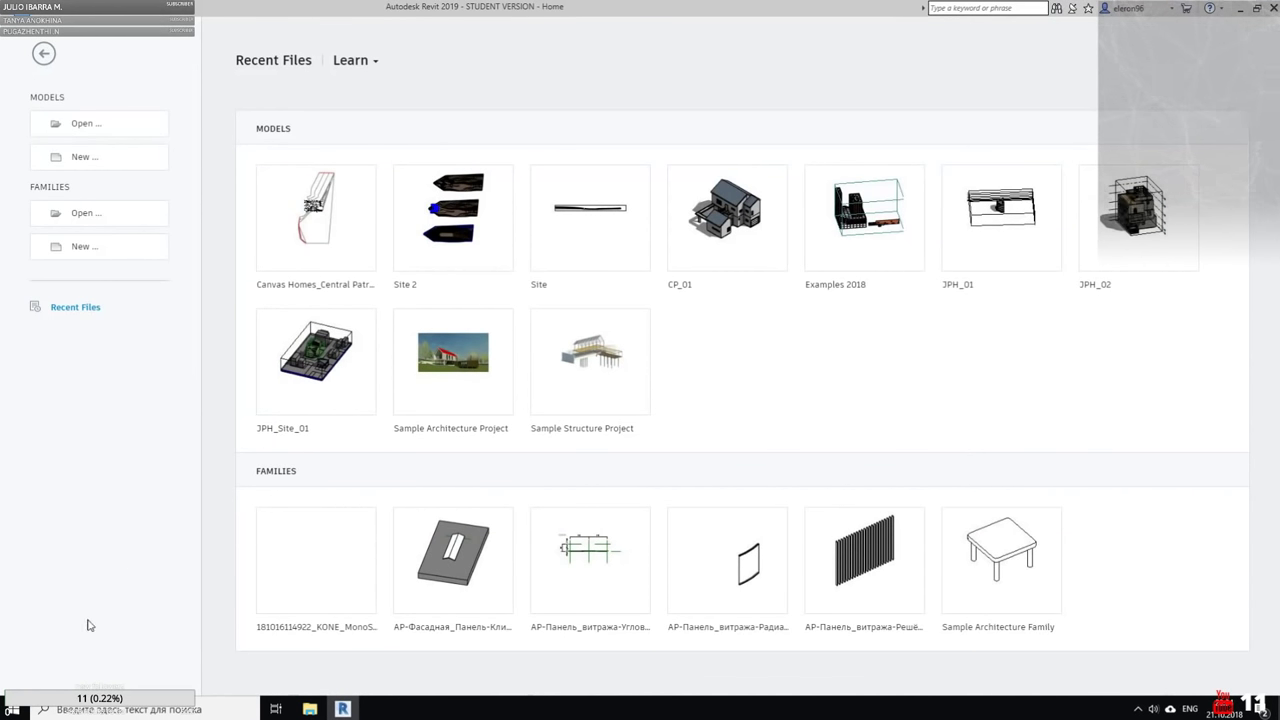
# Launch PureRef and load the recent reference board Private Resedential House.pur
pyautogui.click(12, 709)
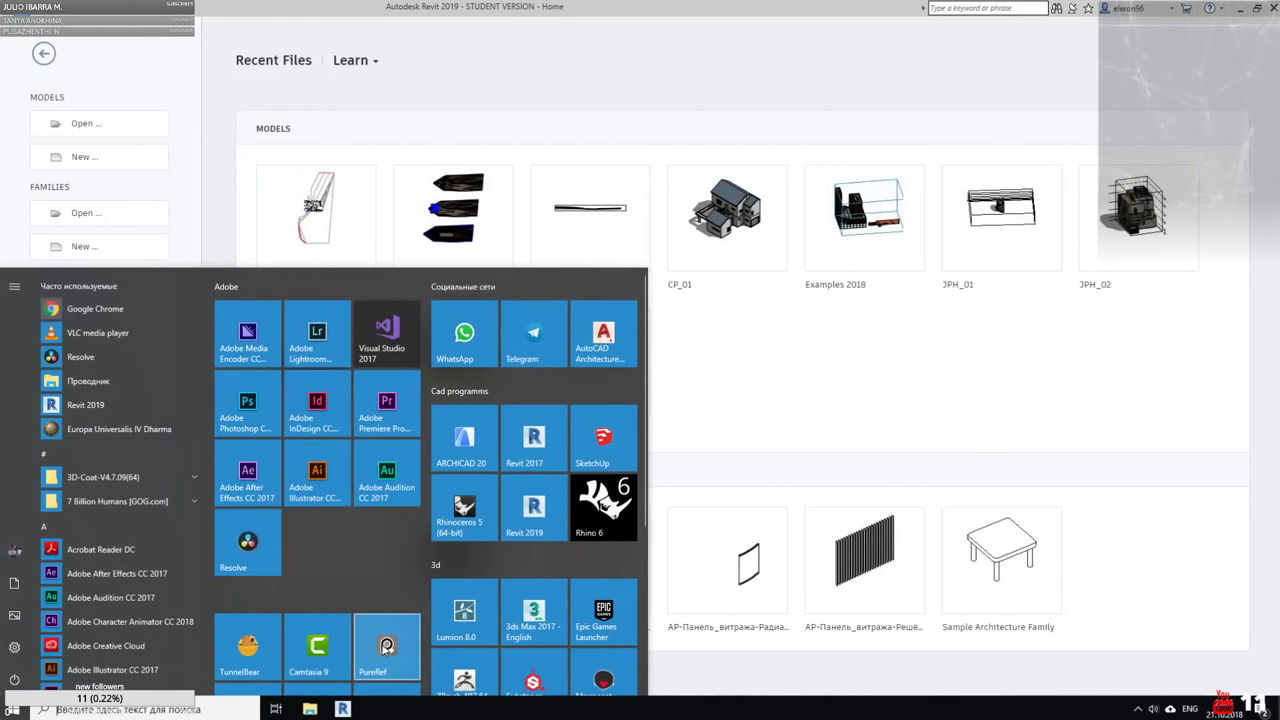
pyautogui.click(386, 647)
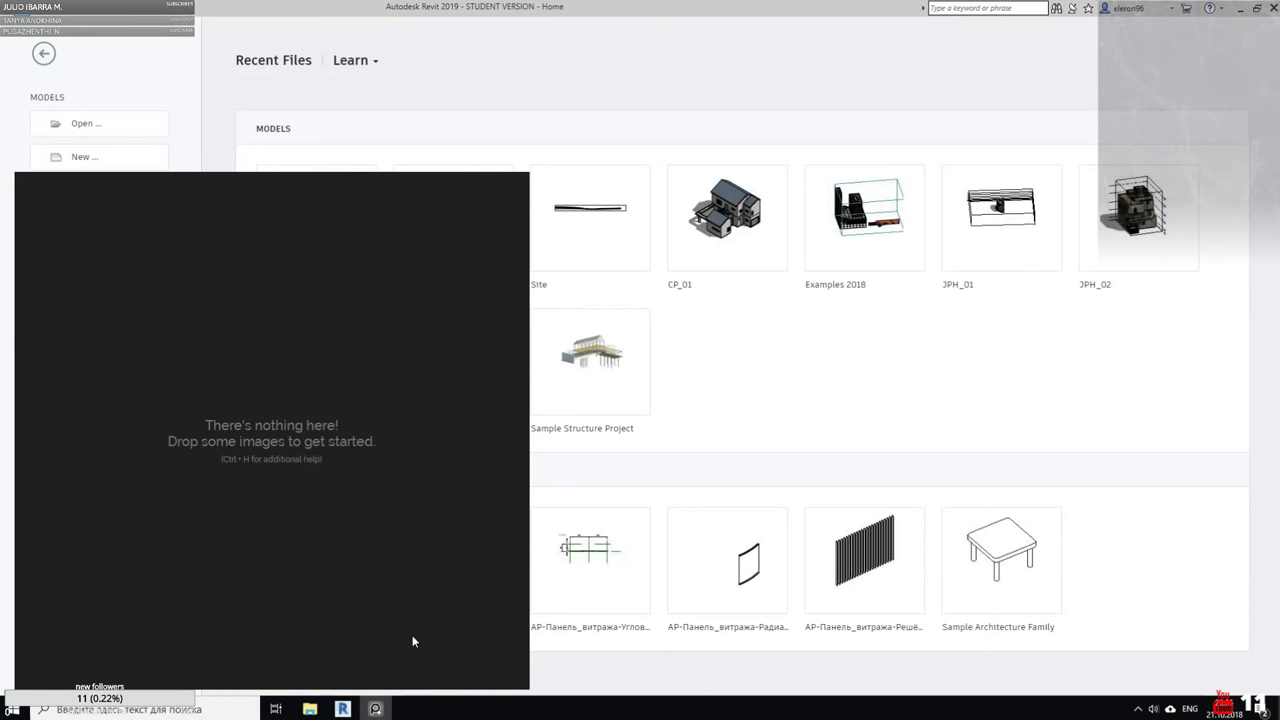
pyautogui.rightClick(407, 575)
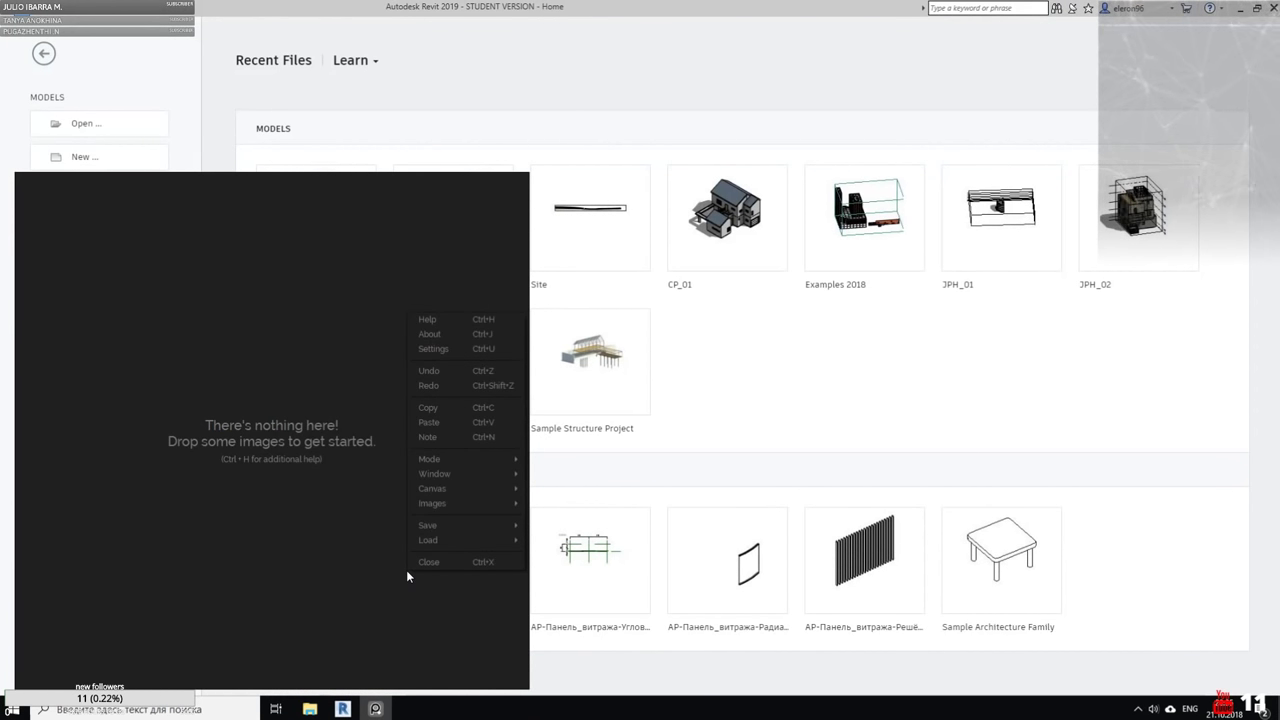
pyautogui.moveTo(442, 546)
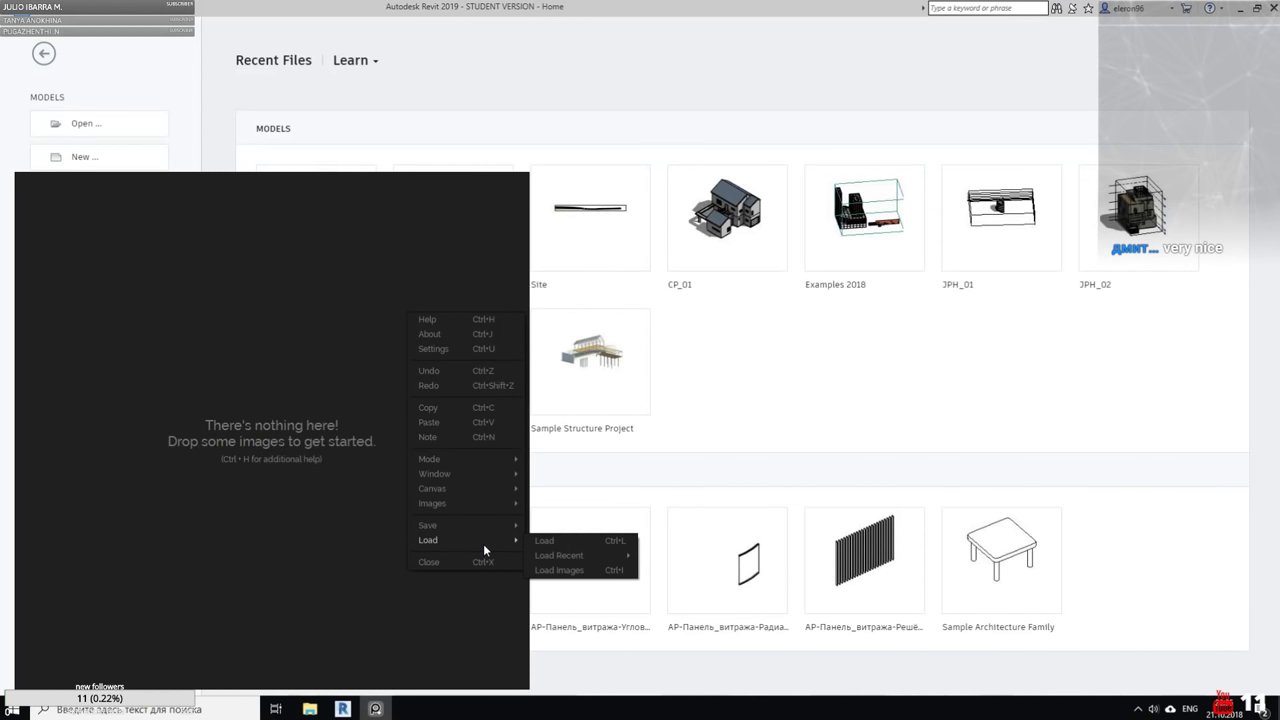
pyautogui.moveTo(544, 555)
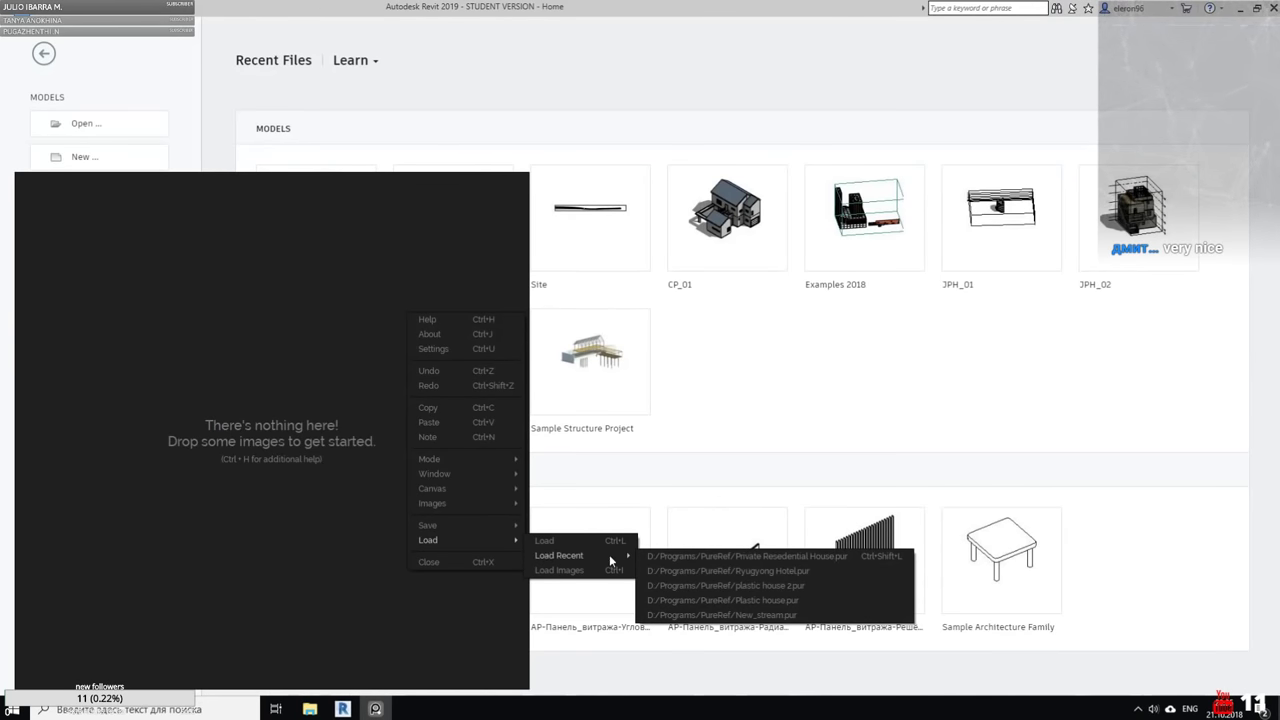
pyautogui.click(694, 558)
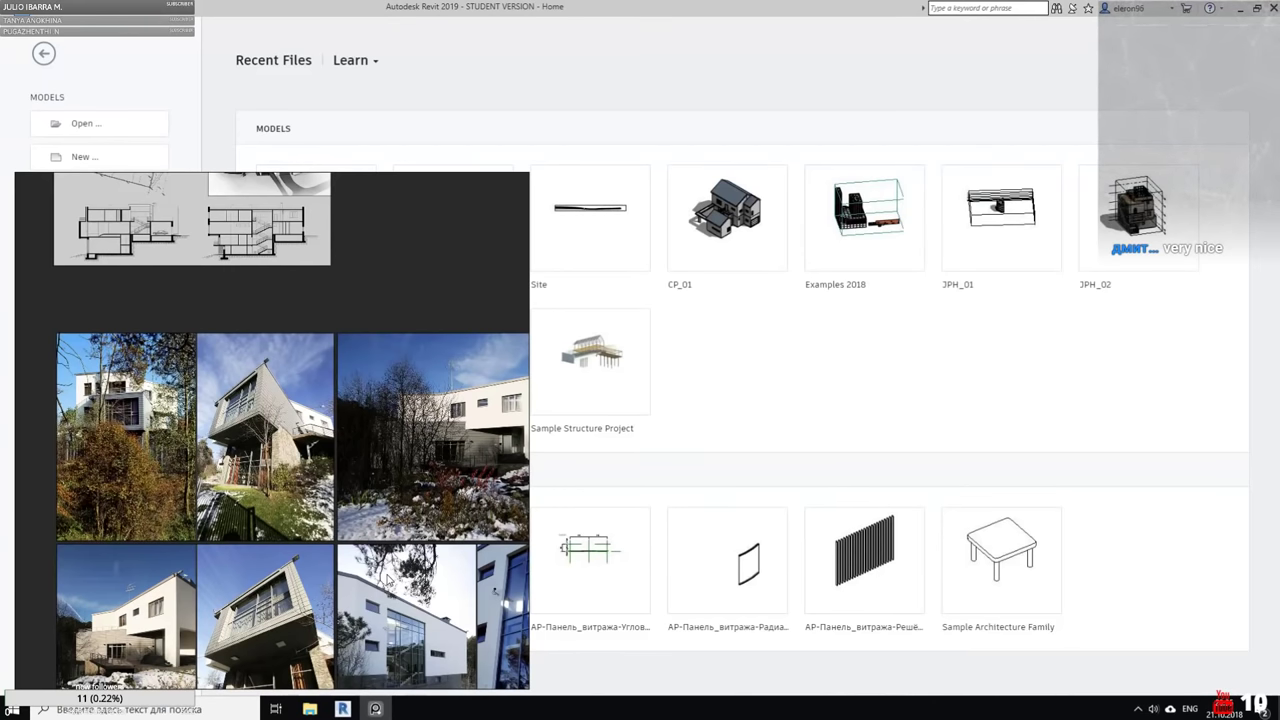
# Examine the house photos on the reference board, including the facades, cantilevered volume, glazed stair wall and entrance terrace
pyautogui.scroll(-4, 362, 548)
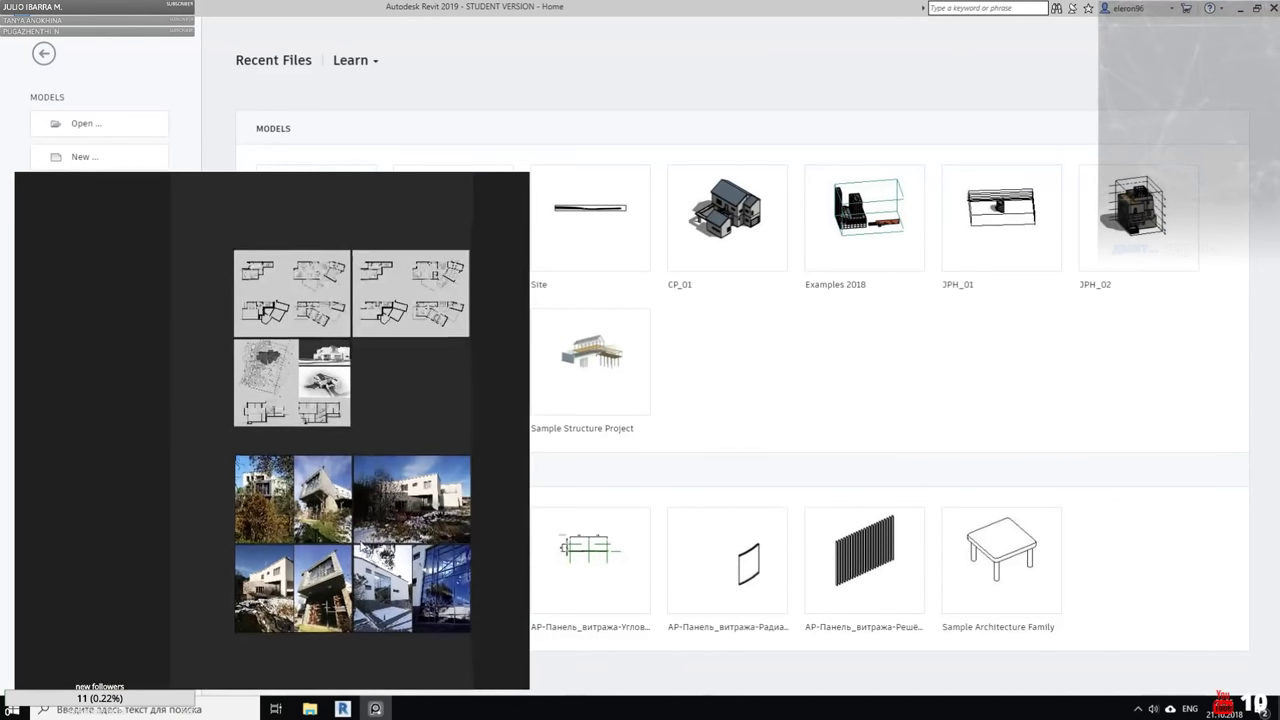
pyautogui.scroll(5, 361, 546)
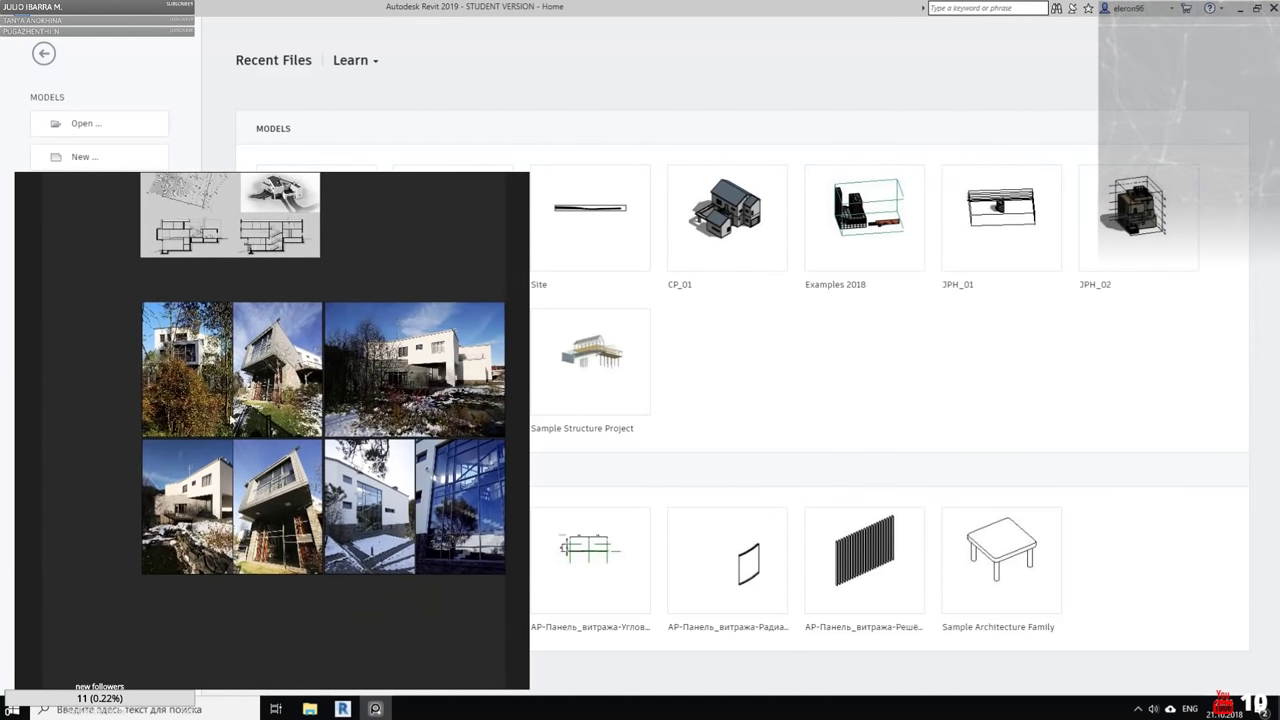
pyautogui.scroll(6, 225, 425)
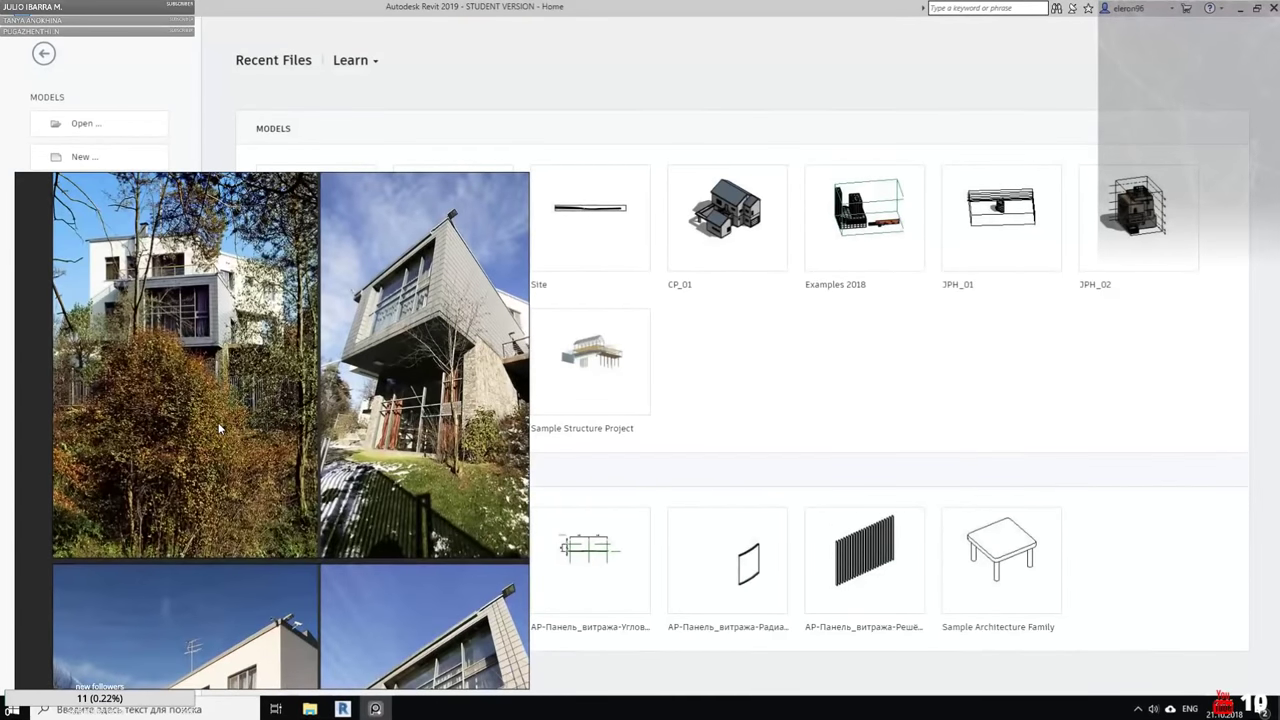
pyautogui.moveTo(219, 424); pyautogui.dragTo(225, 433, button='middle')
pyautogui.moveTo(356, 484); pyautogui.dragTo(162, 491, button='middle')
pyautogui.moveTo(307, 481); pyautogui.dragTo(232, 398, button='middle')
pyautogui.scroll(-2, 248, 480)
pyautogui.scroll(-3, 290, 470)
pyautogui.scroll(-3, 238, 430)
pyautogui.scroll(2, 238, 430)
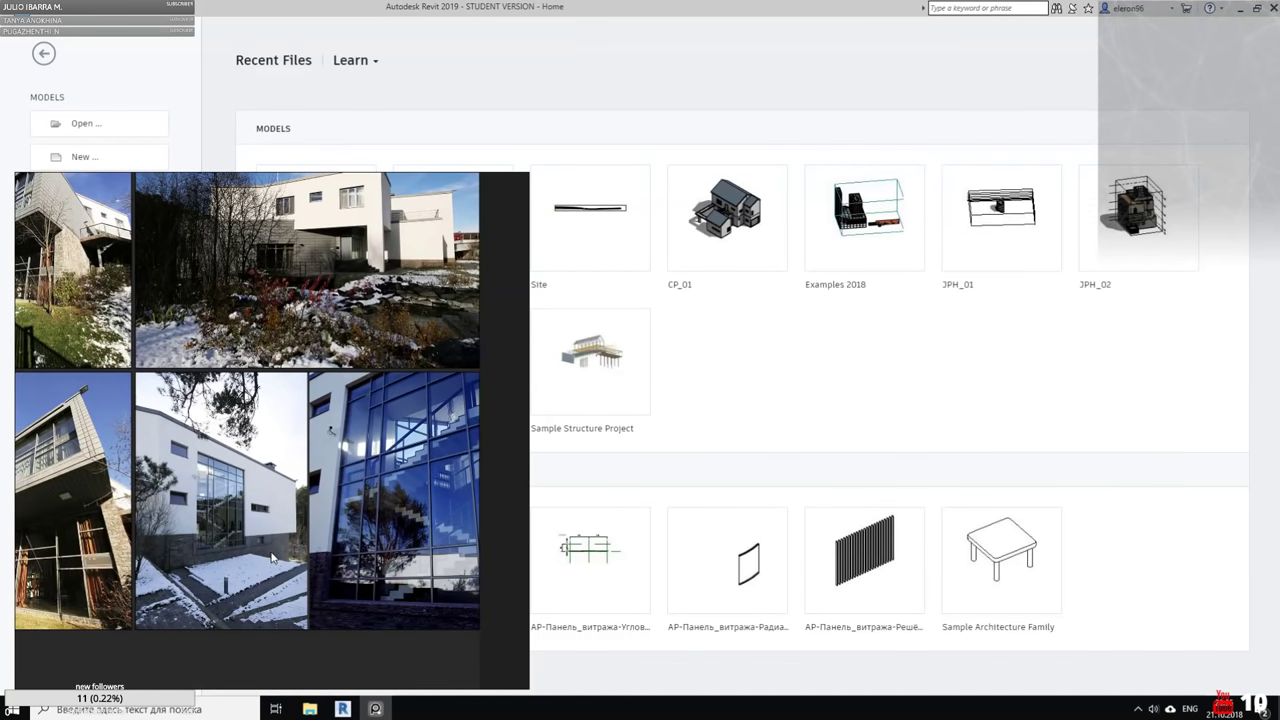
pyautogui.moveTo(270, 539); pyautogui.dragTo(352, 507, button='middle')
pyautogui.moveTo(223, 505)
pyautogui.mouseDown(button='middle')
pyautogui.moveTo(352, 478)
pyautogui.moveTo(367, 533)
pyautogui.moveTo(428, 537)
pyautogui.mouseUp(button='middle')
pyautogui.scroll(5, 239, 497)
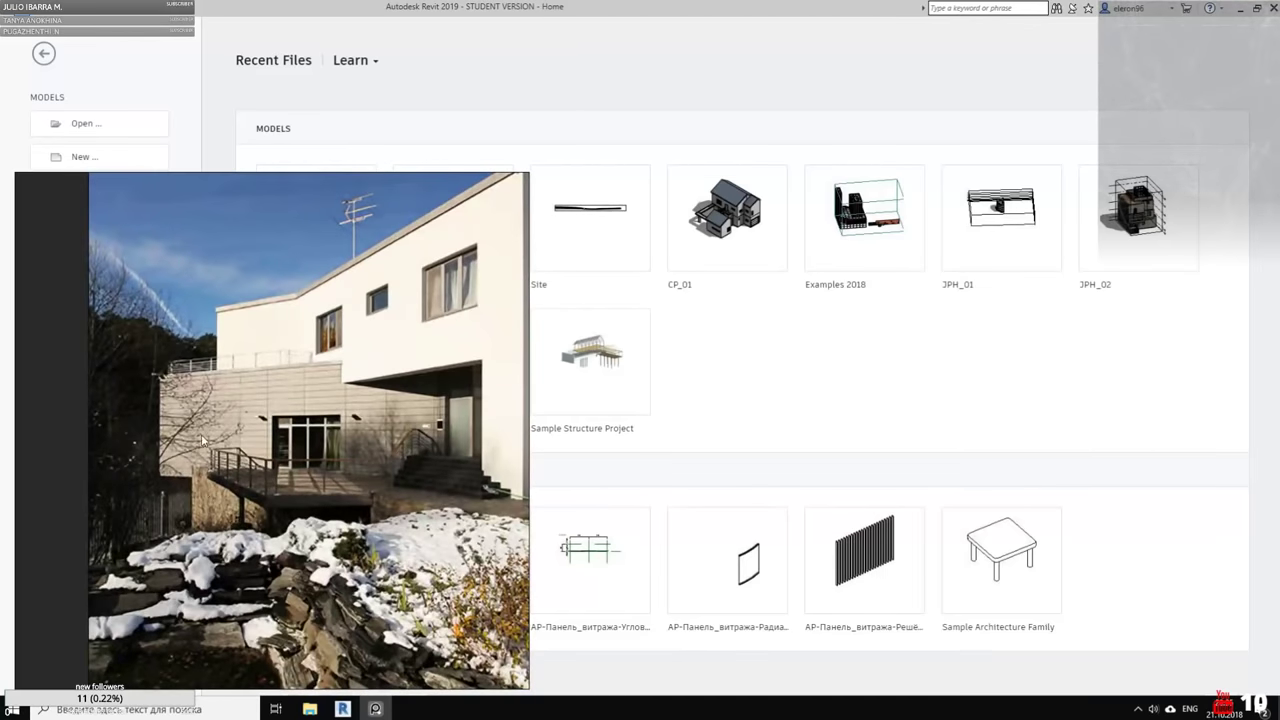
# Examine the site plan with its contour lines and the two building sections on the reference board, then hide the board
pyautogui.scroll(-5, 210, 481)
pyautogui.moveTo(262, 330); pyautogui.dragTo(256, 507, button='middle')
pyautogui.moveTo(306, 365); pyautogui.dragTo(289, 505, button='middle')
pyautogui.moveTo(300, 437); pyautogui.dragTo(291, 526, button='middle')
pyautogui.scroll(2, 330, 430)
pyautogui.scroll(5, 160, 350)
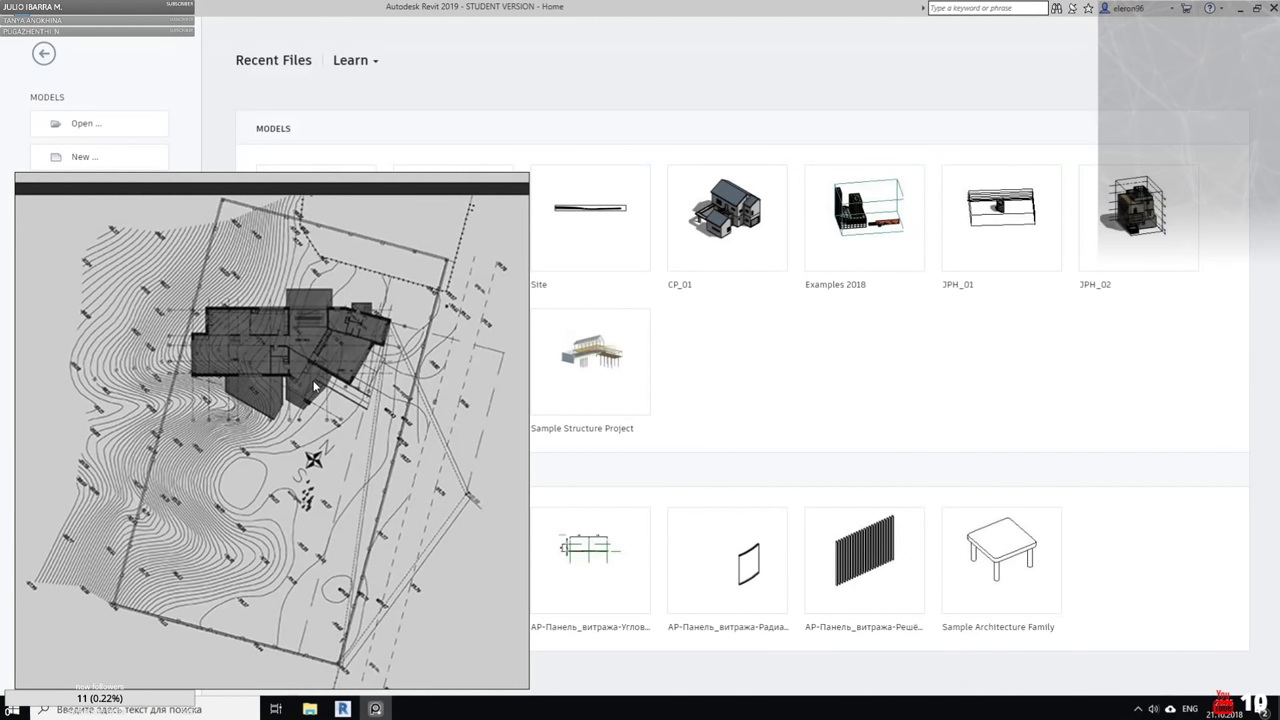
pyautogui.scroll(-3, 315, 385)
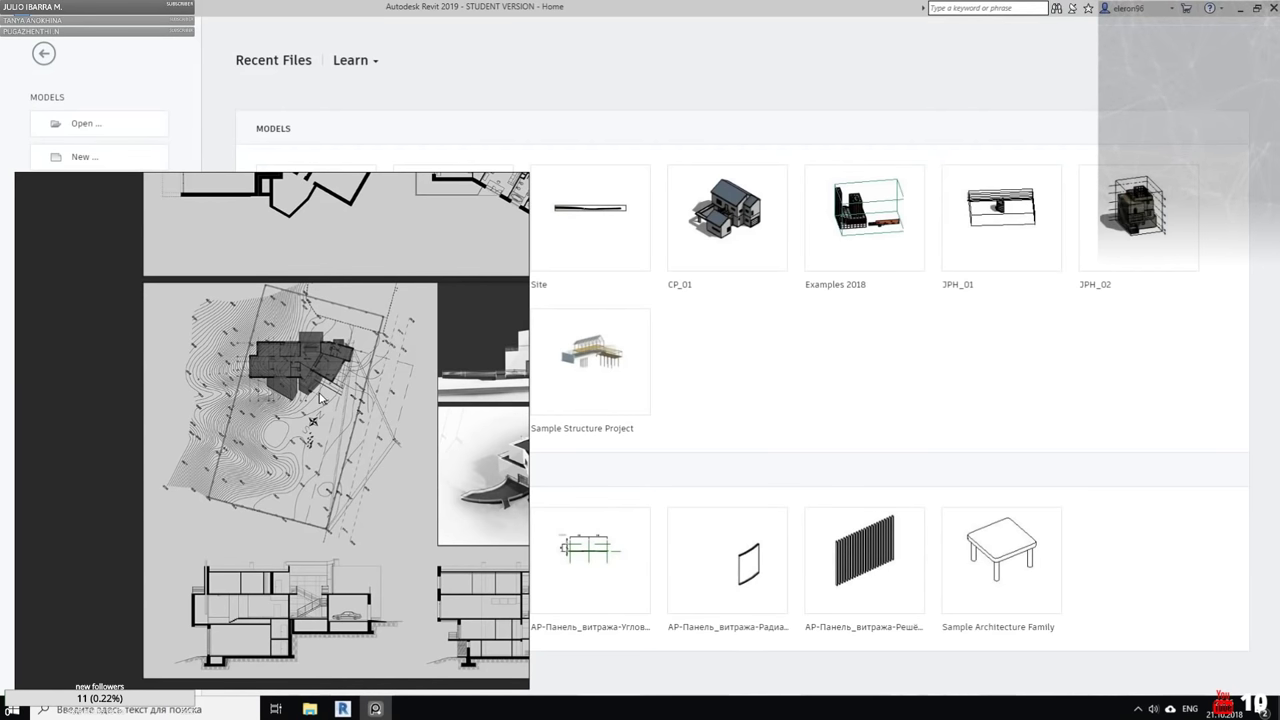
pyautogui.moveTo(380, 558); pyautogui.dragTo(365, 400, button='middle')
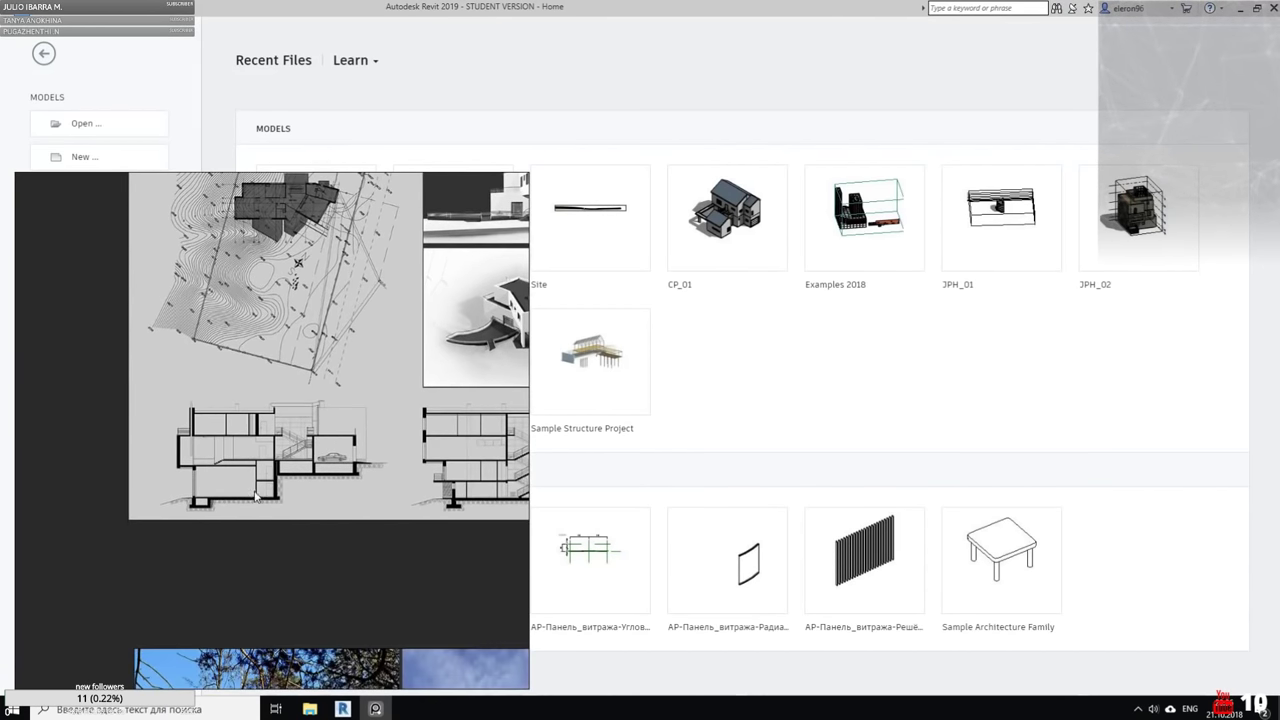
pyautogui.scroll(3, 235, 500)
pyautogui.moveTo(348, 520); pyautogui.dragTo(110, 504, button='middle')
pyautogui.moveTo(438, 513); pyautogui.dragTo(139, 507, button='middle')
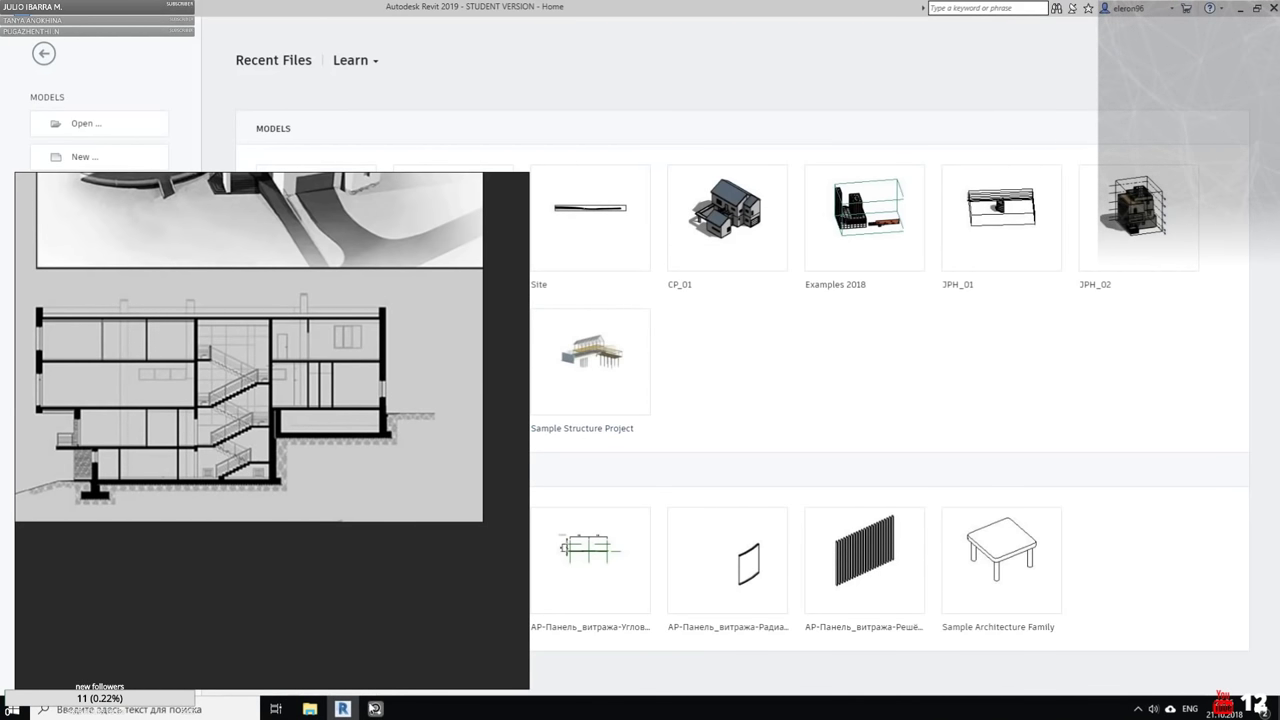
pyautogui.click(375, 709)
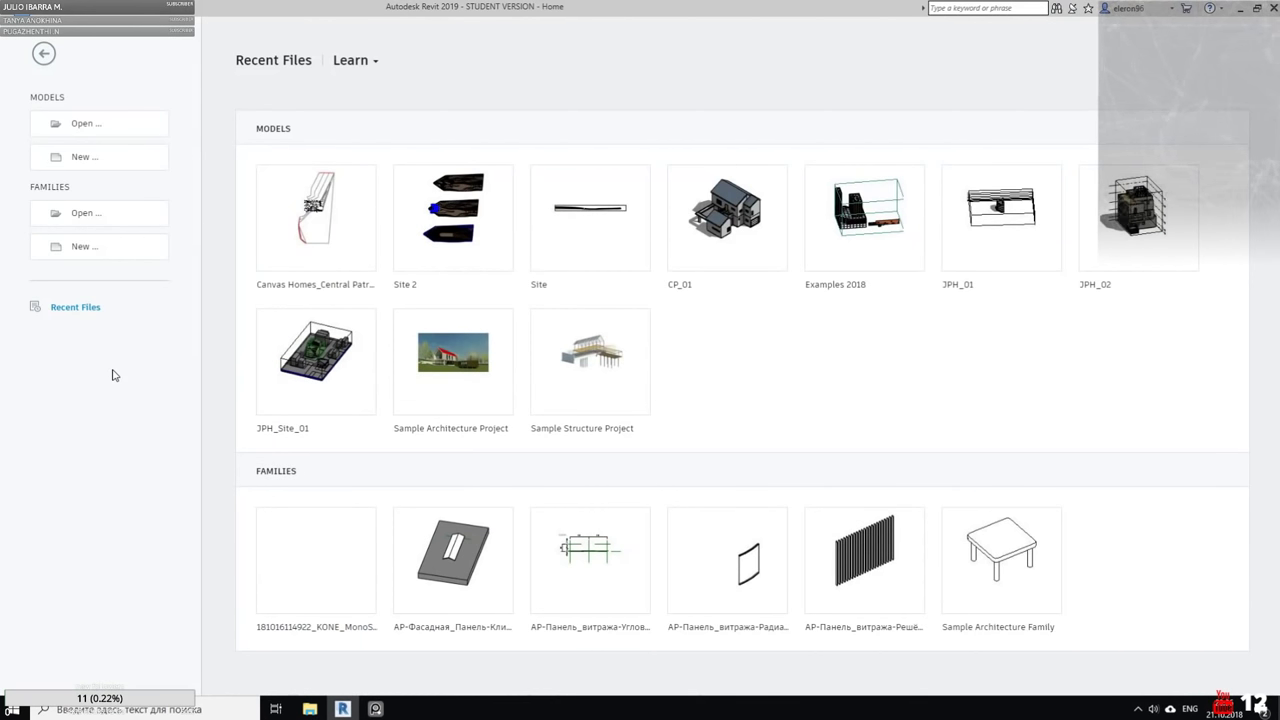
# Create a new Revit project based on the template file Template.rte from the US Metric folder
pyautogui.click(92, 161)
pyautogui.click(600, 327)
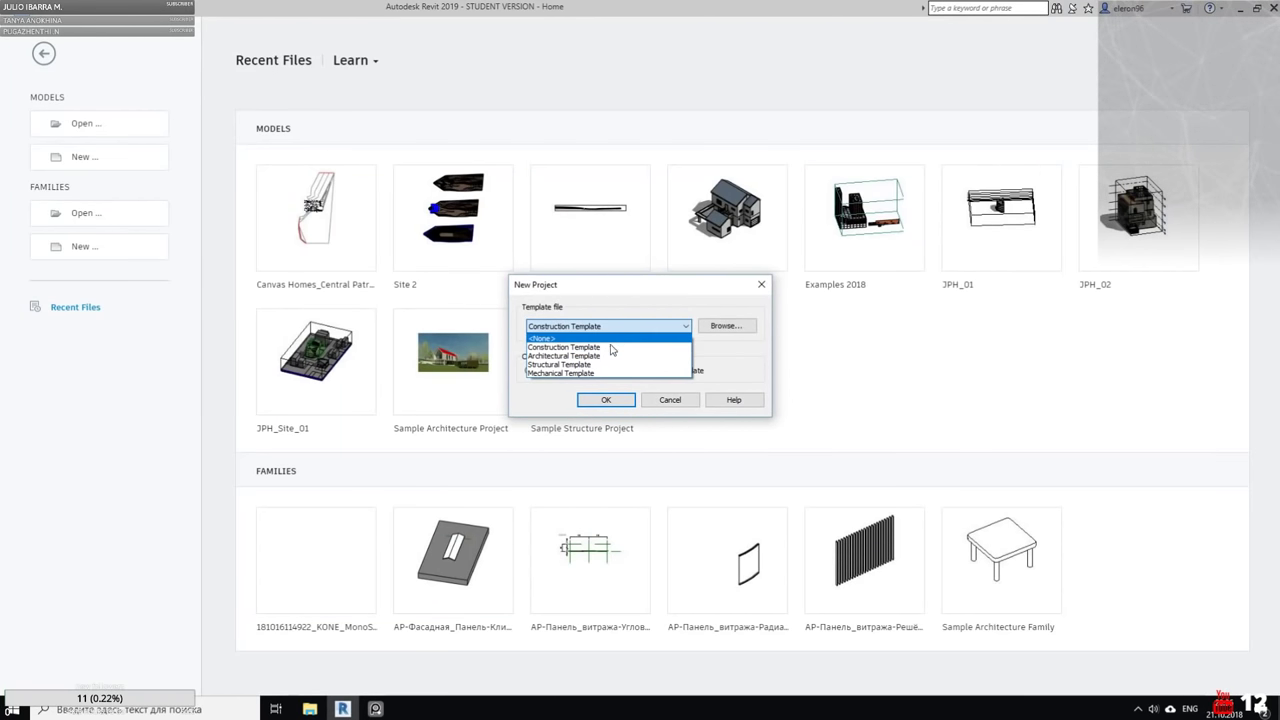
pyautogui.click(710, 331)
pyautogui.click(714, 338)
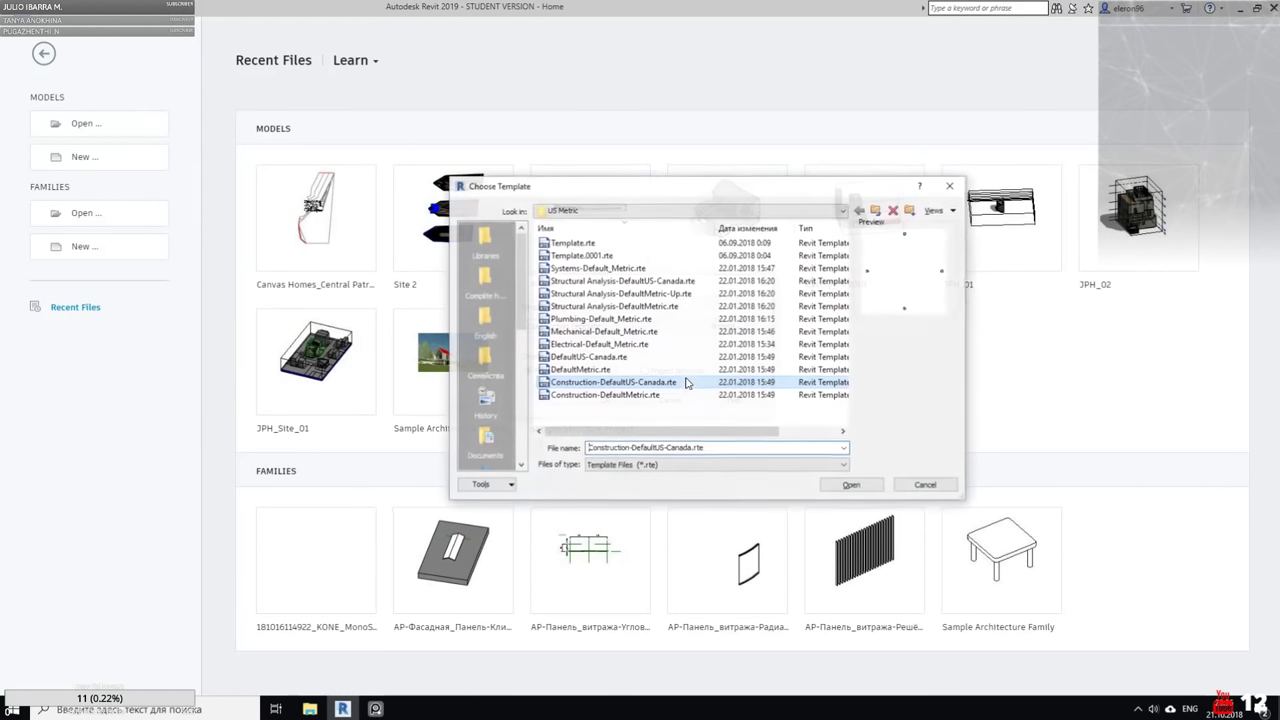
pyautogui.click(584, 231)
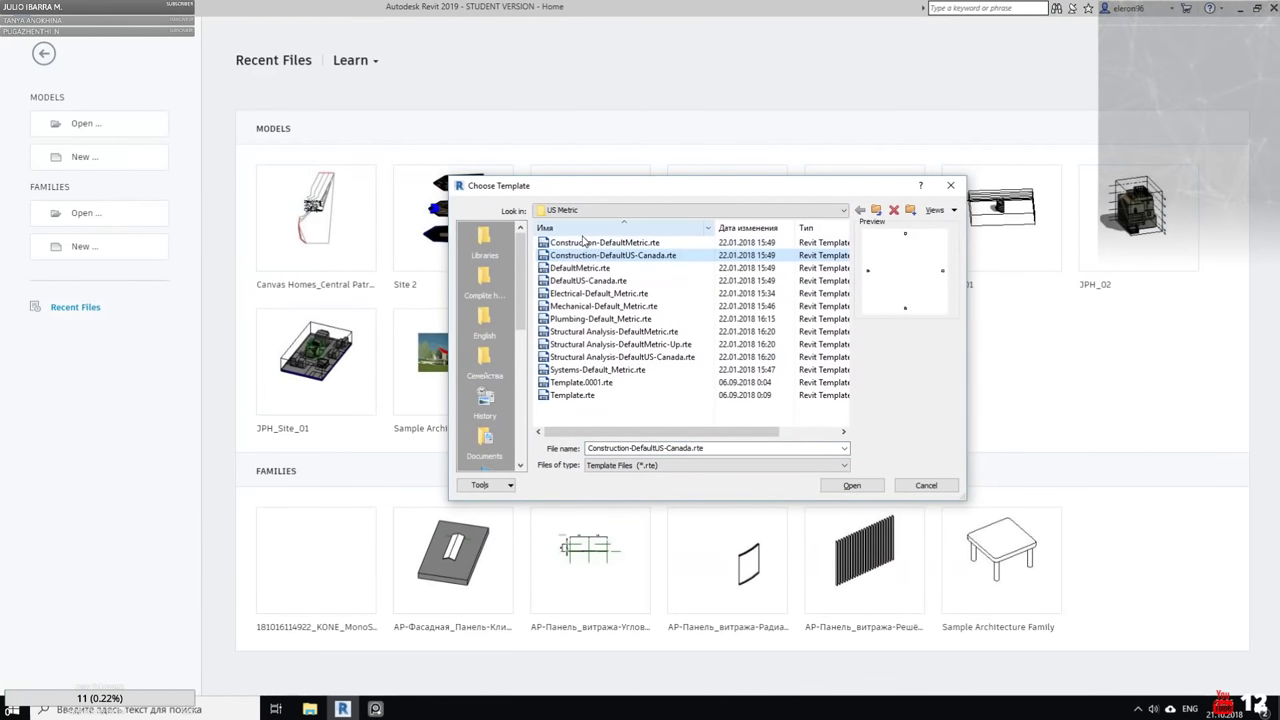
pyautogui.click(572, 395)
pyautogui.click(850, 486)
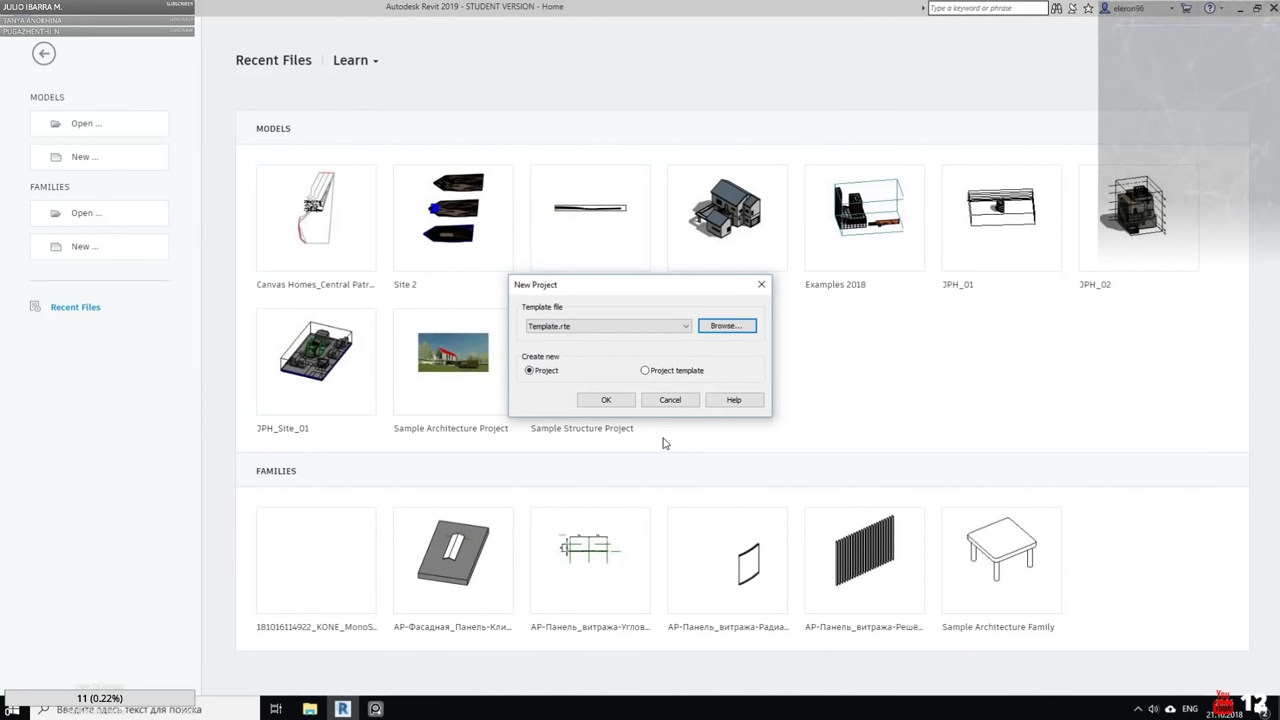
pyautogui.click(607, 400)
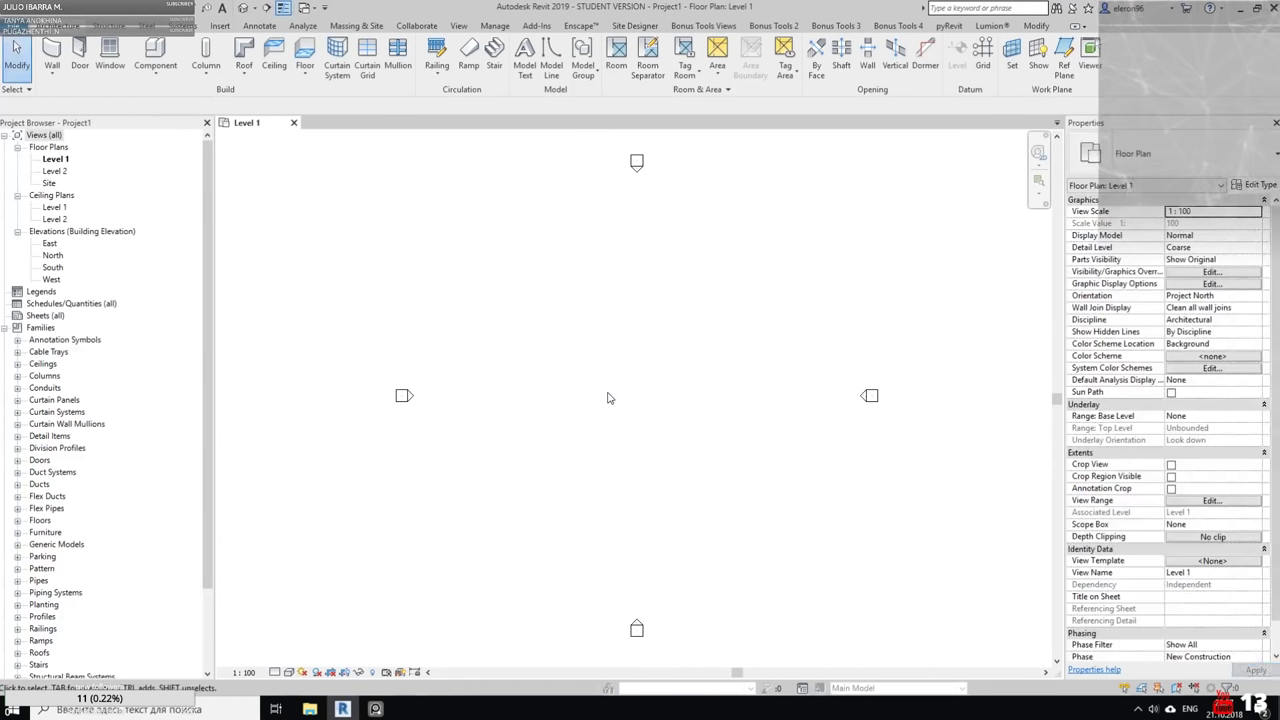
# Move the west, north and east elevation markers outward in the Level 1 plan to enlarge the working area
pyautogui.scroll(-5, 588, 408)
pyautogui.moveTo(607, 405); pyautogui.dragTo(610, 430, button='middle')
pyautogui.moveTo(426, 375); pyautogui.dragTo(594, 499)
pyautogui.moveTo(498, 426); pyautogui.dragTo(302, 429)
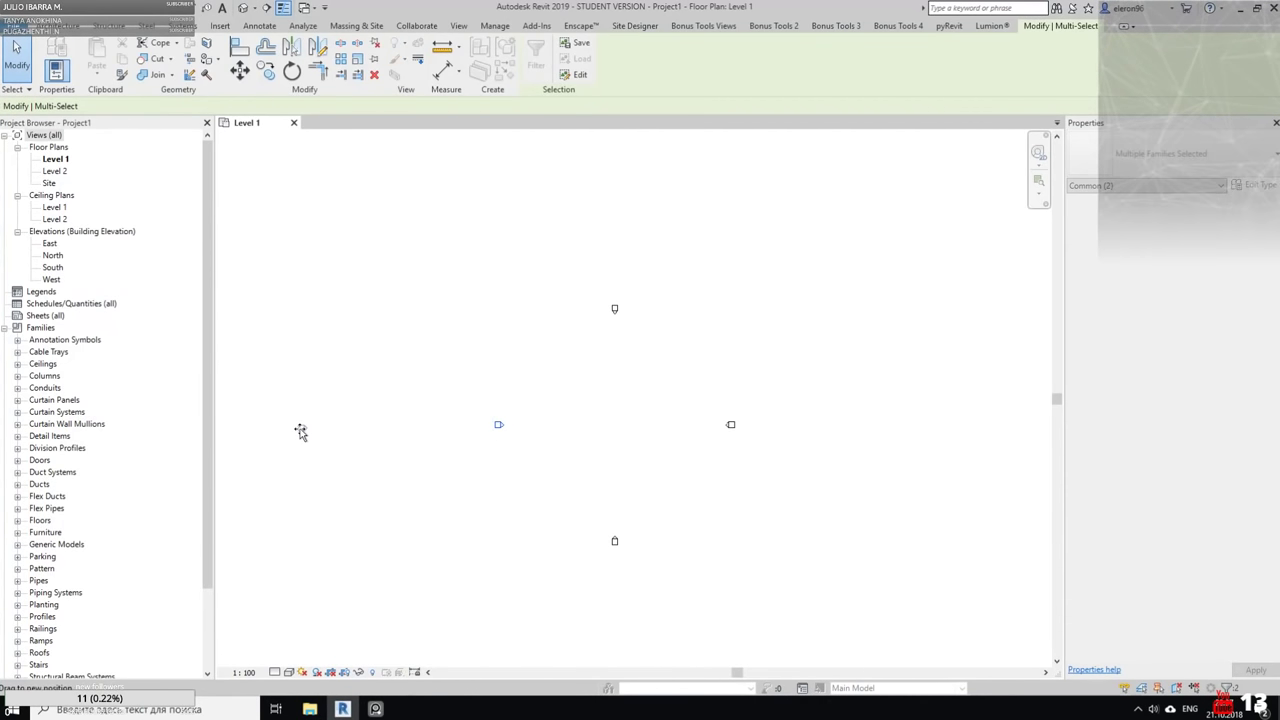
pyautogui.click(571, 388)
pyautogui.moveTo(540, 285); pyautogui.dragTo(712, 393)
pyautogui.moveTo(617, 309); pyautogui.dragTo(553, 180)
pyautogui.click(663, 376)
pyautogui.moveTo(663, 374); pyautogui.dragTo(855, 499)
pyautogui.moveTo(730, 428); pyautogui.dragTo(949, 446)
pyautogui.click(549, 482)
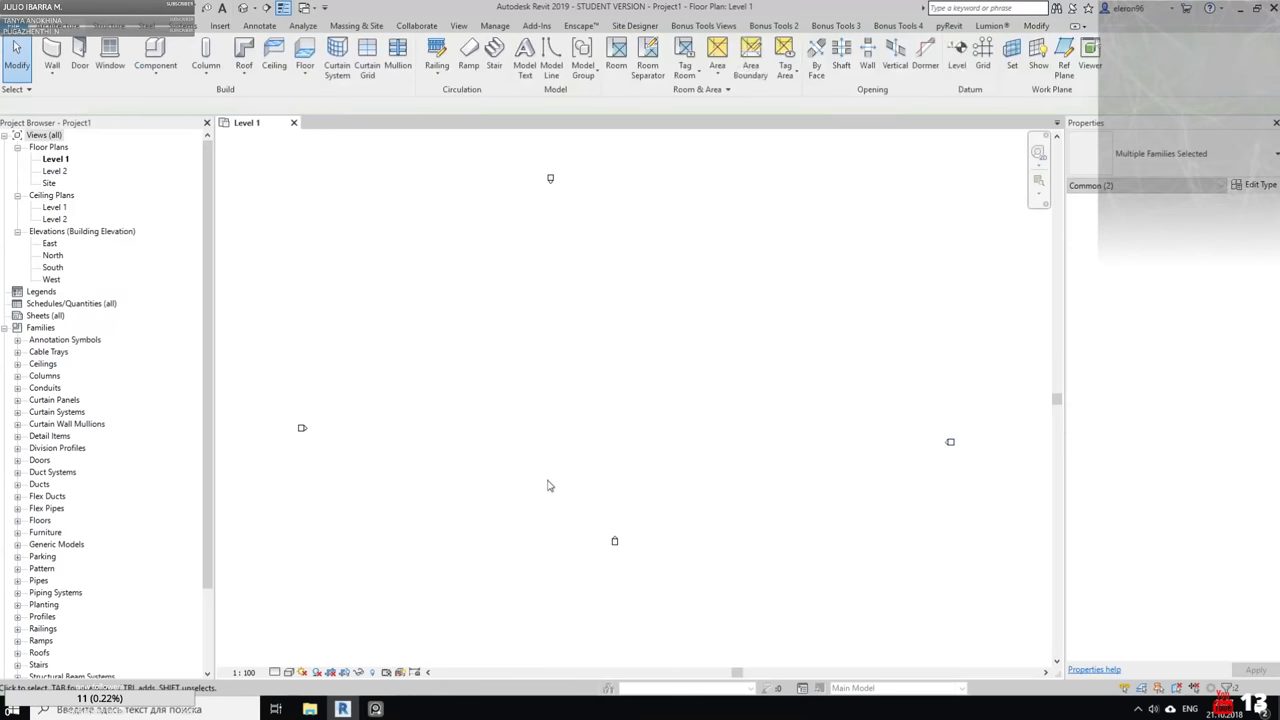
# Move the south elevation marker farther down in the Level 1 plan, roughly below the north marker
pyautogui.moveTo(567, 471); pyautogui.dragTo(665, 590)
pyautogui.moveTo(613, 544); pyautogui.dragTo(543, 637)
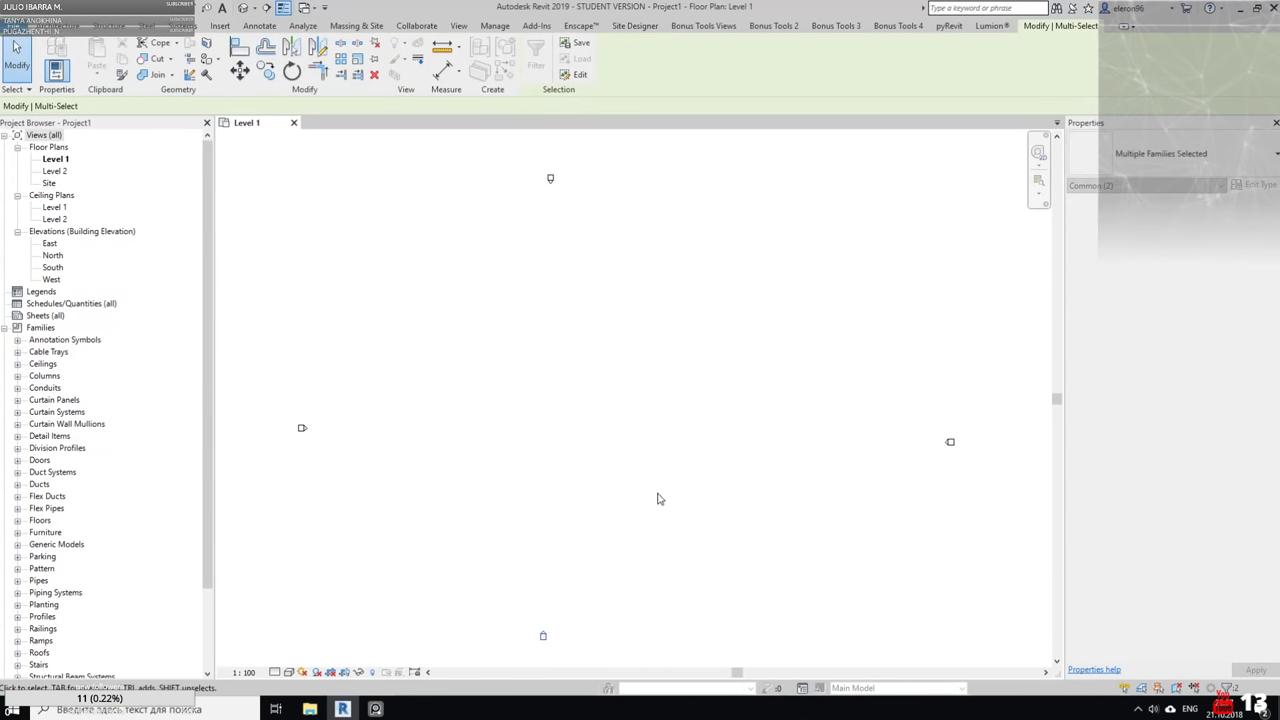
pyautogui.click(659, 498)
pyautogui.moveTo(623, 551); pyautogui.dragTo(637, 409, button='middle')
pyautogui.moveTo(473, 456); pyautogui.dragTo(707, 603)
pyautogui.moveTo(557, 492); pyautogui.dragTo(598, 536)
pyautogui.click(600, 424)
pyautogui.moveTo(555, 366); pyautogui.dragTo(559, 478, button='middle')
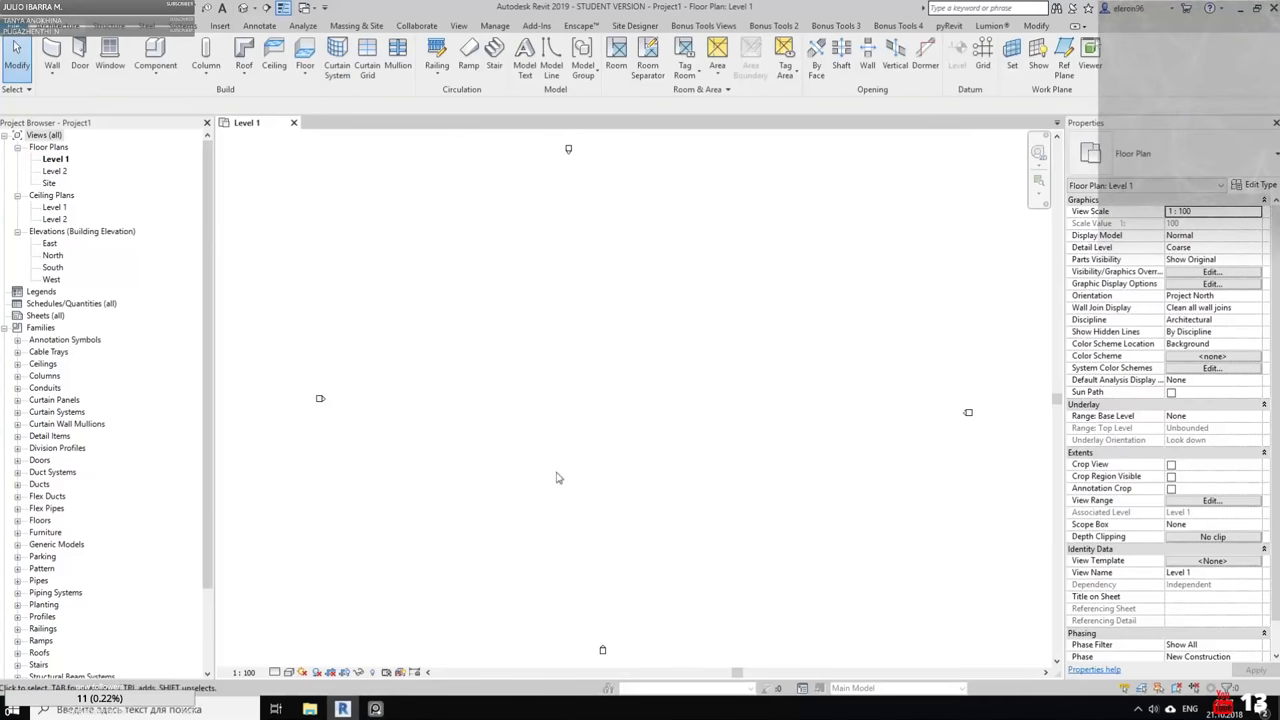
# Switch to File Explorer and open the folder 1-REF under Tutorials > 10-Private Resedential House on drive E
pyautogui.click(309, 709)
pyautogui.doubleClick(580, 200)
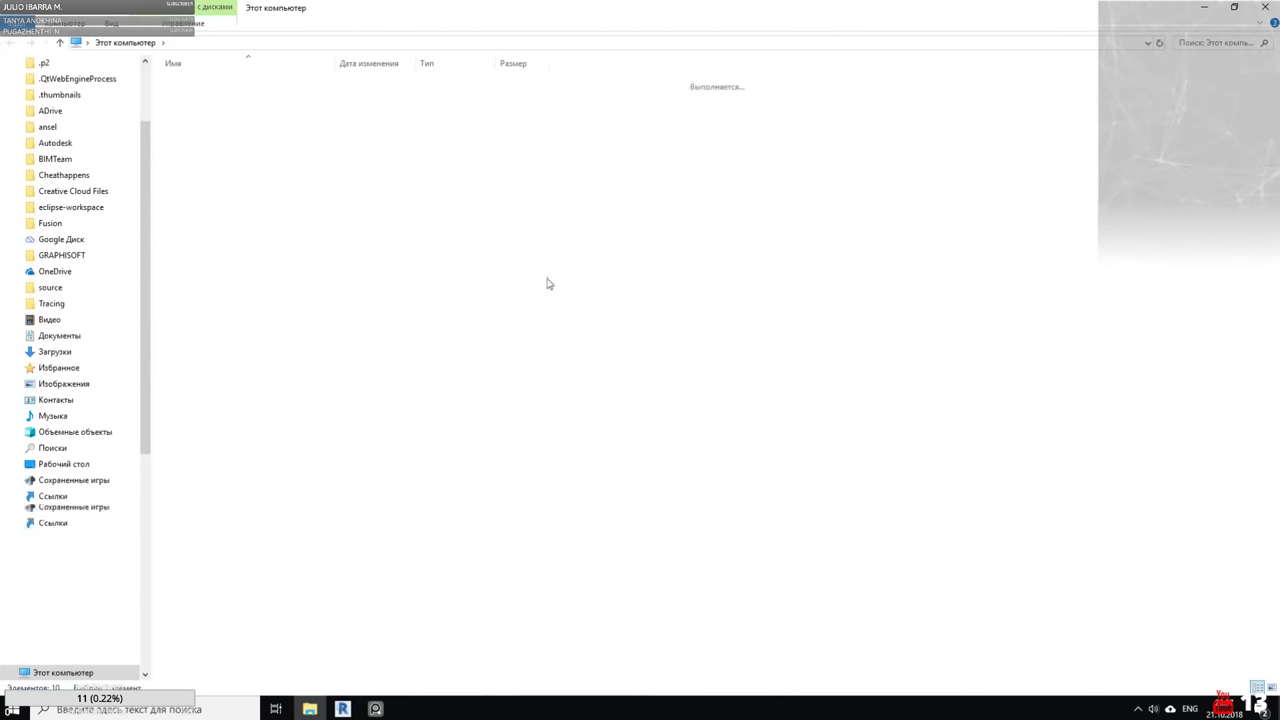
pyautogui.doubleClick(200, 240)
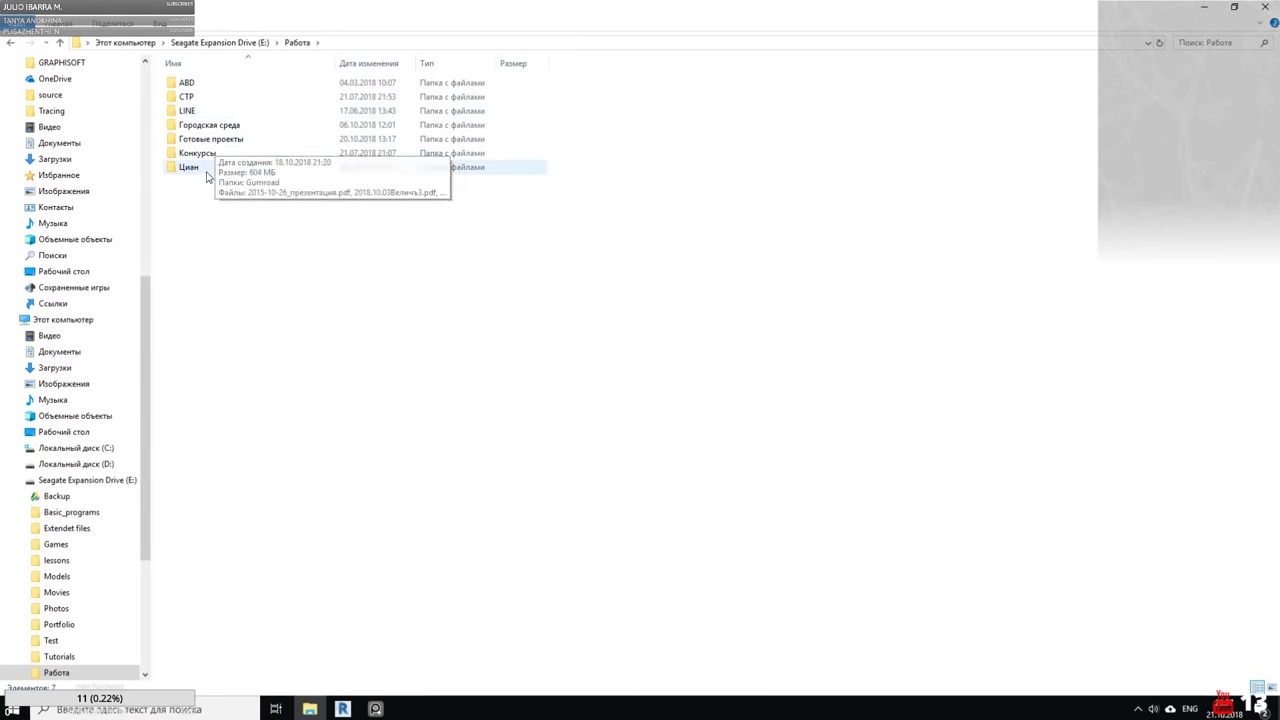
pyautogui.click(11, 43)
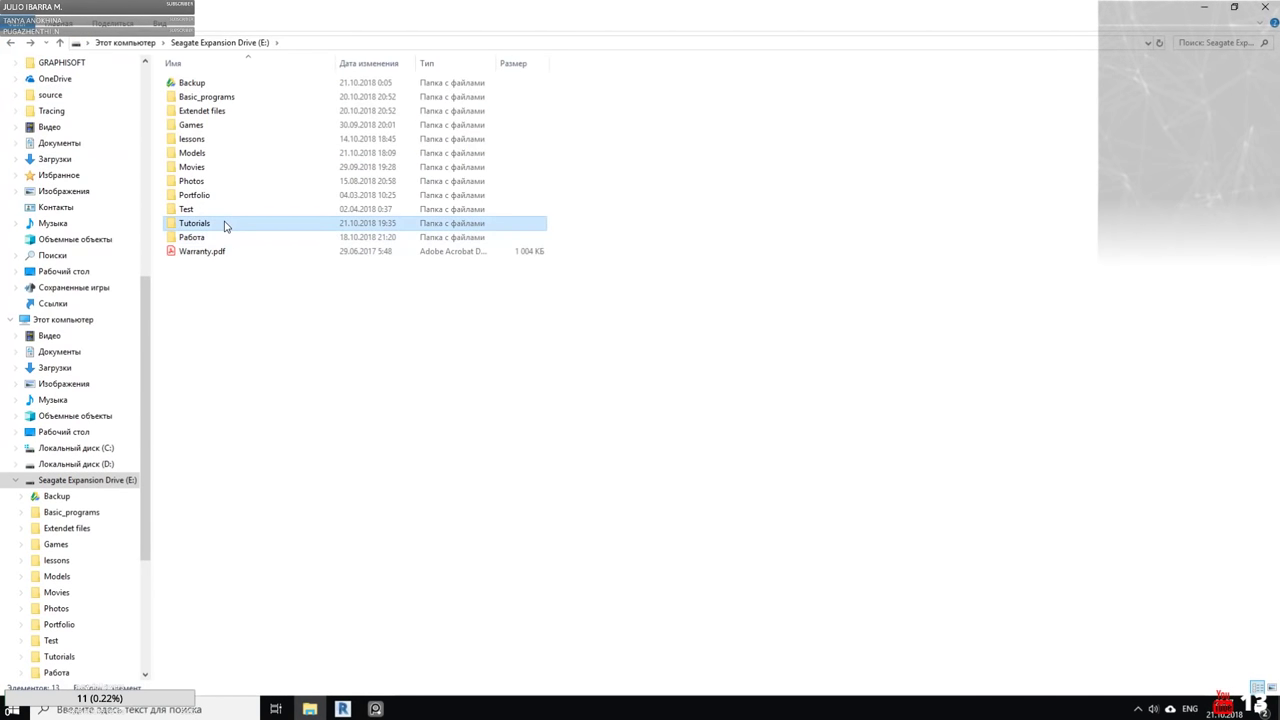
pyautogui.doubleClick(226, 222)
pyautogui.doubleClick(215, 280)
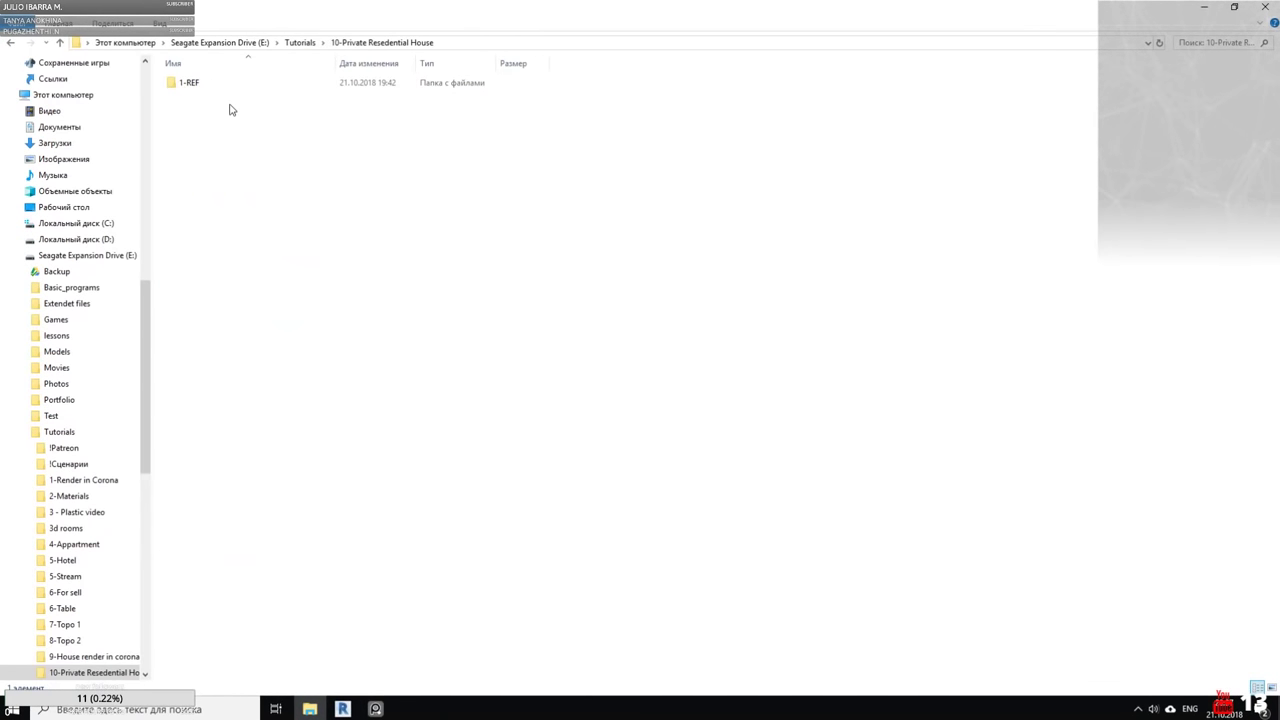
pyautogui.doubleClick(194, 84)
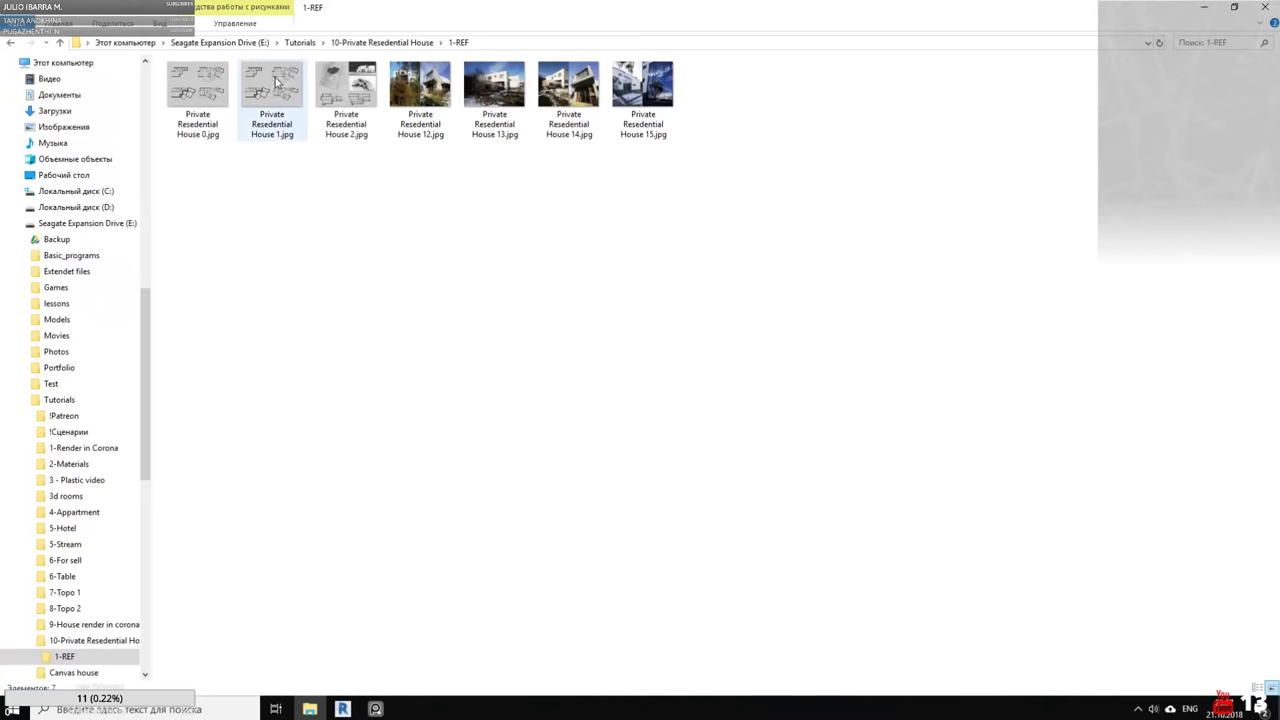
# Import Private Resedential House 0.jpg into the Level 1 plan and place it between the elevation markers
pyautogui.click(189, 98)
pyautogui.moveTo(189, 98); pyautogui.dragTo(629, 391)
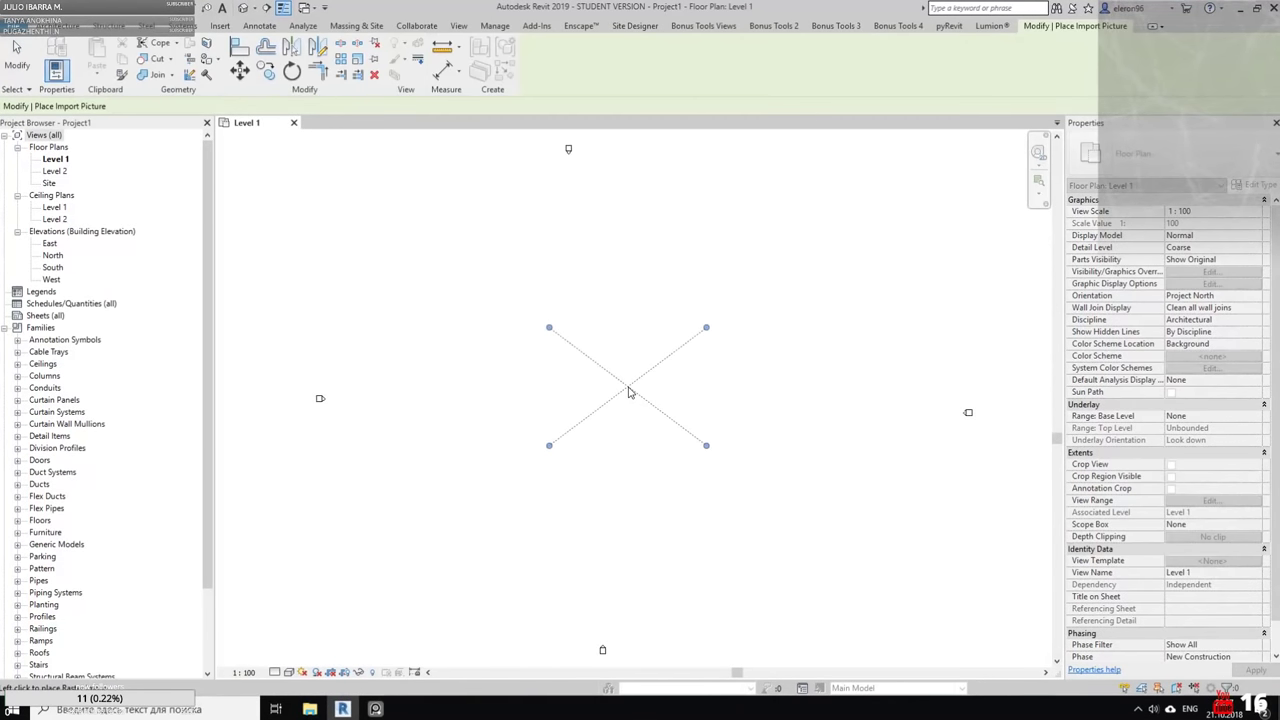
pyautogui.click(592, 365)
pyautogui.scroll(6, 549, 362)
pyautogui.press('Escape')
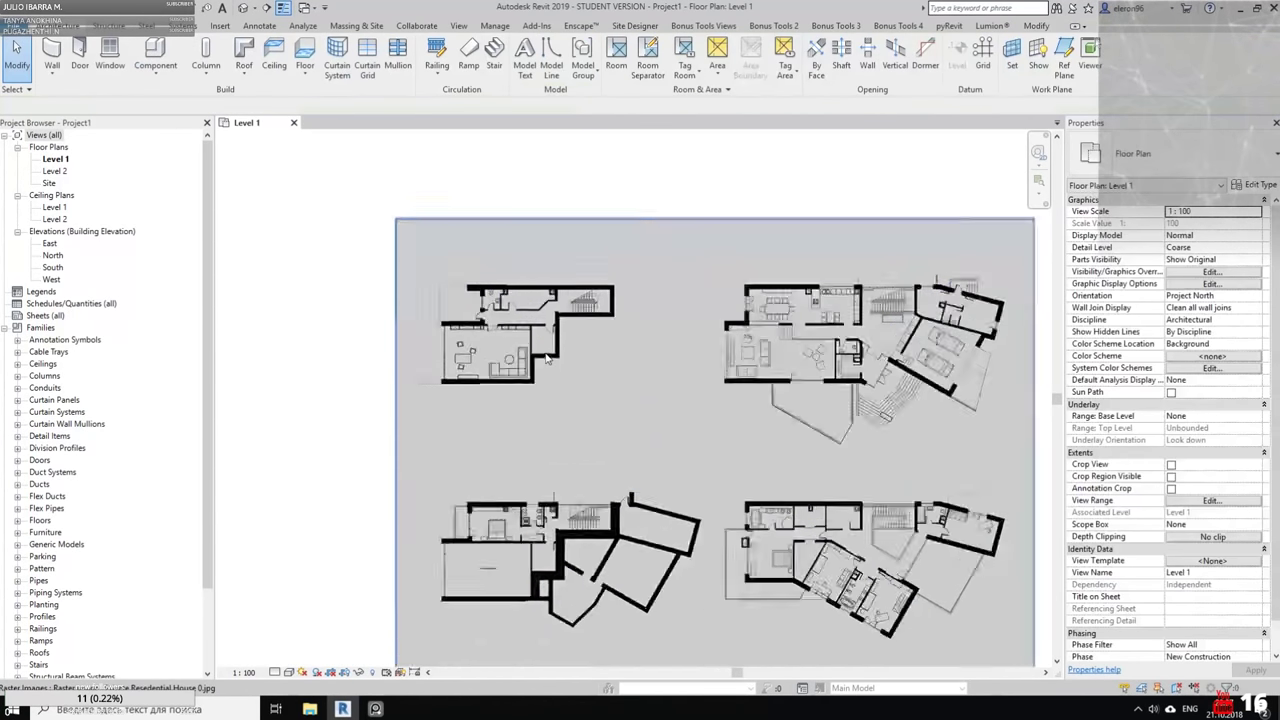
pyautogui.scroll(-4, 562, 367)
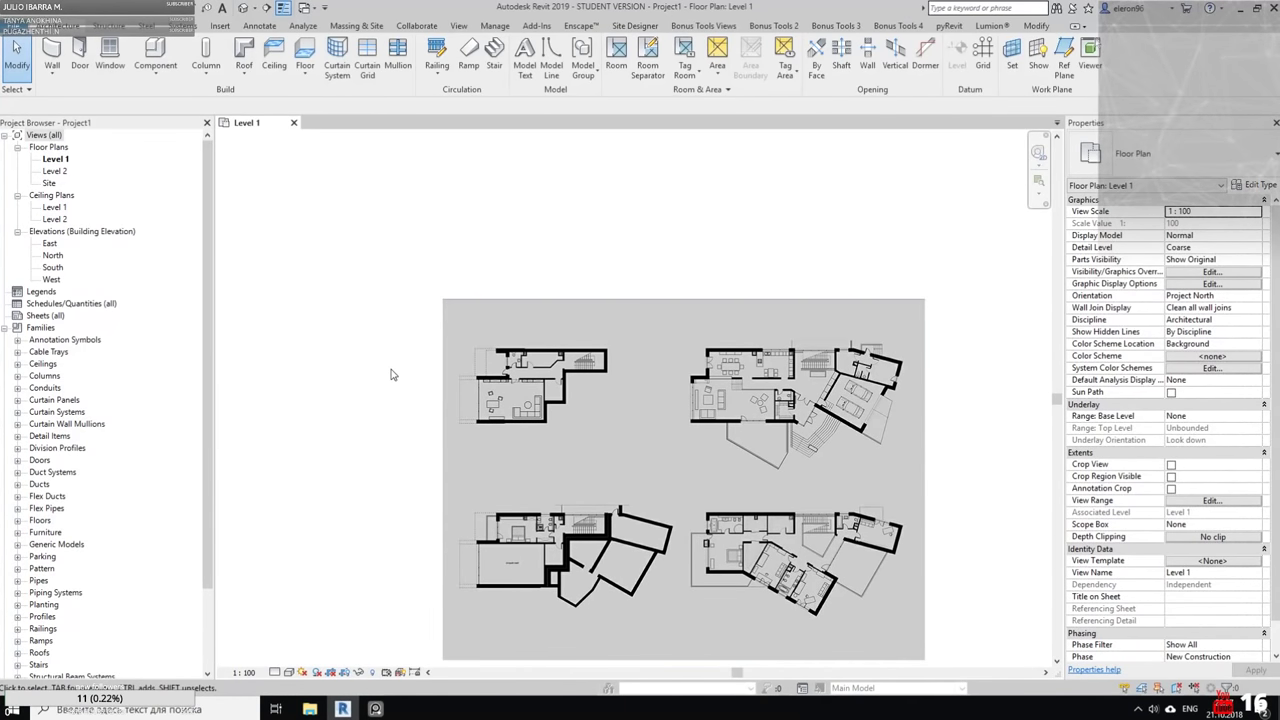
pyautogui.scroll(1, 472, 358)
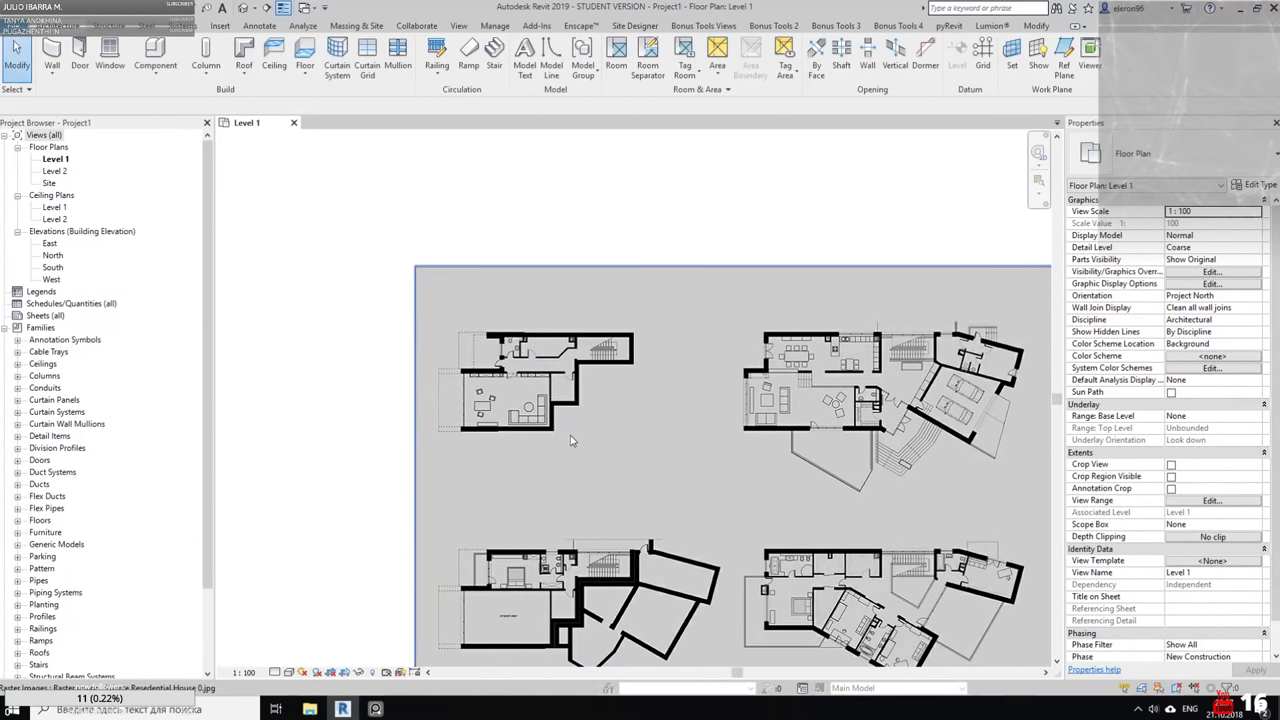
pyautogui.scroll(-1, 500, 320)
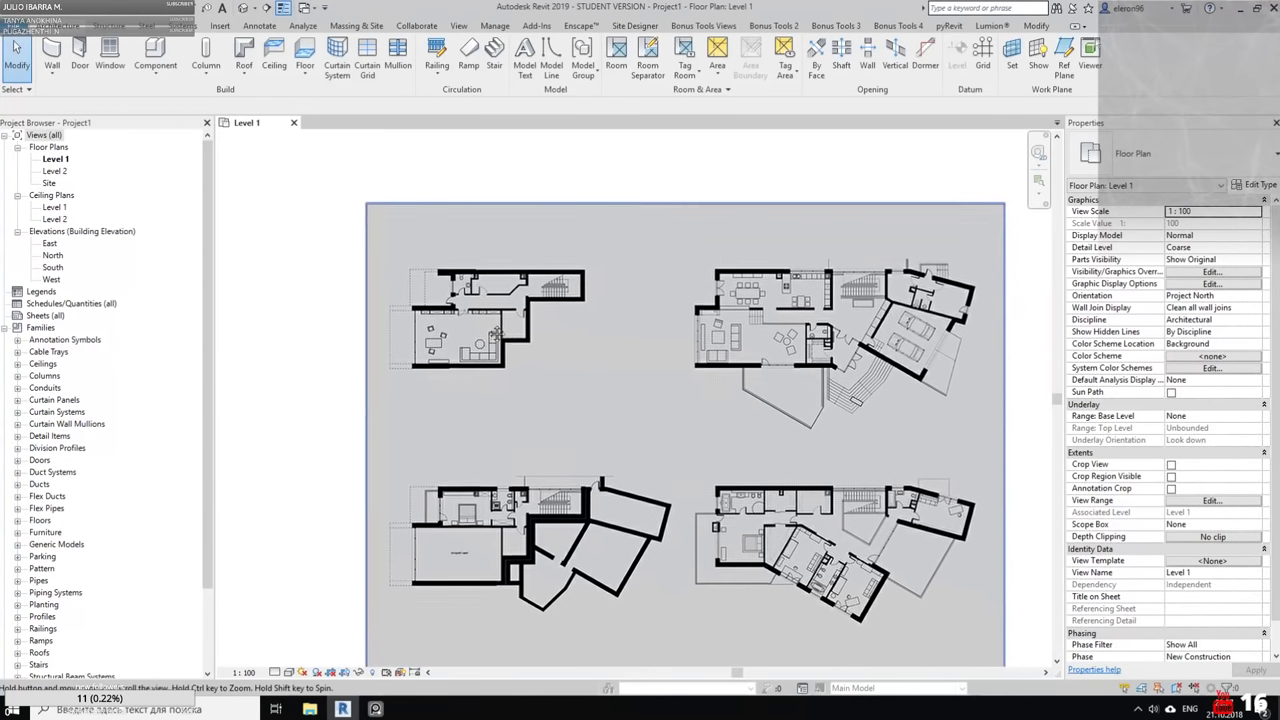
# Draw a vertical 900 mm model line downward from the upper jamb of the west door opening in the upper-left floor plan
pyautogui.scroll(2, 489, 264)
pyautogui.scroll(3, 489, 264)
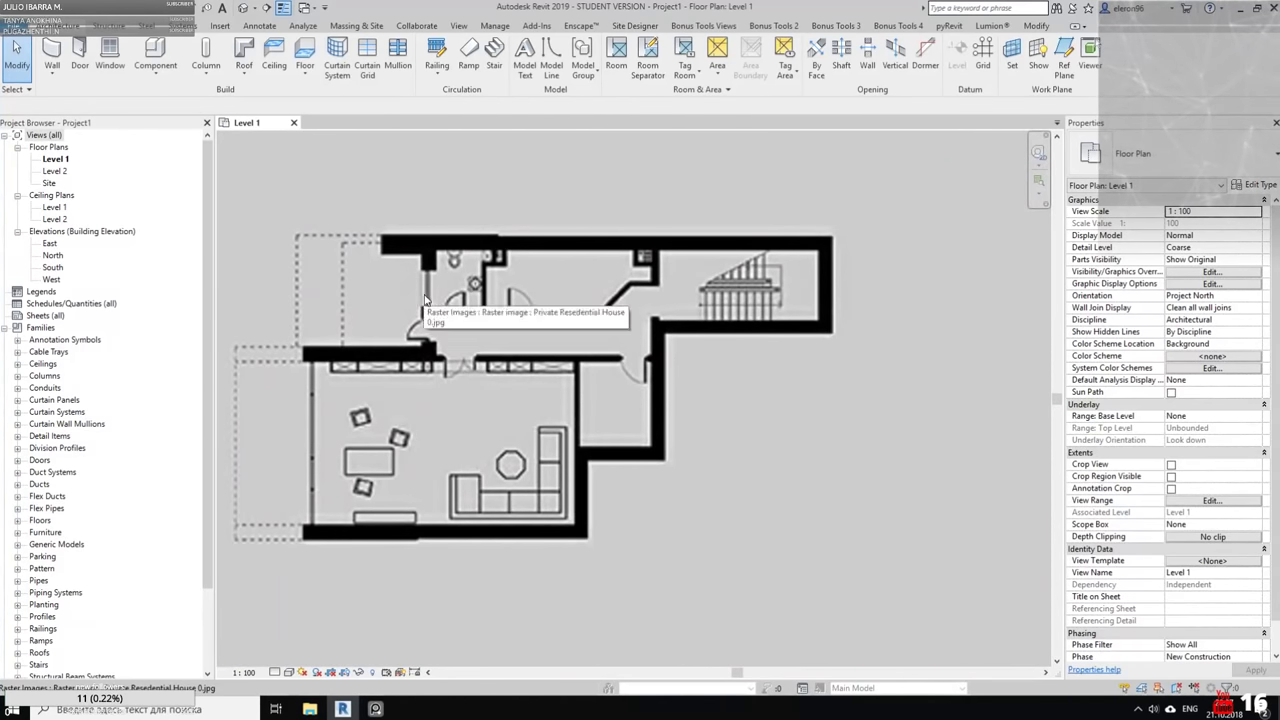
pyautogui.moveTo(436, 318); pyautogui.dragTo(497, 371, button='middle')
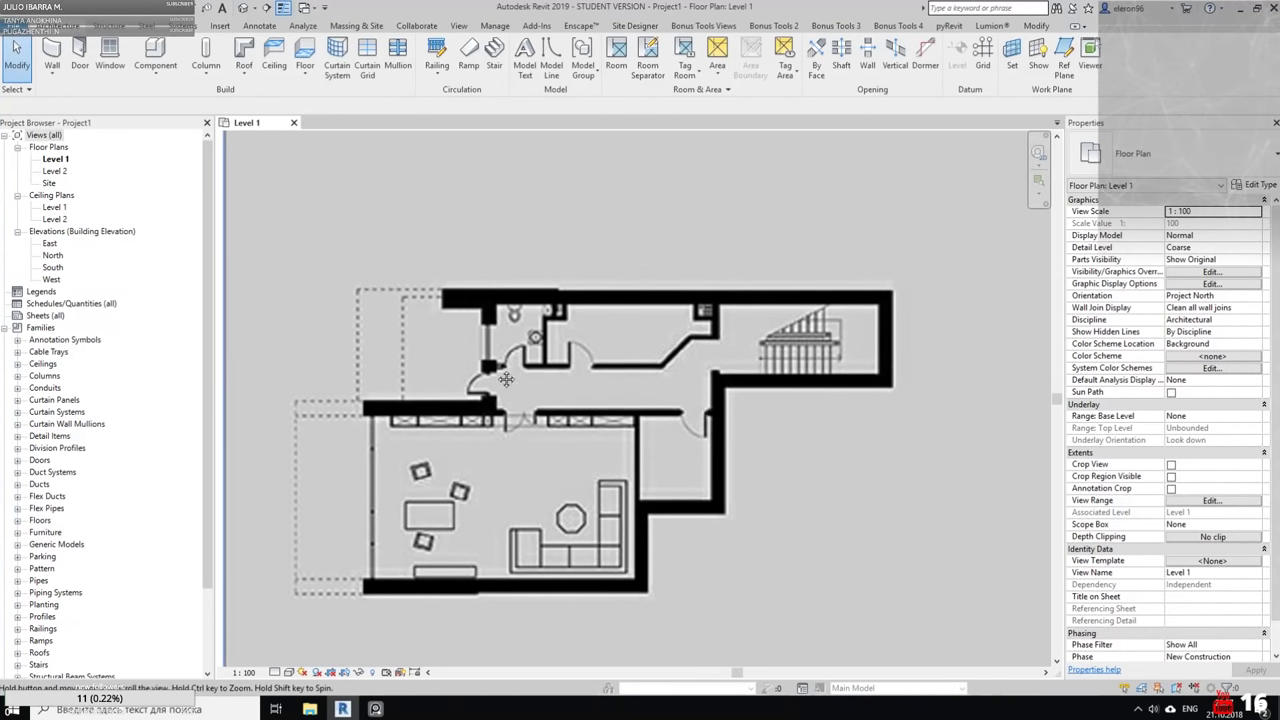
pyautogui.press('l')
pyautogui.press('i')
pyautogui.scroll(5, 478, 390)
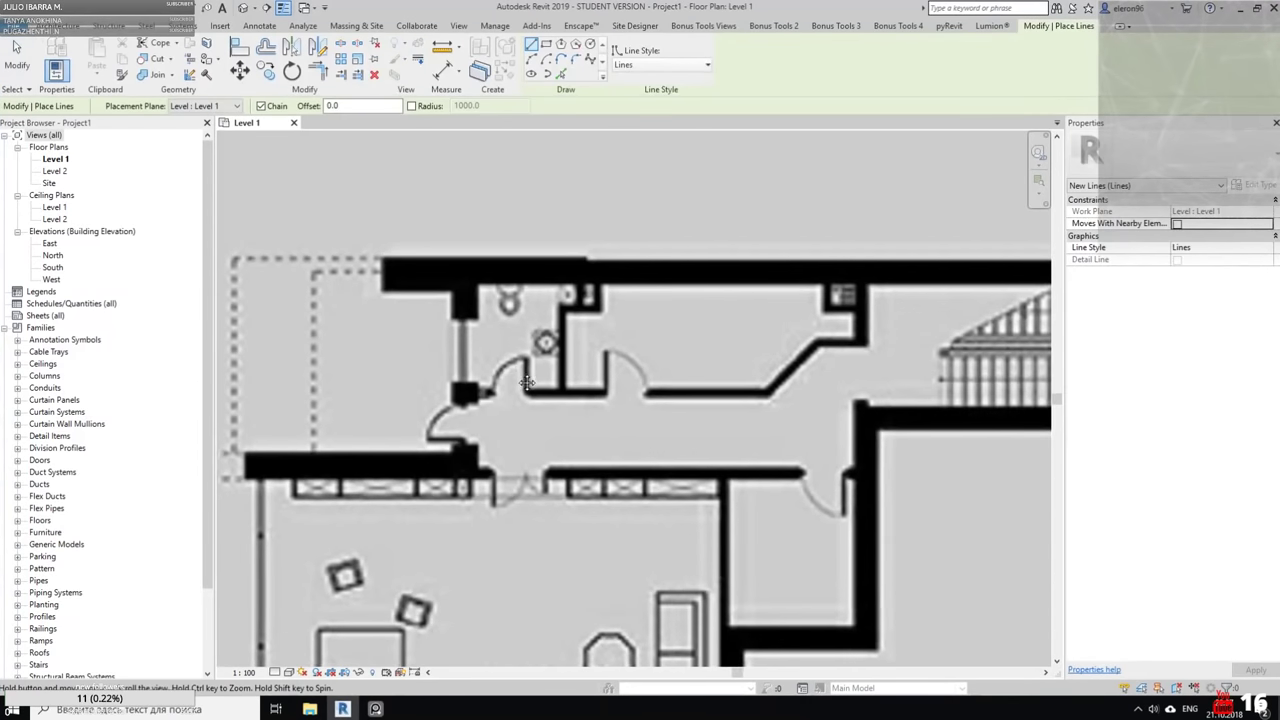
pyautogui.click(487, 388)
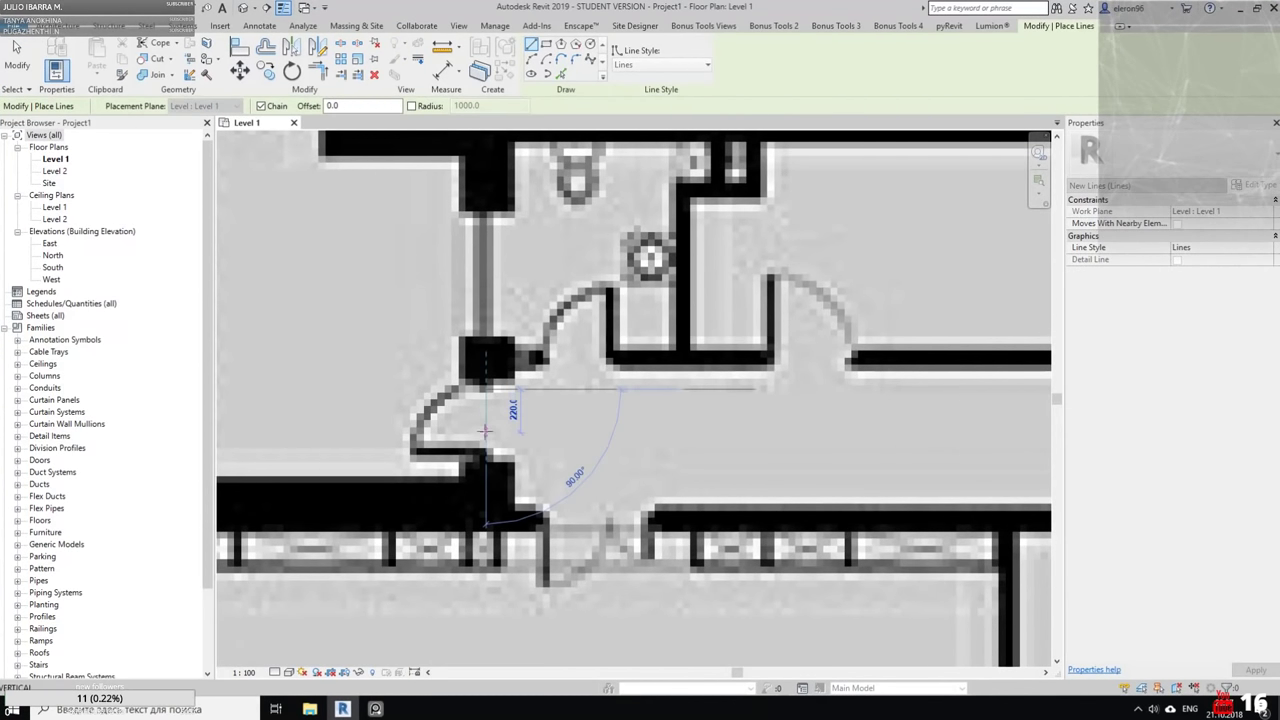
pyautogui.write('900')
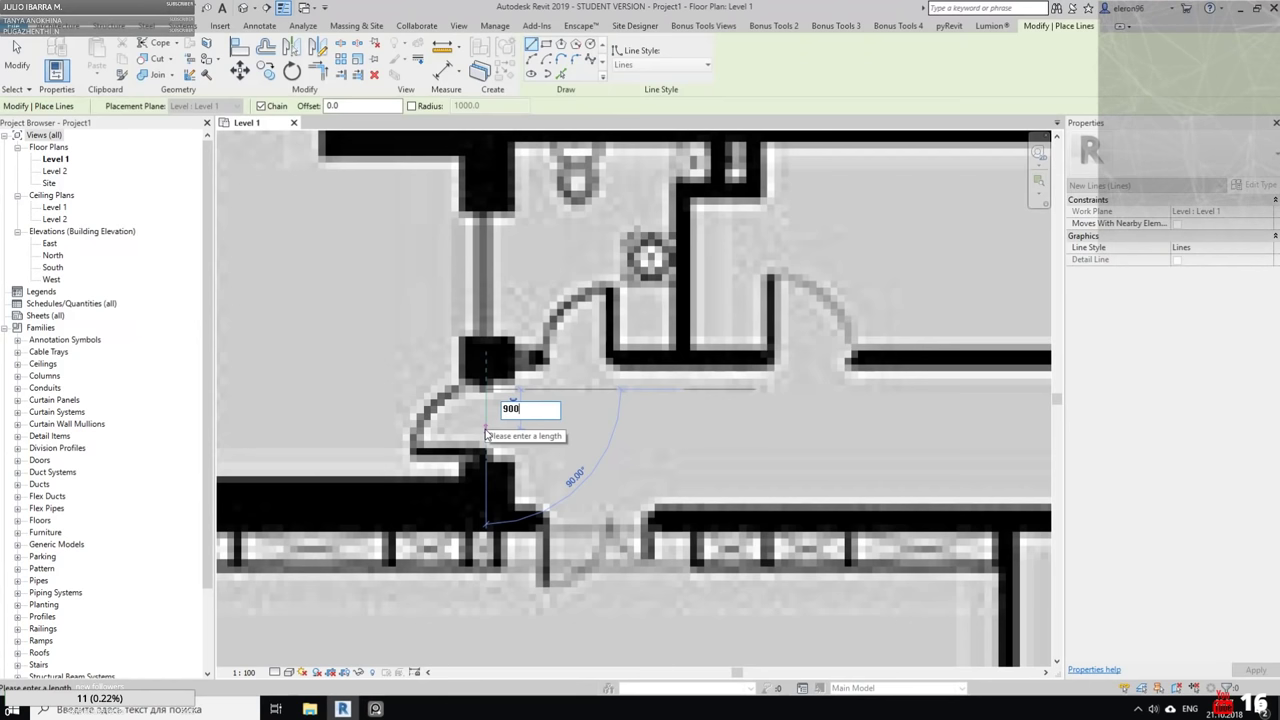
pyautogui.press('Return')
pyautogui.press('Escape')
pyautogui.scroll(-5, 484, 428)
pyautogui.press('Escape')
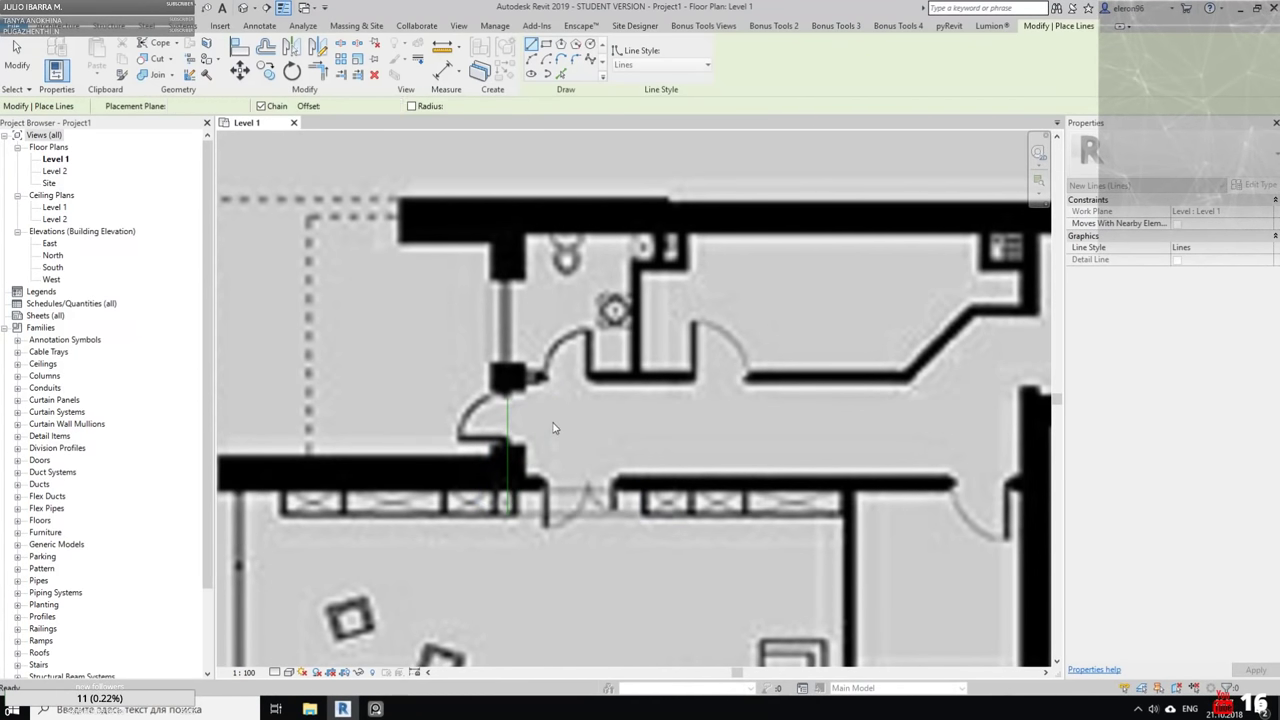
# Scale the reference image graphically from the model line's upper end so the west door opening matches the 900 mm line
pyautogui.click(620, 453)
pyautogui.scroll(-4, 620, 453)
pyautogui.scroll(5, 595, 410)
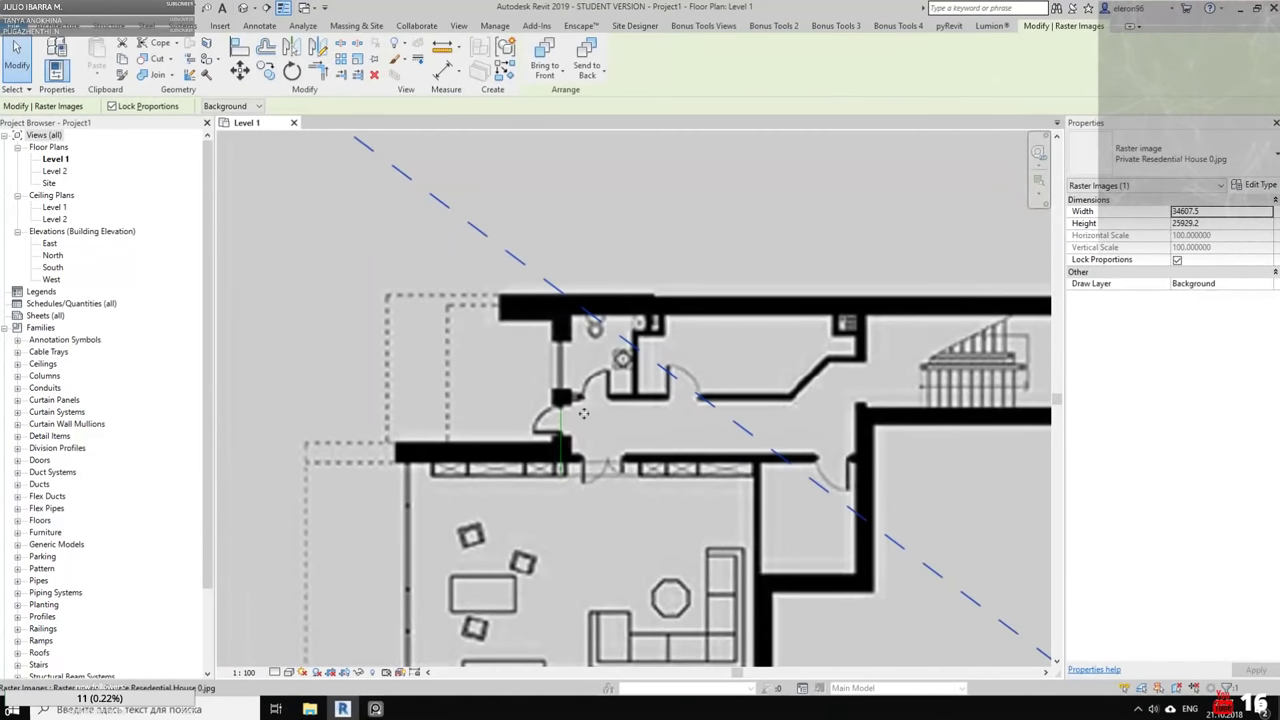
pyautogui.scroll(-5, 587, 398)
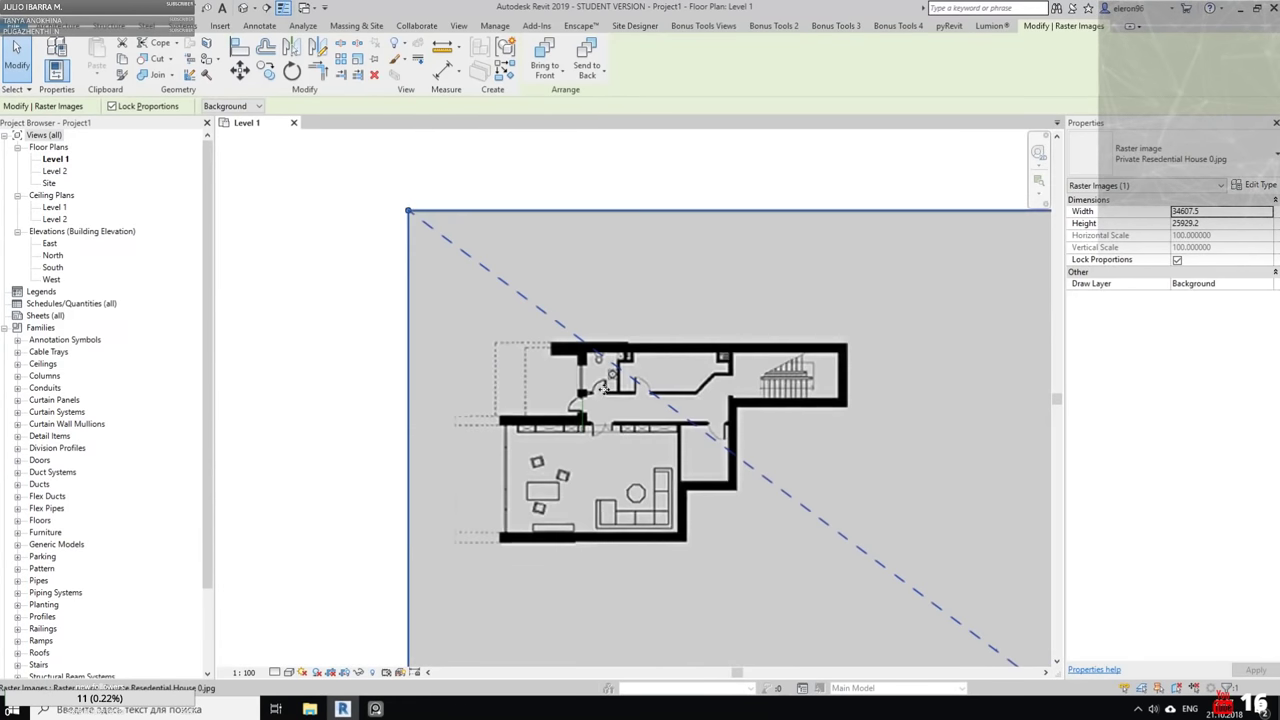
pyautogui.scroll(3, 600, 390)
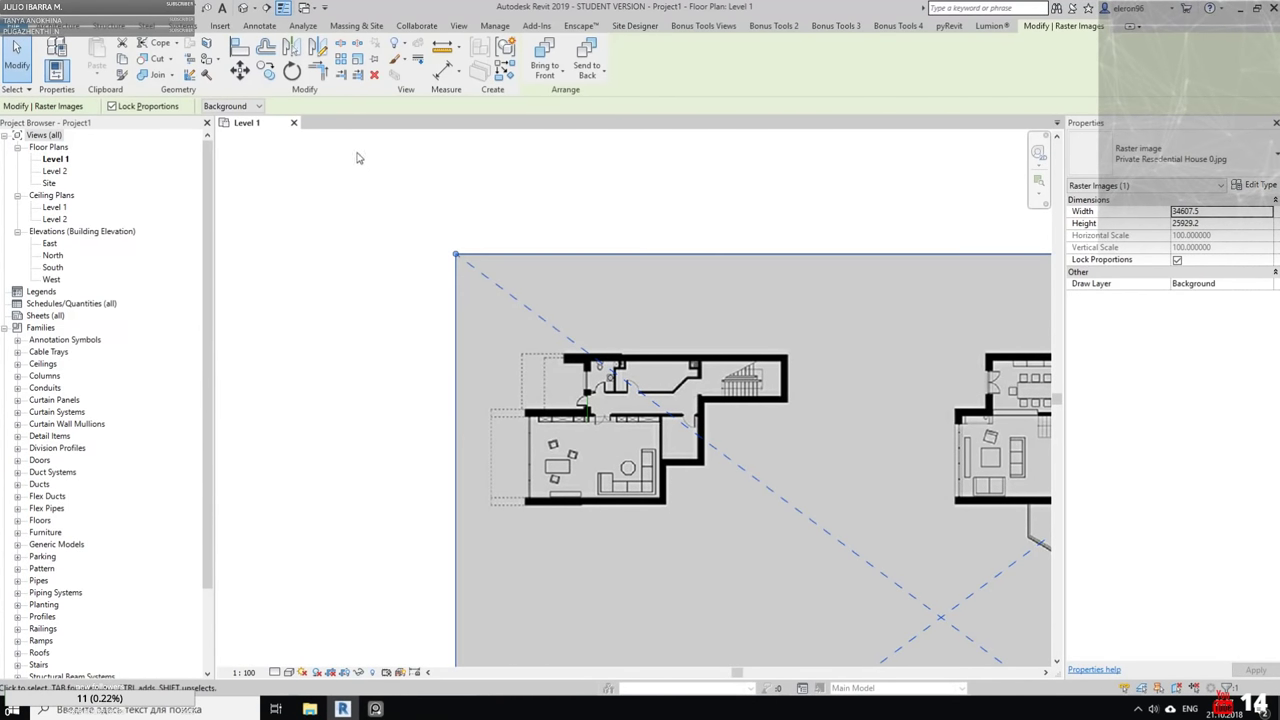
pyautogui.click(360, 68)
pyautogui.scroll(5, 590, 400)
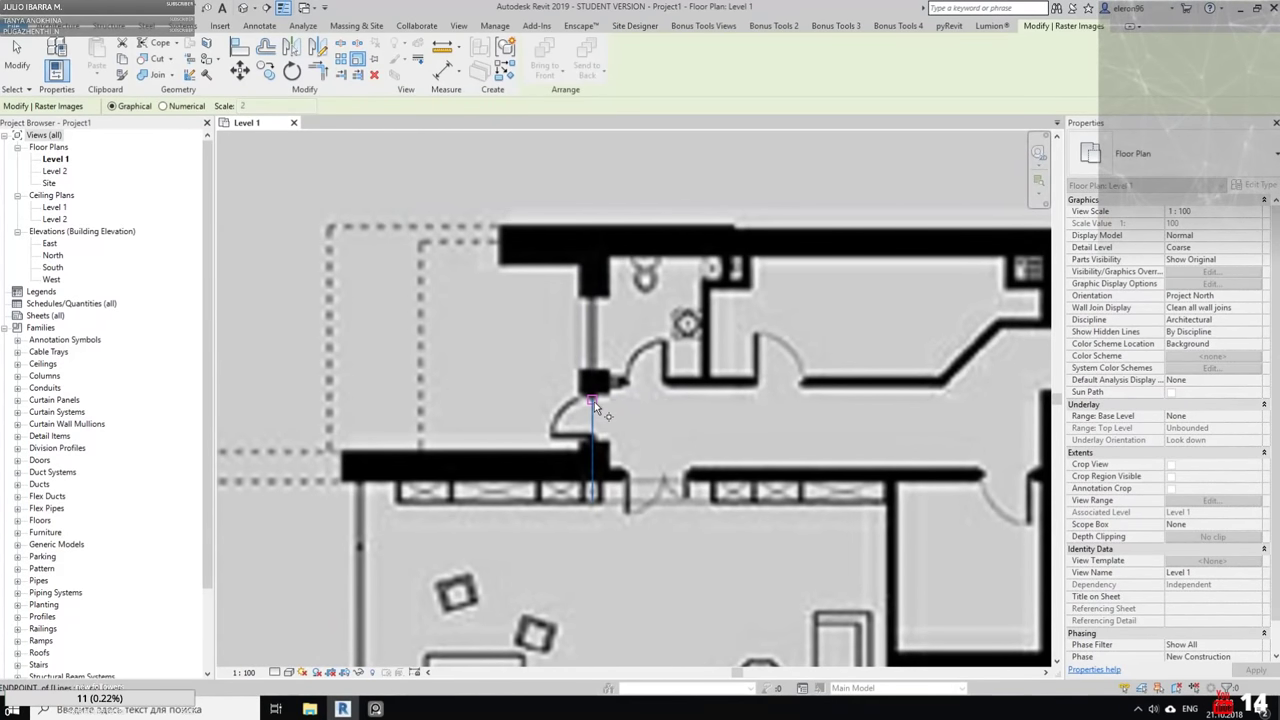
pyautogui.click(592, 398)
pyautogui.click(592, 433)
pyautogui.click(594, 501)
pyautogui.scroll(-4, 686, 421)
pyautogui.press('Escape')
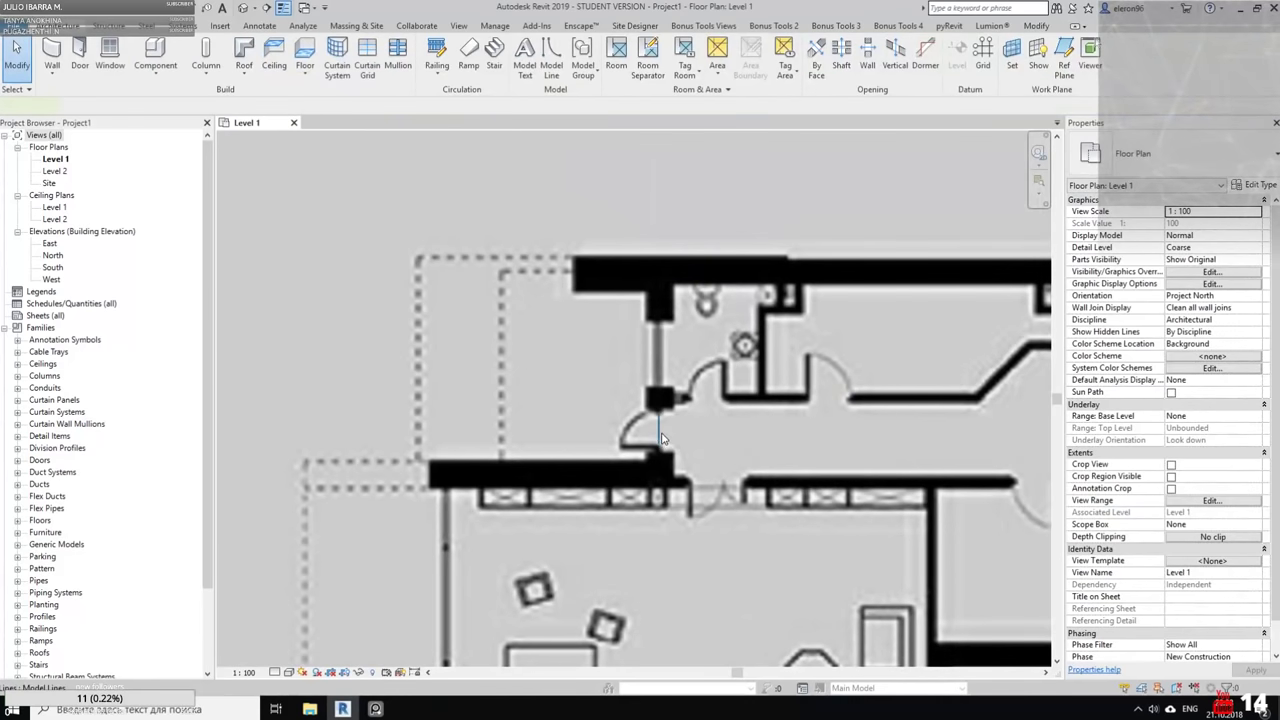
# Look over all four floor plans in the scaled reference image and come back to the upper-left plan
pyautogui.scroll(-6, 660, 441)
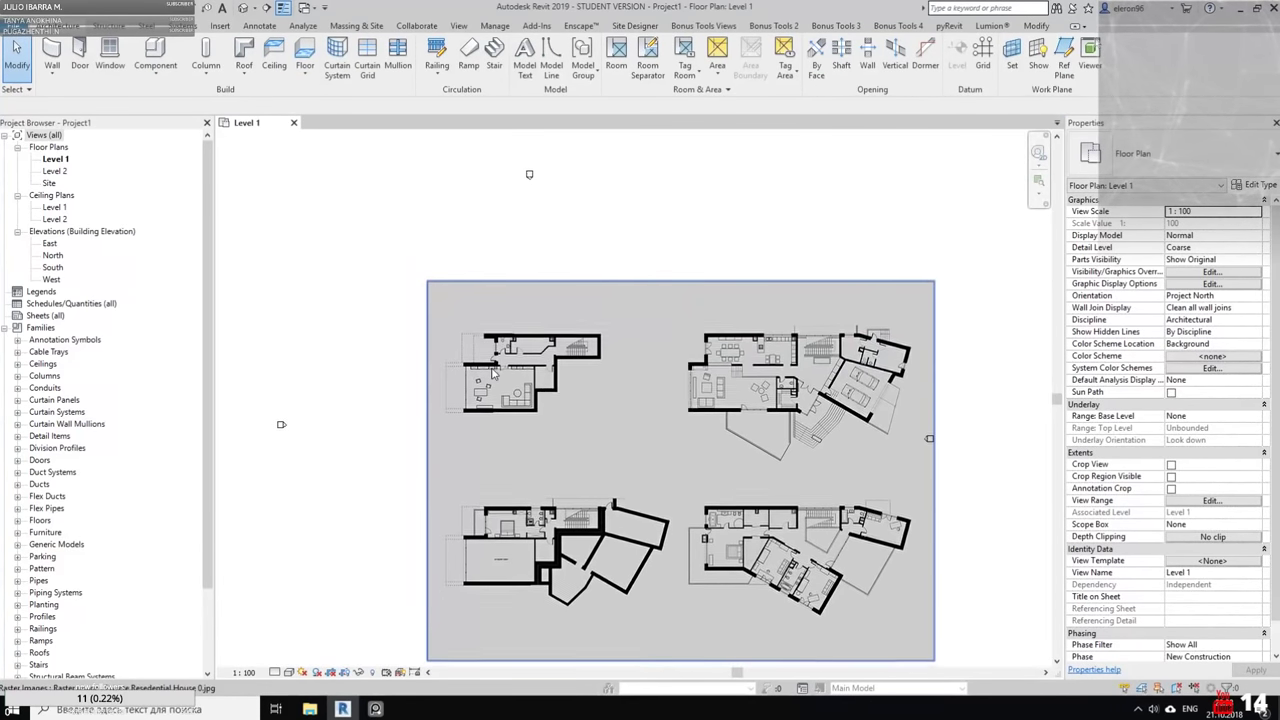
pyautogui.scroll(2, 364, 370)
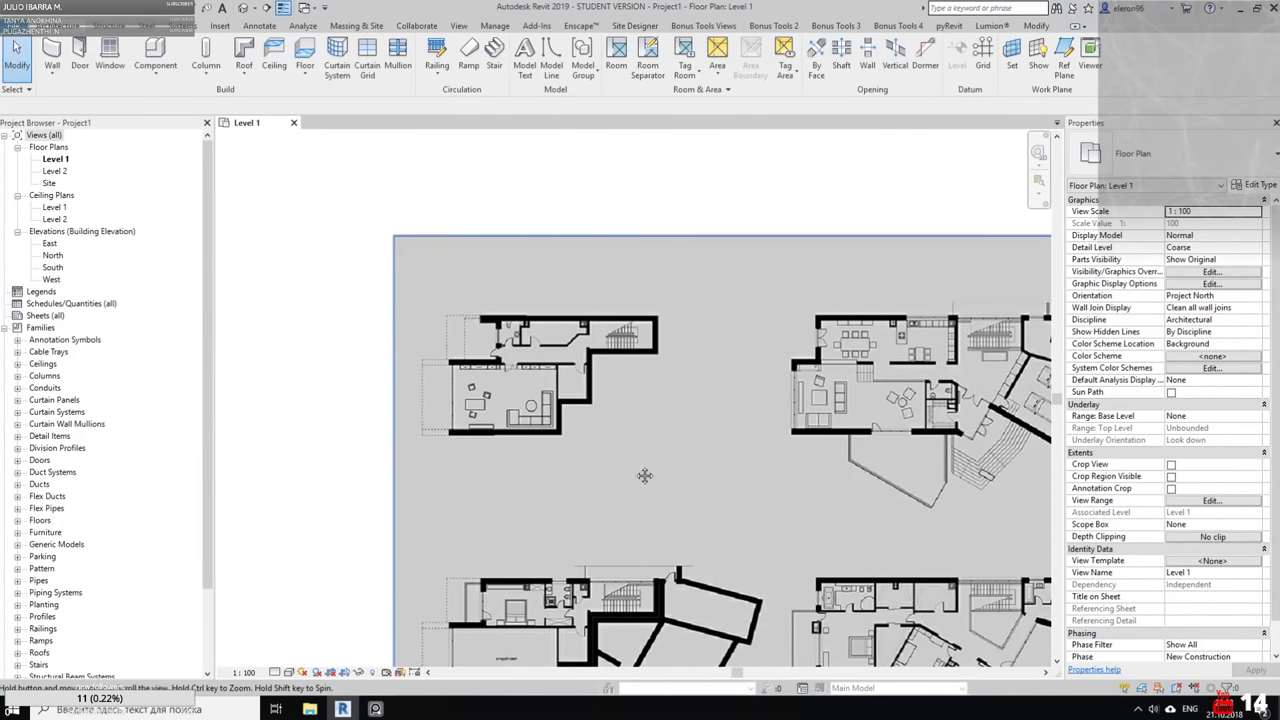
pyautogui.moveTo(646, 477); pyautogui.dragTo(599, 230, button='middle')
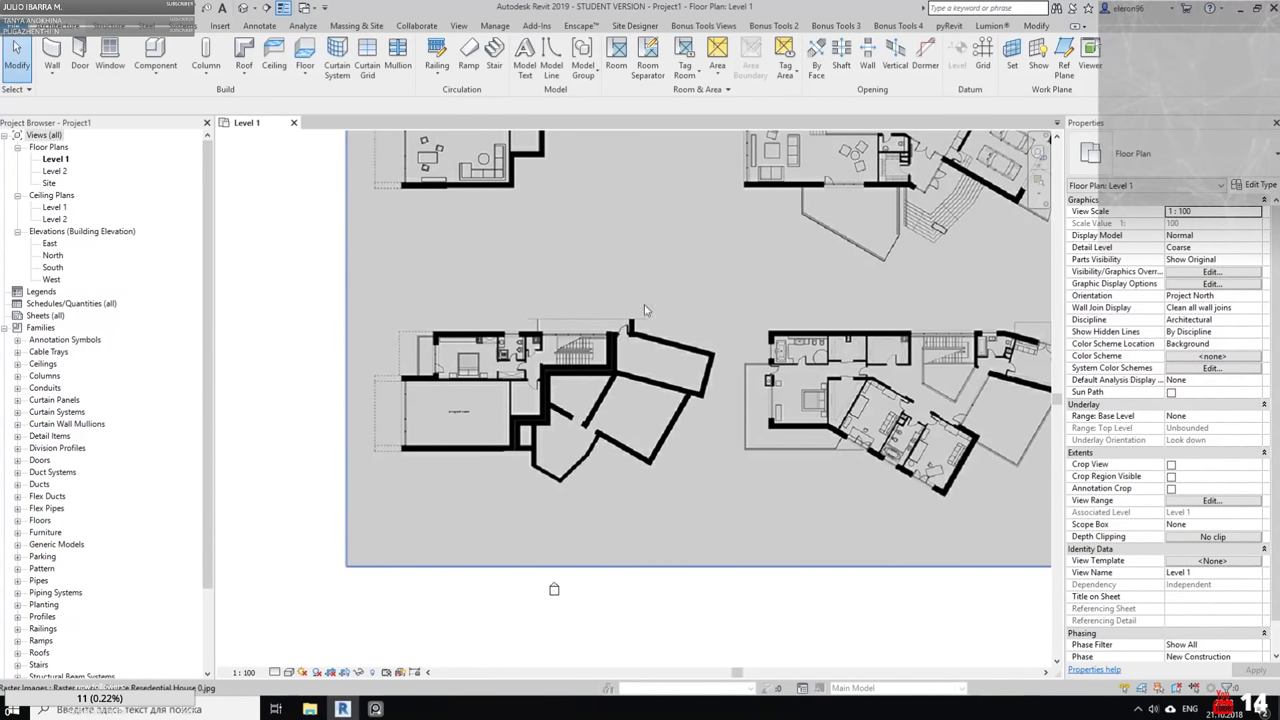
pyautogui.moveTo(647, 311); pyautogui.dragTo(517, 463, button='middle')
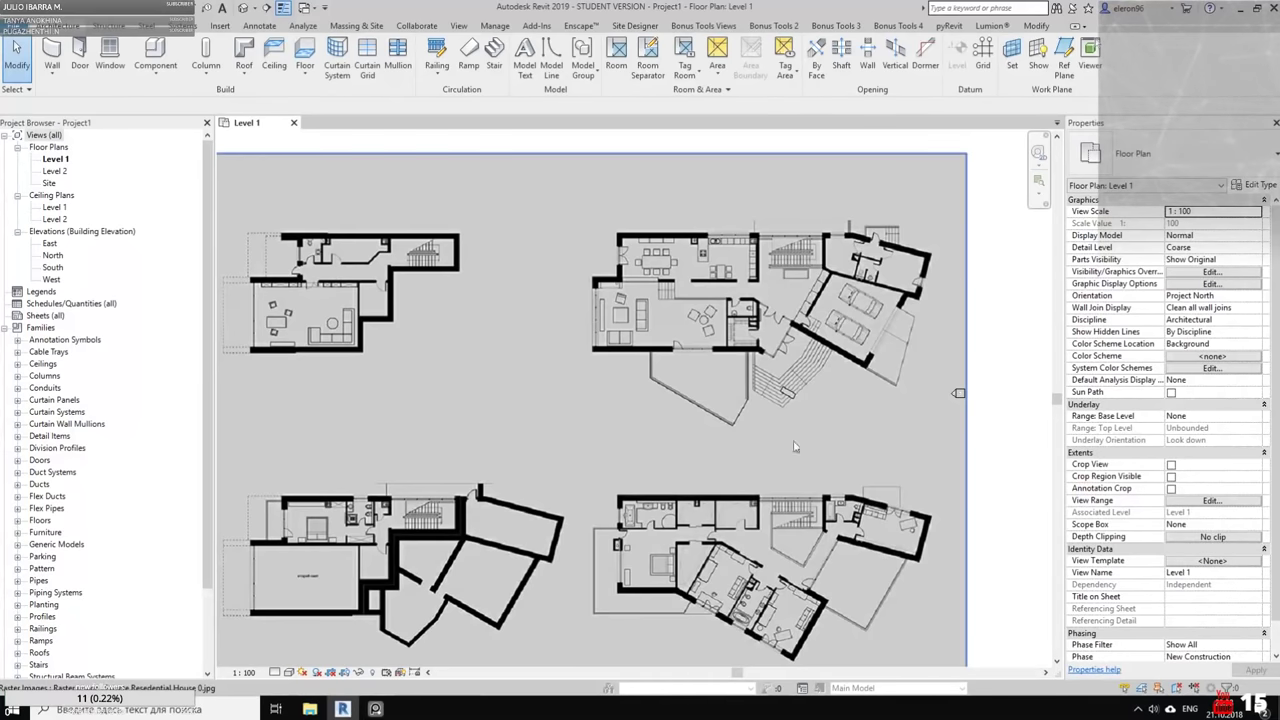
pyautogui.moveTo(794, 447); pyautogui.dragTo(1010, 620, button='middle')
pyautogui.moveTo(485, 285); pyautogui.dragTo(585, 360, button='middle')
pyautogui.scroll(1, 587, 360)
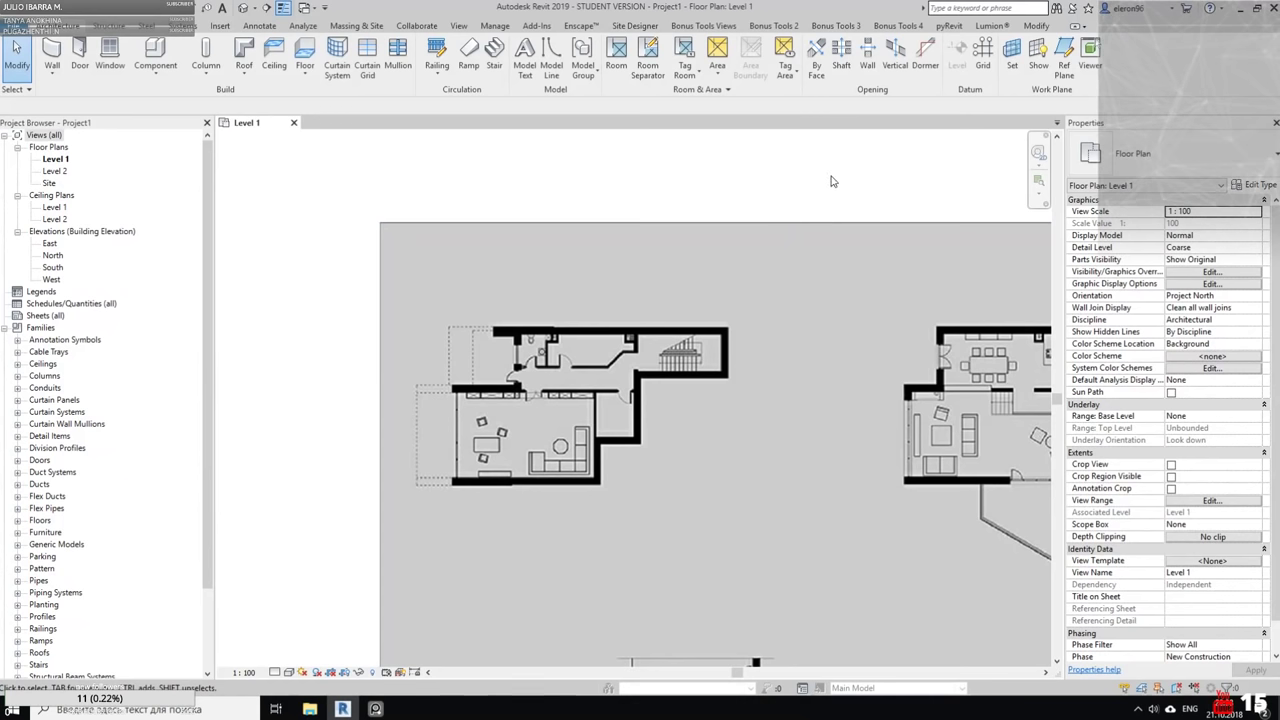
# Draw a horizontal grid line from east to west along the living room's south wall in the upper-left floor plan
pyautogui.click(982, 50)
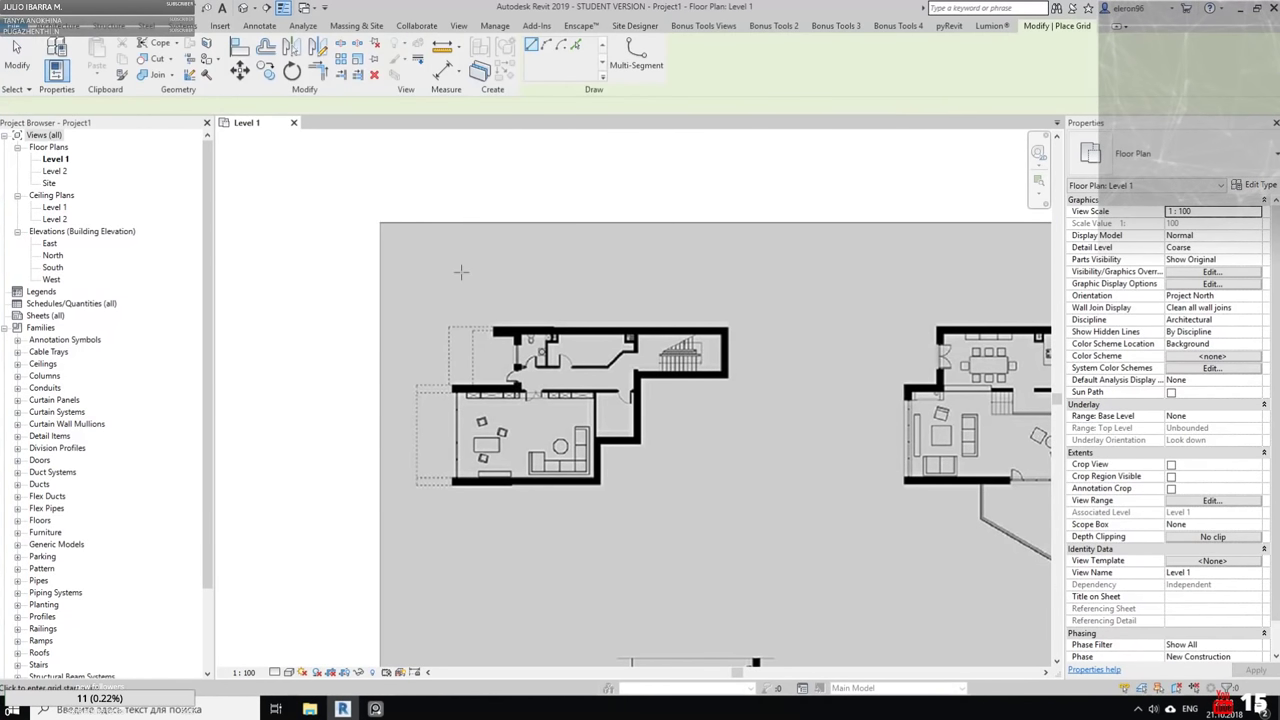
pyautogui.moveTo(526, 424); pyautogui.dragTo(561, 421, button='middle')
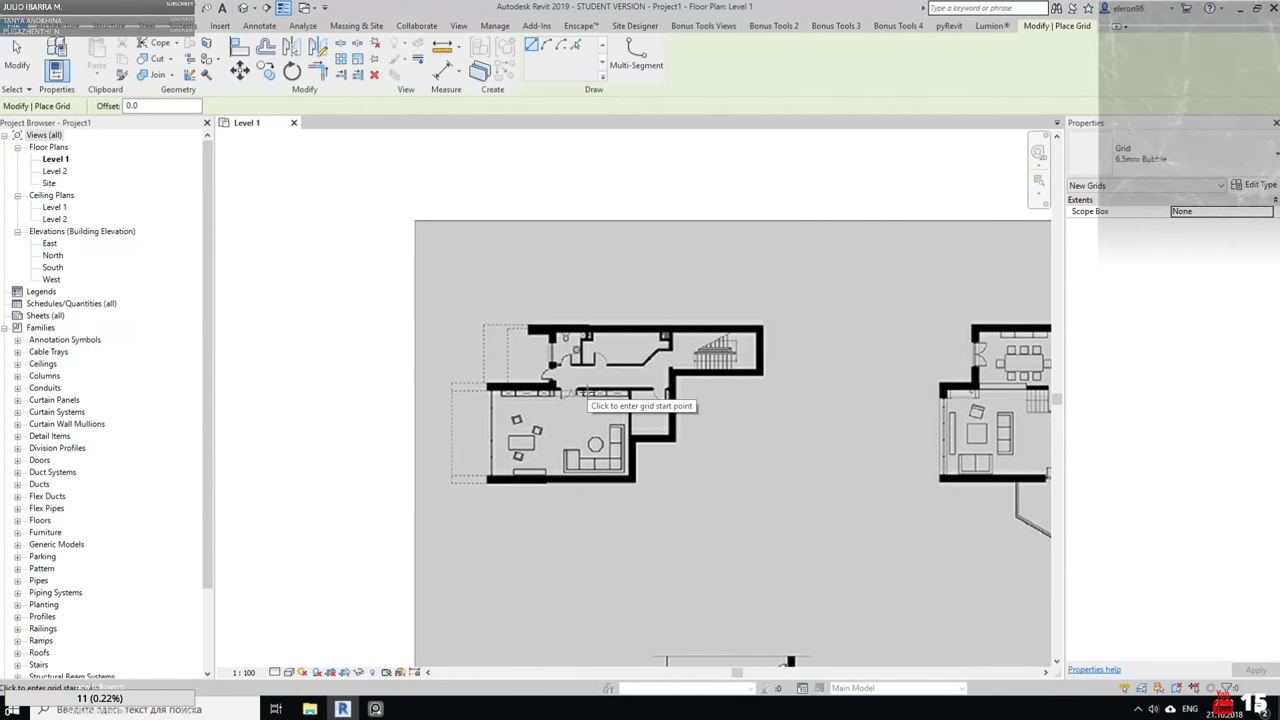
pyautogui.scroll(1, 605, 558)
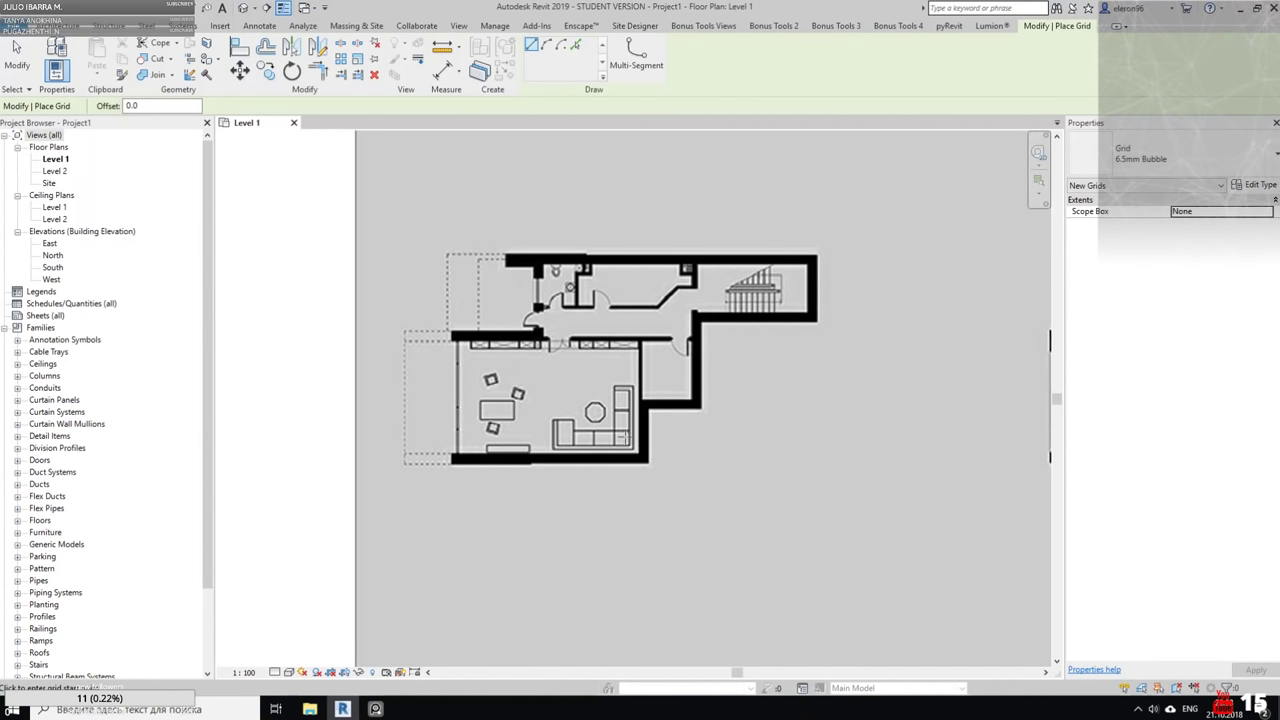
pyautogui.click(678, 457)
pyautogui.click(343, 457)
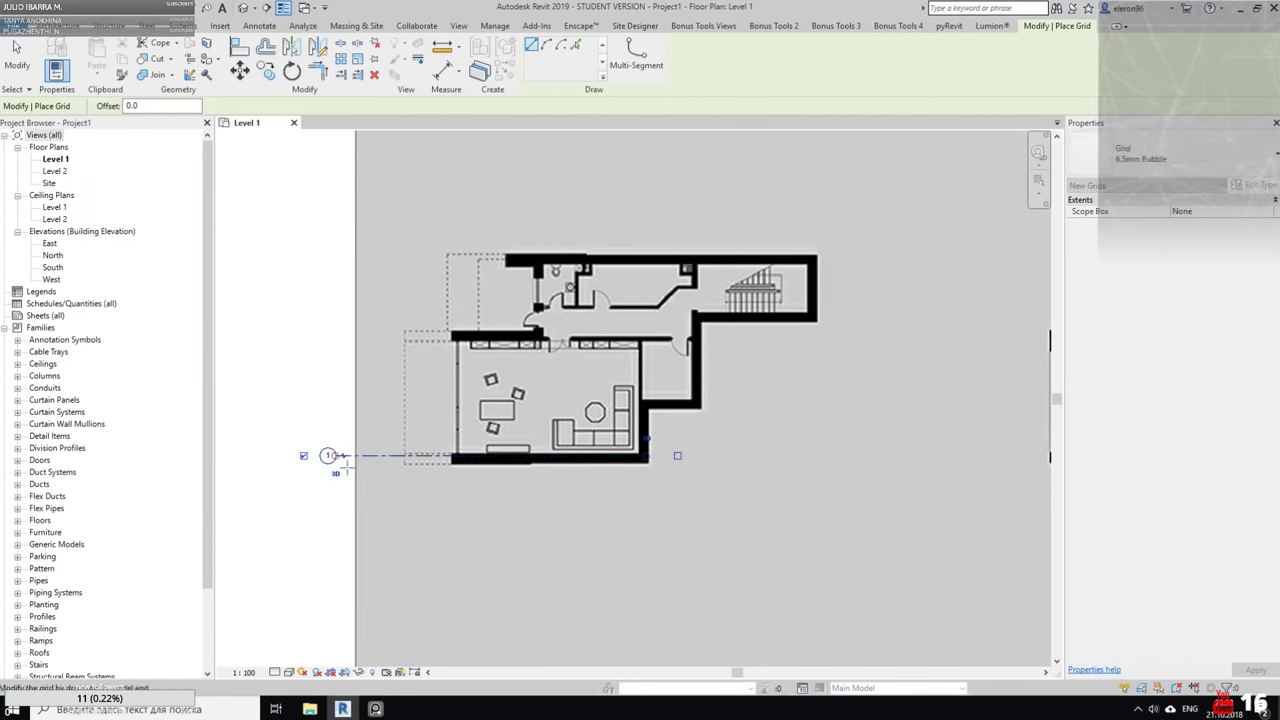
pyautogui.moveTo(547, 408); pyautogui.dragTo(543, 438, button='middle')
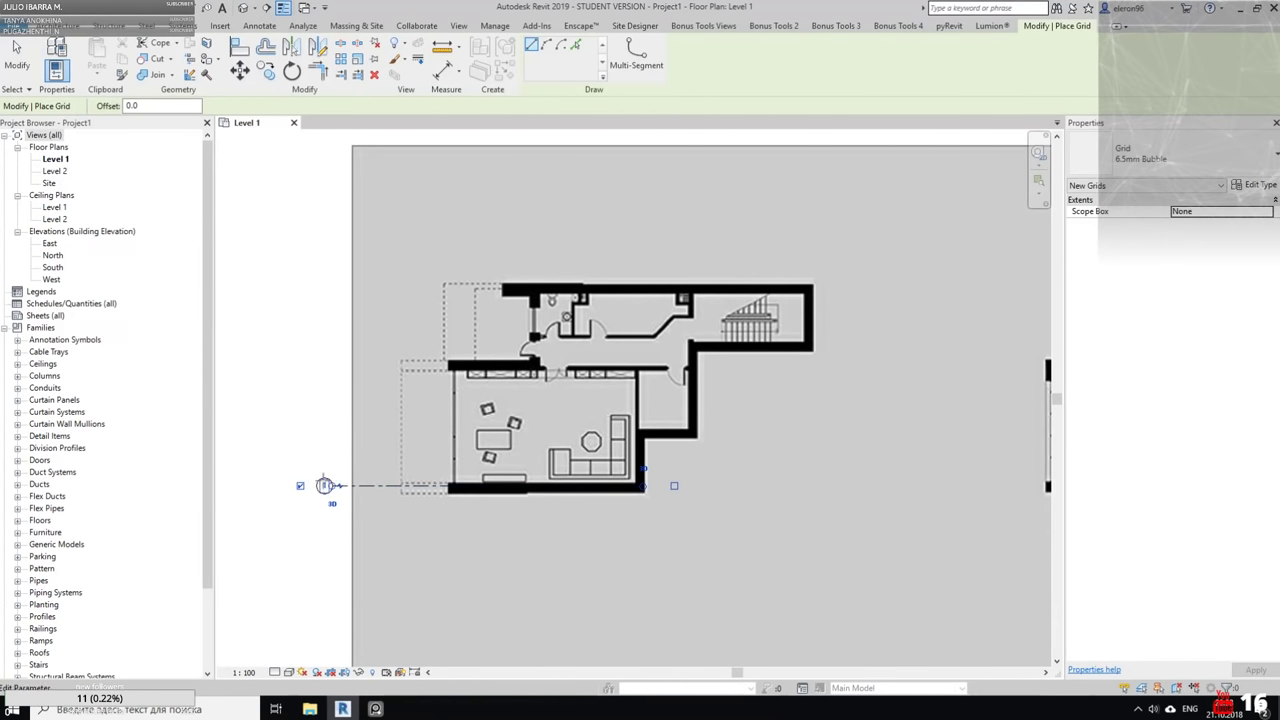
# Draw three more horizontal grid lines along the stepped south wall, the living room's north wall and the building's north wall, with bubbles aligned on the west
pyautogui.click(697, 433)
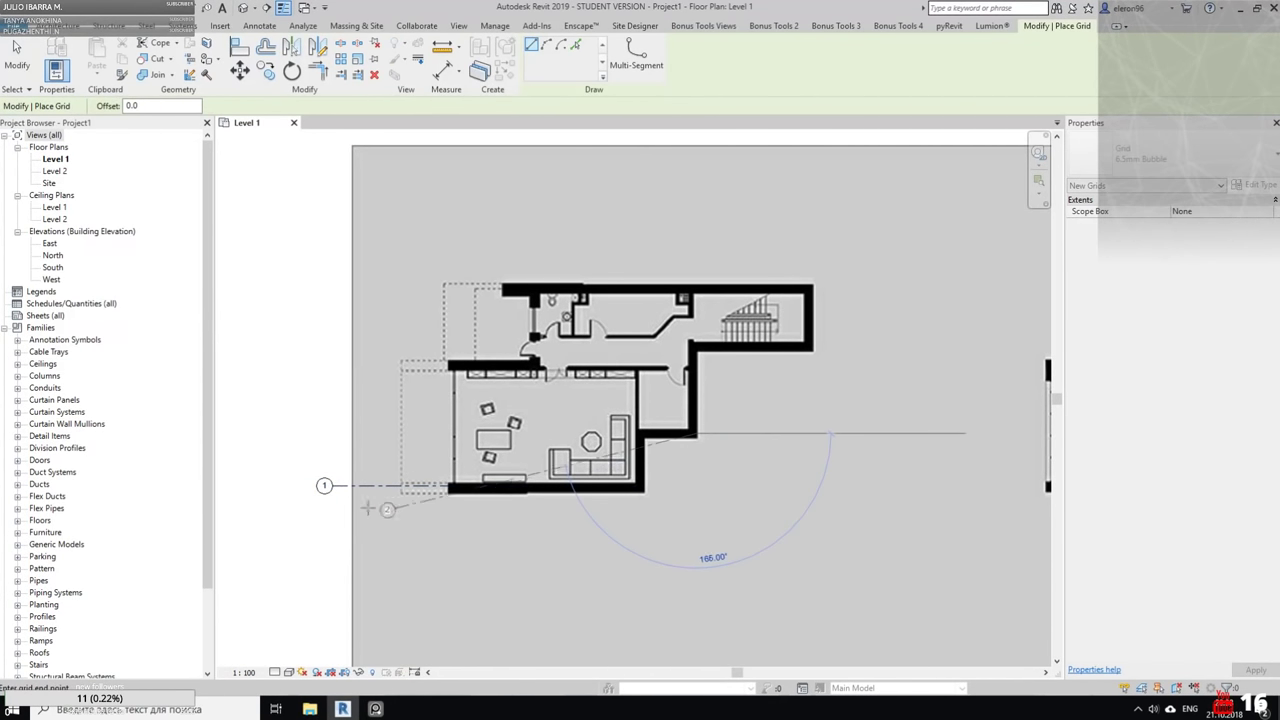
pyautogui.click(343, 432)
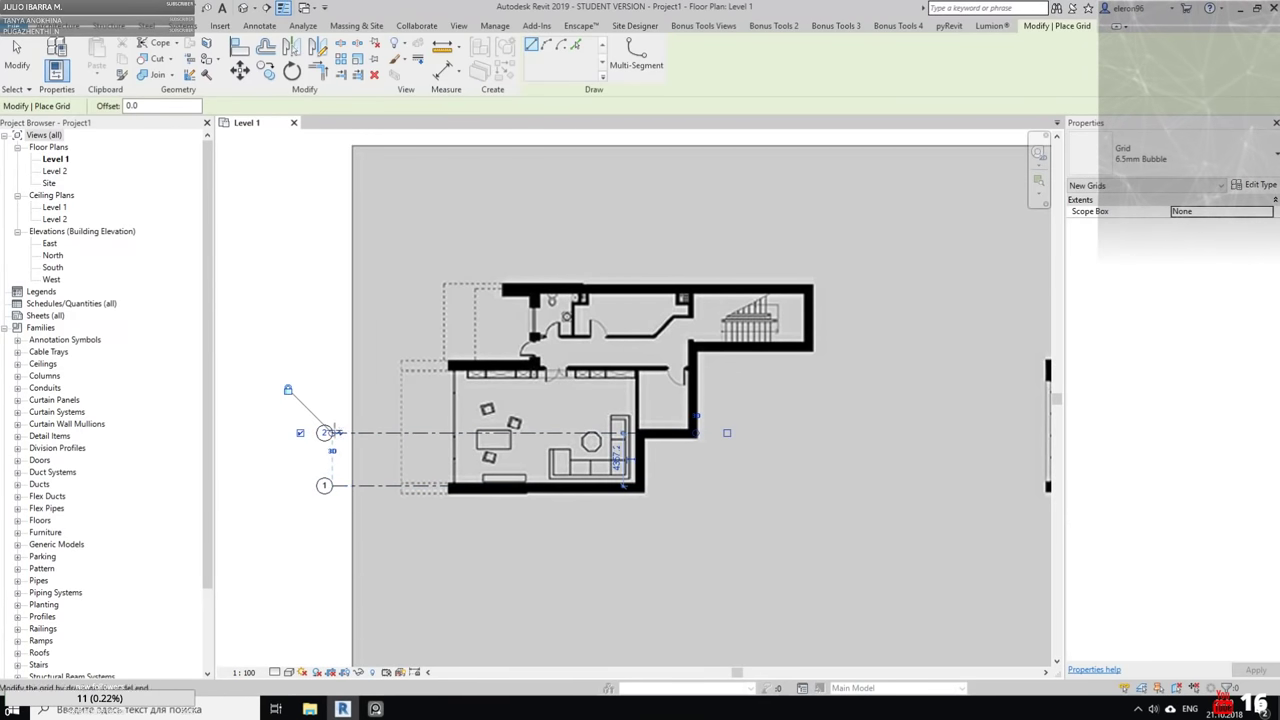
pyautogui.click(697, 366)
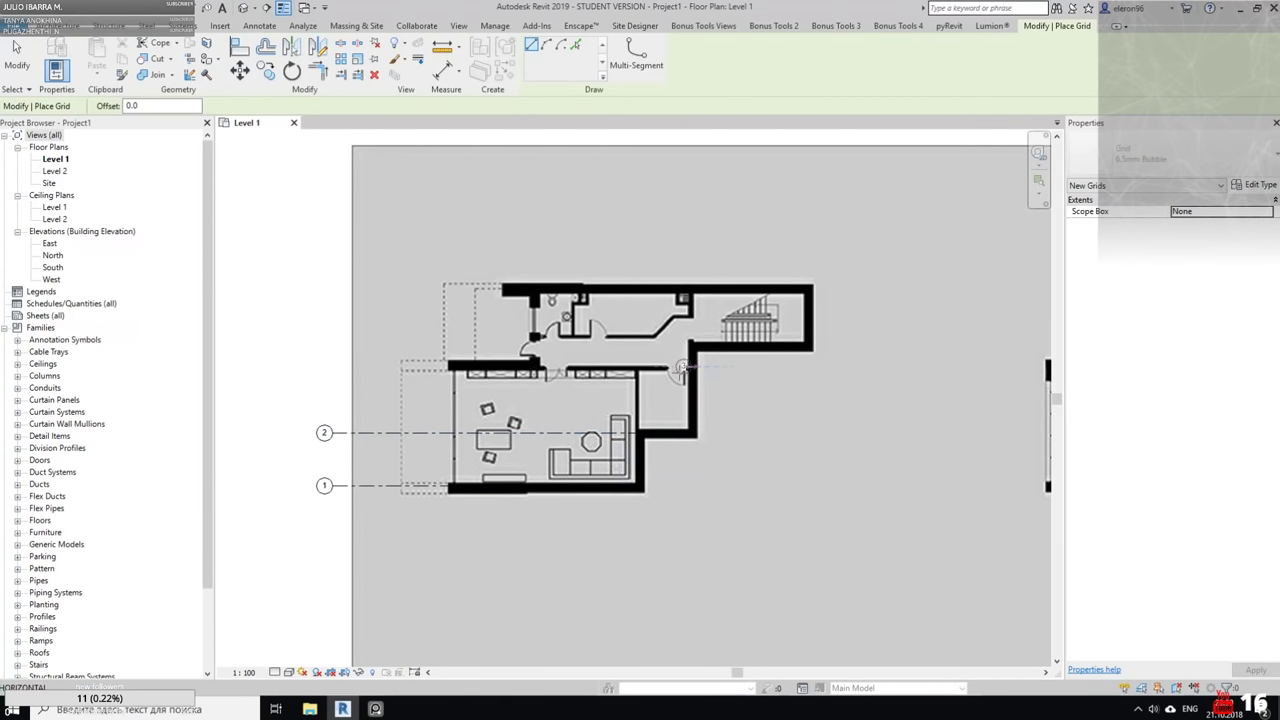
pyautogui.click(333, 366)
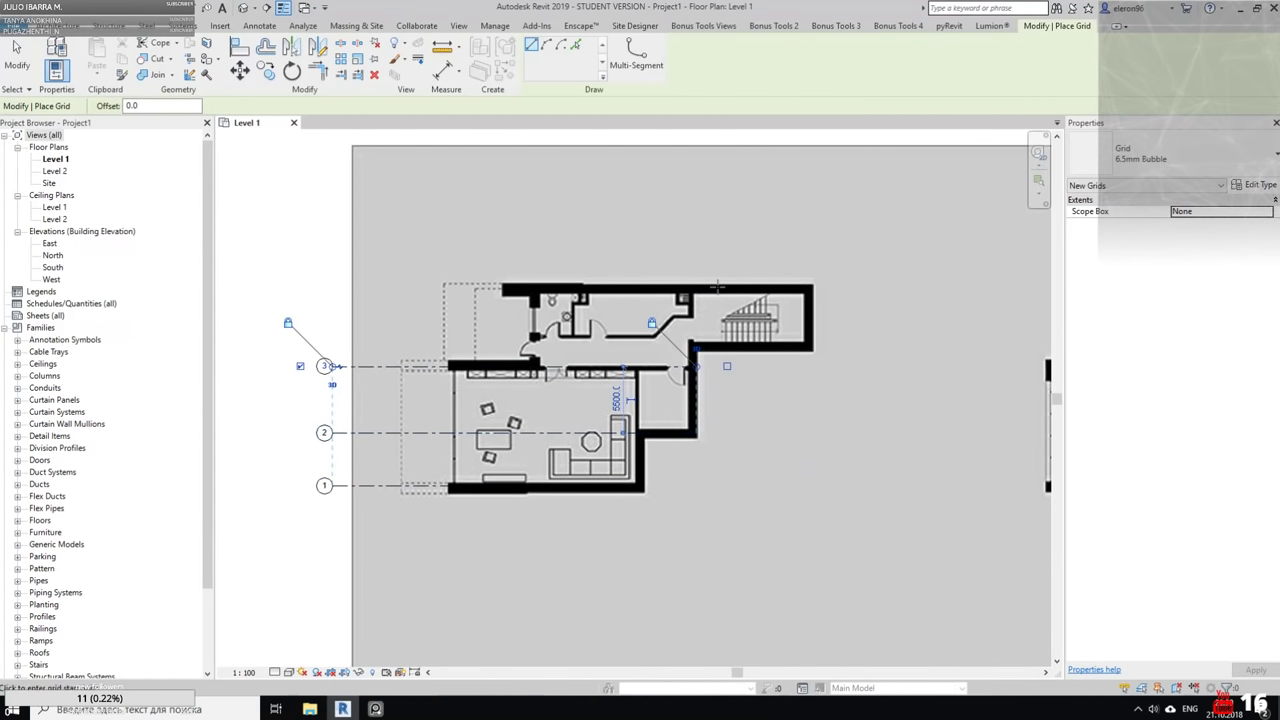
pyautogui.click(733, 285)
pyautogui.click(325, 287)
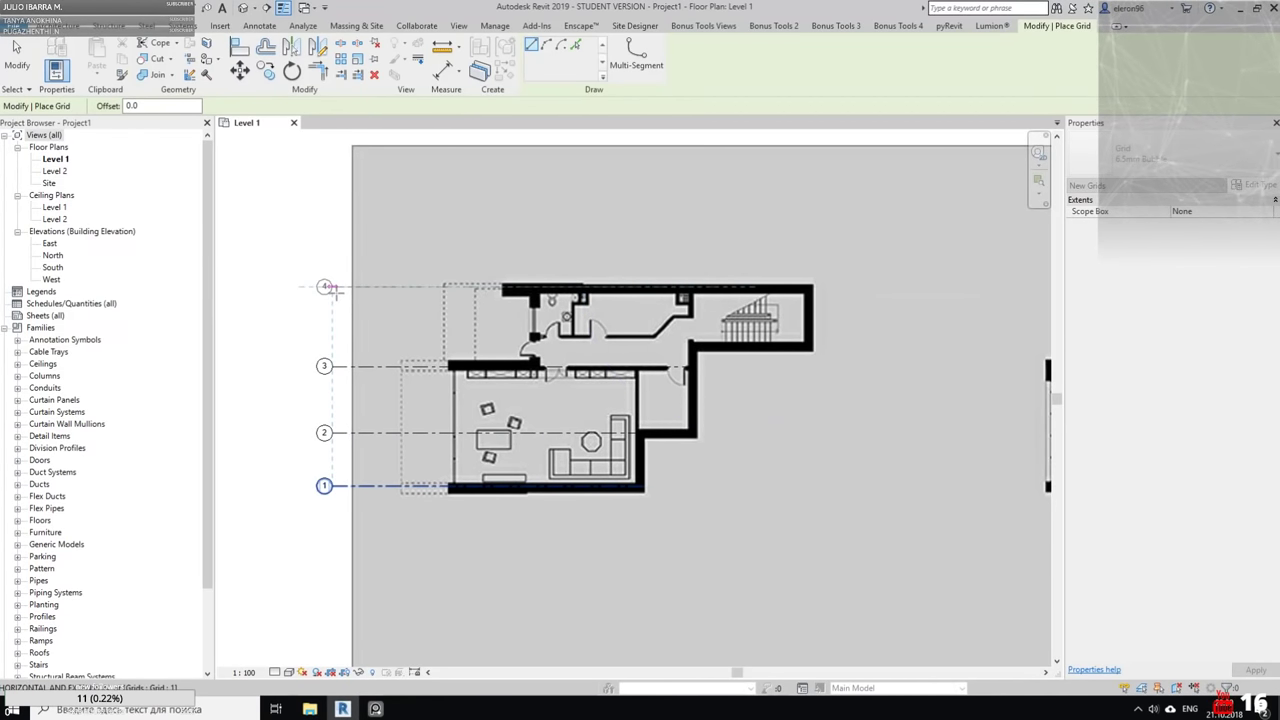
pyautogui.press('Escape')
pyautogui.press('Escape')
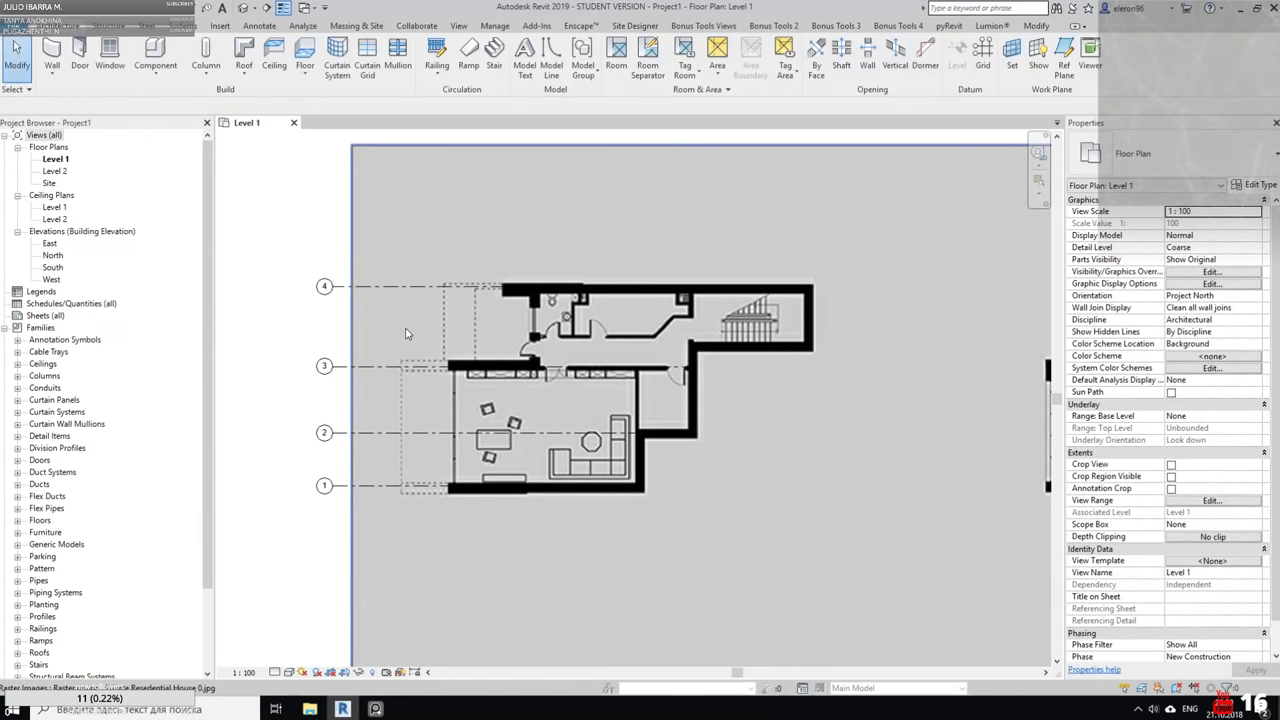
# Extend the east ends of all four horizontal grid lines to the east wall of the staircase, aligned with each other
pyautogui.click(380, 287)
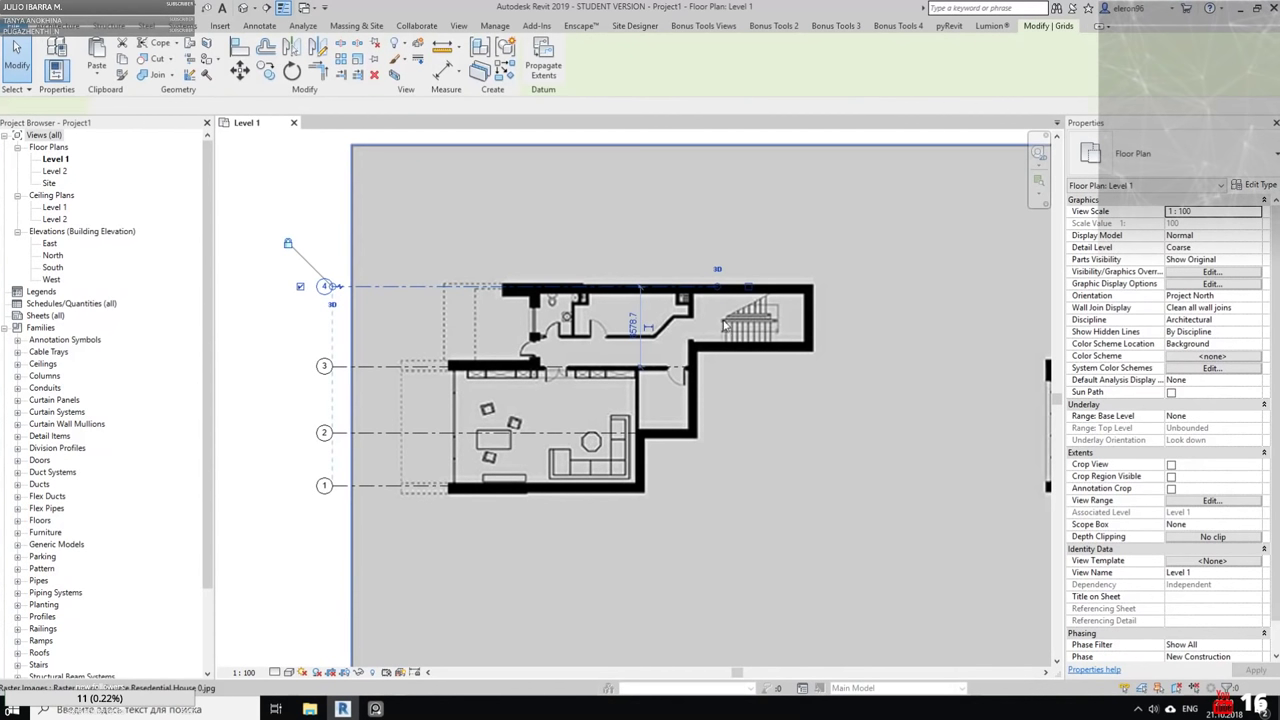
pyautogui.moveTo(716, 288); pyautogui.dragTo(644, 280, button='middle')
pyautogui.moveTo(645, 283); pyautogui.dragTo(740, 280)
pyautogui.click(579, 361)
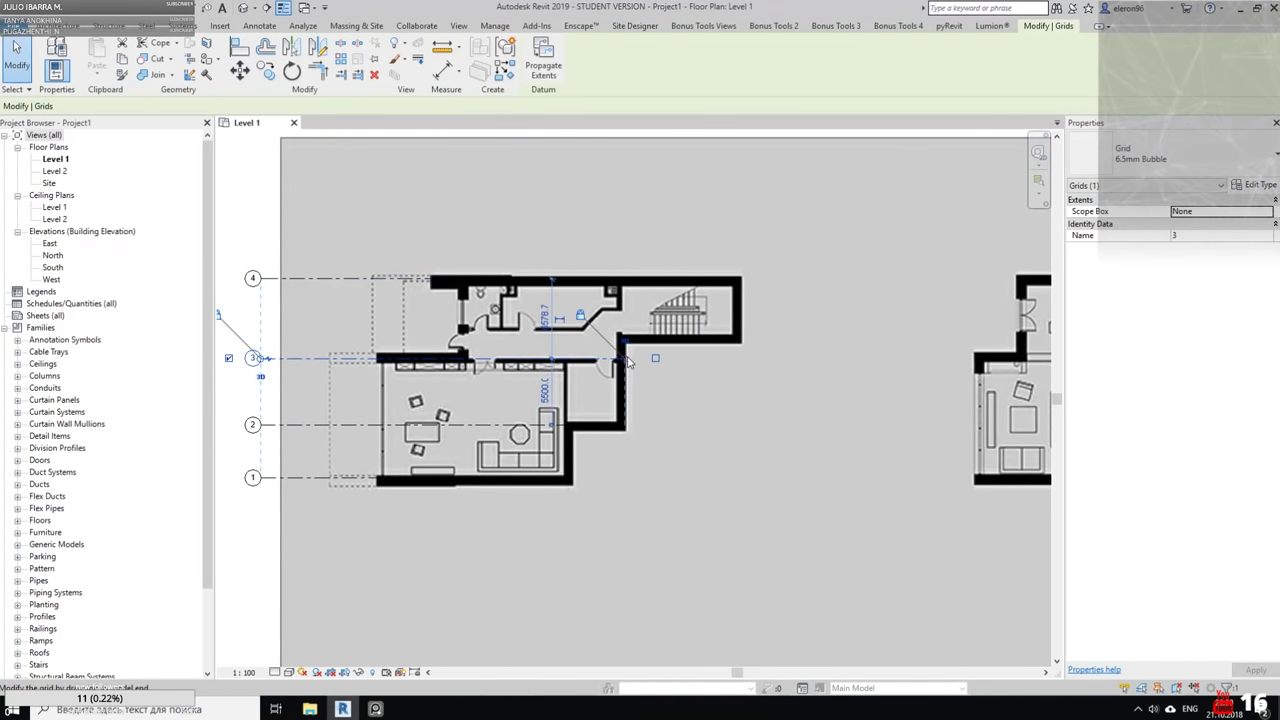
pyautogui.moveTo(625, 359); pyautogui.dragTo(740, 352)
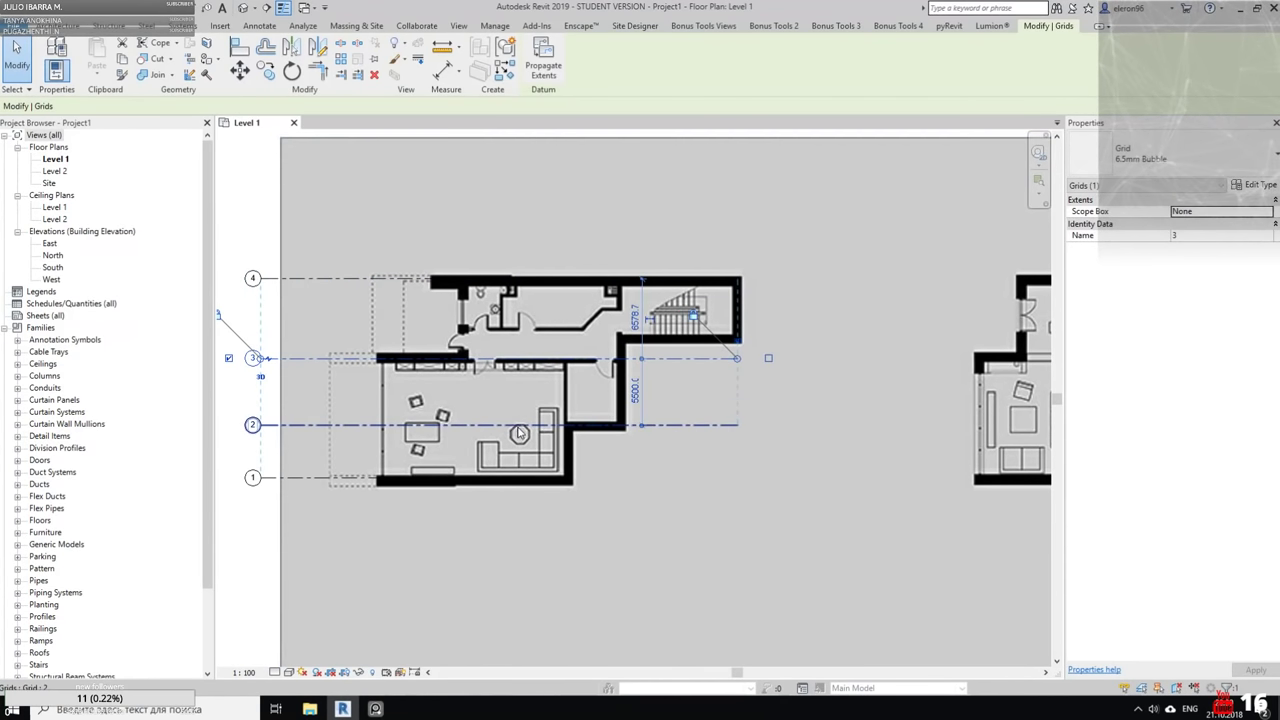
pyautogui.click(738, 425)
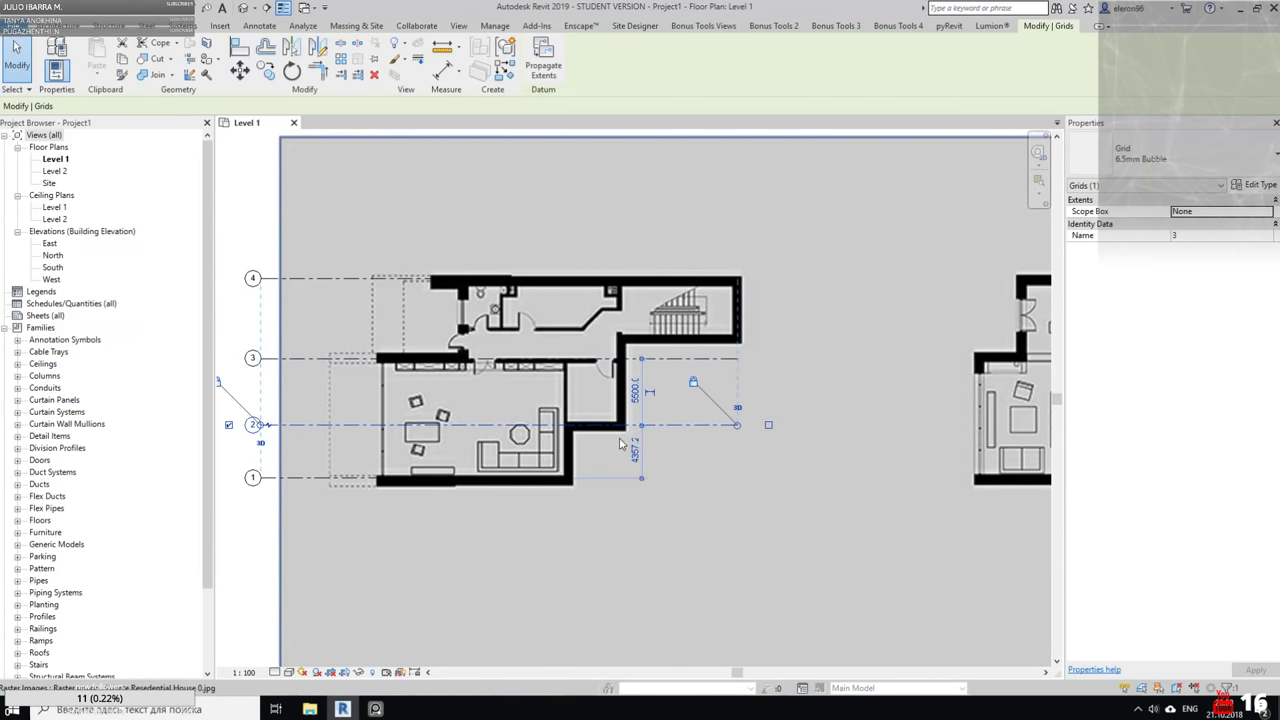
pyautogui.click(515, 481)
pyautogui.moveTo(641, 477); pyautogui.dragTo(737, 477)
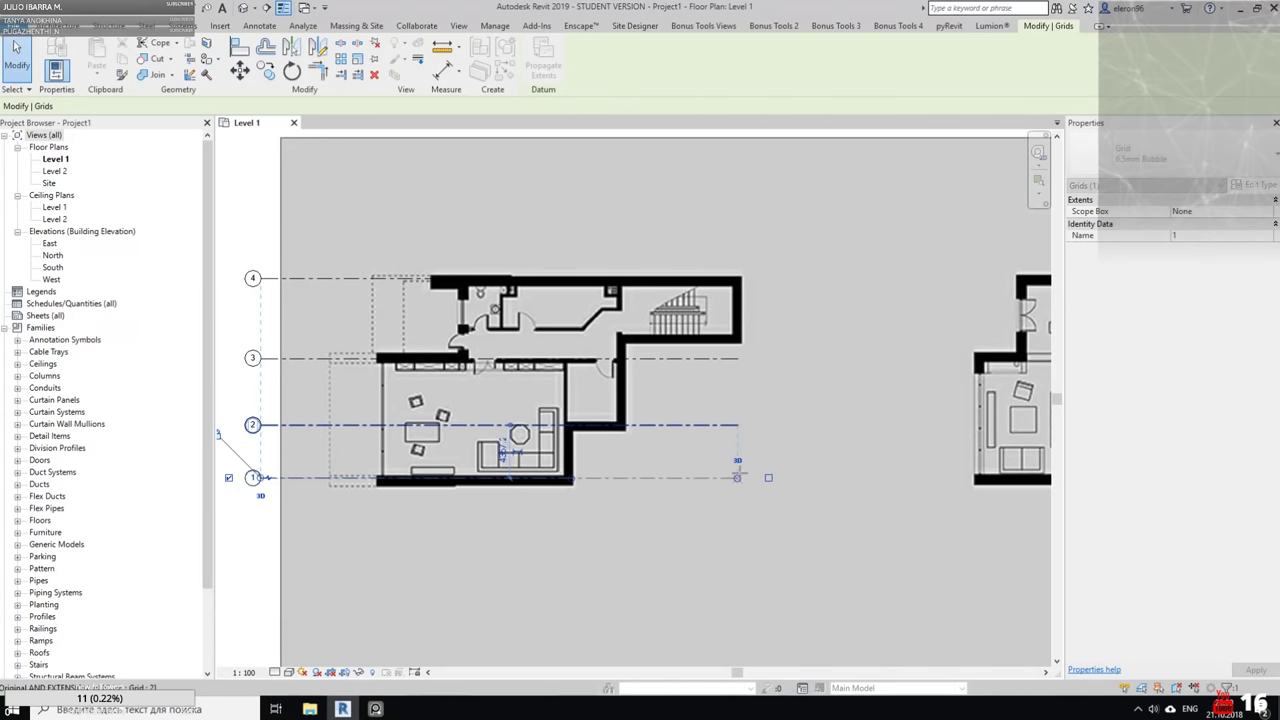
pyautogui.press('Escape')
# Draw a vertical grid line along the living room's west wall, from its north wall to south of the building
pyautogui.moveTo(461, 411); pyautogui.dragTo(477, 432, button='middle')
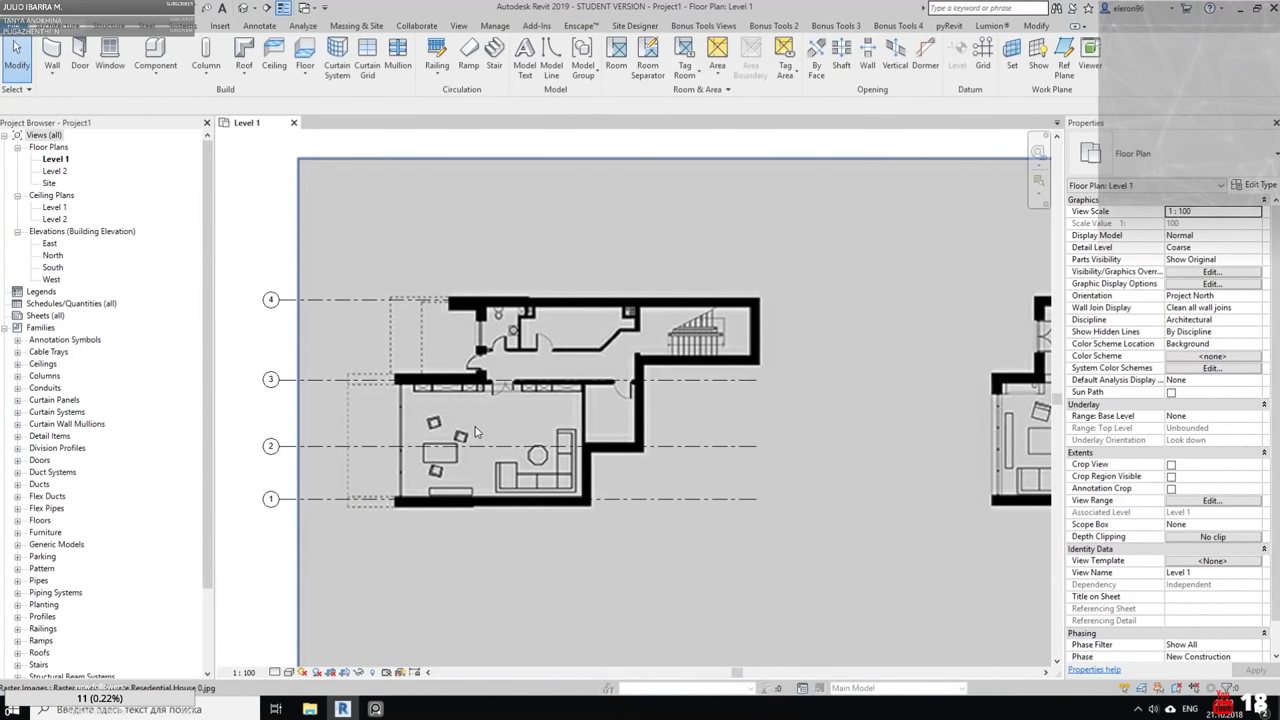
pyautogui.moveTo(350, 432); pyautogui.dragTo(441, 466, button='middle')
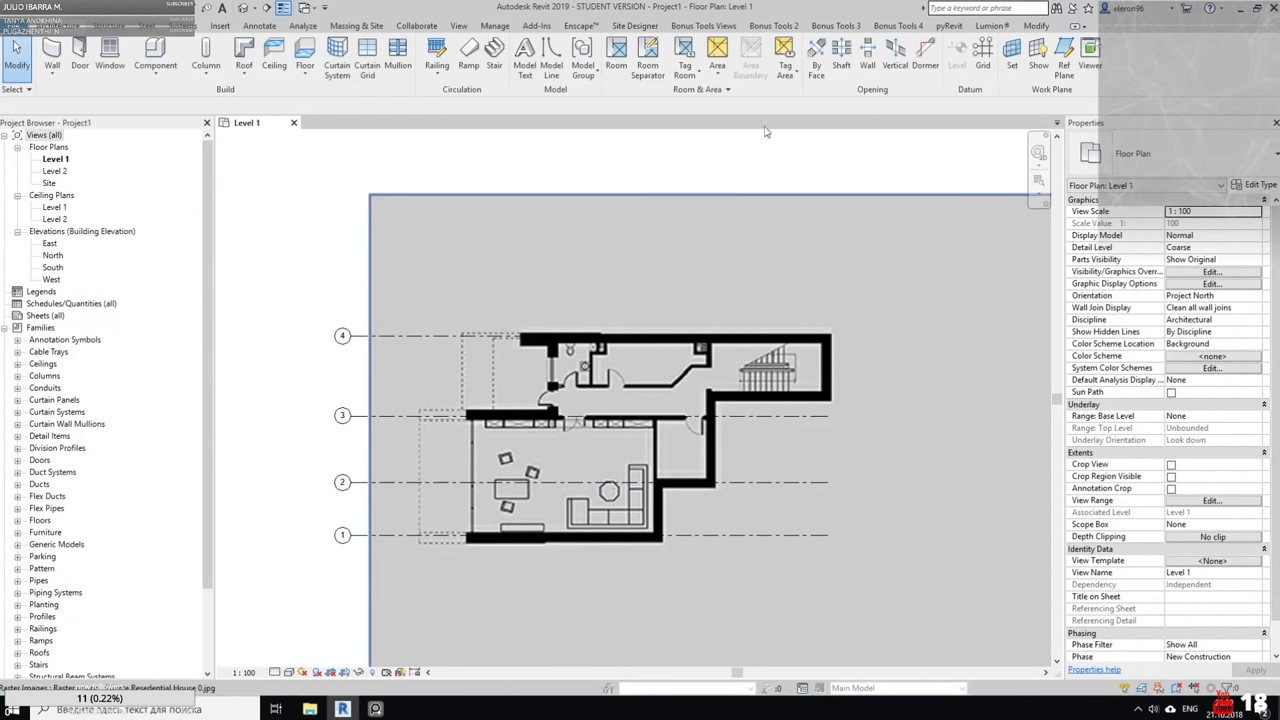
pyautogui.click(983, 55)
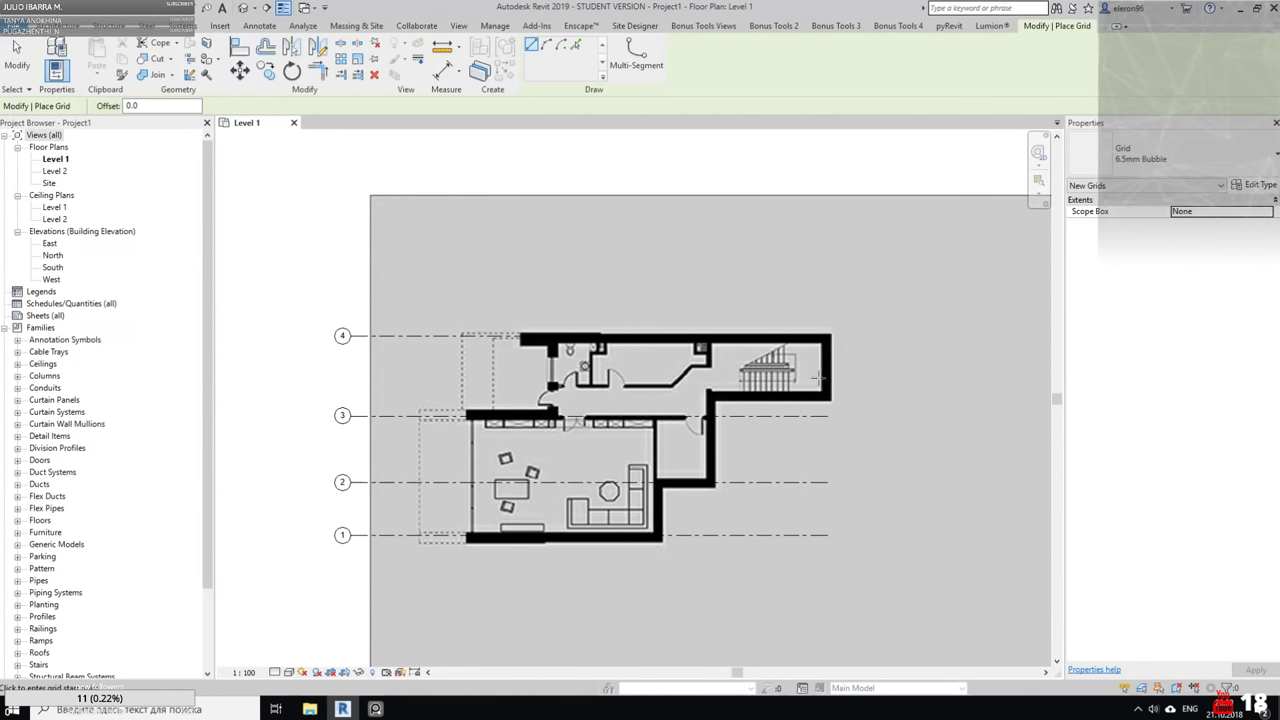
pyautogui.click(472, 414)
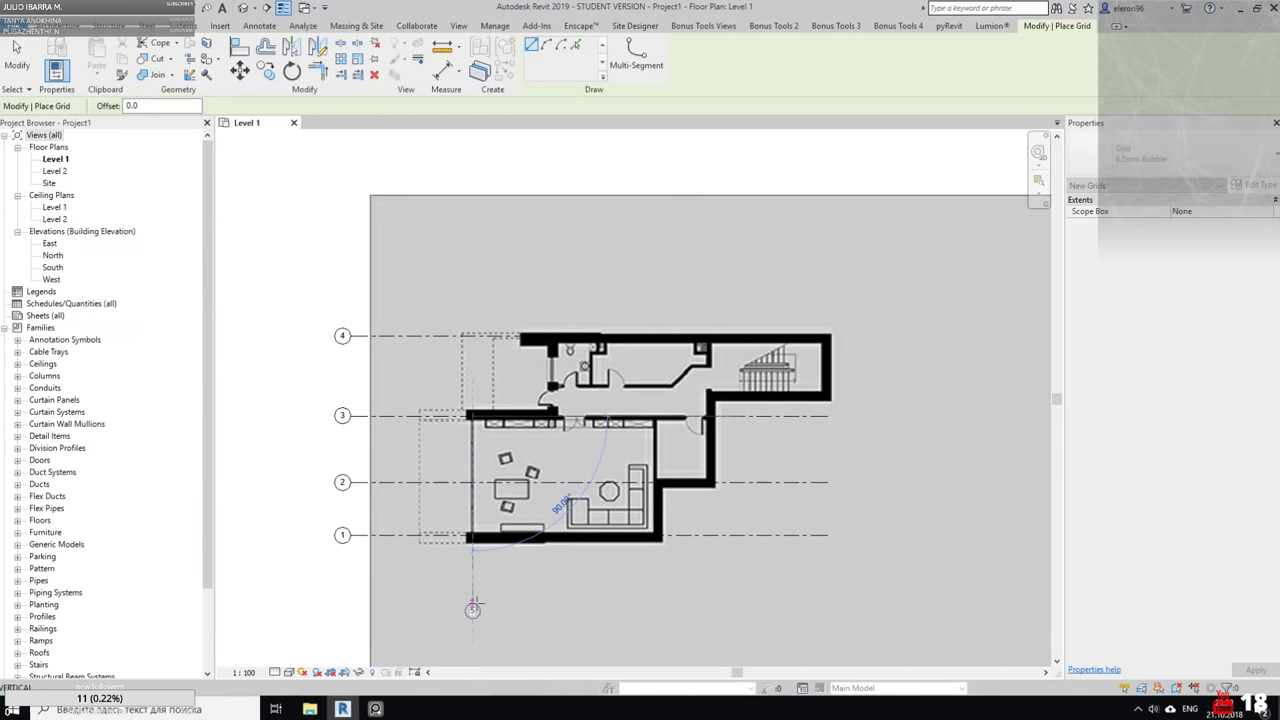
pyautogui.click(523, 605)
pyautogui.press('Escape')
pyautogui.press('Escape')
# Rename the vertical grid line on the living room's west wall as A
pyautogui.scroll(2, 523, 605)
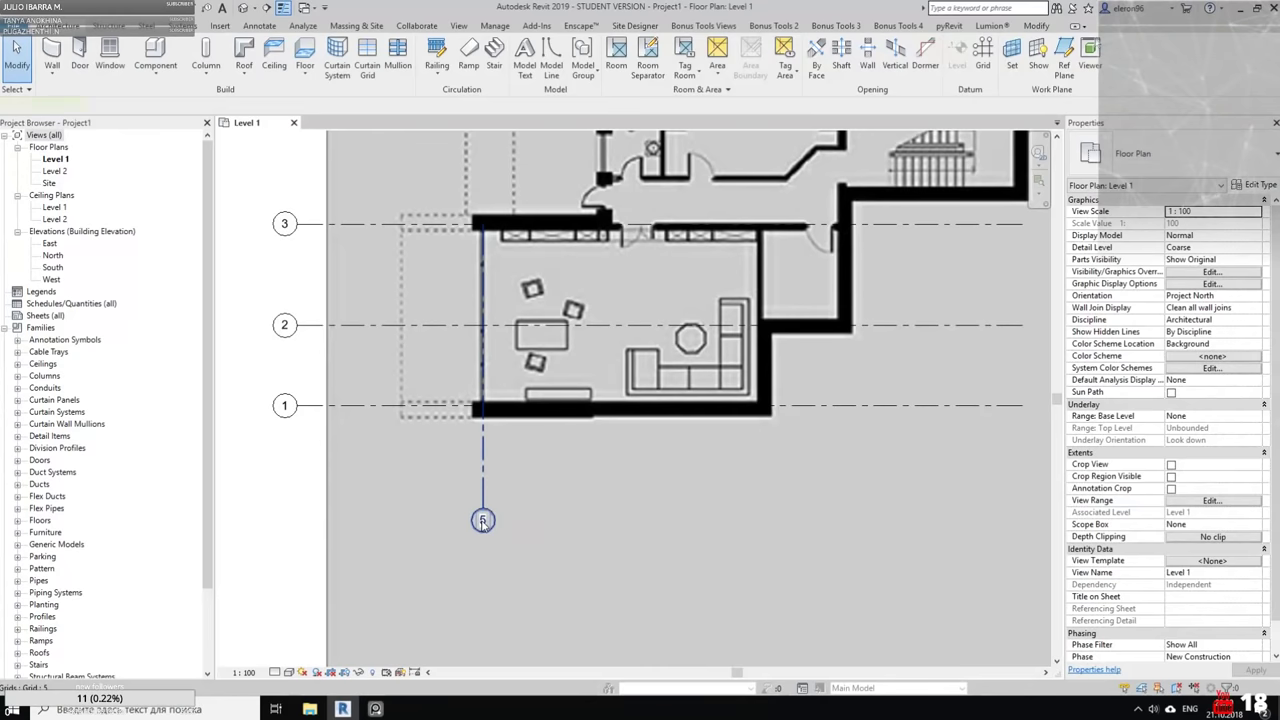
pyautogui.click(482, 521)
pyautogui.click(483, 521)
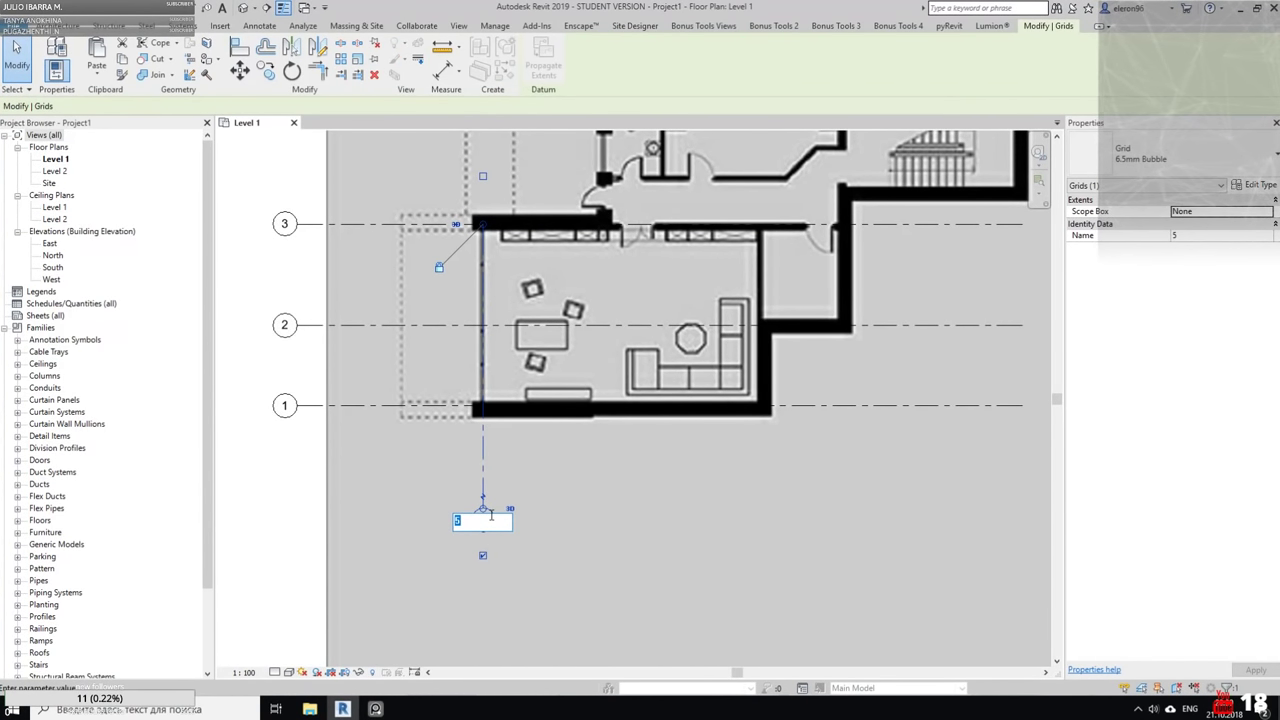
pyautogui.write('A')
pyautogui.press('Return')
# Draw a vertical grid line along the bathroom's west wall from the building's north wall, with its bubble aligned to grid A
pyautogui.moveTo(451, 254); pyautogui.dragTo(357, 305, button='middle')
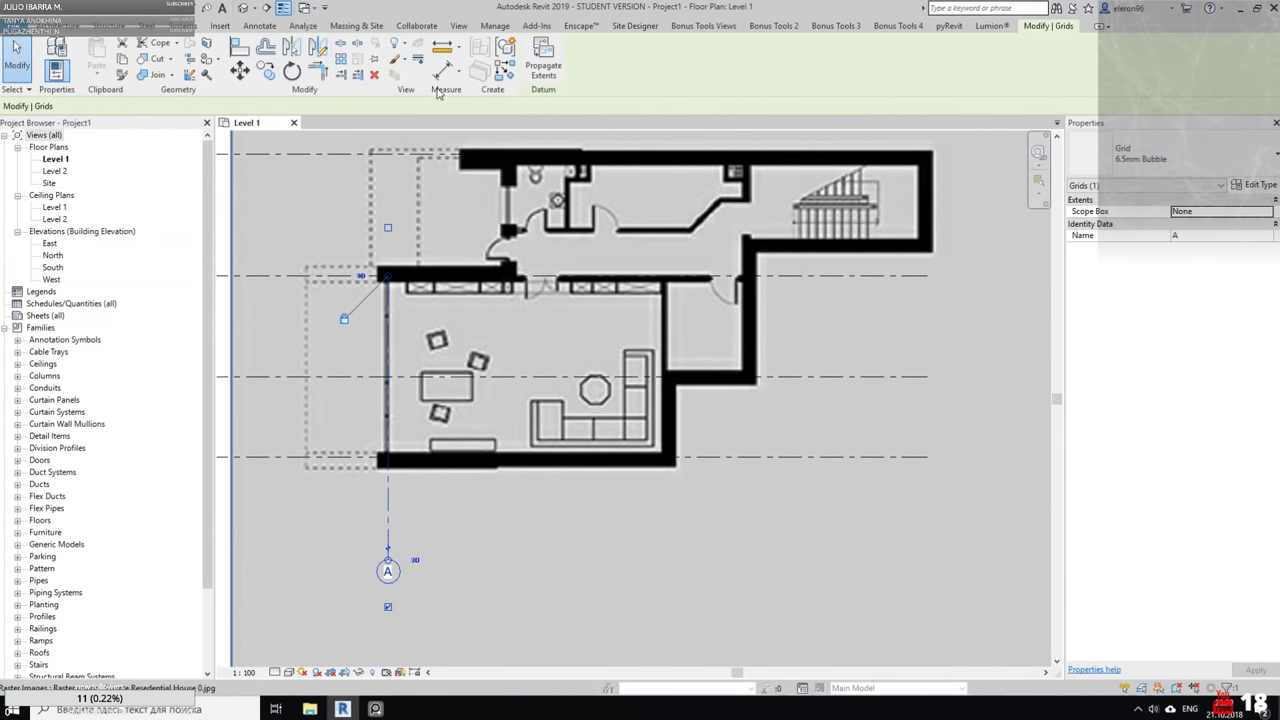
pyautogui.click(60, 26)
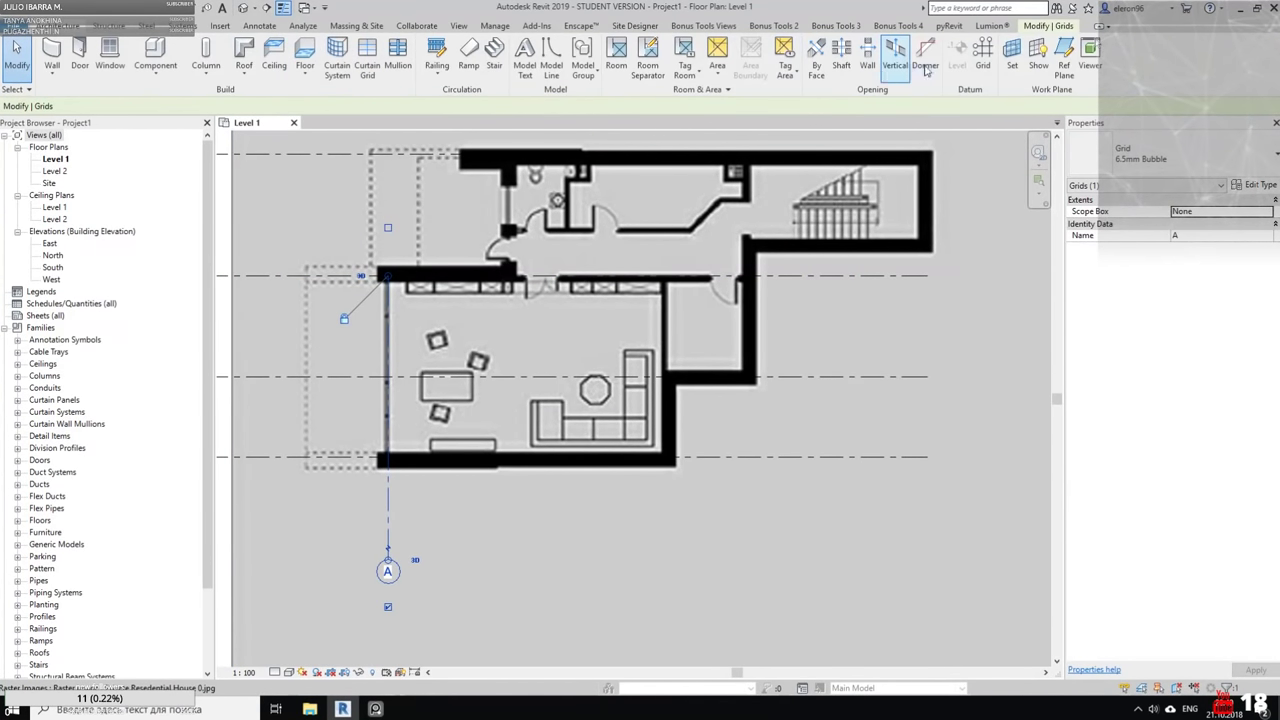
pyautogui.click(984, 58)
pyautogui.moveTo(612, 242); pyautogui.dragTo(541, 223, button='middle')
pyautogui.scroll(-1, 568, 213)
pyautogui.scroll(1, 557, 243)
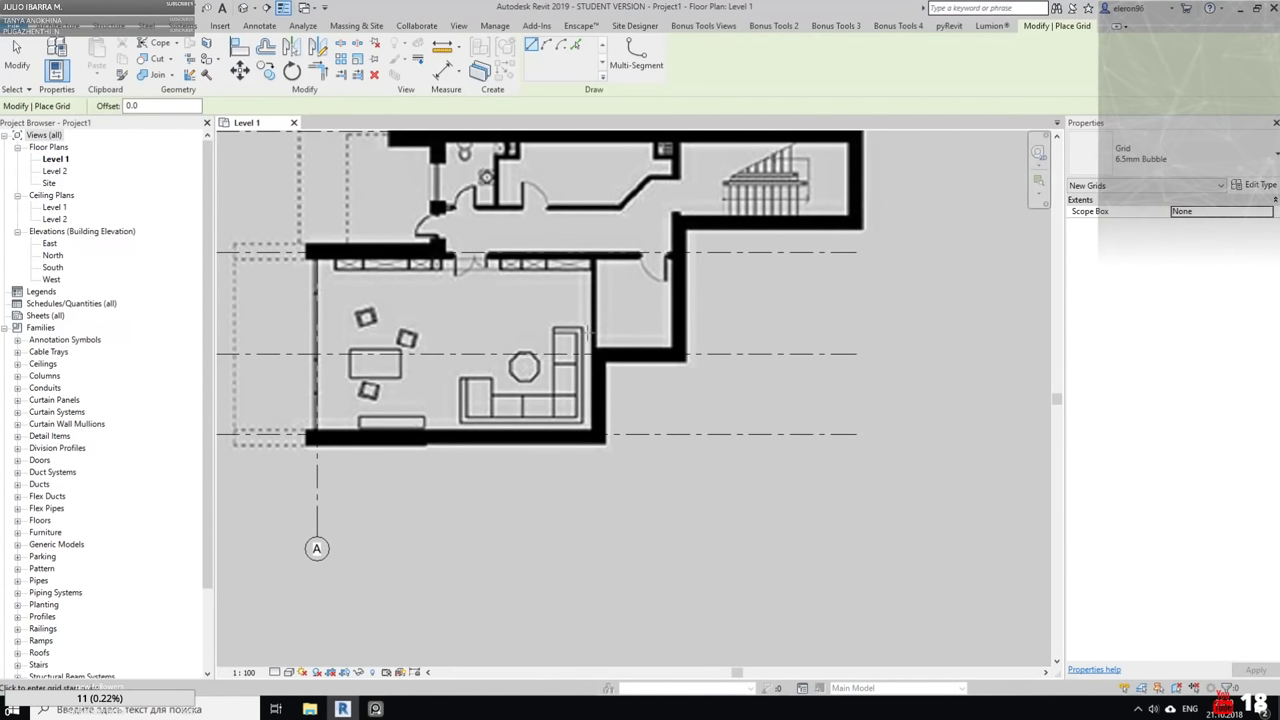
pyautogui.moveTo(483, 351); pyautogui.dragTo(559, 361, button='middle')
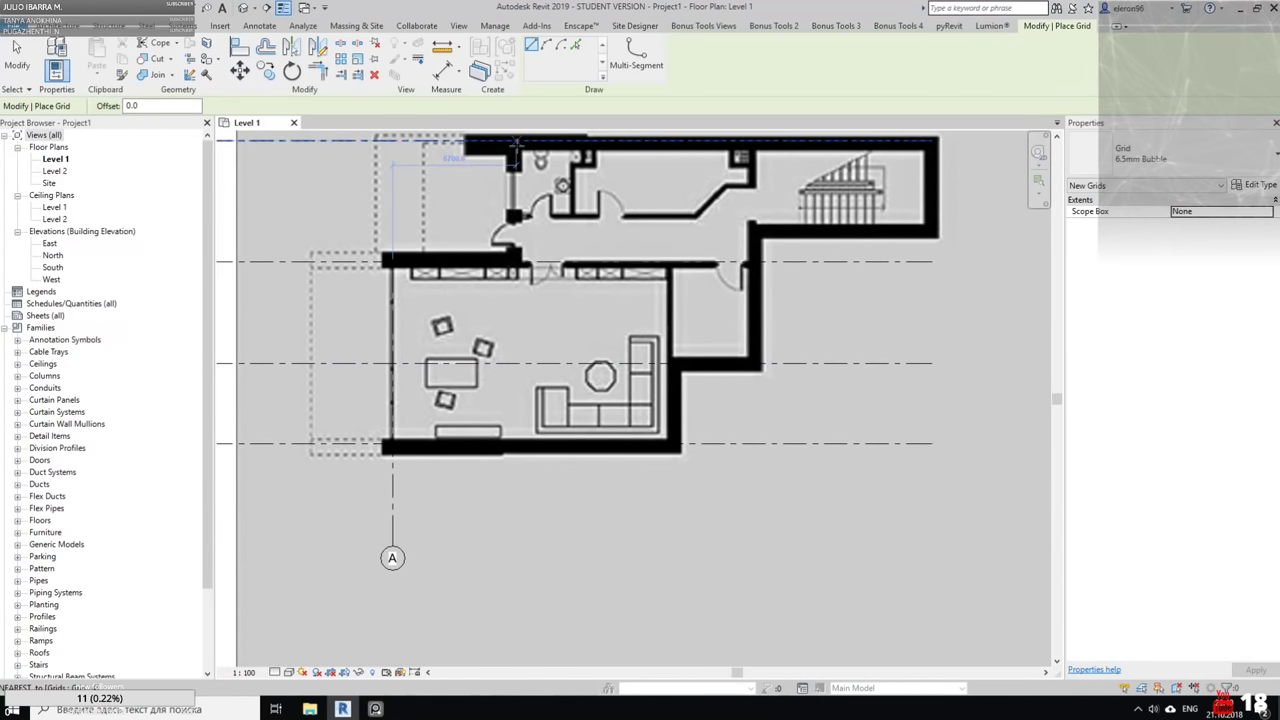
pyautogui.click(514, 147)
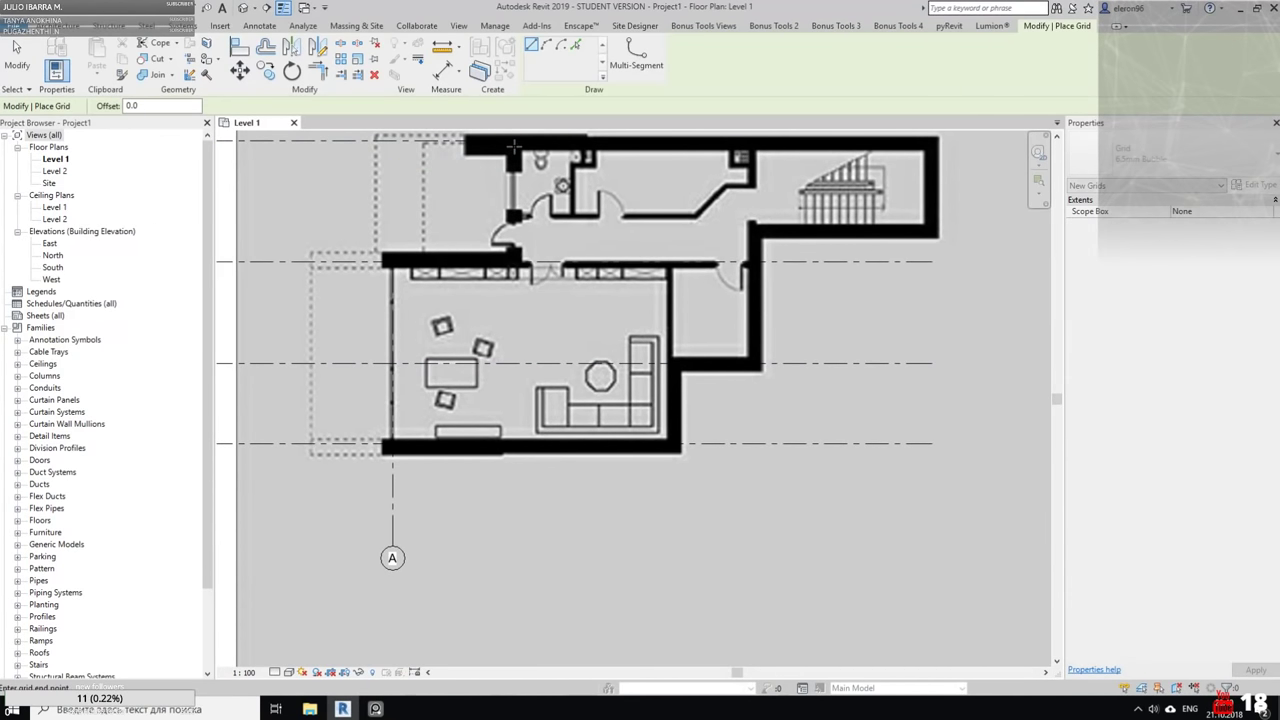
pyautogui.click(514, 545)
# Draw two more vertical grid lines along the stepped east wall and the staircase's east wall, with bubbles aligned to grids A and B
pyautogui.moveTo(684, 517); pyautogui.dragTo(545, 545, button='middle')
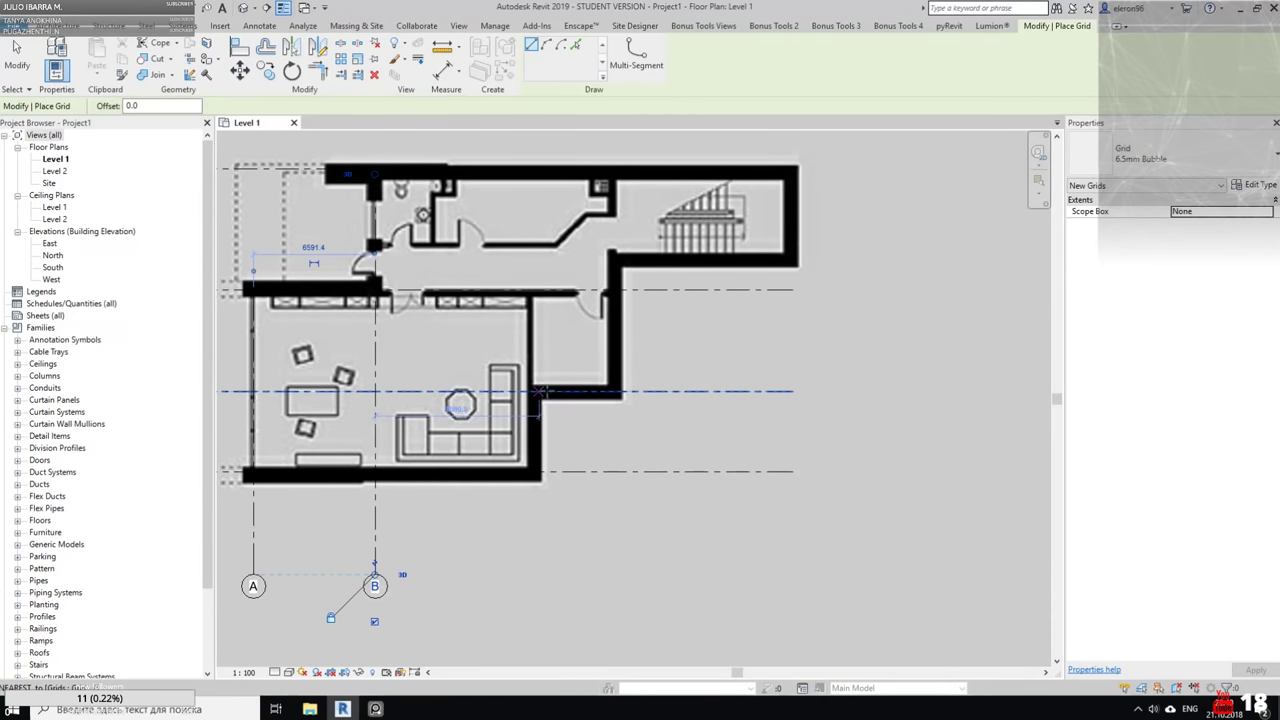
pyautogui.click(617, 261)
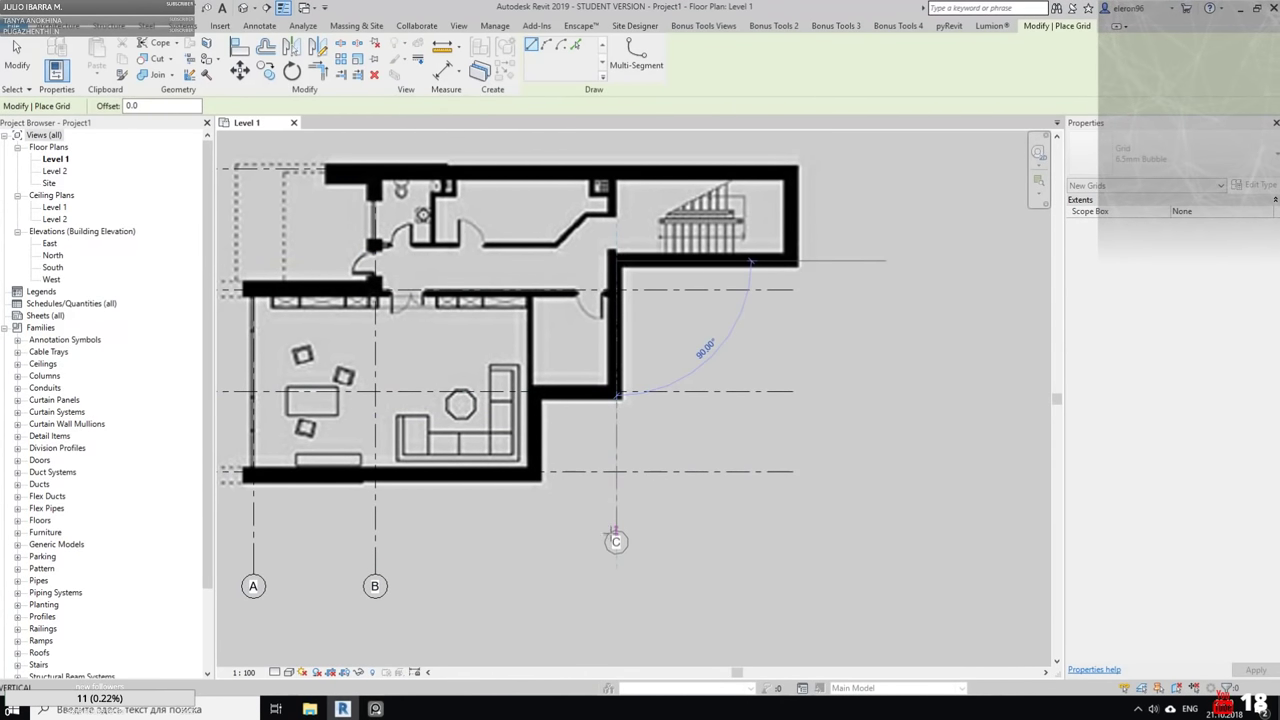
pyautogui.click(615, 575)
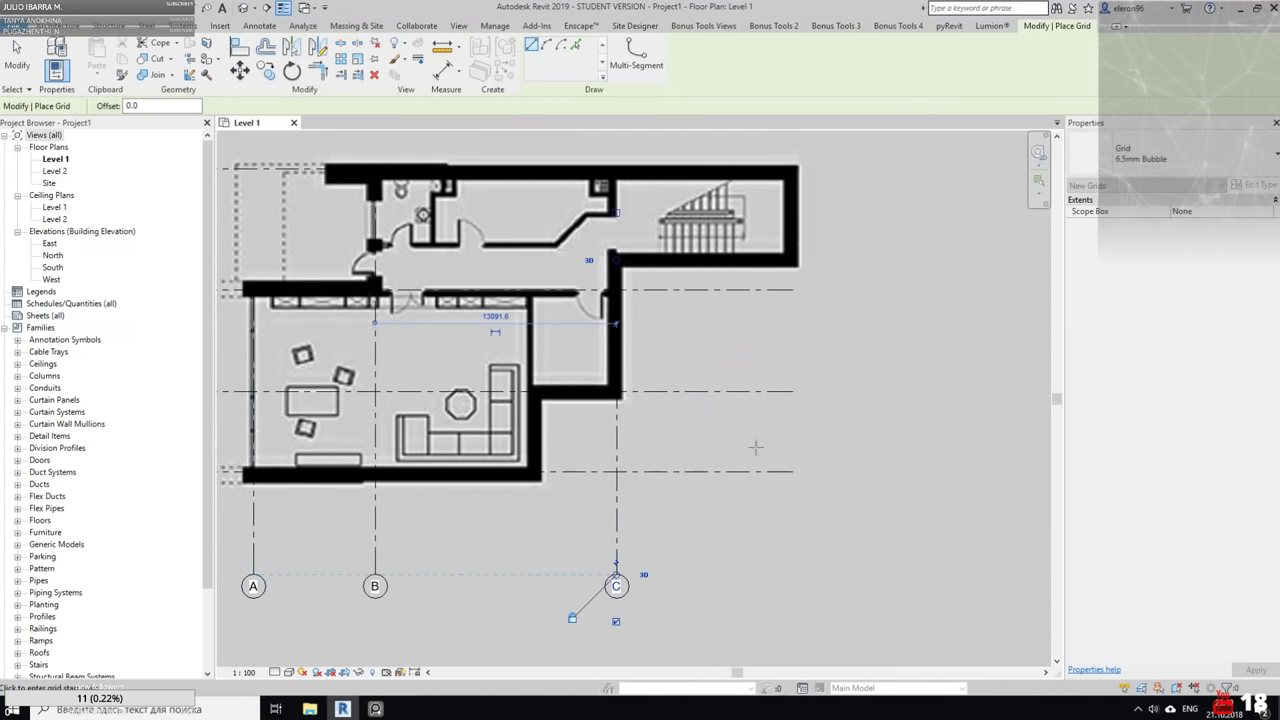
pyautogui.moveTo(747, 353); pyautogui.dragTo(671, 381, button='middle')
pyautogui.click(716, 213)
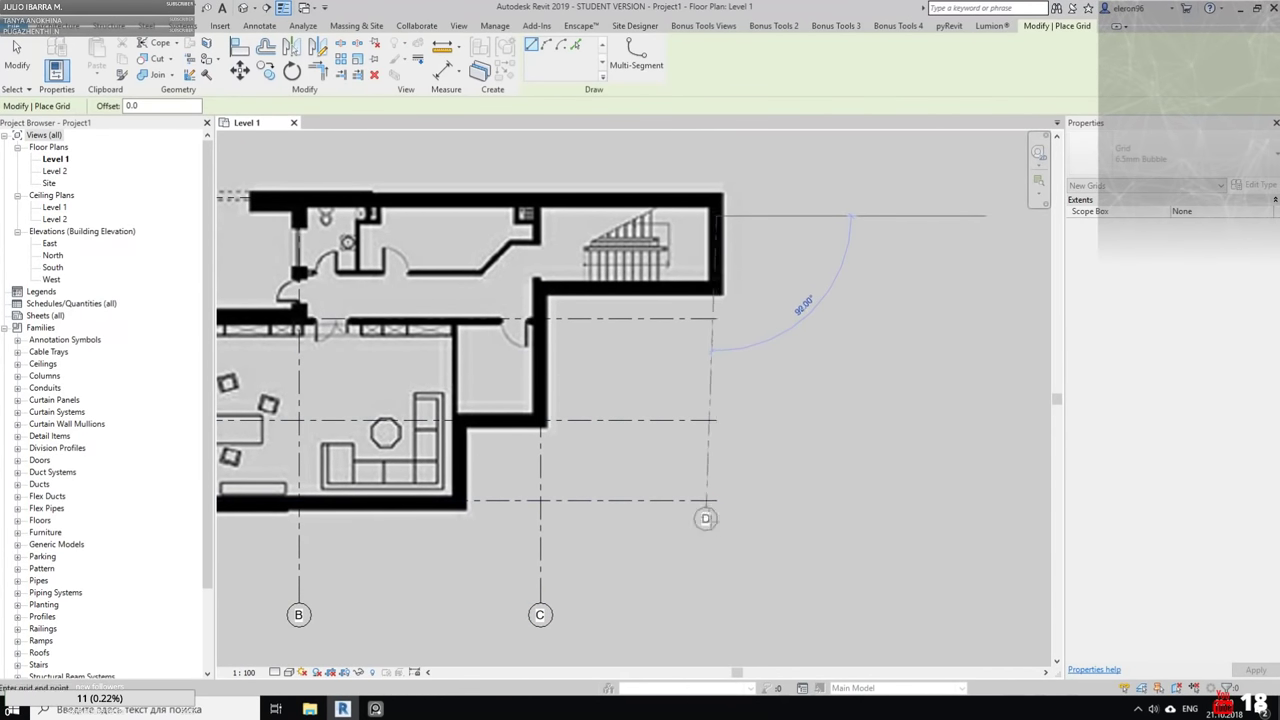
pyautogui.click(715, 597)
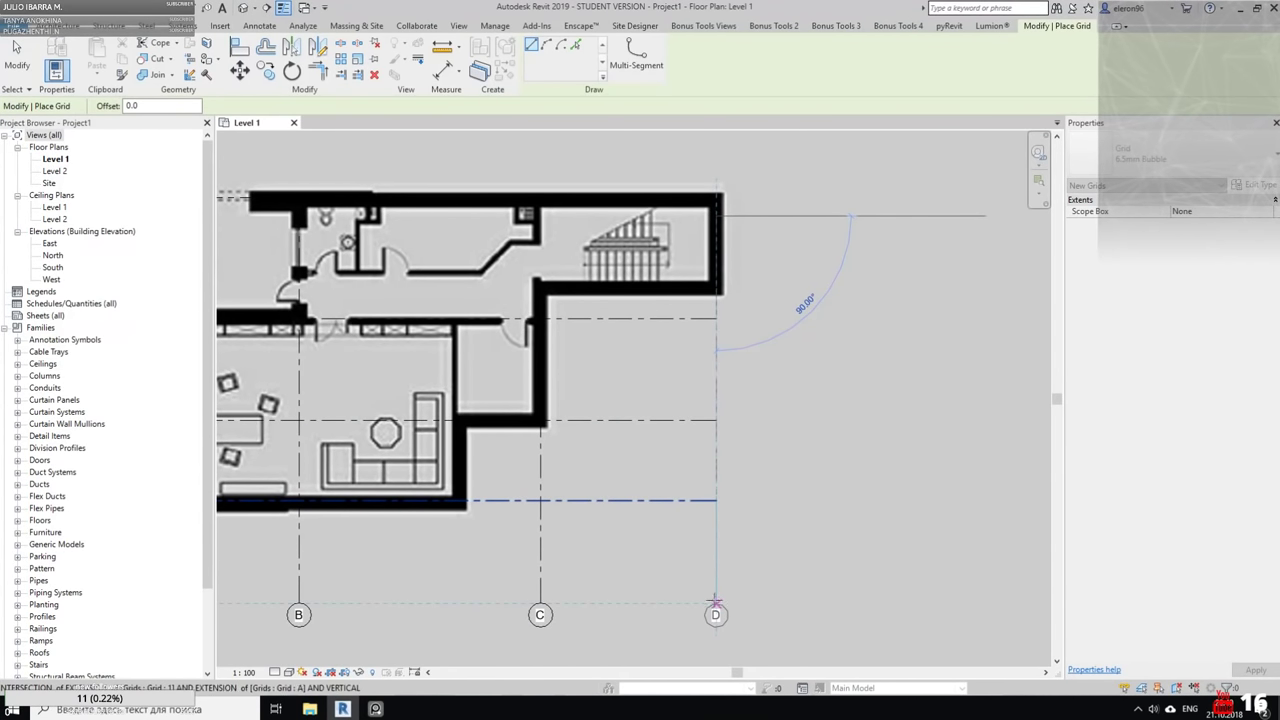
pyautogui.scroll(-2, 740, 480)
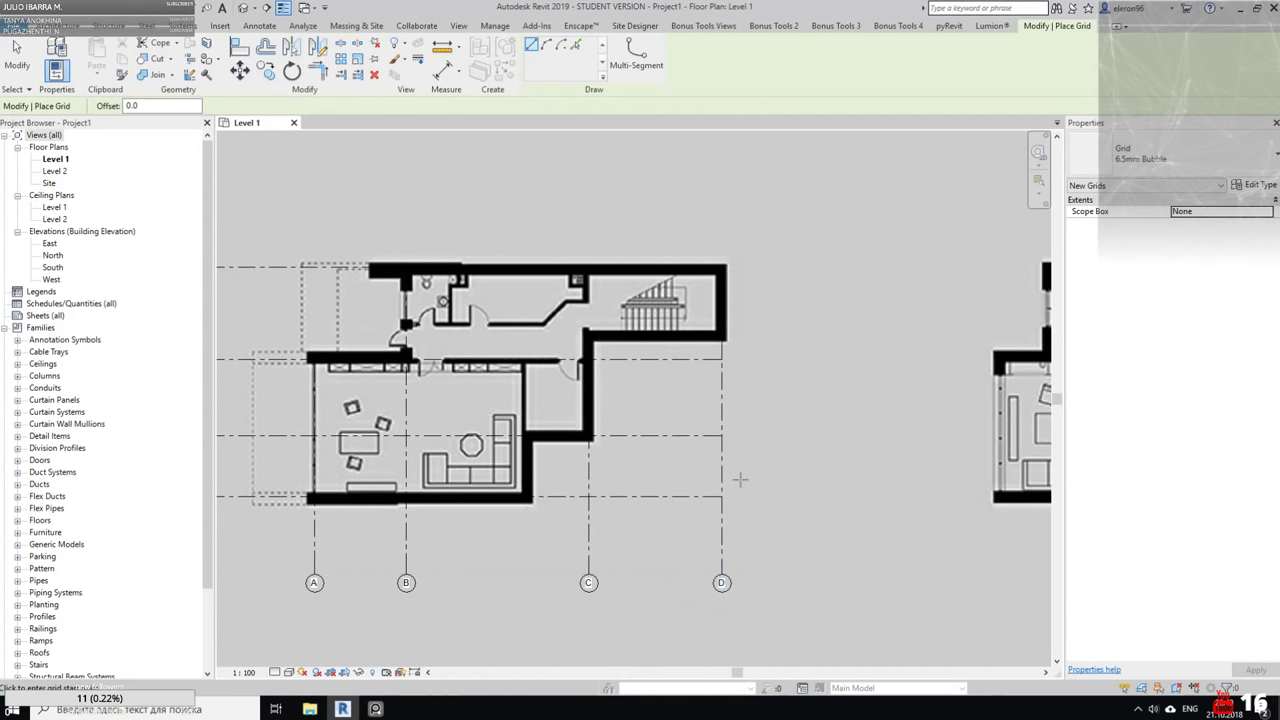
pyautogui.press('Escape')
pyautogui.press('Escape')
# Extend the aligned east ends of the four horizontal grid lines slightly beyond grid D
pyautogui.click(729, 497)
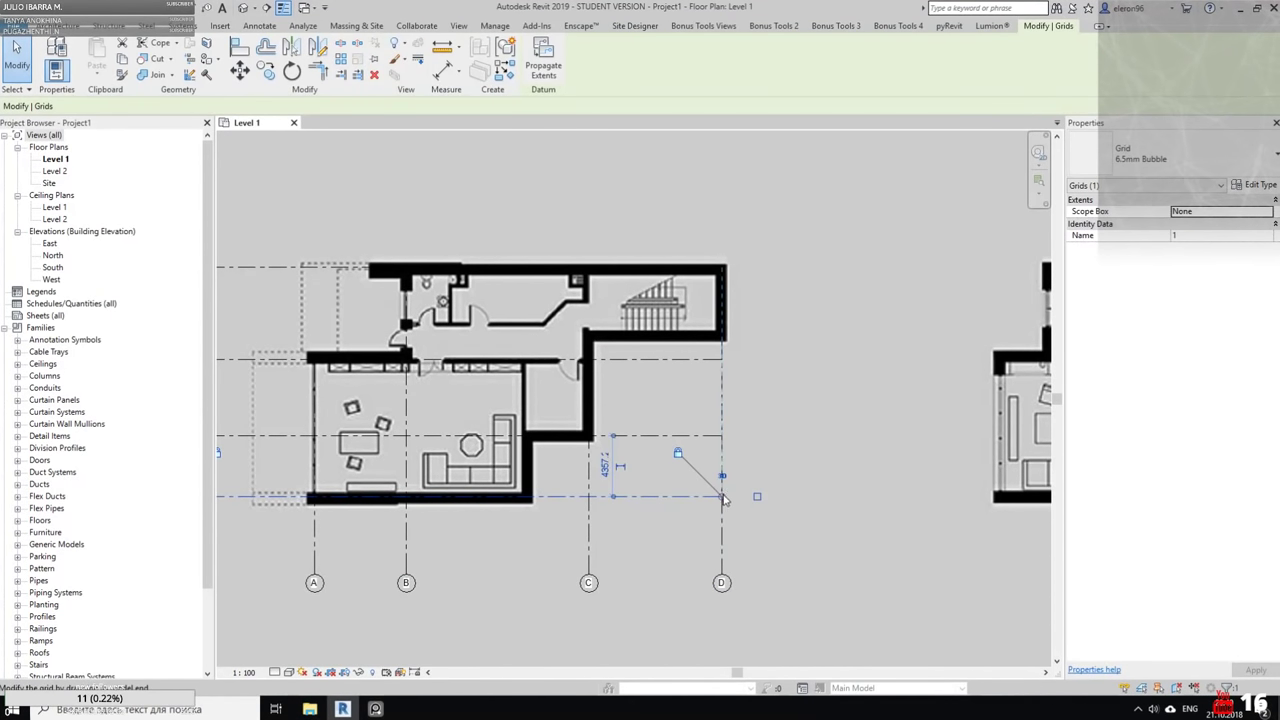
pyautogui.moveTo(724, 496); pyautogui.dragTo(761, 496)
pyautogui.click(815, 393)
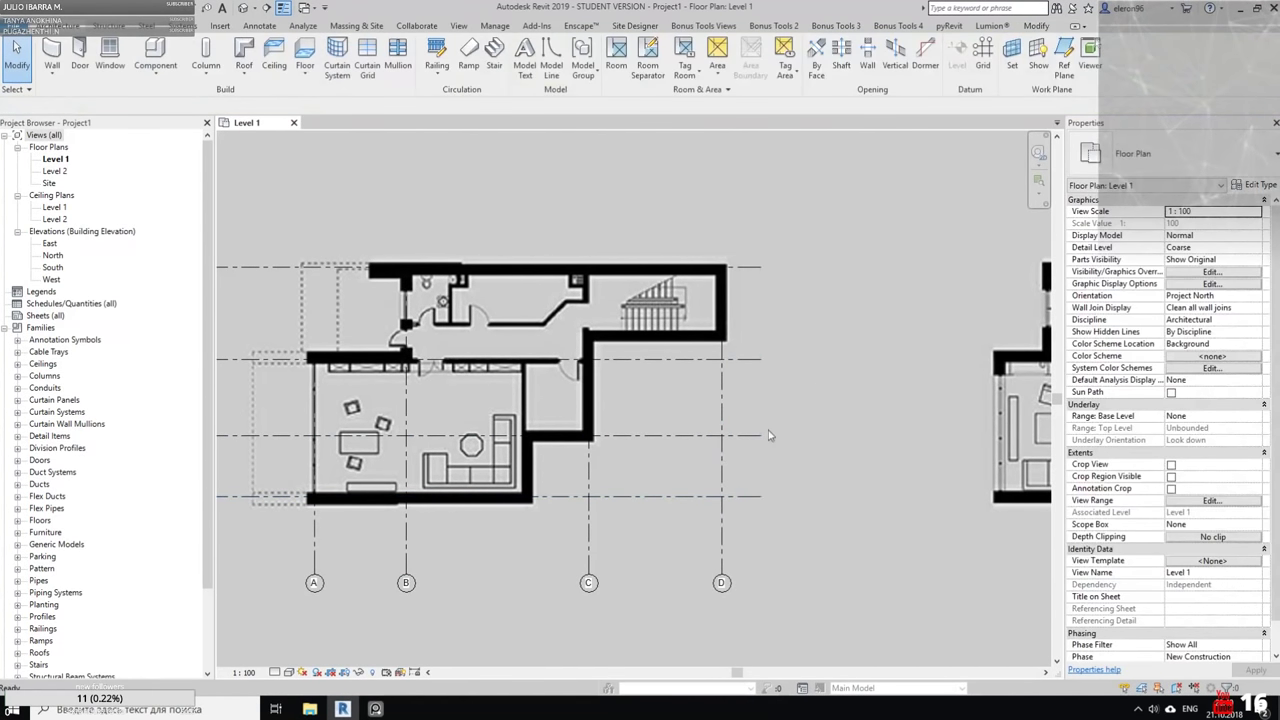
# Extend the north ends of vertical grids A, B, C and D beyond the building's north wall, aligned with each other
pyautogui.moveTo(582, 468); pyautogui.dragTo(655, 501, button='middle')
pyautogui.click(386, 552)
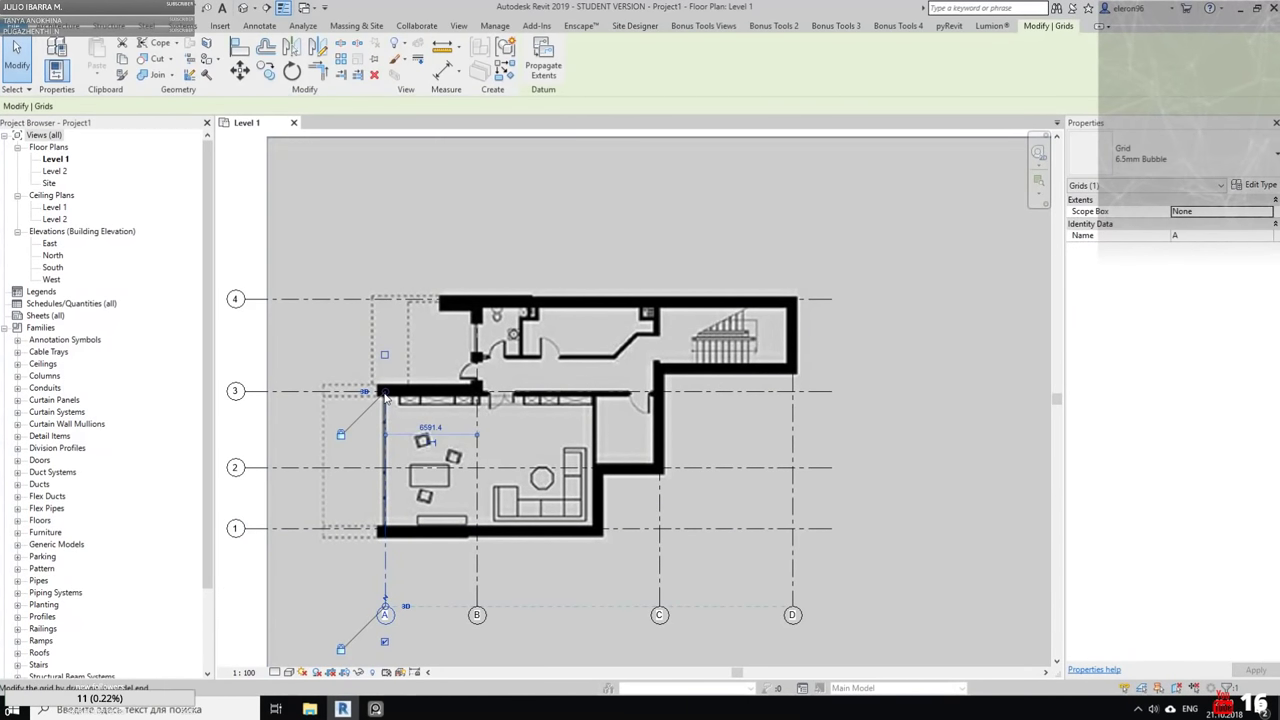
pyautogui.moveTo(385, 391); pyautogui.dragTo(385, 252)
pyautogui.click(478, 428)
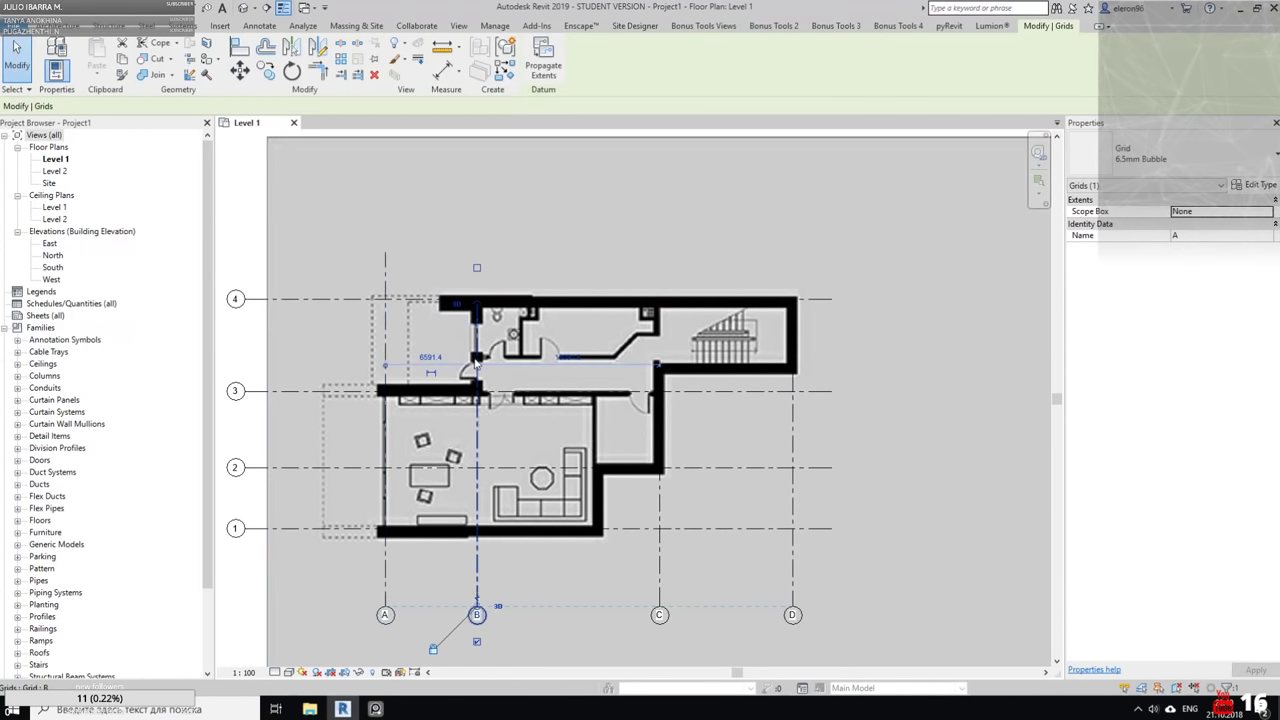
pyautogui.moveTo(477, 304); pyautogui.dragTo(477, 260)
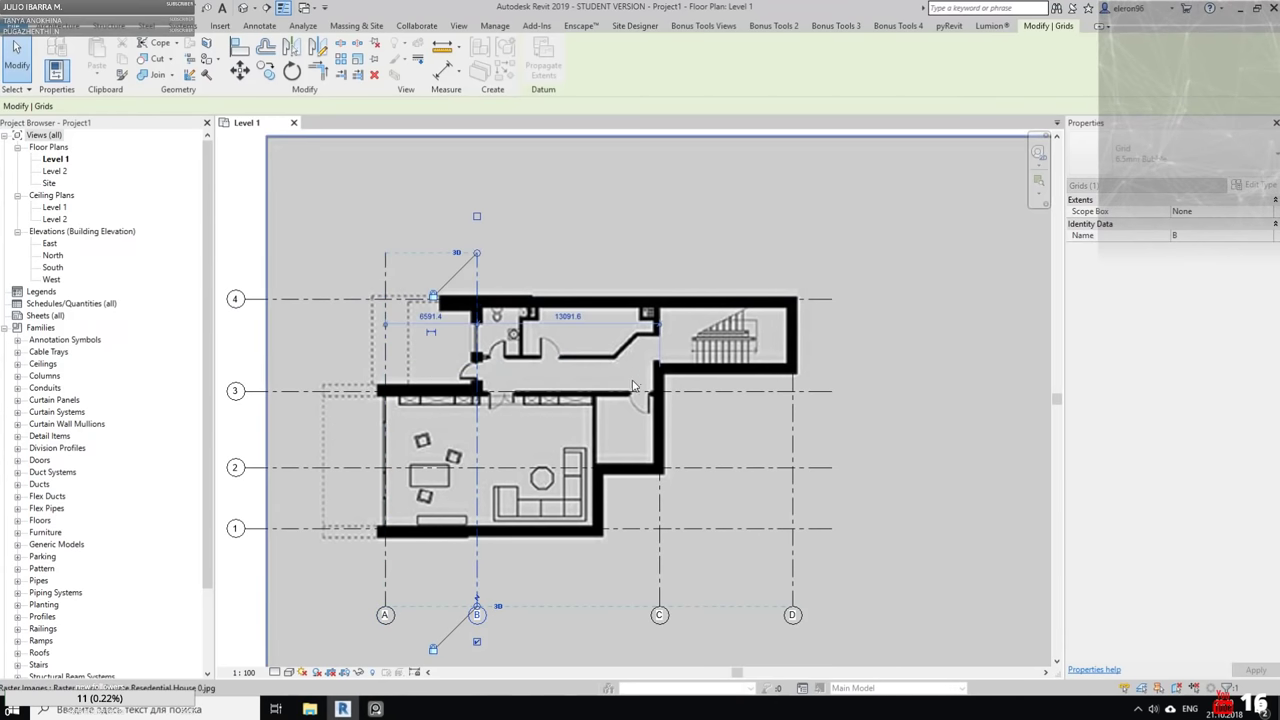
pyautogui.click(540, 270)
pyautogui.click(660, 384)
pyautogui.moveTo(659, 362); pyautogui.dragTo(659, 252)
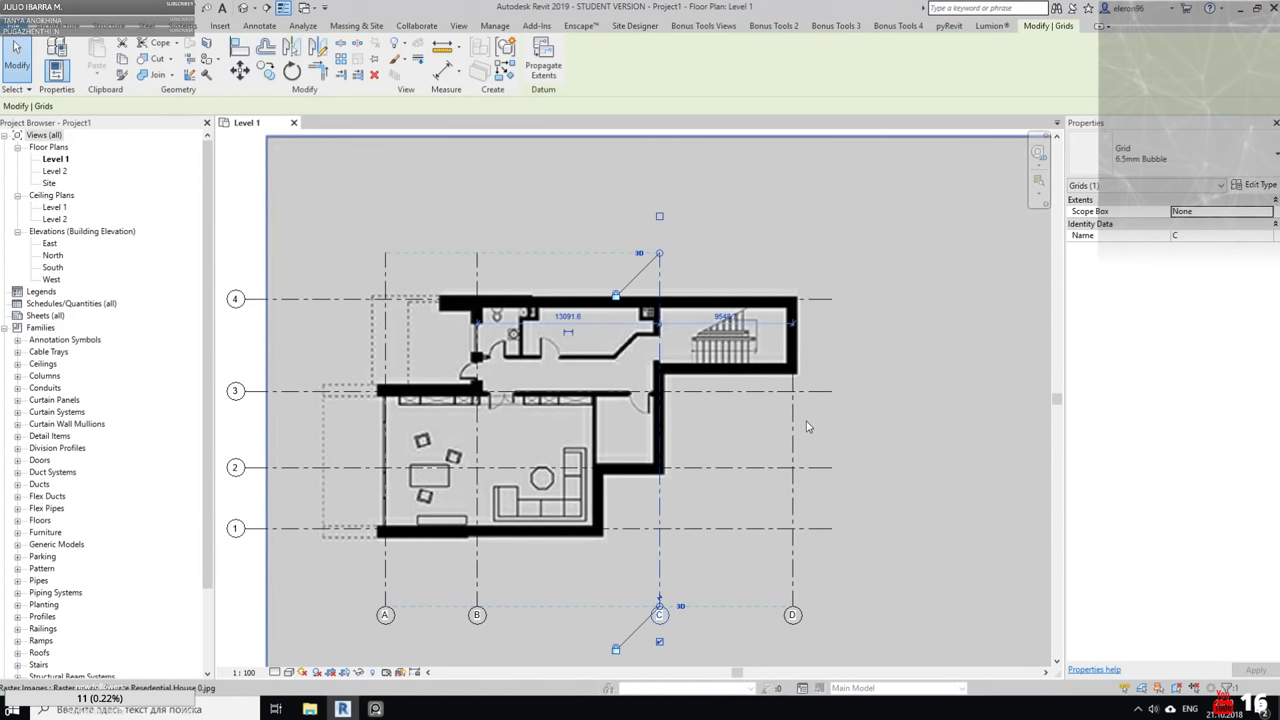
pyautogui.click(793, 430)
pyautogui.moveTo(793, 310); pyautogui.dragTo(793, 253)
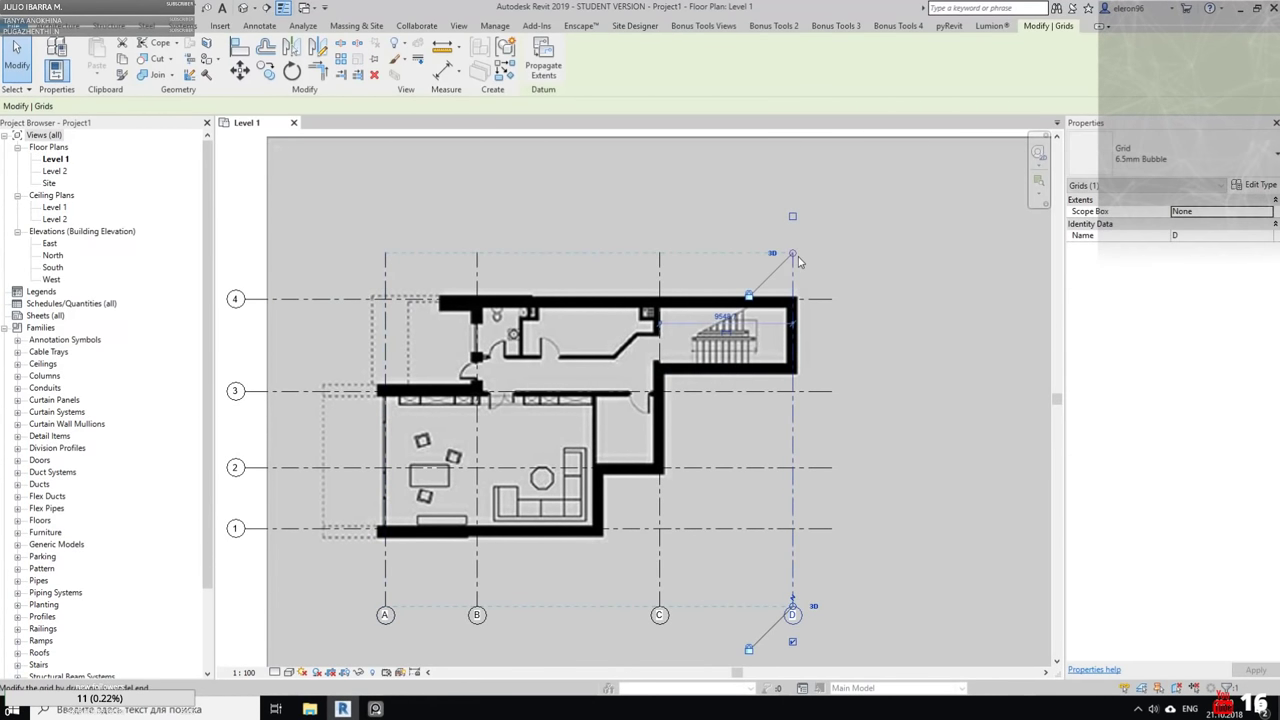
pyautogui.press('Escape')
# Place a chain of aligned dimensions across the four horizontal grid lines, east of the building
pyautogui.moveTo(847, 388); pyautogui.dragTo(817, 363, button='middle')
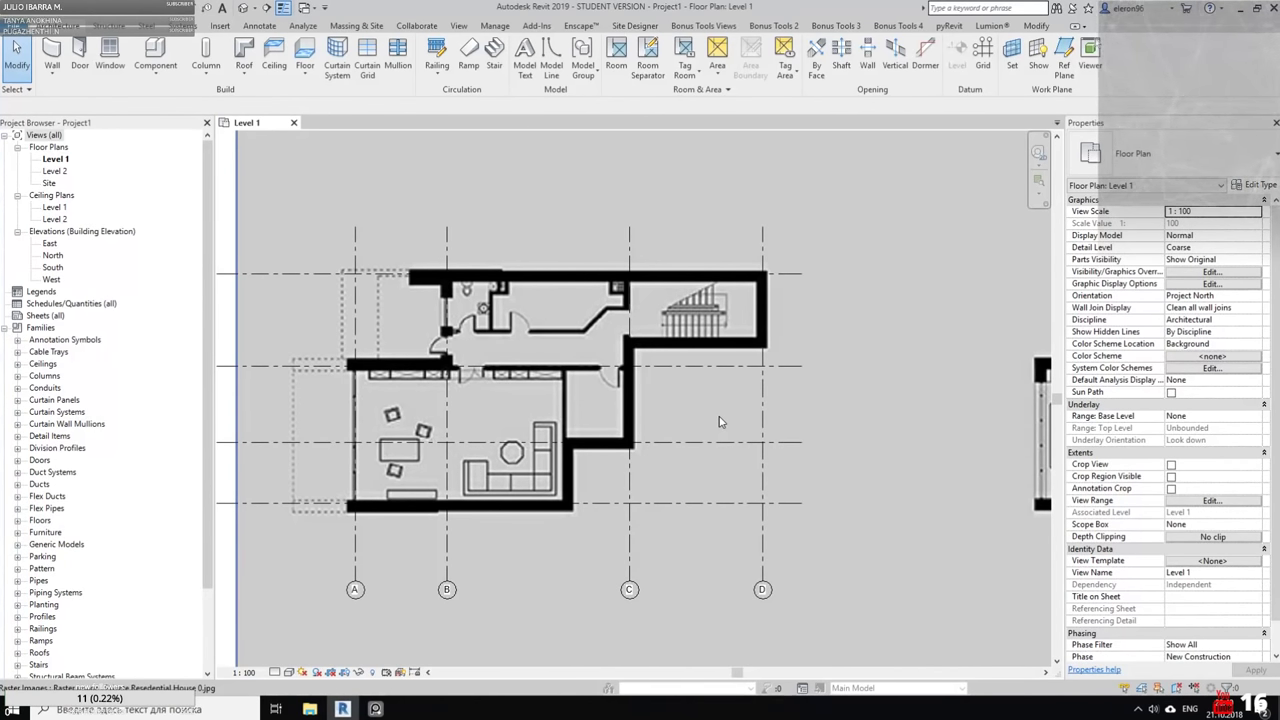
pyautogui.press('d')
pyautogui.press('i')
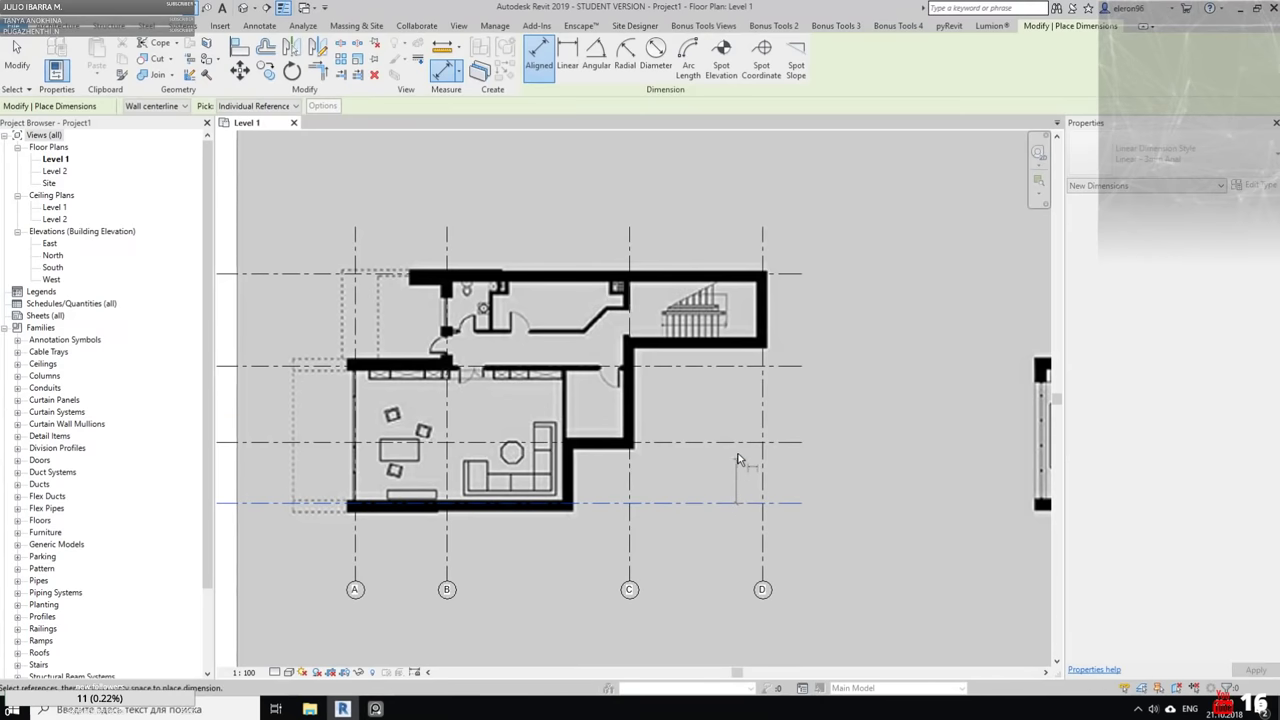
pyautogui.click(734, 443)
pyautogui.click(736, 366)
pyautogui.click(738, 274)
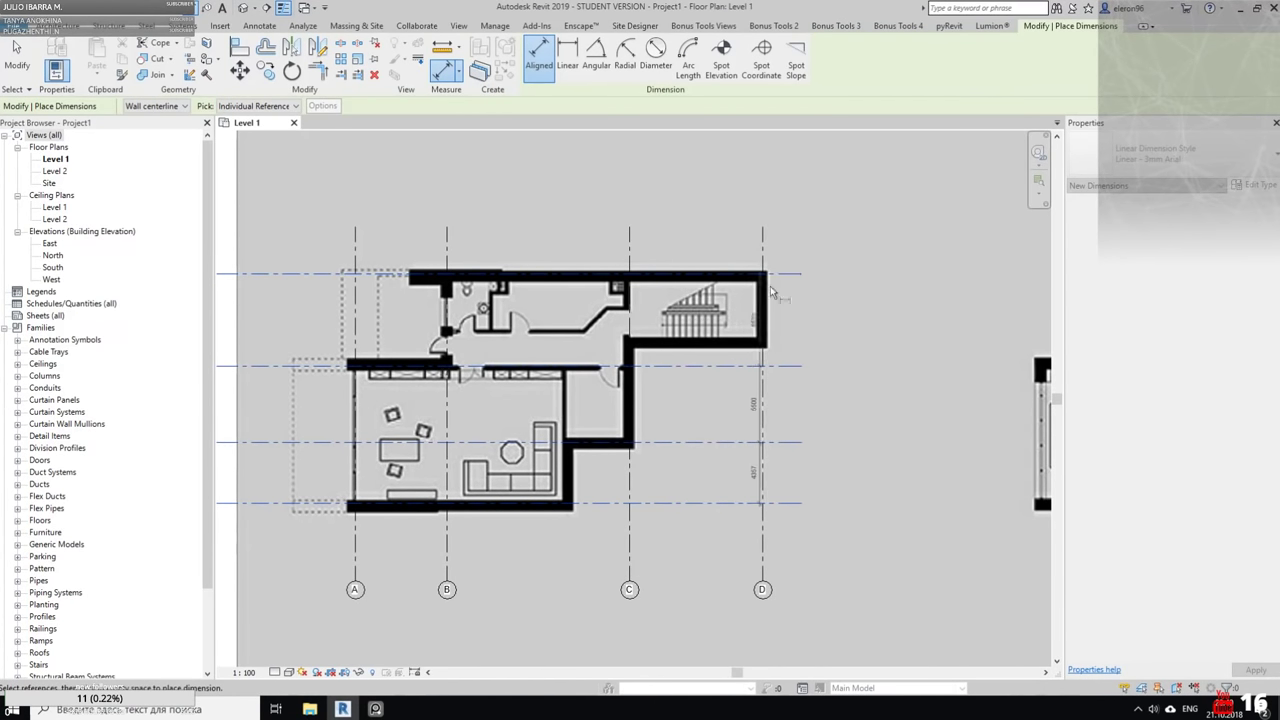
pyautogui.click(848, 380)
pyautogui.scroll(1, 871, 383)
pyautogui.press('Escape')
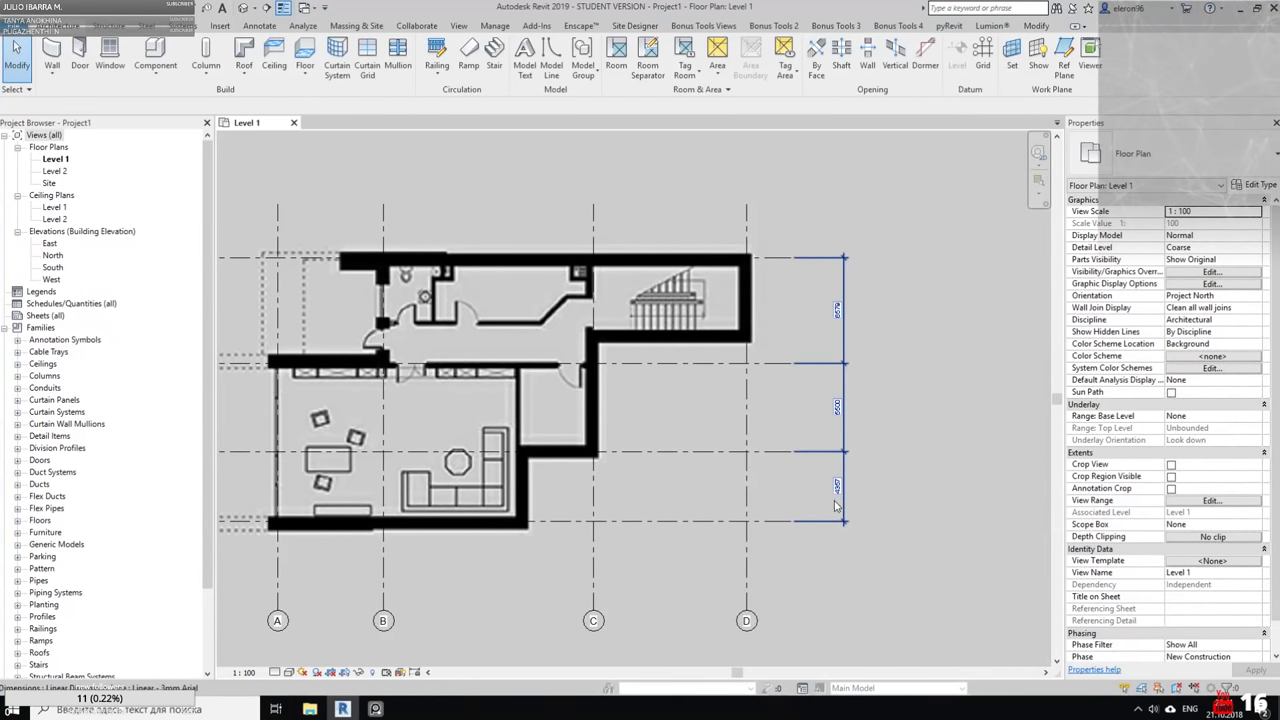
# Set the spacing between grids 1 and 2 to 4500 mm by moving grid 1
pyautogui.scroll(2, 838, 500)
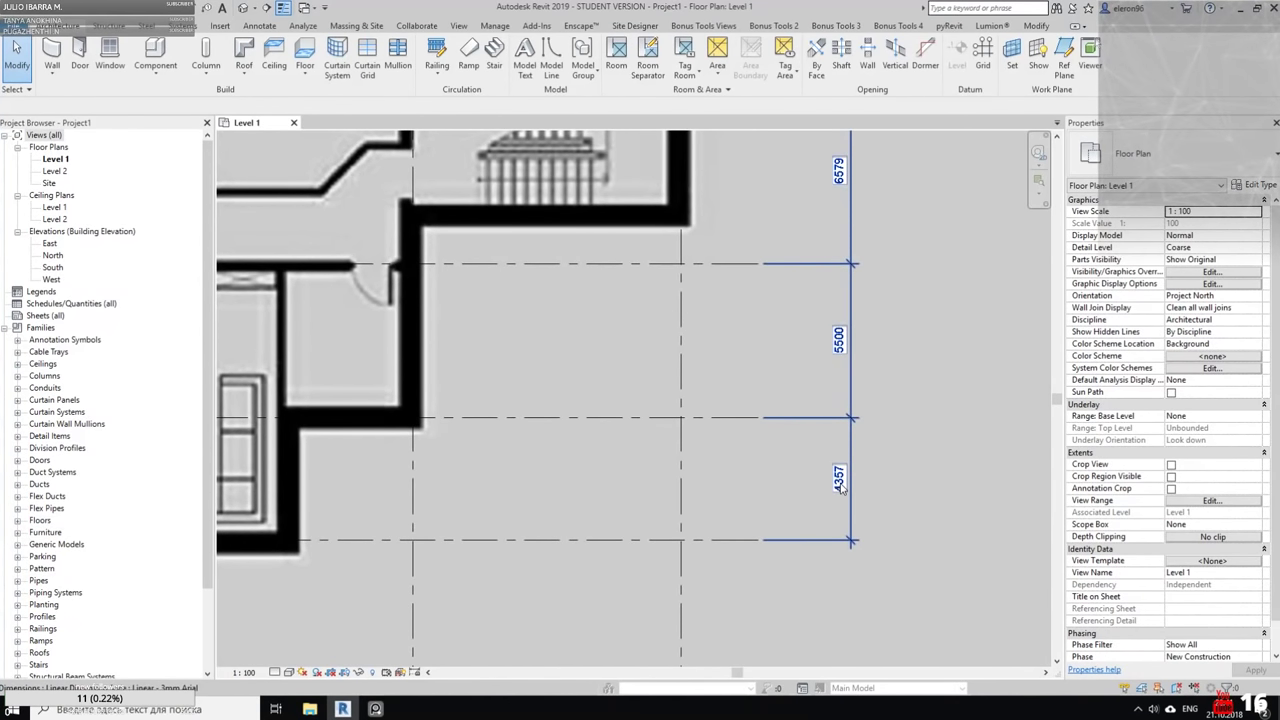
pyautogui.click(728, 541)
pyautogui.click(830, 478)
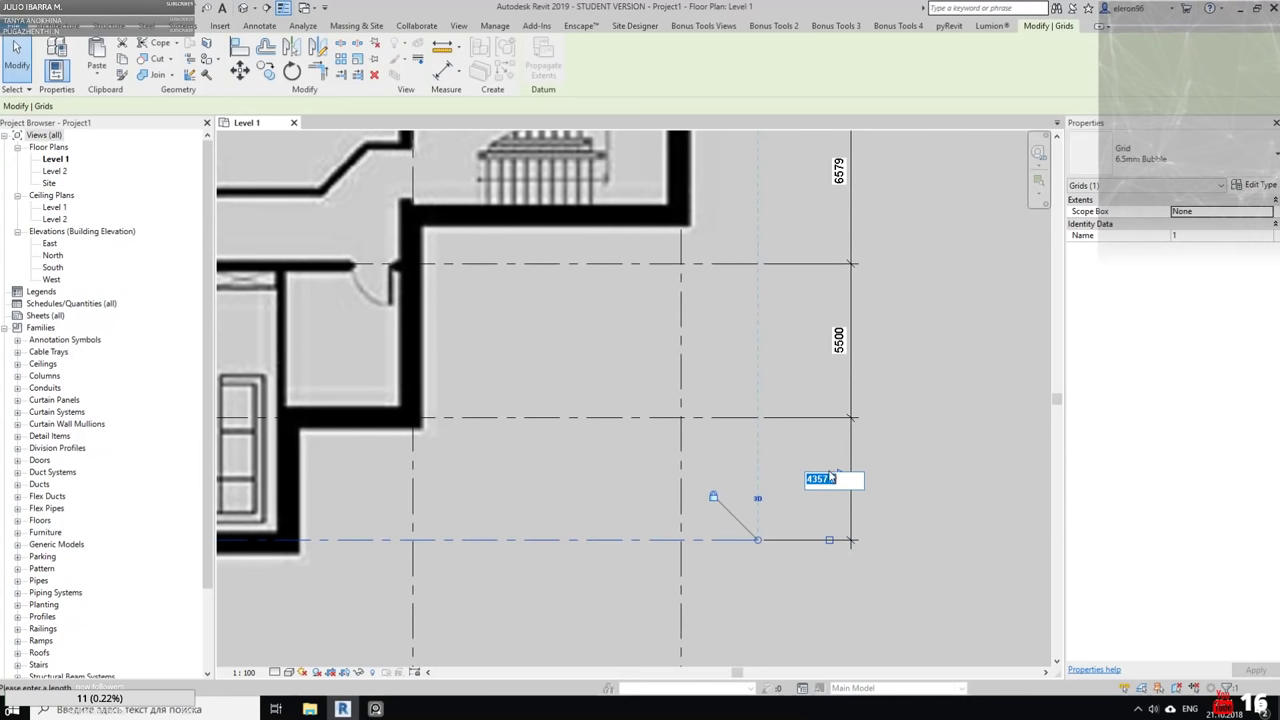
pyautogui.press('Return')
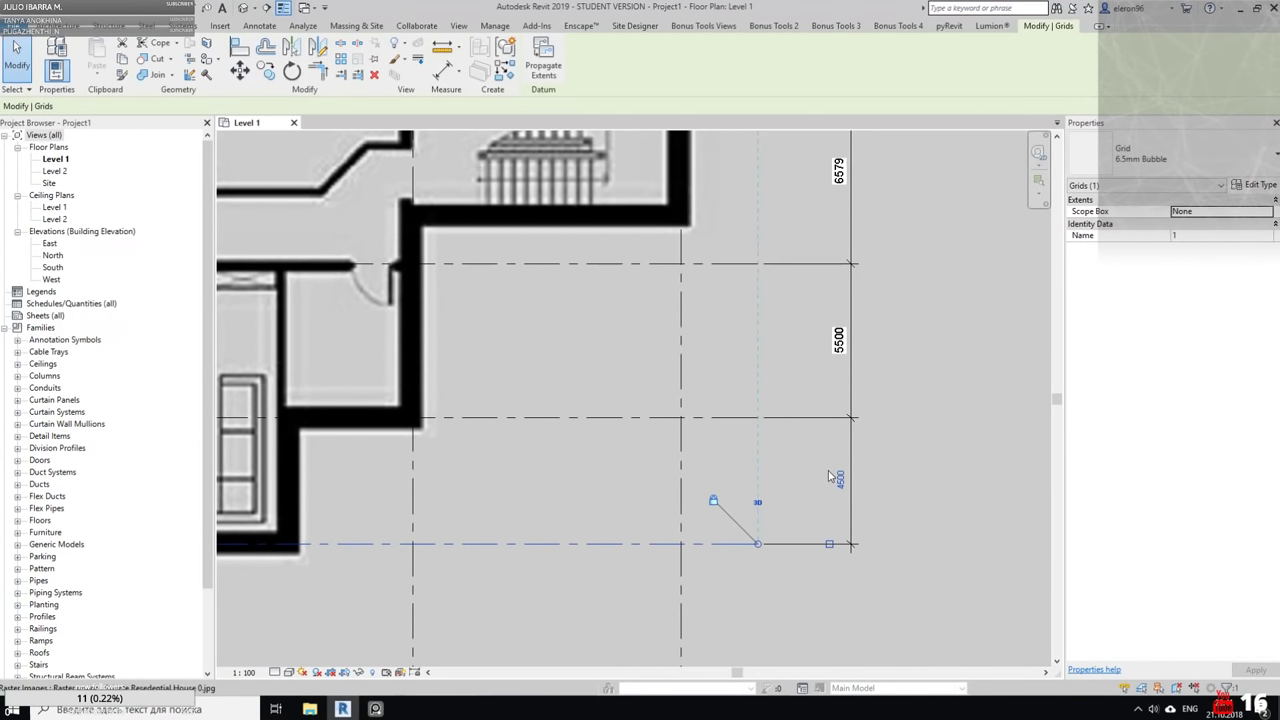
# Set the spacing between grids 3 and 4 to 6500 mm by moving grid 4
pyautogui.moveTo(402, 580); pyautogui.dragTo(735, 545, button='middle')
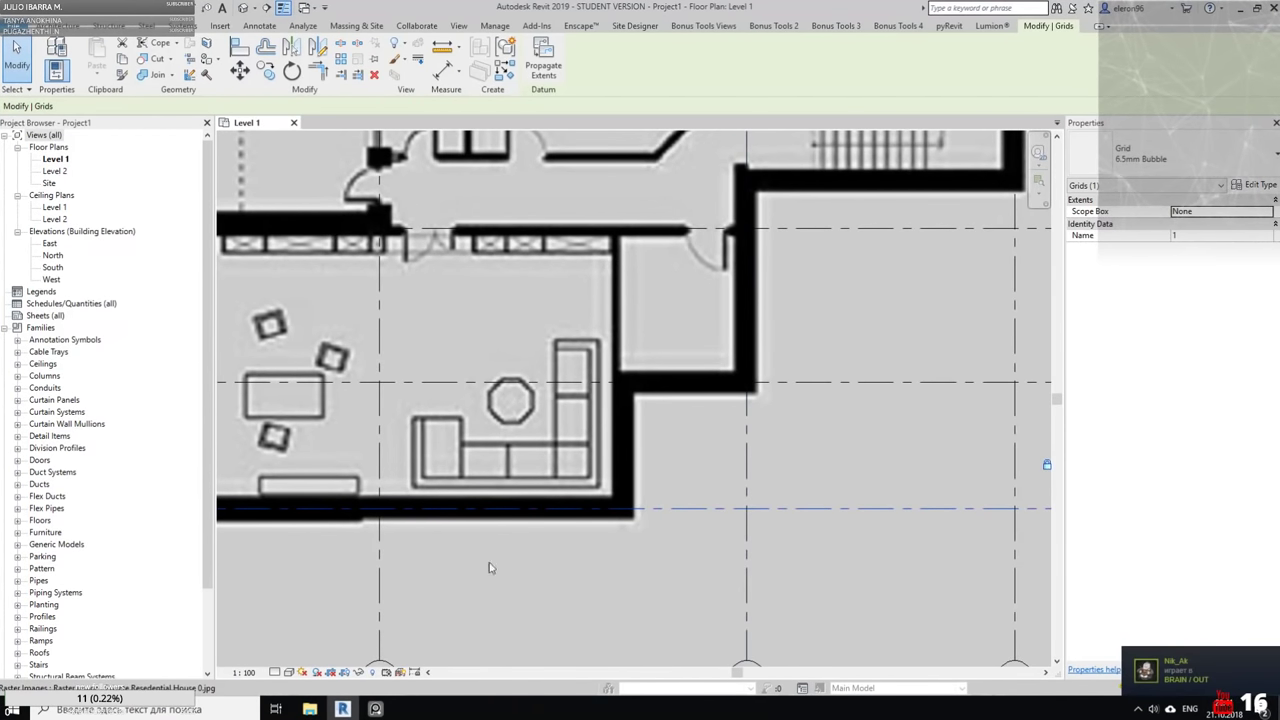
pyautogui.click(646, 568)
pyautogui.scroll(-5, 646, 568)
pyautogui.scroll(6, 775, 375)
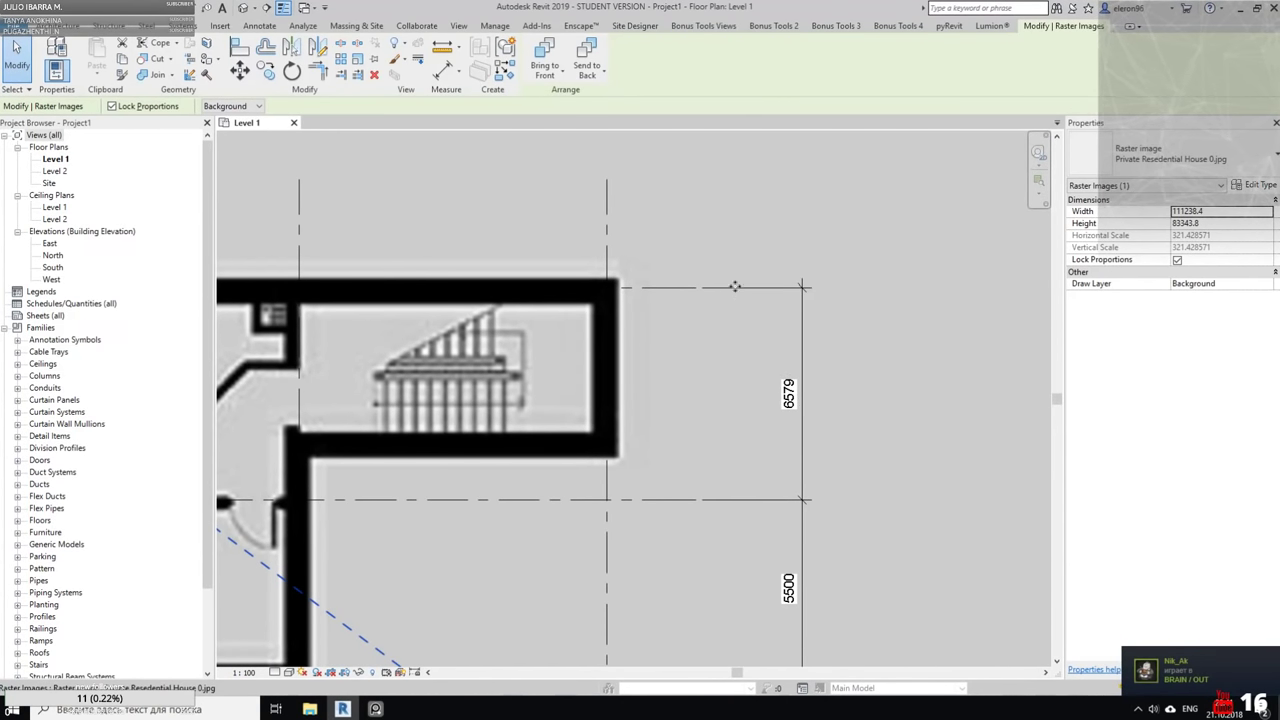
pyautogui.press('Escape')
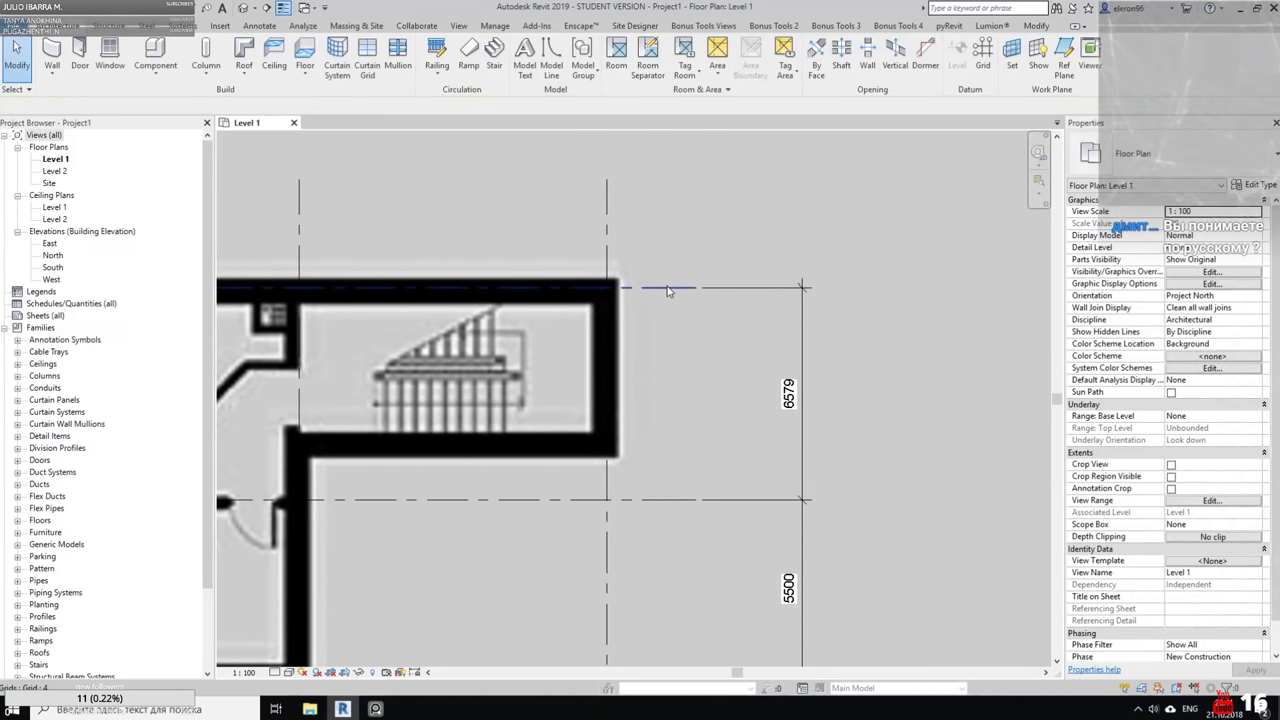
pyautogui.click(669, 289)
pyautogui.click(791, 392)
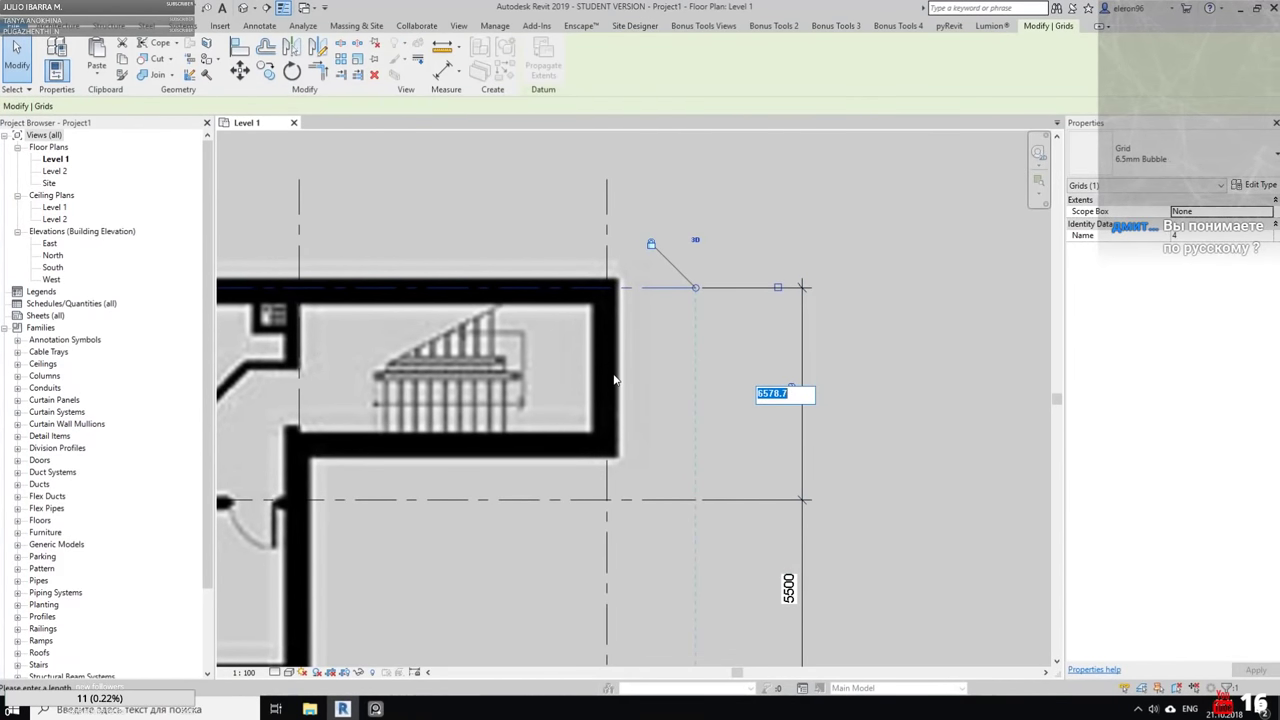
pyautogui.write('6500')
pyautogui.press('Return')
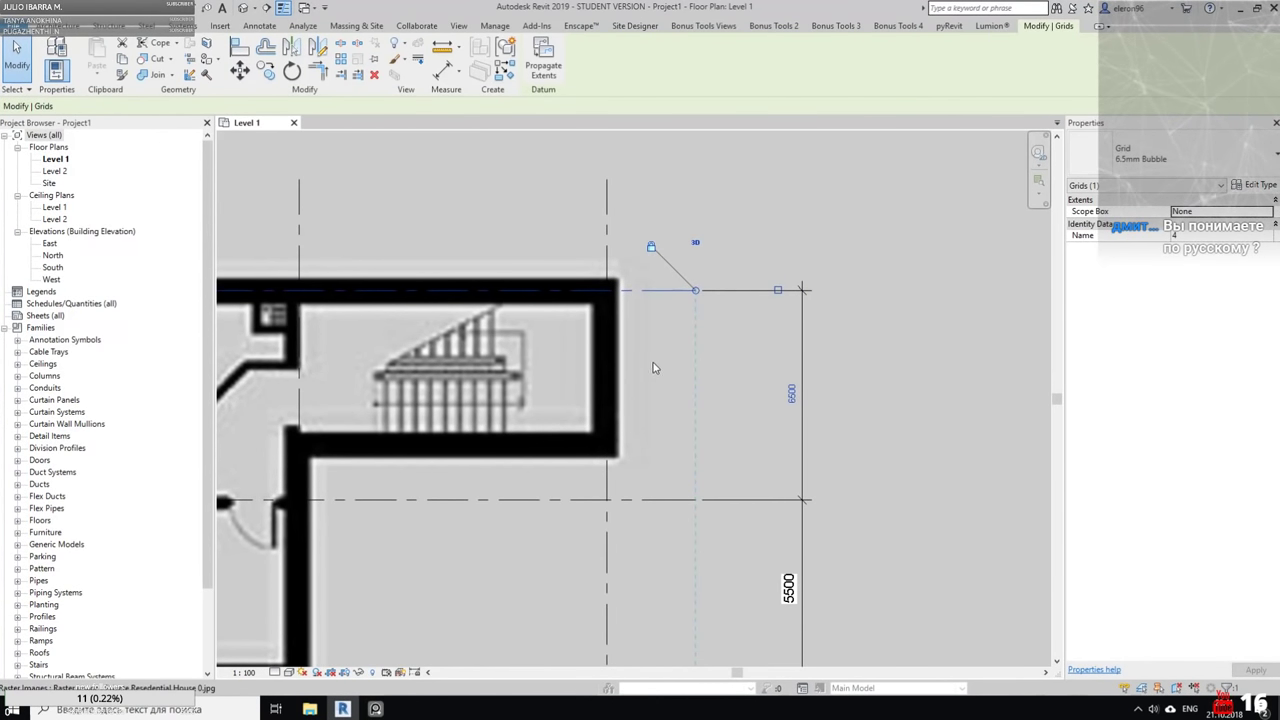
pyautogui.click(655, 368)
# Place a chain of aligned dimensions across vertical grids A, B, C and D, just south of their bubbles
pyautogui.scroll(-2, 655, 368)
pyautogui.moveTo(471, 532); pyautogui.dragTo(727, 376, button='middle')
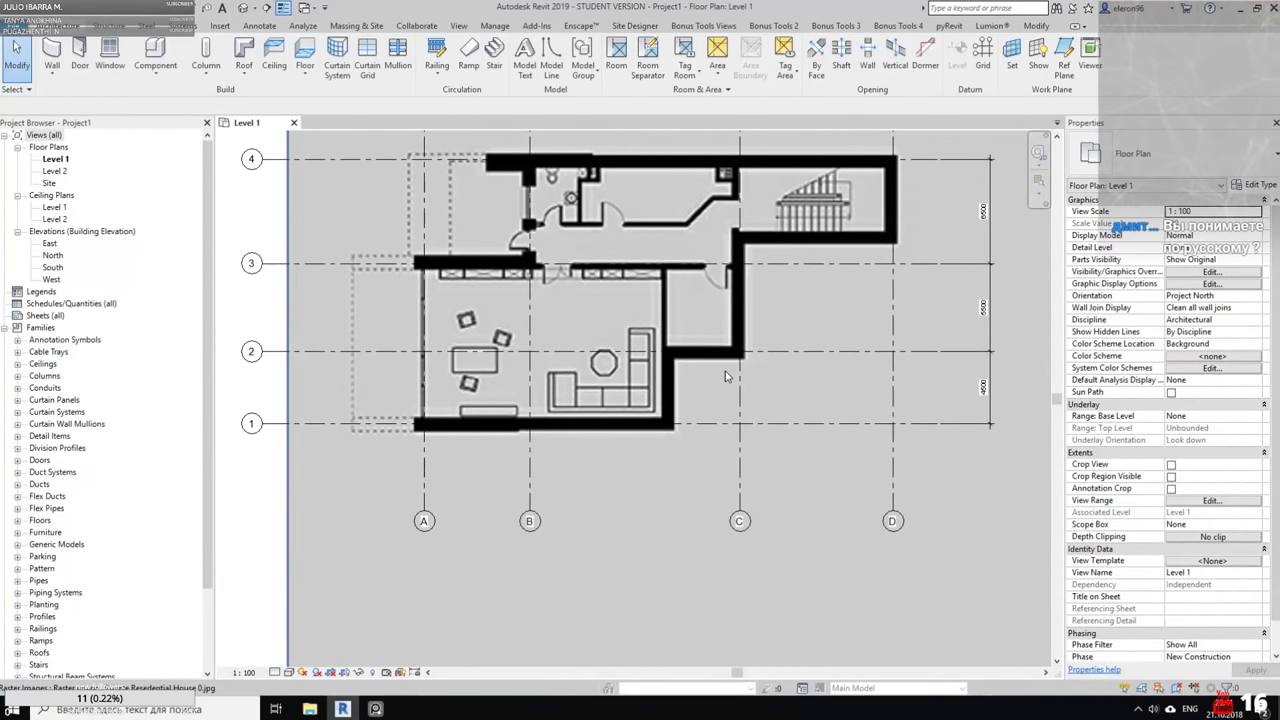
pyautogui.press('d')
pyautogui.press('i')
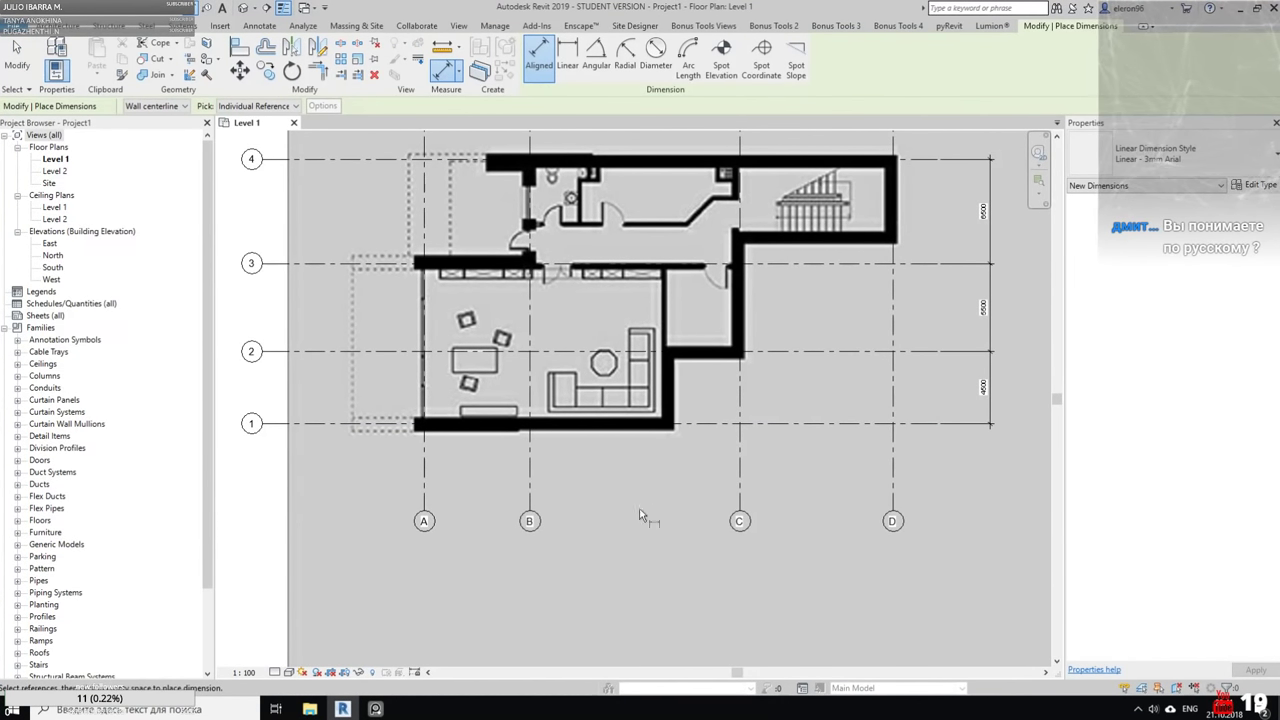
pyautogui.scroll(2, 610, 515)
pyautogui.scroll(1, 380, 500)
pyautogui.click(347, 510)
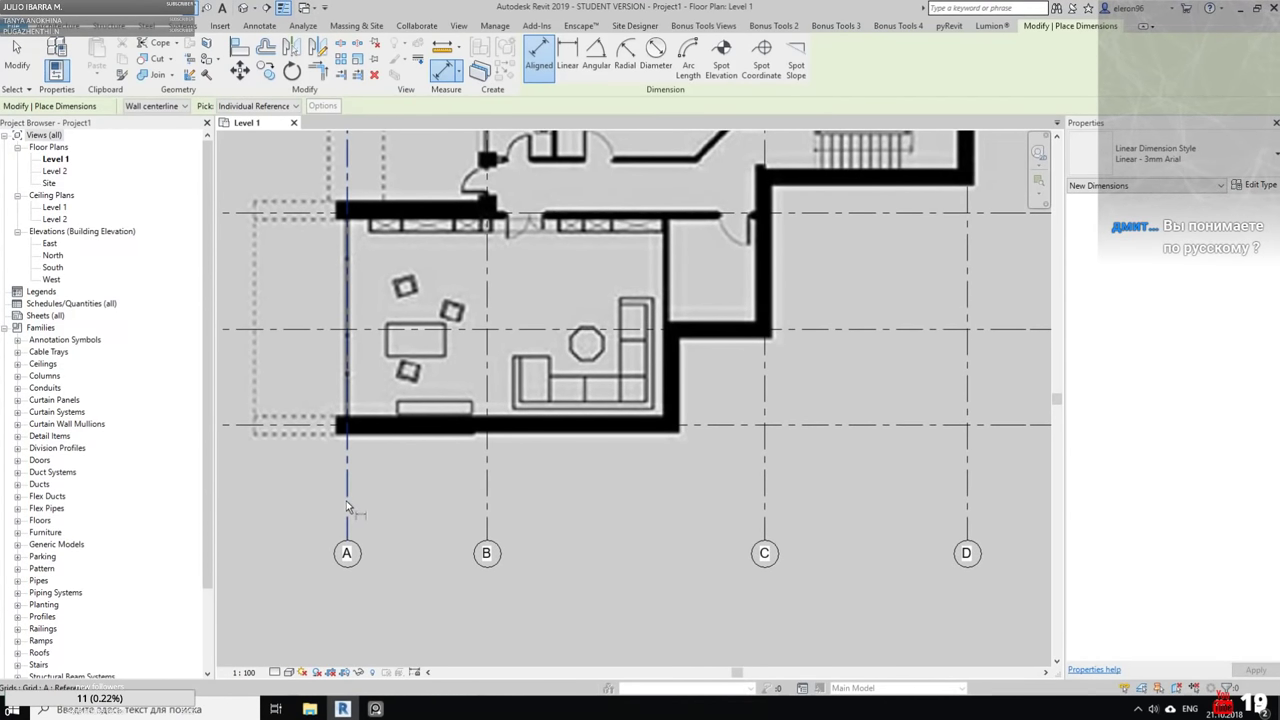
pyautogui.click(487, 508)
pyautogui.click(763, 510)
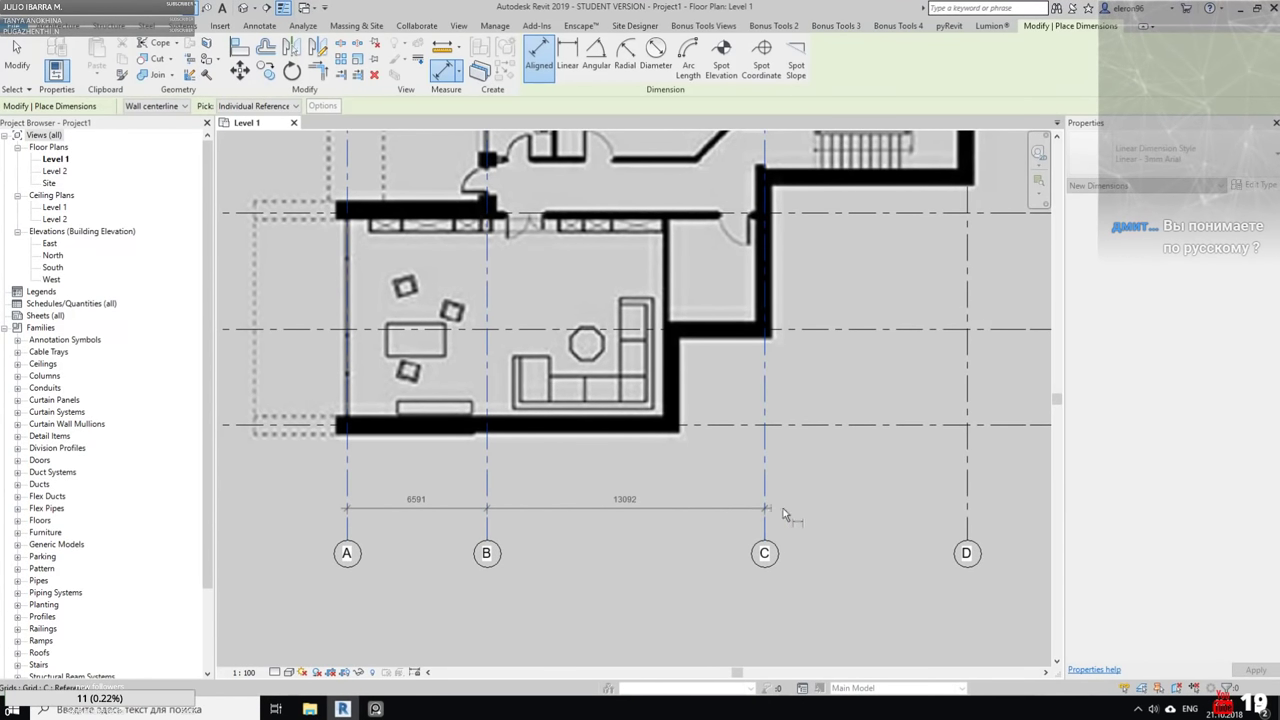
pyautogui.moveTo(783, 508); pyautogui.dragTo(633, 518, button='middle')
pyautogui.click(814, 528)
pyautogui.moveTo(760, 567); pyautogui.dragTo(757, 516, button='middle')
pyautogui.click(760, 571)
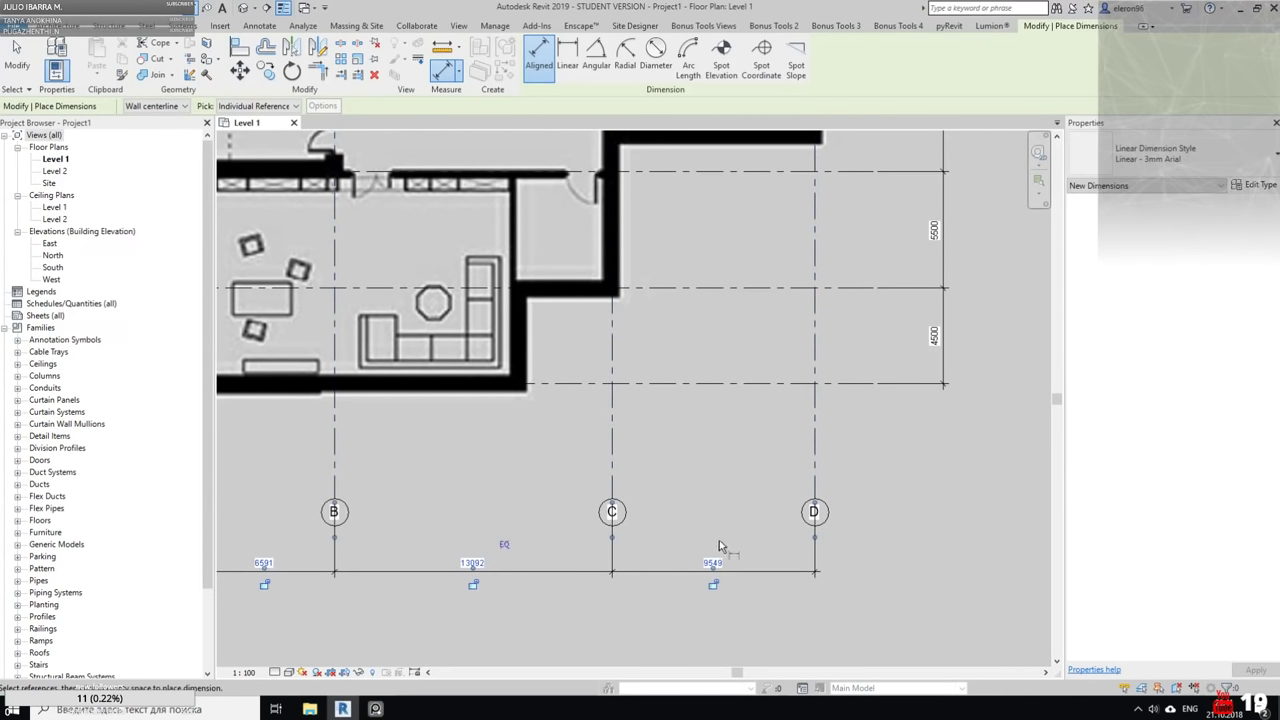
pyautogui.scroll(-2, 690, 500)
pyautogui.press('Escape')
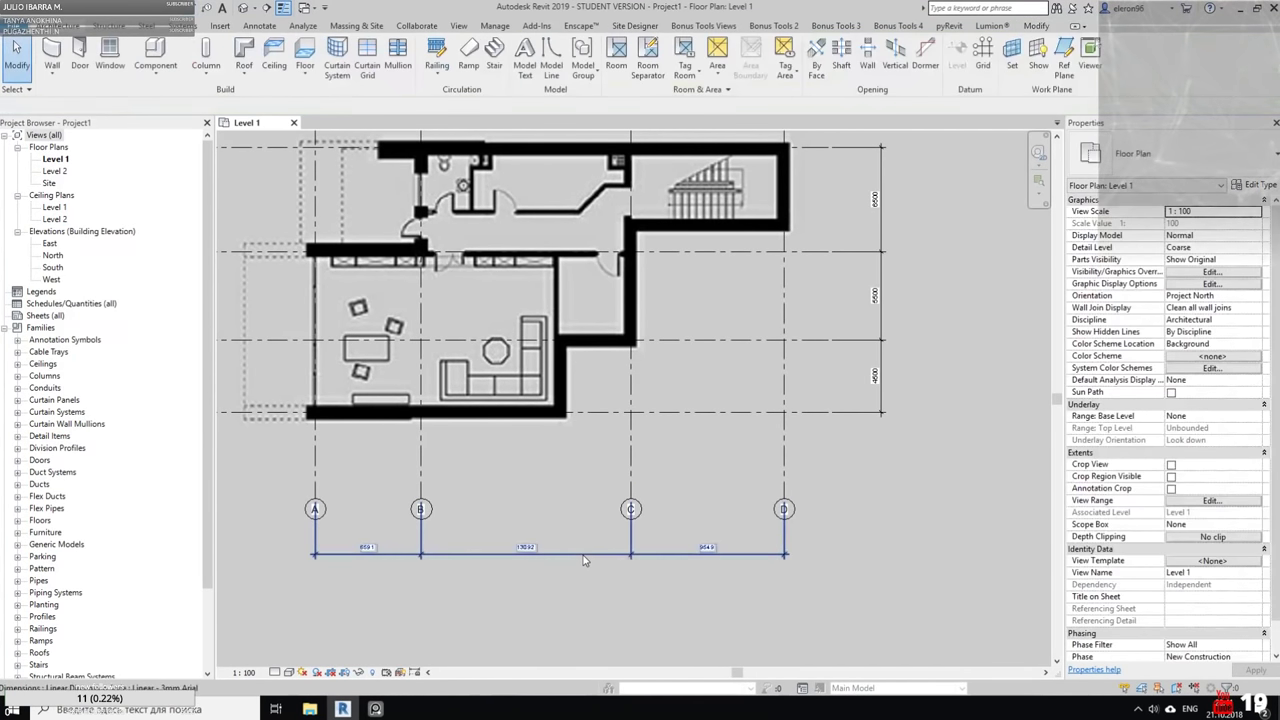
# Move the vertical grids' dimension chain between the building and the grid bubbles, and toggle its equality constraint on and off again
pyautogui.click(577, 554)
pyautogui.moveTo(577, 554); pyautogui.dragTo(597, 478)
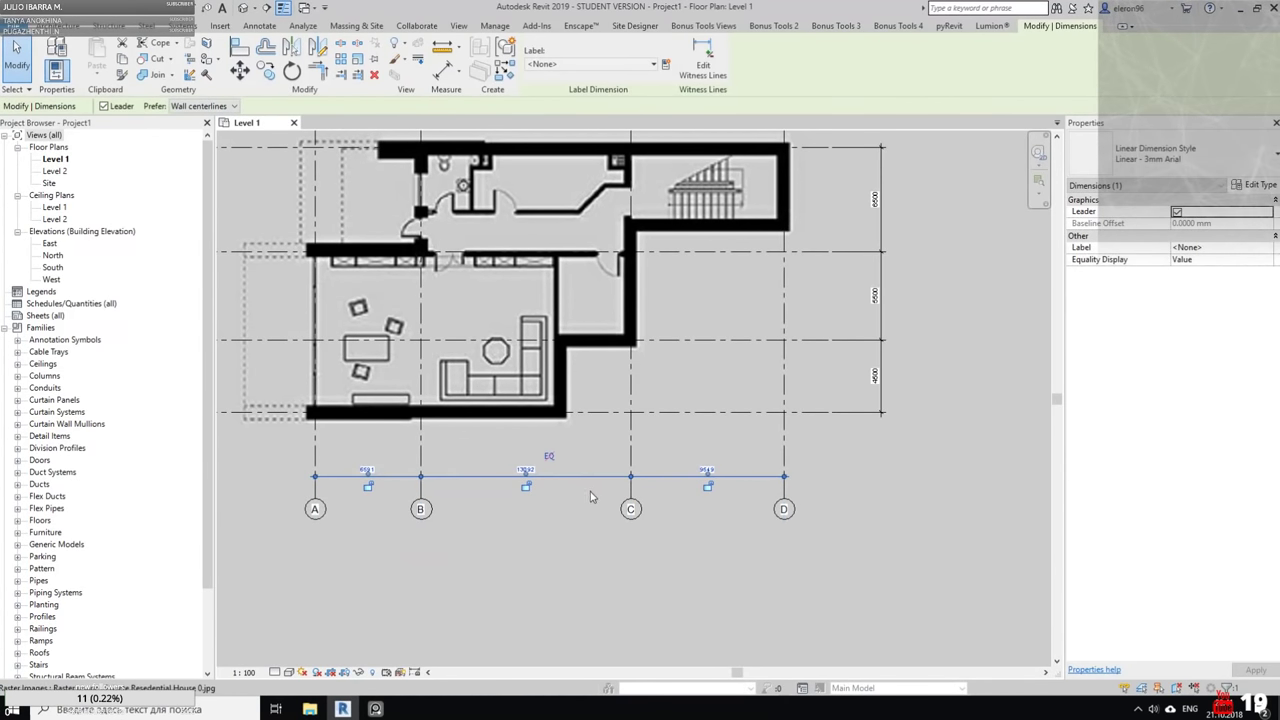
pyautogui.click(590, 493)
pyautogui.click(562, 478)
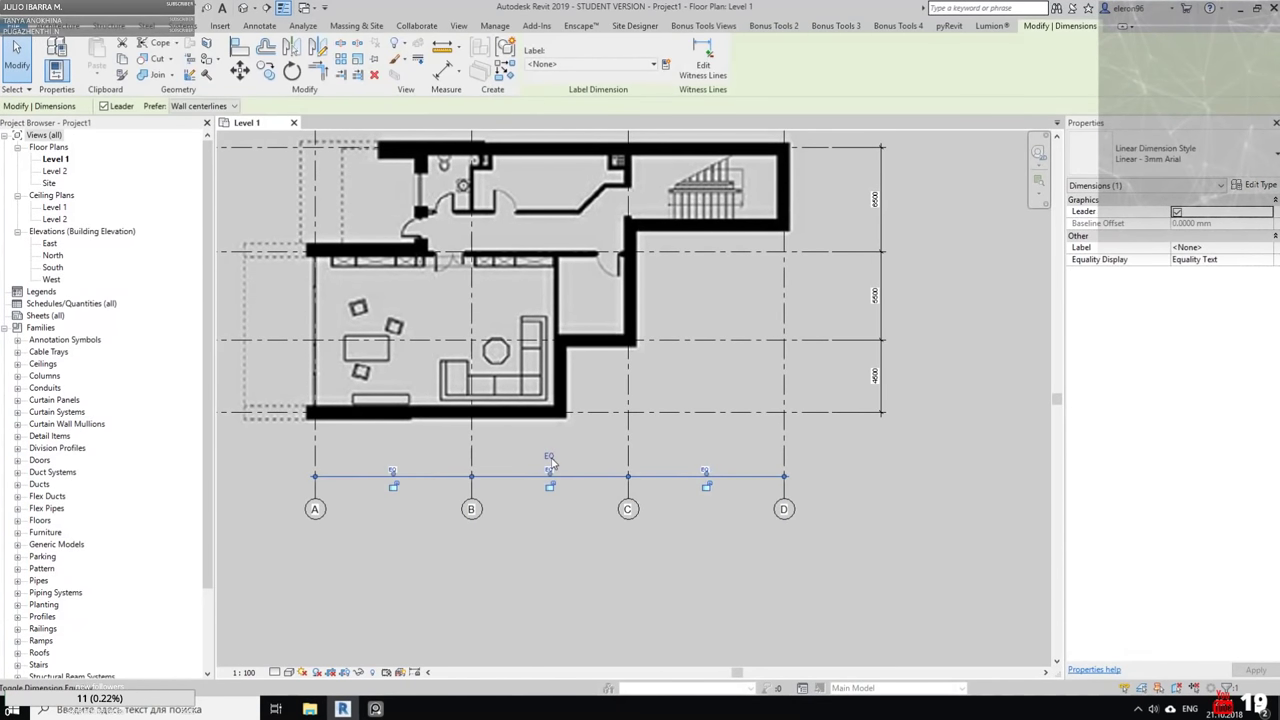
pyautogui.click(556, 460)
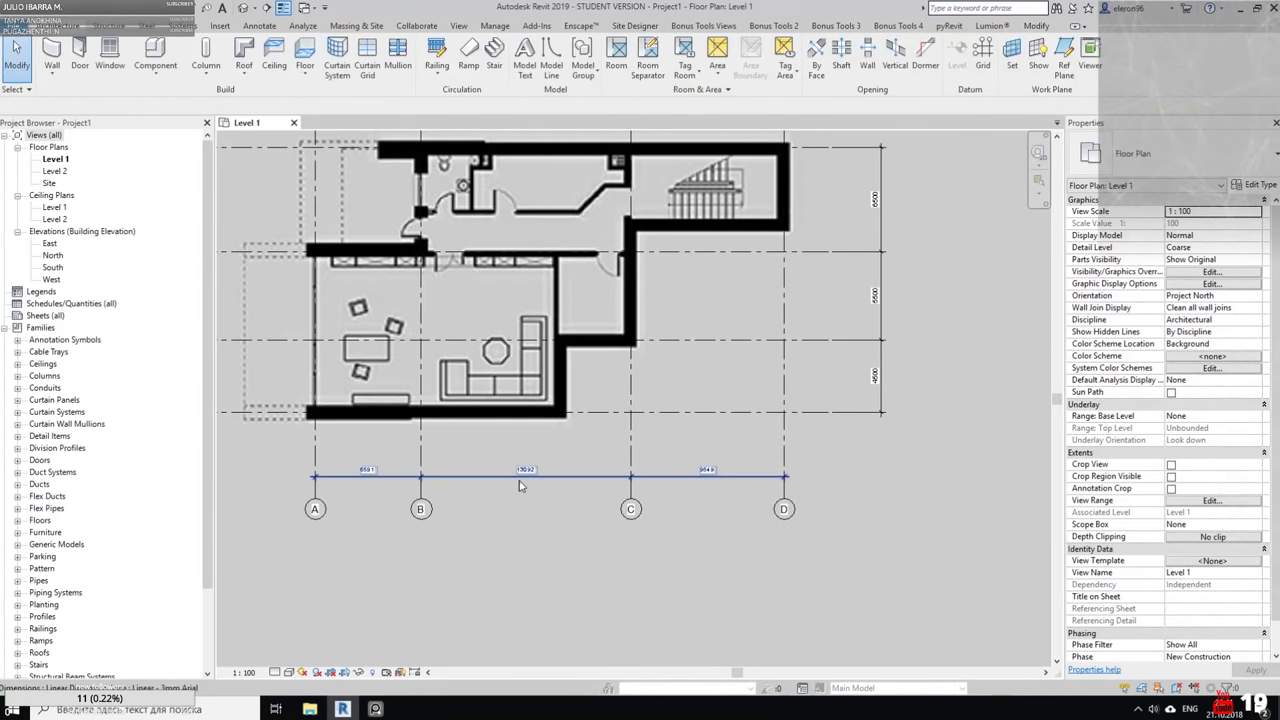
# Set the spacing between grids A and B to 6500 mm by moving grid A
pyautogui.scroll(2, 440, 476)
pyautogui.scroll(2, 436, 481)
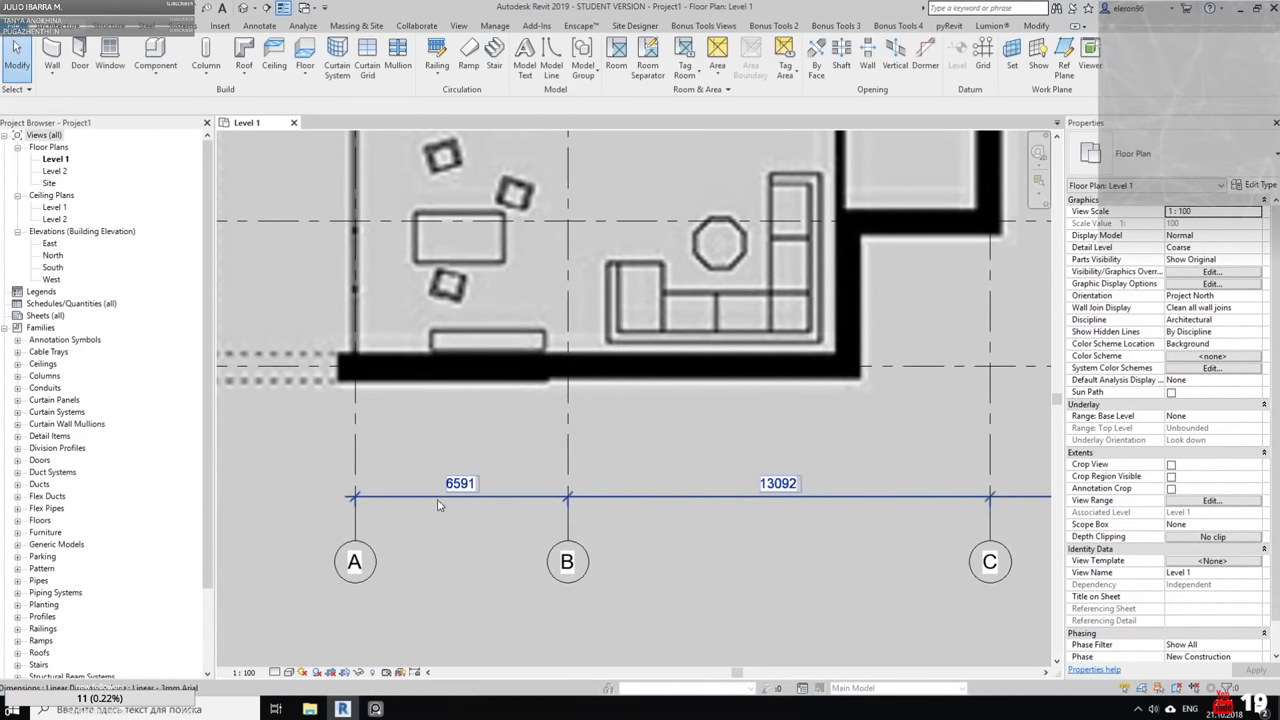
pyautogui.click(357, 479)
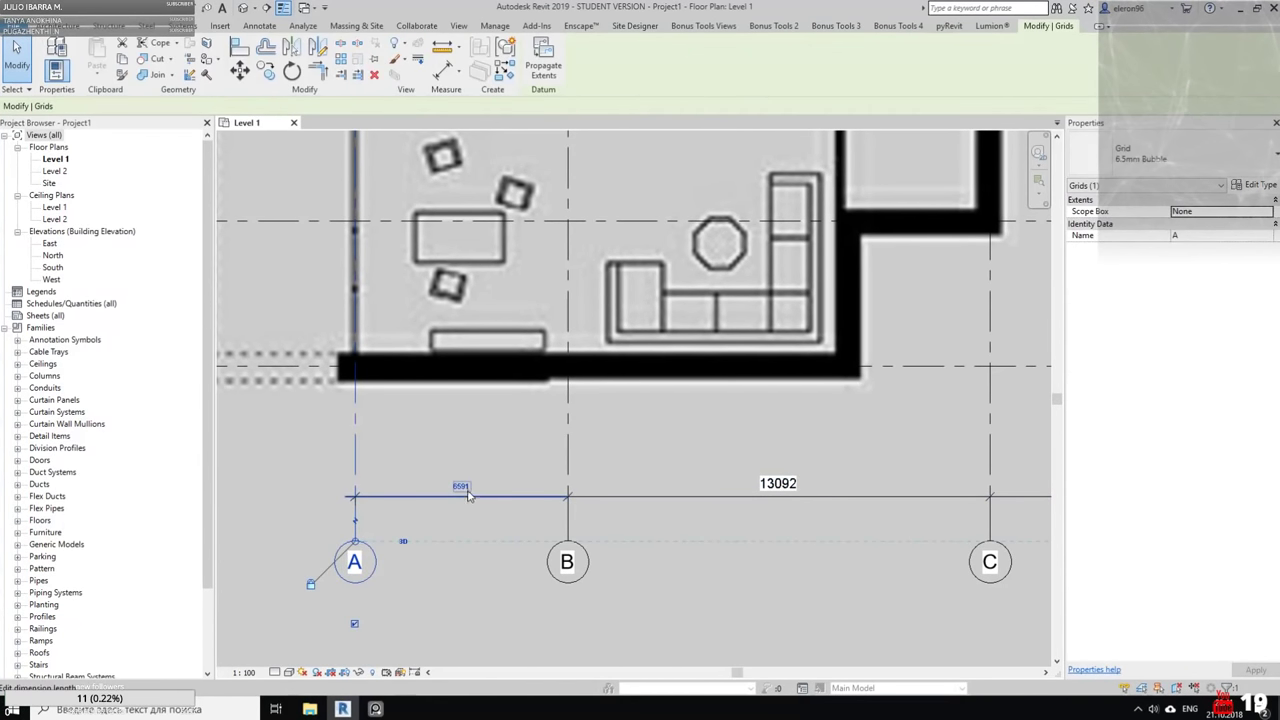
pyautogui.click(460, 483)
pyautogui.write('6500')
pyautogui.press('Return')
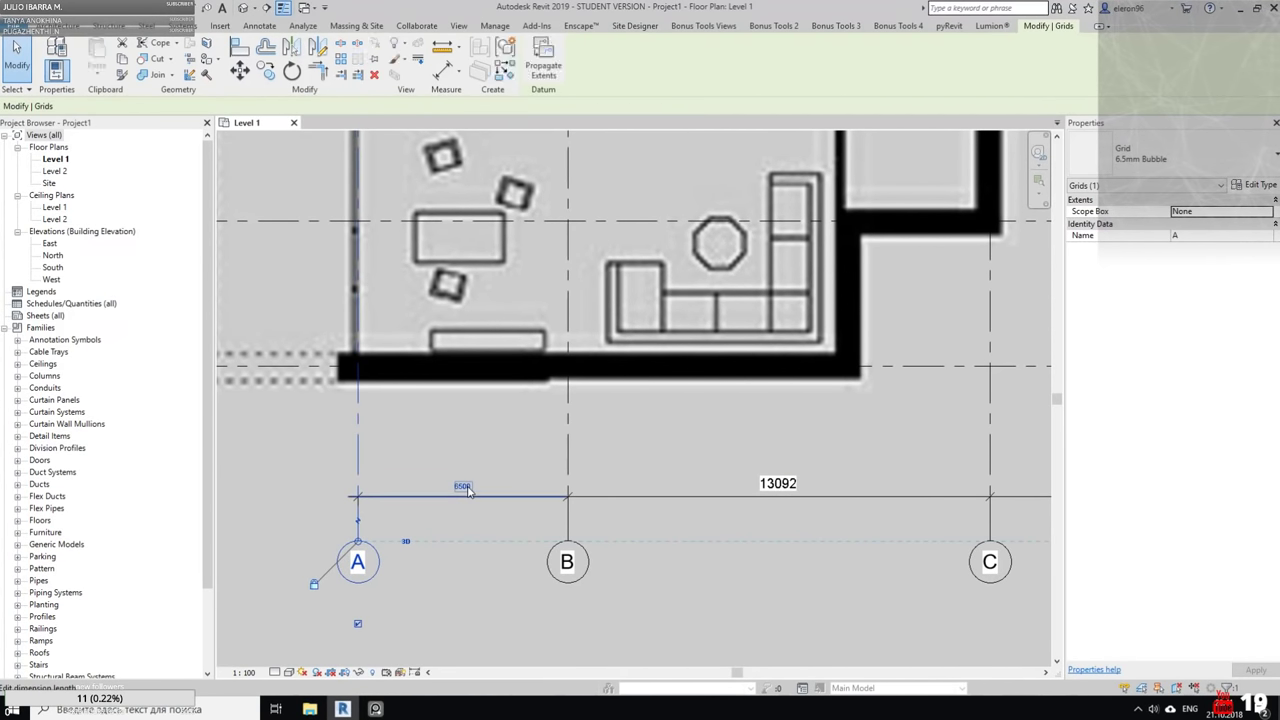
# Set the spacing between grids B and C to 13000 mm by moving grid C
pyautogui.click(989, 466)
pyautogui.moveTo(891, 456); pyautogui.dragTo(776, 498, button='middle')
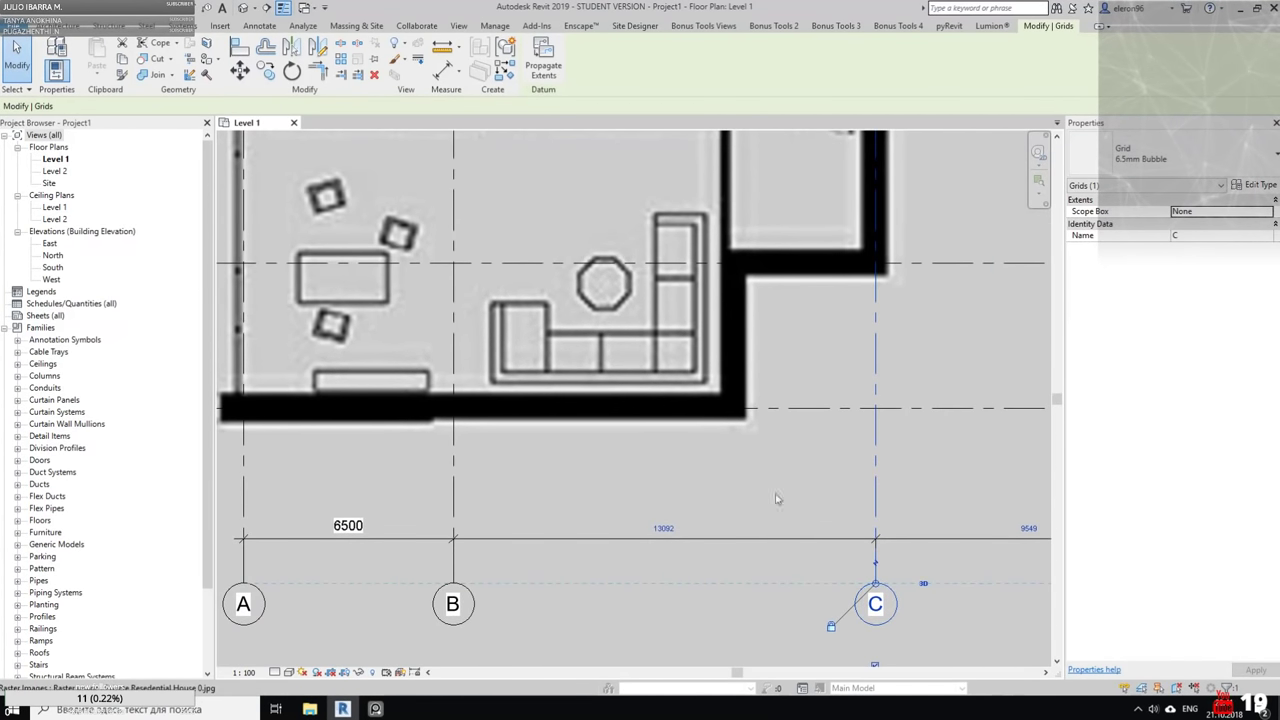
pyautogui.scroll(-3, 660, 437)
pyautogui.scroll(3, 609, 423)
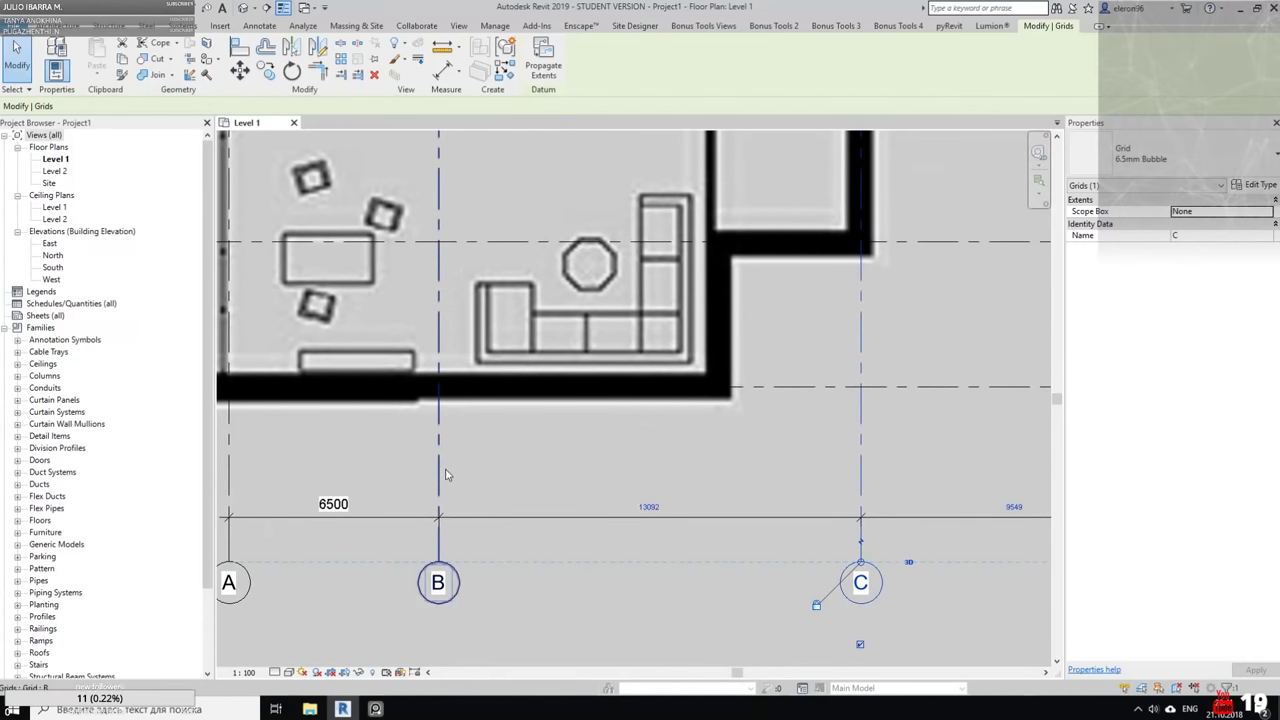
pyautogui.click(662, 500)
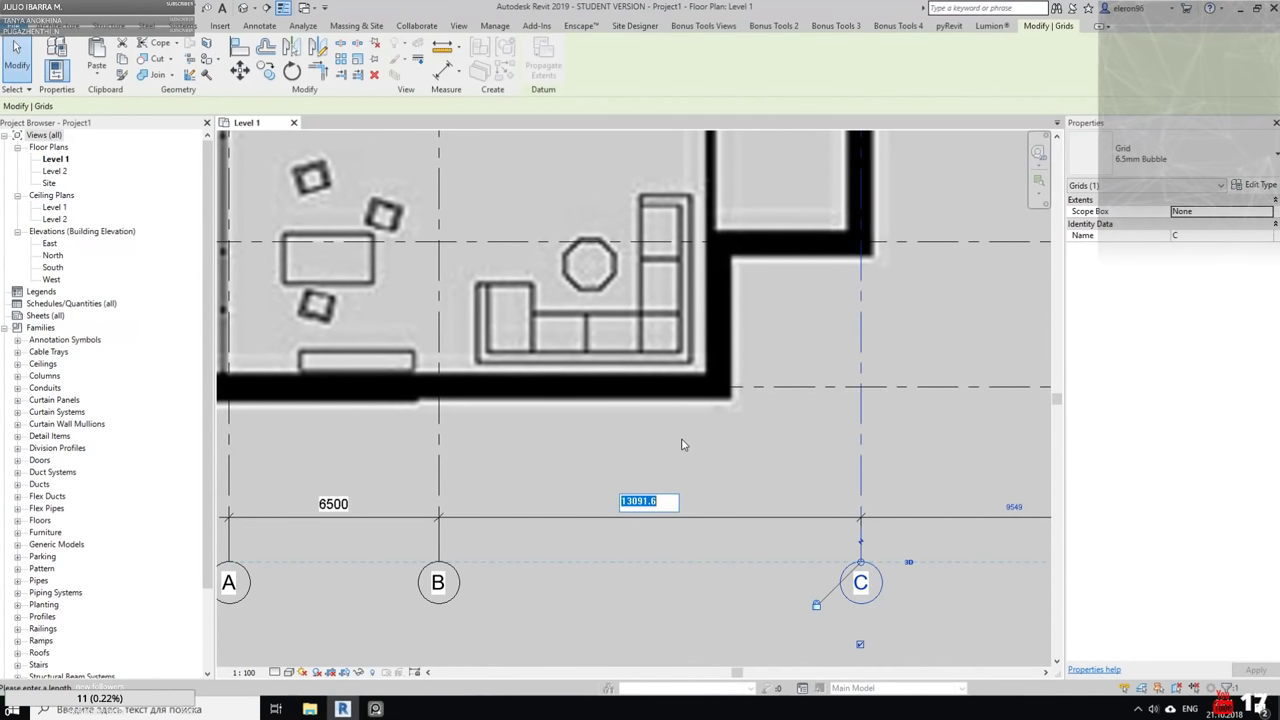
pyautogui.press('Return')
pyautogui.scroll(-3, 680, 443)
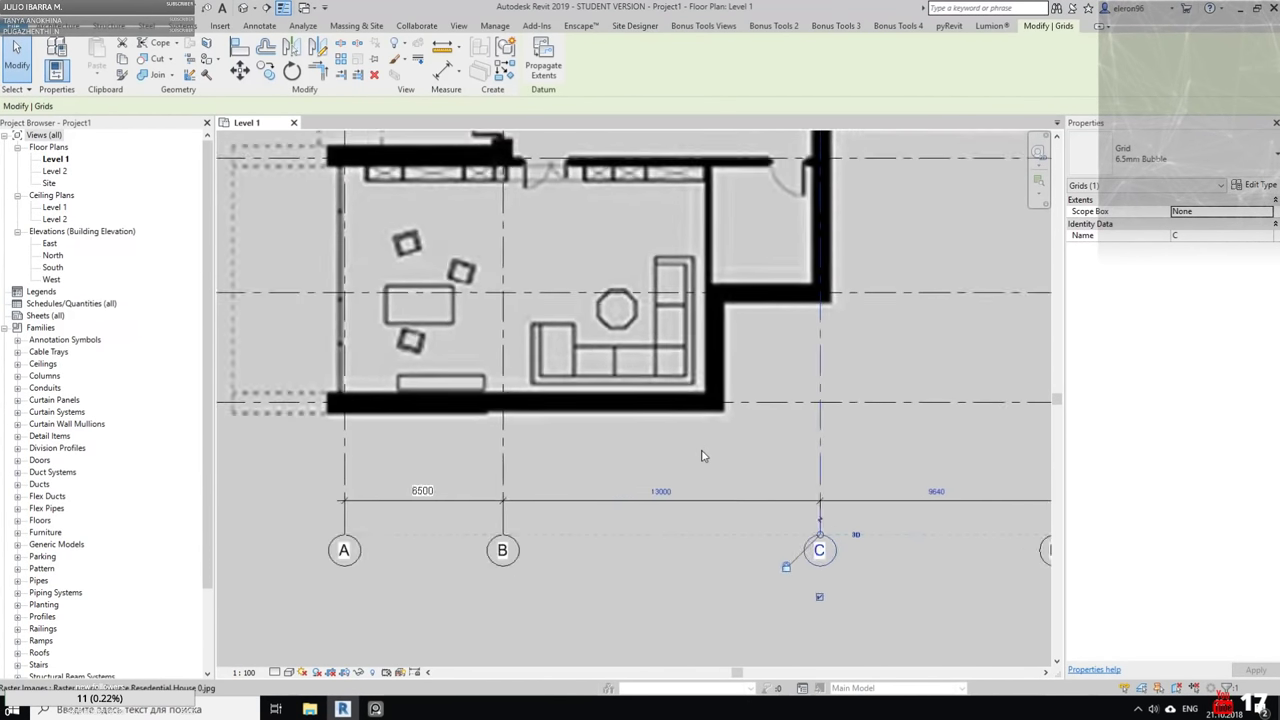
# Set the spacing between grids C and D to 9600 mm by moving grid D
pyautogui.scroll(5, 691, 480)
pyautogui.scroll(-4, 686, 491)
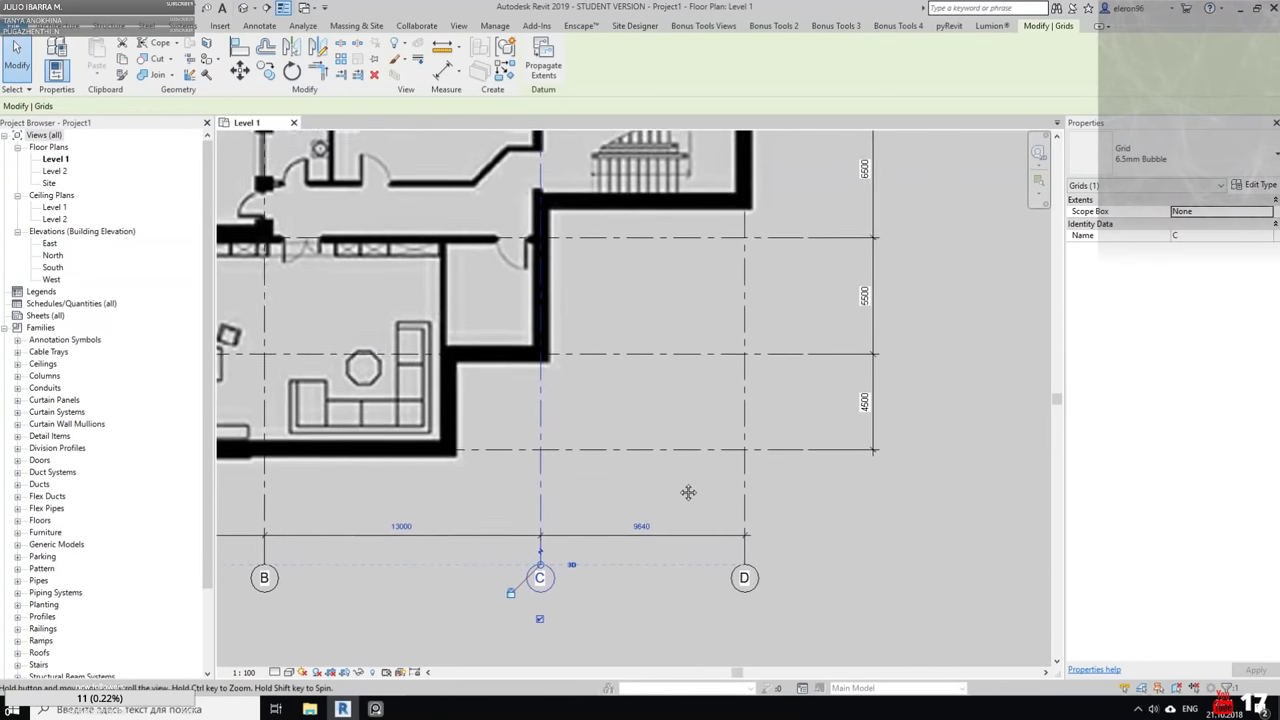
pyautogui.moveTo(695, 455)
pyautogui.mouseDown(button='middle')
pyautogui.moveTo(679, 570)
pyautogui.moveTo(683, 443)
pyautogui.mouseUp(button='middle')
pyautogui.click(739, 468)
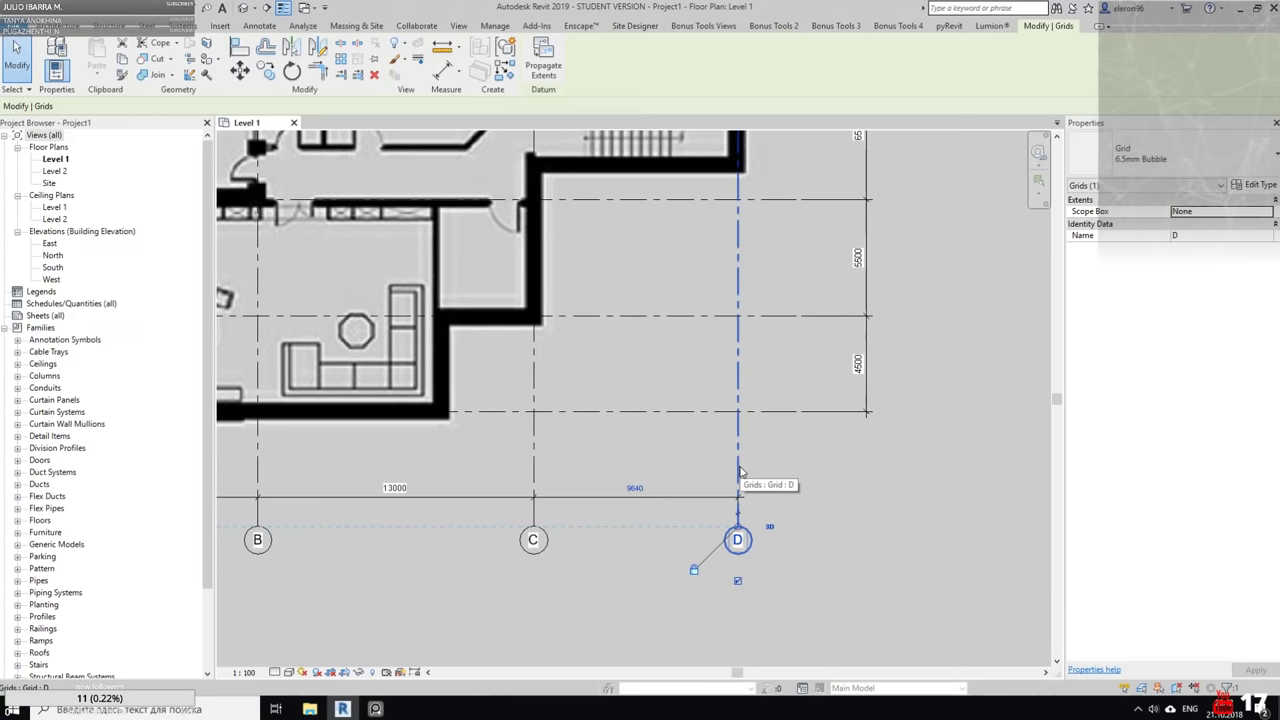
pyautogui.press('Escape')
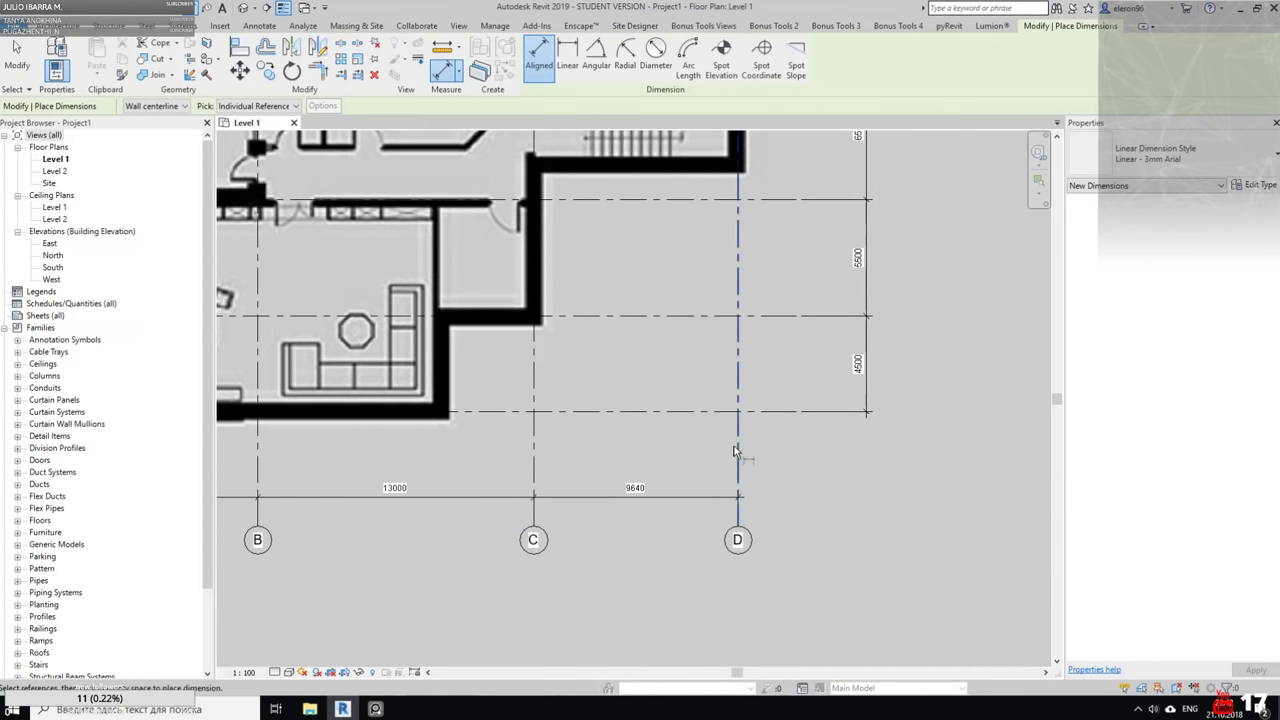
pyautogui.click(737, 467)
pyautogui.click(636, 488)
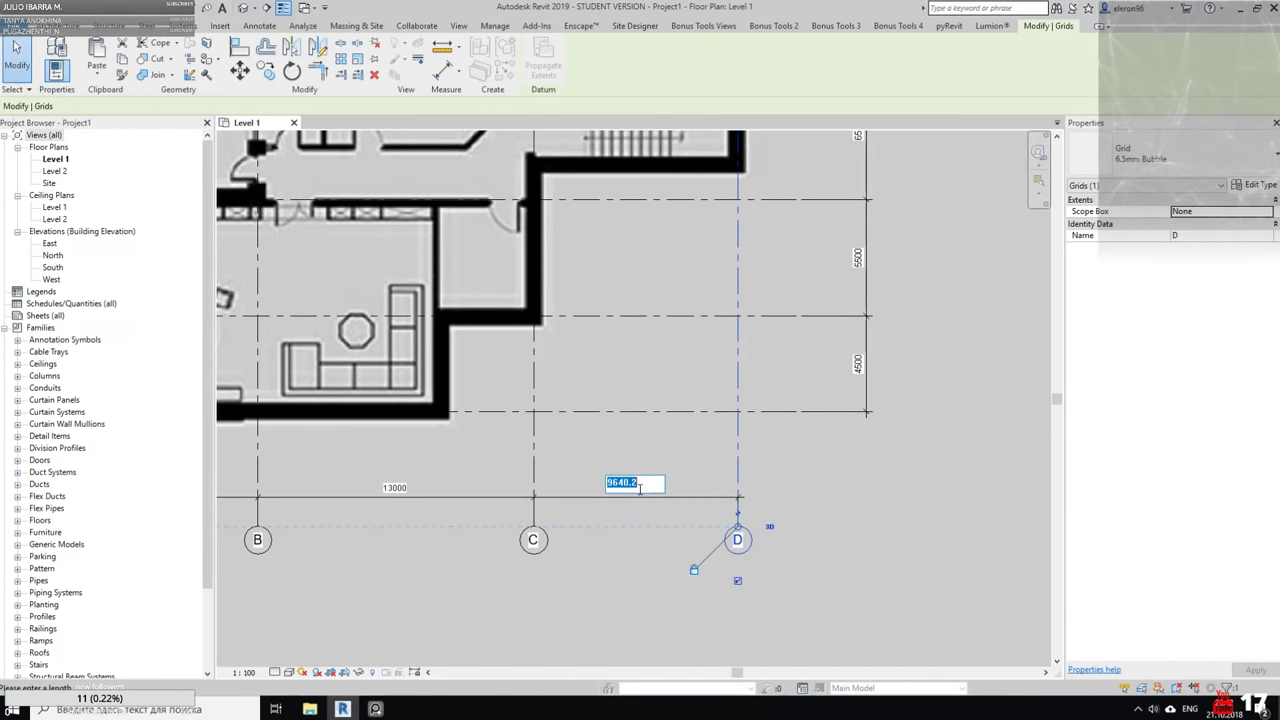
pyautogui.write('9600')
pyautogui.press('Return')
pyautogui.press('Escape')
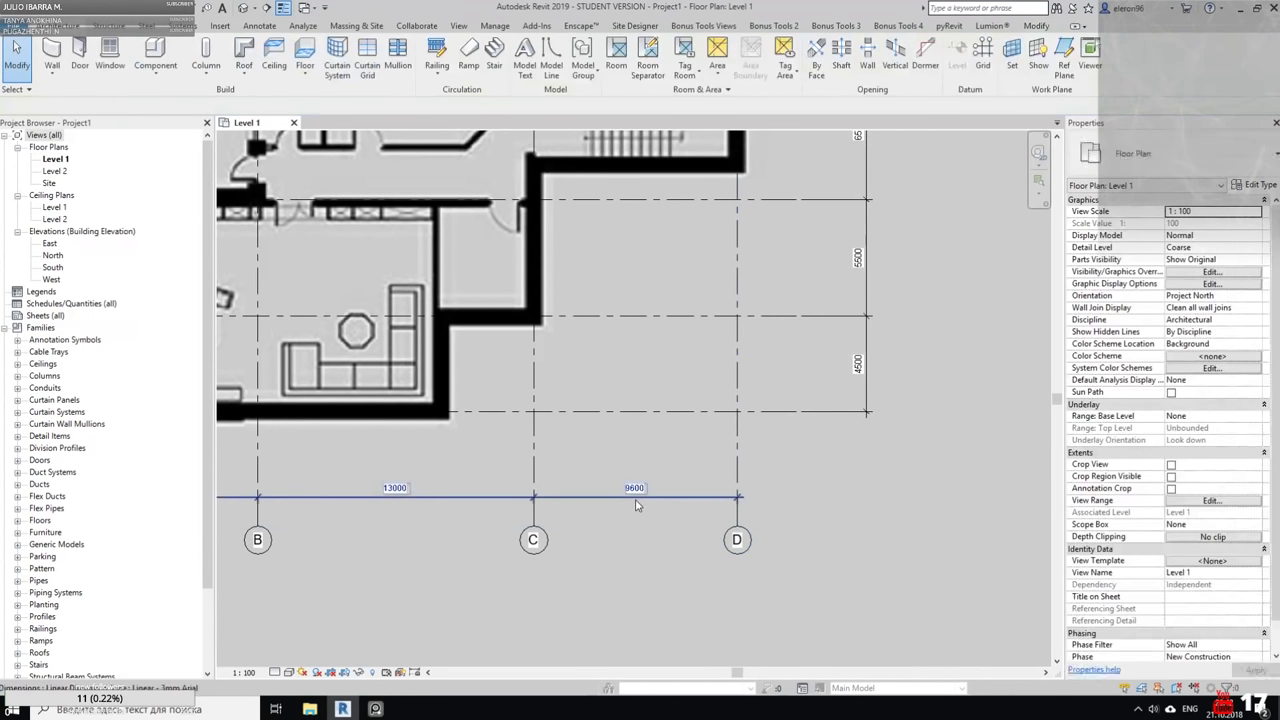
# Switch to the reference image viewer, examine the house's sections, renderings and exterior photos, and return to the floor plan
pyautogui.scroll(-4, 620, 441)
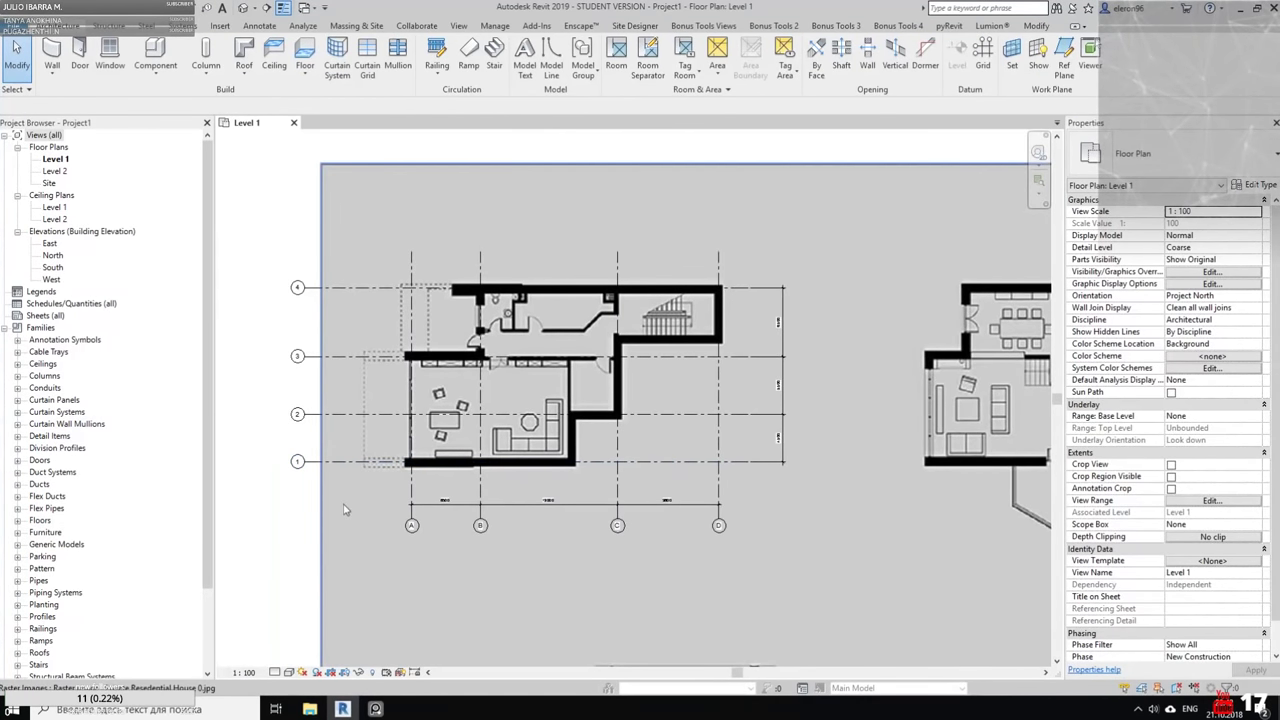
pyautogui.moveTo(667, 503); pyautogui.dragTo(595, 520, button='middle')
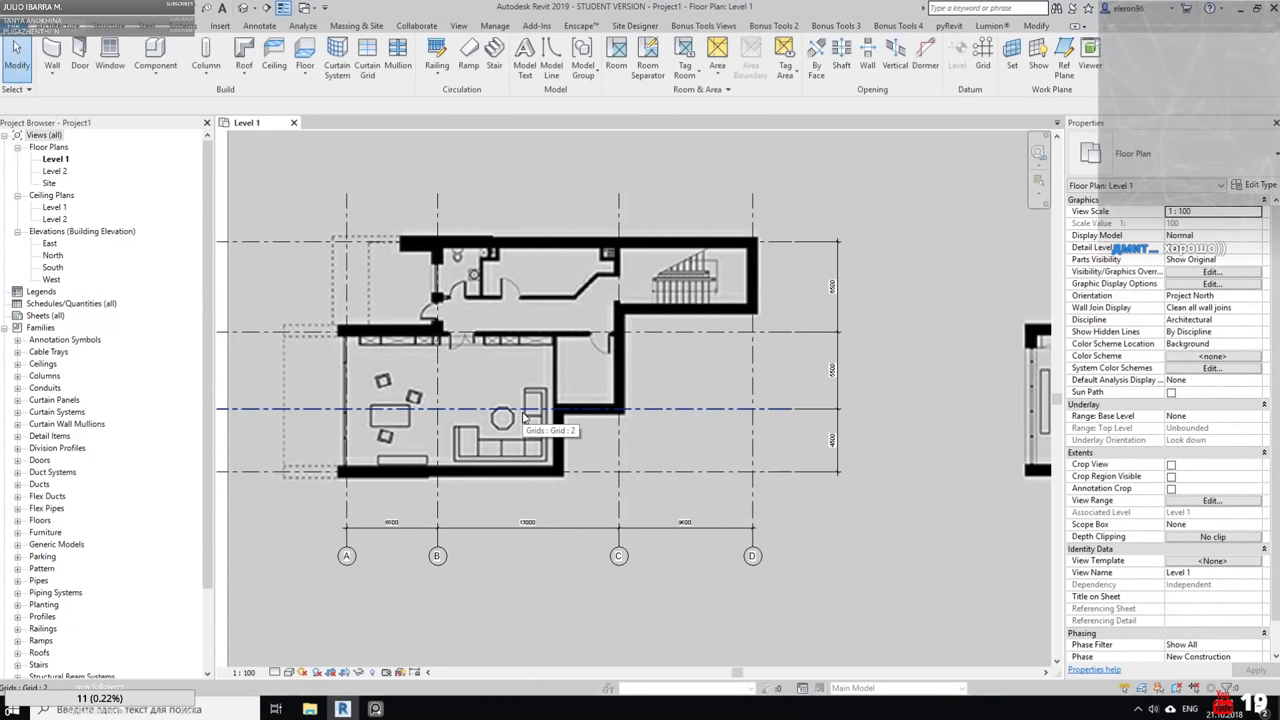
pyautogui.click(377, 709)
pyautogui.scroll(-10, 282, 540)
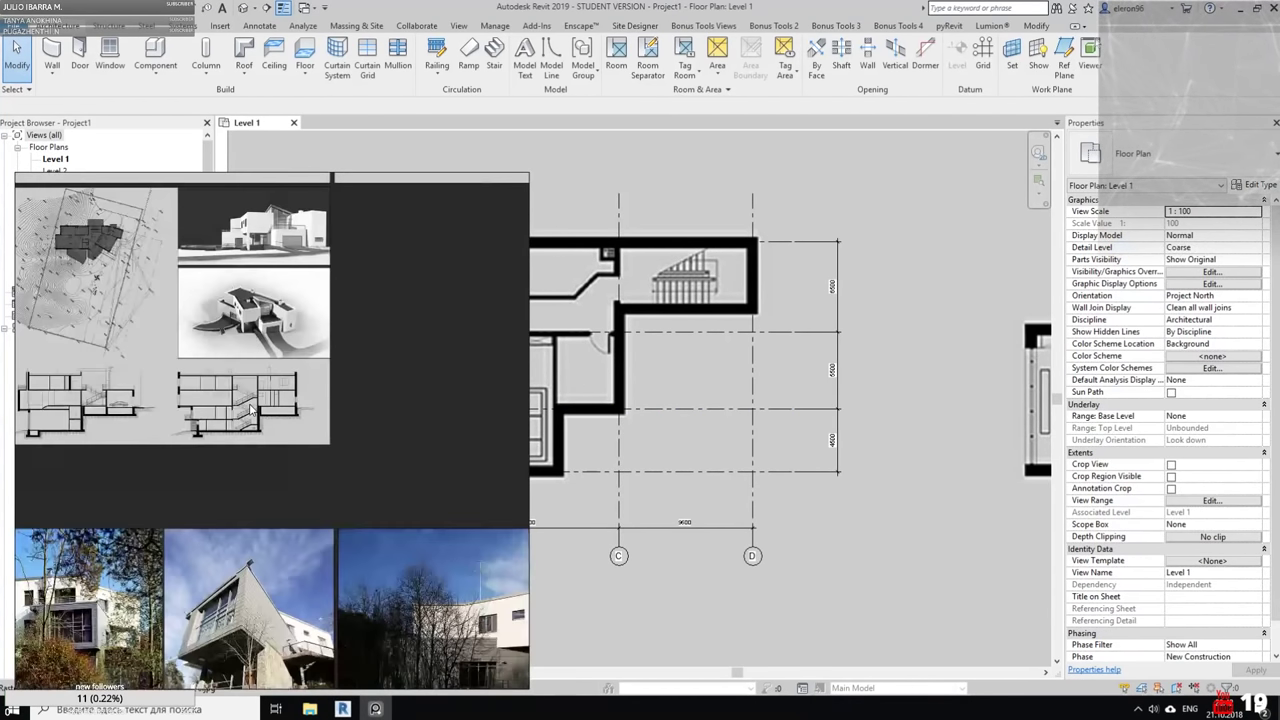
pyautogui.moveTo(282, 540); pyautogui.dragTo(302, 514, button='middle')
pyautogui.scroll(10, 204, 530)
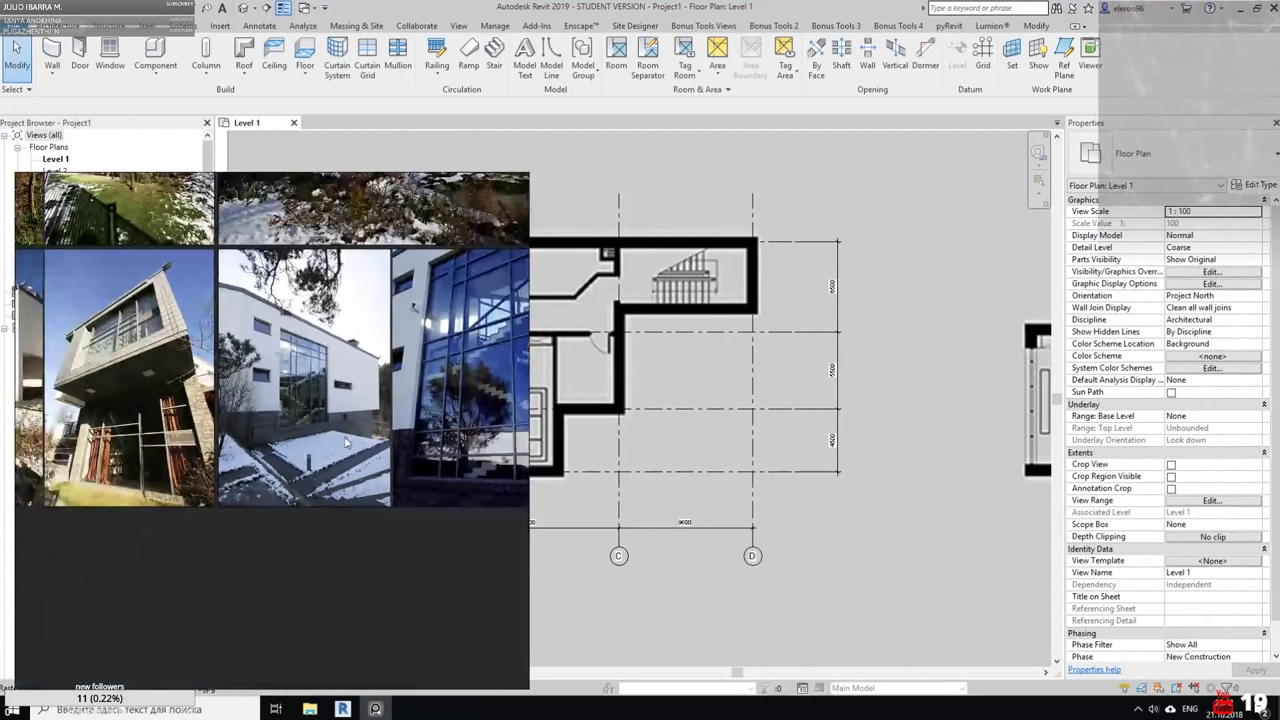
pyautogui.click(376, 709)
# Start the Wall tool with the Generic - 375mm basic wall type
pyautogui.scroll(3, 552, 395)
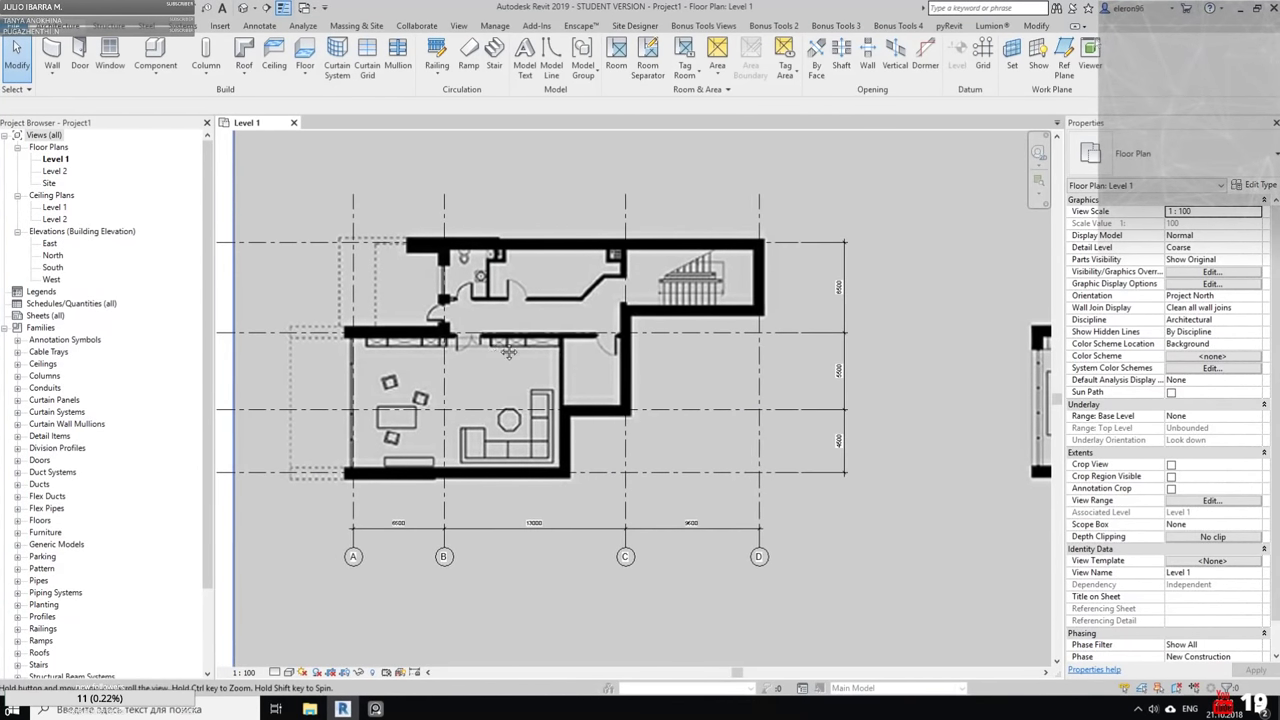
pyautogui.click(52, 50)
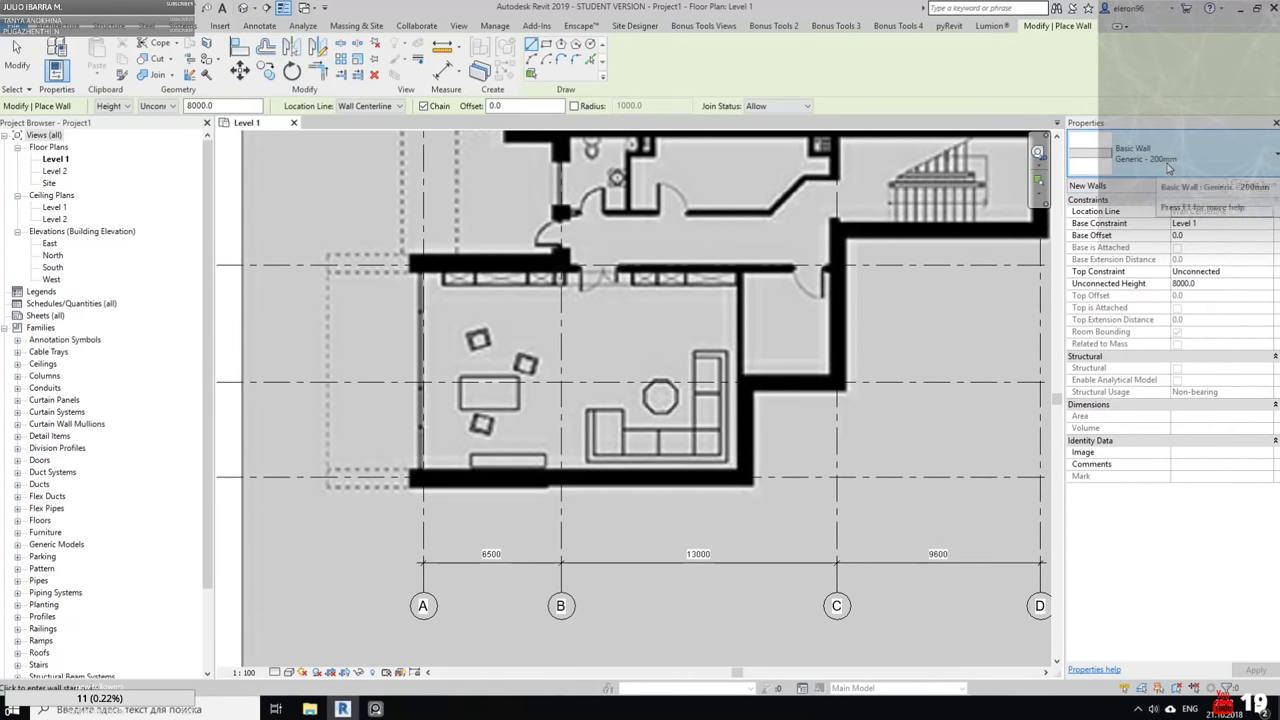
pyautogui.click(1165, 158)
pyautogui.scroll(3, 1204, 364)
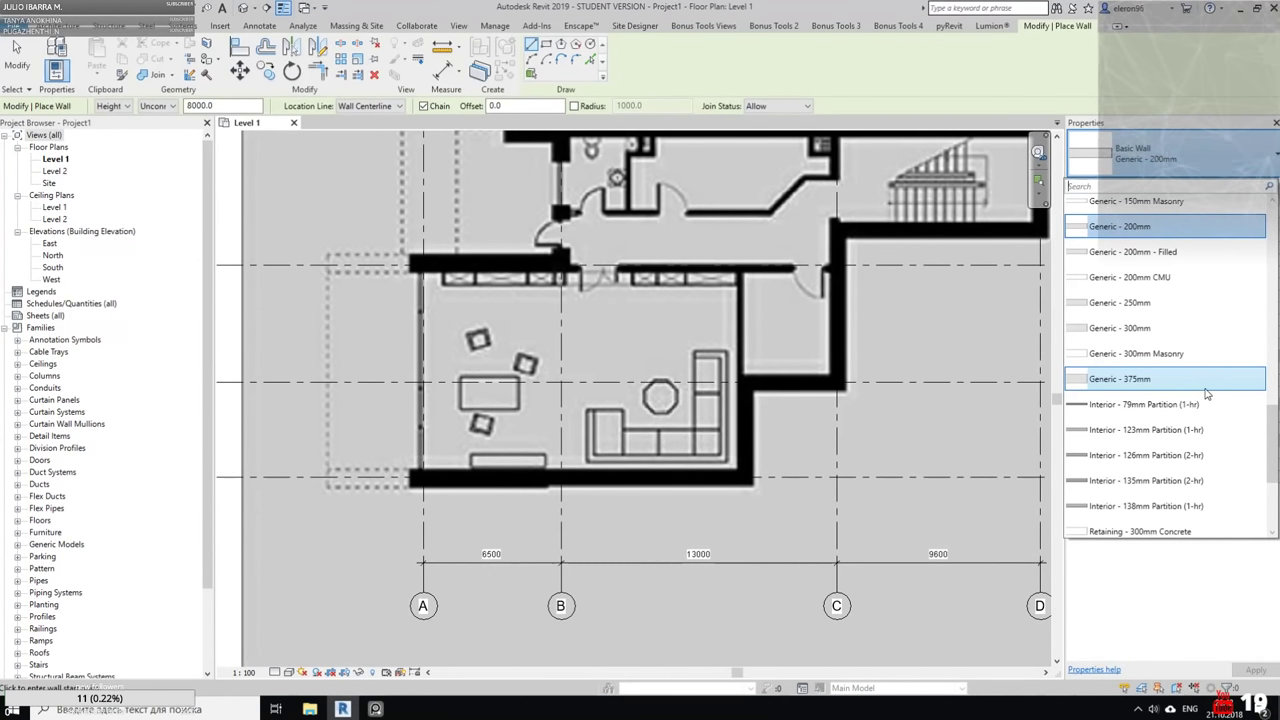
pyautogui.click(1153, 379)
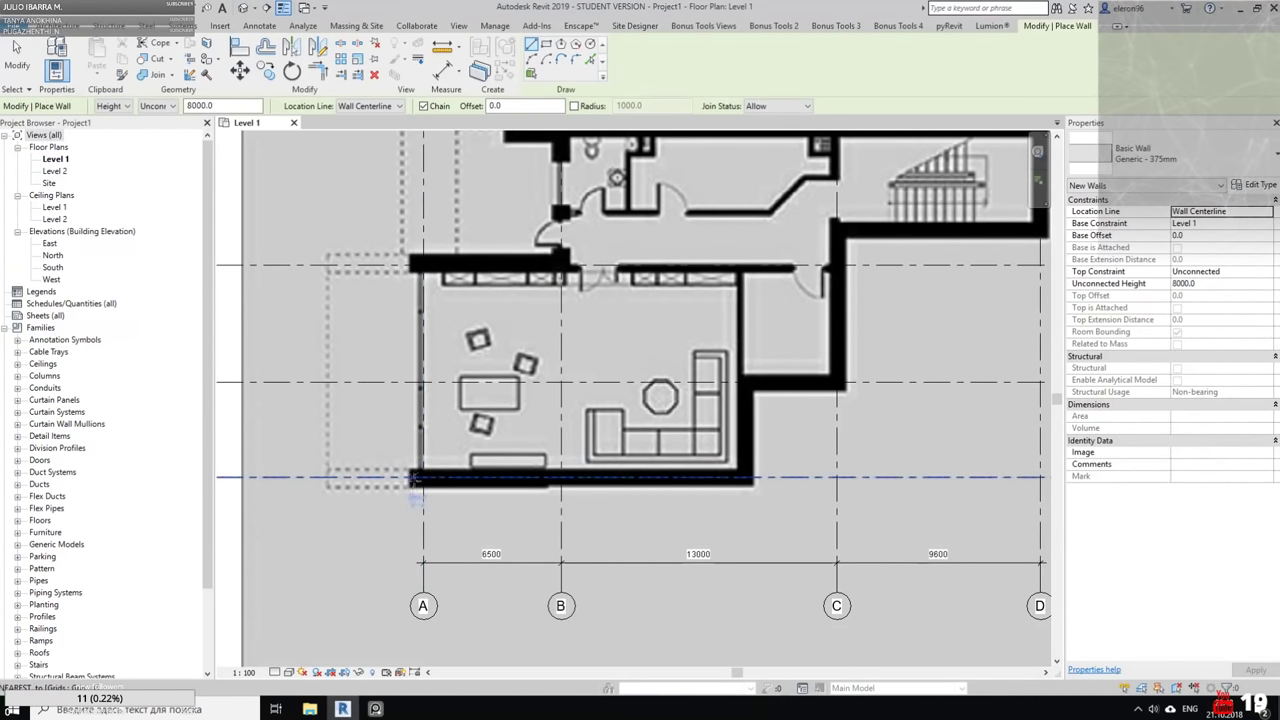
pyautogui.click(434, 476)
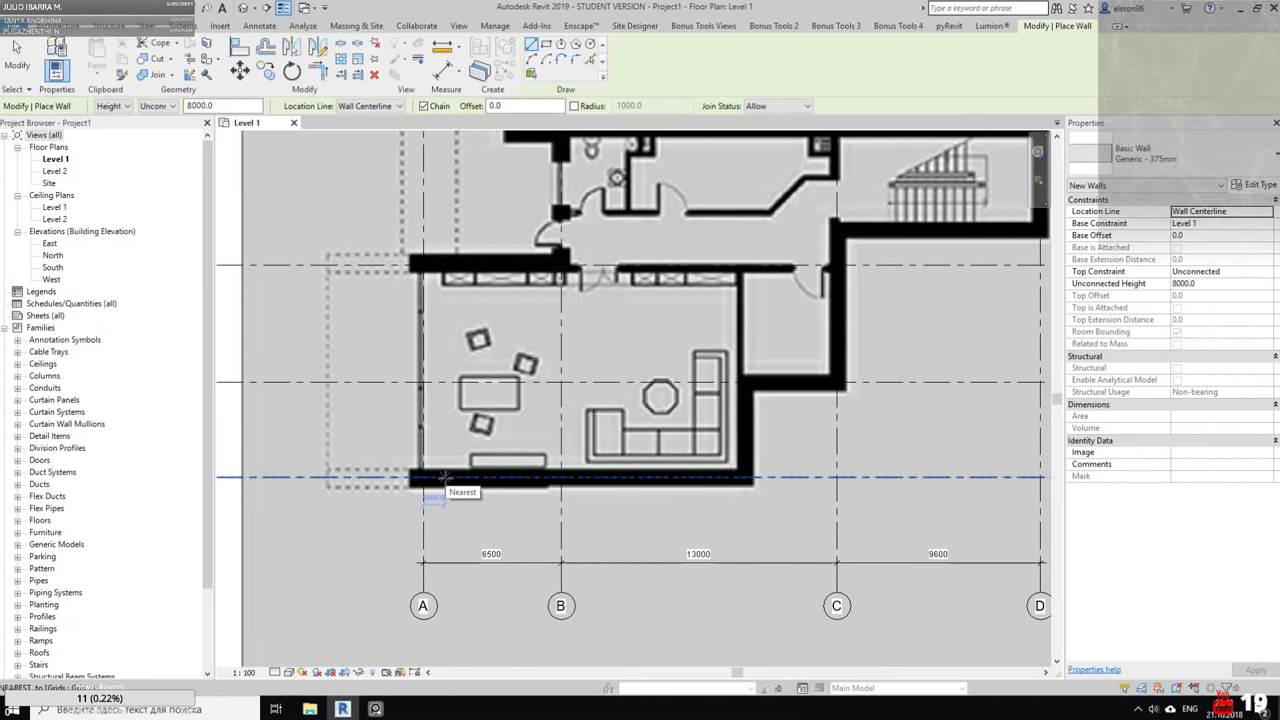
pyautogui.press('Escape')
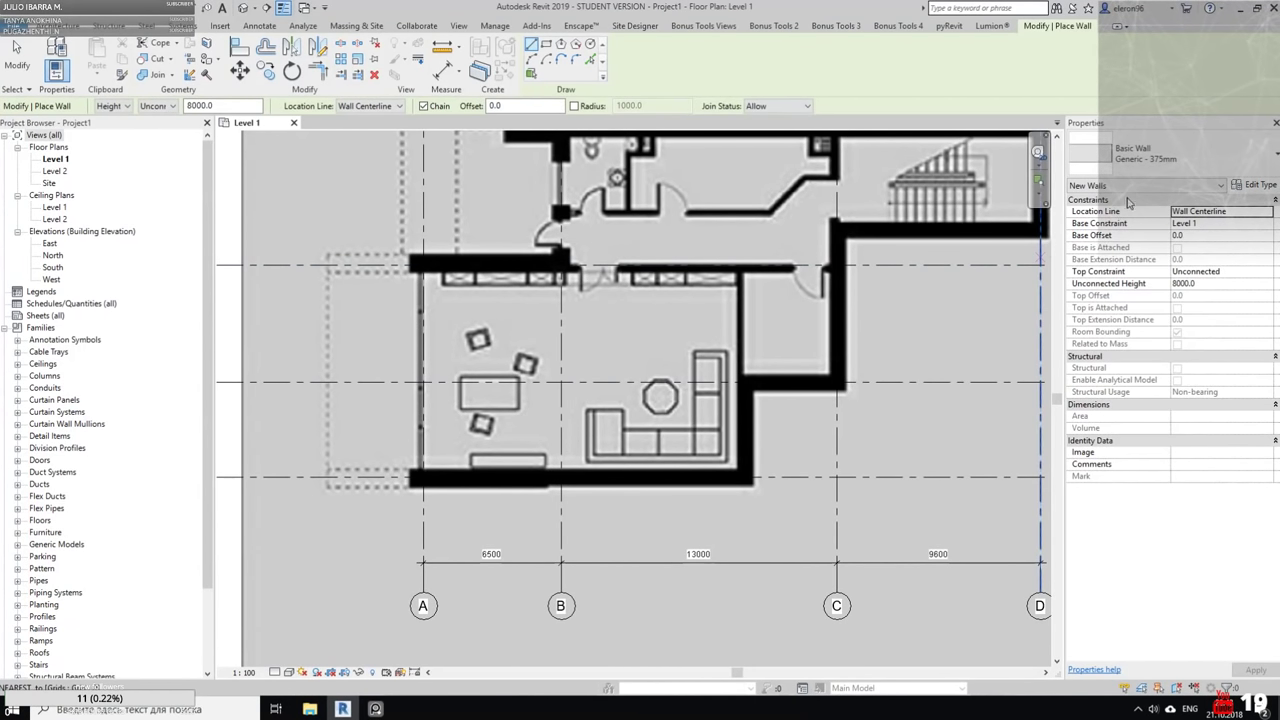
# Duplicate the Generic - 375mm wall type under the name Generic - 500 mm
pyautogui.click(1254, 185)
pyautogui.click(858, 172)
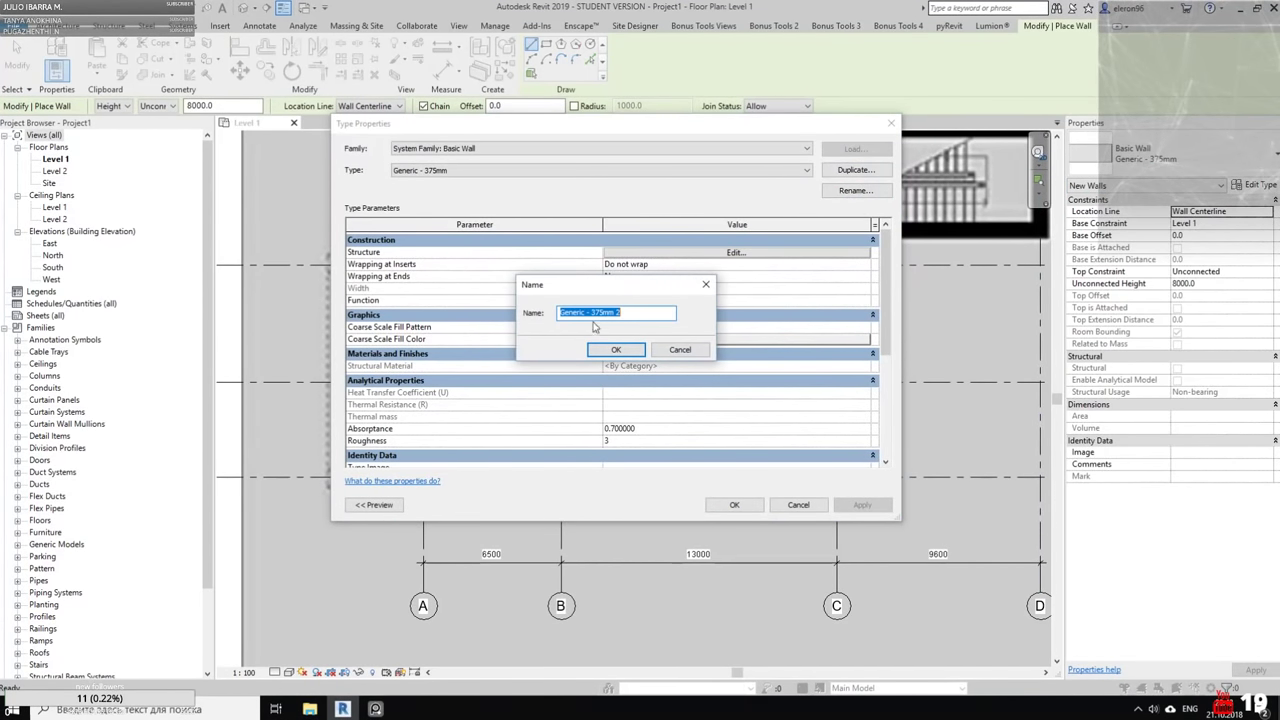
pyautogui.moveTo(628, 315); pyautogui.dragTo(594, 313)
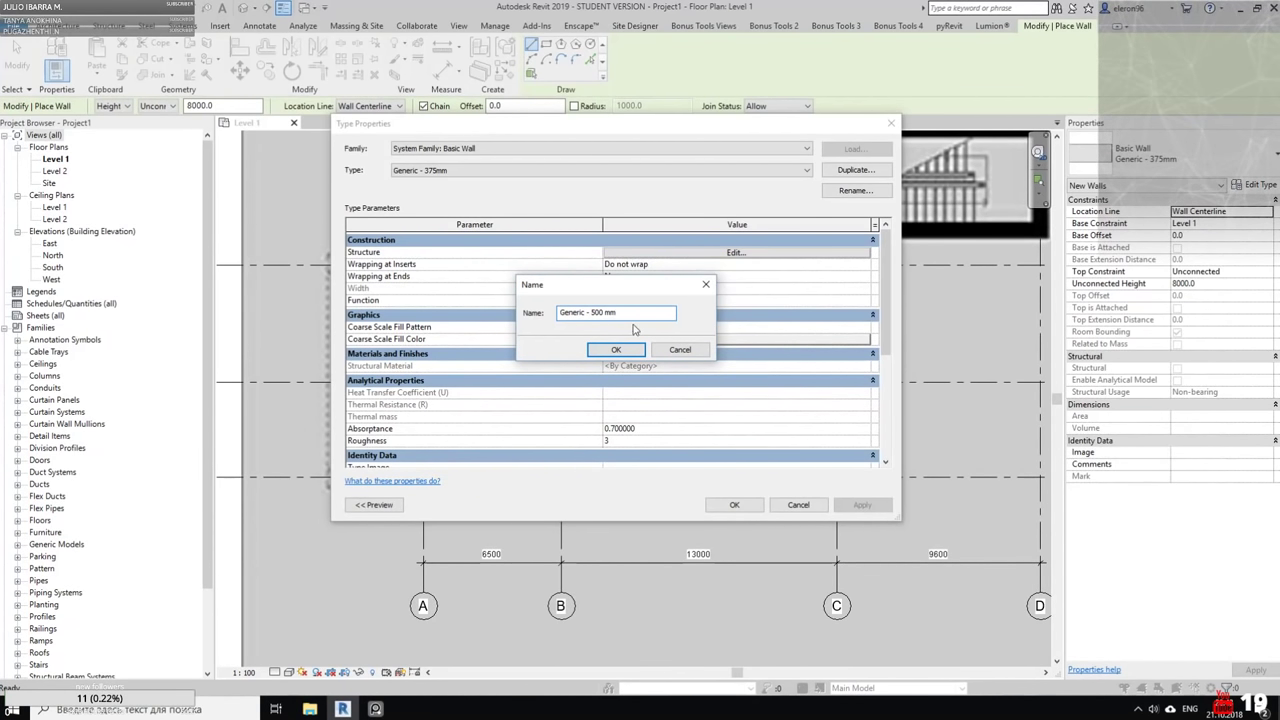
pyautogui.click(618, 350)
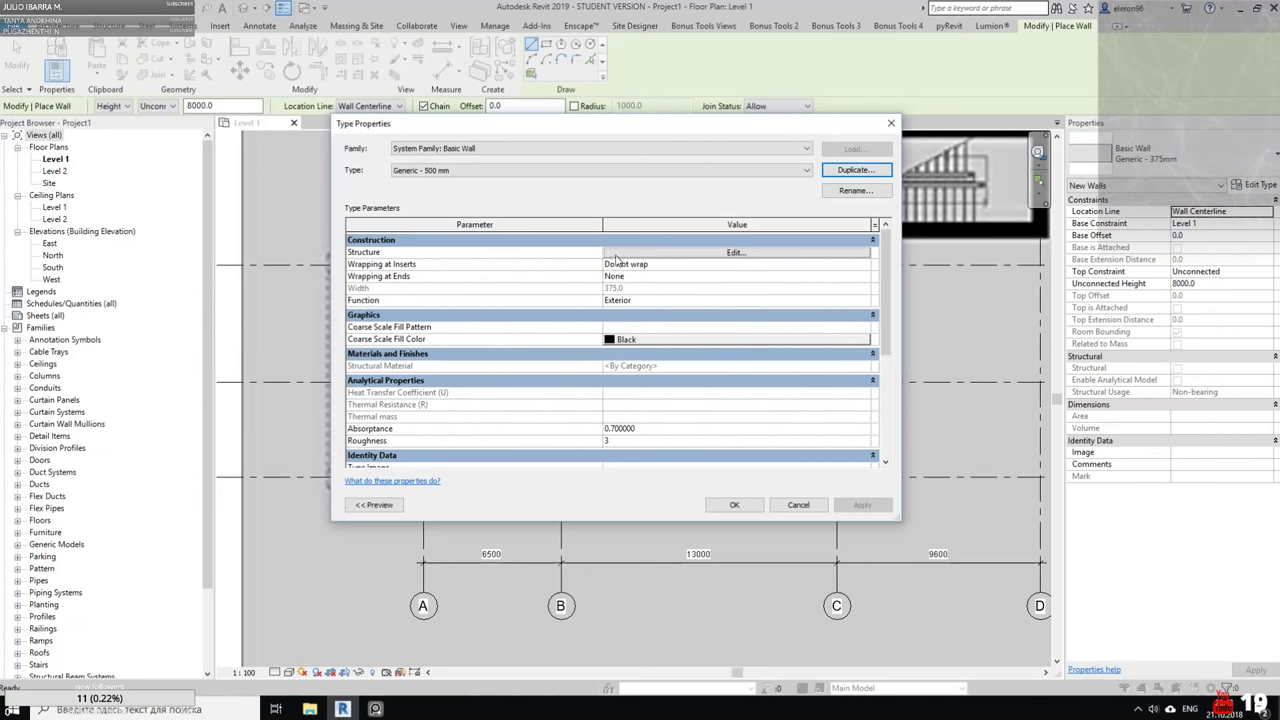
# Set the structure layer thickness of the Generic - 500 mm wall type to 500 mm
pyautogui.click(724, 256)
pyautogui.click(643, 251)
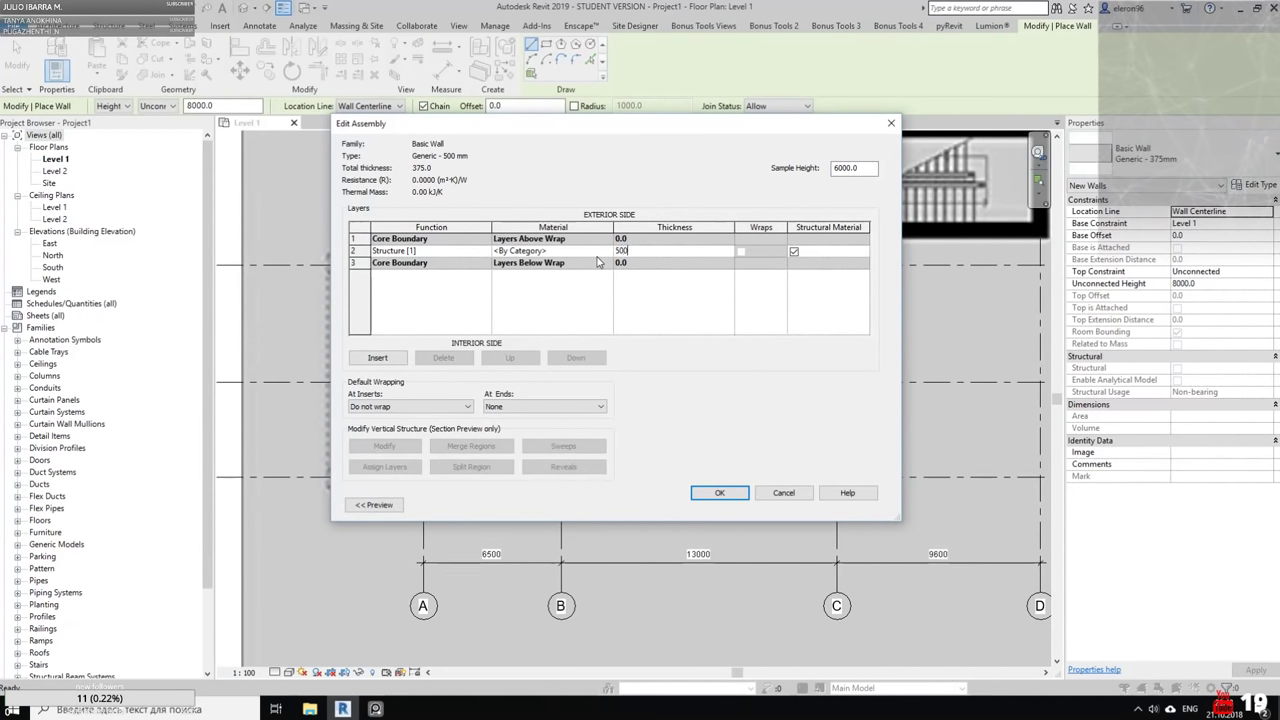
pyautogui.click(572, 311)
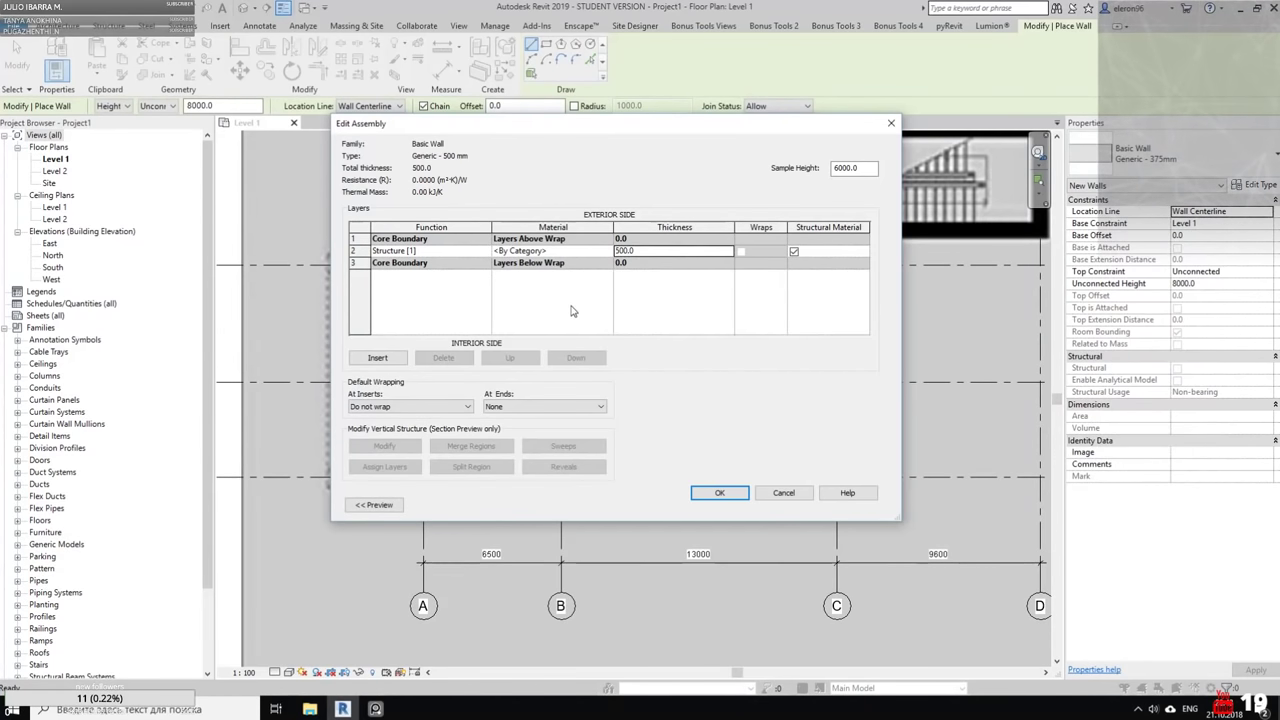
# Assign the material !Железобетон to the structure layer and accept the new wall type
pyautogui.click(600, 251)
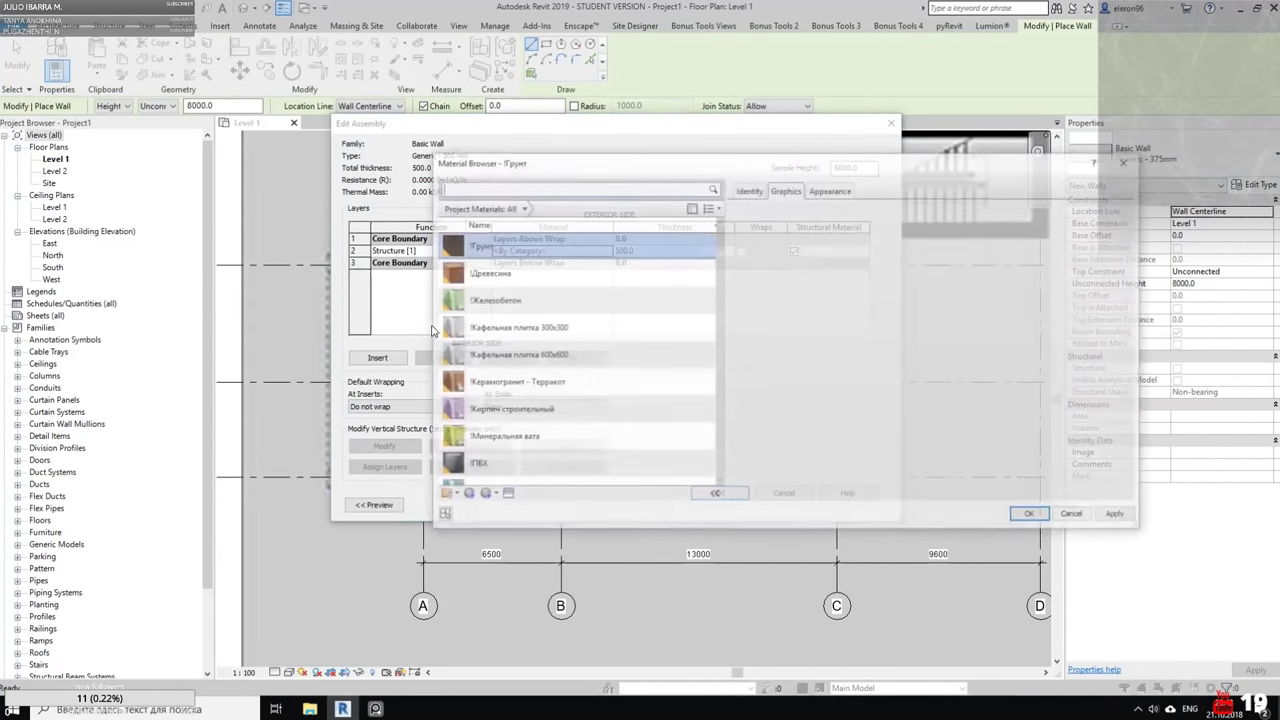
pyautogui.scroll(-5, 571, 357)
pyautogui.scroll(5, 571, 357)
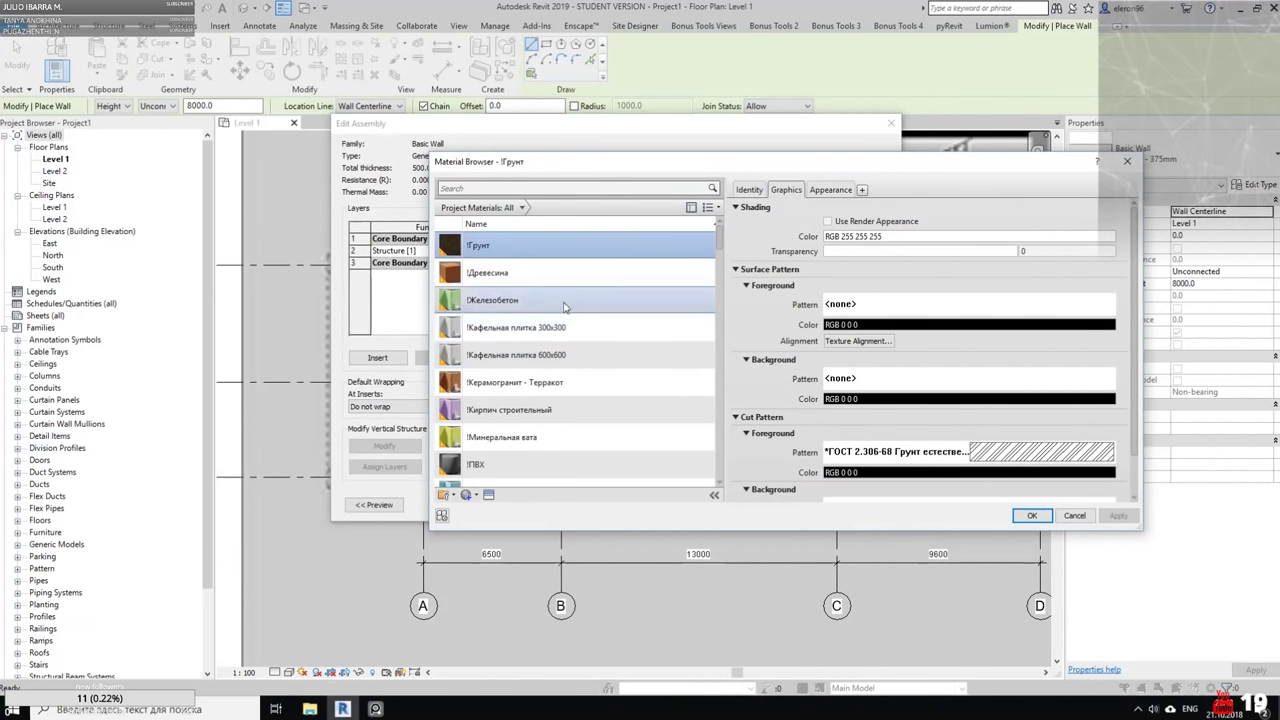
pyautogui.click(571, 300)
pyautogui.scroll(-5, 608, 362)
pyautogui.click(1032, 515)
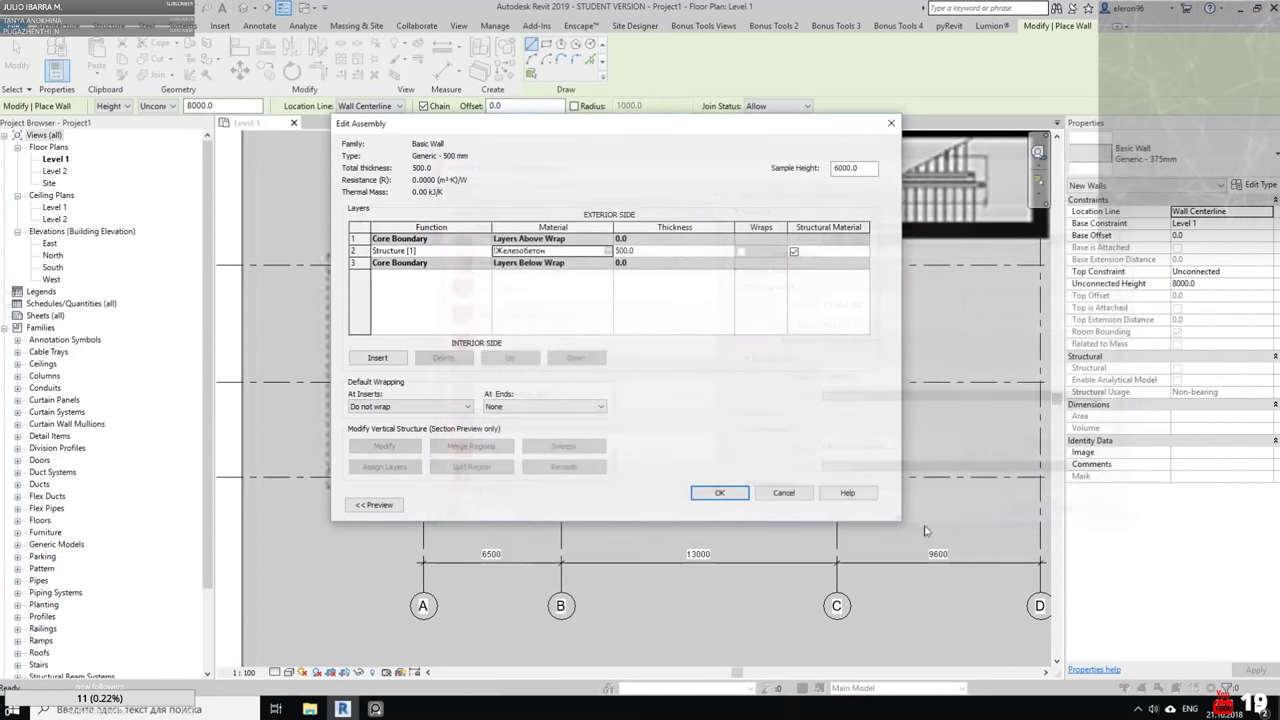
pyautogui.click(719, 491)
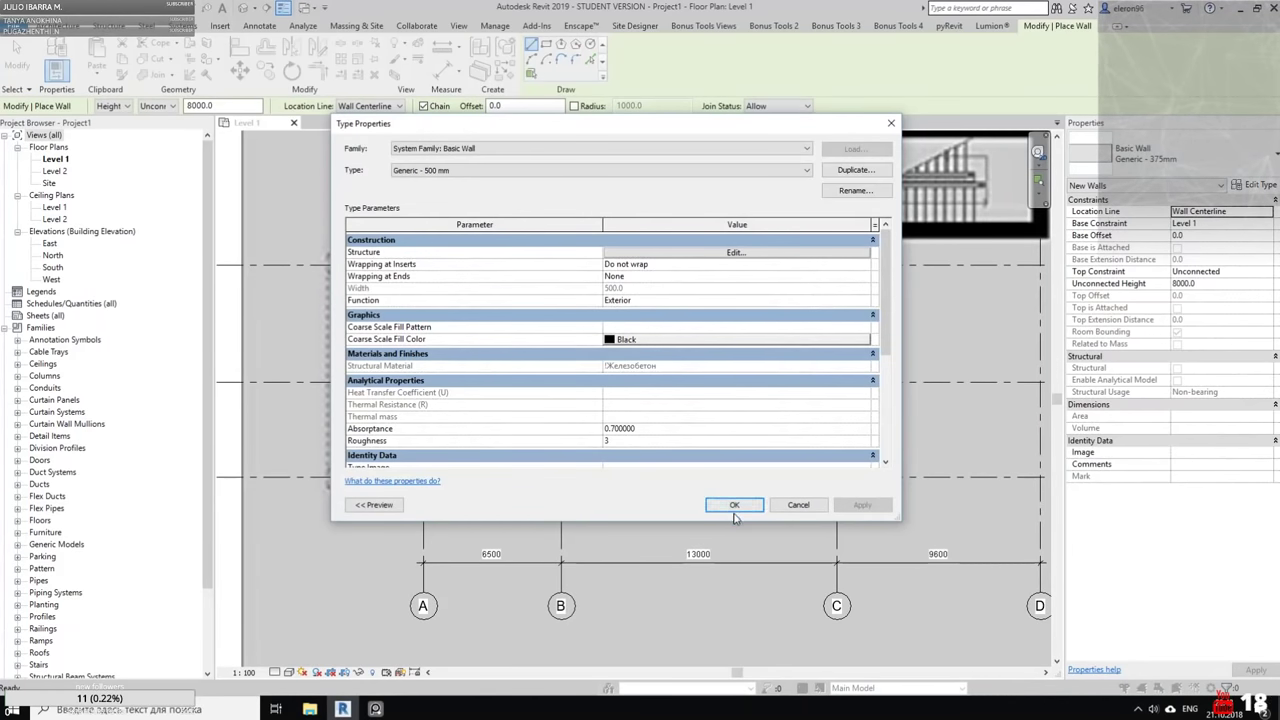
pyautogui.click(741, 504)
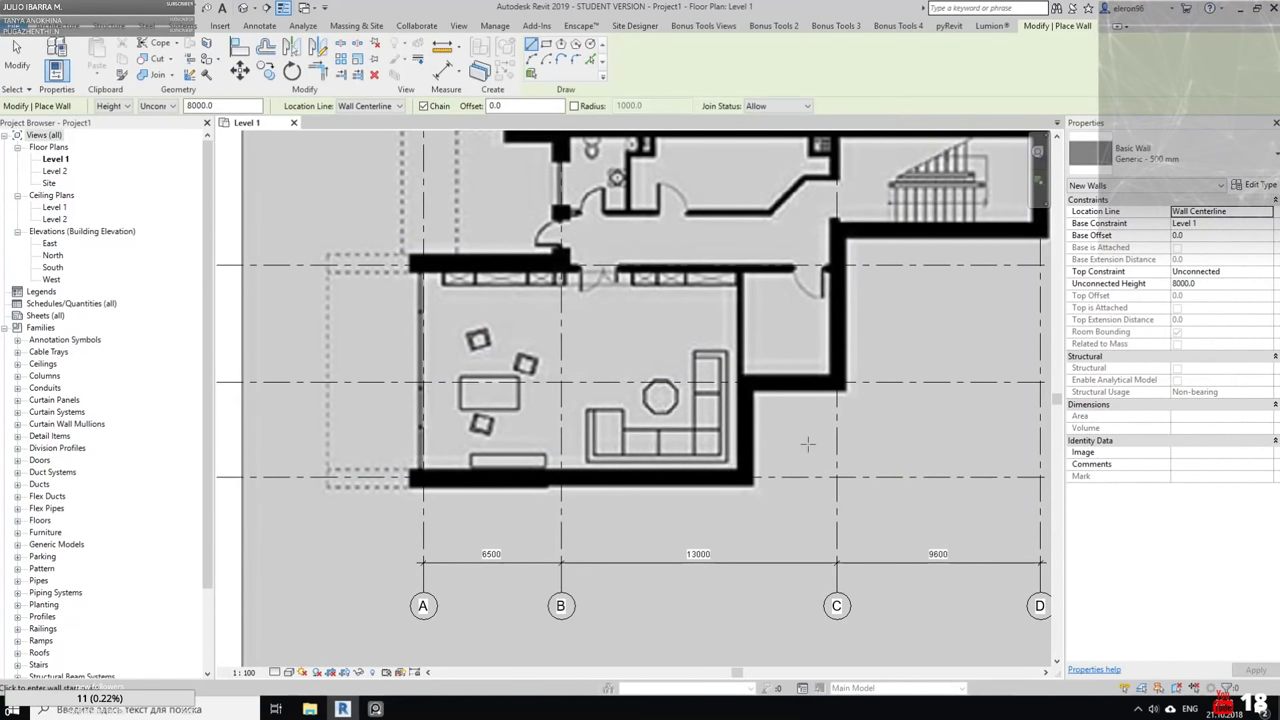
# Draw chained walls from grid A about 15100 mm along the lowest horizontal grid, up to the next horizontal grid, and 4400 mm across to grid C
pyautogui.scroll(4, 807, 443)
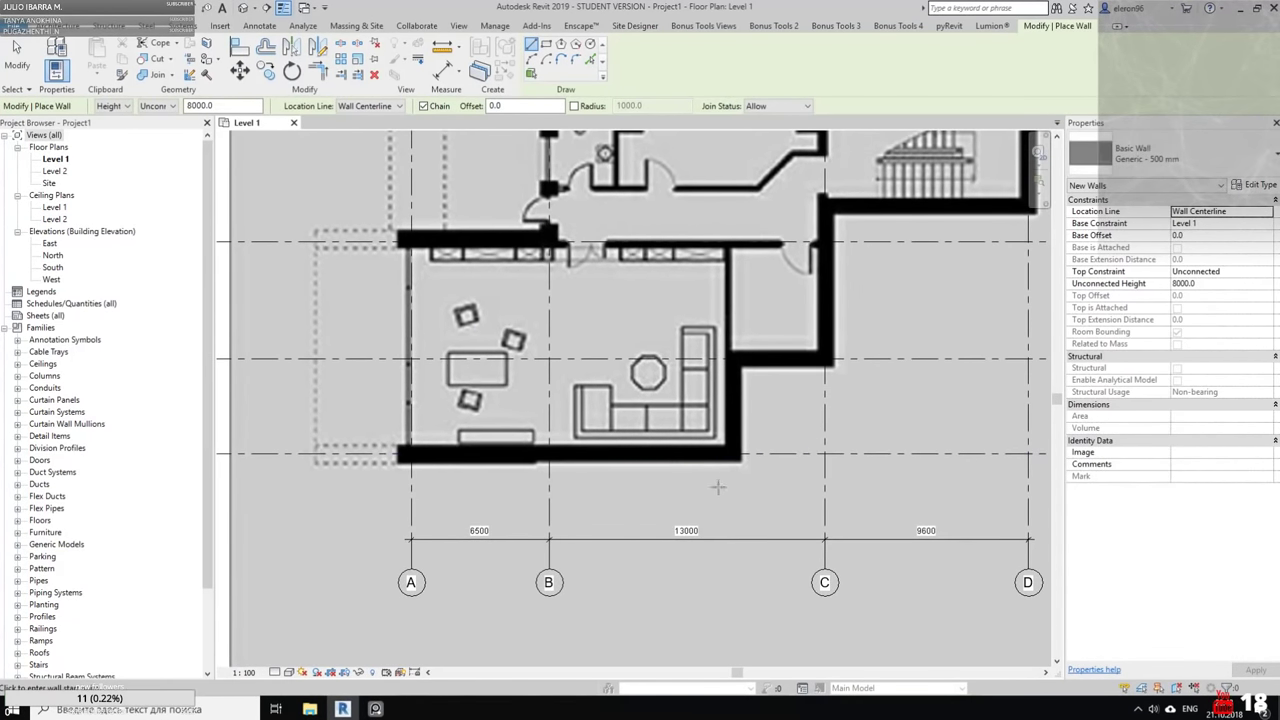
pyautogui.moveTo(410, 445); pyautogui.dragTo(541, 423, button='middle')
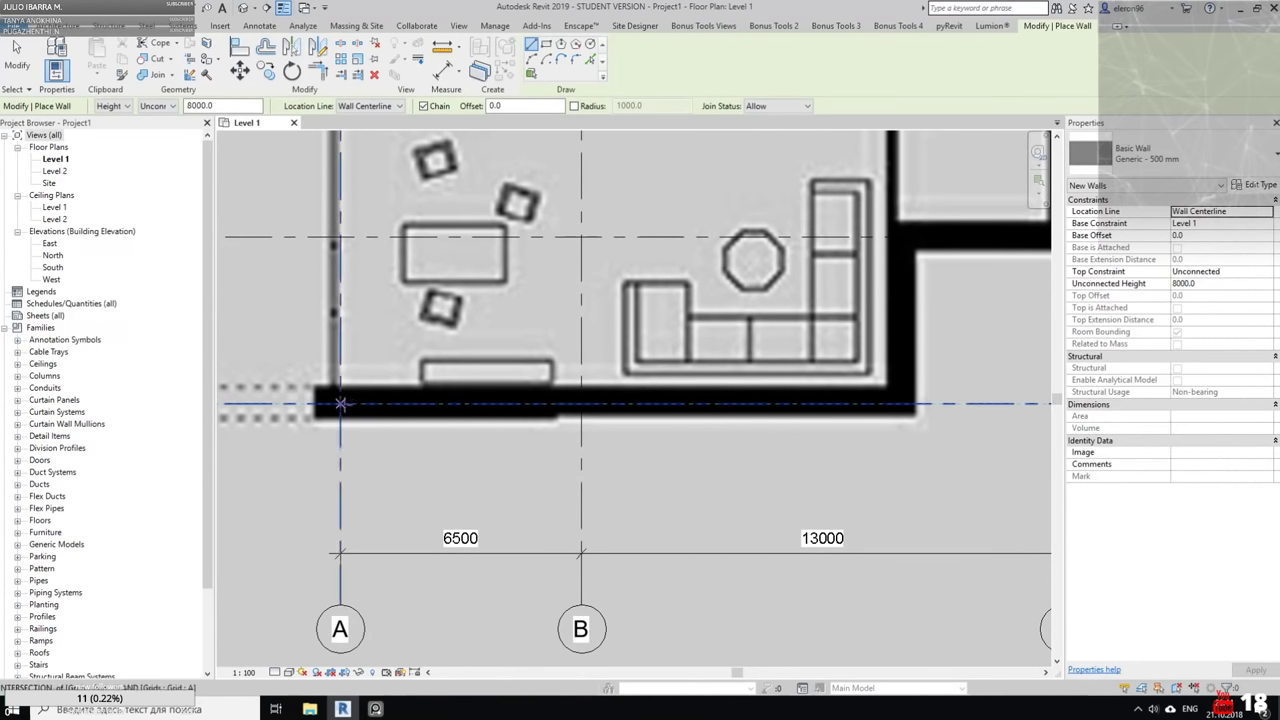
pyautogui.click(340, 404)
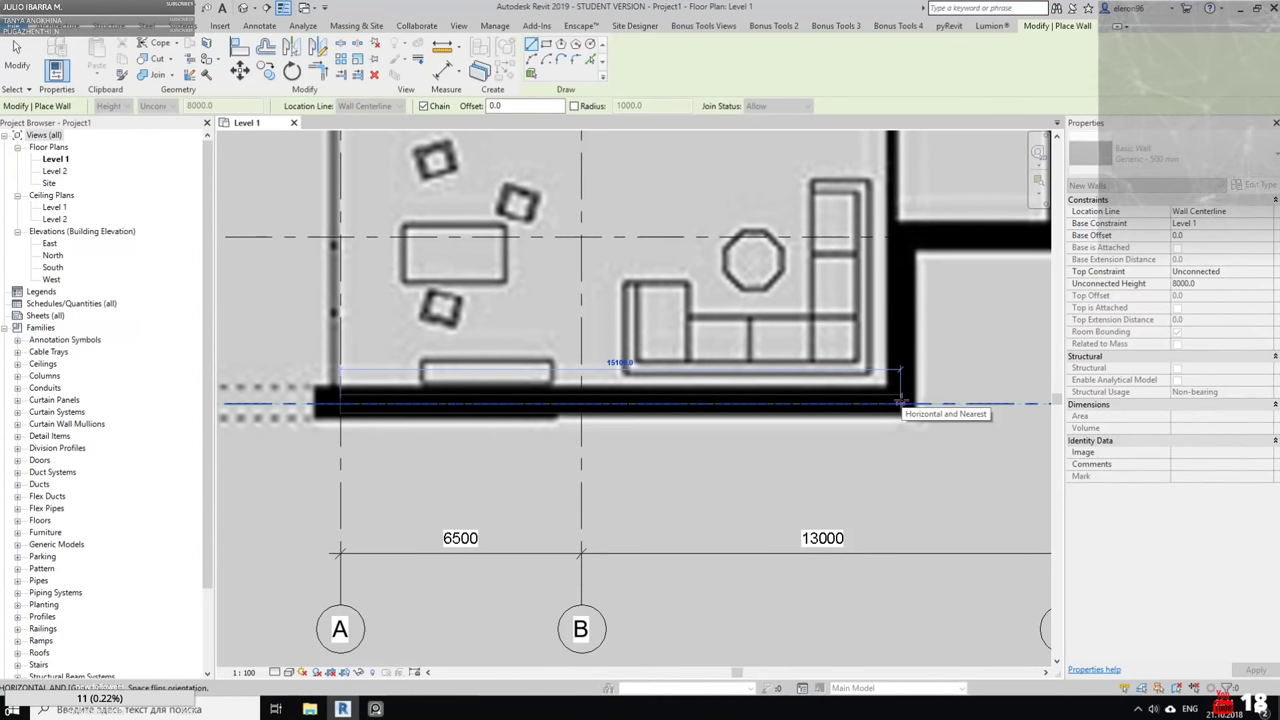
pyautogui.click(900, 404)
pyautogui.moveTo(905, 300); pyautogui.dragTo(764, 380, button='middle')
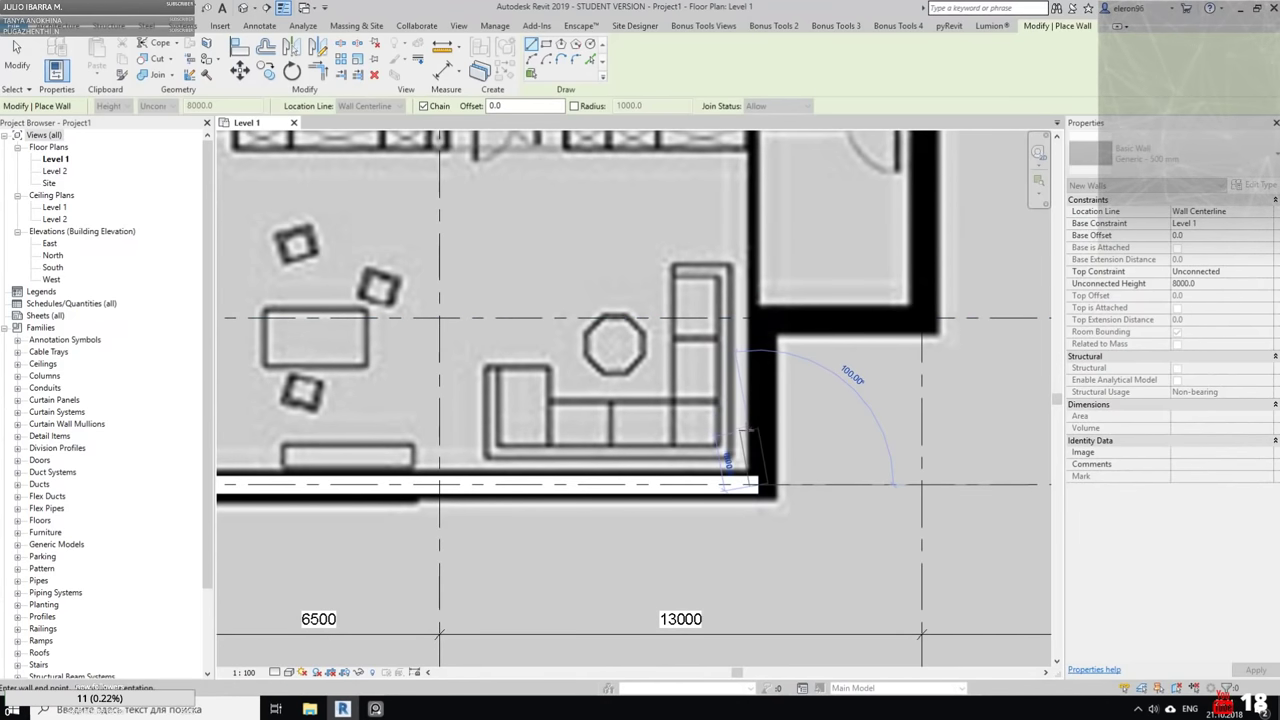
pyautogui.click(760, 318)
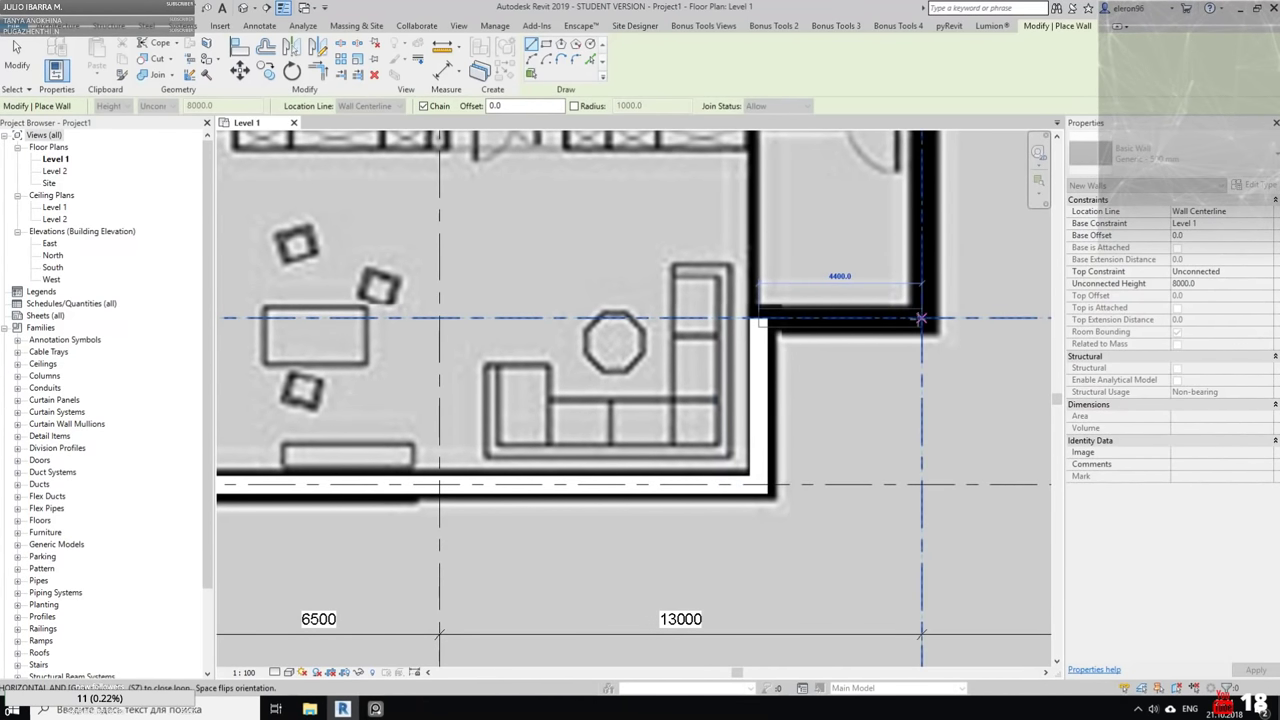
pyautogui.click(922, 318)
# Continue the chain 7200 mm up grid C, across to grid D, 4700 mm up to the uppermost grid, and about 25200 mm back along it
pyautogui.moveTo(927, 300); pyautogui.dragTo(877, 520, button='middle')
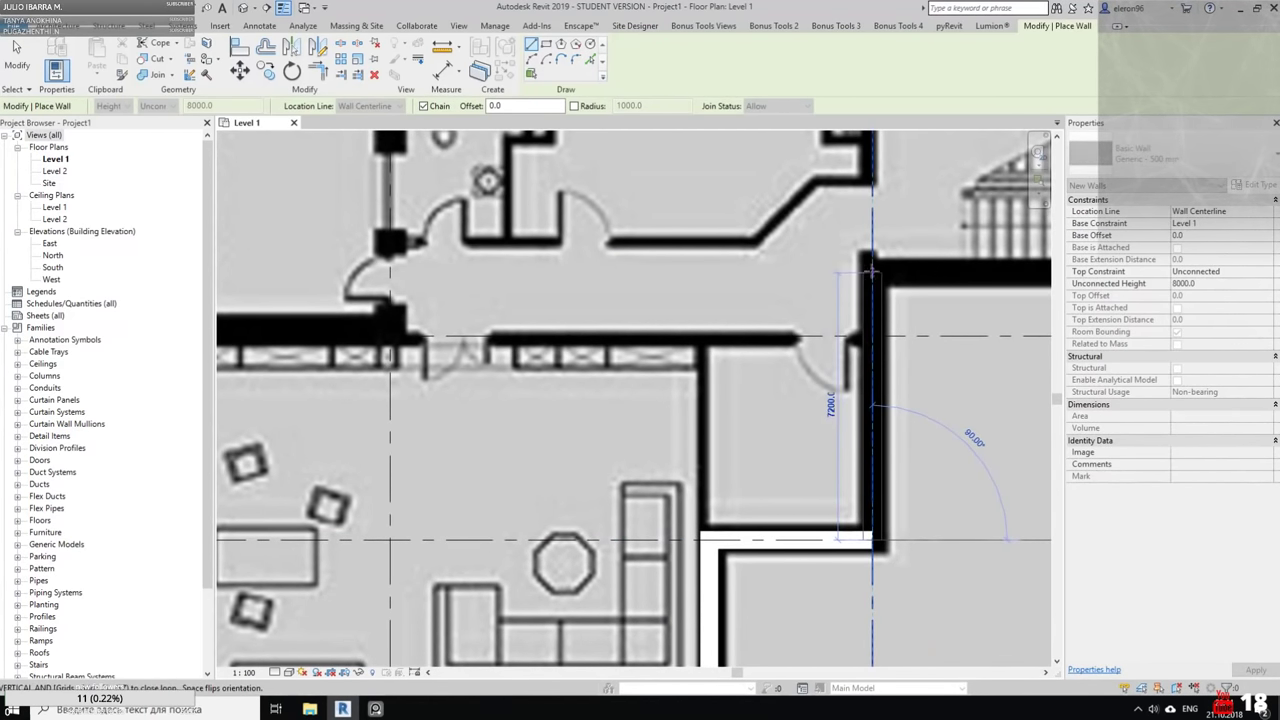
pyautogui.click(872, 268)
pyautogui.moveTo(872, 268); pyautogui.dragTo(540, 383, button='middle')
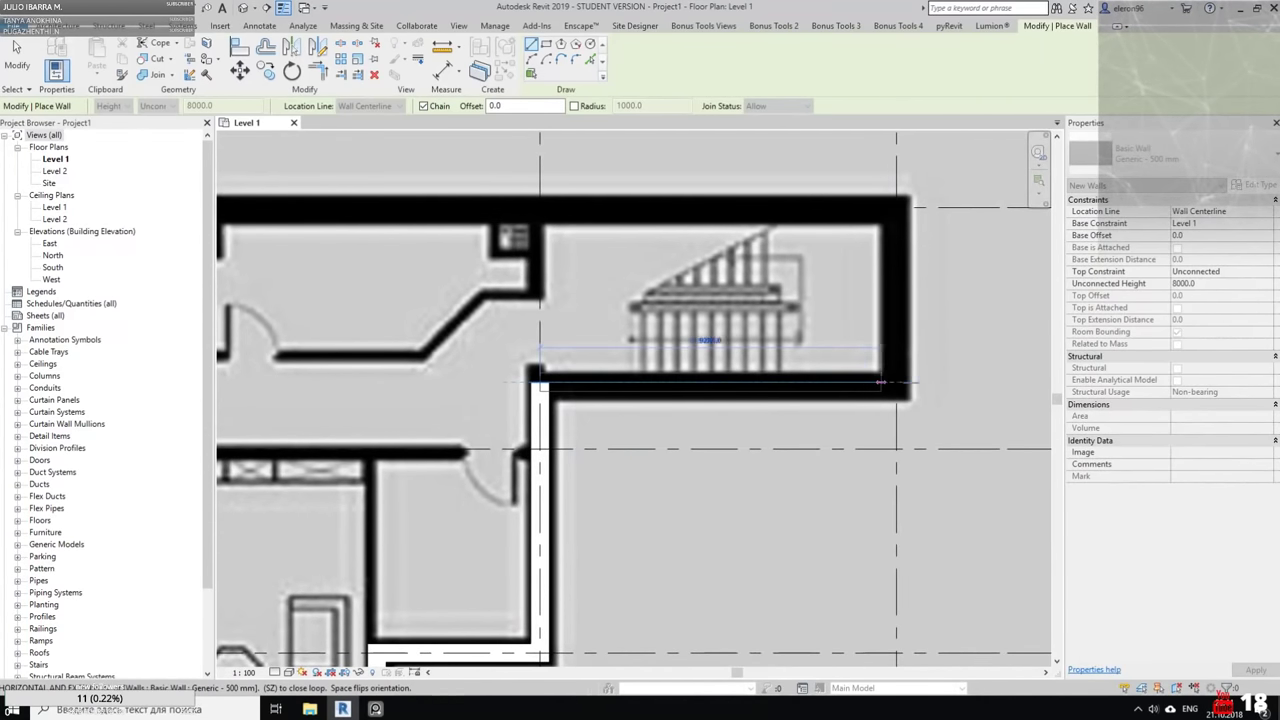
pyautogui.click(896, 383)
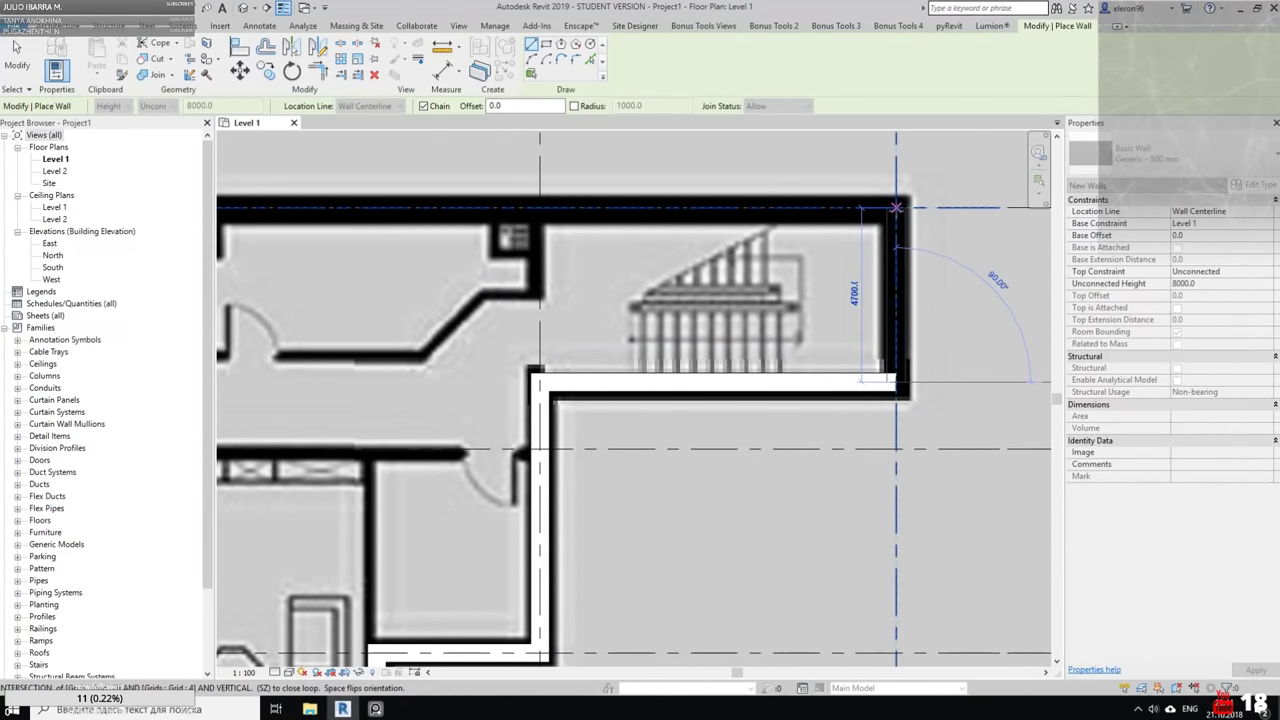
pyautogui.moveTo(494, 244); pyautogui.dragTo(940, 256, button='middle')
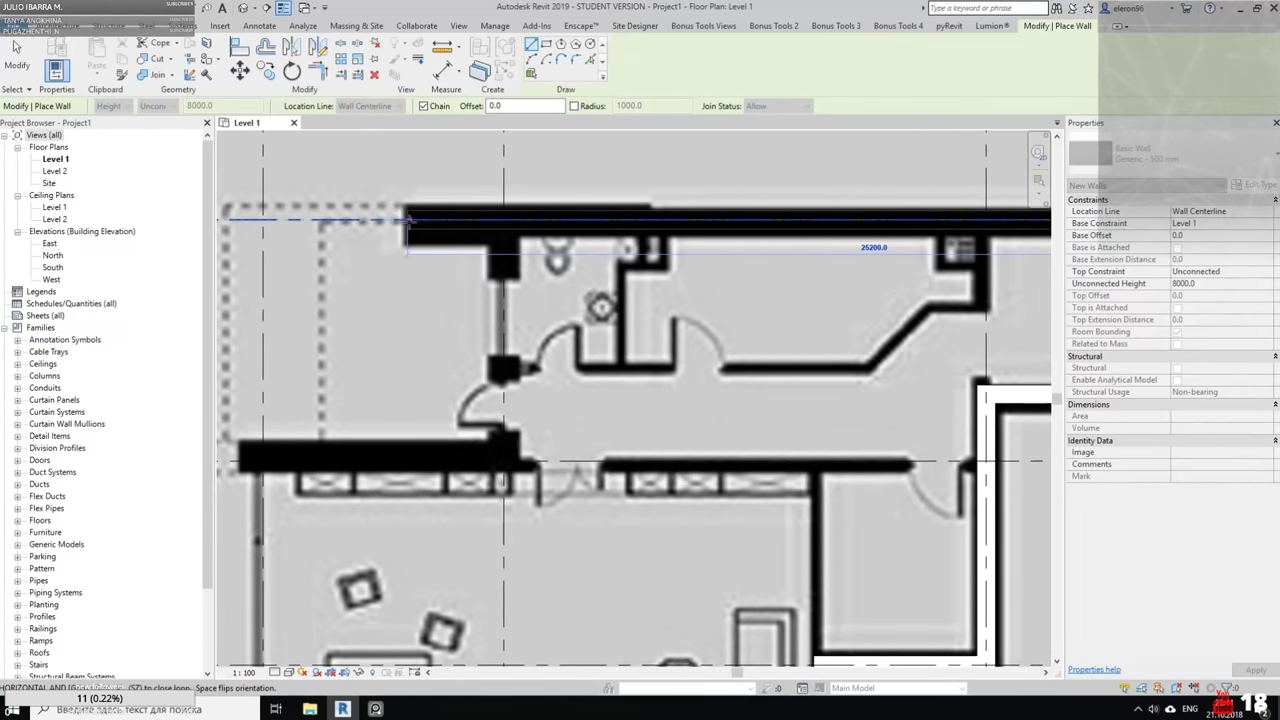
pyautogui.click(405, 218)
pyautogui.press('Escape')
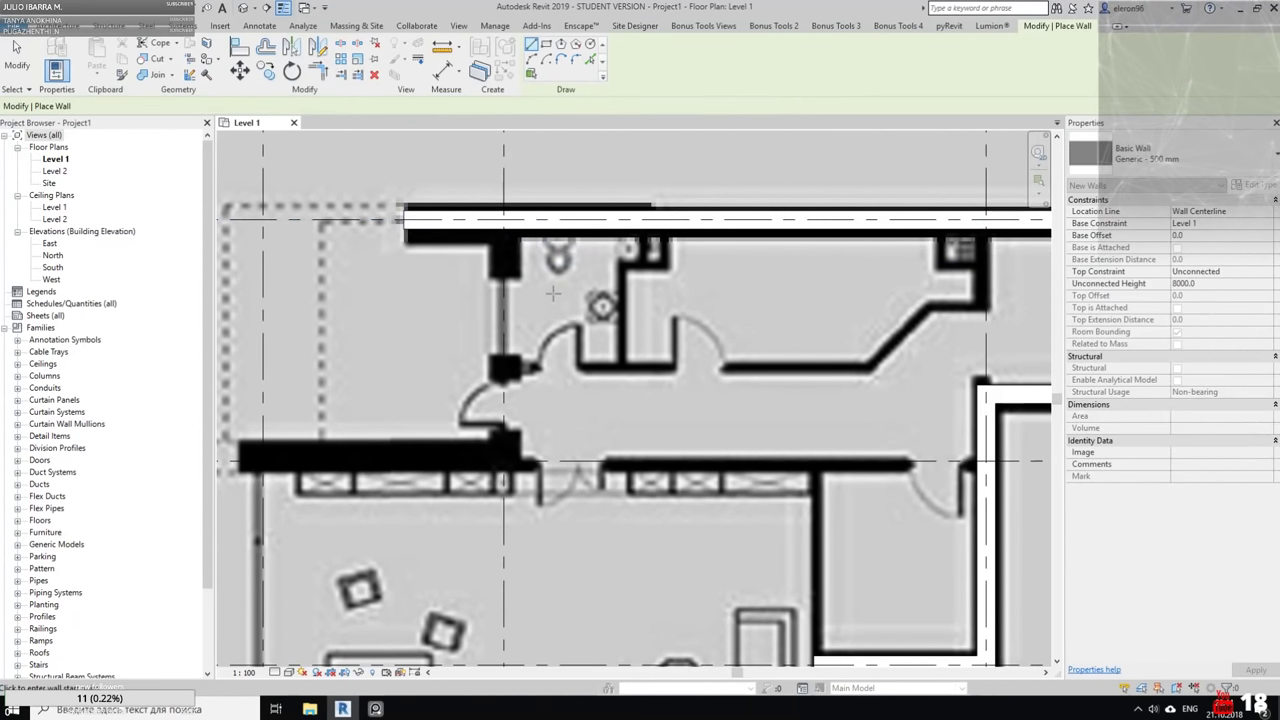
# Draw a separate wall above the living room, from the plan wall's outer end near grid A to grid B, and exit the Wall tool
pyautogui.scroll(-2, 503, 364)
pyautogui.moveTo(486, 410); pyautogui.dragTo(668, 323, button='middle')
pyautogui.scroll(1, 552, 350)
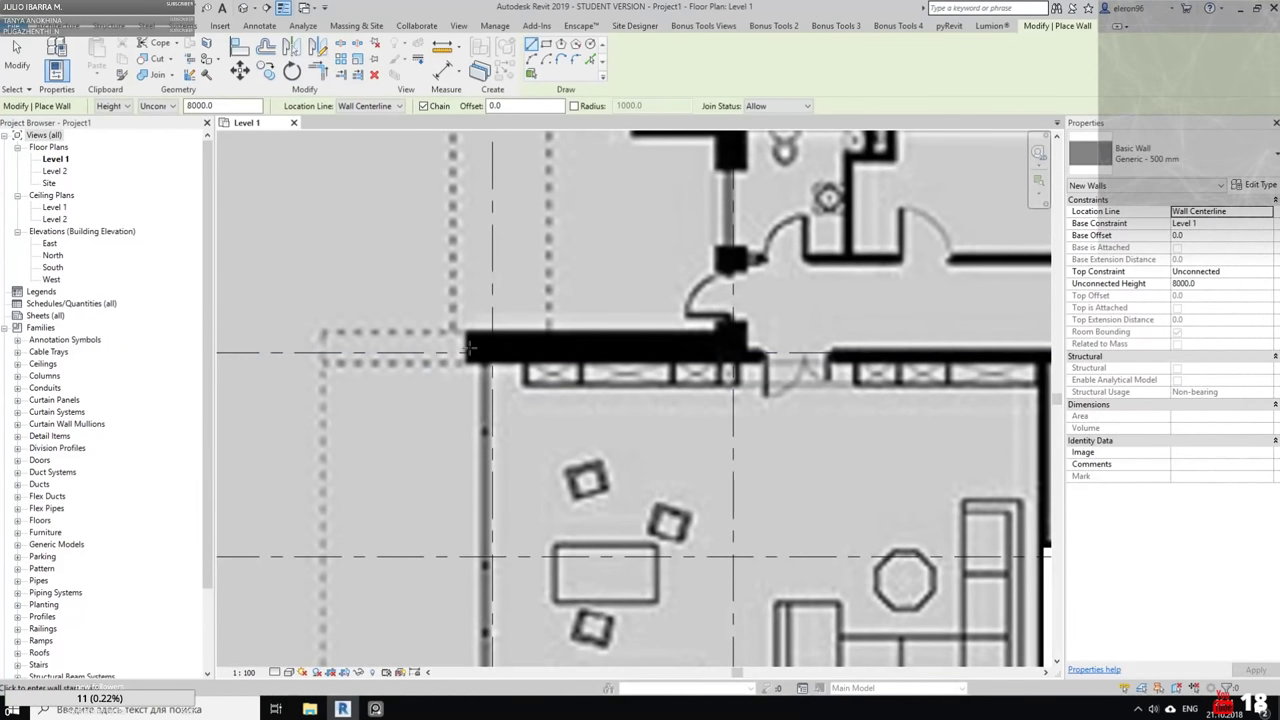
pyautogui.click(466, 352)
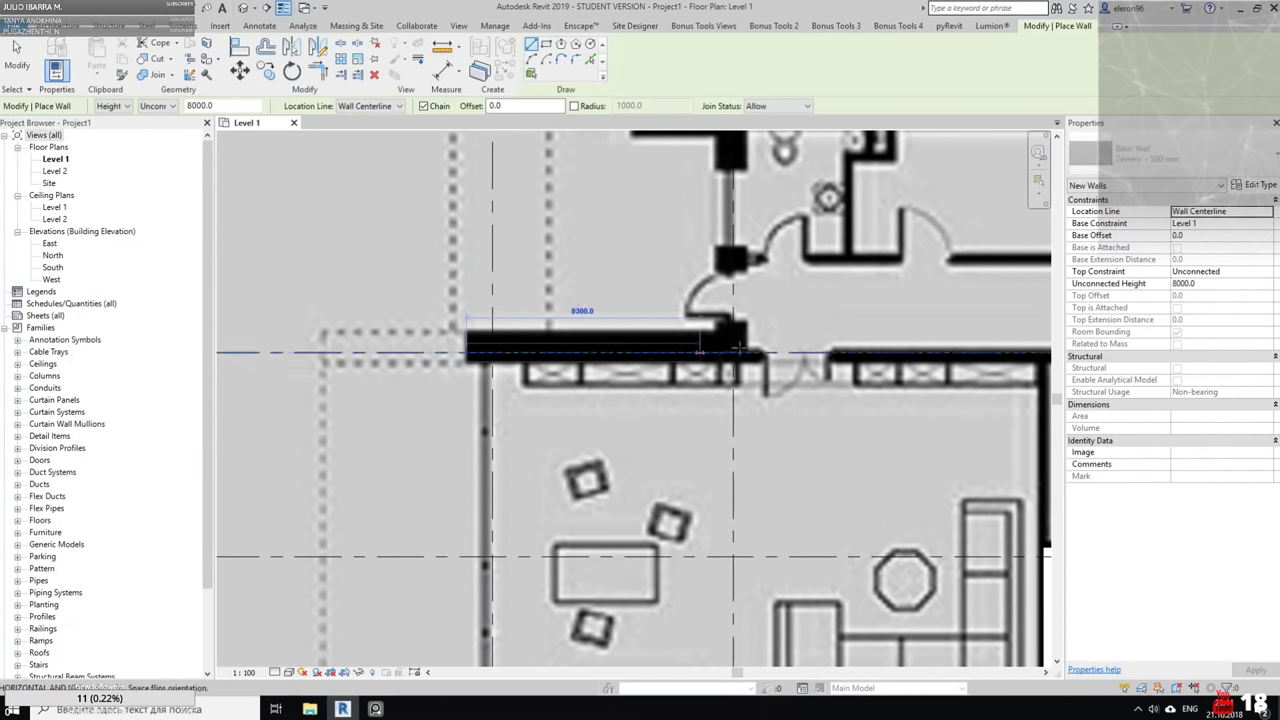
pyautogui.click(733, 352)
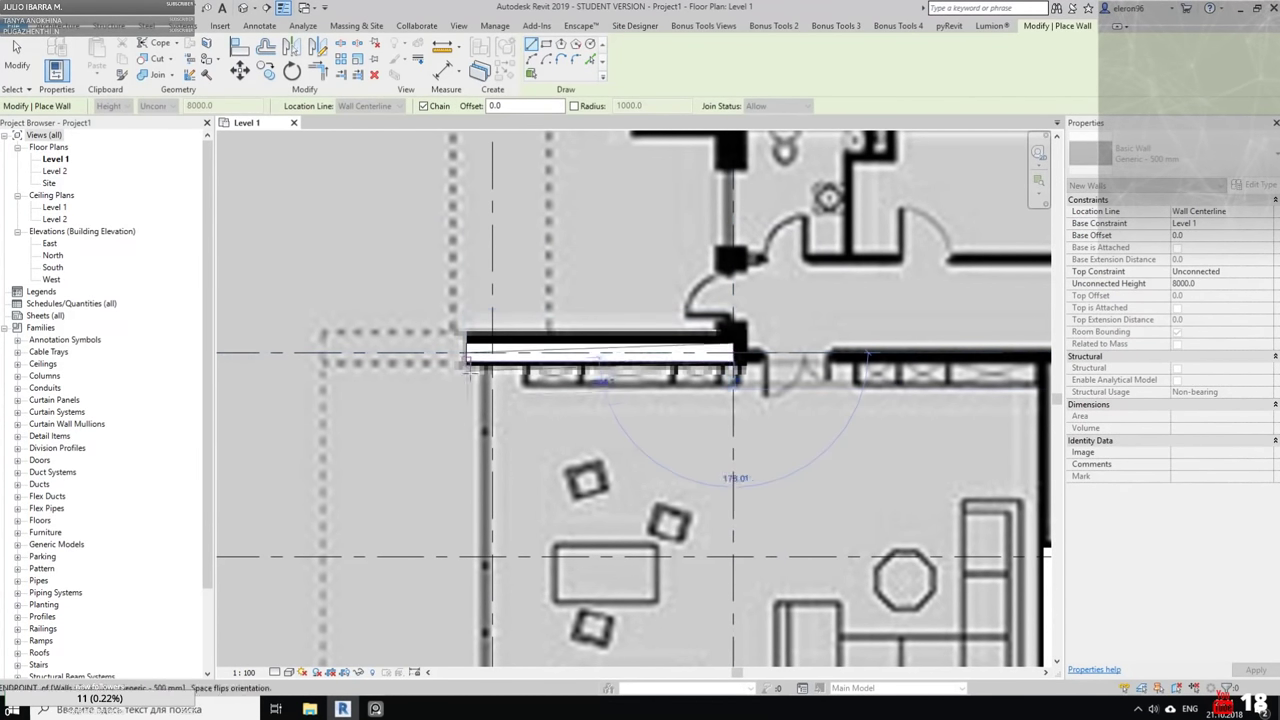
pyautogui.moveTo(604, 450); pyautogui.dragTo(582, 268, button='middle')
pyautogui.moveTo(568, 522); pyautogui.dragTo(605, 425, button='middle')
pyautogui.click(486, 452)
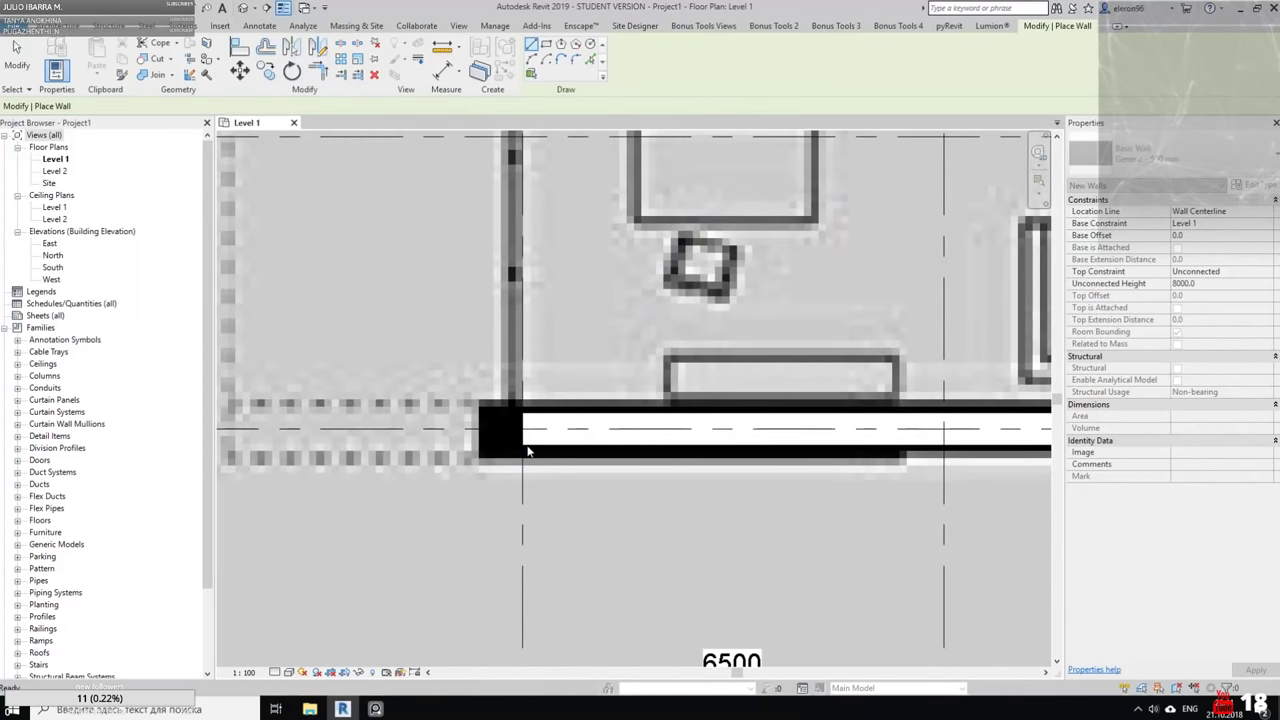
pyautogui.press('Escape')
pyautogui.press('Escape')
# Align the lower living room wall's end near grid A with the end face of the wall above the living room
pyautogui.scroll(-3, 500, 450)
pyautogui.scroll(3, 531, 453)
pyautogui.scroll(1, 531, 453)
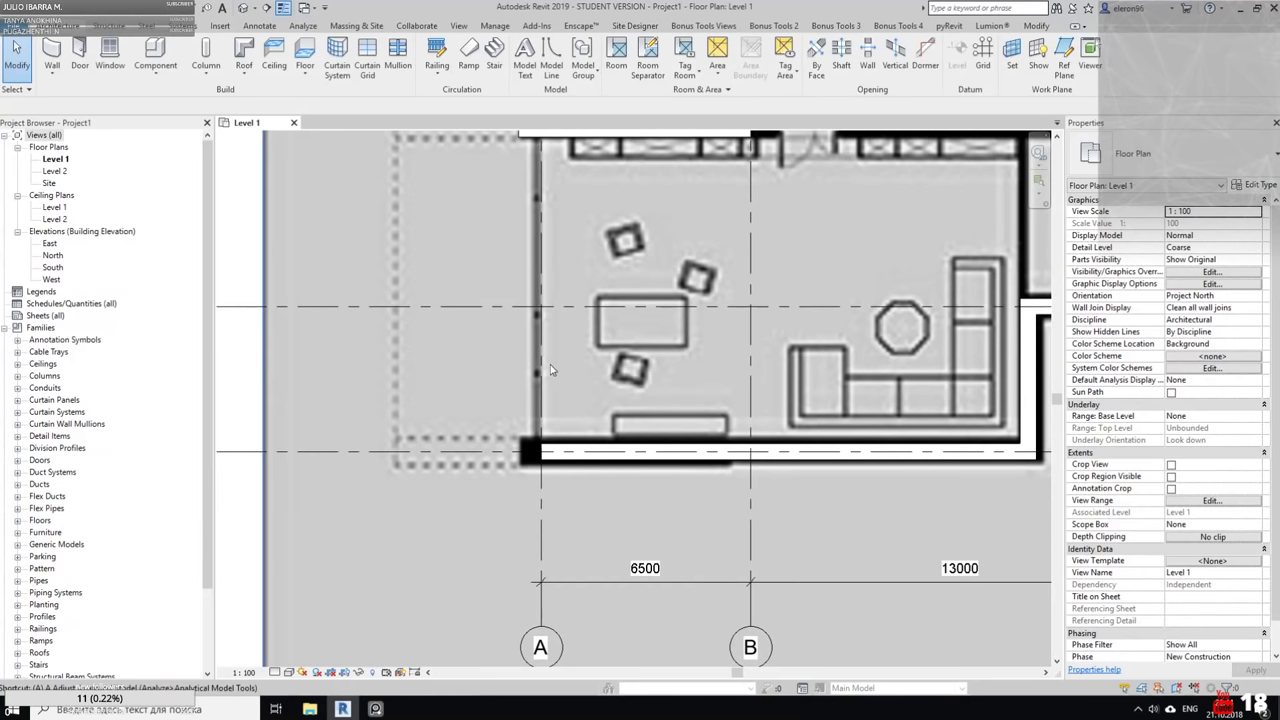
pyautogui.press('a')
pyautogui.press('l')
pyautogui.press('Escape')
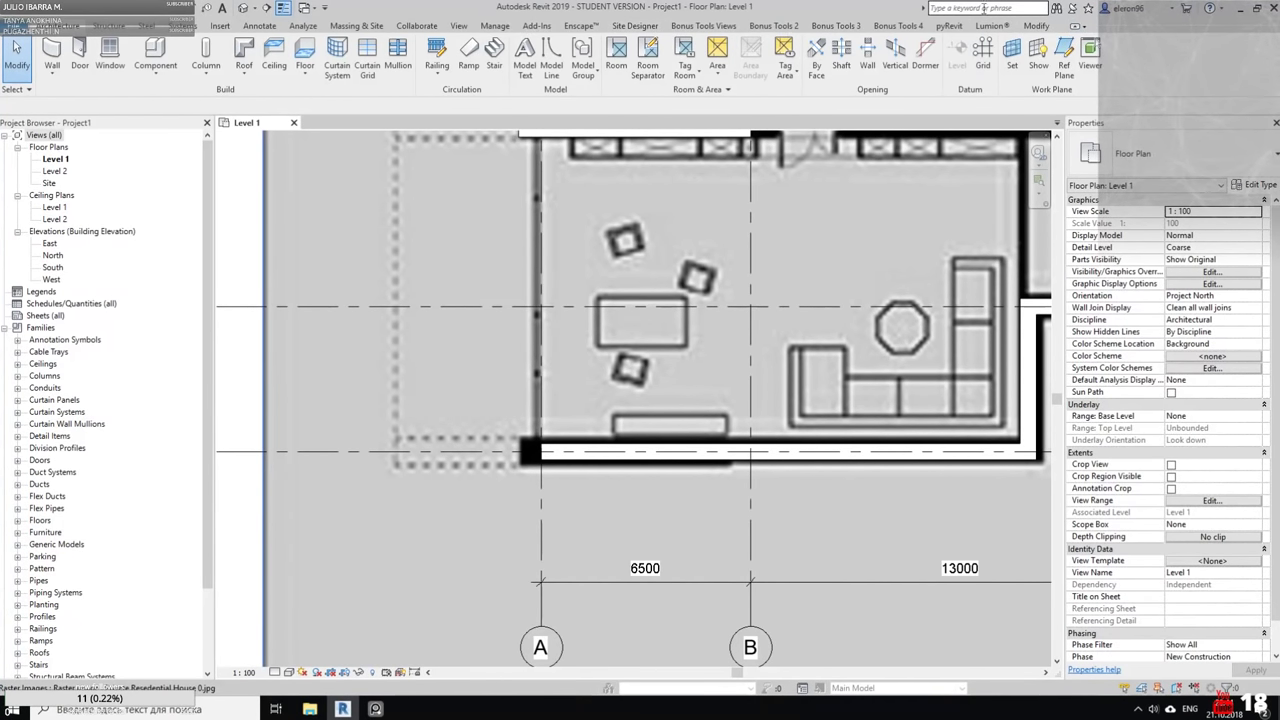
pyautogui.click(1030, 29)
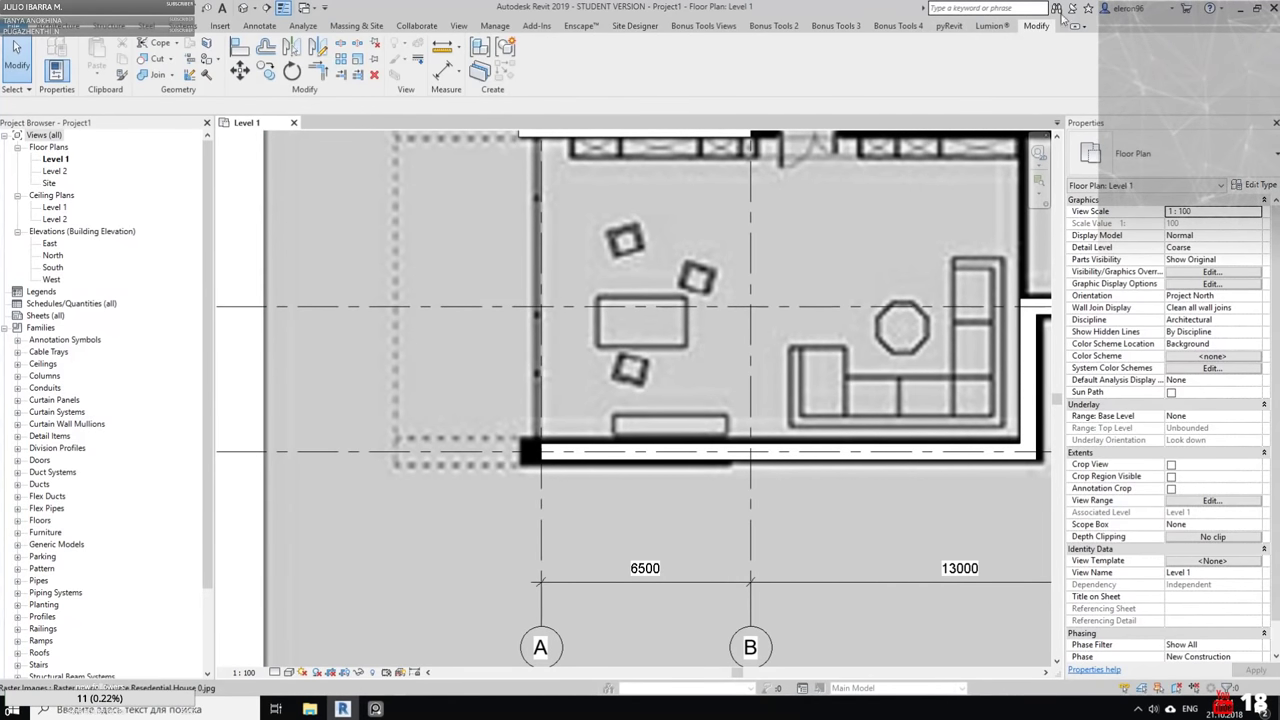
pyautogui.click(238, 48)
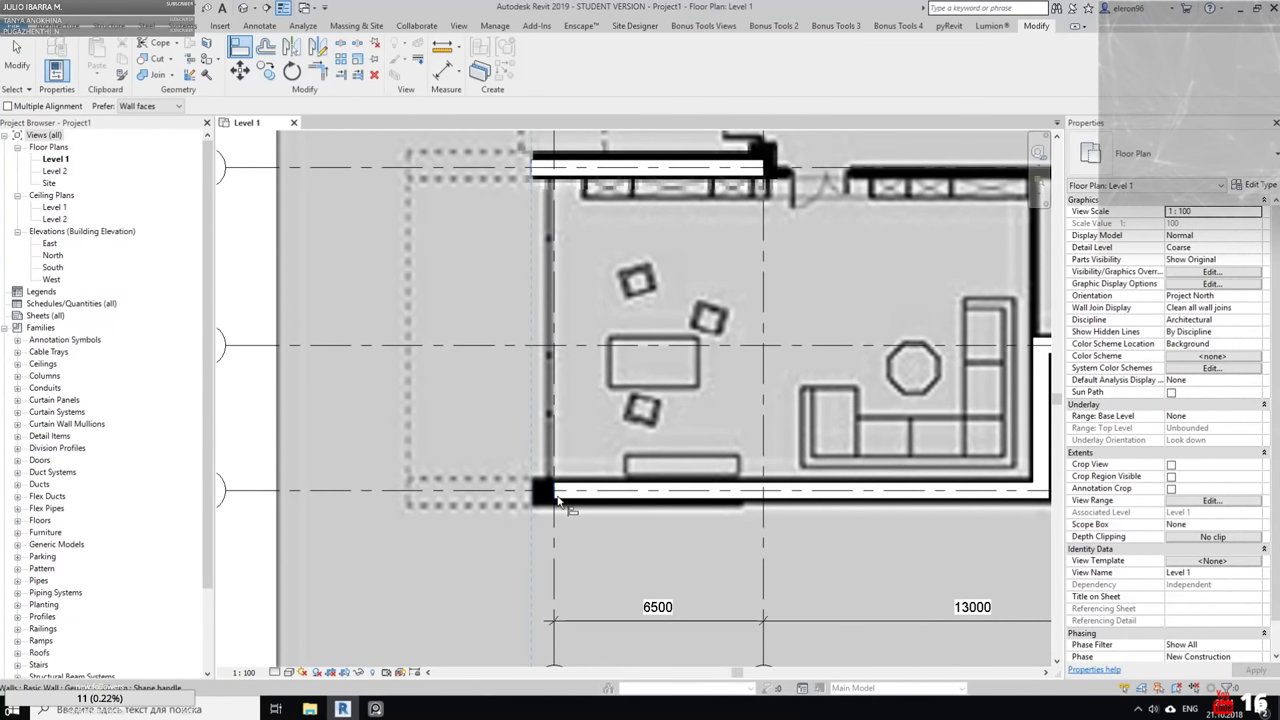
pyautogui.moveTo(696, 418); pyautogui.dragTo(615, 513, button='middle')
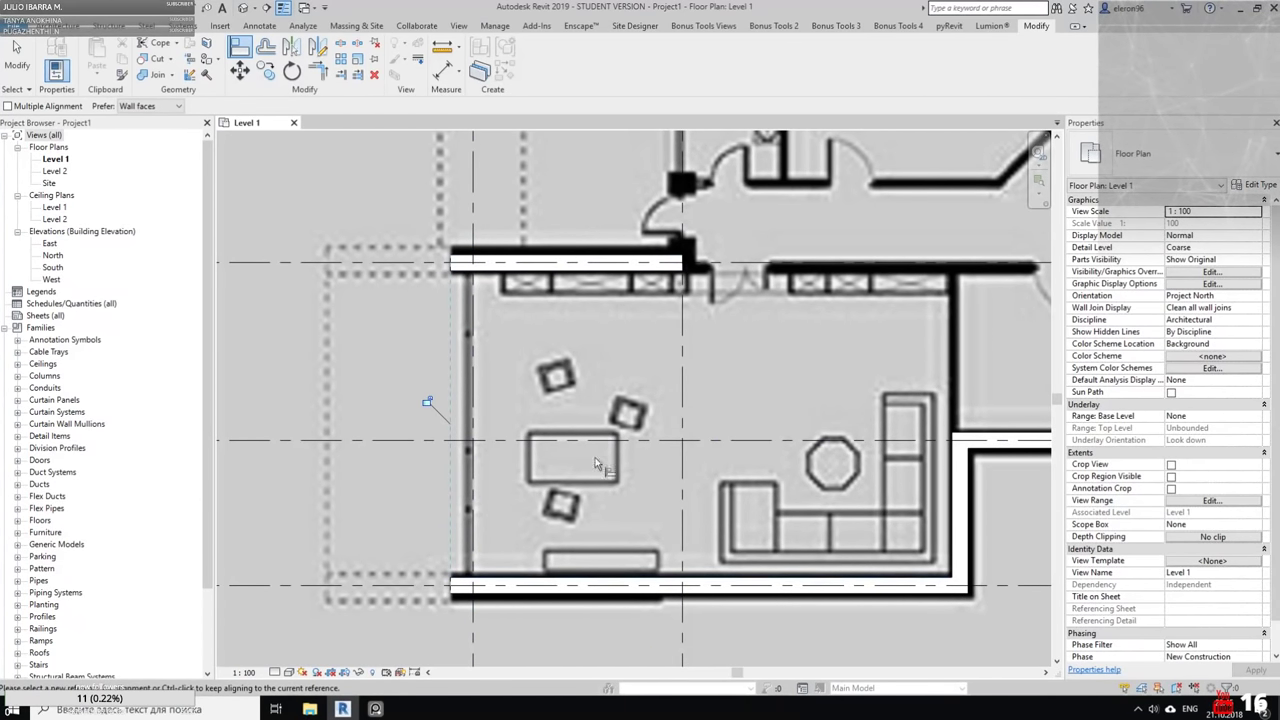
# Shorten the wall above the living room so its inner end stops short of grid B
pyautogui.press('Escape')
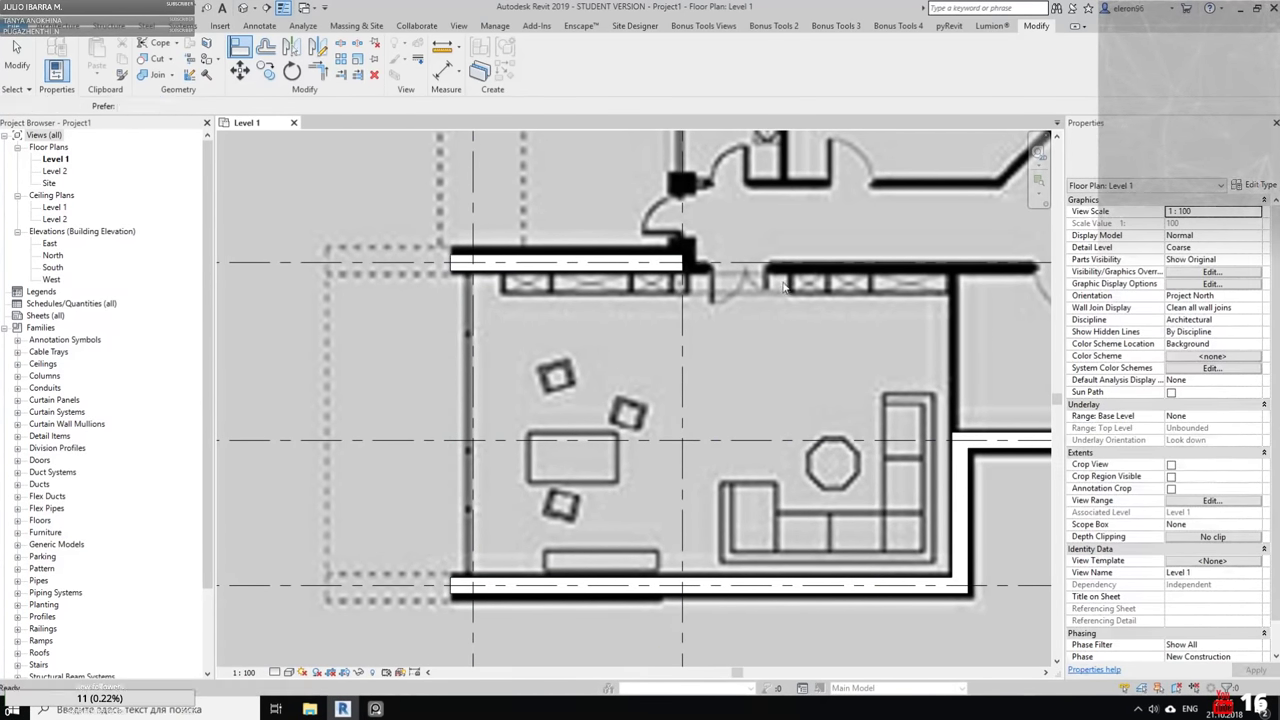
pyautogui.moveTo(620, 357); pyautogui.dragTo(669, 316, button='middle')
pyautogui.scroll(5, 669, 316)
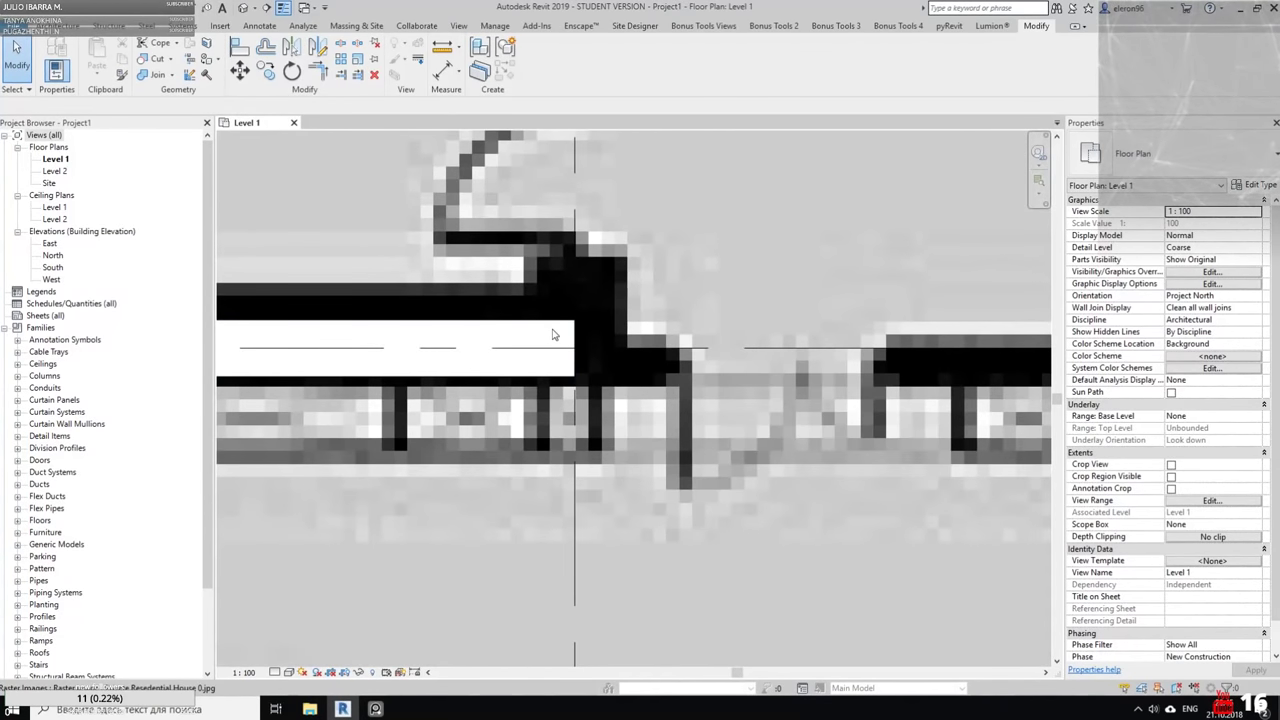
pyautogui.click(577, 334)
pyautogui.press('Escape')
pyautogui.click(566, 337)
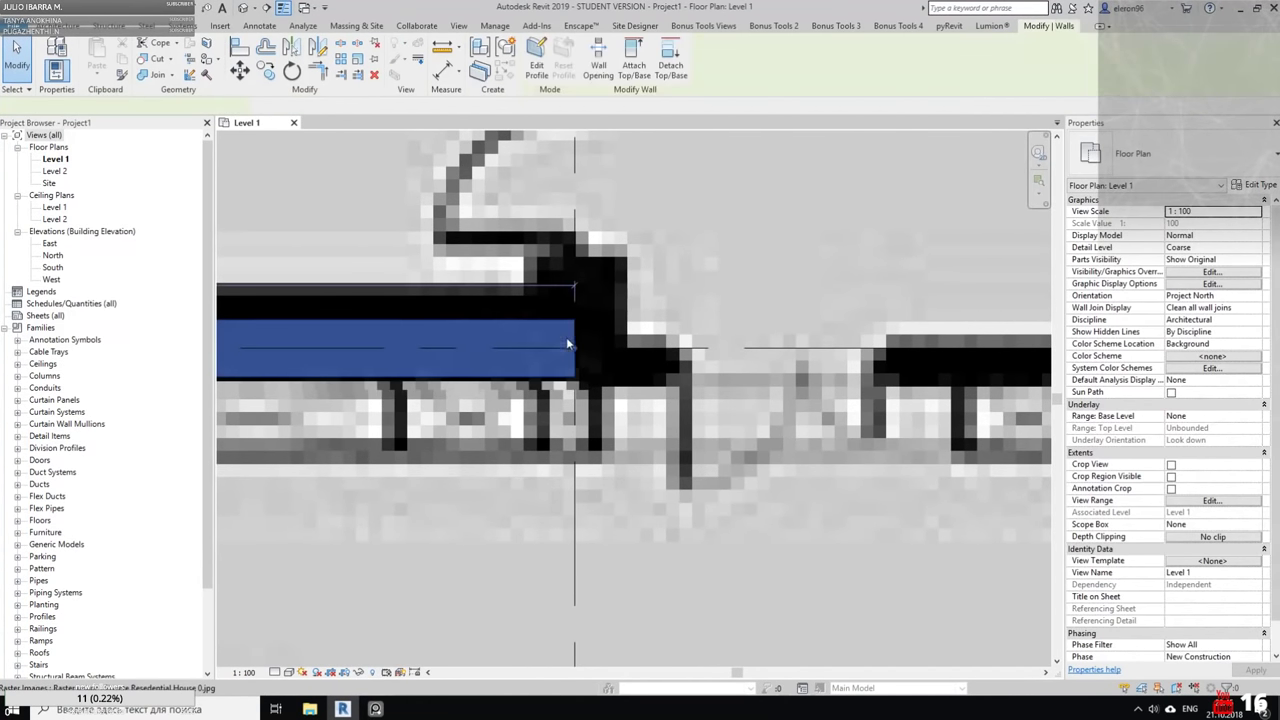
pyautogui.moveTo(574, 348); pyautogui.dragTo(493, 349)
pyautogui.press('Escape')
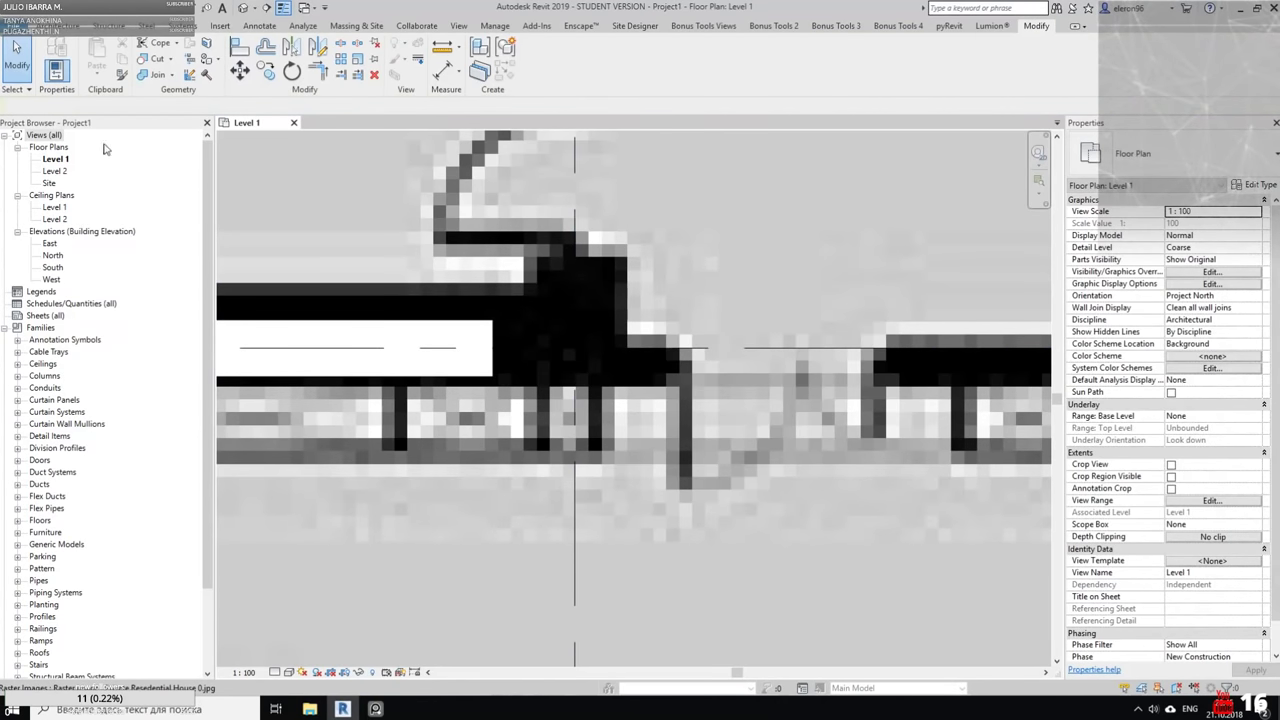
# Draw a short separate 500 mm wall along grid B at the inner end of the wall above the living room
pyautogui.click(52, 55)
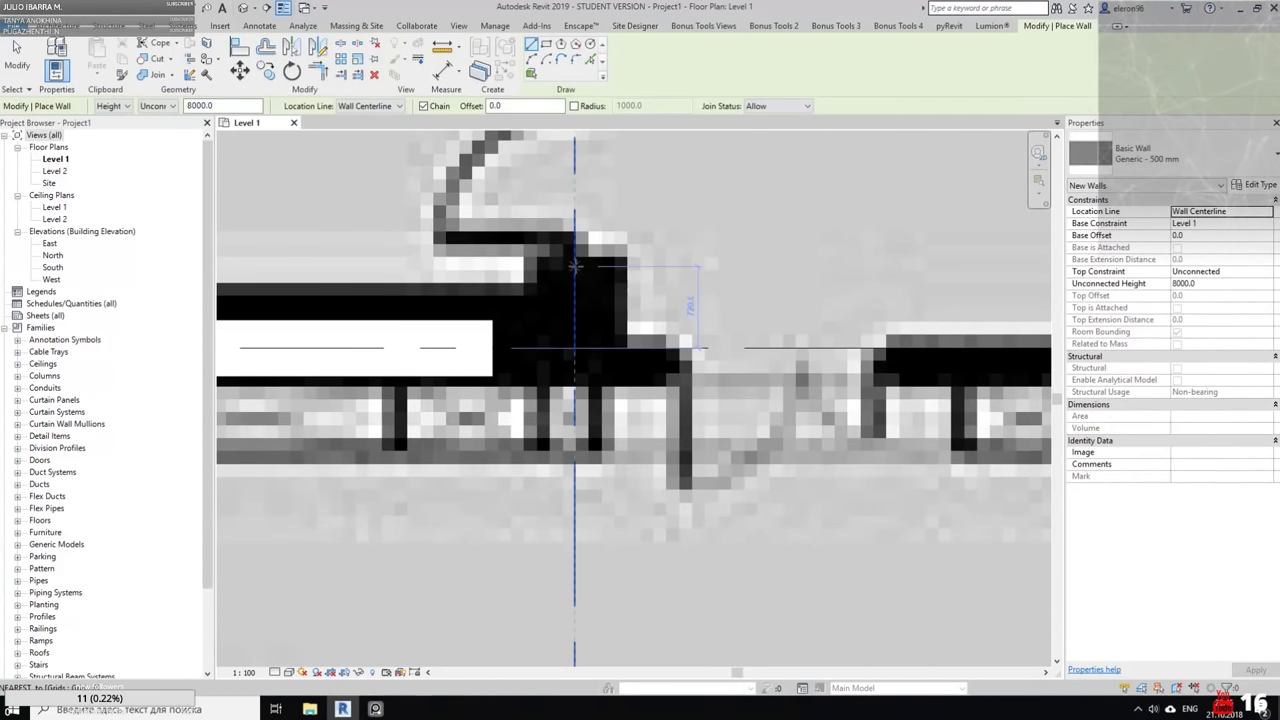
pyautogui.click(575, 265)
pyautogui.click(575, 378)
pyautogui.press('Escape')
pyautogui.scroll(-5, 611, 540)
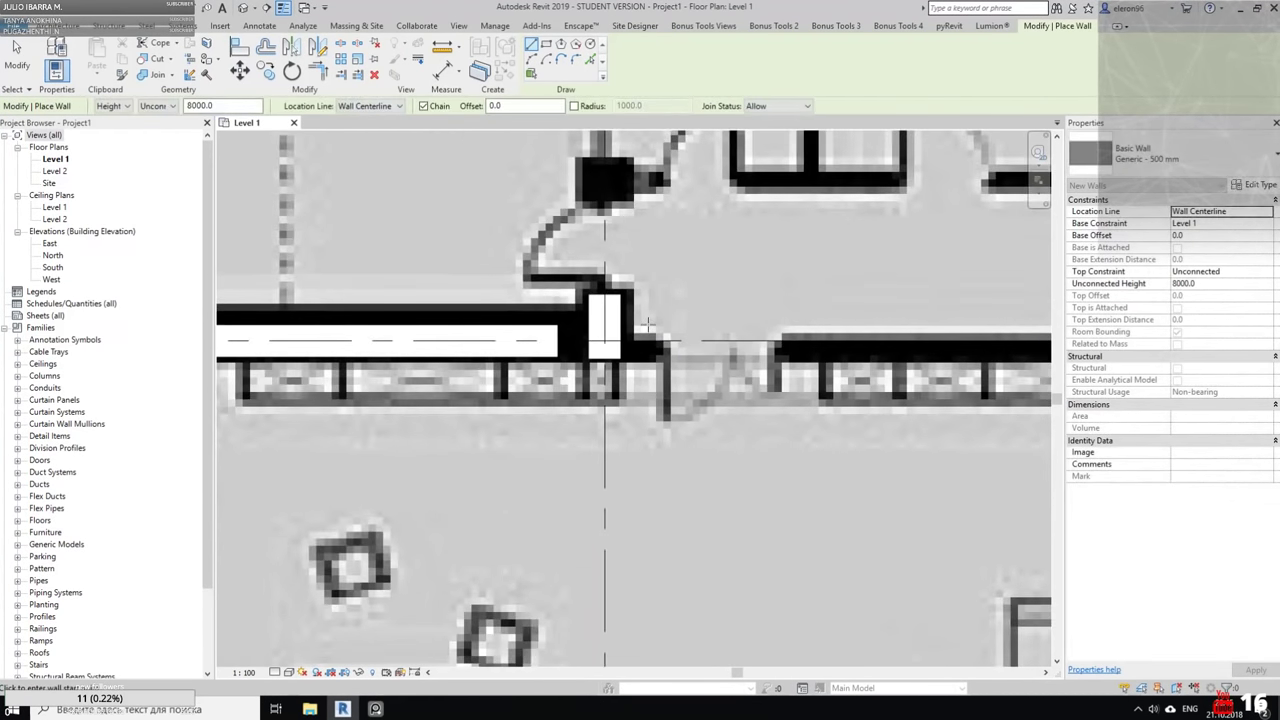
pyautogui.press('Escape')
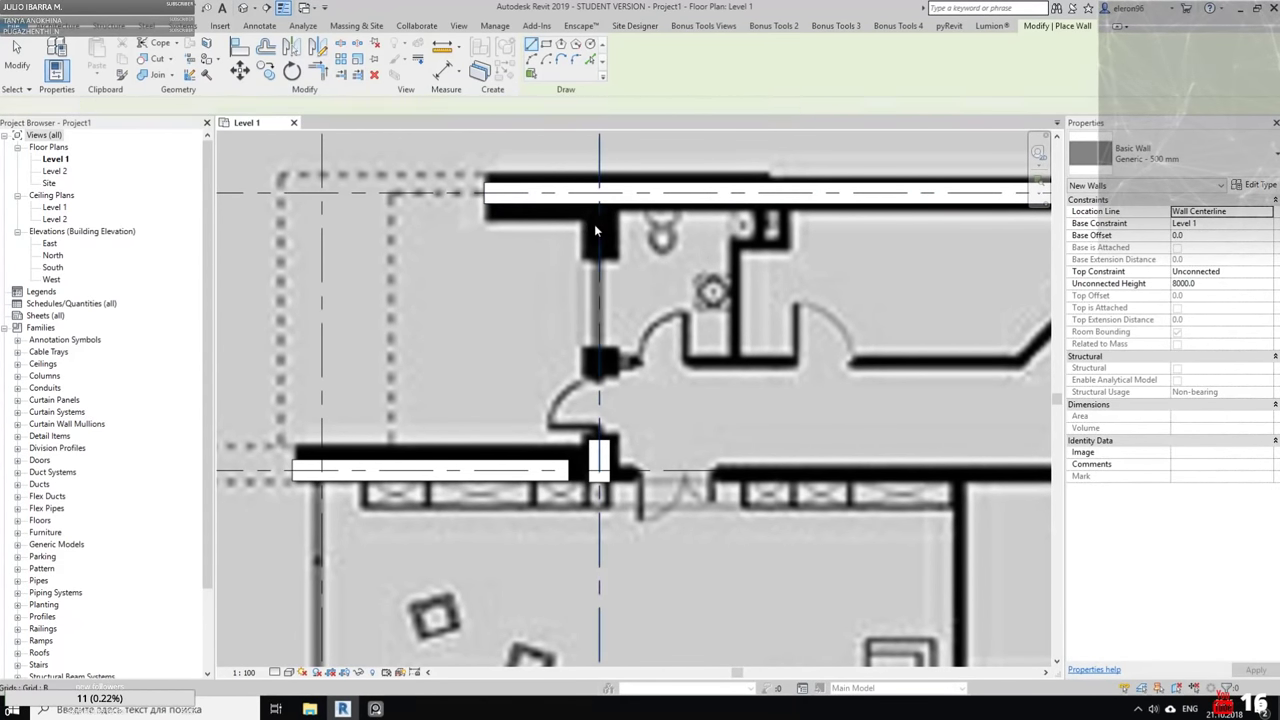
# Align the upper end of the short grid B wall with the inner face of the uppermost wall
pyautogui.press('l')
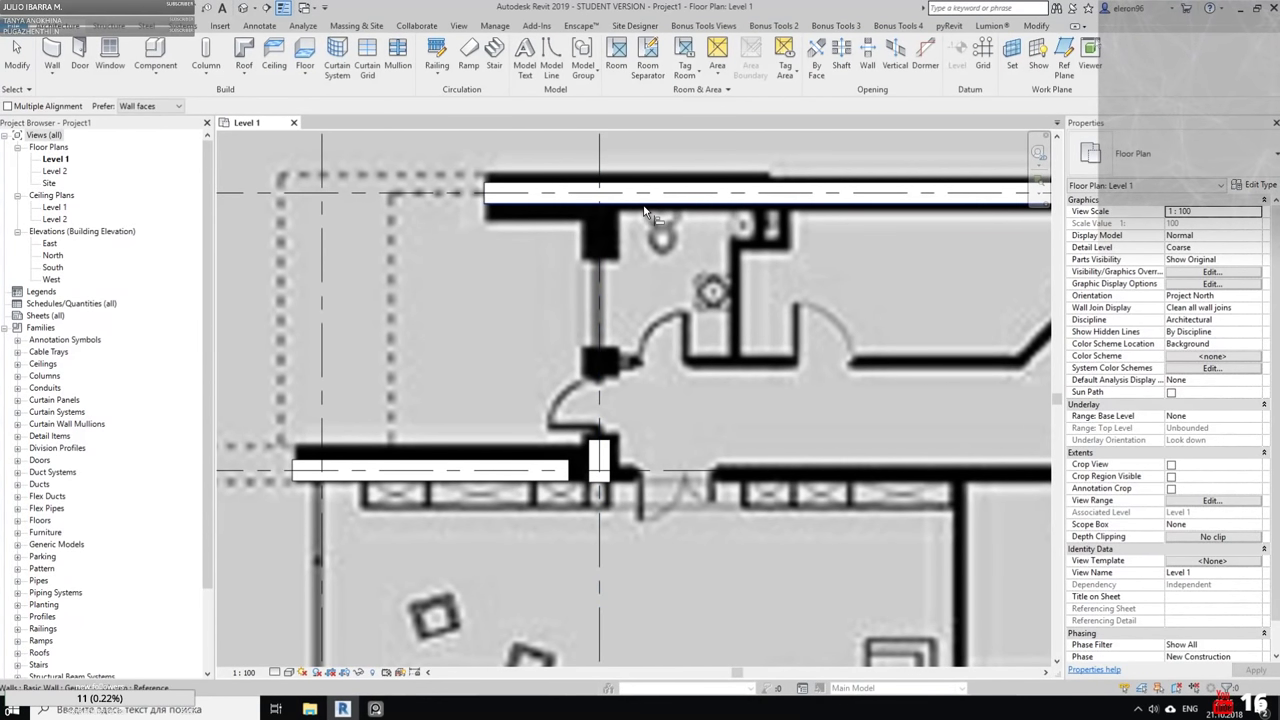
pyautogui.click(596, 206)
pyautogui.click(607, 444)
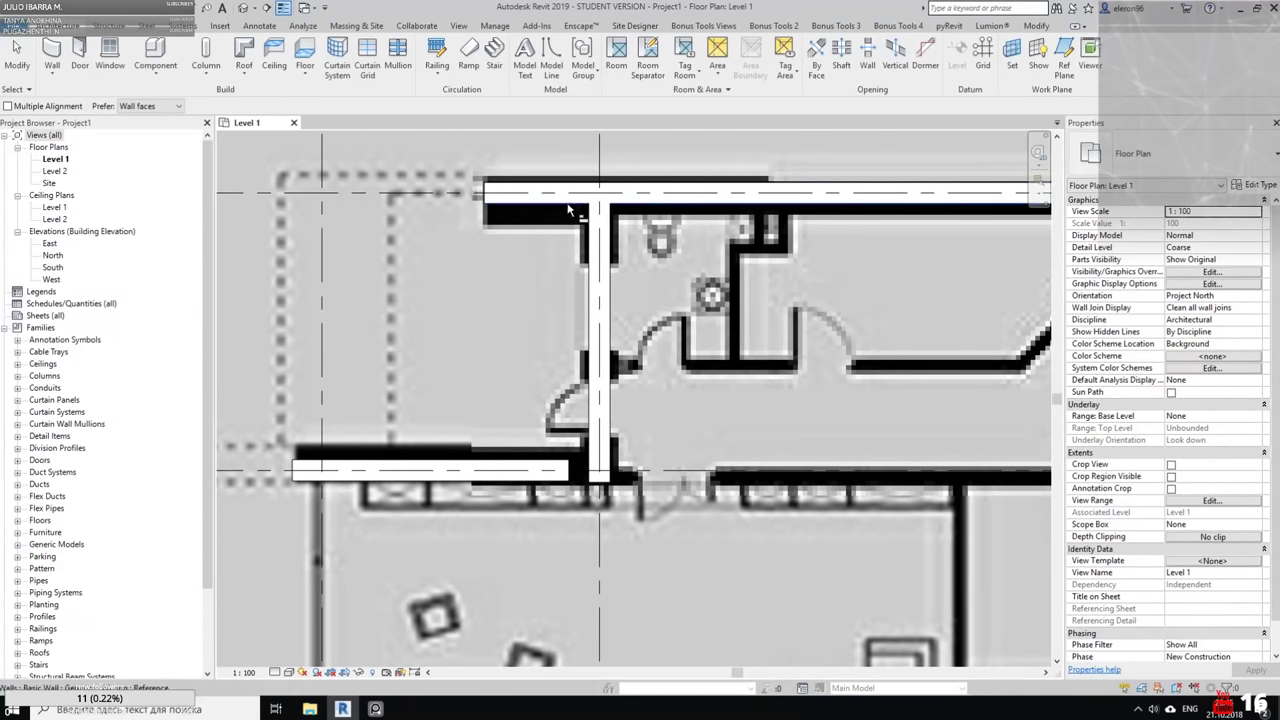
pyautogui.moveTo(629, 428); pyautogui.dragTo(634, 406, button='middle')
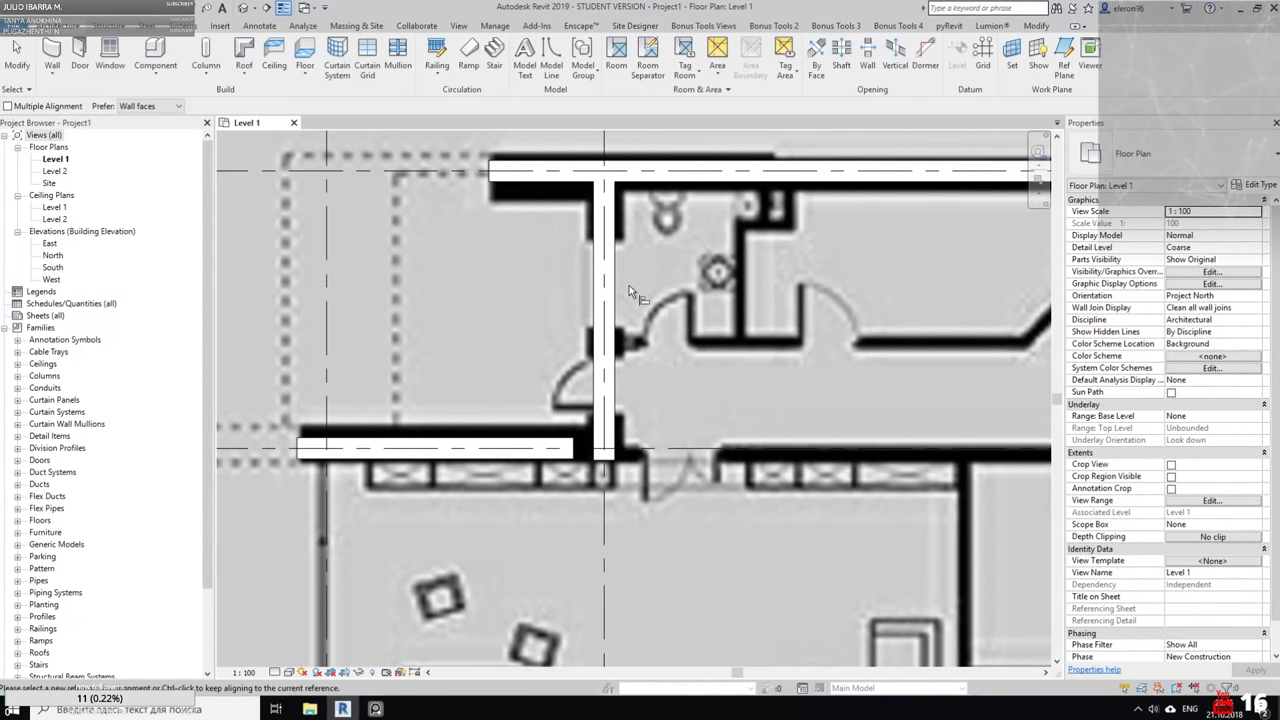
# Join the wall above the living room and the grid B wall into a corner with Trim/Extend to Corner
pyautogui.click(1040, 28)
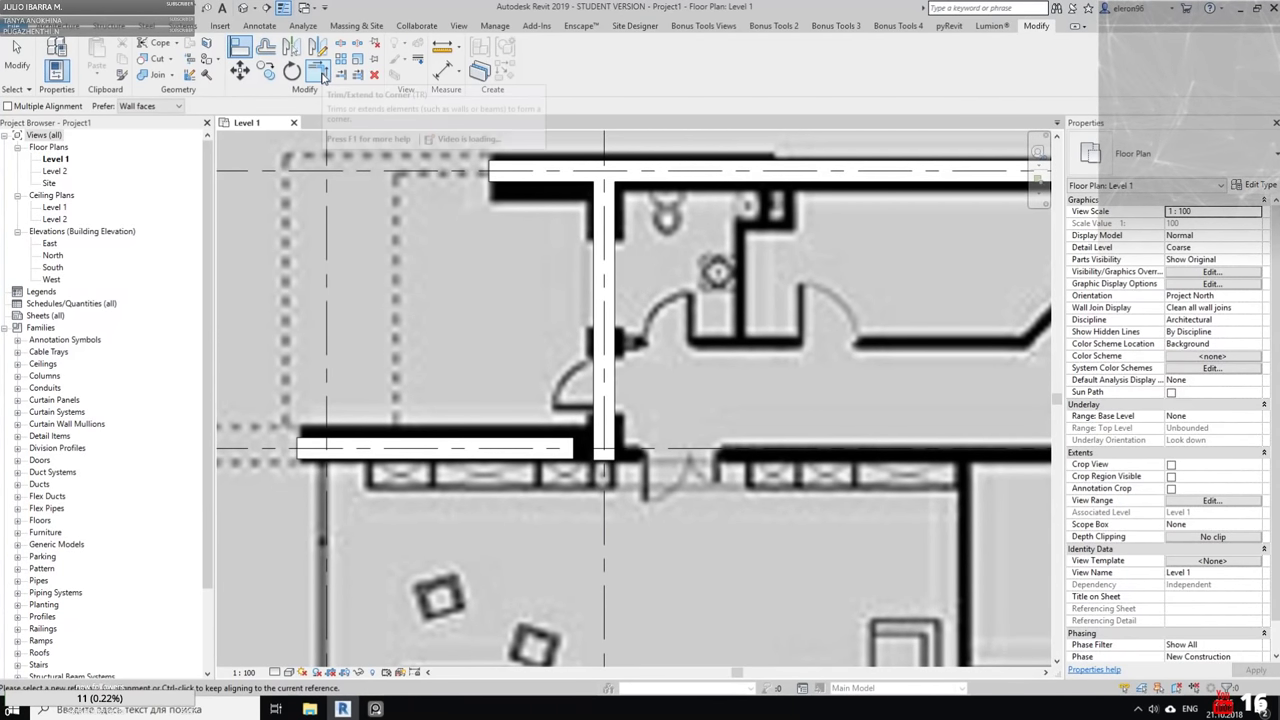
pyautogui.click(319, 70)
pyautogui.click(563, 452)
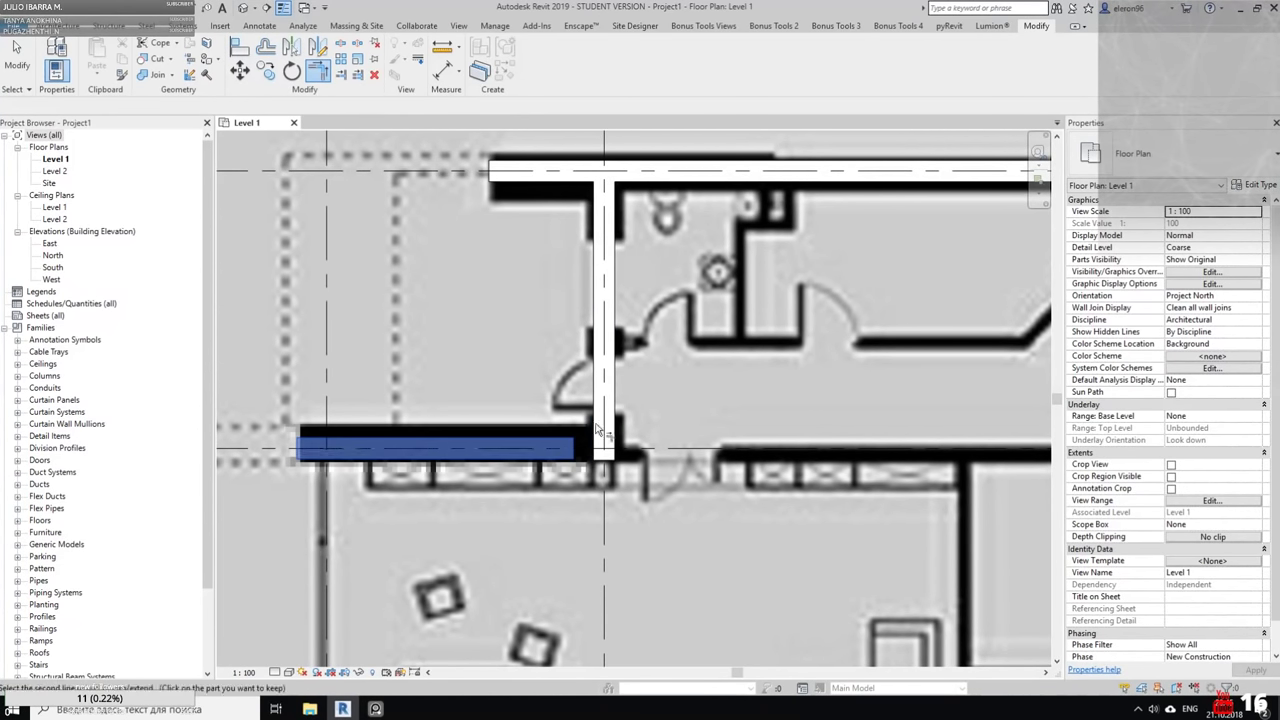
pyautogui.click(603, 438)
pyautogui.press('Escape')
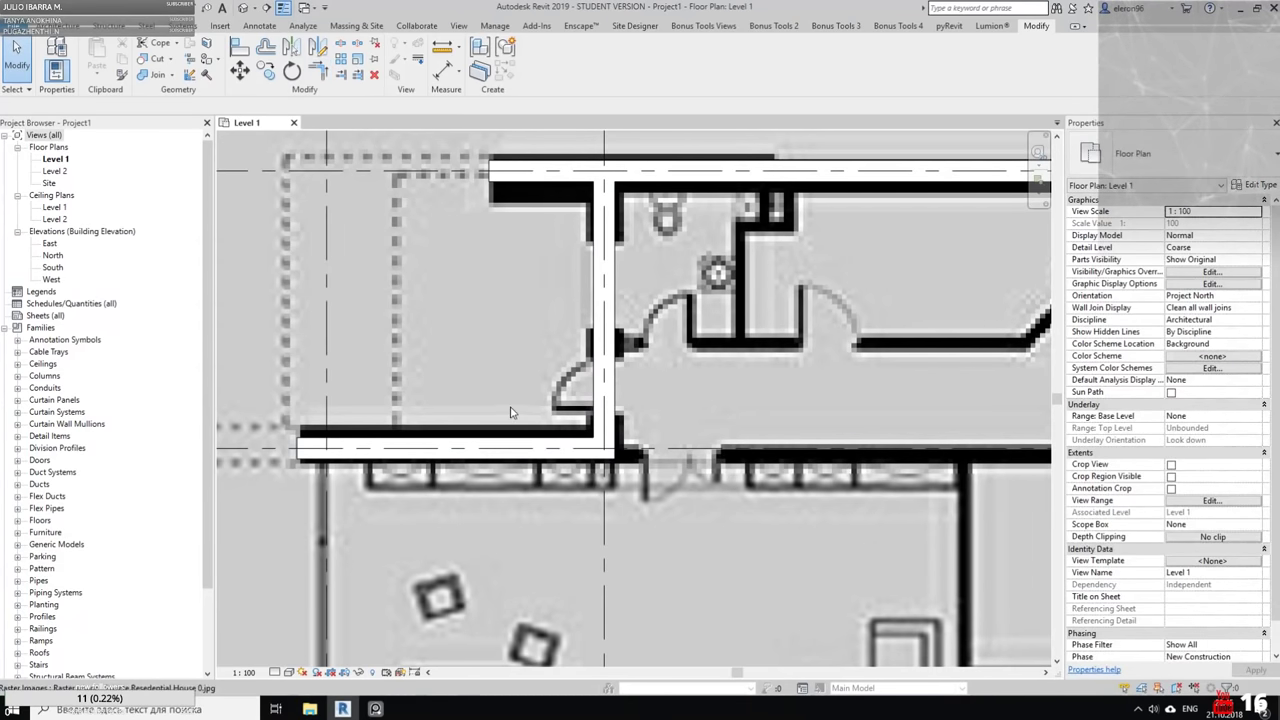
pyautogui.moveTo(667, 399); pyautogui.dragTo(458, 451, button='middle')
pyautogui.moveTo(574, 347); pyautogui.dragTo(545, 330, button='middle')
pyautogui.scroll(-5, 544, 330)
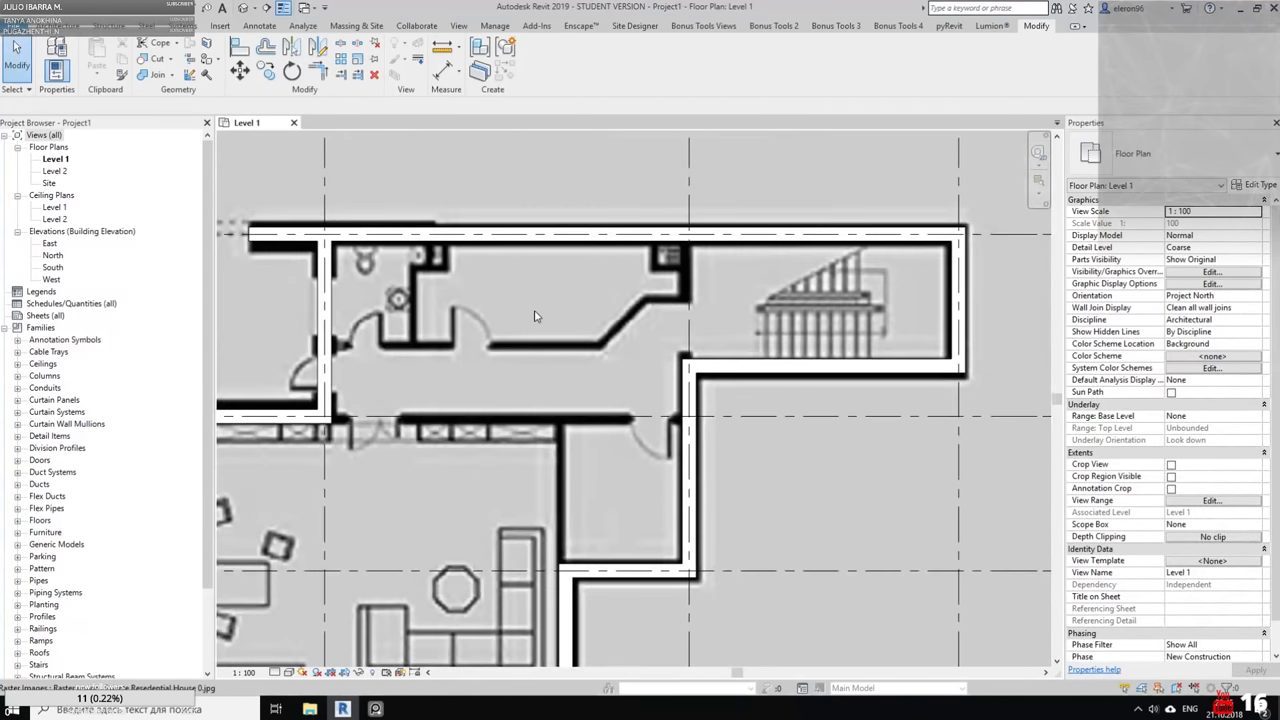
pyautogui.scroll(4, 447, 567)
pyautogui.scroll(1, 447, 567)
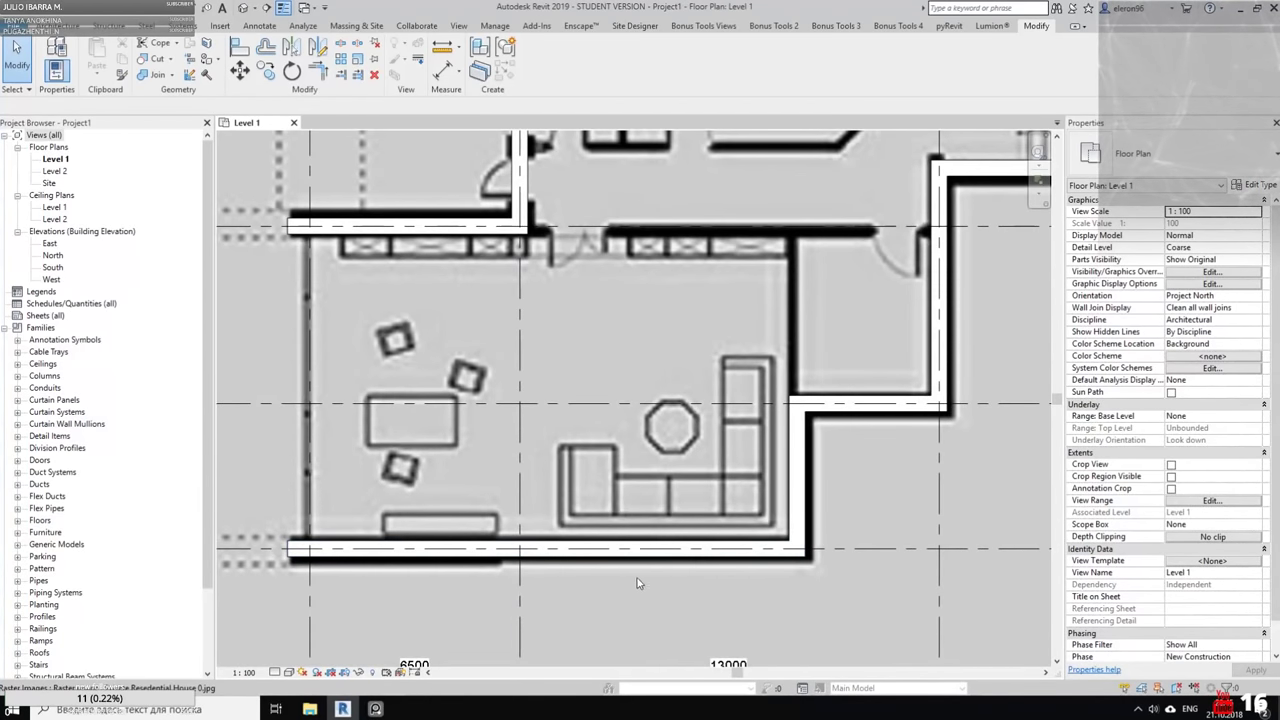
pyautogui.moveTo(691, 374); pyautogui.dragTo(677, 506, button='middle')
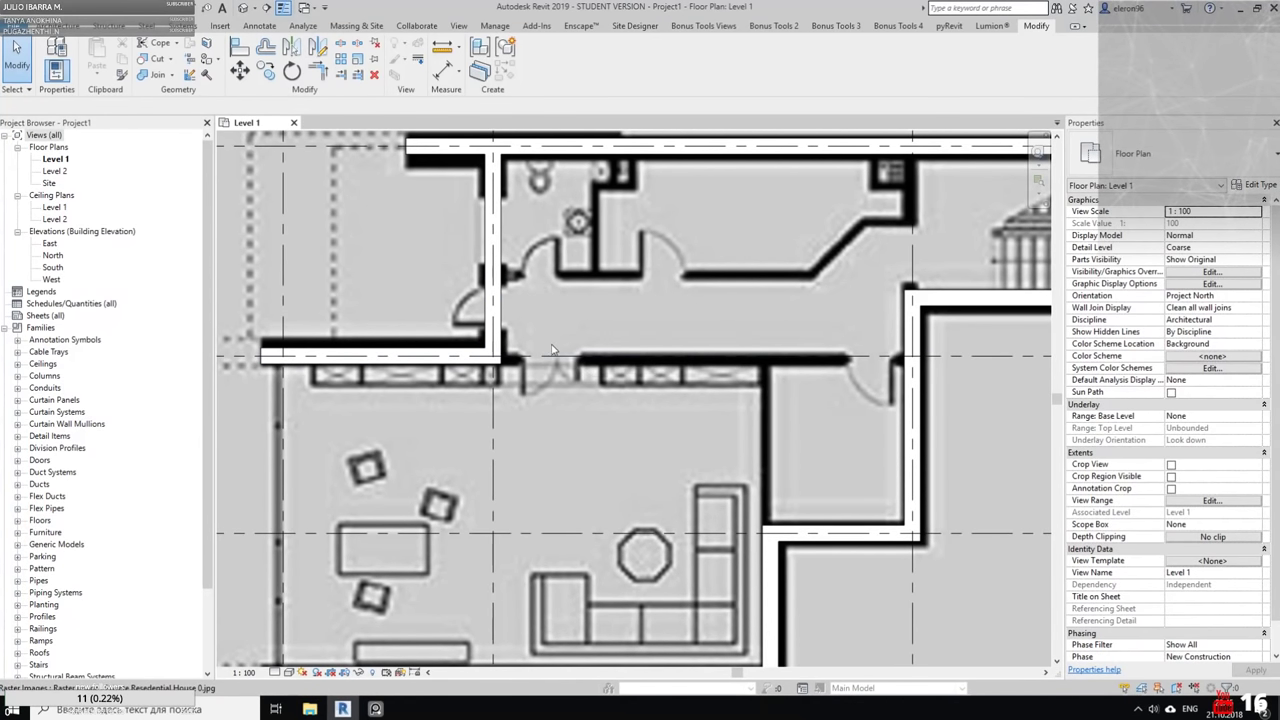
# Duplicate the Generic - 500 mm wall type under the name Generic - 675
pyautogui.click(72, 27)
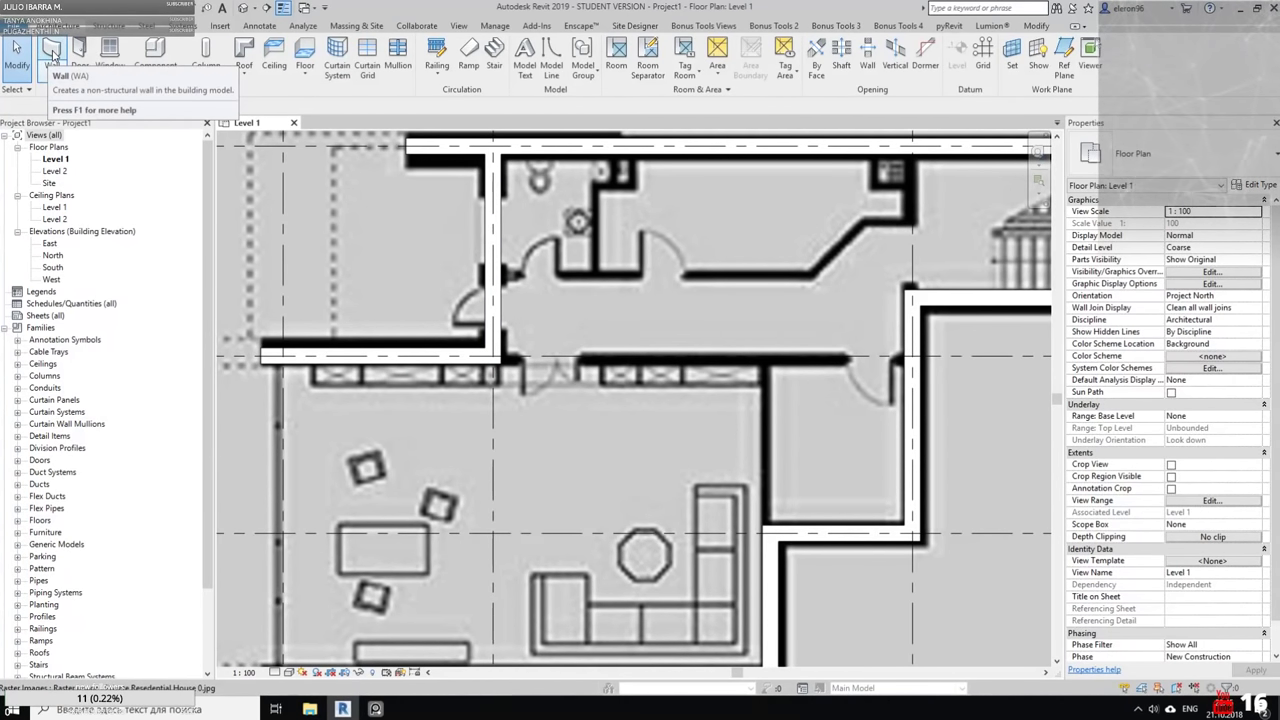
pyautogui.click(51, 50)
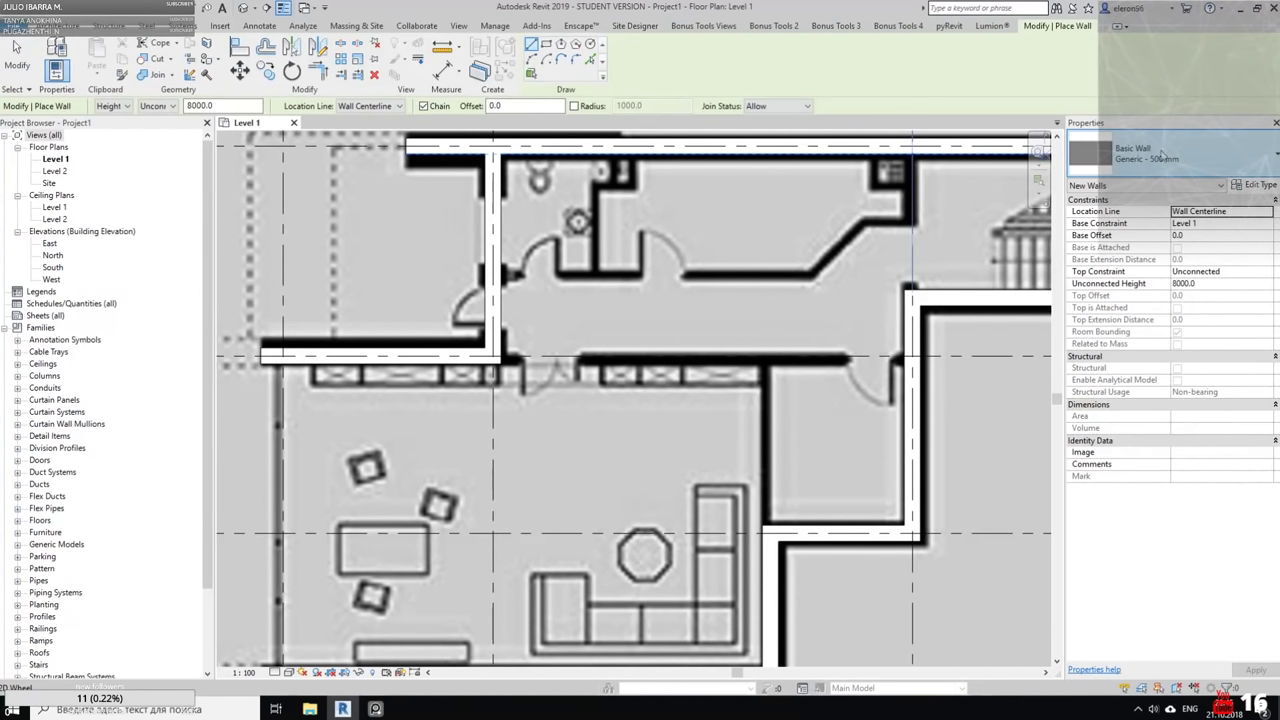
pyautogui.click(1252, 187)
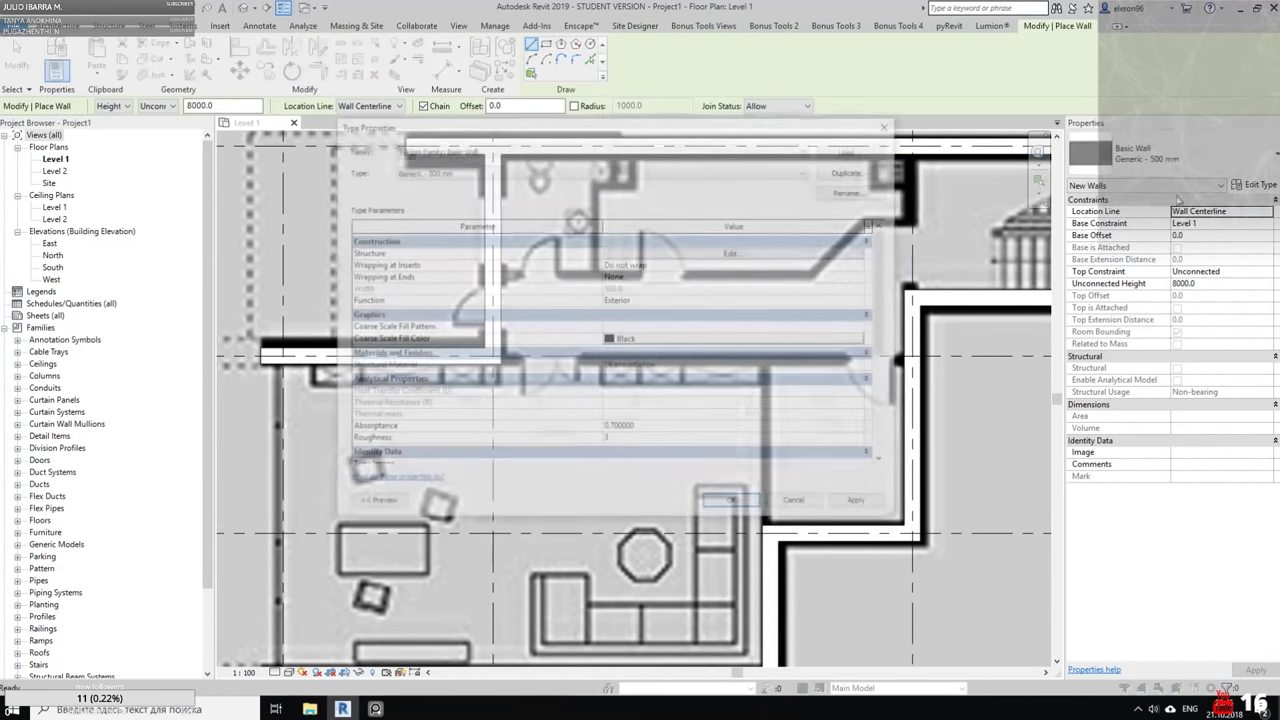
pyautogui.click(876, 172)
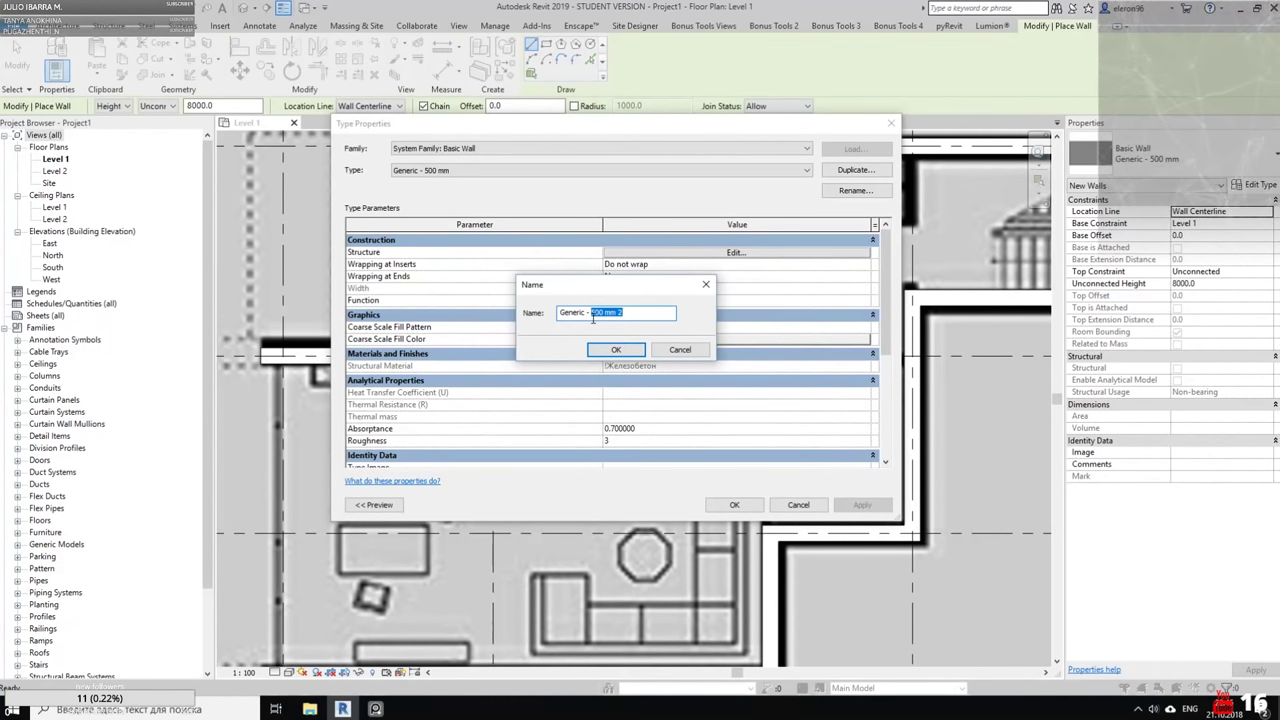
pyautogui.write('675')
pyautogui.click(616, 349)
# Set the structure layer thickness of the Generic - 675 wall type to 675 mm and exit the Wall tool
pyautogui.click(665, 252)
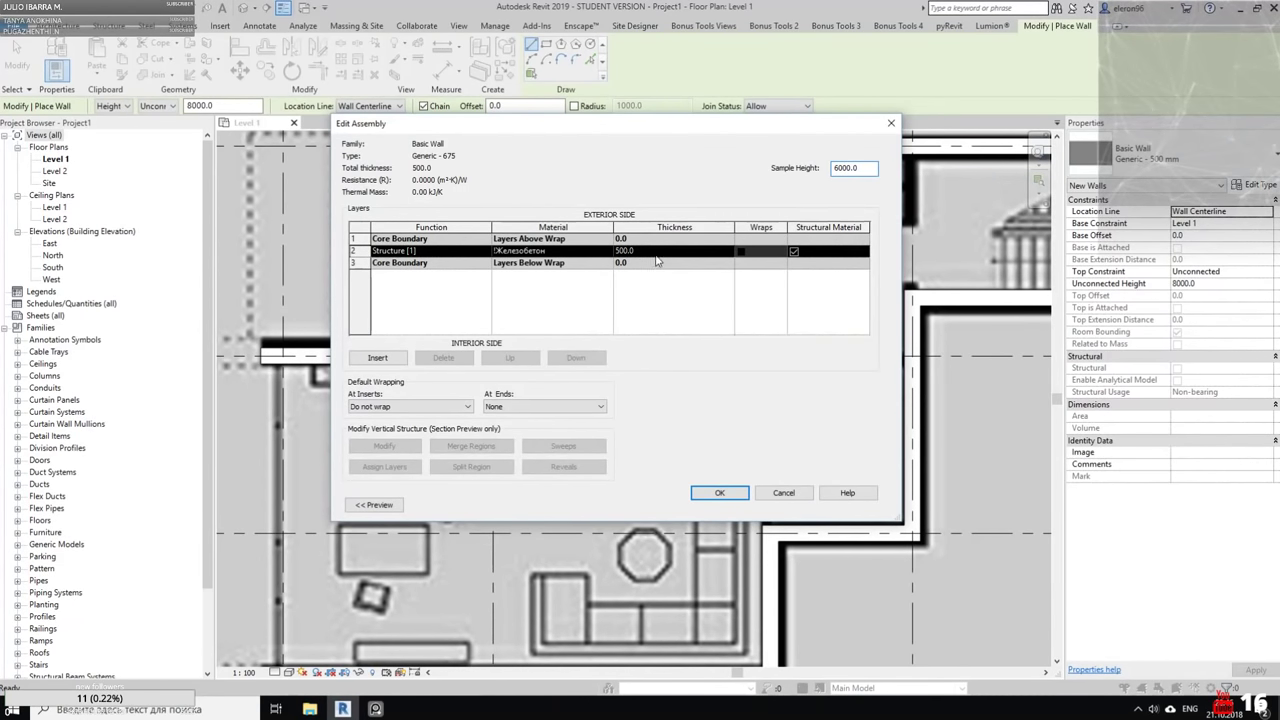
pyautogui.click(660, 251)
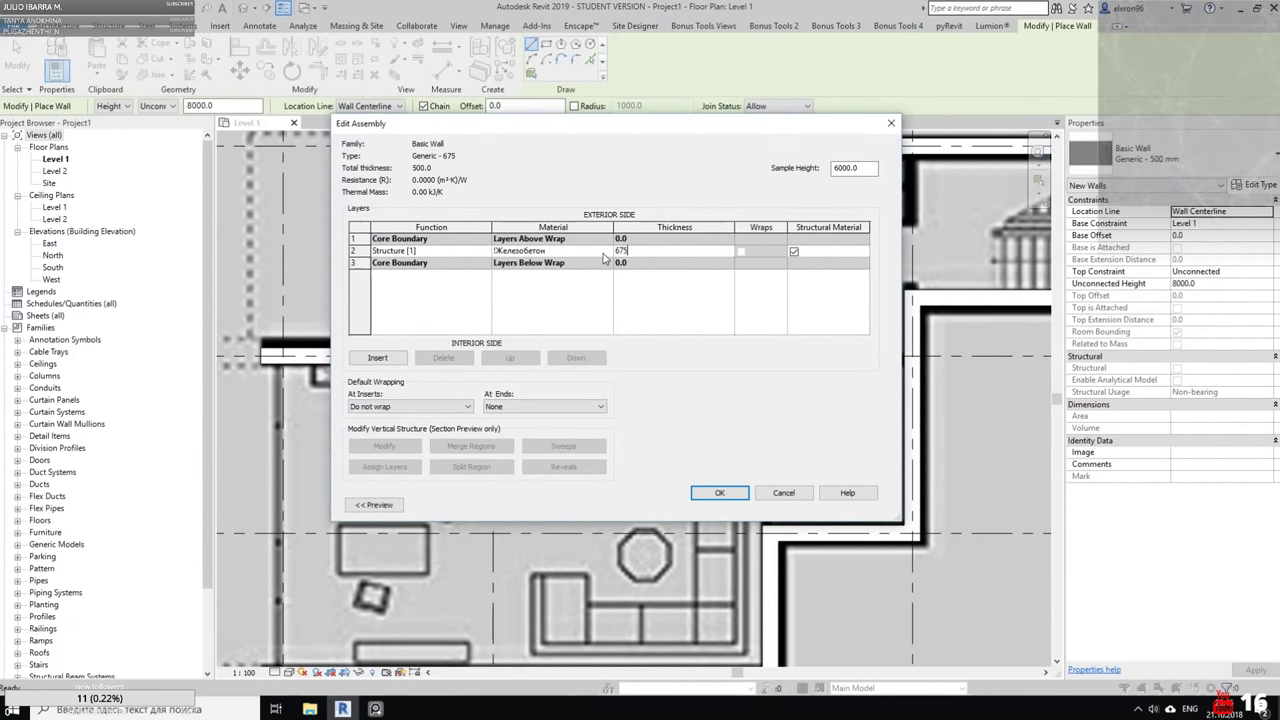
pyautogui.click(719, 492)
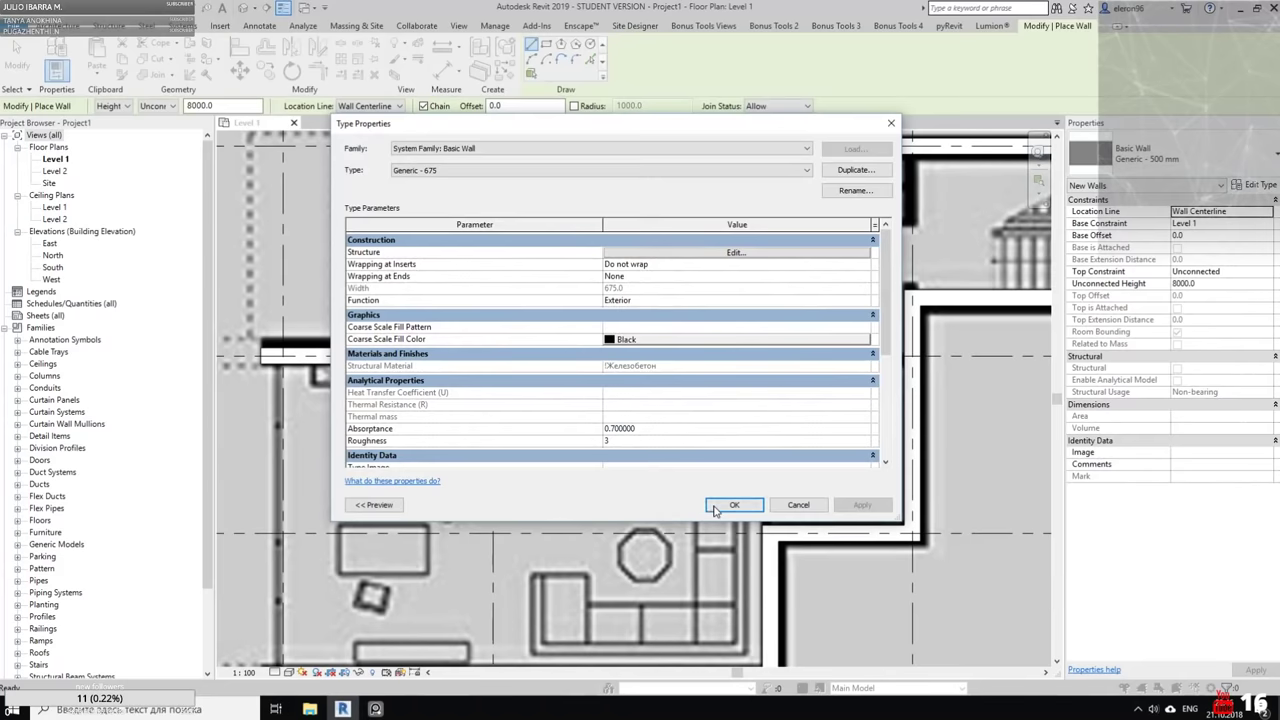
pyautogui.click(728, 502)
pyautogui.click(17, 55)
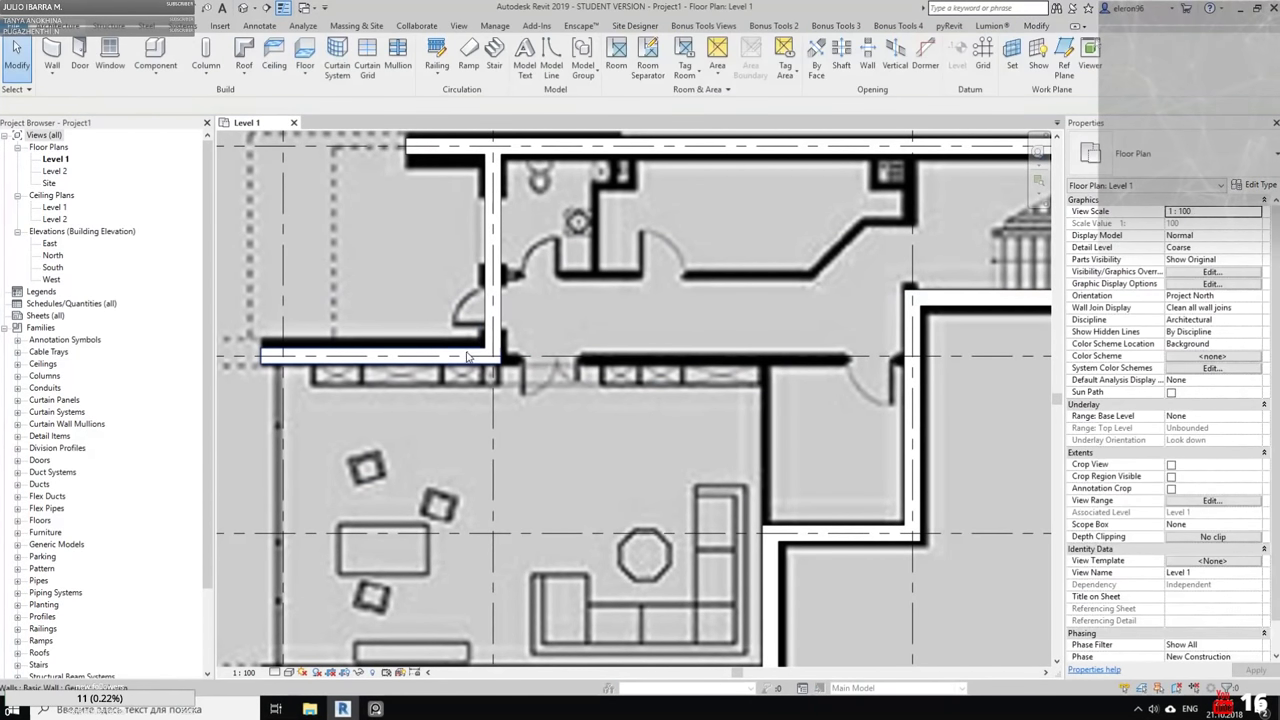
# Change the wall above the living room and the adjoining grid B wall to the Generic - 675 type
pyautogui.click(400, 355)
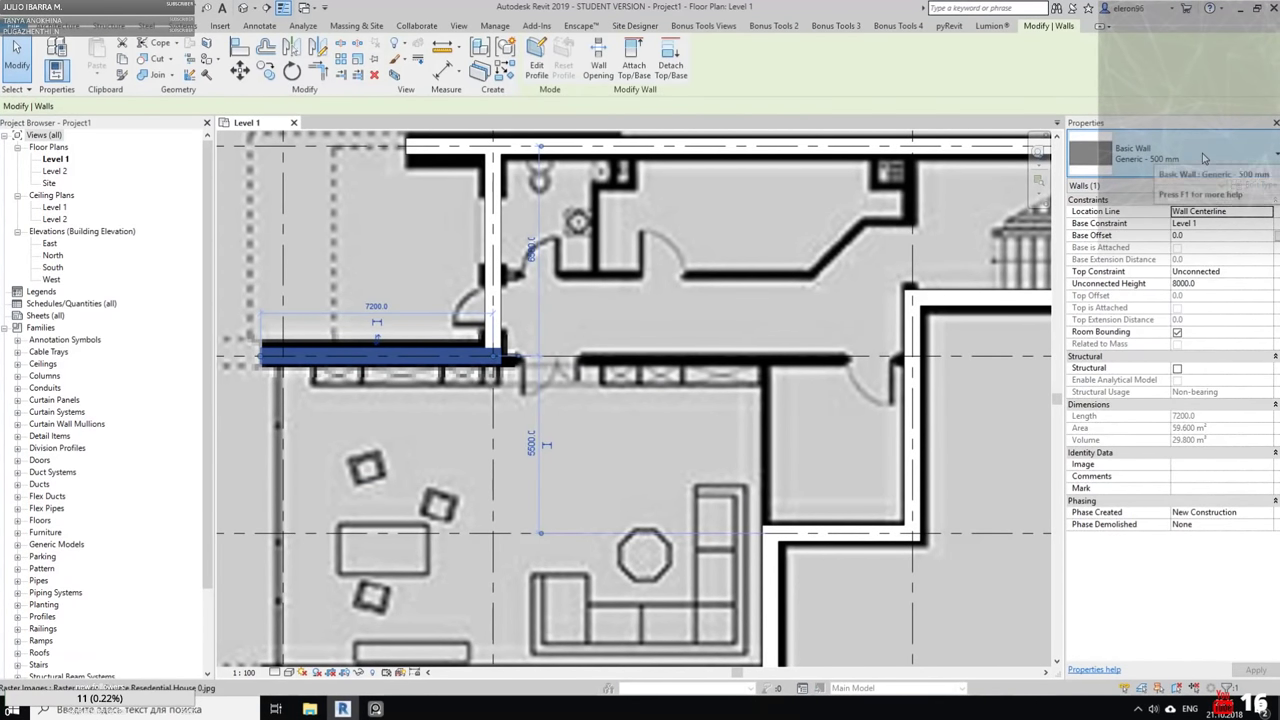
pyautogui.click(1204, 158)
pyautogui.click(882, 326)
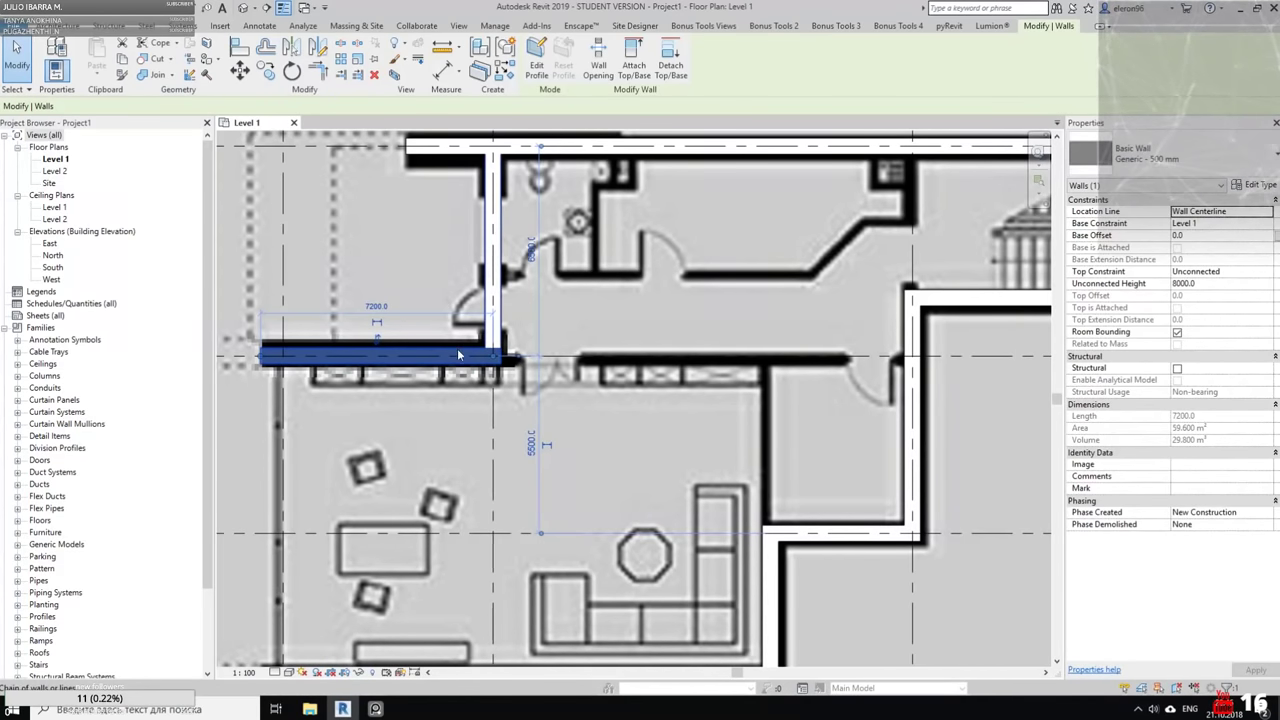
pyautogui.click(458, 355)
pyautogui.click(1175, 152)
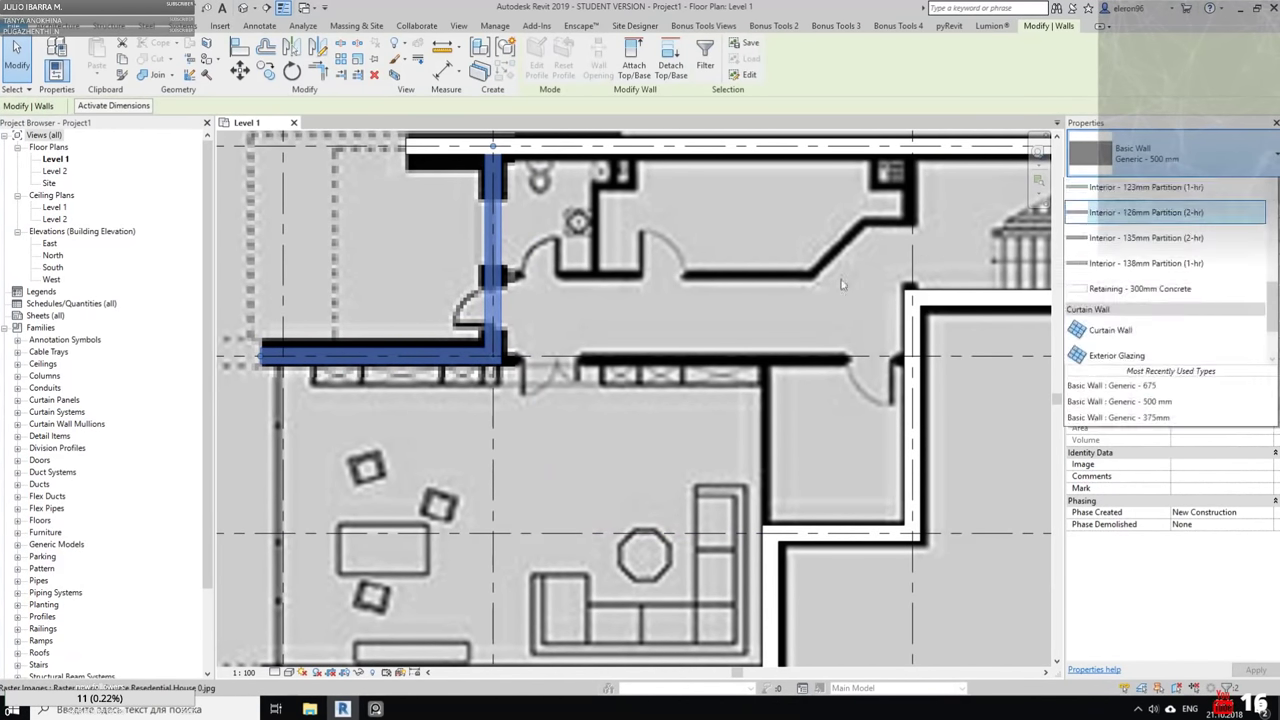
pyautogui.click(1165, 250)
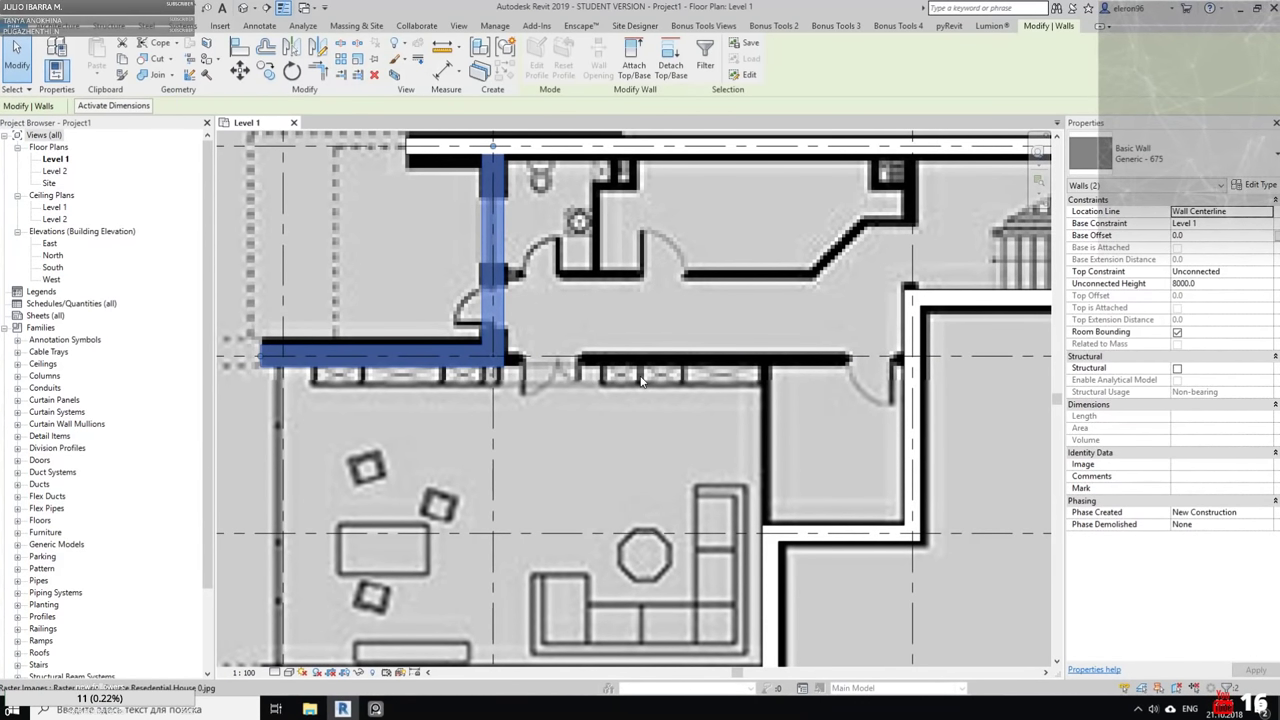
pyautogui.press('Escape')
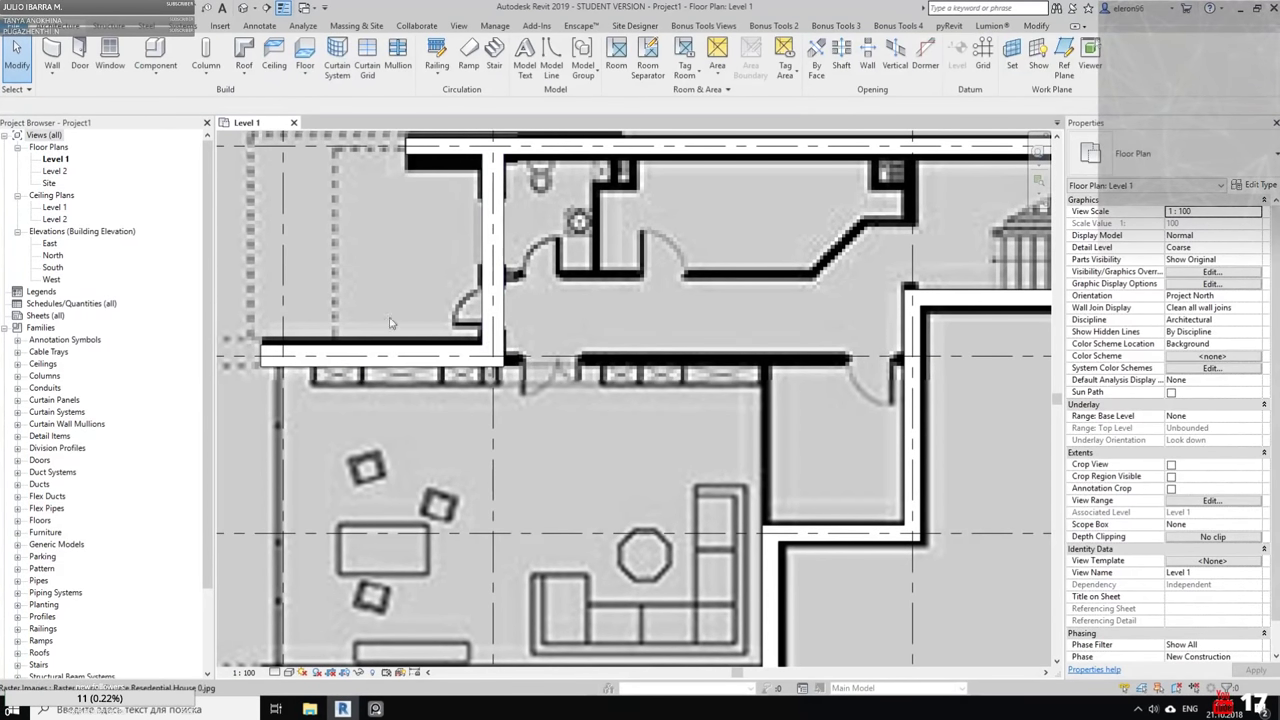
pyautogui.scroll(-3, 390, 323)
pyautogui.click(706, 200)
pyautogui.scroll(-1, 940, 325)
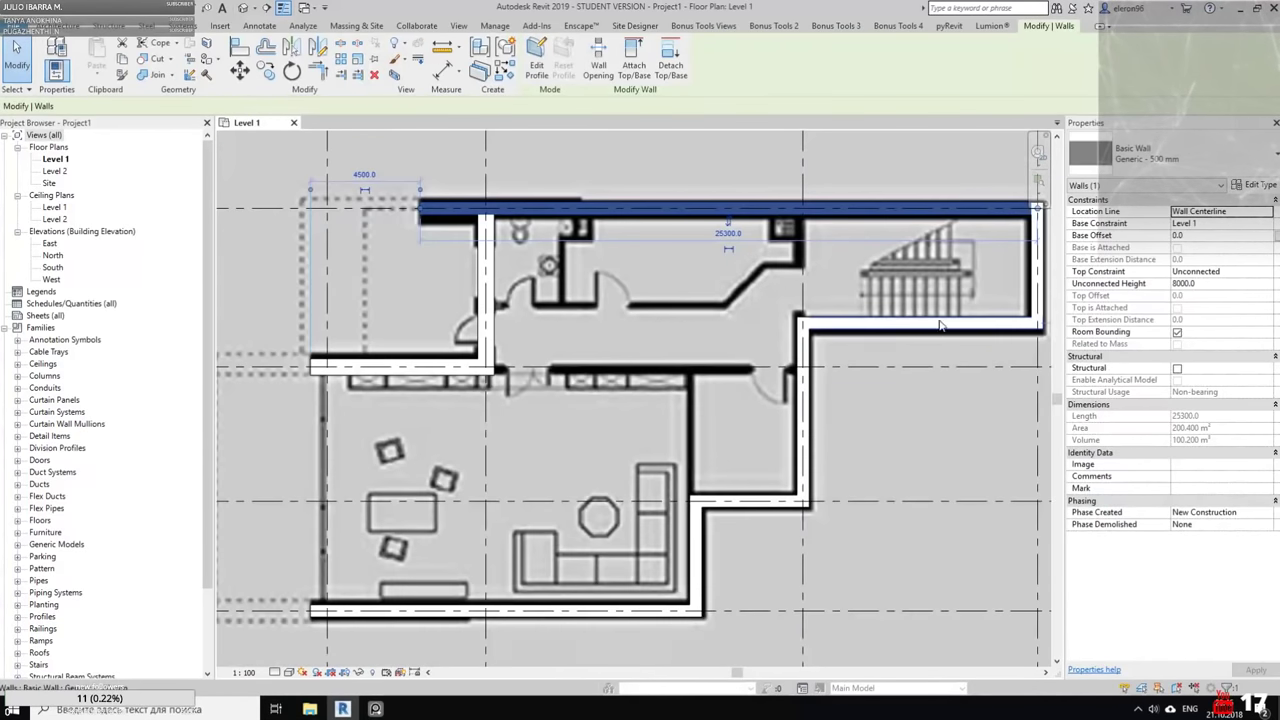
pyautogui.moveTo(940, 325); pyautogui.dragTo(879, 306, button='middle')
pyautogui.keyDown('ctrl'); pyautogui.click(979, 275); pyautogui.keyUp('ctrl')
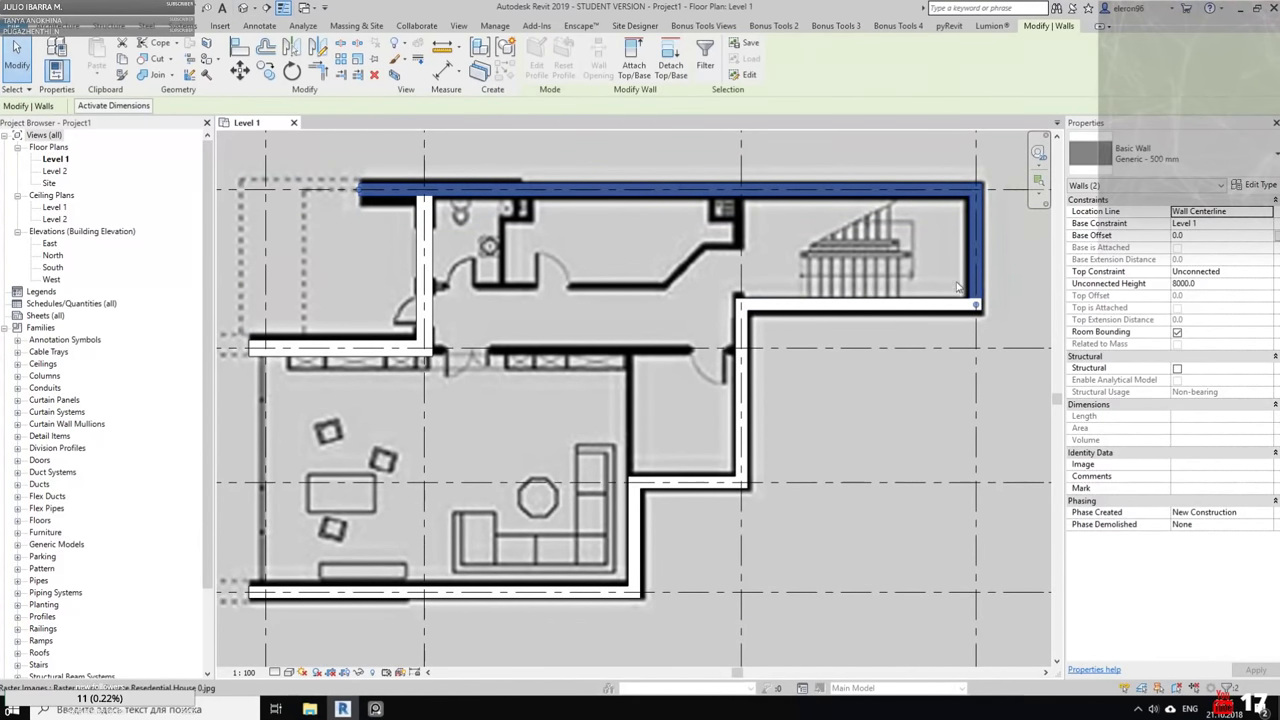
pyautogui.click(930, 203)
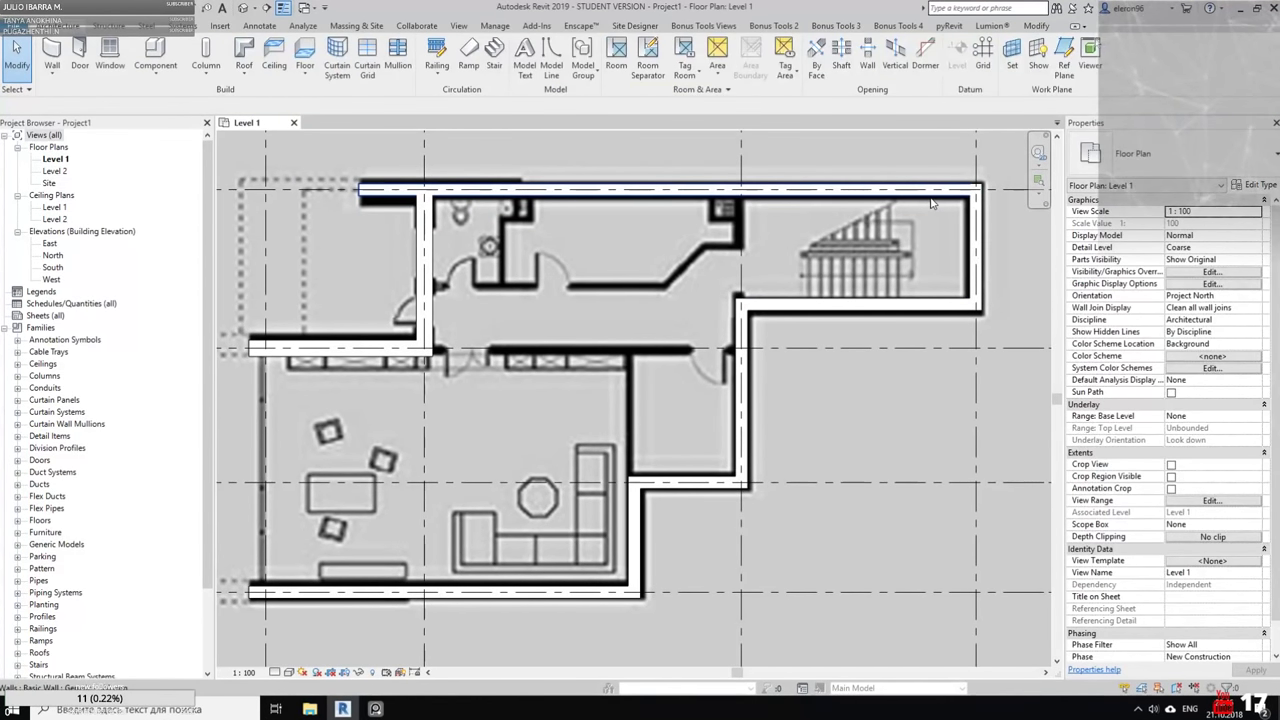
# Select all Generic - 500 mm walls visible in the view and change them to the Generic - 675 type
pyautogui.click(930, 197)
pyautogui.rightClick(896, 197)
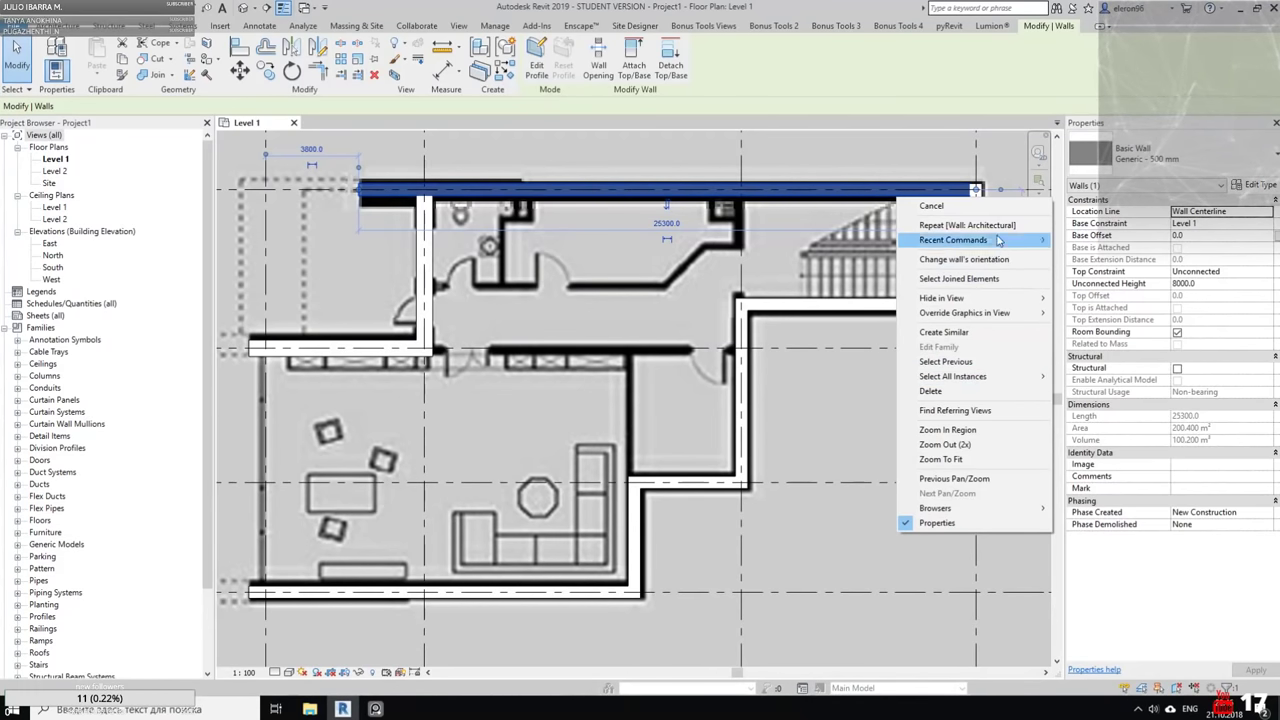
pyautogui.click(917, 158)
pyautogui.scroll(3, 917, 156)
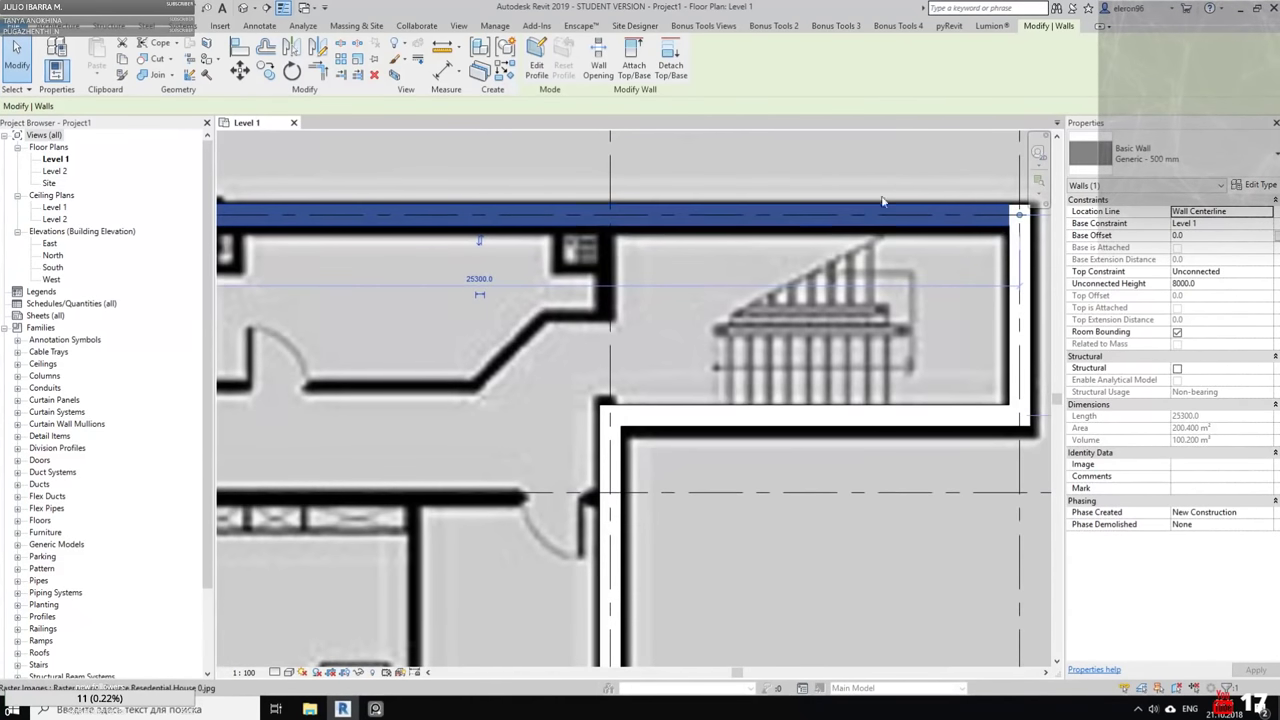
pyautogui.rightClick(806, 220)
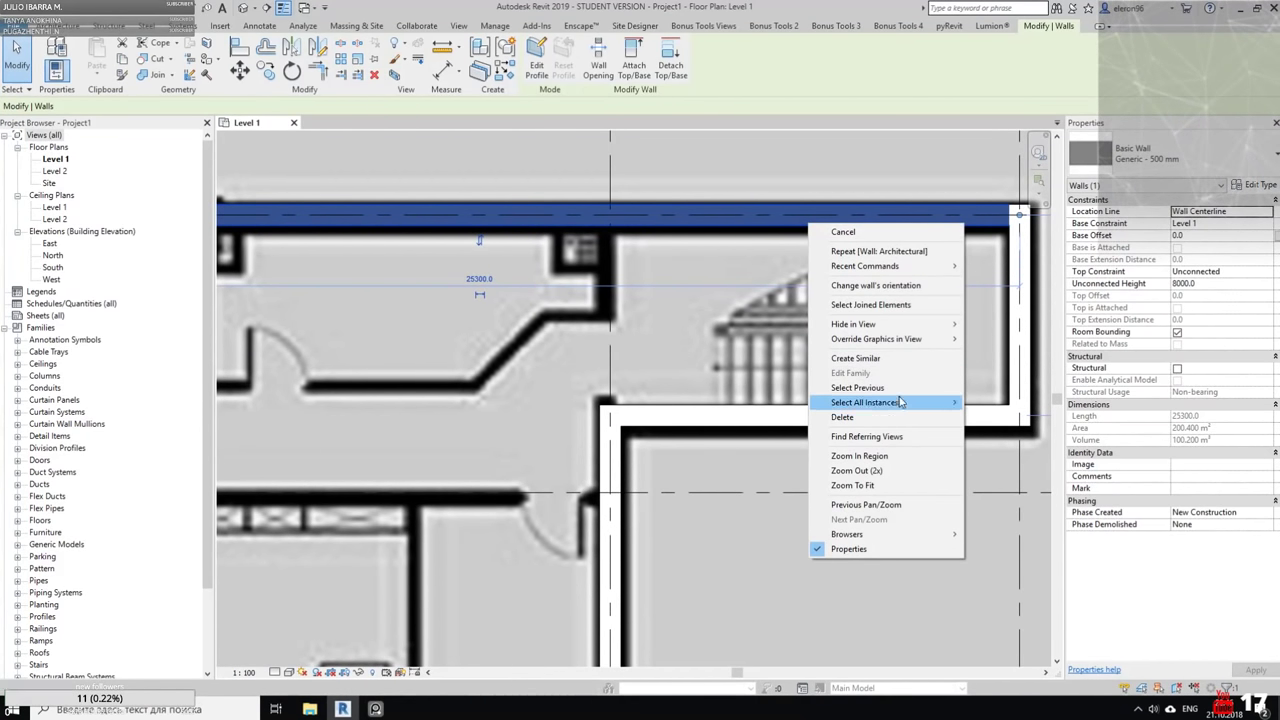
pyautogui.moveTo(905, 402)
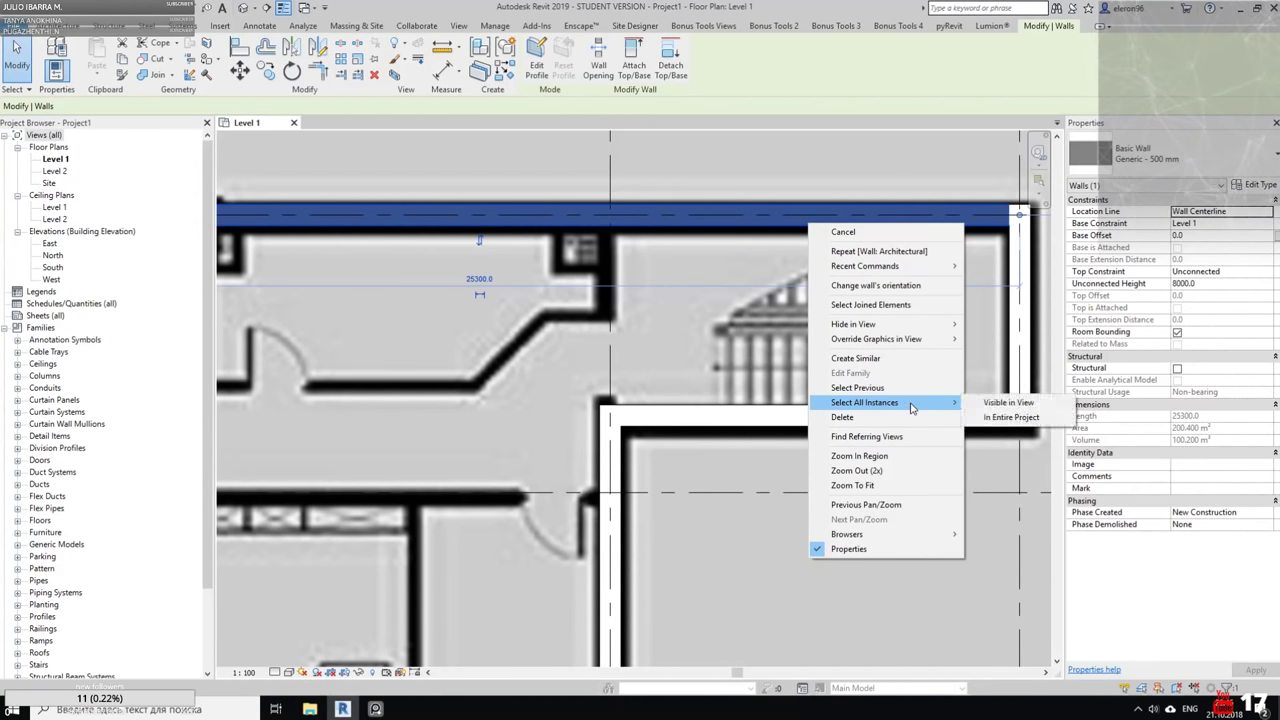
pyautogui.click(1000, 405)
pyautogui.scroll(-5, 567, 232)
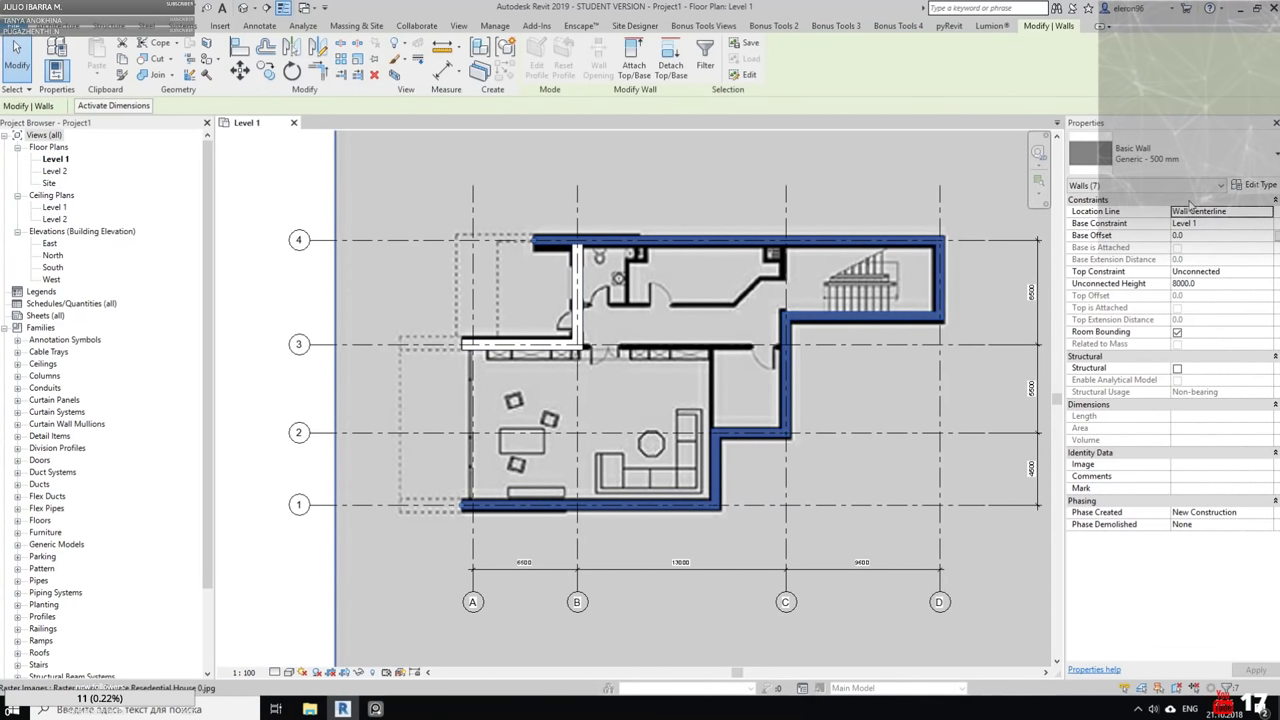
pyautogui.click(1160, 153)
pyautogui.click(1120, 221)
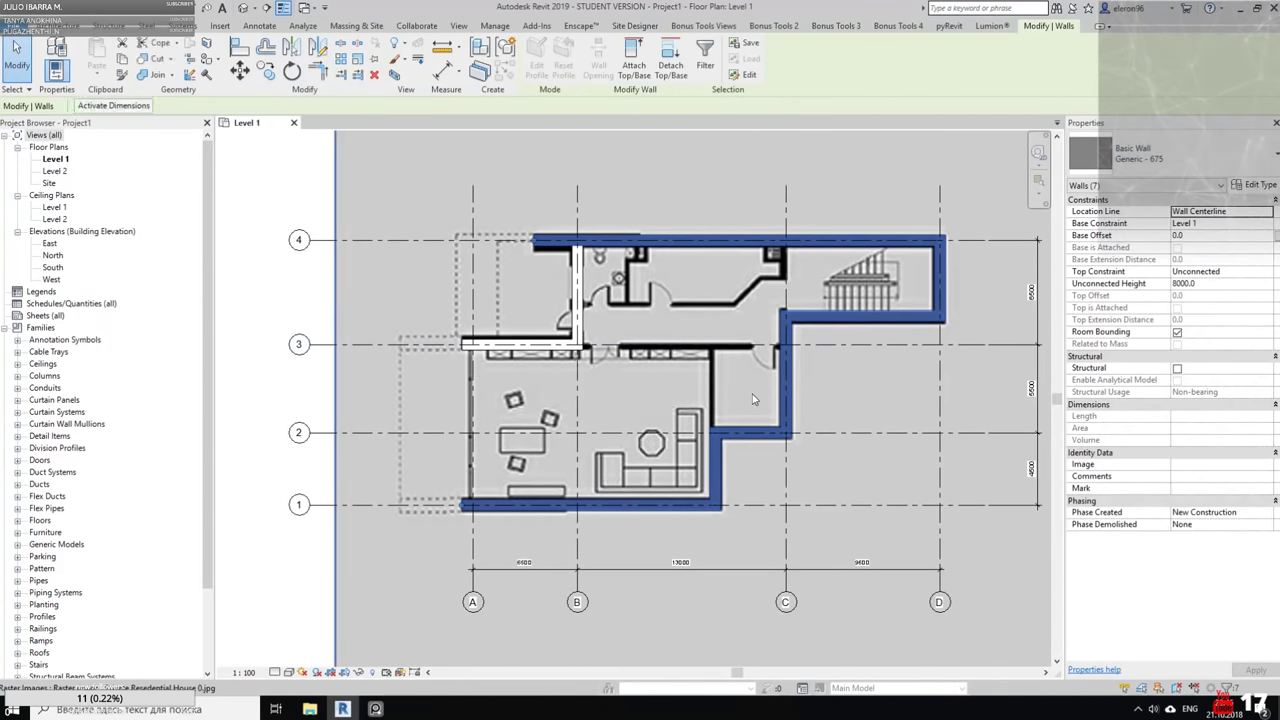
pyautogui.scroll(2, 723, 495)
pyautogui.click(610, 532)
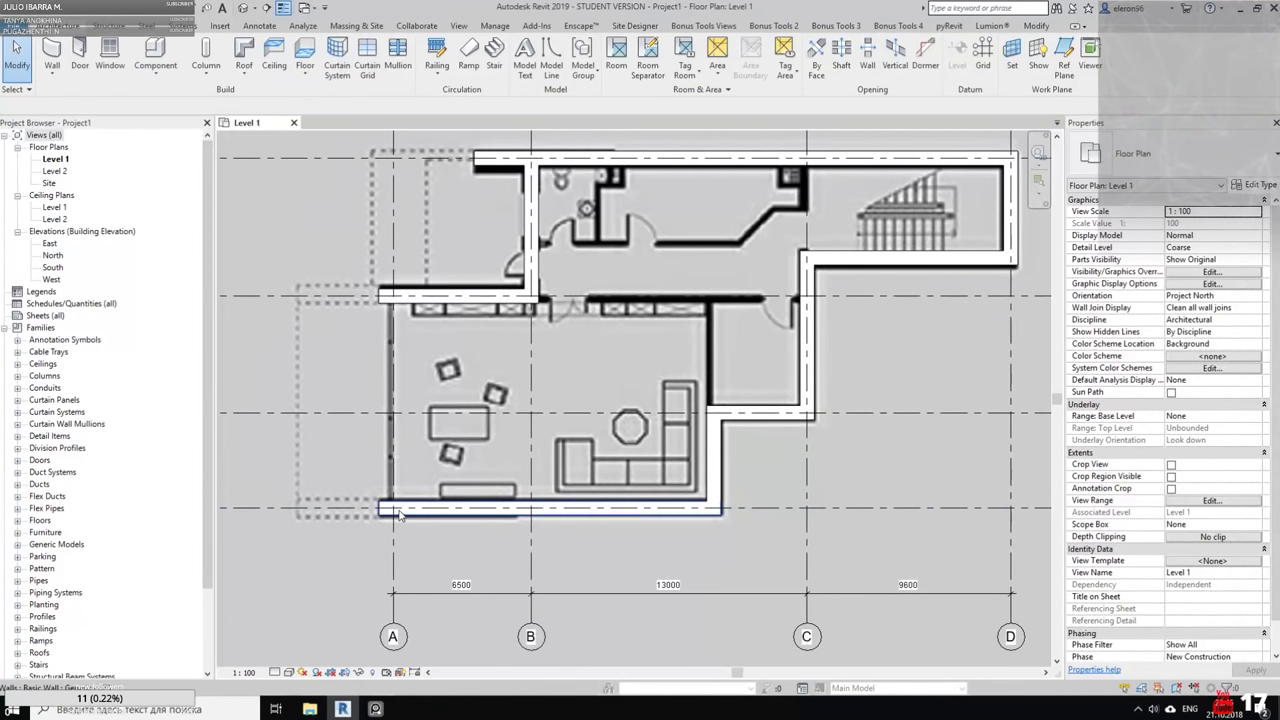
# Dimension the clear distance between the inner faces of the grid B and grid C walls across the corridor
pyautogui.scroll(2, 398, 514)
pyautogui.scroll(2, 731, 466)
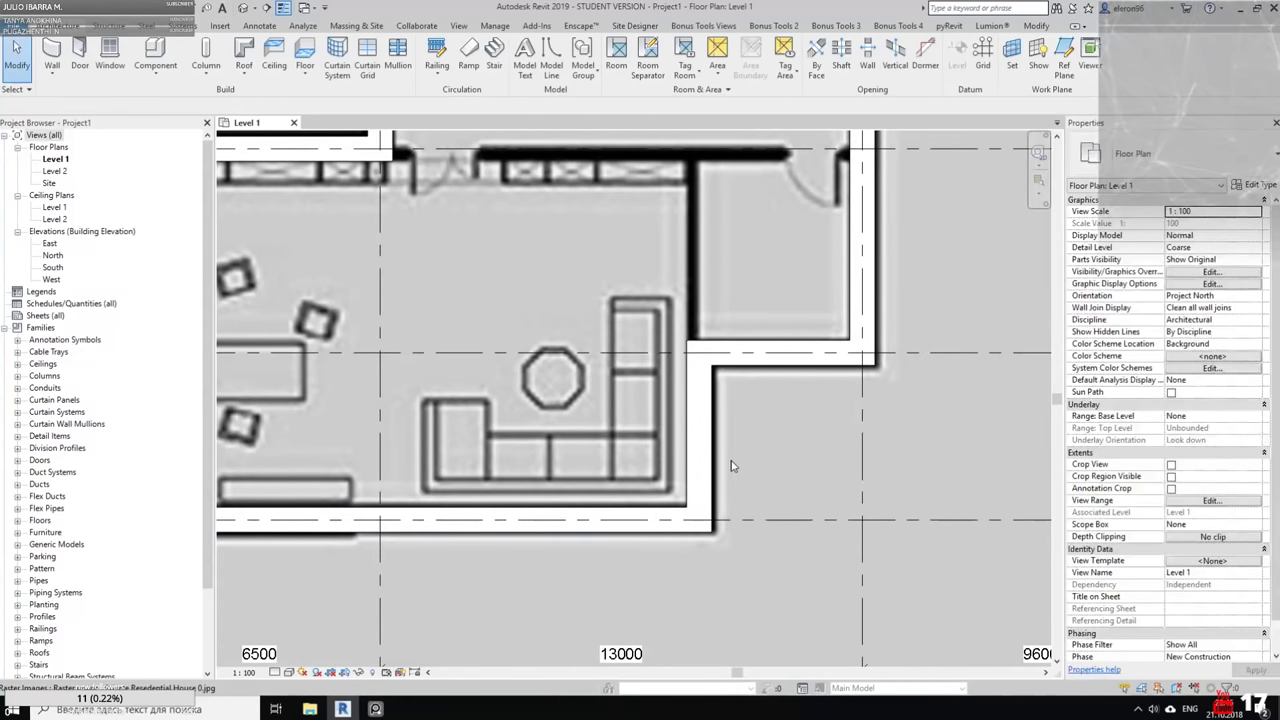
pyautogui.moveTo(724, 410); pyautogui.dragTo(650, 416, button='middle')
pyautogui.moveTo(812, 415); pyautogui.dragTo(712, 588, button='middle')
pyautogui.moveTo(788, 316); pyautogui.dragTo(801, 396, button='middle')
pyautogui.moveTo(663, 334); pyautogui.dragTo(858, 250, button='middle')
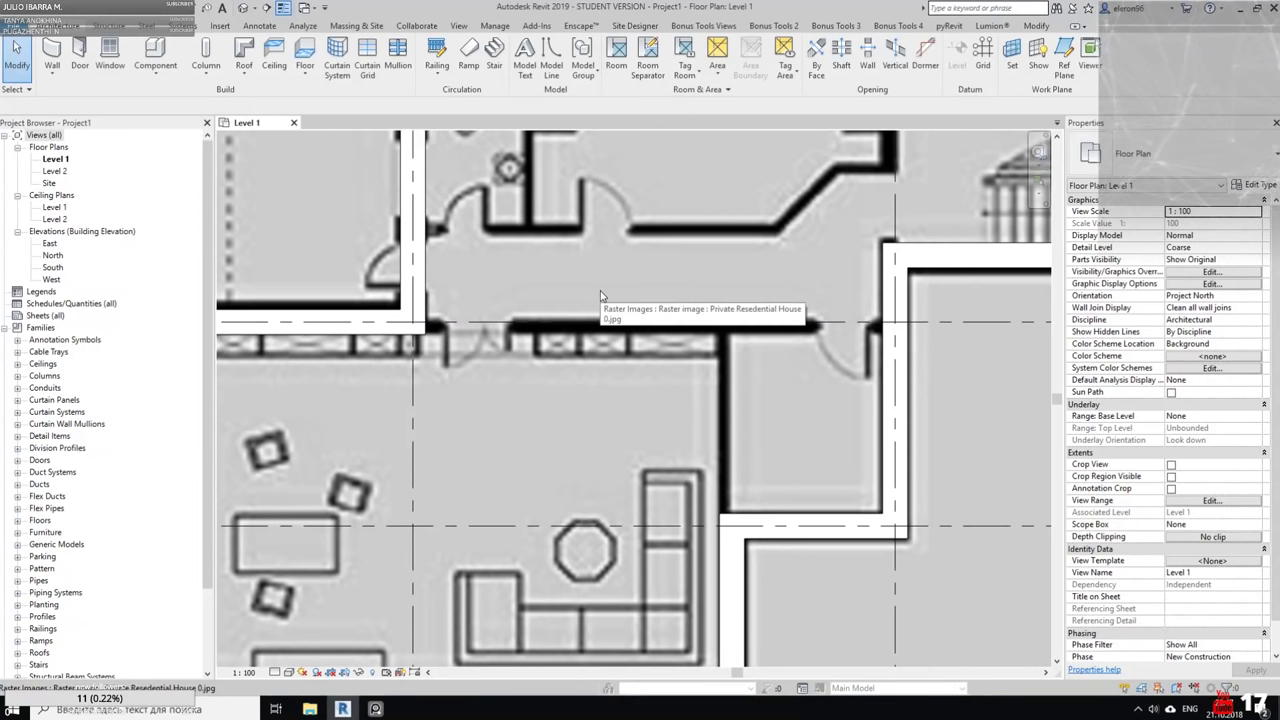
pyautogui.press('d')
pyautogui.press('i')
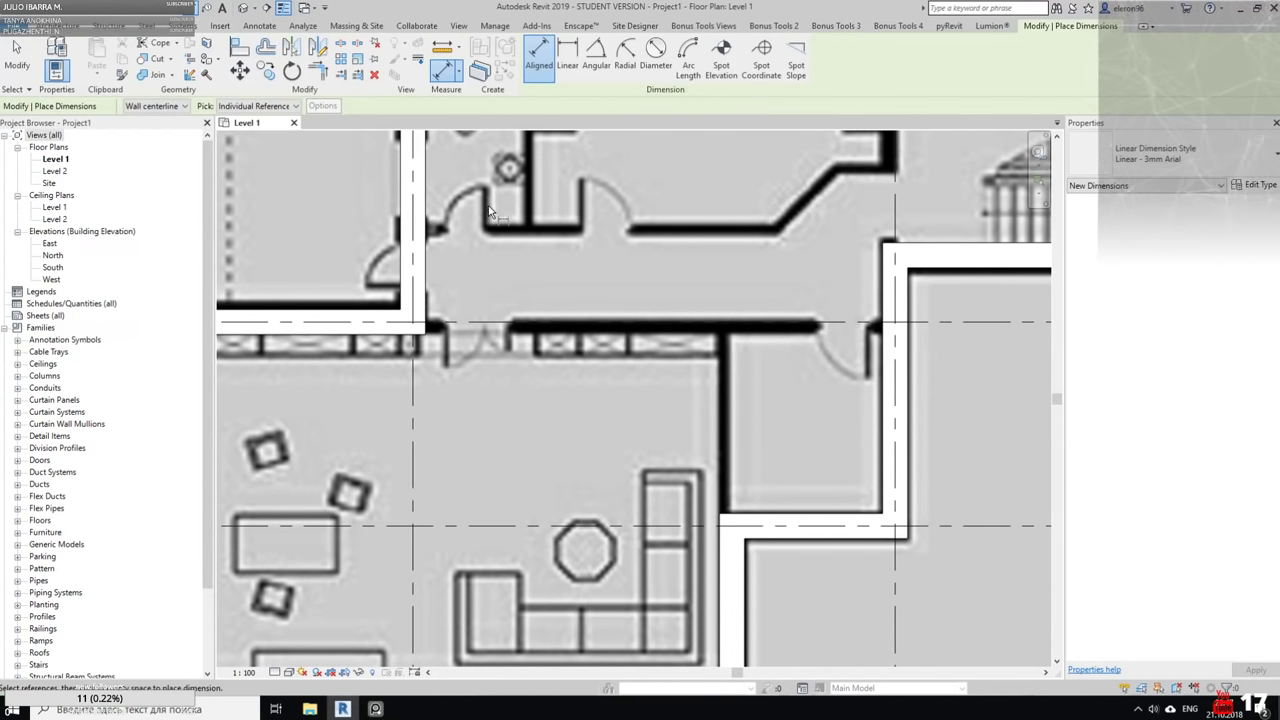
pyautogui.click(428, 302)
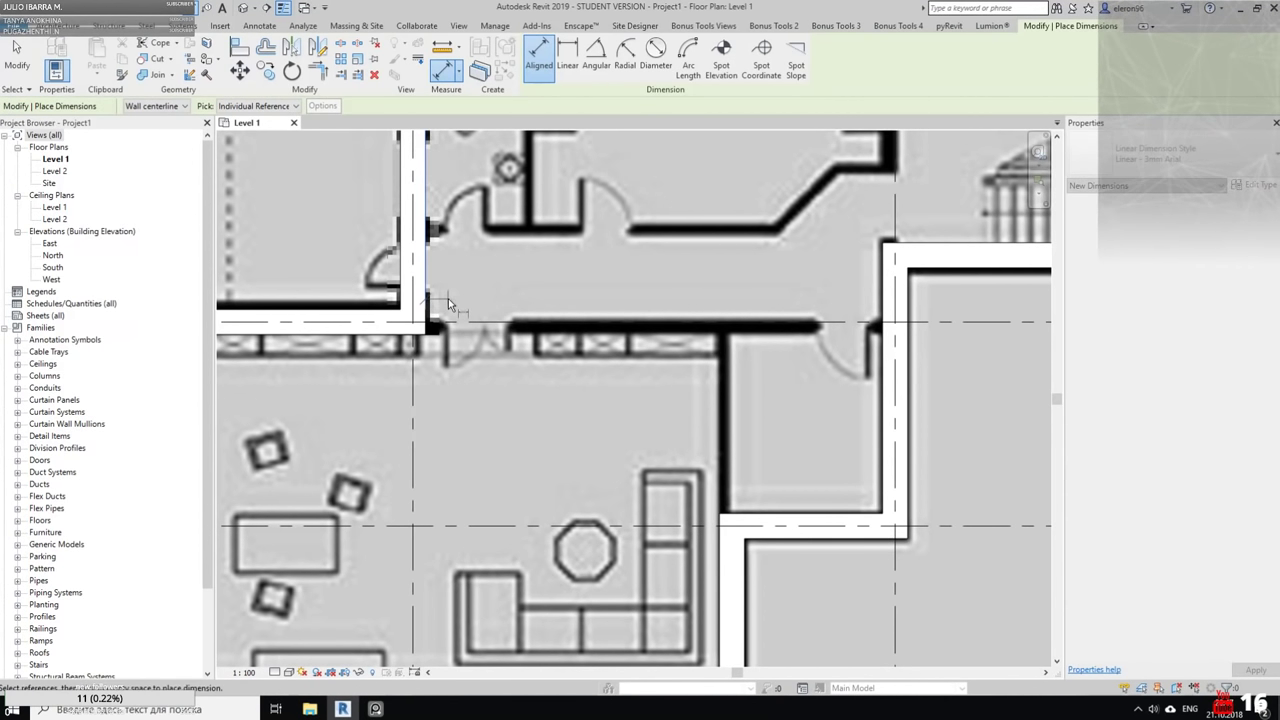
pyautogui.click(883, 297)
pyautogui.click(836, 212)
pyautogui.moveTo(646, 207); pyautogui.dragTo(639, 257, button='middle')
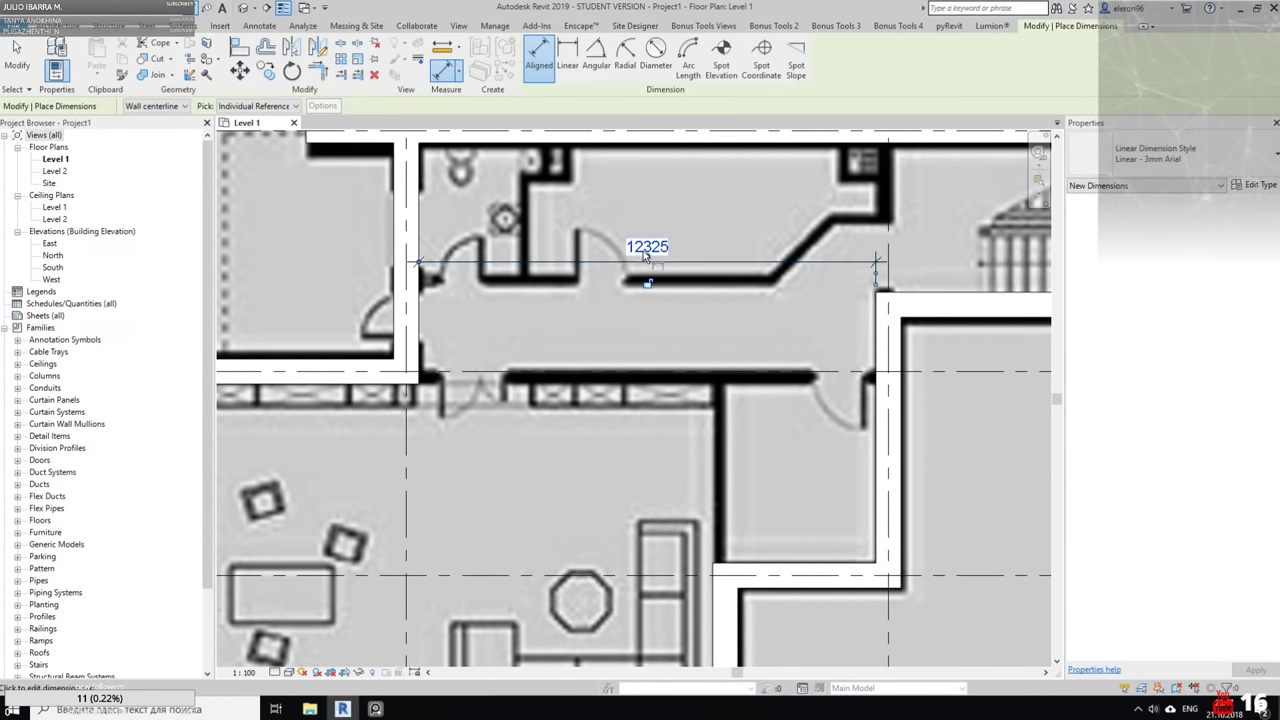
# Dimension the living room's clear depth between the inner faces of the grid 3 and grid 1 walls, and exit the Dimension tool
pyautogui.scroll(-3, 563, 374)
pyautogui.scroll(3, 480, 334)
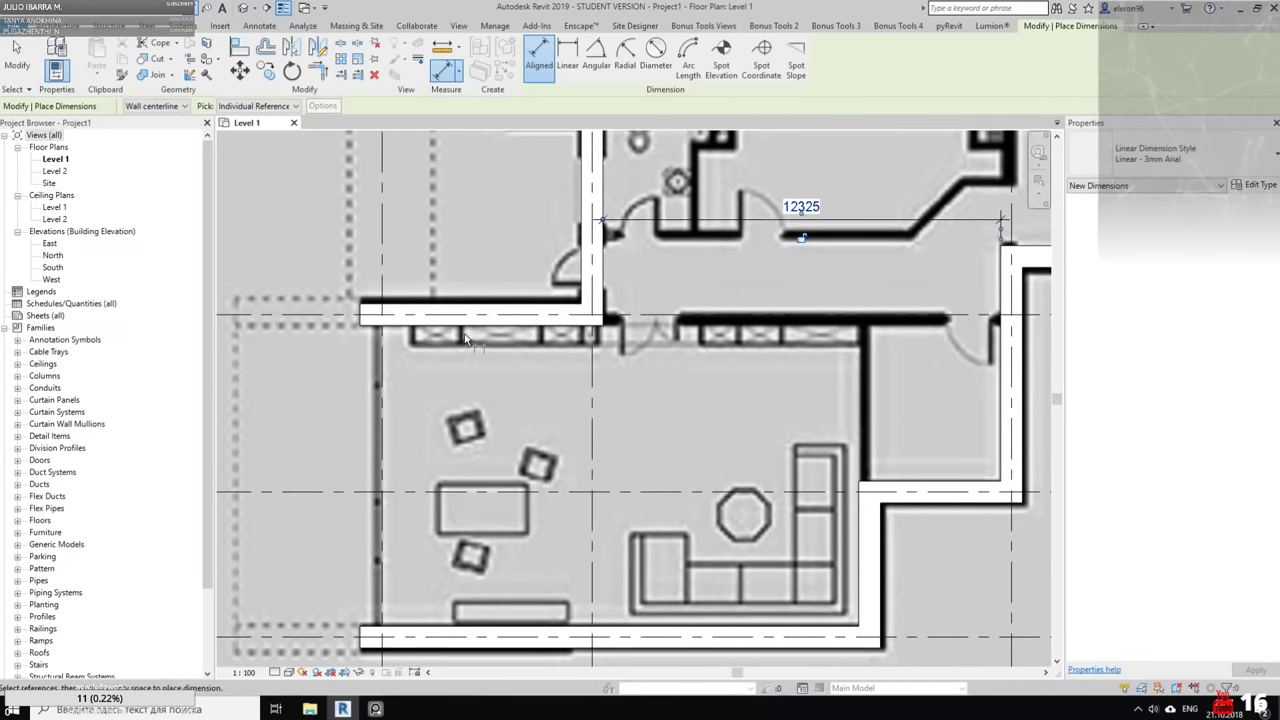
pyautogui.click(475, 333)
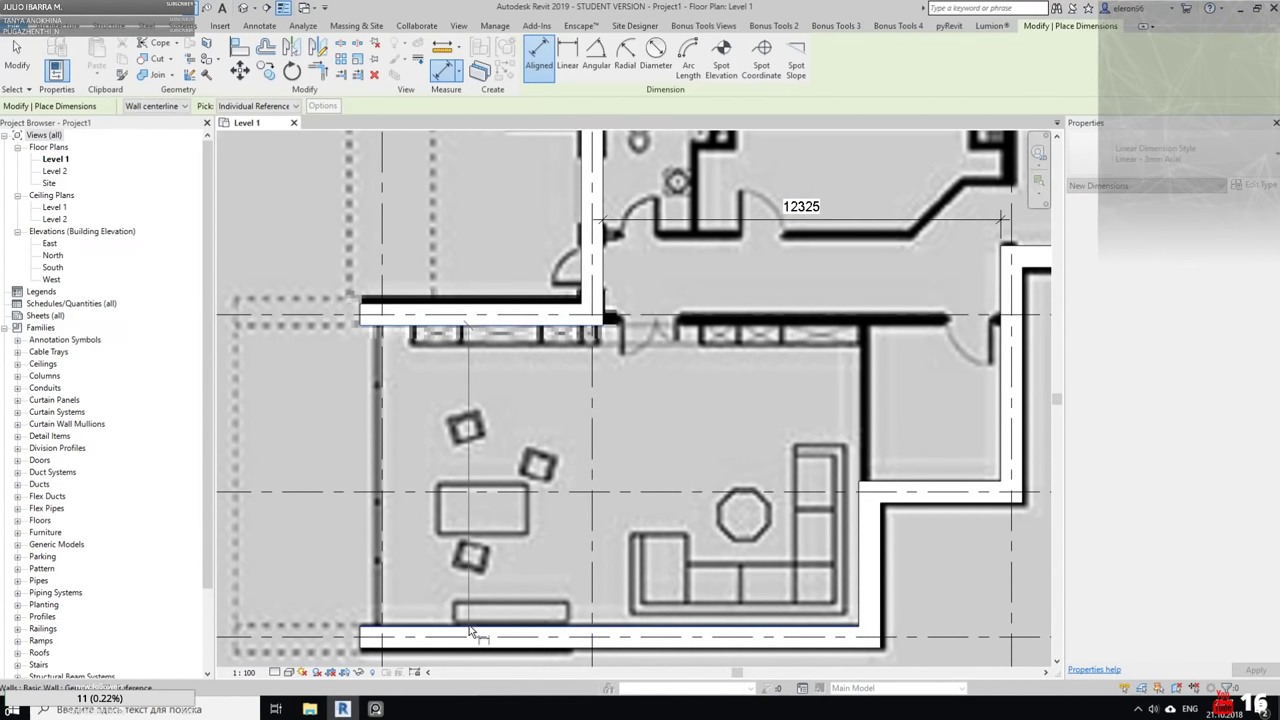
pyautogui.click(465, 626)
pyautogui.click(327, 512)
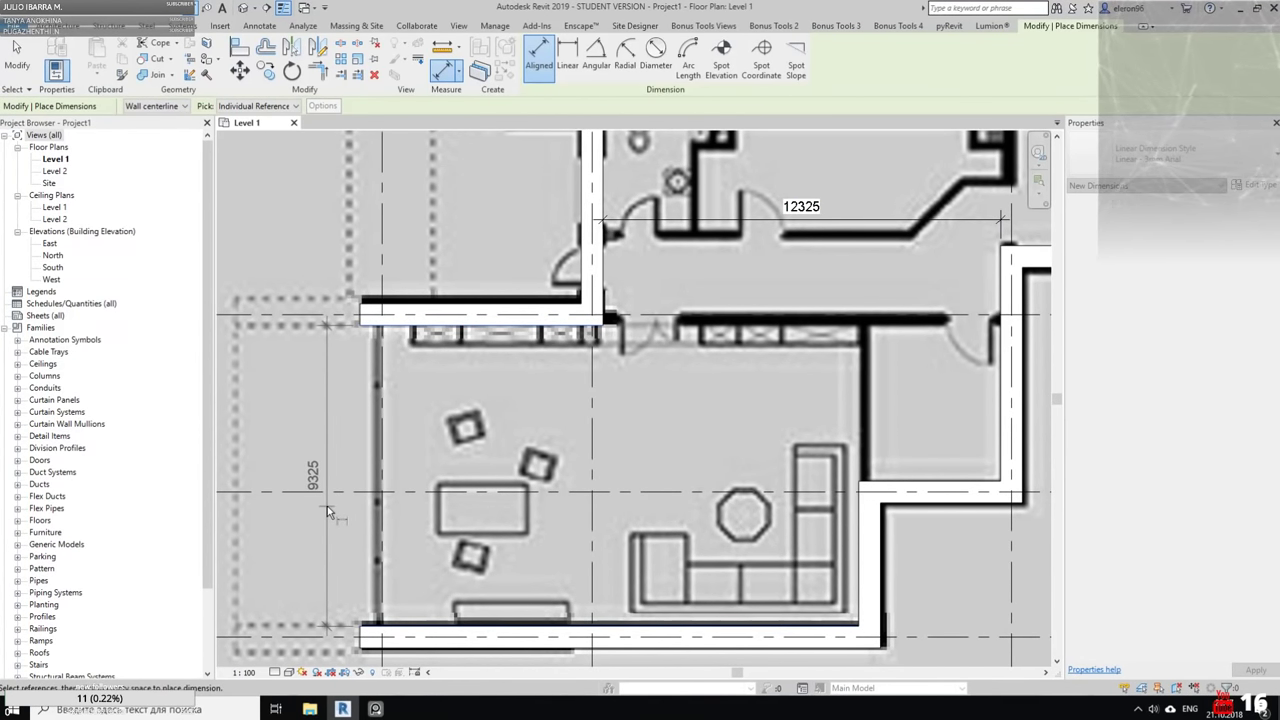
pyautogui.moveTo(972, 196); pyautogui.dragTo(563, 387, button='middle')
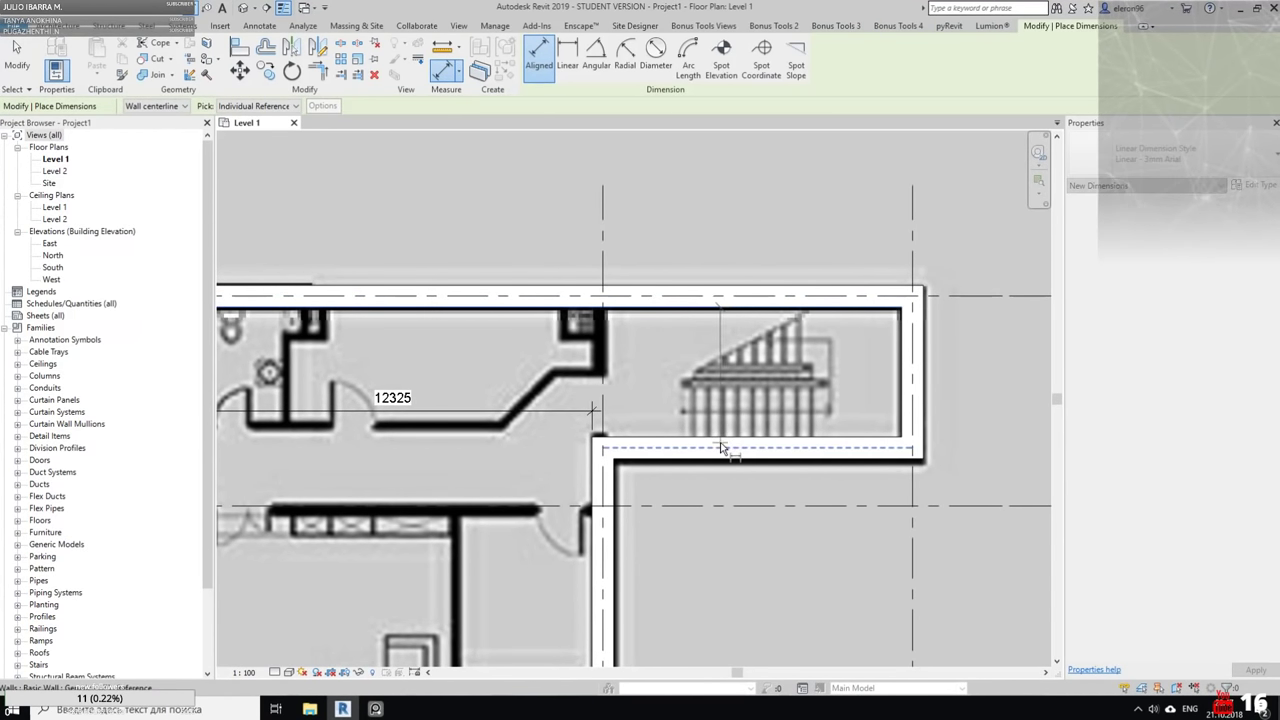
pyautogui.press('Escape')
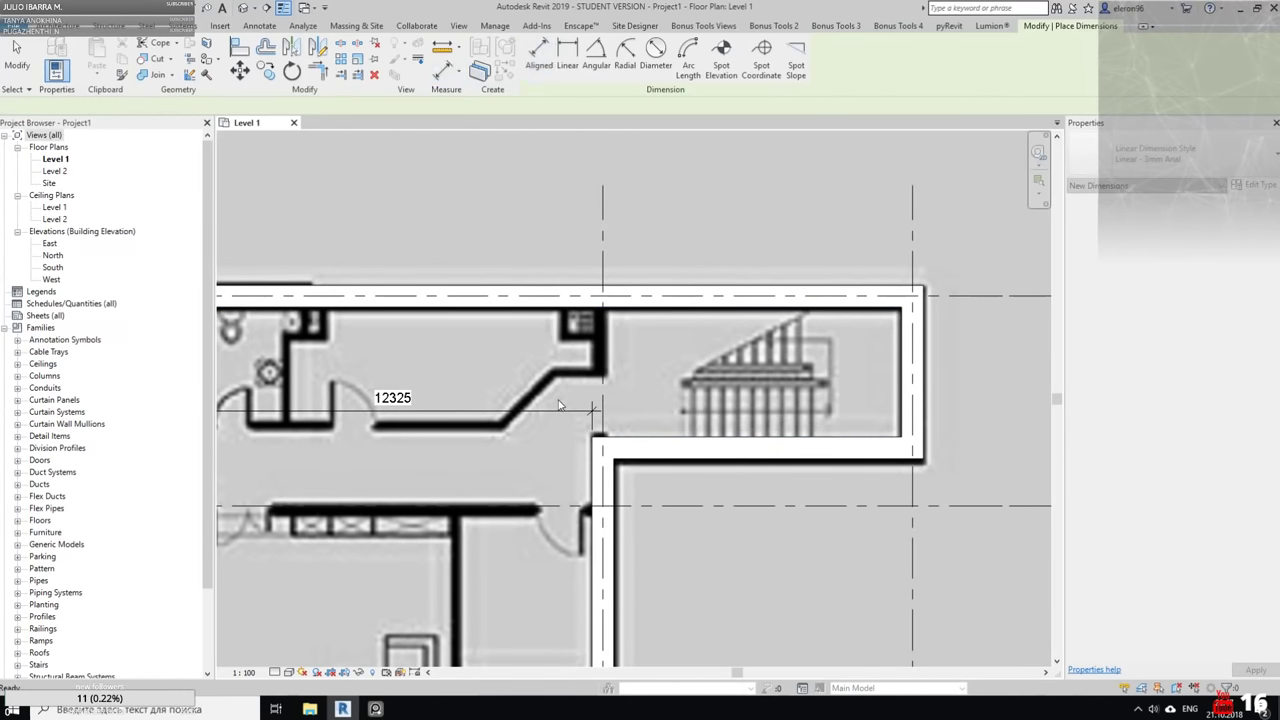
pyautogui.press('Escape')
# Draw a Storefront curtain wall about 10000 mm long near grid A, closing the living room between the grid 3 and grid 1 walls
pyautogui.scroll(-1, 545, 415)
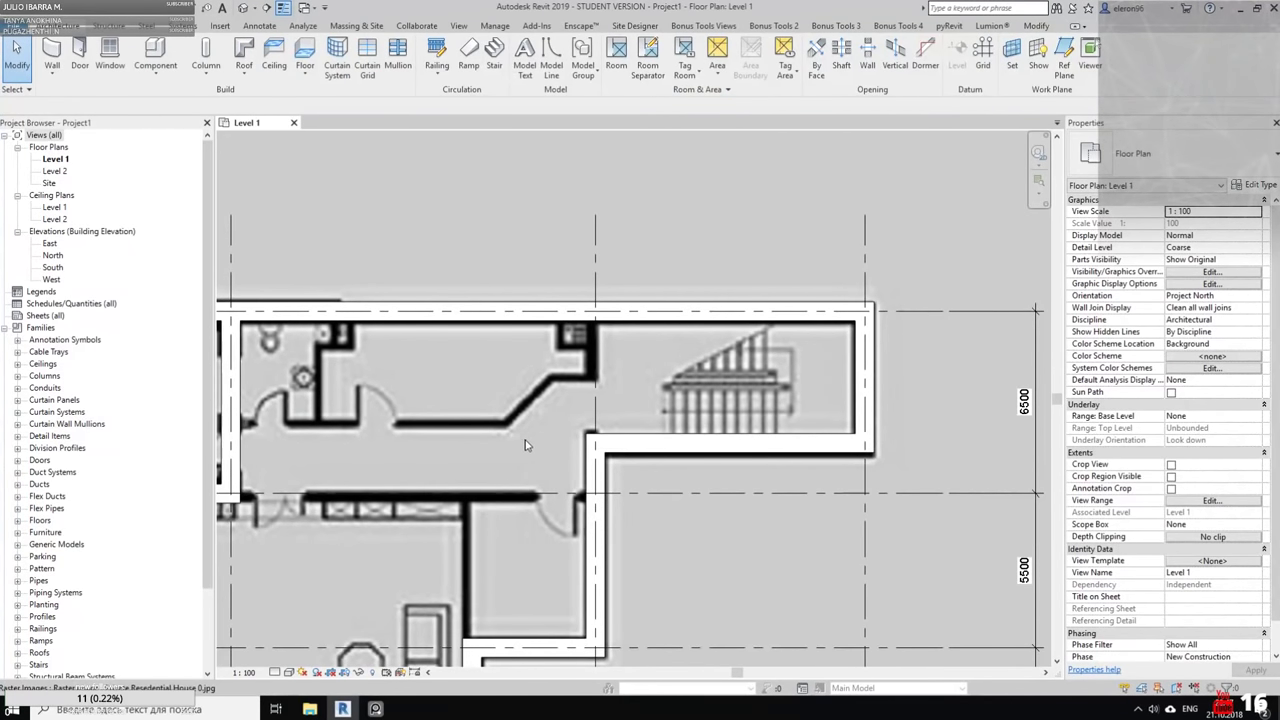
pyautogui.moveTo(527, 445); pyautogui.dragTo(593, 418, button='middle')
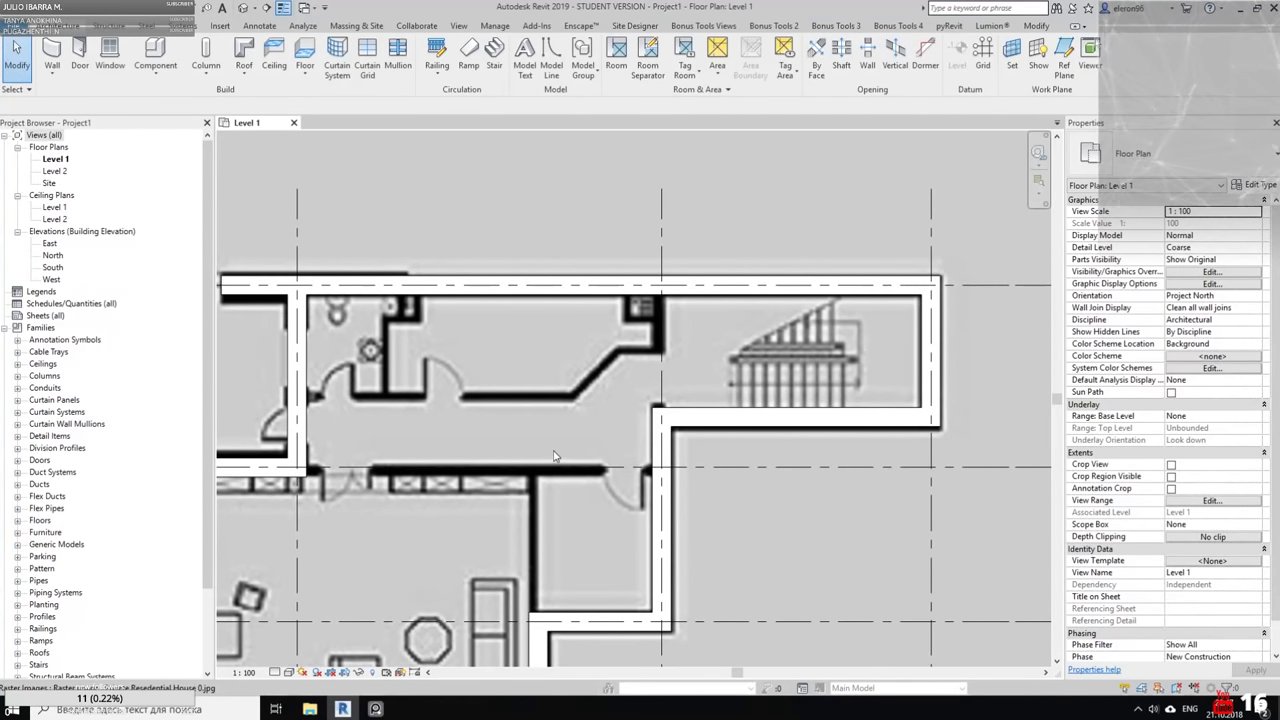
pyautogui.moveTo(532, 472); pyautogui.dragTo(554, 555, button='middle')
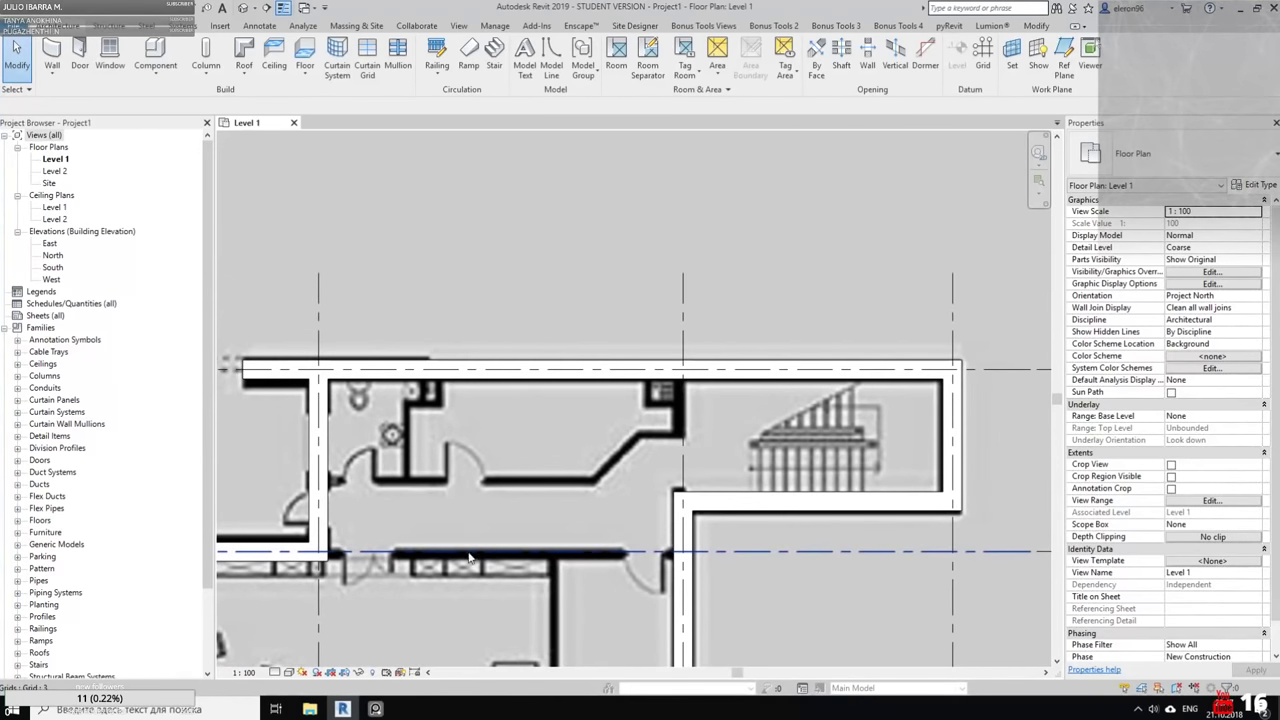
pyautogui.moveTo(469, 557); pyautogui.dragTo(645, 355, button='middle')
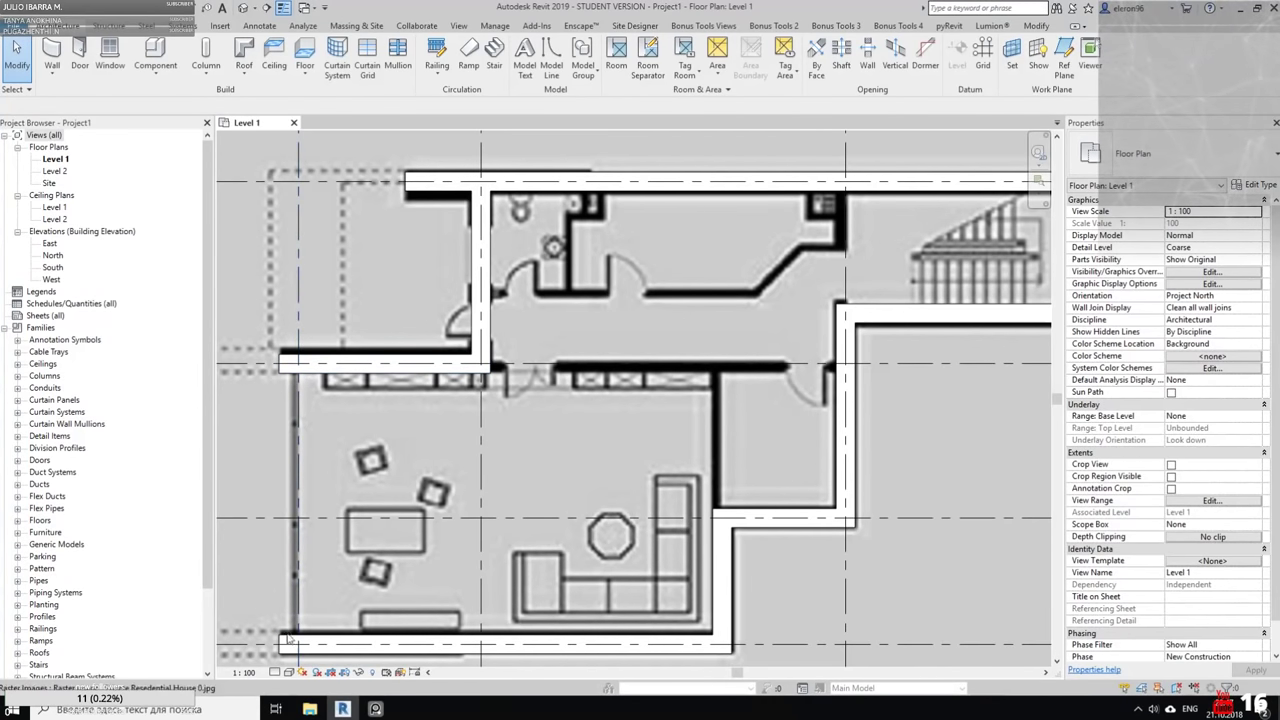
pyautogui.moveTo(341, 459); pyautogui.dragTo(500, 424, button='middle')
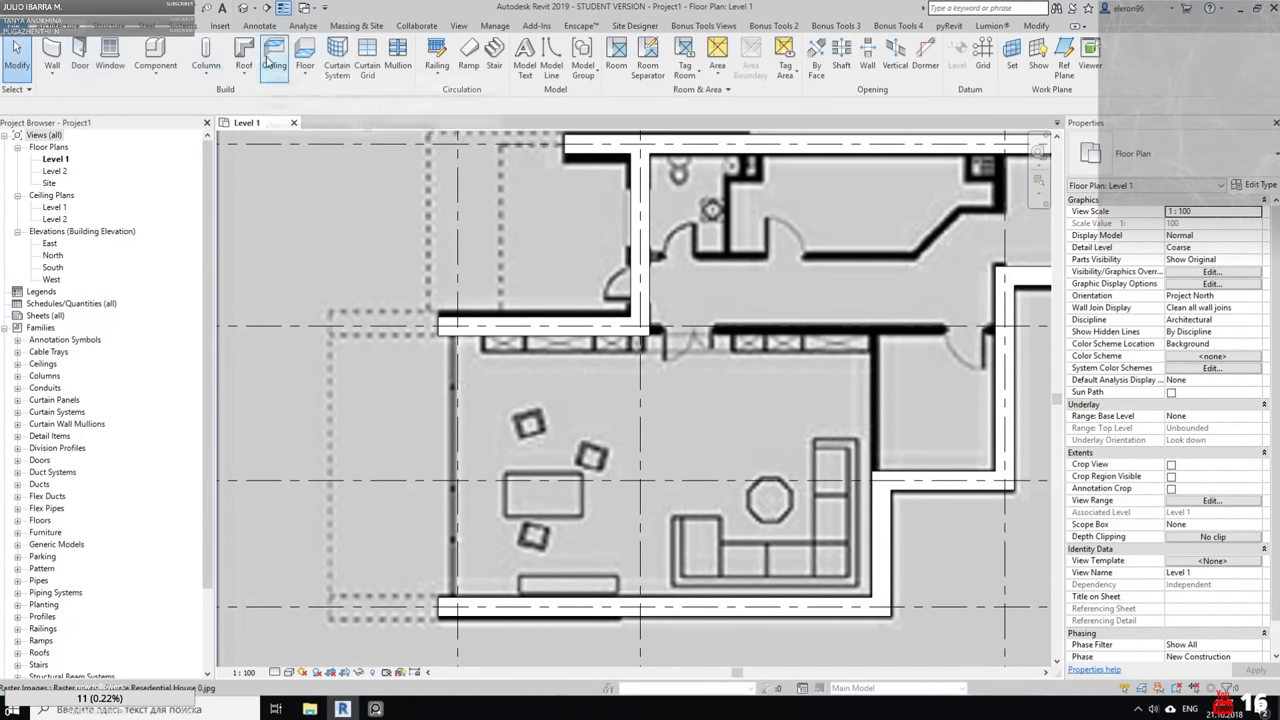
pyautogui.click(52, 55)
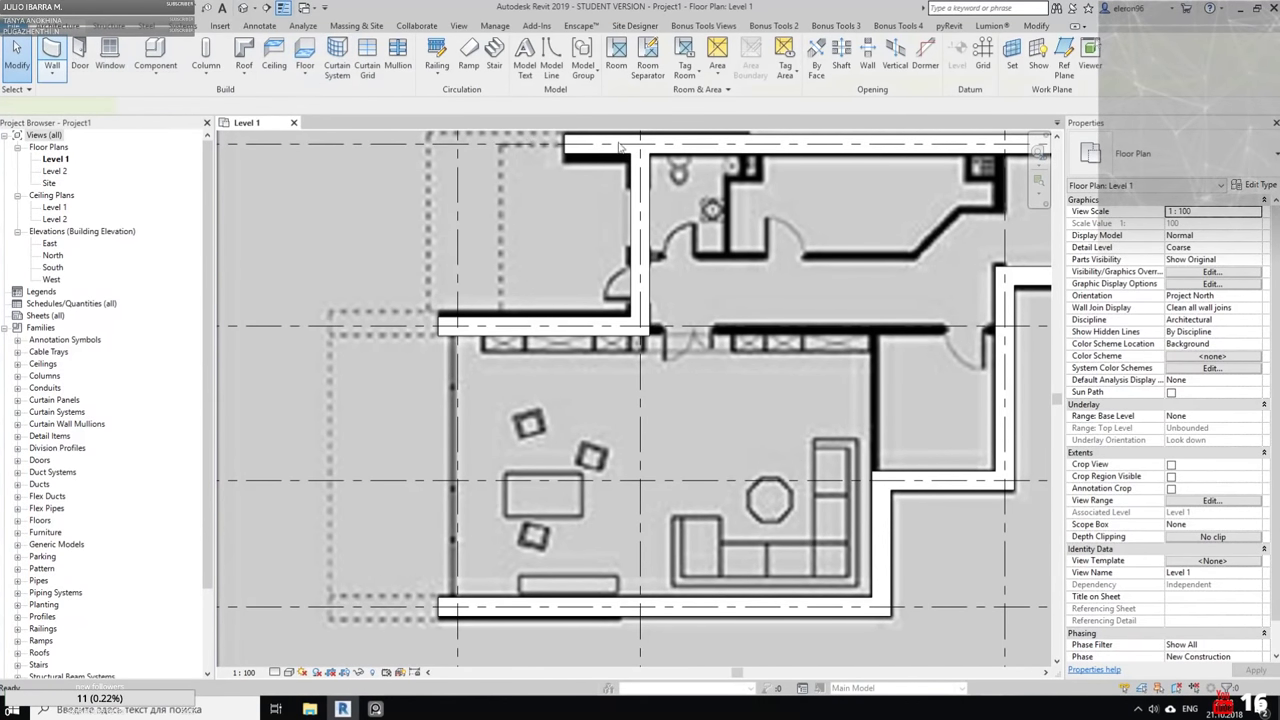
pyautogui.click(1170, 153)
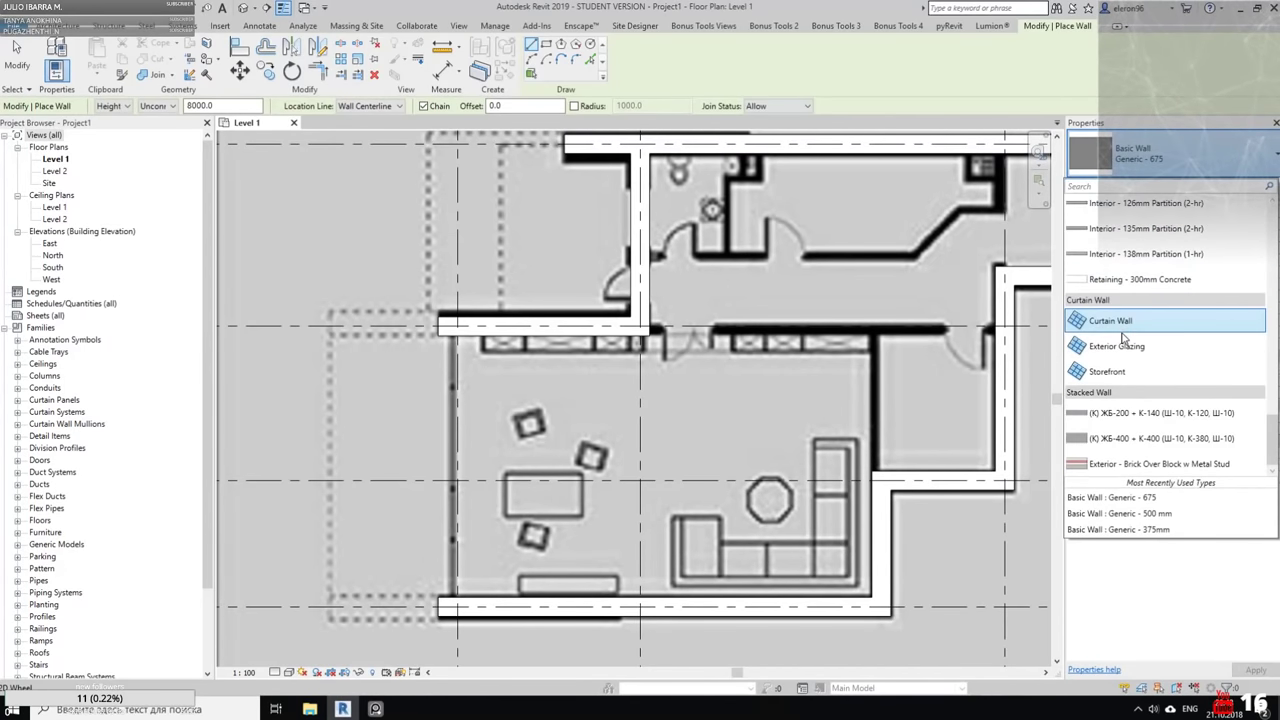
pyautogui.click(1110, 372)
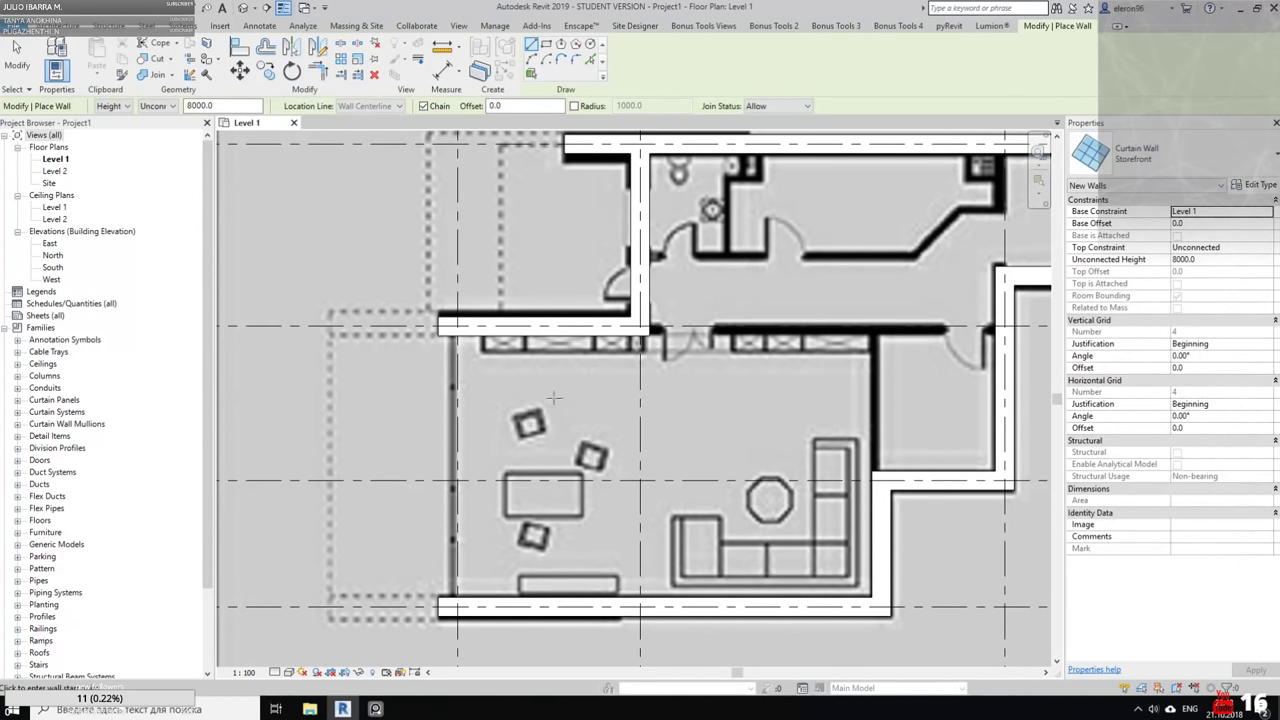
pyautogui.click(449, 336)
pyautogui.moveTo(487, 496); pyautogui.dragTo(503, 438, button='middle')
pyautogui.scroll(4, 500, 445)
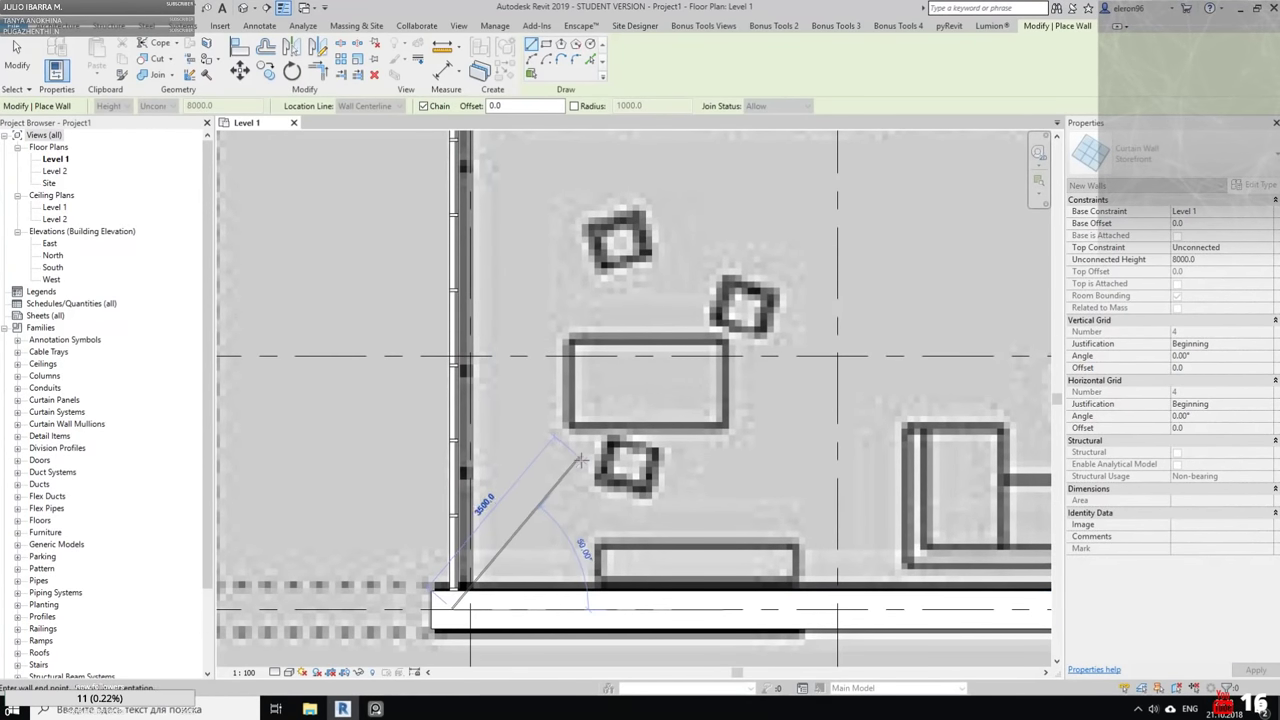
pyautogui.scroll(-4, 580, 460)
pyautogui.press('Escape')
pyautogui.press('Escape')
# Move the Storefront curtain wall onto the glazing line of the underlying floor plan near grid A
pyautogui.scroll(3, 469, 293)
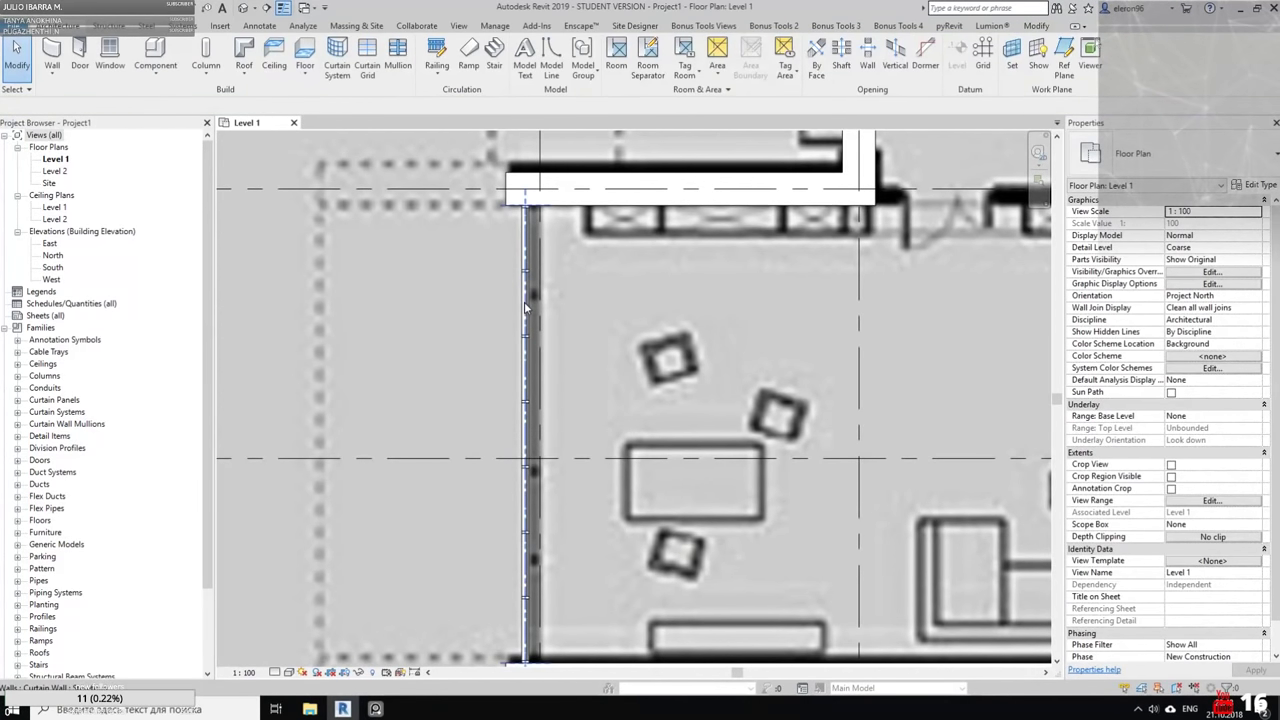
pyautogui.click(520, 311)
pyautogui.moveTo(529, 308)
pyautogui.mouseDown()
pyautogui.moveTo(561, 311)
pyautogui.moveTo(535, 316)
pyautogui.mouseUp()
pyautogui.scroll(5, 533, 248)
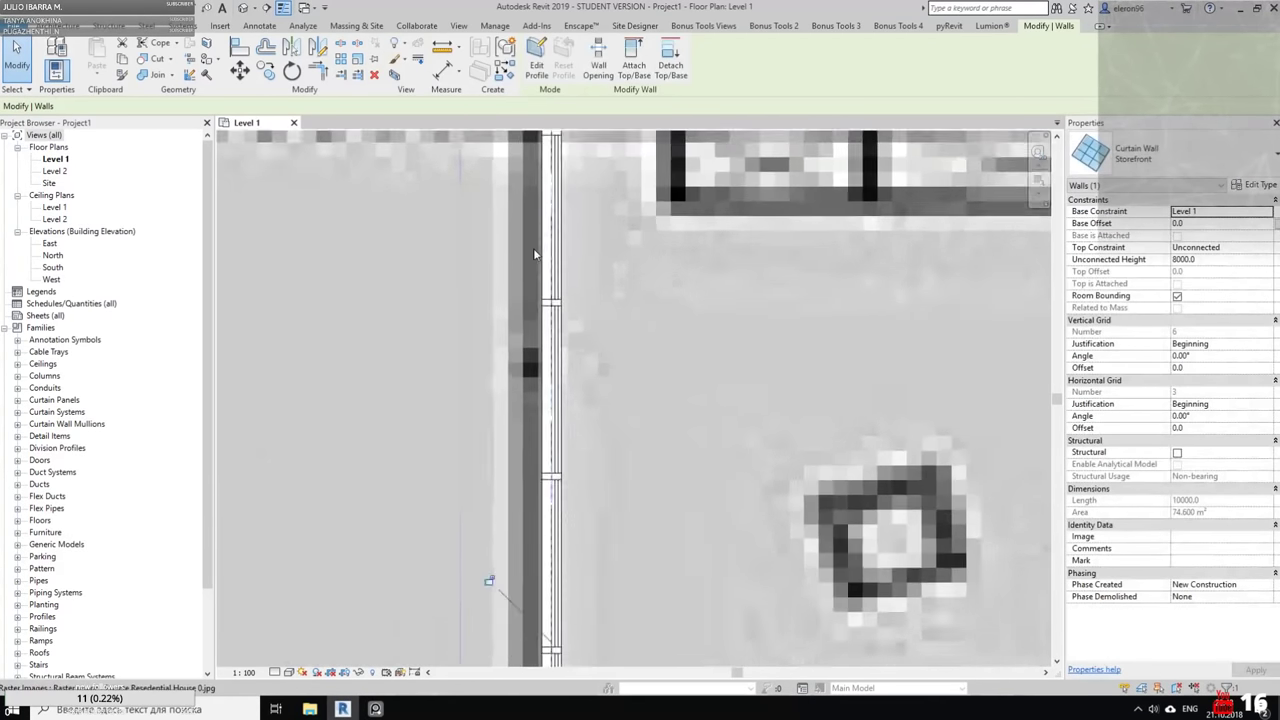
pyautogui.moveTo(531, 250); pyautogui.dragTo(534, 243)
pyautogui.scroll(-3, 534, 243)
pyautogui.moveTo(536, 243); pyautogui.dragTo(556, 363, button='middle')
pyautogui.scroll(1, 570, 315)
pyautogui.scroll(3, 524, 296)
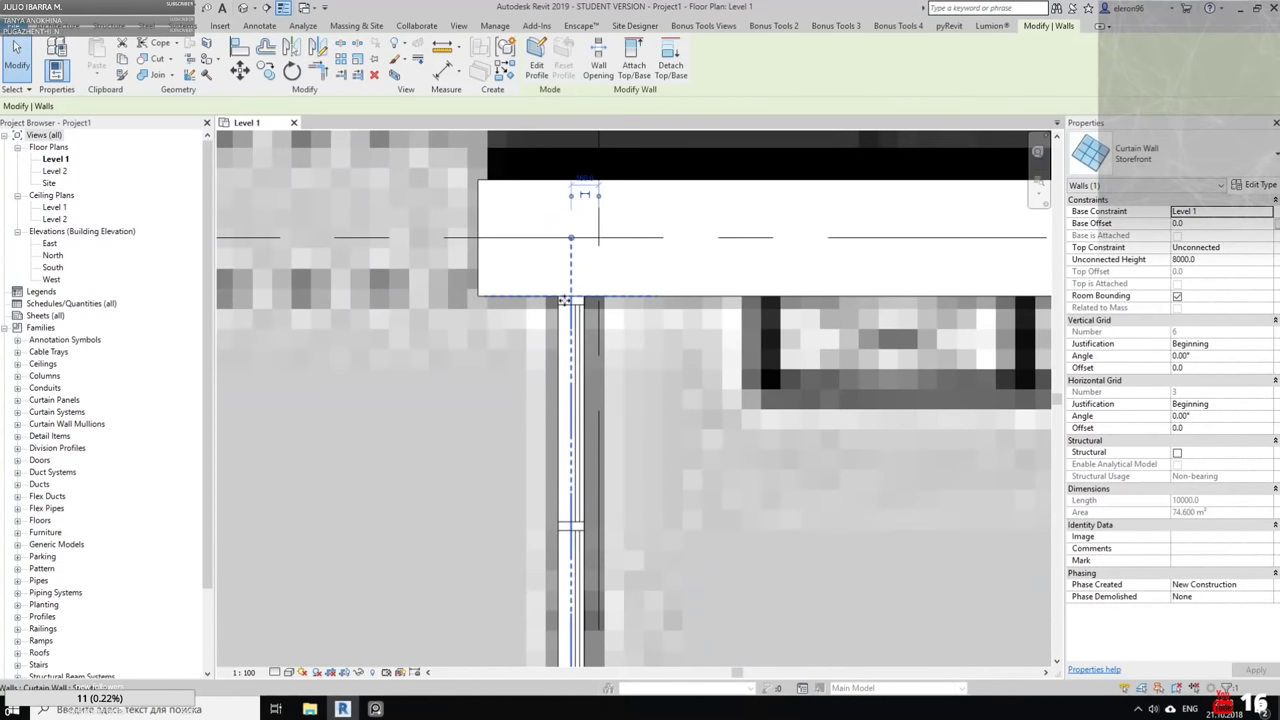
pyautogui.press('Escape')
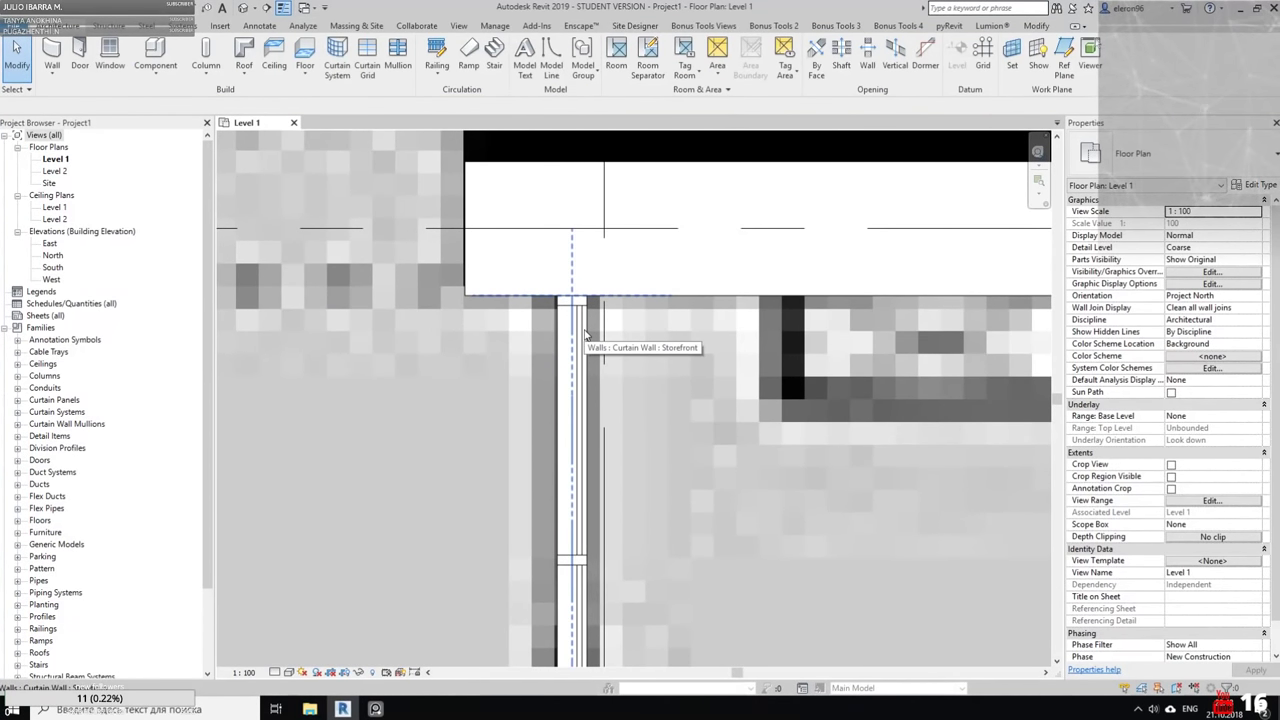
# Add an aligned dimension between the Storefront curtain wall and grid A, placed above the grid 3 wall
pyautogui.press('d')
pyautogui.press('i')
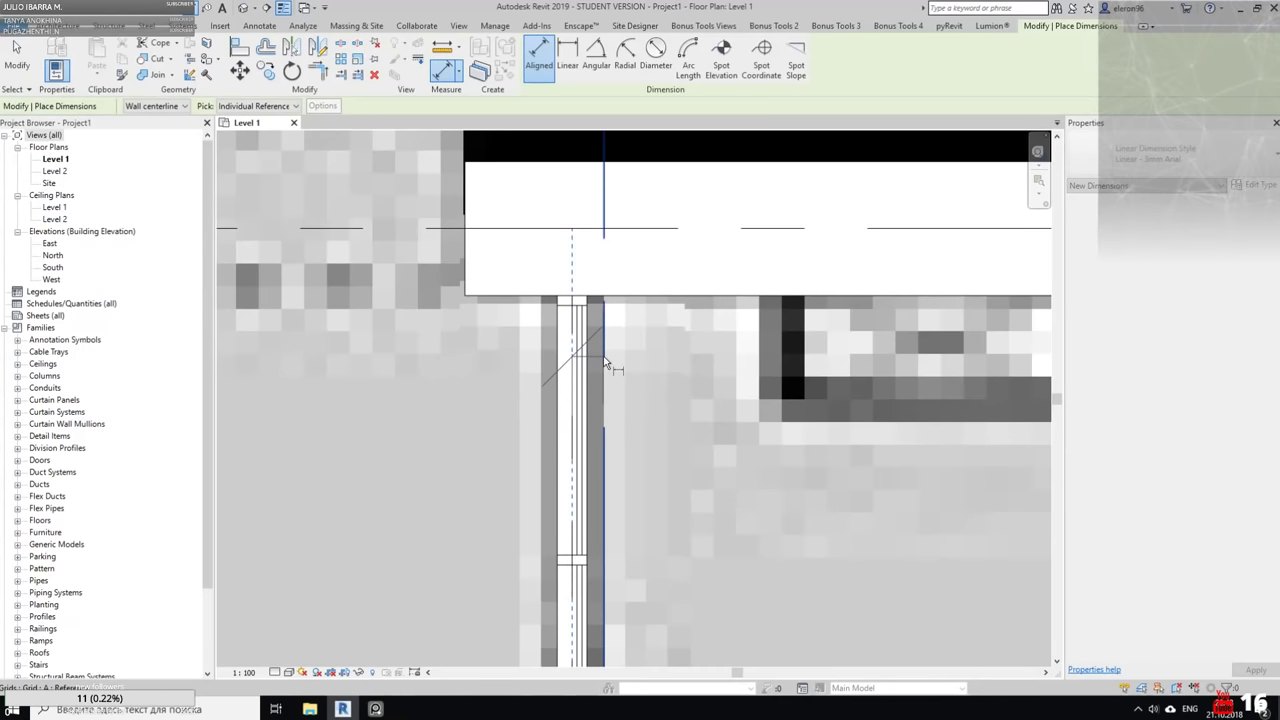
pyautogui.click(604, 357)
pyautogui.scroll(-3, 622, 354)
pyautogui.click(632, 185)
pyautogui.moveTo(620, 199); pyautogui.dragTo(619, 315, button='middle')
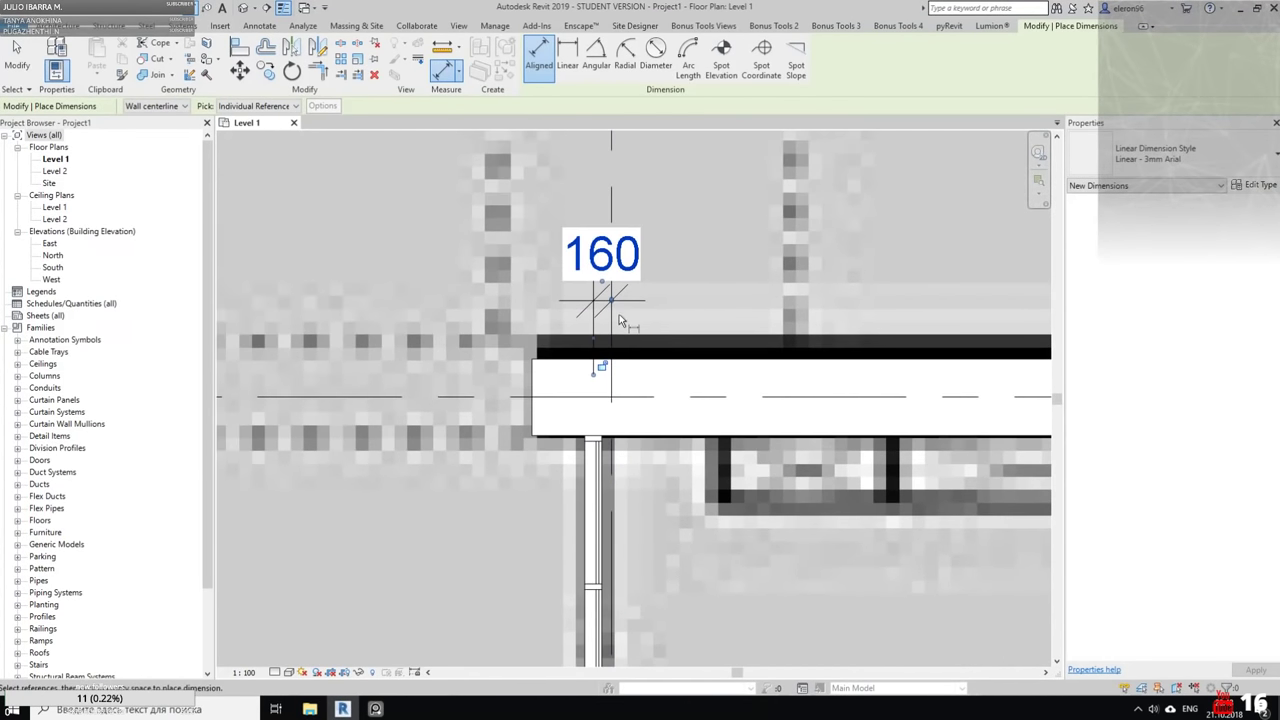
pyautogui.press('Escape')
pyautogui.press('Escape')
# Set the curtain wall's distance from grid A to 150 mm and delete the helper dimension
pyautogui.click(598, 456)
pyautogui.click(605, 273)
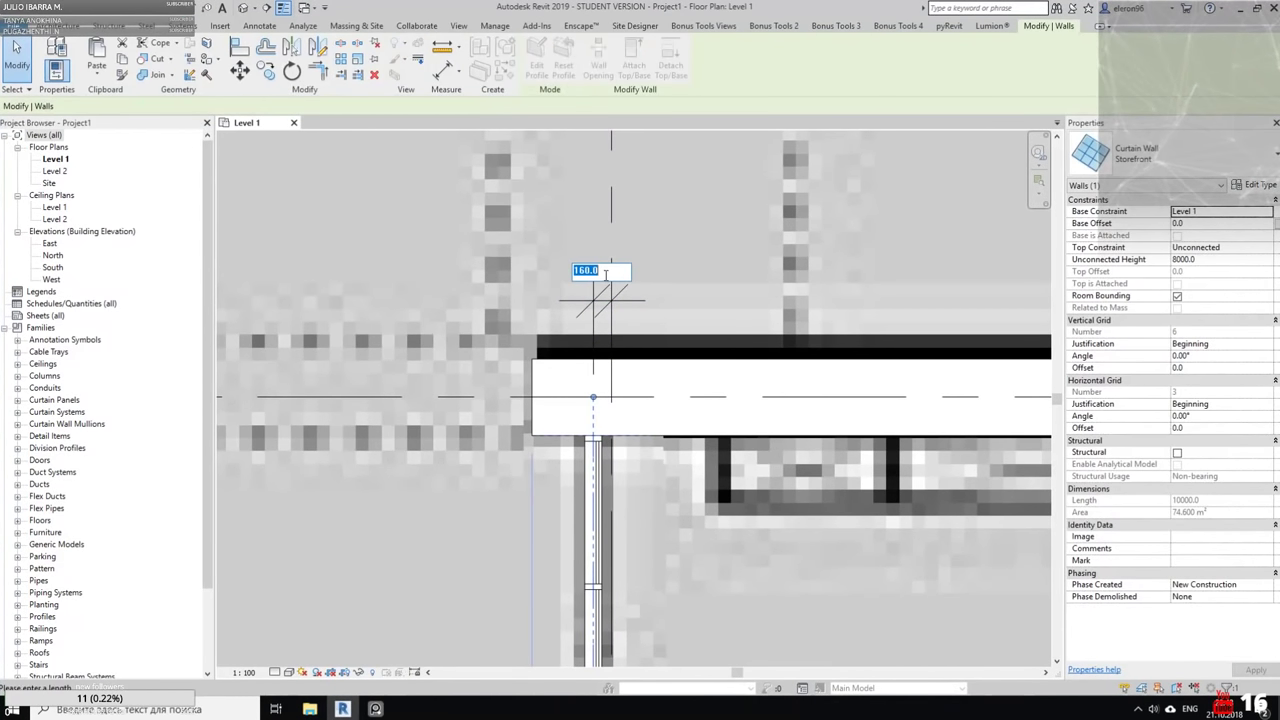
pyautogui.write('150')
pyautogui.press('Return')
pyautogui.click(612, 305)
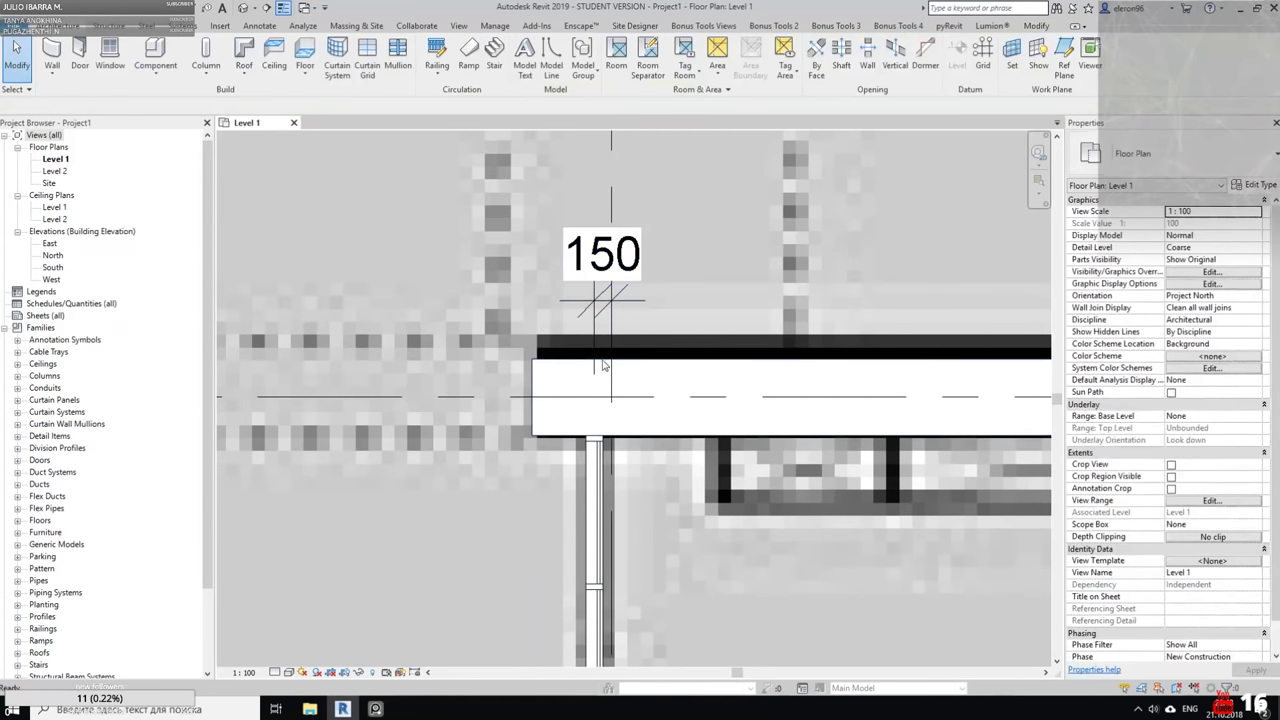
pyautogui.press('Delete')
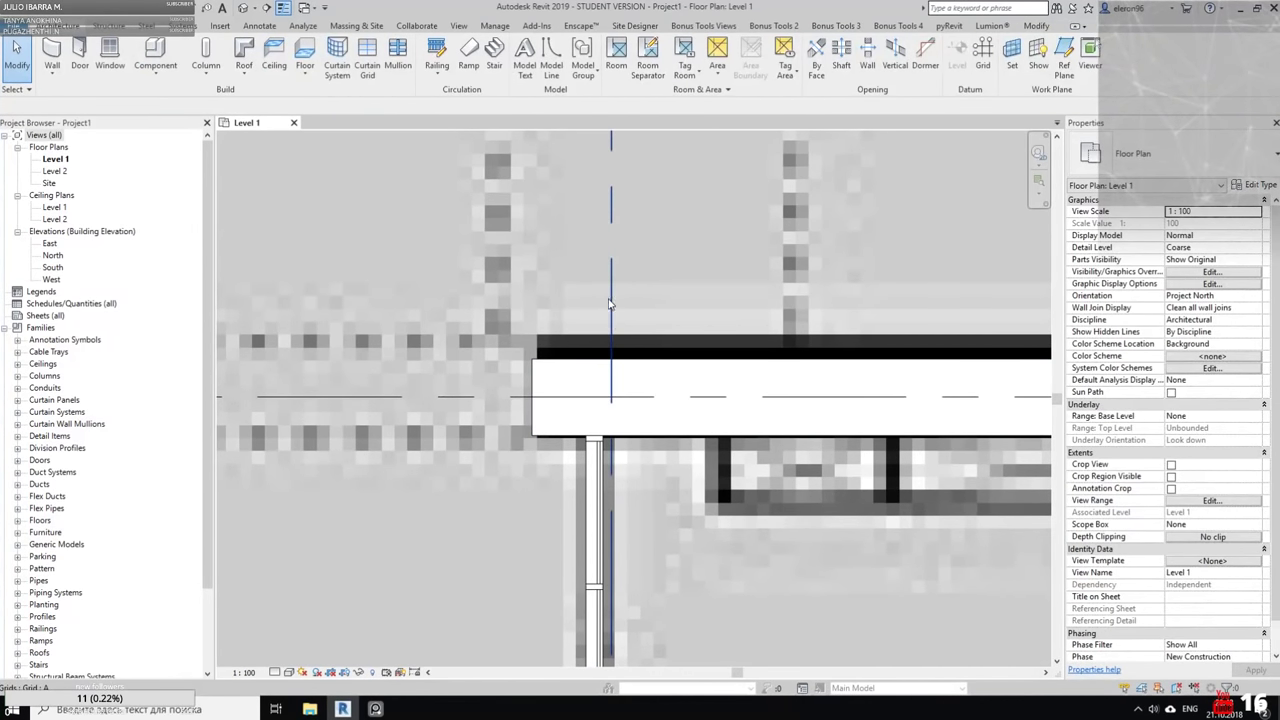
# Check the height settings of the 675 mm wall along grid 3 in the living room
pyautogui.scroll(-5, 610, 303)
pyautogui.moveTo(610, 303); pyautogui.dragTo(506, 351, button='middle')
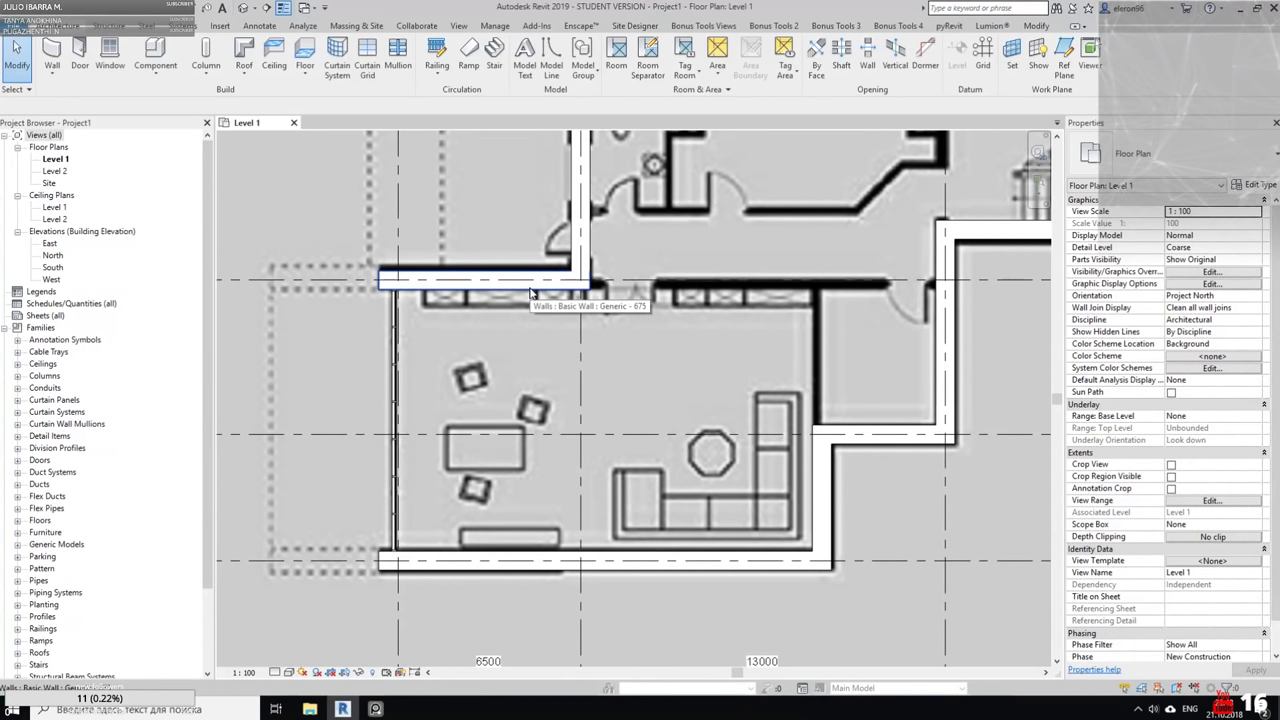
pyautogui.scroll(-2, 533, 292)
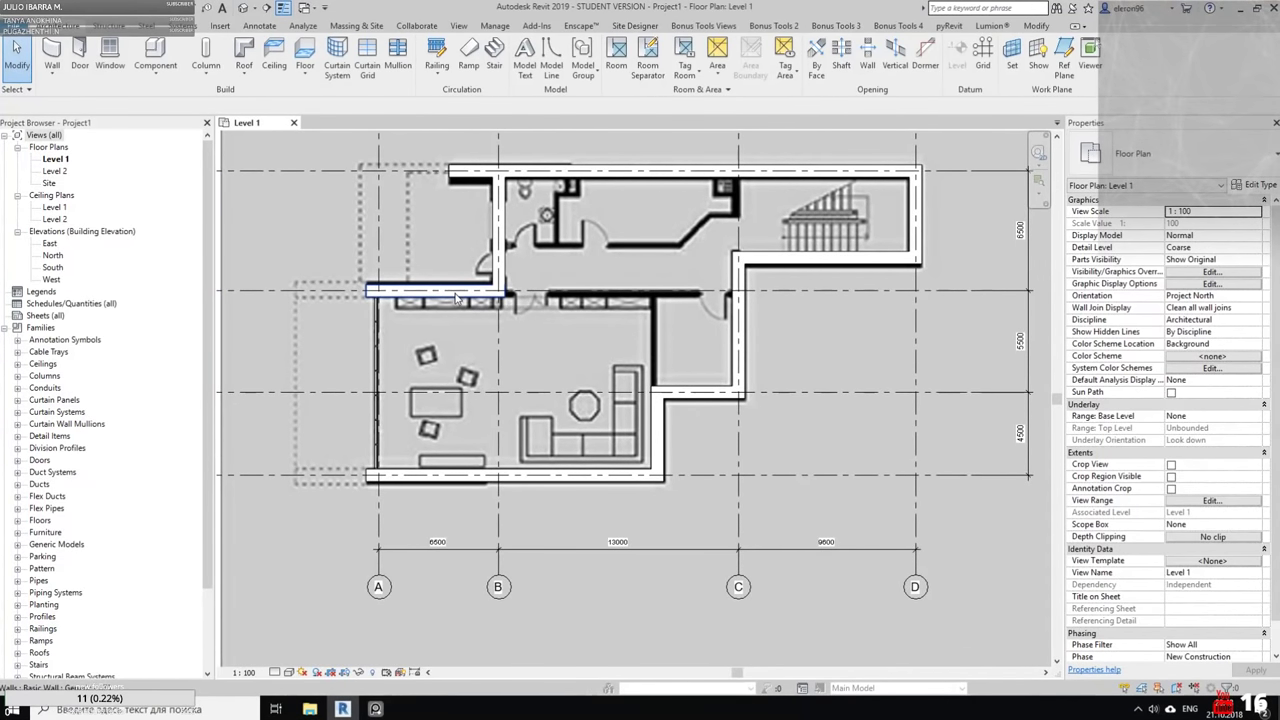
pyautogui.click(455, 296)
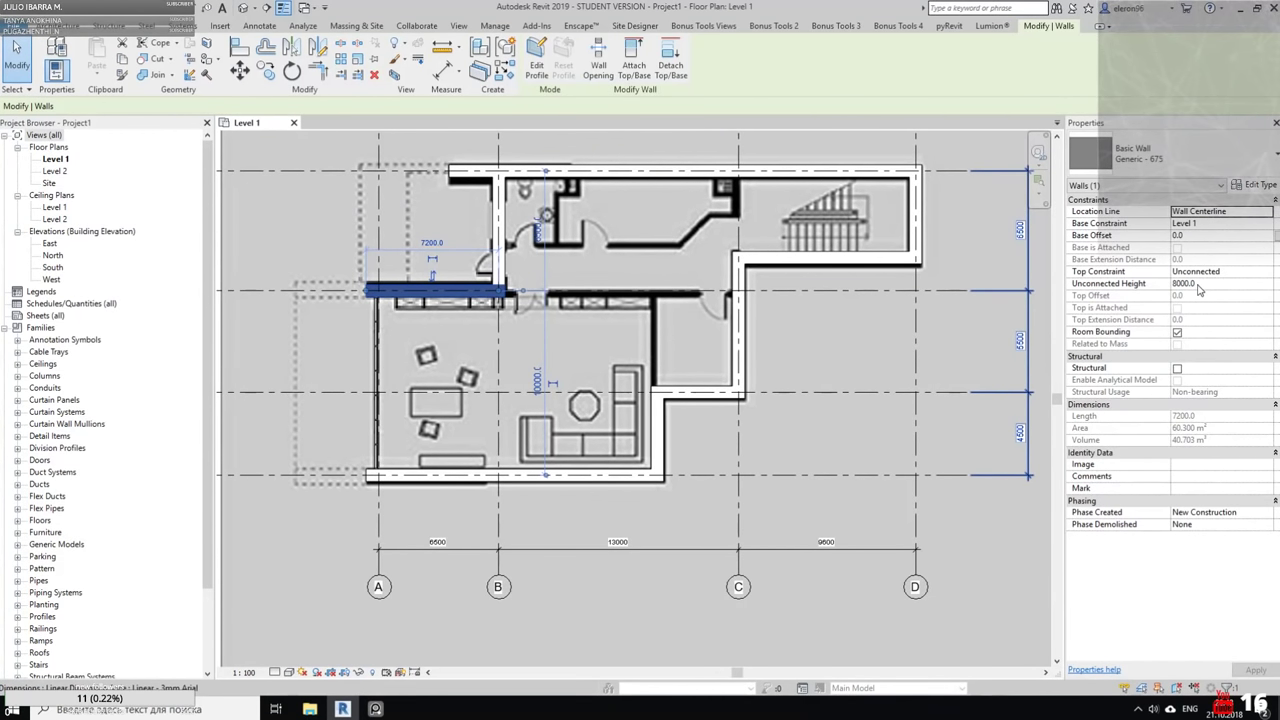
pyautogui.click(806, 590)
# Open the East elevation and extend the Level 1 and Level 2 lines well past grid 4
pyautogui.doubleClick(50, 245)
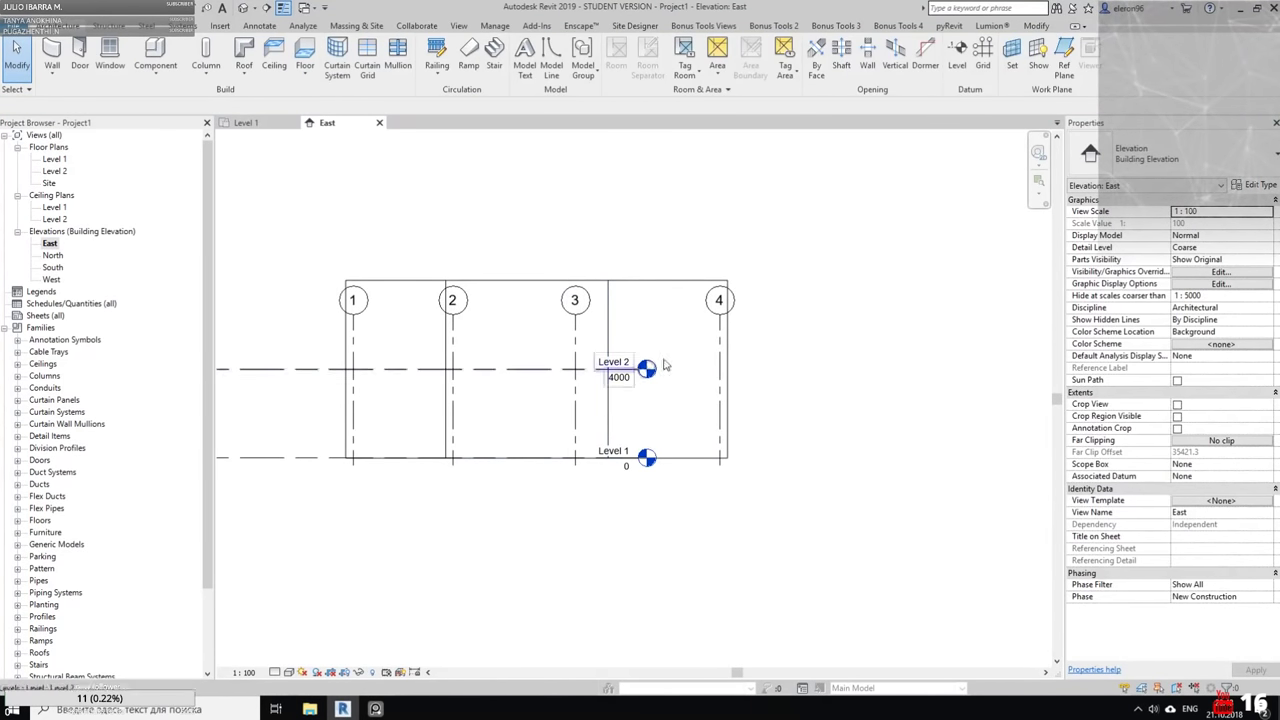
pyautogui.click(530, 370)
pyautogui.moveTo(640, 372); pyautogui.dragTo(955, 369)
pyautogui.click(776, 264)
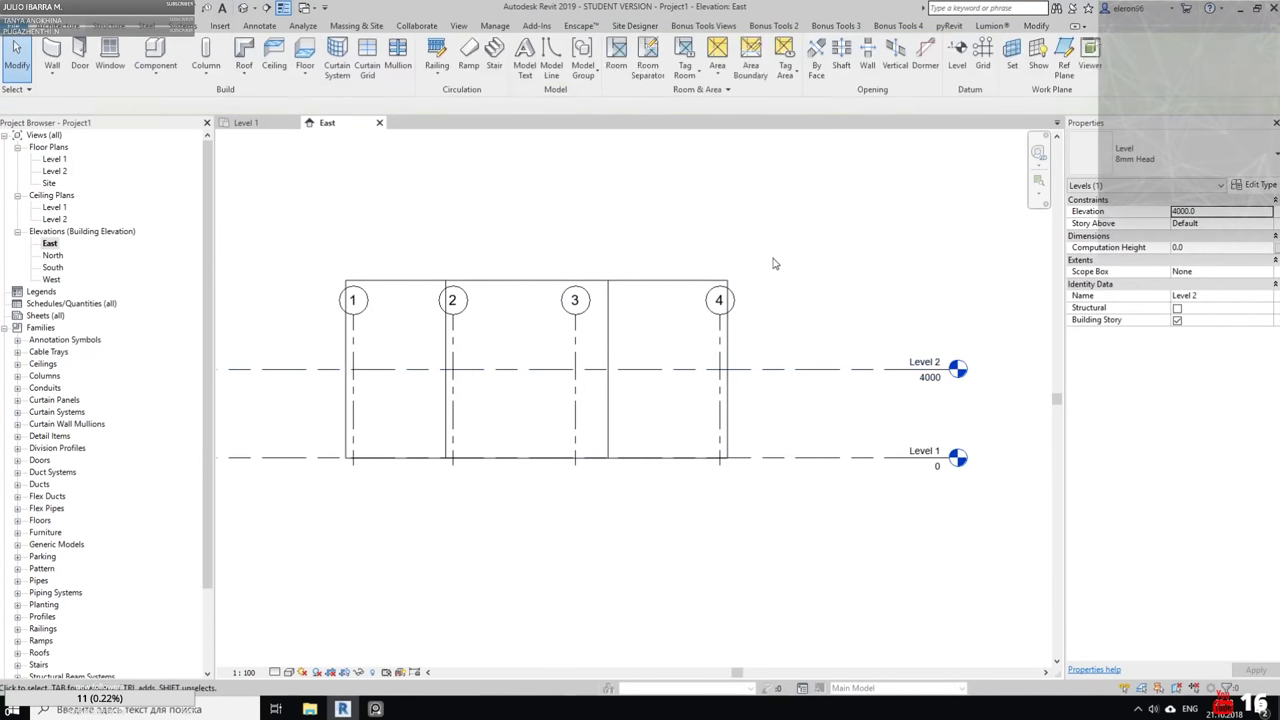
# Raise the bubbles of grids 1 to 4 high above the building in the East elevation
pyautogui.click(727, 314)
pyautogui.moveTo(719, 316); pyautogui.dragTo(720, 166)
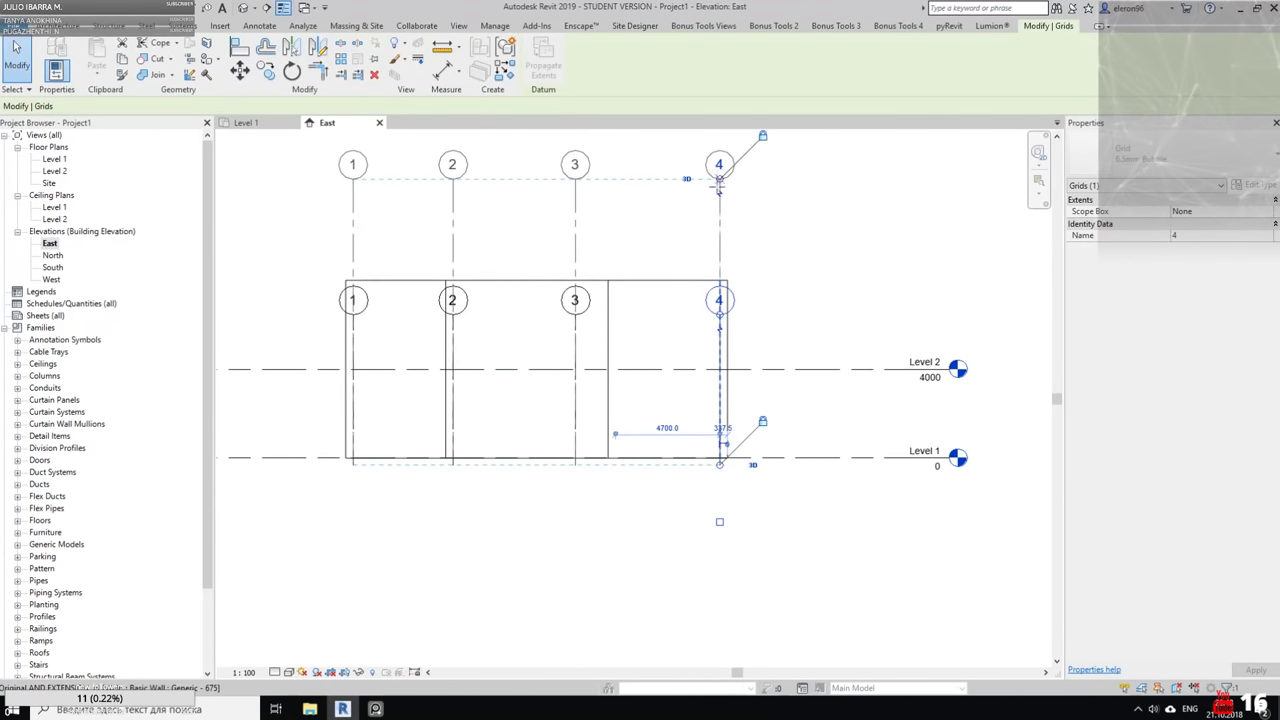
pyautogui.scroll(-3, 728, 332)
pyautogui.moveTo(728, 332); pyautogui.dragTo(728, 256)
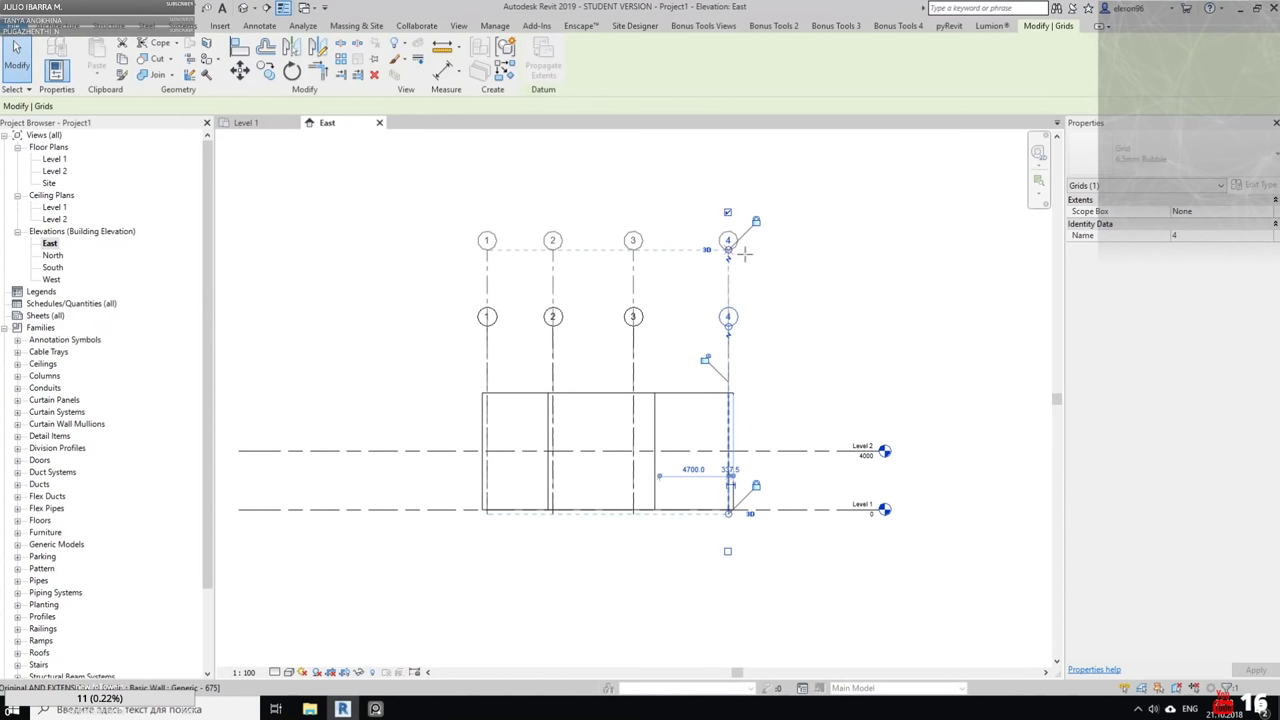
pyautogui.click(845, 442)
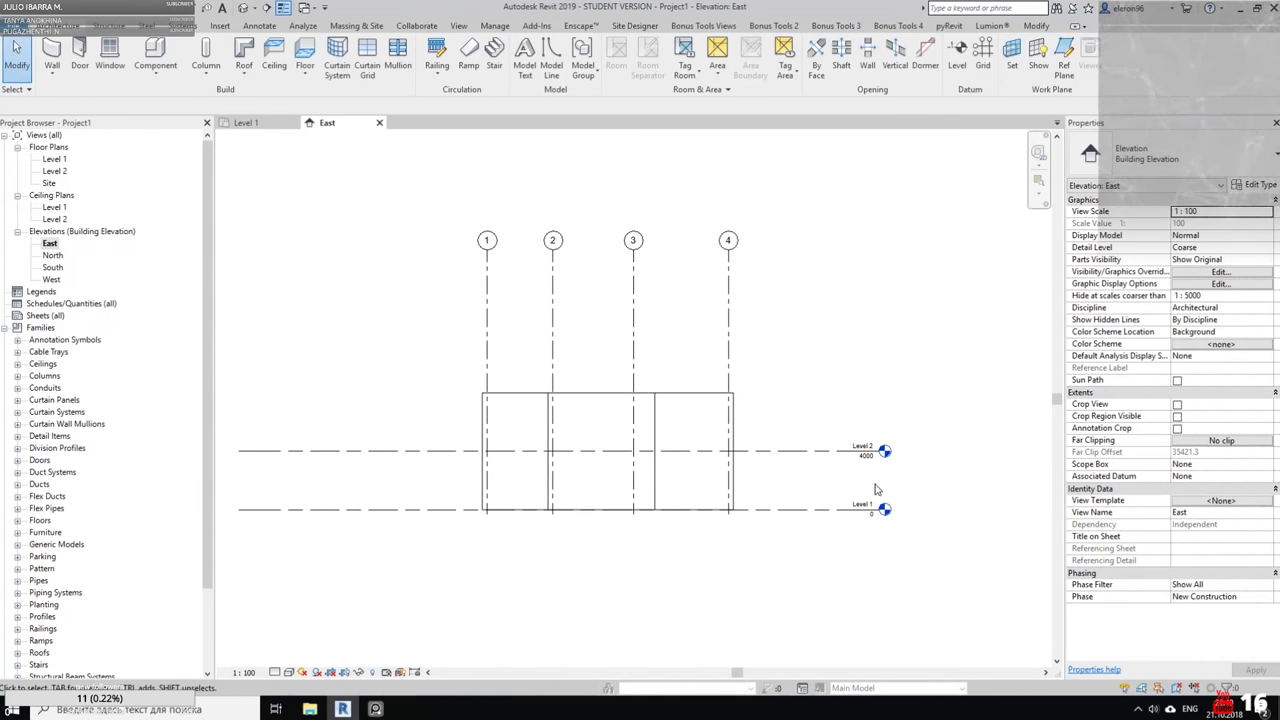
# Set the elevation of Level 1 to -6000
pyautogui.scroll(2, 862, 492)
pyautogui.scroll(1, 870, 508)
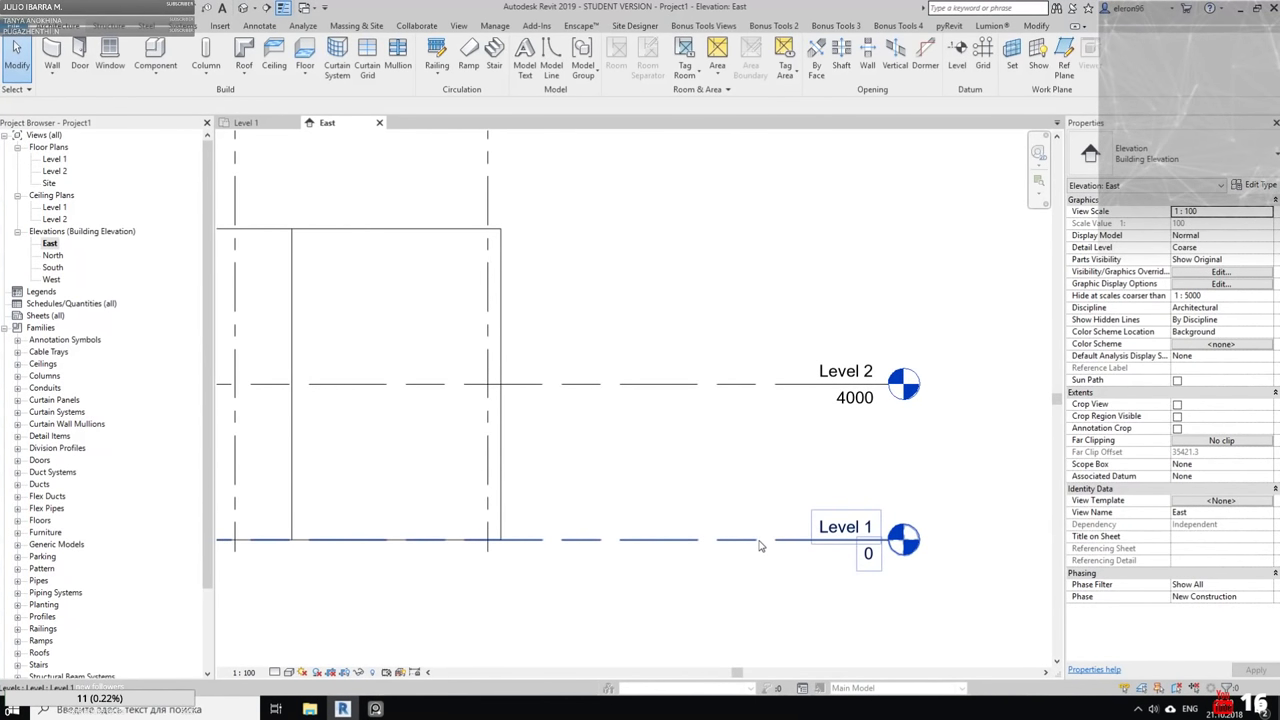
pyautogui.doubleClick(868, 554)
pyautogui.write('-')
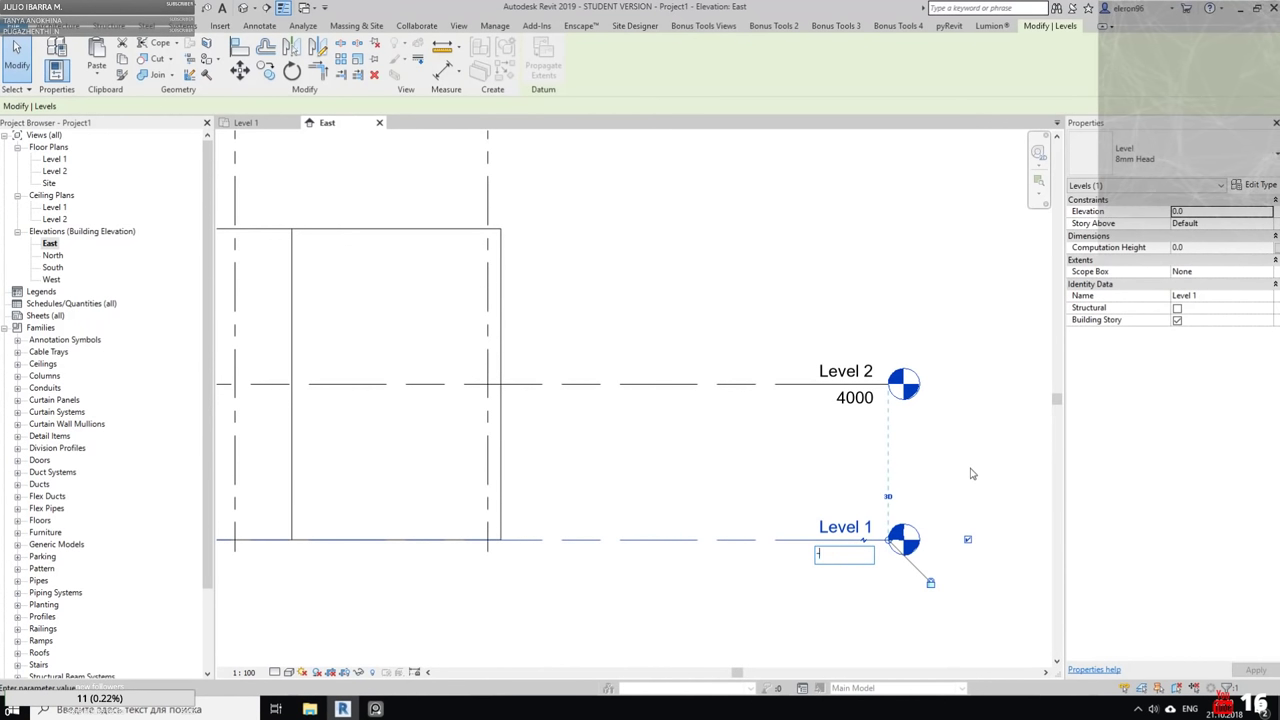
pyautogui.write('6000')
pyautogui.press('Return')
# Set the elevation of Level 2 to -3300
pyautogui.click(887, 392)
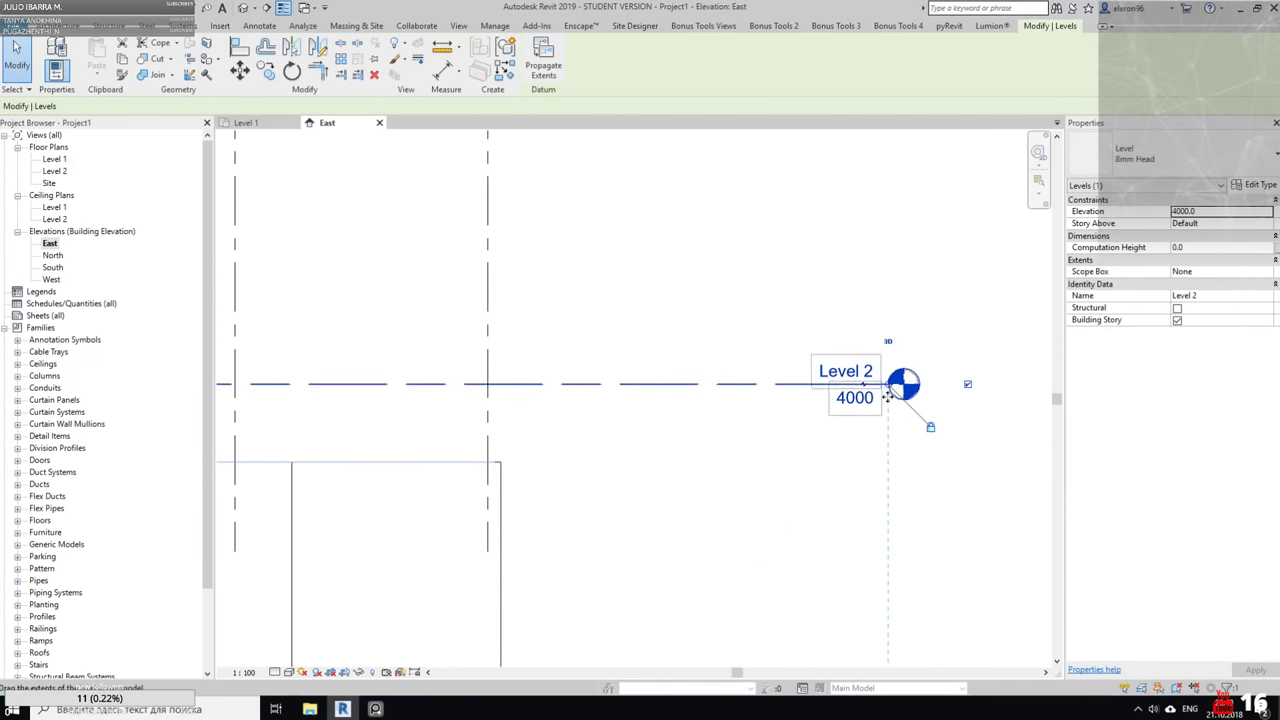
pyautogui.click(855, 399)
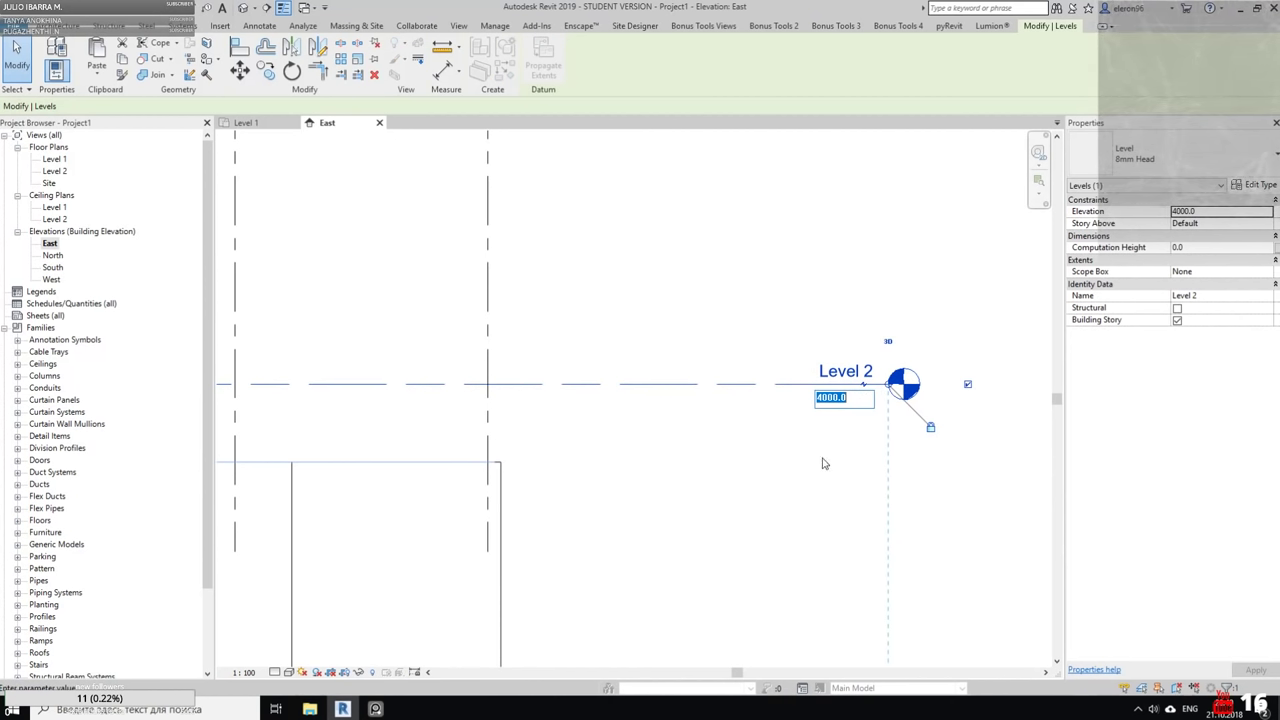
pyautogui.press('BackSpace')
pyautogui.write('-3300')
pyautogui.press('Return')
# Copy Level 2 vertically upward by 3300 mm to add a third level
pyautogui.scroll(-1, 777, 402)
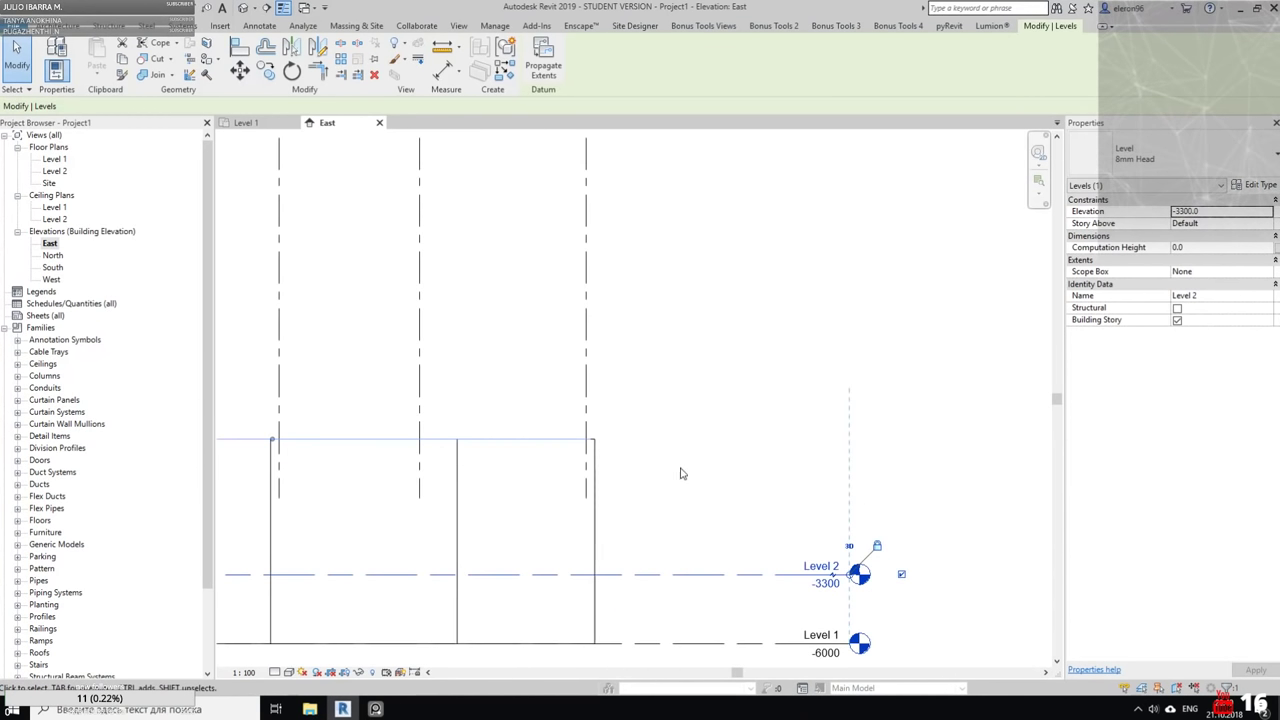
pyautogui.moveTo(722, 585); pyautogui.dragTo(725, 510, button='middle')
pyautogui.scroll(1, 725, 509)
pyautogui.click(617, 297)
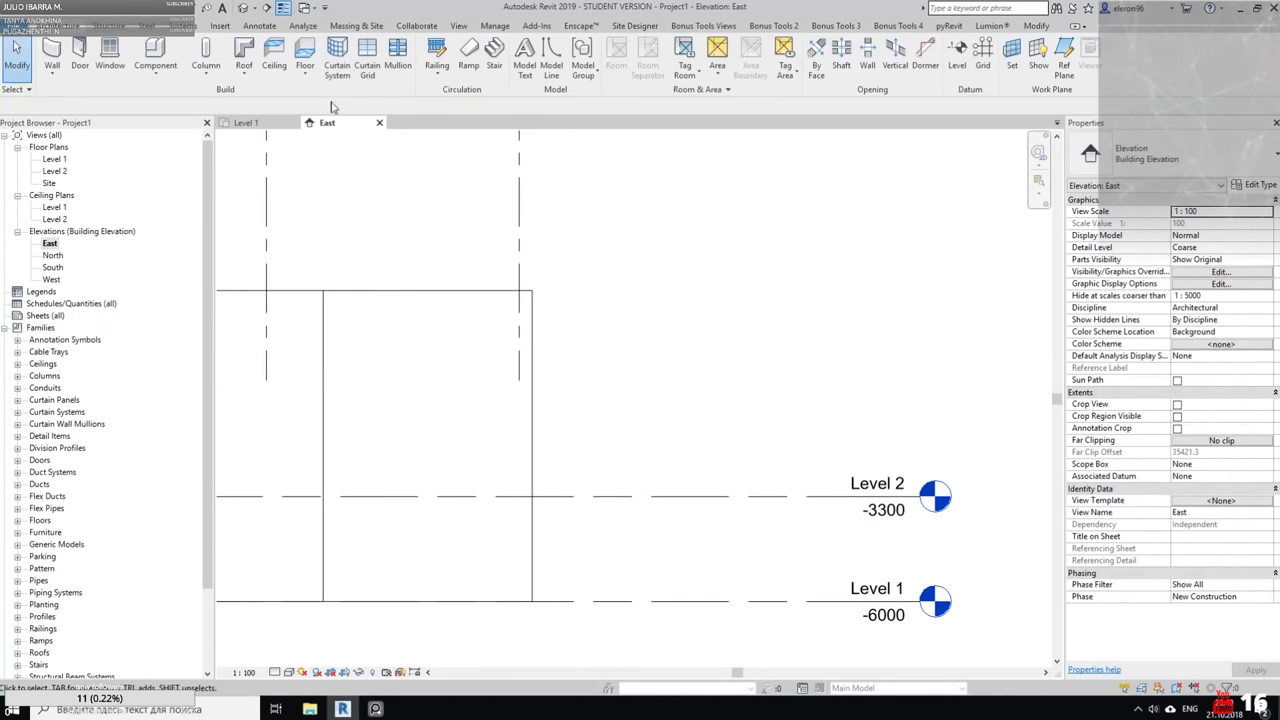
pyautogui.click(722, 495)
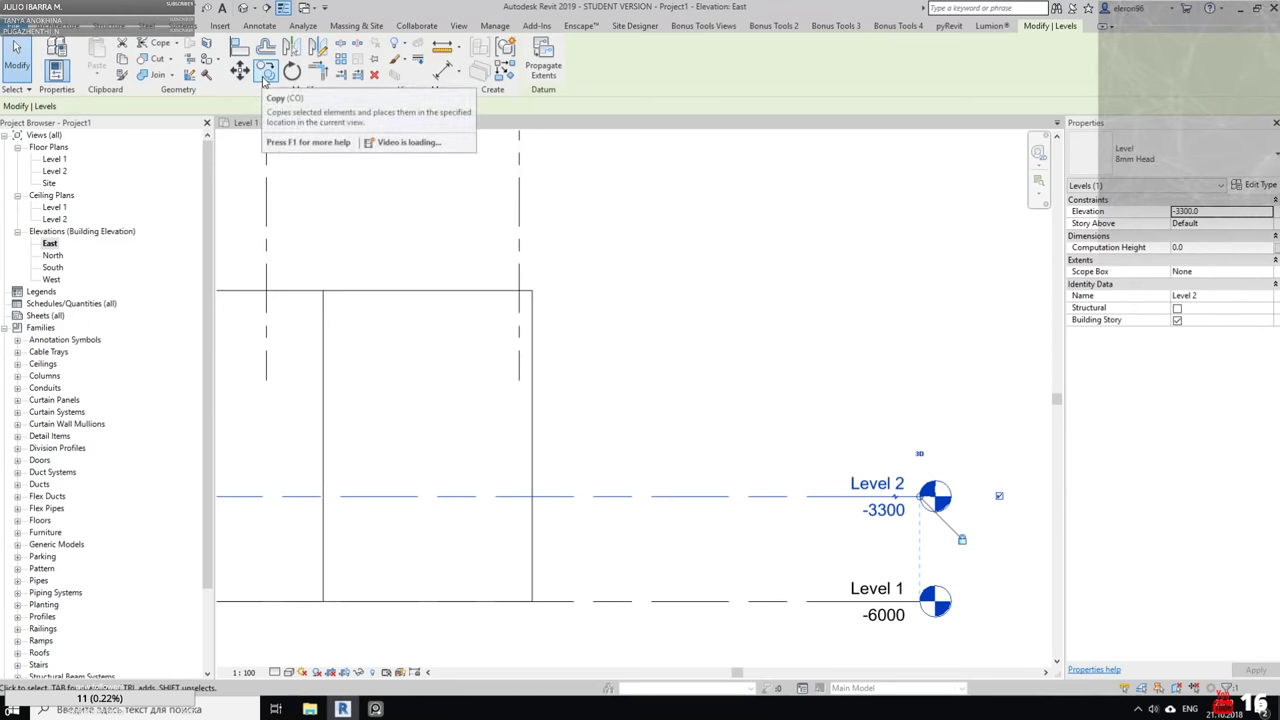
pyautogui.click(264, 75)
pyautogui.click(720, 495)
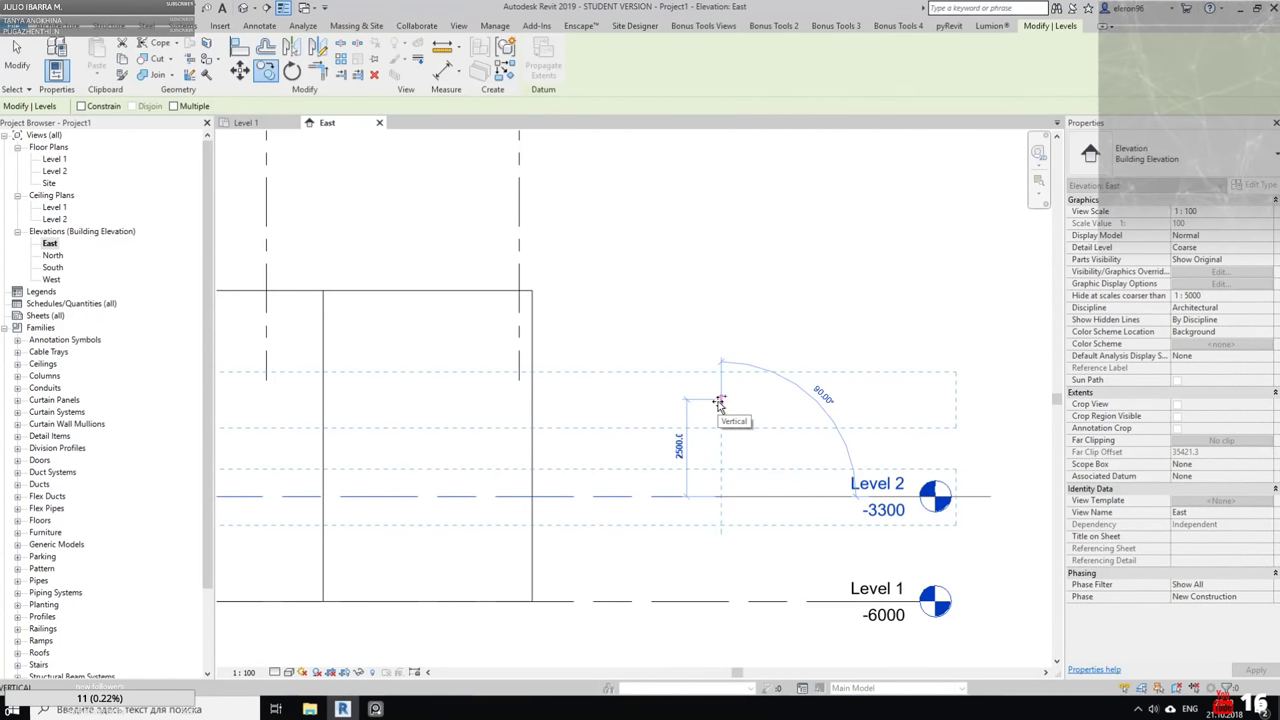
pyautogui.write('3')
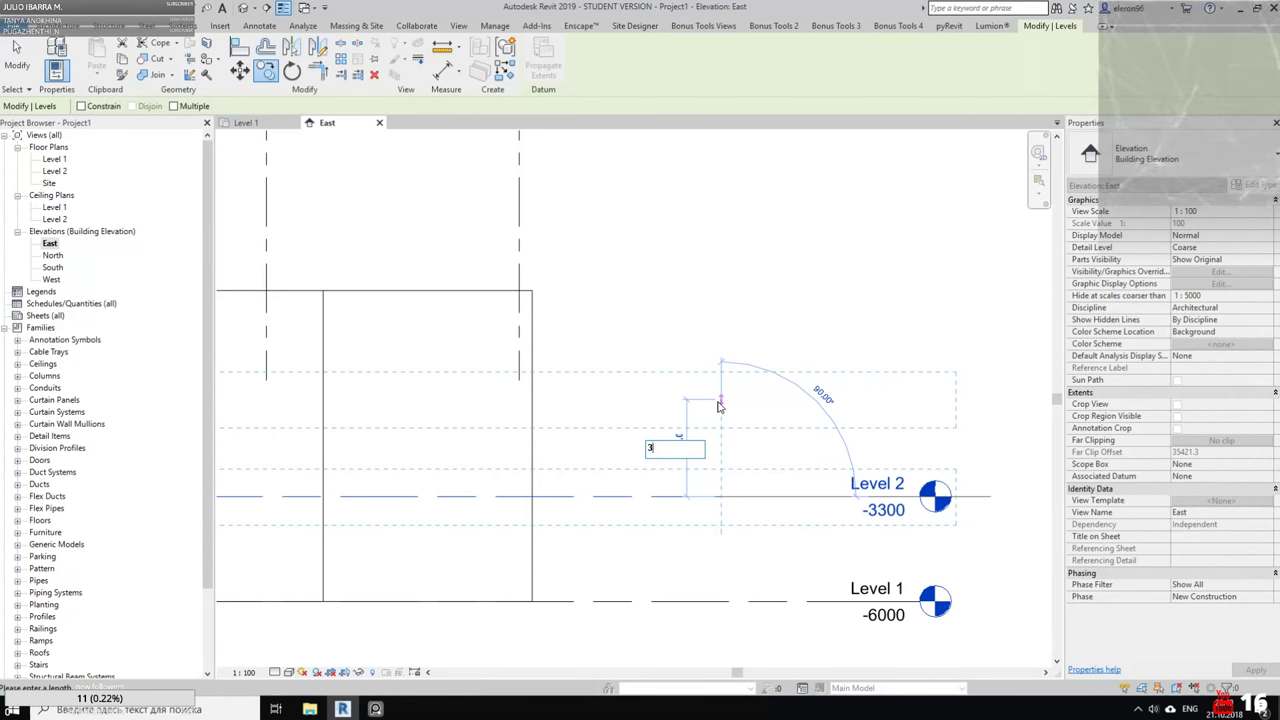
pyautogui.write('300')
pyautogui.press('Return')
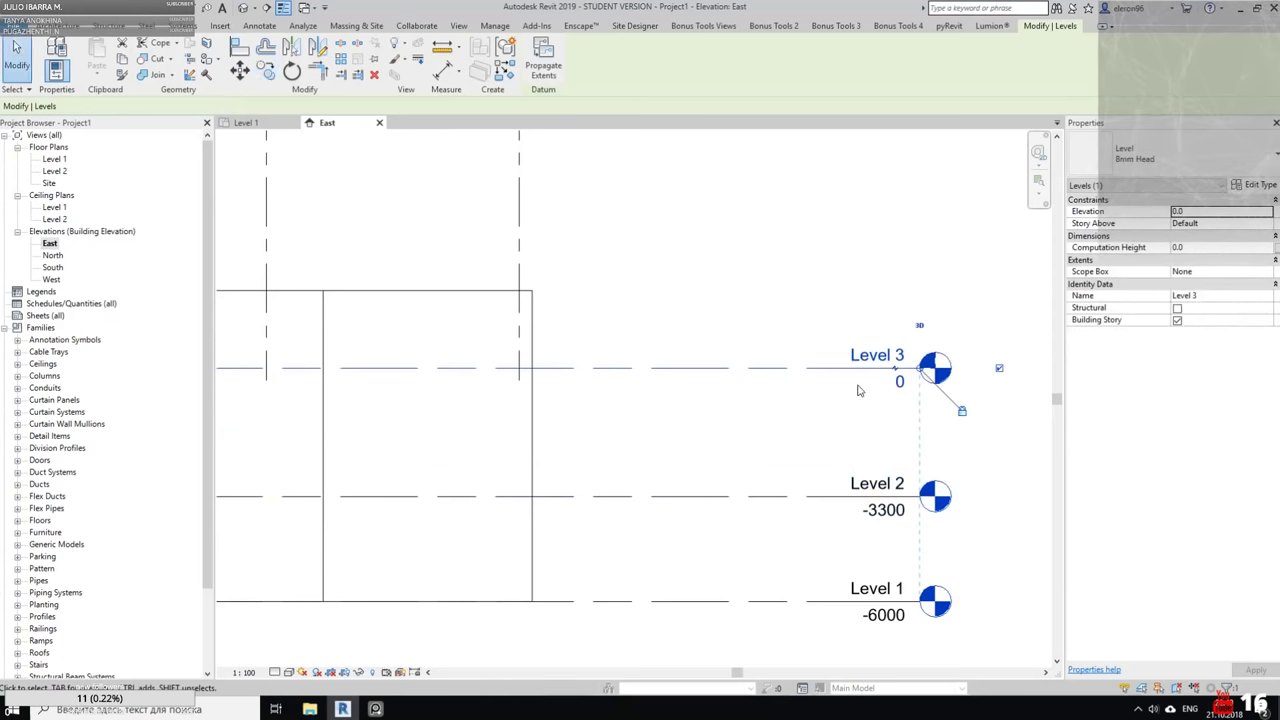
# Rename the uppermost level as Ground Floor
pyautogui.click(869, 366)
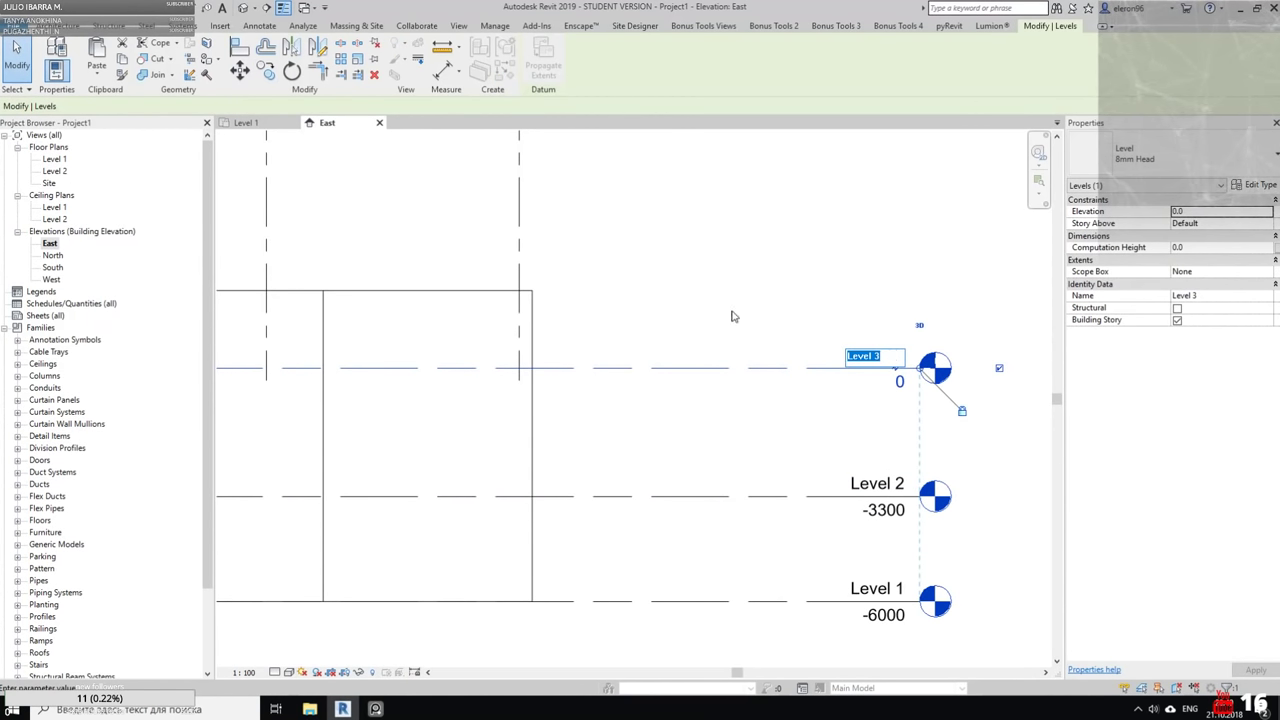
pyautogui.doubleClick(876, 356)
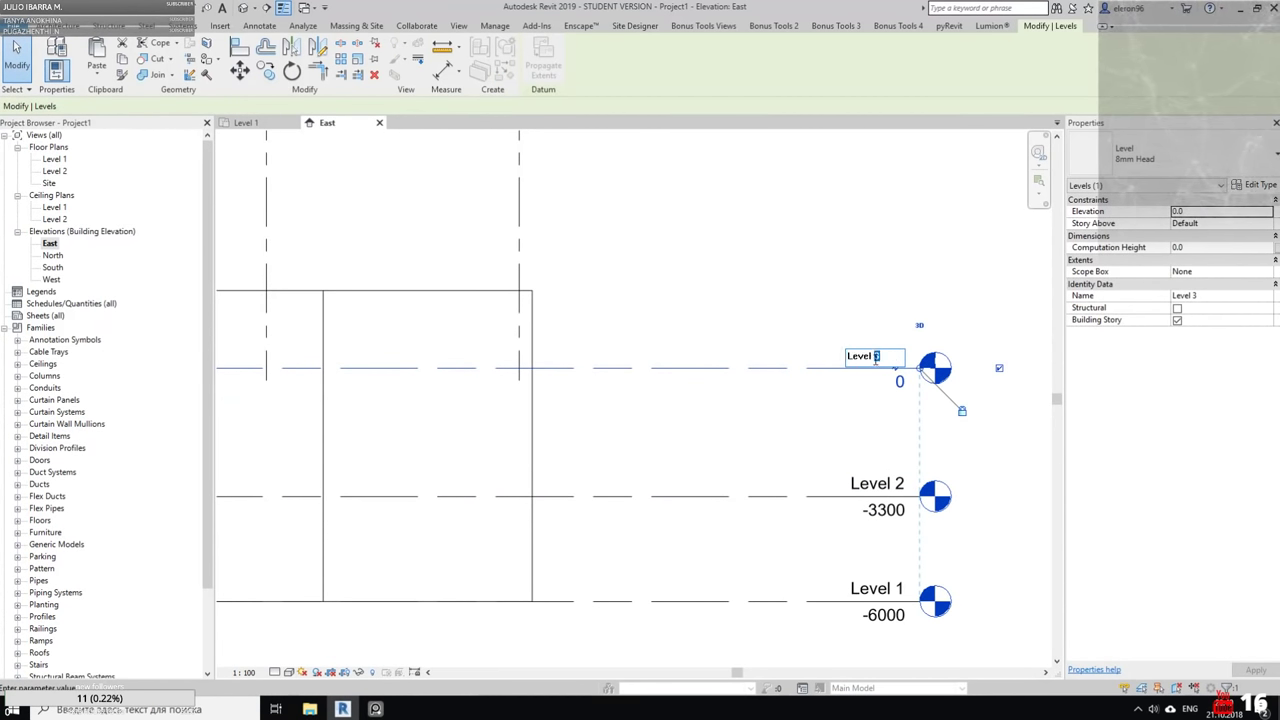
pyautogui.moveTo(886, 355); pyautogui.dragTo(819, 358)
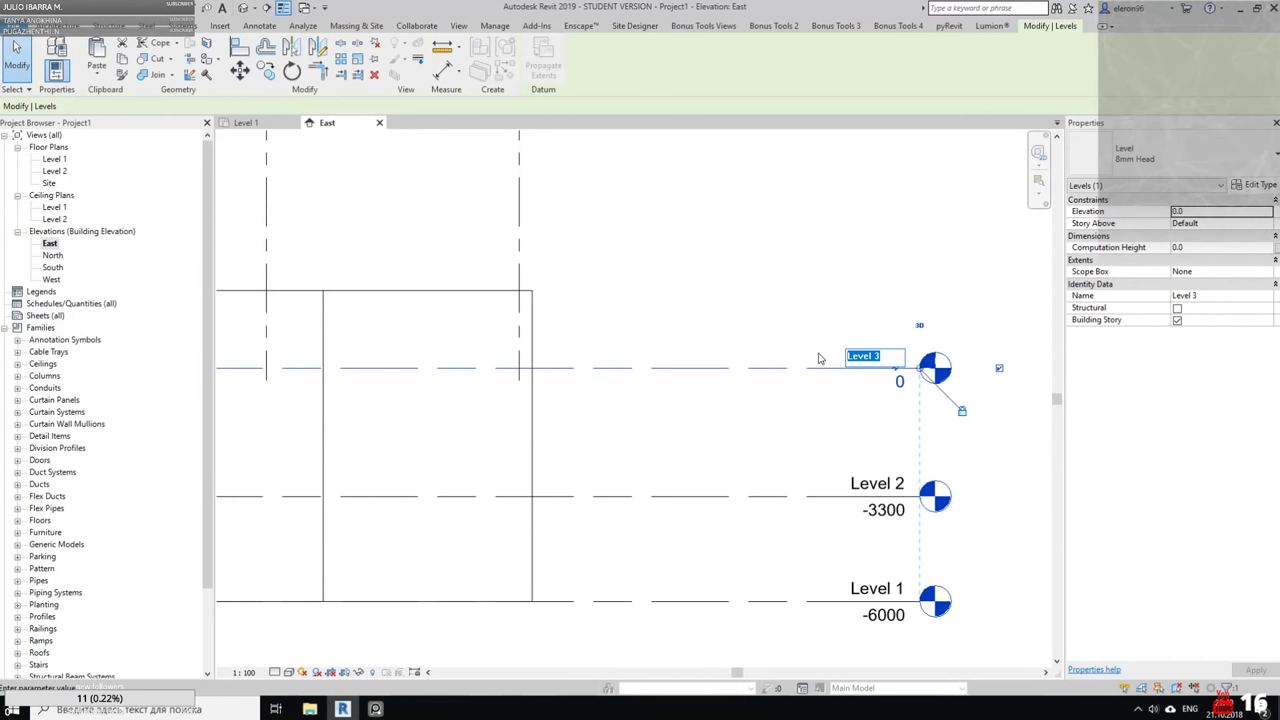
pyautogui.write('Ground Floor')
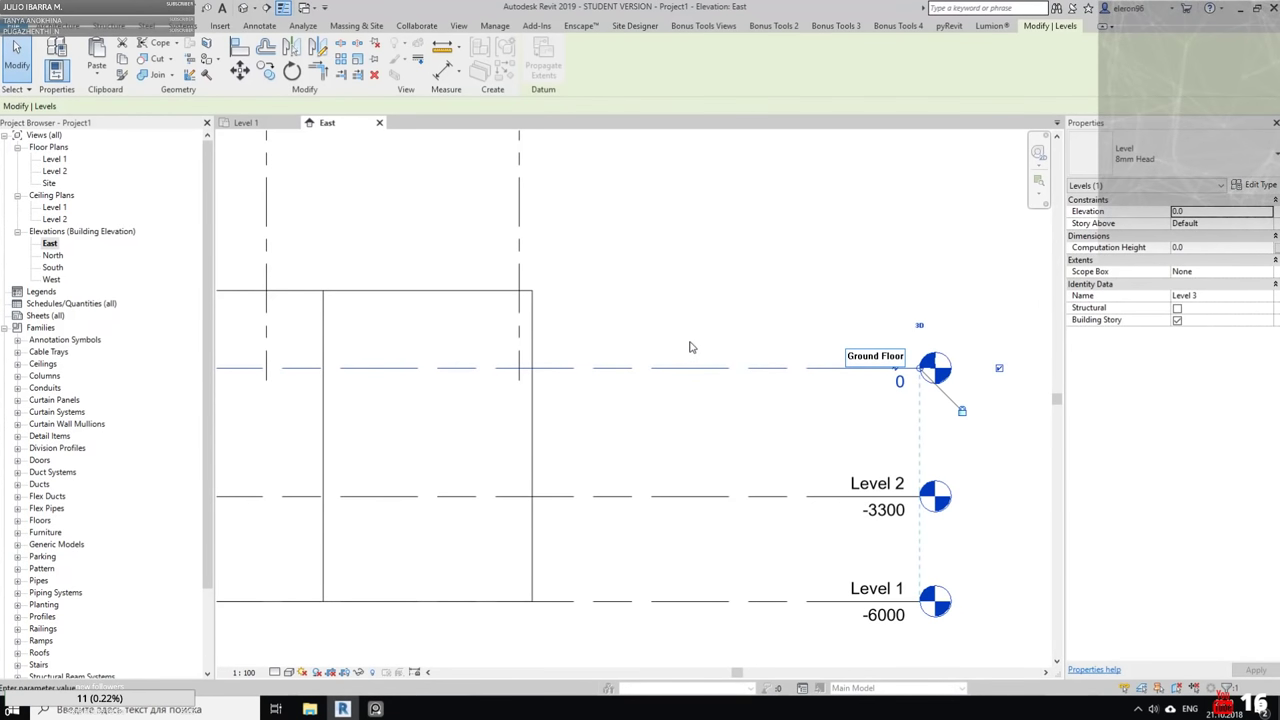
pyautogui.press('Return')
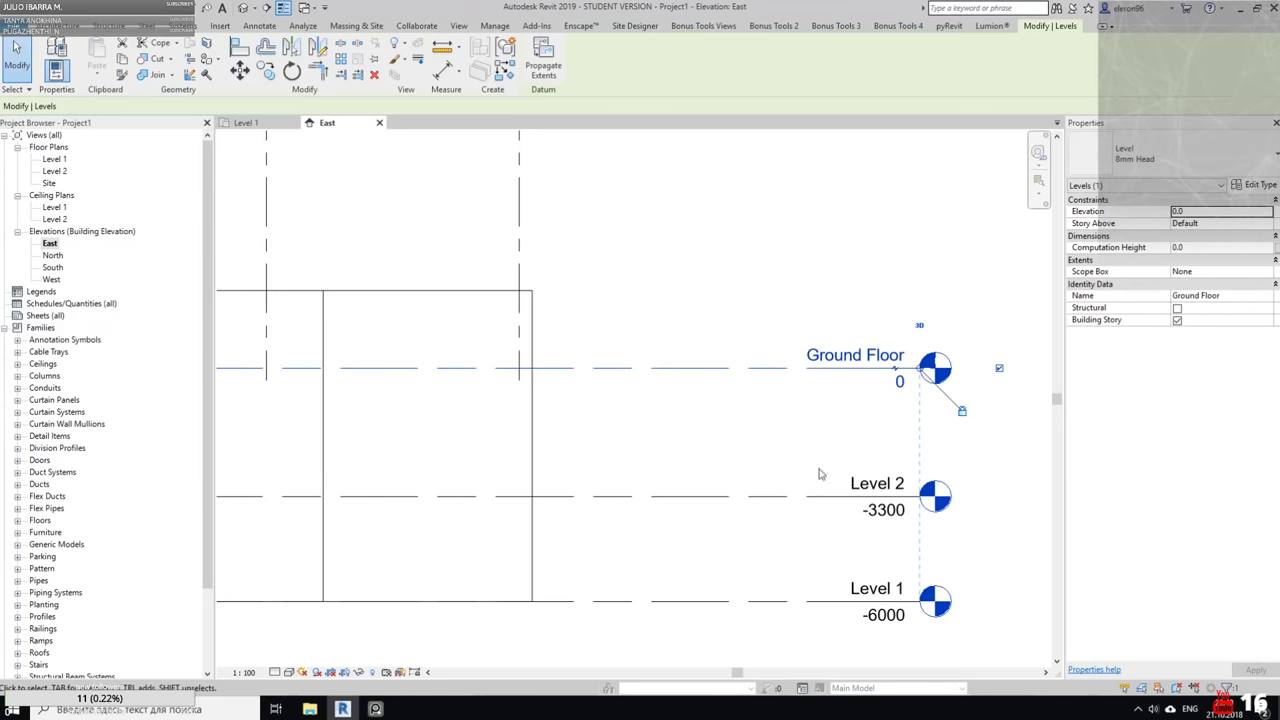
# Rename Level 2 as Under Ground Floor 1 and rename its corresponding views too
pyautogui.click(870, 486)
pyautogui.click(872, 486)
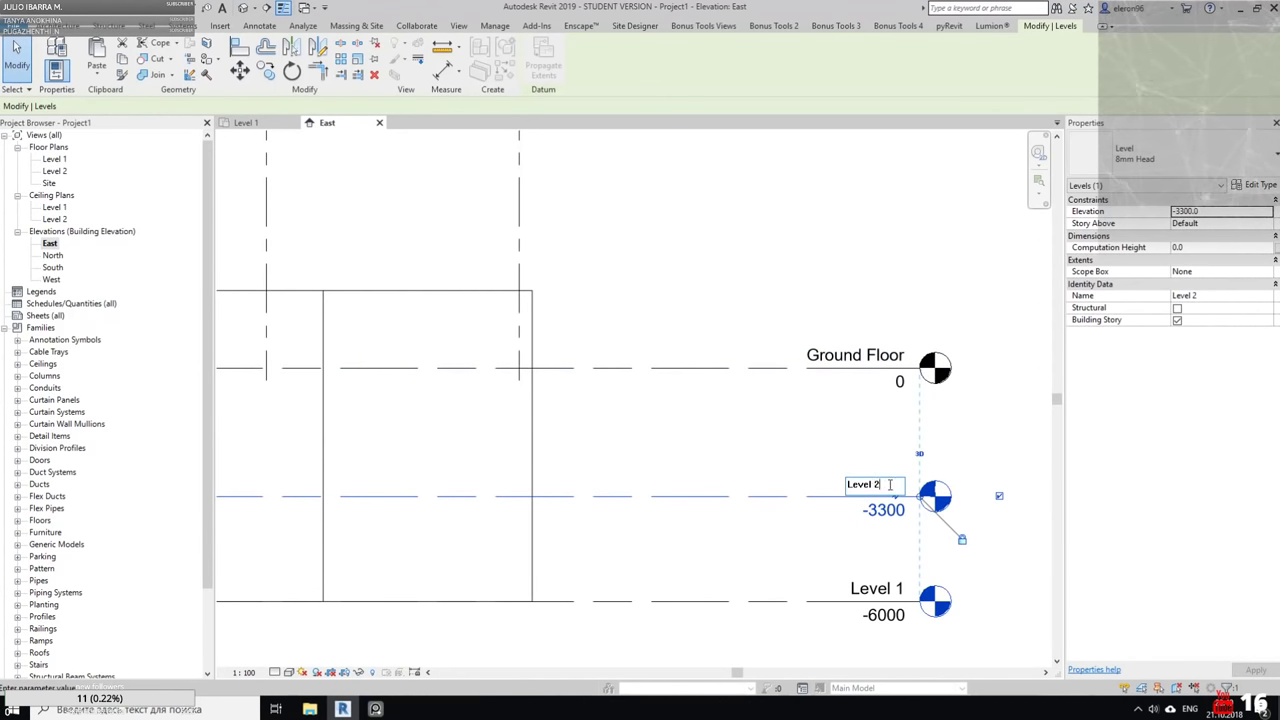
pyautogui.moveTo(890, 484); pyautogui.dragTo(788, 487)
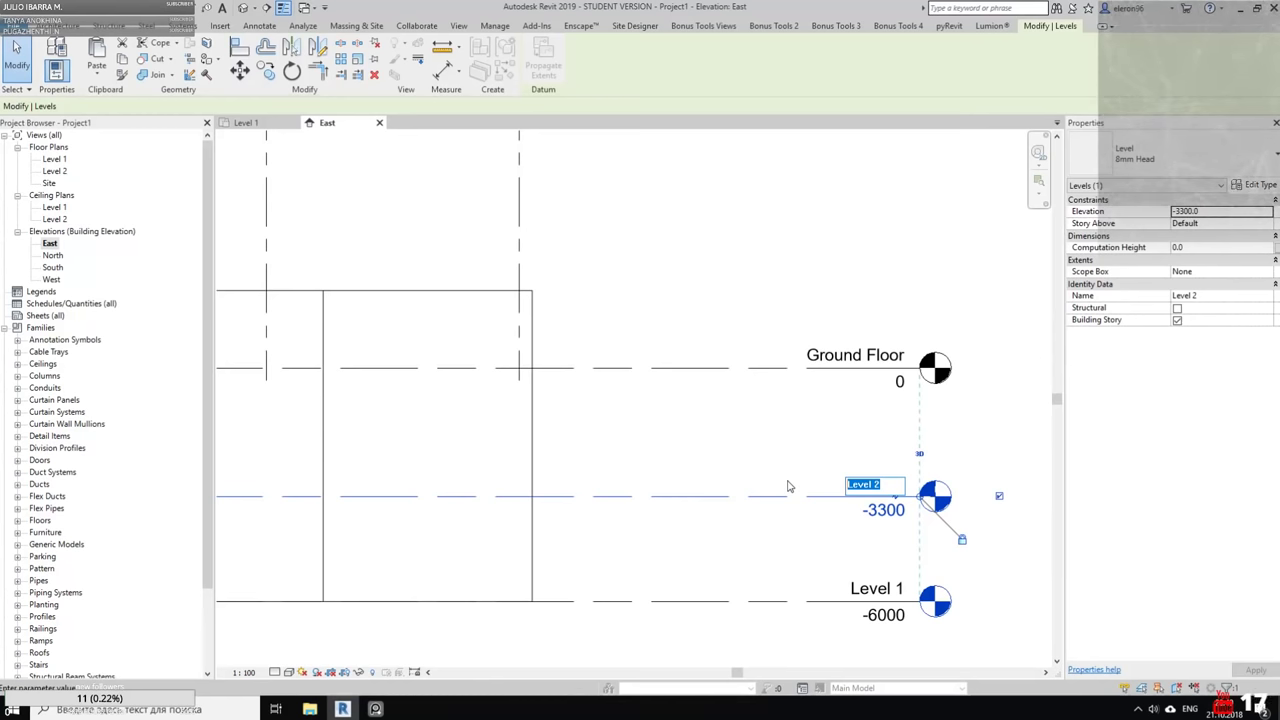
pyautogui.write('Under')
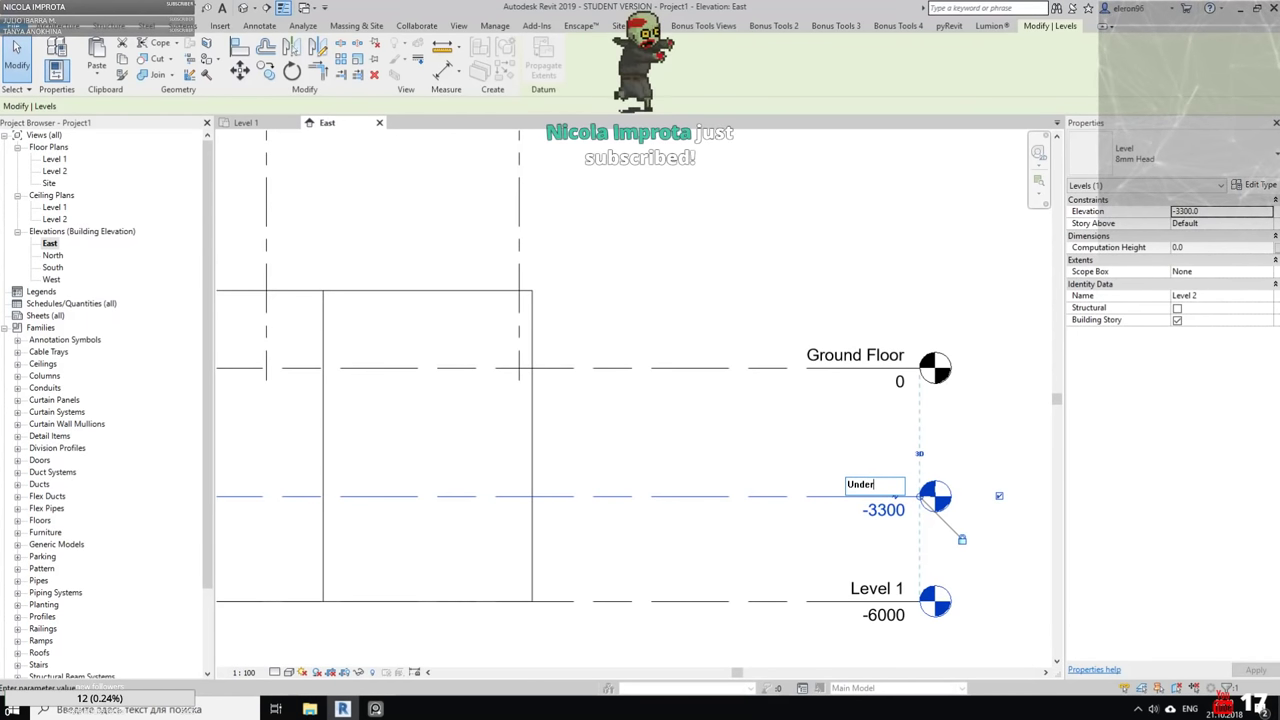
pyautogui.write(' Groun')
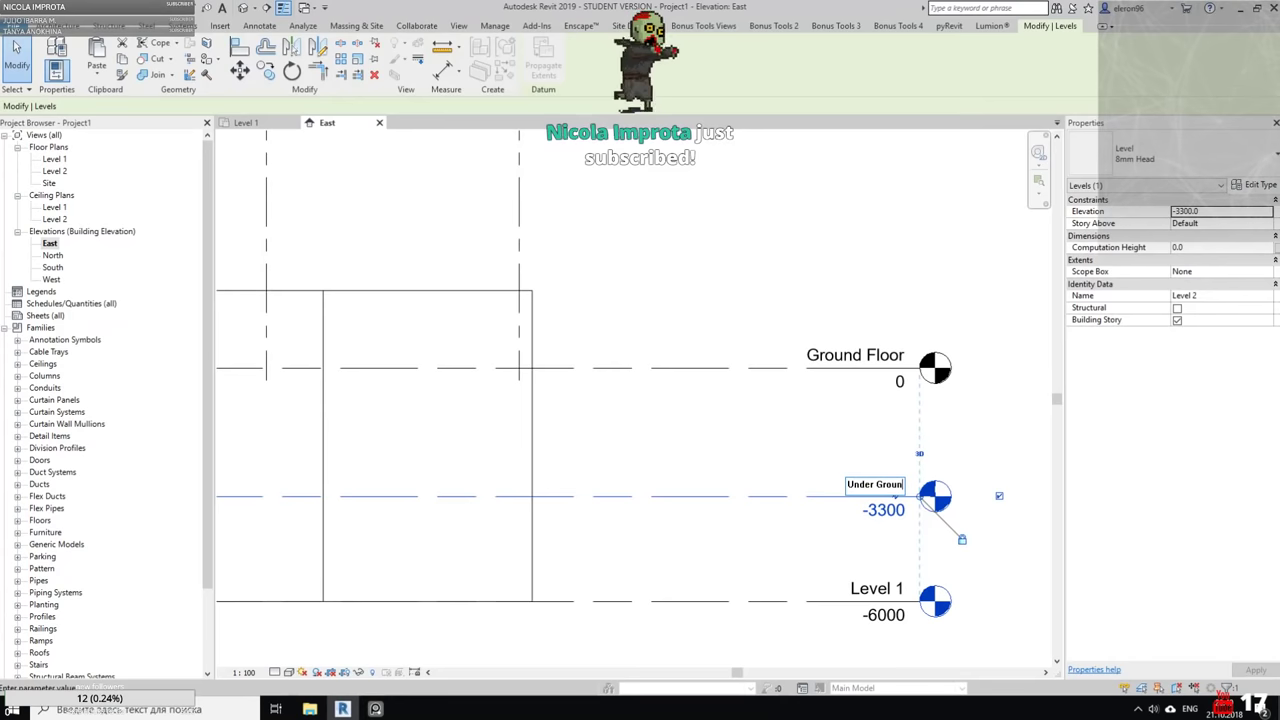
pyautogui.write('d Floor')
pyautogui.press('Home')
pyautogui.press('Delete')
pyautogui.press('Delete')
pyautogui.press('Delete')
pyautogui.press('Delete')
pyautogui.press('Delete')
pyautogui.press('Delete')
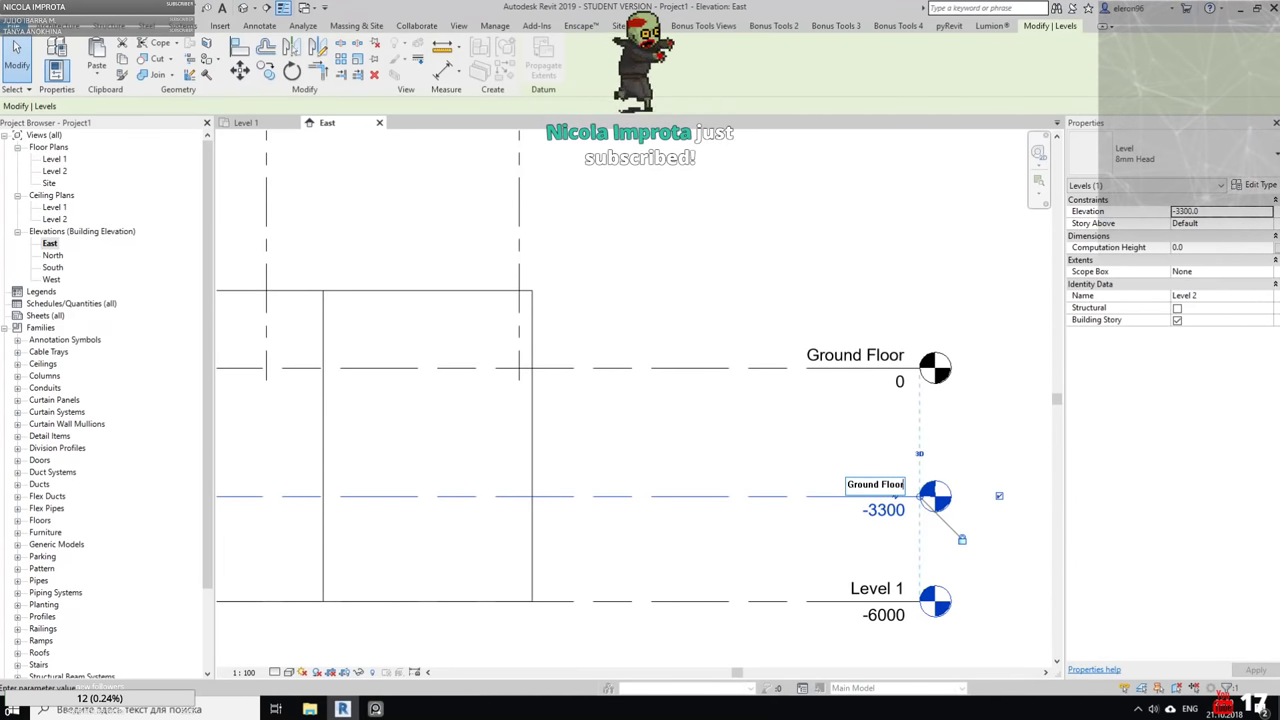
pyautogui.write('1')
pyautogui.press('Return')
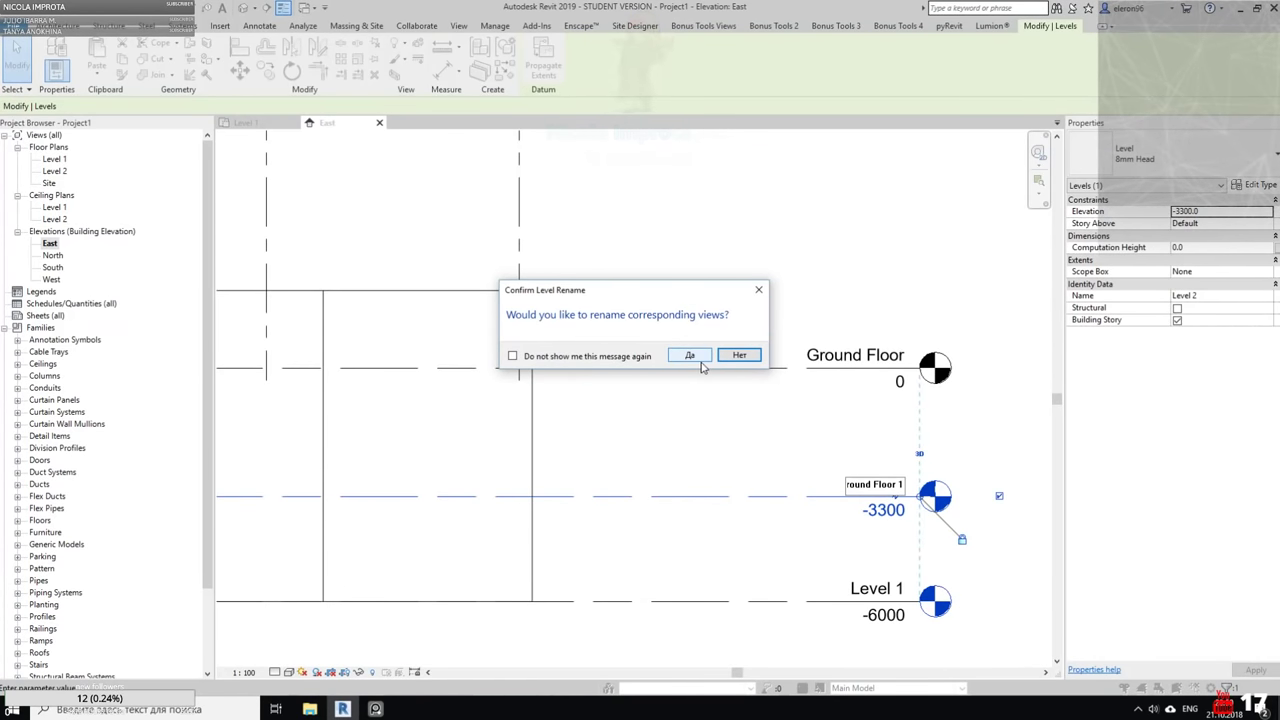
pyautogui.click(700, 362)
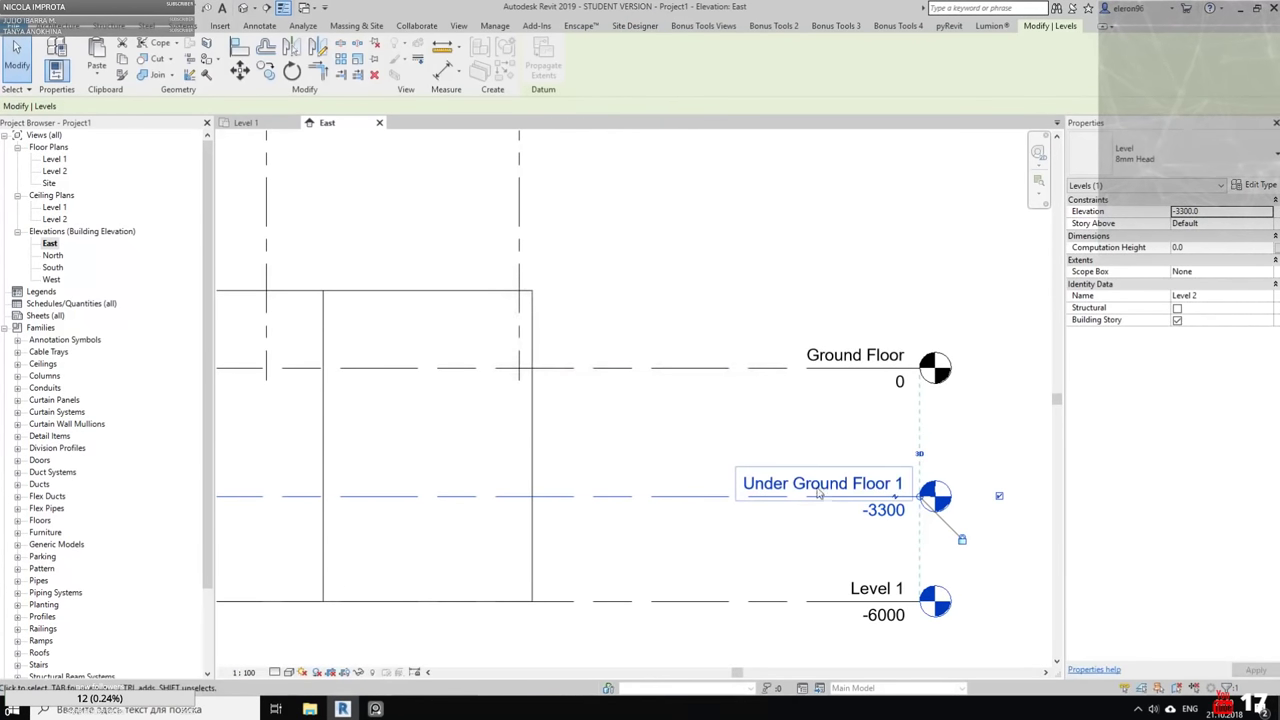
# Rename Level 1 as Under Ground Floor 2 along with its corresponding views
pyautogui.doubleClick(865, 597)
pyautogui.write('Un')
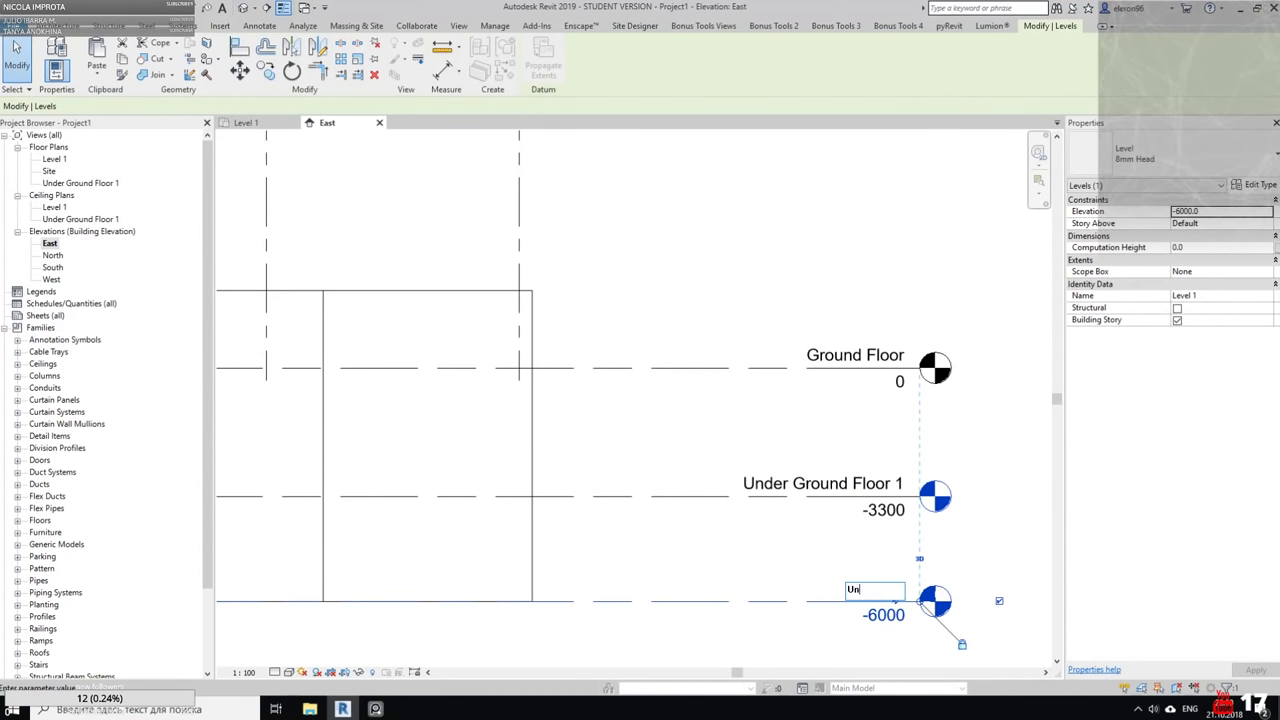
pyautogui.write('der ')
pyautogui.write('Ground Fl')
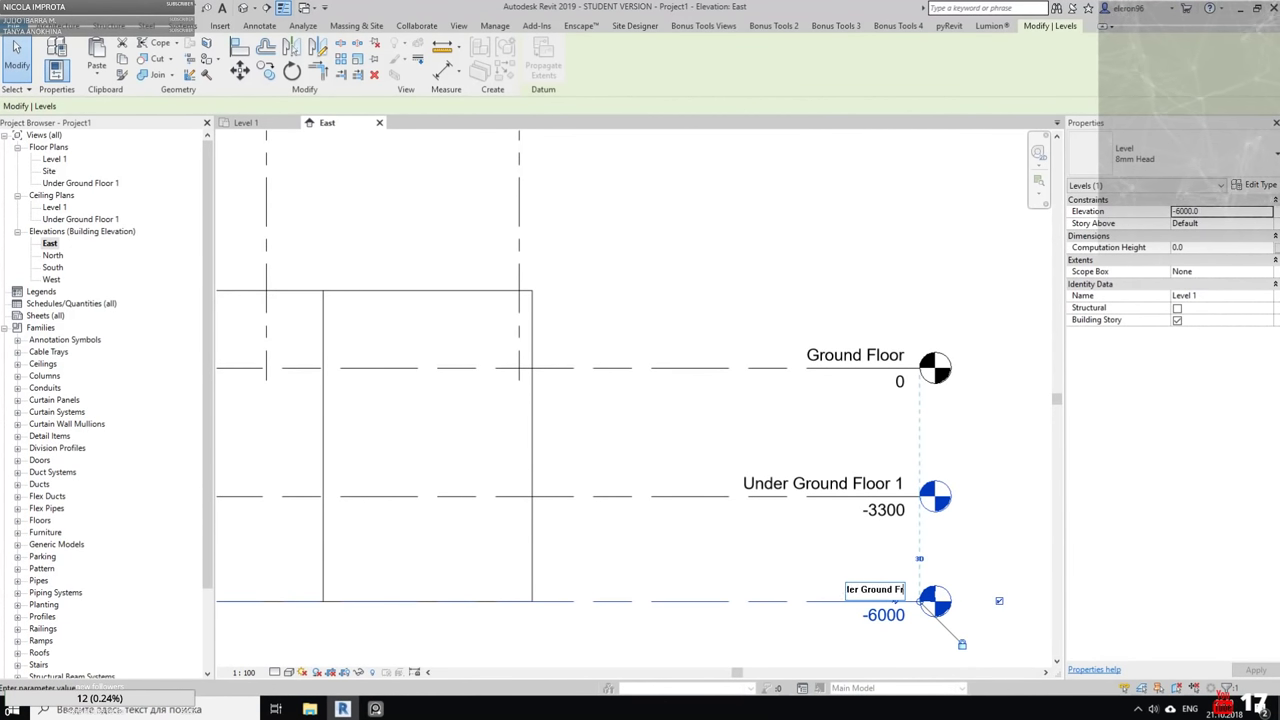
pyautogui.write('oor')
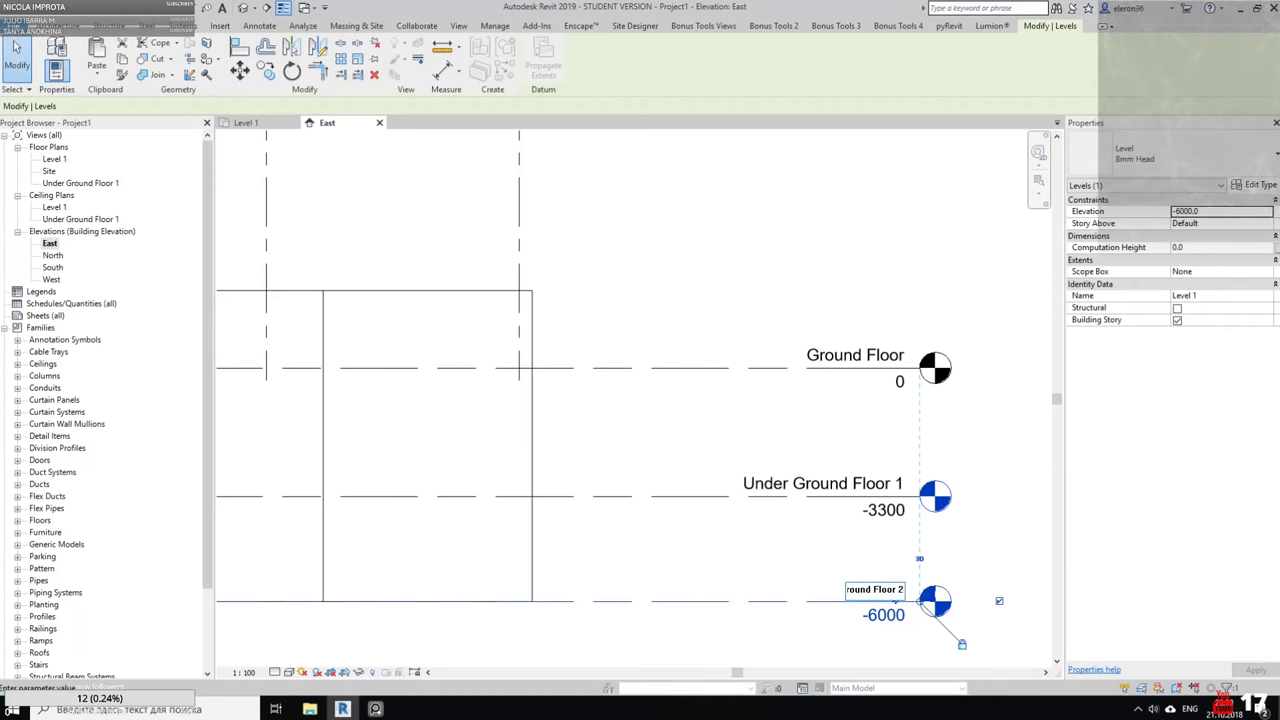
pyautogui.write(' 2')
pyautogui.press('Return')
pyautogui.click(689, 356)
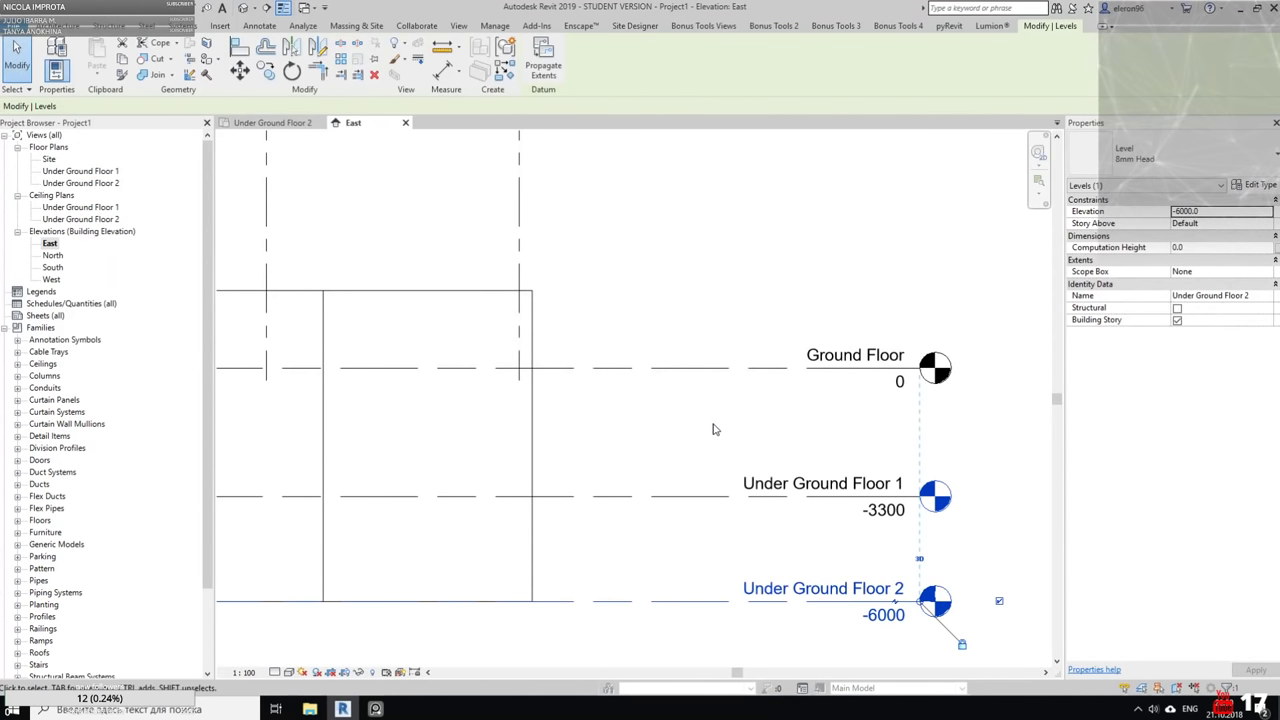
pyautogui.click(714, 508)
pyautogui.scroll(-1, 715, 372)
pyautogui.moveTo(715, 372); pyautogui.dragTo(764, 460, button='middle')
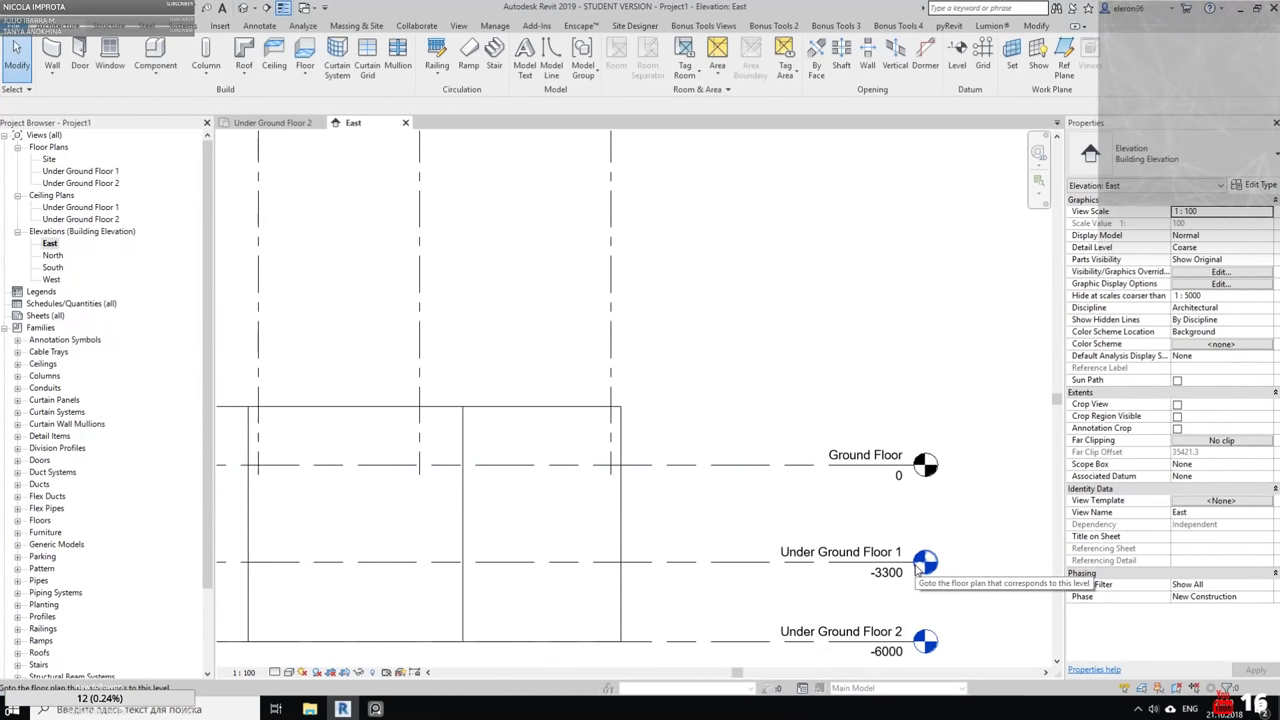
# Copy the Ground Floor level vertically upward by 3900 mm in the East elevation
pyautogui.moveTo(926, 596); pyautogui.dragTo(917, 506, button='middle')
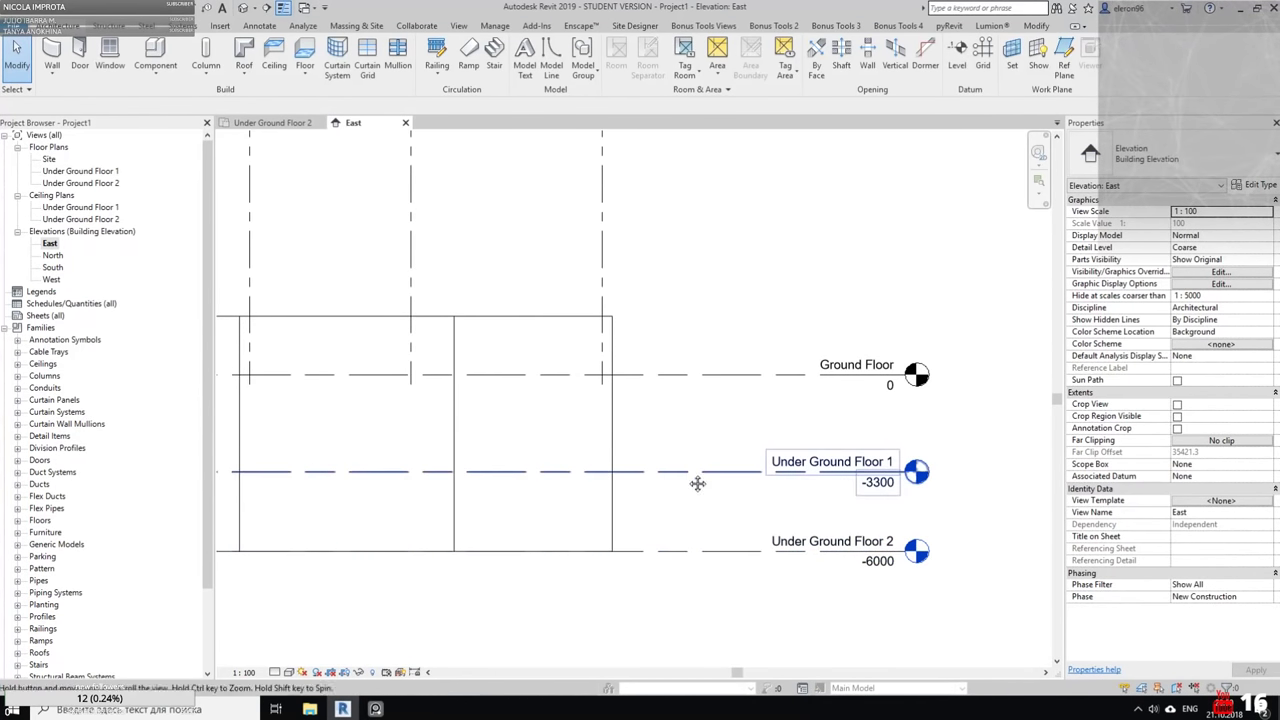
pyautogui.moveTo(697, 484); pyautogui.dragTo(701, 513, button='middle')
pyautogui.click(740, 405)
pyautogui.moveTo(737, 417); pyautogui.dragTo(711, 500, button='middle')
pyautogui.click(265, 70)
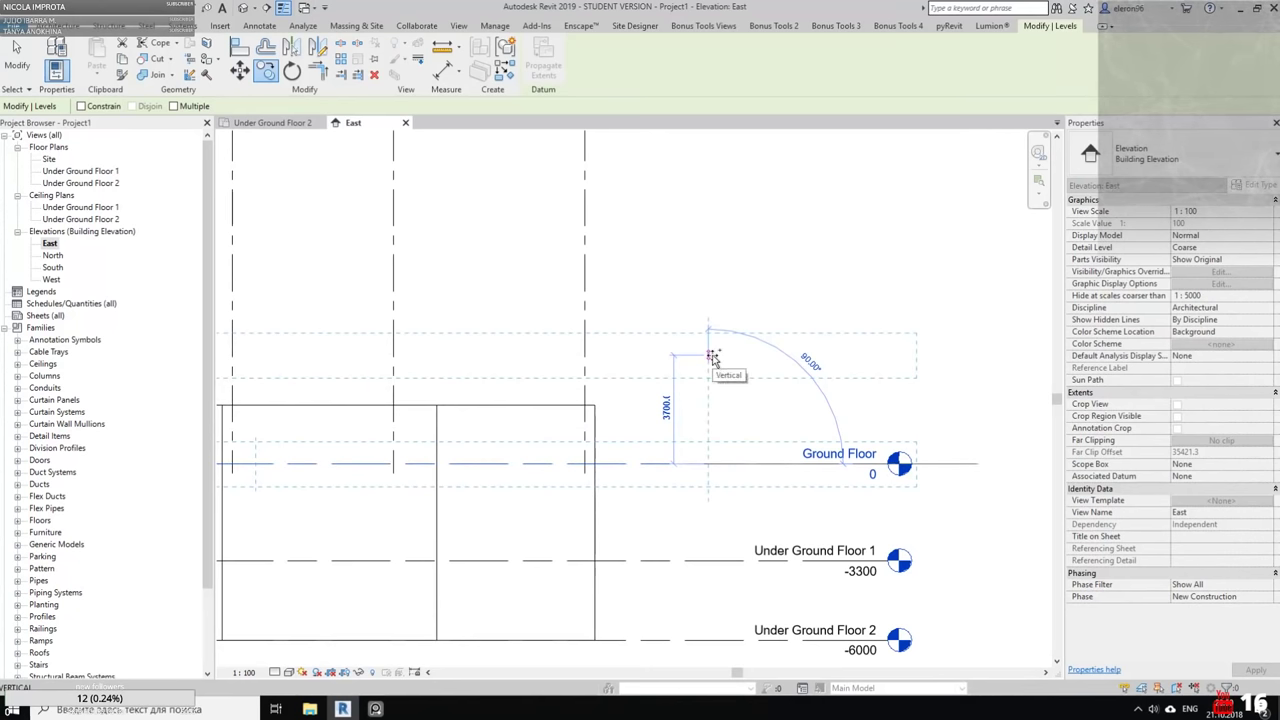
pyautogui.write('3900')
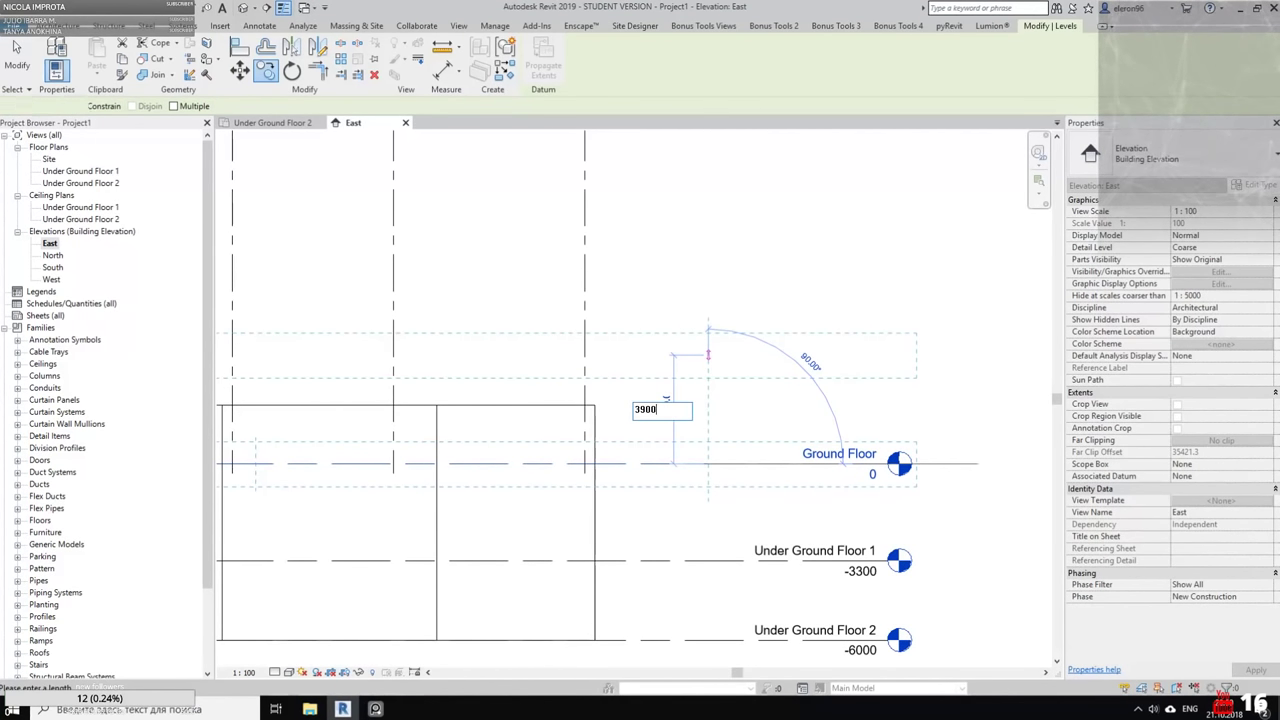
pyautogui.press('Return')
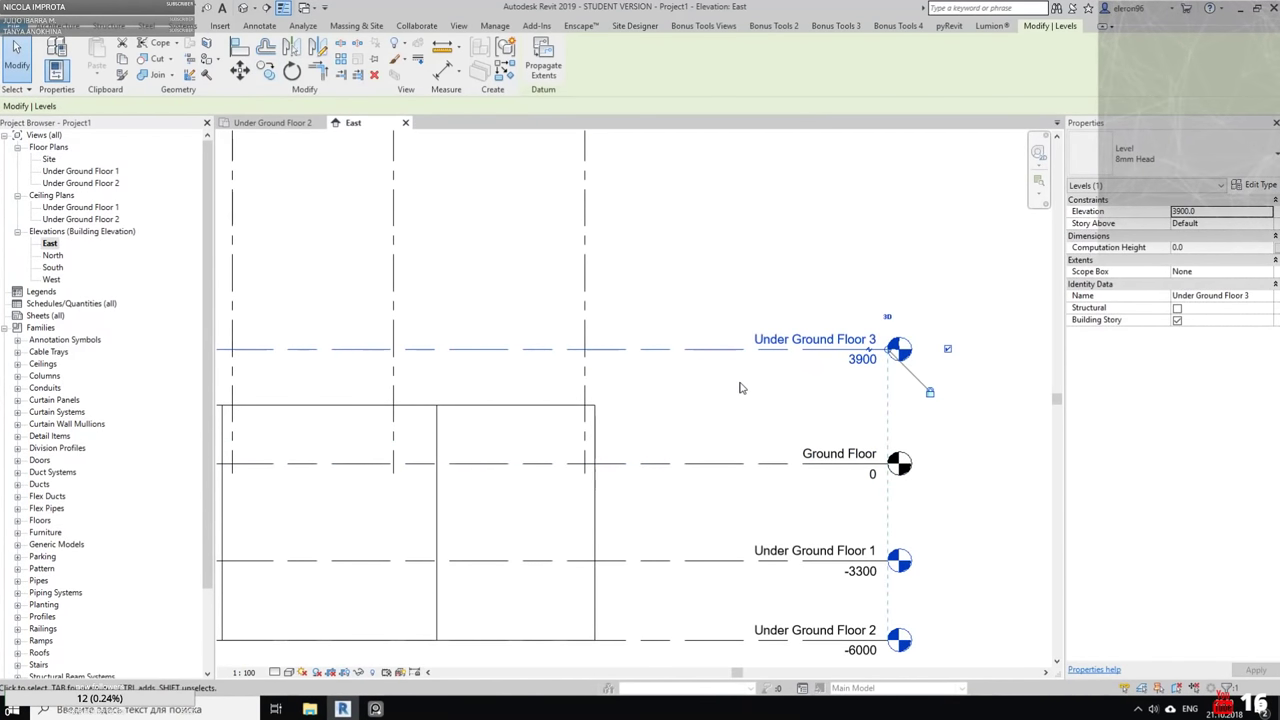
# Rename the copied level above Ground Floor as Uper Ground Floor
pyautogui.click(820, 338)
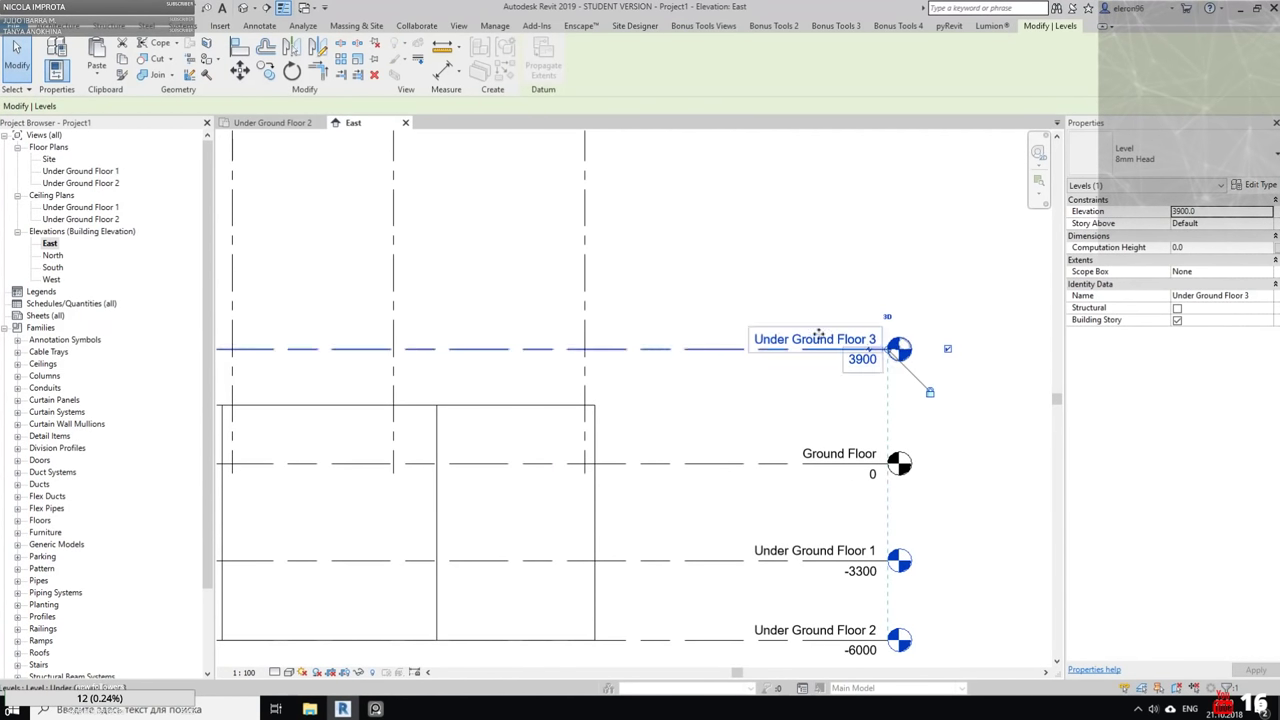
pyautogui.moveTo(868, 338); pyautogui.dragTo(678, 326)
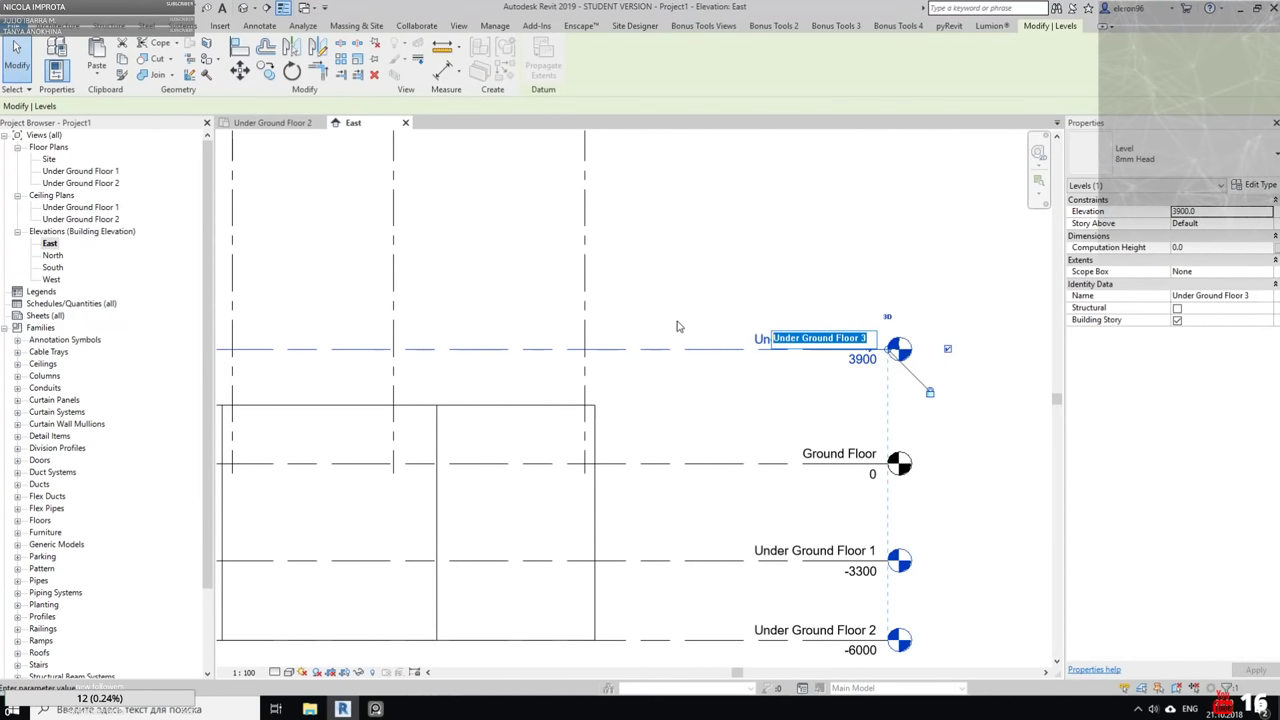
pyautogui.write('Upper')
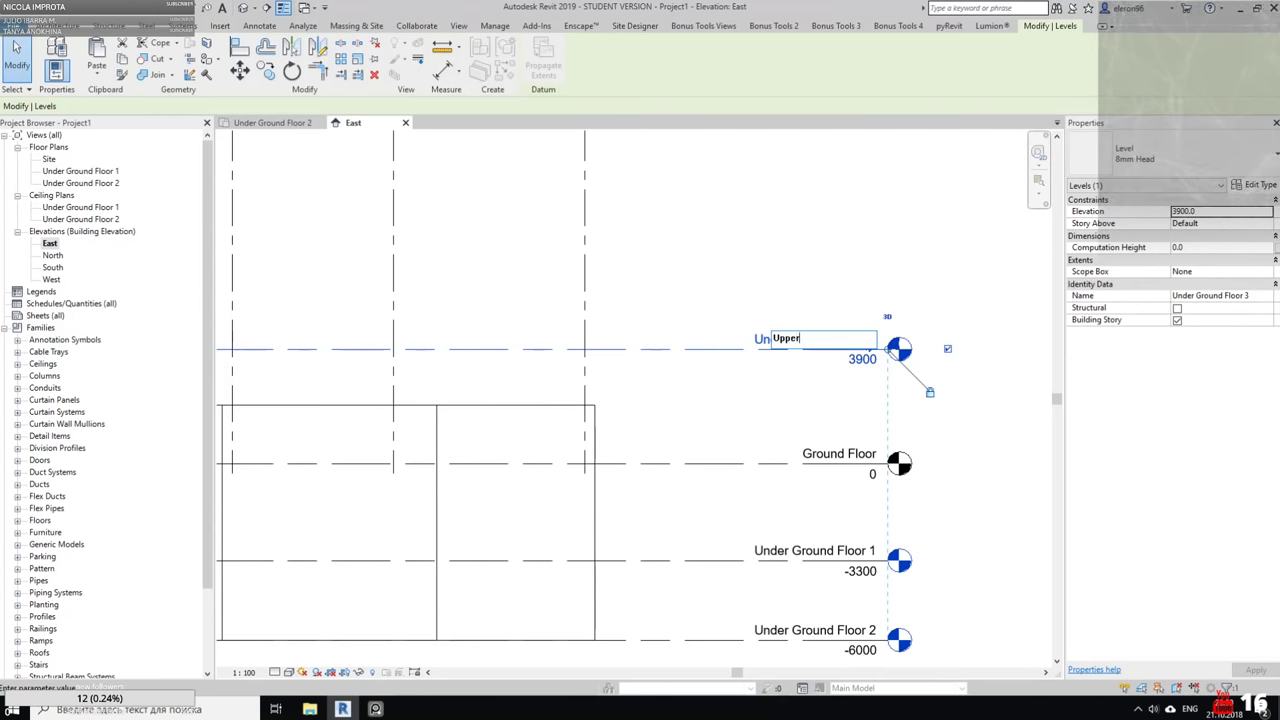
pyautogui.press('BackSpace')
pyautogui.press('BackSpace')
pyautogui.press('BackSpace')
pyautogui.press('BackSpace')
pyautogui.press('BackSpace')
pyautogui.write('Uper Ger')
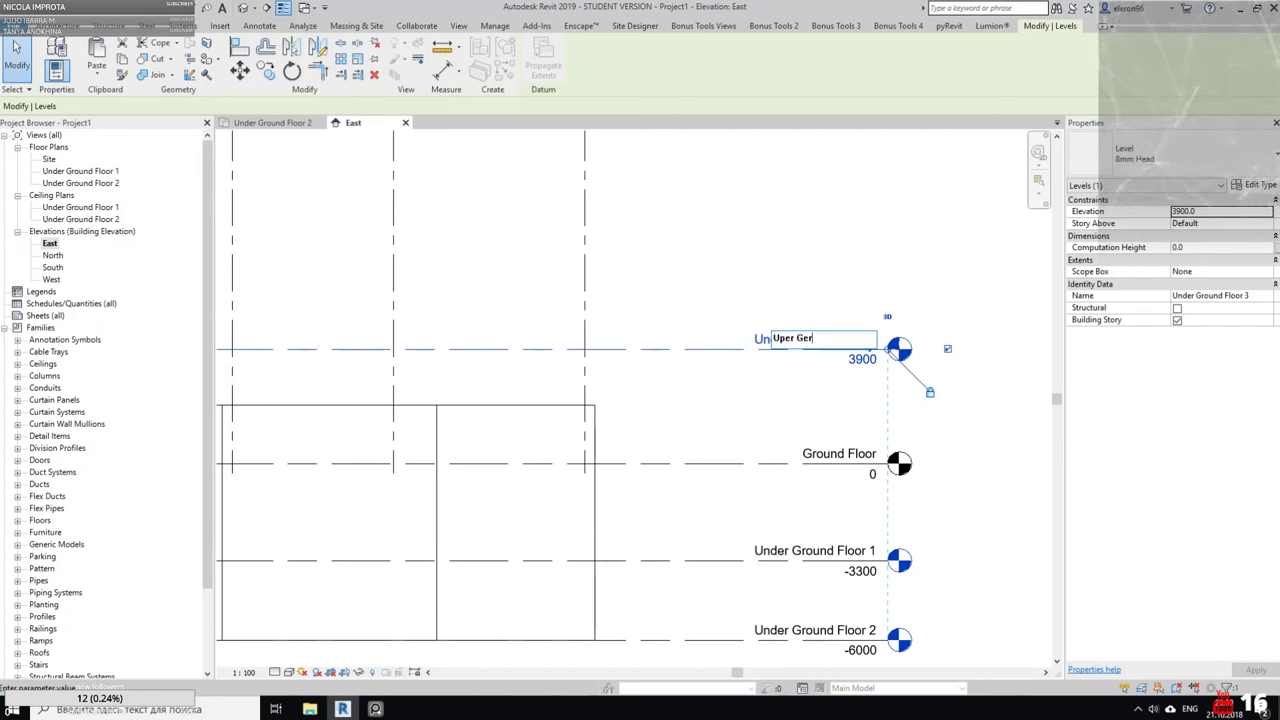
pyautogui.press('BackSpace')
pyautogui.press('BackSpace')
pyautogui.press('BackSpace')
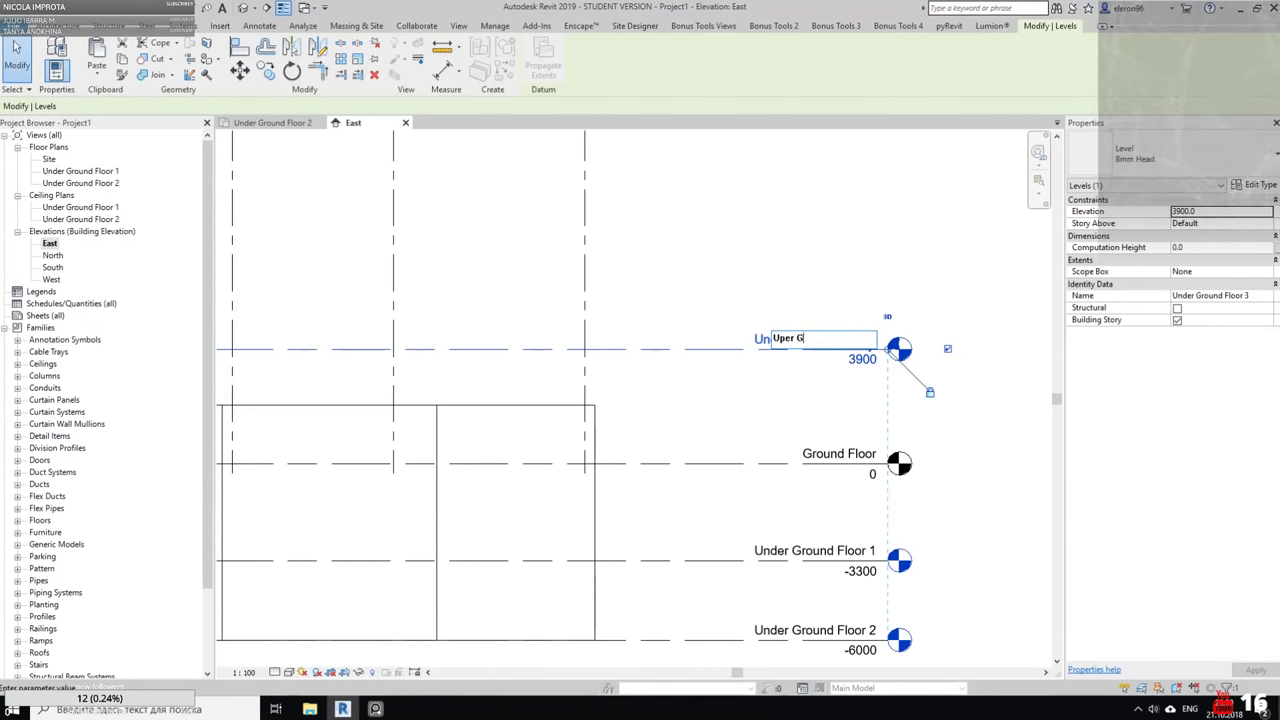
pyautogui.write('round Floor')
pyautogui.press('Return')
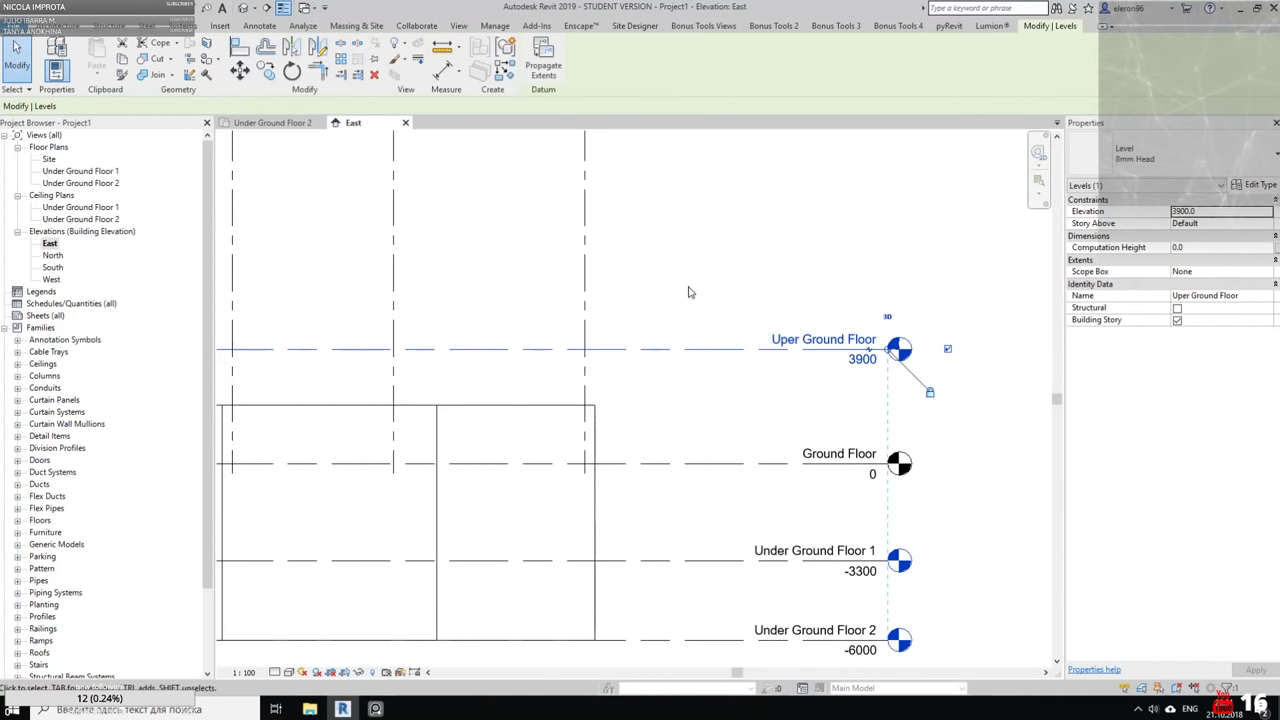
pyautogui.click(793, 341)
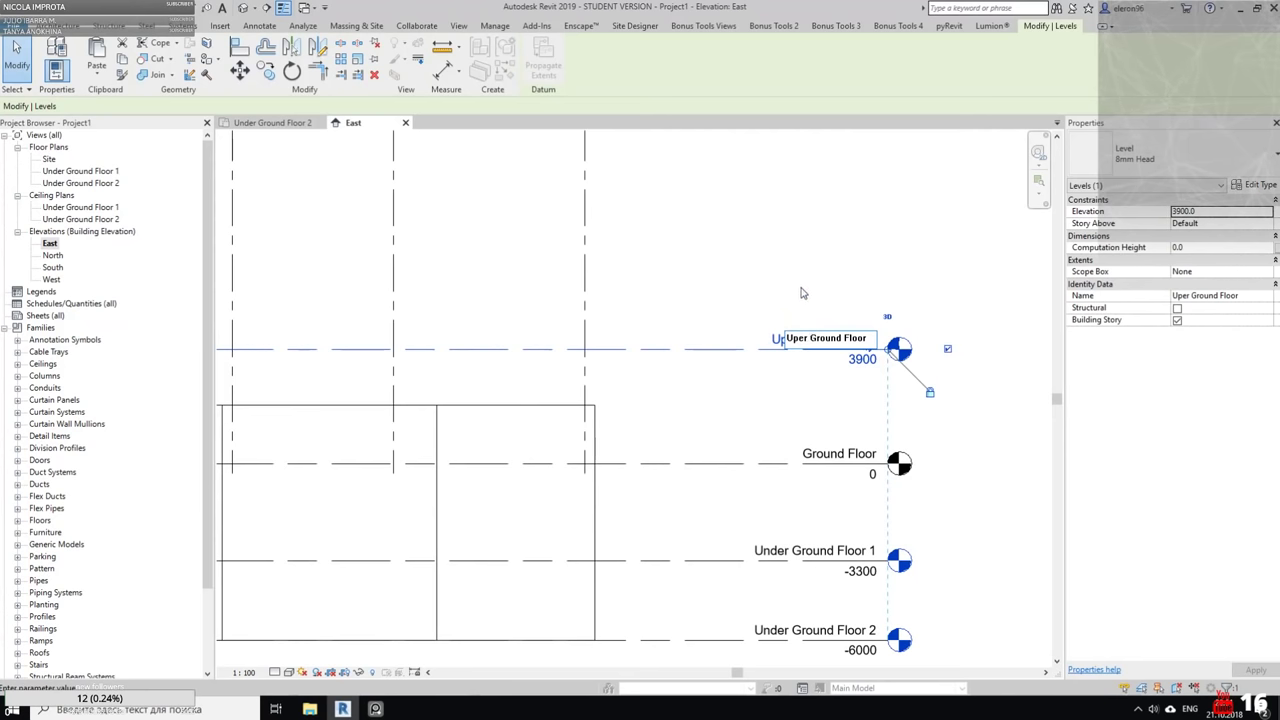
pyautogui.click(801, 293)
# Copy the Uper Ground Floor level vertically upward by 1500 mm
pyautogui.moveTo(698, 366); pyautogui.dragTo(543, 408, button='middle')
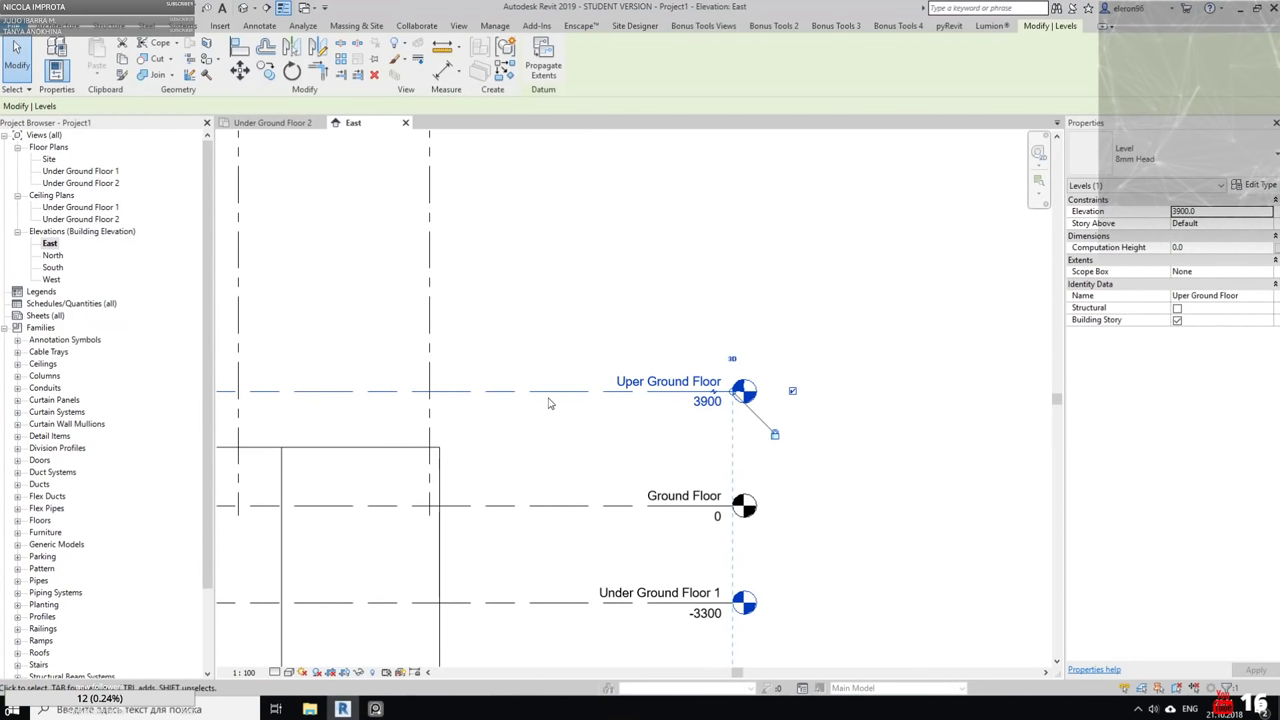
pyautogui.press('r')
pyautogui.press('o')
pyautogui.click(563, 400)
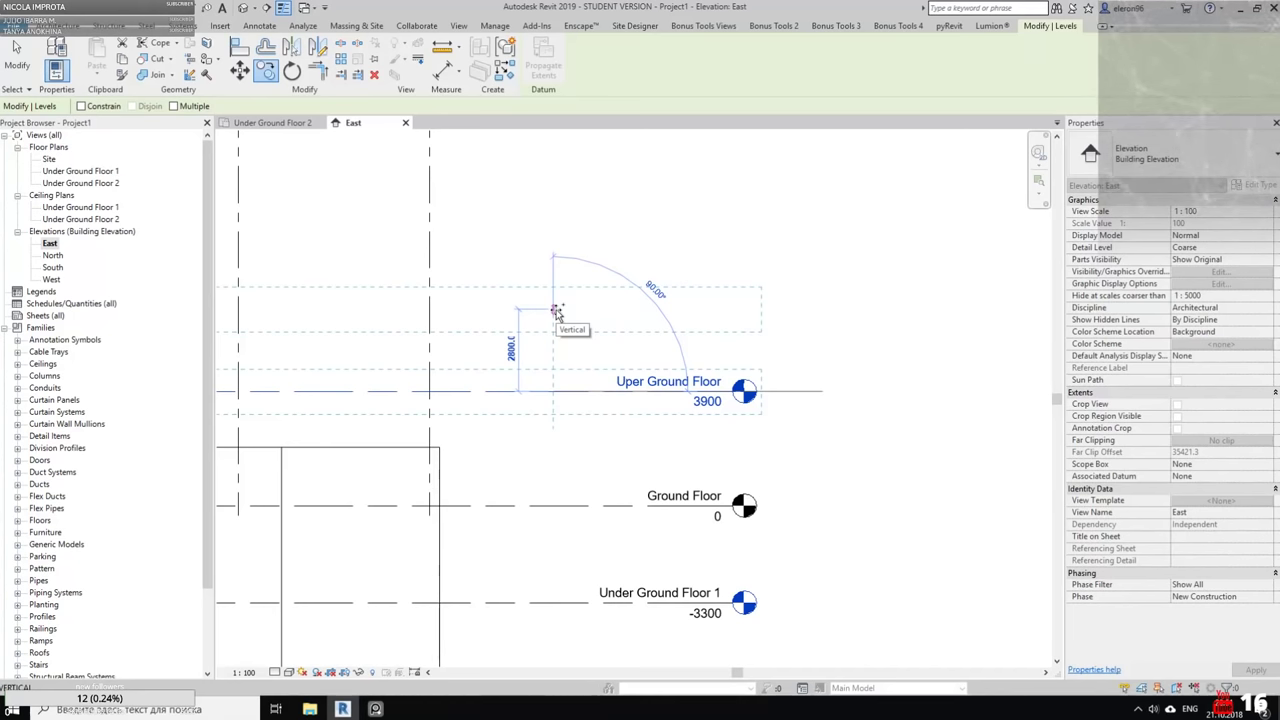
pyautogui.write('1500')
pyautogui.press('Return')
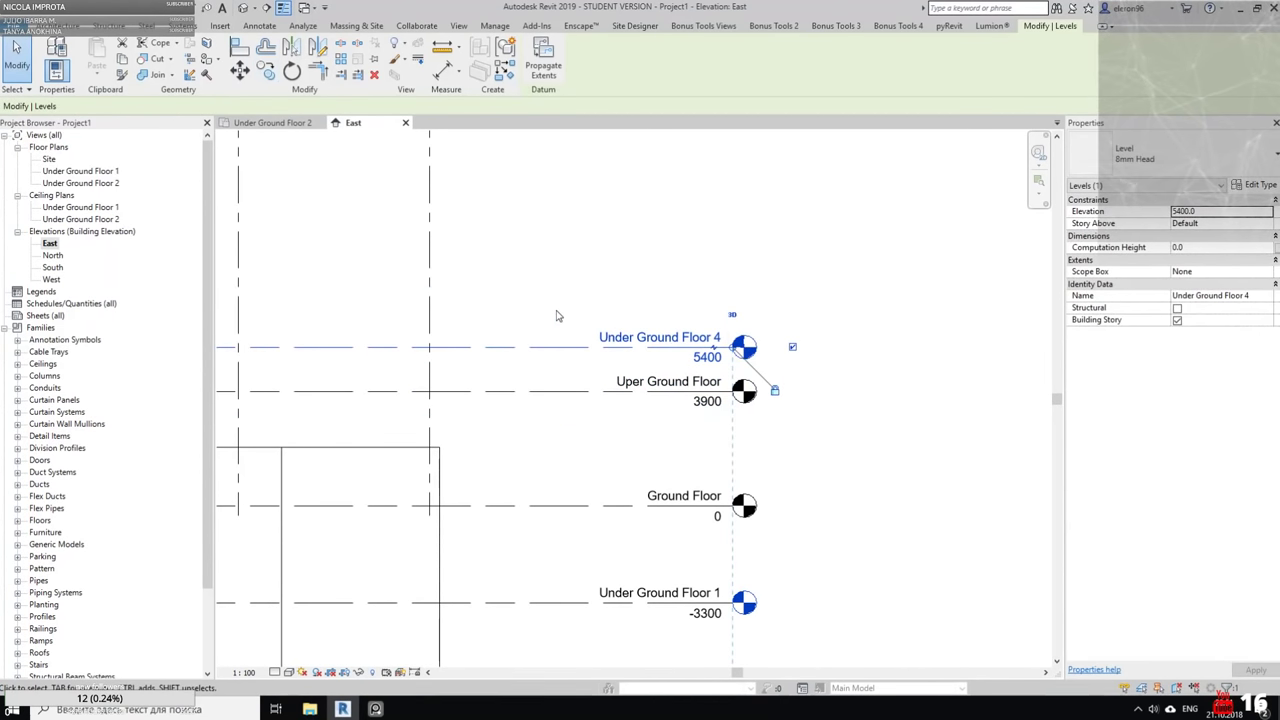
# Rename the new uppermost level as Roof
pyautogui.click(640, 337)
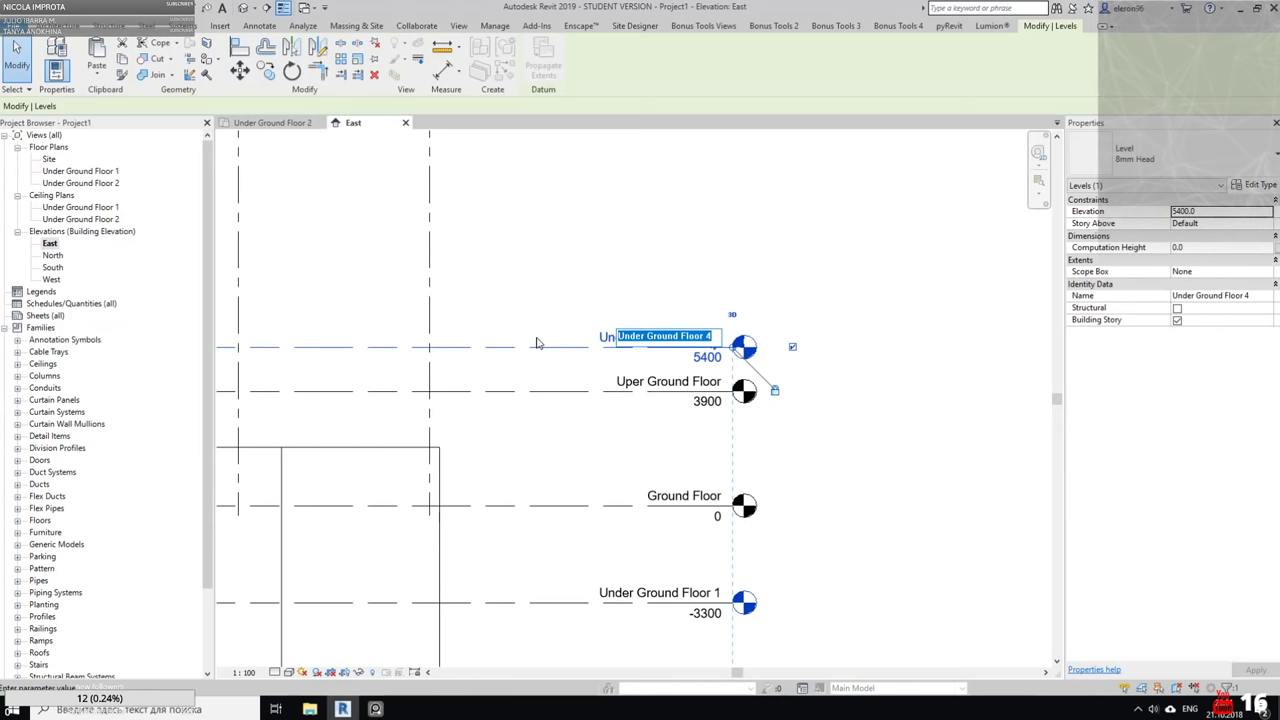
pyautogui.write('Roof')
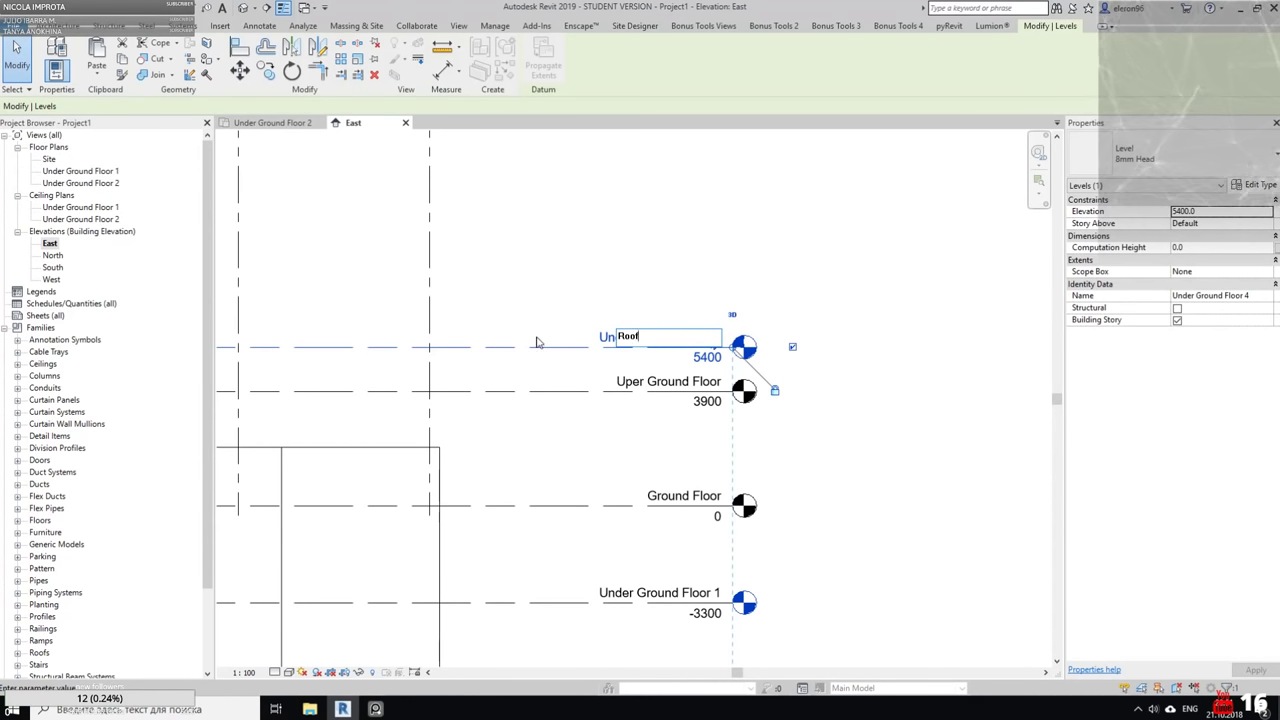
pyautogui.click(612, 304)
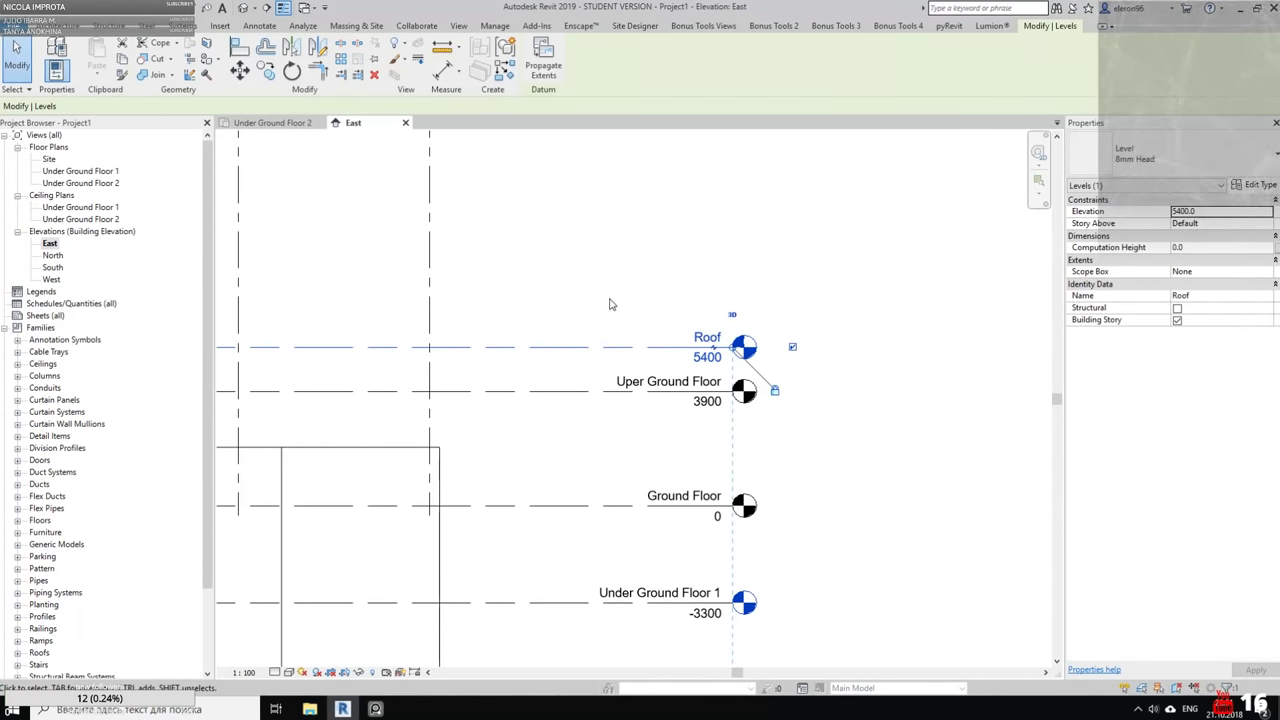
pyautogui.scroll(-4, 584, 301)
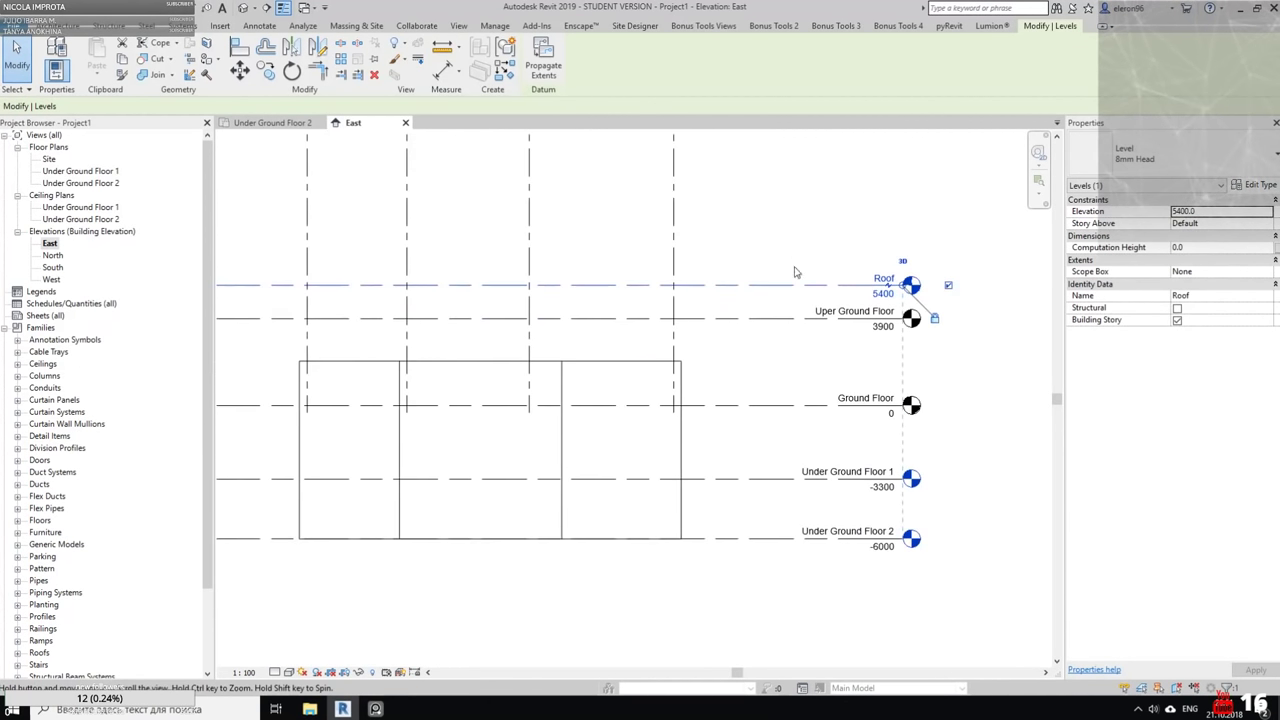
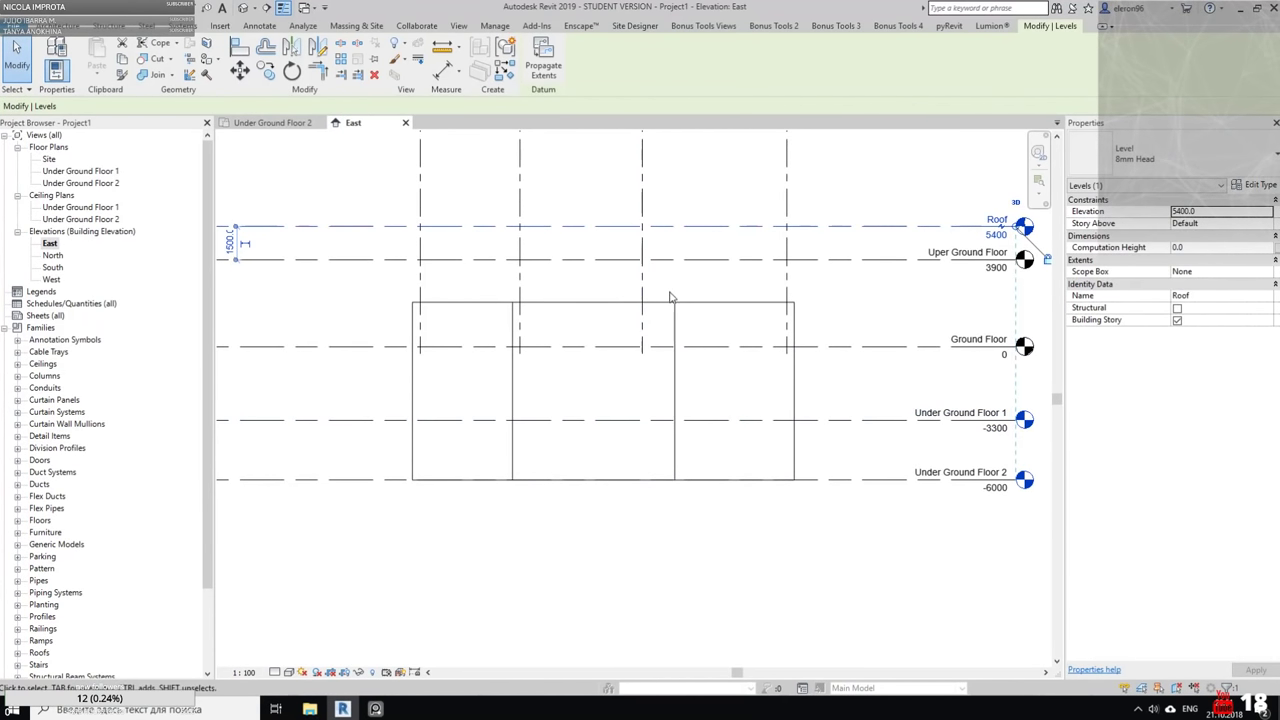
# In the Under Ground Floor 2 plan, filter the building selection to walls only and set their top constraint to Up to level: Under Ground Floor 1
pyautogui.click(274, 125)
pyautogui.moveTo(470, 294); pyautogui.dragTo(490, 310, button='middle')
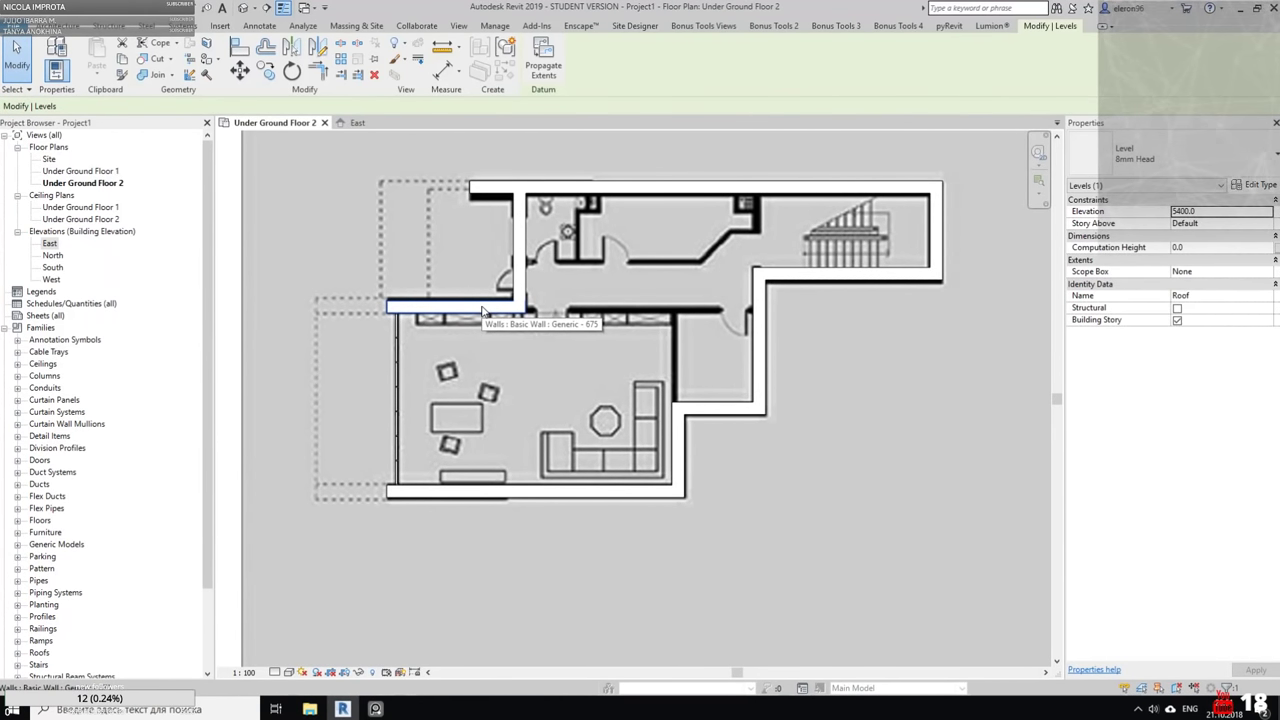
pyautogui.scroll(-4, 420, 280)
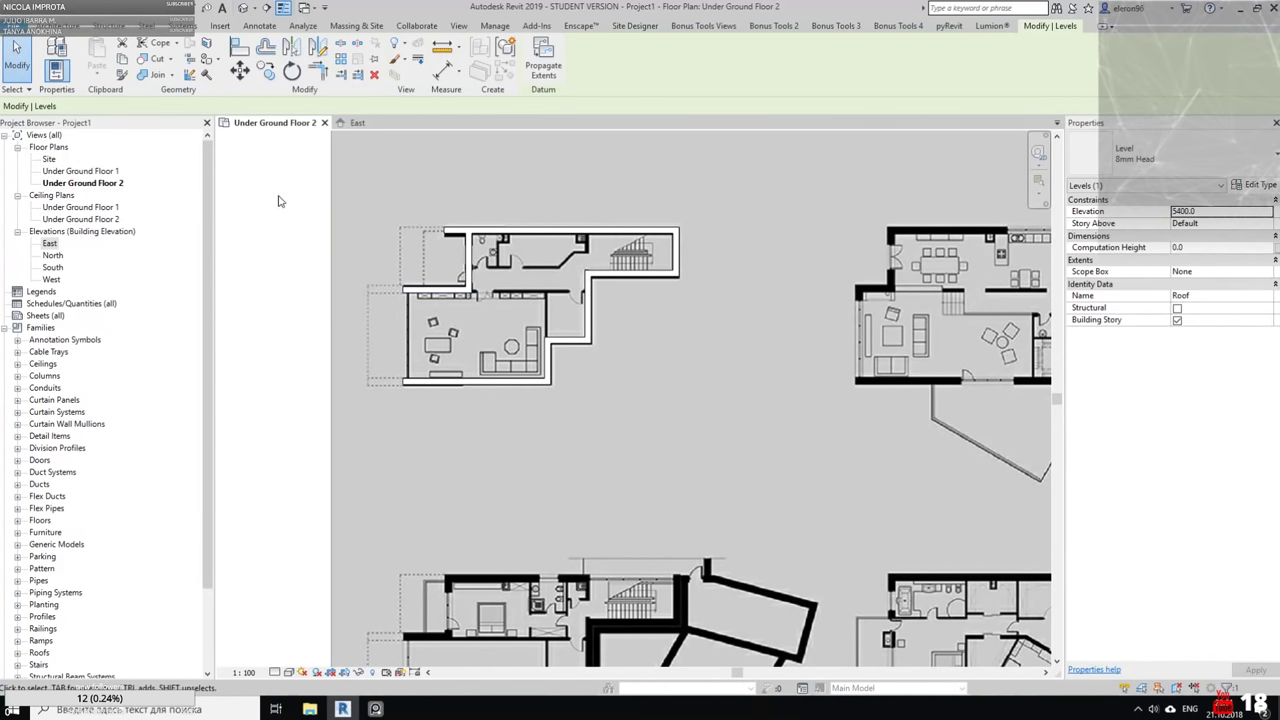
pyautogui.moveTo(266, 173); pyautogui.dragTo(776, 450)
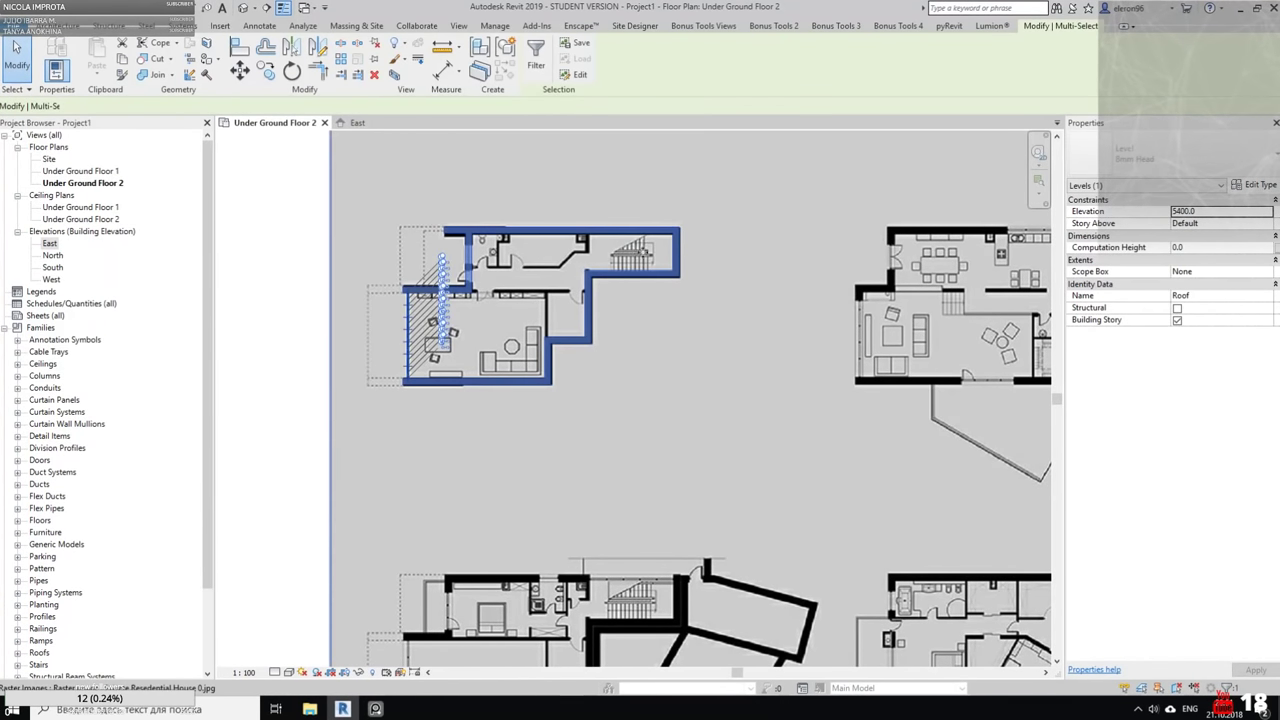
pyautogui.click(536, 58)
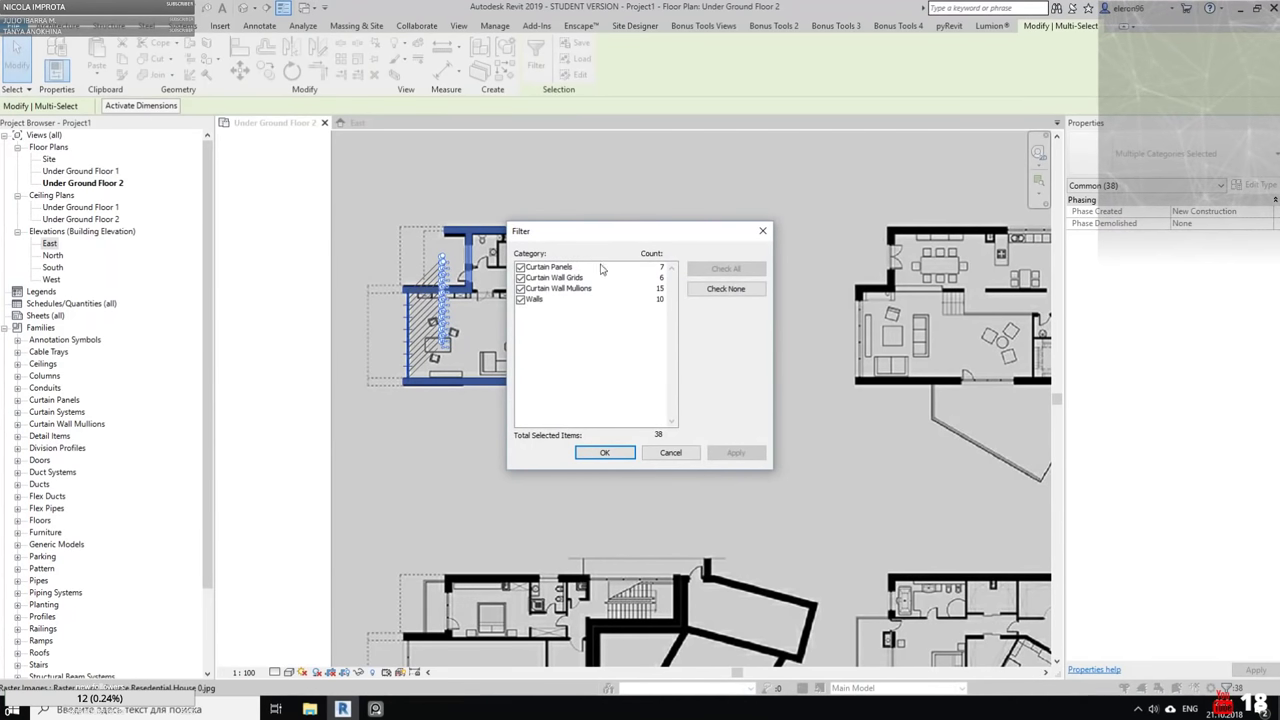
pyautogui.moveTo(584, 240); pyautogui.dragTo(803, 243)
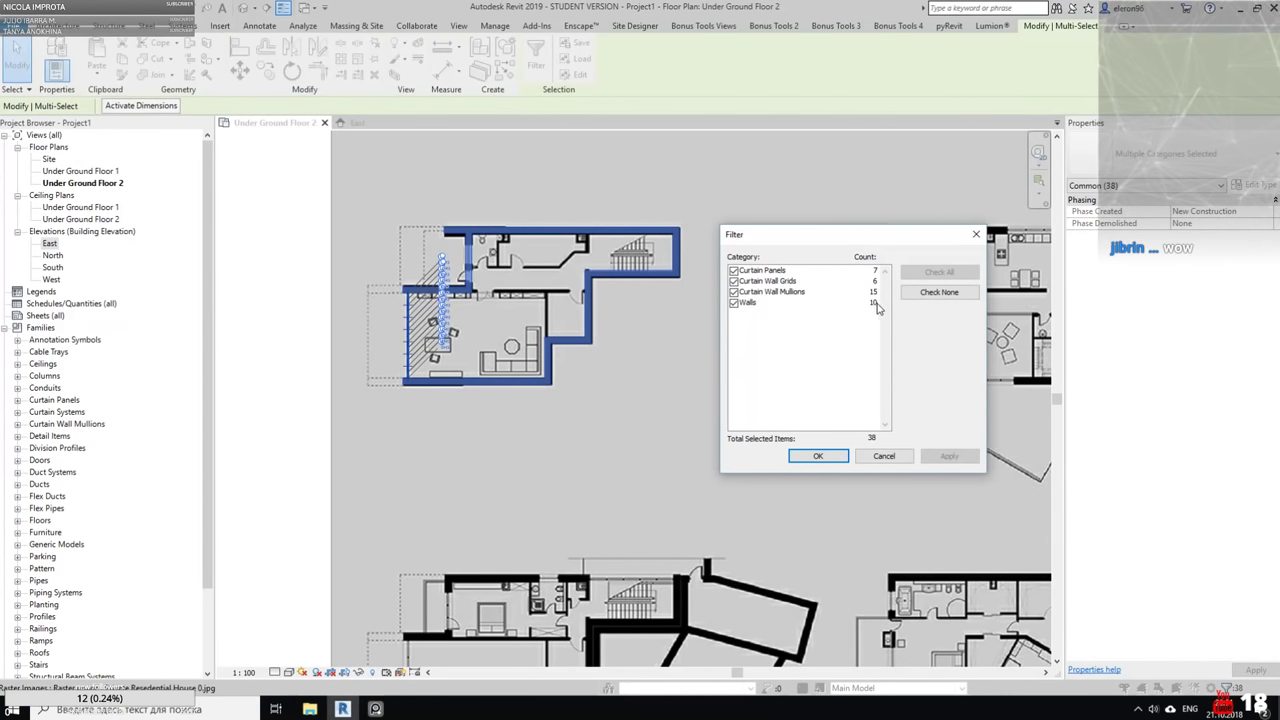
pyautogui.click(733, 291)
pyautogui.click(733, 281)
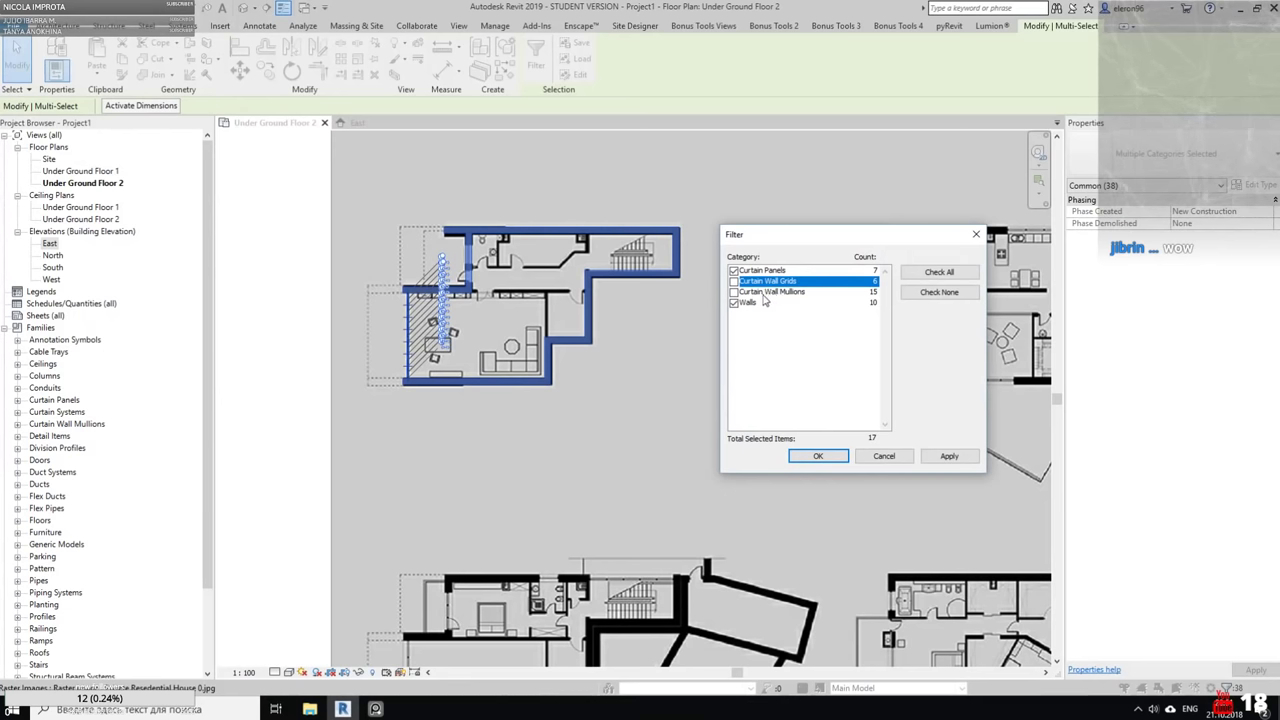
pyautogui.click(733, 271)
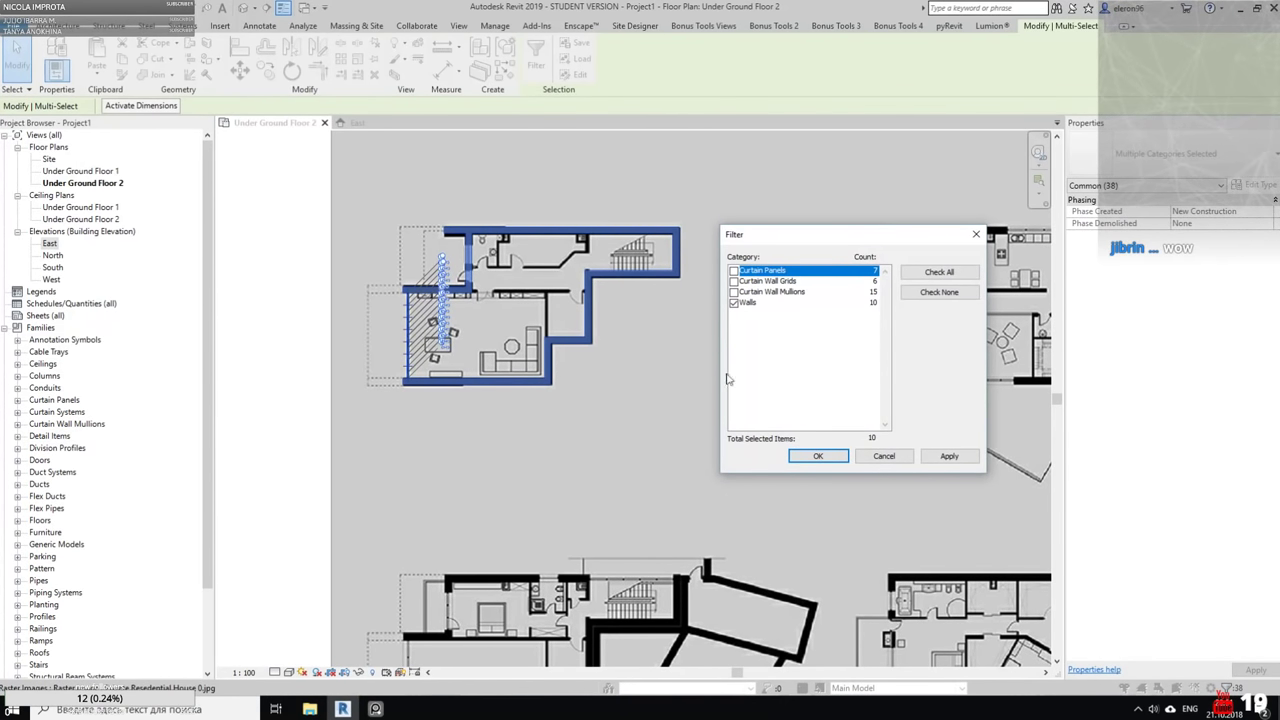
pyautogui.click(814, 456)
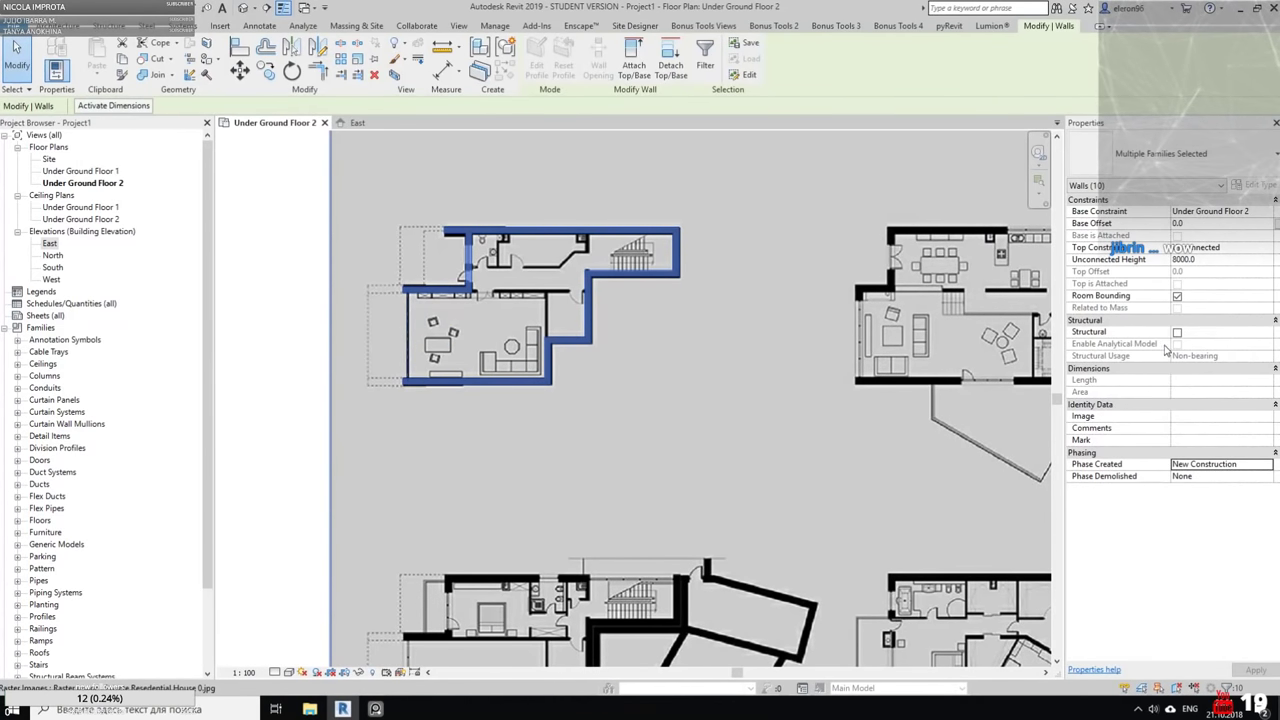
pyautogui.click(1267, 249)
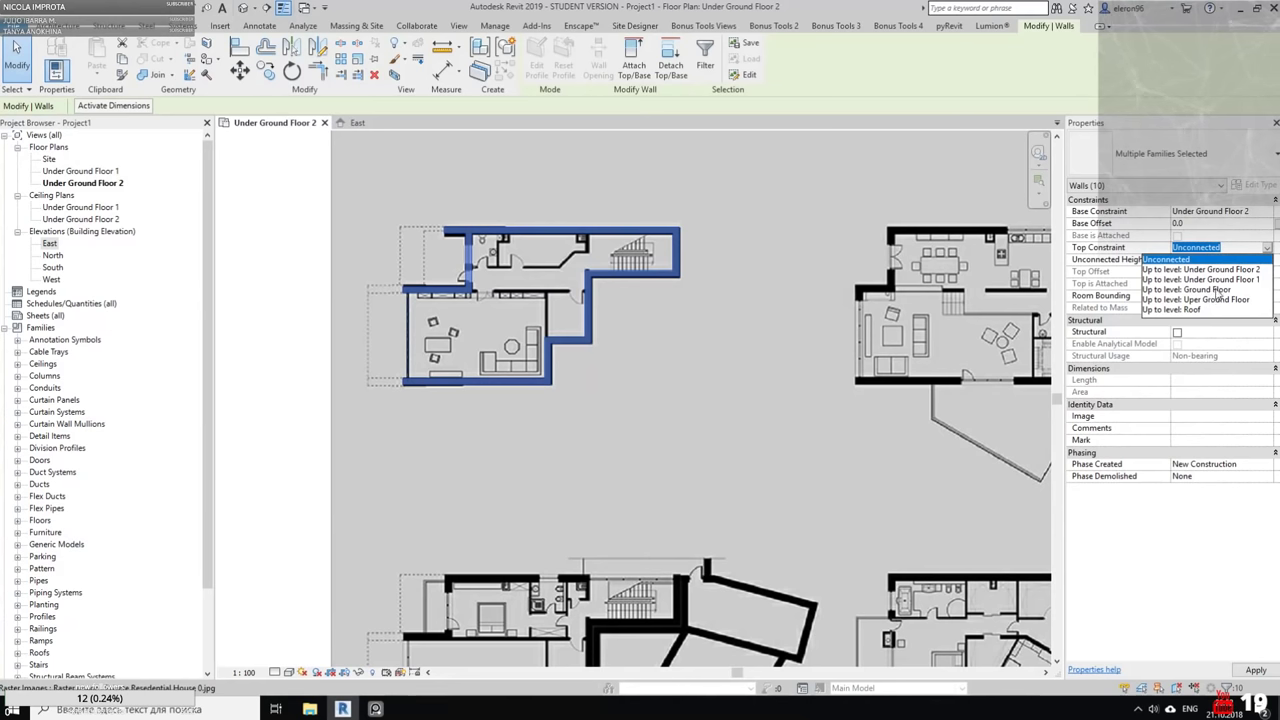
pyautogui.click(1236, 281)
pyautogui.click(233, 299)
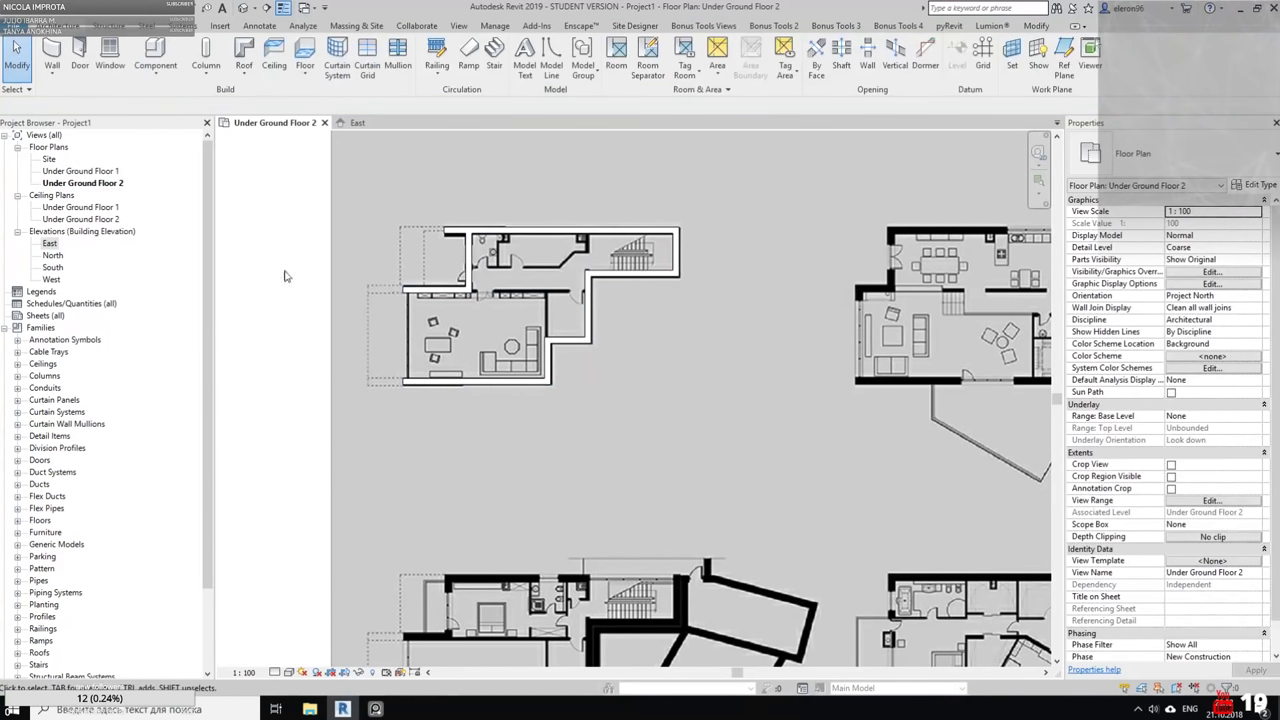
# In the East elevation, extend the four grid lines down past Under Ground Floor 2, and return to the Under Ground Floor 2 plan
pyautogui.click(355, 122)
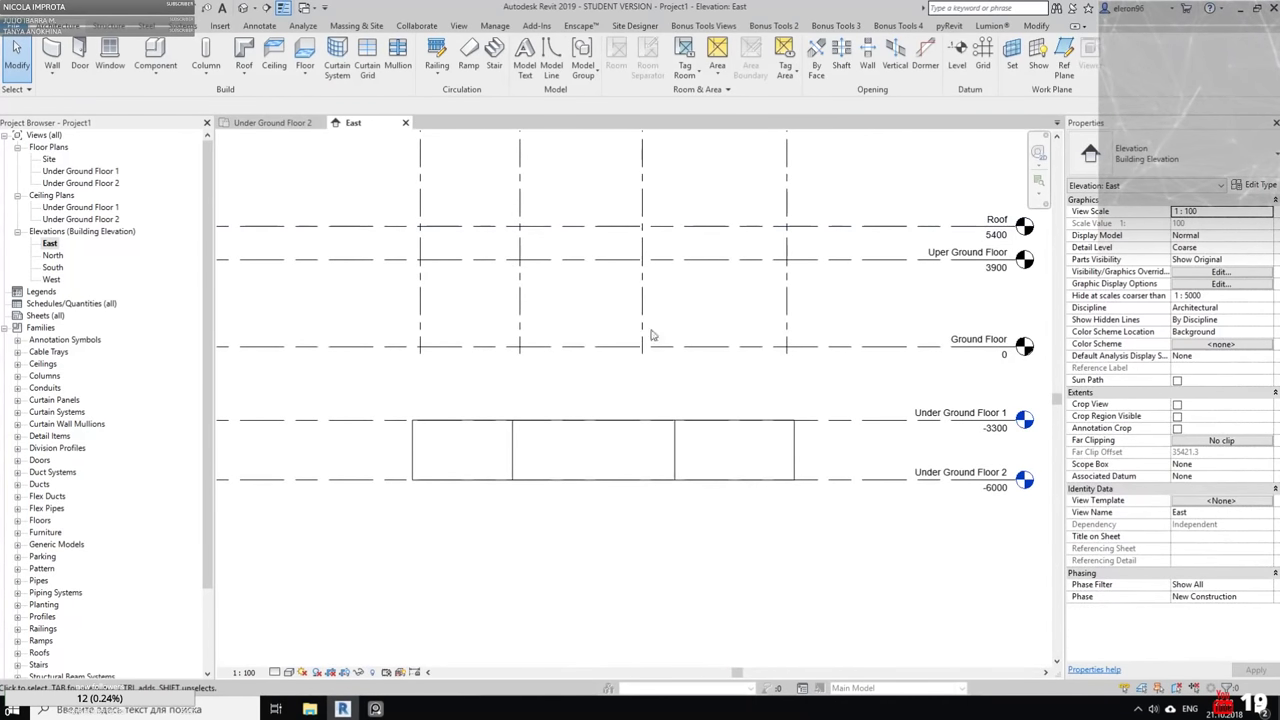
pyautogui.scroll(-3, 650, 335)
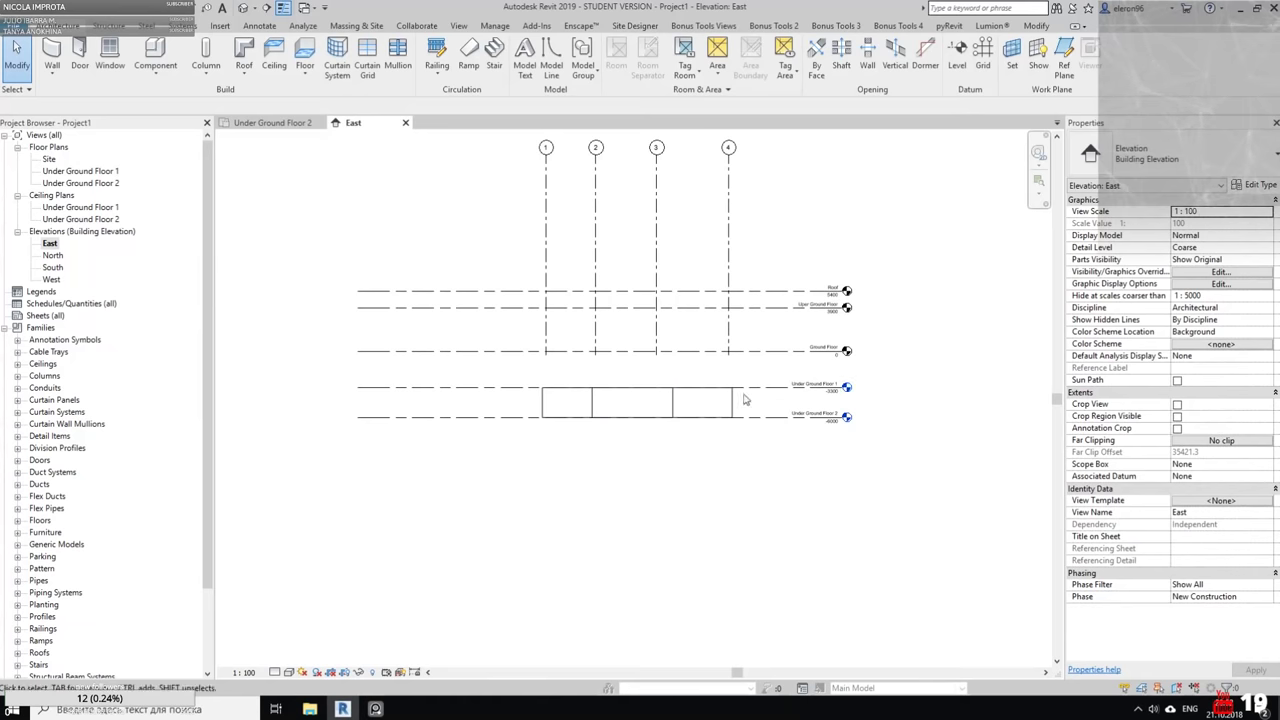
pyautogui.scroll(3, 722, 384)
pyautogui.click(748, 320)
pyautogui.moveTo(749, 339); pyautogui.dragTo(773, 425)
pyautogui.click(782, 372)
pyautogui.click(748, 323)
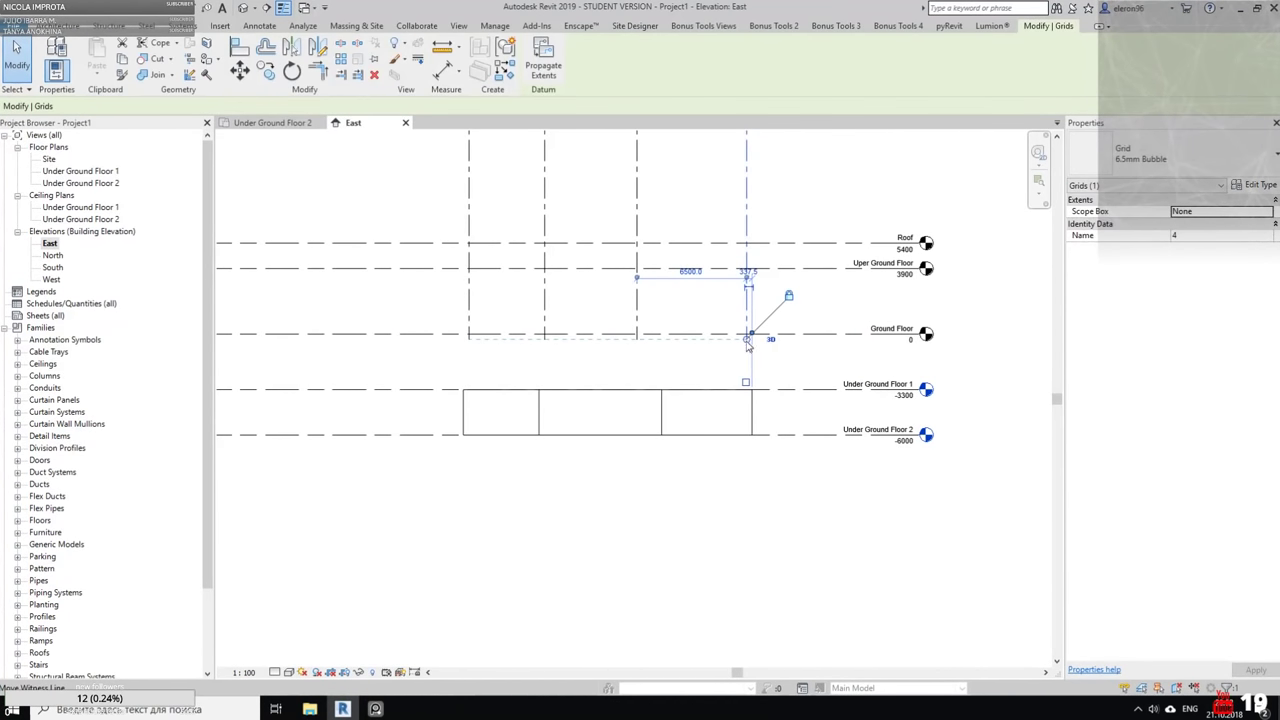
pyautogui.moveTo(748, 345); pyautogui.dragTo(748, 495)
pyautogui.click(826, 470)
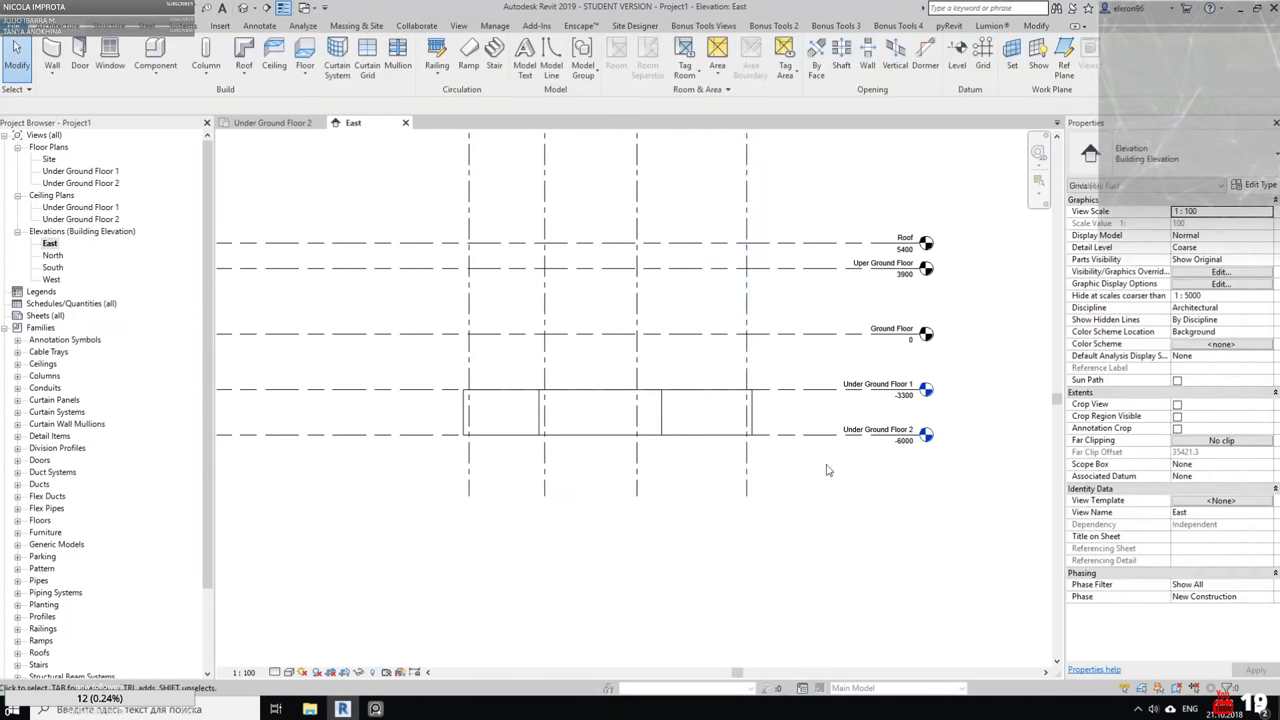
pyautogui.moveTo(777, 396); pyautogui.dragTo(745, 458, button='middle')
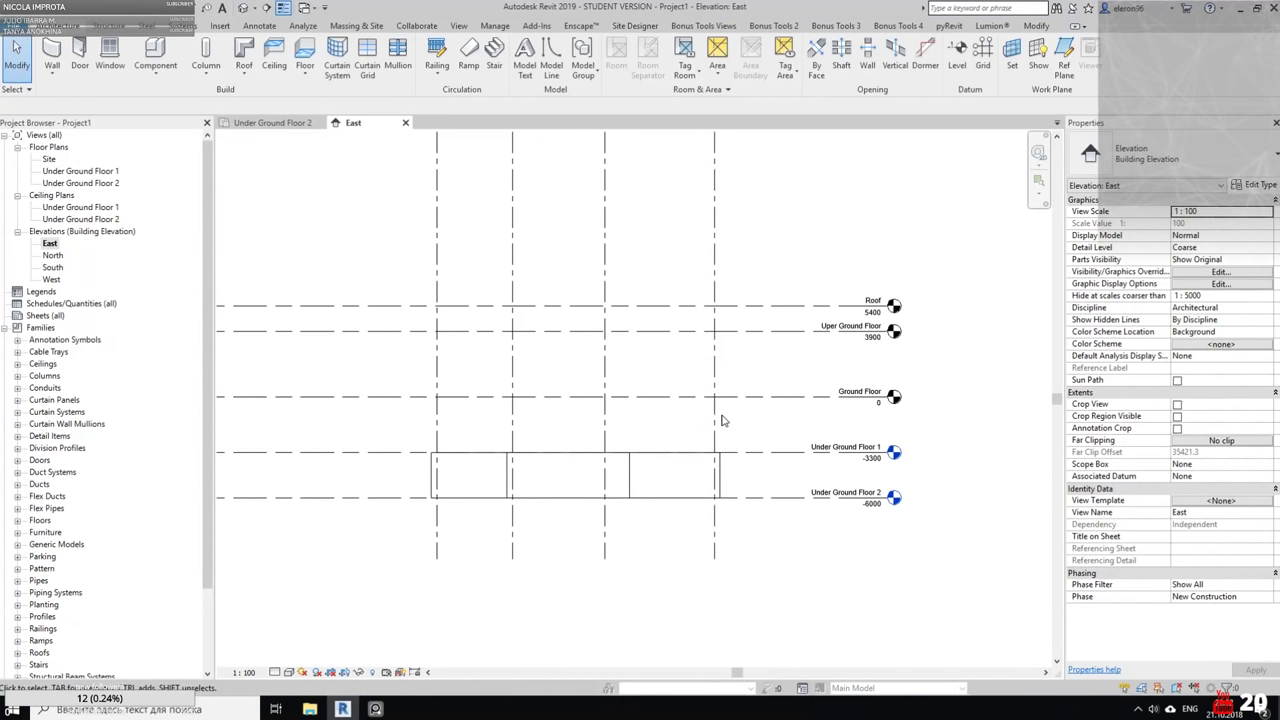
pyautogui.click(272, 122)
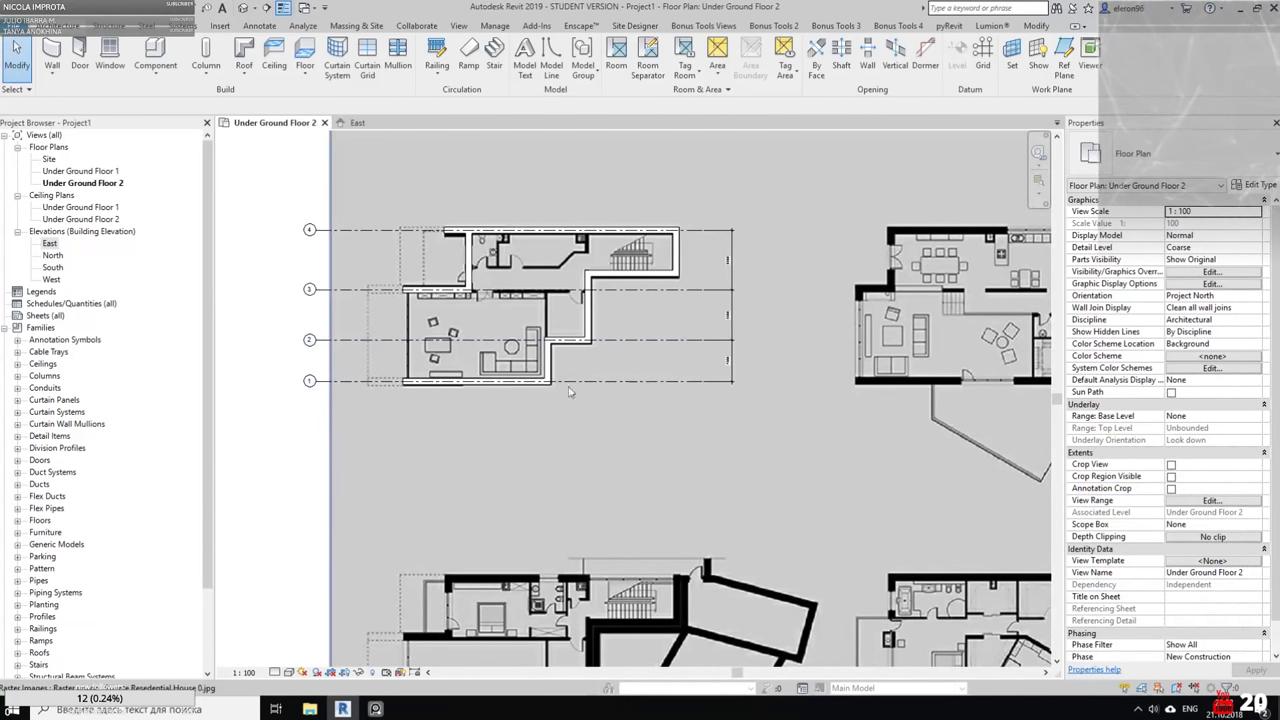
# Examine the storefront curtain wall and the untraced interior partitions on the Under Ground Floor 2 plan
pyautogui.scroll(4, 470, 356)
pyautogui.scroll(1, 470, 356)
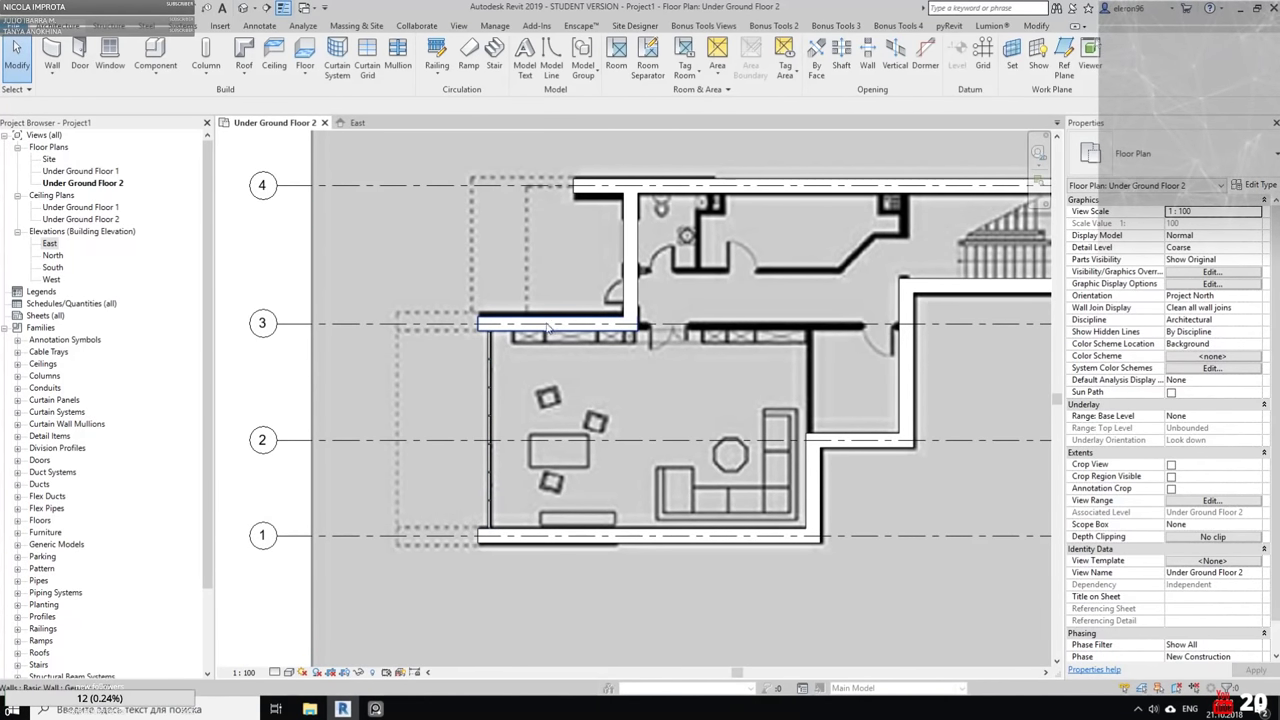
pyautogui.click(490, 447)
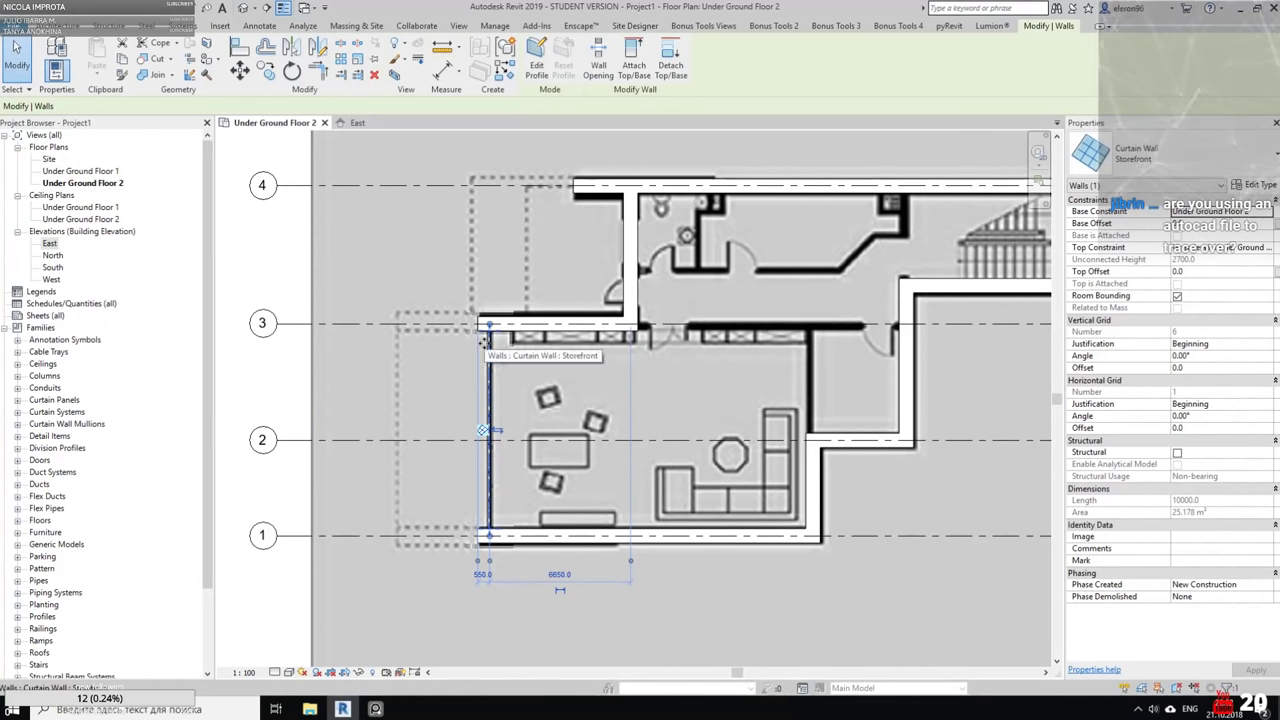
pyautogui.moveTo(643, 397); pyautogui.dragTo(564, 444, button='middle')
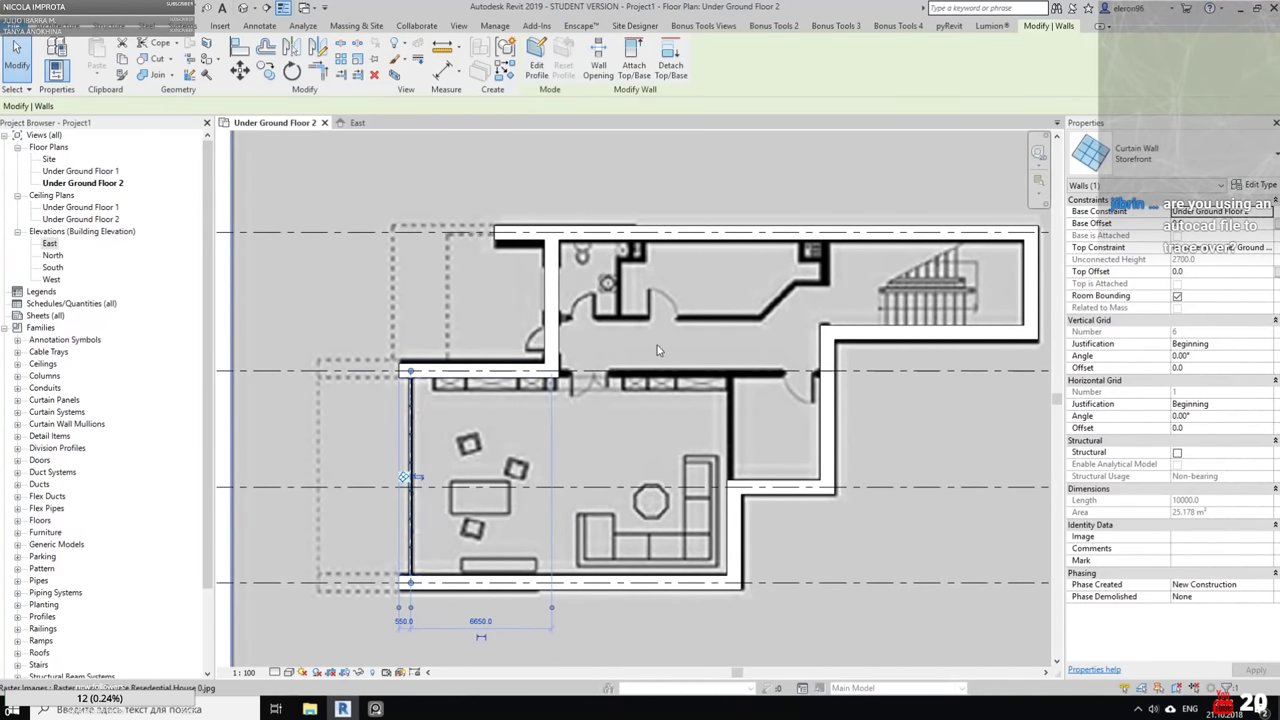
pyautogui.moveTo(629, 345); pyautogui.dragTo(575, 377, button='middle')
pyautogui.click(575, 377)
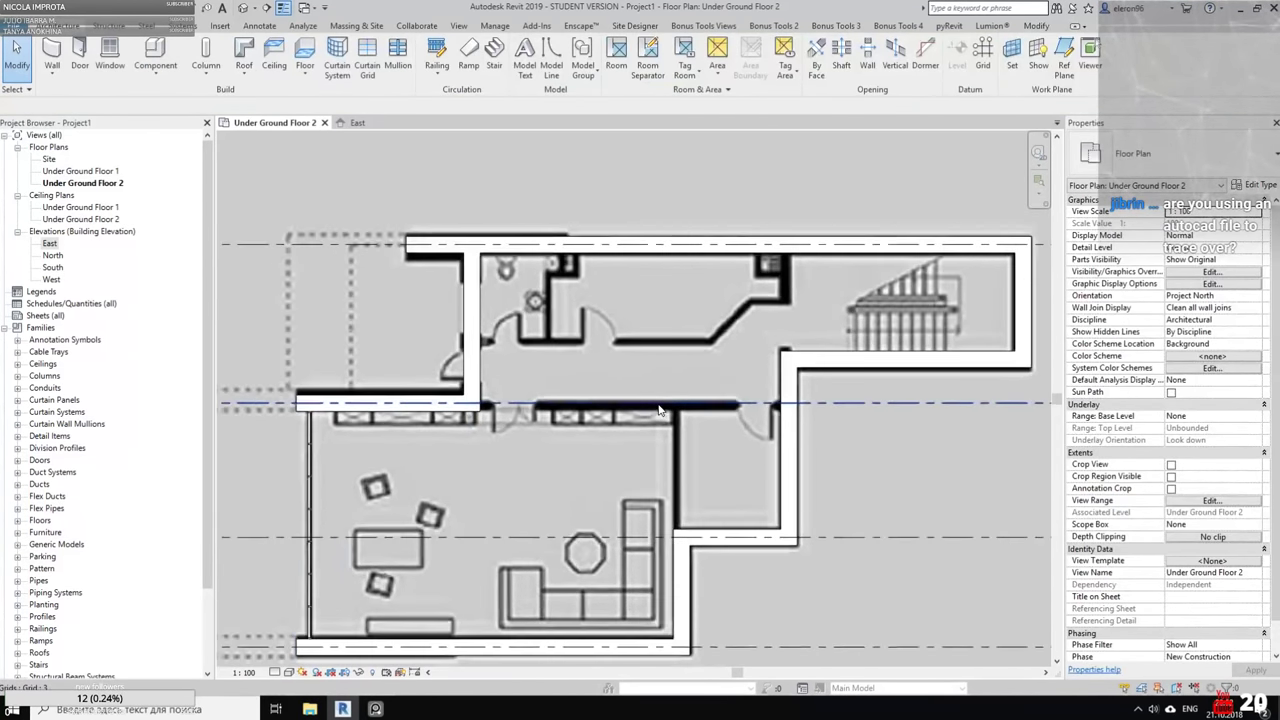
pyautogui.scroll(2, 570, 400)
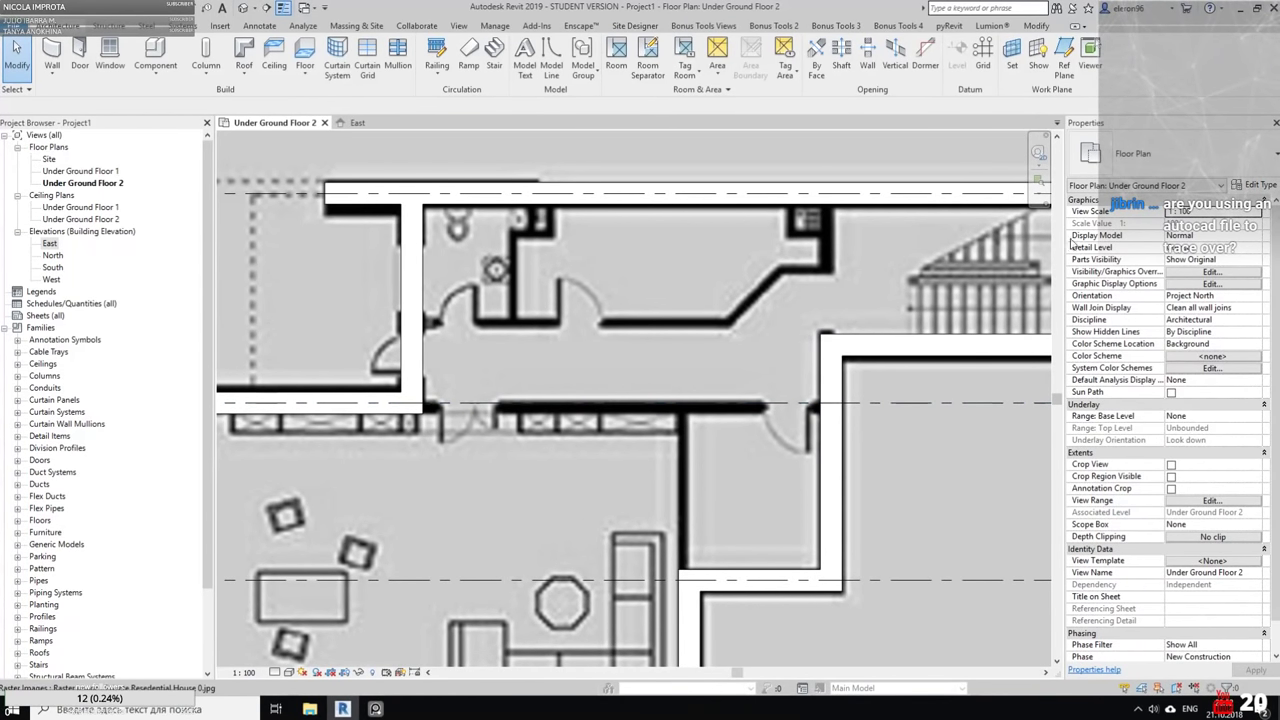
pyautogui.moveTo(662, 249); pyautogui.dragTo(609, 277, button='middle')
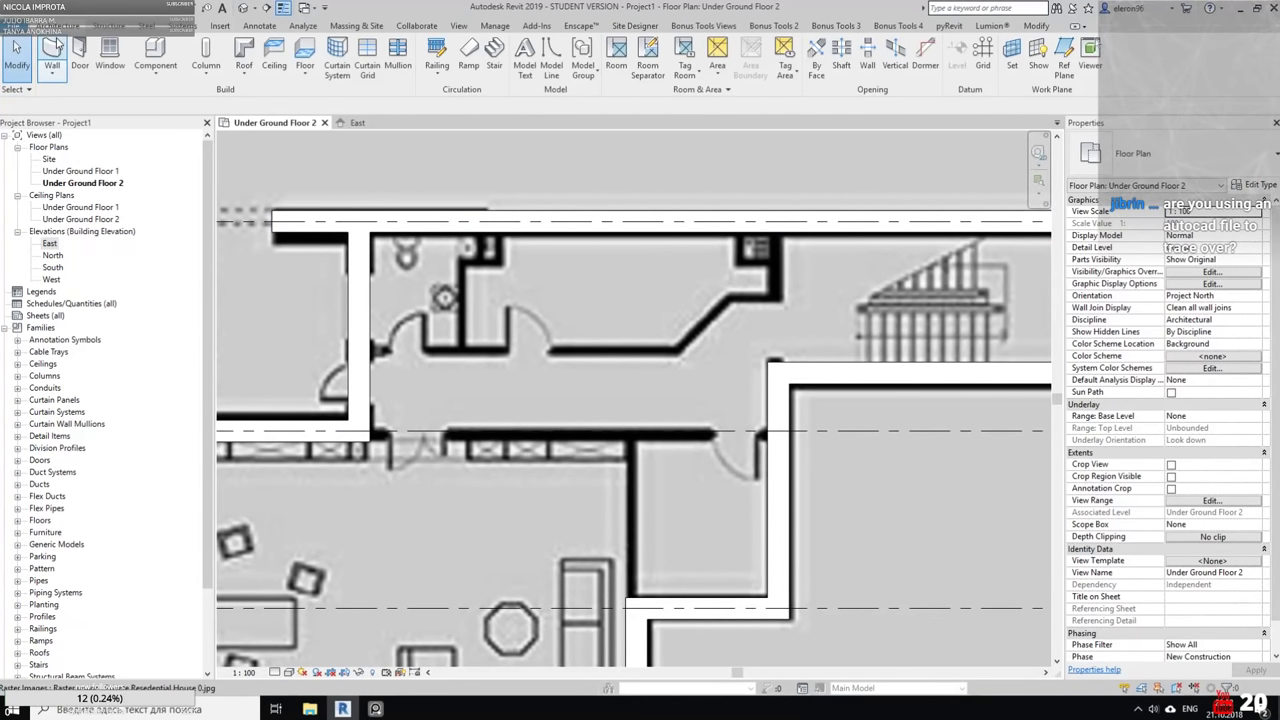
# Start a wall of type Interior - 138mm Partition (1-hr) with the location line at Finish Face: Exterior
pyautogui.click(52, 52)
pyautogui.click(1227, 147)
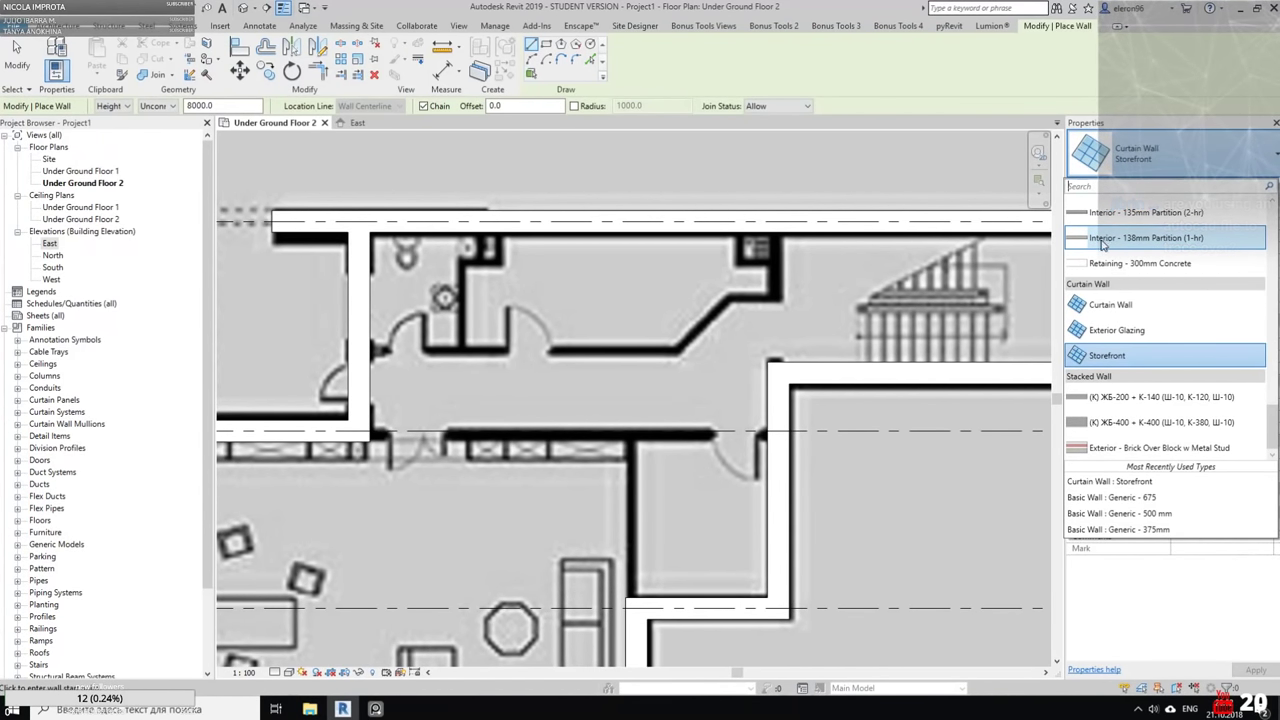
pyautogui.click(1150, 250)
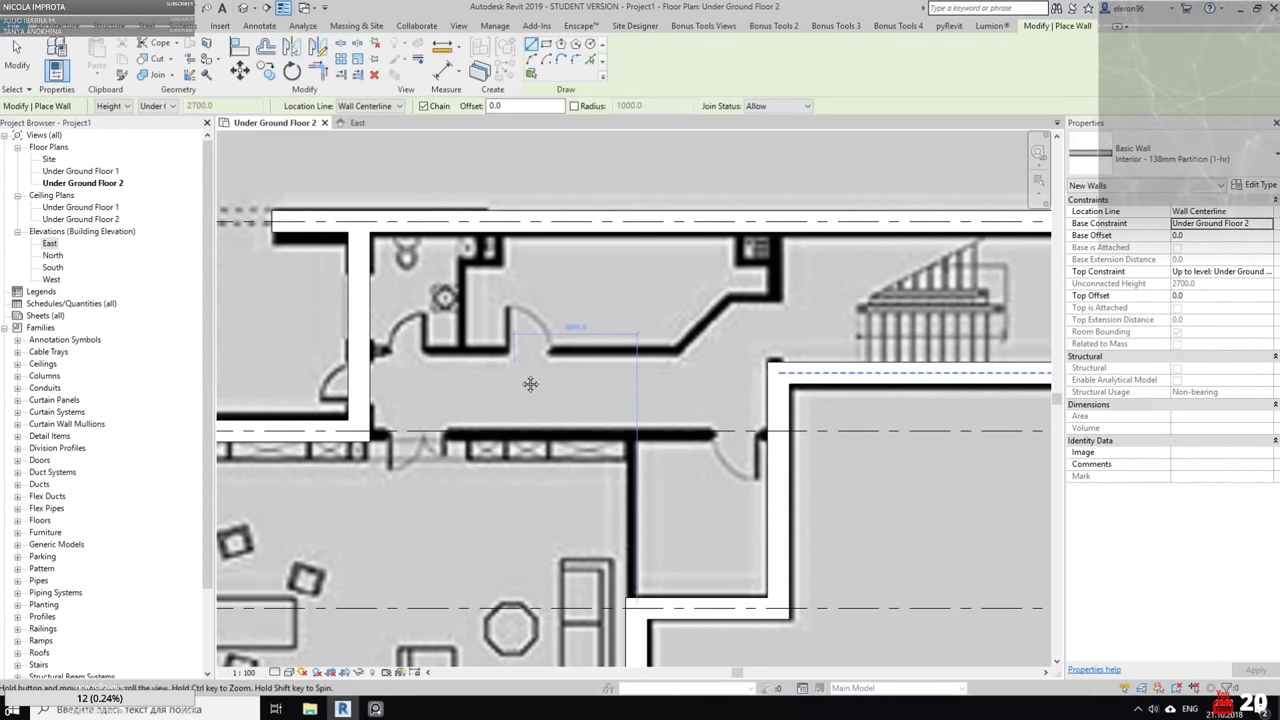
pyautogui.moveTo(528, 380); pyautogui.dragTo(580, 360, button='middle')
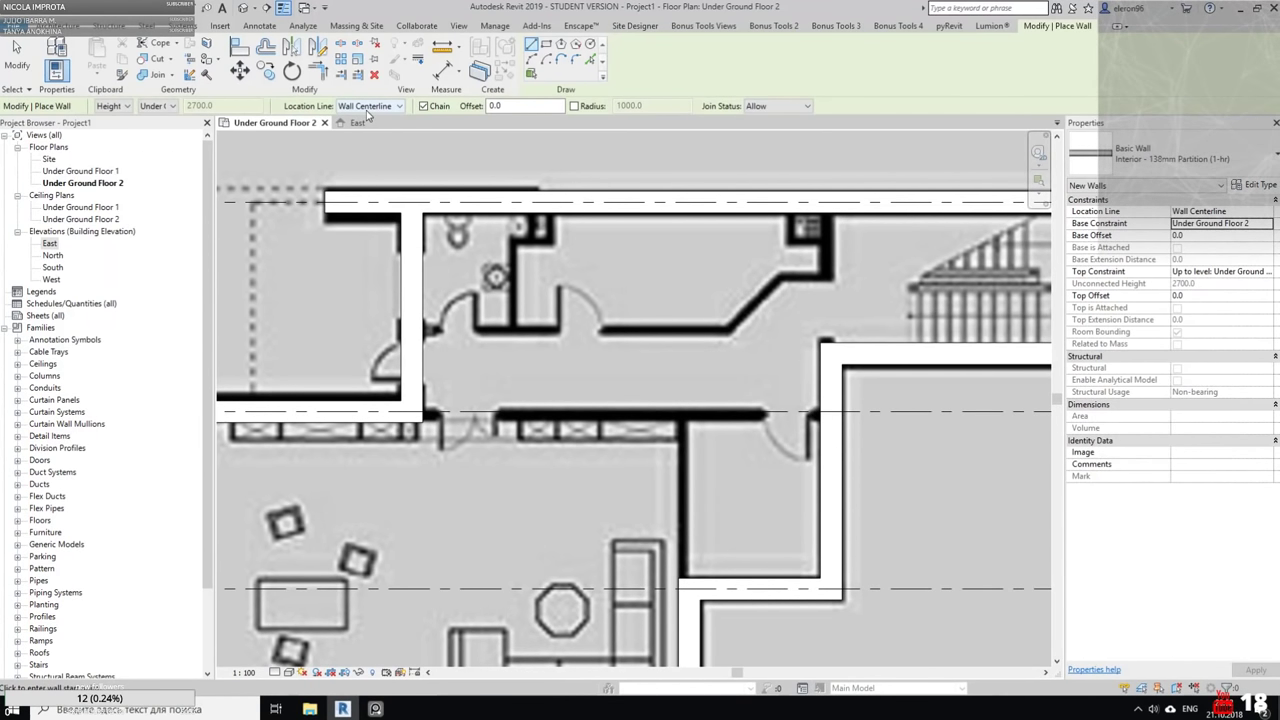
pyautogui.click(368, 106)
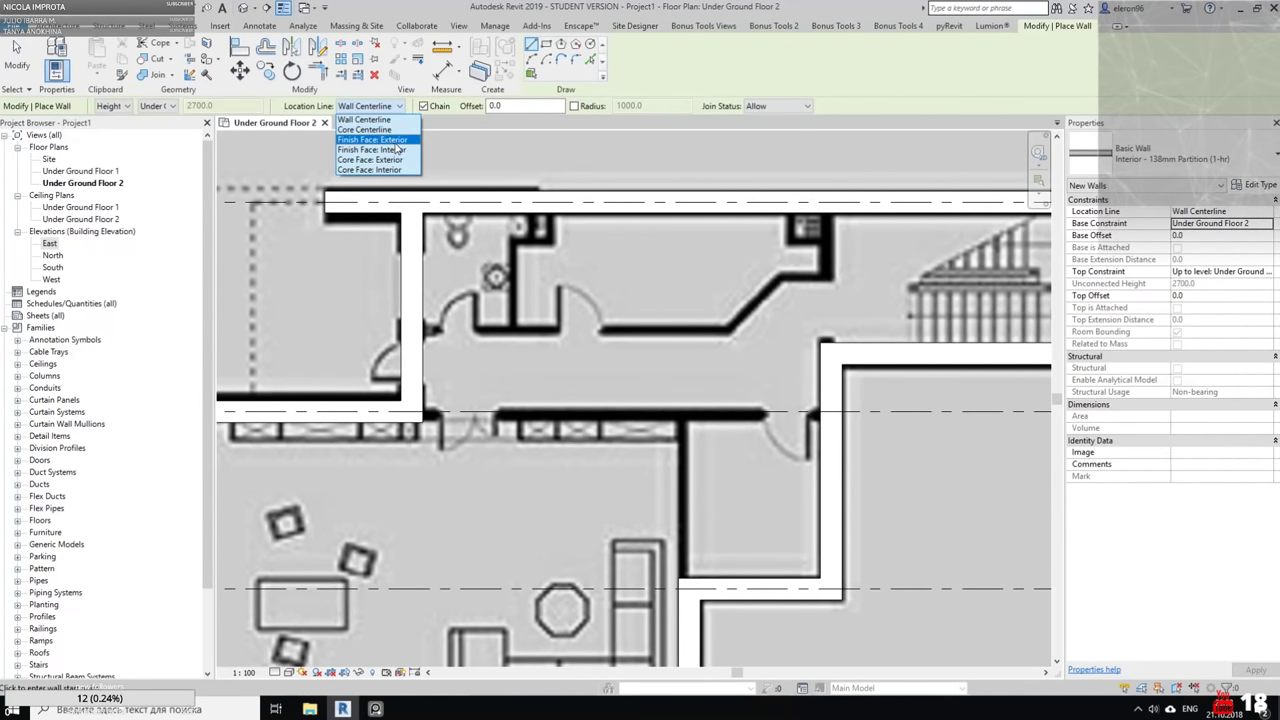
pyautogui.click(401, 144)
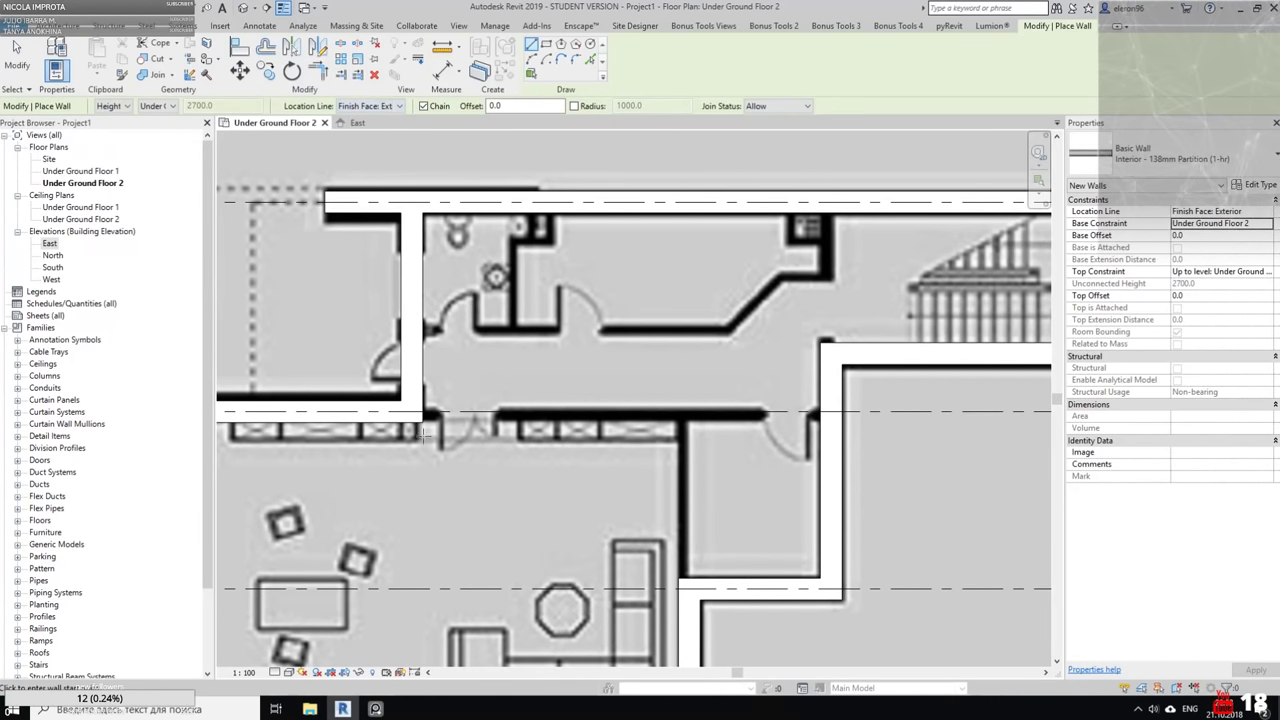
# Draw a horizontal partition about 7900 mm long beside grid 3, from the exterior wall corner to the small room's left partition
pyautogui.click(424, 422)
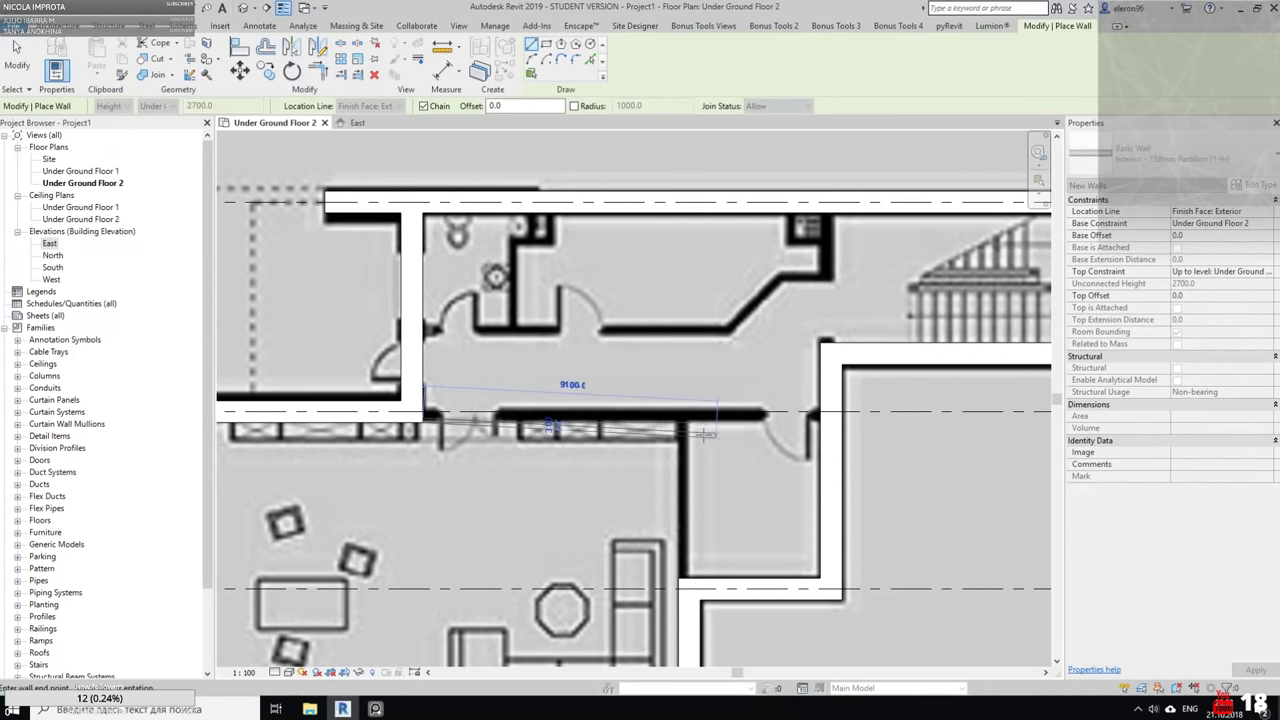
pyautogui.scroll(5, 548, 408)
pyautogui.scroll(-2, 548, 408)
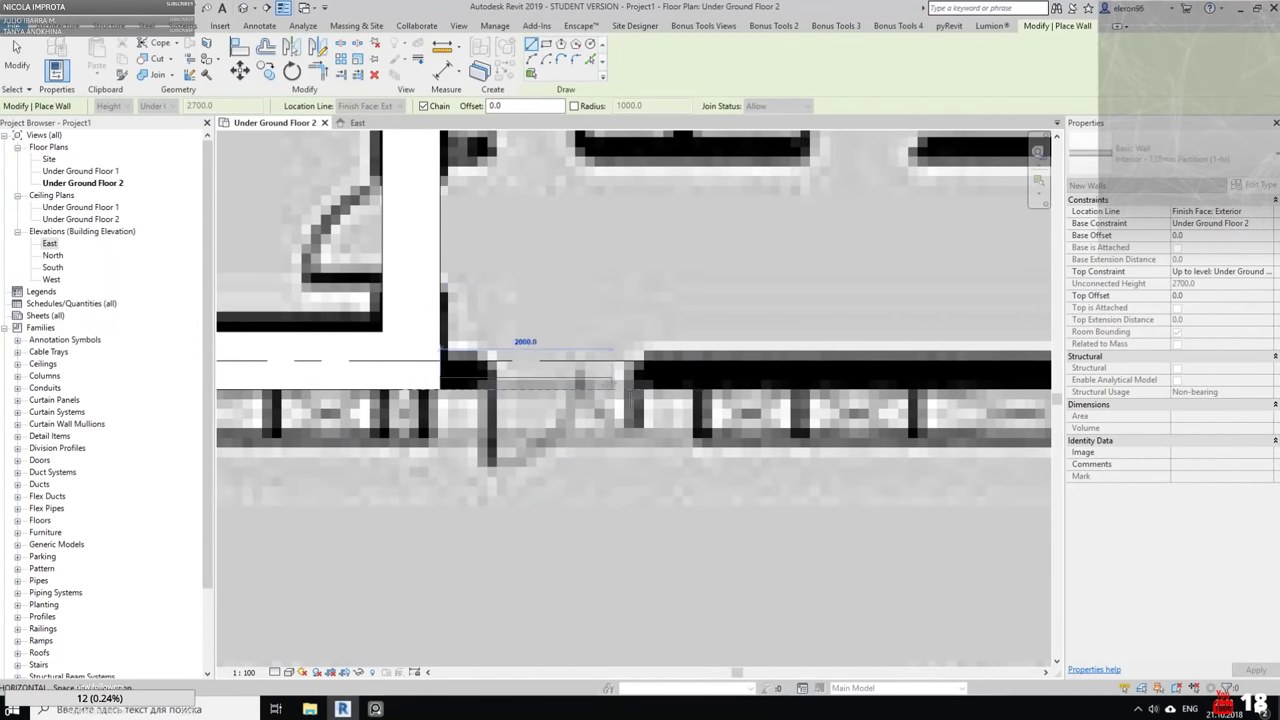
pyautogui.scroll(-2, 792, 390)
pyautogui.moveTo(793, 392); pyautogui.dragTo(540, 358, button='middle')
pyautogui.scroll(2, 700, 356)
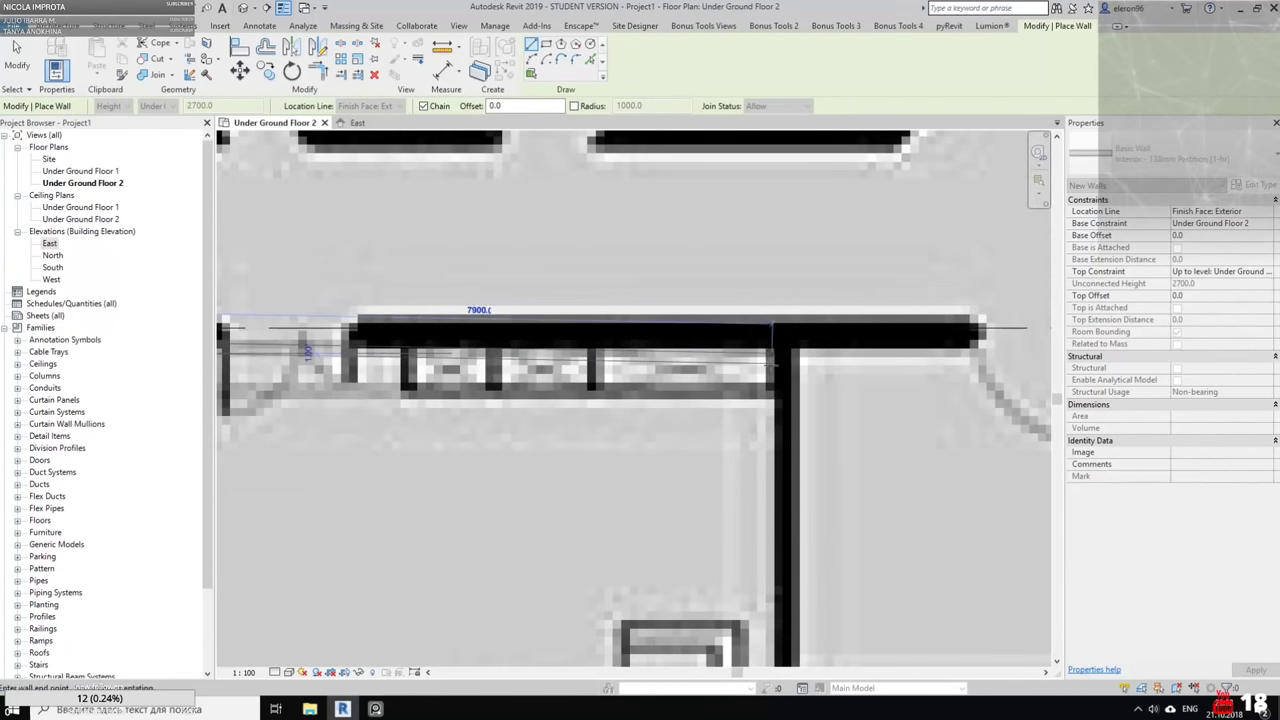
pyautogui.scroll(-3, 773, 350)
pyautogui.click(772, 349)
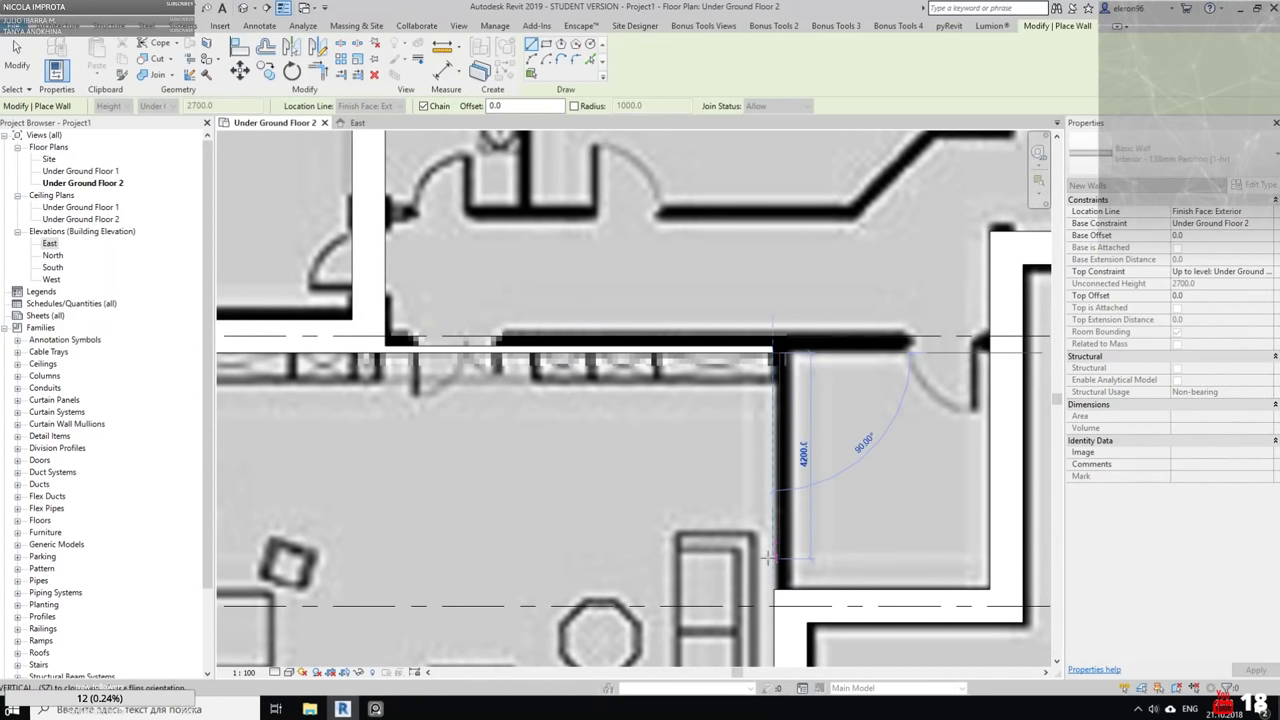
pyautogui.press('Escape')
# Draw a short vertical partition upward from the exterior wall at grid 2 along the small room's left side
pyautogui.click(776, 588)
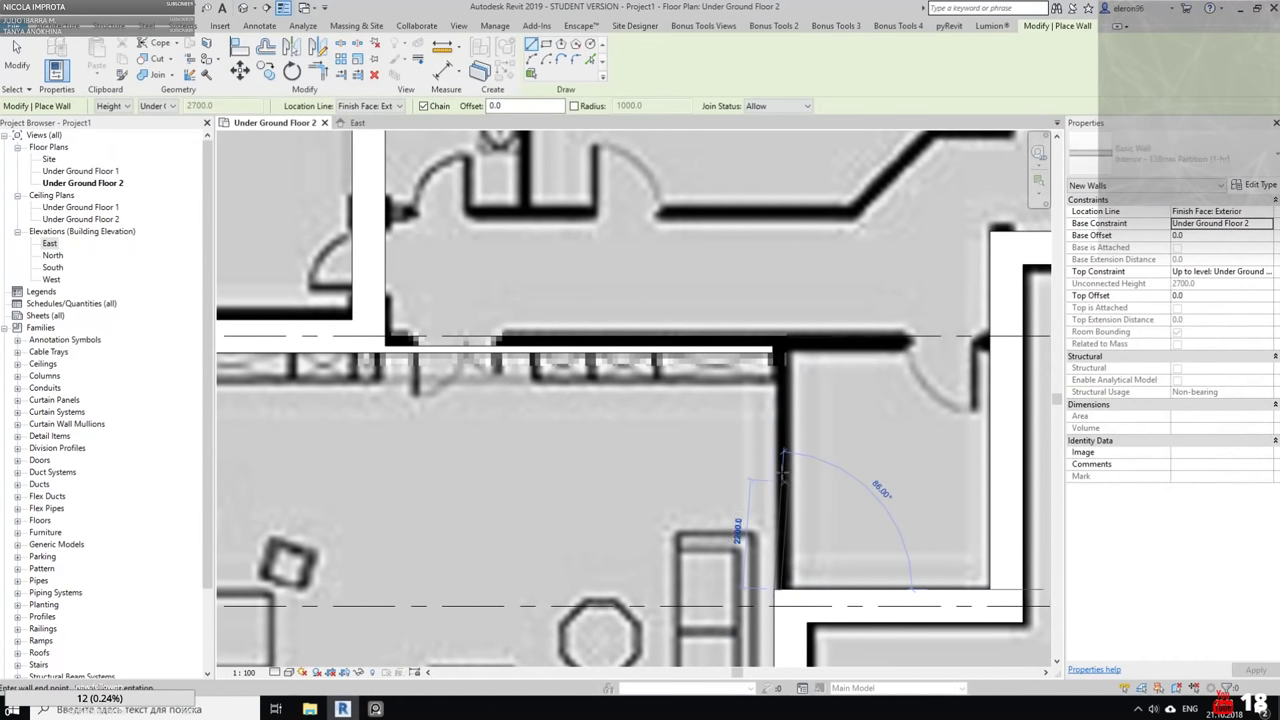
pyautogui.click(776, 457)
pyautogui.press('Escape')
pyautogui.press('Escape')
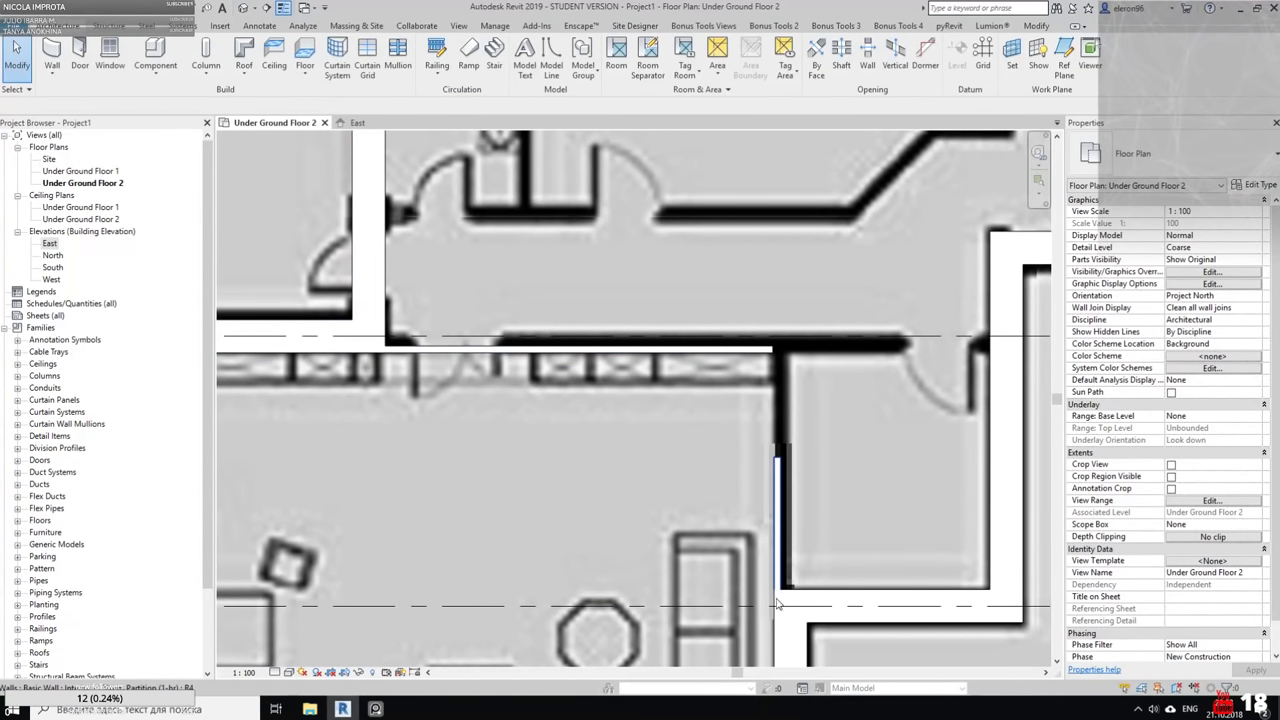
# Extend the right end of the horizontal partition beside grid 3 to the exterior wall beyond the small room
pyautogui.press('t')
pyautogui.press('r')
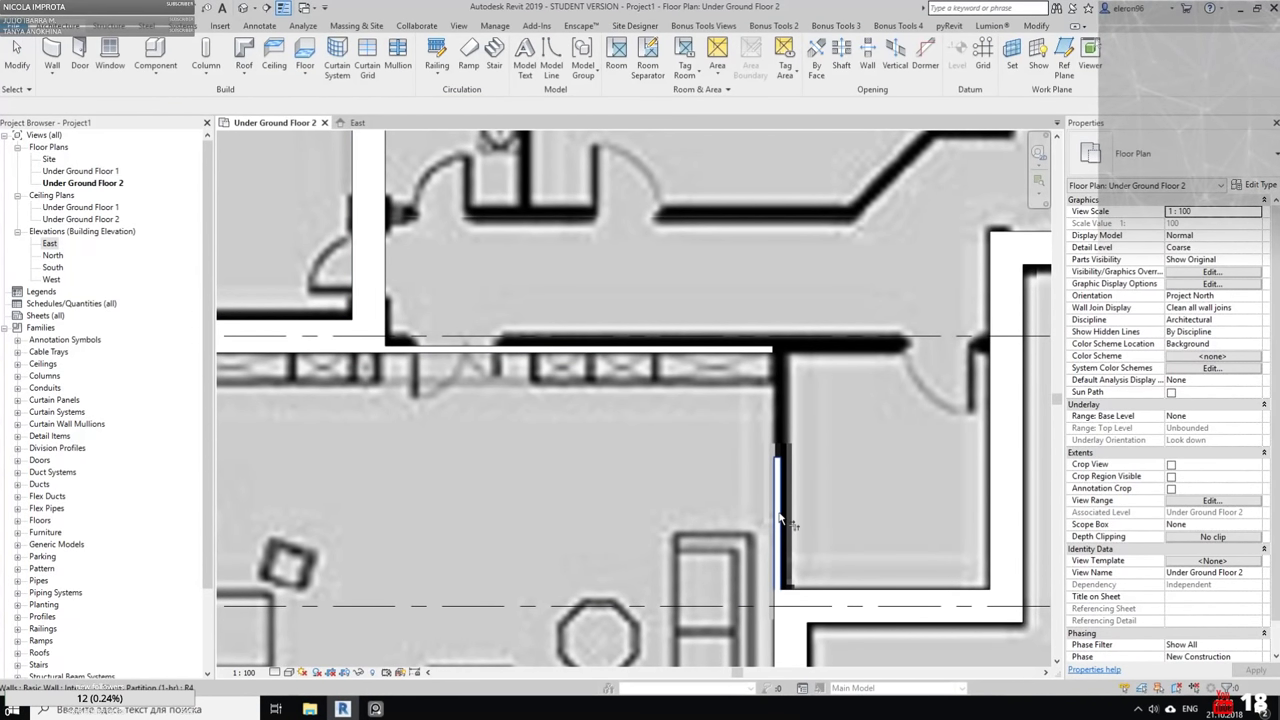
pyautogui.moveTo(783, 505); pyautogui.dragTo(680, 525, button='middle')
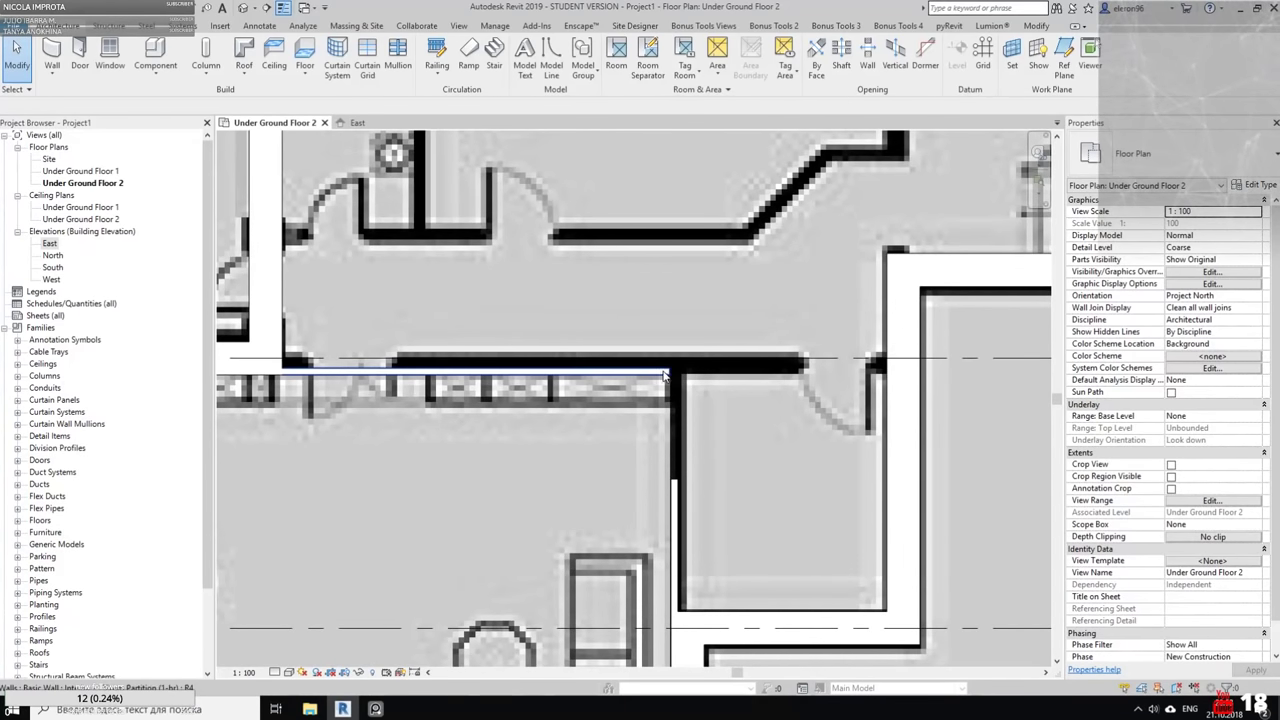
pyautogui.click(676, 378)
pyautogui.moveTo(676, 378); pyautogui.dragTo(900, 377)
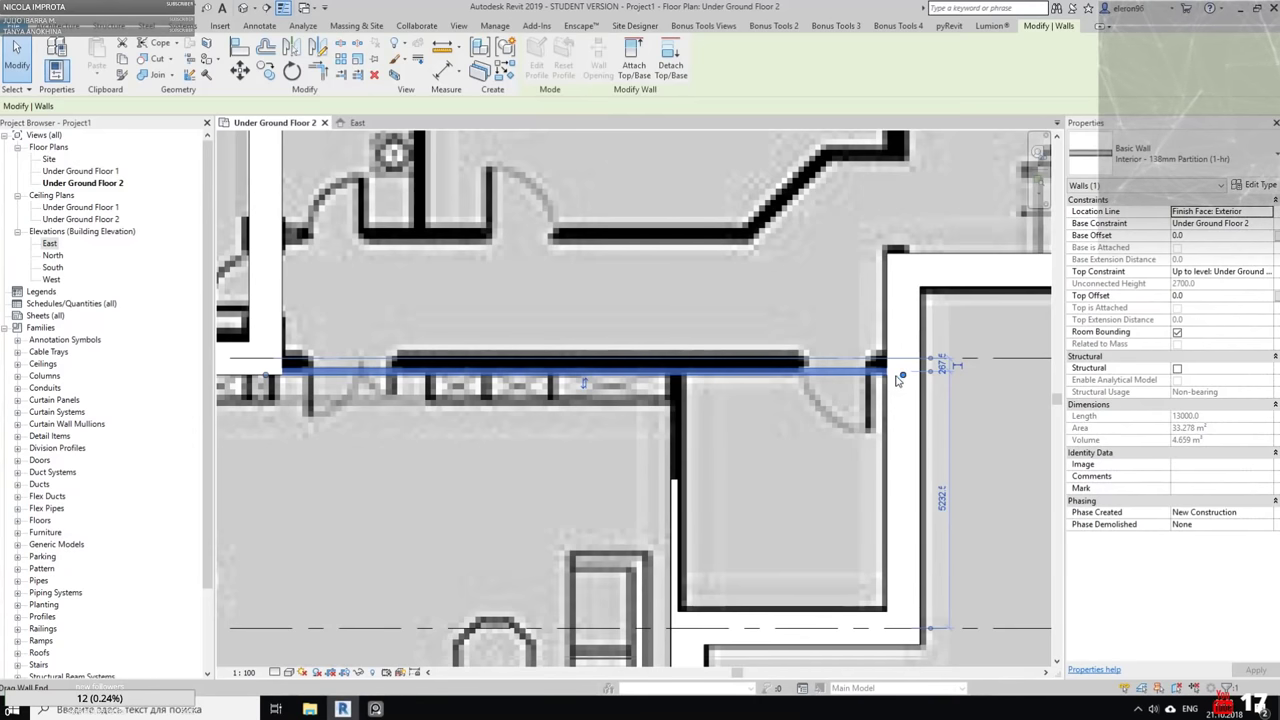
pyautogui.press('Escape')
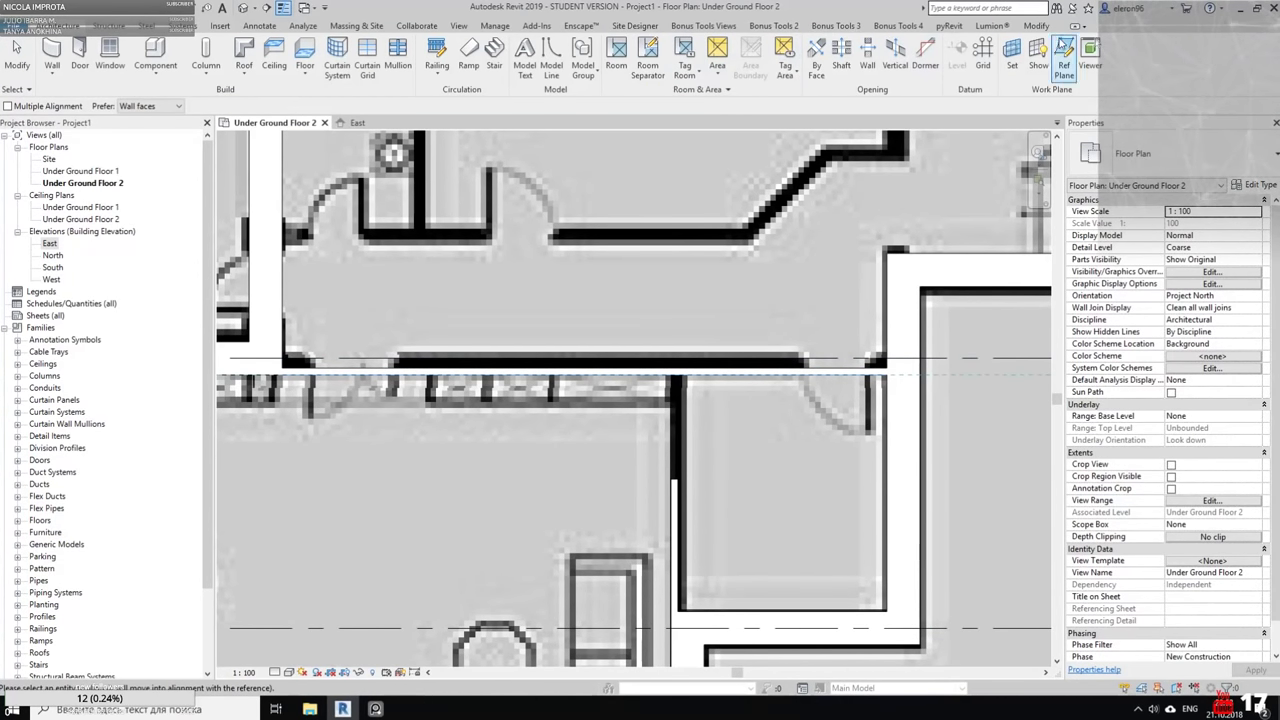
# Align the upper end of the short vertical partition with the lower face of the horizontal partition beside grid 3
pyautogui.click(1036, 25)
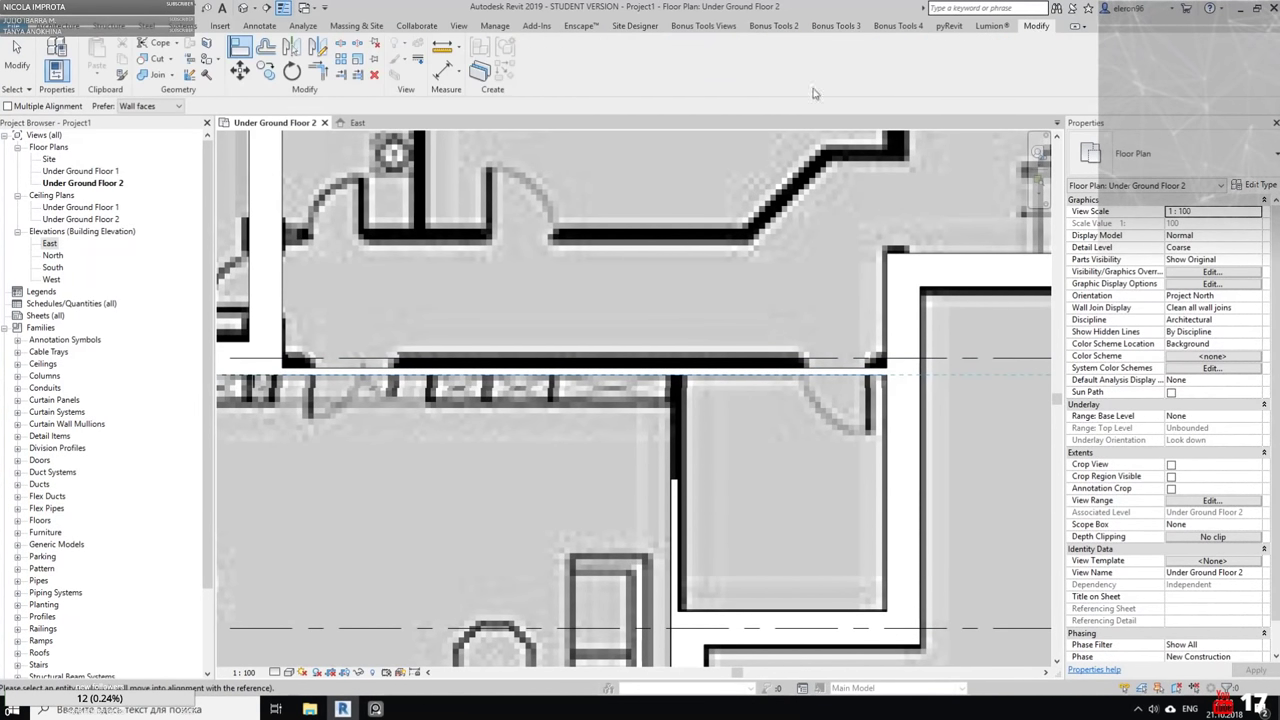
pyautogui.click(242, 52)
pyautogui.click(678, 376)
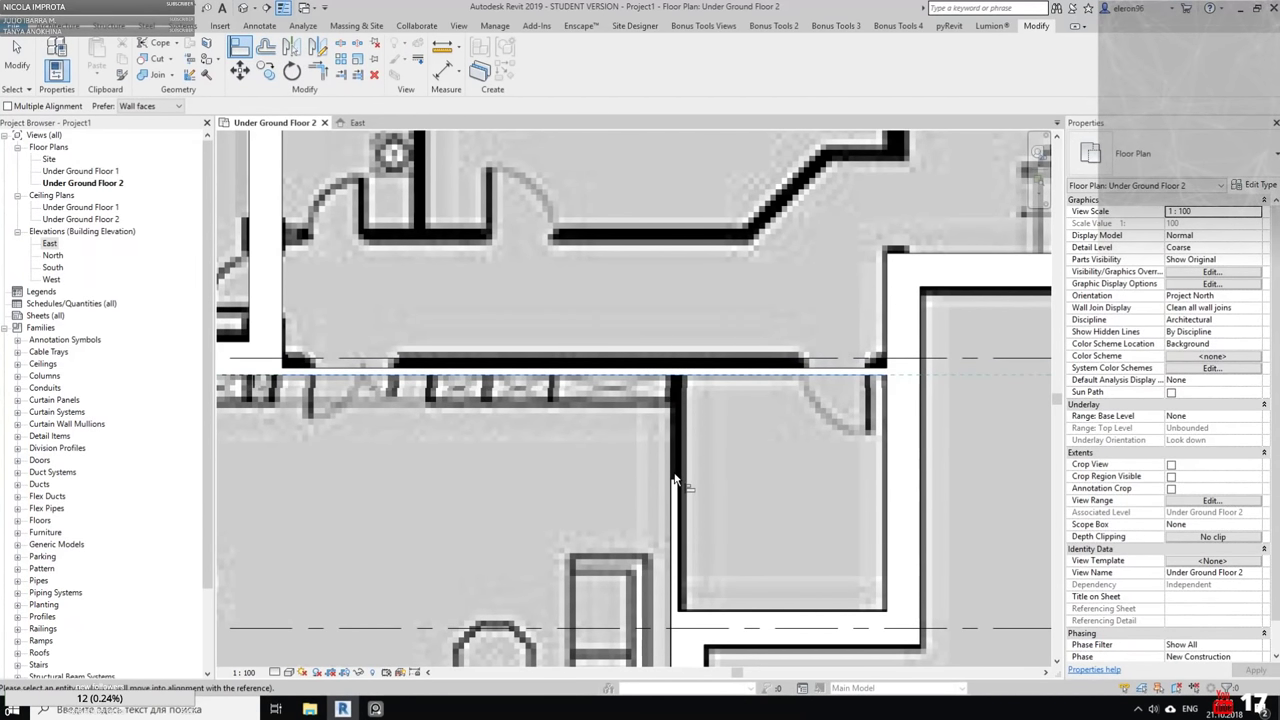
pyautogui.click(674, 482)
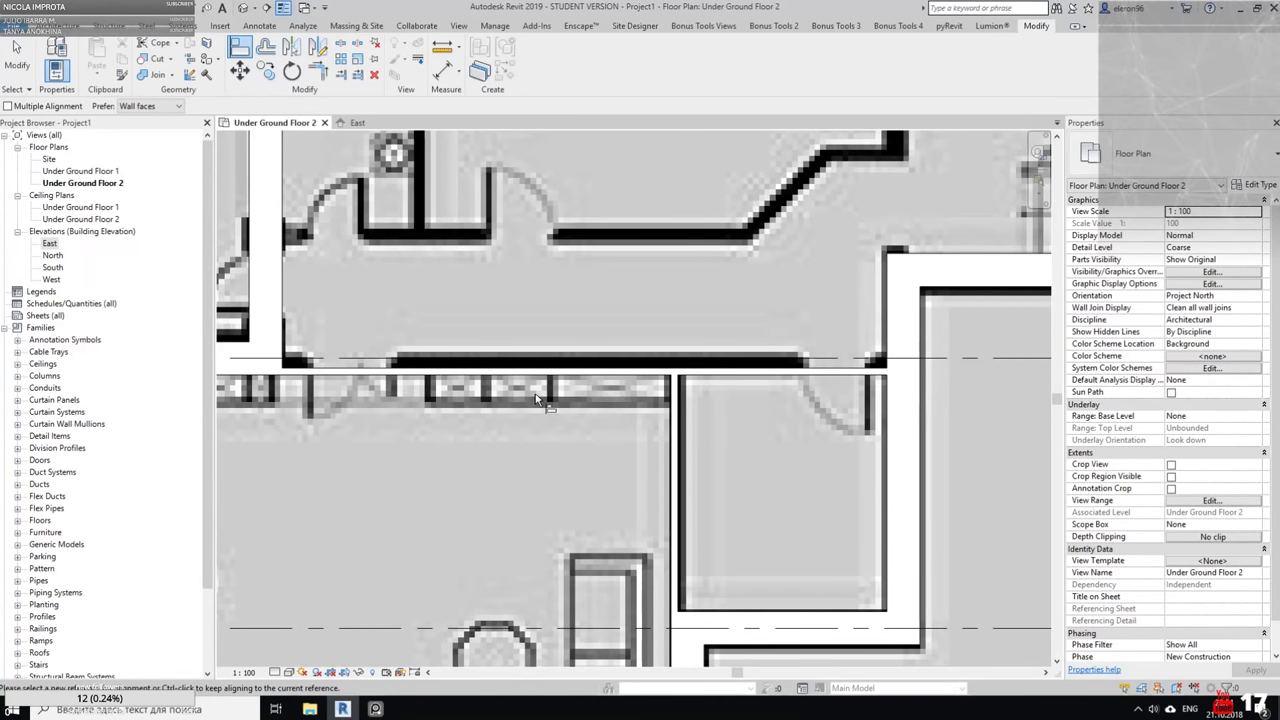
pyautogui.moveTo(587, 308); pyautogui.dragTo(592, 397, button='middle')
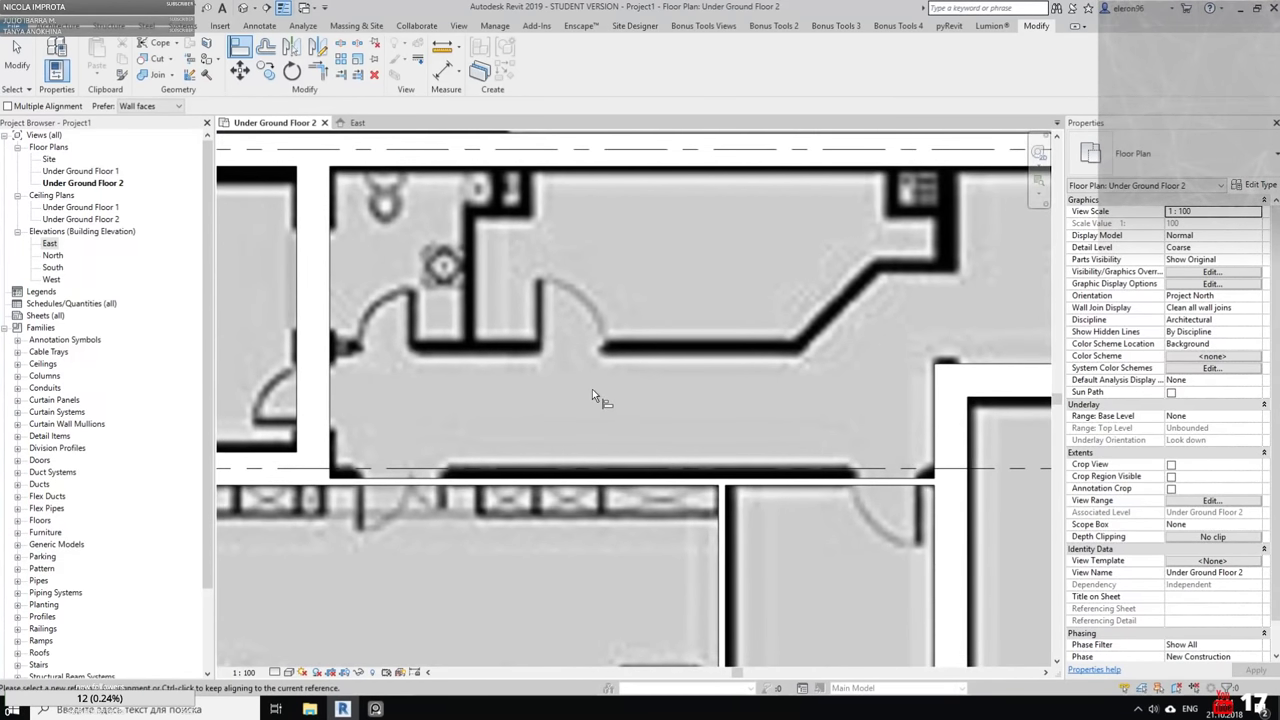
pyautogui.press('Escape')
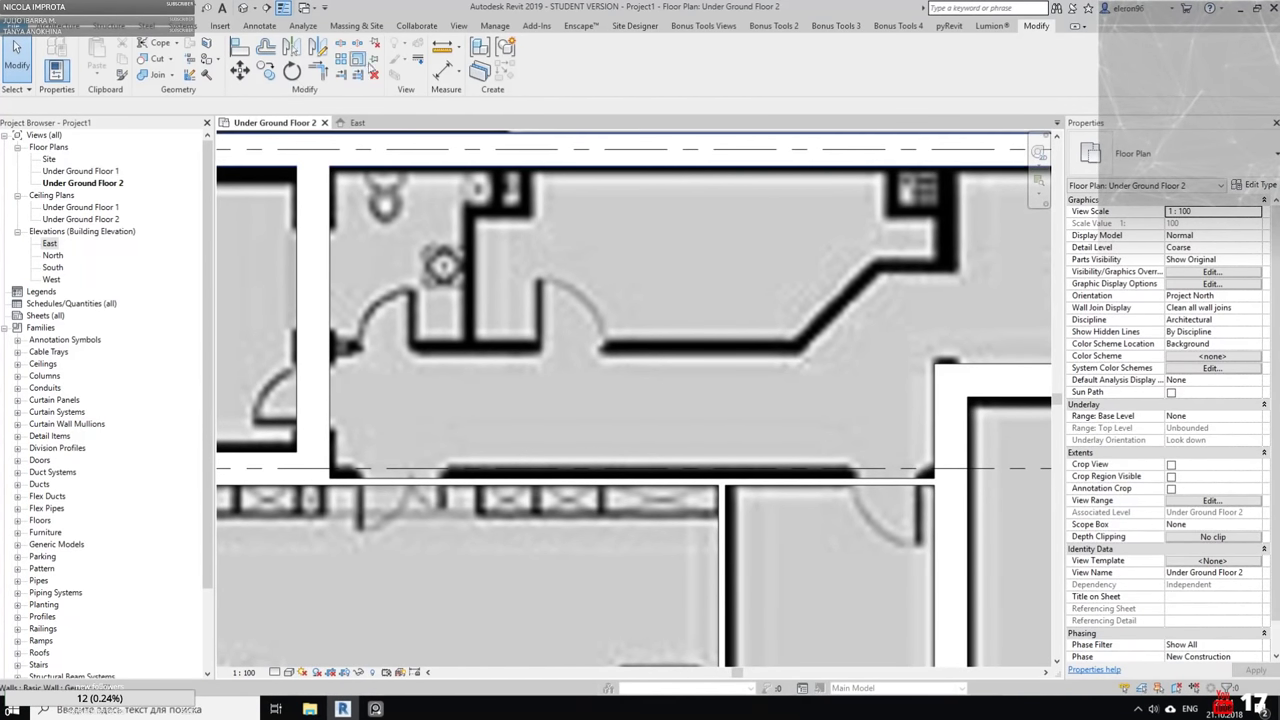
# Measure the width of the door opening in the corridor's upper partition on the underlay image
pyautogui.click(442, 47)
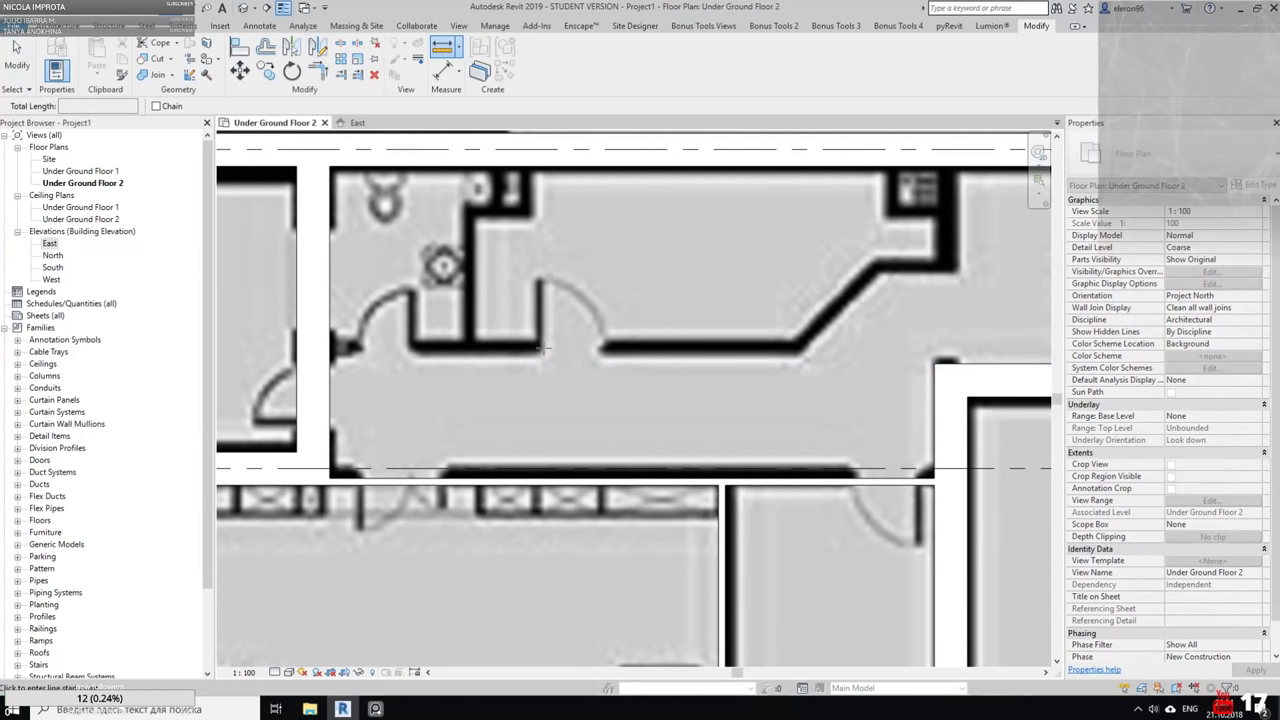
pyautogui.click(537, 344)
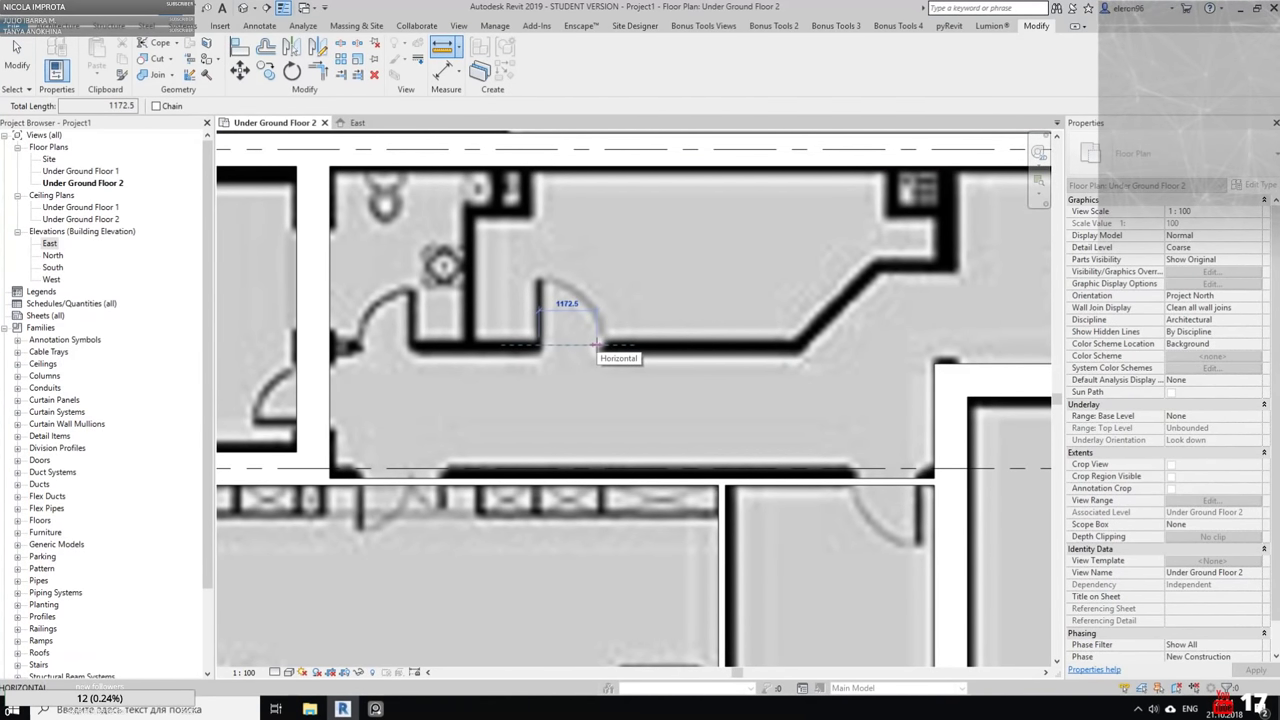
pyautogui.press('Escape')
pyautogui.press('Escape')
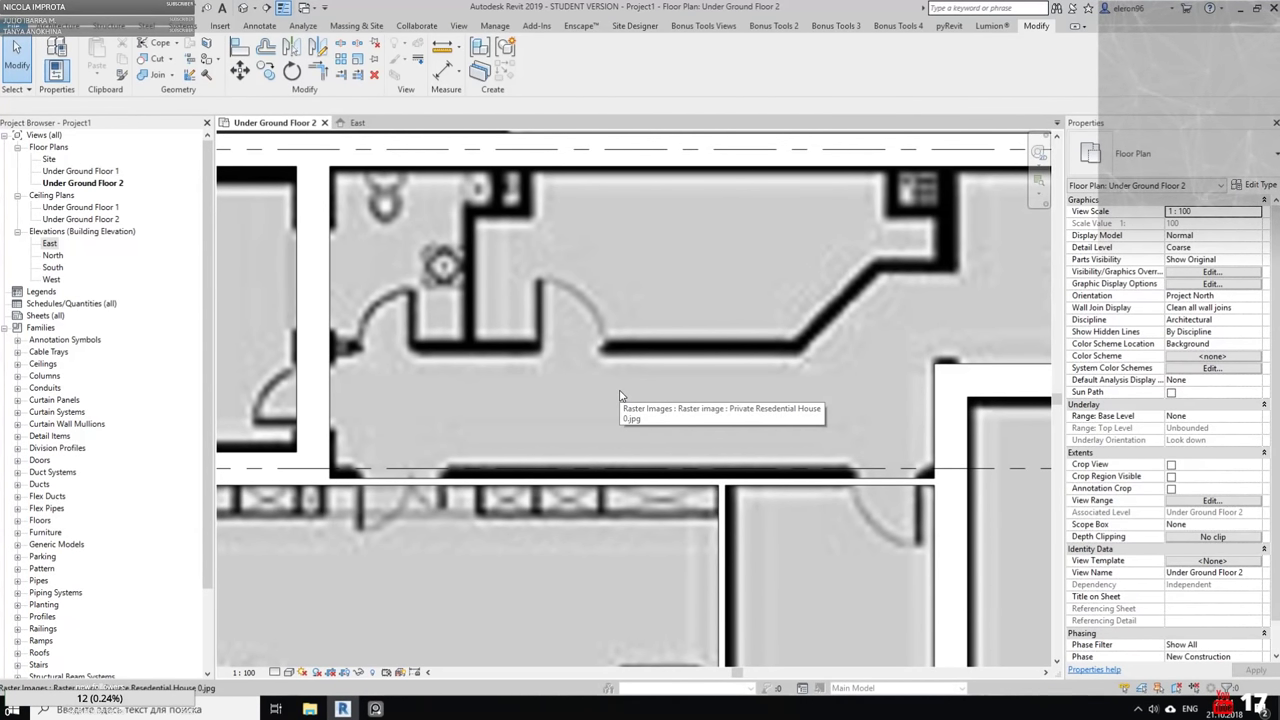
# Show the 1-REF folder of reference images in File Explorer, and minimize it to return to the Revit plan
pyautogui.moveTo(588, 352); pyautogui.dragTo(638, 378, button='middle')
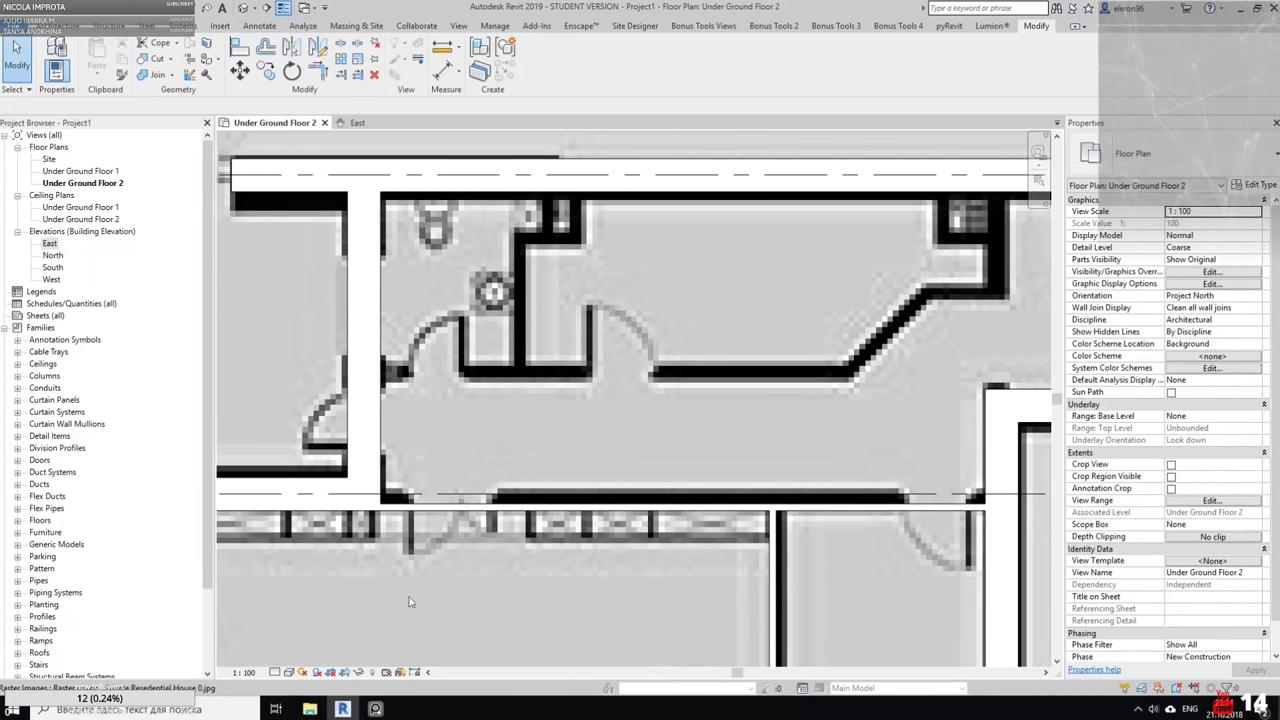
pyautogui.click(310, 709)
pyautogui.click(1233, 7)
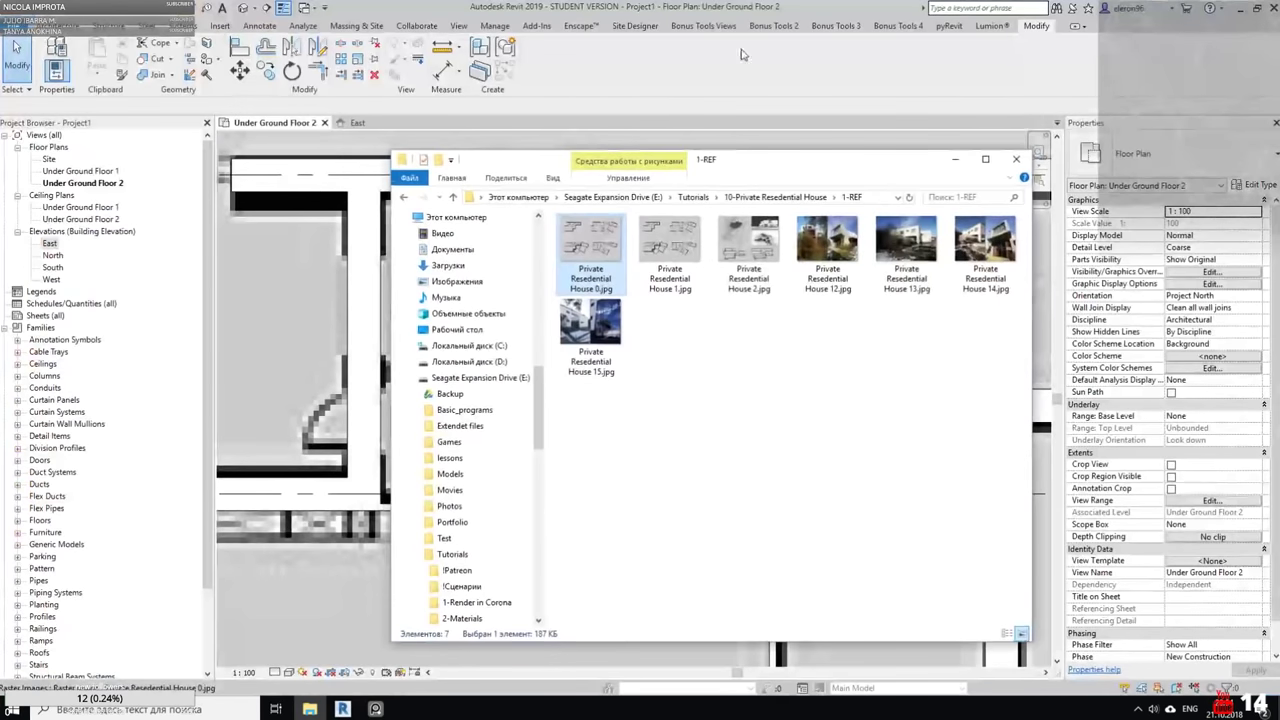
pyautogui.moveTo(802, 163); pyautogui.dragTo(1073, 200)
pyautogui.moveTo(887, 290); pyautogui.dragTo(980, 384)
pyautogui.moveTo(1140, 198); pyautogui.dragTo(886, 215)
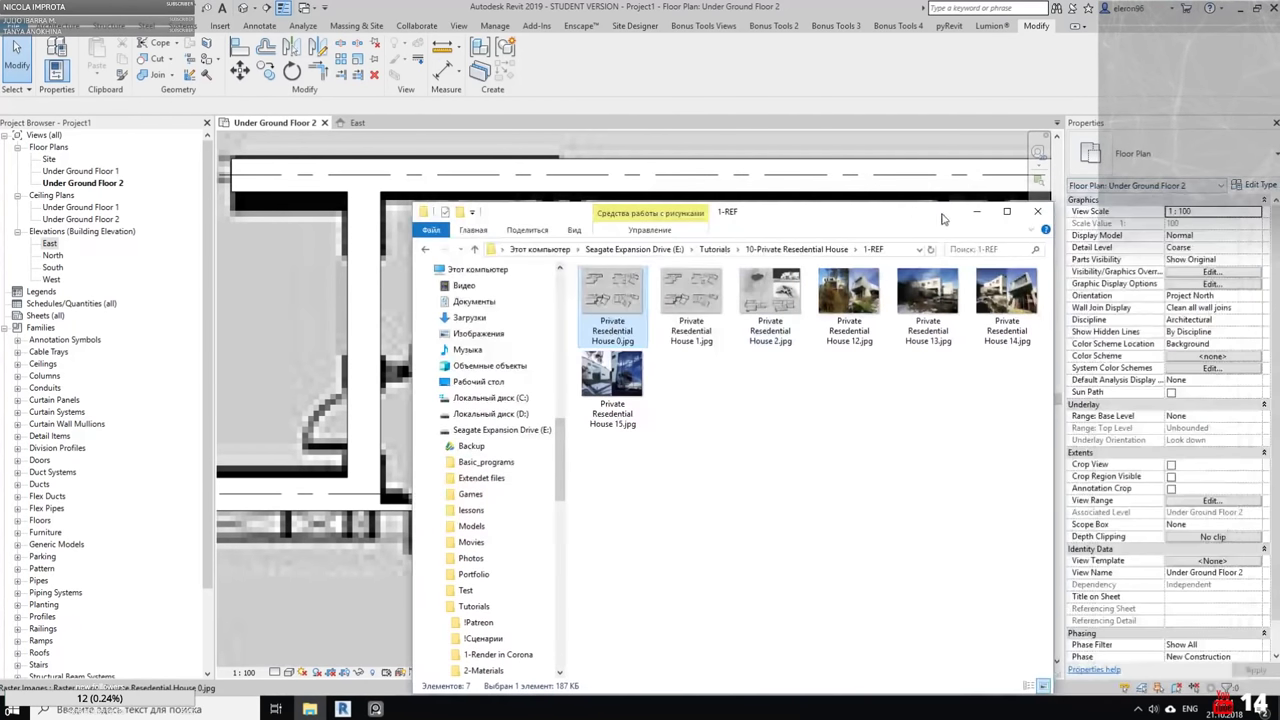
pyautogui.click(970, 212)
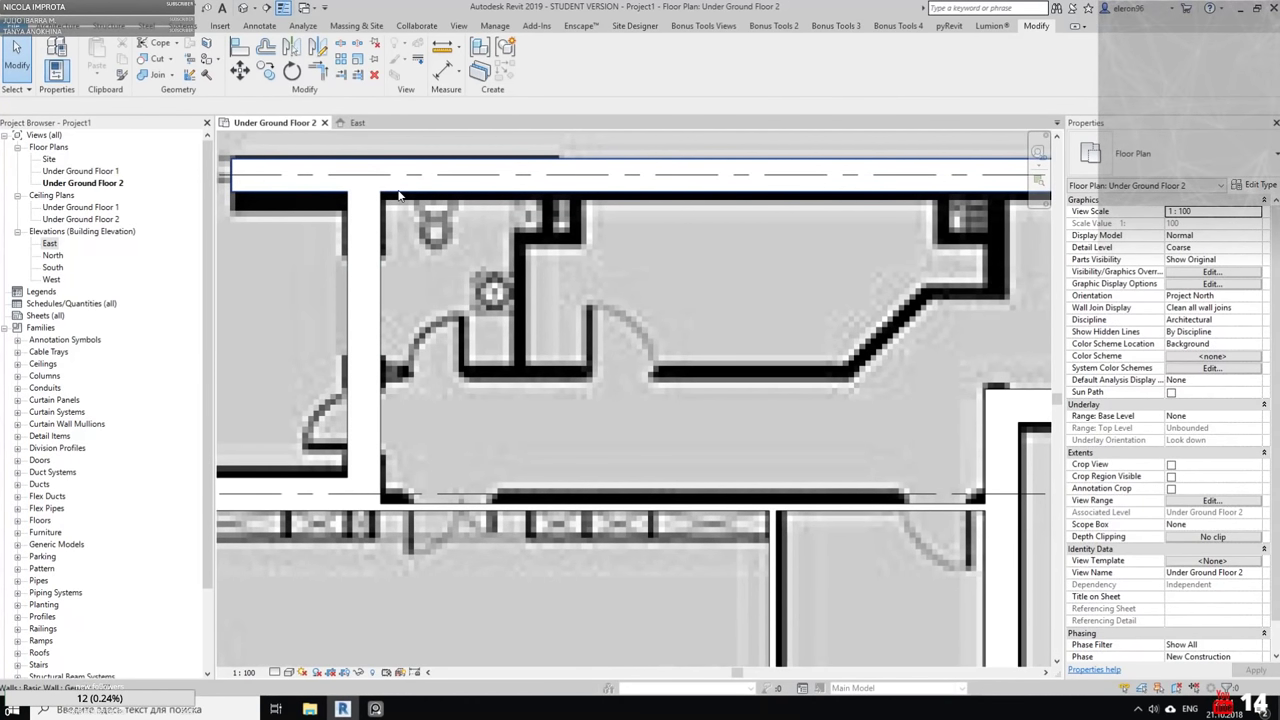
# Check the project's linked CAD files in Manage Links, and close the dialog without changes
pyautogui.click(221, 28)
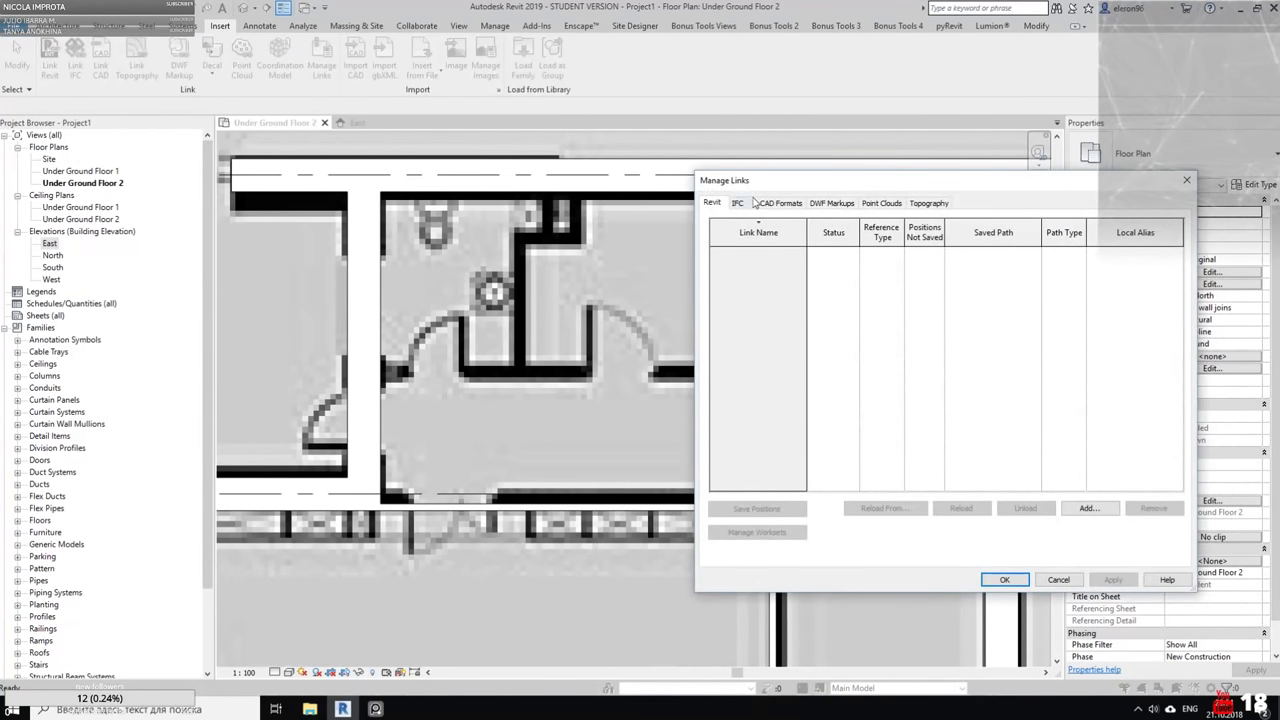
pyautogui.click(777, 204)
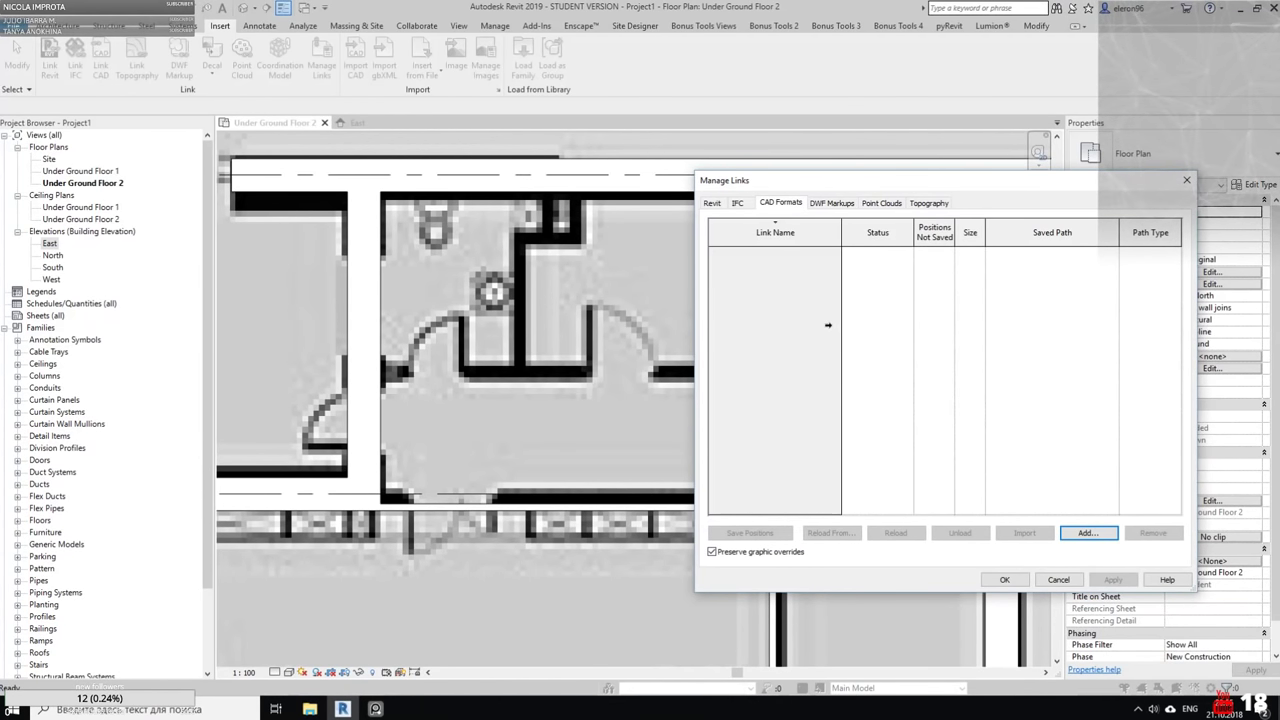
pyautogui.click(1186, 180)
# Draw a horizontal partition about 9300 mm long along the corridor's upper side, from the thick vertical wall to the start of the diagonal
pyautogui.scroll(-2, 540, 304)
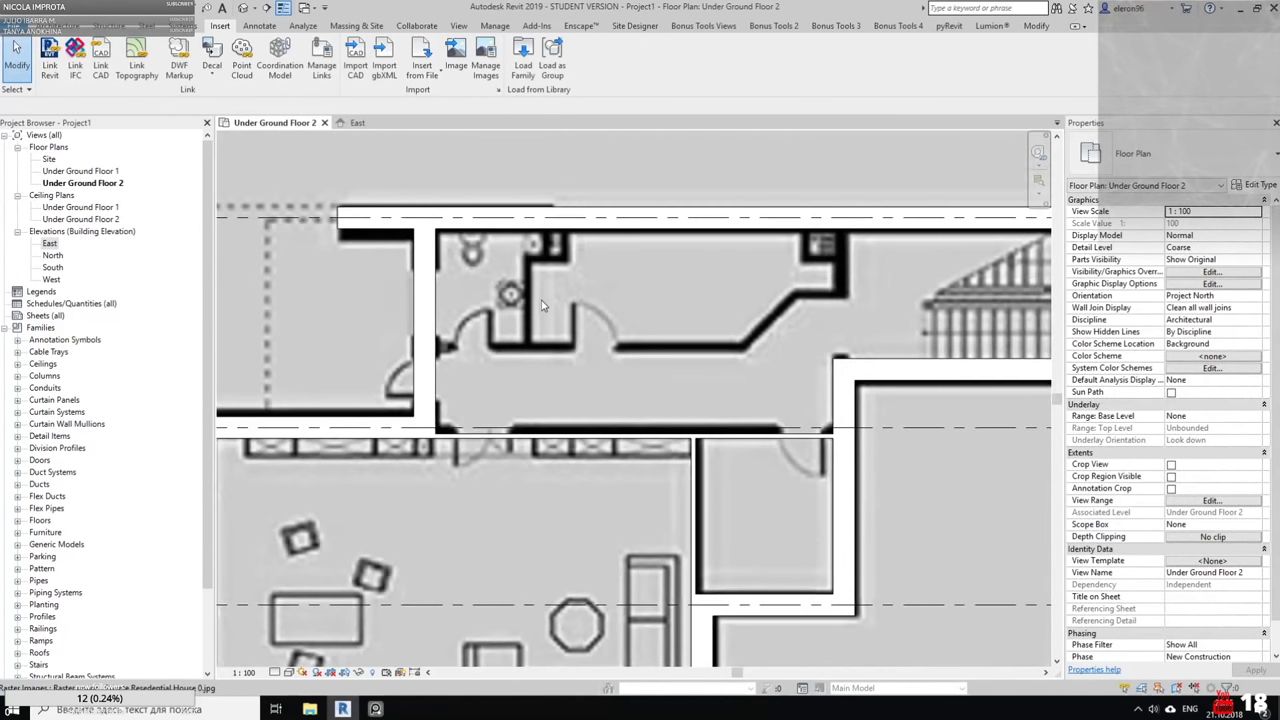
pyautogui.moveTo(575, 292); pyautogui.dragTo(520, 250, button='middle')
pyautogui.scroll(1, 408, 284)
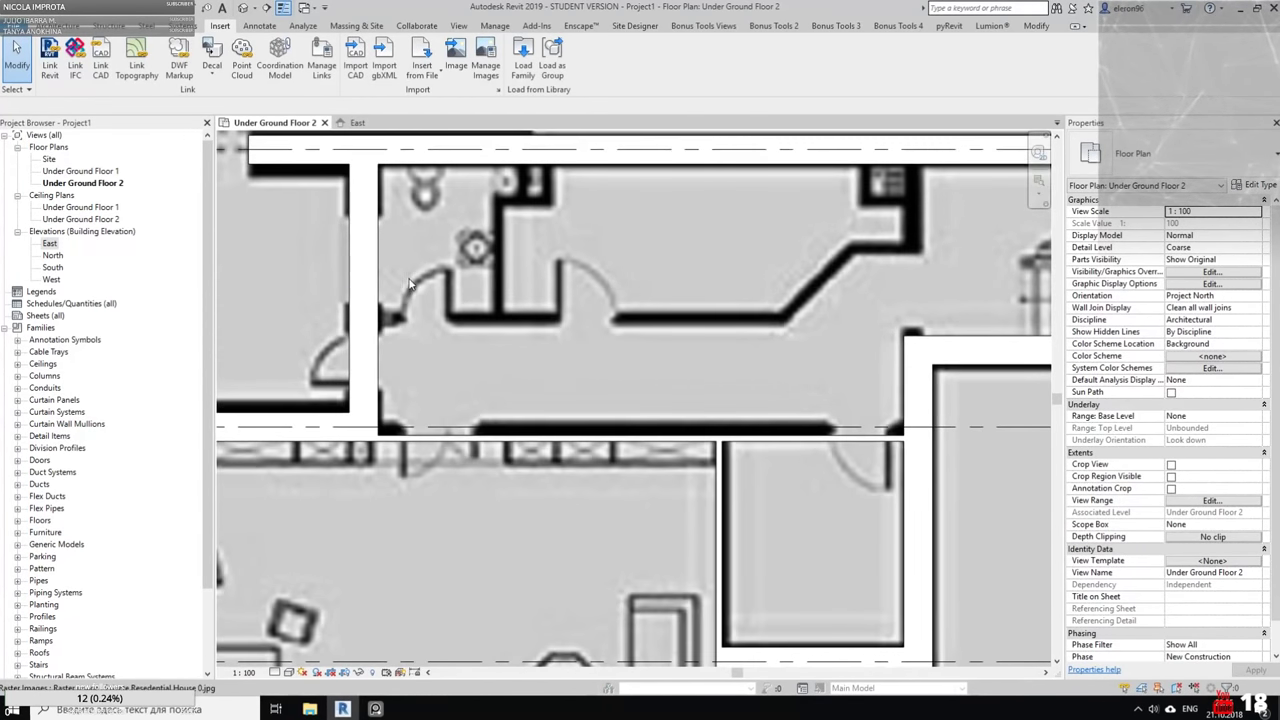
pyautogui.click(57, 26)
pyautogui.click(52, 56)
pyautogui.moveTo(416, 229); pyautogui.dragTo(438, 276, button='middle')
pyautogui.scroll(1, 447, 362)
pyautogui.click(397, 367)
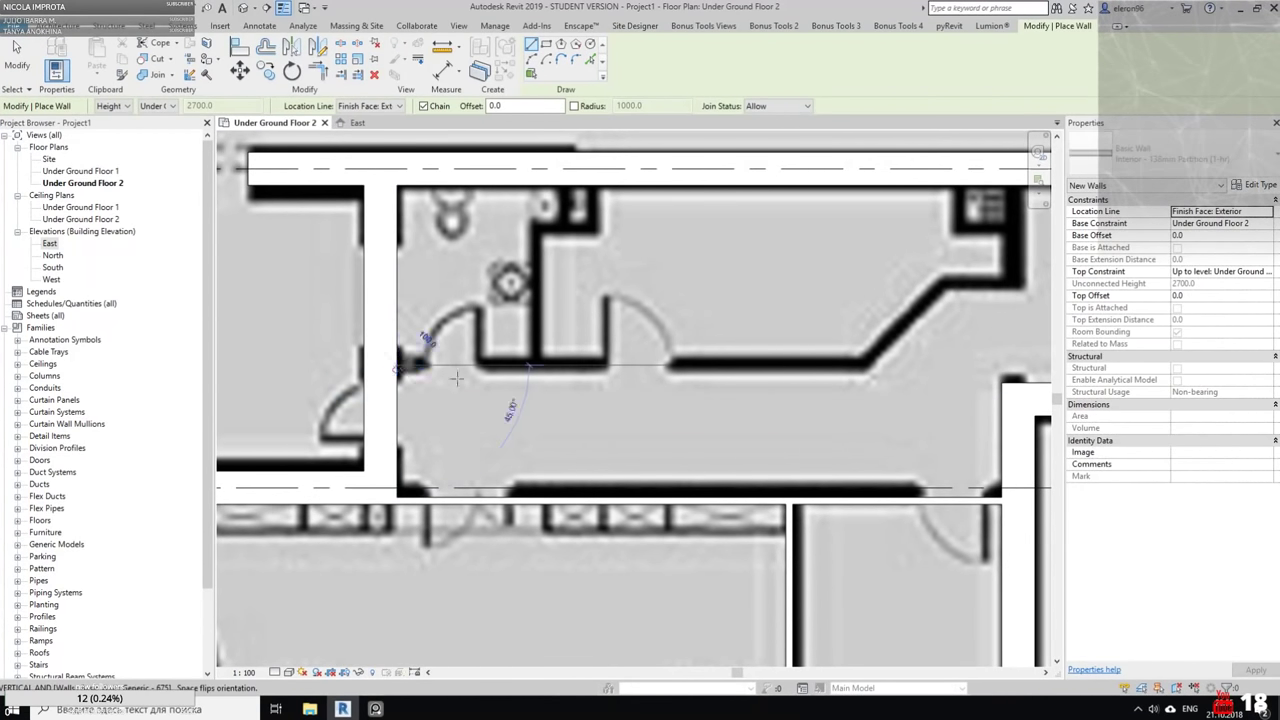
pyautogui.moveTo(685, 401); pyautogui.dragTo(500, 371, button='middle')
pyautogui.scroll(1, 670, 334)
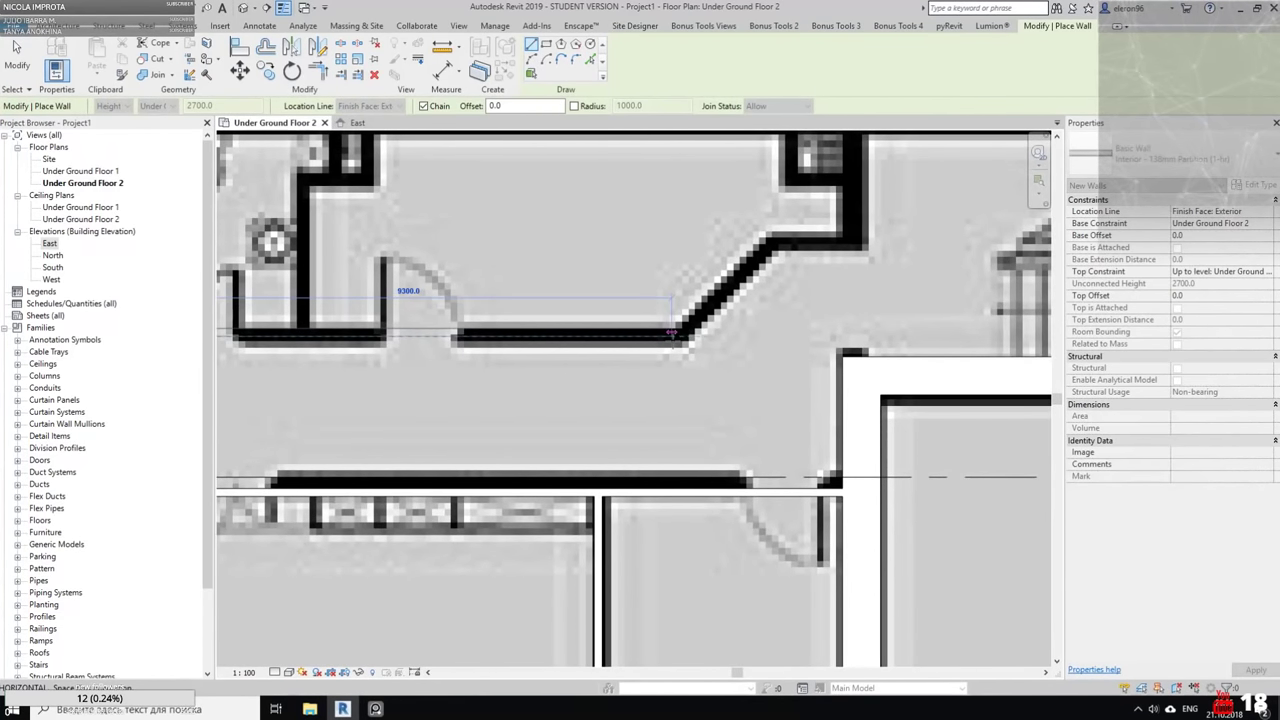
pyautogui.click(683, 333)
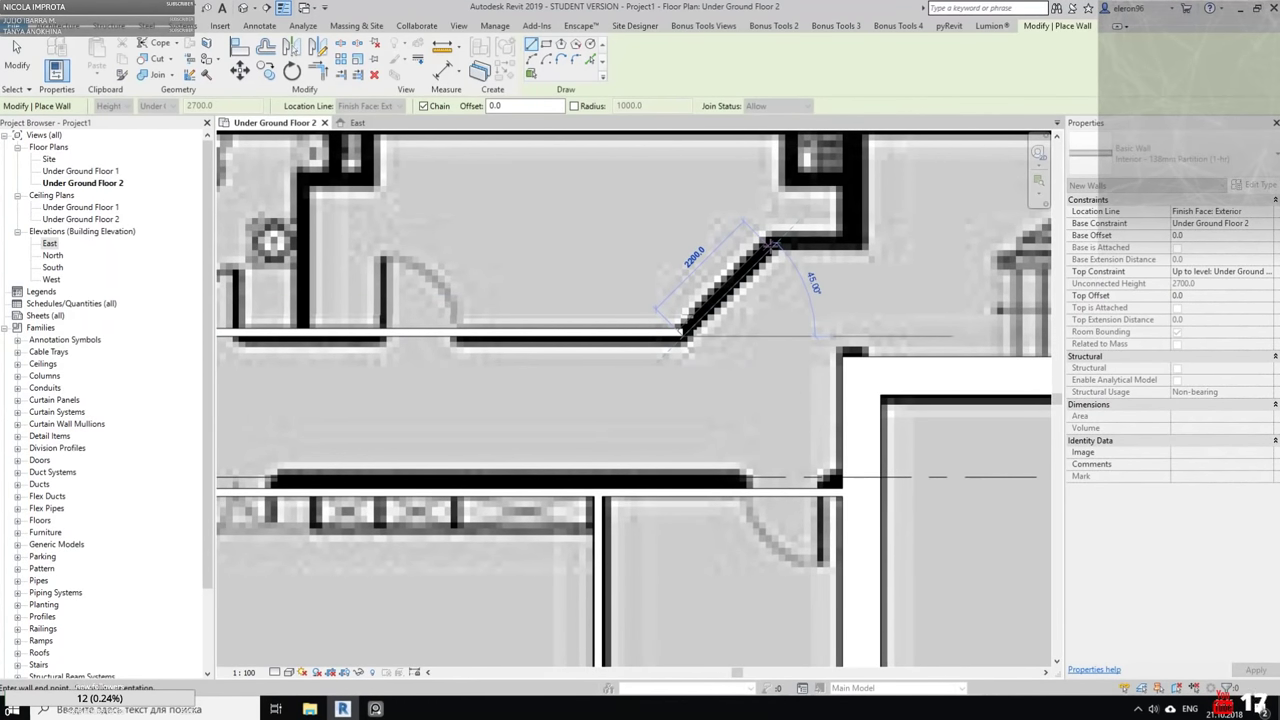
# Continue the partition with a diagonal segment about 2200 mm long at 45° and a short horizontal segment below the shaft
pyautogui.click(770, 243)
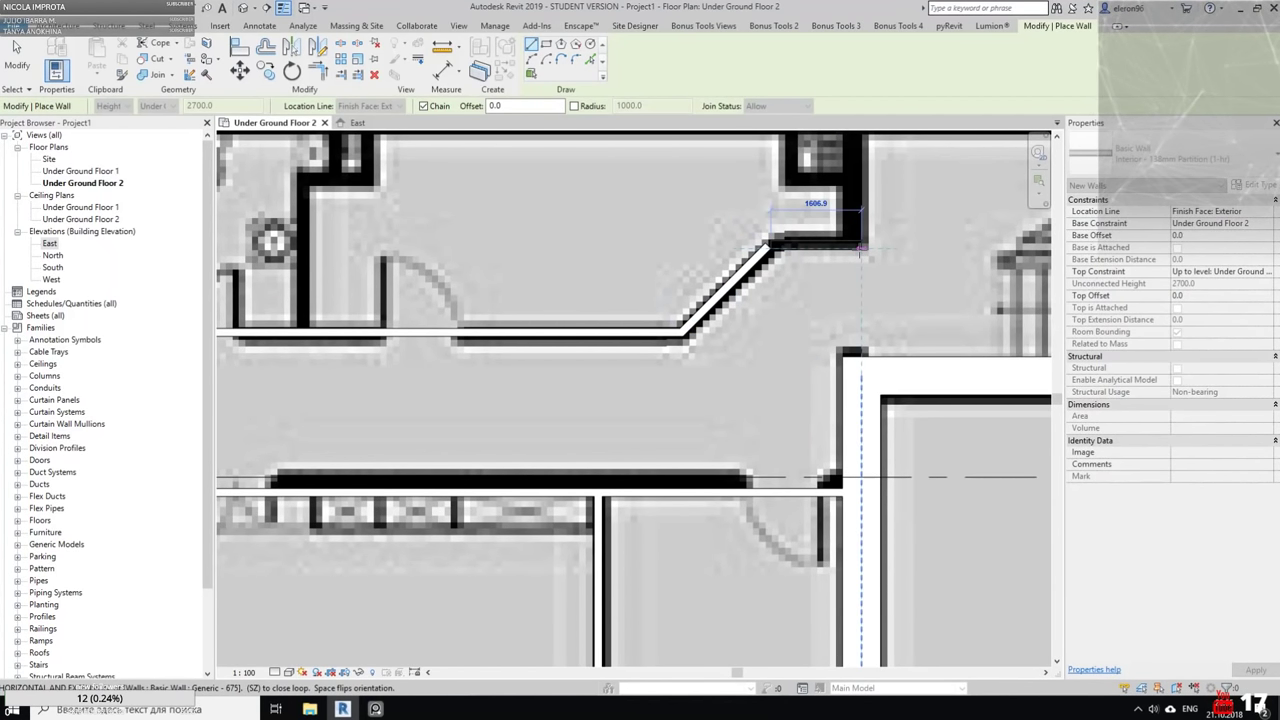
pyautogui.moveTo(860, 253); pyautogui.dragTo(806, 310, button='middle')
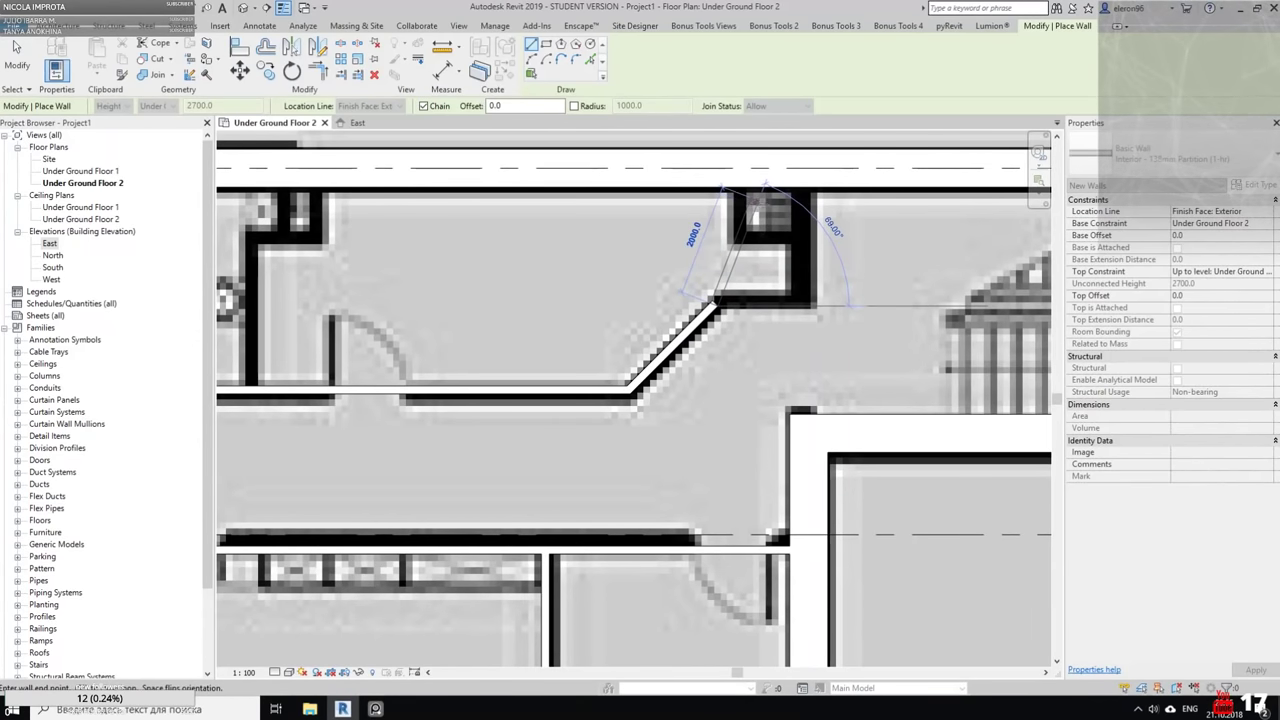
pyautogui.click(790, 306)
# Draw an L-shaped partition around the small shaft, from the exterior wall down its left side and along its lower edge
pyautogui.moveTo(809, 289); pyautogui.dragTo(781, 326, button='middle')
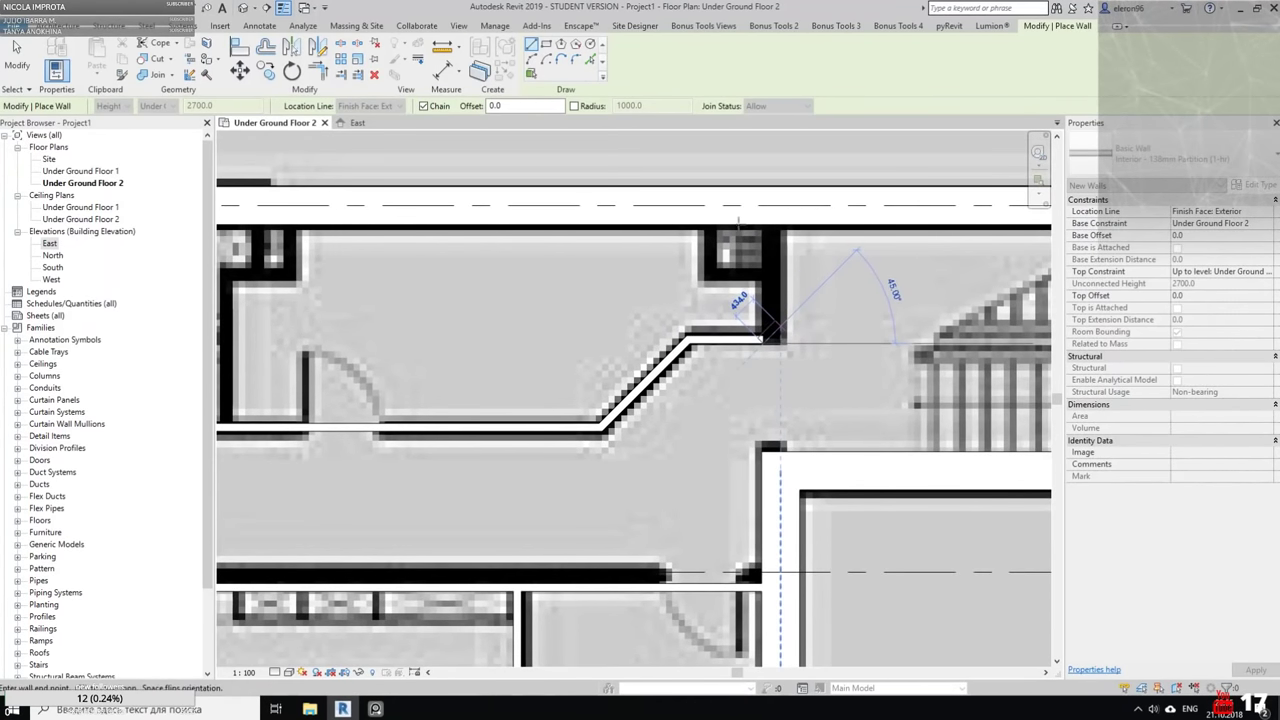
pyautogui.scroll(1, 757, 230)
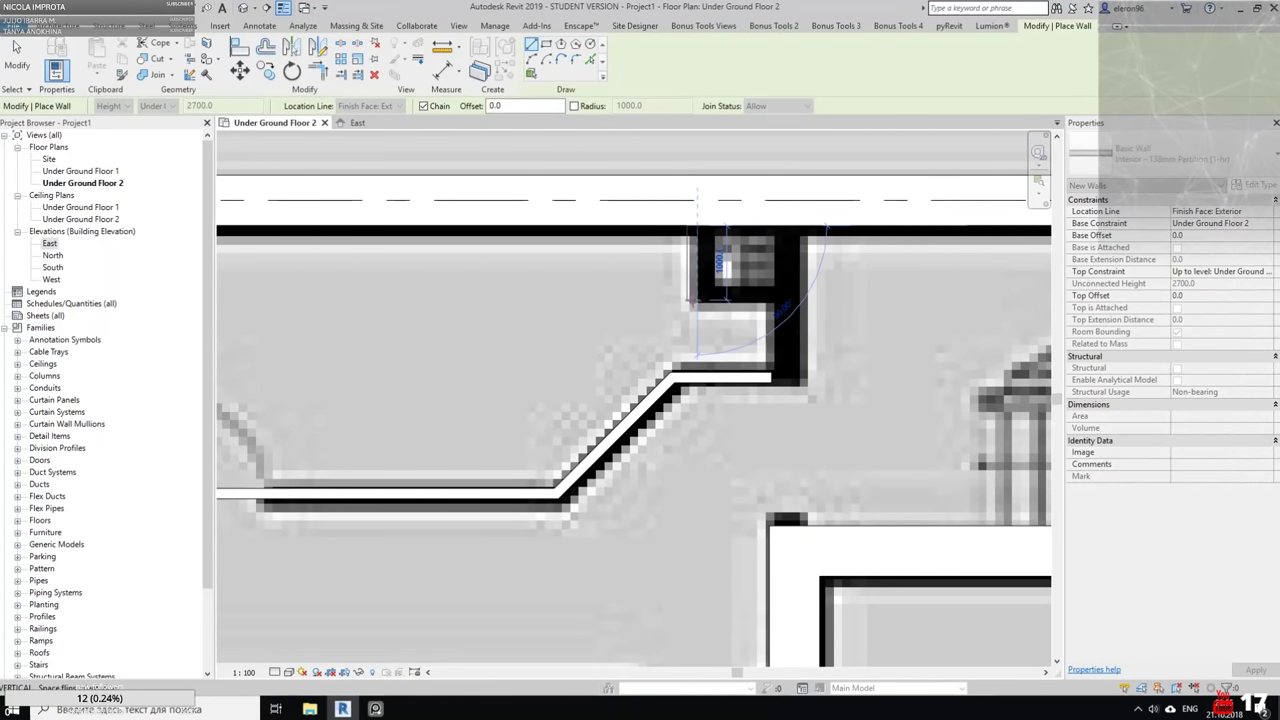
pyautogui.click(690, 300)
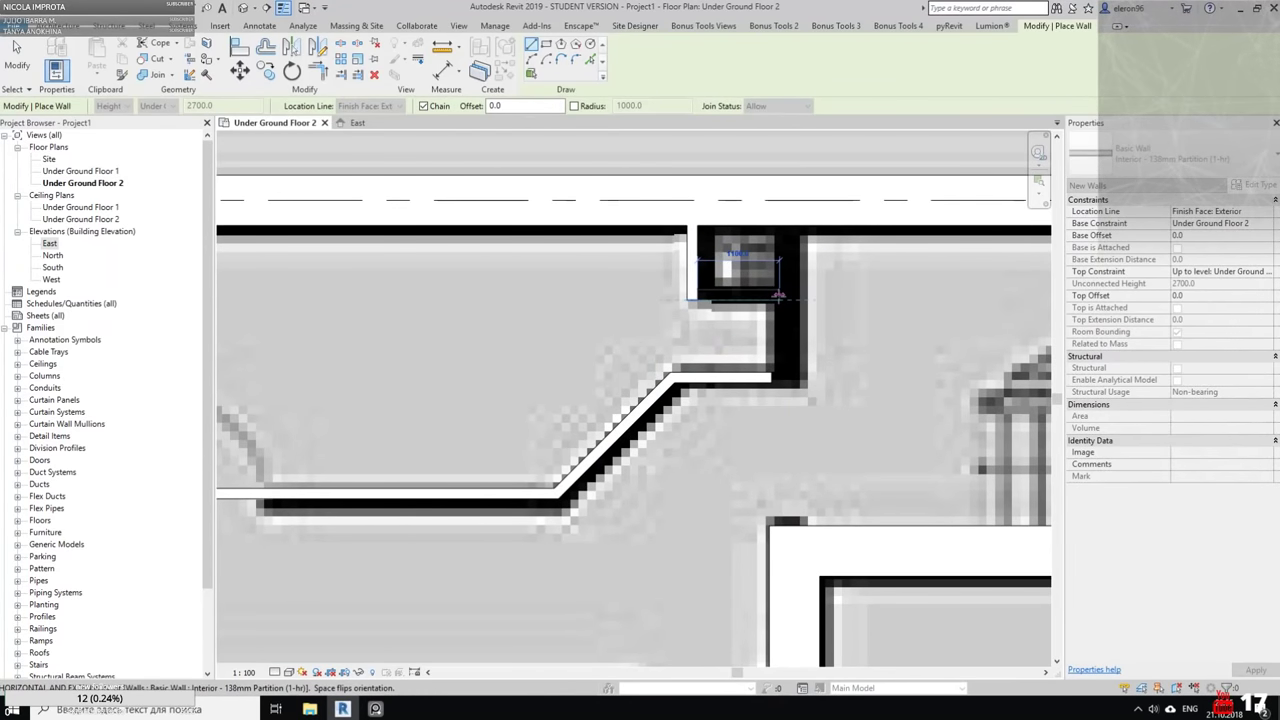
pyautogui.click(779, 299)
pyautogui.moveTo(829, 318)
pyautogui.mouseDown(button='middle')
pyautogui.moveTo(781, 320)
pyautogui.moveTo(725, 289)
pyautogui.mouseUp(button='middle')
pyautogui.scroll(1, 690, 257)
pyautogui.press('Escape')
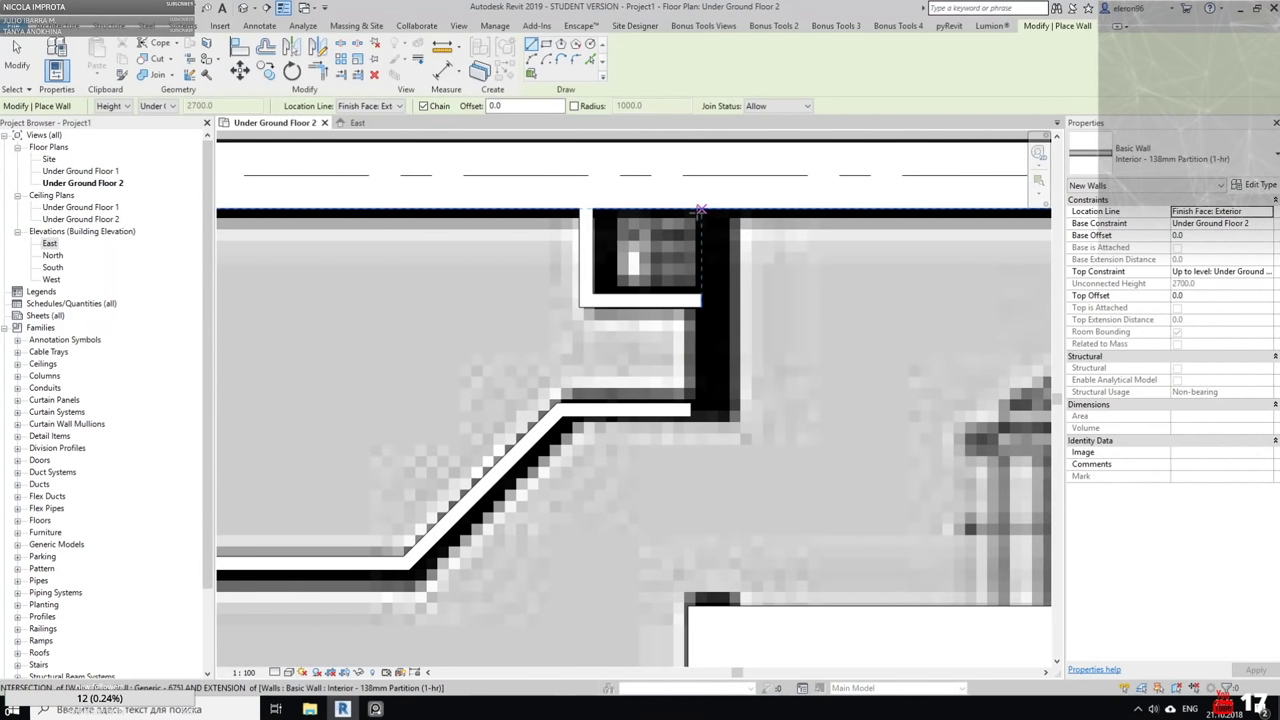
# Draw a short vertical partition down from the exterior wall along the shaft's right side
pyautogui.click(701, 210)
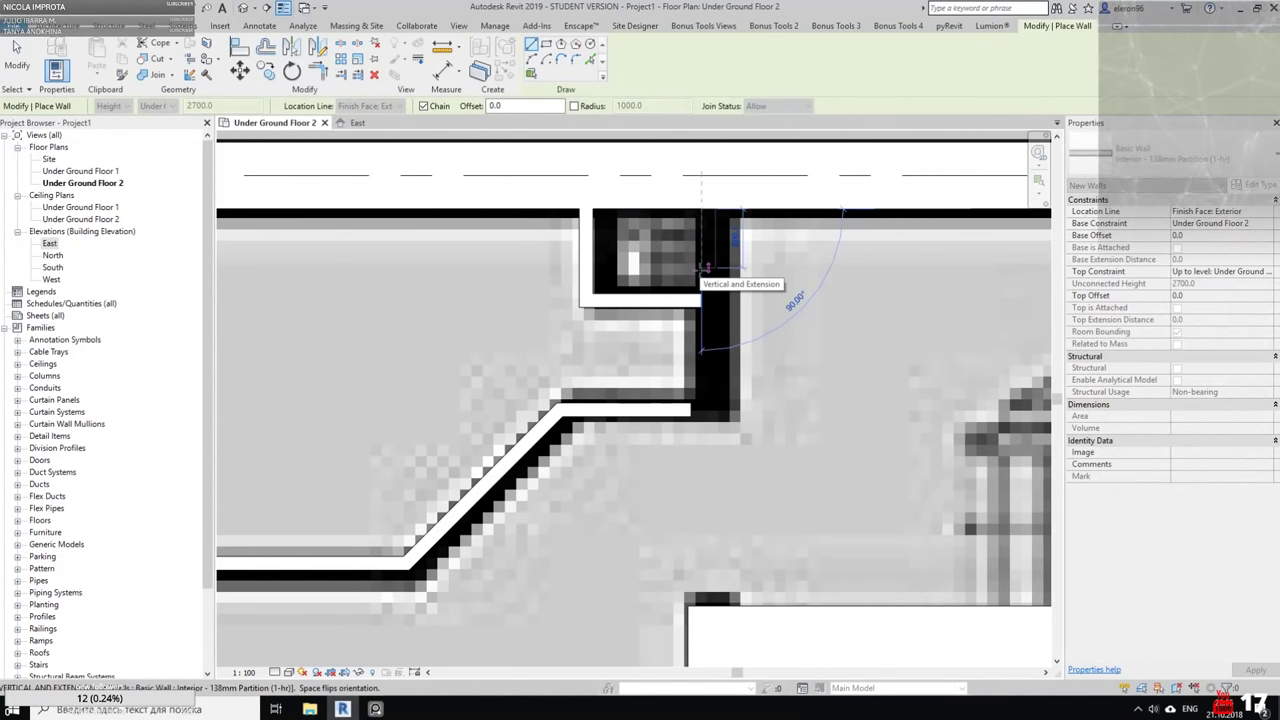
pyautogui.click(702, 268)
pyautogui.press('Escape')
pyautogui.press('Escape')
# Trim the short horizontal partition below the shaft and the vertical partition on its right to form a corner
pyautogui.press('t')
pyautogui.press('r')
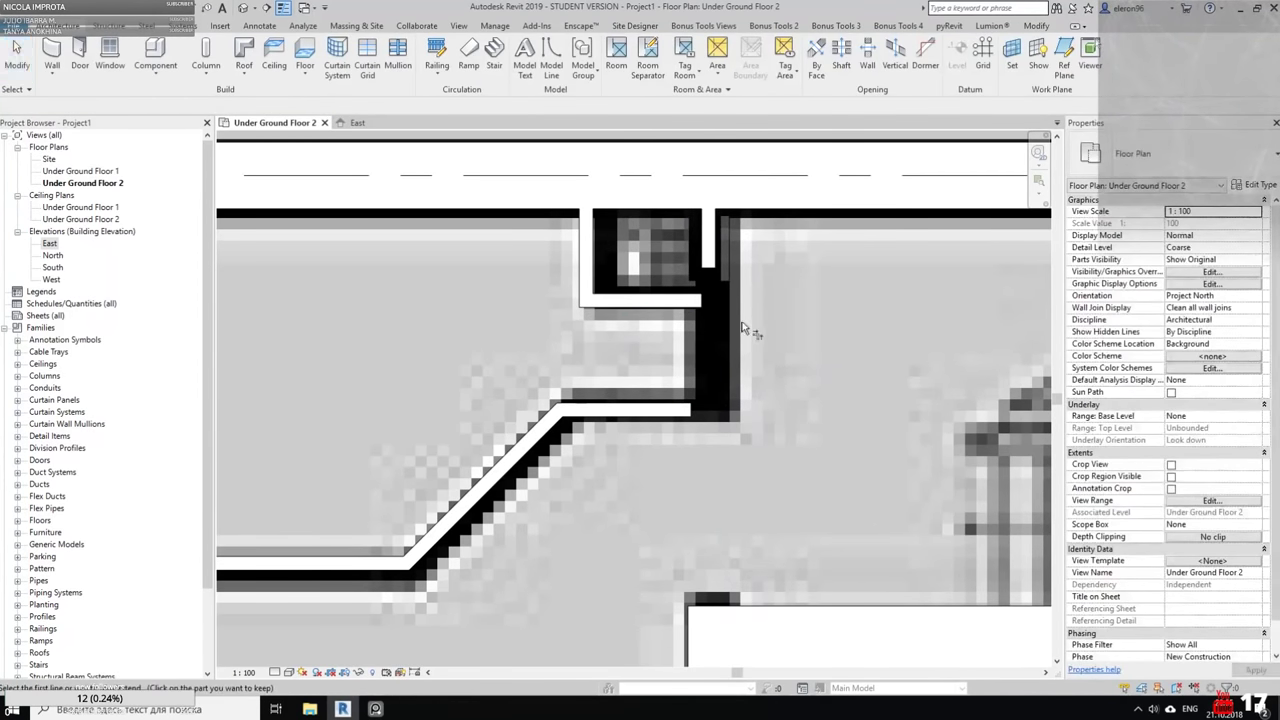
pyautogui.scroll(-10, 745, 328)
pyautogui.scroll(10, 715, 330)
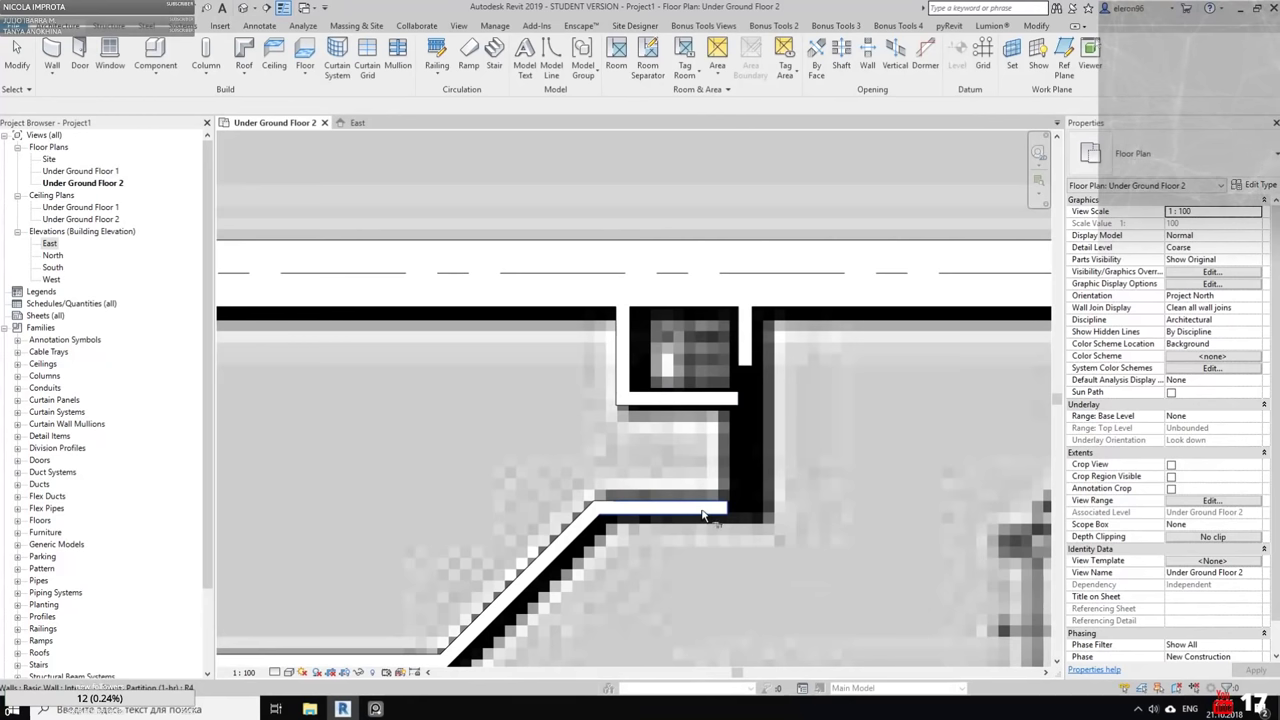
pyautogui.click(703, 515)
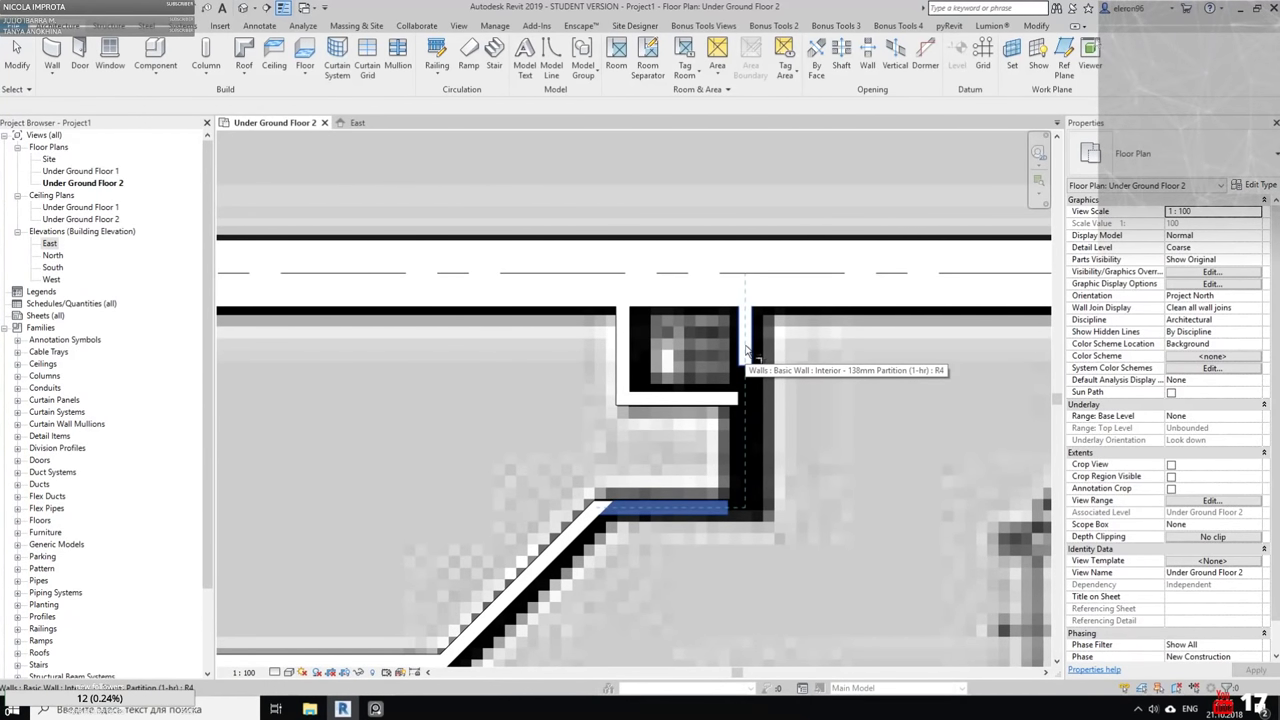
pyautogui.click(746, 350)
pyautogui.scroll(-2, 821, 361)
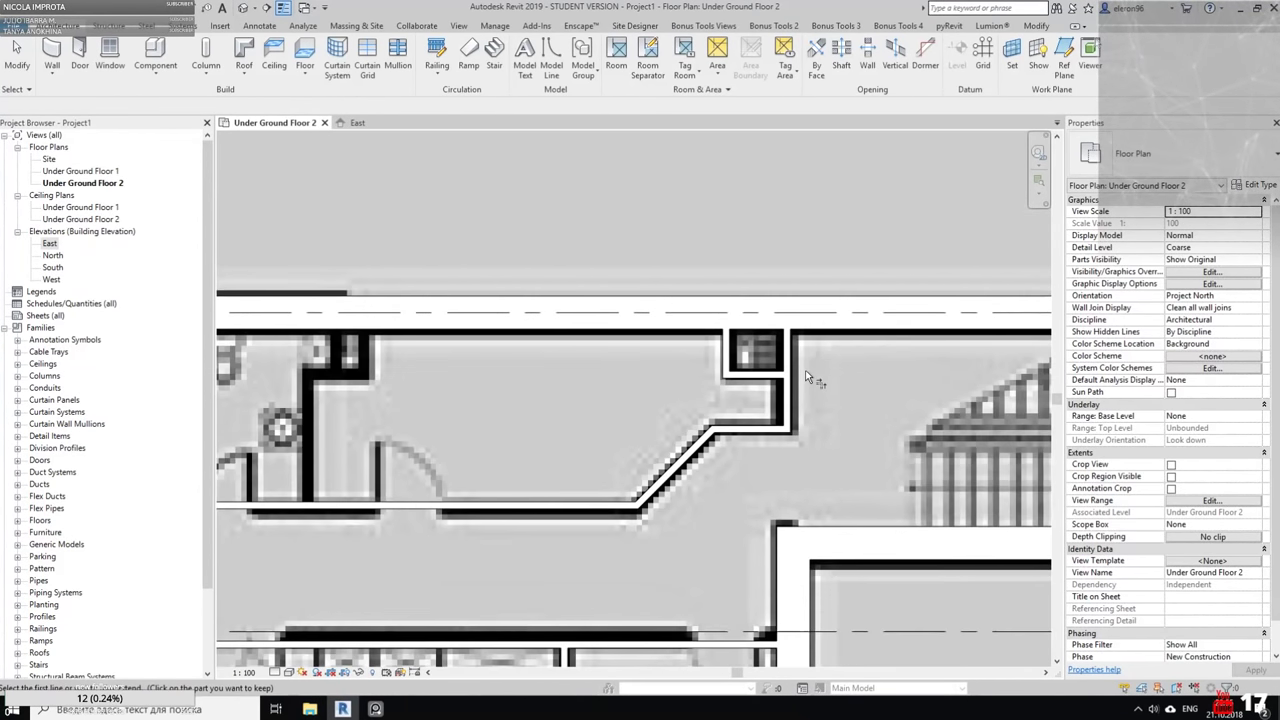
pyautogui.press('Escape')
pyautogui.press('Escape')
# Select the vertical partition beside the shaft and examine the available wall types for a thicker partition
pyautogui.click(790, 330)
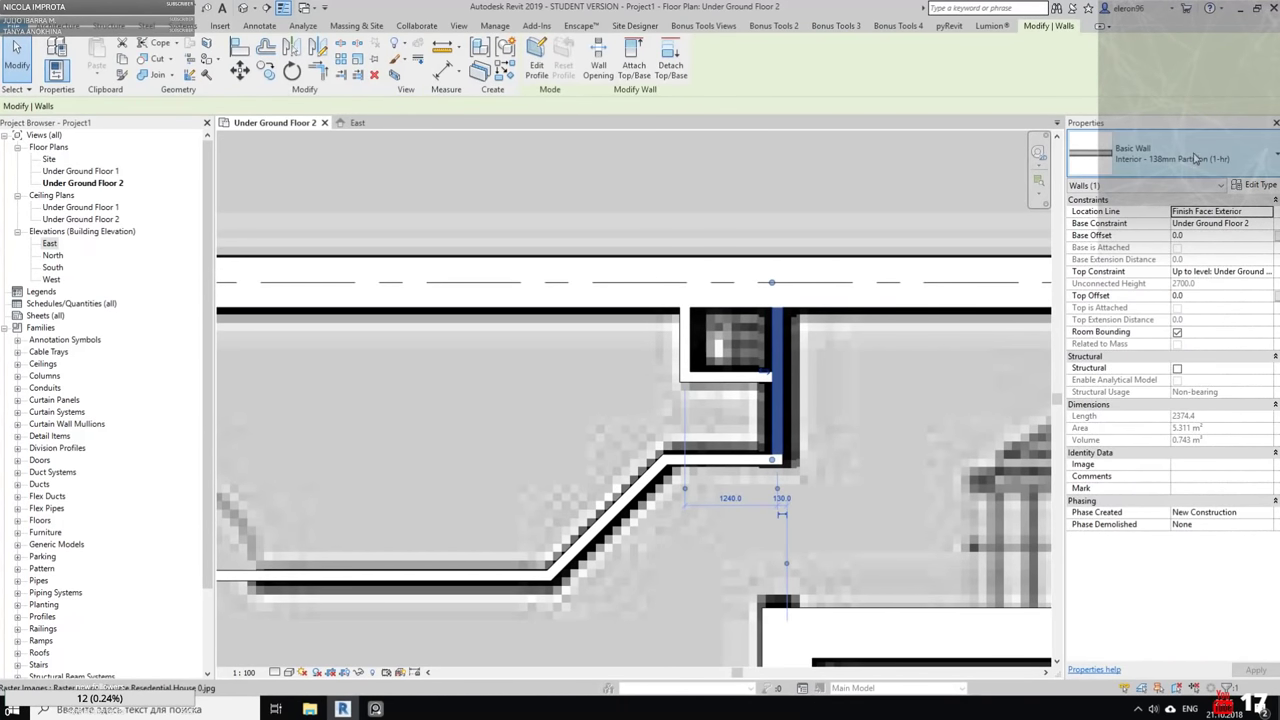
pyautogui.click(1160, 153)
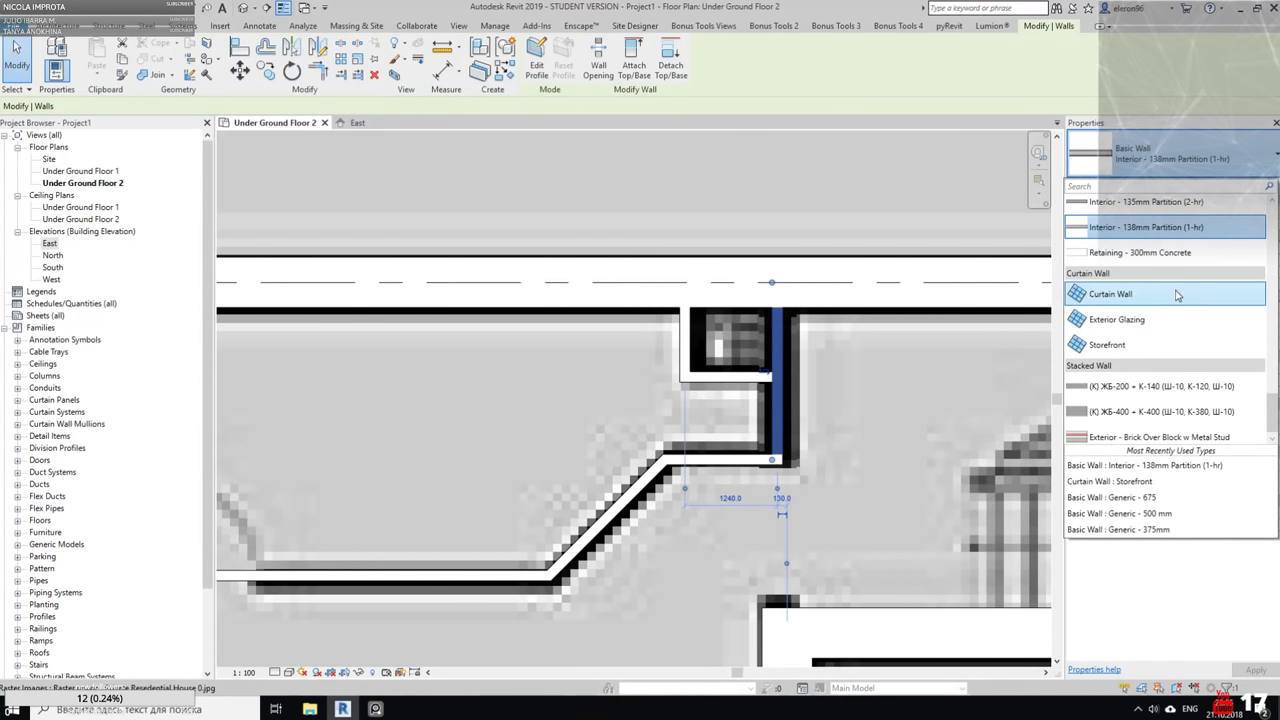
pyautogui.scroll(4, 1190, 290)
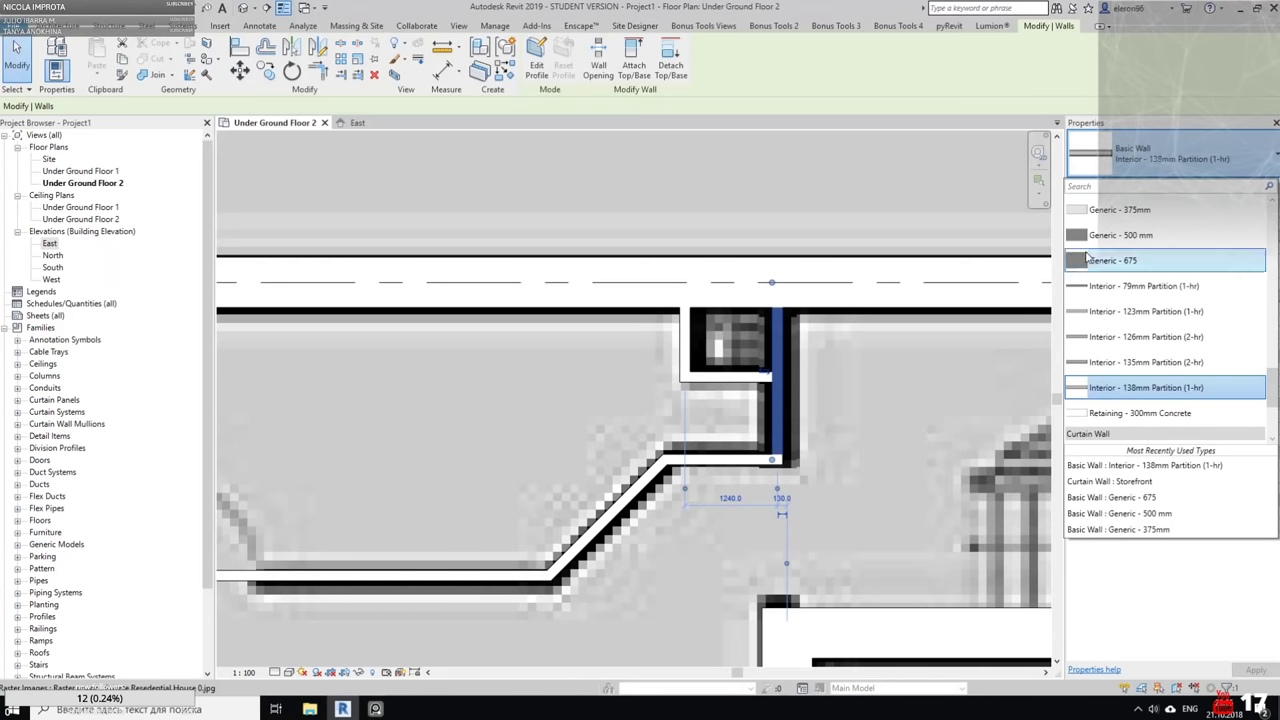
pyautogui.scroll(3, 1185, 295)
pyautogui.scroll(5, 1185, 291)
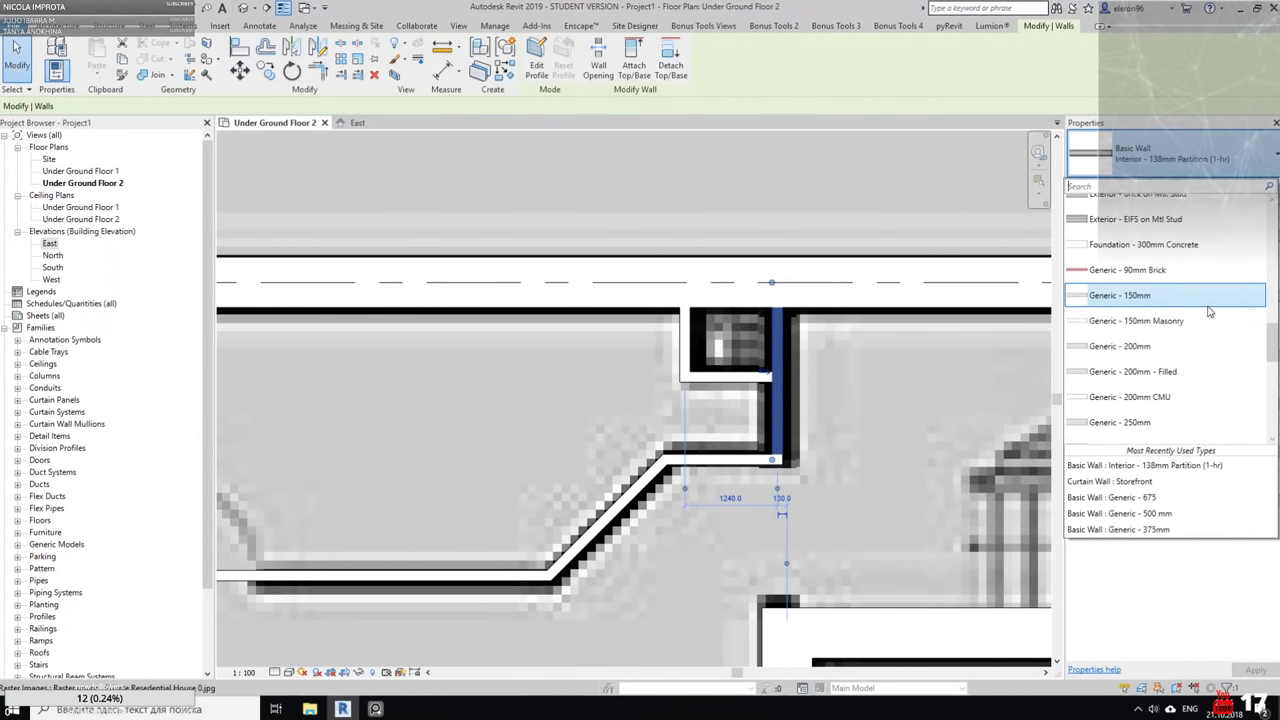
pyautogui.scroll(2, 1205, 310)
pyautogui.scroll(-8, 1200, 311)
pyautogui.scroll(-4, 1198, 311)
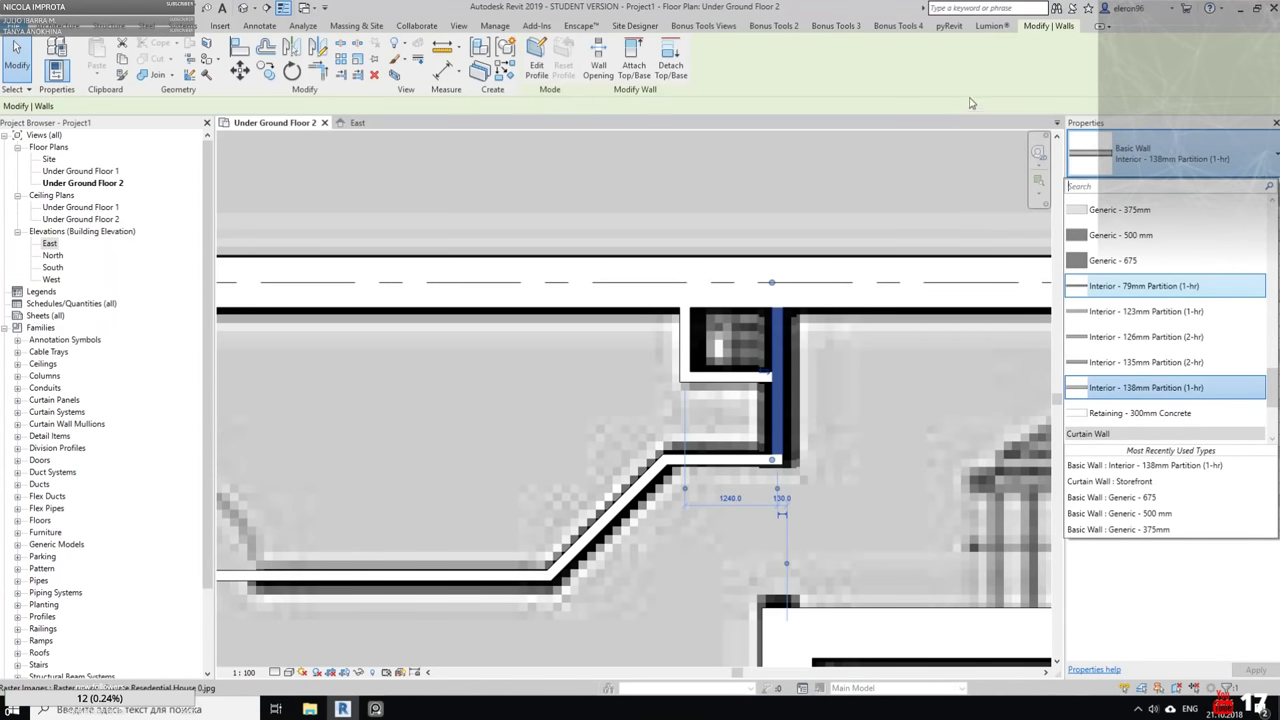
pyautogui.click(950, 66)
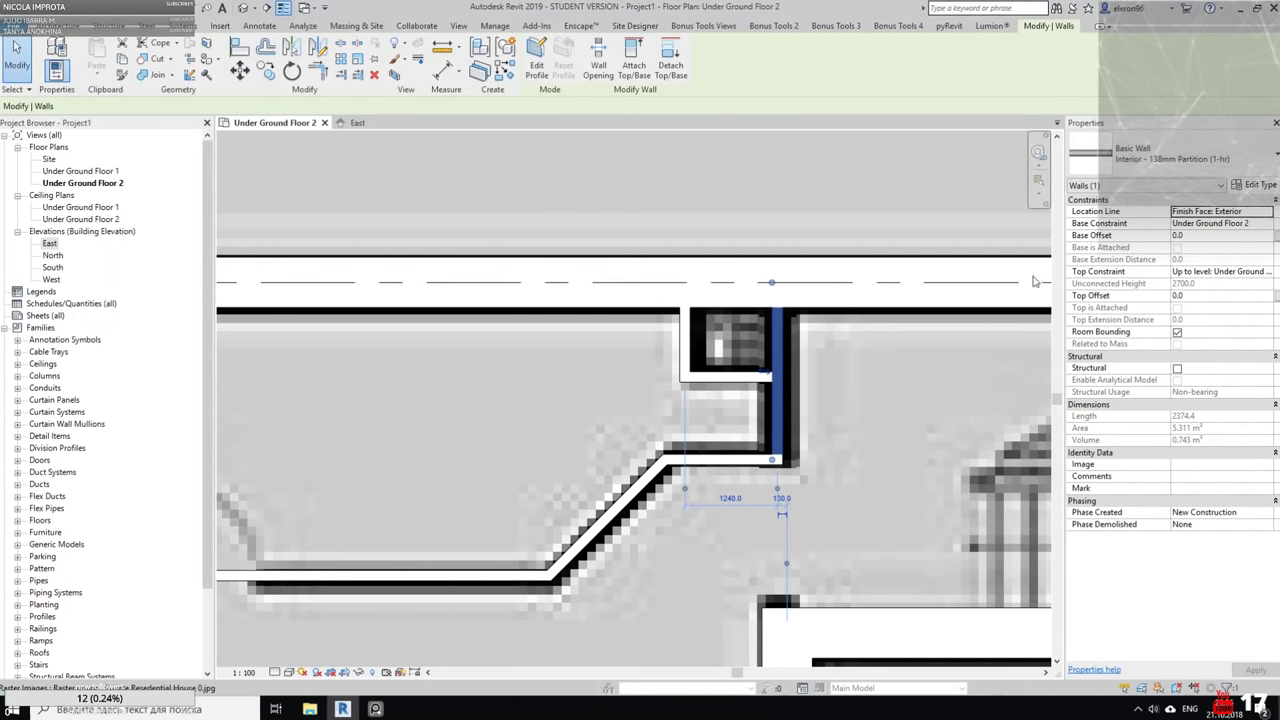
# Duplicate the selected partition's wall type as "Interior - 250 mm Partition (1-hr)"
pyautogui.click(1255, 186)
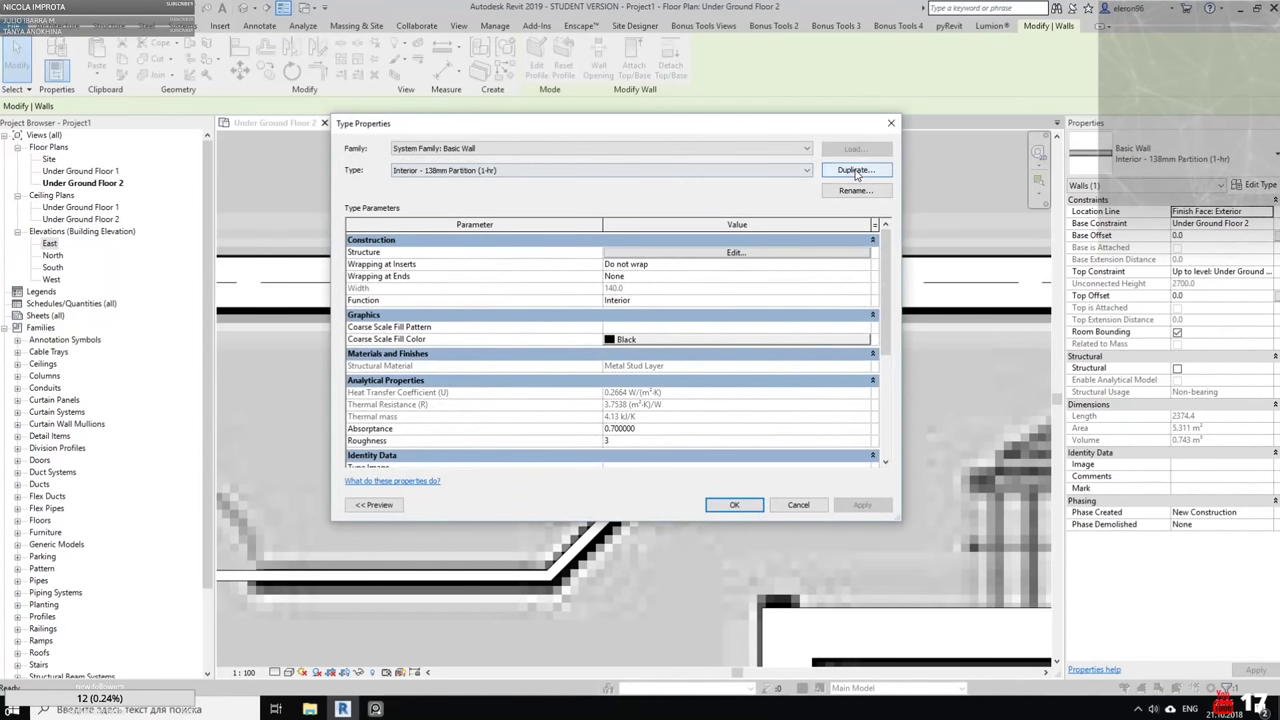
pyautogui.click(855, 170)
pyautogui.click(604, 313)
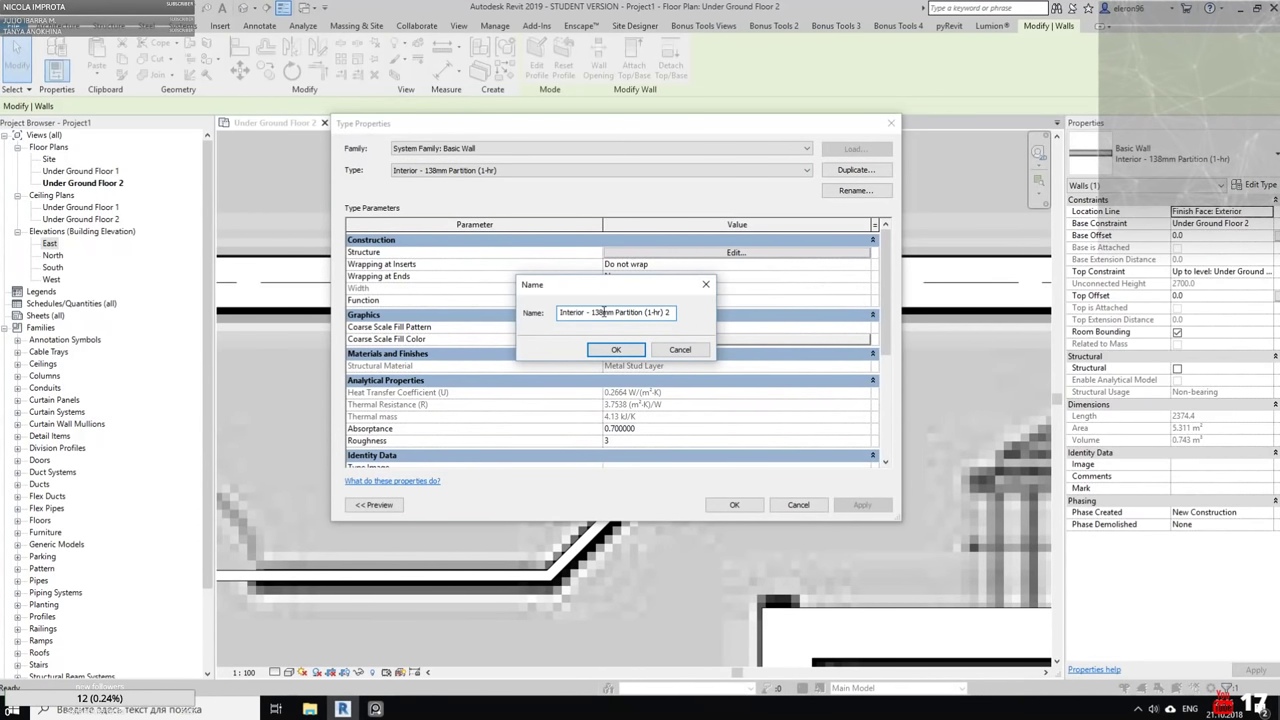
pyautogui.write('250')
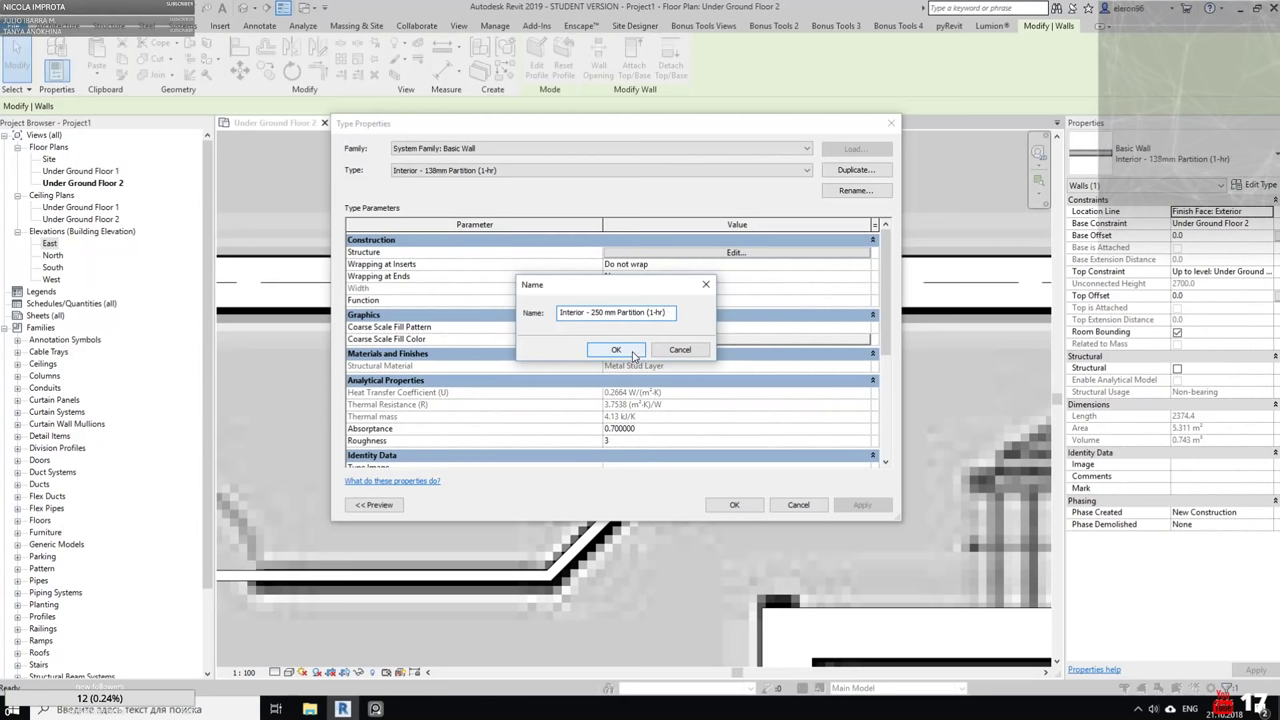
pyautogui.click(634, 350)
# Set the new type's Metal Stud Layer thickness to 72 mm and apply the type to the selected partition
pyautogui.click(734, 253)
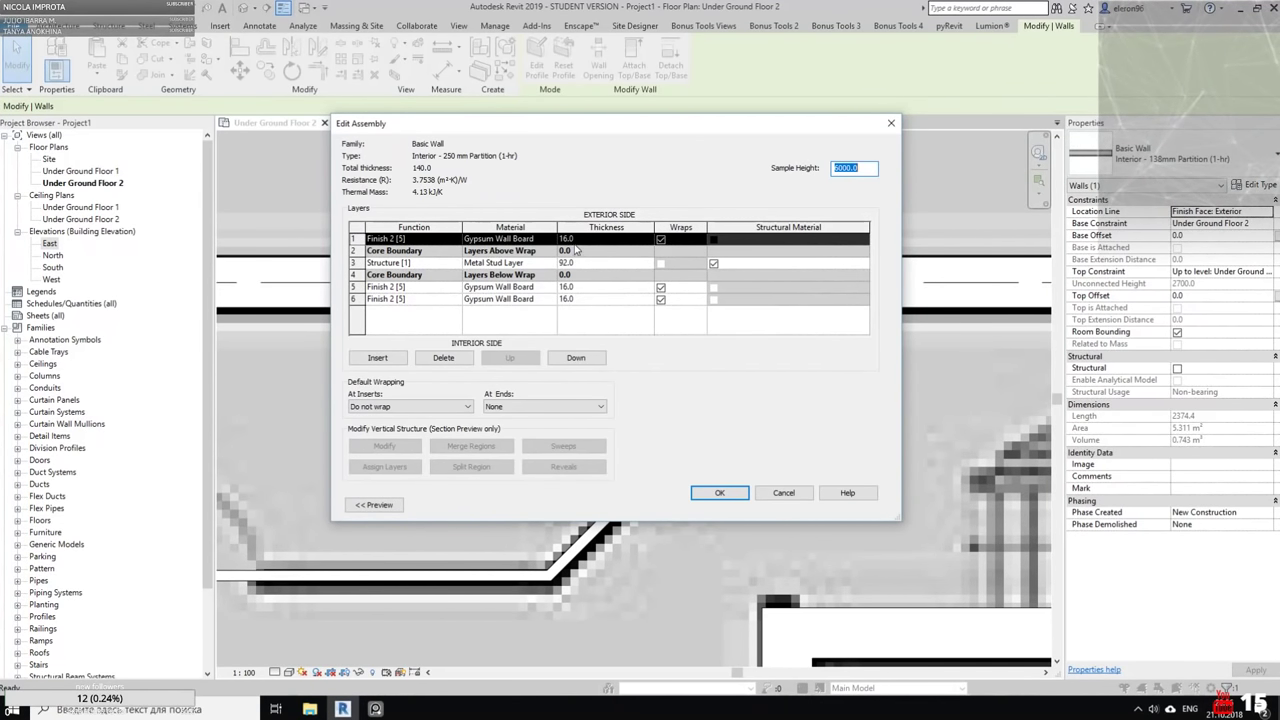
pyautogui.click(577, 263)
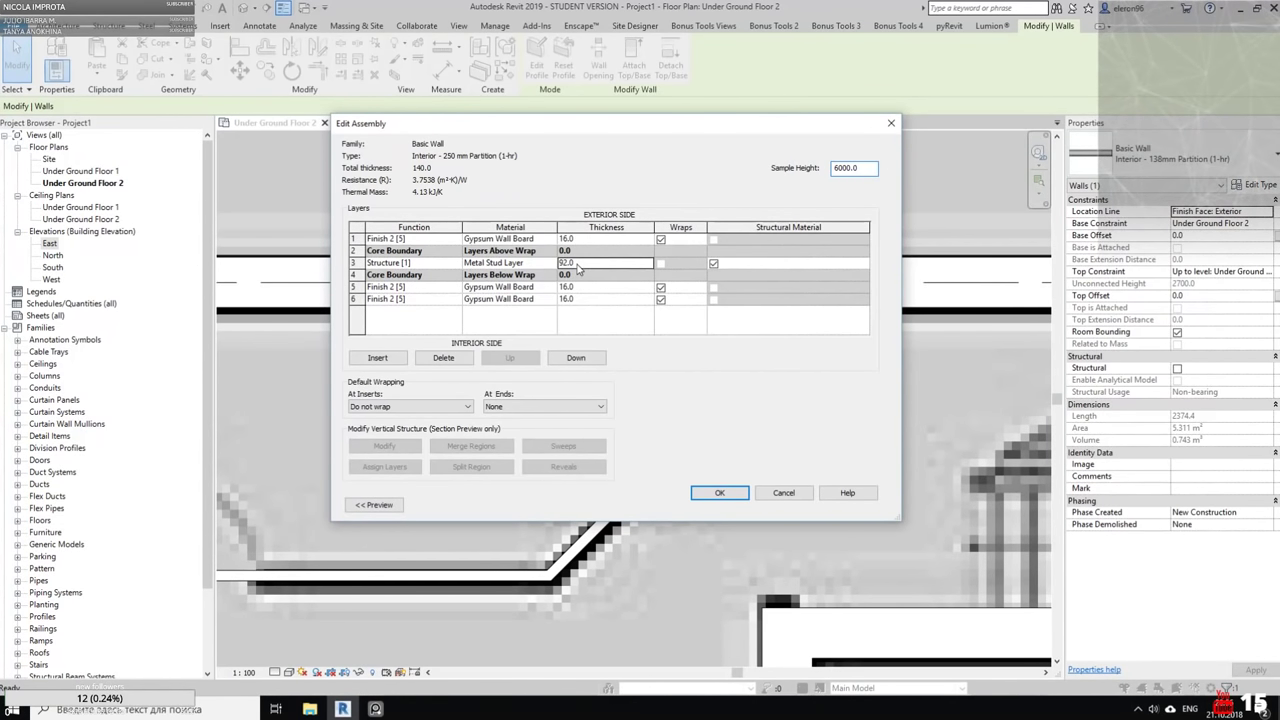
pyautogui.moveTo(577, 263); pyautogui.dragTo(556, 263)
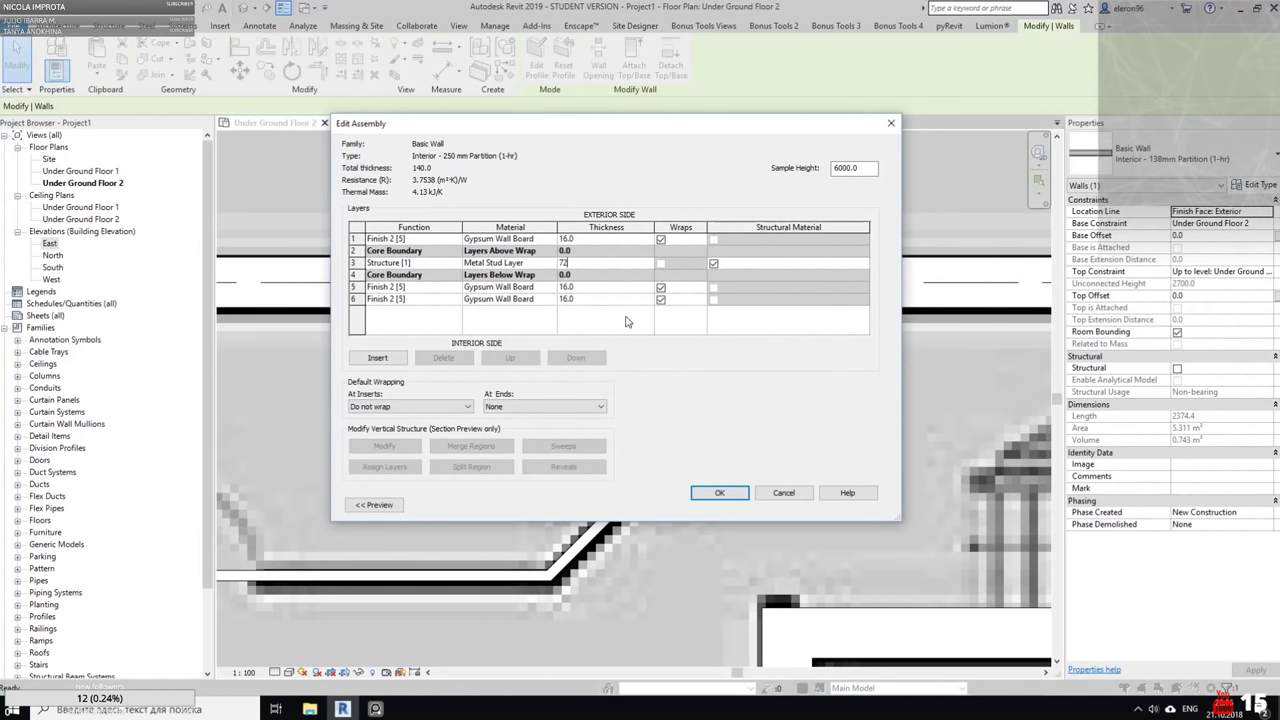
pyautogui.click(719, 497)
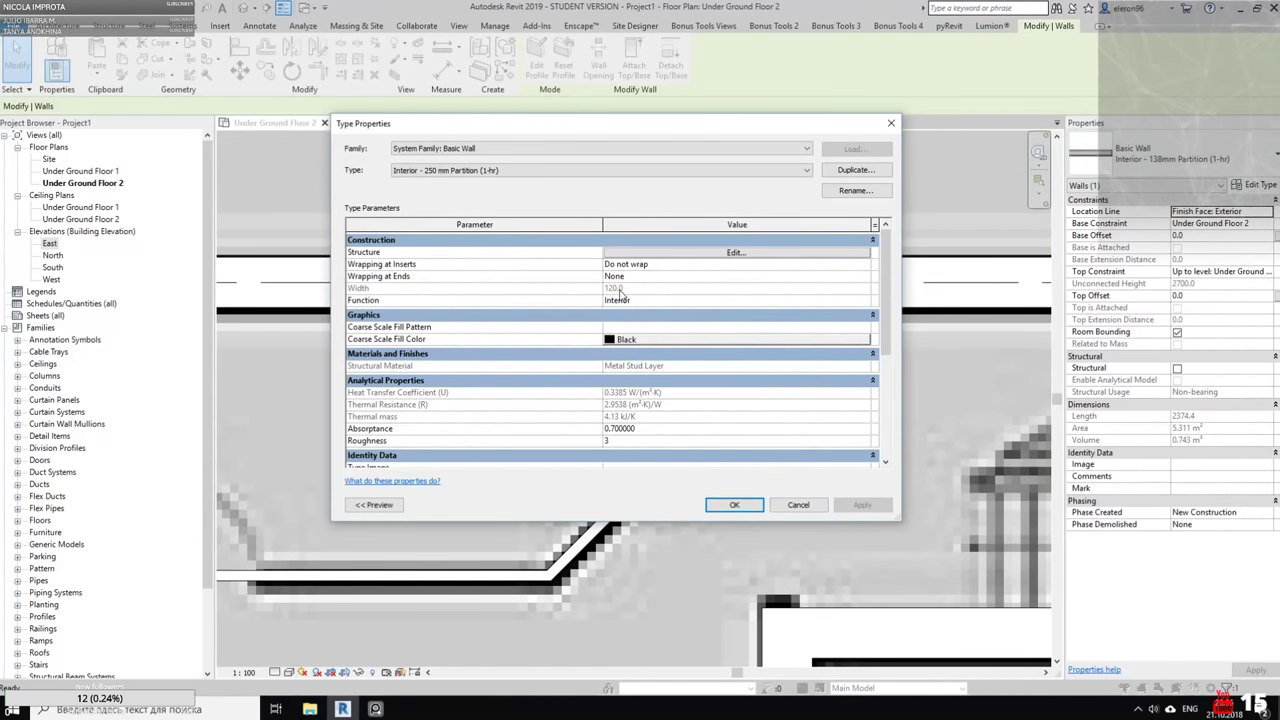
pyautogui.click(734, 504)
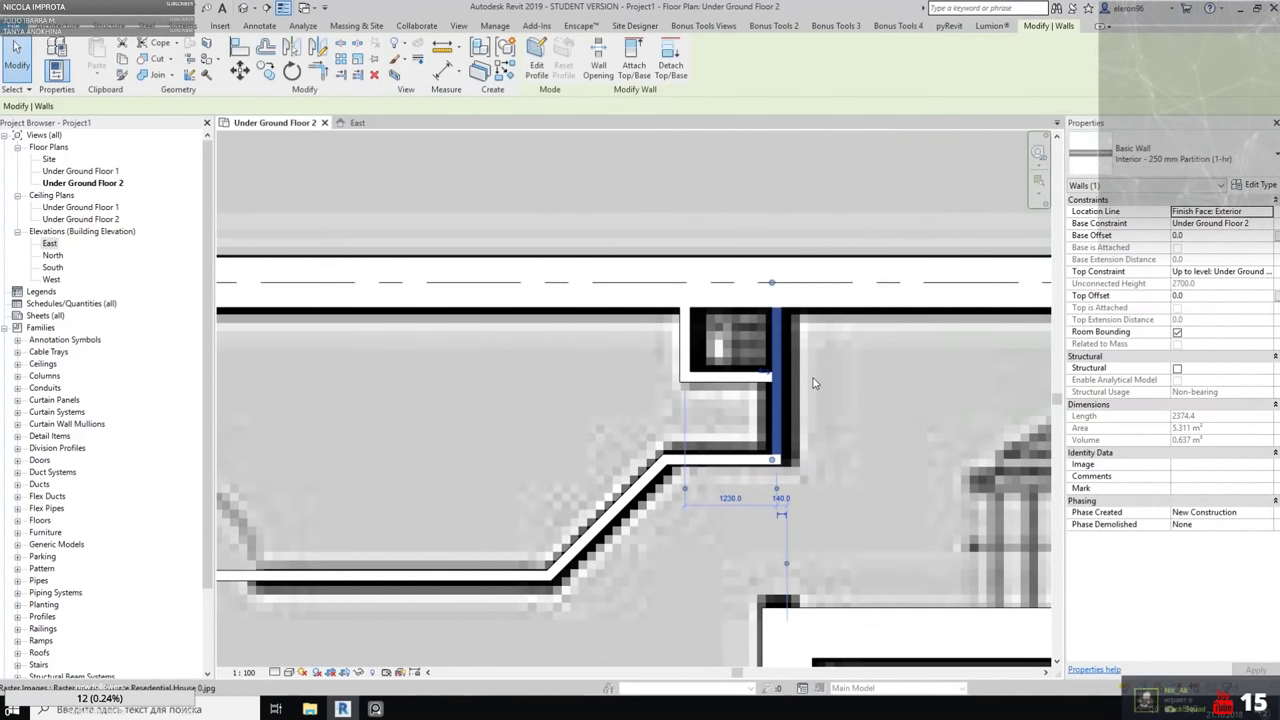
# Open the layer structure of the selected 250 mm partition's type at the Metal Stud Layer thickness
pyautogui.scroll(2, 792, 434)
pyautogui.moveTo(792, 434); pyautogui.dragTo(730, 424, button='middle')
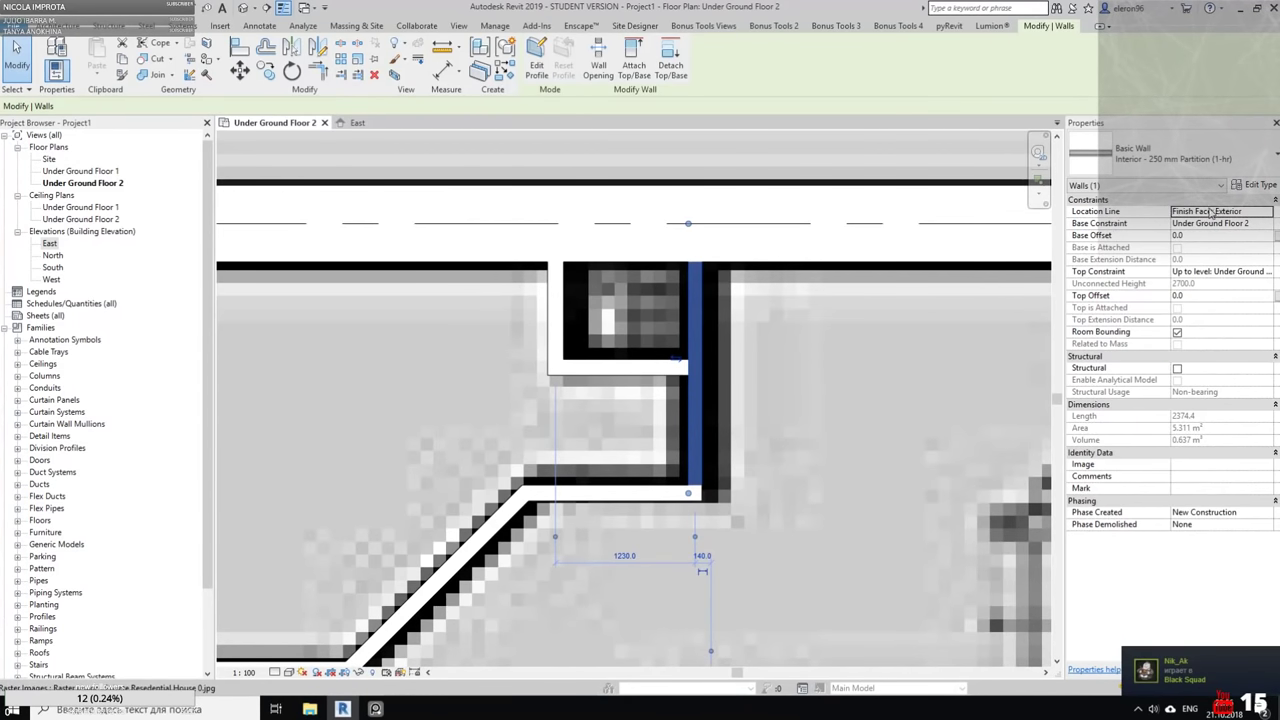
pyautogui.click(1248, 187)
pyautogui.click(700, 254)
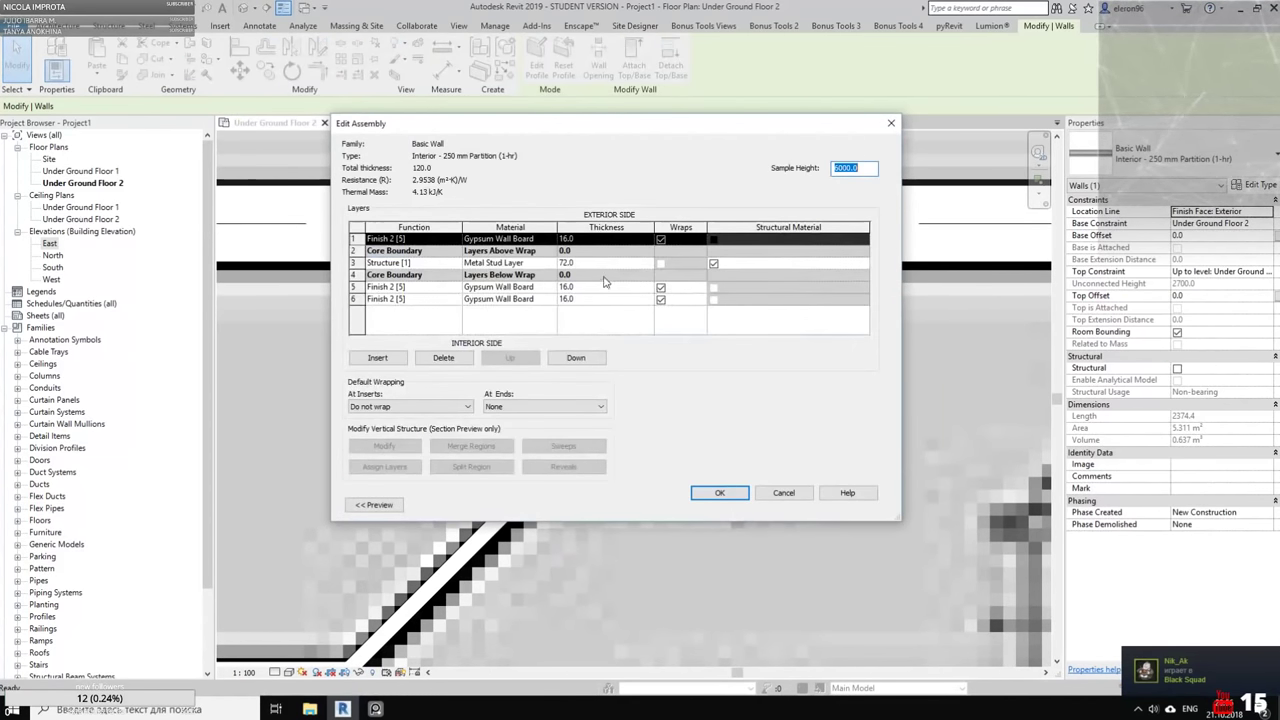
pyautogui.click(601, 263)
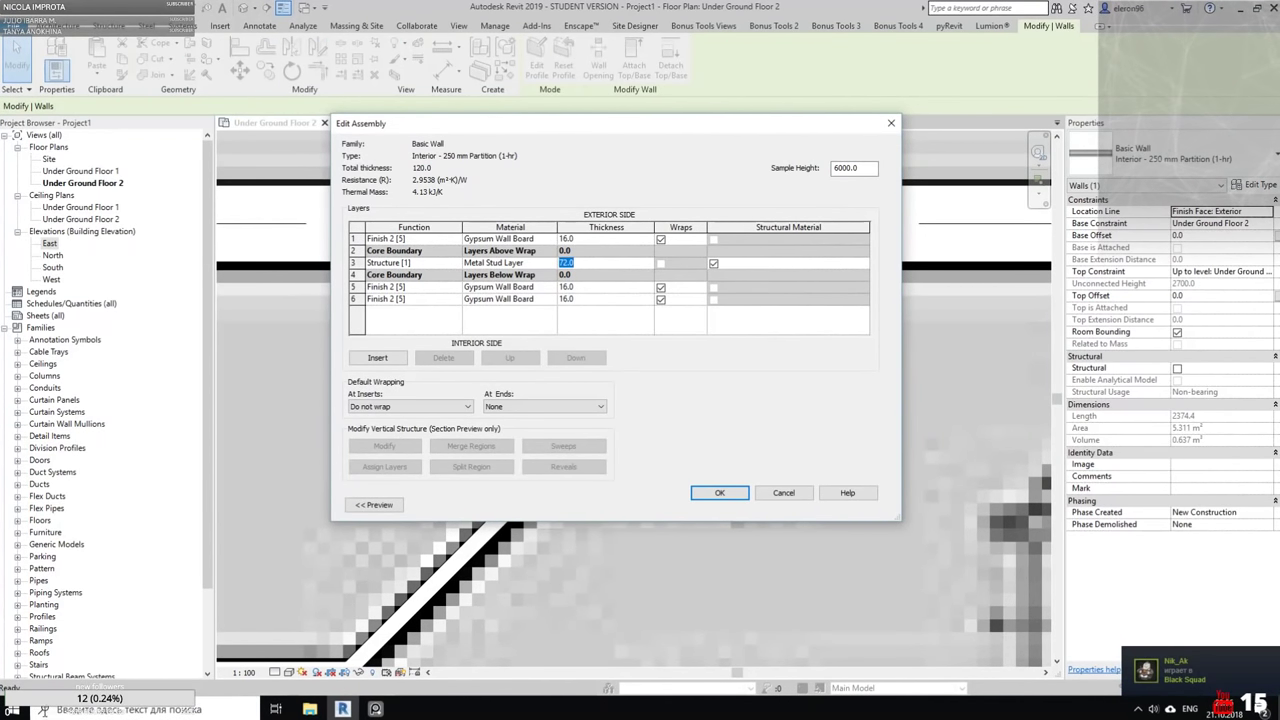
# Switch to the Windows Calculator, compute 16 + 16 + 16 - 250 for the stud thickness, and close it
pyautogui.click(55, 709)
pyautogui.write('cal')
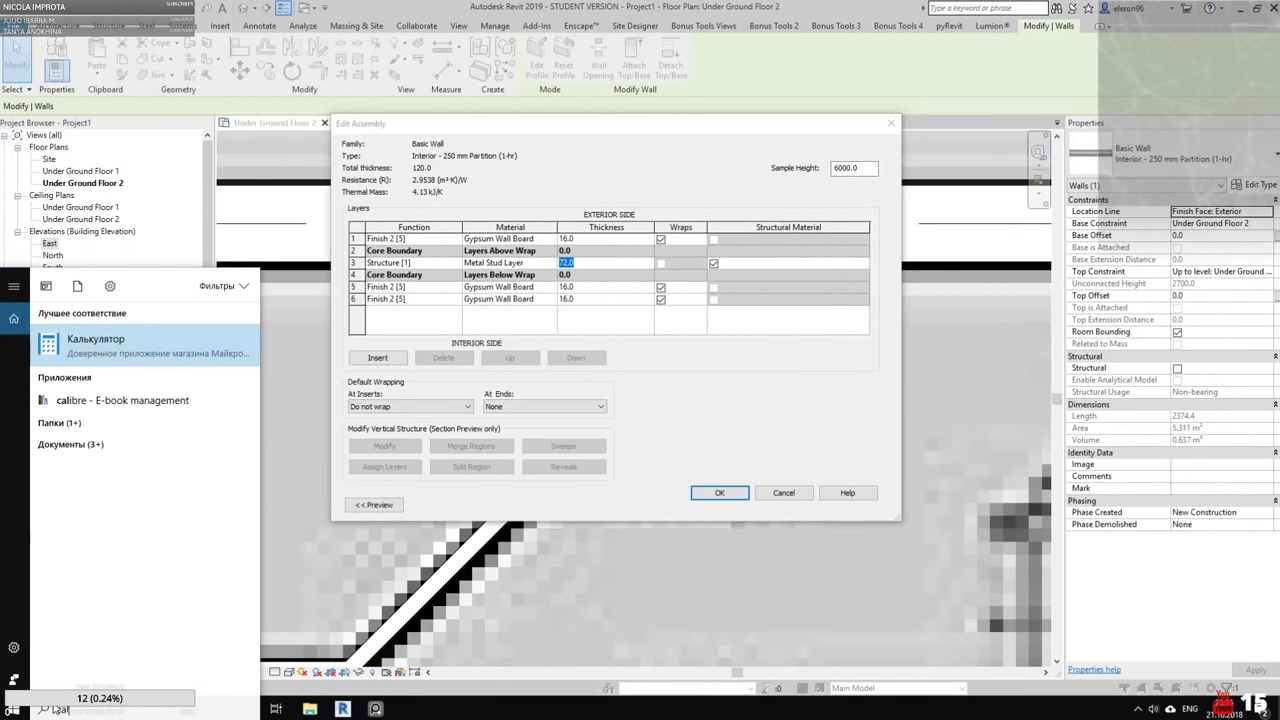
pyautogui.press('Return')
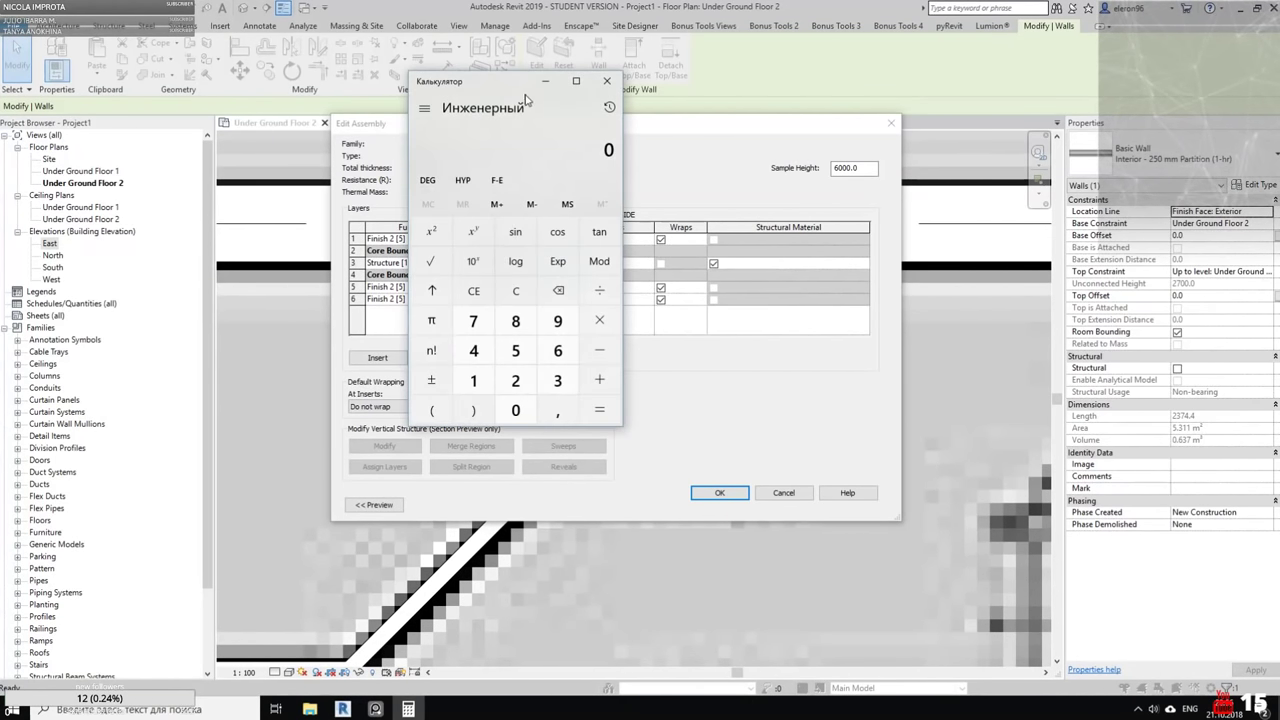
pyautogui.moveTo(450, 99); pyautogui.dragTo(250, 176)
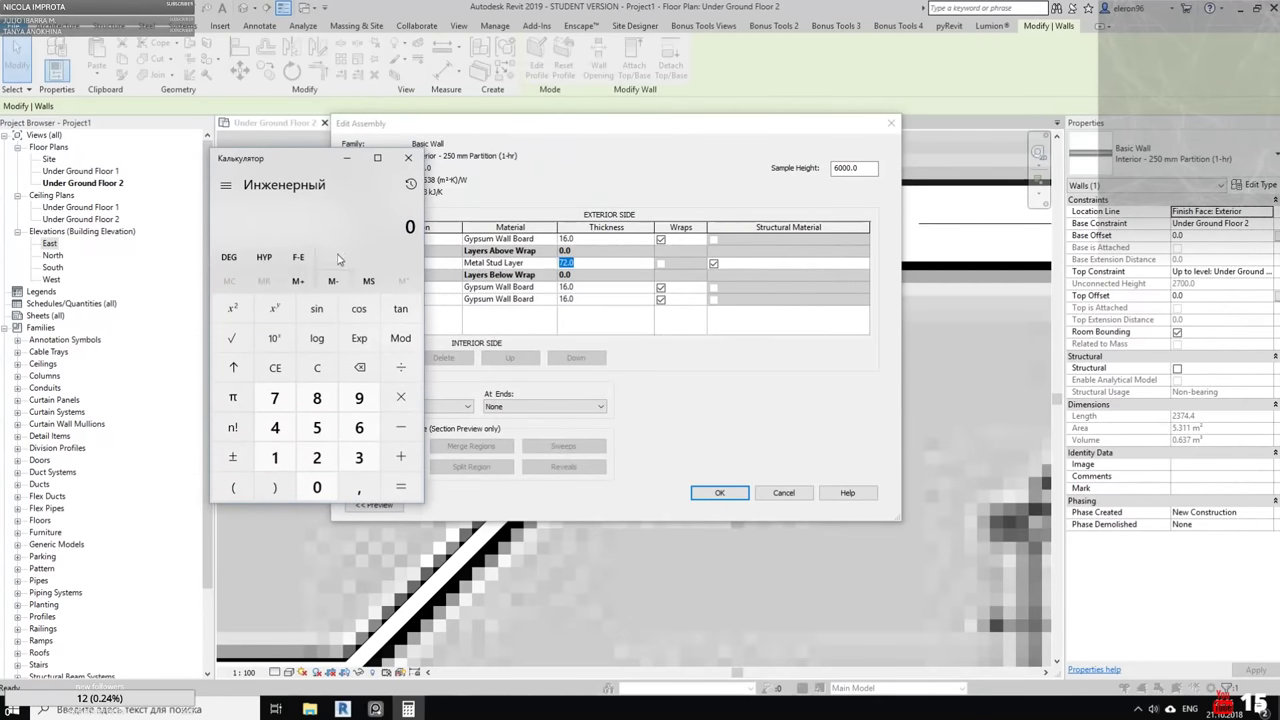
pyautogui.write('16')
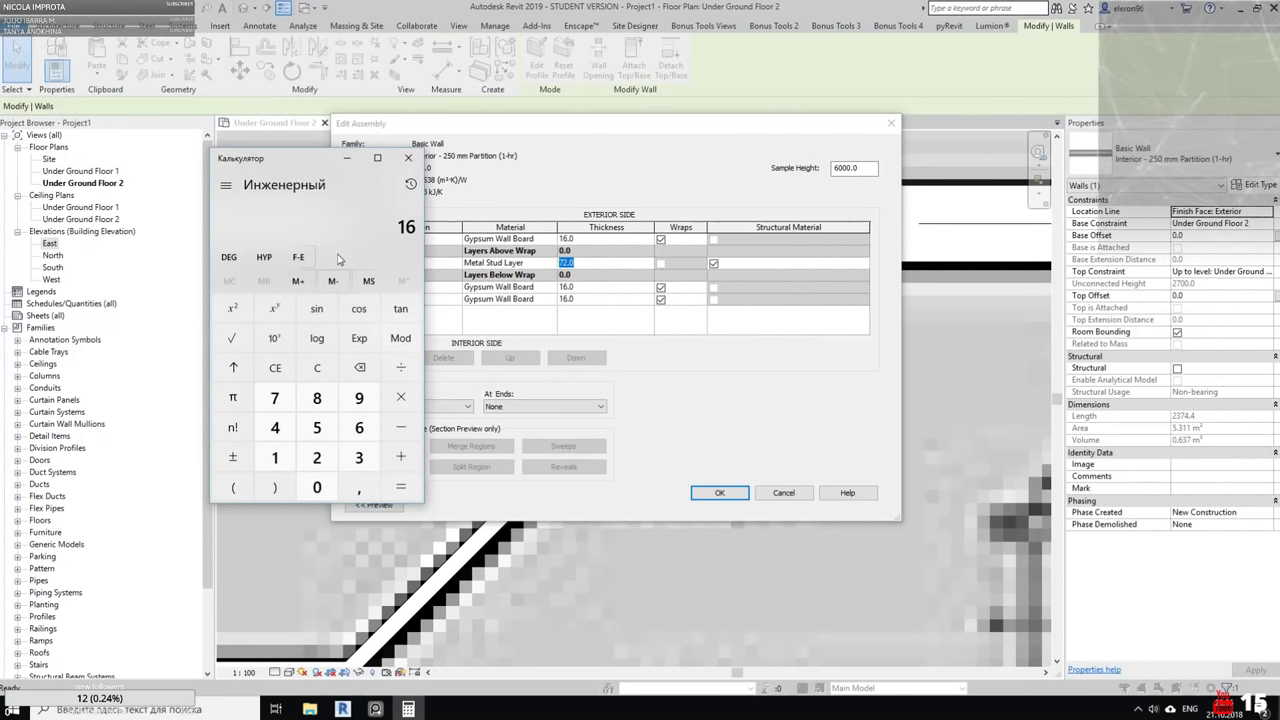
pyautogui.write('+16+16+')
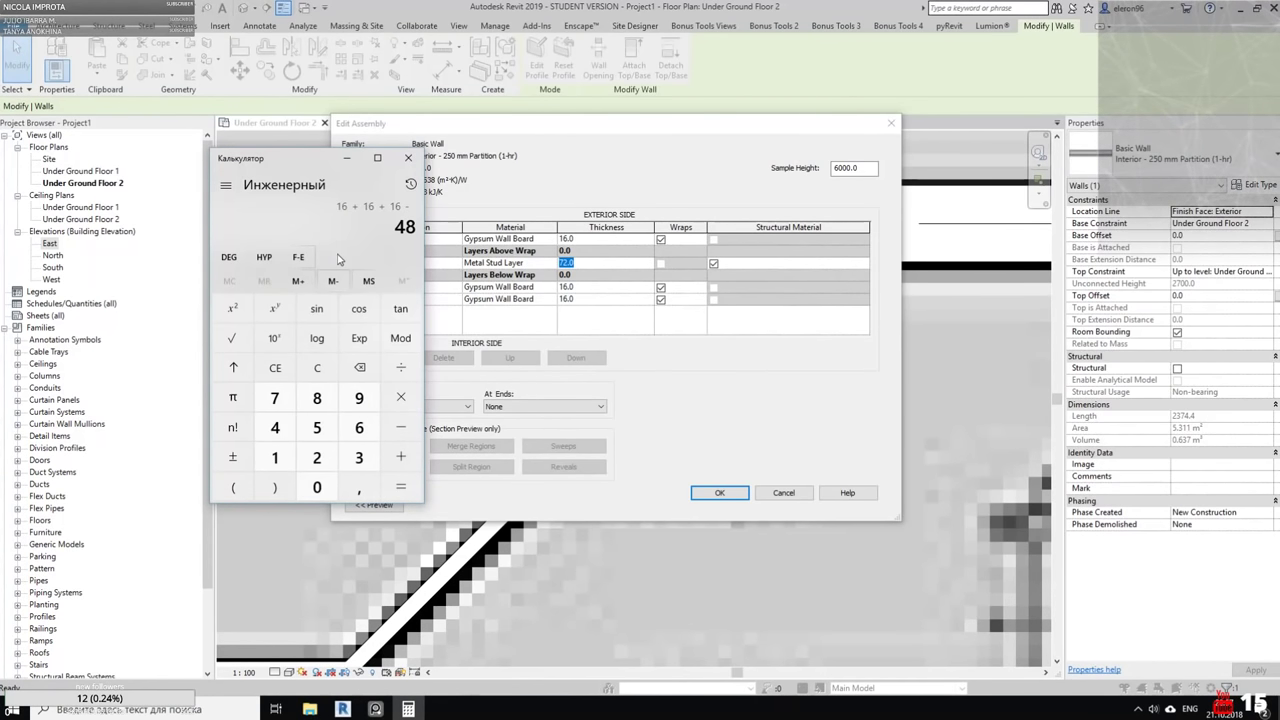
pyautogui.write('-250=')
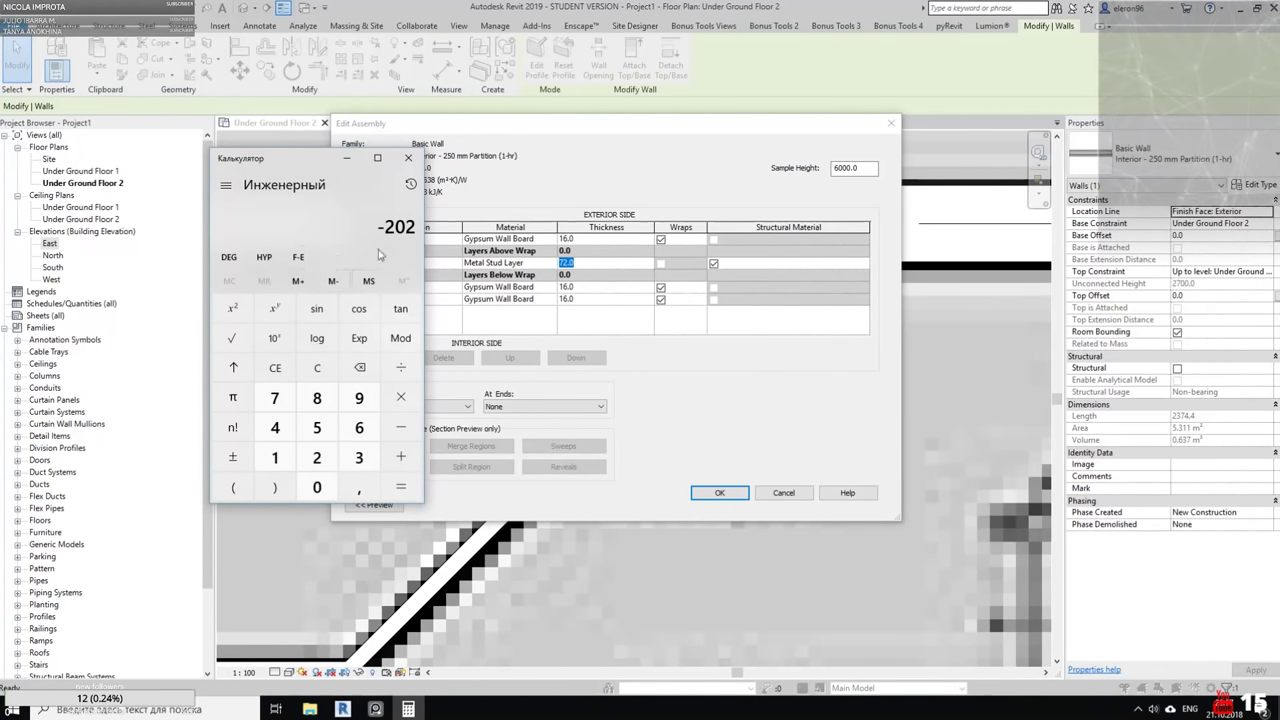
pyautogui.click(410, 161)
# Set the Metal Stud Layer thickness to 202 mm, apply the type changes and deselect the wall
pyautogui.click(591, 260)
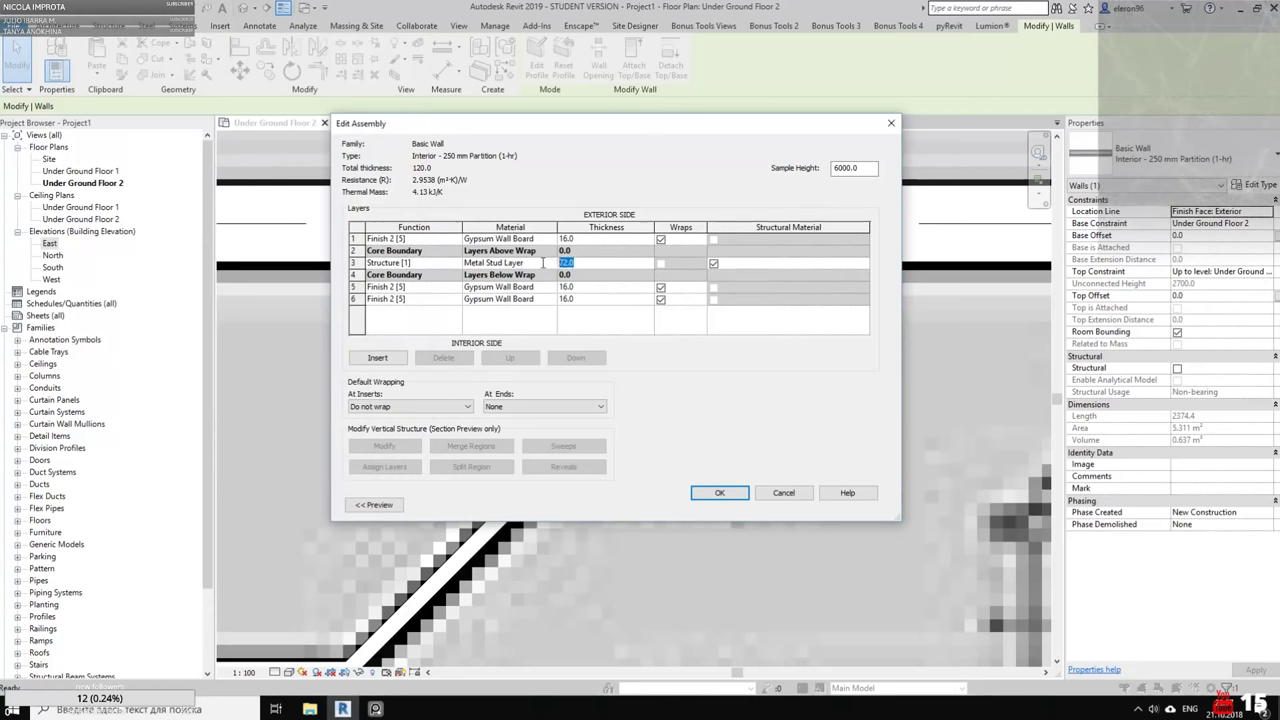
pyautogui.write('202')
pyautogui.press('Tab')
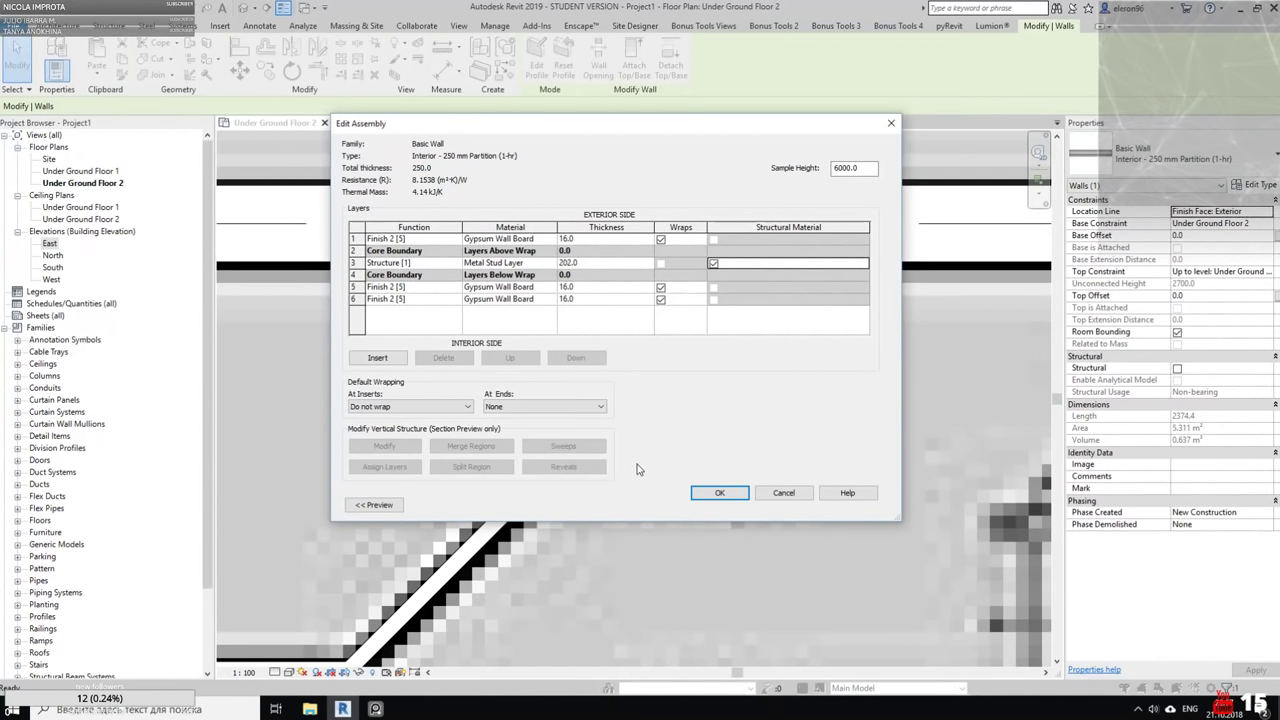
pyautogui.click(718, 493)
pyautogui.click(737, 504)
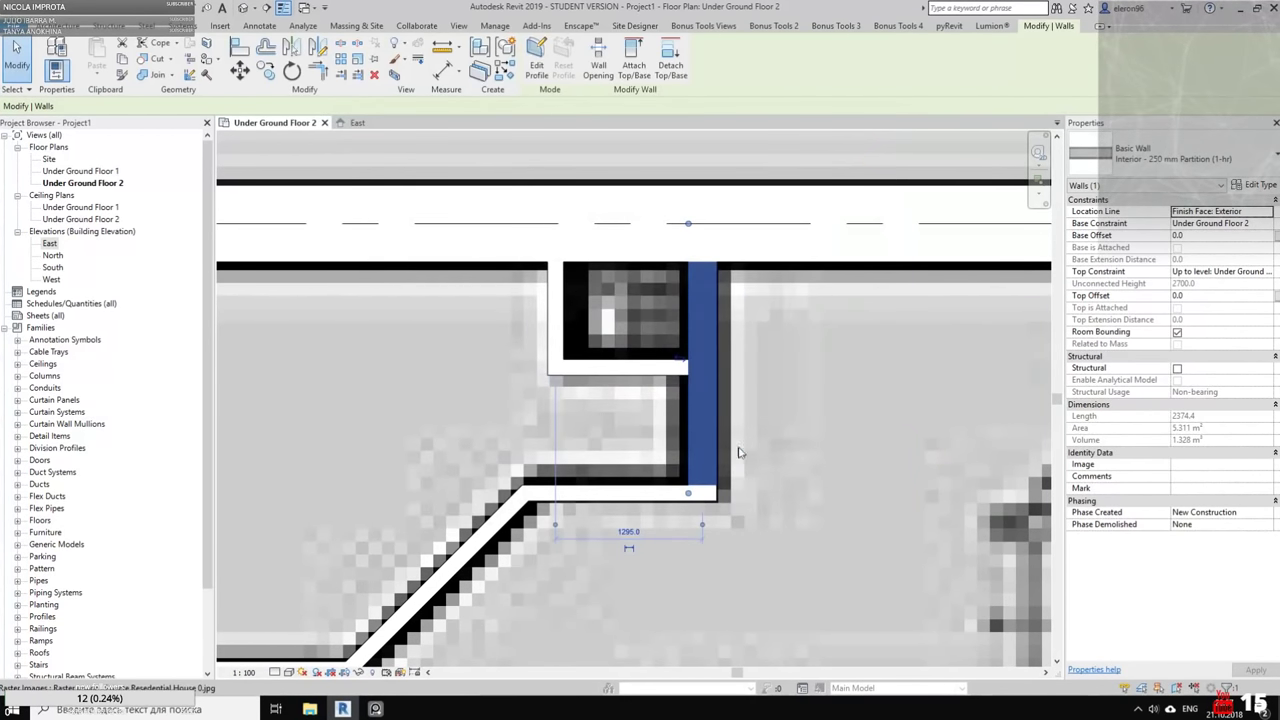
pyautogui.press('Escape')
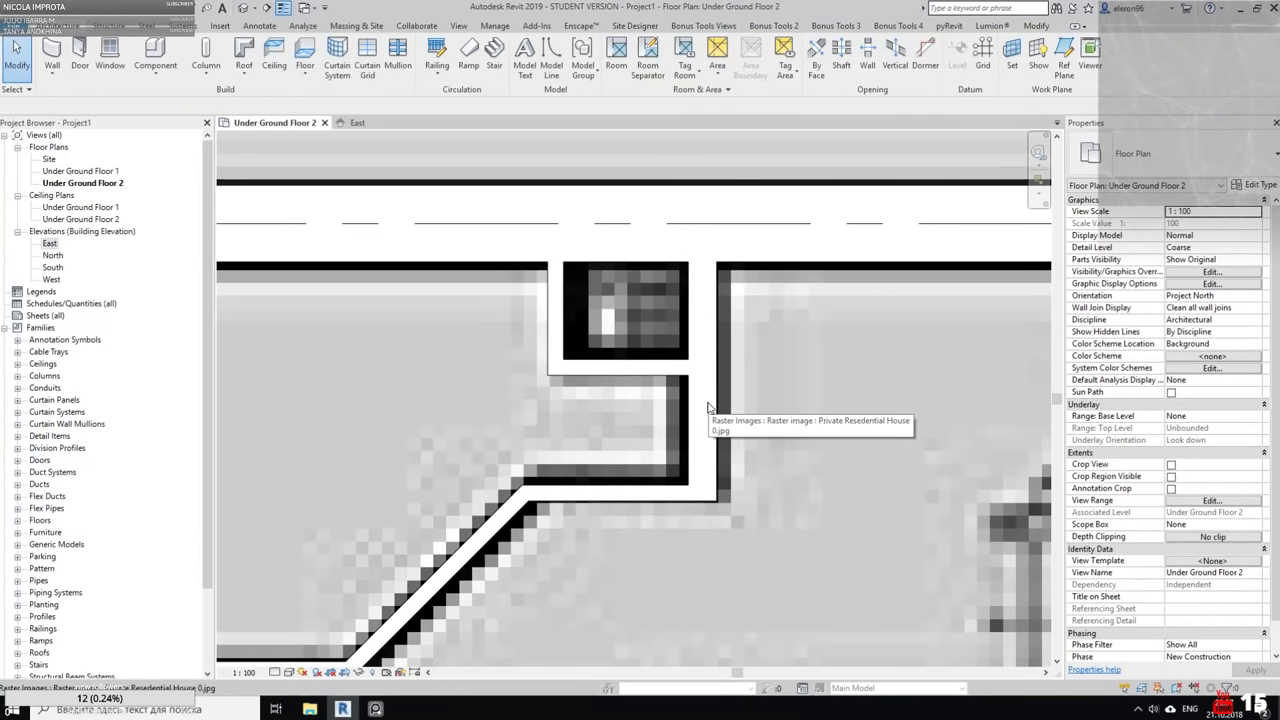
# Change the long horizontal partition between the corridor and the living room to the type Interior - 250 mm Partition (1-hr)
pyautogui.scroll(-4, 810, 400)
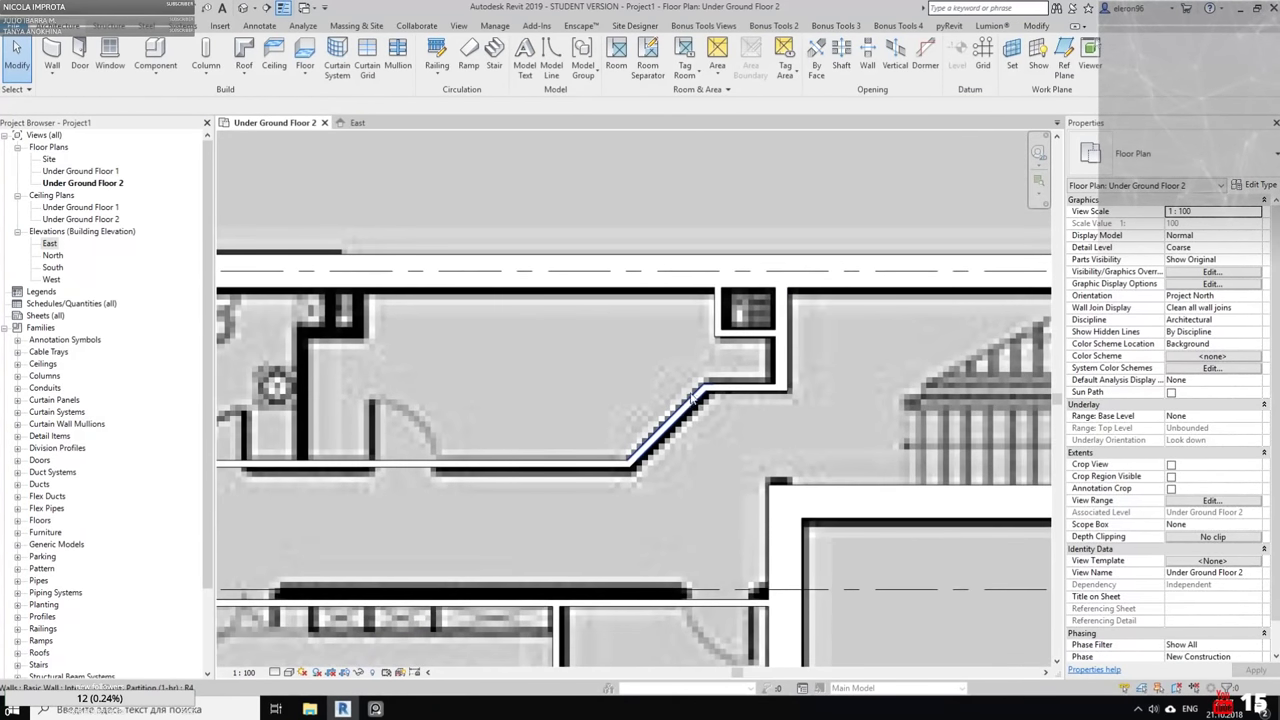
pyautogui.moveTo(606, 431); pyautogui.dragTo(751, 341, button='middle')
pyautogui.moveTo(551, 475); pyautogui.dragTo(586, 437, button='middle')
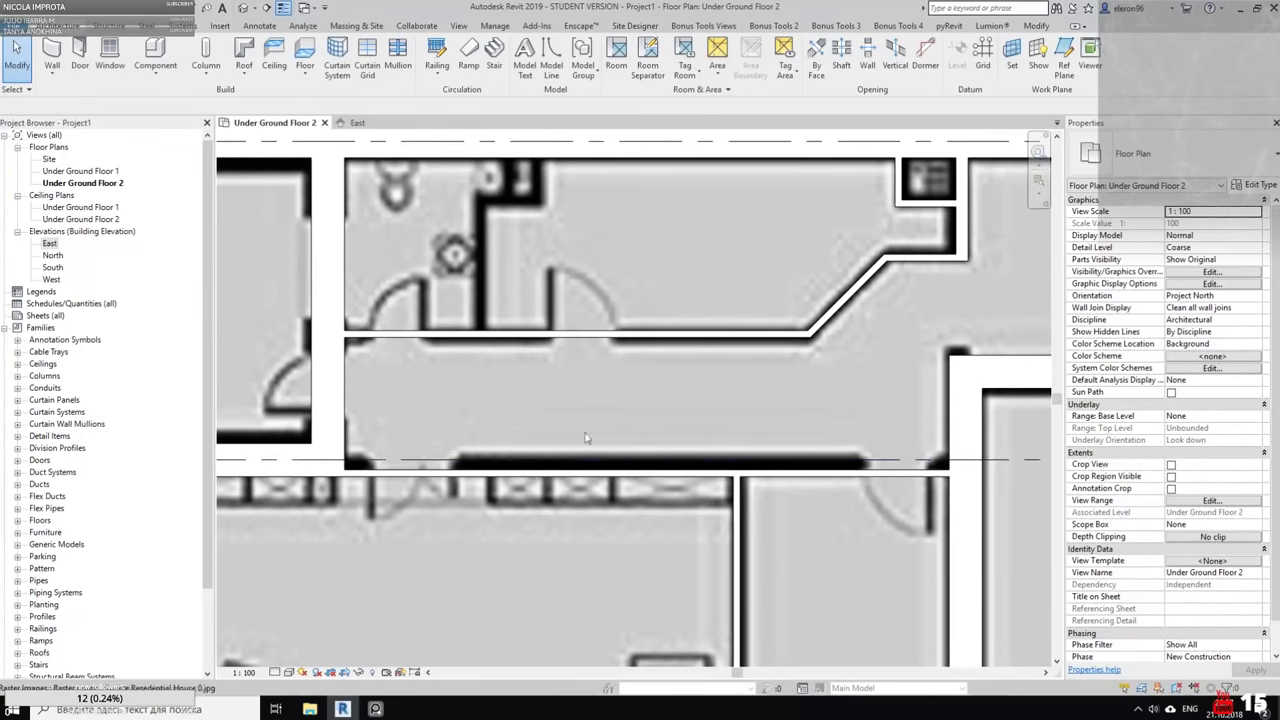
pyautogui.click(519, 478)
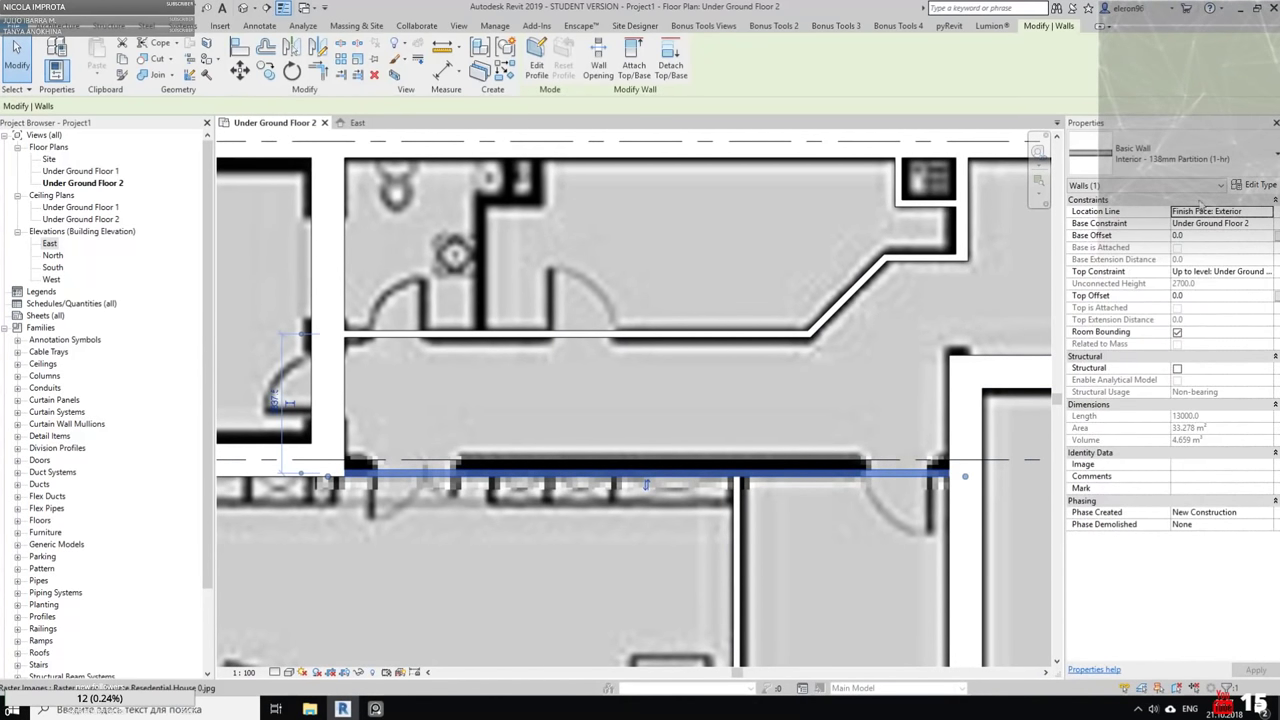
pyautogui.click(1207, 168)
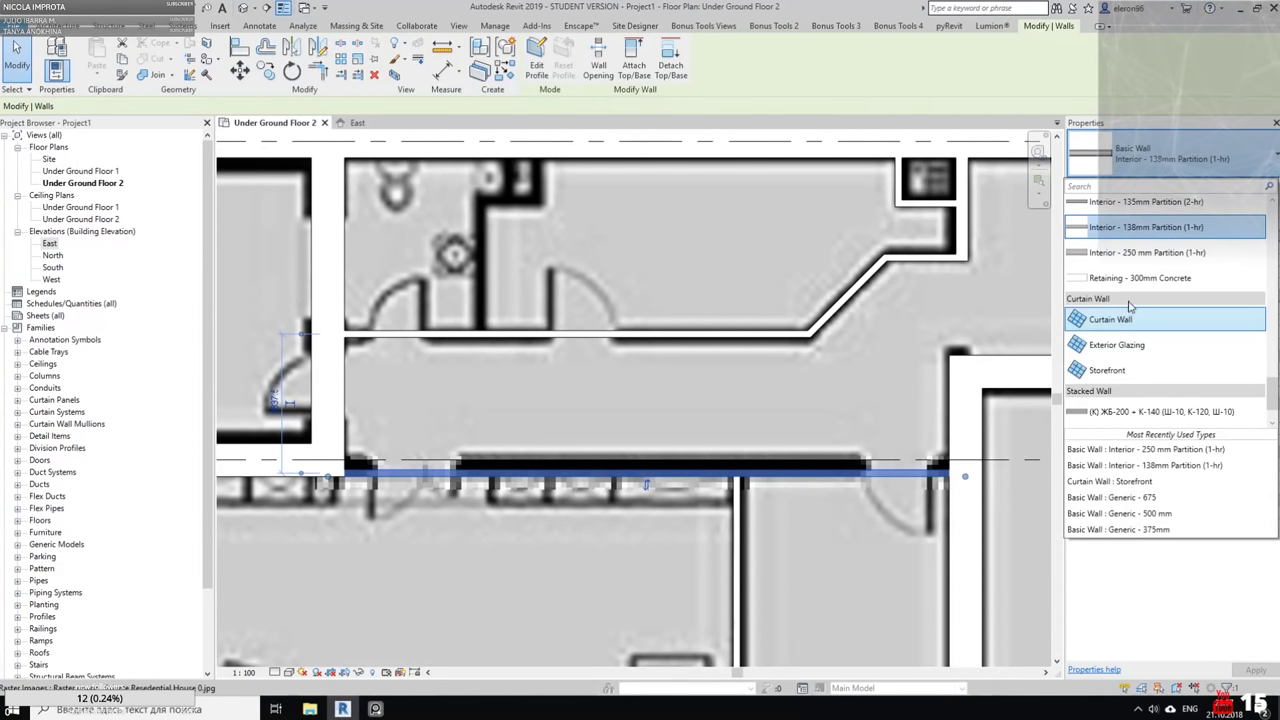
pyautogui.click(1152, 255)
pyautogui.scroll(1, 405, 486)
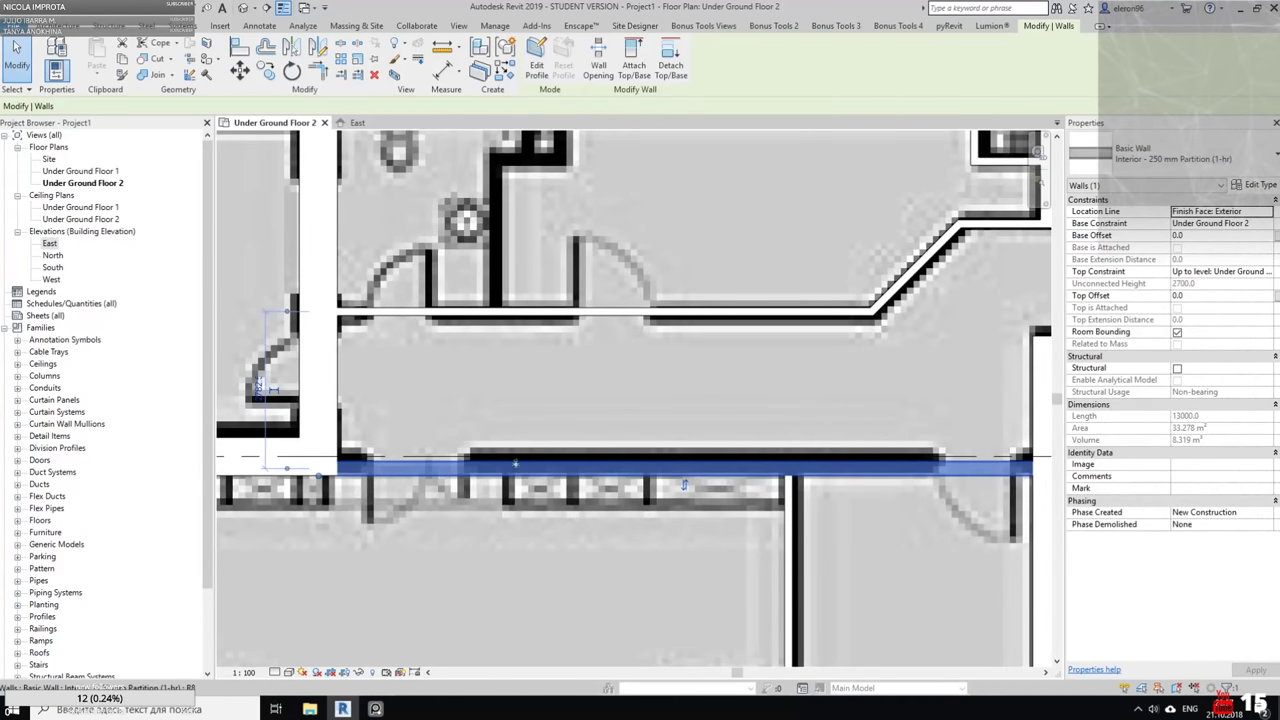
pyautogui.click(529, 418)
pyautogui.scroll(-3, 530, 419)
pyautogui.scroll(2, 400, 460)
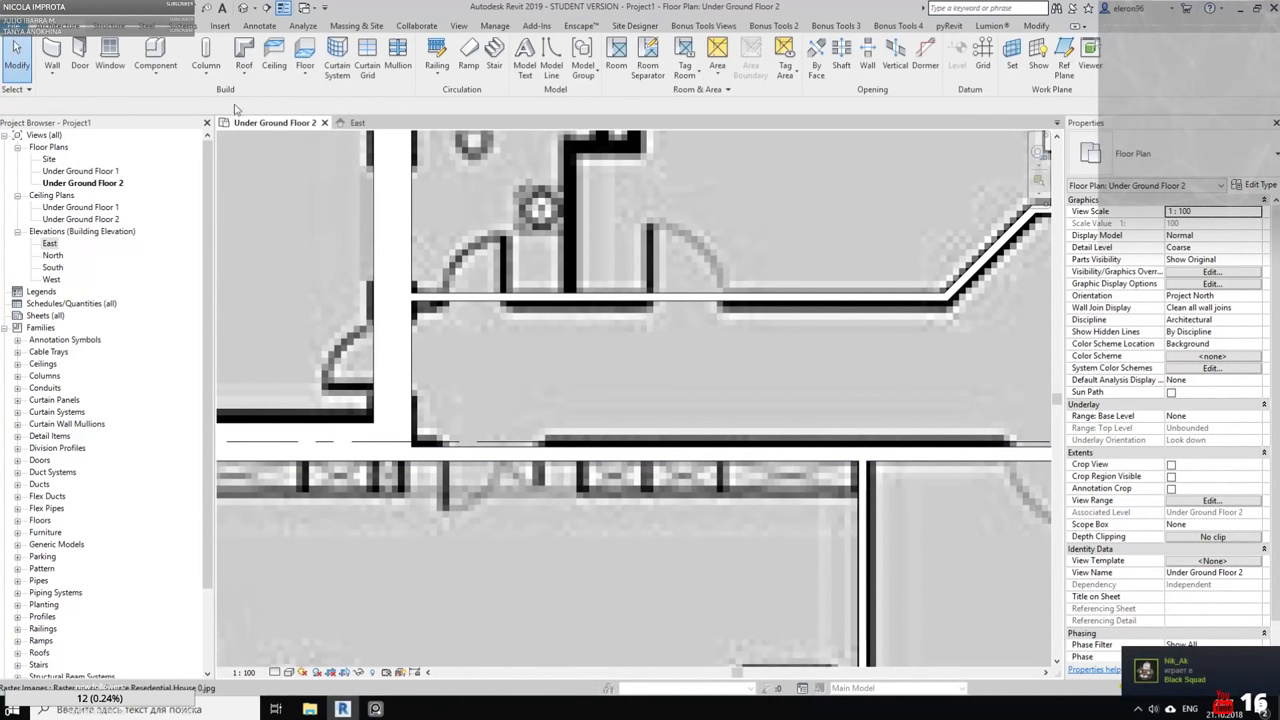
pyautogui.click(51, 52)
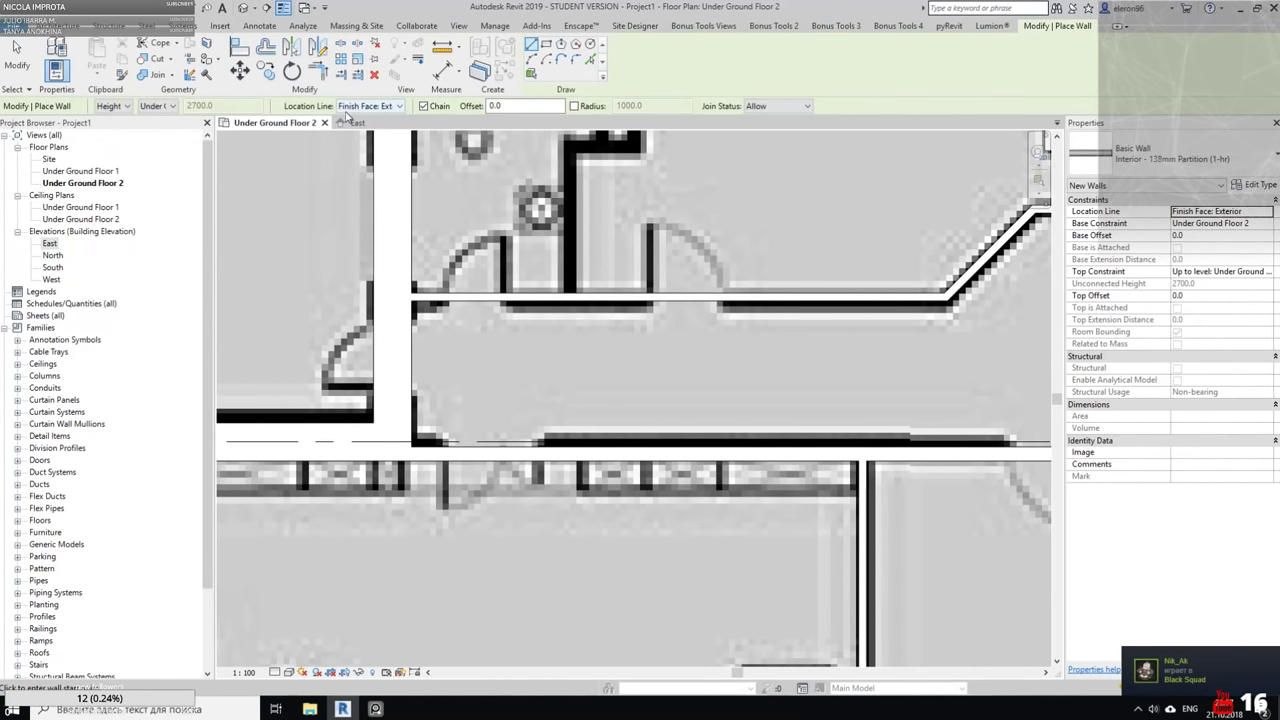
pyautogui.scroll(-4, 655, 264)
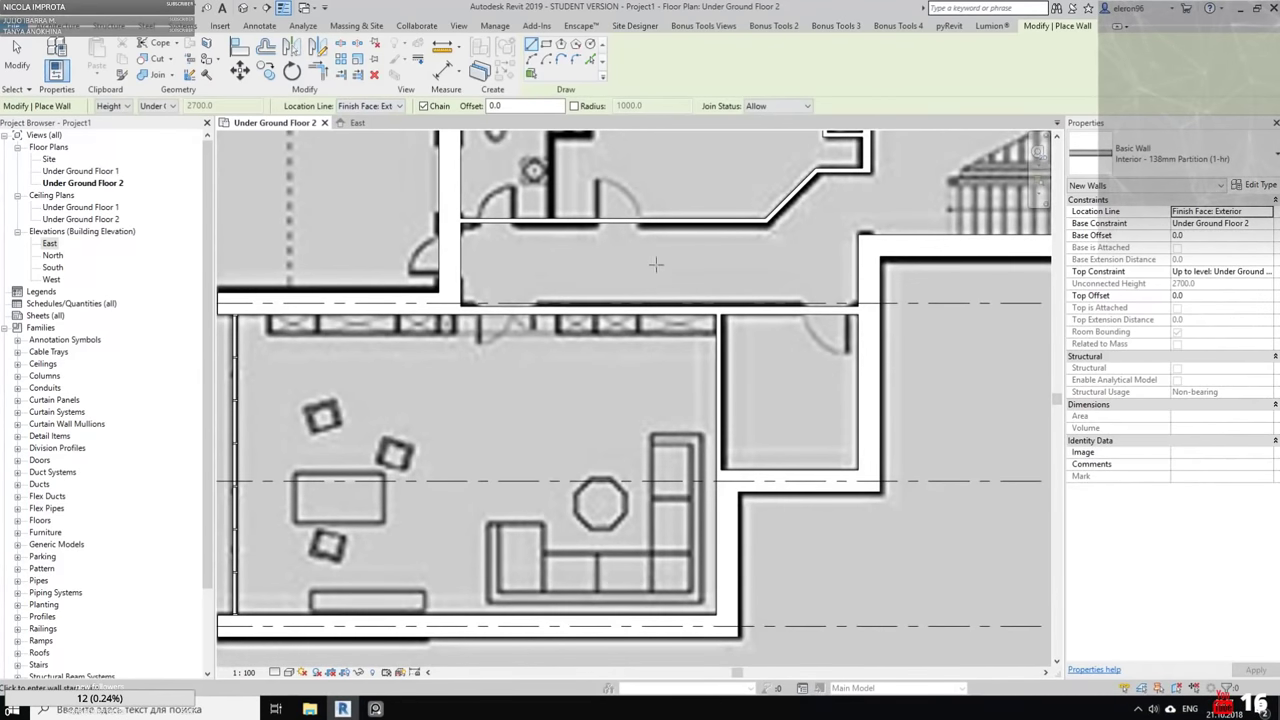
pyautogui.moveTo(679, 323); pyautogui.dragTo(673, 463, button='middle')
pyautogui.scroll(2, 534, 322)
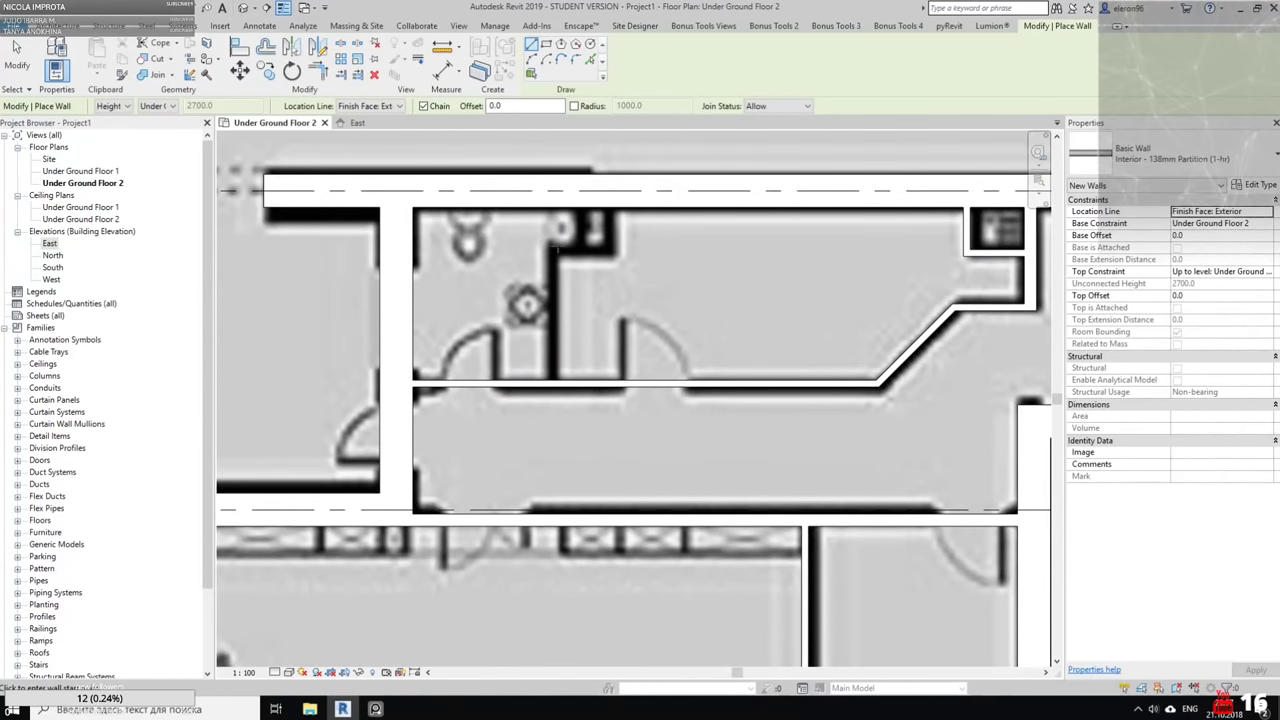
pyautogui.scroll(2, 557, 245)
pyautogui.click(528, 440)
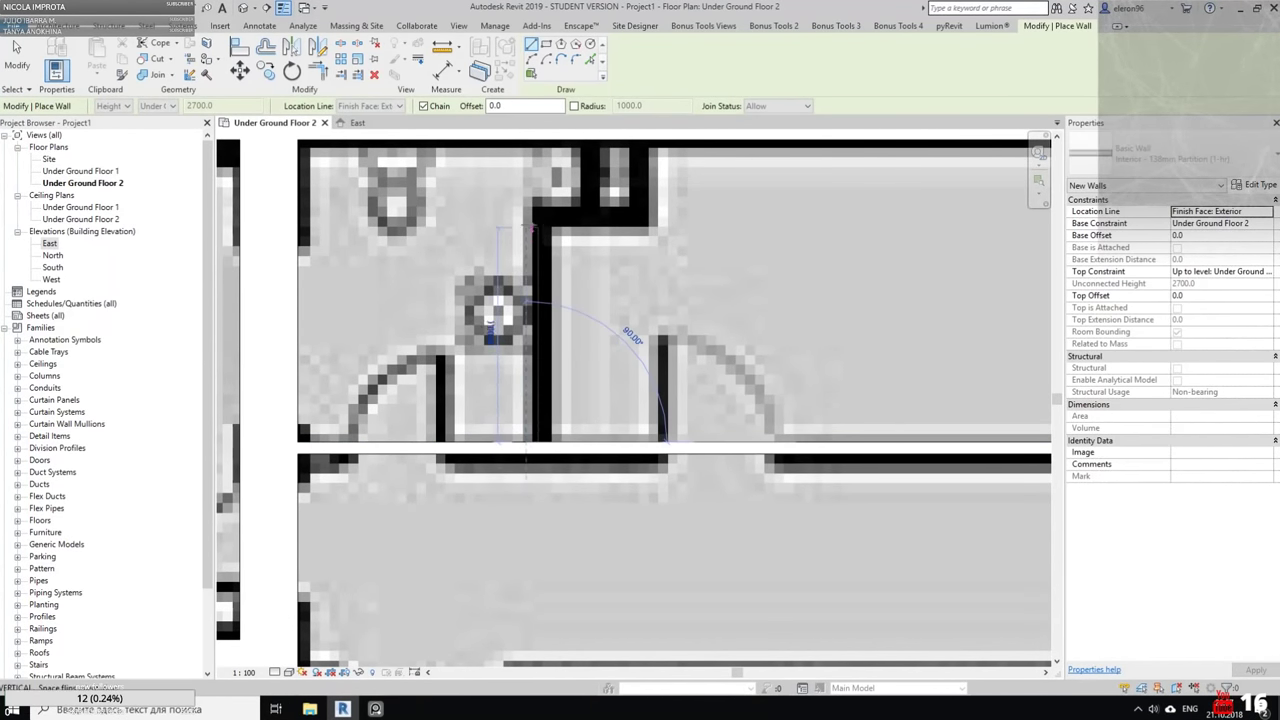
pyautogui.click(528, 228)
pyautogui.press('Escape')
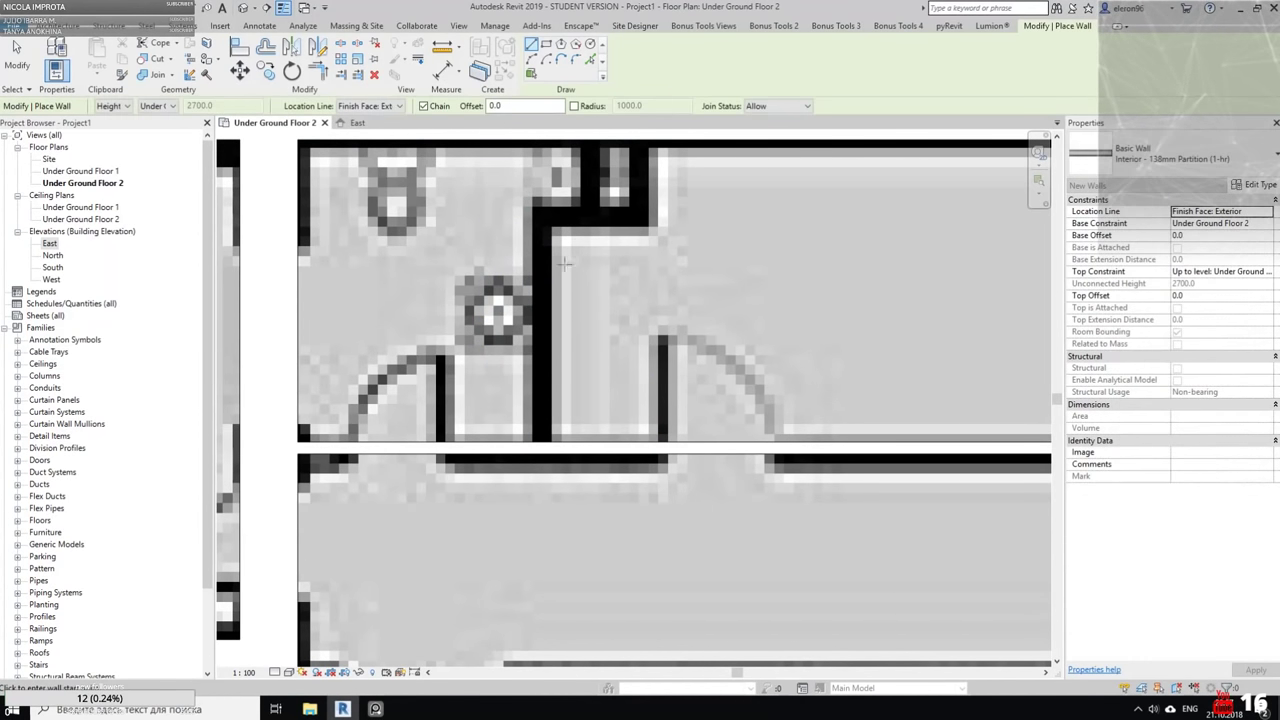
# Trace a chained 138 mm partition, located by Finish Face: Exterior, from the corridor wall along the bathroom and around its shaft to the outer wall
pyautogui.click(398, 106)
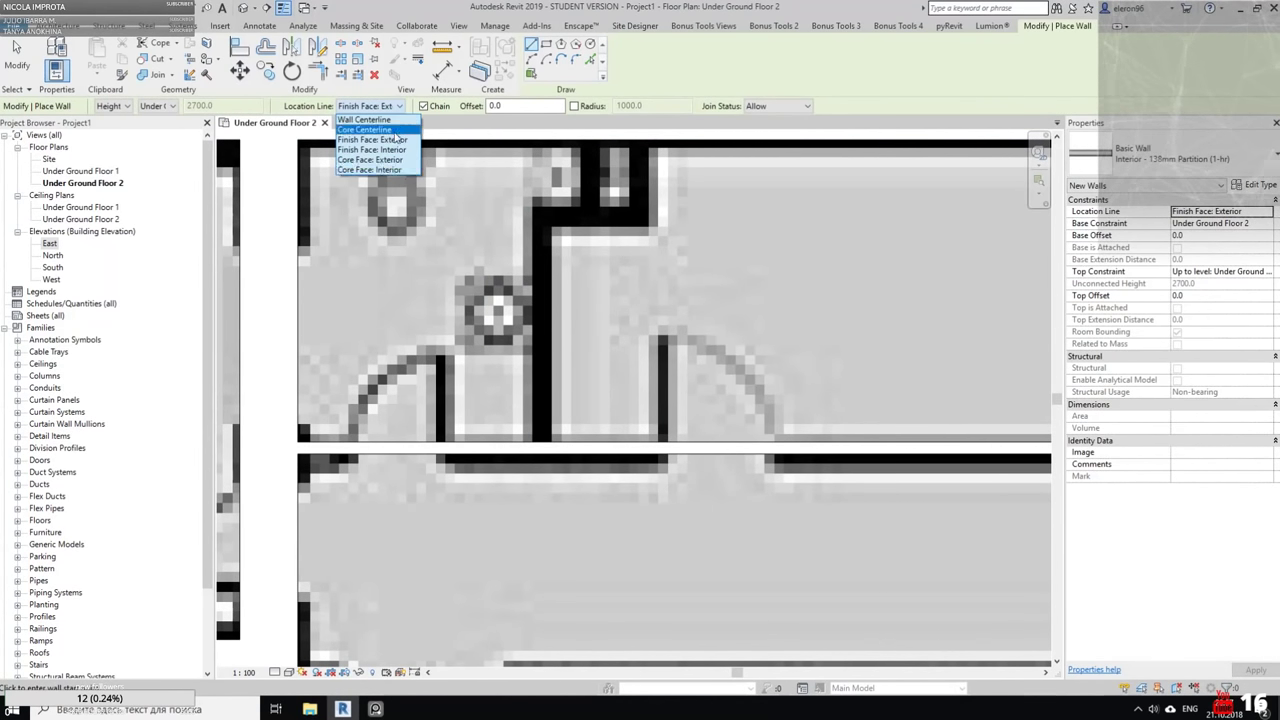
pyautogui.click(398, 139)
pyautogui.click(506, 442)
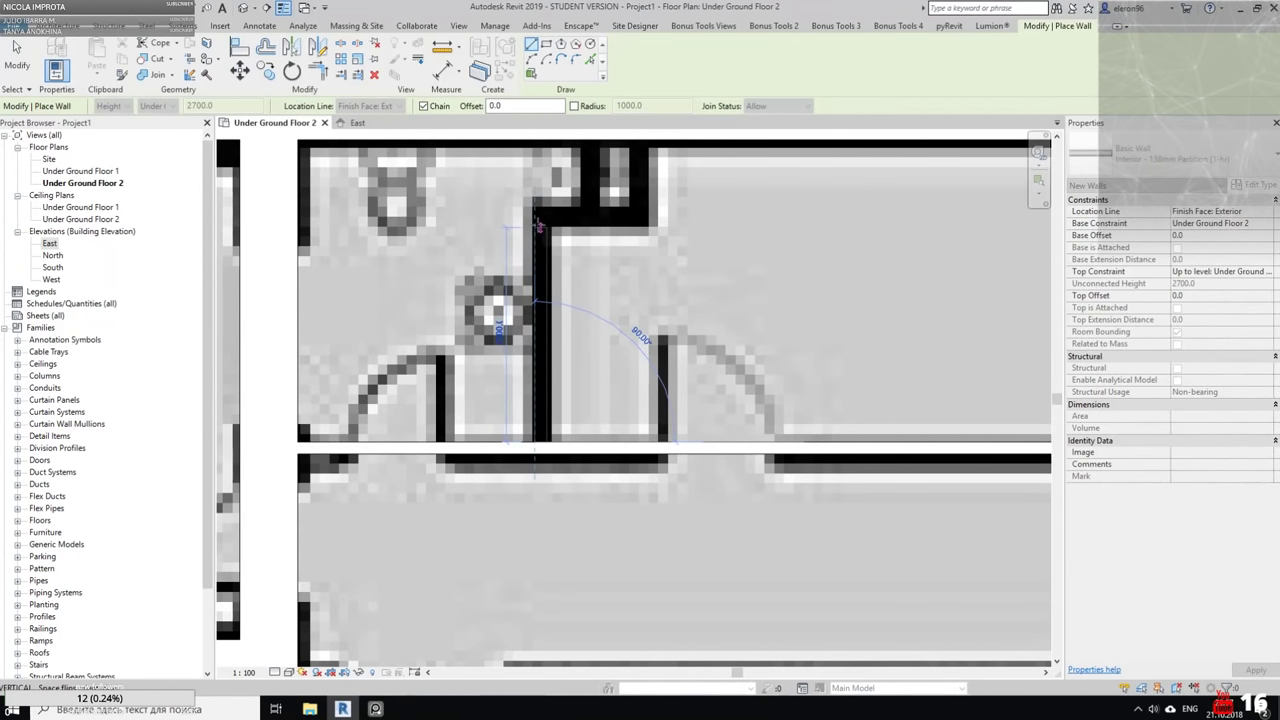
pyautogui.click(538, 226)
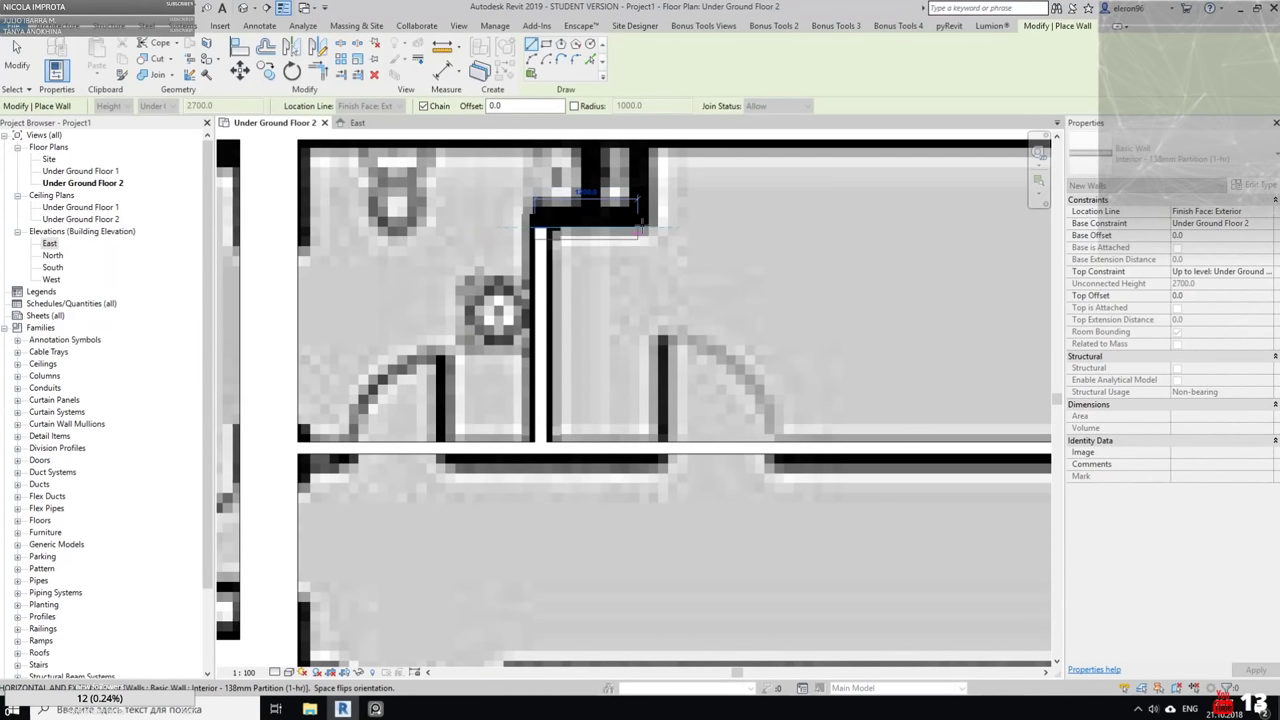
pyautogui.click(645, 222)
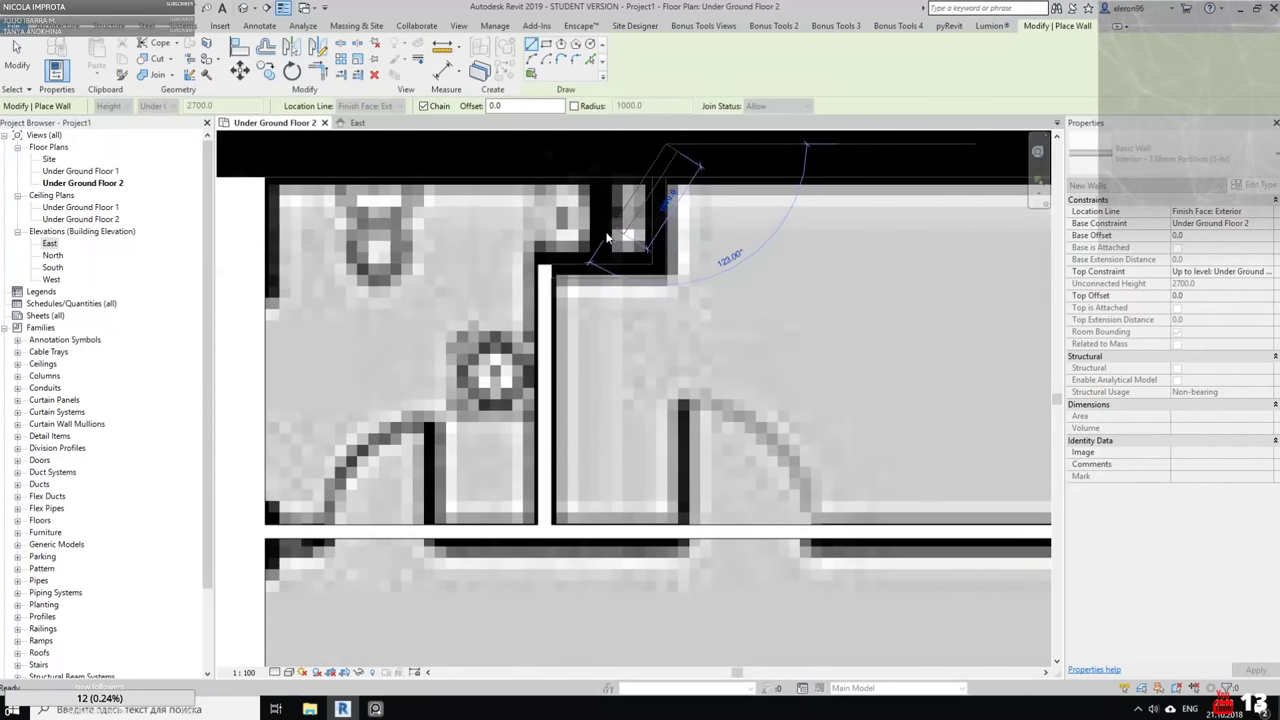
pyautogui.press('Escape')
pyautogui.press('Escape')
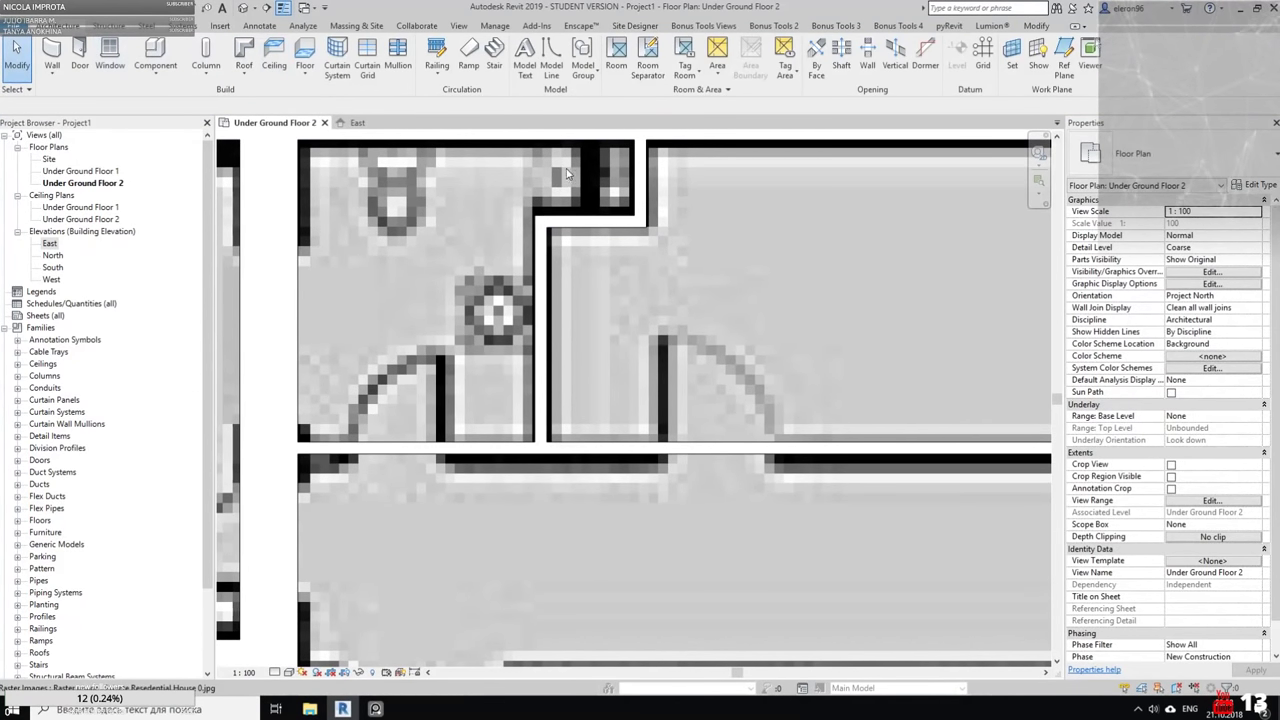
# Draw a short 138 mm partition, matching the existing shaft wall, from the outer wall down to the shaft's lower wall to divide the shaft
pyautogui.moveTo(566, 174); pyautogui.dragTo(574, 242, button='middle')
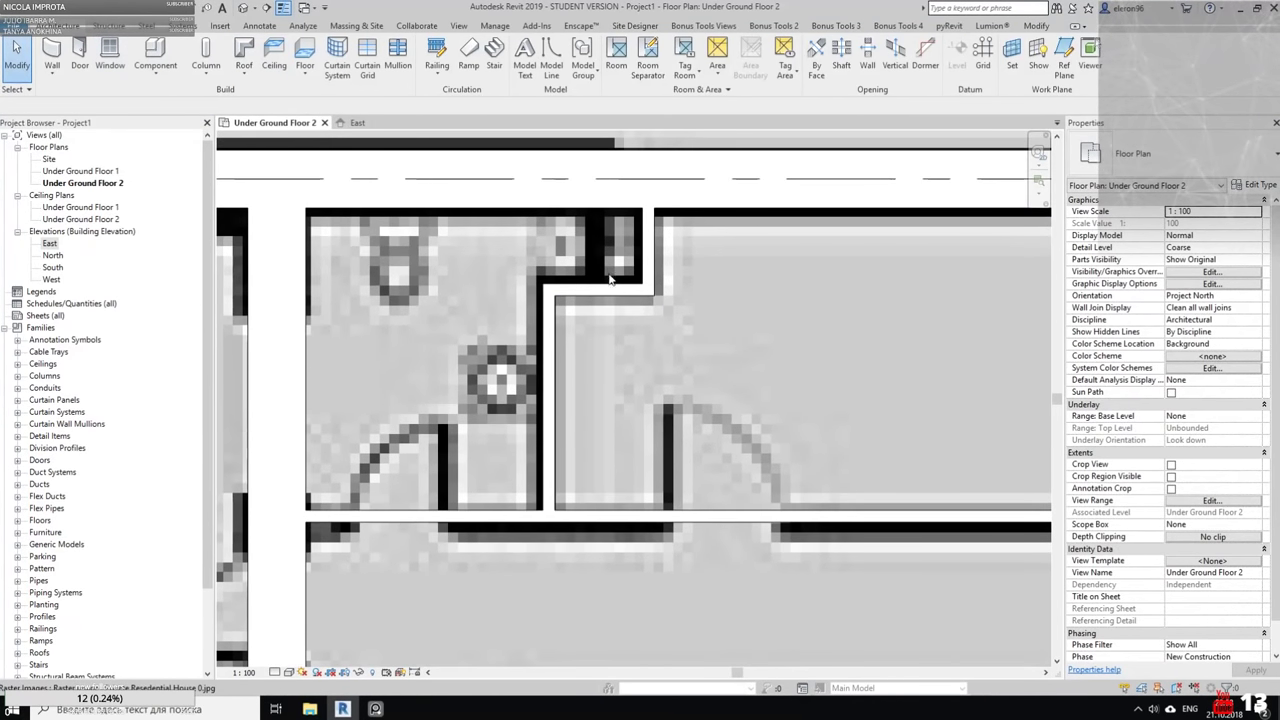
pyautogui.click(52, 48)
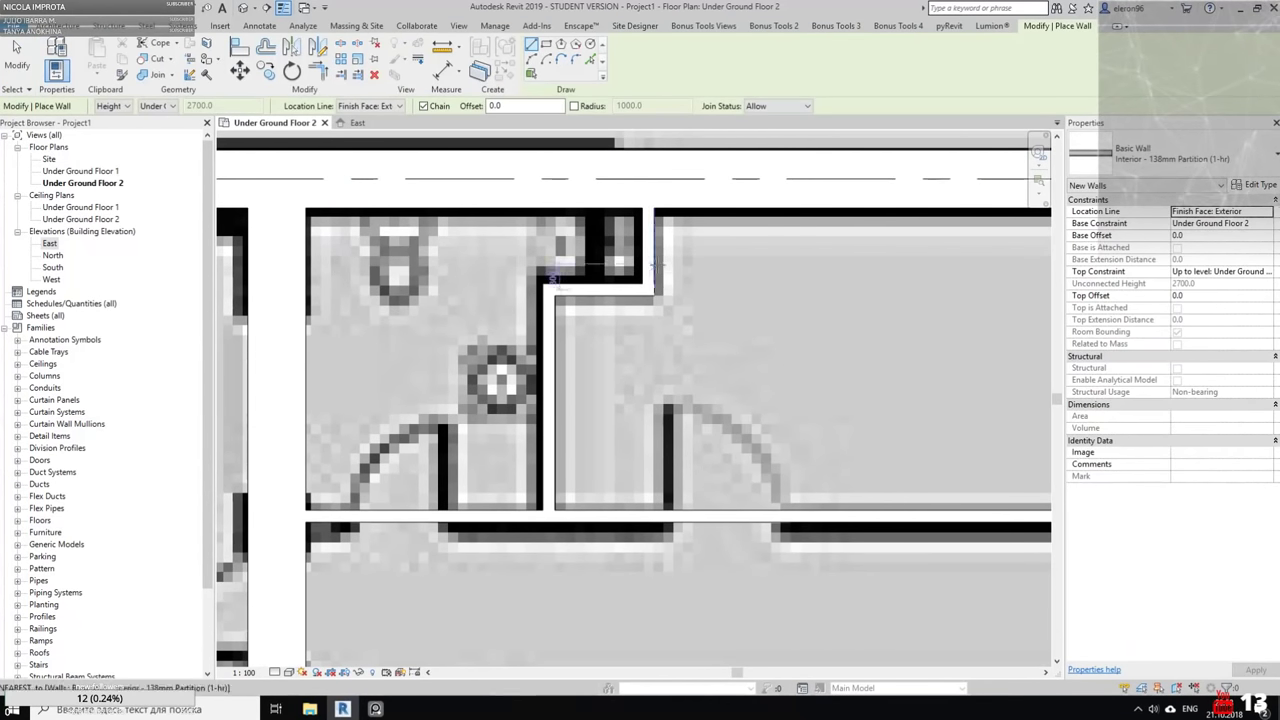
pyautogui.press('Escape')
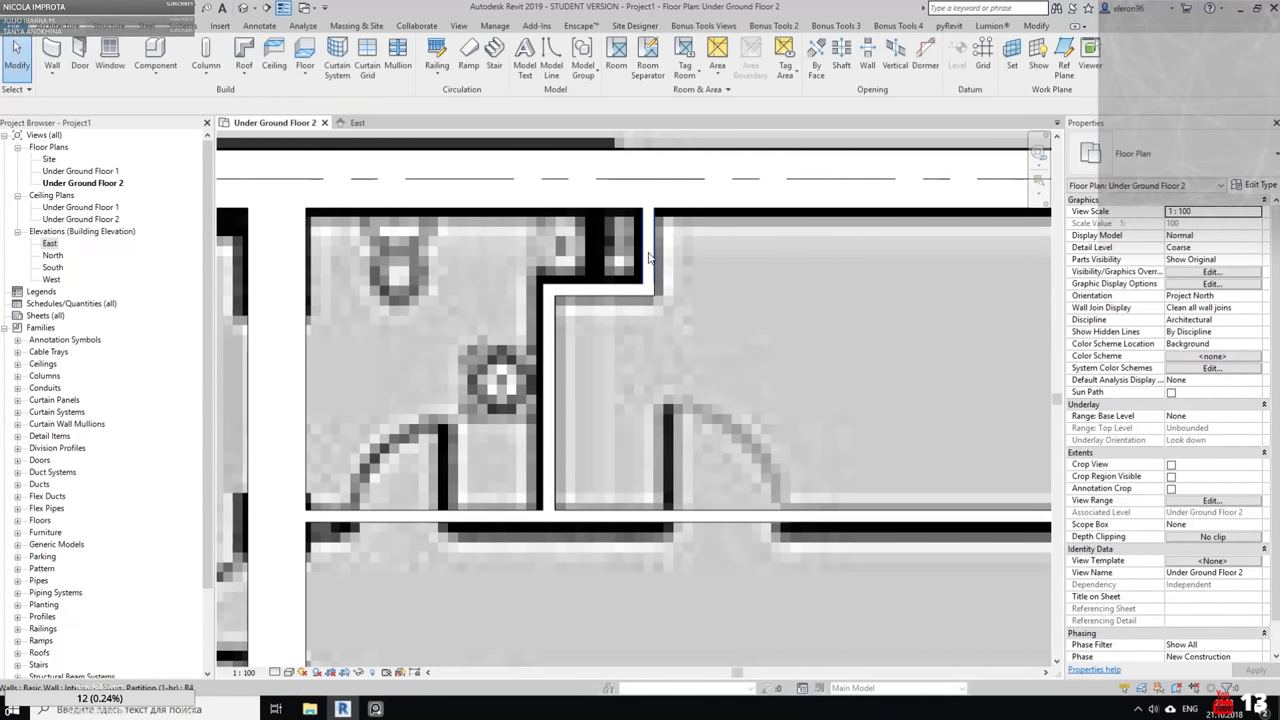
pyautogui.click(649, 258)
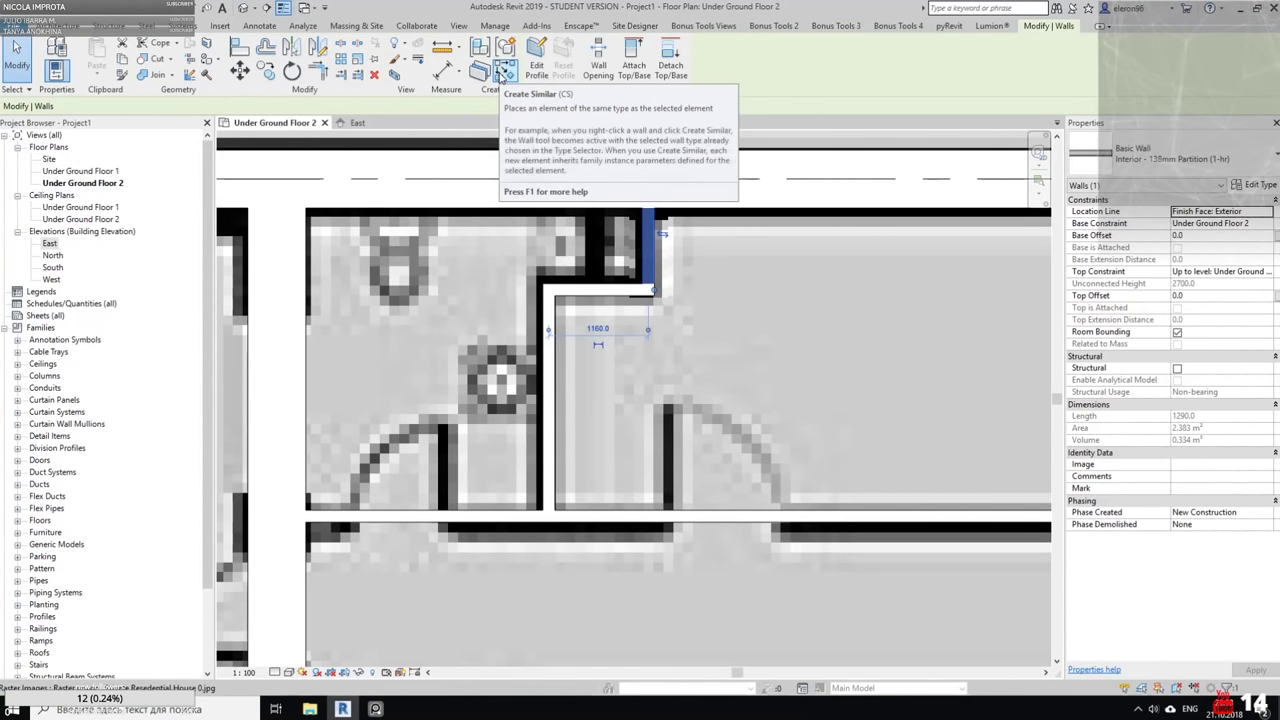
pyautogui.click(503, 70)
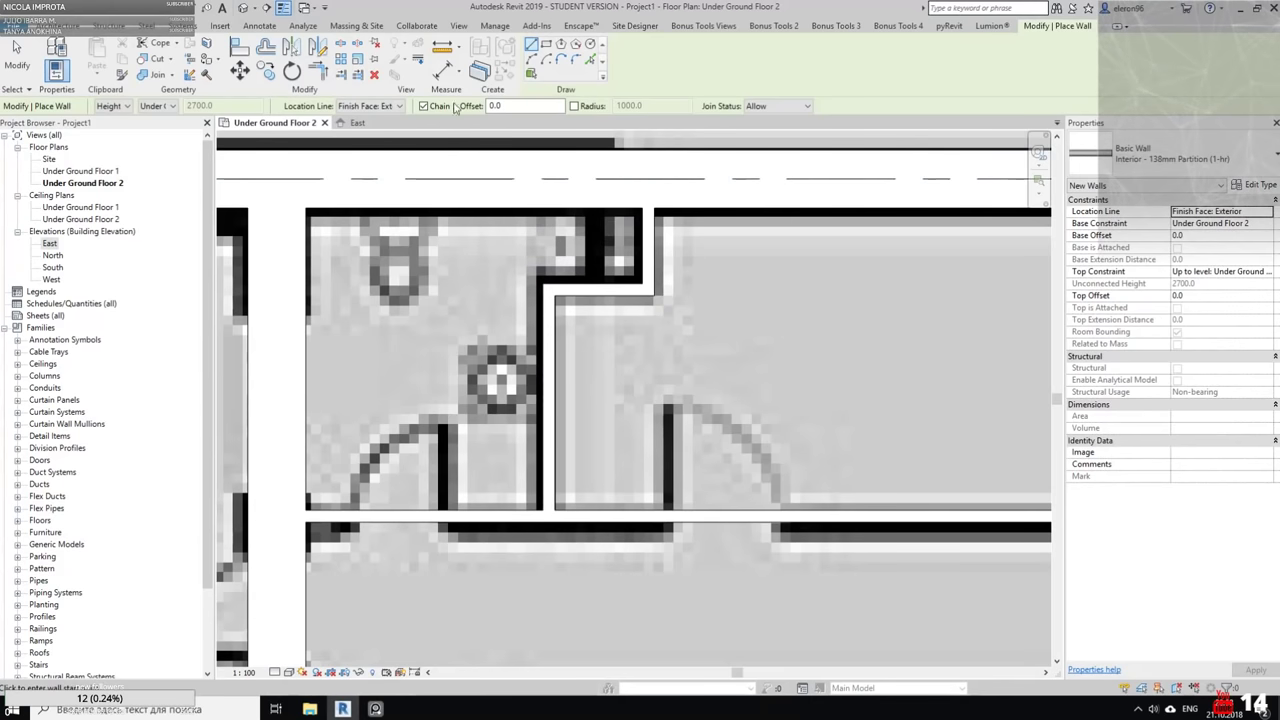
pyautogui.click(591, 205)
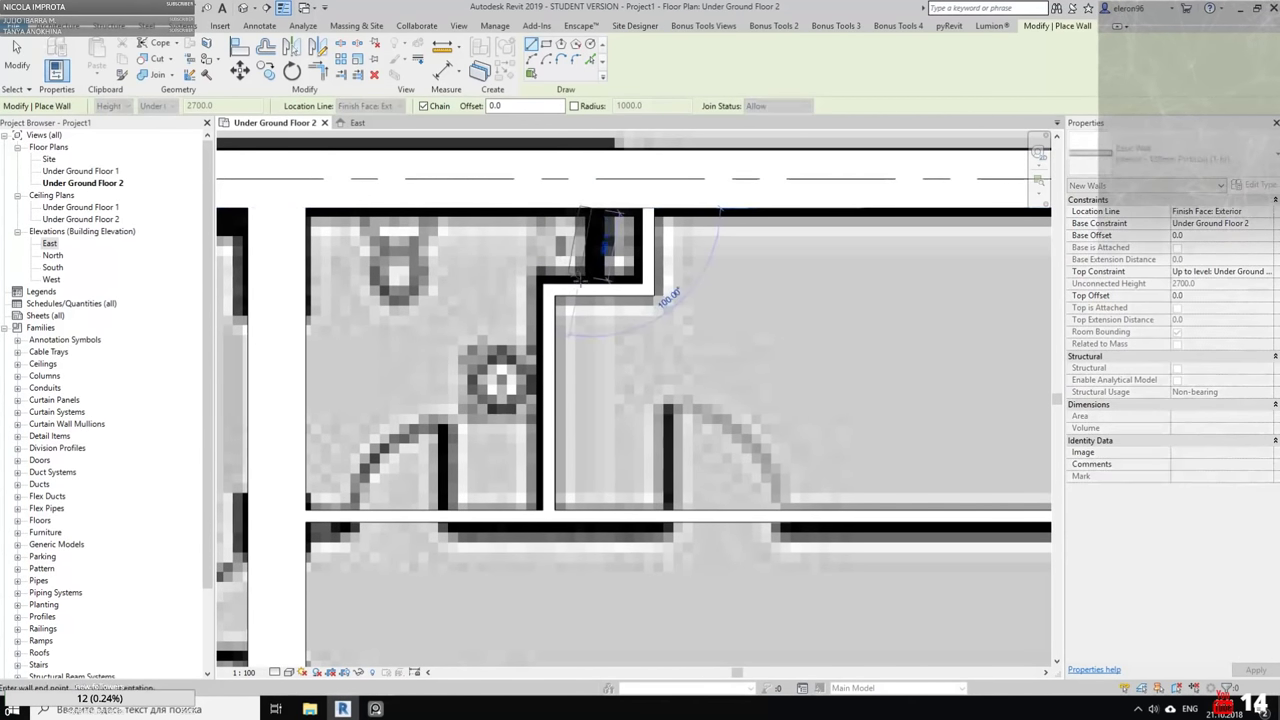
pyautogui.click(591, 283)
pyautogui.press('Escape')
pyautogui.press('Escape')
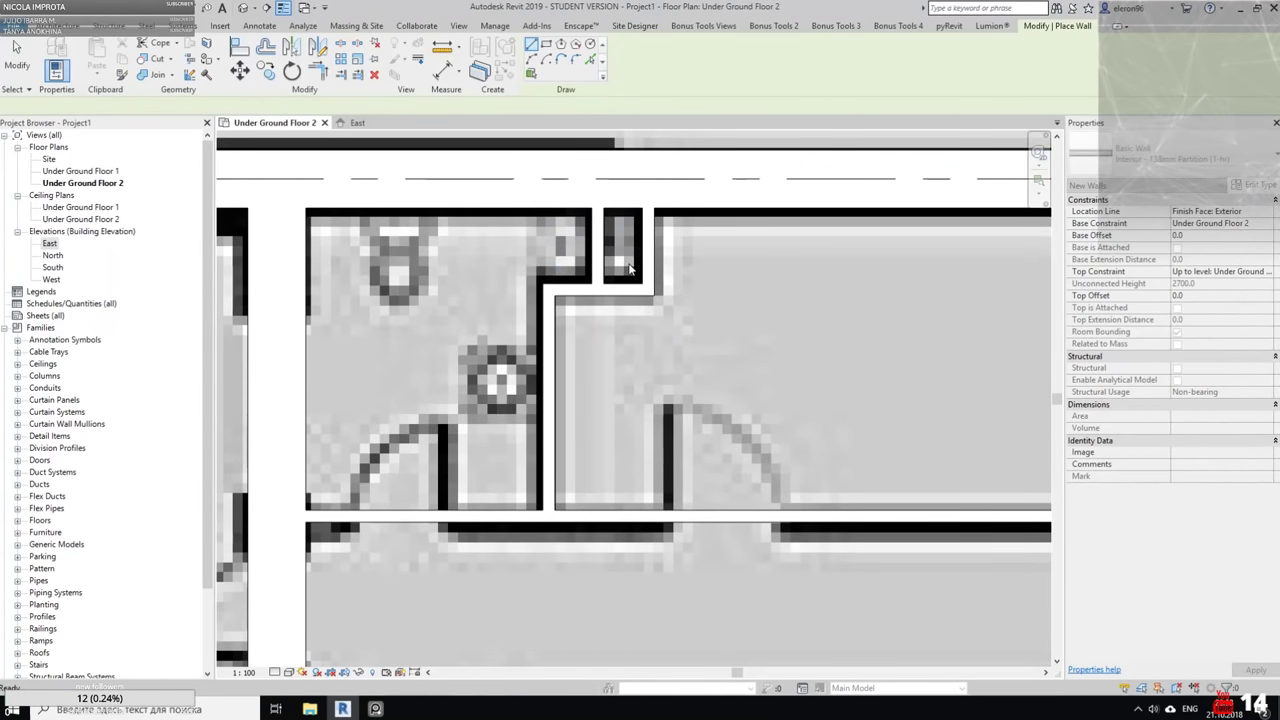
pyautogui.scroll(-1, 631, 257)
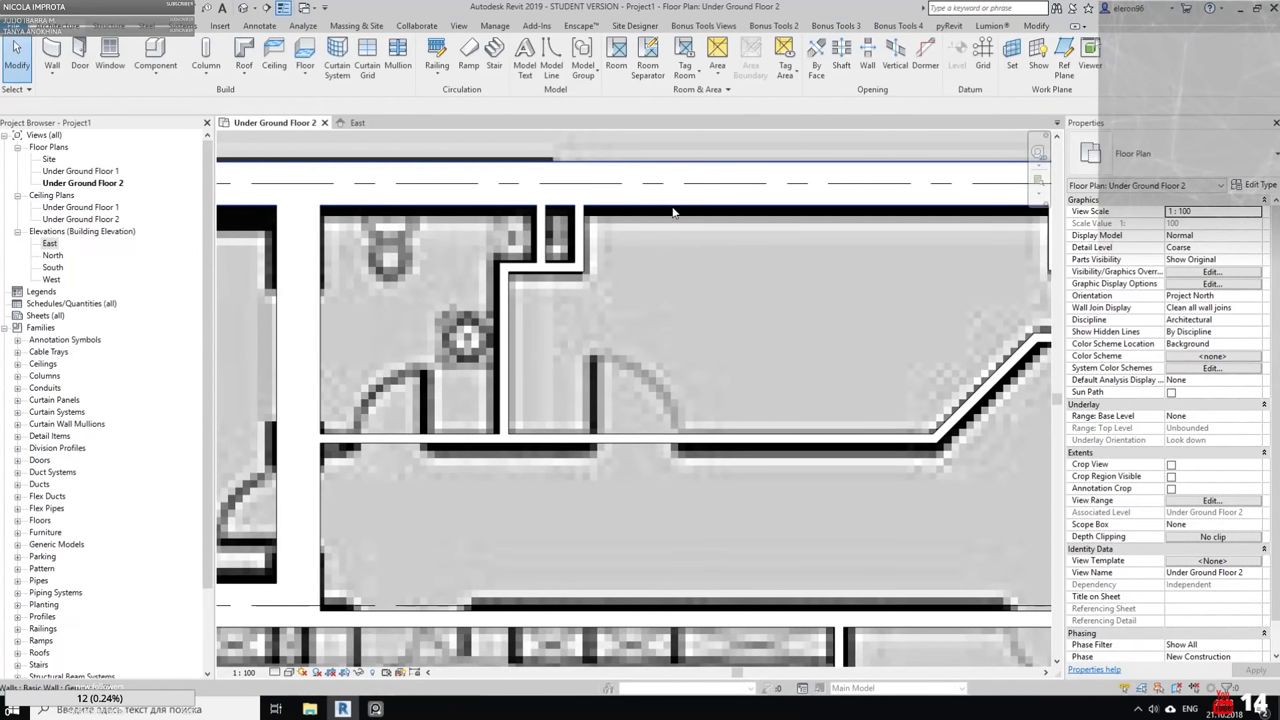
pyautogui.click(676, 208)
pyautogui.press('w')
pyautogui.press('a')
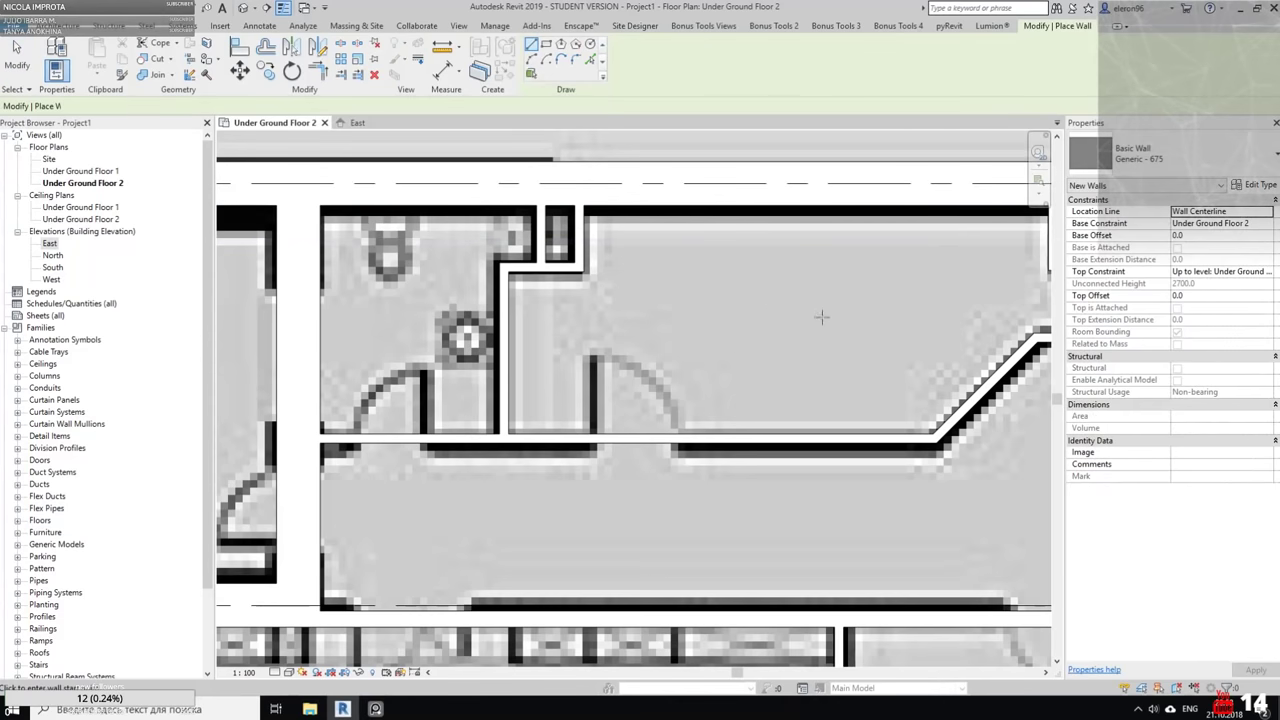
pyautogui.press('Escape')
pyautogui.press('Escape')
pyautogui.click(712, 342)
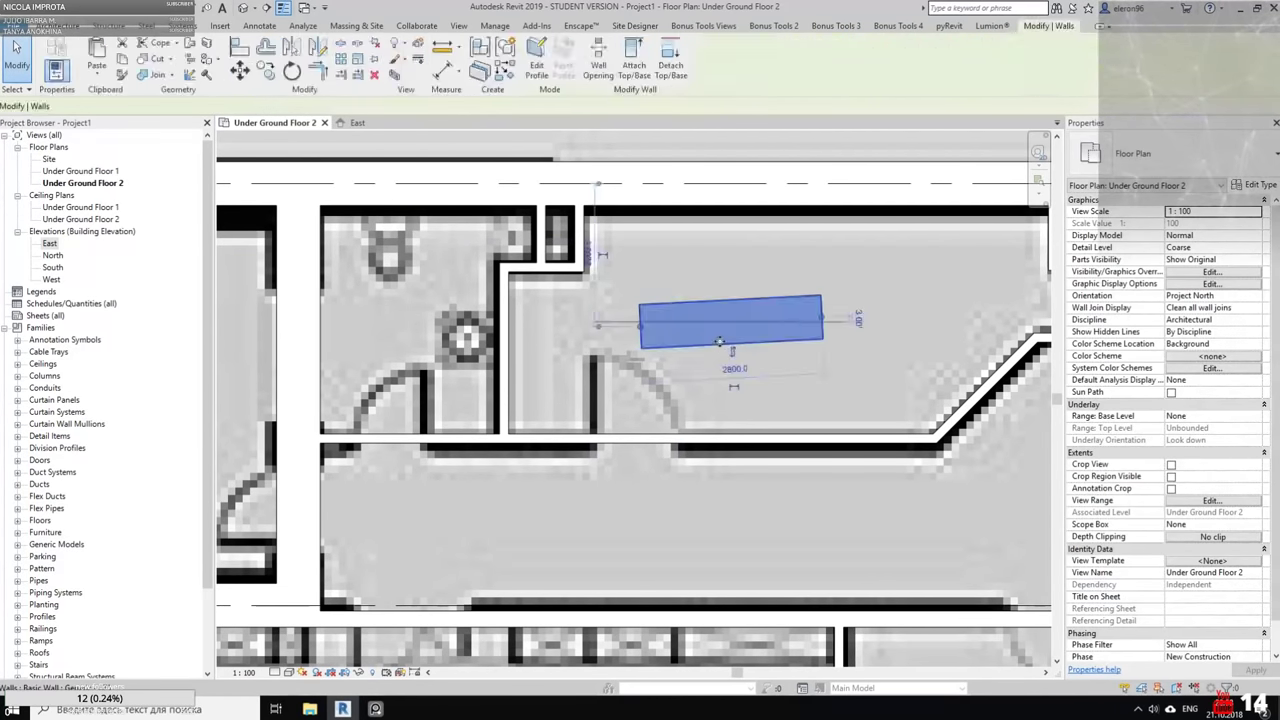
pyautogui.press('Delete')
# Inspect the types and top constraint of the partitions beside the corridor, including the diagonal wall and its available levels
pyautogui.scroll(-1, 590, 280)
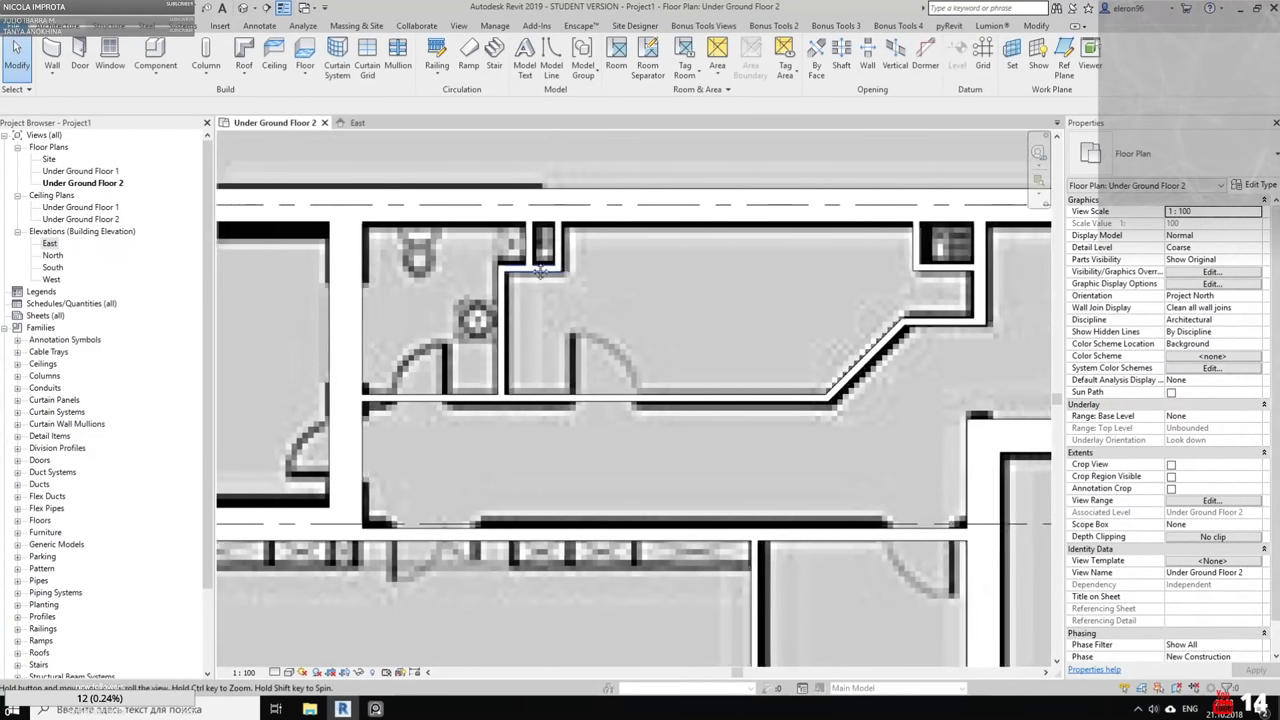
pyautogui.scroll(-1, 810, 215)
pyautogui.click(886, 240)
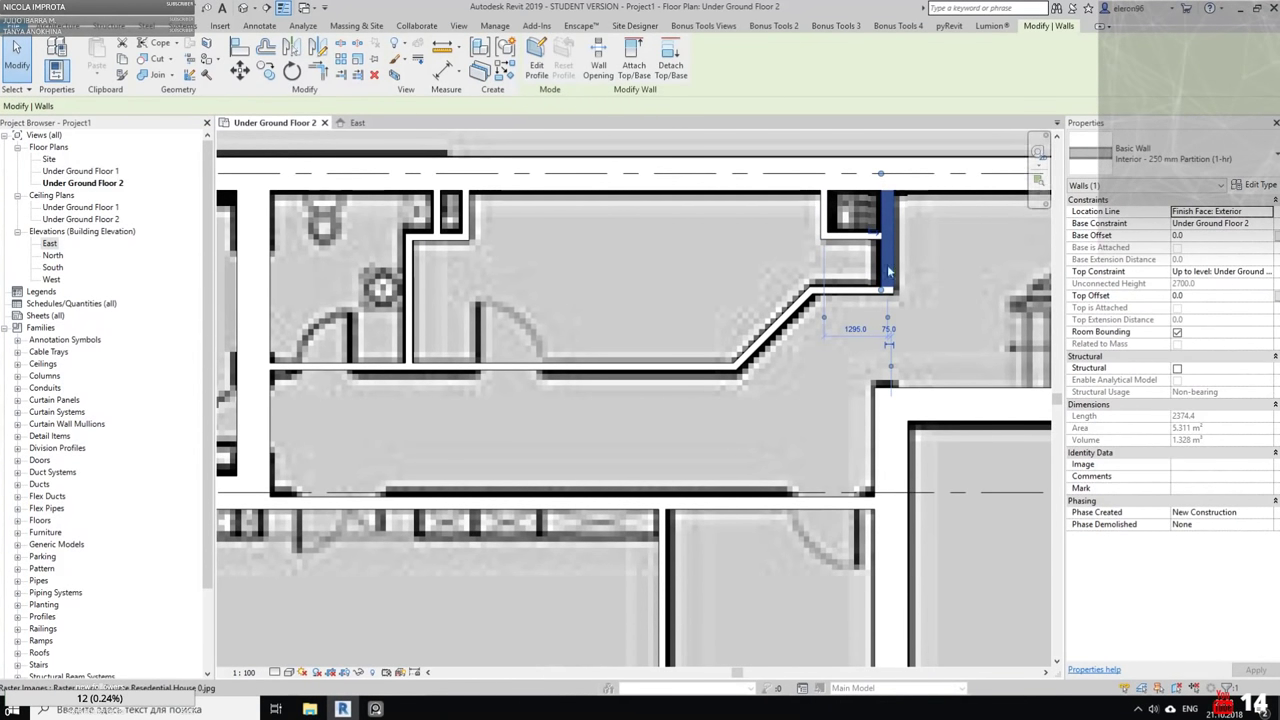
pyautogui.click(822, 292)
pyautogui.click(785, 318)
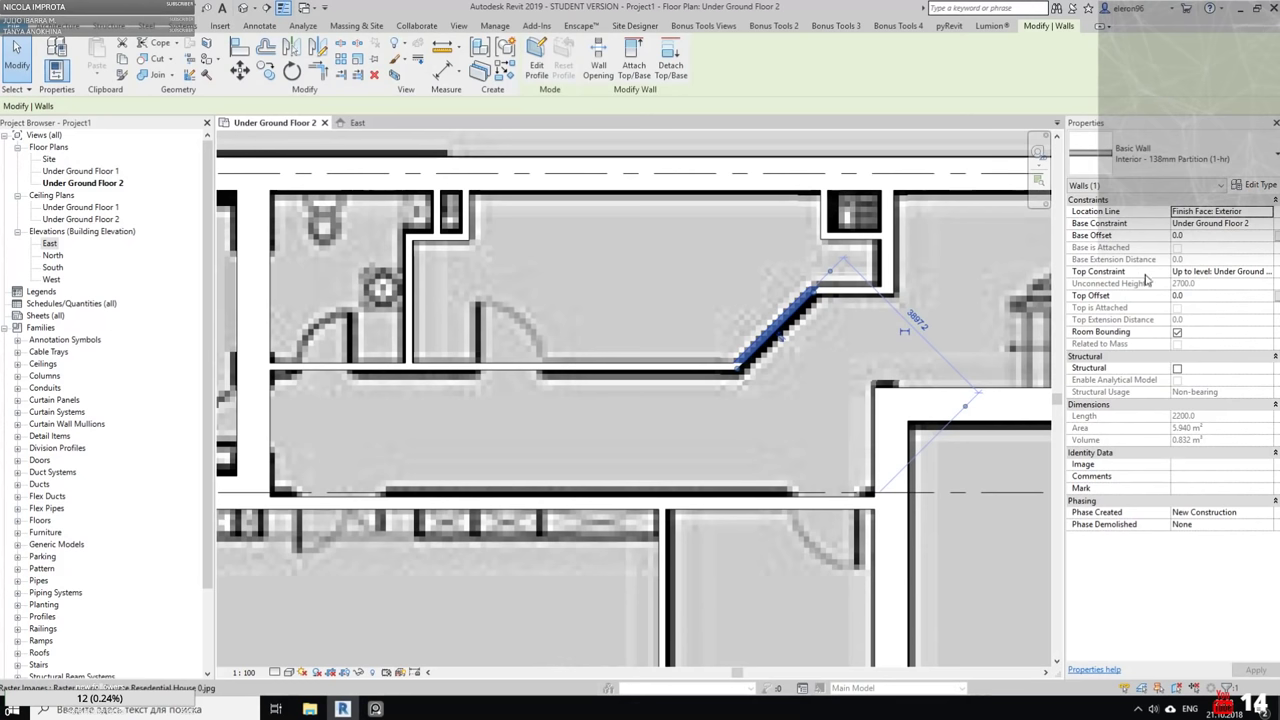
pyautogui.click(1220, 271)
pyautogui.click(1267, 271)
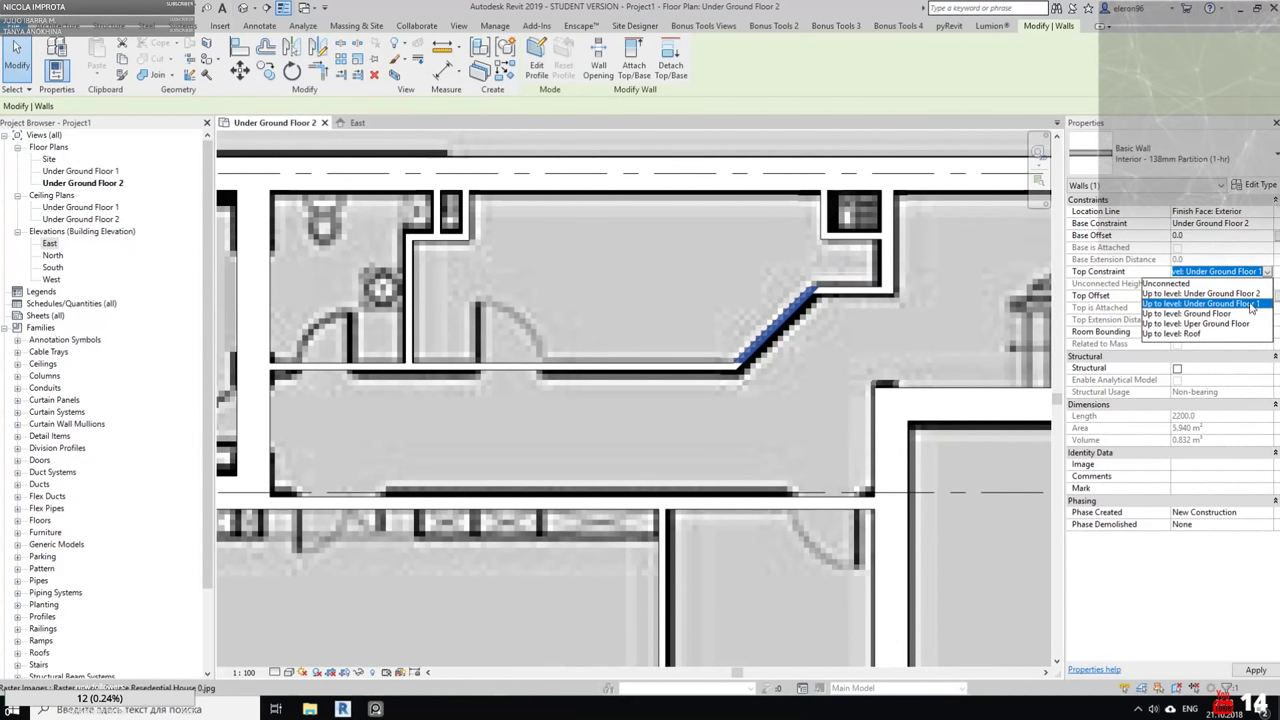
pyautogui.click(689, 284)
pyautogui.click(659, 282)
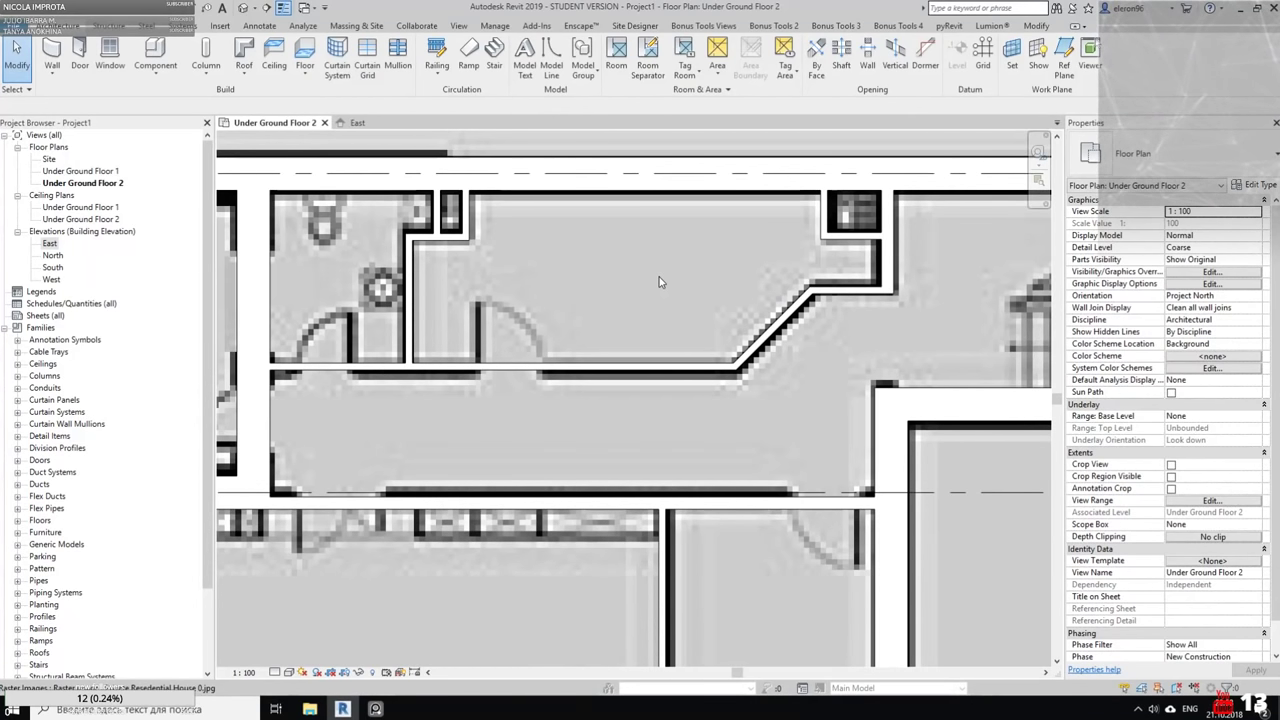
pyautogui.click(724, 372)
pyautogui.press('Escape')
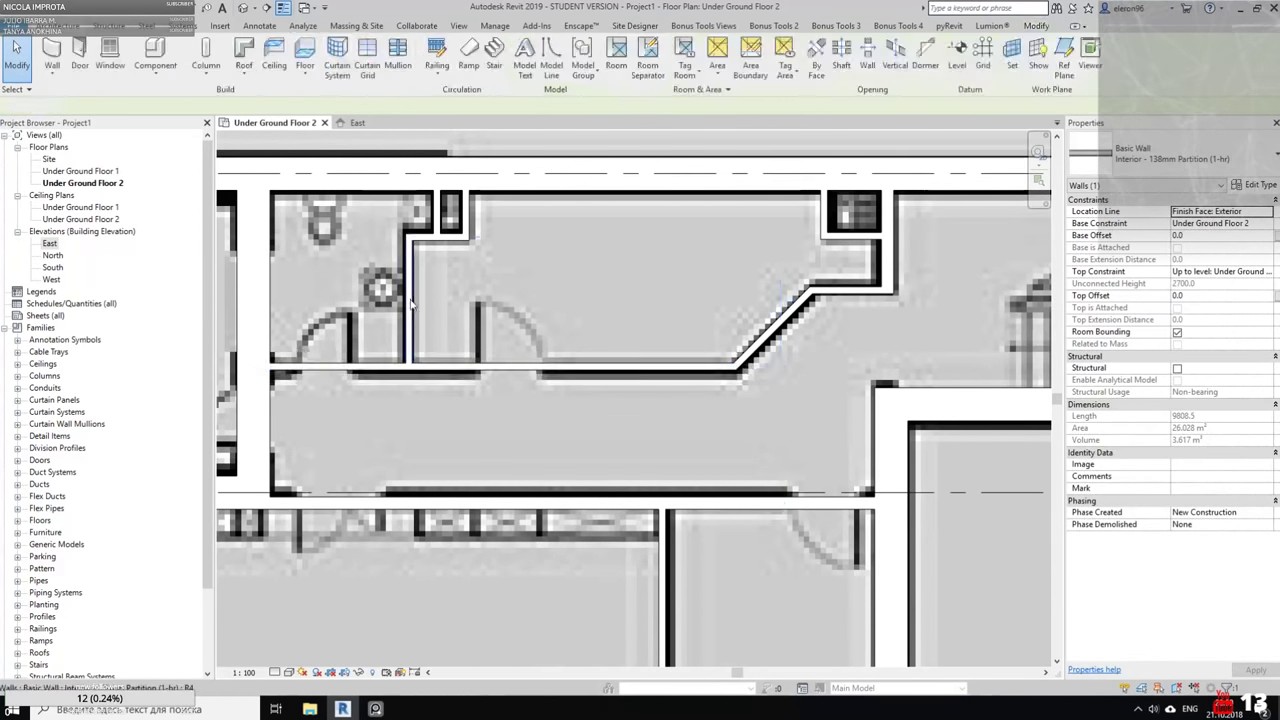
# Check the wall heights in the East elevation and review the whole raster sheet in the Under Ground Floor 2 plan
pyautogui.hotkey('ctrl', 'Tab')
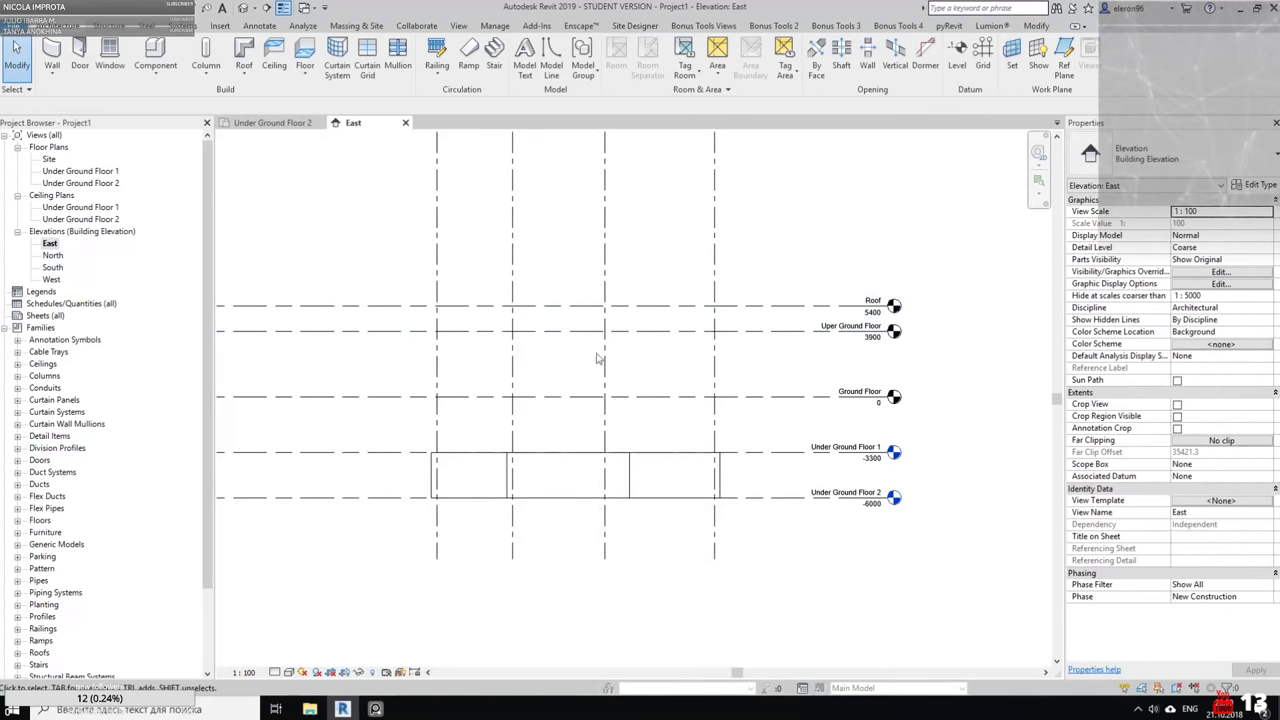
pyautogui.scroll(2, 549, 486)
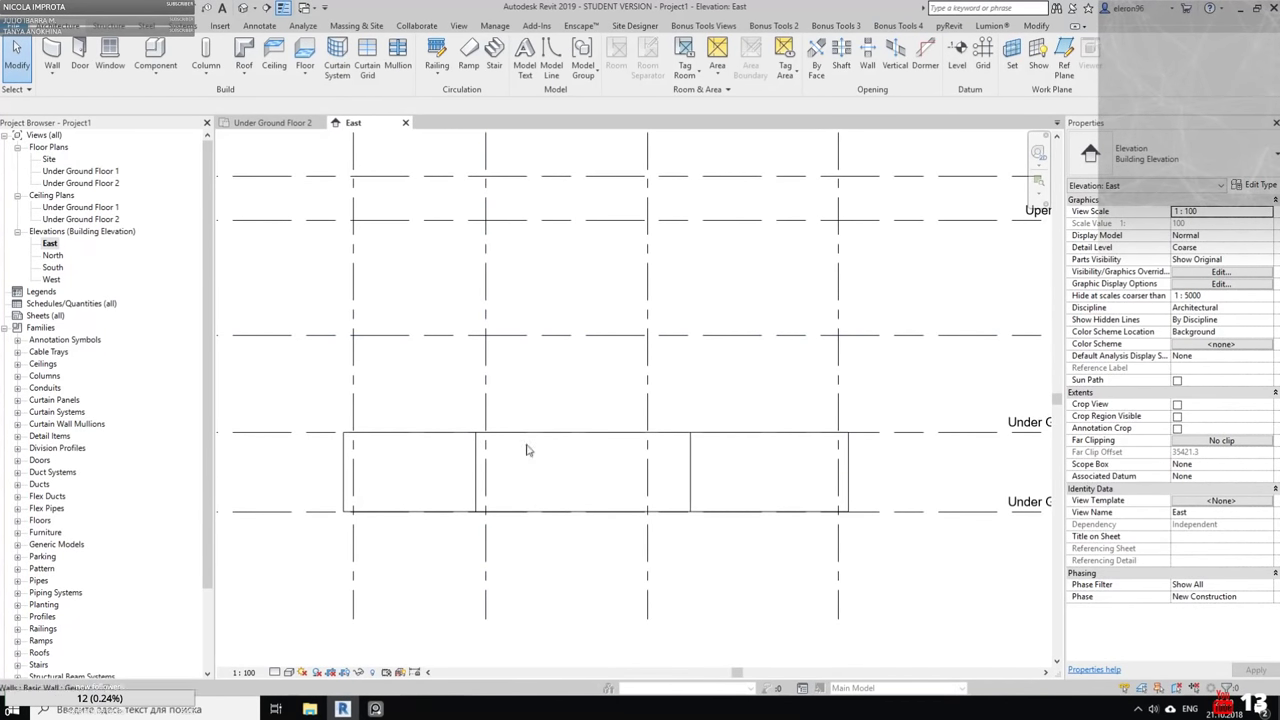
pyautogui.click(272, 123)
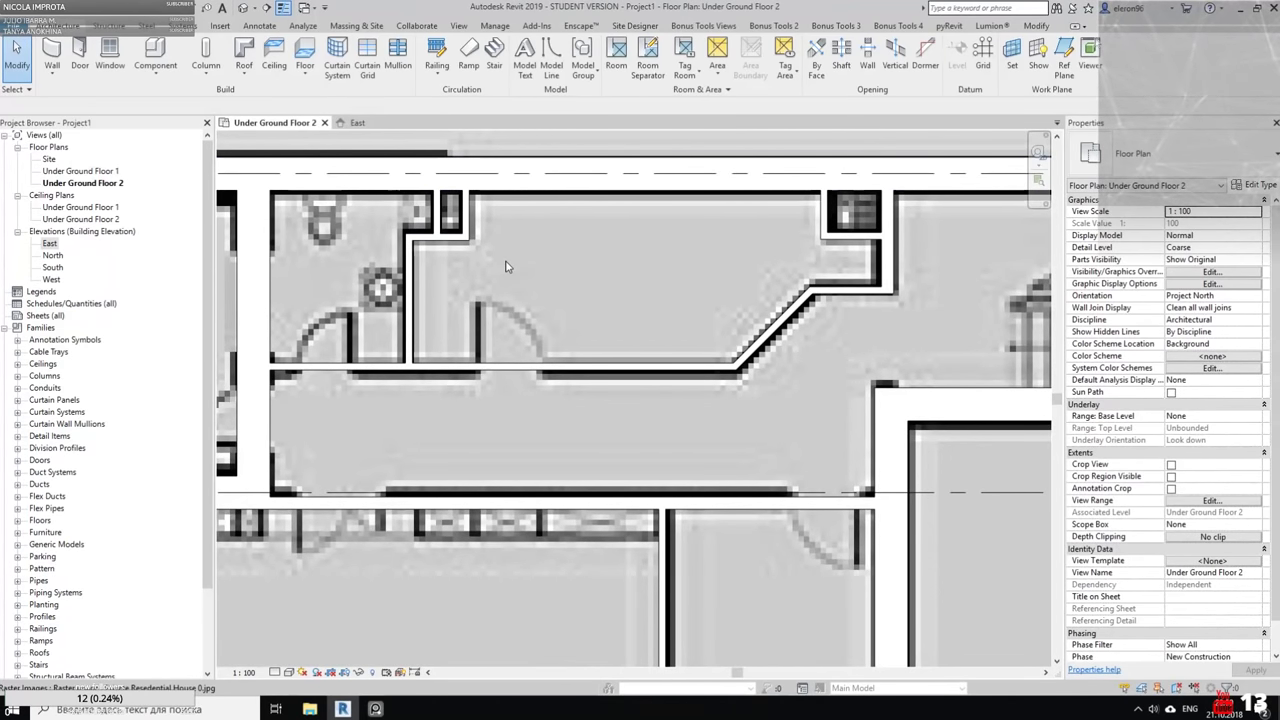
pyautogui.scroll(-3, 683, 322)
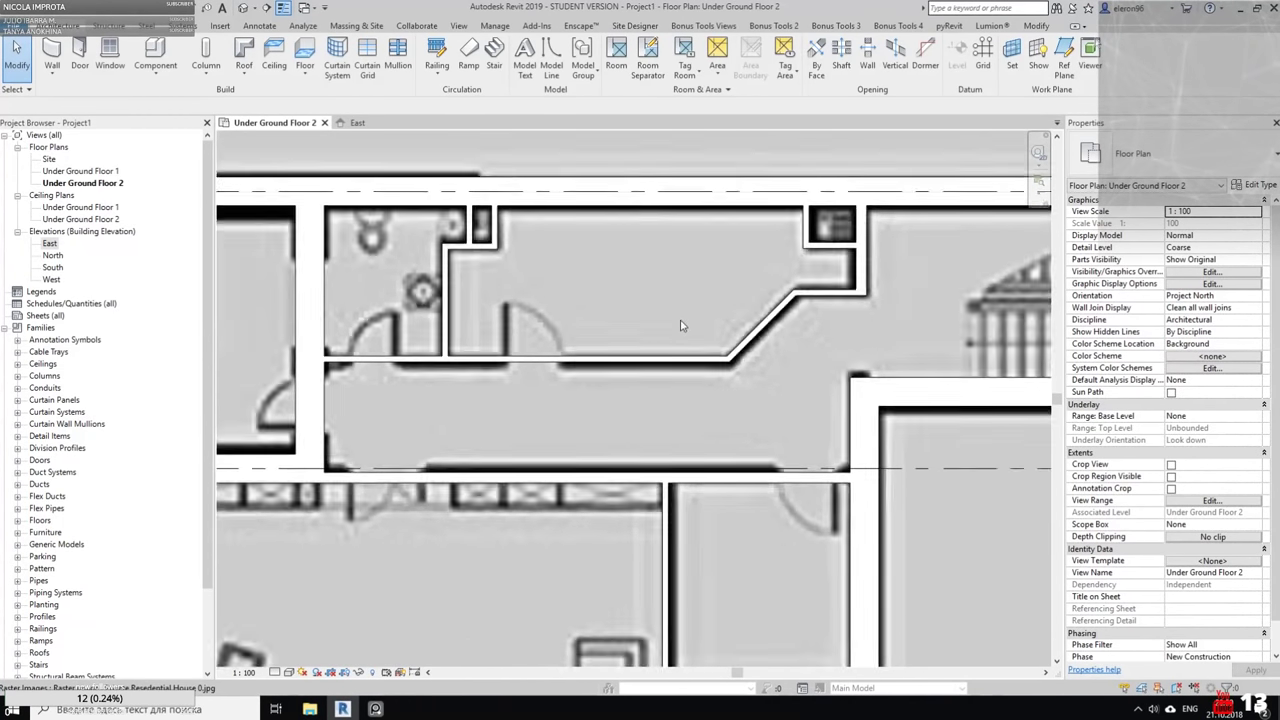
pyautogui.moveTo(788, 469); pyautogui.dragTo(681, 379, button='middle')
pyautogui.scroll(-2, 679, 378)
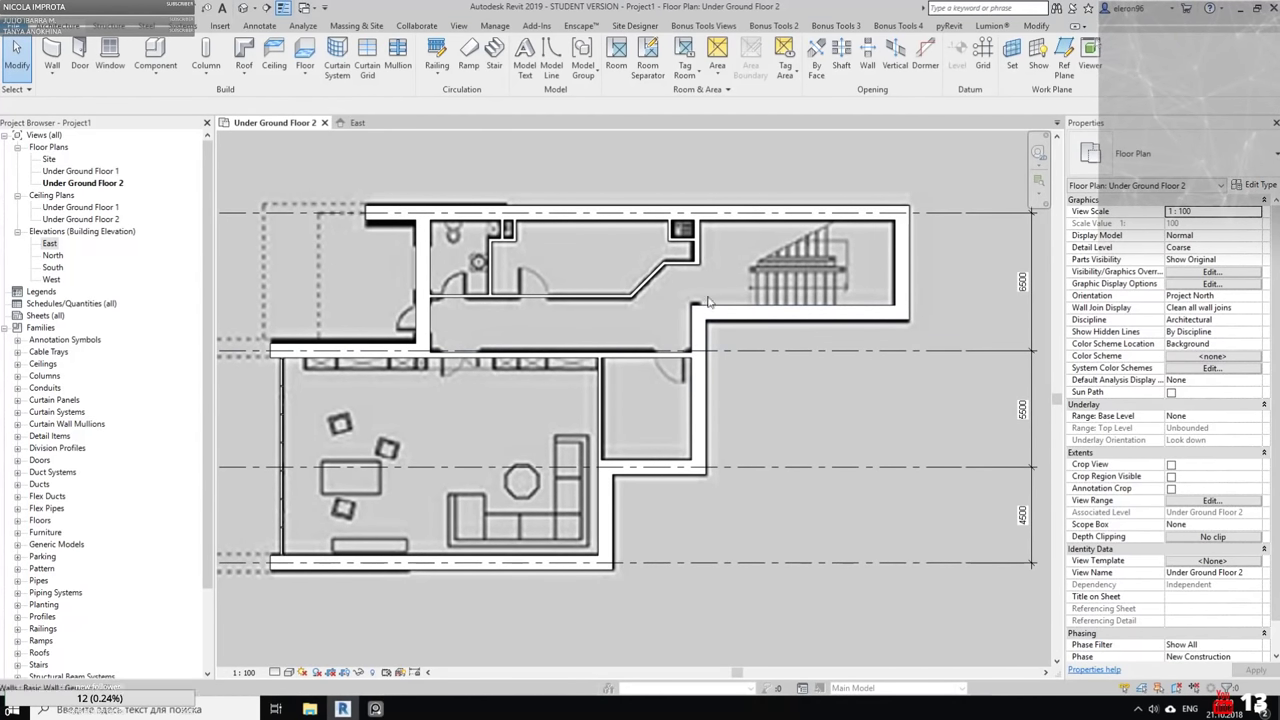
pyautogui.scroll(-2, 678, 293)
pyautogui.scroll(-3, 679, 294)
pyautogui.moveTo(796, 401); pyautogui.dragTo(592, 357, button='middle')
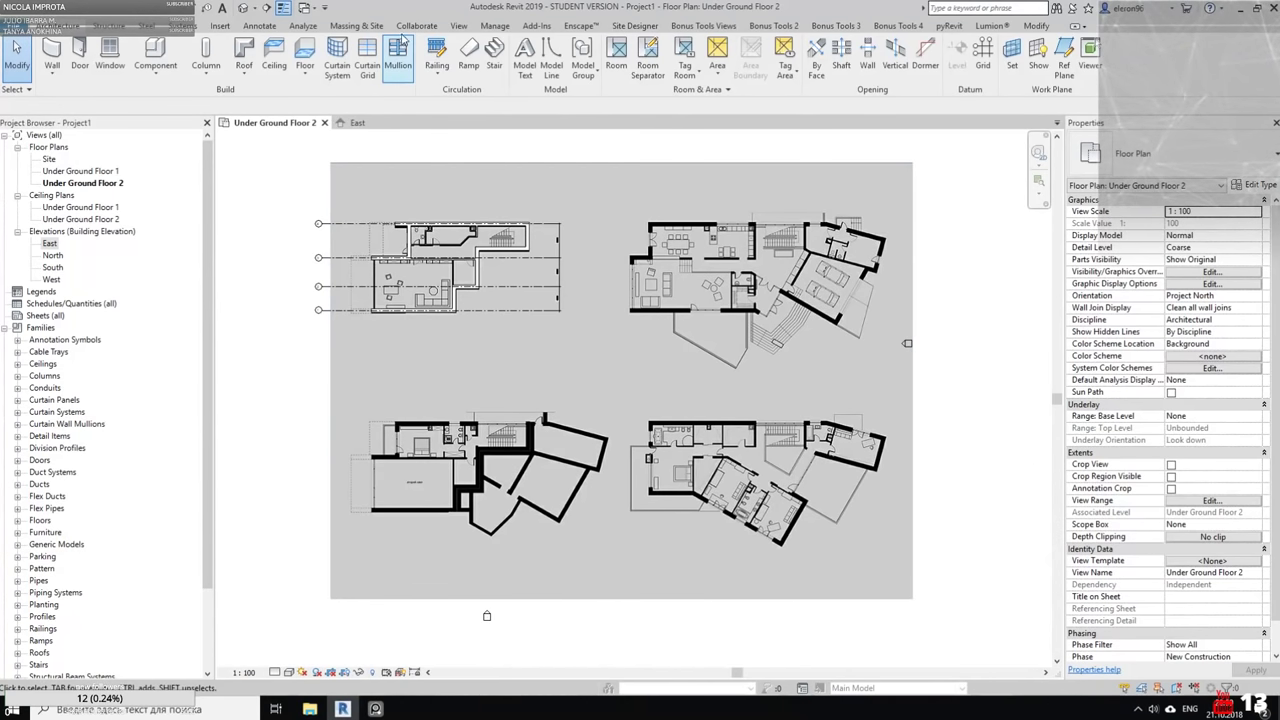
pyautogui.click(458, 25)
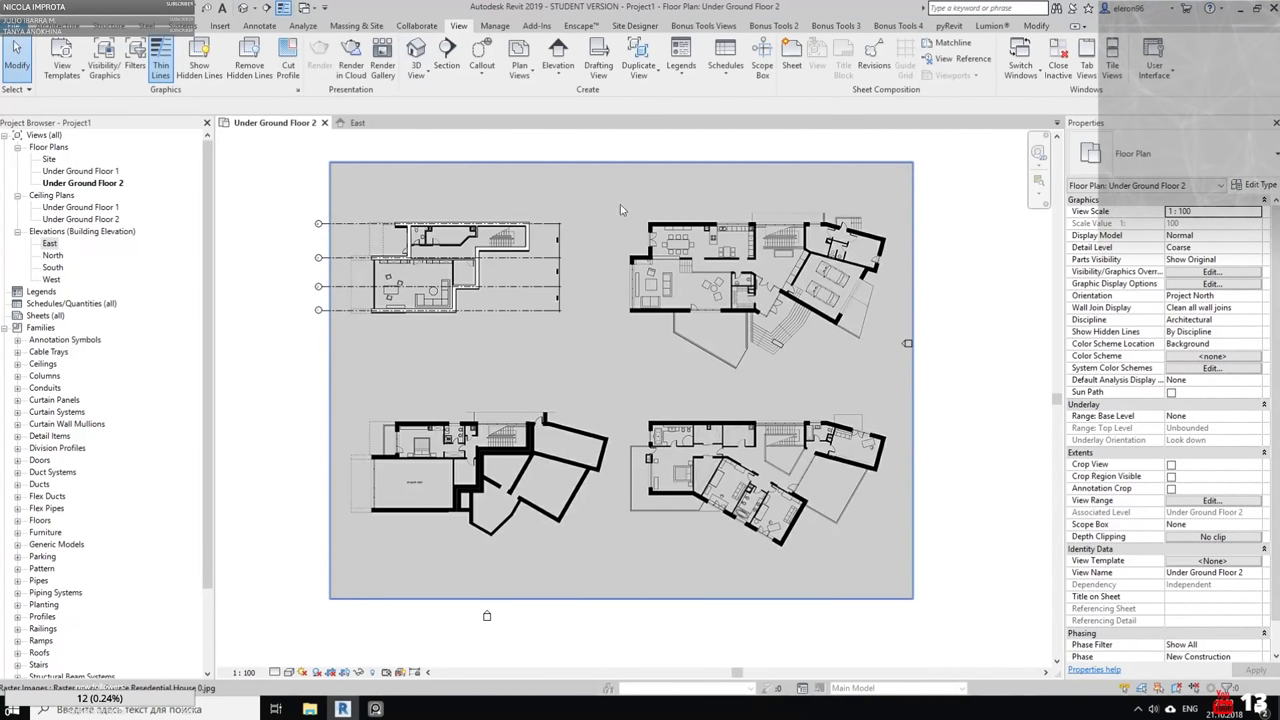
pyautogui.click(520, 70)
pyautogui.click(535, 96)
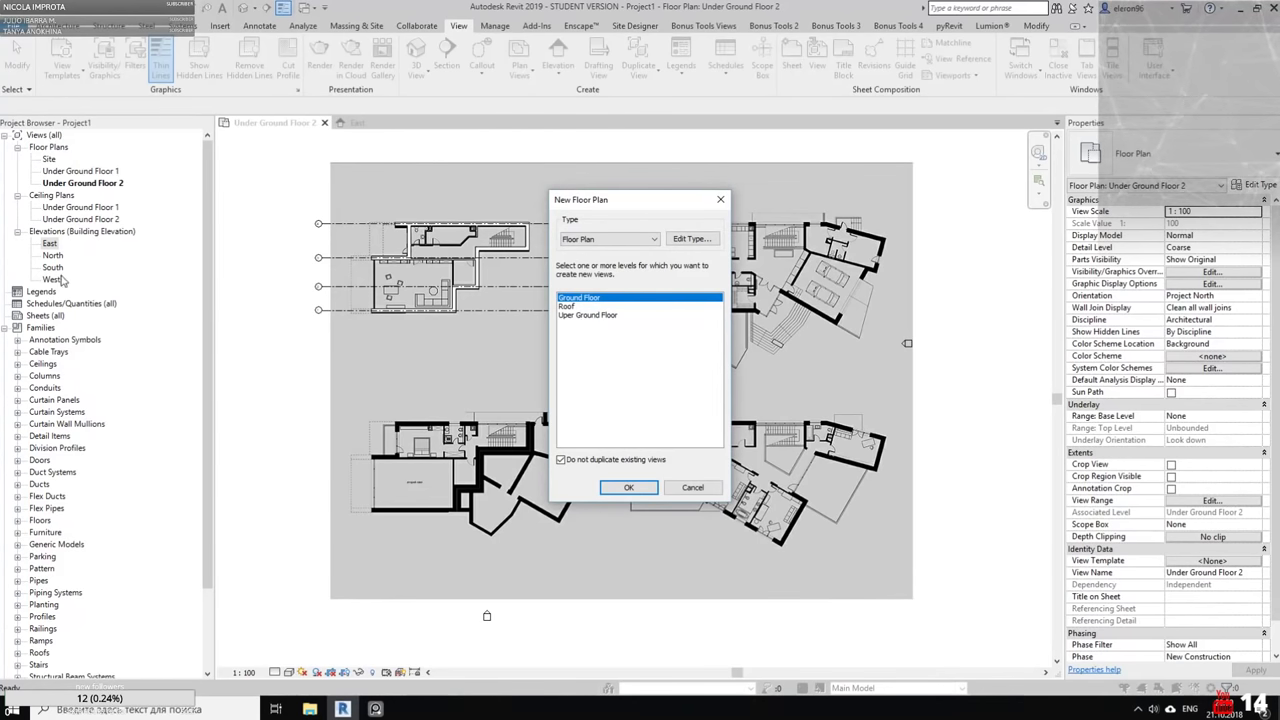
pyautogui.click(692, 487)
# Open the Under Ground Floor 1 floor plan and view the underlaid walls between the grids
pyautogui.doubleClick(82, 171)
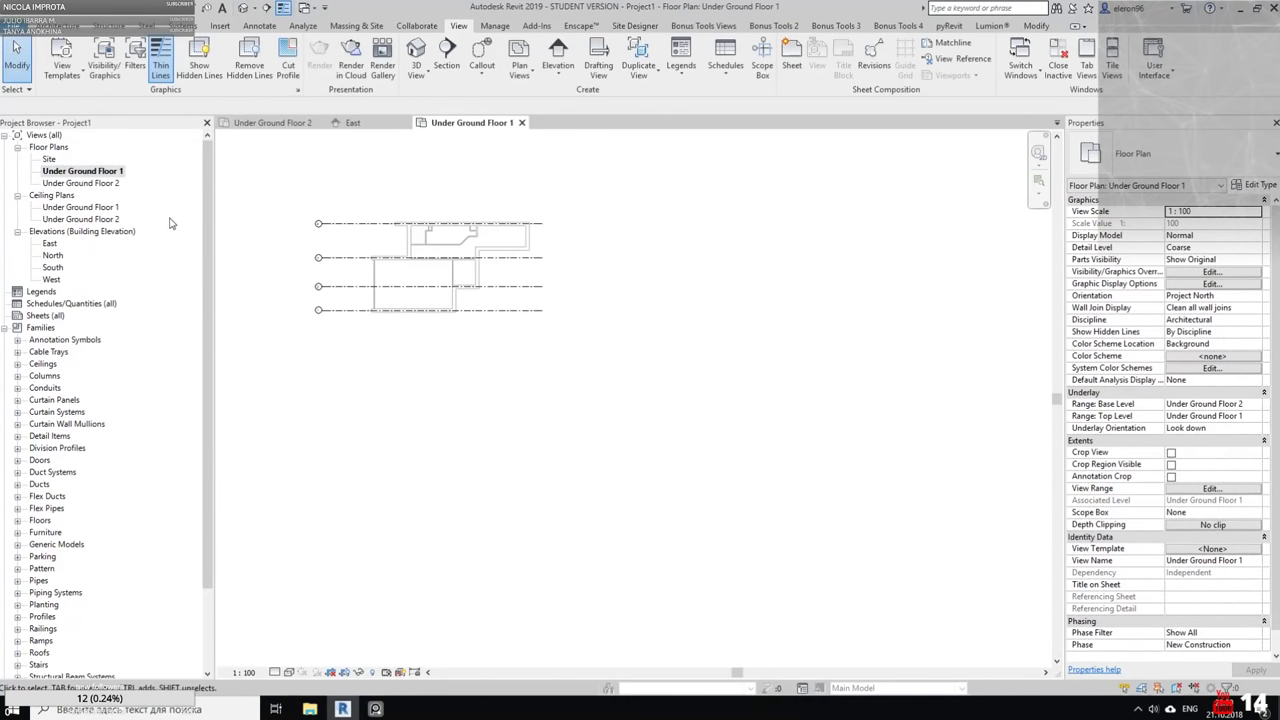
pyautogui.moveTo(557, 311); pyautogui.dragTo(703, 355, button='middle')
pyautogui.scroll(5, 591, 277)
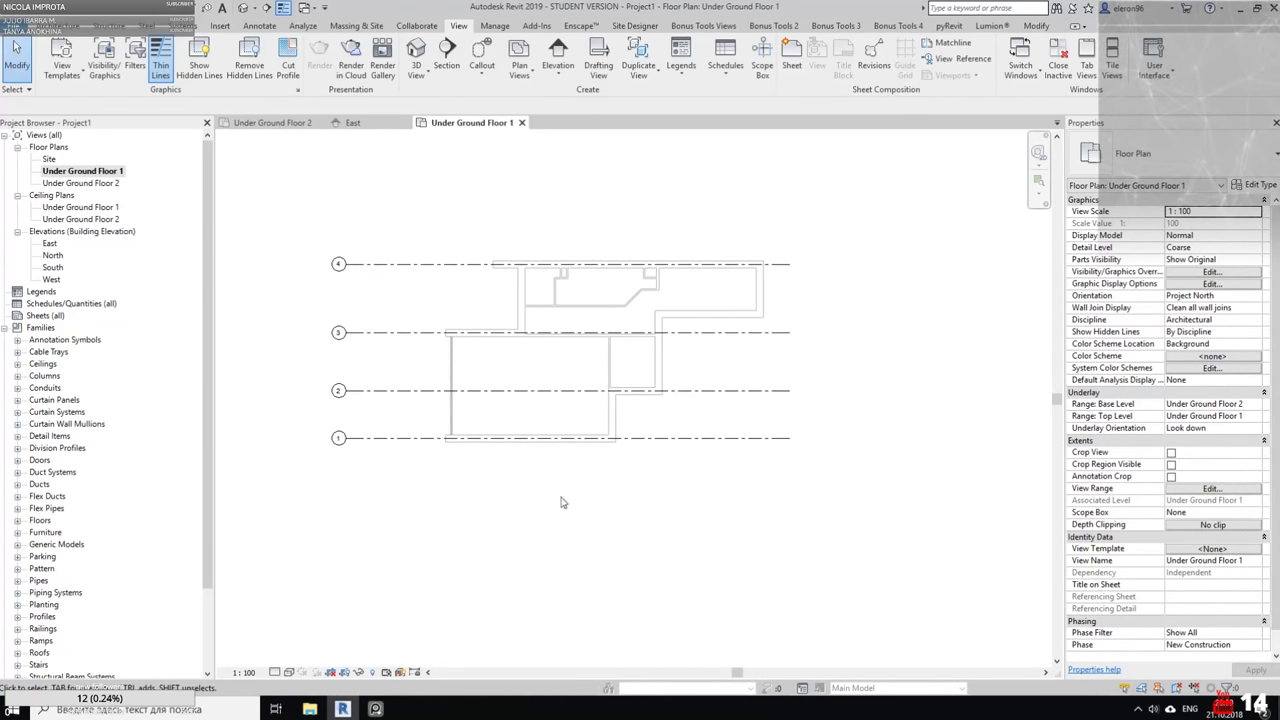
# Set the underlay base level of the Under Ground Floor 1 plan to None and back to Under Ground Floor 2
pyautogui.click(1240, 404)
pyautogui.click(1257, 404)
pyautogui.click(1200, 415)
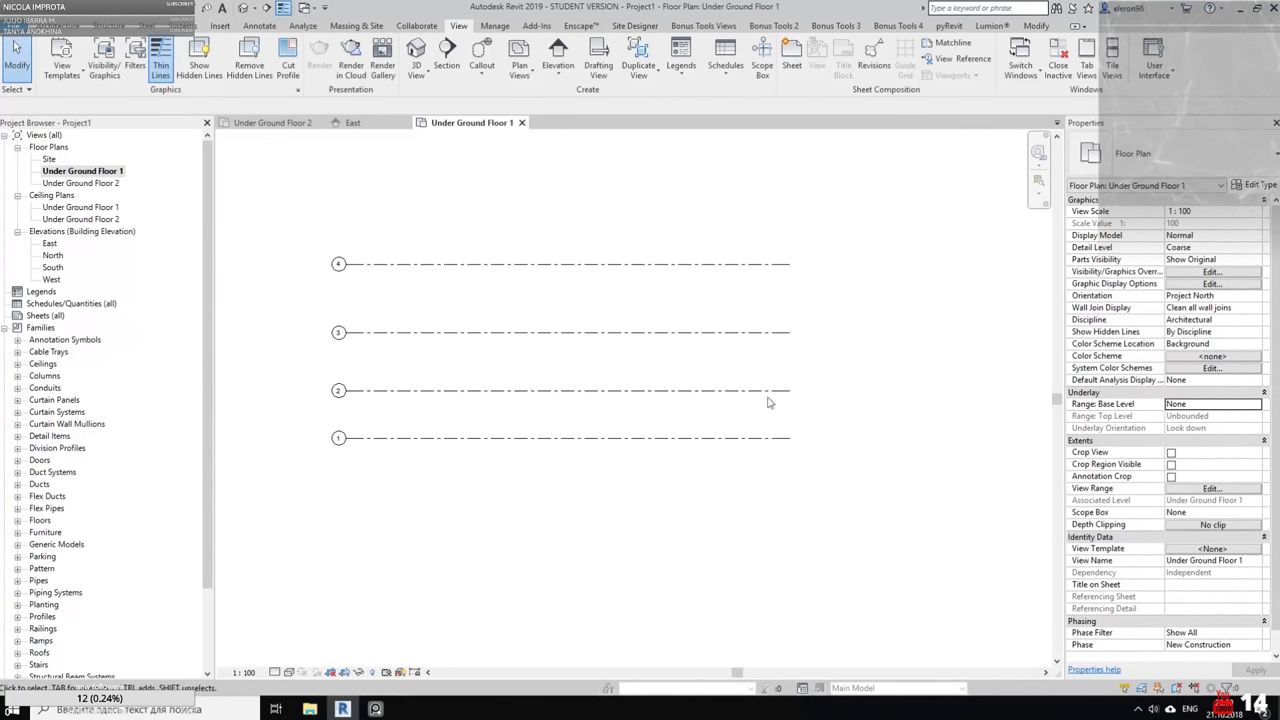
pyautogui.click(1255, 404)
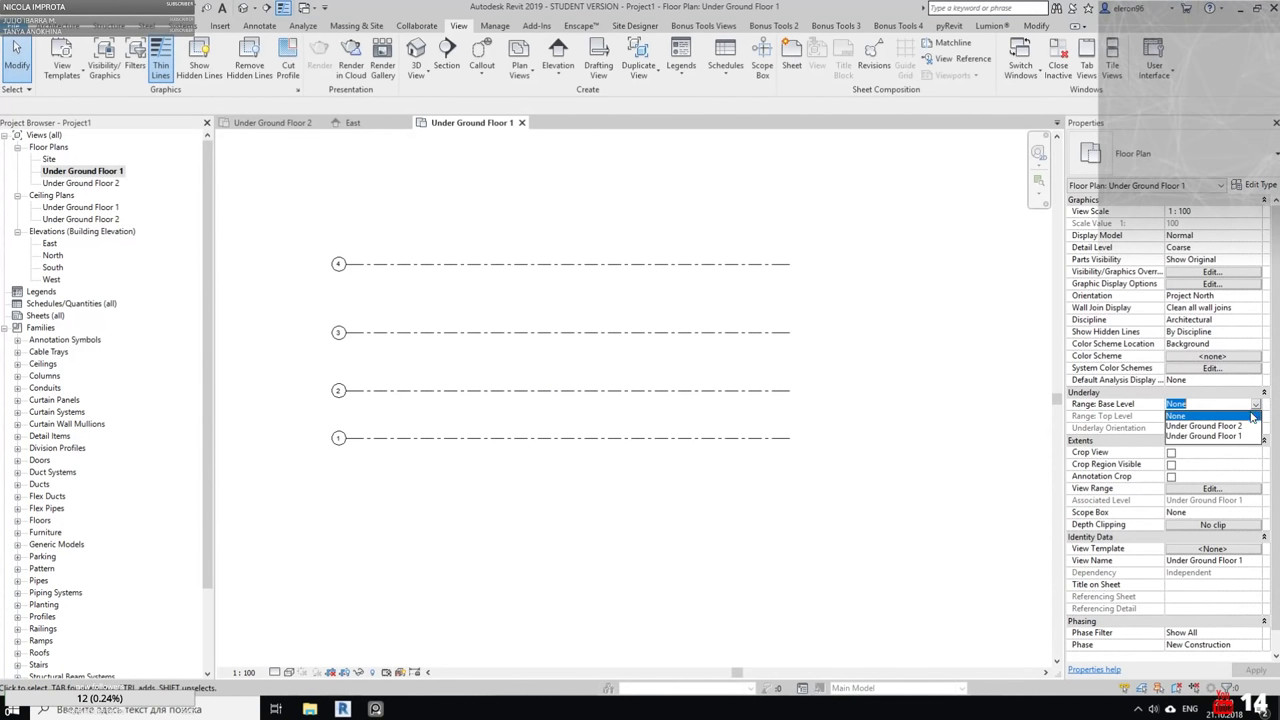
pyautogui.click(1211, 428)
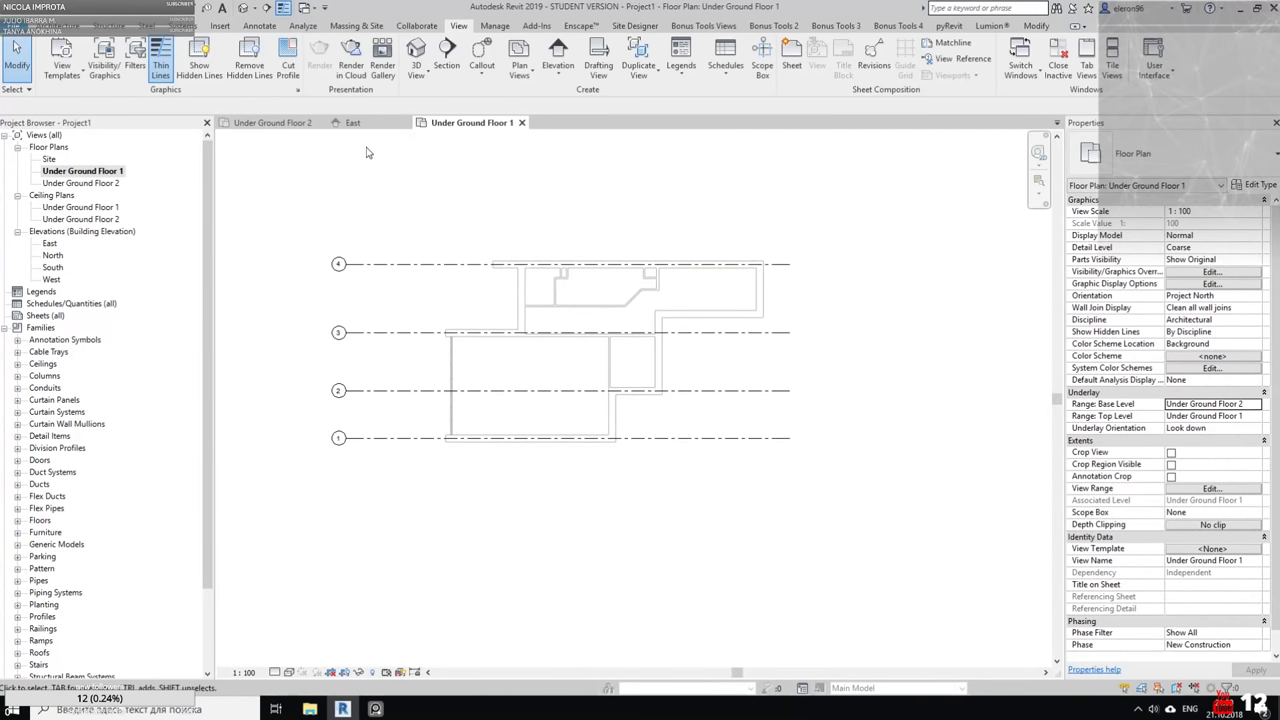
# Copy the raster plan image from Under Ground Floor 2 and paste it aligned to the same place in the Under Ground Floor 1 plan
pyautogui.click(272, 122)
pyautogui.click(766, 168)
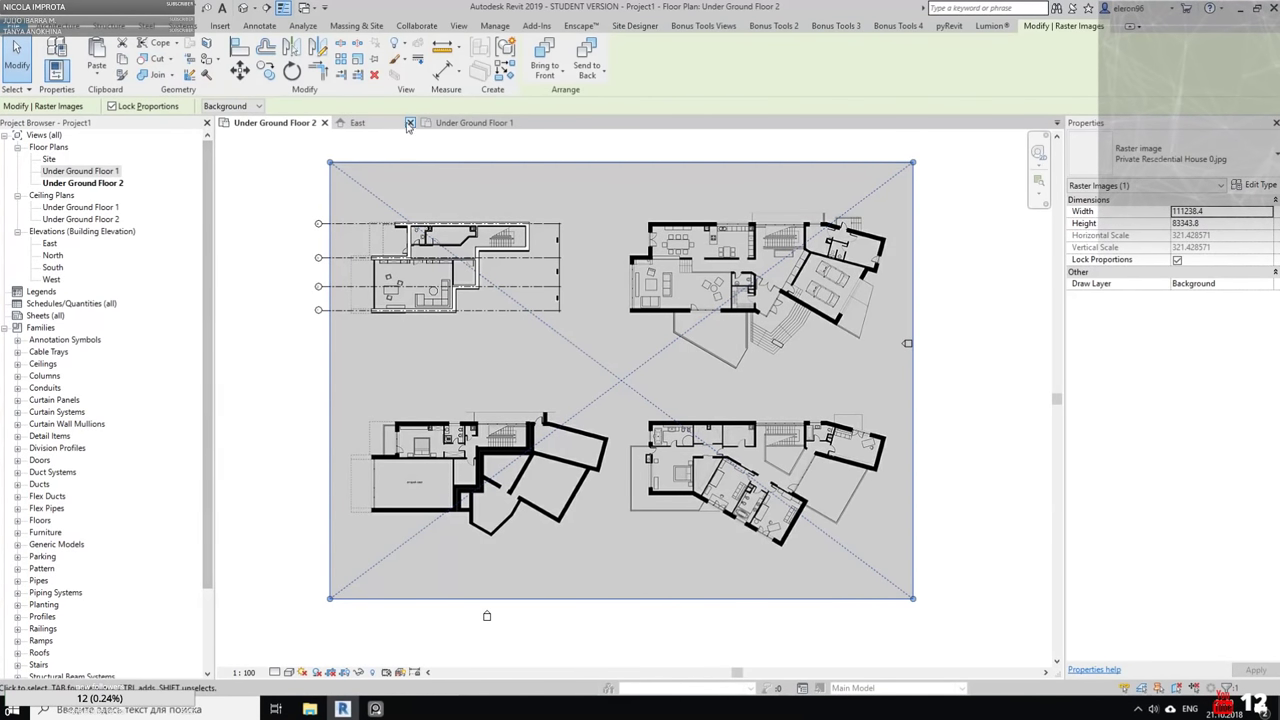
pyautogui.click(474, 122)
pyautogui.moveTo(474, 122); pyautogui.dragTo(352, 122)
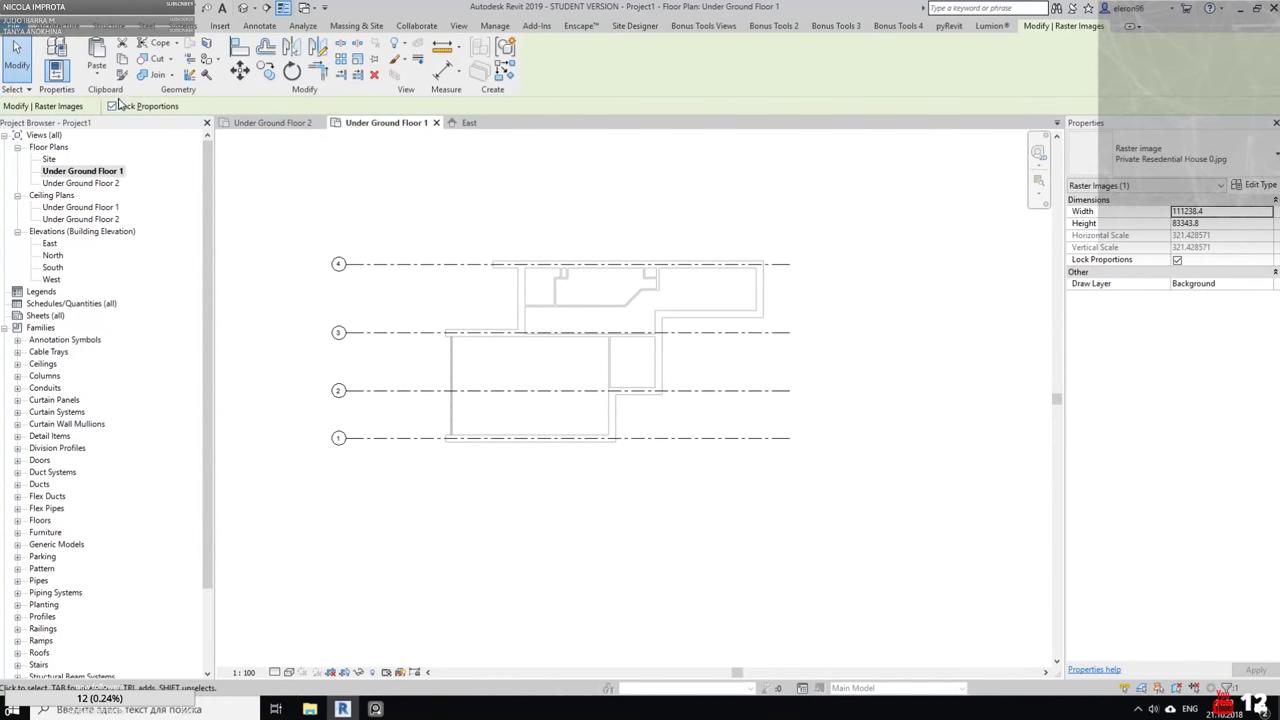
pyautogui.click(96, 68)
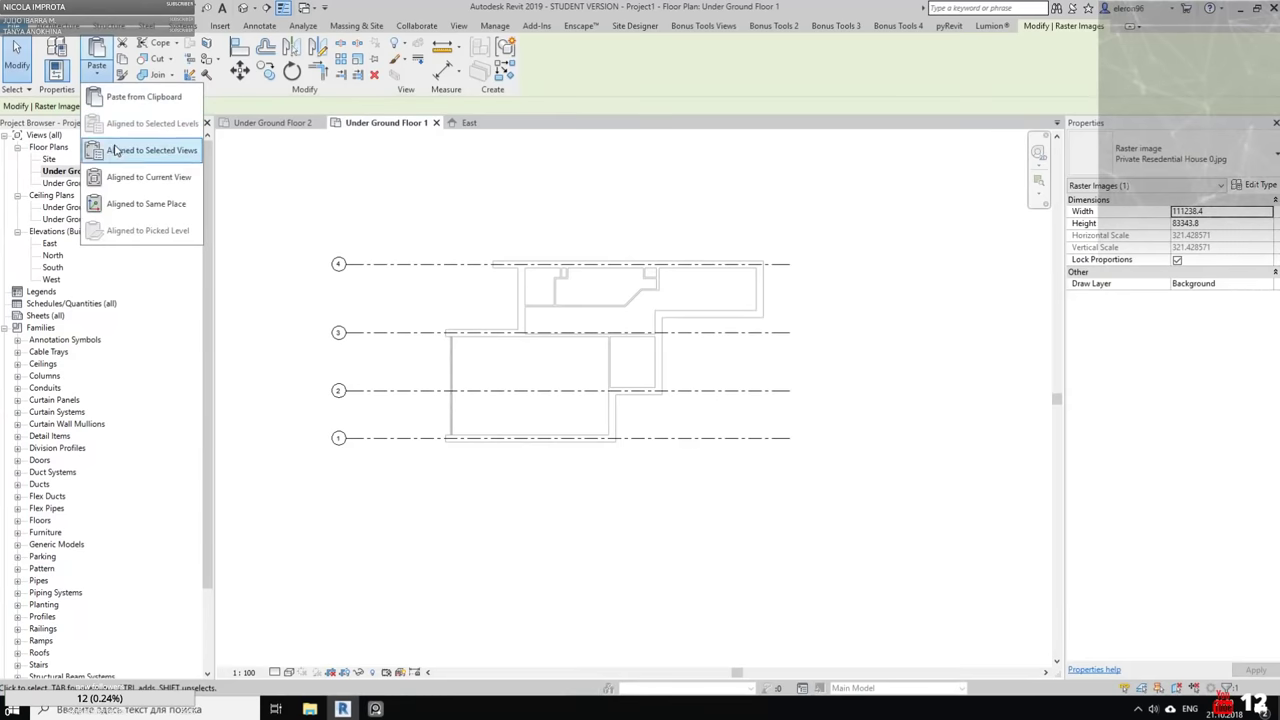
pyautogui.click(147, 205)
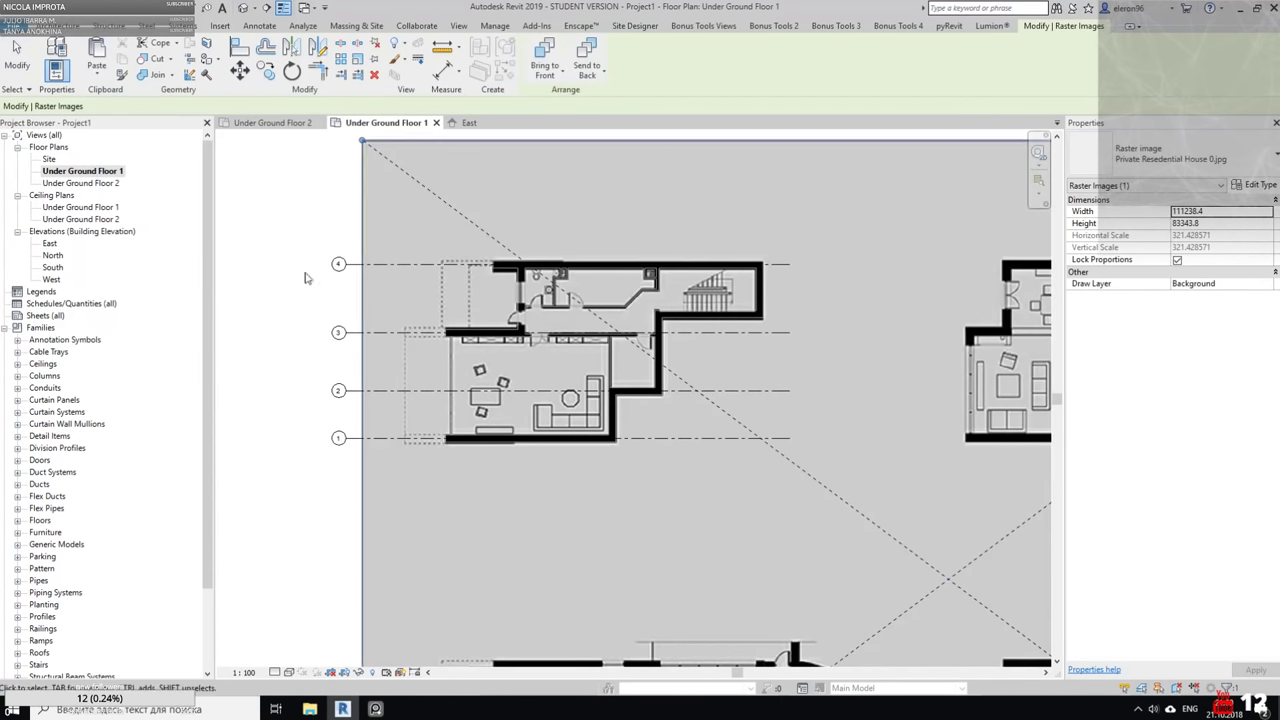
pyautogui.scroll(2, 822, 337)
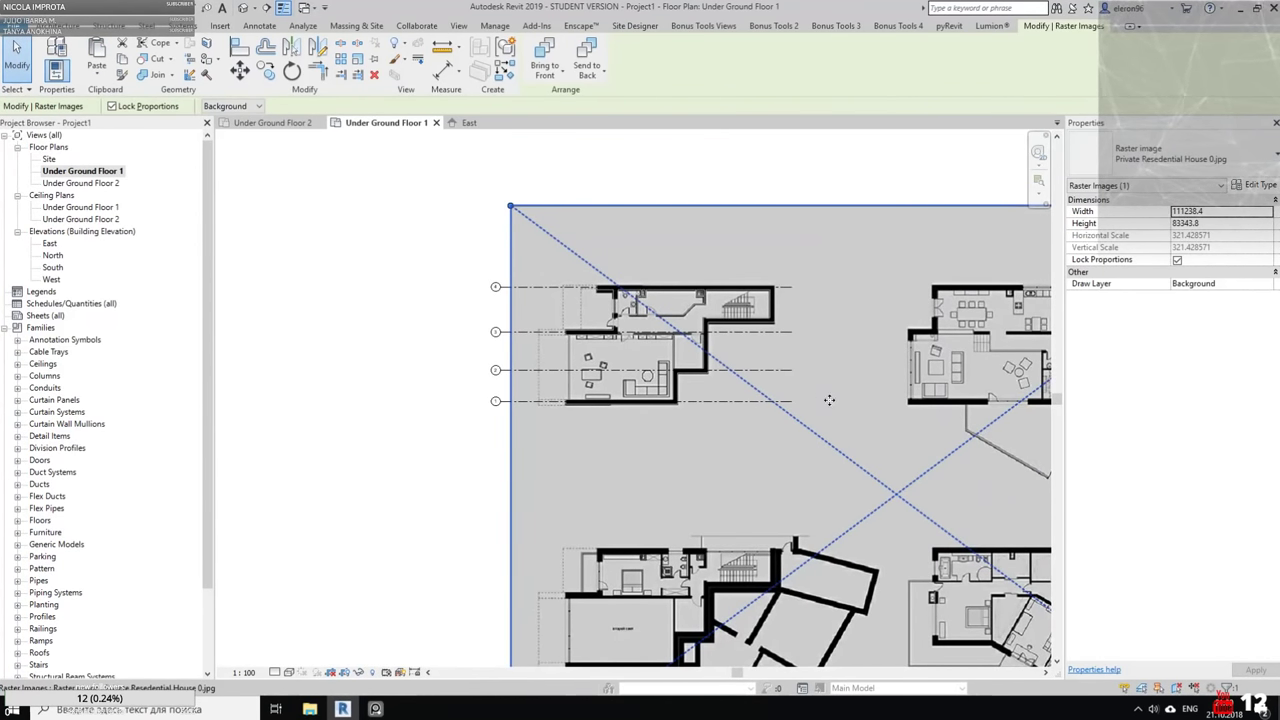
pyautogui.moveTo(829, 400); pyautogui.dragTo(590, 340, button='middle')
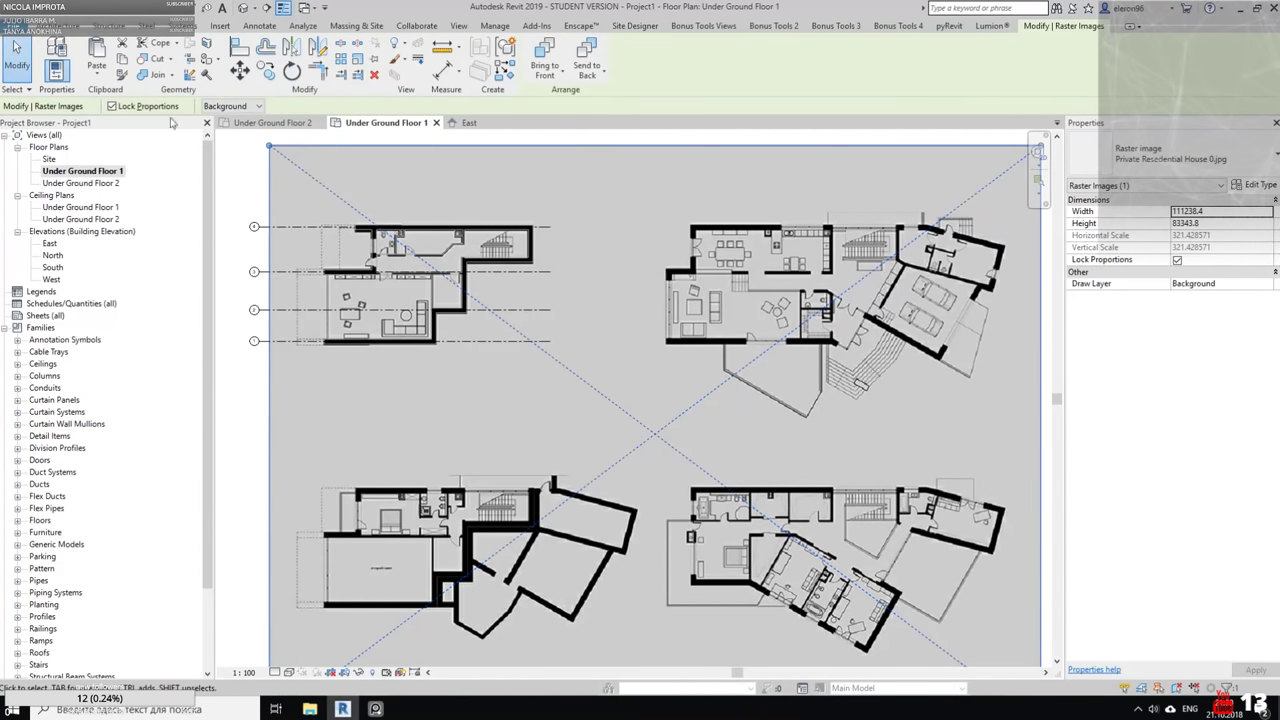
# Paste the copied raster plan image into the Site floor plan, aligned to the selected view
pyautogui.click(96, 72)
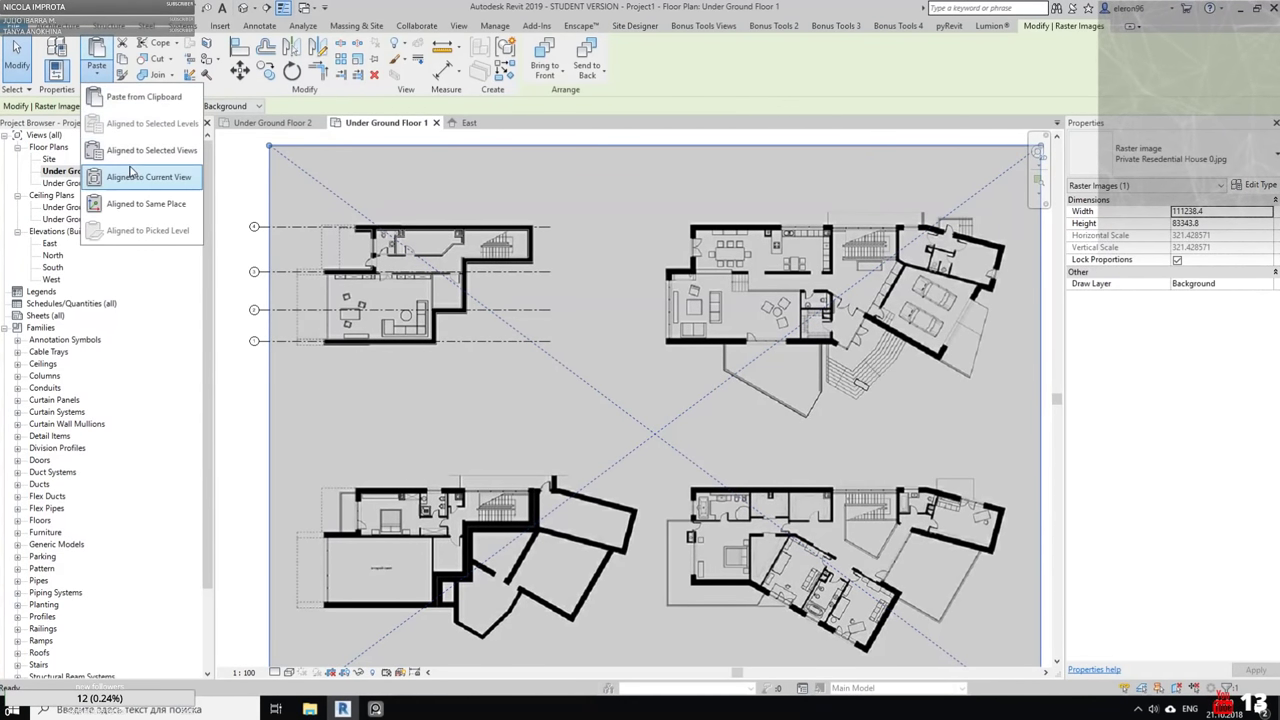
pyautogui.click(143, 162)
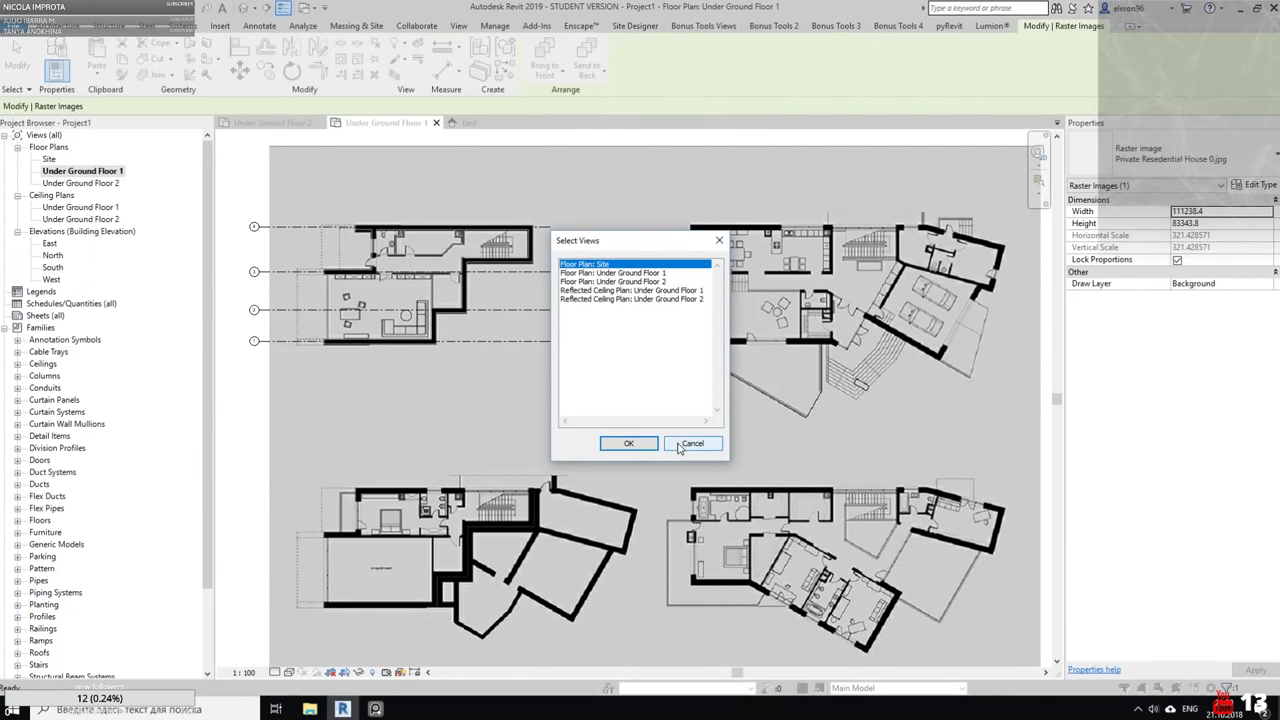
pyautogui.click(641, 445)
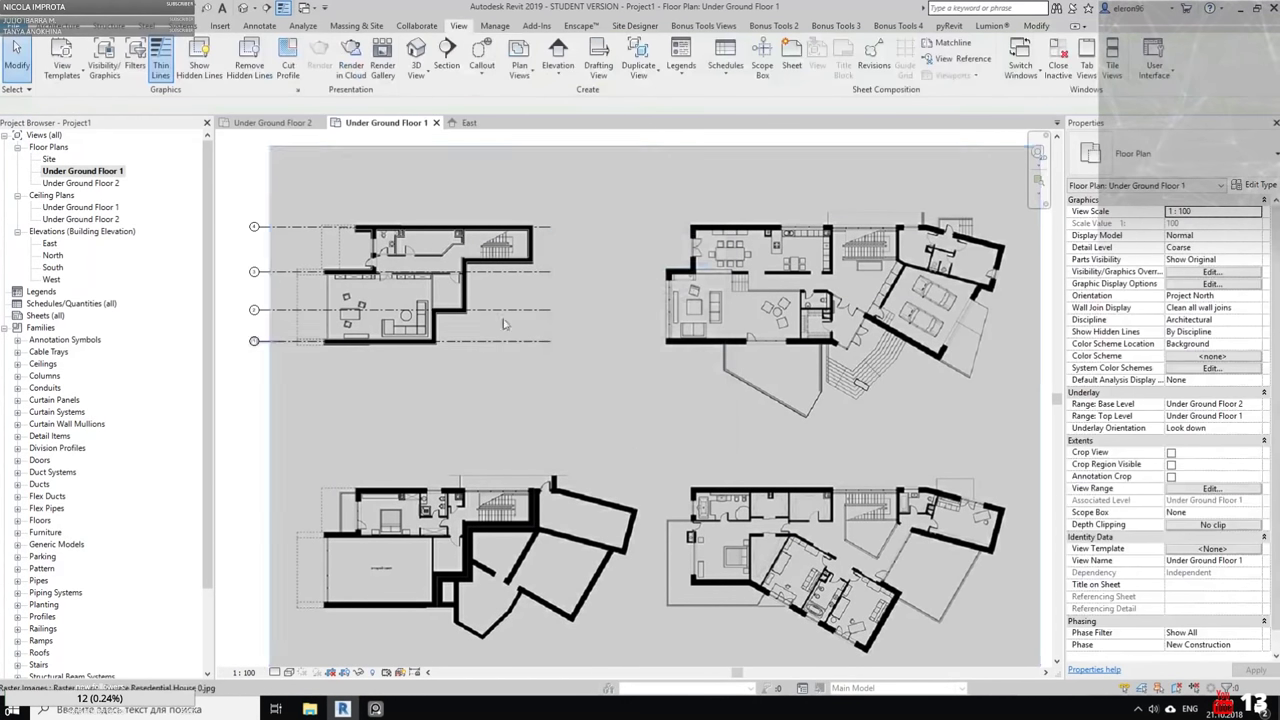
# Open the Site floor plan, delete the pasted raster image from it and close the view
pyautogui.doubleClick(49, 160)
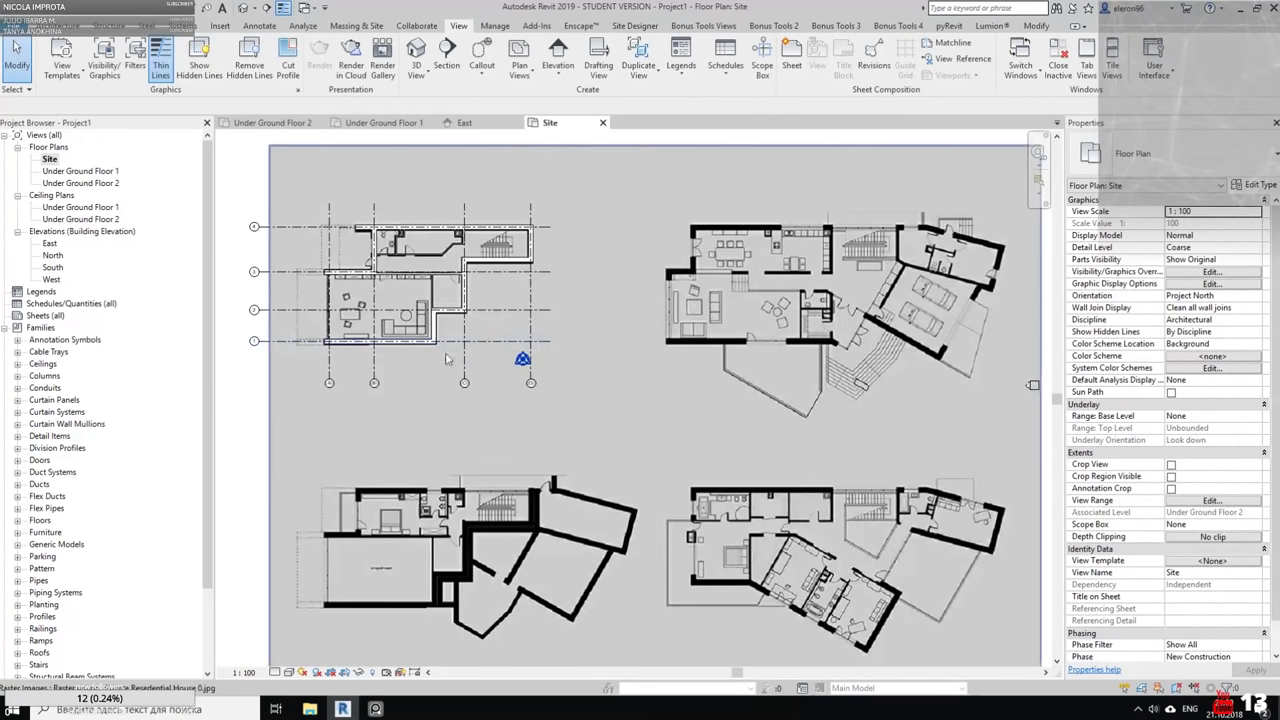
pyautogui.click(785, 330)
pyautogui.press('Delete')
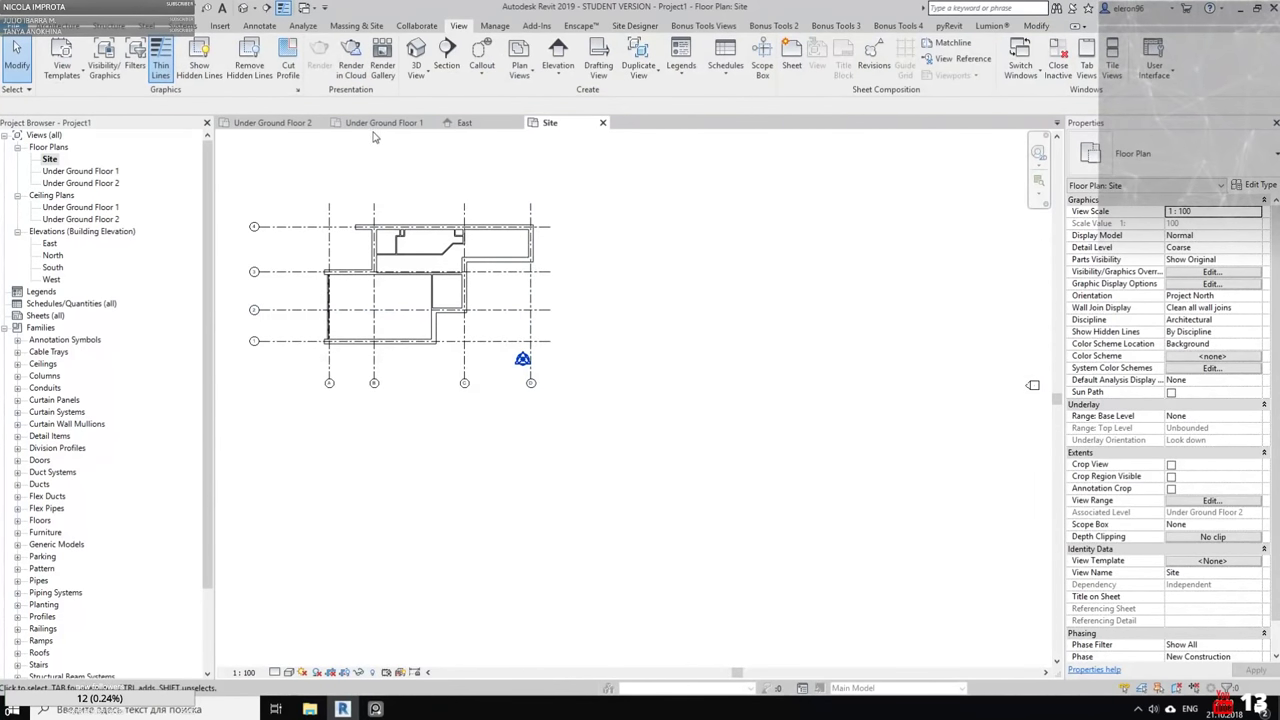
pyautogui.click(603, 122)
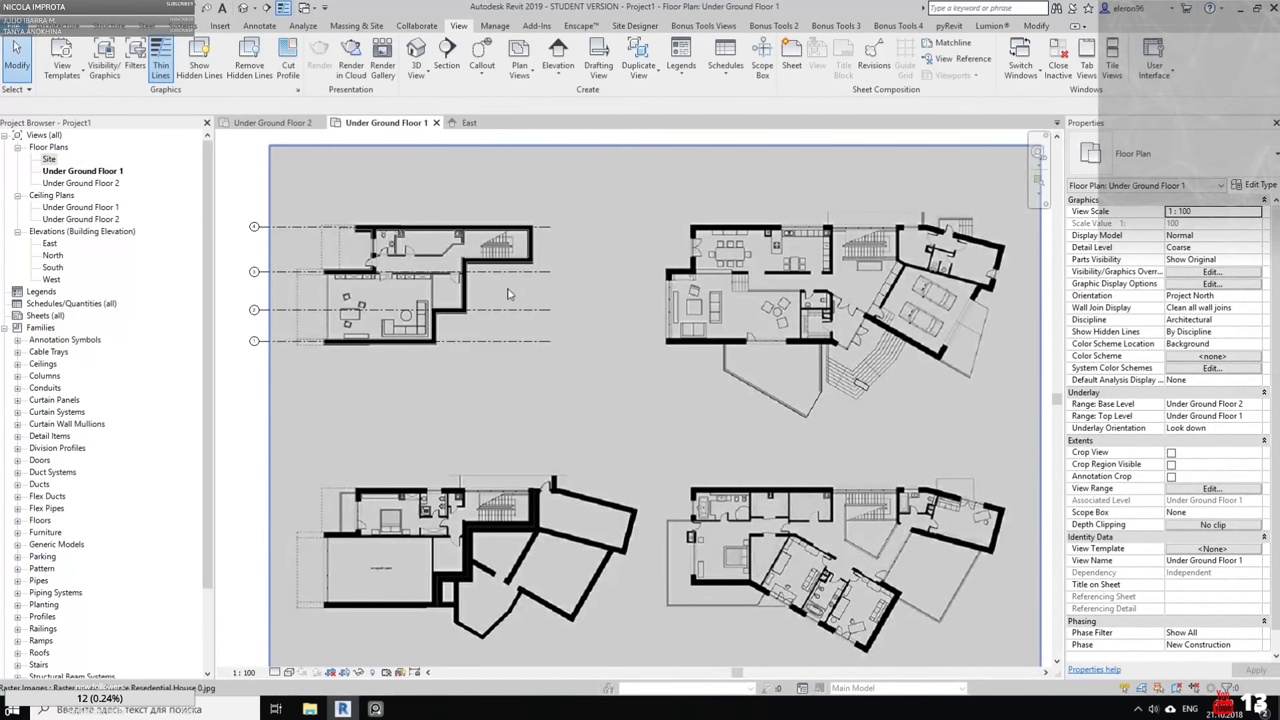
# Move the raster image so the lower-floor drawing's left wall corner at grid 3 lands on the matching corner of the existing plan
pyautogui.scroll(-2, 631, 272)
pyautogui.moveTo(631, 272); pyautogui.dragTo(717, 272, button='middle')
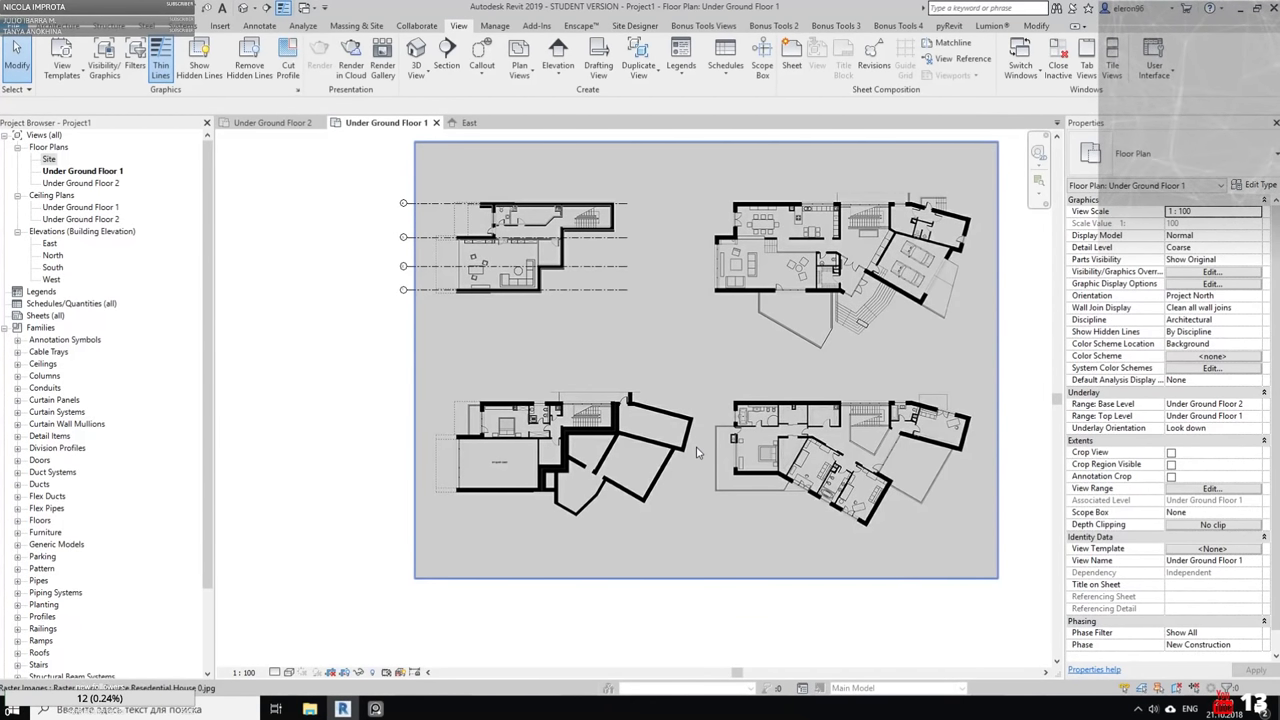
pyautogui.scroll(3, 697, 450)
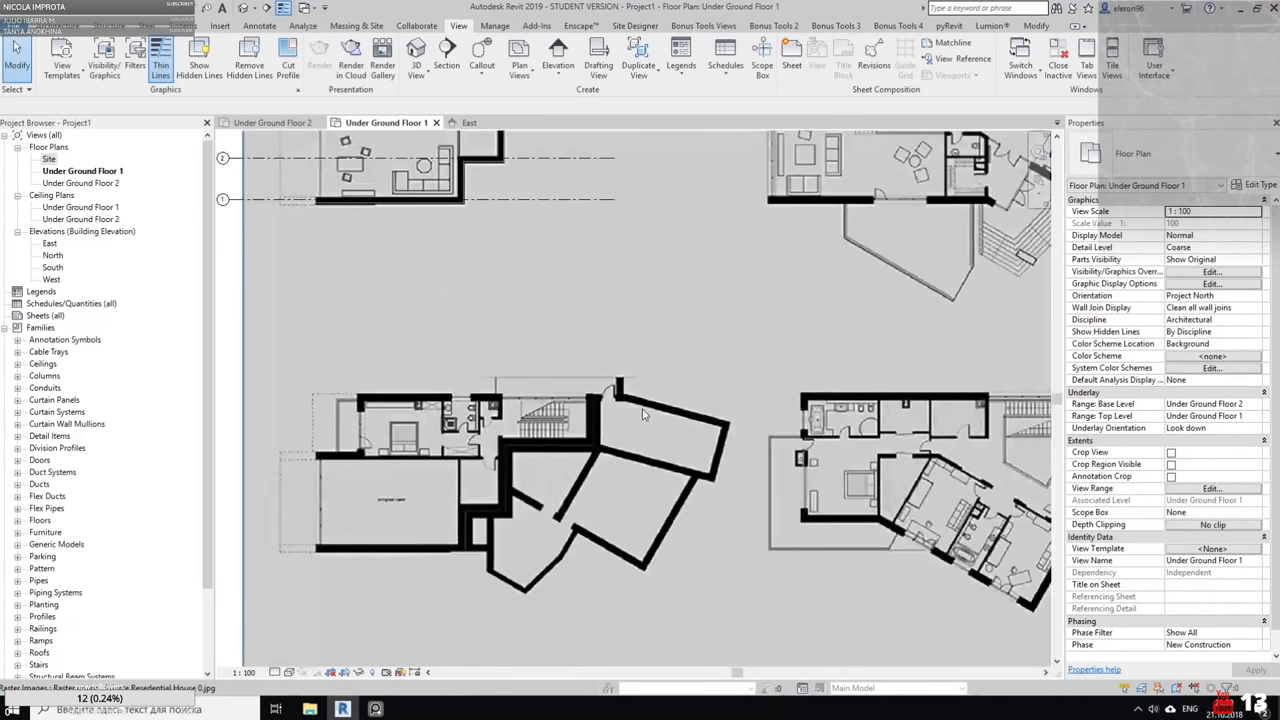
pyautogui.click(580, 335)
pyautogui.scroll(1, 580, 335)
pyautogui.moveTo(580, 335); pyautogui.dragTo(652, 315, button='middle')
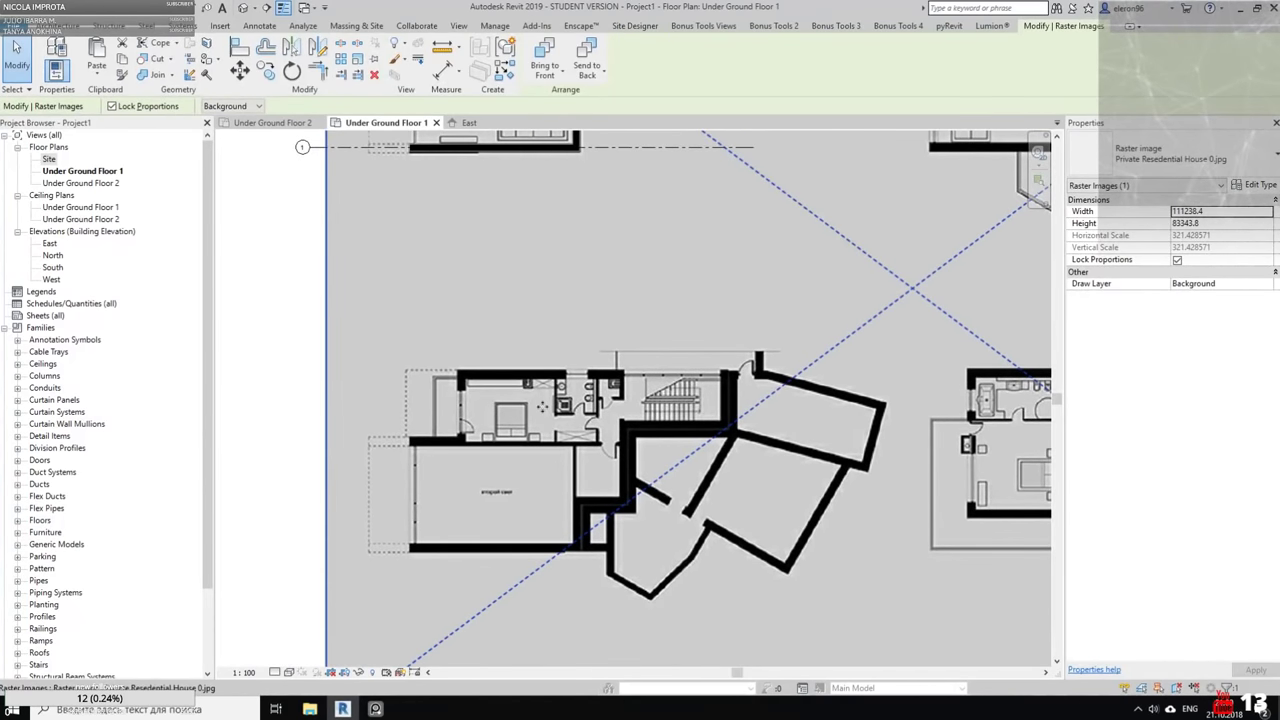
pyautogui.moveTo(593, 427); pyautogui.dragTo(473, 392, button='middle')
pyautogui.scroll(1, 542, 233)
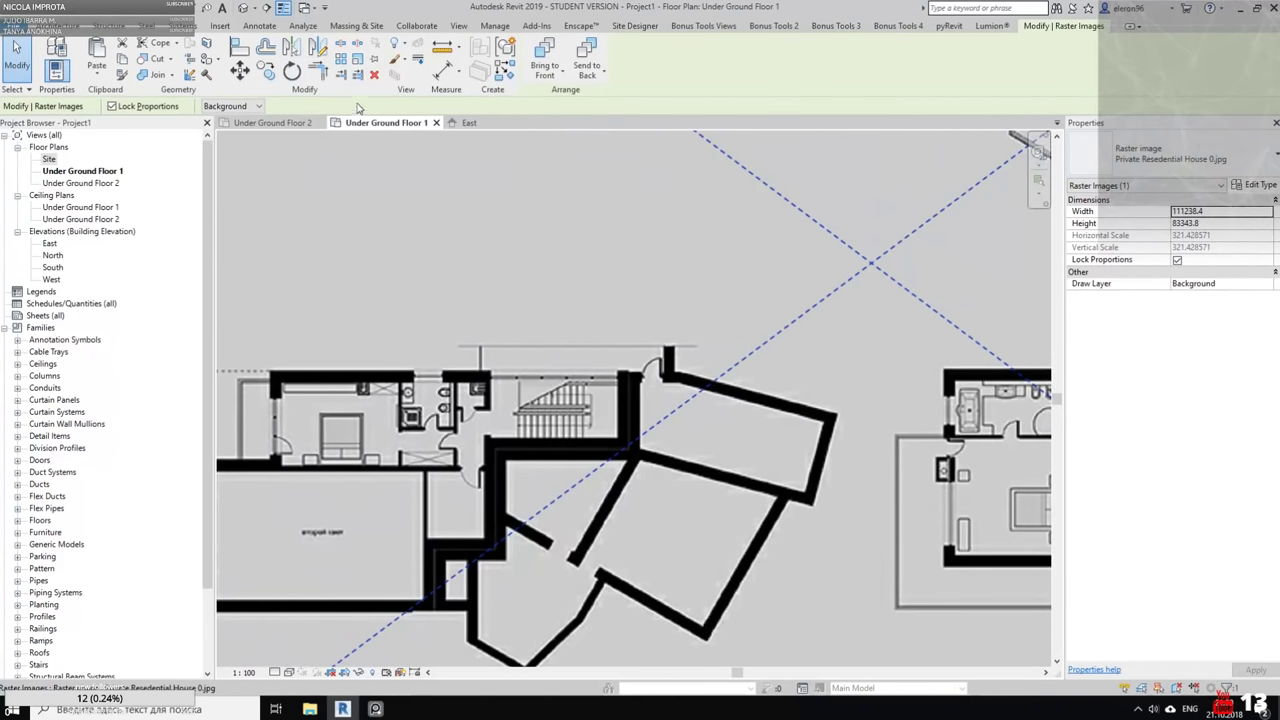
pyautogui.click(240, 70)
pyautogui.scroll(4, 582, 385)
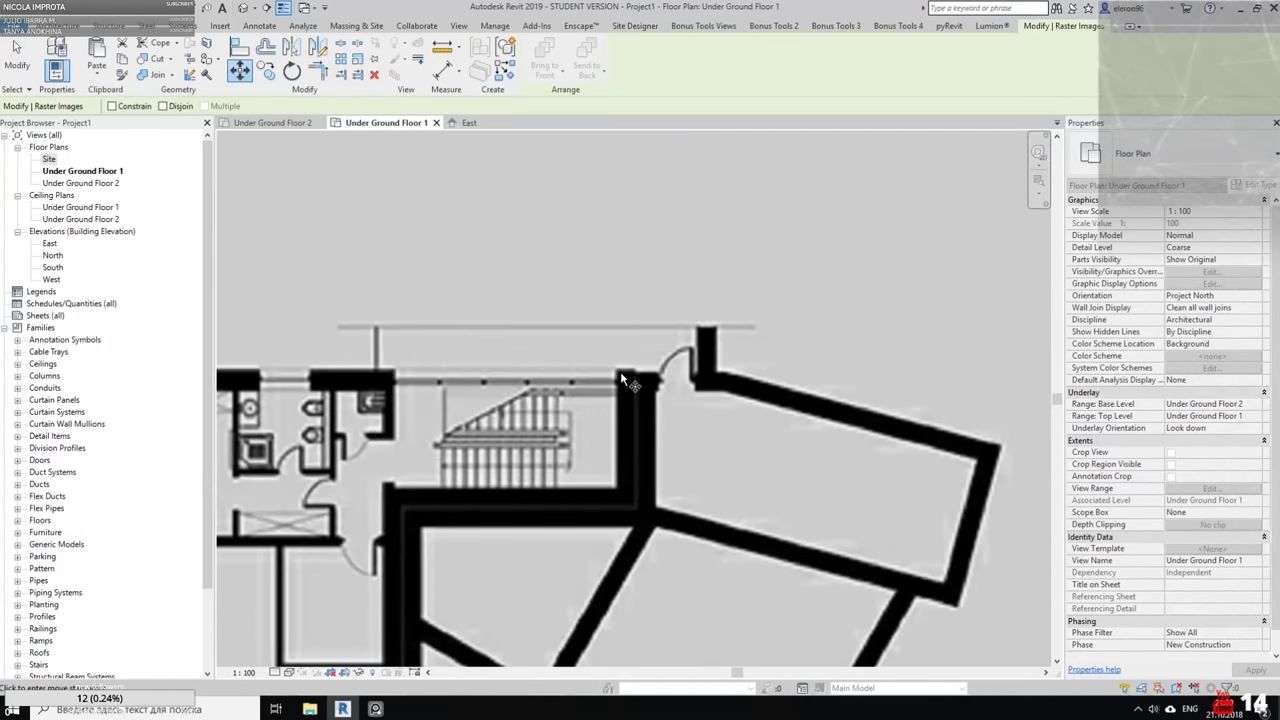
pyautogui.moveTo(575, 382); pyautogui.dragTo(1055, 340, button='middle')
pyautogui.moveTo(250, 356); pyautogui.dragTo(544, 229, button='middle')
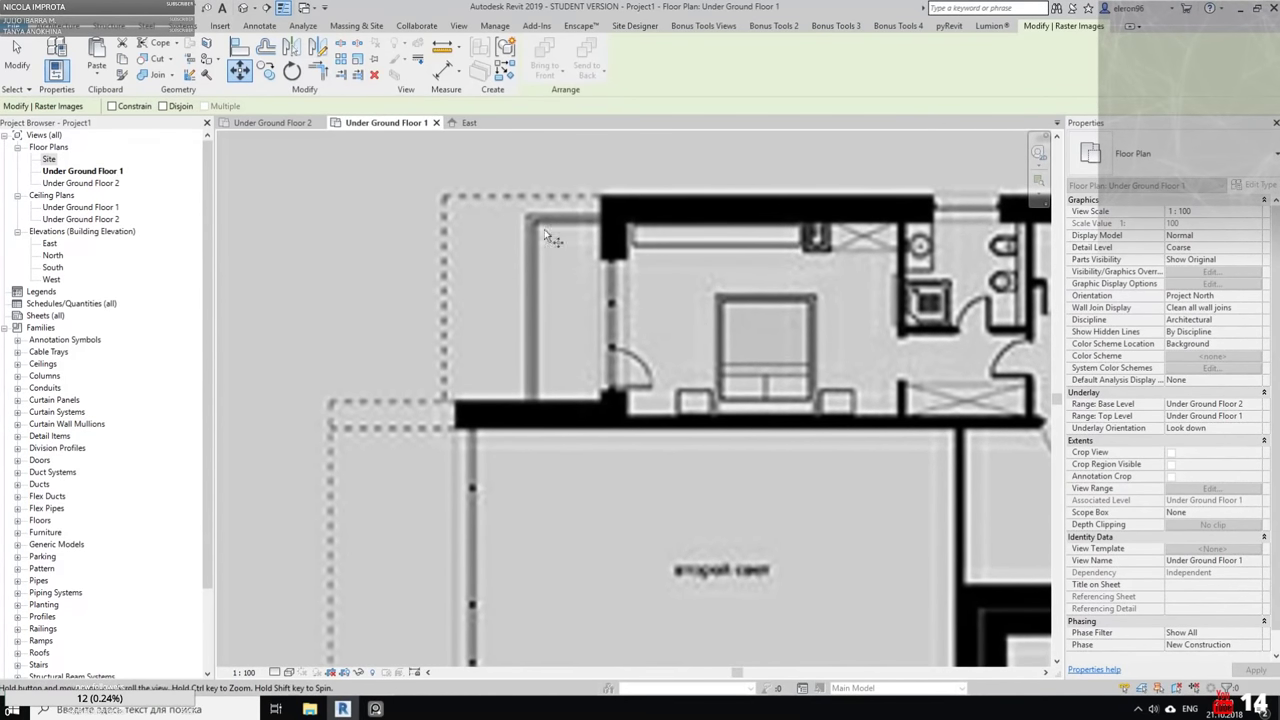
pyautogui.click(456, 408)
pyautogui.scroll(-3, 490, 270)
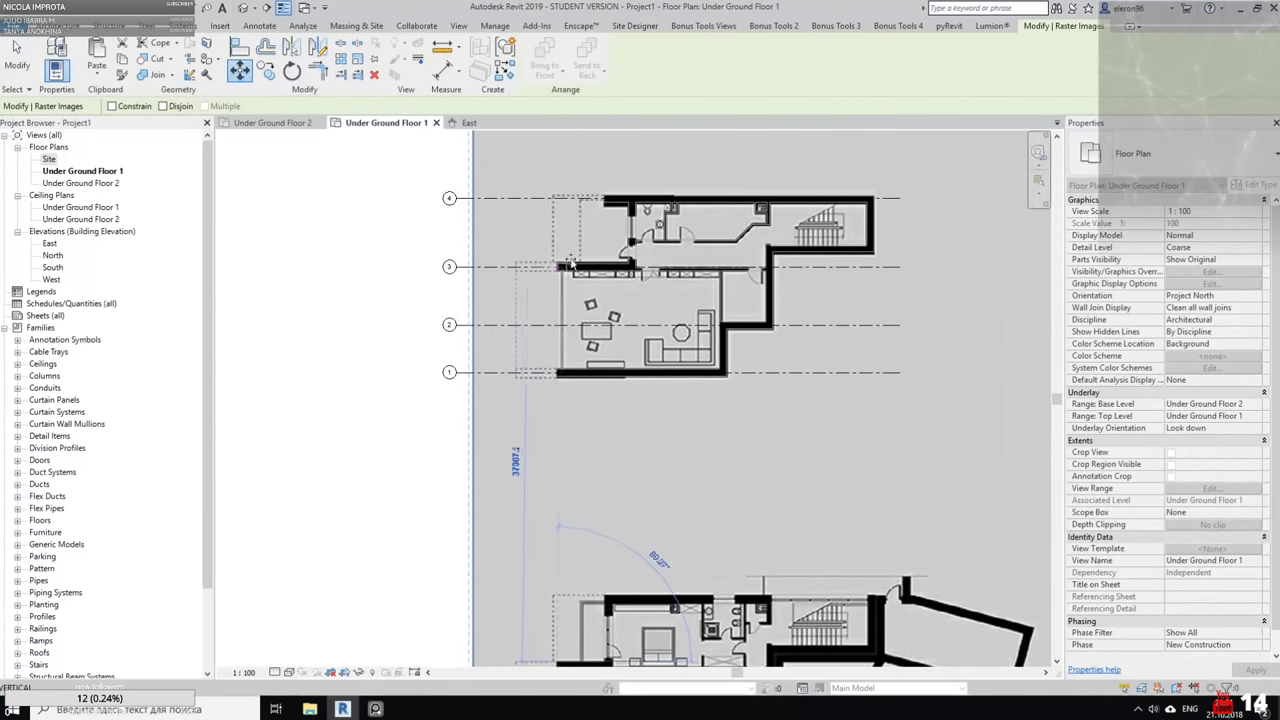
pyautogui.scroll(5, 572, 261)
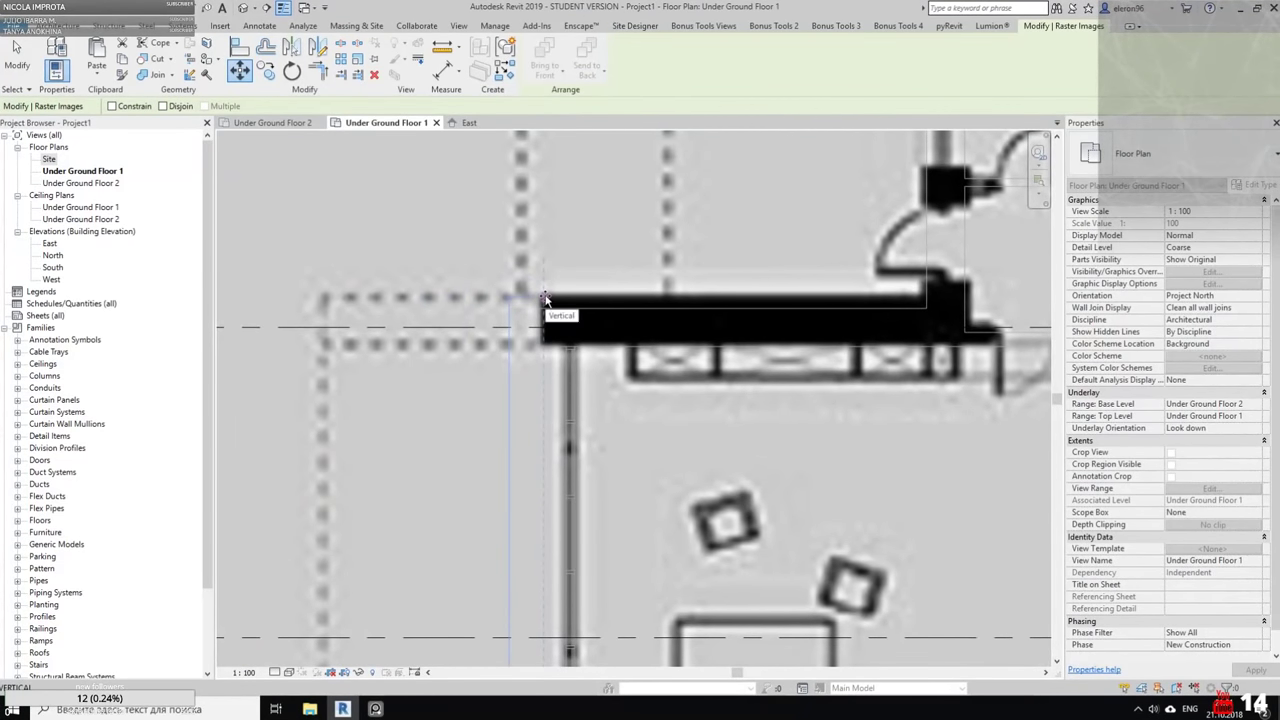
pyautogui.click(544, 299)
# Check how the moved raster plan lines up with the grids and underlaid walls around the stair and angled rooms
pyautogui.scroll(-5, 700, 330)
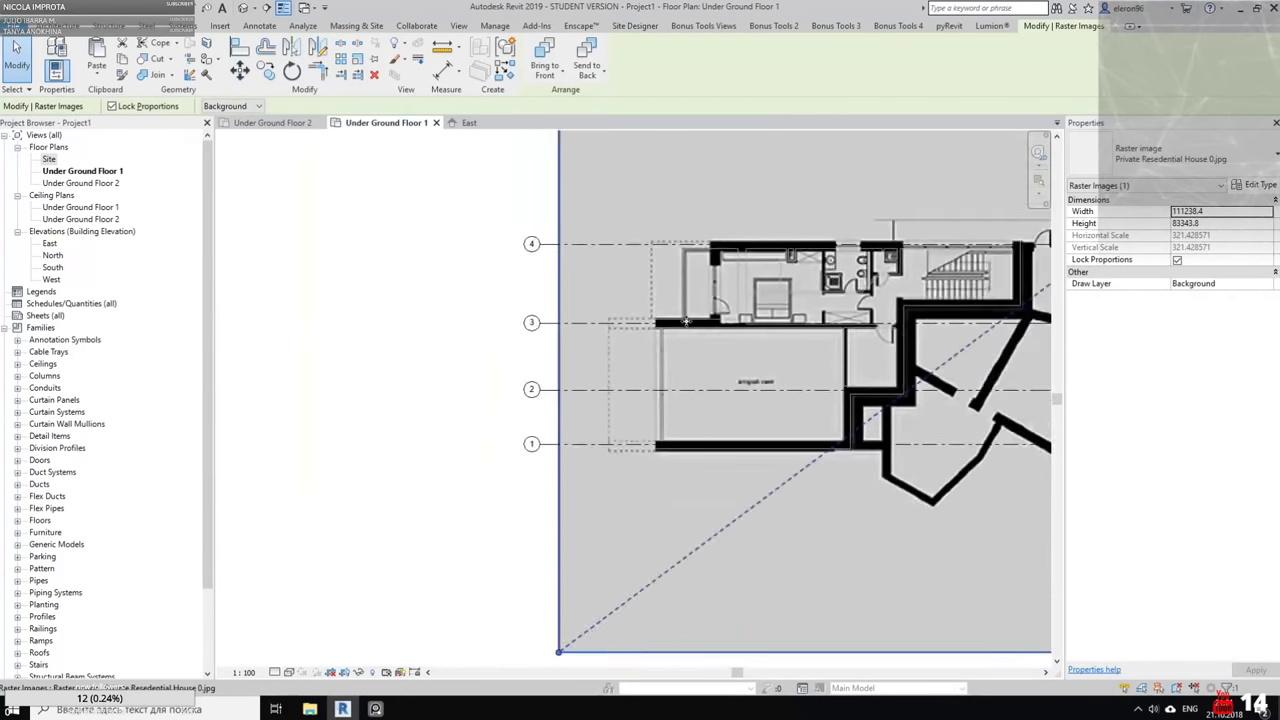
pyautogui.scroll(8, 697, 248)
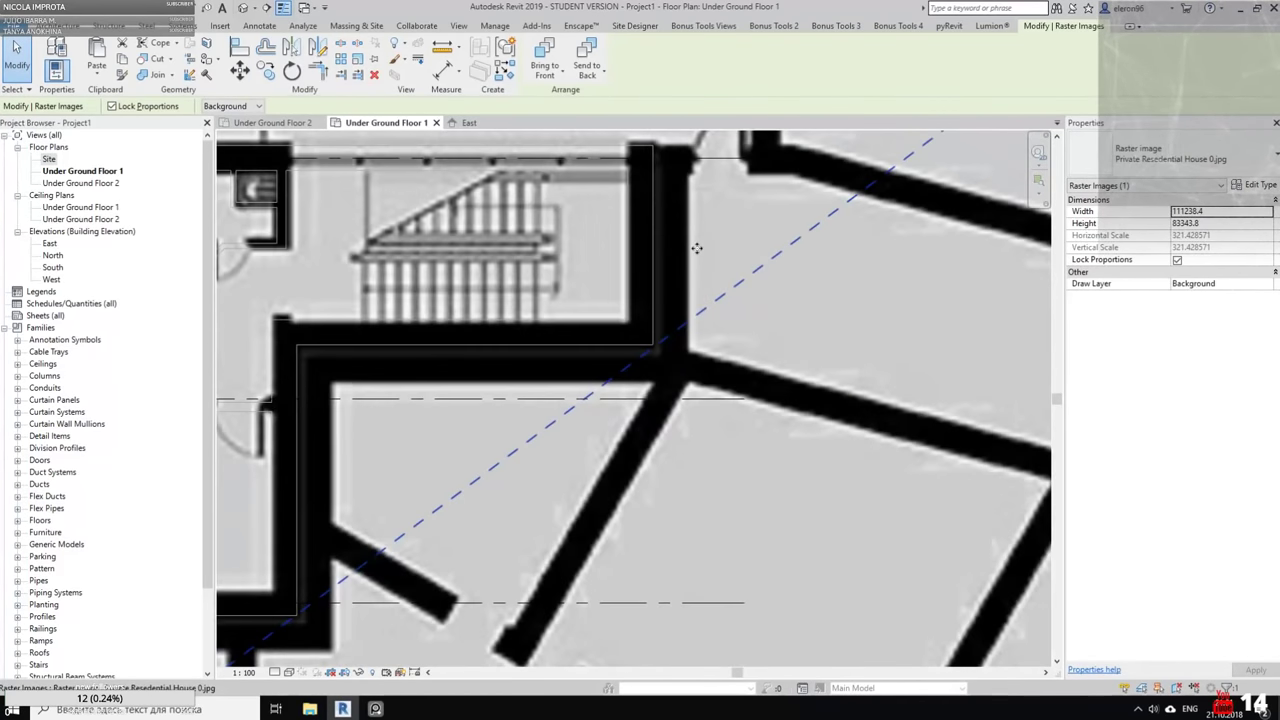
pyautogui.moveTo(718, 236); pyautogui.dragTo(723, 162, button='middle')
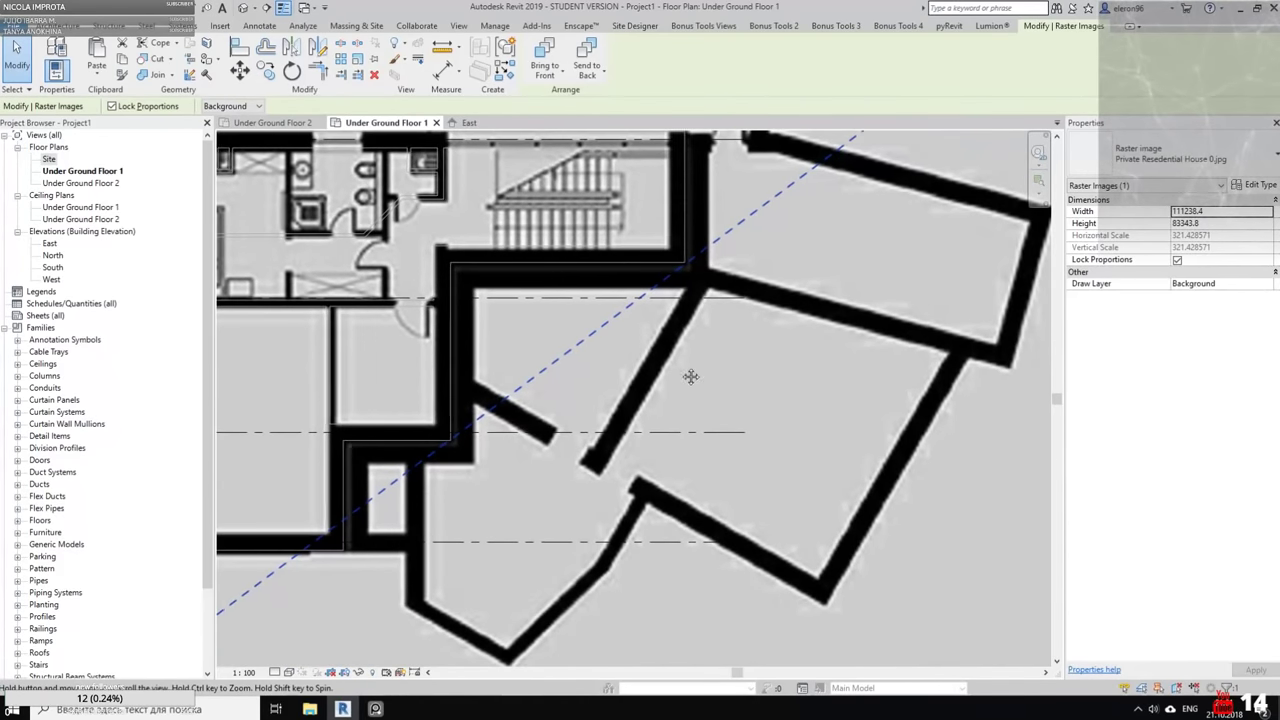
pyautogui.moveTo(691, 377); pyautogui.dragTo(769, 280, button='middle')
pyautogui.scroll(-1, 596, 345)
pyautogui.moveTo(596, 345); pyautogui.dragTo(703, 357, button='middle')
pyautogui.press('Escape')
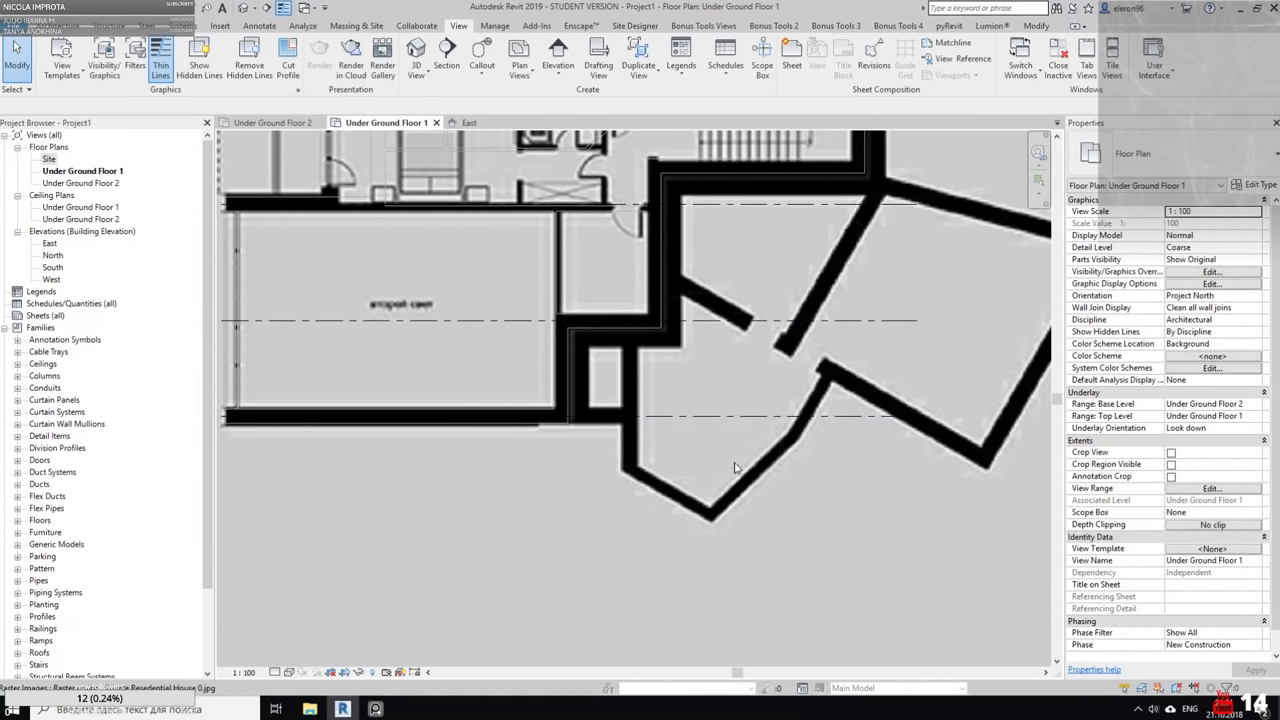
pyautogui.scroll(-4, 673, 333)
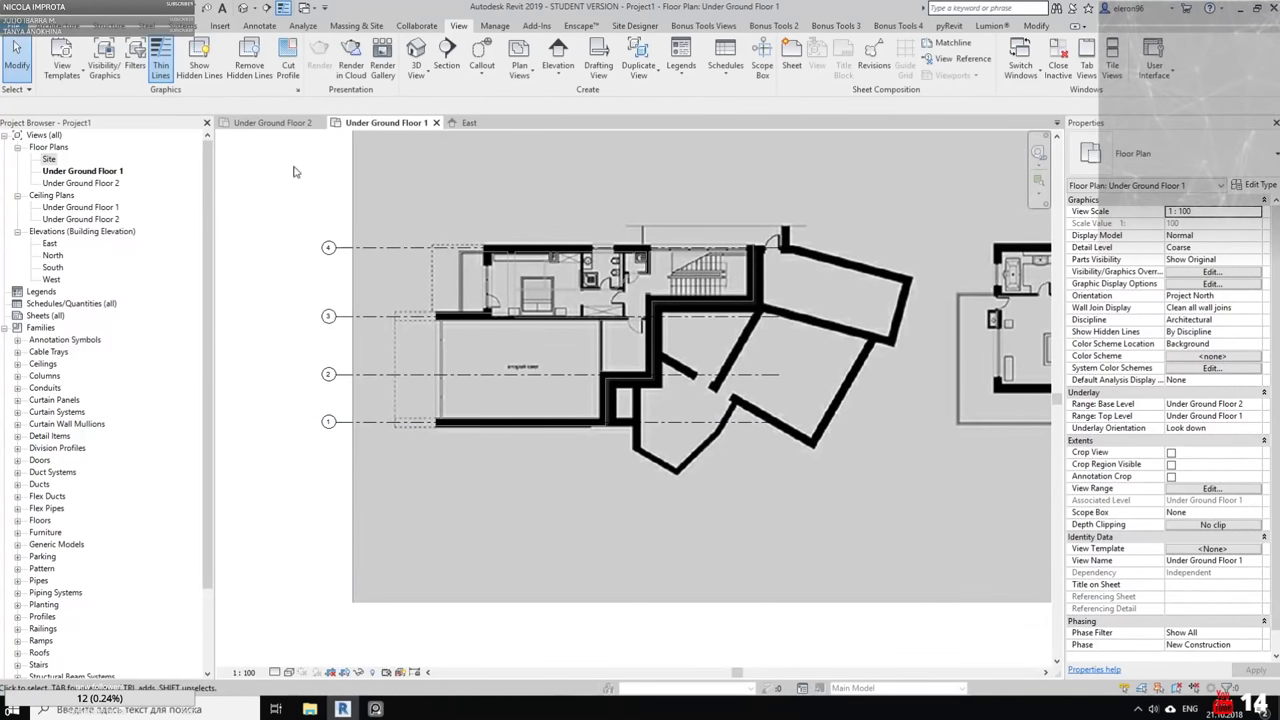
# Review the floor levels in the East elevation and return to the Under Ground Floor 1 plan
pyautogui.click(290, 124)
pyautogui.click(386, 122)
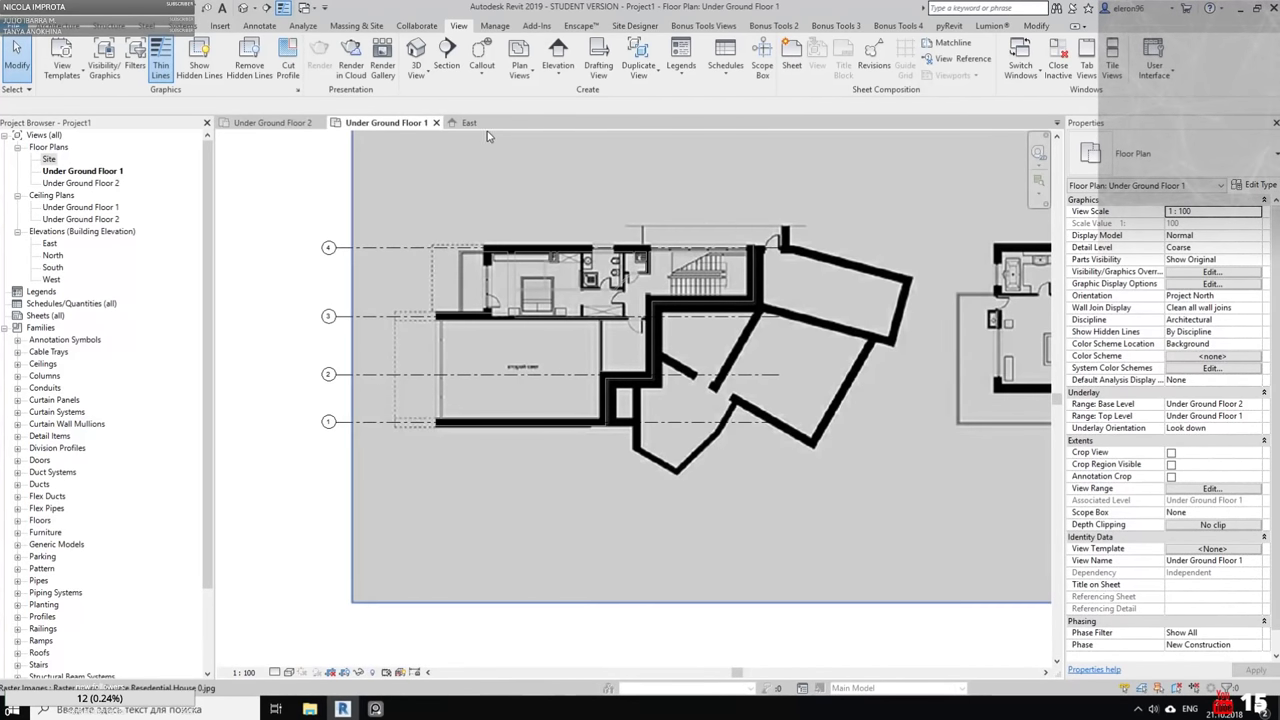
pyautogui.click(490, 122)
pyautogui.scroll(-3, 700, 390)
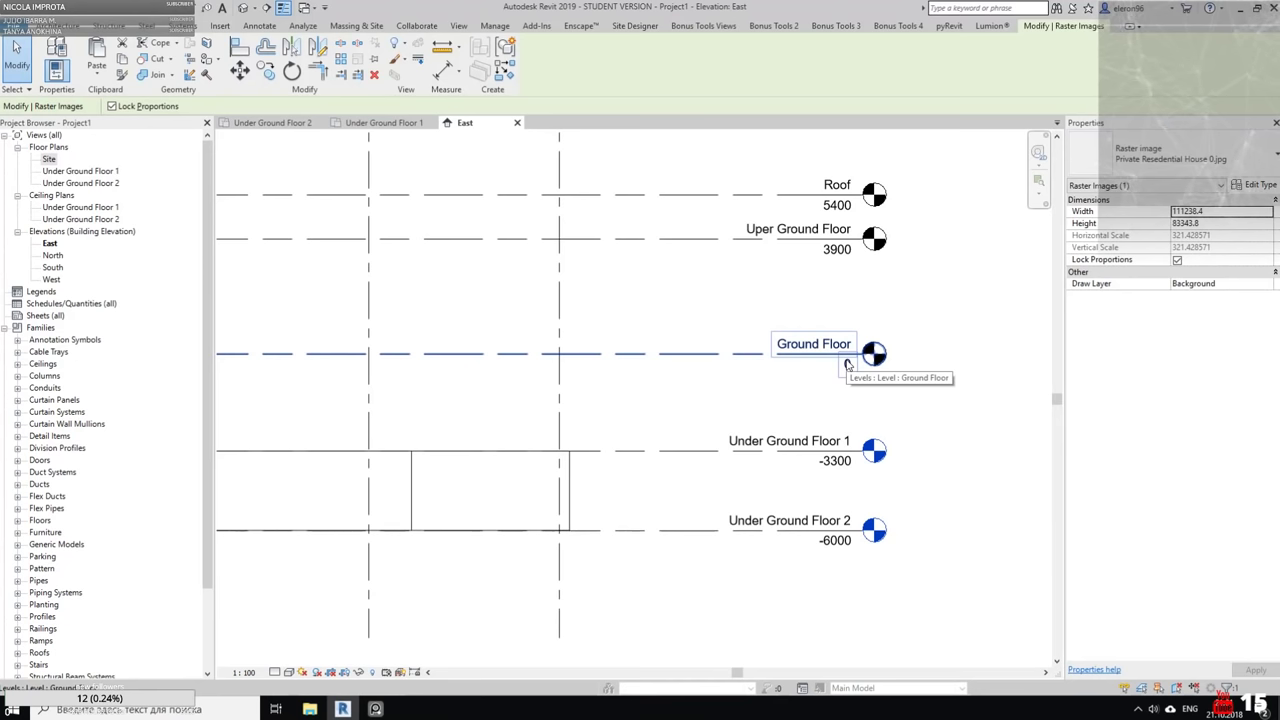
pyautogui.click(384, 122)
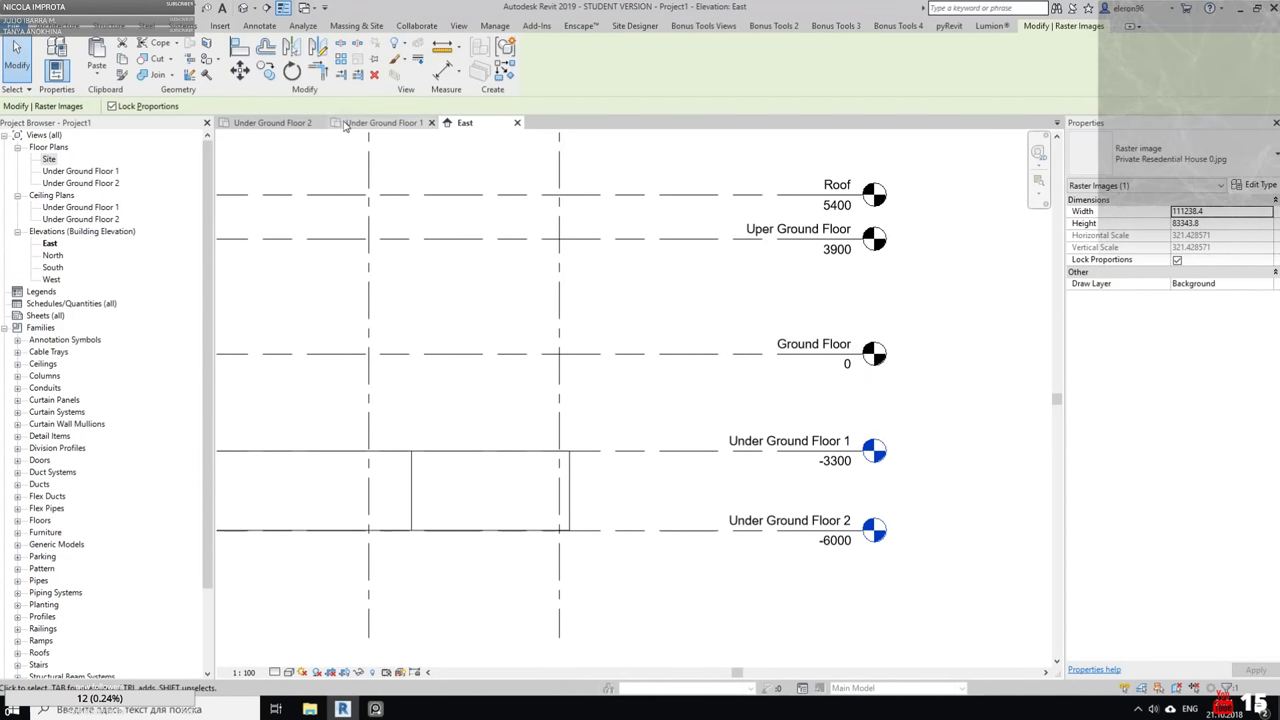
# Examine the bedroom, bathroom and stair walls on the Under Ground Floor 1 image against the underlay, and deselect the image
pyautogui.moveTo(519, 345); pyautogui.dragTo(537, 362, button='middle')
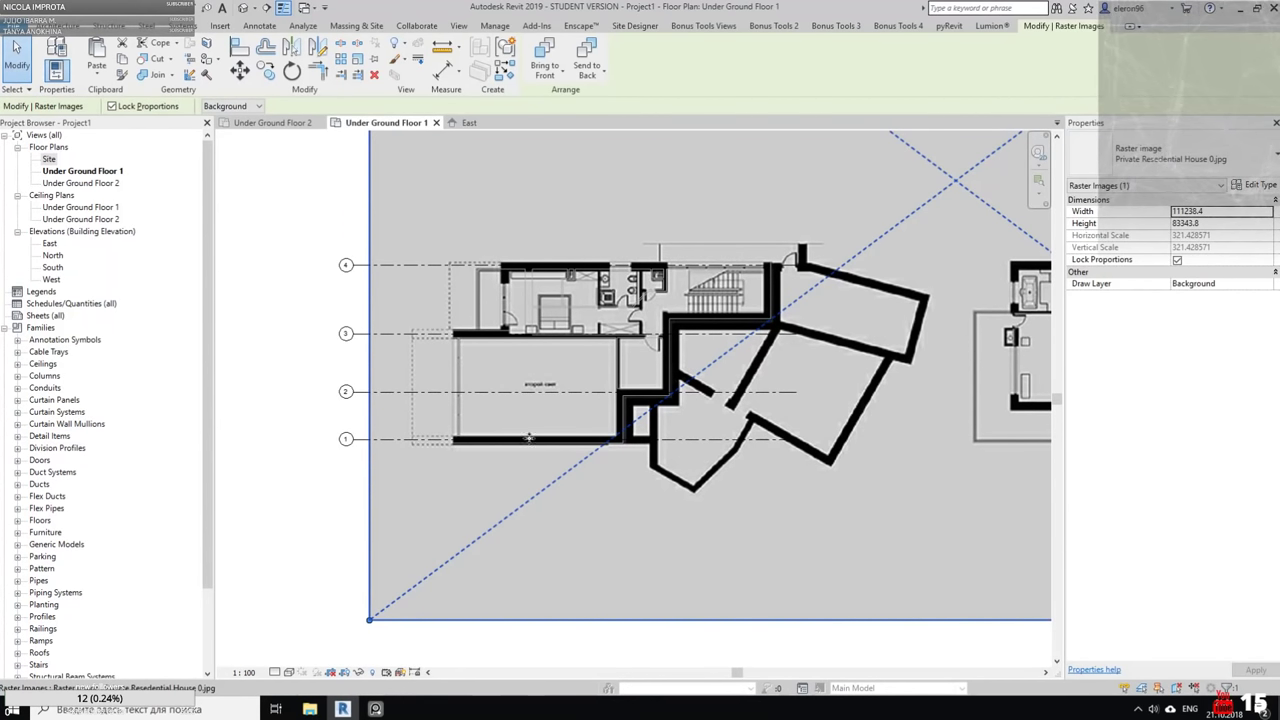
pyautogui.scroll(5, 680, 265)
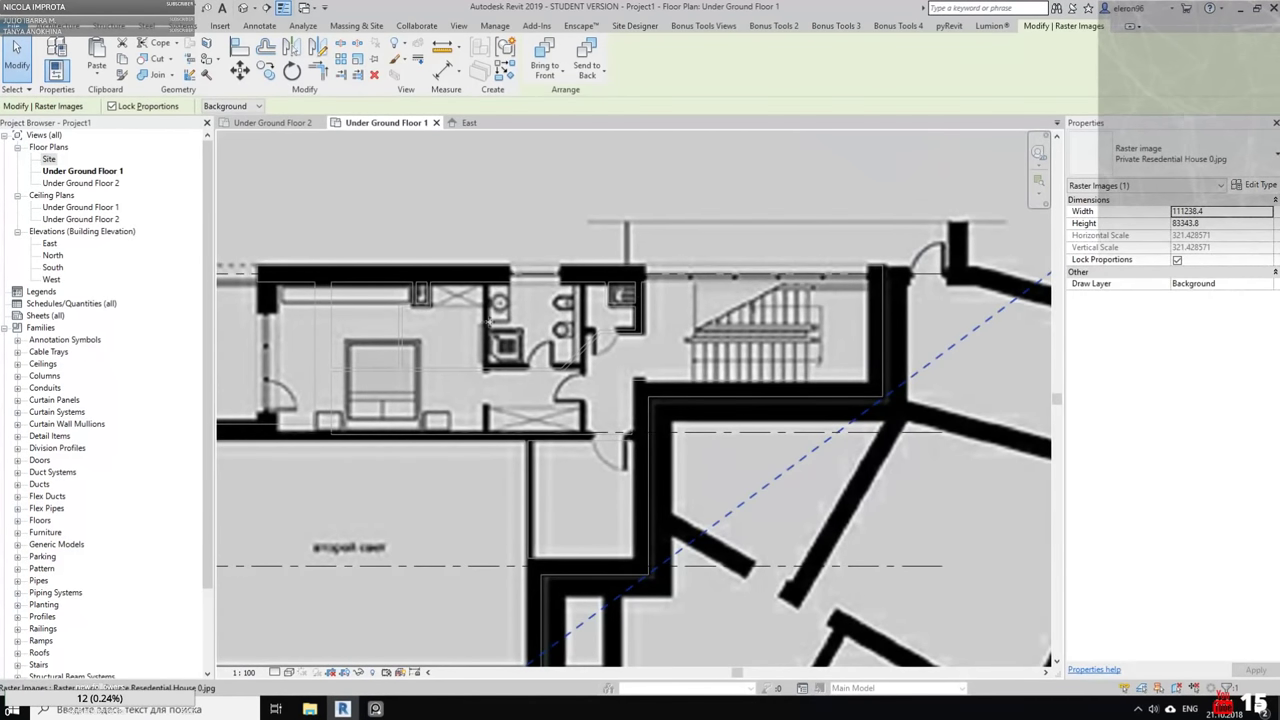
pyautogui.scroll(-4, 489, 321)
pyautogui.scroll(2, 550, 307)
pyautogui.scroll(3, 595, 358)
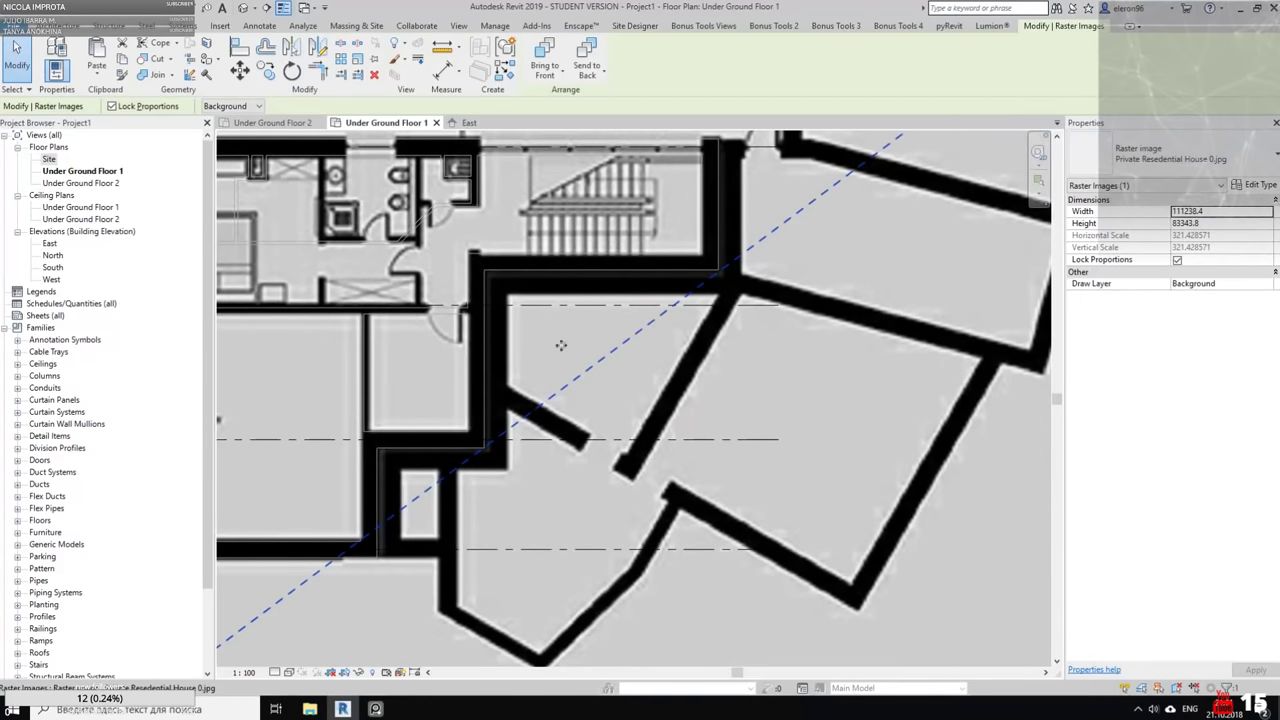
pyautogui.press('Escape')
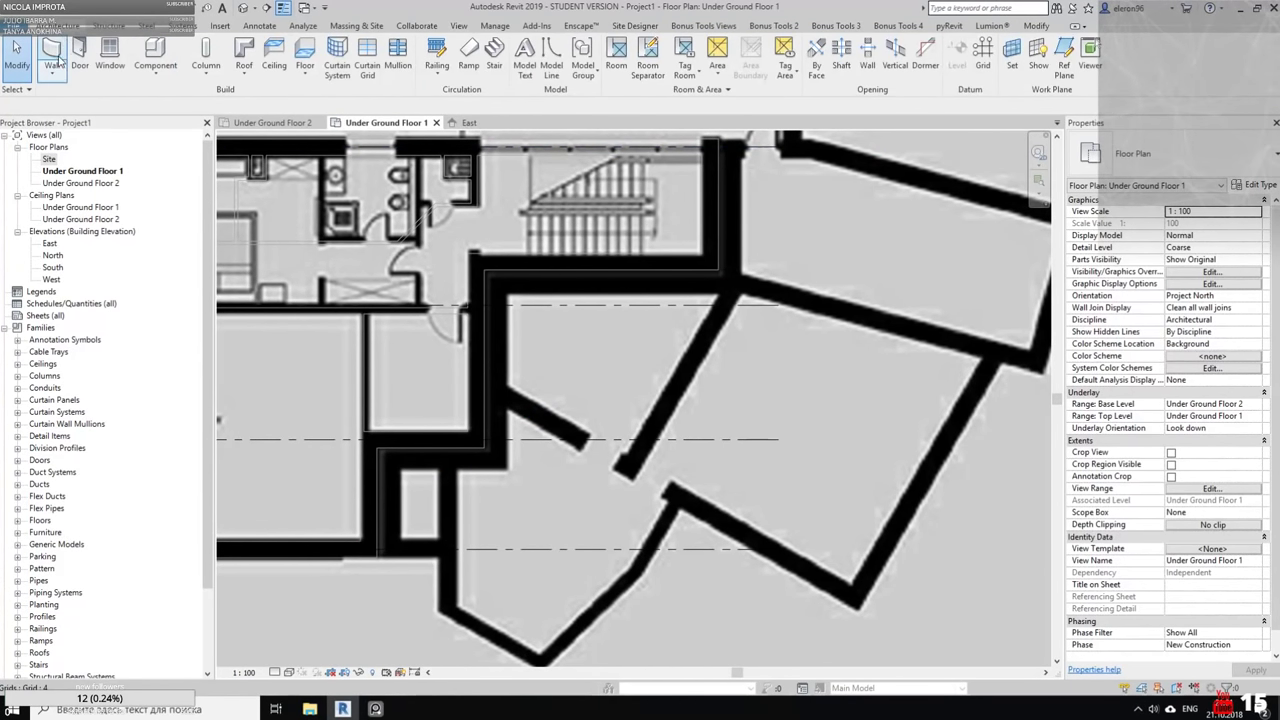
pyautogui.click(57, 60)
pyautogui.moveTo(385, 272); pyautogui.dragTo(583, 227, button='middle')
pyautogui.press('Escape')
pyautogui.press('Escape')
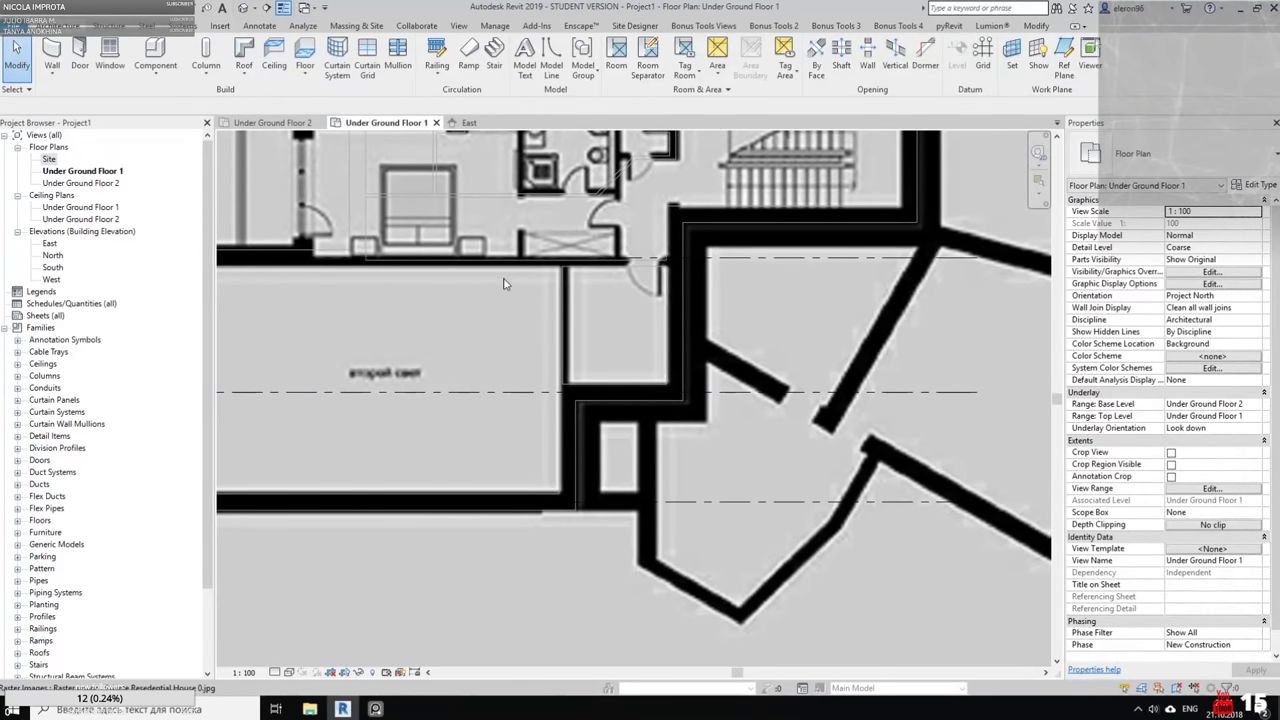
# Select the whole modelled house in the Under Ground Floor 2 plan and filter the selection to Walls only
pyautogui.click(263, 123)
pyautogui.scroll(5, 385, 225)
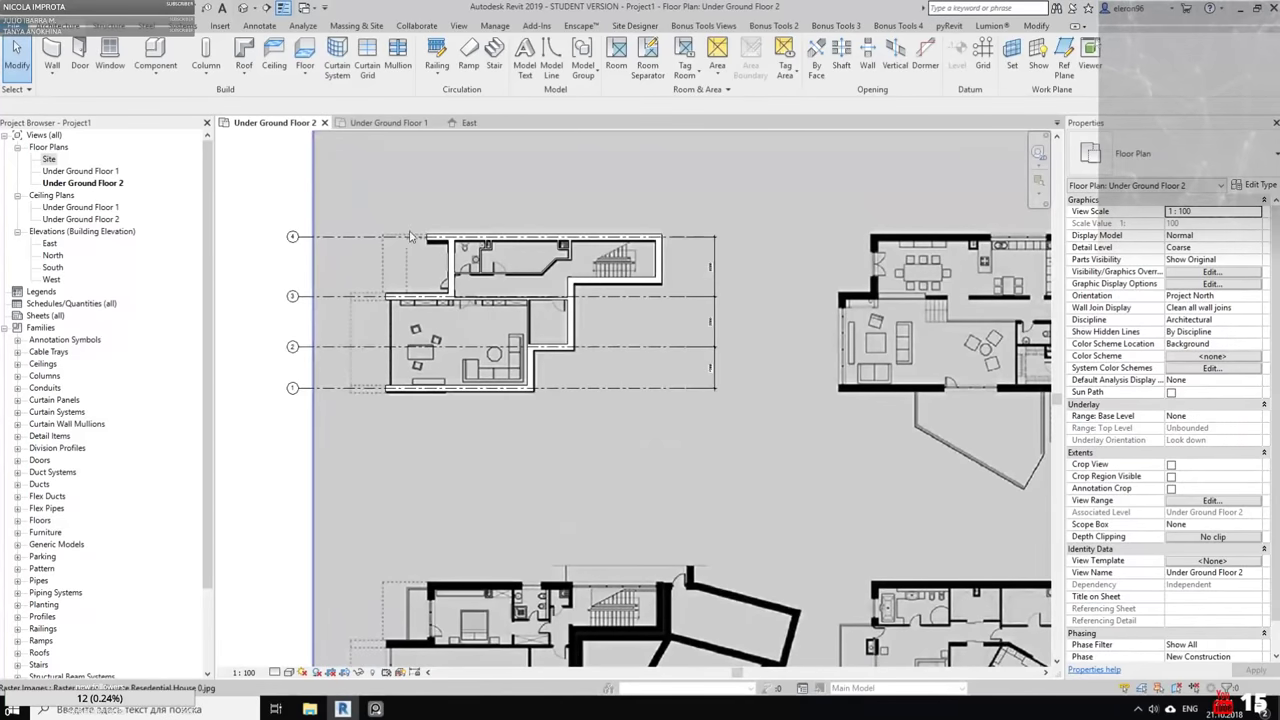
pyautogui.moveTo(304, 190); pyautogui.dragTo(681, 435)
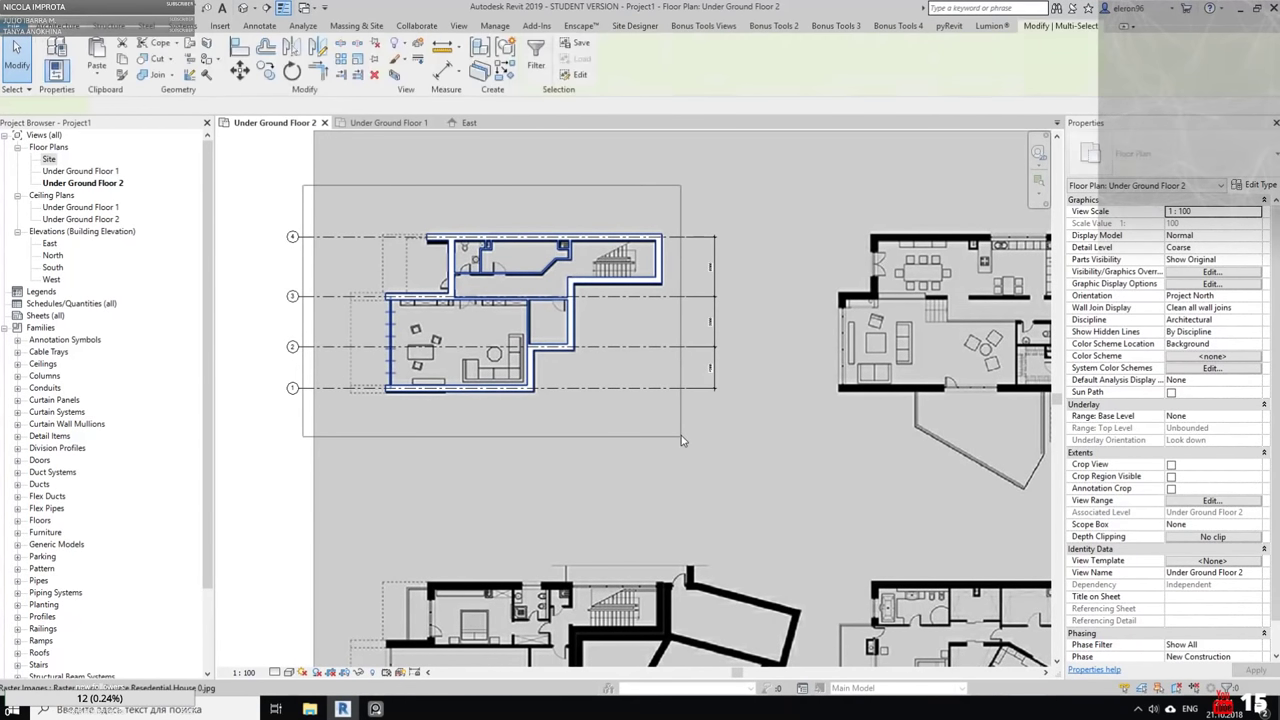
pyautogui.click(535, 58)
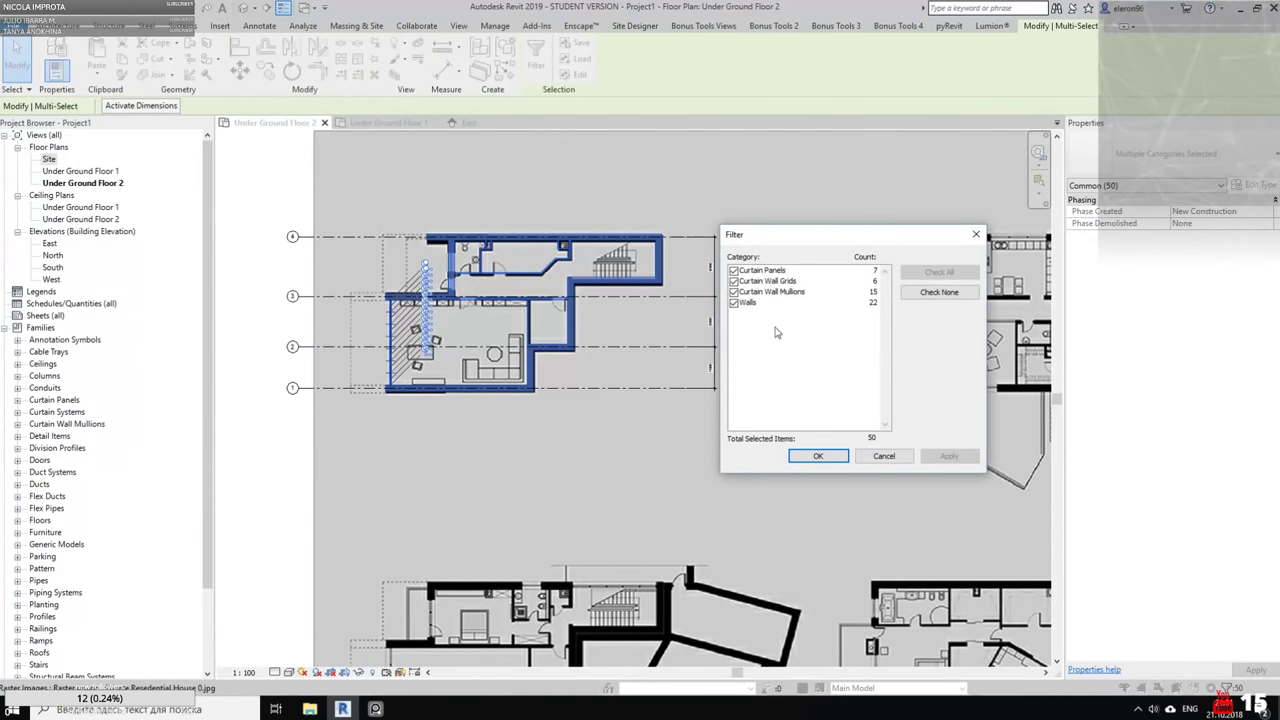
pyautogui.click(942, 293)
pyautogui.click(735, 303)
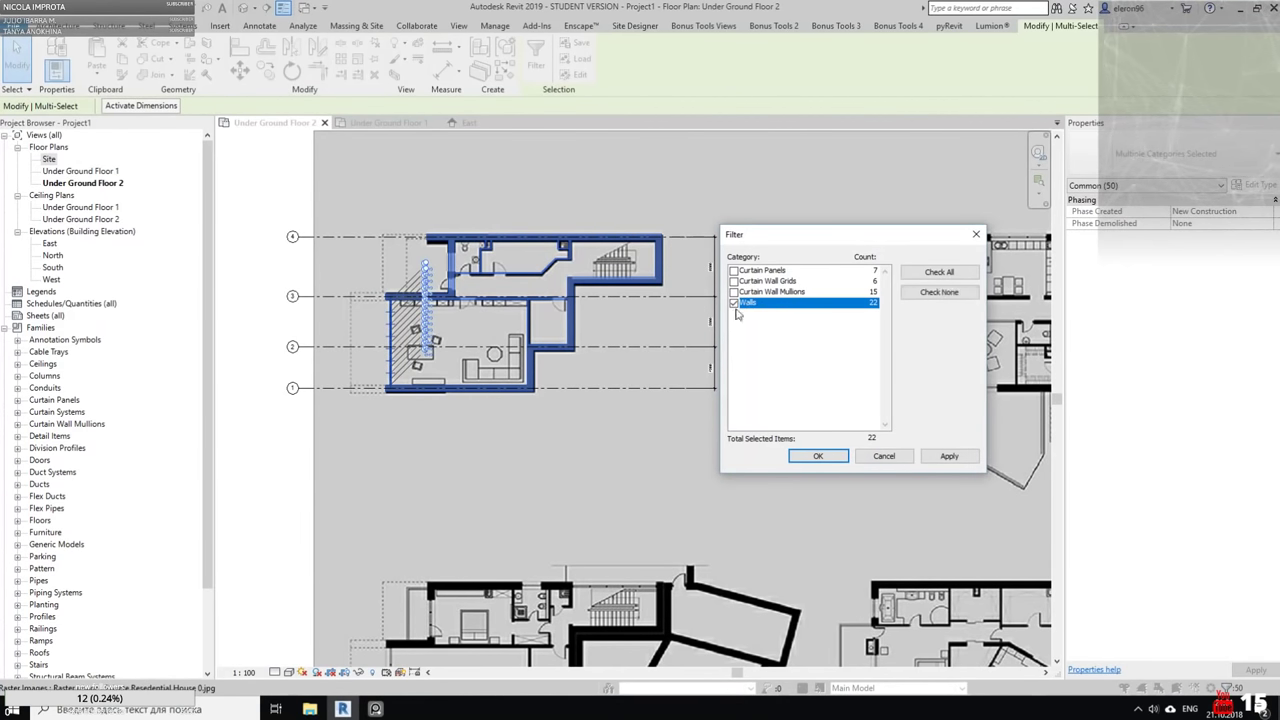
pyautogui.click(830, 458)
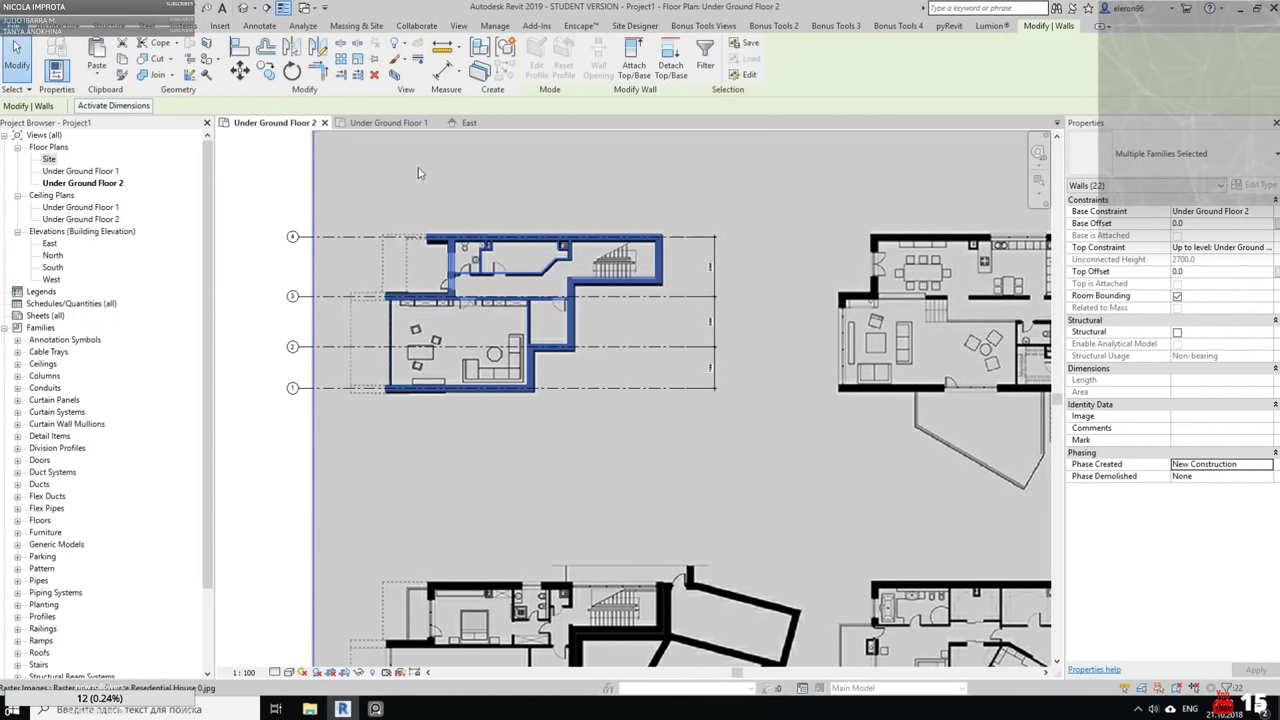
# Copy the selected walls and paste them aligned to the Under Ground Floor 1 level
pyautogui.click(125, 61)
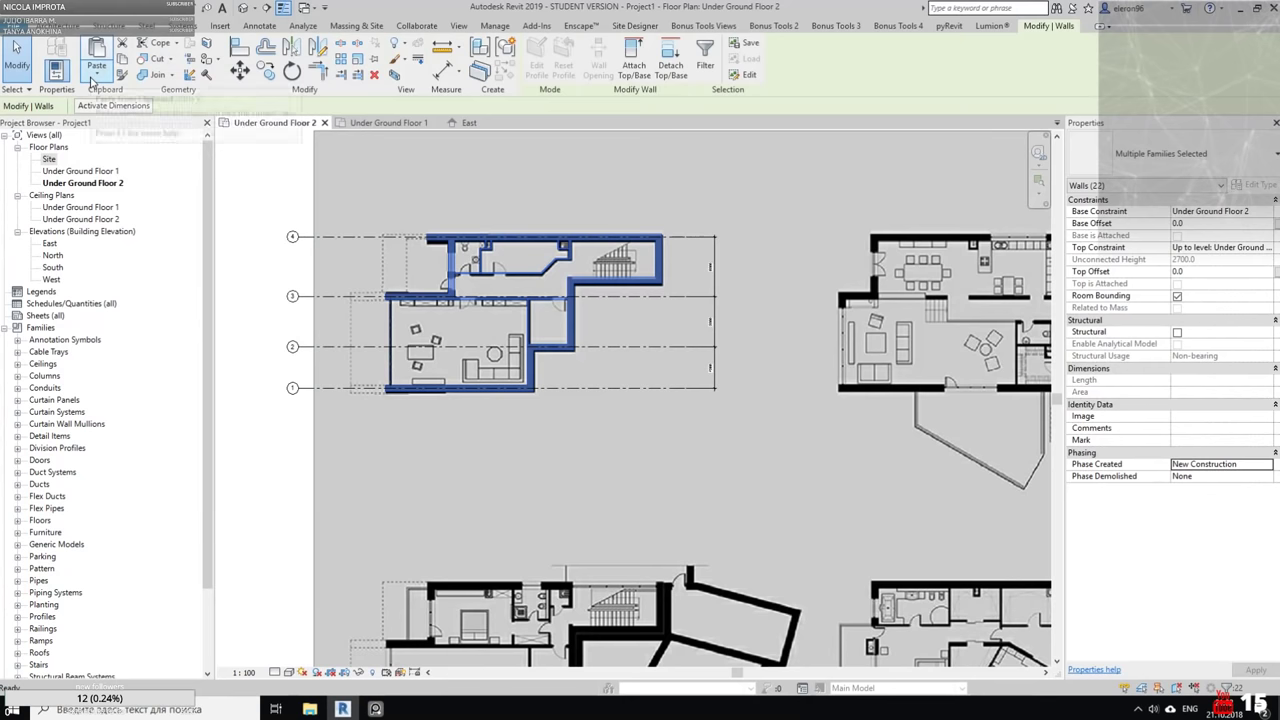
pyautogui.click(96, 77)
pyautogui.click(122, 124)
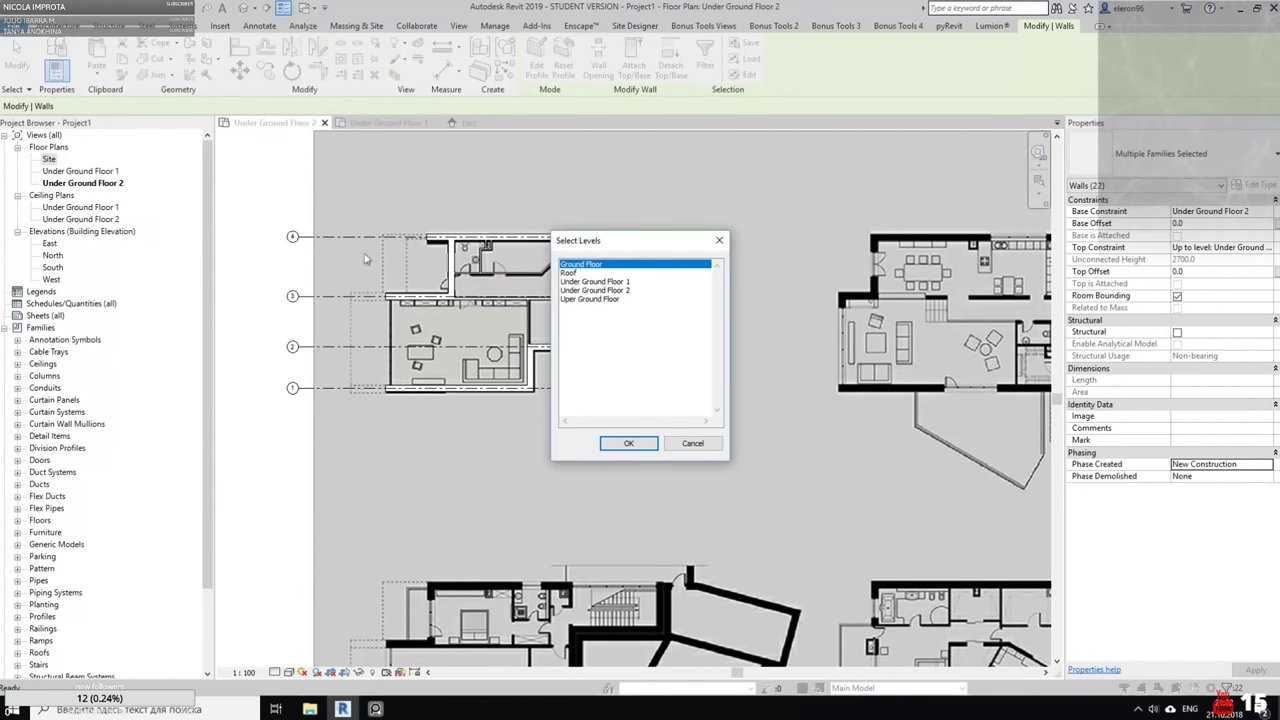
pyautogui.click(619, 282)
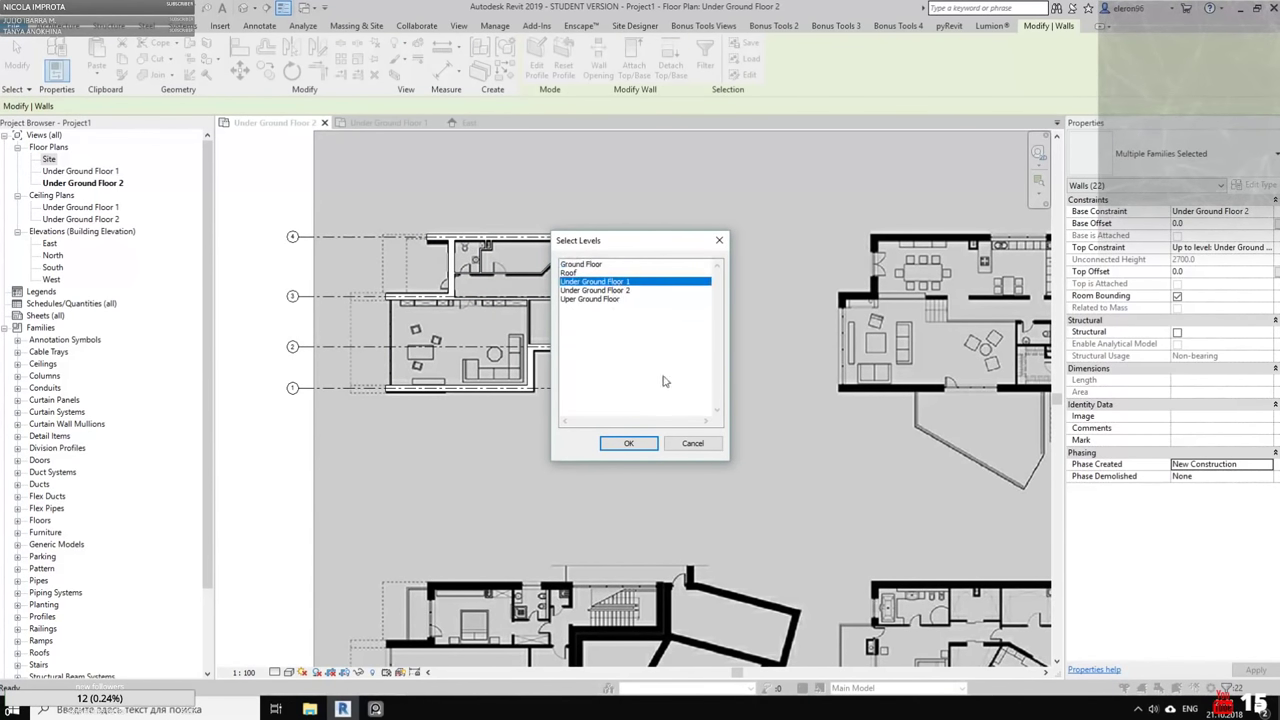
pyautogui.click(629, 444)
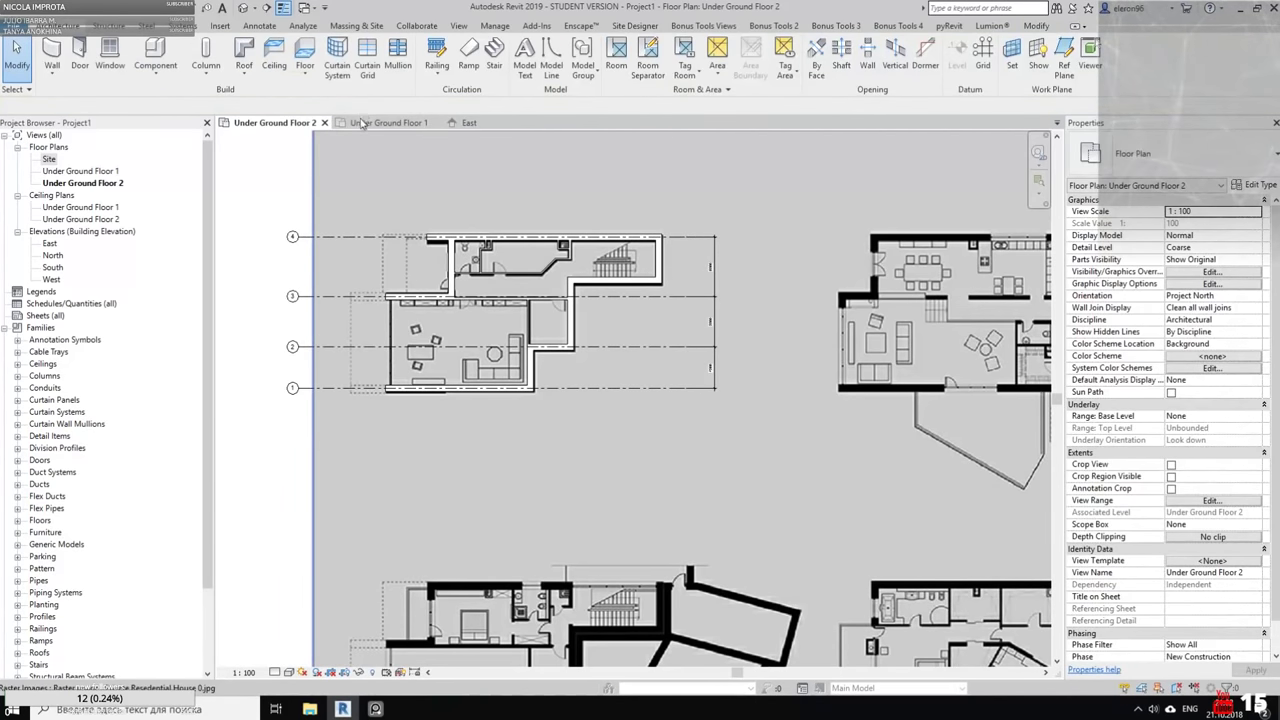
# In the East elevation, select the copied storey above Under Ground Floor 1 and filter the selection to Walls only
pyautogui.click(380, 122)
pyautogui.scroll(-5, 604, 388)
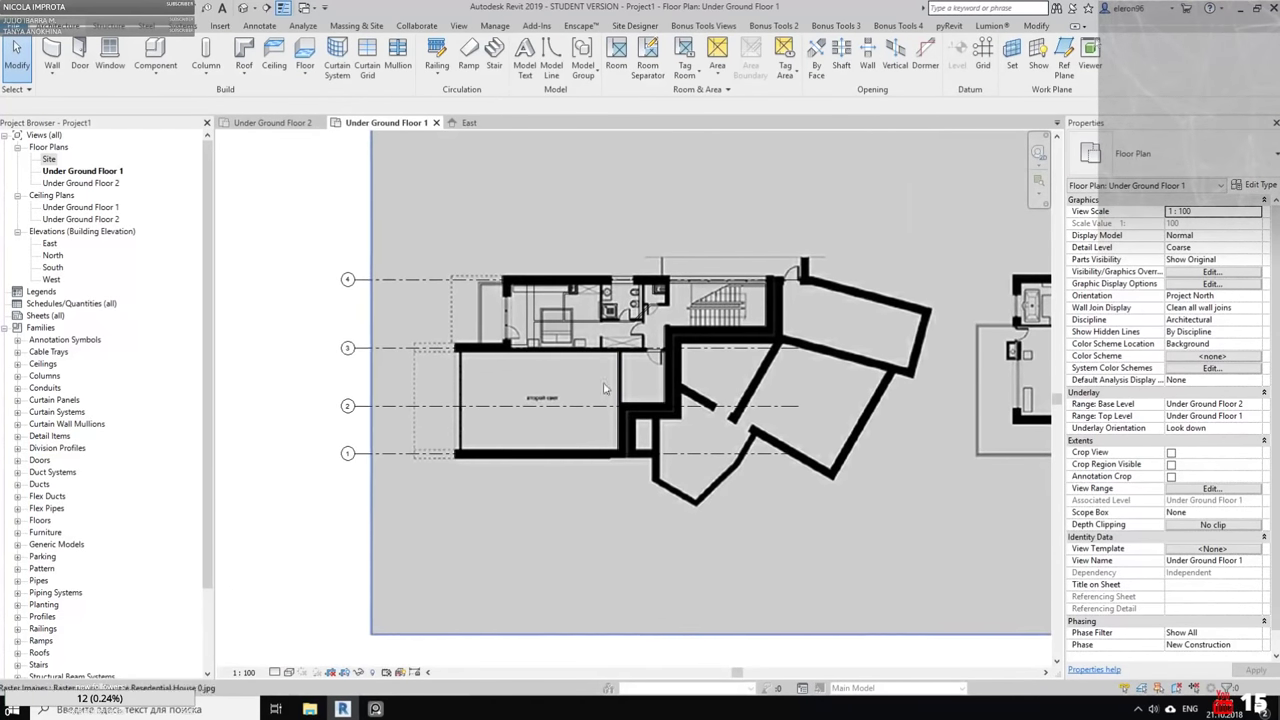
pyautogui.scroll(2, 511, 335)
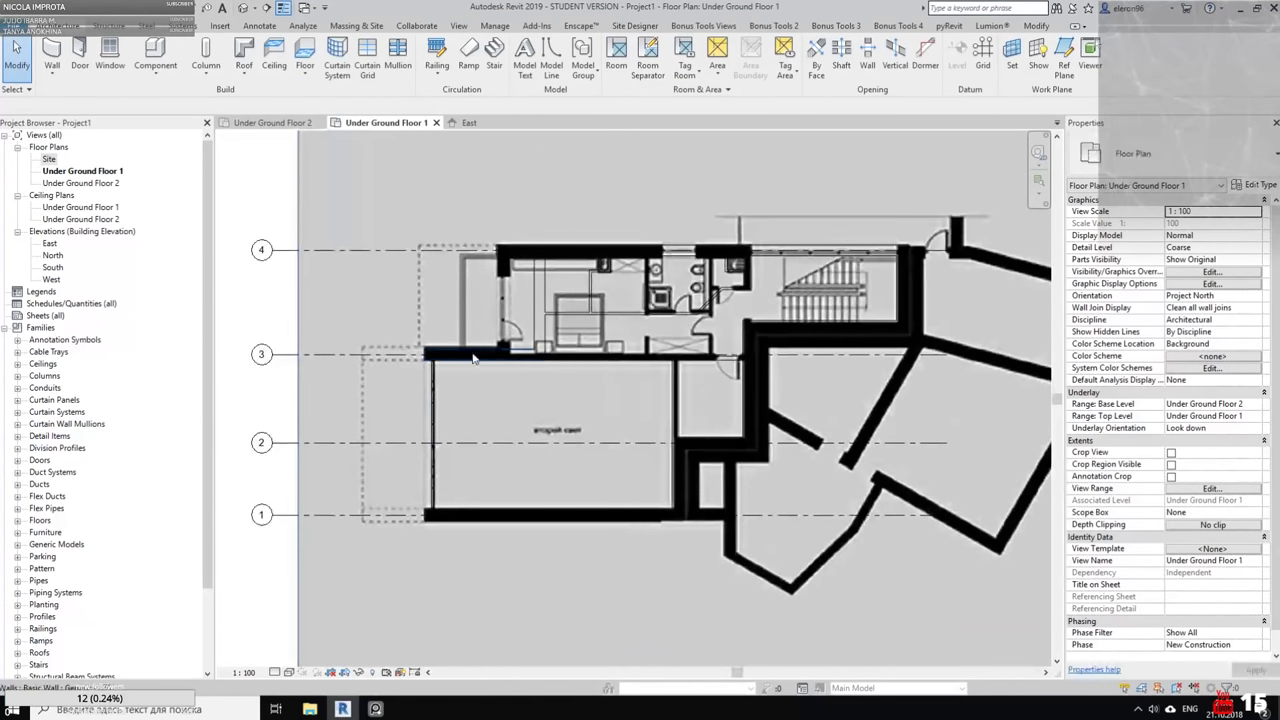
pyautogui.click(469, 122)
pyautogui.scroll(-3, 478, 385)
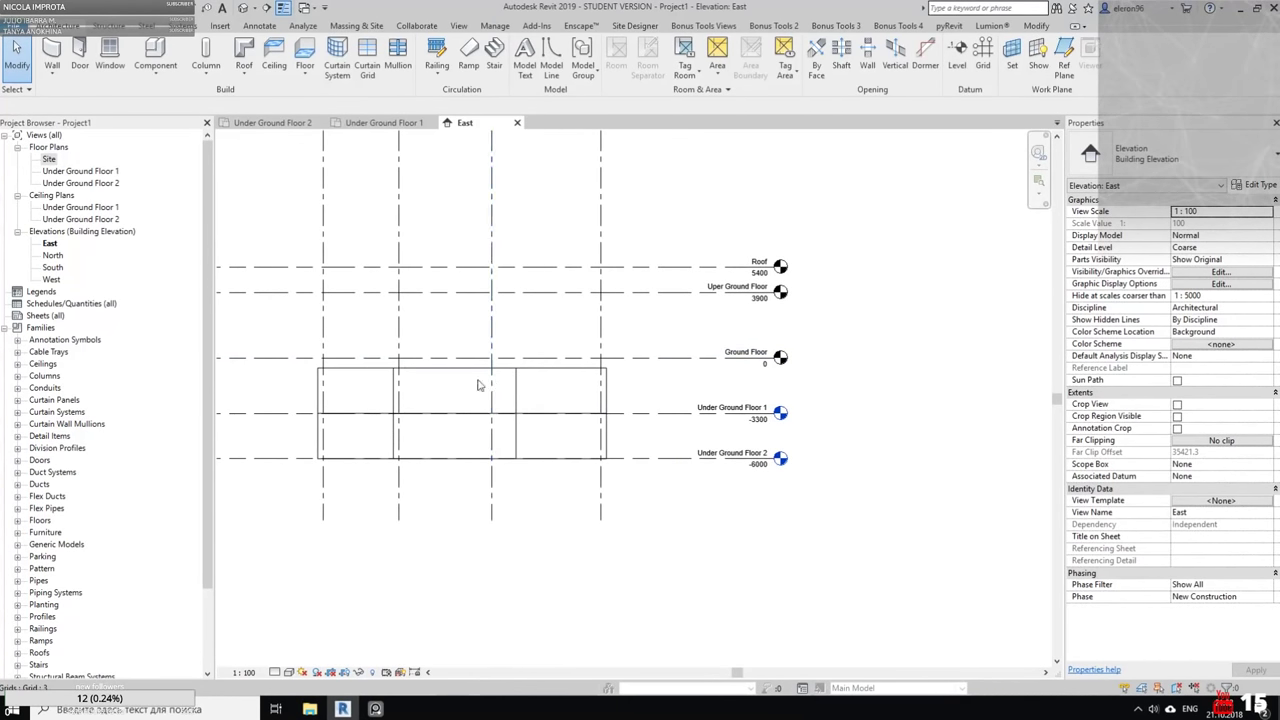
pyautogui.scroll(2, 277, 368)
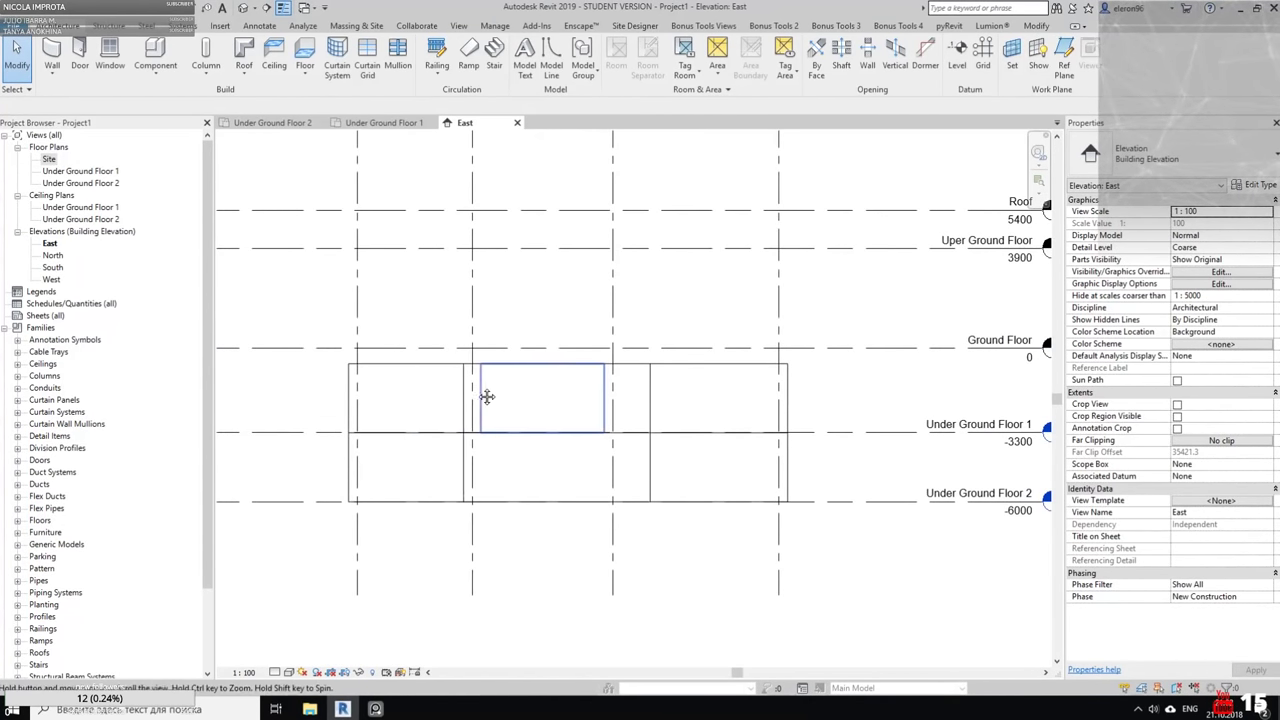
pyautogui.moveTo(312, 300); pyautogui.dragTo(844, 454)
pyautogui.click(536, 55)
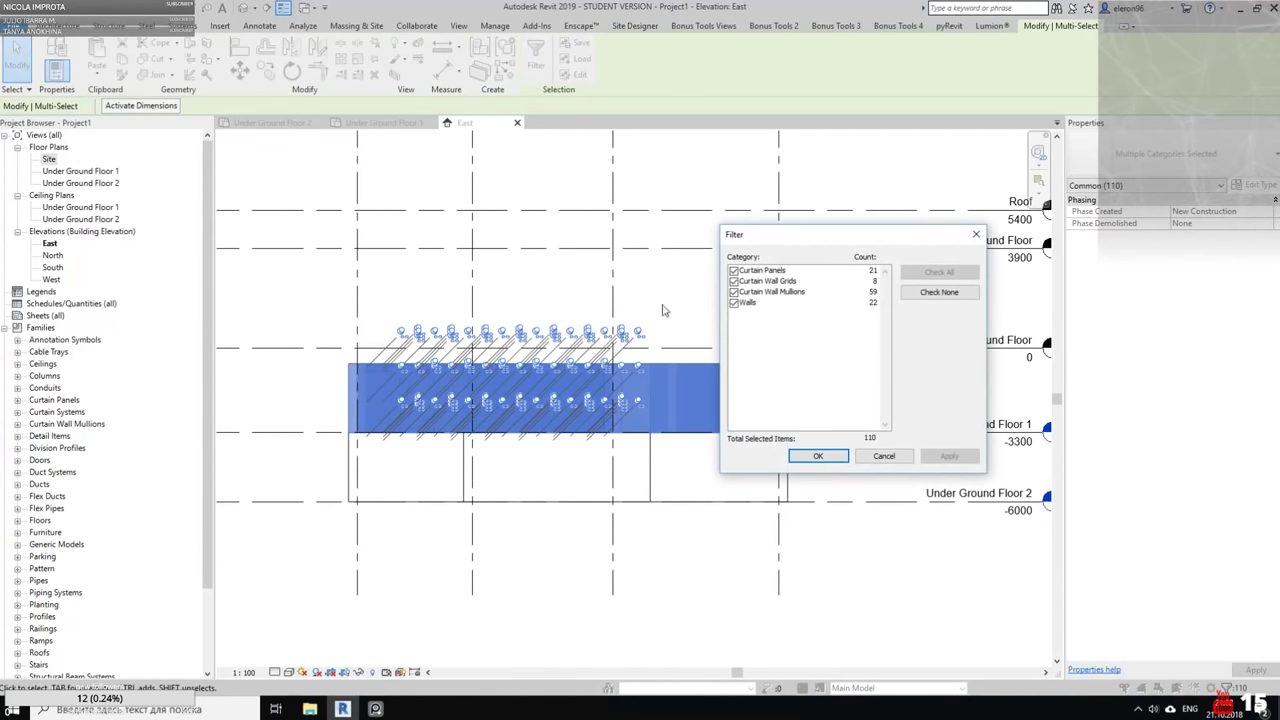
pyautogui.click(734, 302)
pyautogui.click(817, 456)
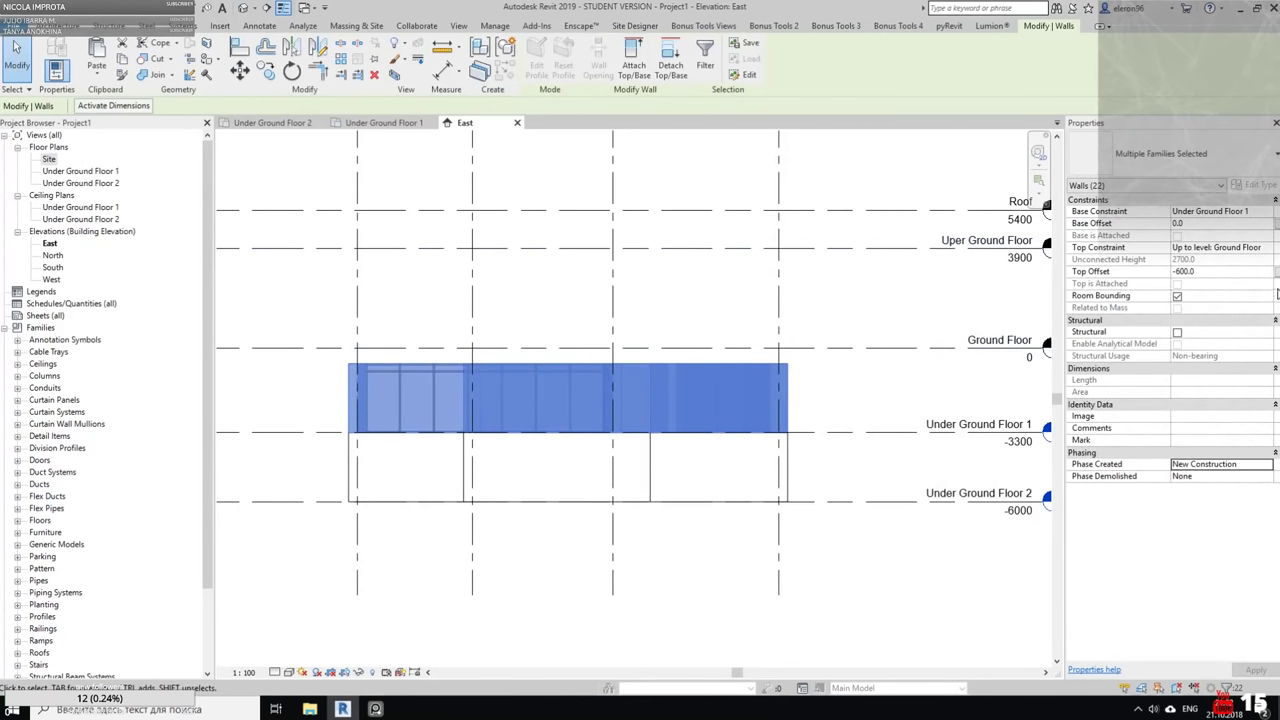
# Constrain the tops of the selected walls to the Ground Floor level with a top offset of 0, and deselect them
pyautogui.click(1266, 248)
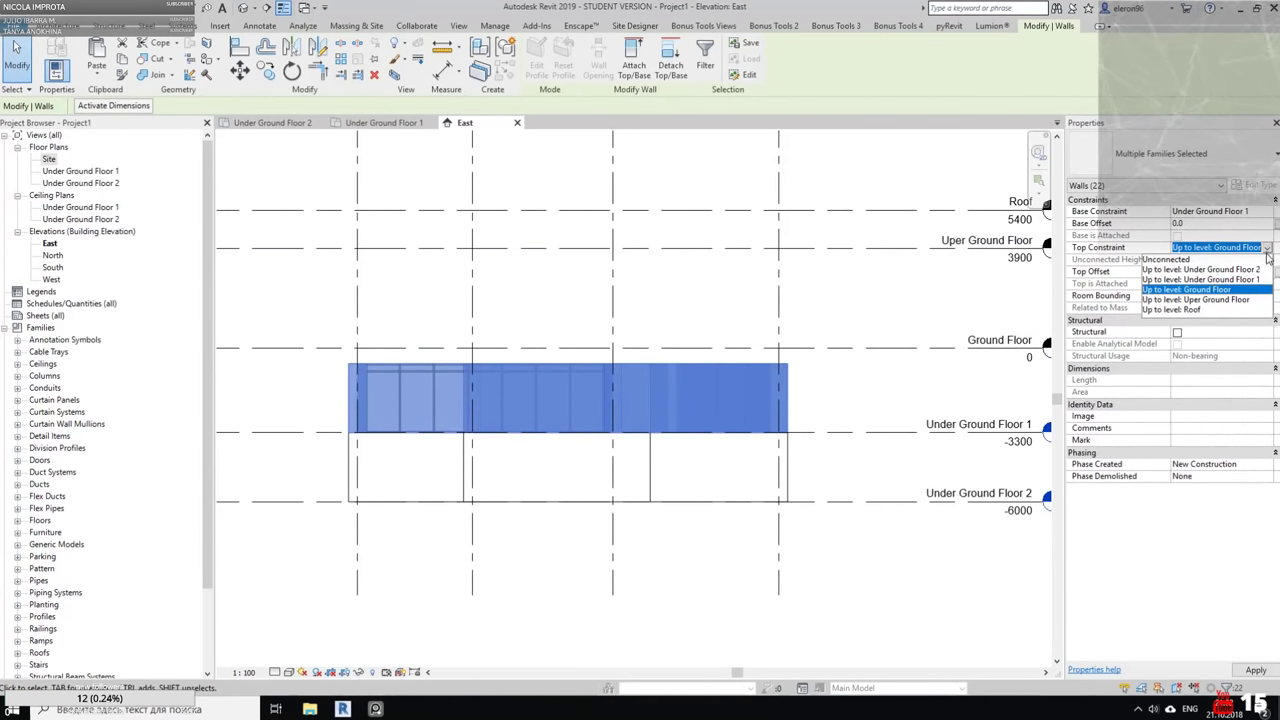
pyautogui.click(1214, 289)
pyautogui.click(1266, 249)
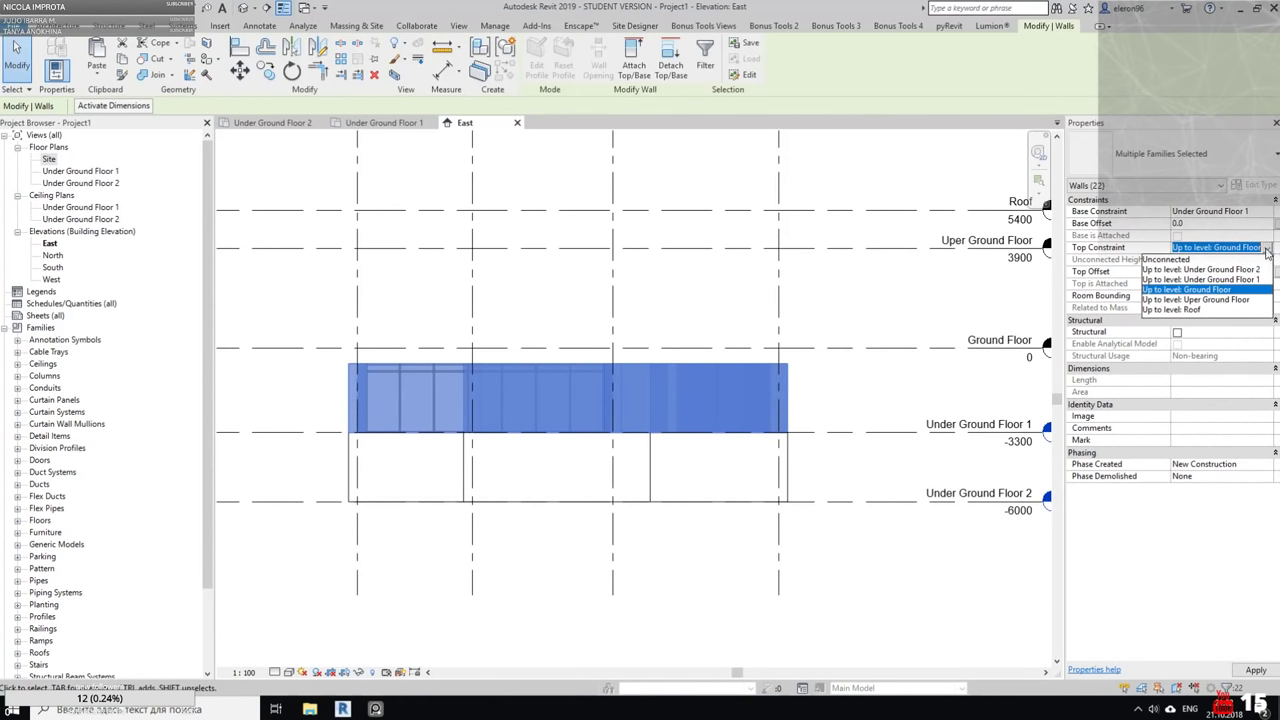
pyautogui.click(1224, 290)
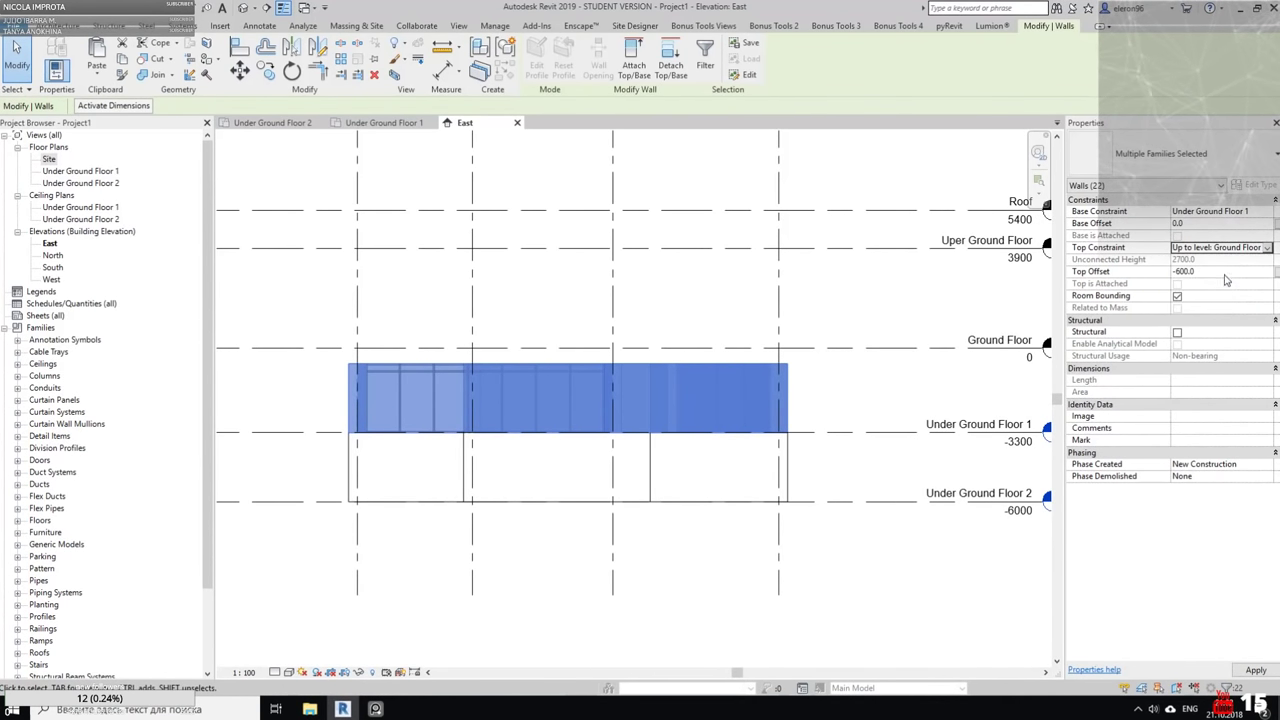
pyautogui.press('Return')
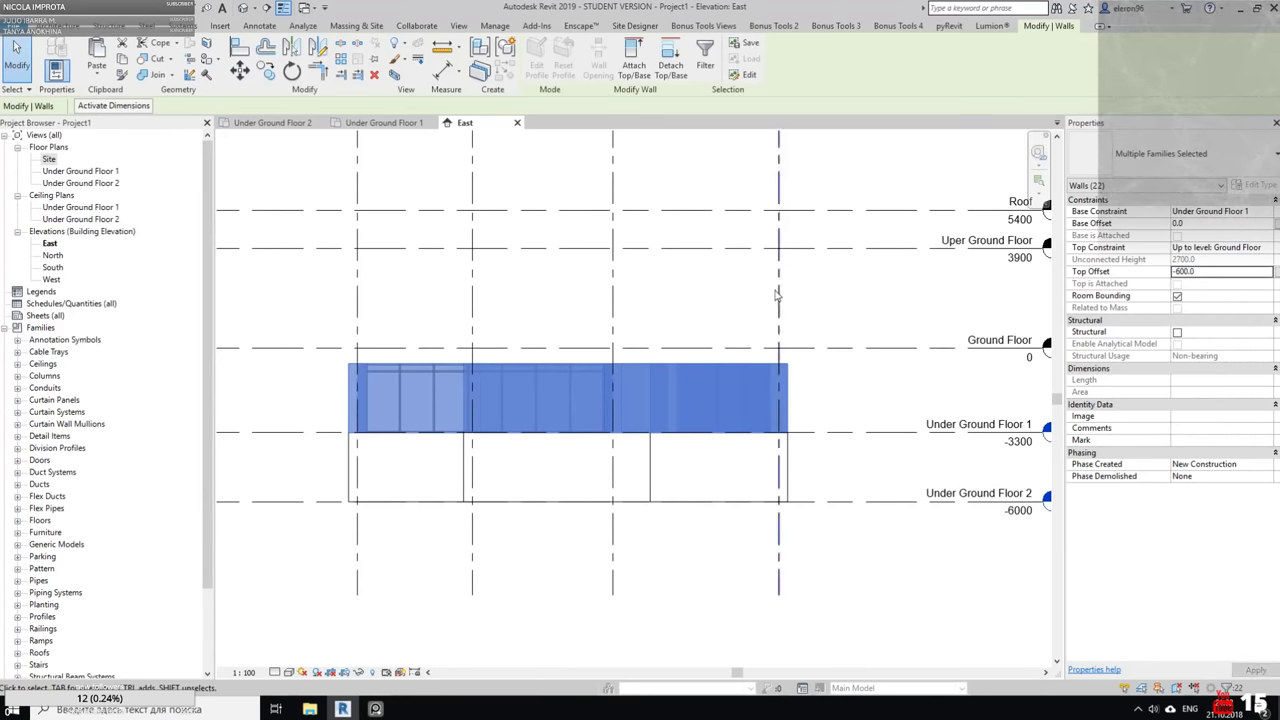
pyautogui.press('f')
pyautogui.press('f')
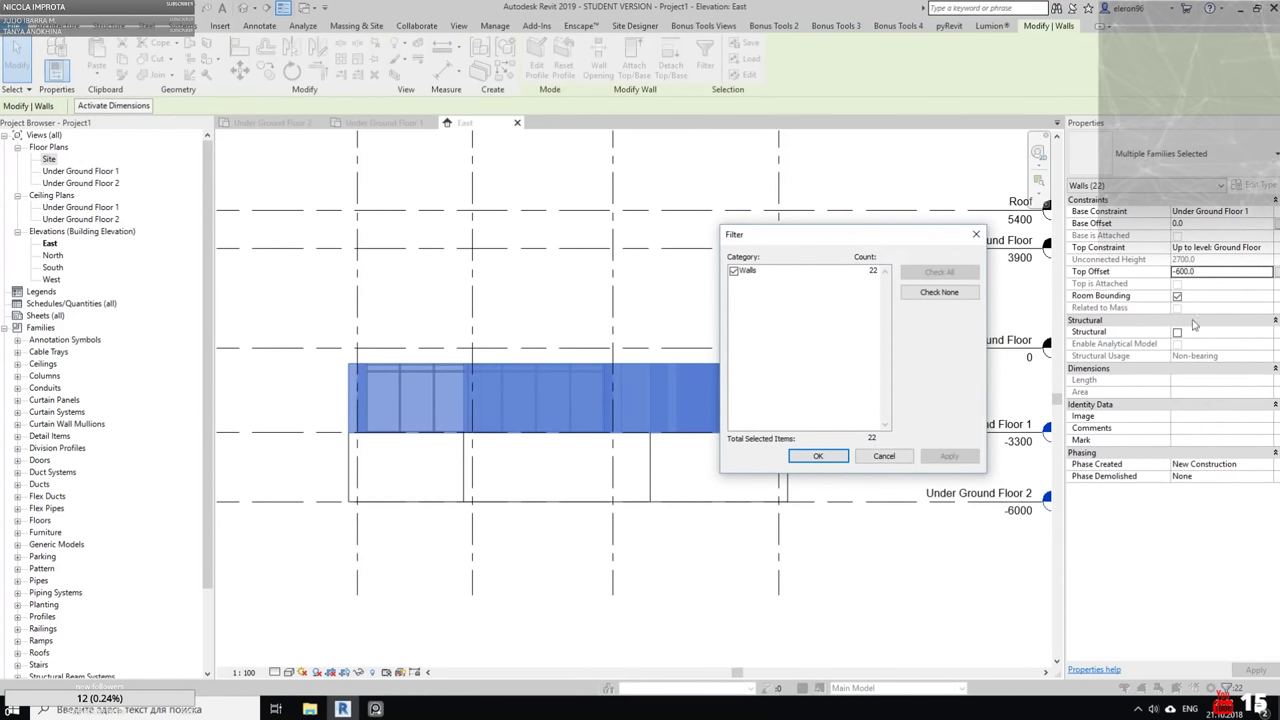
pyautogui.click(899, 454)
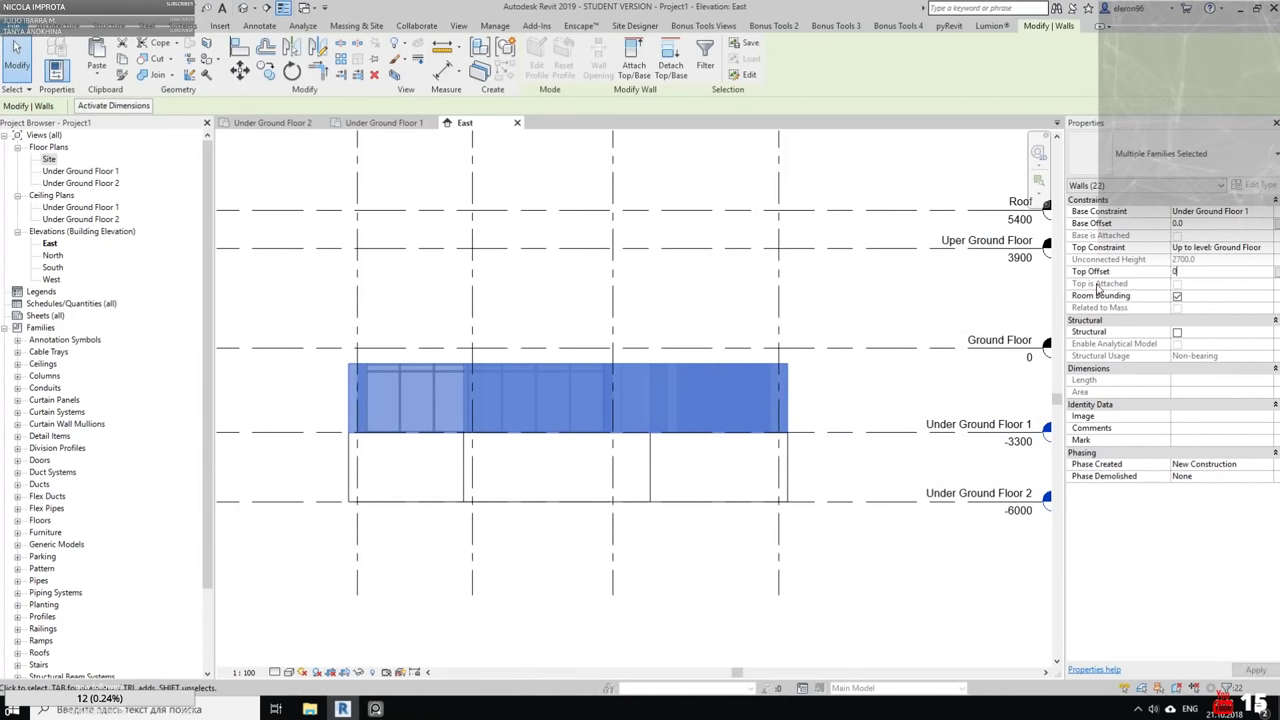
pyautogui.press('Return')
pyautogui.click(667, 299)
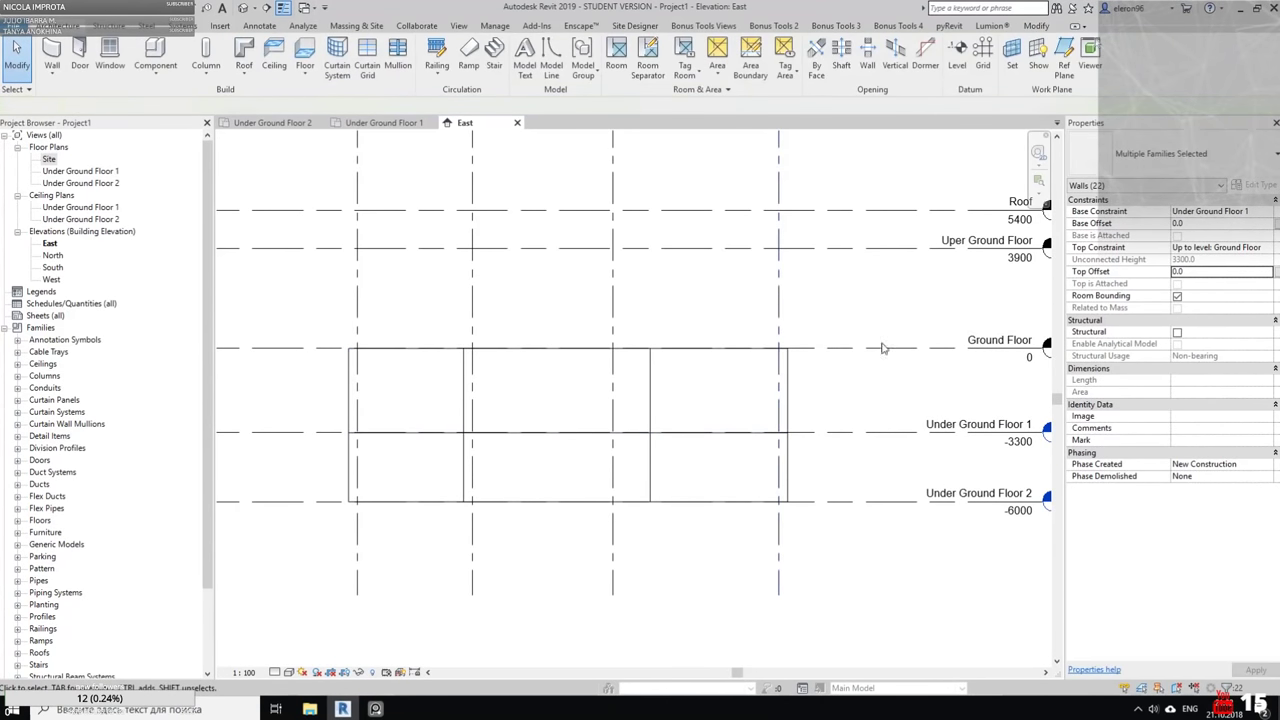
# In the Under Ground Floor 1 plan, start a Generic - 675 wall with its location line on Finish Face: Exterior
pyautogui.click(381, 123)
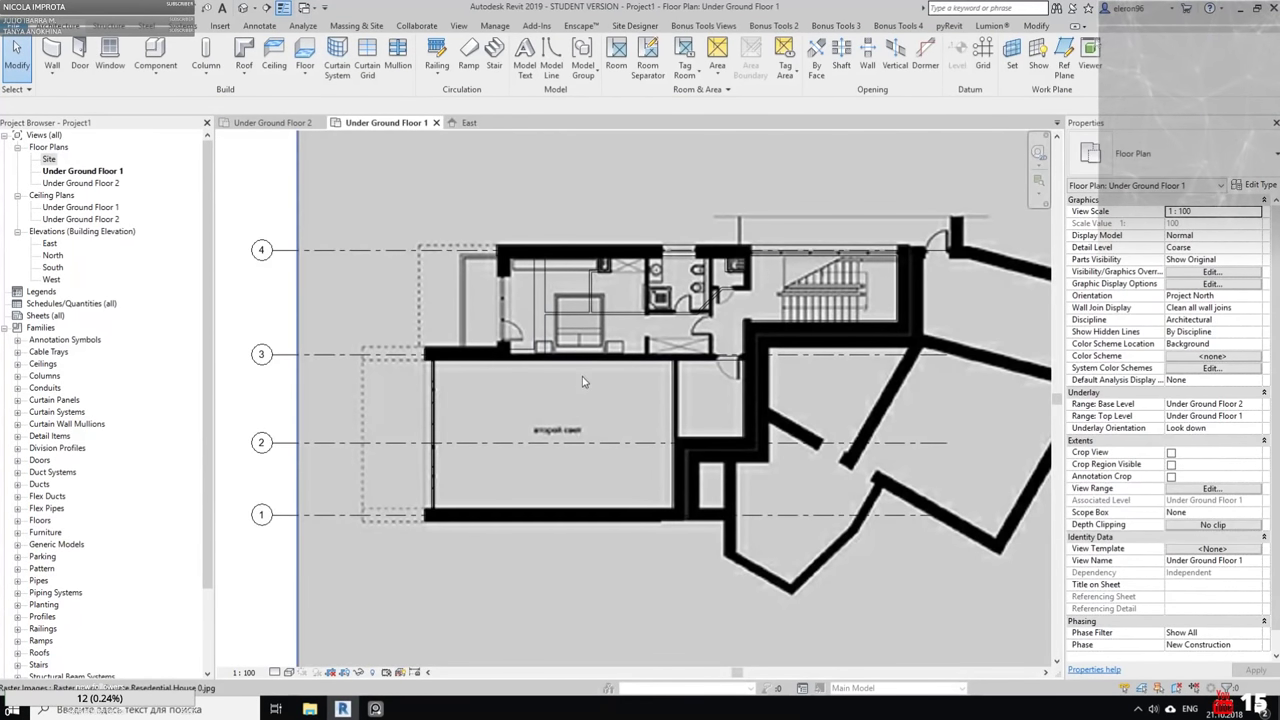
pyautogui.scroll(3, 570, 390)
pyautogui.scroll(4, 568, 400)
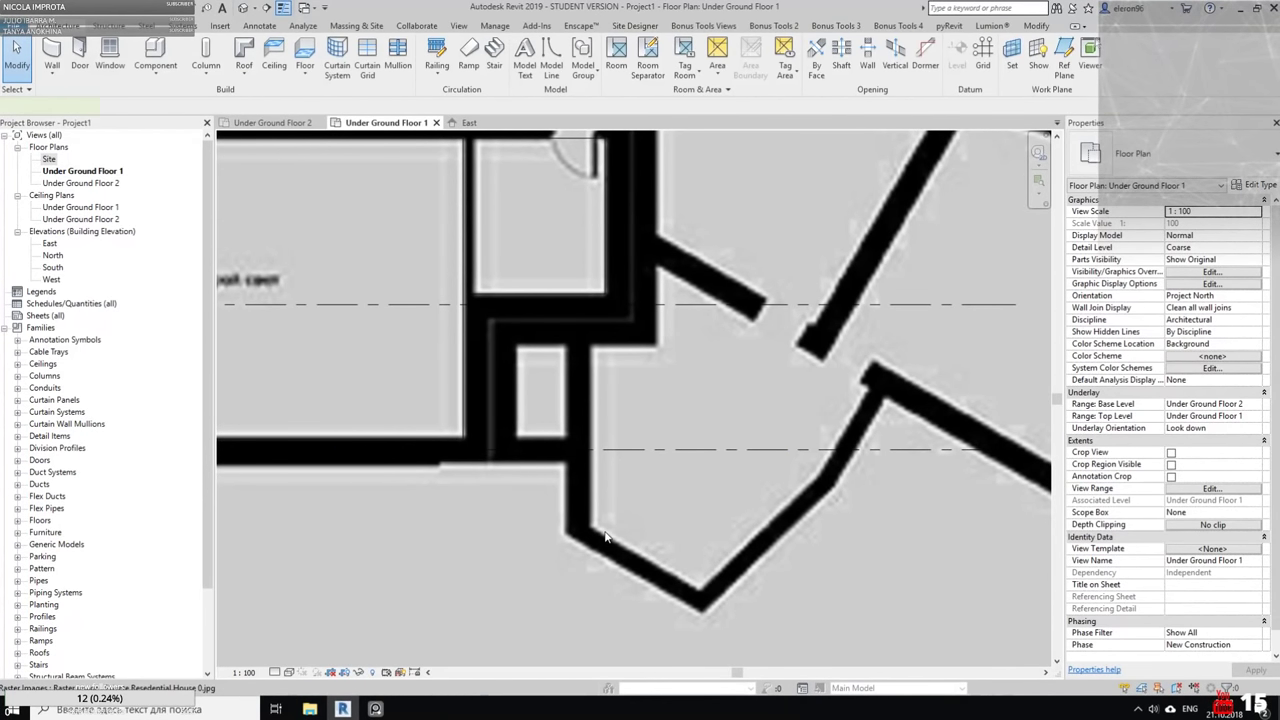
pyautogui.click(574, 494)
pyautogui.press('Escape')
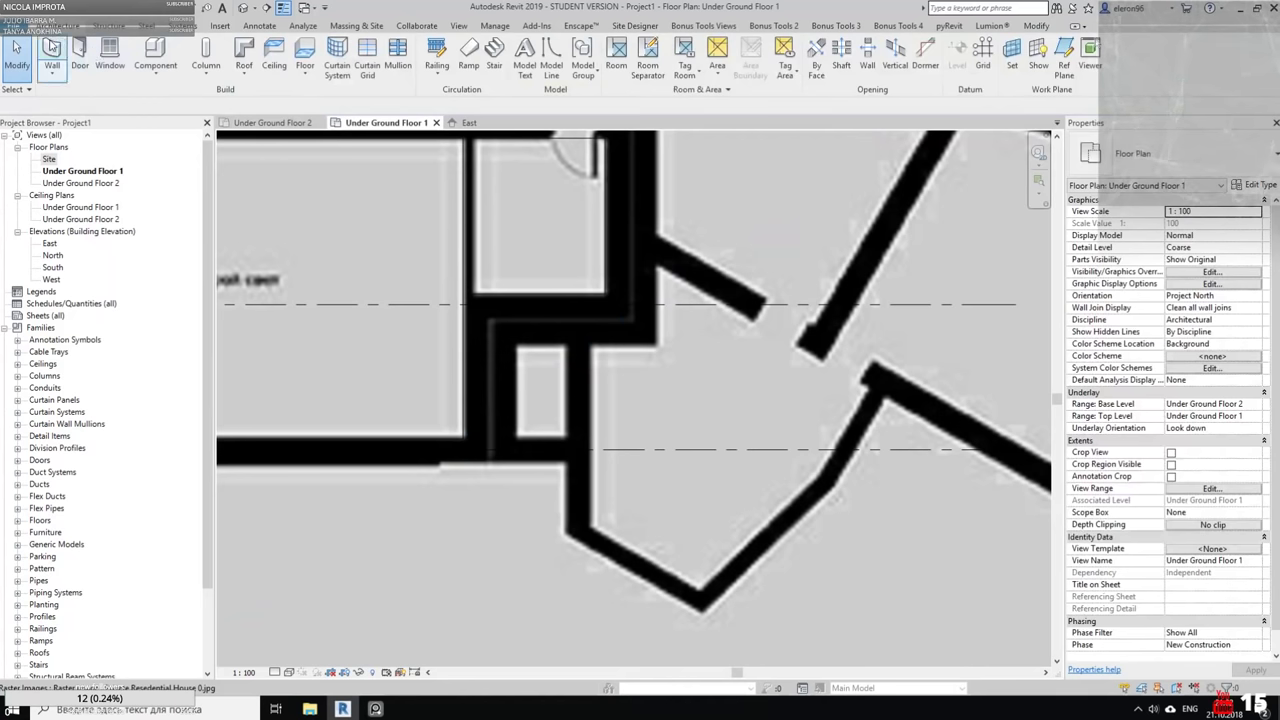
pyautogui.click(52, 52)
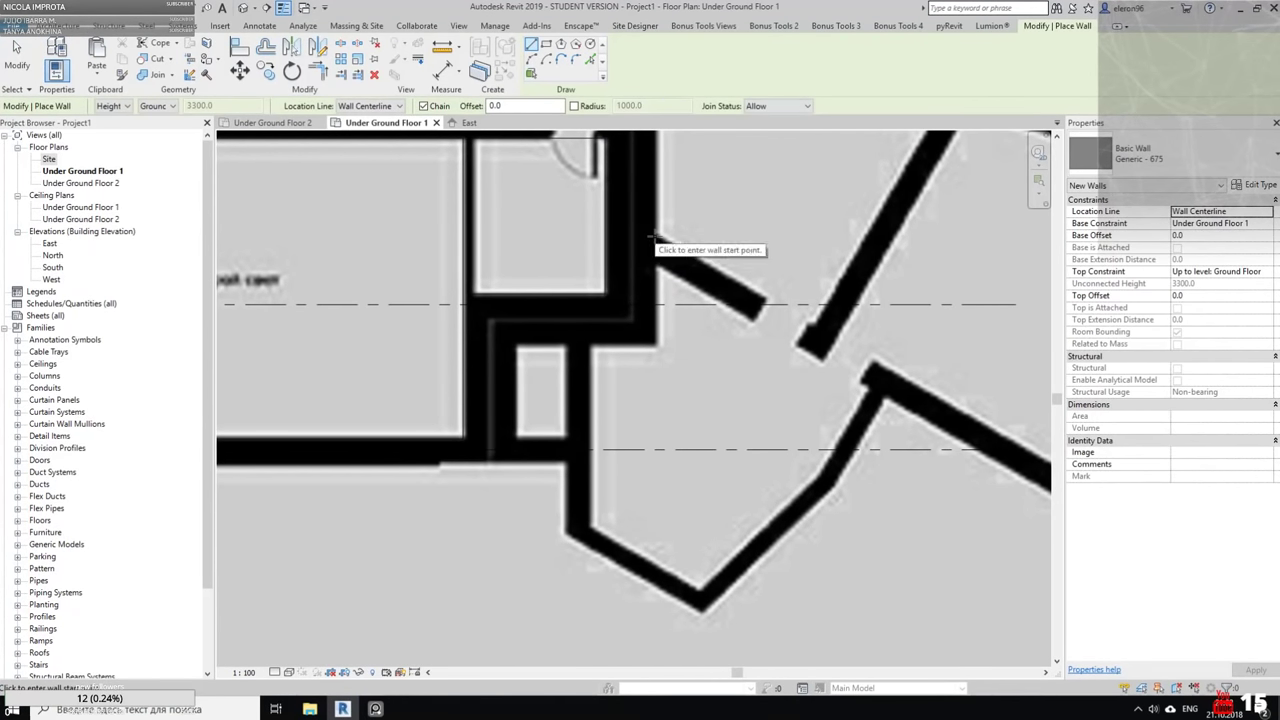
pyautogui.scroll(3, 690, 390)
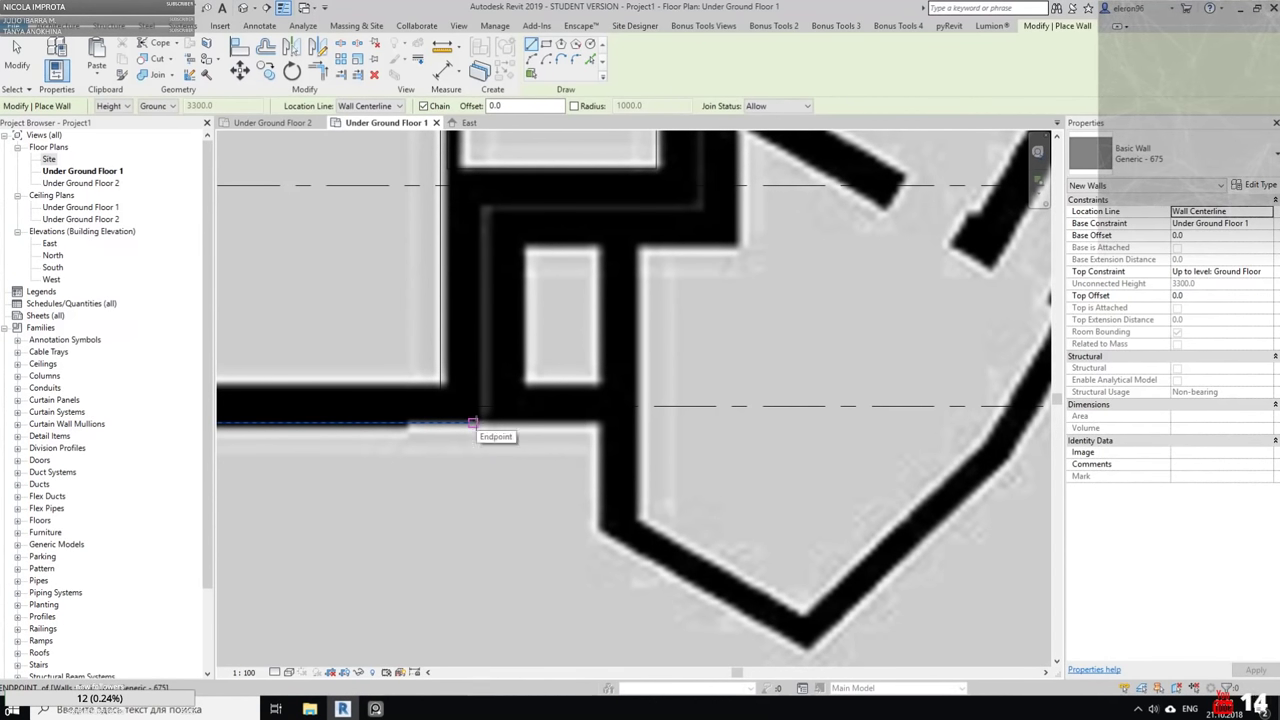
pyautogui.click(473, 423)
pyautogui.press('Escape')
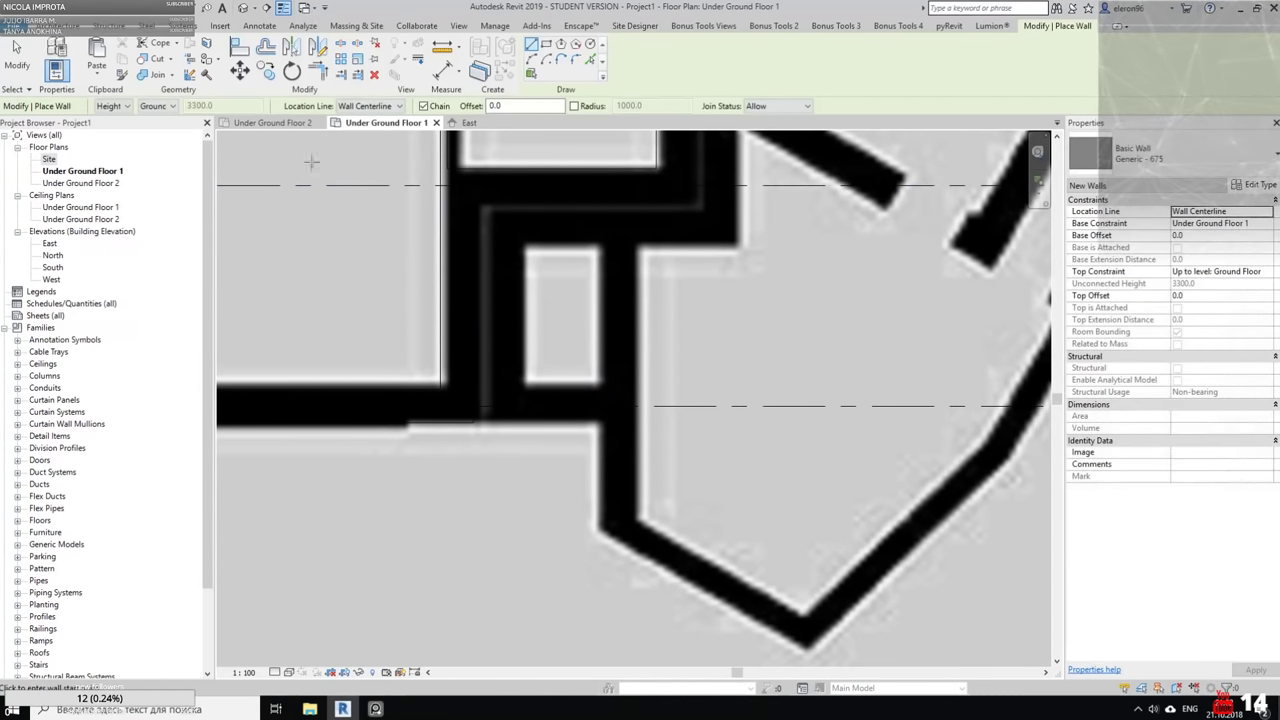
pyautogui.click(365, 106)
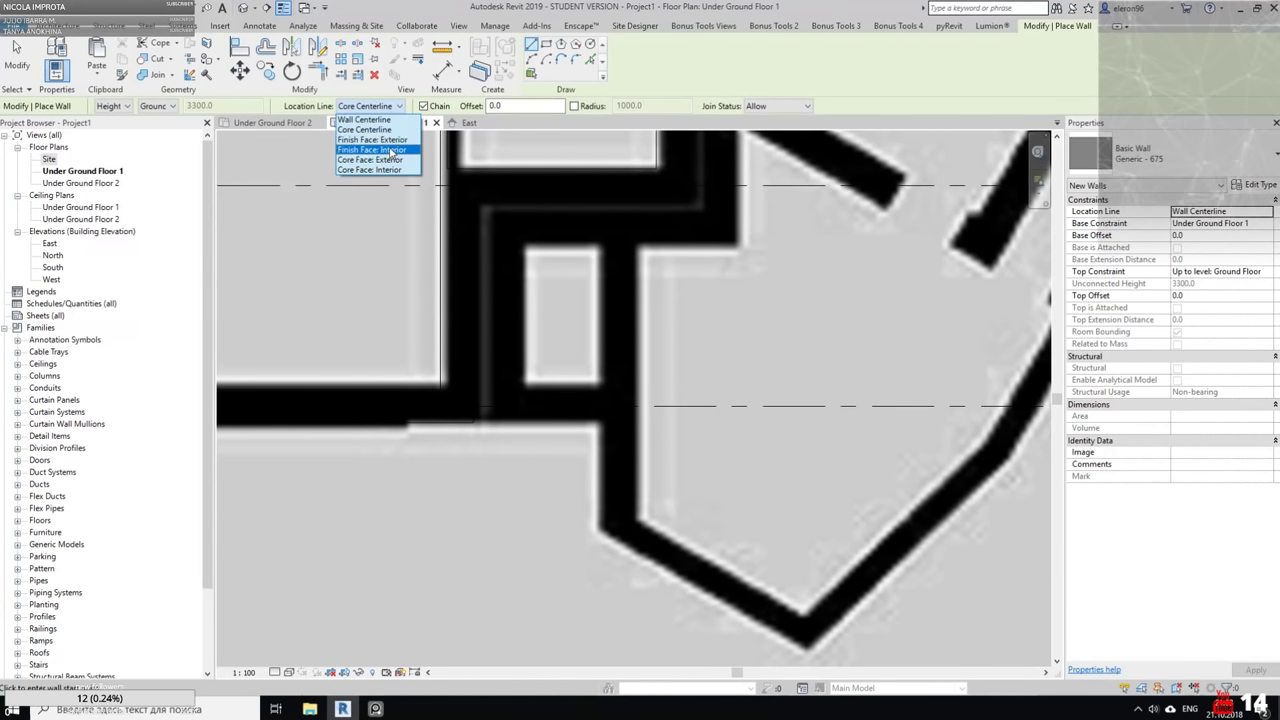
pyautogui.click(375, 139)
# Trace three chained walls from the existing wall's corner near grid 1: about 2500 mm across, 2100 mm down and 5100 mm diagonally to the lowest corner
pyautogui.click(473, 423)
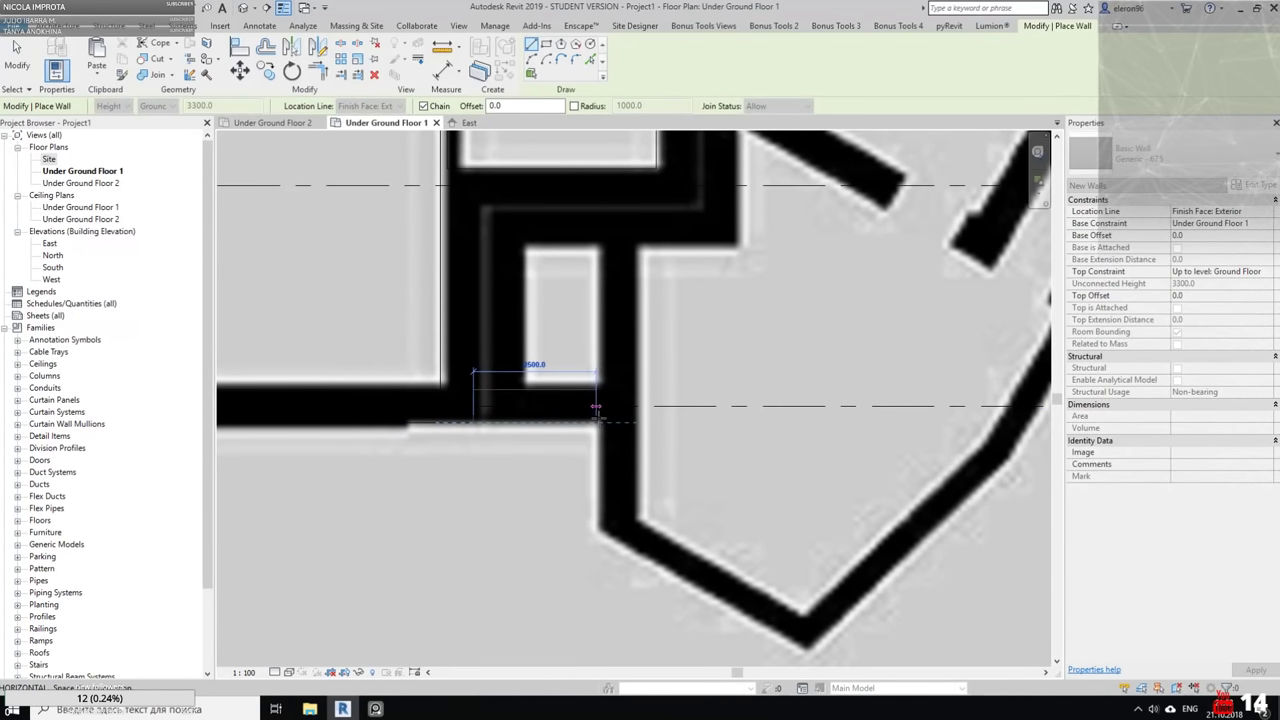
pyautogui.click(597, 422)
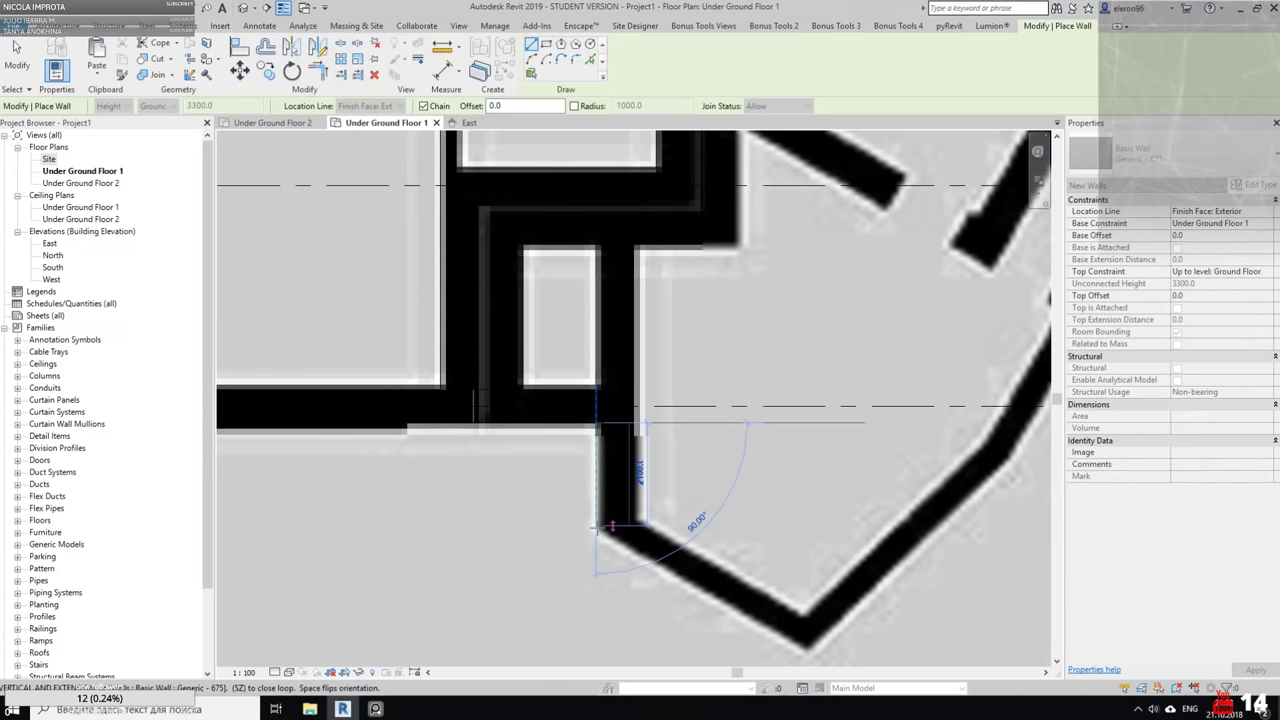
pyautogui.click(597, 527)
pyautogui.moveTo(758, 567); pyautogui.dragTo(614, 447, button='middle')
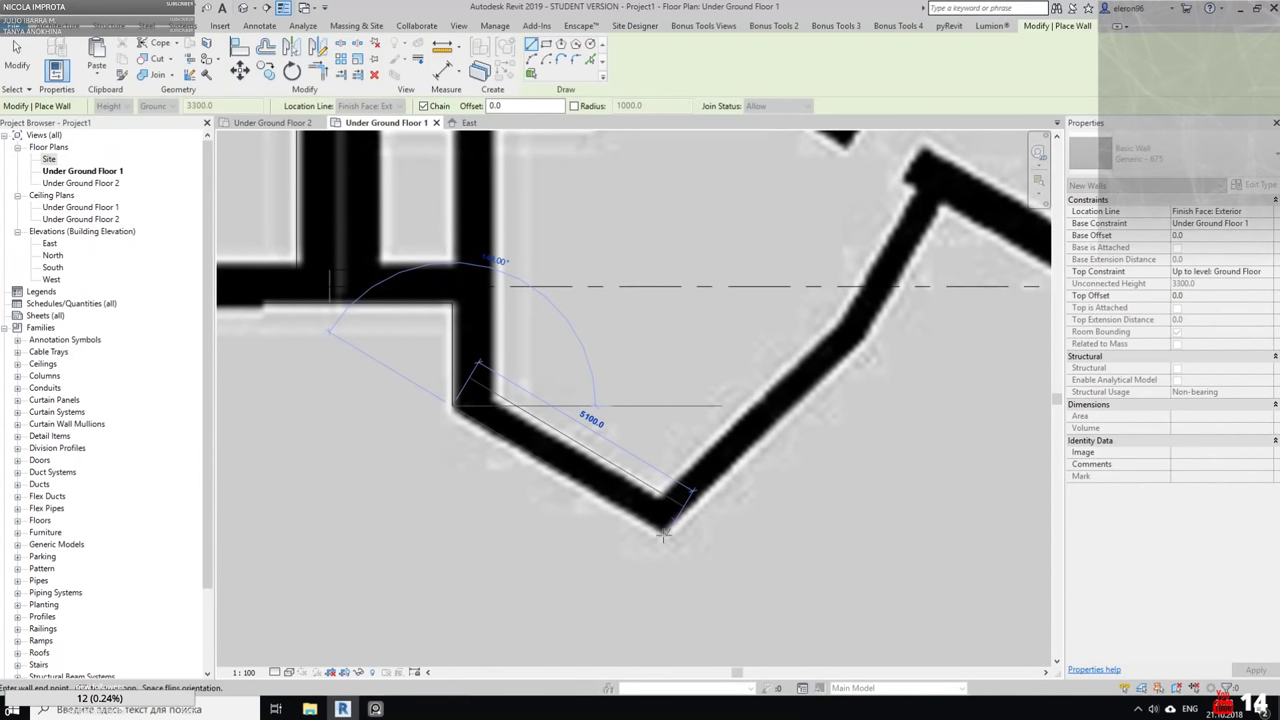
pyautogui.click(662, 531)
# Try to continue the wall chain from the lowest corner at 45° to the bend and about 3400 mm at 56° to the thick diagonal wall
pyautogui.moveTo(700, 525); pyautogui.dragTo(570, 590, button='middle')
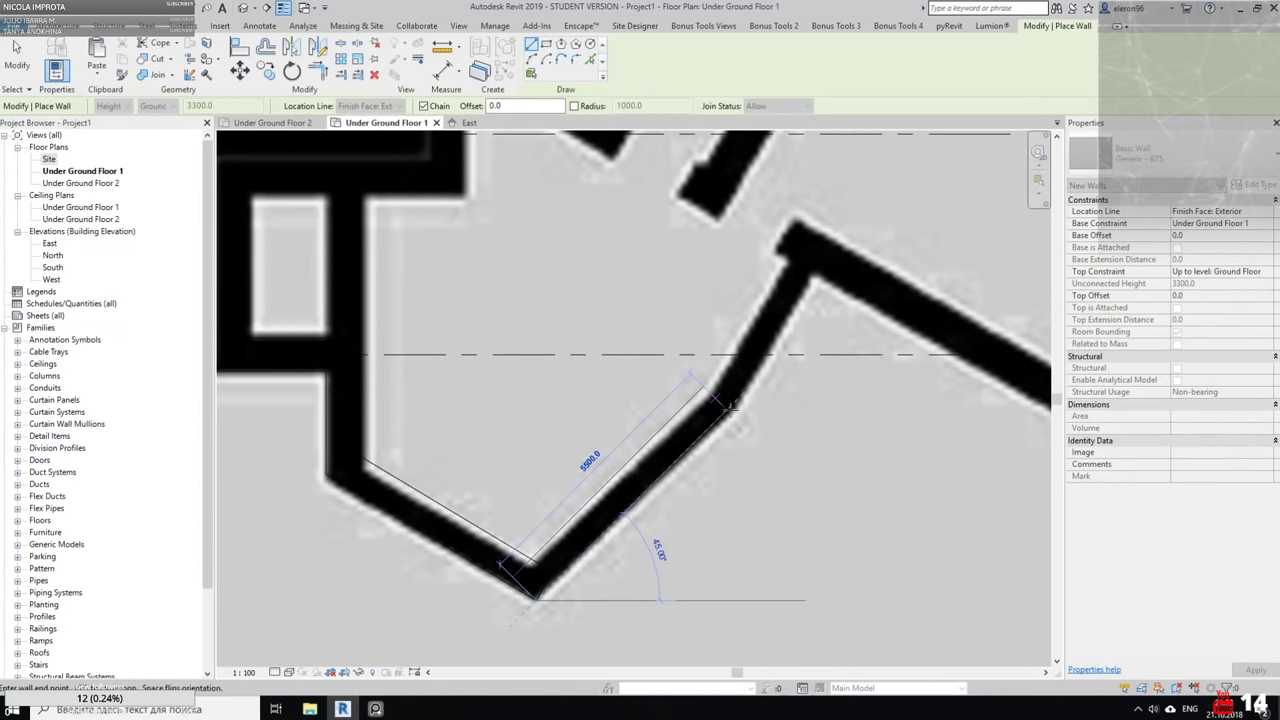
pyautogui.click(726, 406)
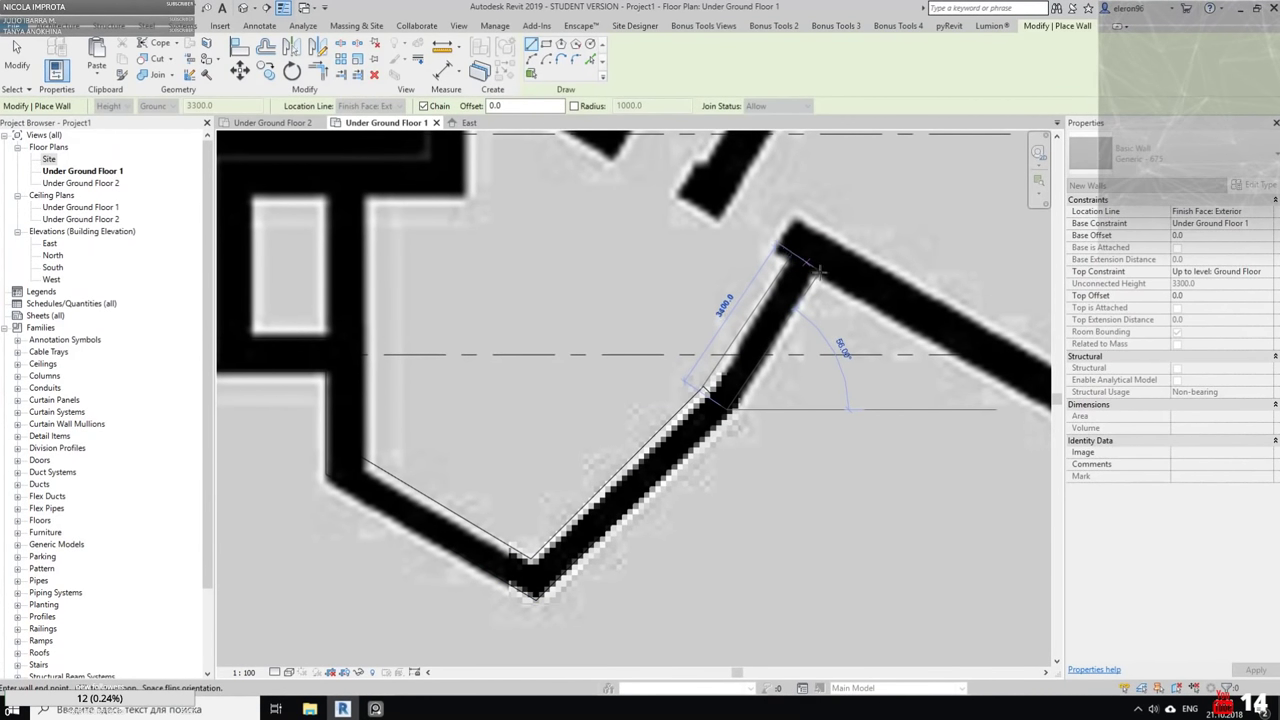
pyautogui.click(815, 268)
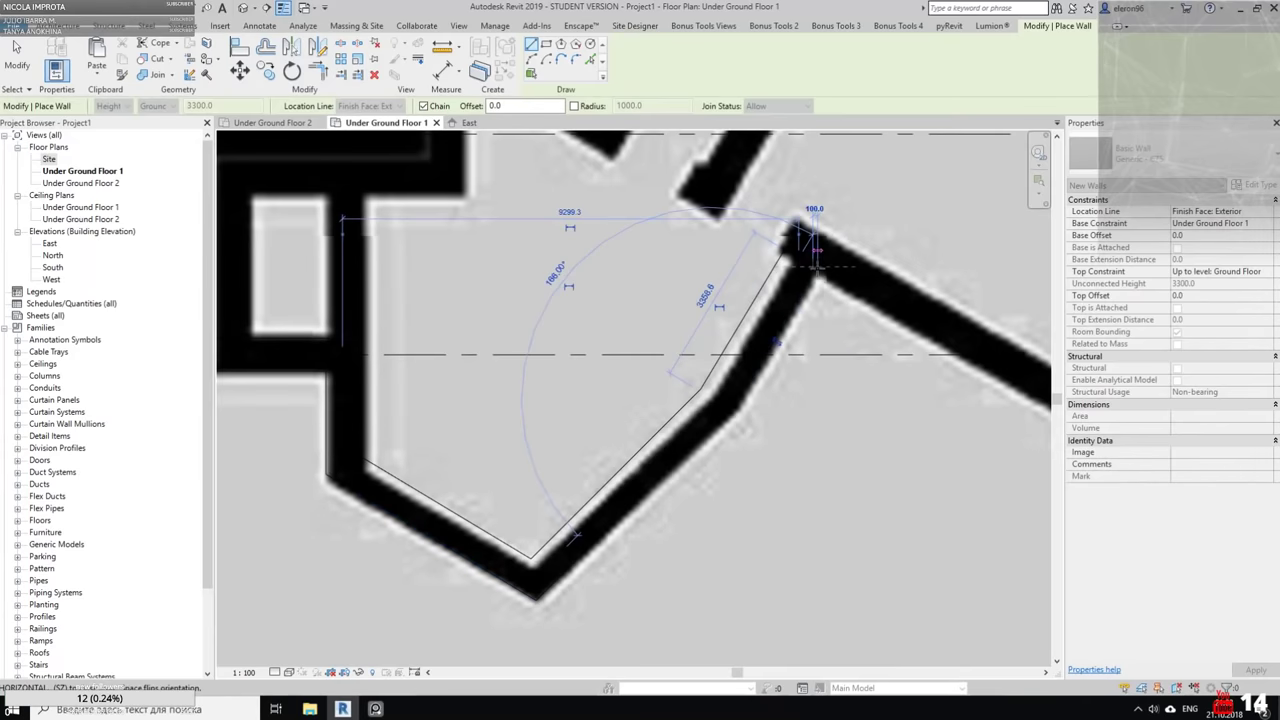
# End the wall chain and delete its last two segments, on both sides of the bend
pyautogui.scroll(3, 860, 340)
pyautogui.press('Escape')
pyautogui.press('Escape')
pyautogui.click(711, 396)
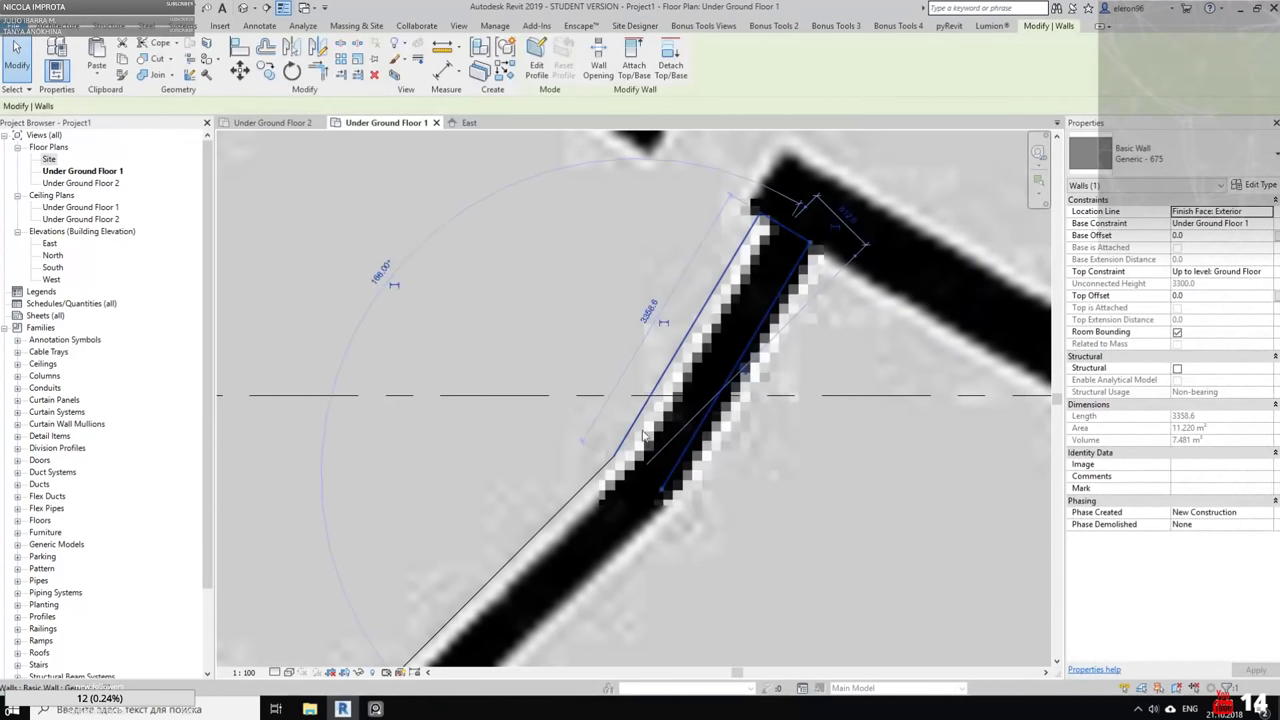
pyautogui.press('Delete')
pyautogui.scroll(-2, 694, 411)
pyautogui.moveTo(572, 542); pyautogui.dragTo(557, 430, button='middle')
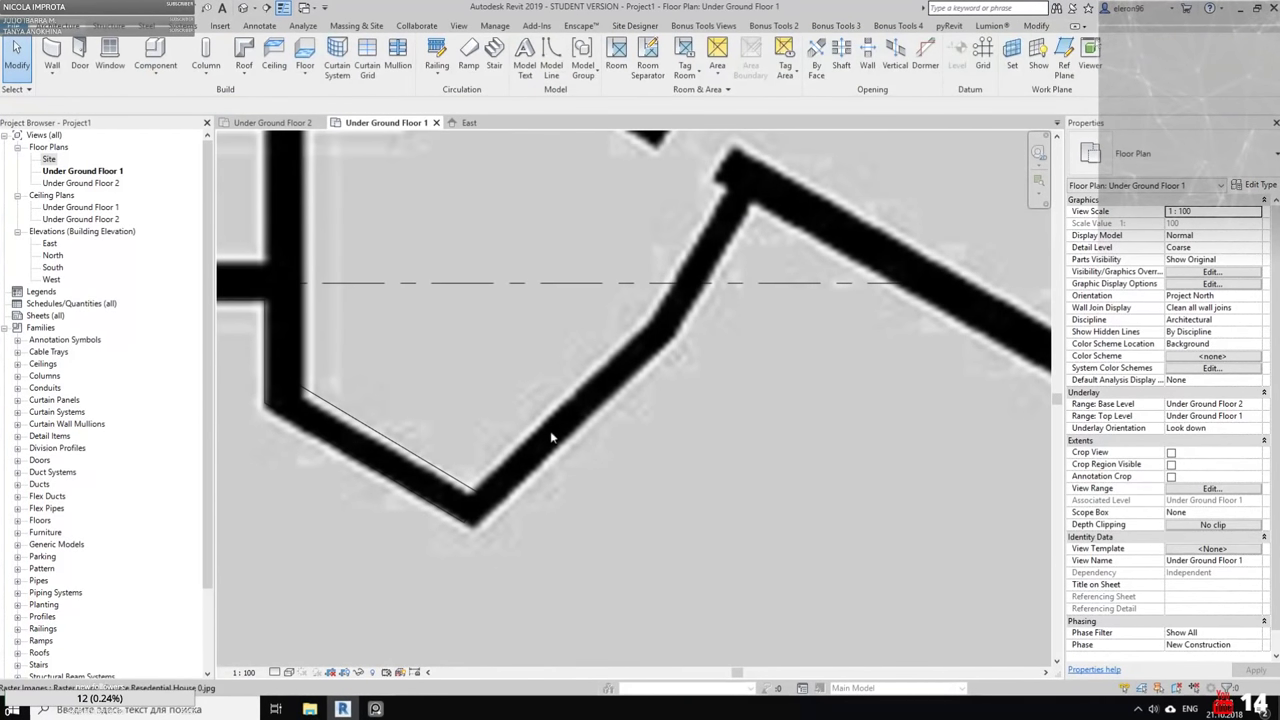
# Trace a Generic - 675 wall from the raster plan's lowest corner to the bend, about 5200 mm at 43°
pyautogui.scroll(1, 545, 448)
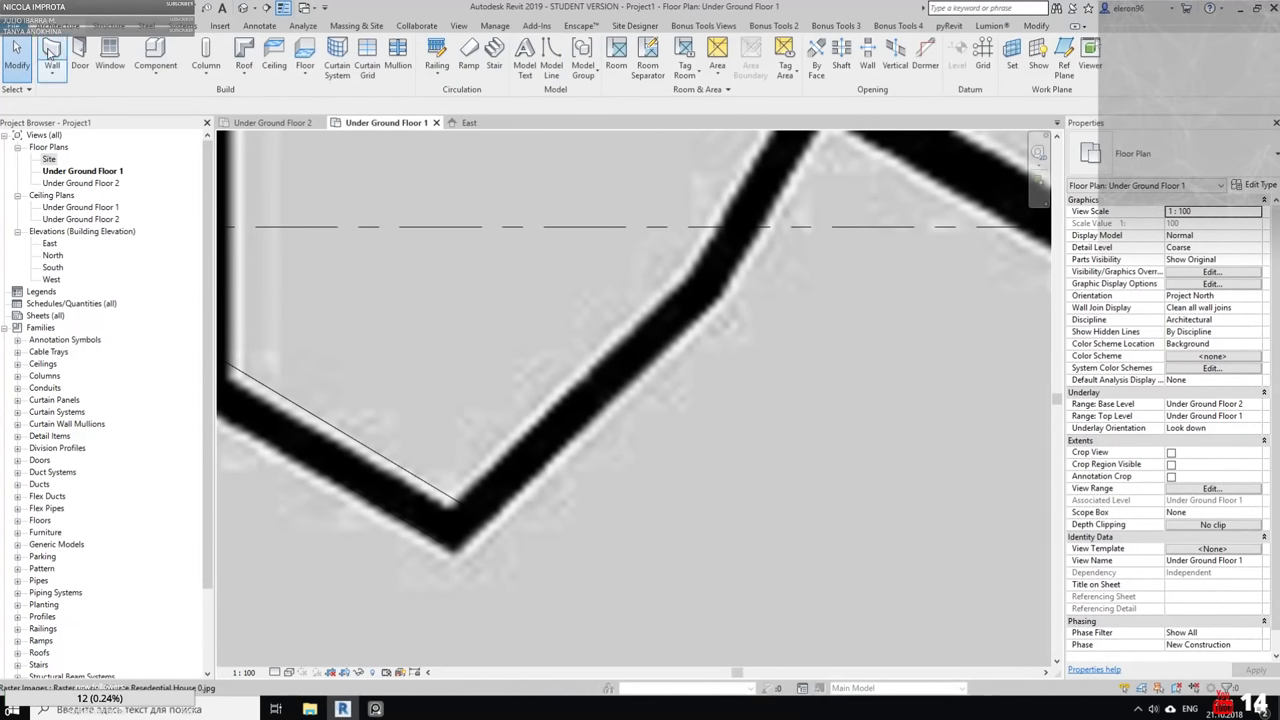
pyautogui.click(79, 55)
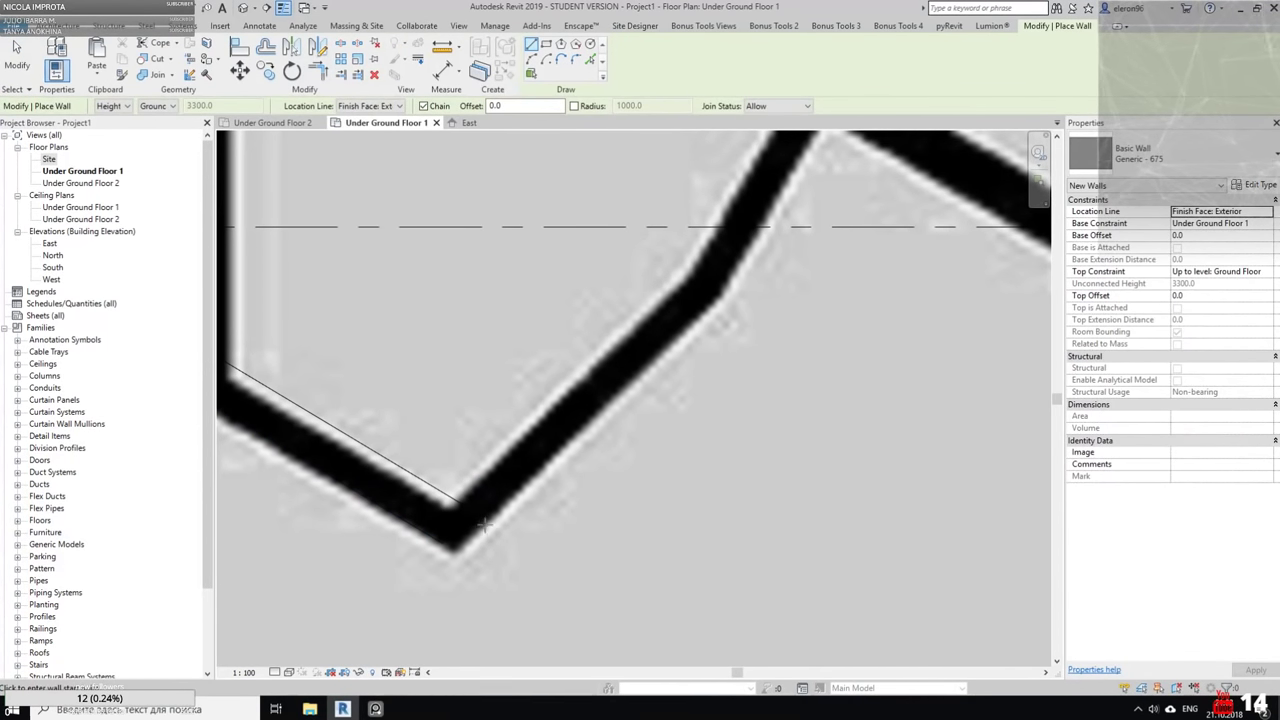
pyautogui.click(483, 524)
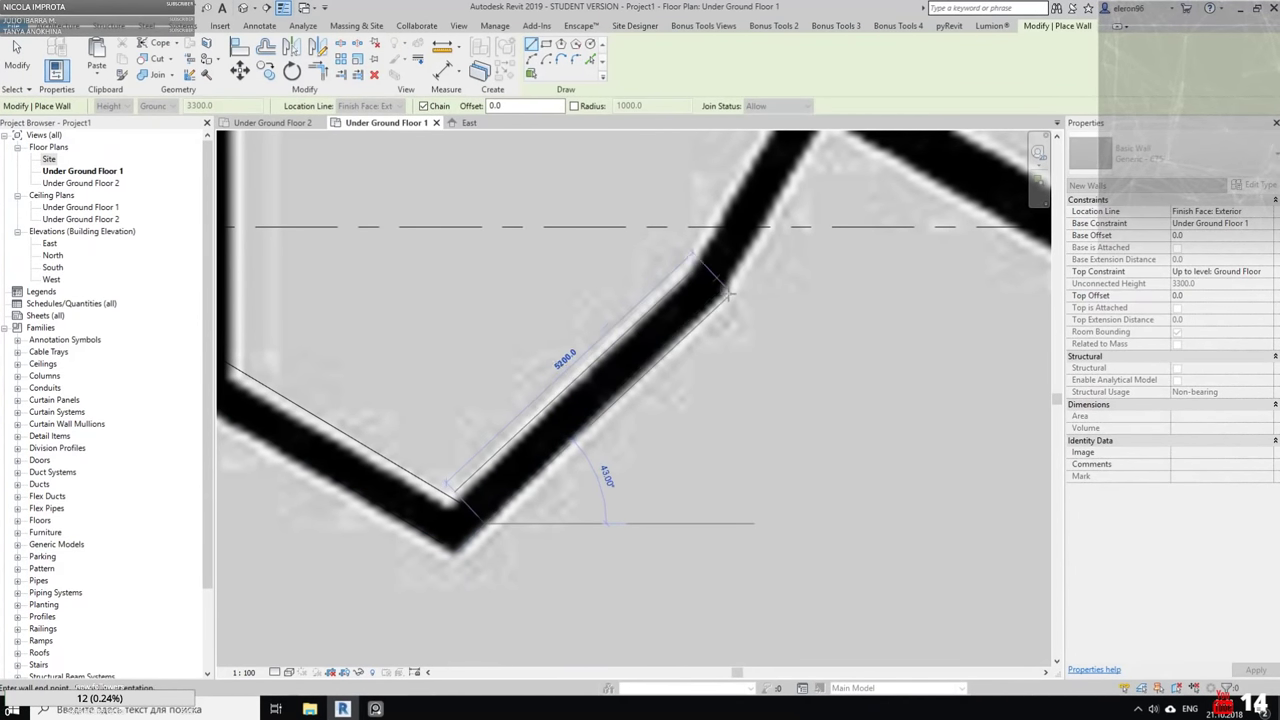
pyautogui.click(728, 288)
pyautogui.moveTo(736, 236); pyautogui.dragTo(682, 321, button='middle')
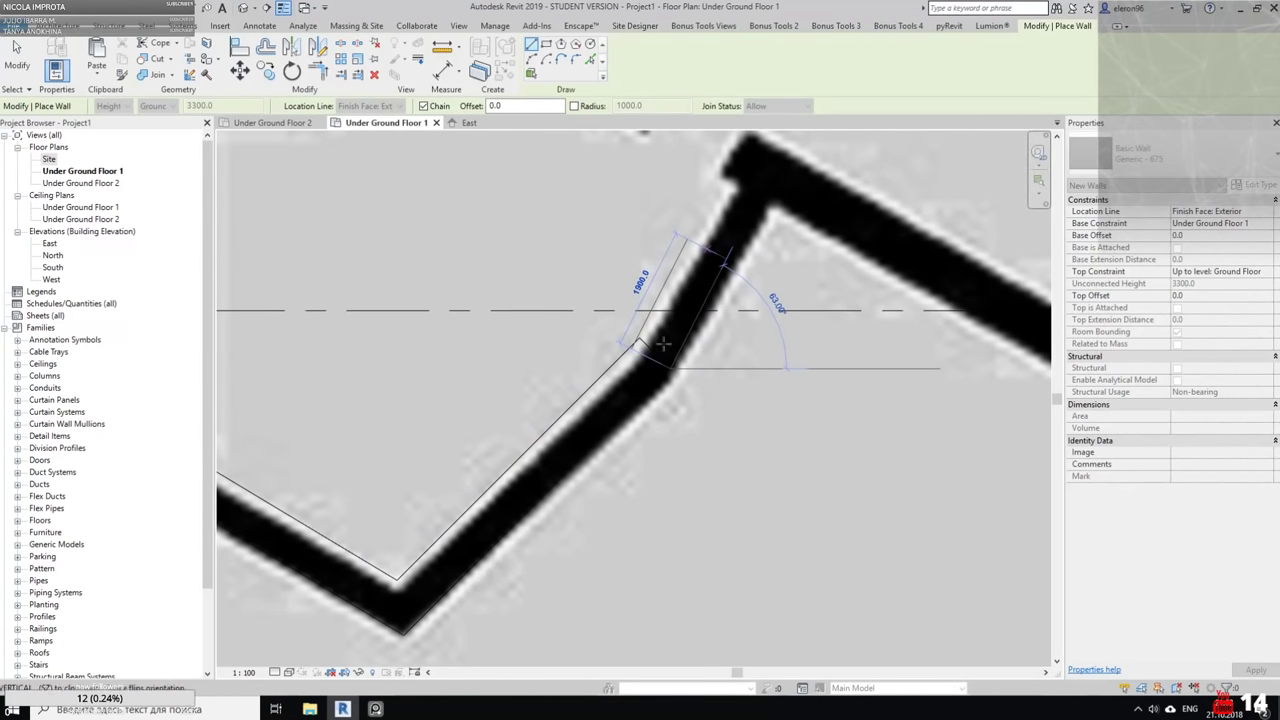
pyautogui.press('Escape')
# Trace the short wall from the bend up to the thick diagonal wall, about 2300 mm long at 60°
pyautogui.click(690, 346)
pyautogui.click(748, 232)
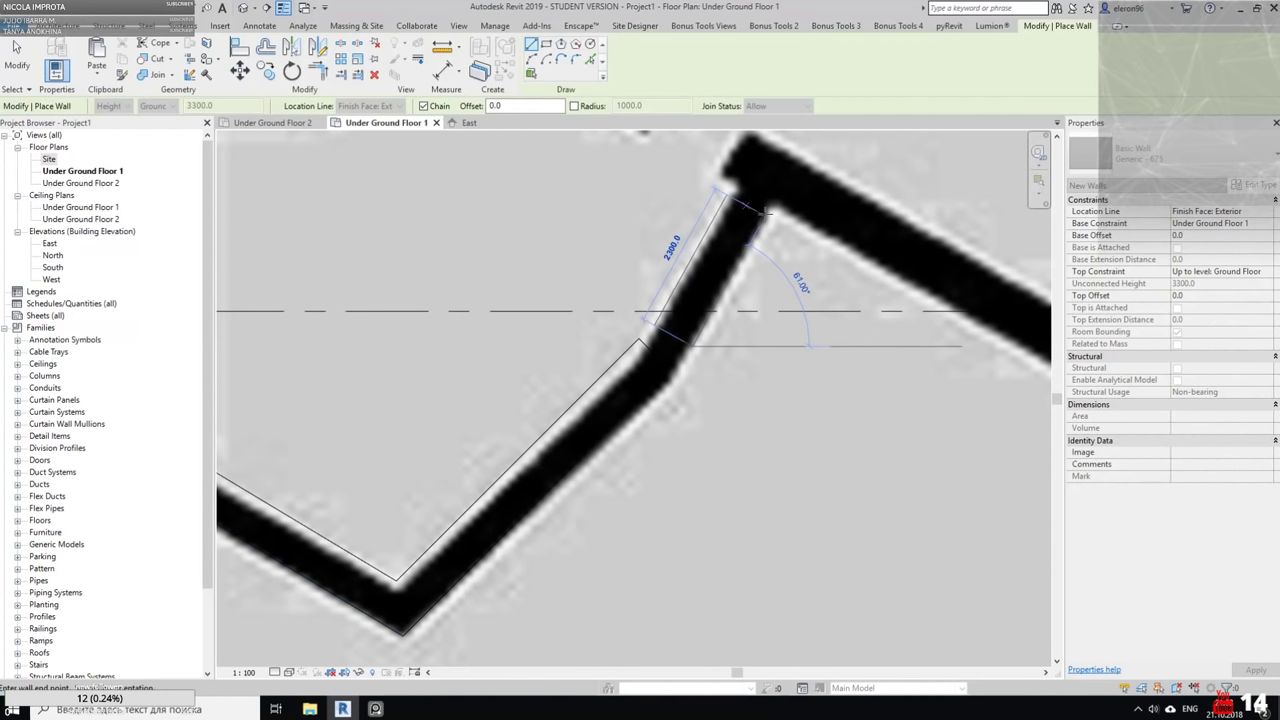
pyautogui.scroll(3, 768, 213)
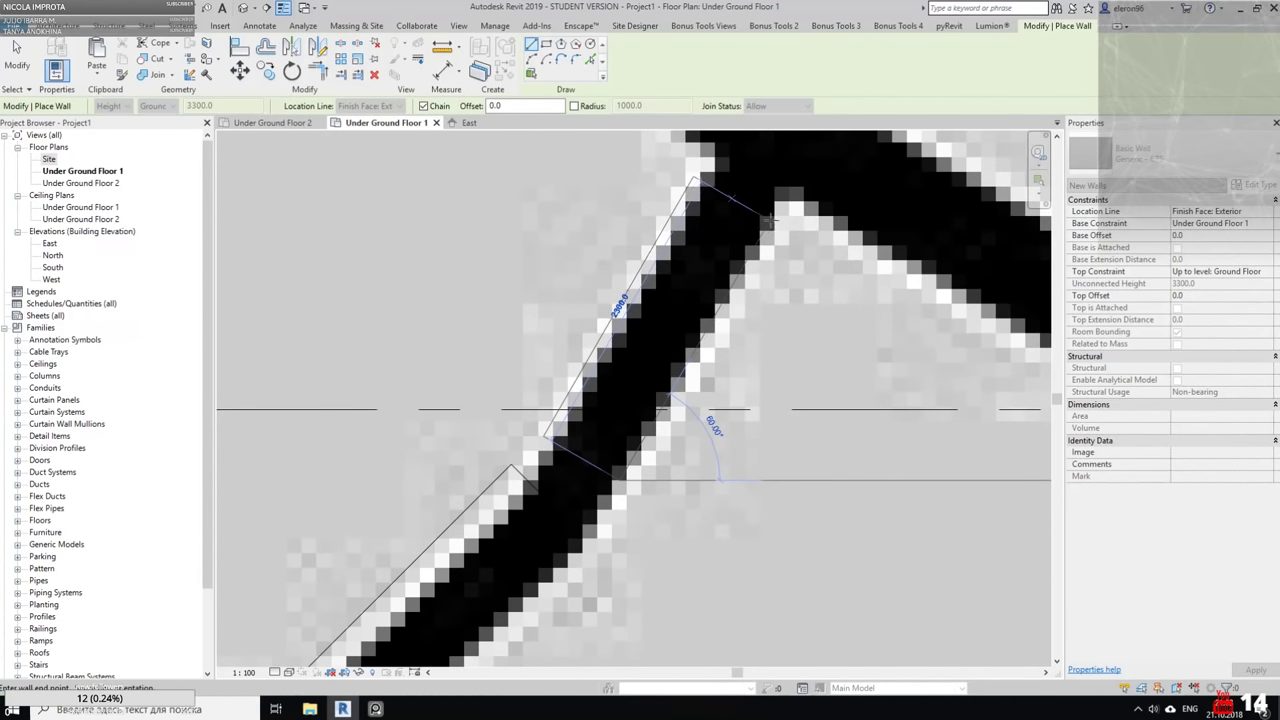
pyautogui.click(768, 213)
pyautogui.scroll(-4, 768, 215)
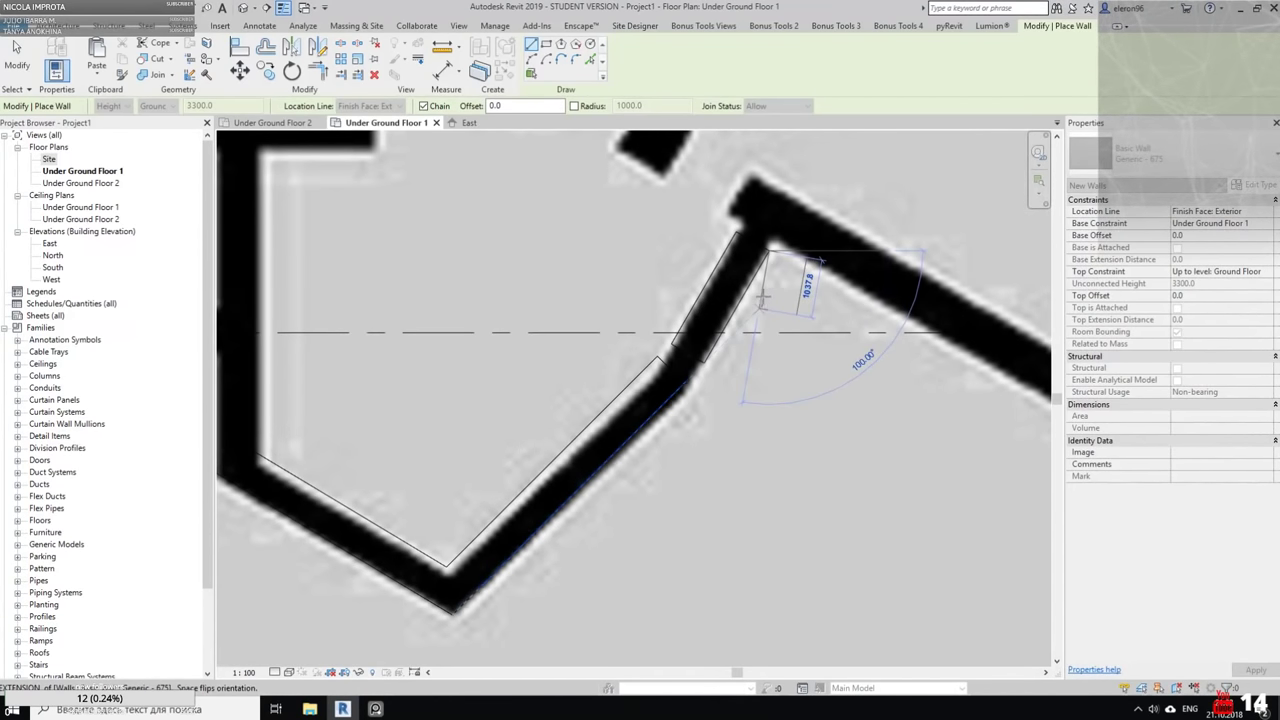
pyautogui.press('Escape')
pyautogui.press('Escape')
# Trim the two newly traced walls into a clean corner at the bend
pyautogui.press('t')
pyautogui.press('r')
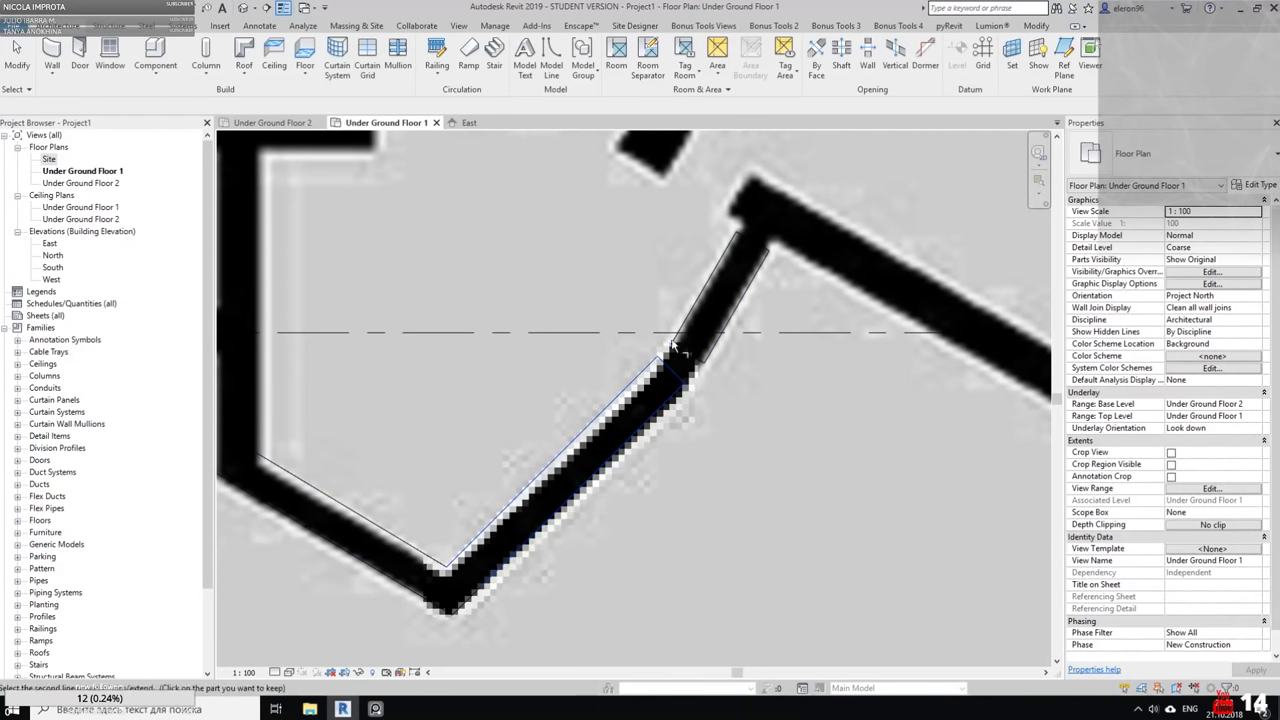
pyautogui.scroll(-2, 723, 273)
pyautogui.moveTo(658, 297); pyautogui.dragTo(557, 313, button='middle')
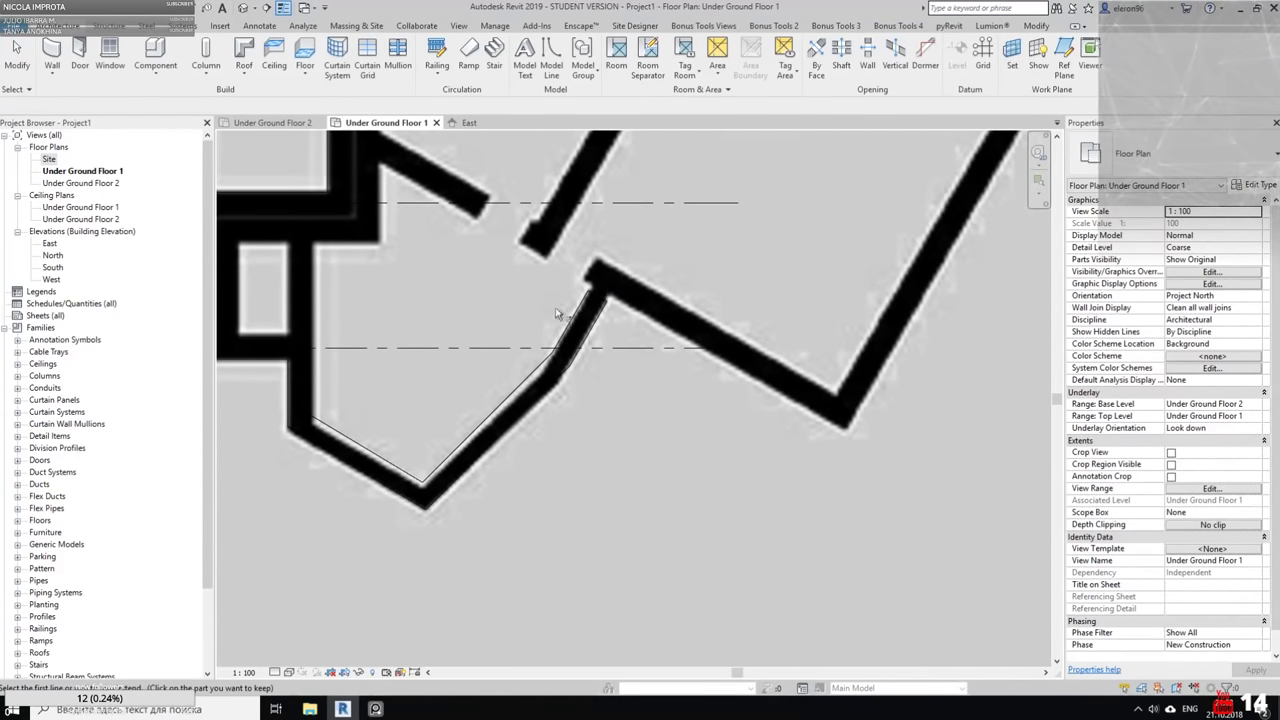
pyautogui.moveTo(637, 293); pyautogui.dragTo(640, 333, button='middle')
pyautogui.moveTo(586, 293); pyautogui.dragTo(603, 314, button='middle')
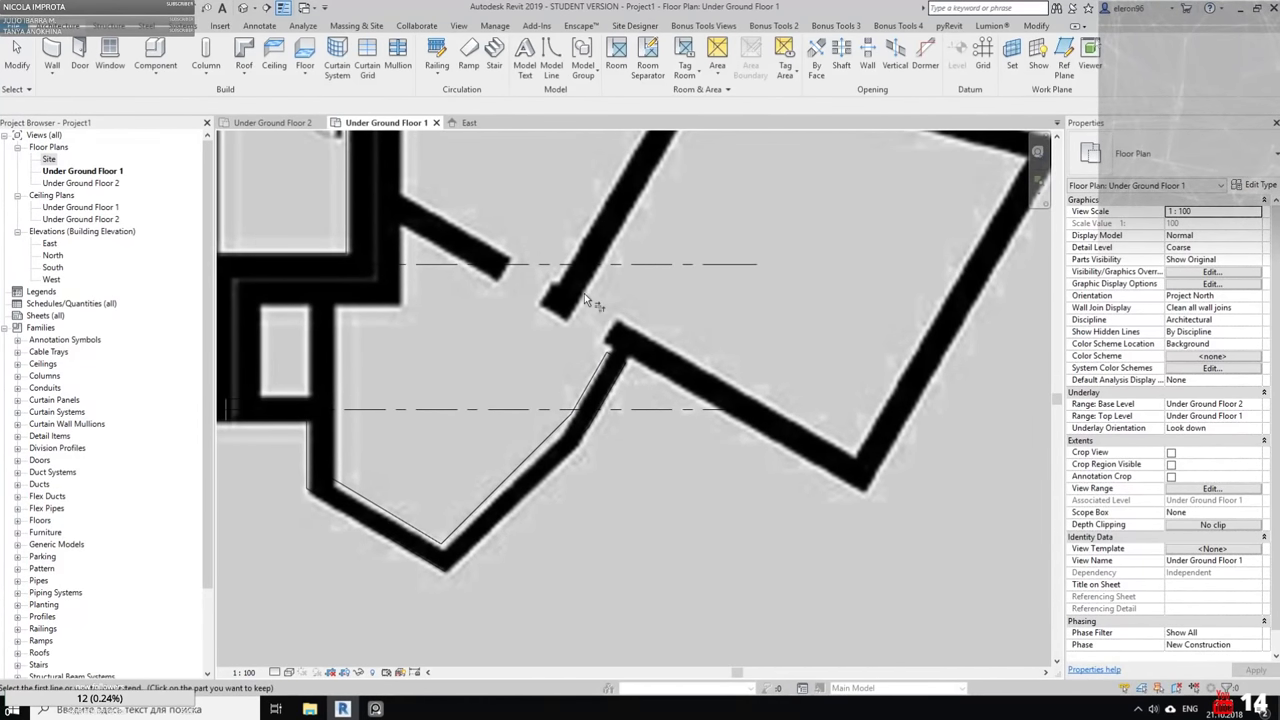
pyautogui.scroll(2, 568, 270)
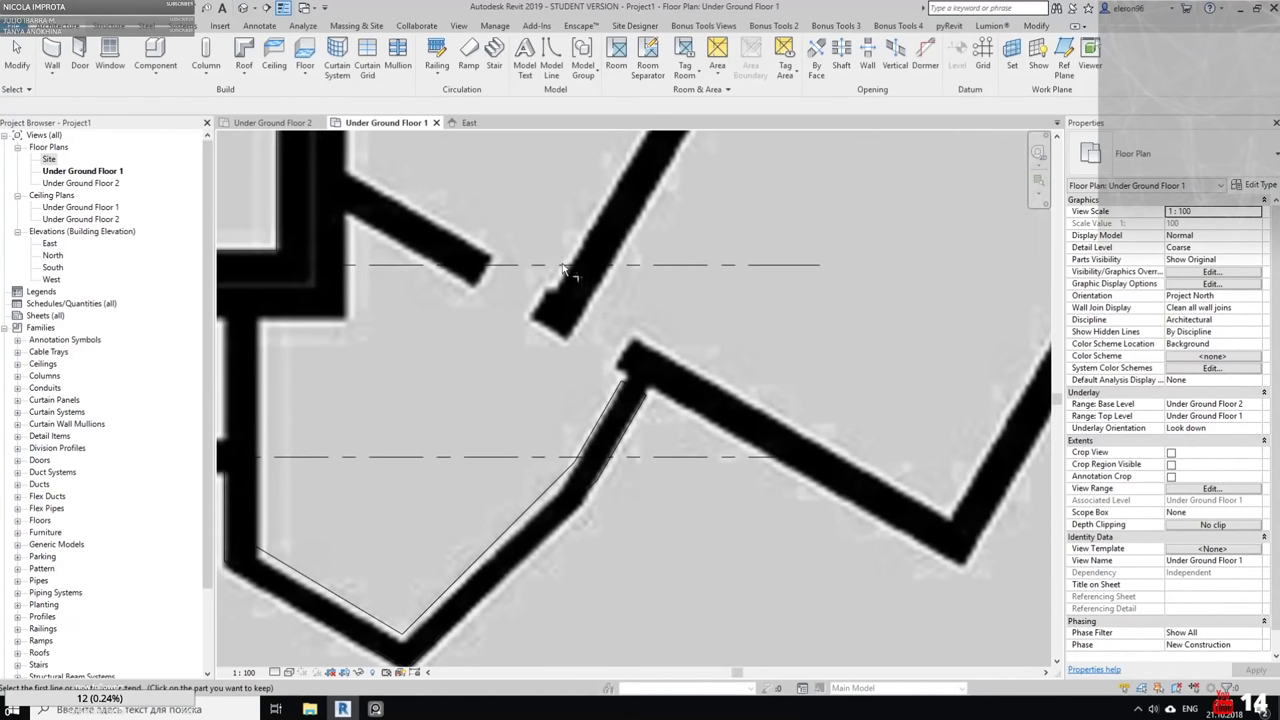
pyautogui.moveTo(571, 271); pyautogui.dragTo(668, 281, button='middle')
pyautogui.press('Escape')
# Trace the long diagonal wall across the door openings and past the short wall, flipping its orientation to match the raster plan
pyautogui.click(52, 55)
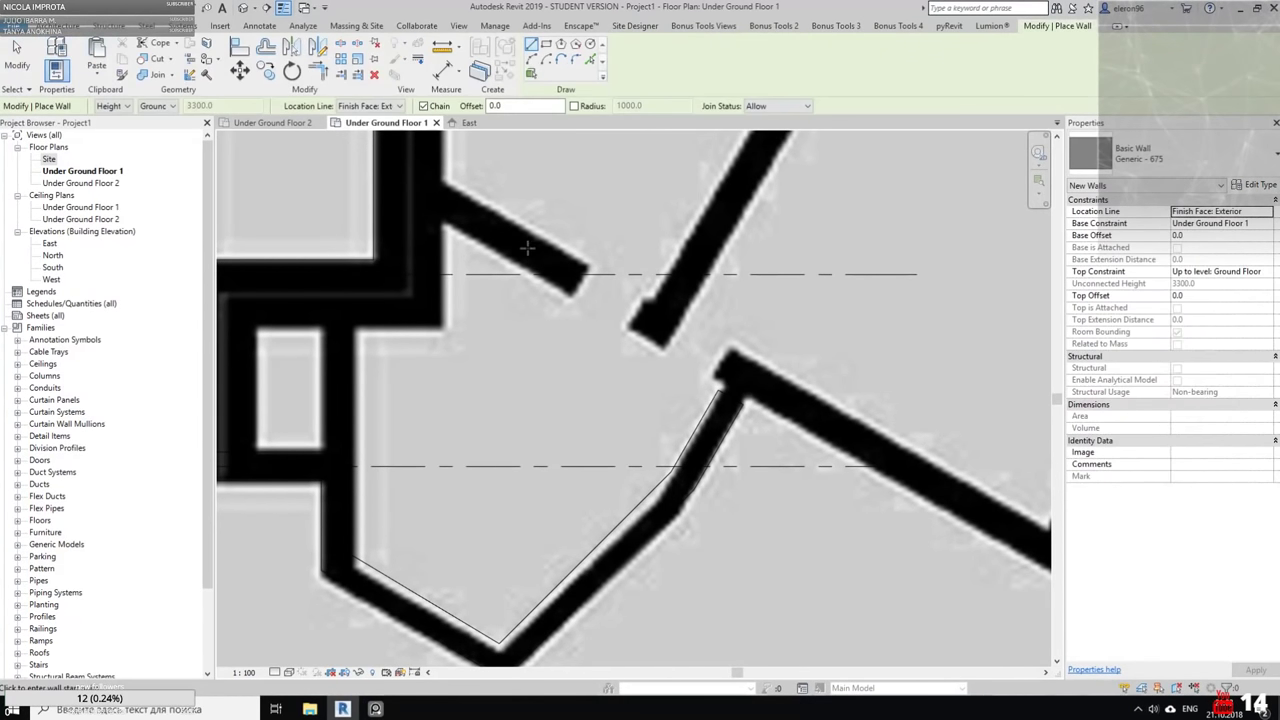
pyautogui.moveTo(711, 351); pyautogui.dragTo(645, 324, button='middle')
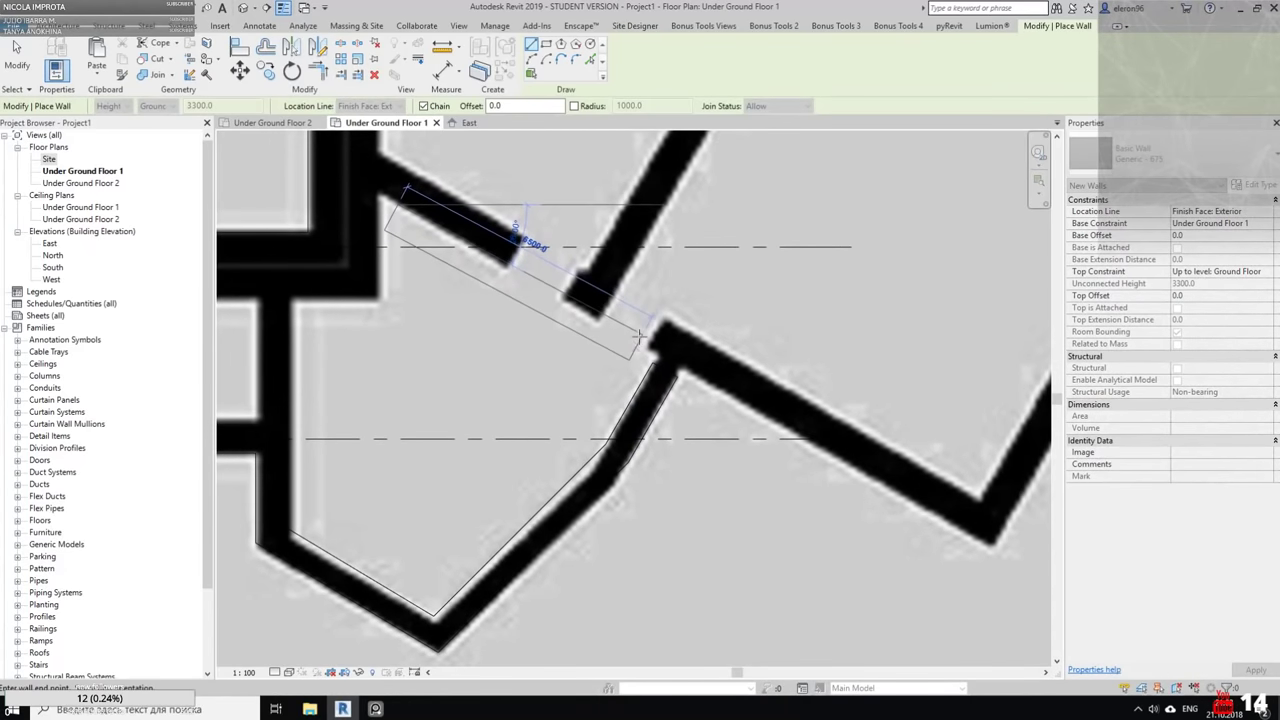
pyautogui.press('space')
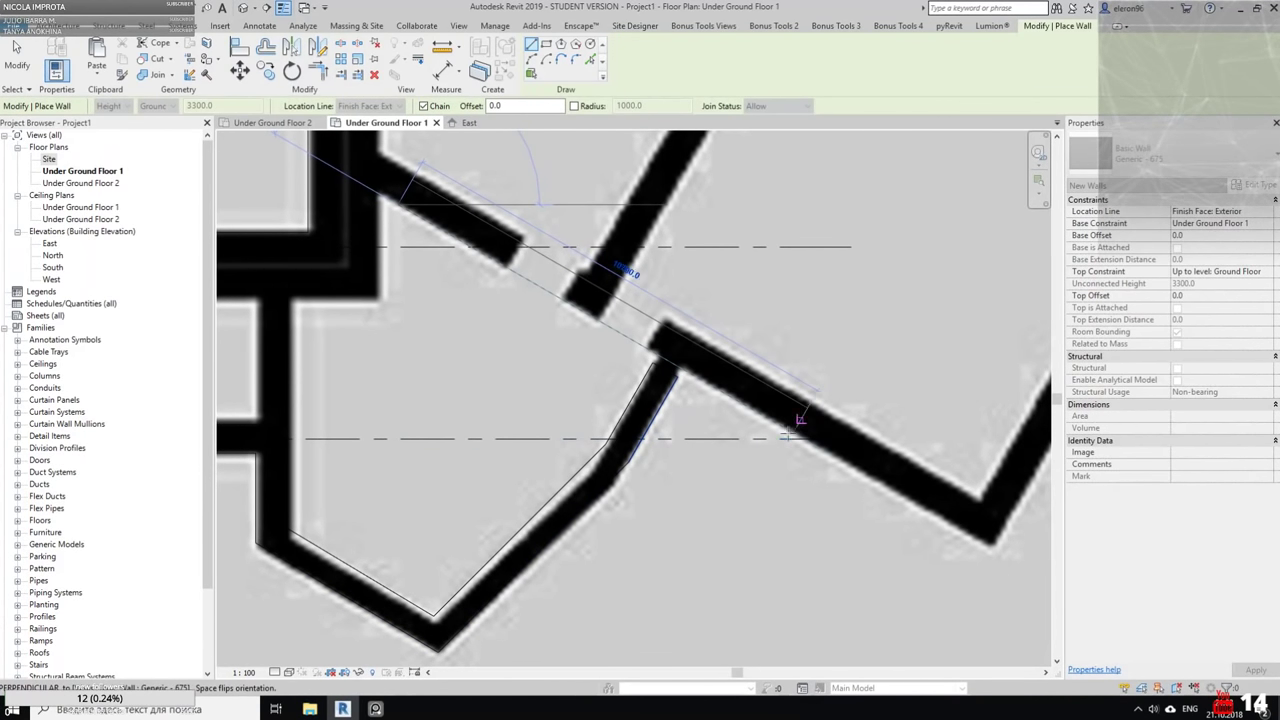
pyautogui.click(781, 425)
pyautogui.moveTo(852, 464); pyautogui.dragTo(517, 377, button='middle')
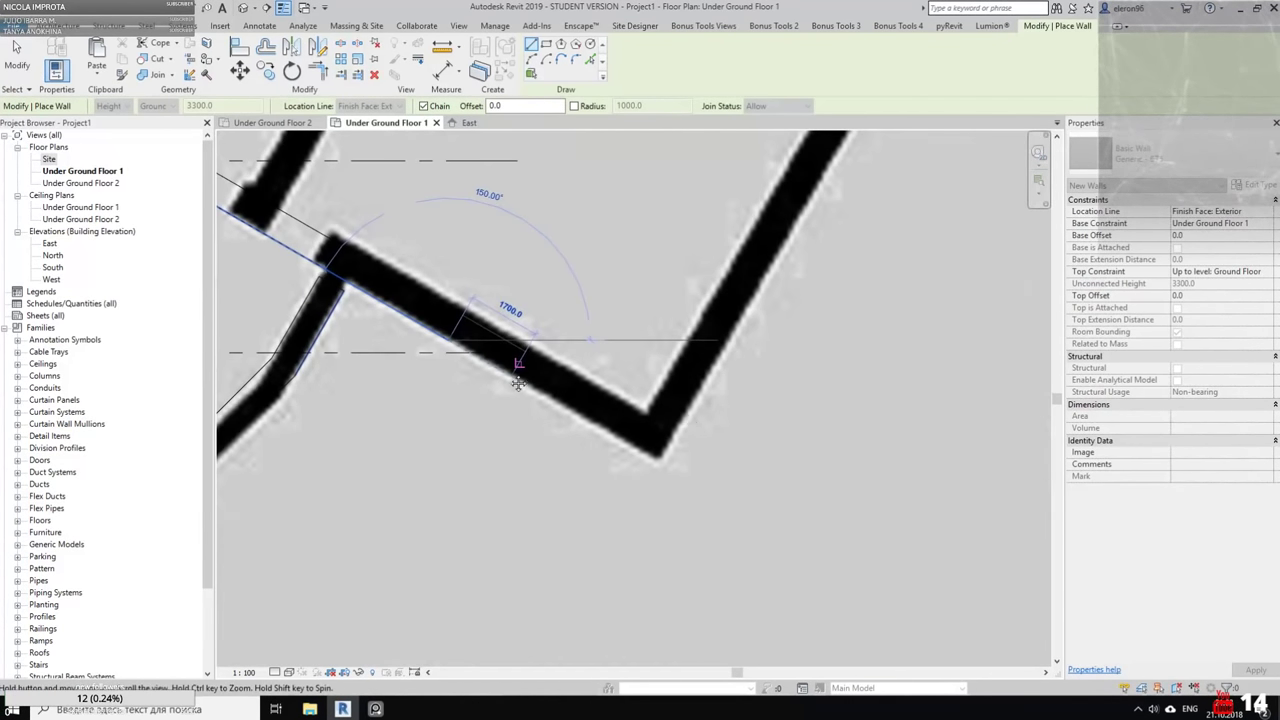
pyautogui.press('Escape')
# Trace the angled room's outer wall from its lower corner, about 5000 mm at 60°
pyautogui.click(677, 419)
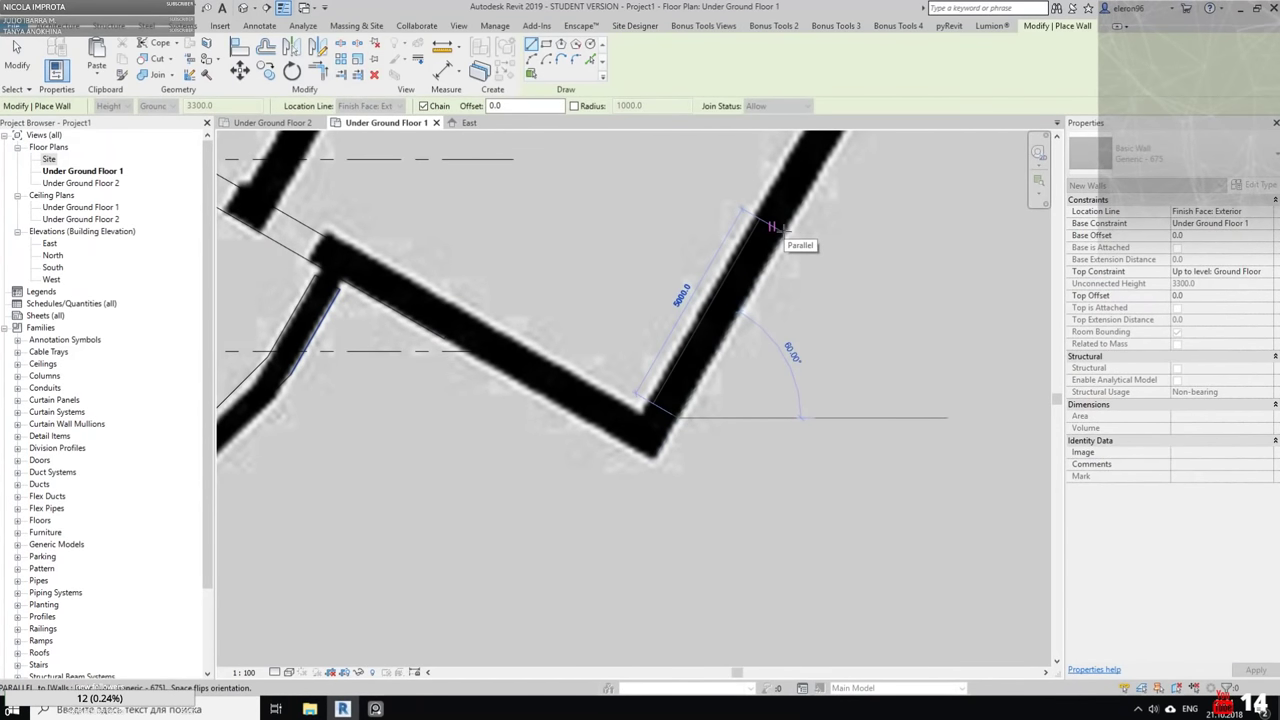
pyautogui.scroll(-5, 740, 320)
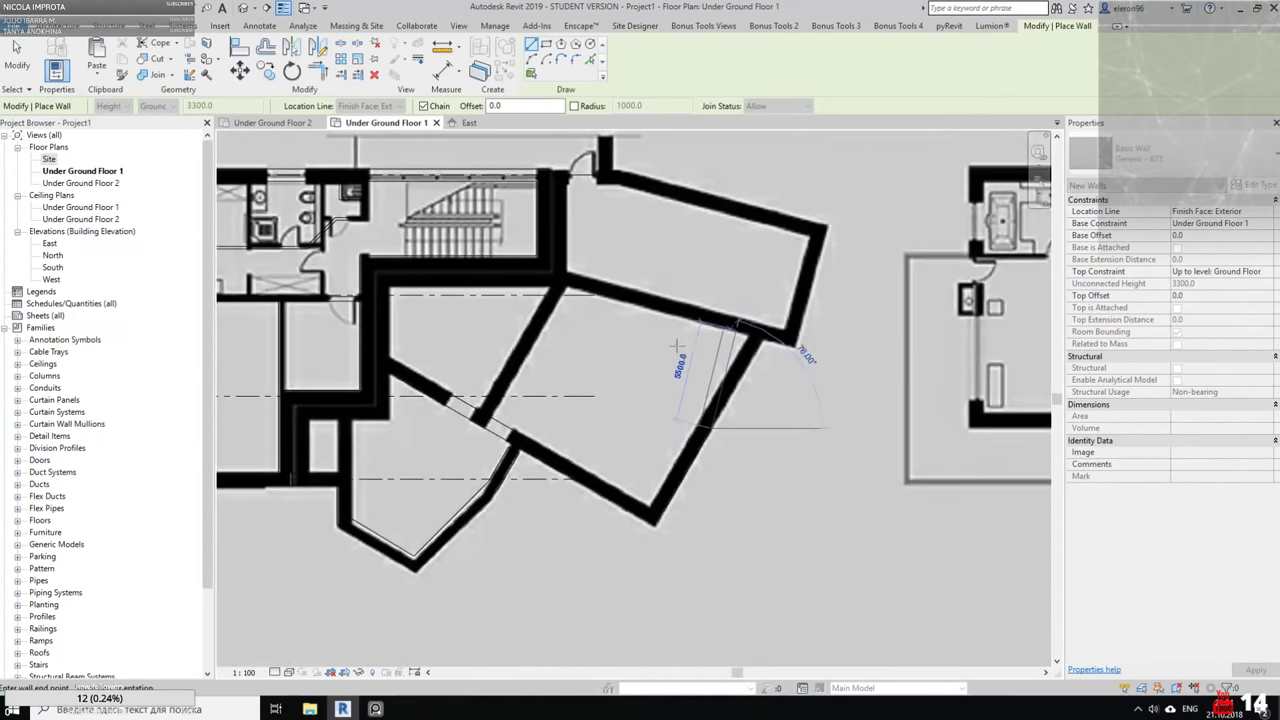
pyautogui.moveTo(537, 371); pyautogui.dragTo(591, 343, button='middle')
pyautogui.press('Escape')
# Trace the angled room's slanted upper wall, about 8000 mm long, past the outer wall
pyautogui.scroll(2, 731, 261)
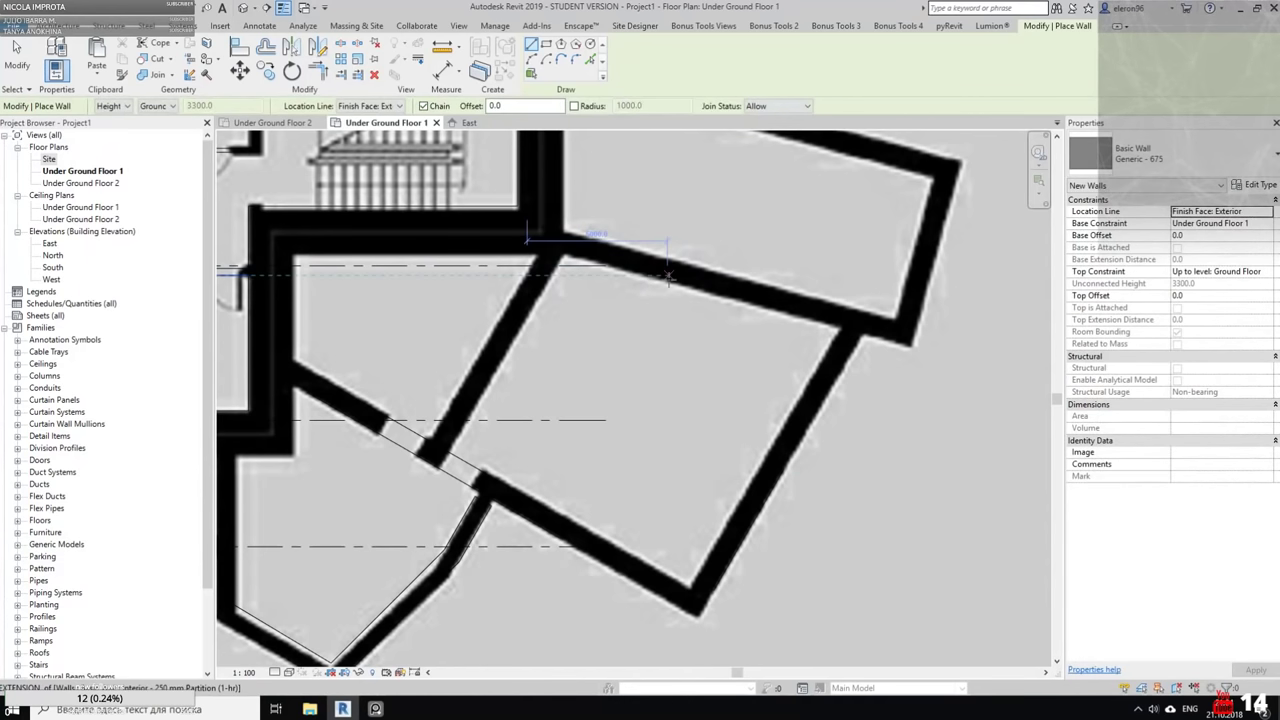
pyautogui.click(672, 278)
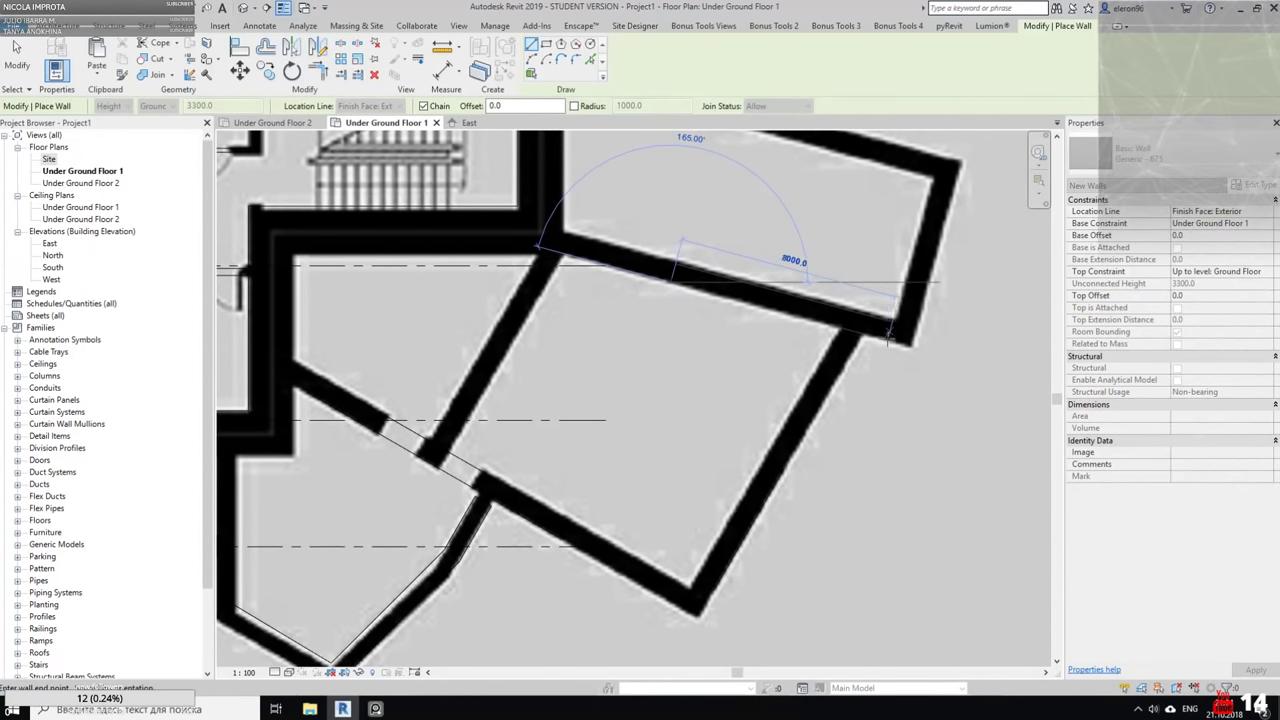
pyautogui.click(888, 334)
pyautogui.press('Escape')
pyautogui.press('Escape')
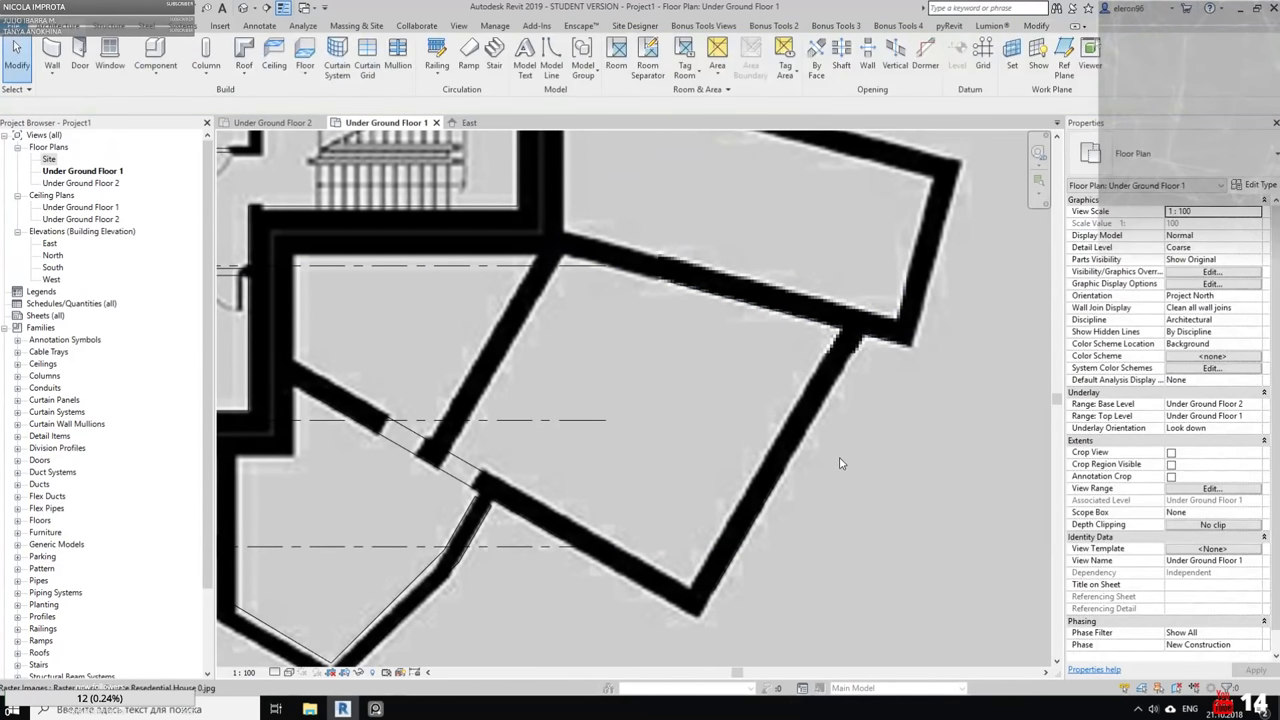
# Trim the outer wall into corners with the slanted upper wall and the long diagonal wall
pyautogui.press('t')
pyautogui.press('r')
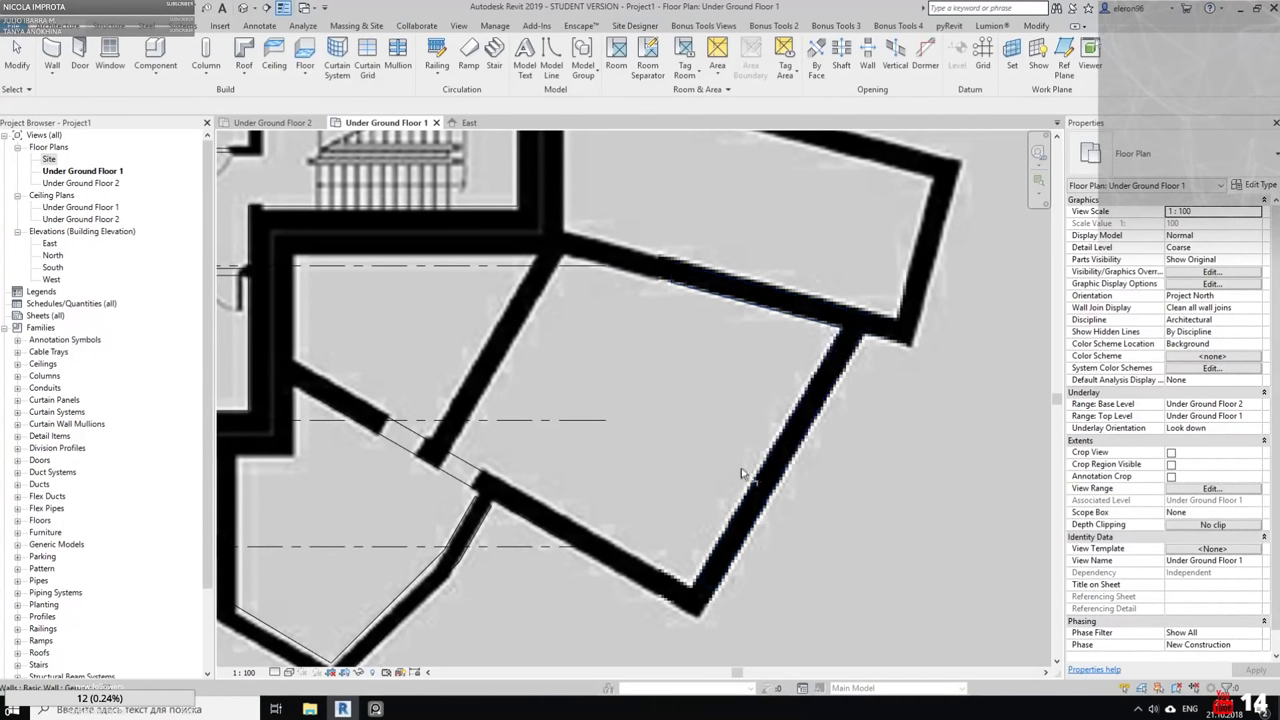
pyautogui.moveTo(577, 507); pyautogui.dragTo(817, 442, button='middle')
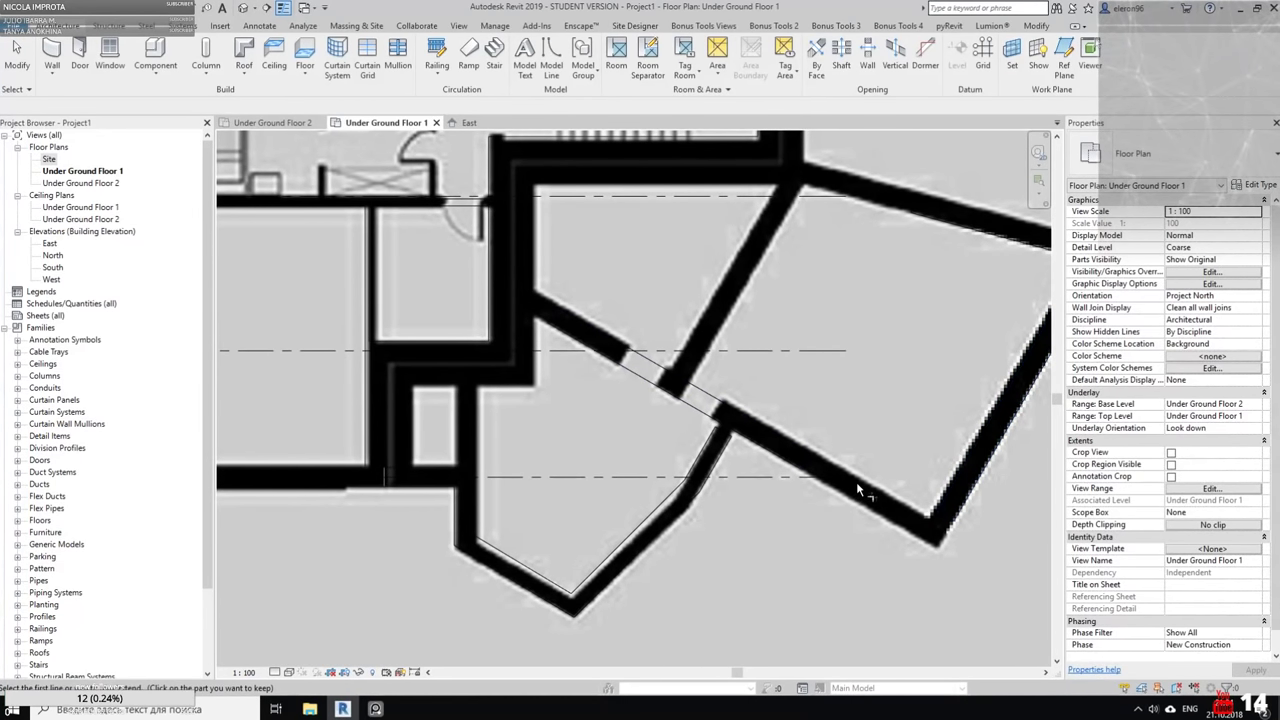
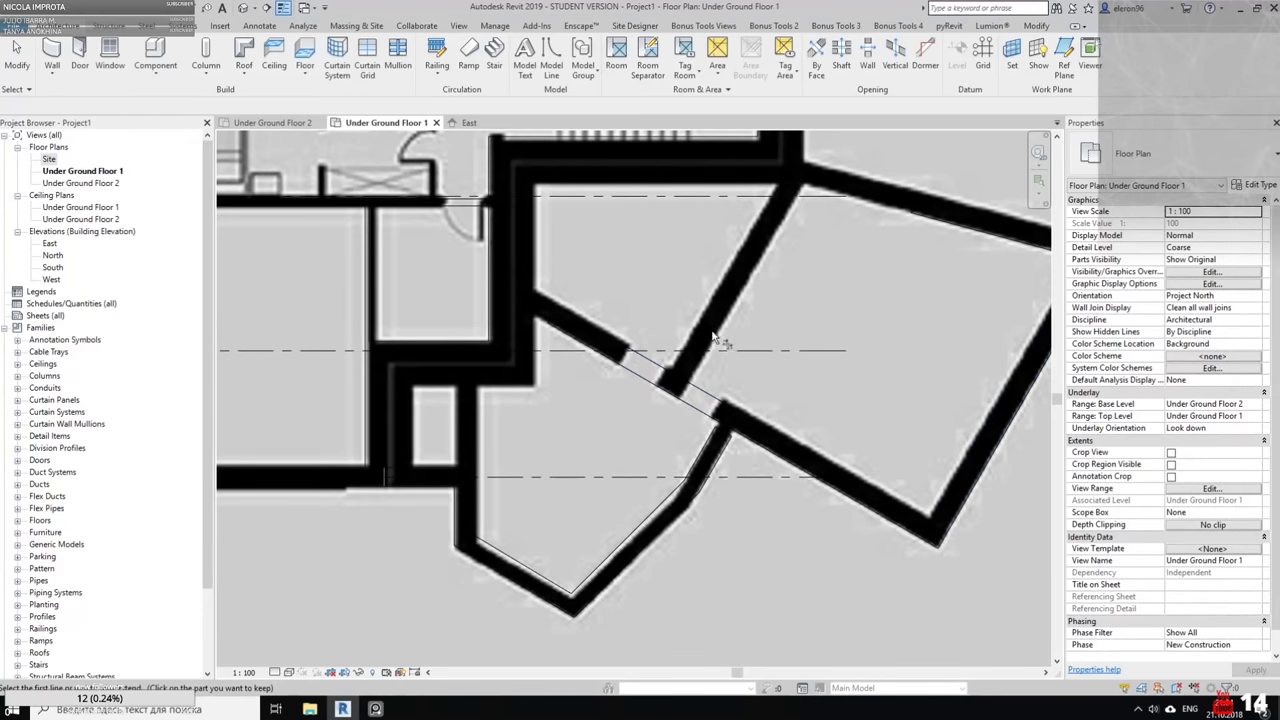
pyautogui.moveTo(560, 354); pyautogui.dragTo(590, 382, button='middle')
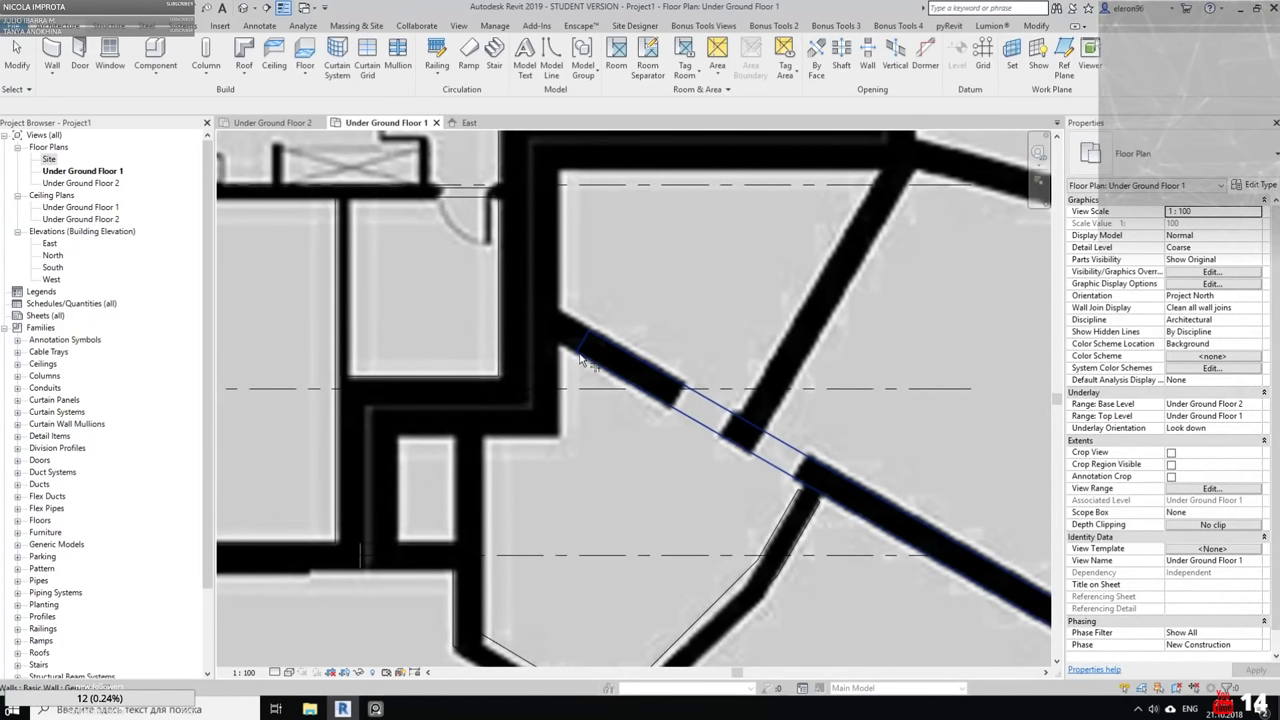
pyautogui.press('Escape')
# Inspect the raster plan image's draw layer options and choose Background
pyautogui.scroll(-5, 580, 360)
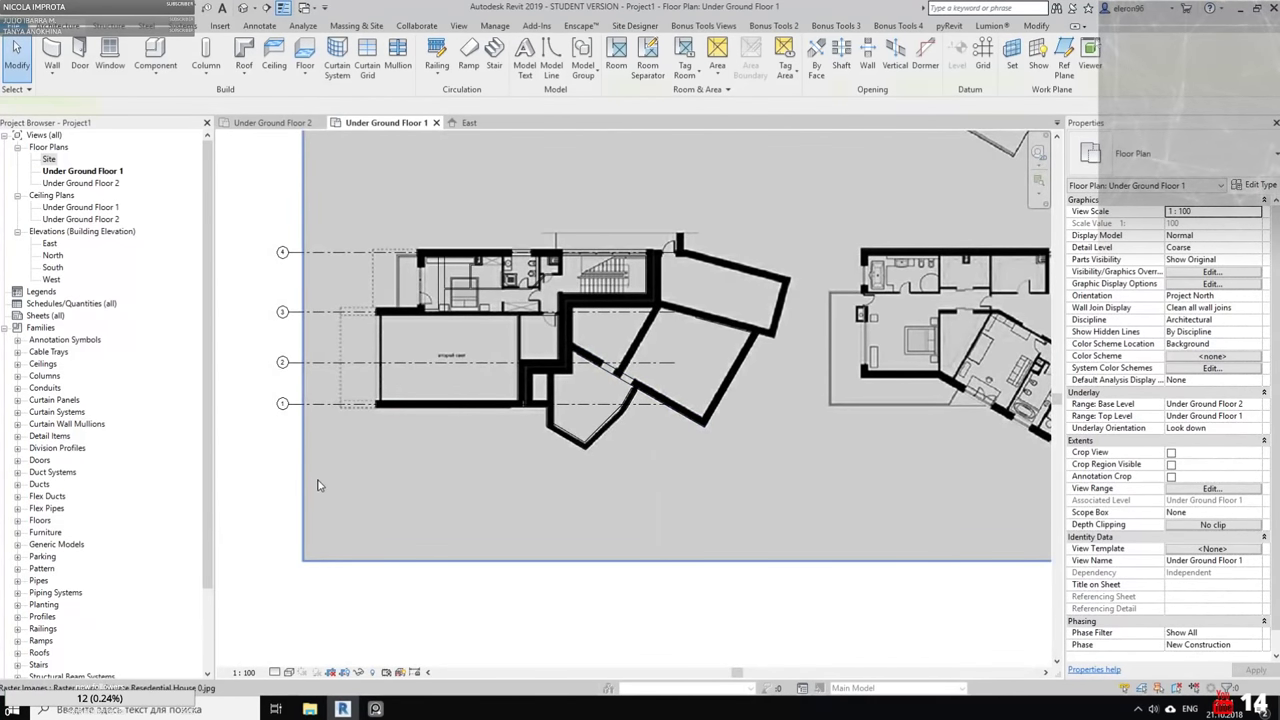
pyautogui.click(318, 485)
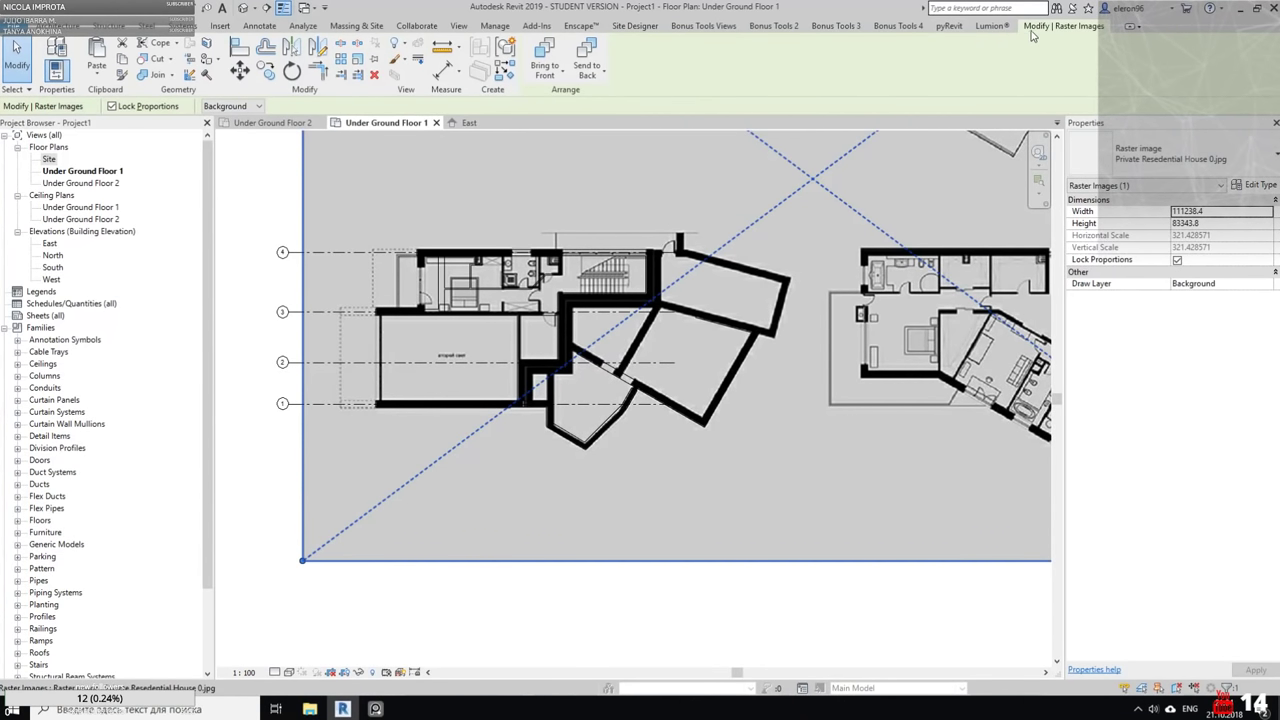
pyautogui.click(238, 106)
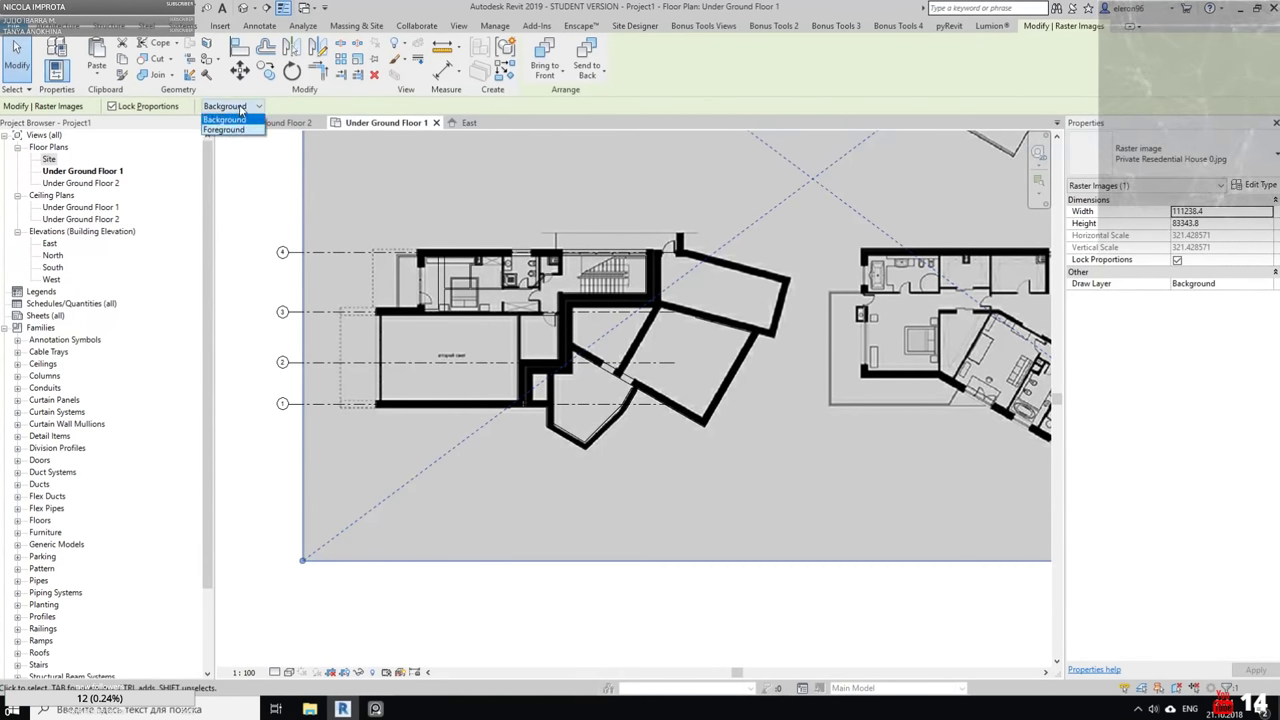
pyautogui.click(230, 119)
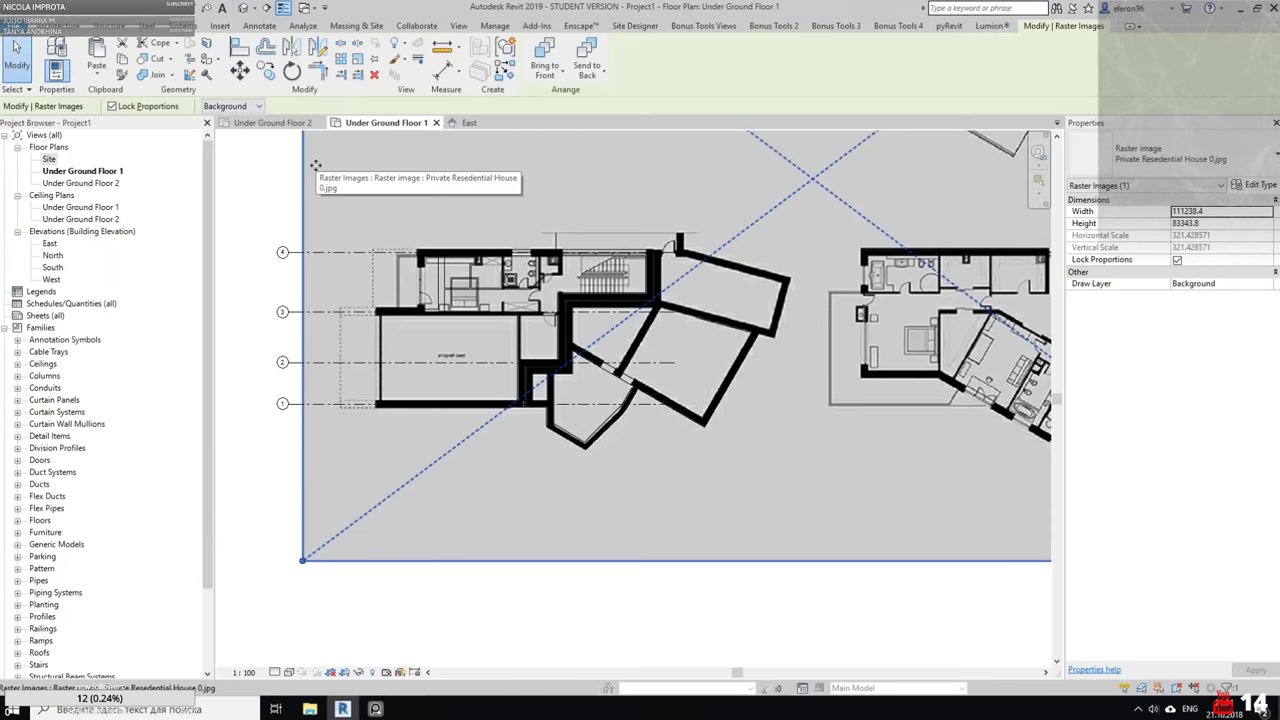
pyautogui.moveTo(242, 241); pyautogui.dragTo(238, 419, button='middle')
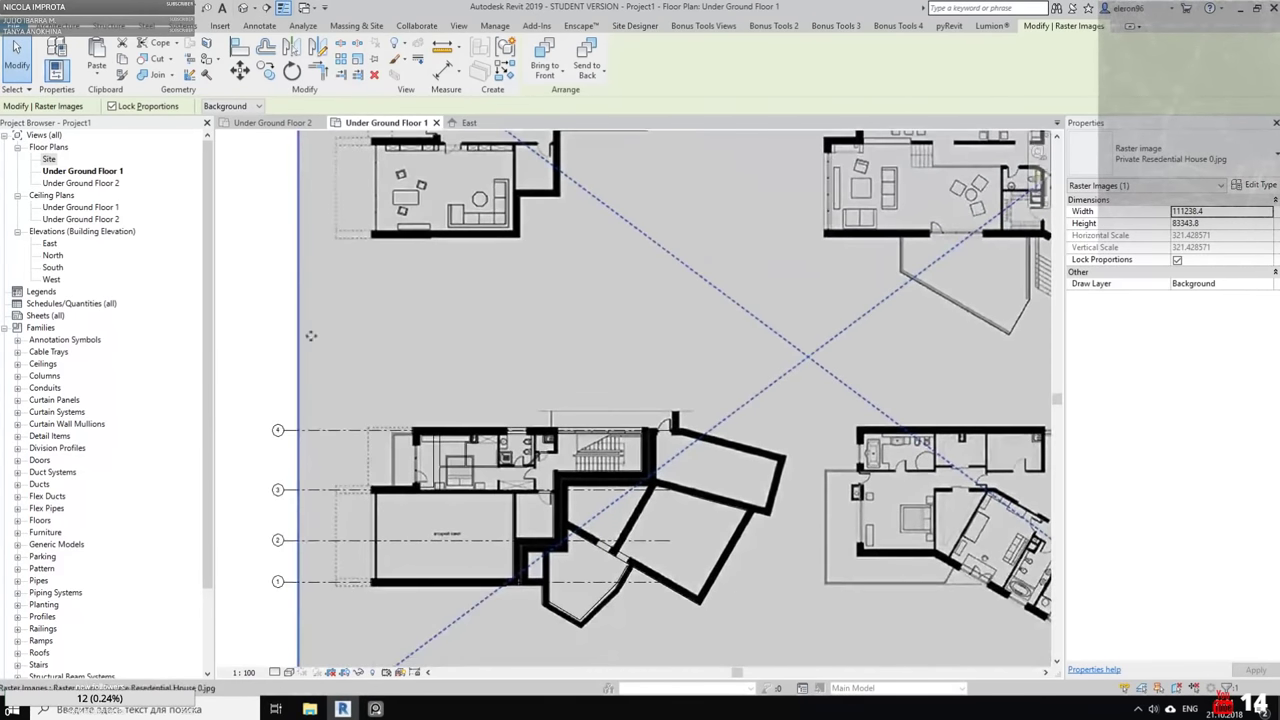
# Switch the plan view to the Shaded visual style and deselect the raster image
pyautogui.click(289, 677)
pyautogui.click(330, 614)
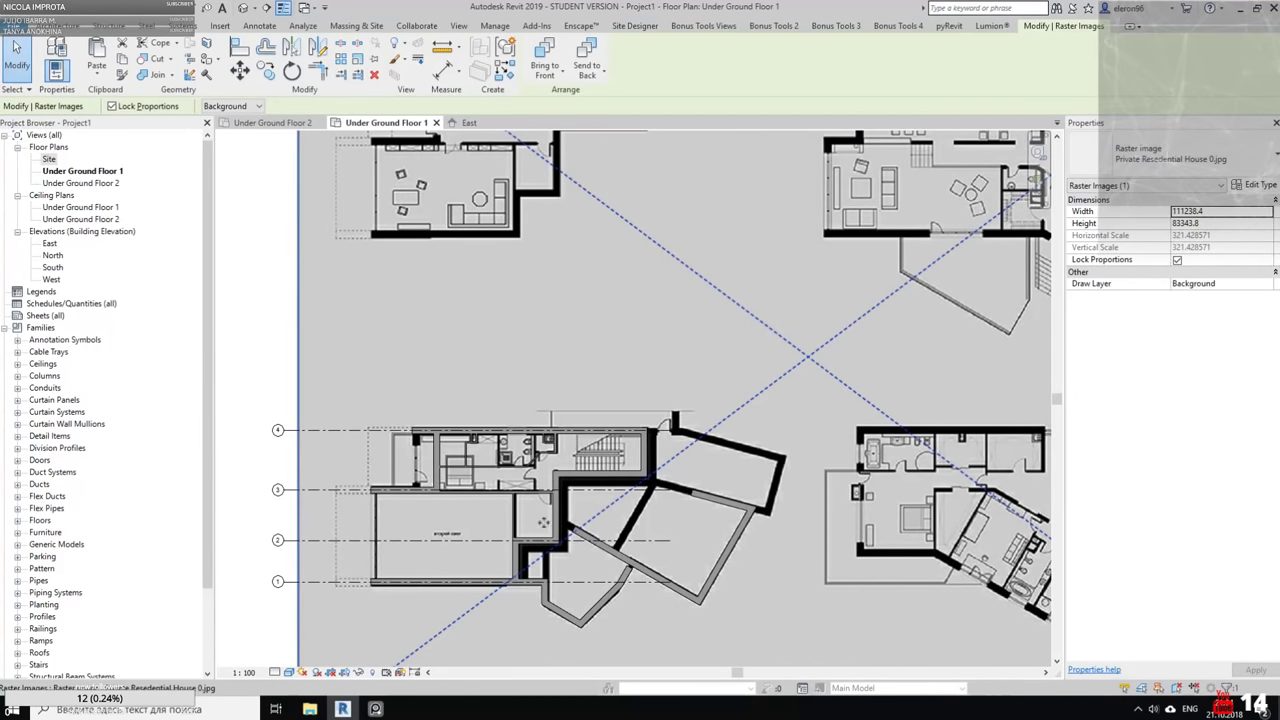
pyautogui.moveTo(671, 557); pyautogui.dragTo(641, 470, button='middle')
pyautogui.press('Escape')
# Align the short wall's upper end with the near face of the long diagonal wall
pyautogui.scroll(5, 615, 446)
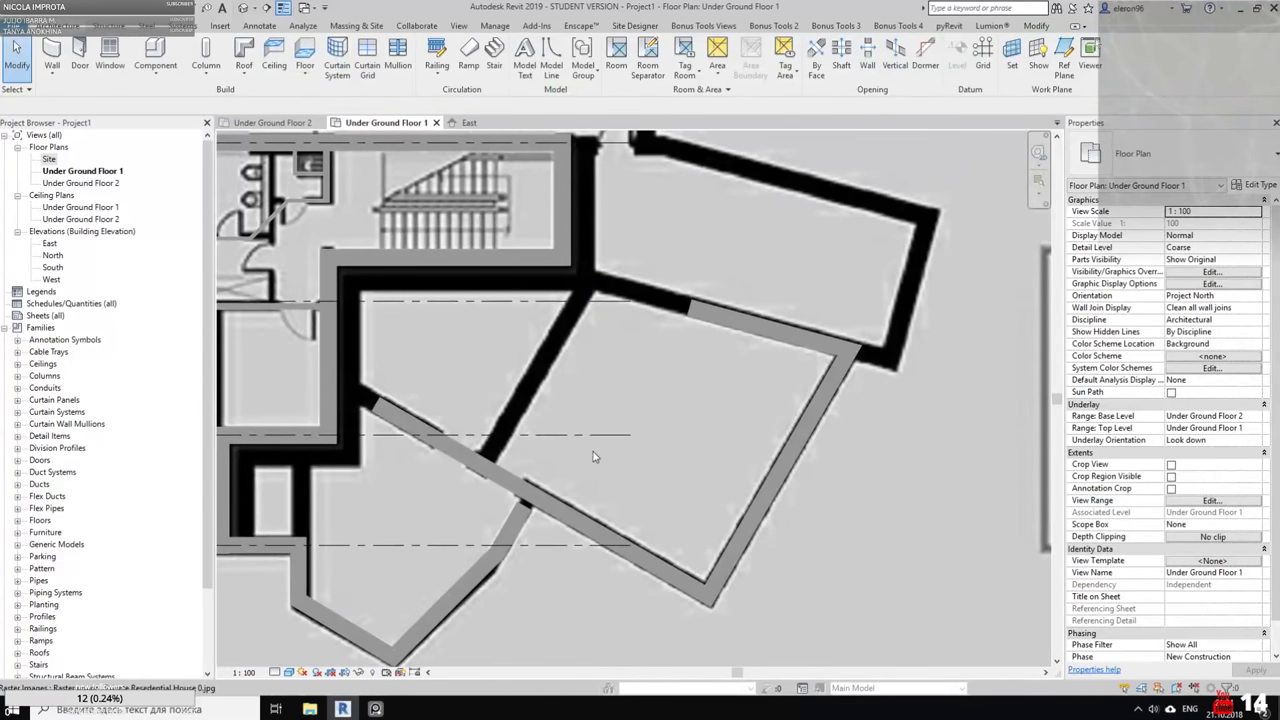
pyautogui.scroll(4, 532, 556)
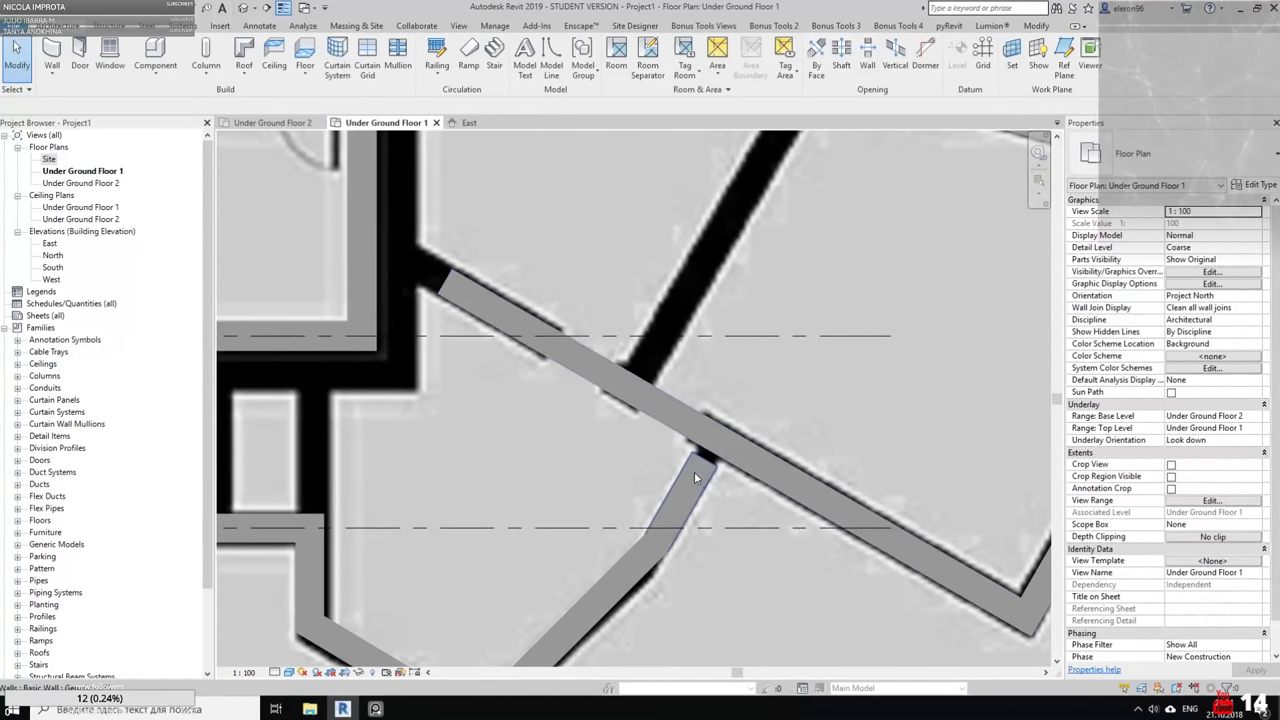
pyautogui.press('a')
pyautogui.press('l')
pyautogui.click(714, 466)
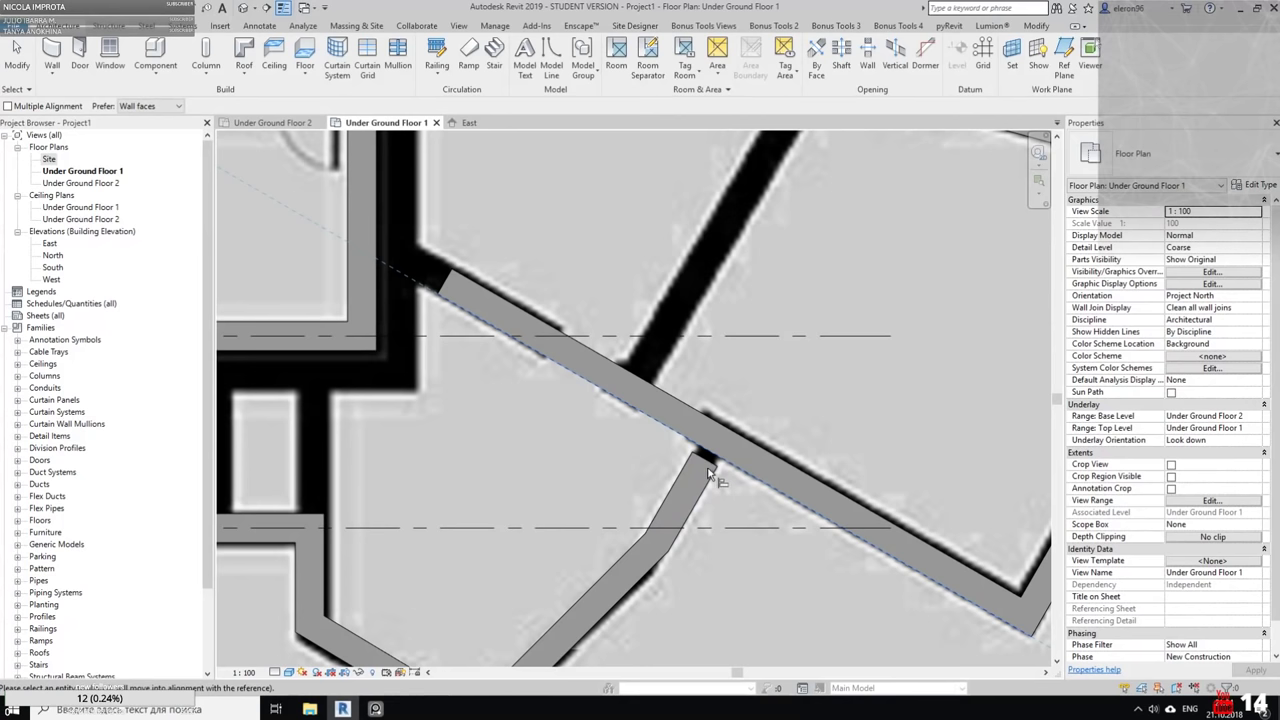
pyautogui.click(706, 462)
pyautogui.scroll(-3, 706, 462)
pyautogui.press('Escape')
pyautogui.scroll(4, 664, 515)
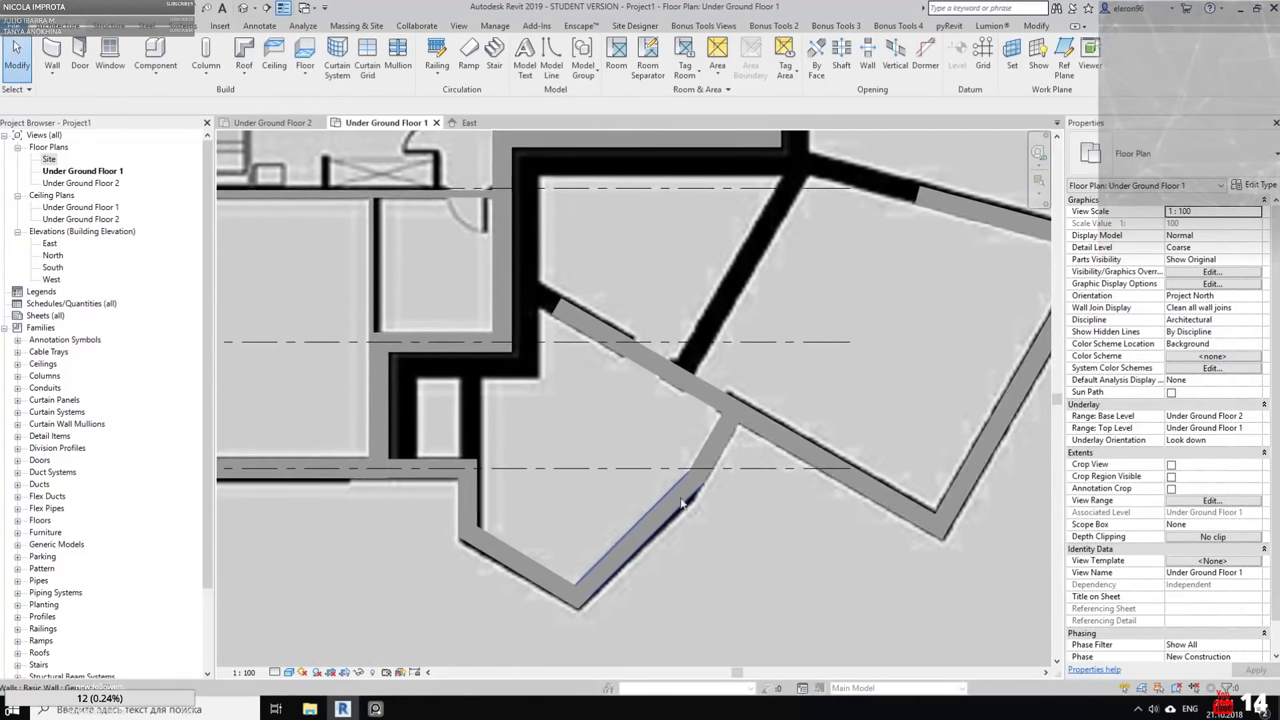
pyautogui.click(664, 515)
pyautogui.scroll(1, 700, 500)
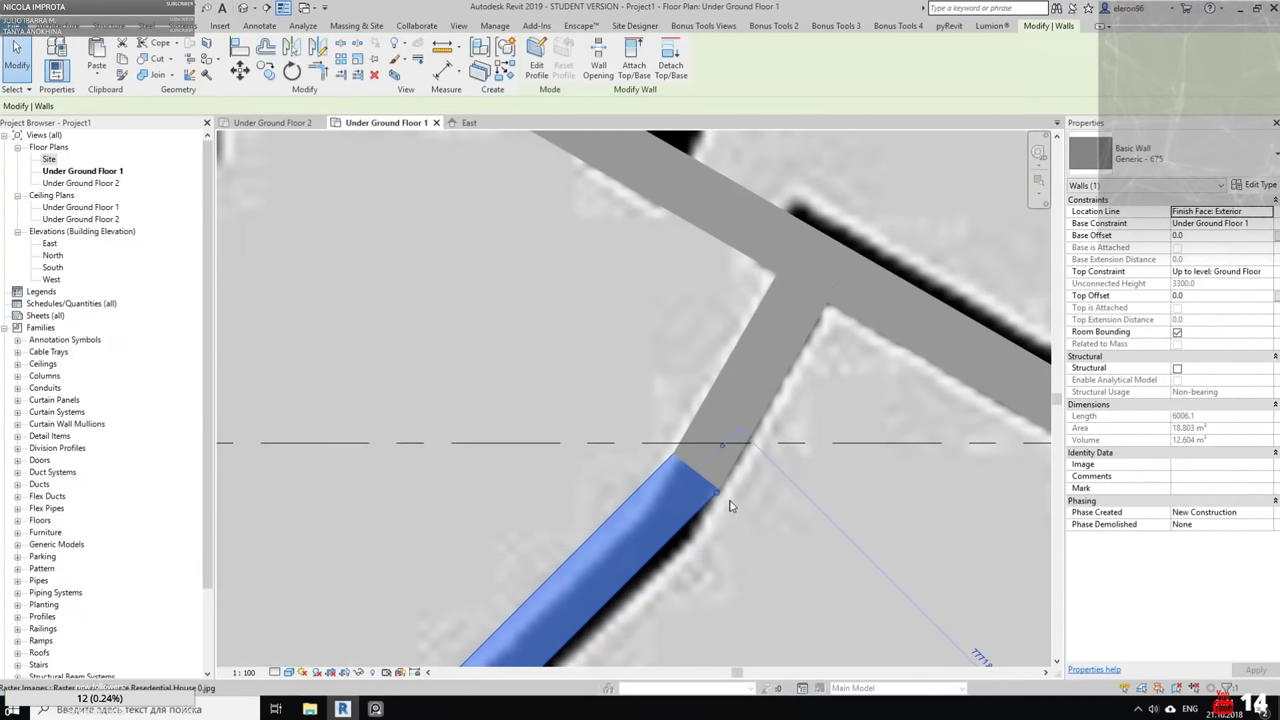
pyautogui.moveTo(715, 497); pyautogui.dragTo(716, 493)
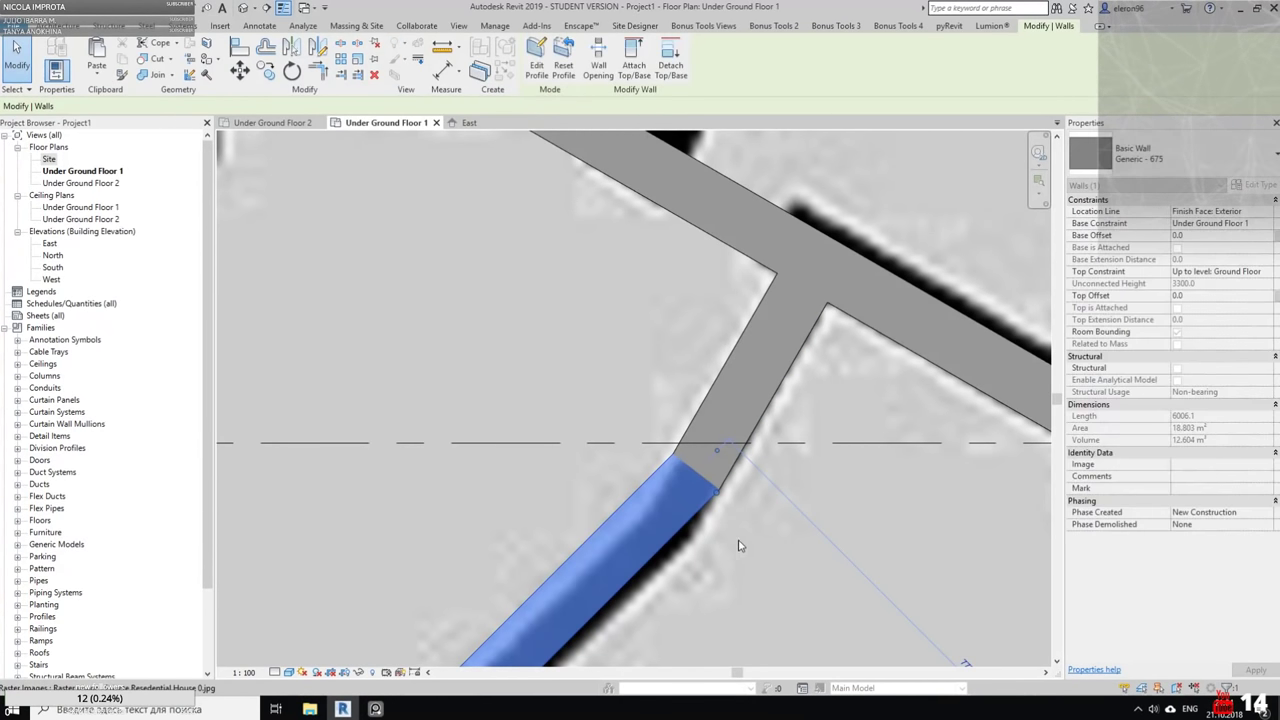
pyautogui.click(700, 503)
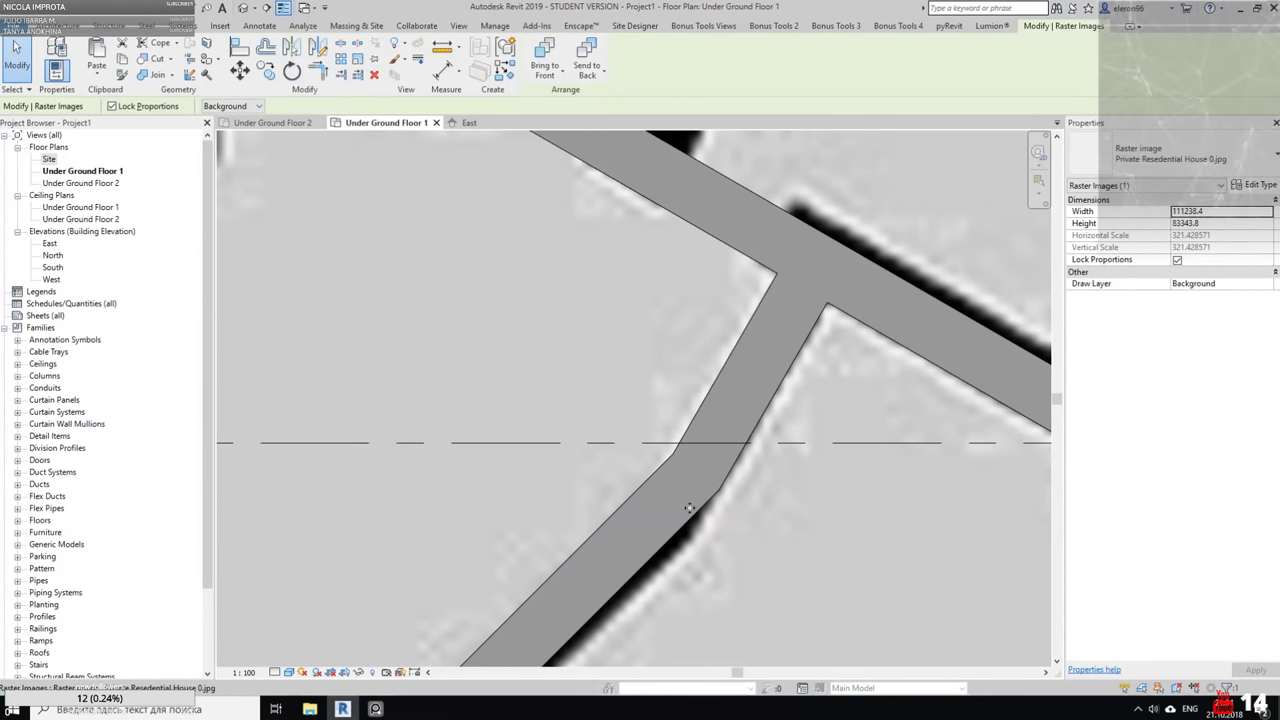
pyautogui.press('Escape')
pyautogui.click(668, 527)
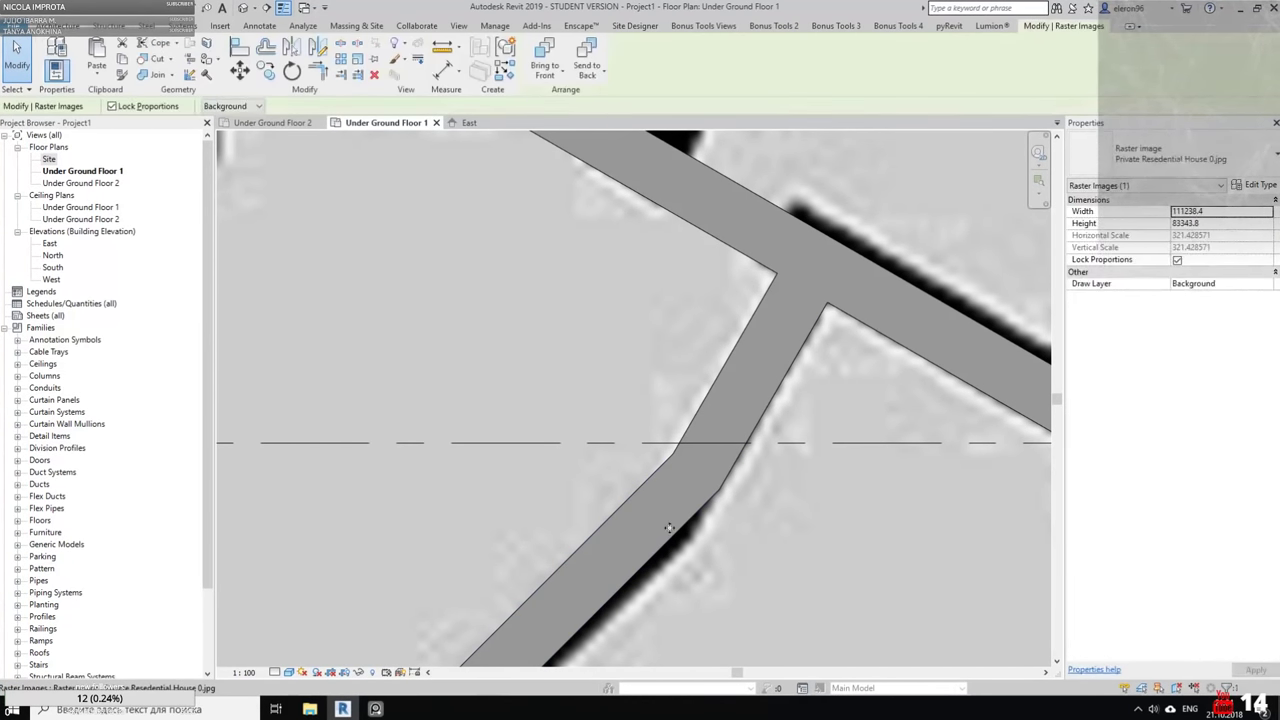
pyautogui.press('Escape')
# Disallow the join at the upper end of the lower diagonal wall and shorten the wall to 4700 mm
pyautogui.click(639, 493)
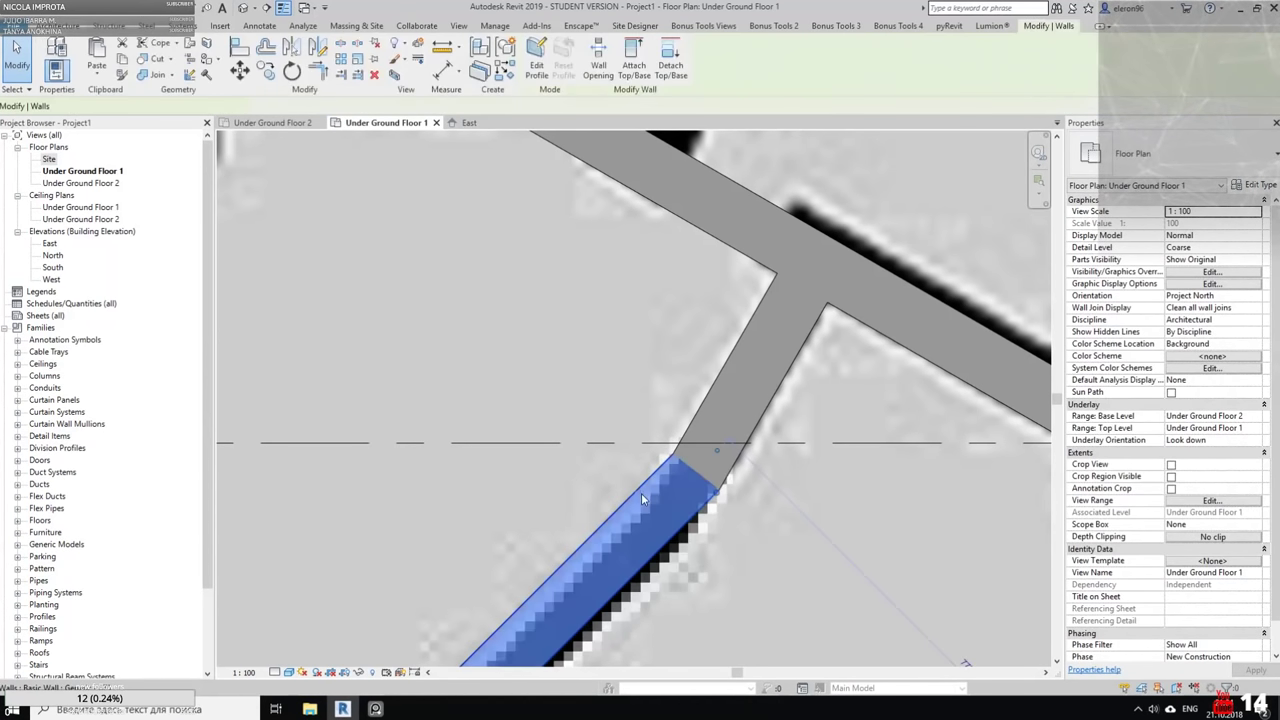
pyautogui.rightClick(717, 492)
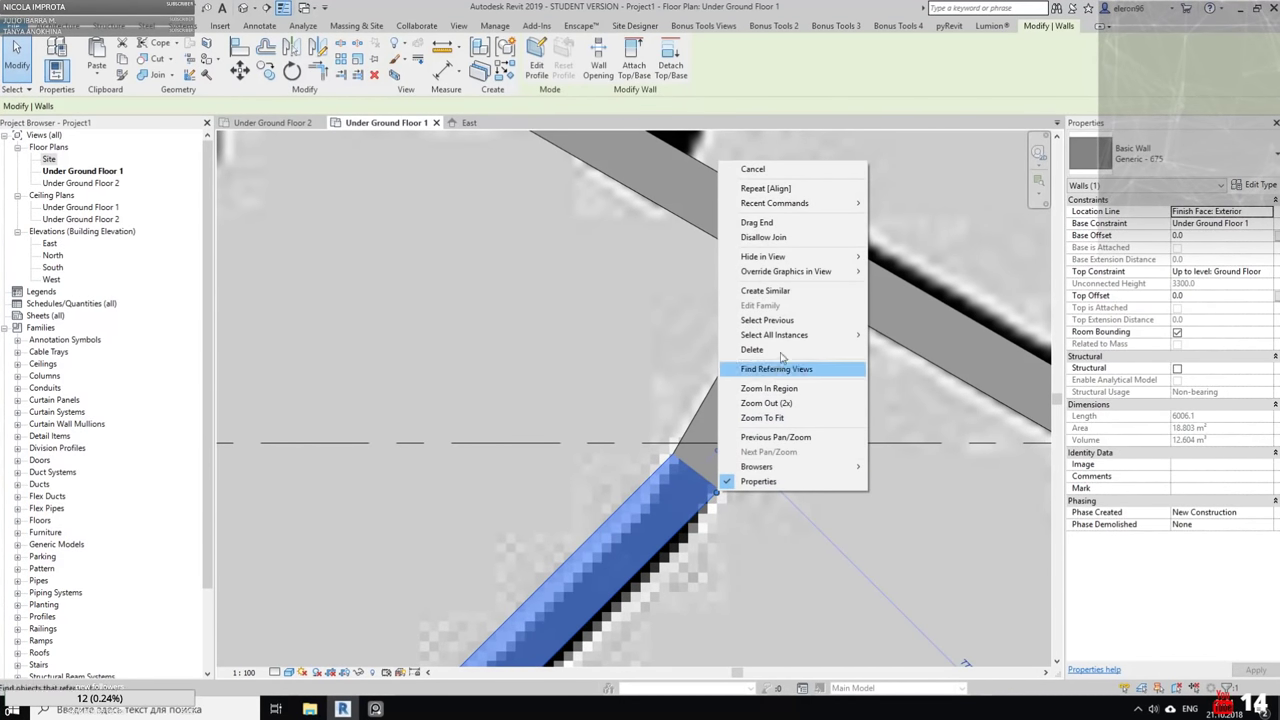
pyautogui.click(763, 237)
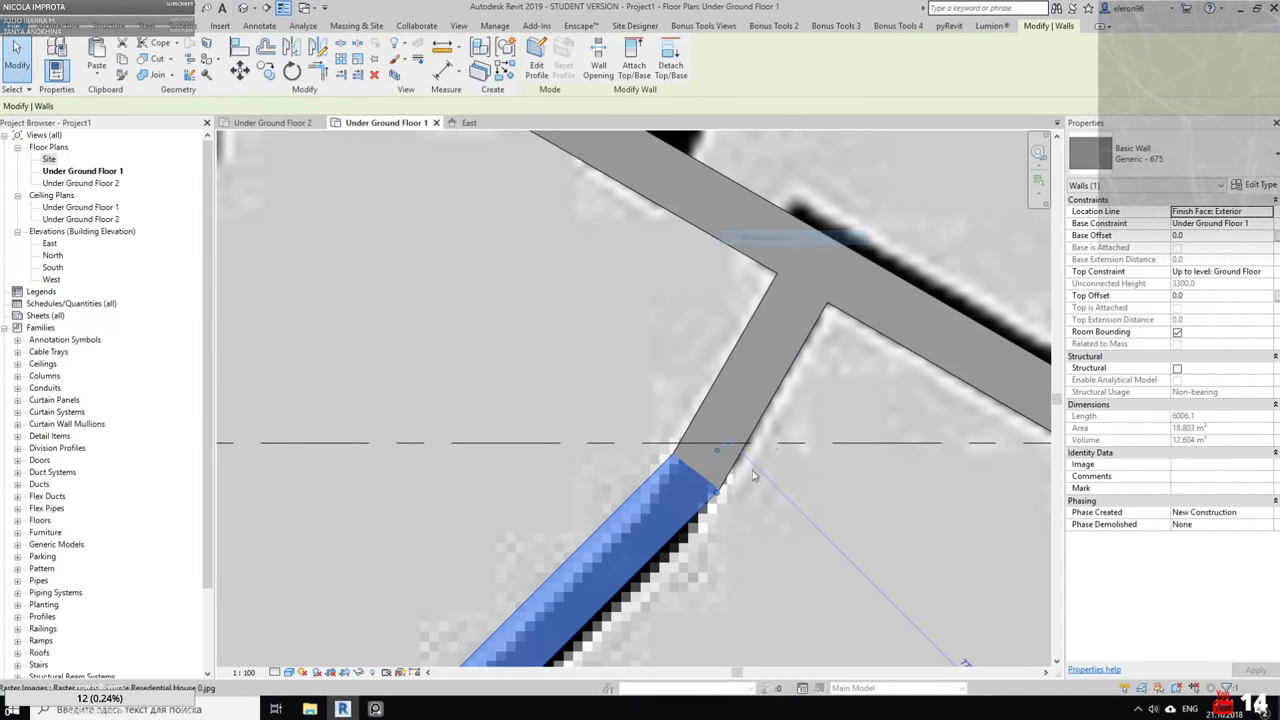
pyautogui.moveTo(685, 530); pyautogui.dragTo(657, 480)
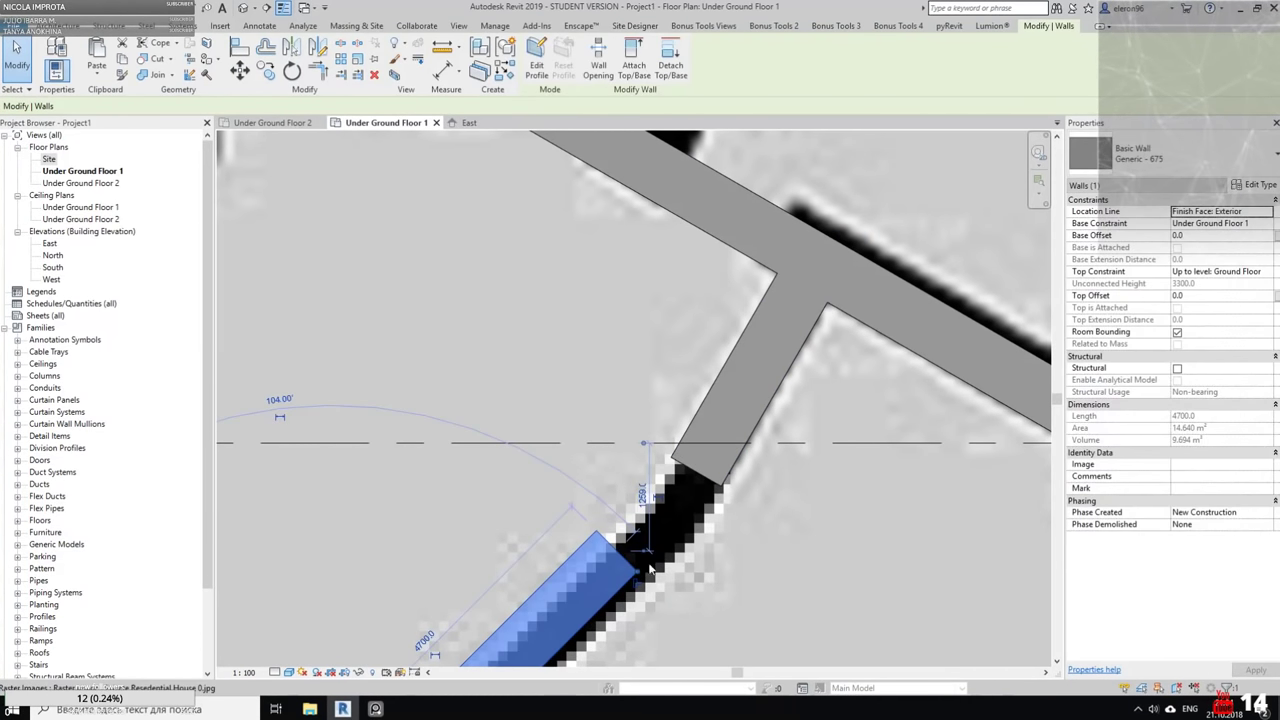
pyautogui.moveTo(657, 480); pyautogui.dragTo(659, 412, button='middle')
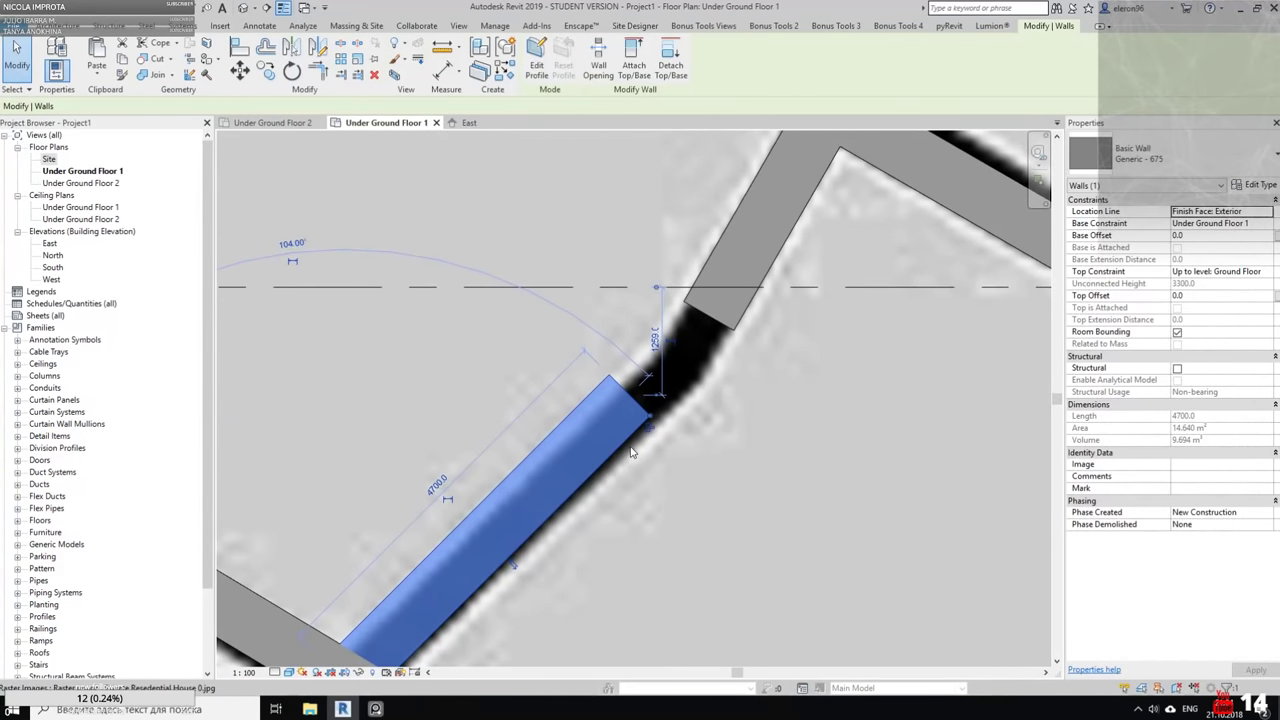
# Shift the lower diagonal wall's free end onto the plan's outer edge and extend the short wall downward to a length of 3440 mm
pyautogui.moveTo(649, 425); pyautogui.dragTo(651, 412)
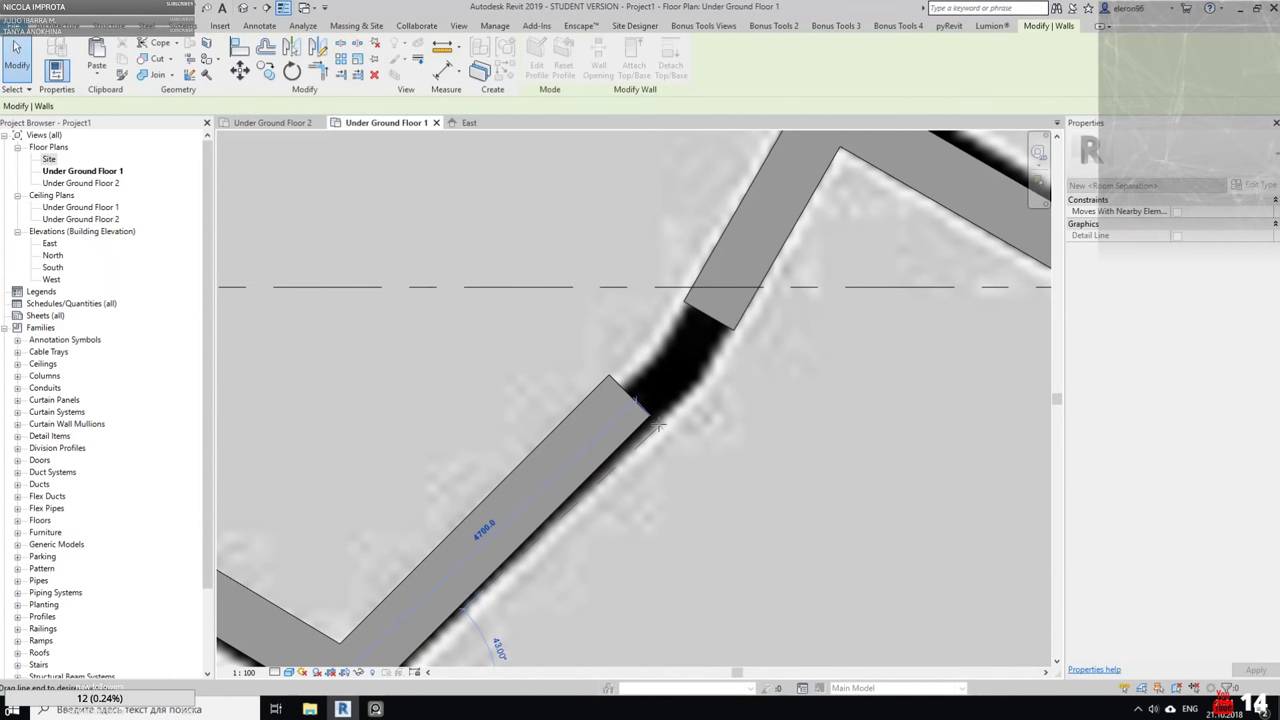
pyautogui.click(657, 425)
pyautogui.scroll(2, 668, 433)
pyautogui.press('Escape')
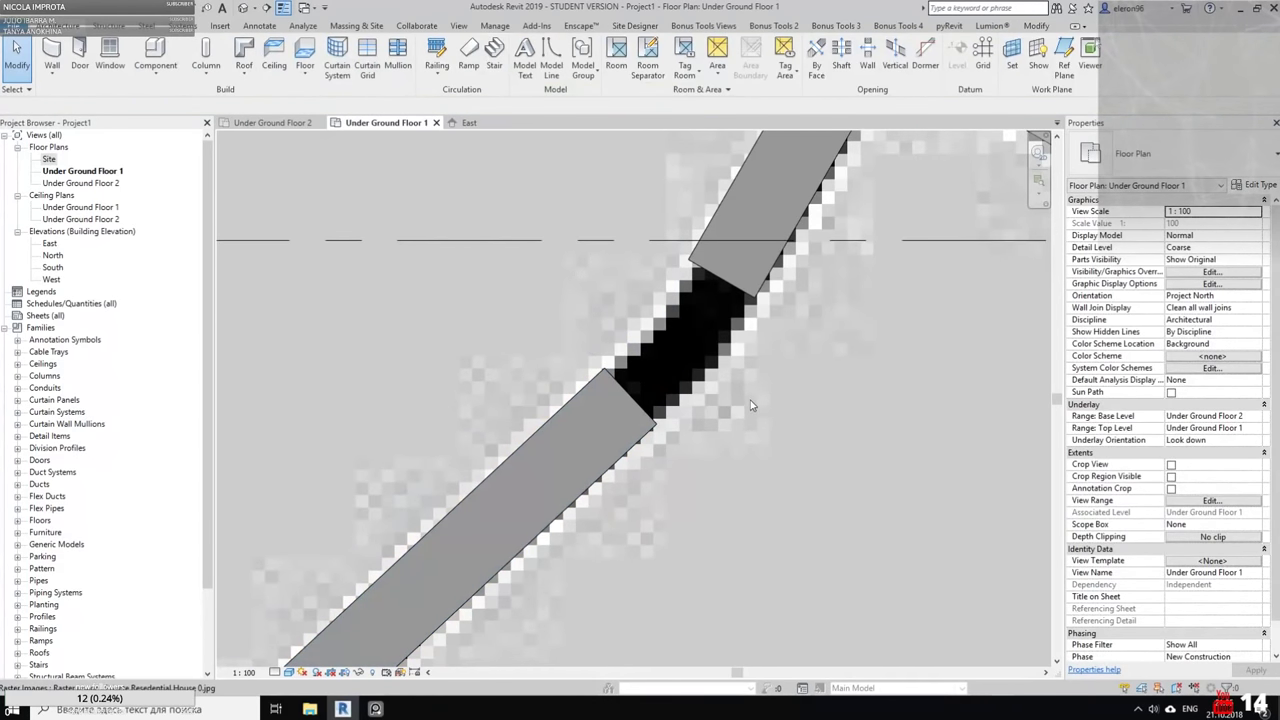
pyautogui.click(758, 293)
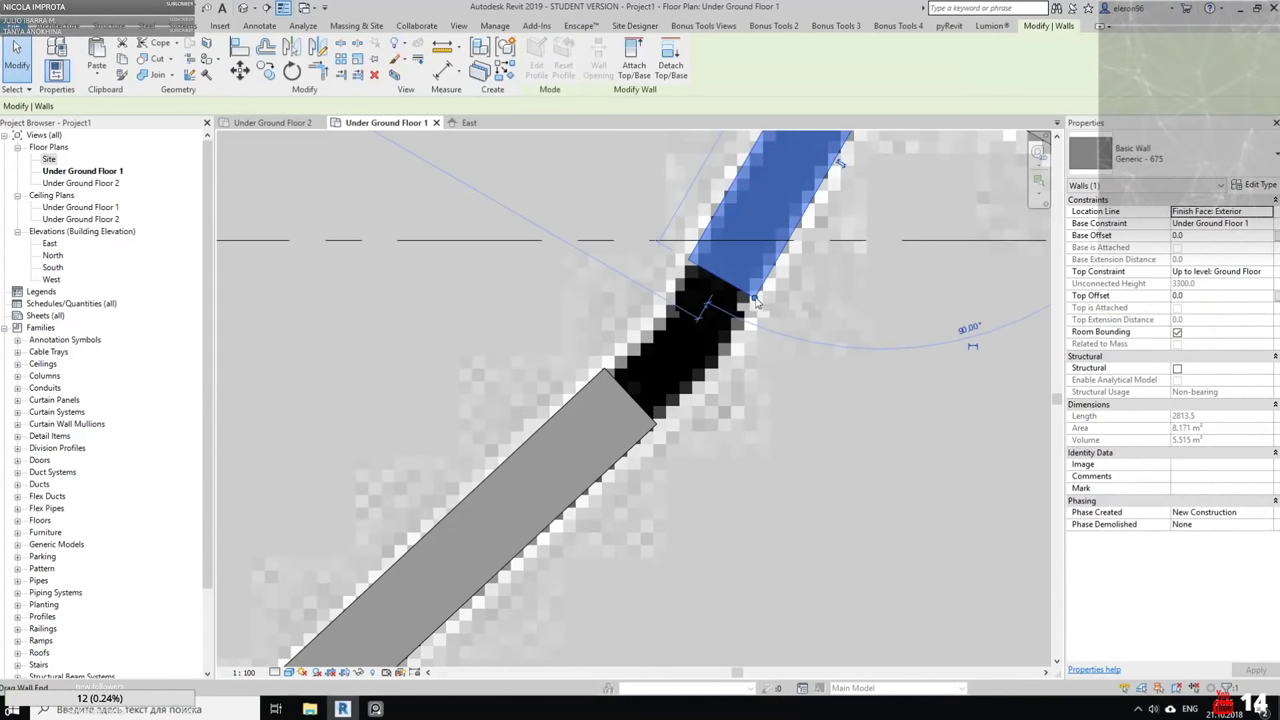
pyautogui.moveTo(724, 281); pyautogui.dragTo(720, 362)
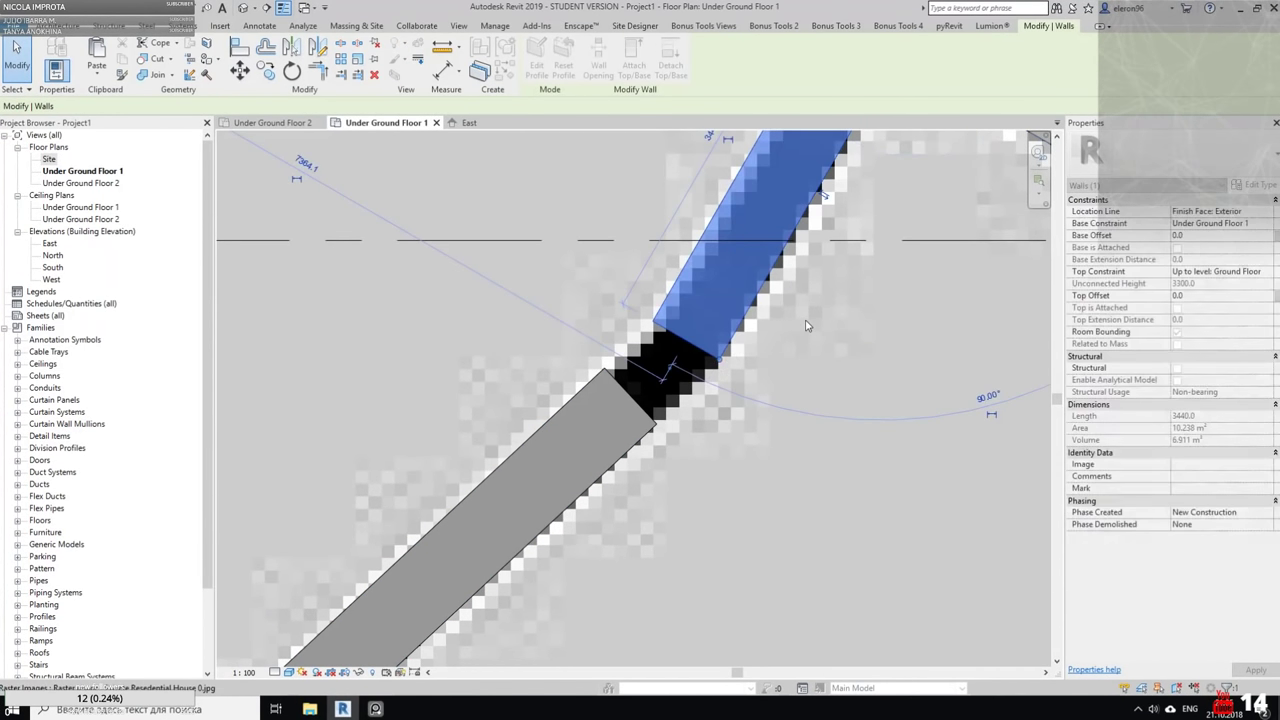
# Try to trim the short wall and the lower diagonal wall into a corner
pyautogui.scroll(-1, 807, 325)
pyautogui.press('t')
pyautogui.press('r')
pyautogui.click(702, 327)
pyautogui.click(628, 397)
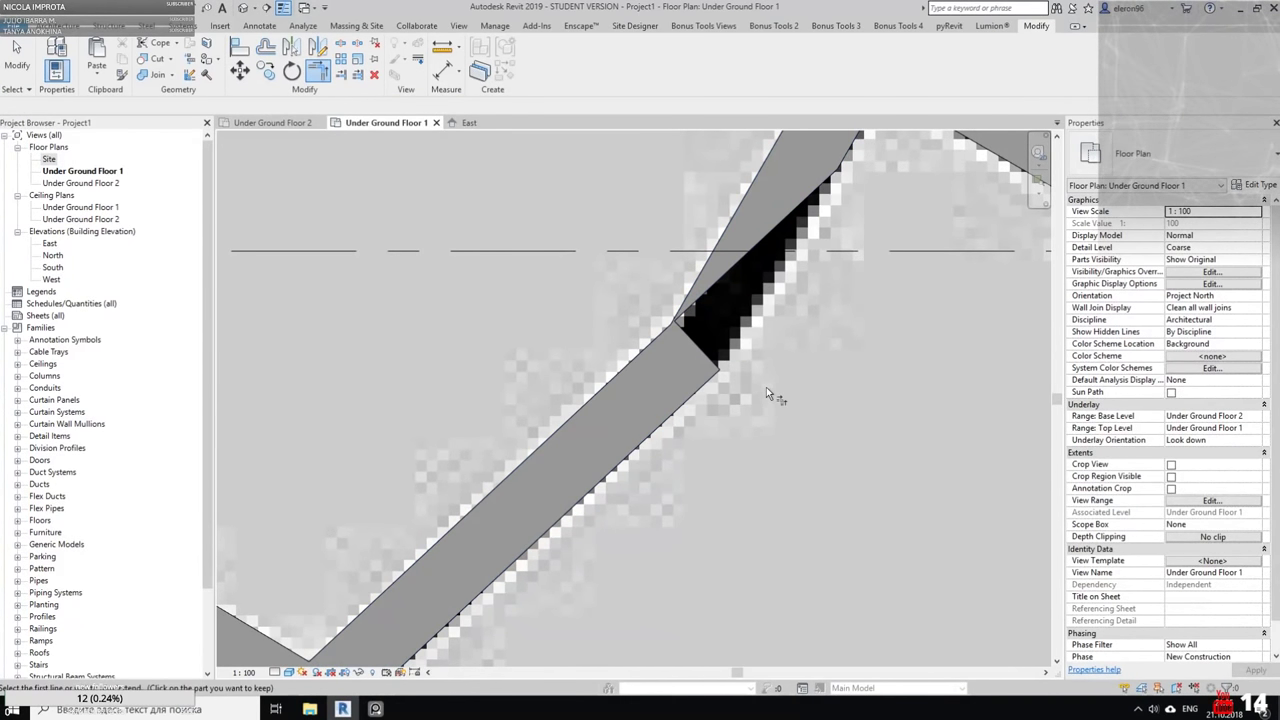
pyautogui.scroll(-3, 766, 391)
pyautogui.scroll(2, 755, 285)
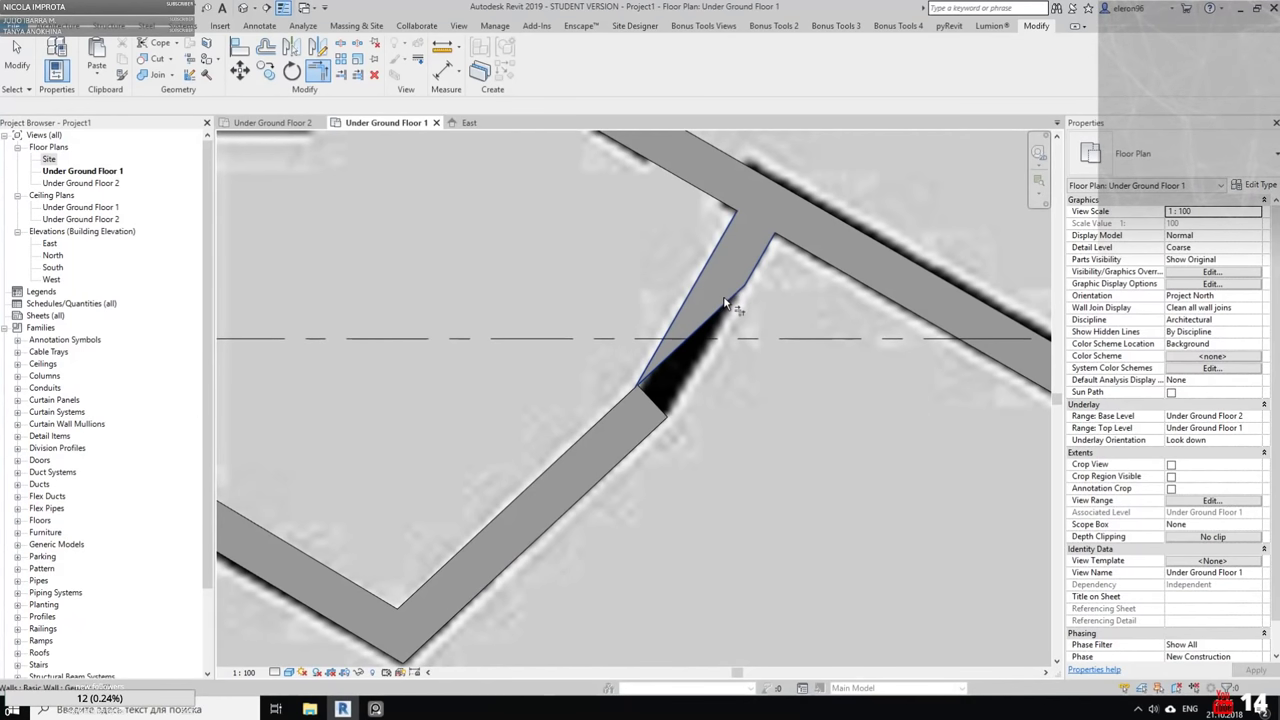
pyautogui.scroll(3, 727, 305)
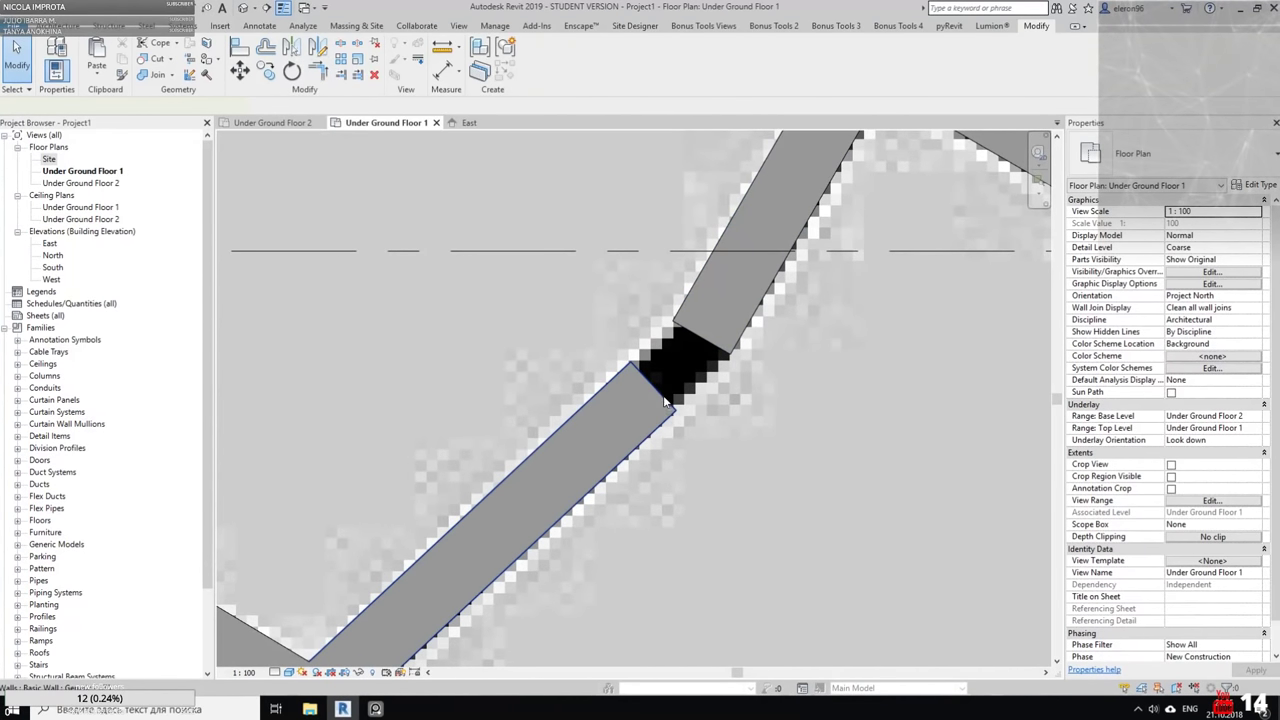
# Allow the join at the lower diagonal wall's upper end and extend it to meet the short wall at the bend
pyautogui.click(670, 405)
pyautogui.moveTo(676, 412); pyautogui.dragTo(720, 372)
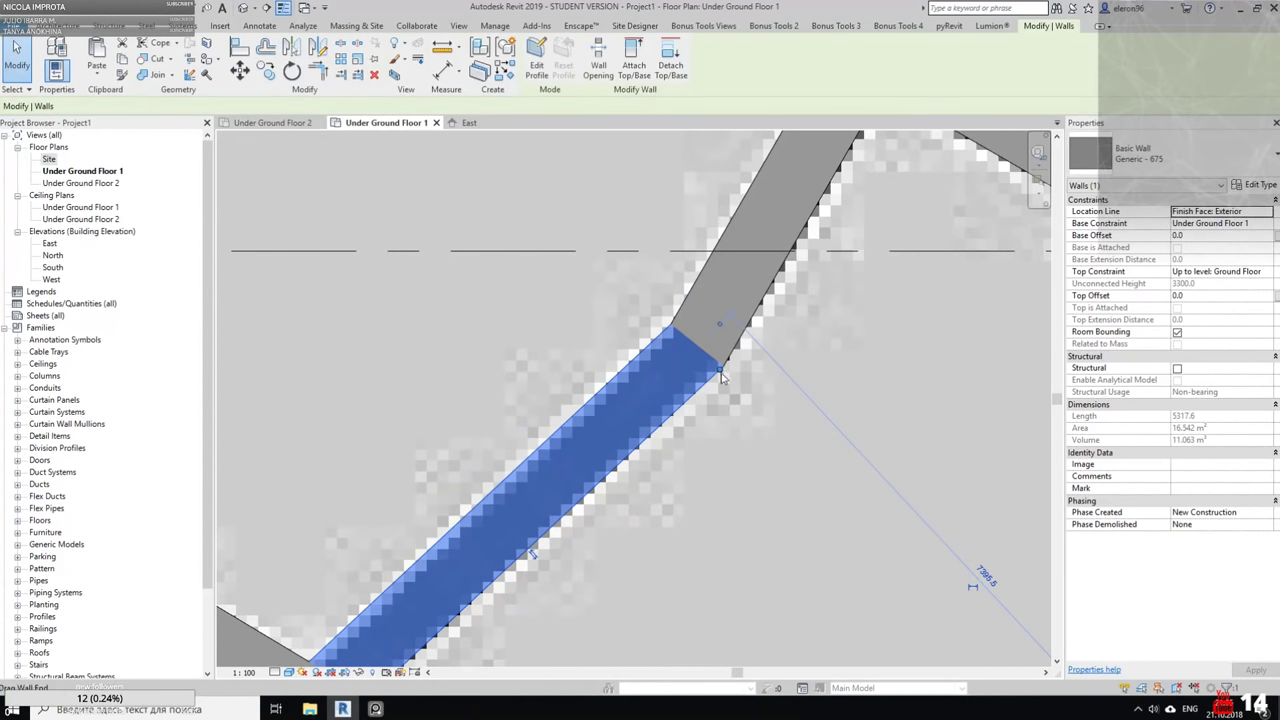
pyautogui.click(666, 413)
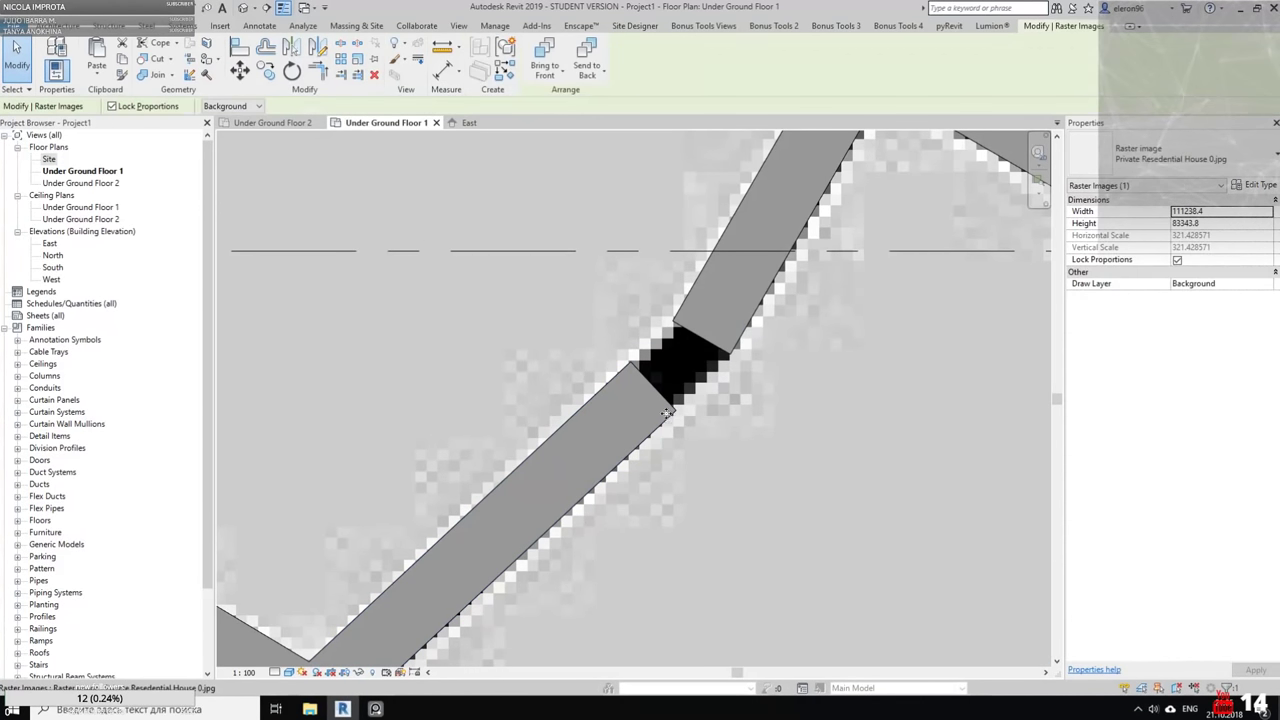
pyautogui.press('Escape')
pyautogui.click(673, 425)
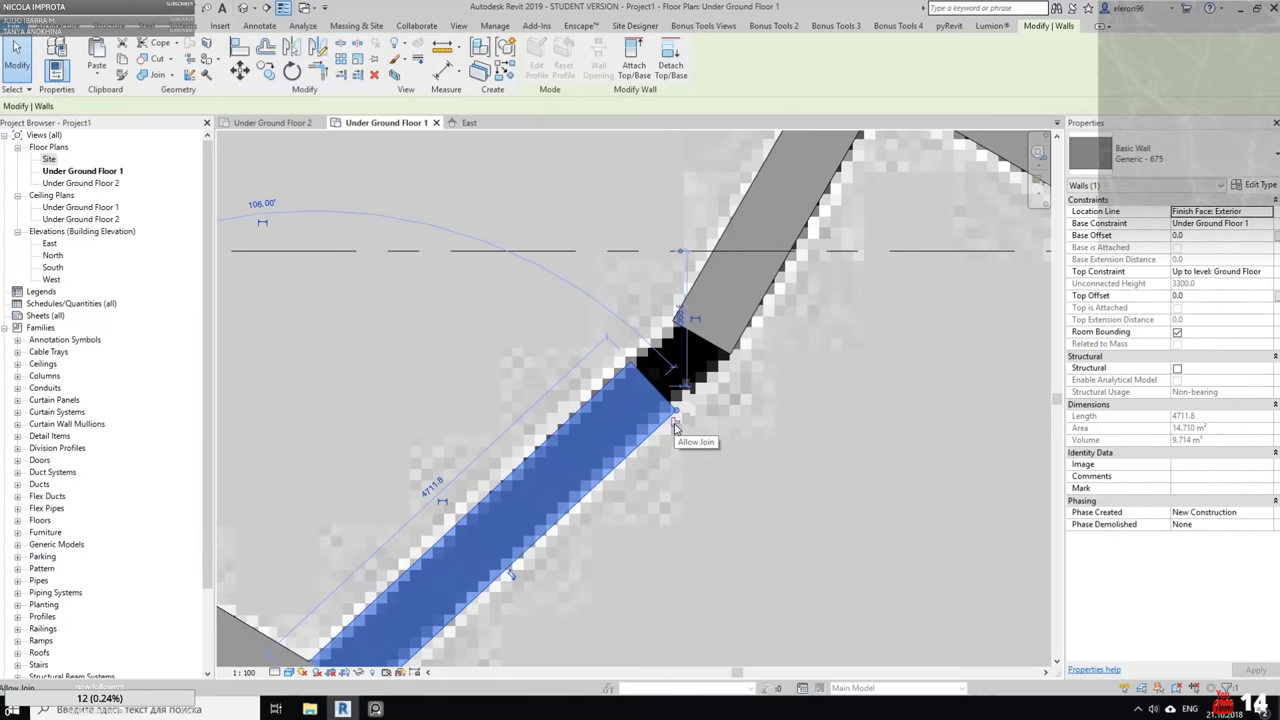
pyautogui.moveTo(676, 424); pyautogui.dragTo(731, 379)
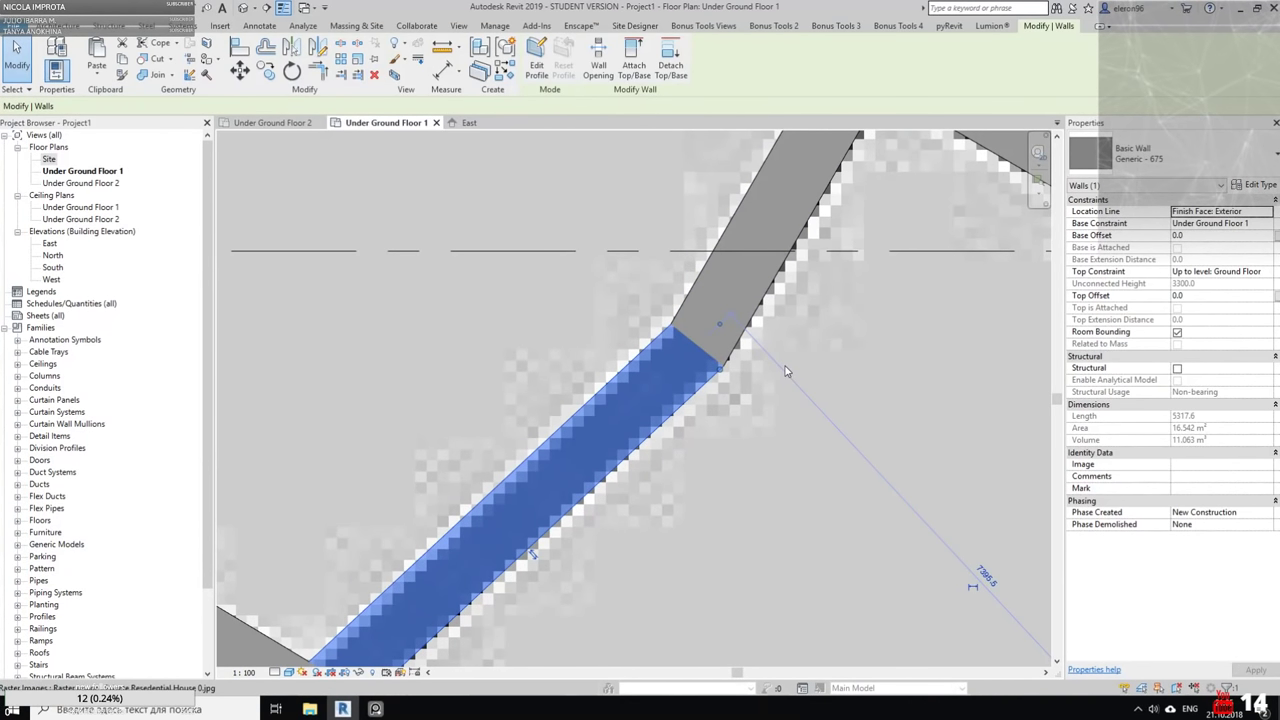
pyautogui.press('Escape')
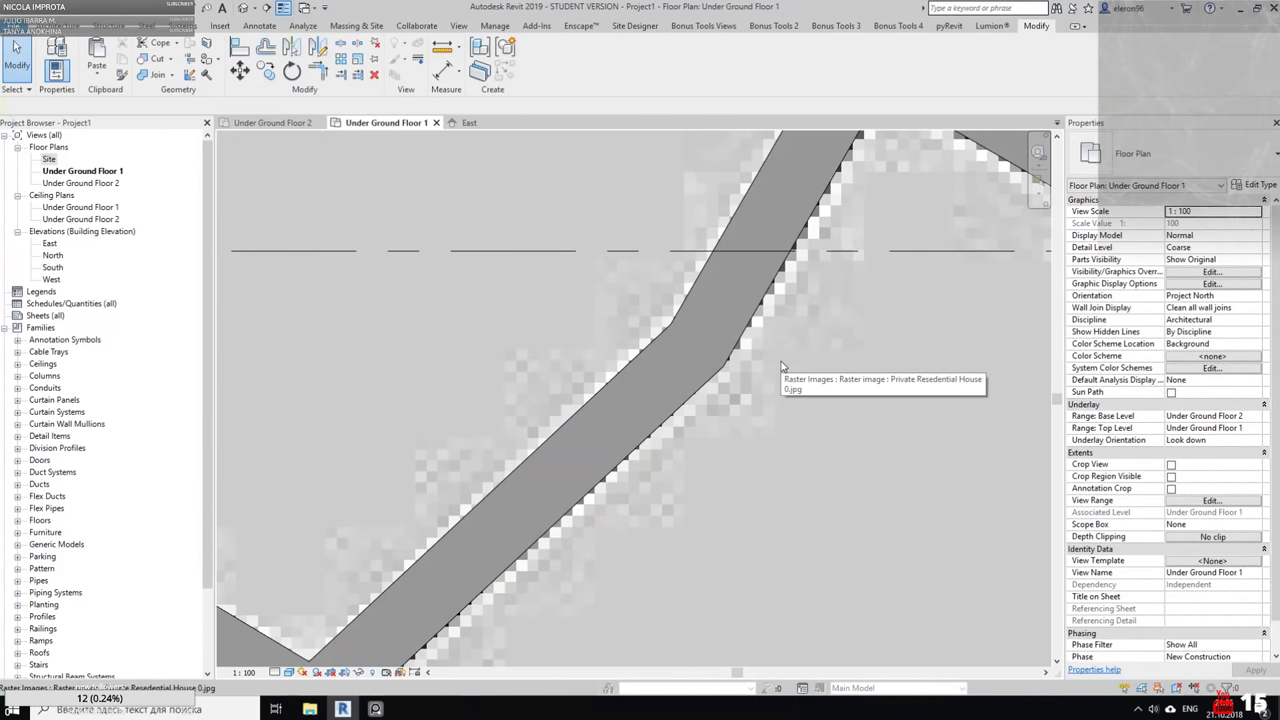
# Draw a vertical wall along the left side of the small shaft, between the lower and upper horizontal walls
pyautogui.scroll(-2, 783, 366)
pyautogui.moveTo(852, 340); pyautogui.dragTo(662, 340, button='middle')
pyautogui.scroll(-2, 680, 335)
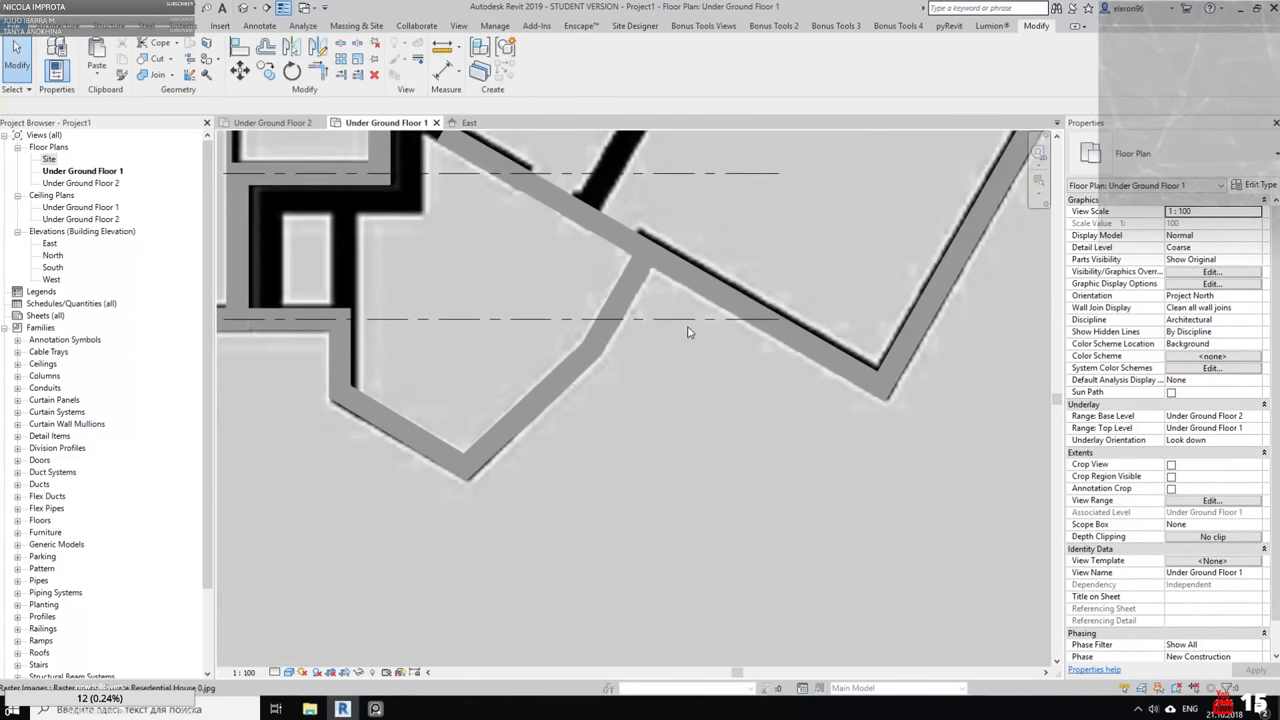
pyautogui.scroll(-1, 689, 331)
pyautogui.moveTo(726, 257); pyautogui.dragTo(756, 377, button='middle')
pyautogui.moveTo(580, 352); pyautogui.dragTo(706, 341, button='middle')
pyautogui.scroll(2, 555, 379)
pyautogui.moveTo(555, 380); pyautogui.dragTo(598, 382, button='middle')
pyautogui.click(55, 25)
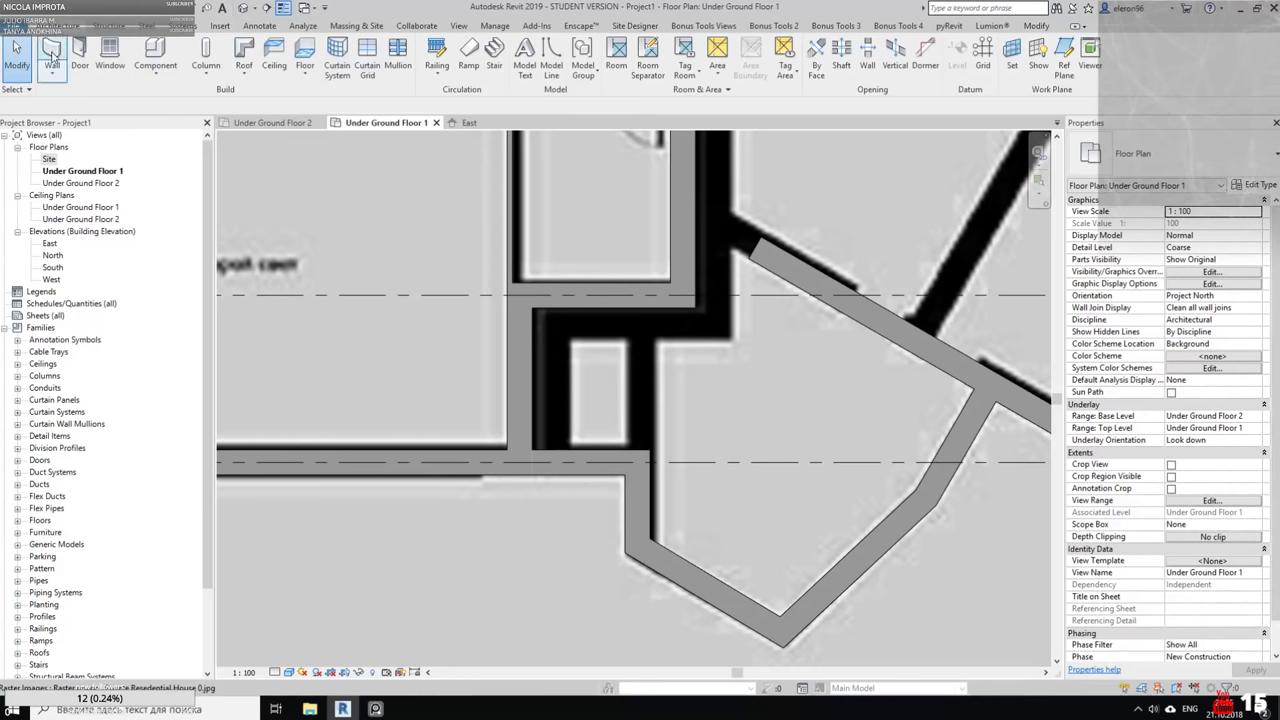
pyautogui.scroll(1, 540, 388)
pyautogui.click(530, 472)
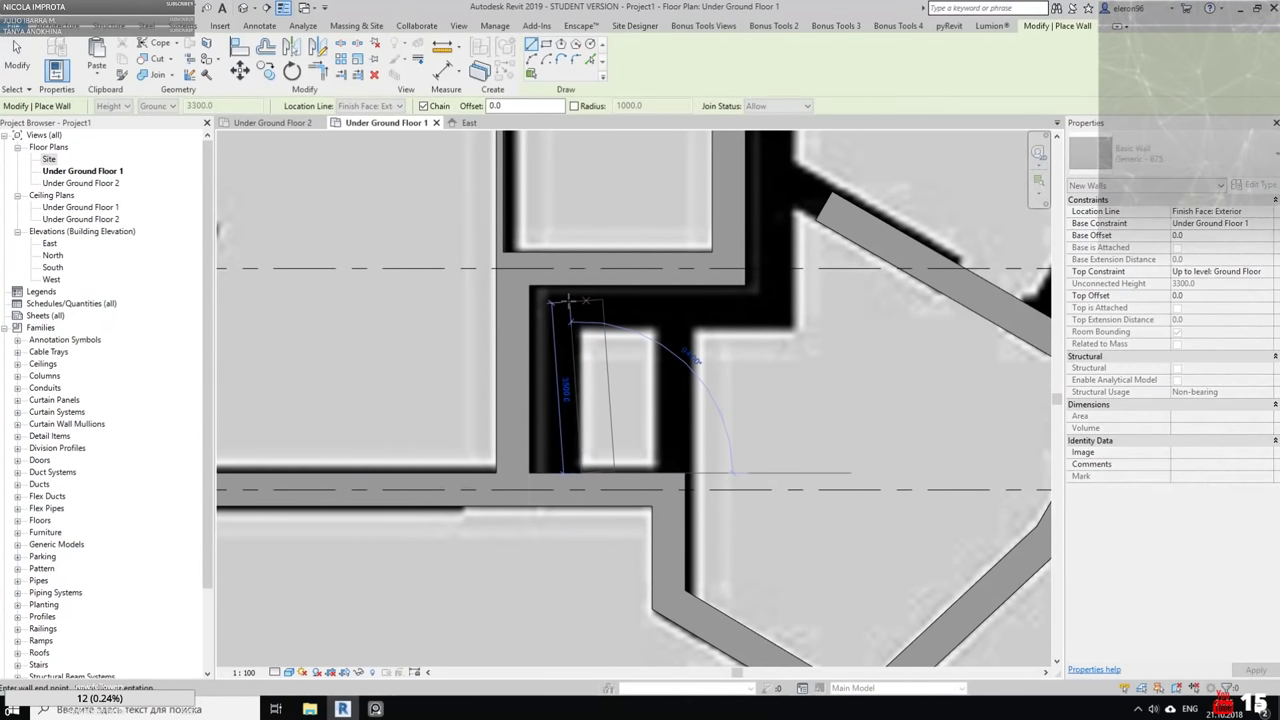
pyautogui.click(580, 289)
pyautogui.moveTo(658, 435); pyautogui.dragTo(609, 429, button='middle')
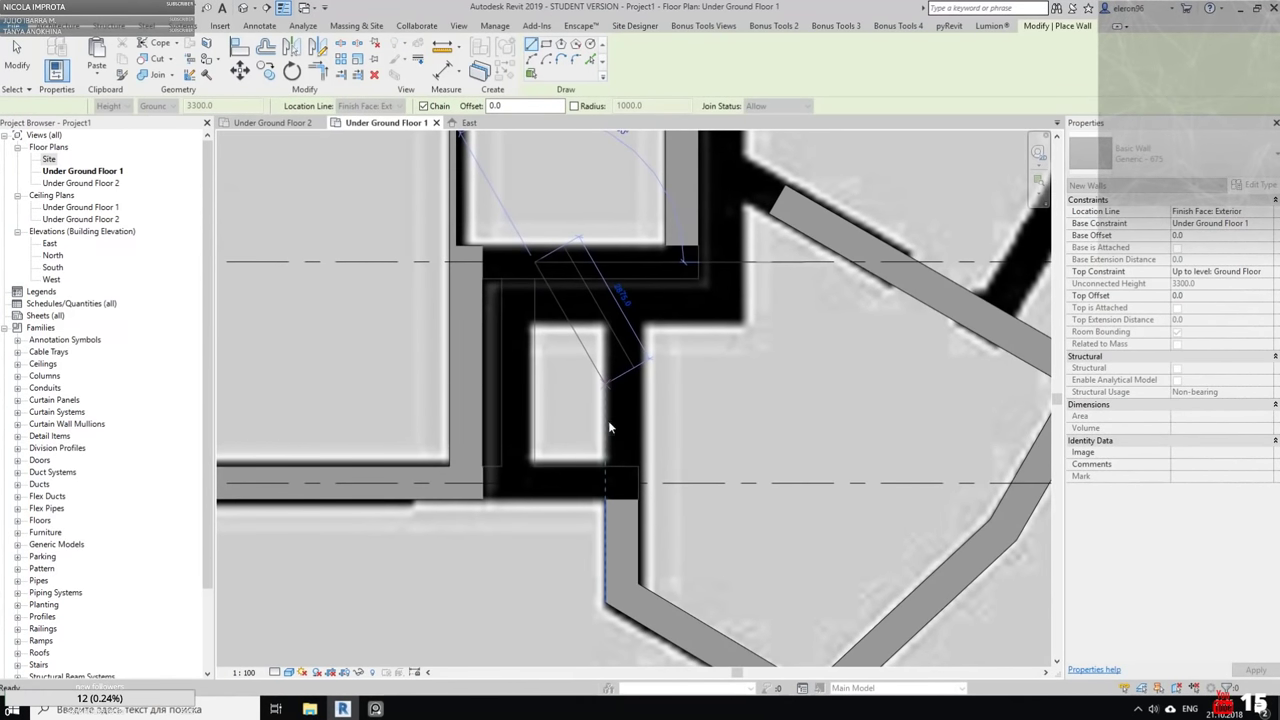
pyautogui.press('Escape')
pyautogui.press('Escape')
# Extend the short vertical wall right of the shaft upward to the upper horizontal wall
pyautogui.click(664, 547)
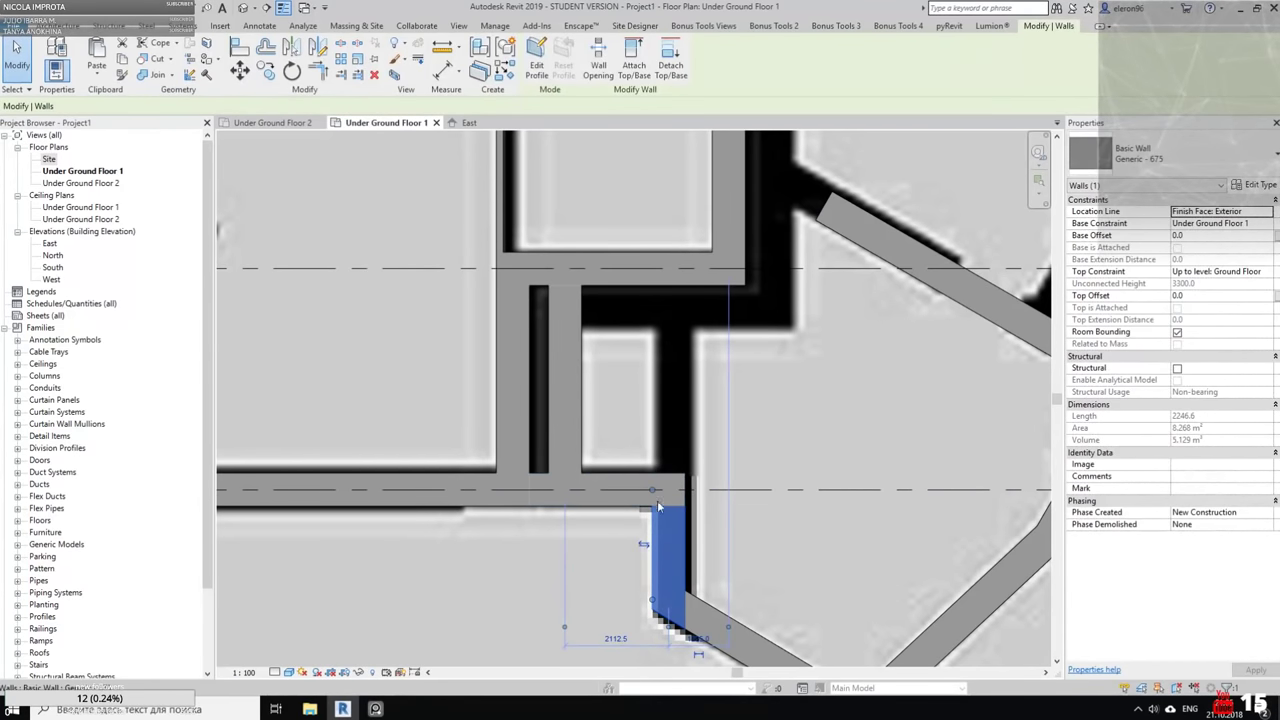
pyautogui.moveTo(650, 486); pyautogui.dragTo(660, 285)
pyautogui.press('Escape')
# Draw a horizontal wall about 1437.5 mm long across the shaft's top, flipped to lie above the shaft opening
pyautogui.moveTo(749, 376); pyautogui.dragTo(683, 417, button='middle')
pyautogui.scroll(2, 531, 358)
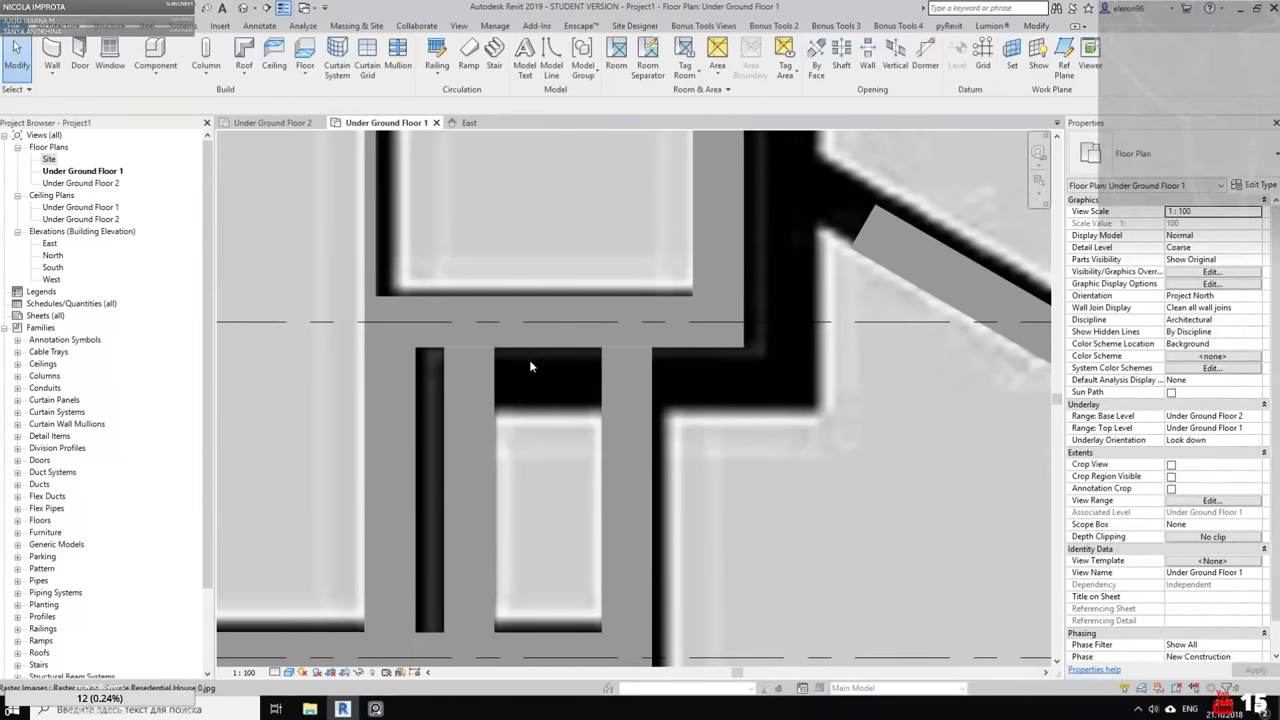
pyautogui.click(51, 55)
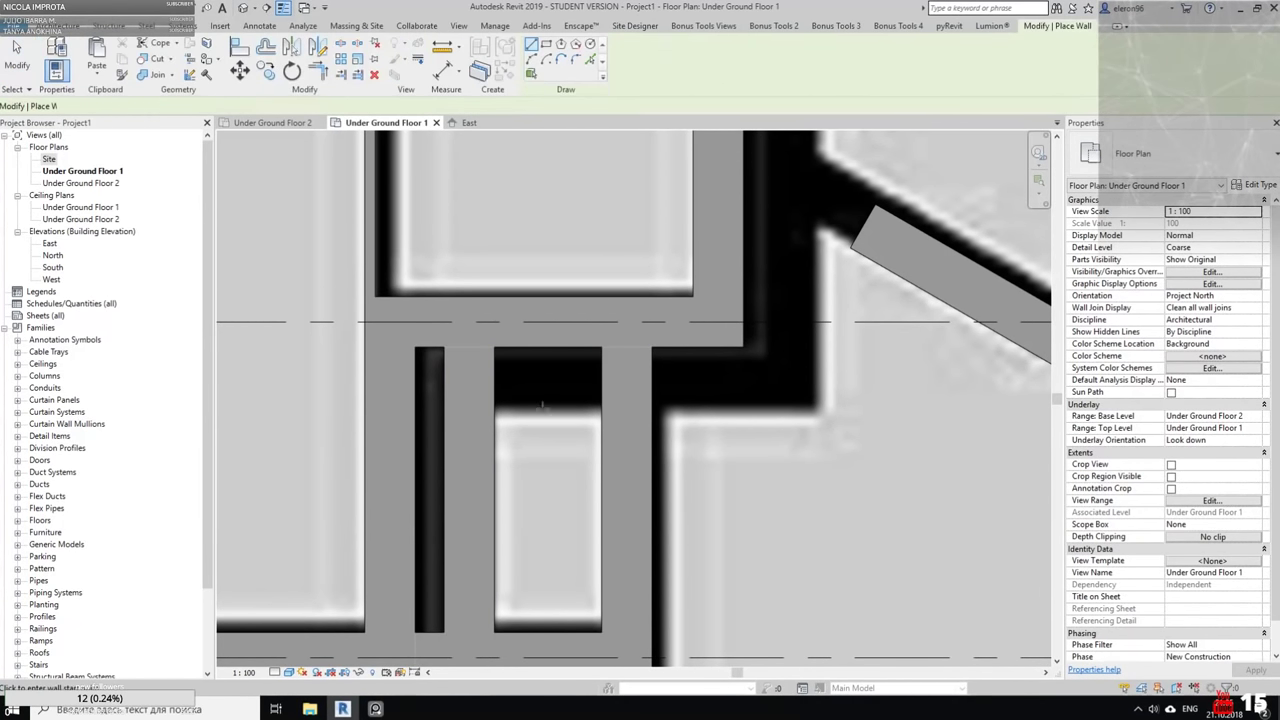
pyautogui.click(494, 404)
pyautogui.press('space')
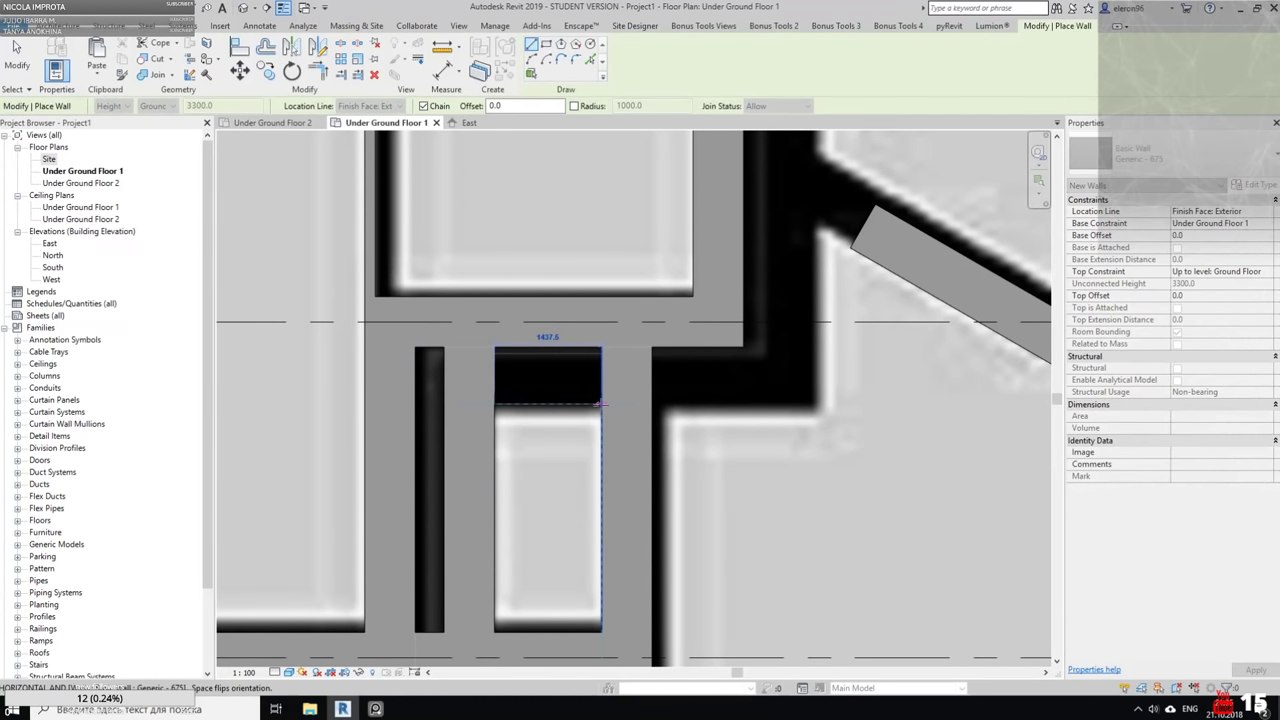
pyautogui.click(602, 404)
pyautogui.press('Escape')
pyautogui.press('Escape')
pyautogui.press('Escape')
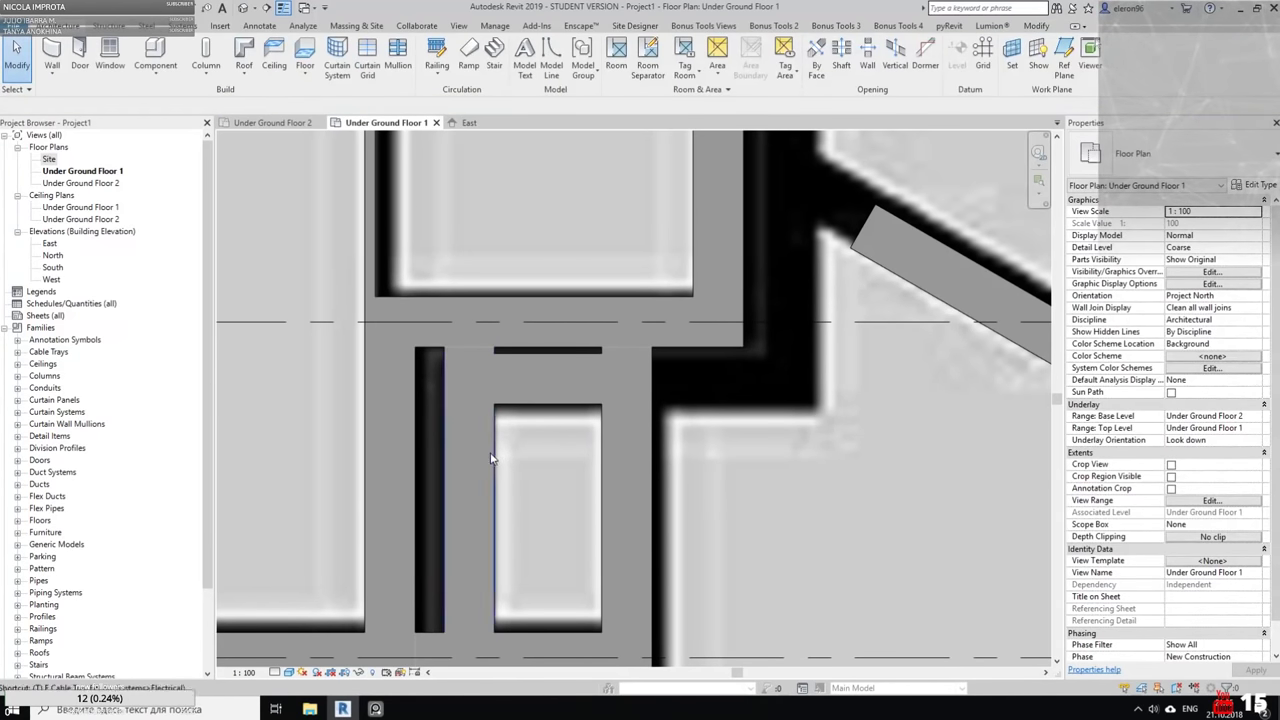
# Trim the shaft's side walls into corners with its top wall and extend the top wall right to the plan's outer corner
pyautogui.click(485, 442)
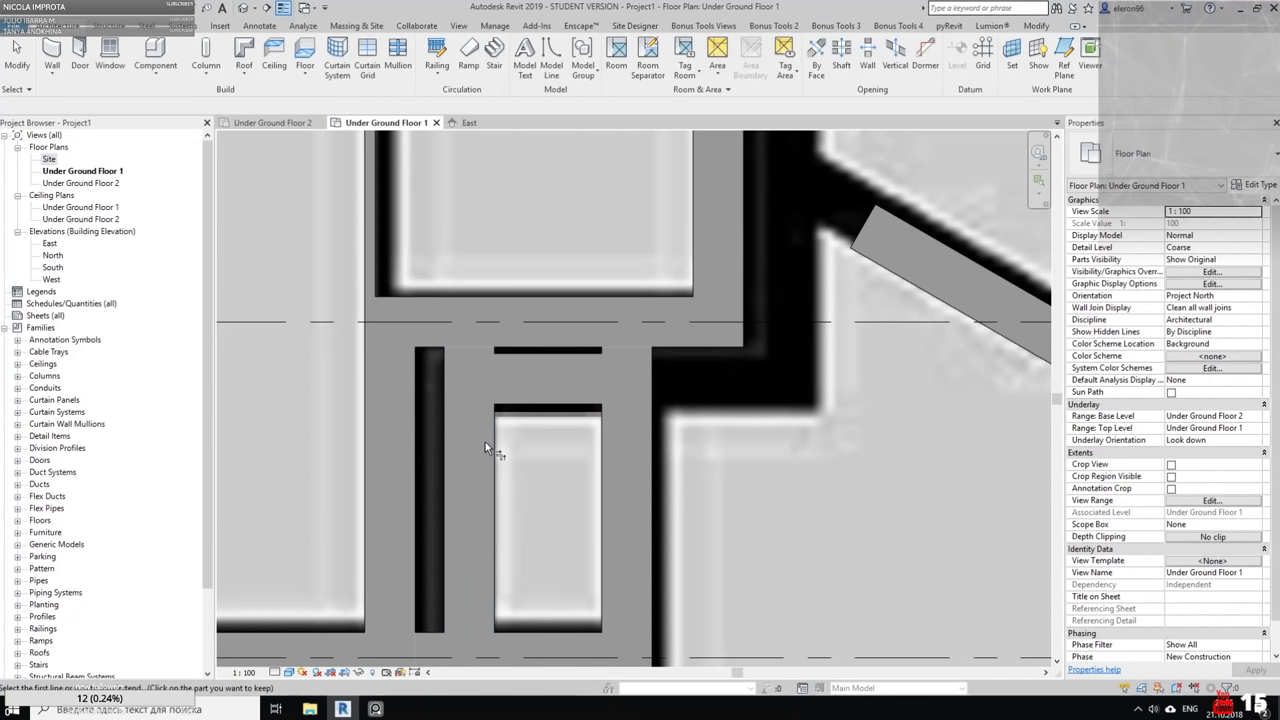
pyautogui.click(592, 412)
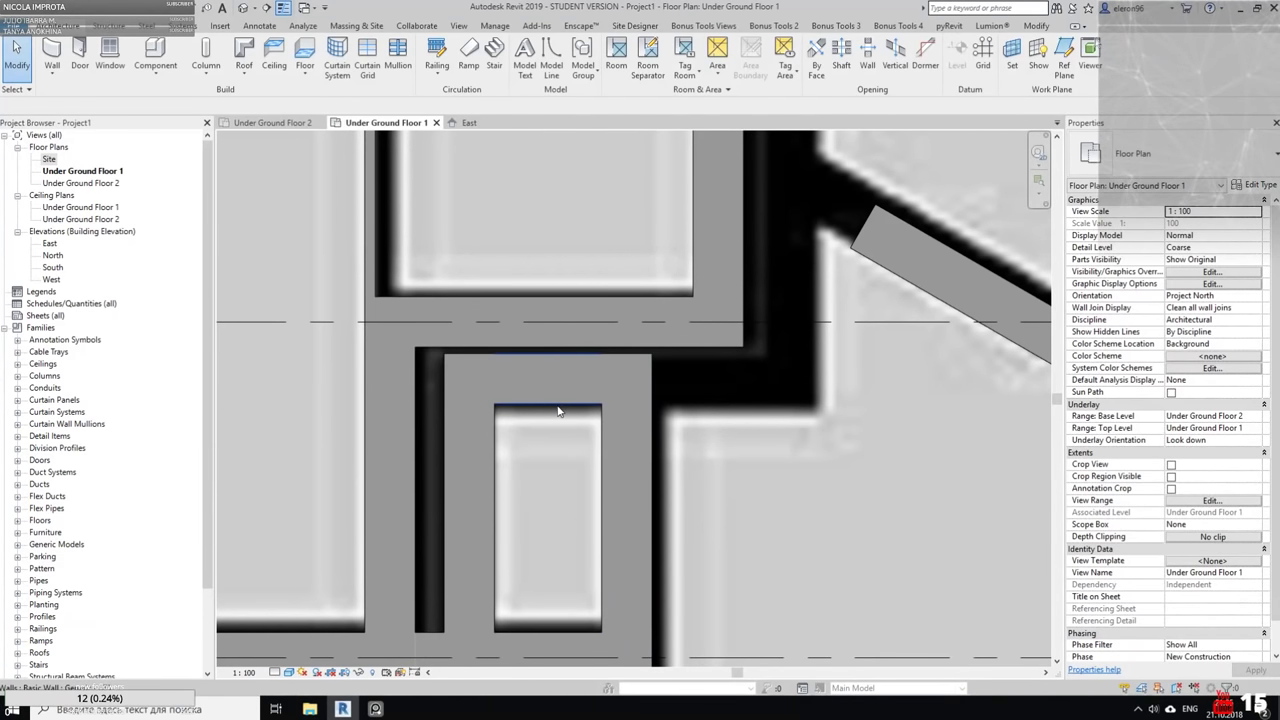
pyautogui.click(559, 411)
pyautogui.moveTo(627, 404); pyautogui.dragTo(825, 411)
pyautogui.scroll(-2, 834, 388)
pyautogui.moveTo(842, 386); pyautogui.dragTo(668, 483, button='middle')
pyautogui.press('Escape')
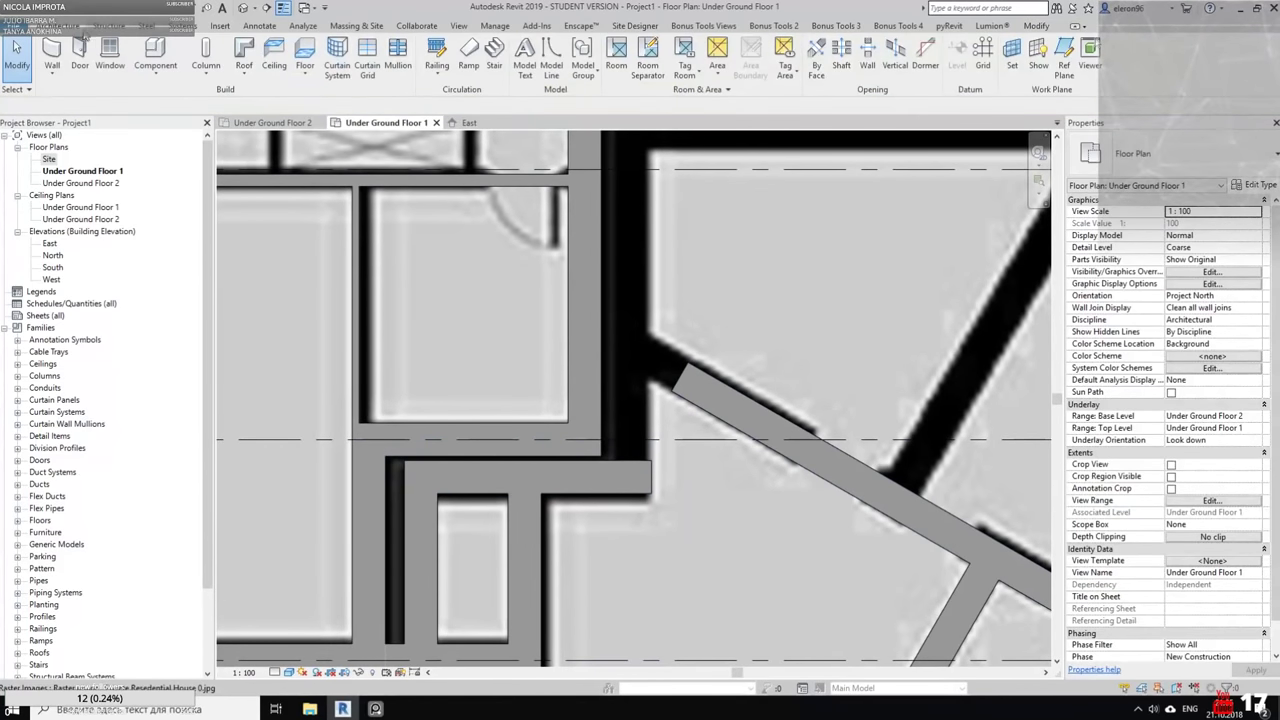
# Draw chained Generic - 675 walls from the shaft top wall's outer corner up the traced vertical, then along the horizontal below the stairs
pyautogui.press('w')
pyautogui.press('a')
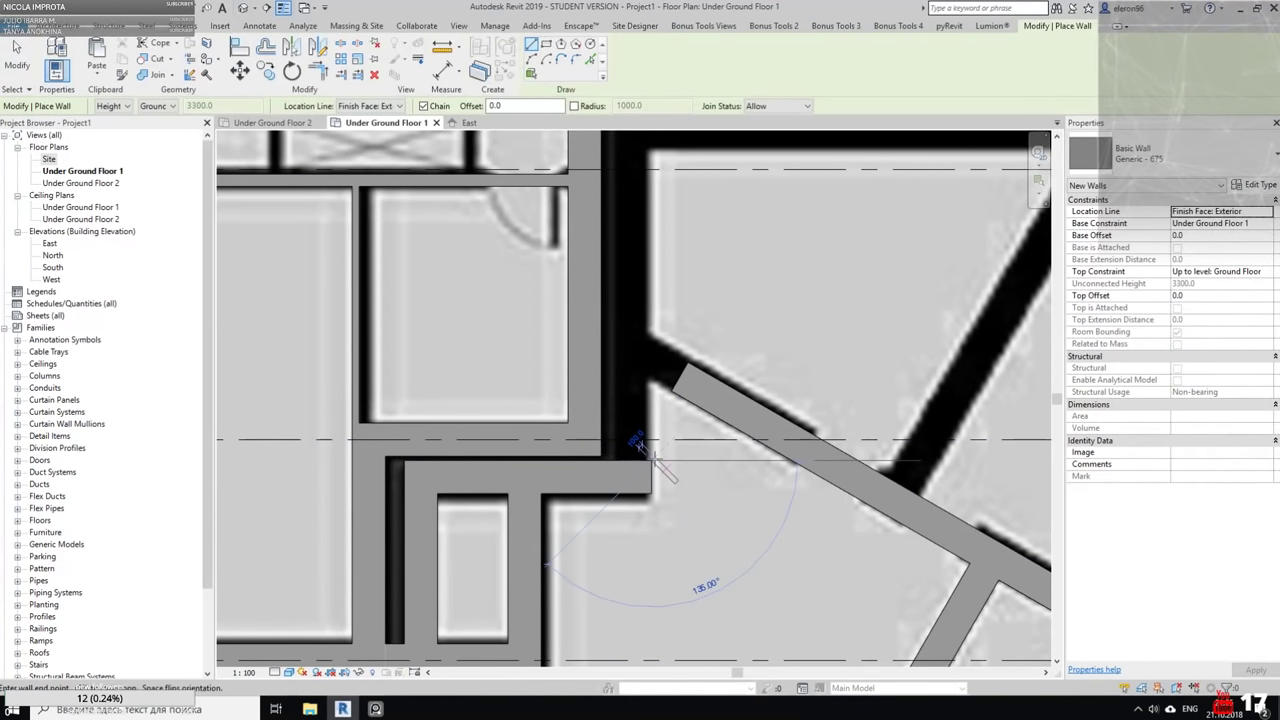
pyautogui.moveTo(692, 227); pyautogui.dragTo(610, 389, button='middle')
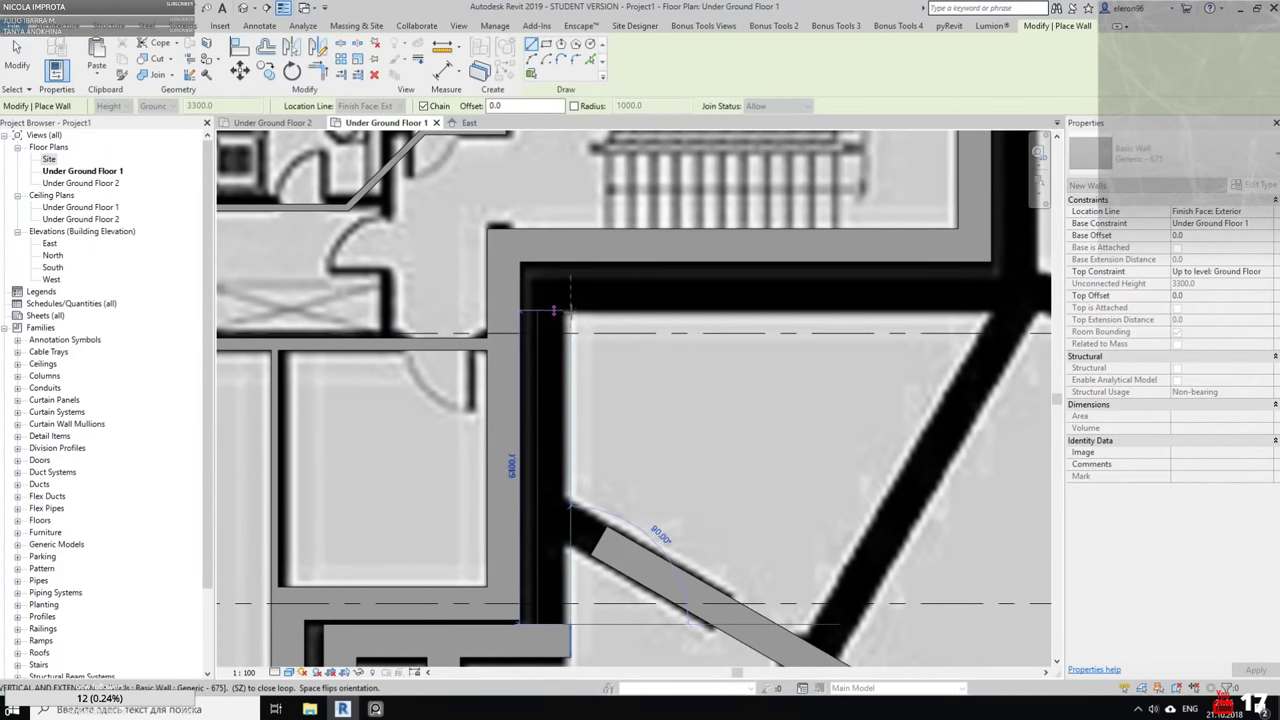
pyautogui.click(571, 312)
pyautogui.moveTo(622, 444); pyautogui.dragTo(496, 444, button='middle')
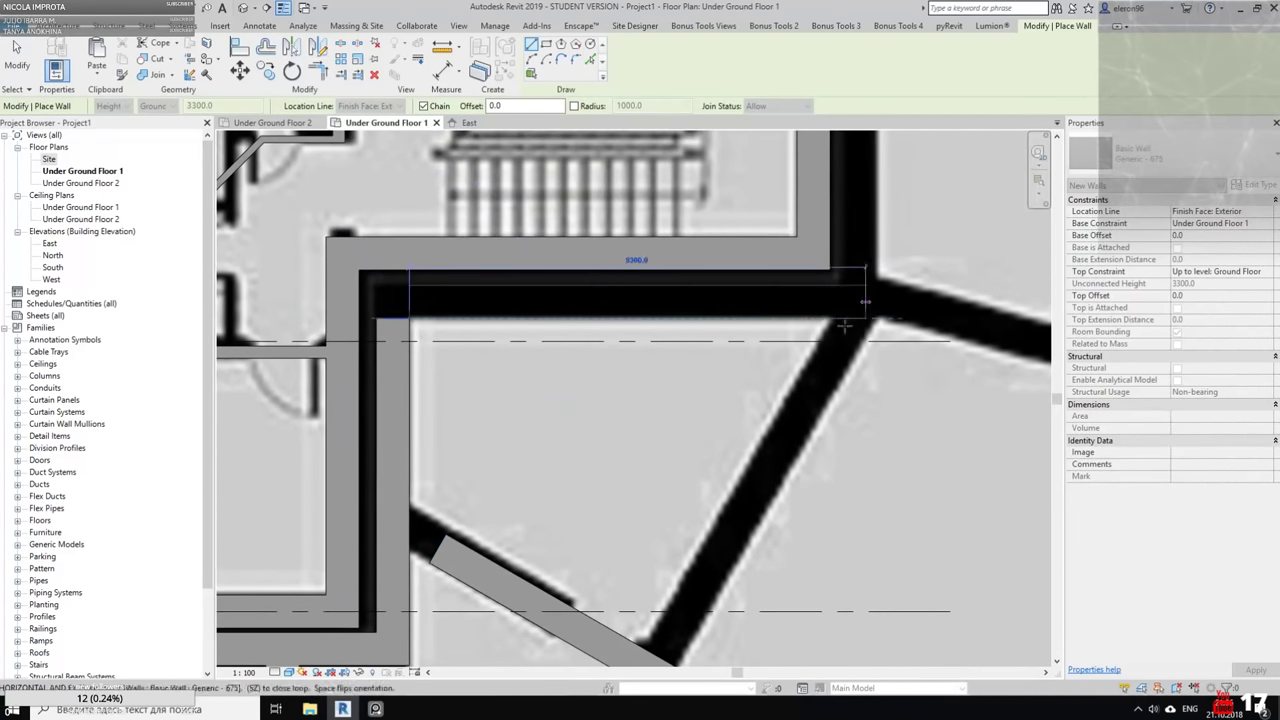
pyautogui.click(835, 300)
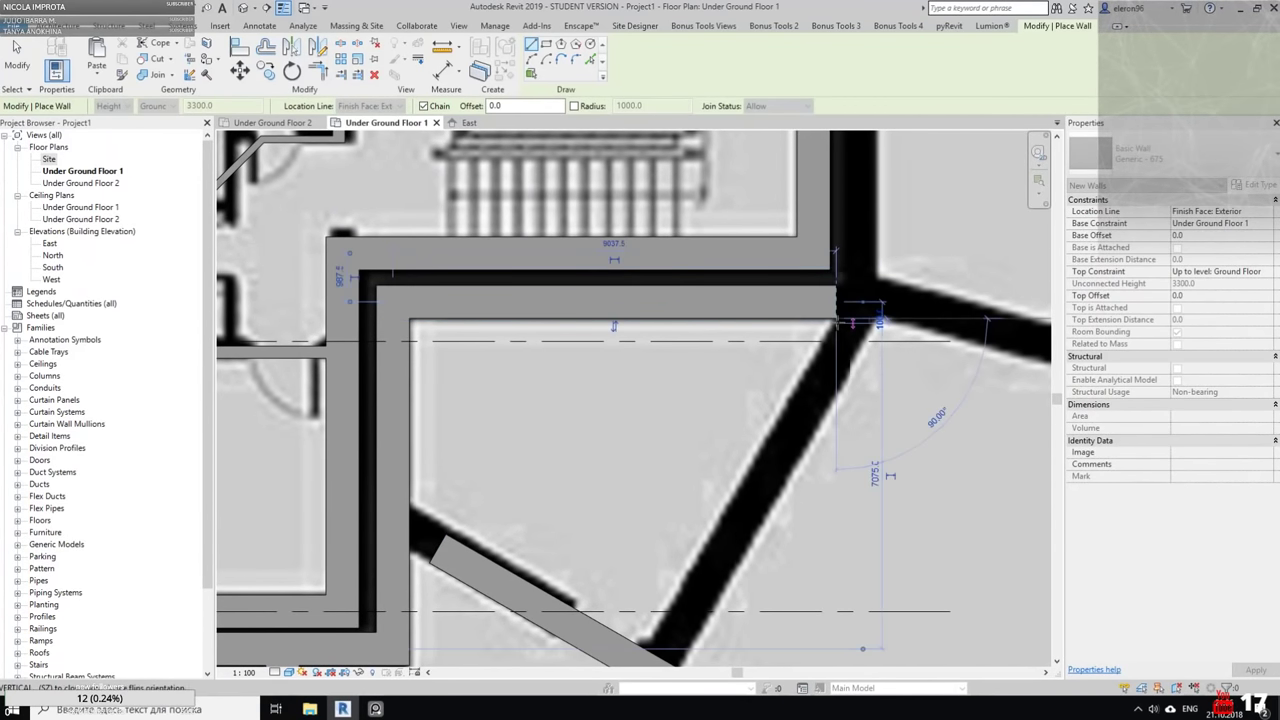
# Continue the wall chain vertically along the far side of the staircase up to the upper horizontal wall
pyautogui.moveTo(835, 300); pyautogui.dragTo(735, 430, button='middle')
pyautogui.moveTo(740, 185); pyautogui.dragTo(690, 292, button='middle')
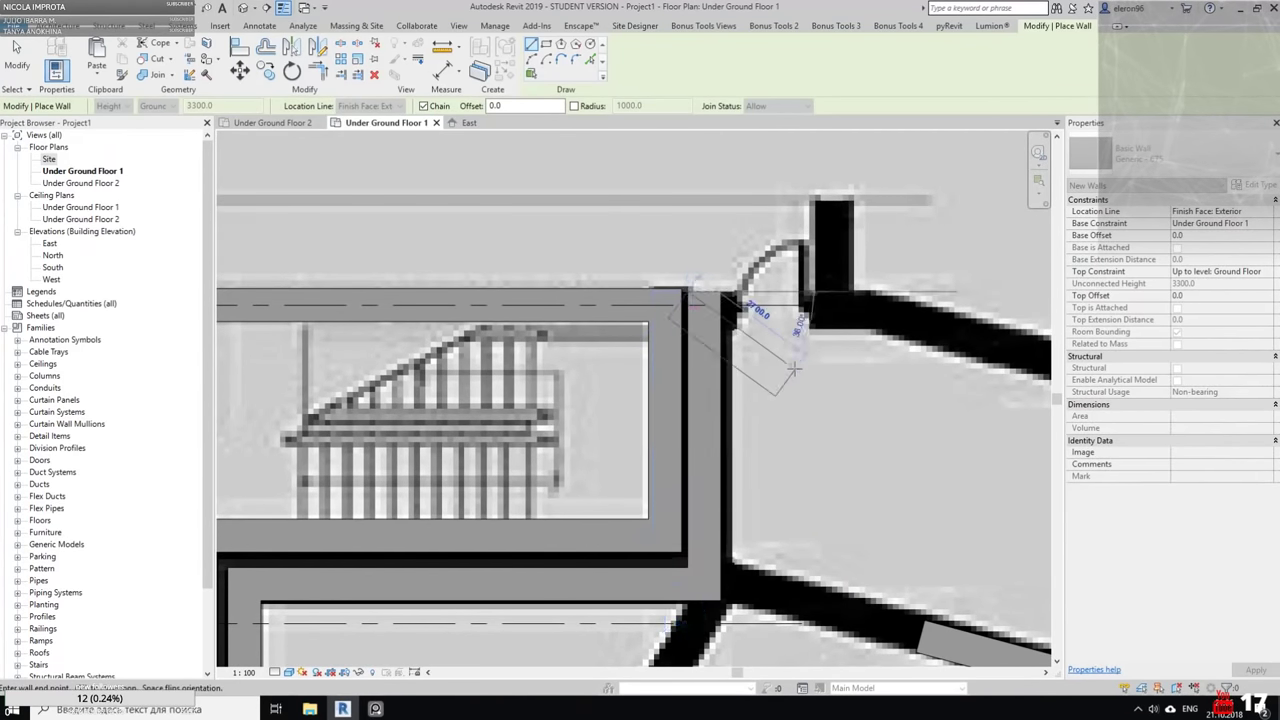
pyautogui.scroll(-3, 740, 360)
pyautogui.press('Escape')
pyautogui.press('Escape')
pyautogui.moveTo(586, 562); pyautogui.dragTo(576, 424, button='middle')
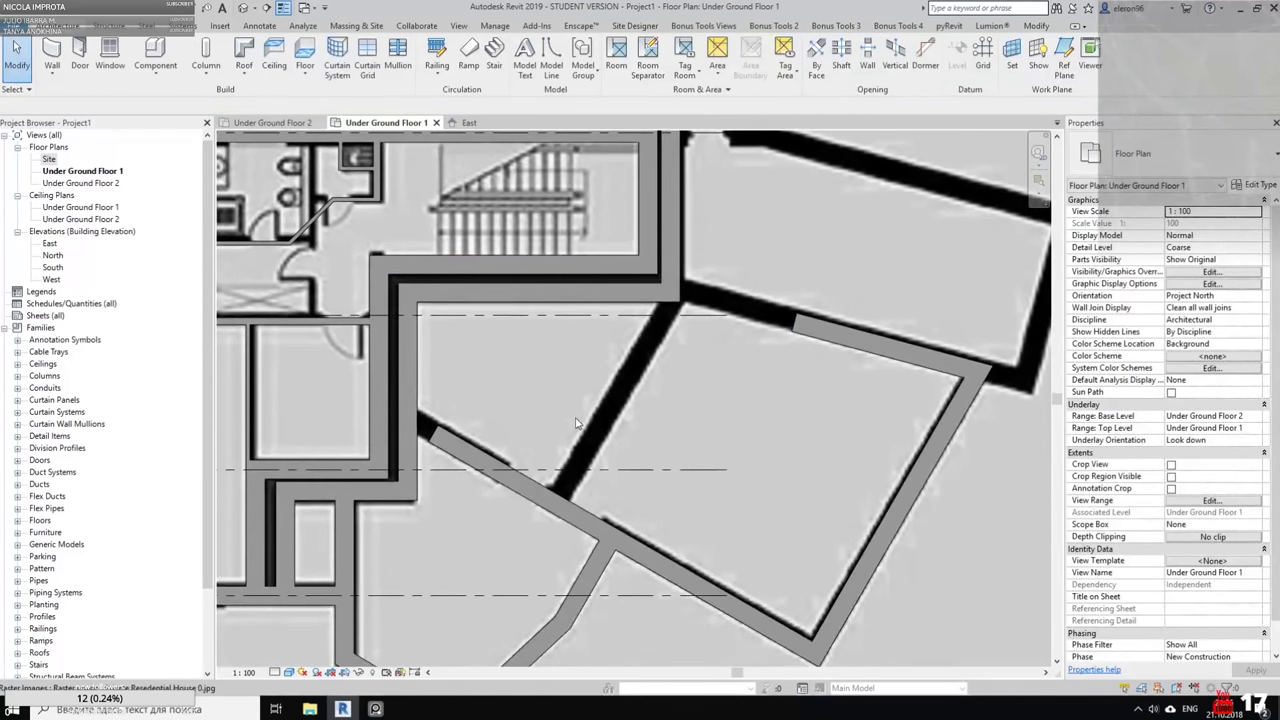
# Draw a diagonal Generic - 675 wall from the long angled wall partway along the traced line toward the stair corner
pyautogui.click(545, 505)
pyautogui.press('c')
pyautogui.press('s')
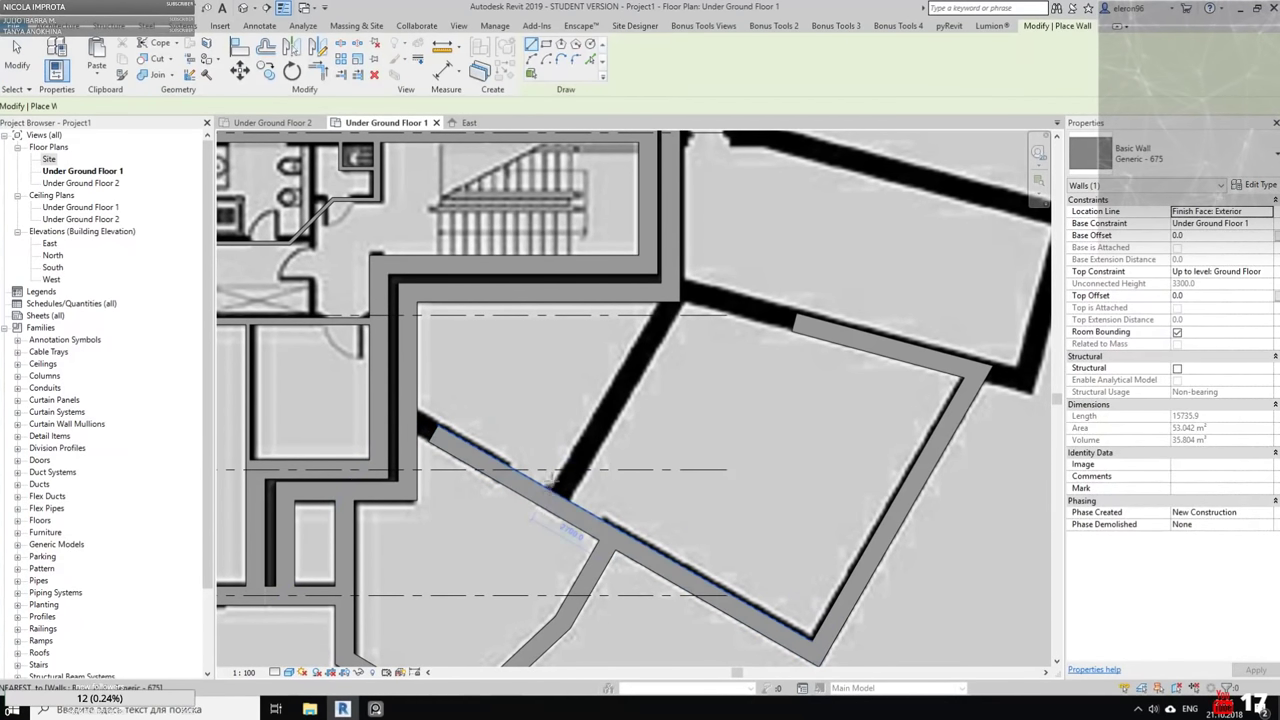
pyautogui.scroll(3, 548, 492)
pyautogui.click(550, 496)
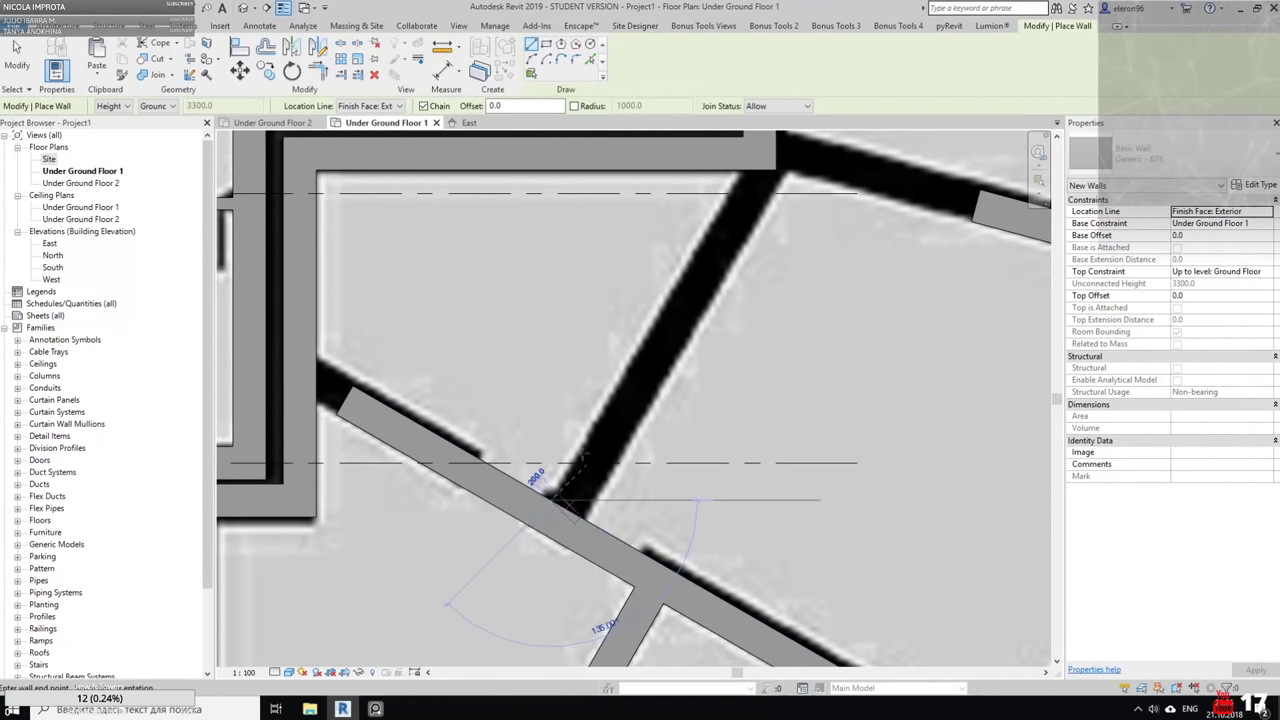
pyautogui.click(686, 284)
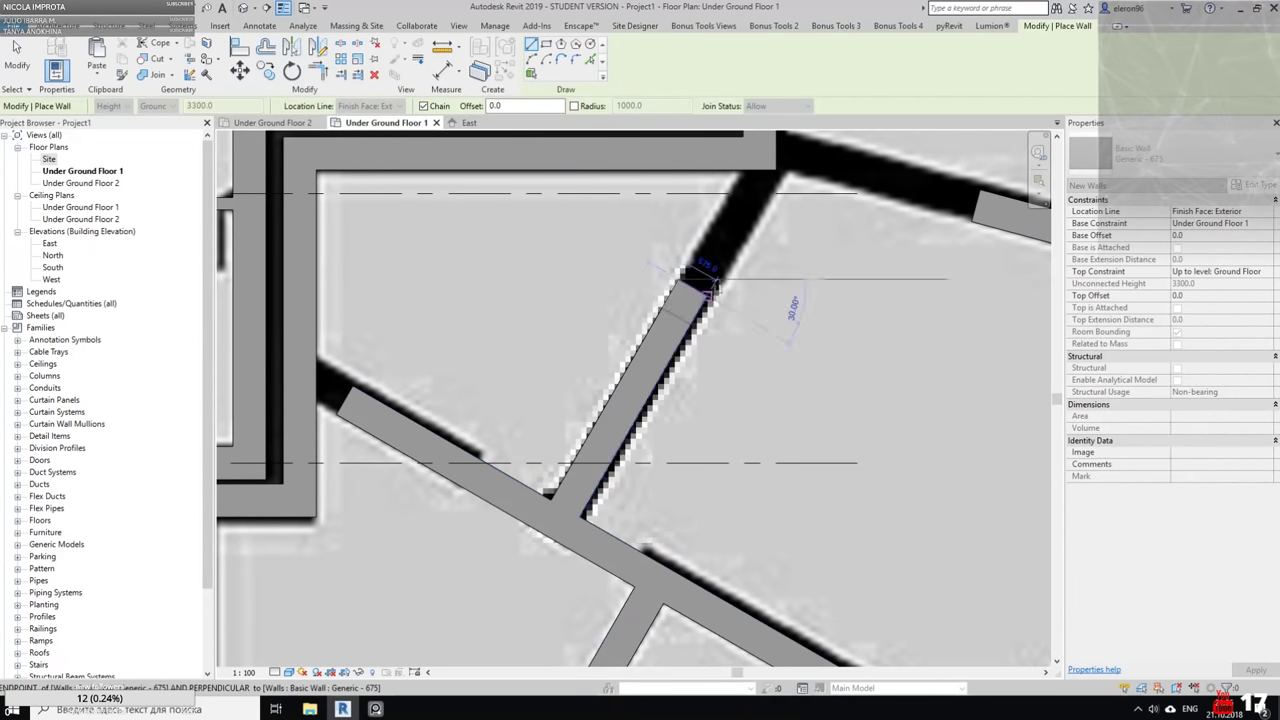
pyautogui.press('Escape')
pyautogui.press('Escape')
# Trim/extend the new diagonal wall to meet the horizontal wall at the corner below the stairs
pyautogui.moveTo(727, 220); pyautogui.dragTo(688, 318, button='middle')
pyautogui.press('t')
pyautogui.press('r')
pyautogui.click(718, 217)
pyautogui.click(655, 404)
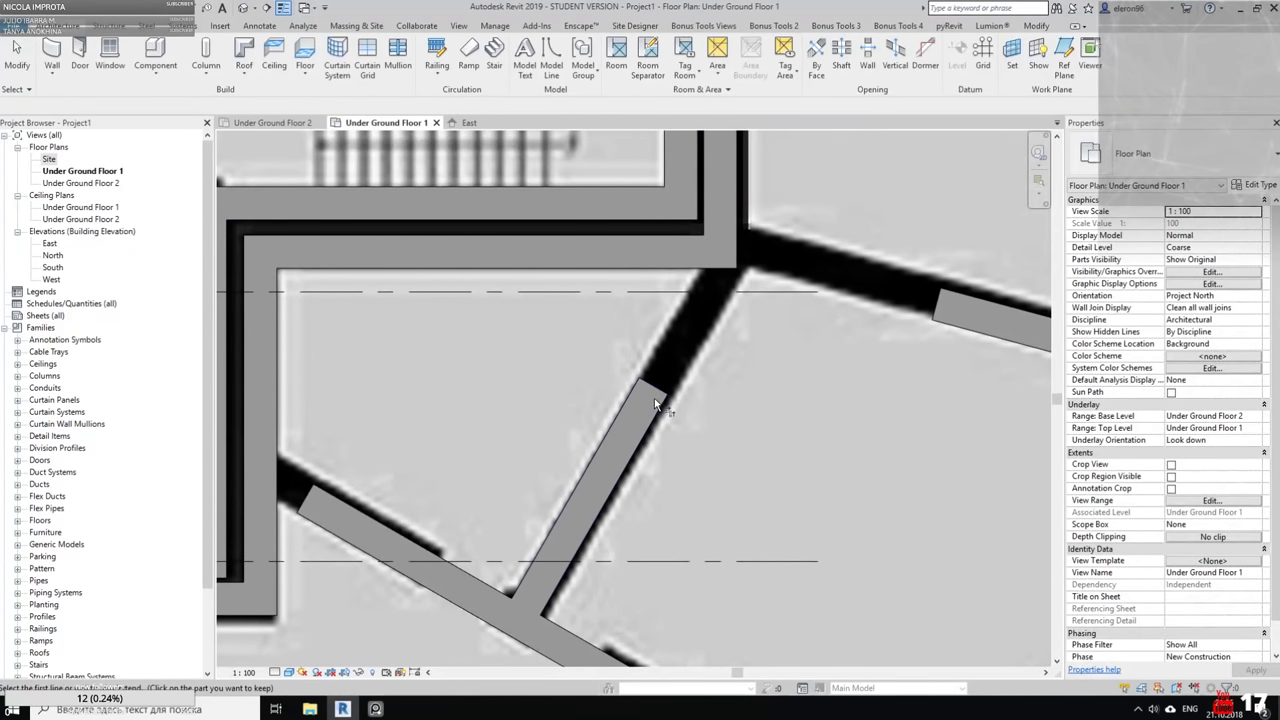
pyautogui.click(660, 408)
pyautogui.click(735, 217)
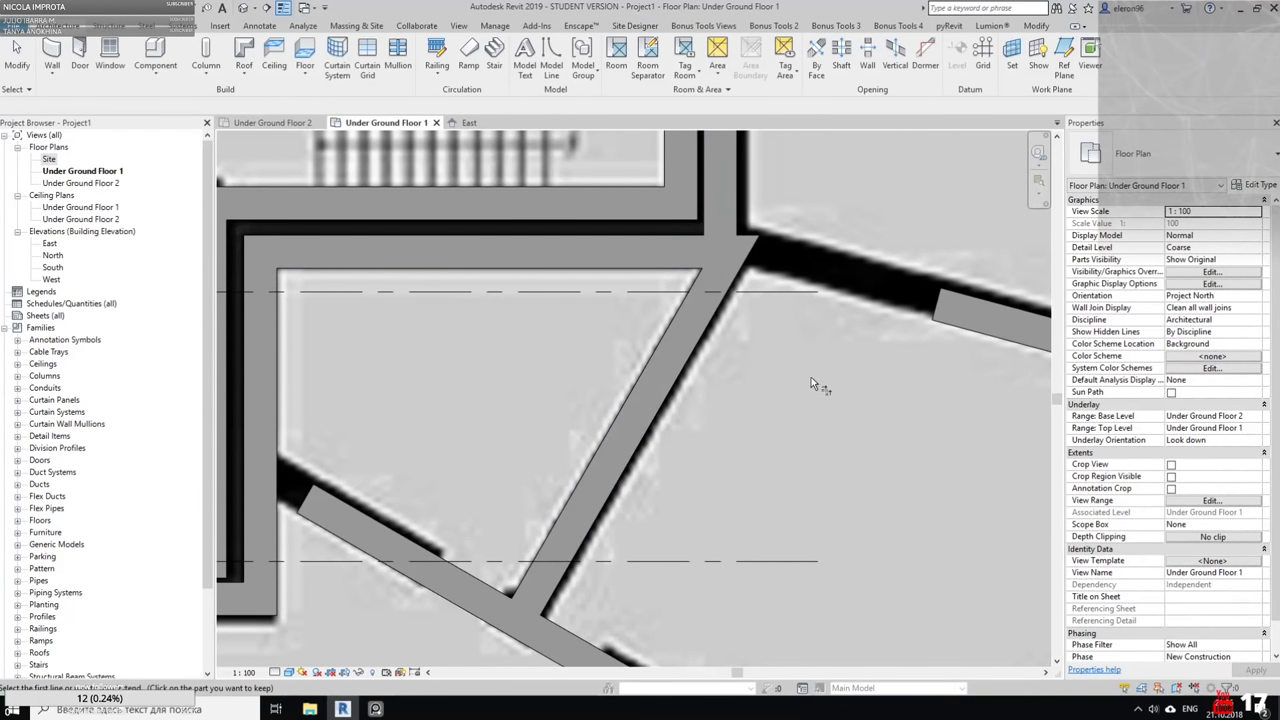
# Trim/extend the vertical stair wall and the sloping outer wall into a corner at the same junction
pyautogui.moveTo(814, 378); pyautogui.dragTo(720, 434, button='middle')
pyautogui.click(638, 260)
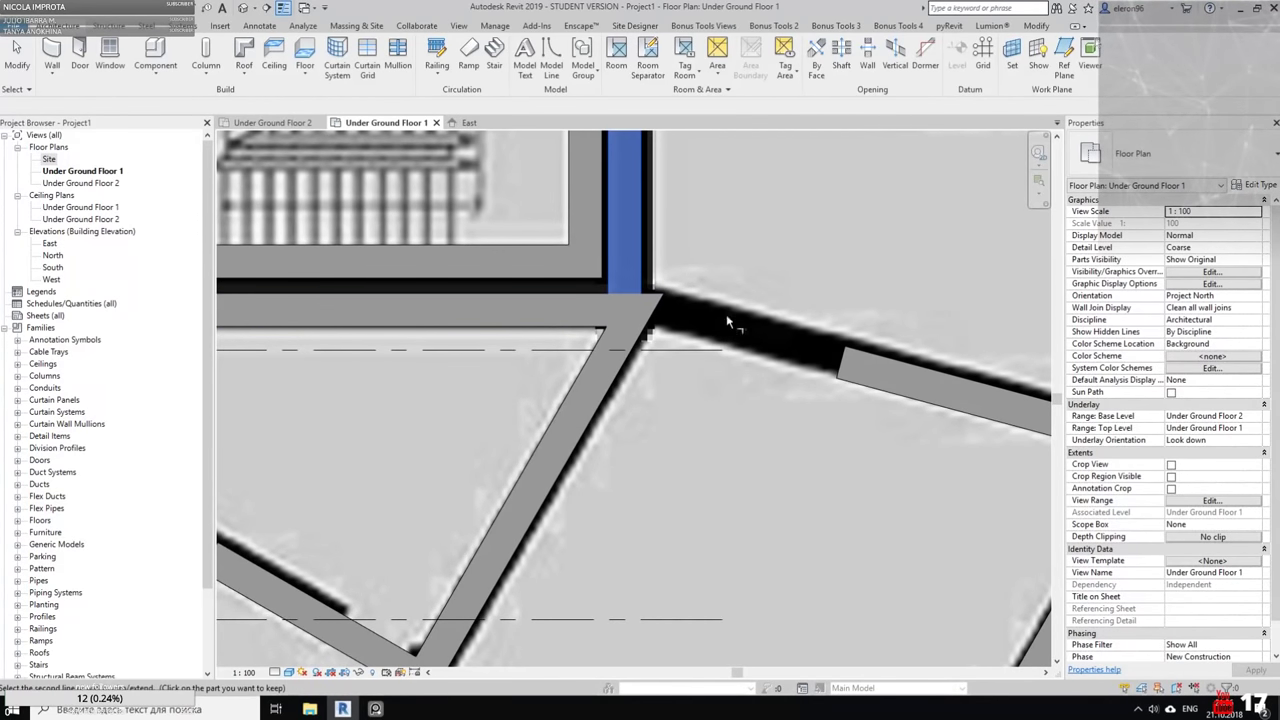
pyautogui.click(847, 353)
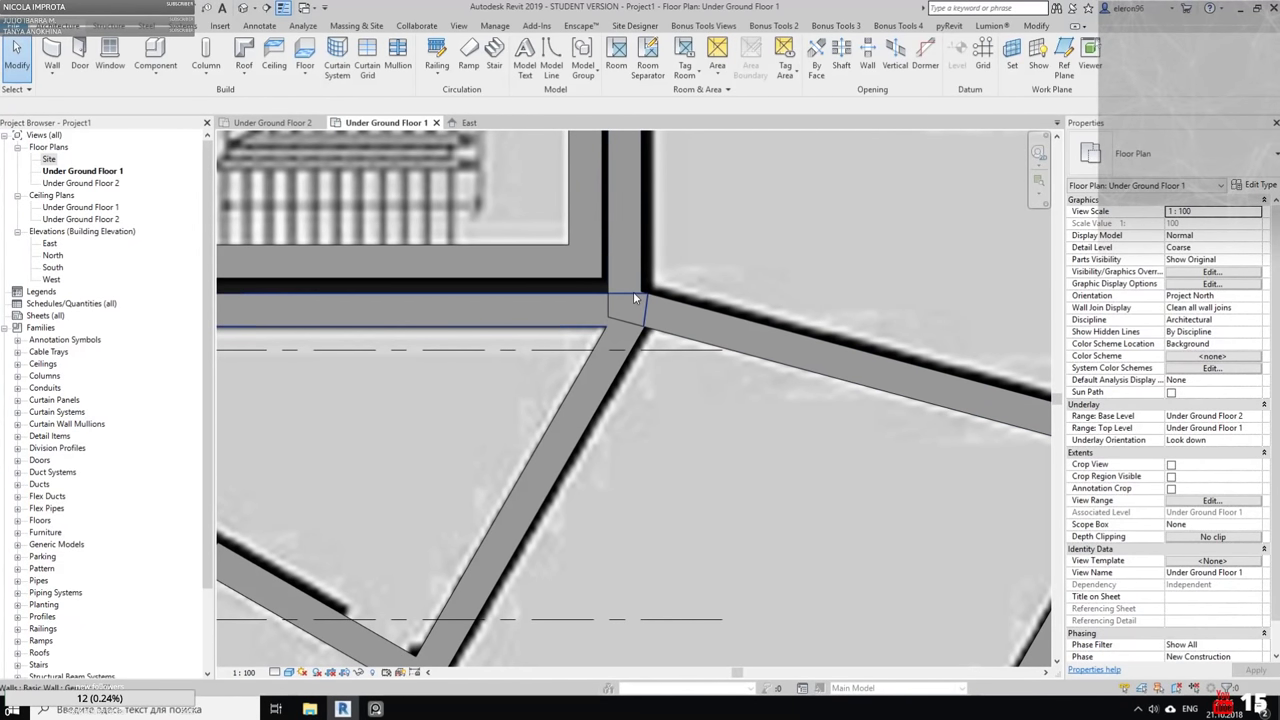
# Move the horizontal wall below the stairs slightly upward within its traced black band
pyautogui.scroll(2, 635, 295)
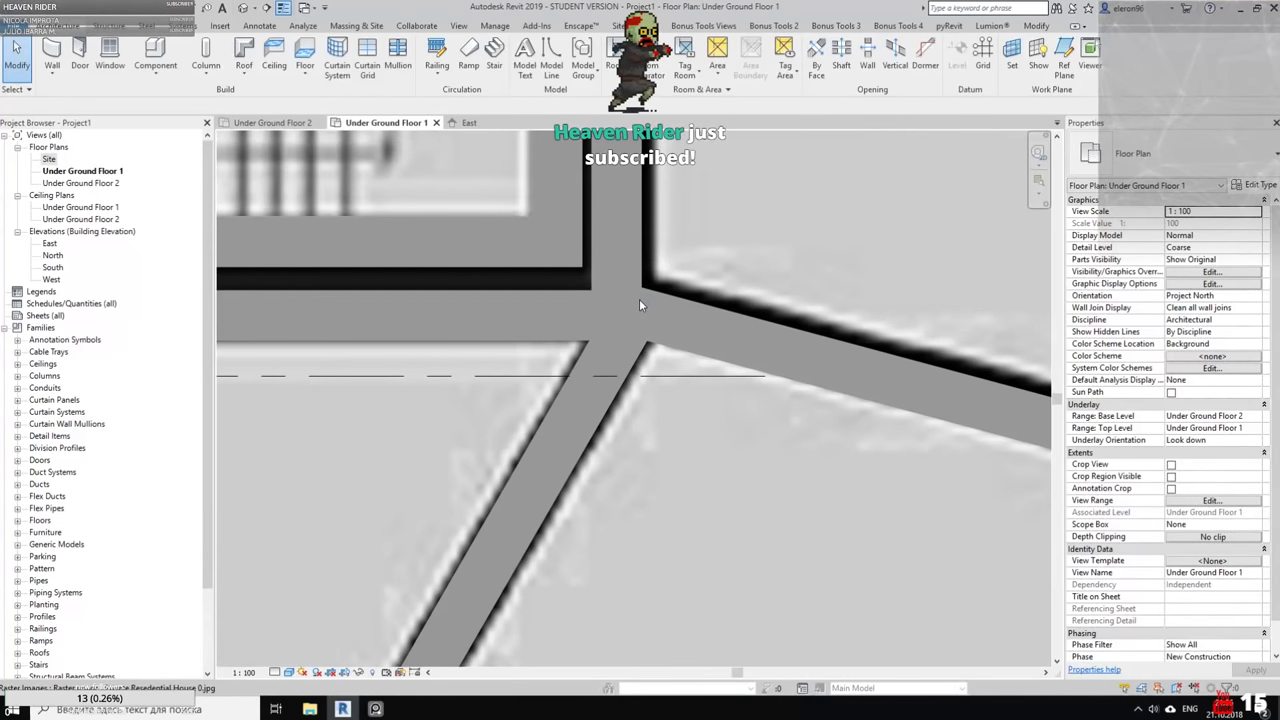
pyautogui.scroll(2, 637, 307)
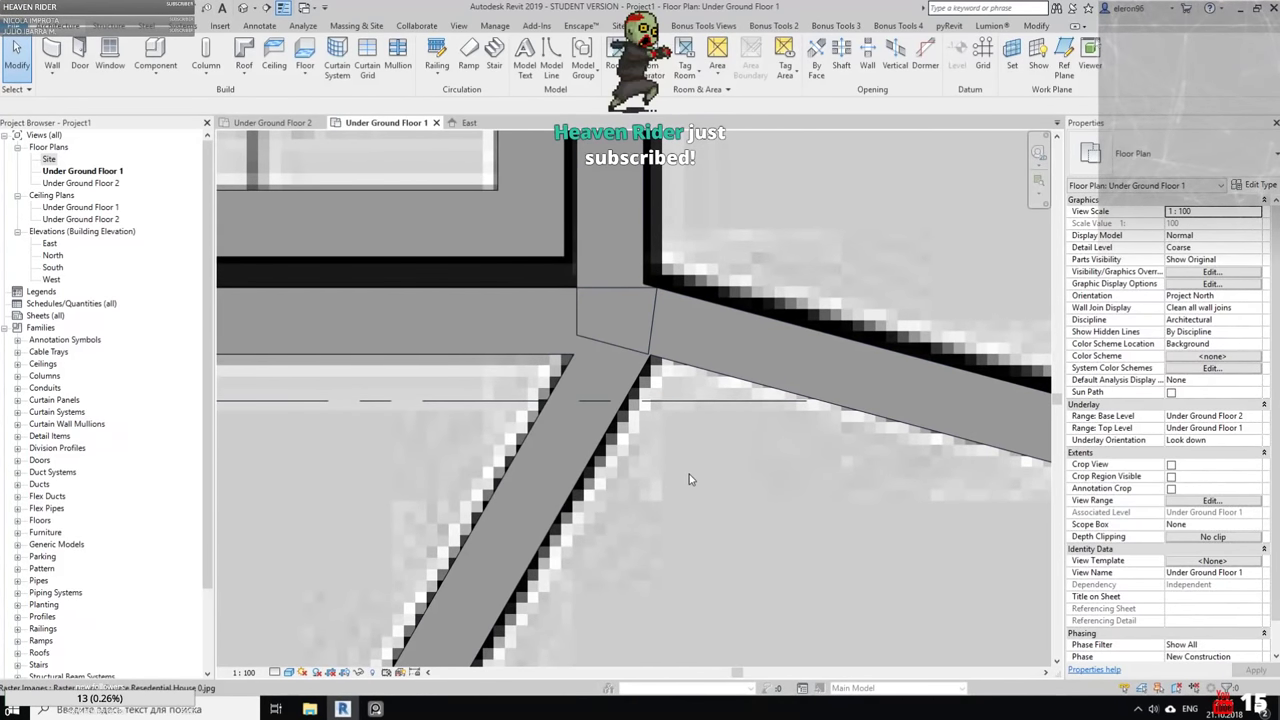
pyautogui.moveTo(553, 301); pyautogui.dragTo(641, 307, button='middle')
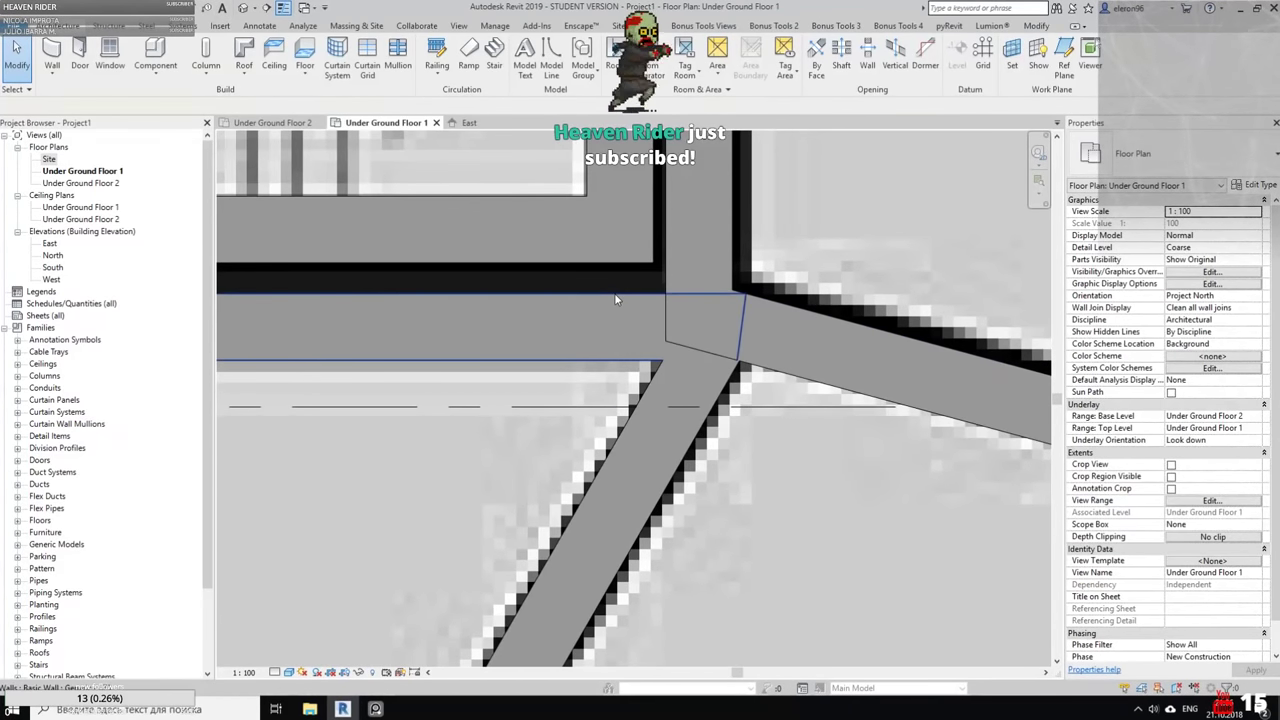
pyautogui.click(616, 299)
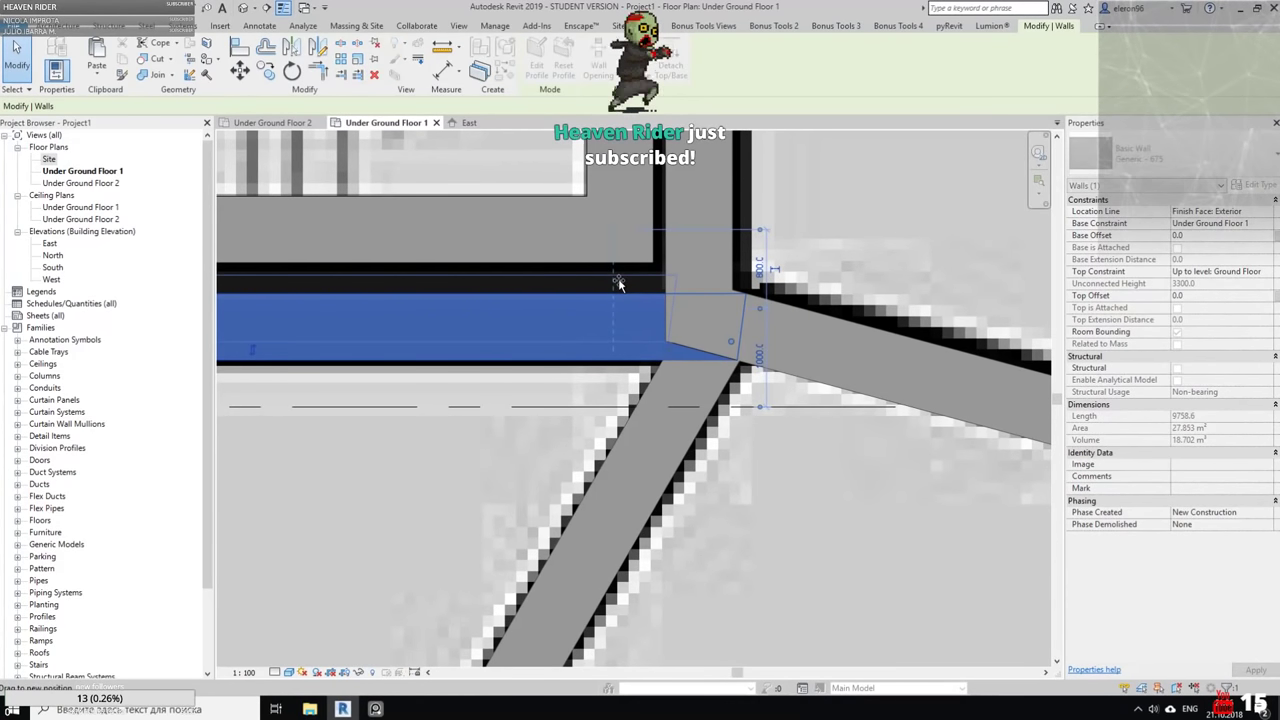
pyautogui.moveTo(618, 280); pyautogui.dragTo(617, 279)
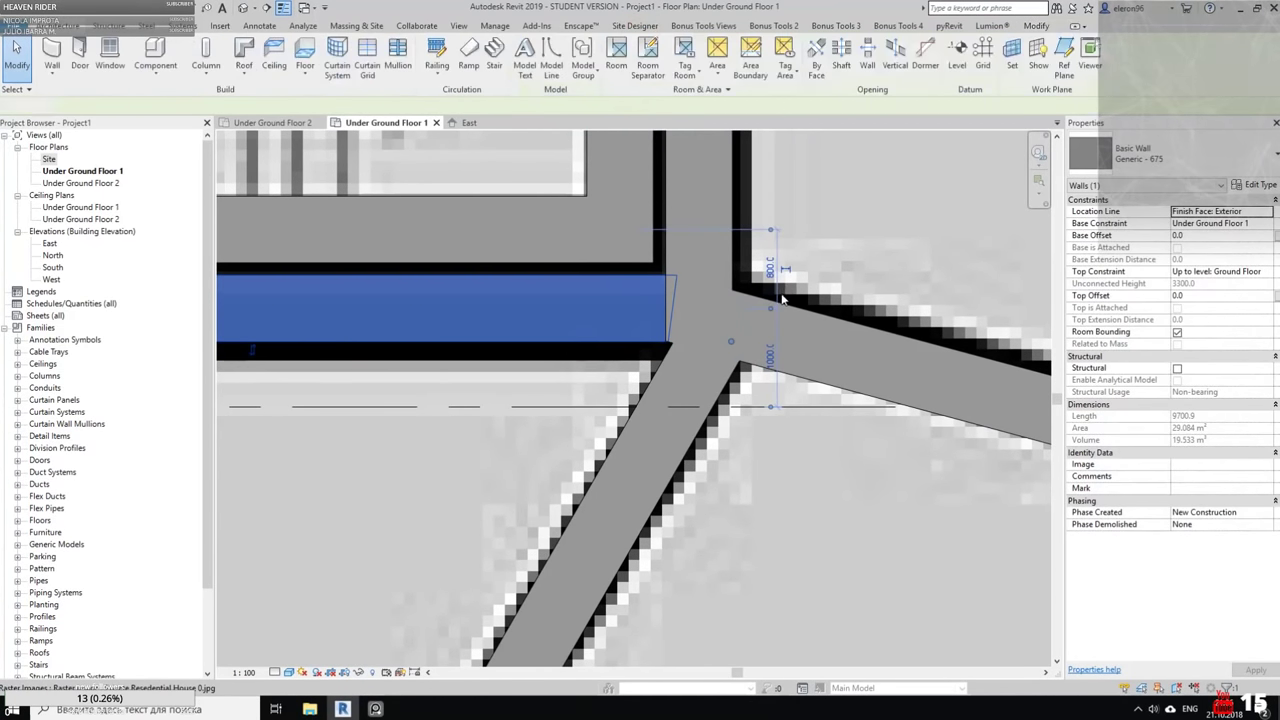
pyautogui.press('Escape')
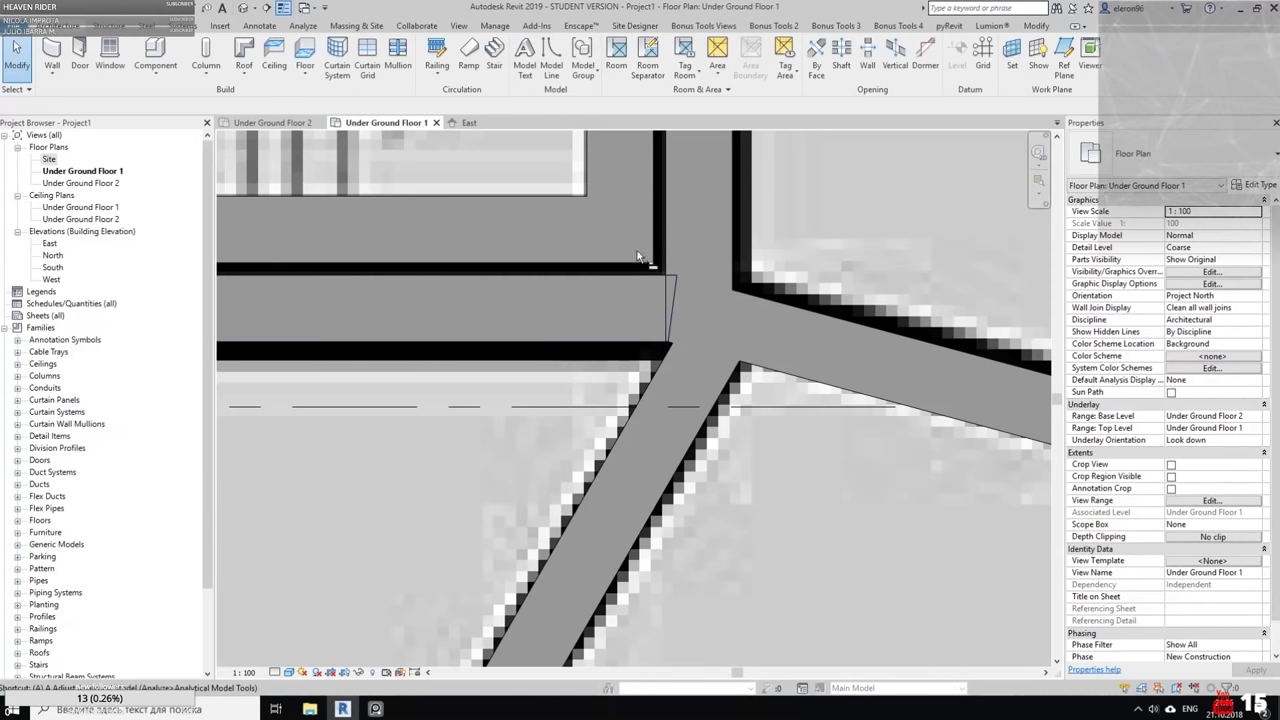
# Try to align the horizontal wall's end with the vertical wall's face, then undo the alignment
pyautogui.press('a')
pyautogui.press('l')
pyautogui.click(670, 292)
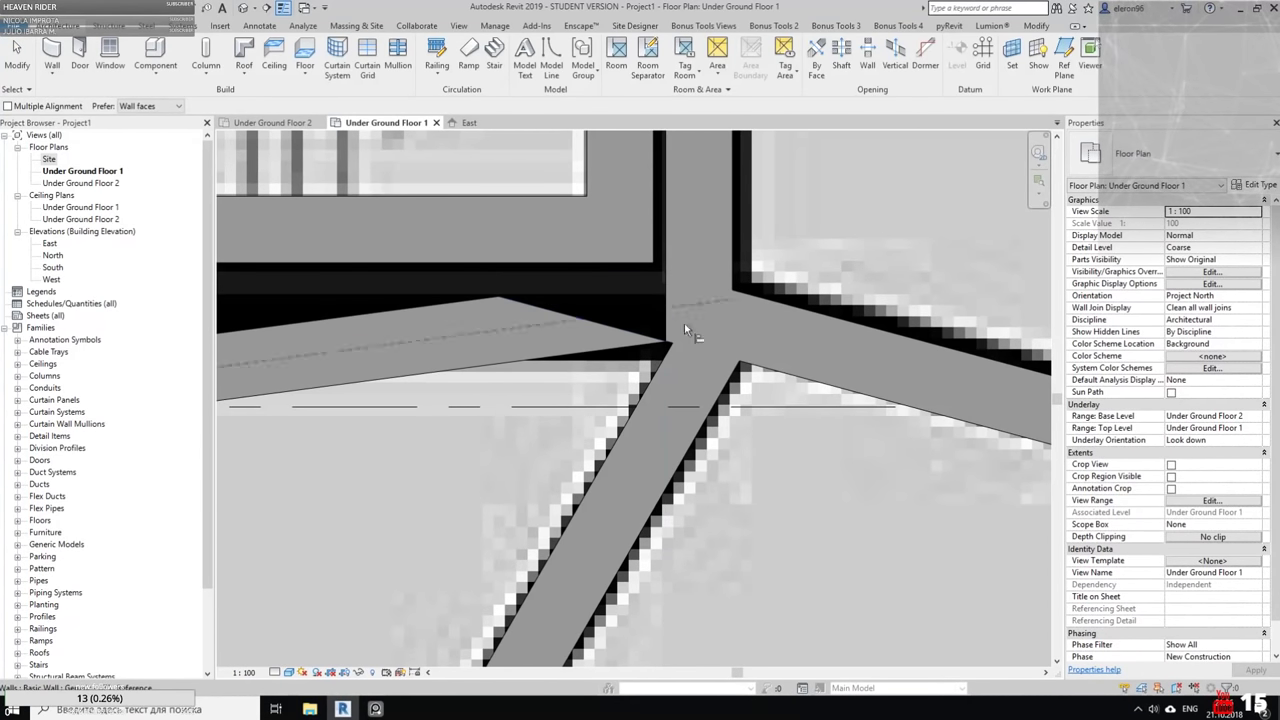
pyautogui.scroll(-3, 718, 322)
pyautogui.scroll(3, 613, 341)
pyautogui.hotkey('ctrl', 'z')
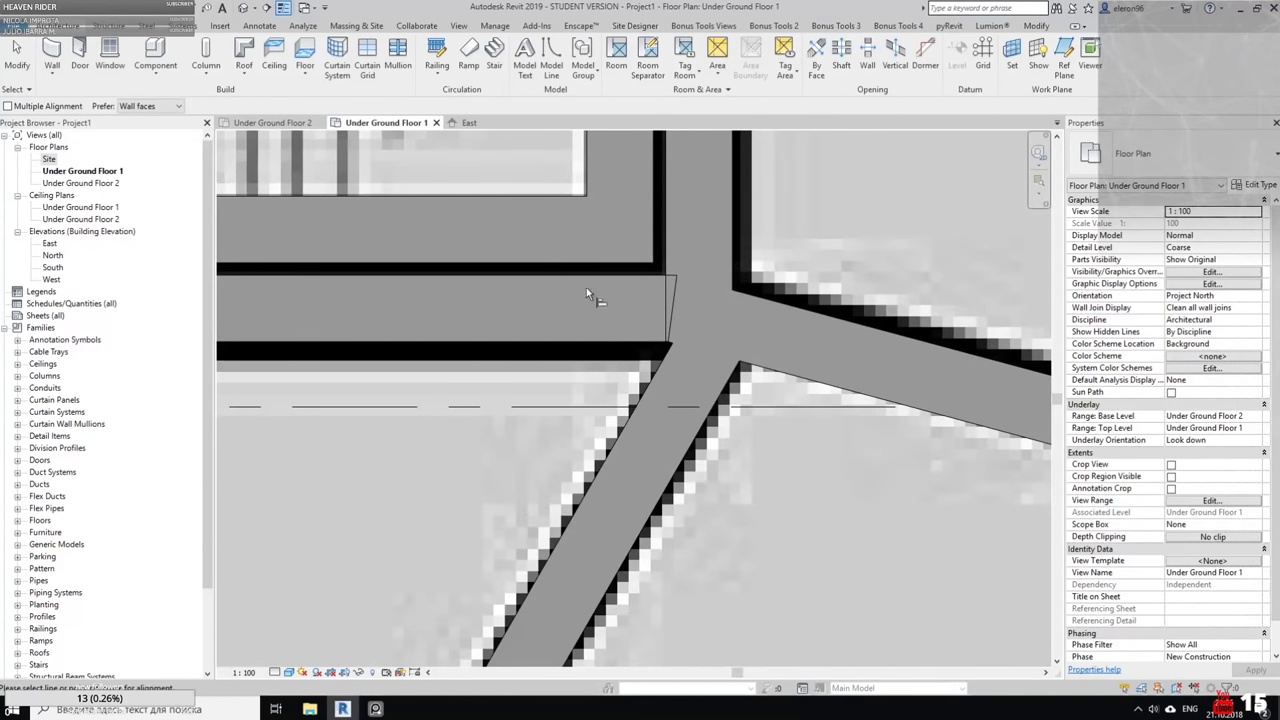
pyautogui.press('Escape')
# Pull the horizontal wall's end back from the junction and align it to the vertical wall's near face
pyautogui.click(620, 290)
pyautogui.moveTo(730, 343); pyautogui.dragTo(612, 342)
pyautogui.click(639, 337)
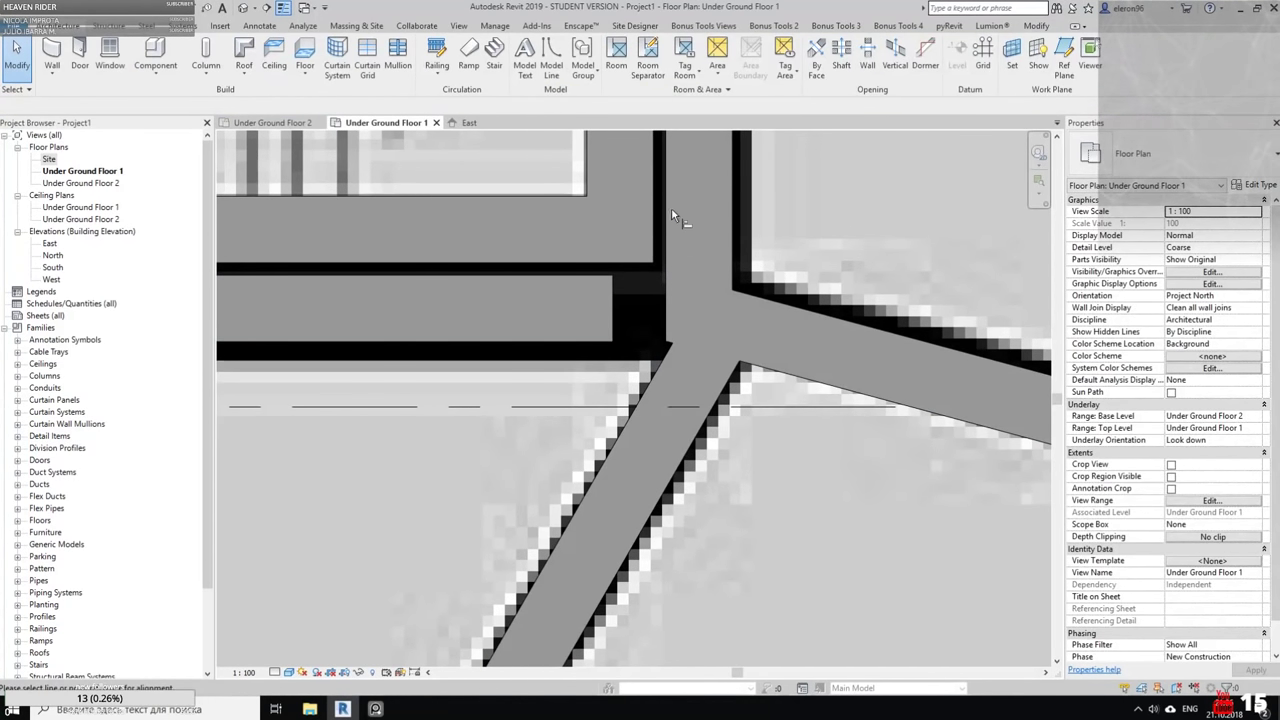
pyautogui.click(664, 221)
pyautogui.click(613, 311)
pyautogui.press('Escape')
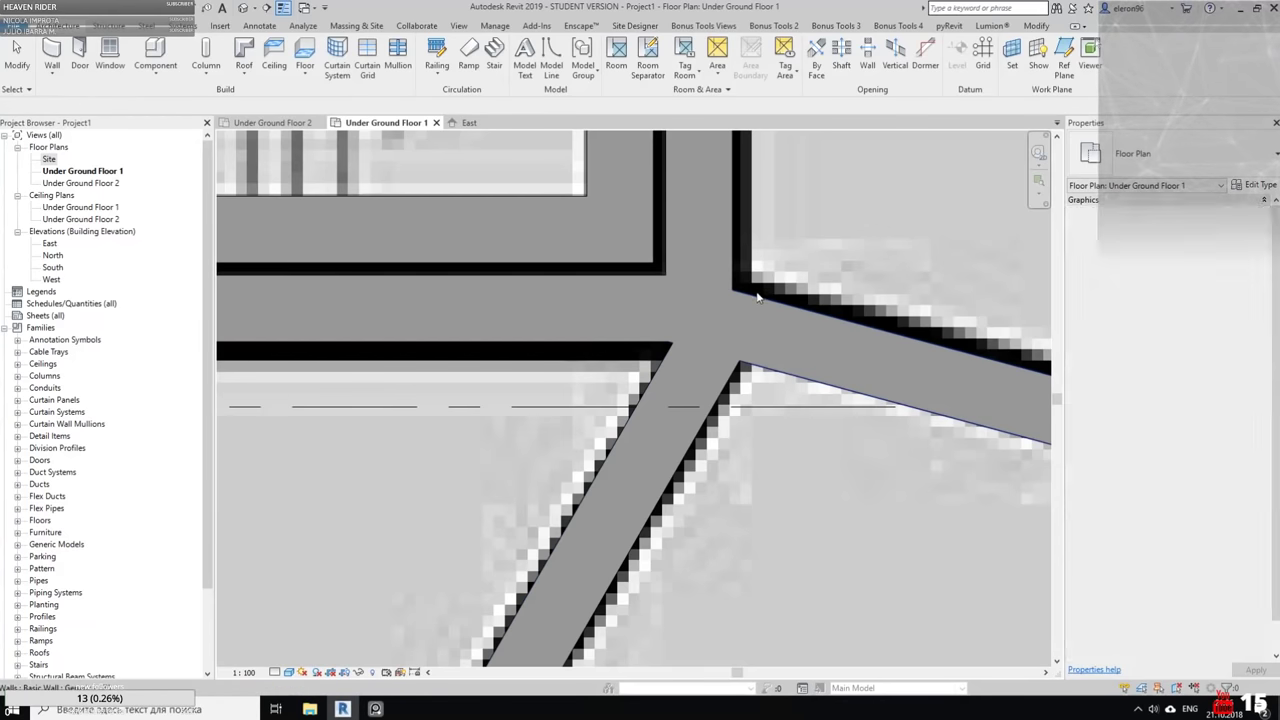
pyautogui.scroll(-1, 757, 297)
pyautogui.click(694, 335)
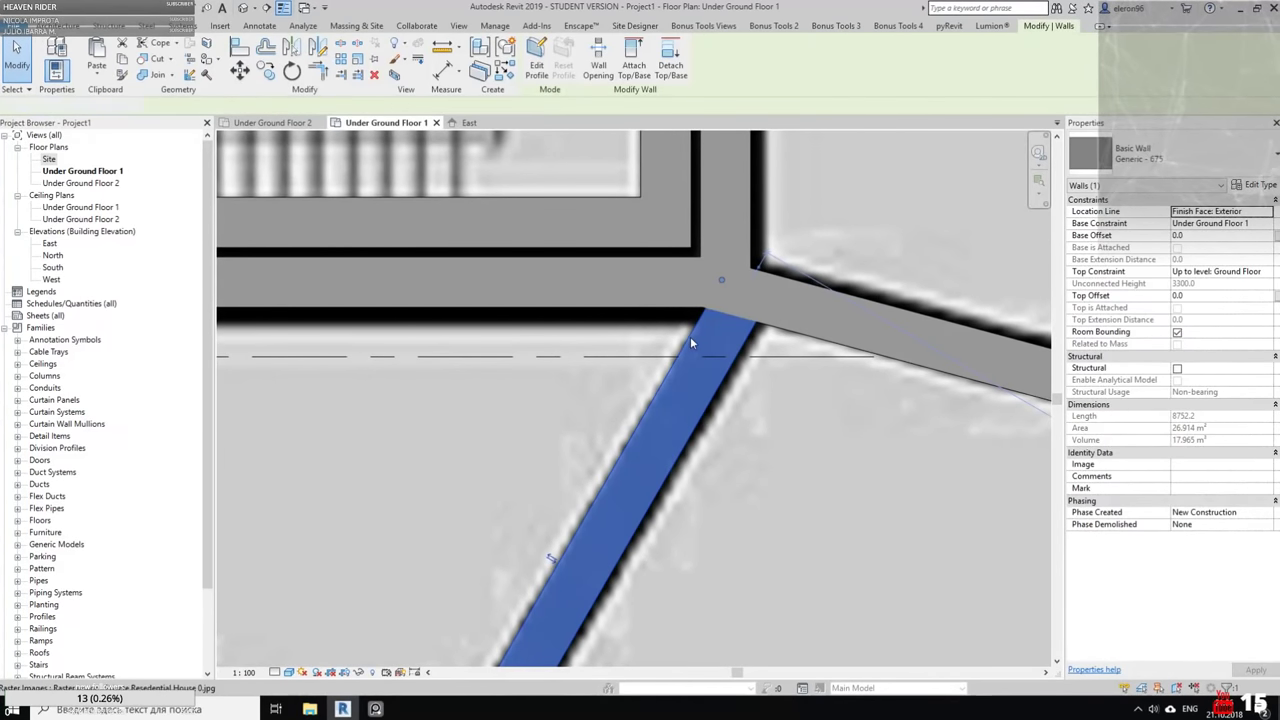
pyautogui.click(690, 338)
pyautogui.press('Escape')
pyautogui.scroll(-2, 803, 252)
pyautogui.scroll(1, 808, 207)
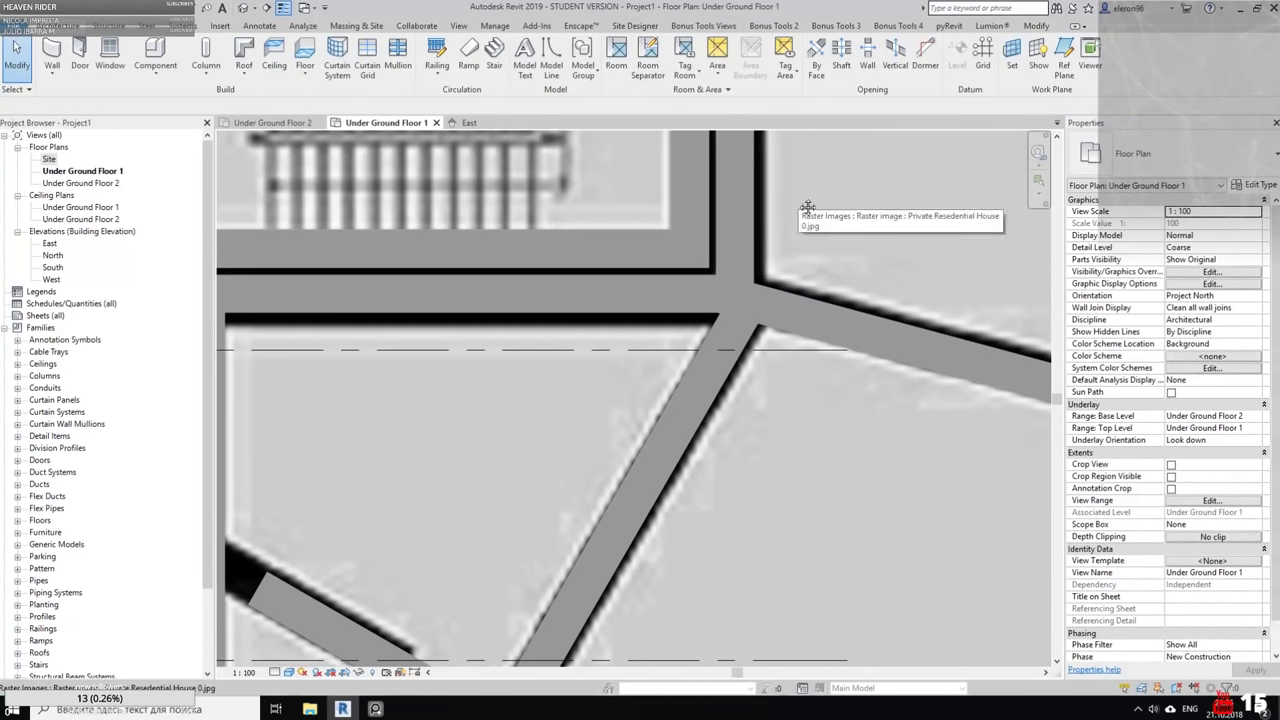
# Move the vertical wall beside the stairs slightly outward so its outer face follows the traced outline
pyautogui.moveTo(808, 207); pyautogui.dragTo(756, 251, button='middle')
pyautogui.click(700, 248)
pyautogui.press('Escape')
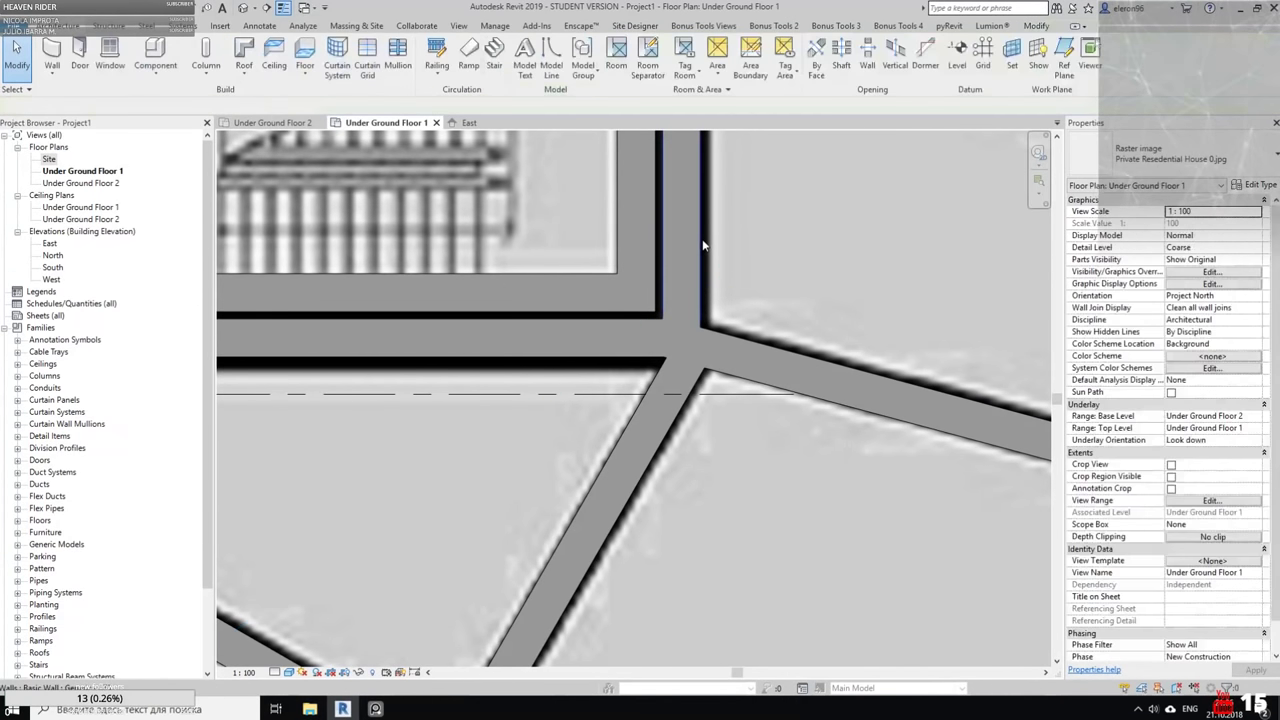
pyautogui.click(701, 240)
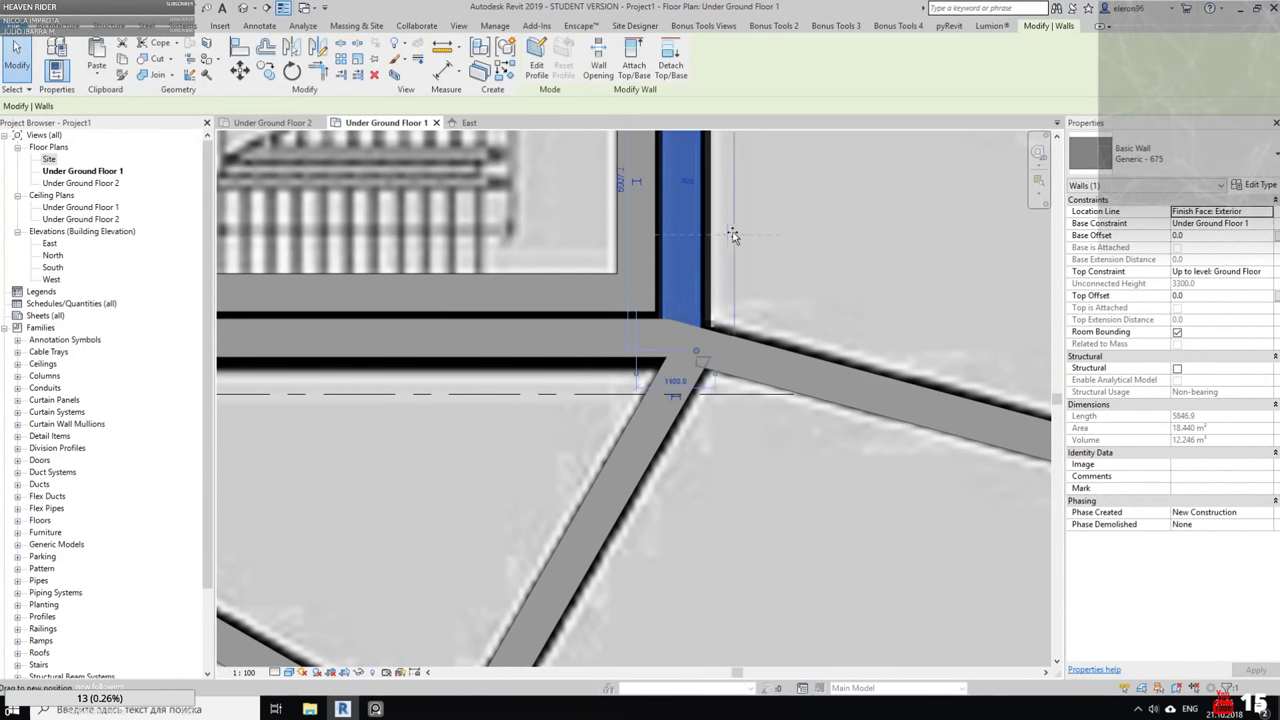
pyautogui.moveTo(733, 235); pyautogui.dragTo(711, 231)
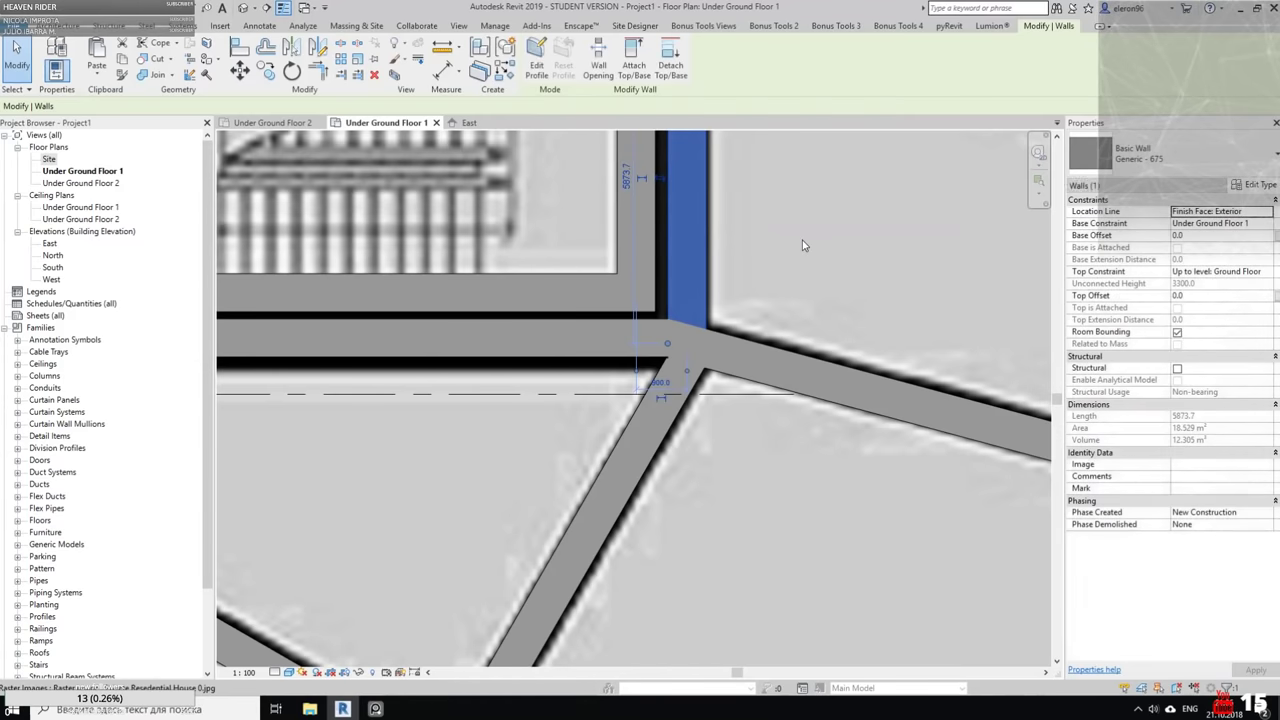
pyautogui.press('Escape')
# Try to align the end of the long angled wall with the face of the nearby vertical wall
pyautogui.scroll(-2, 805, 256)
pyautogui.moveTo(806, 260); pyautogui.dragTo(684, 321, button='middle')
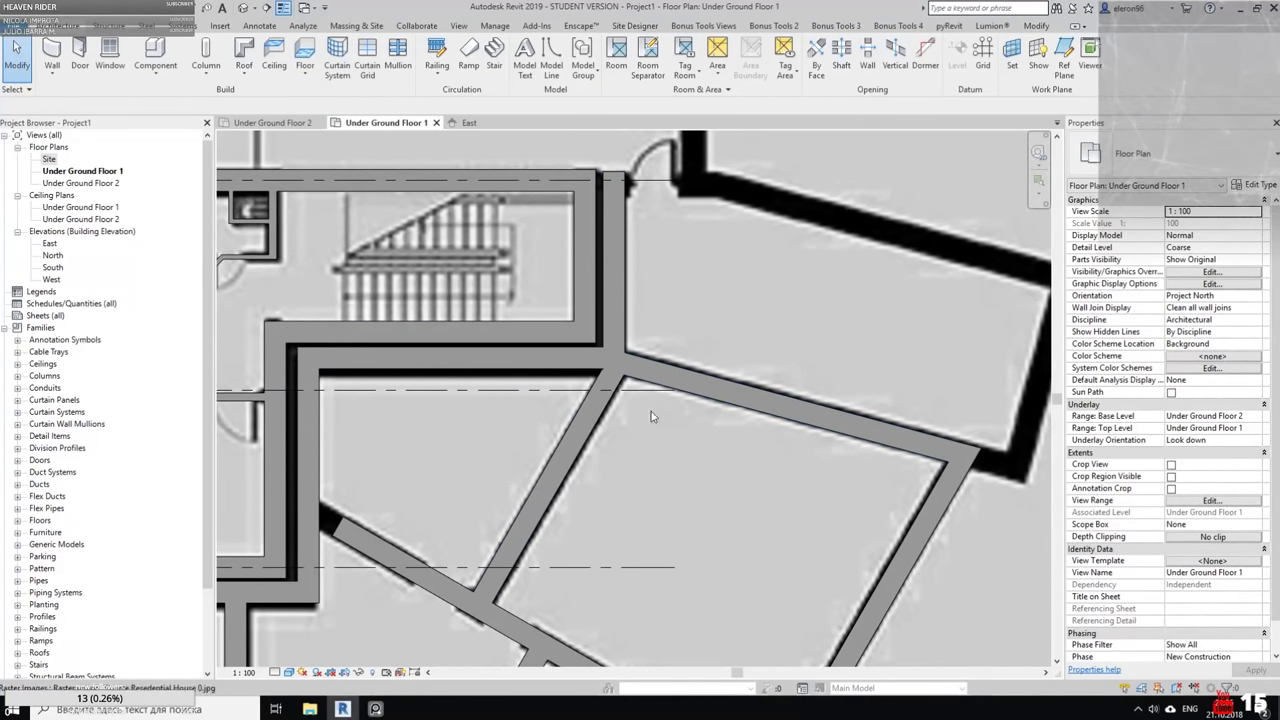
pyautogui.moveTo(278, 517); pyautogui.dragTo(454, 448, button='middle')
pyautogui.press('a')
pyautogui.press('l')
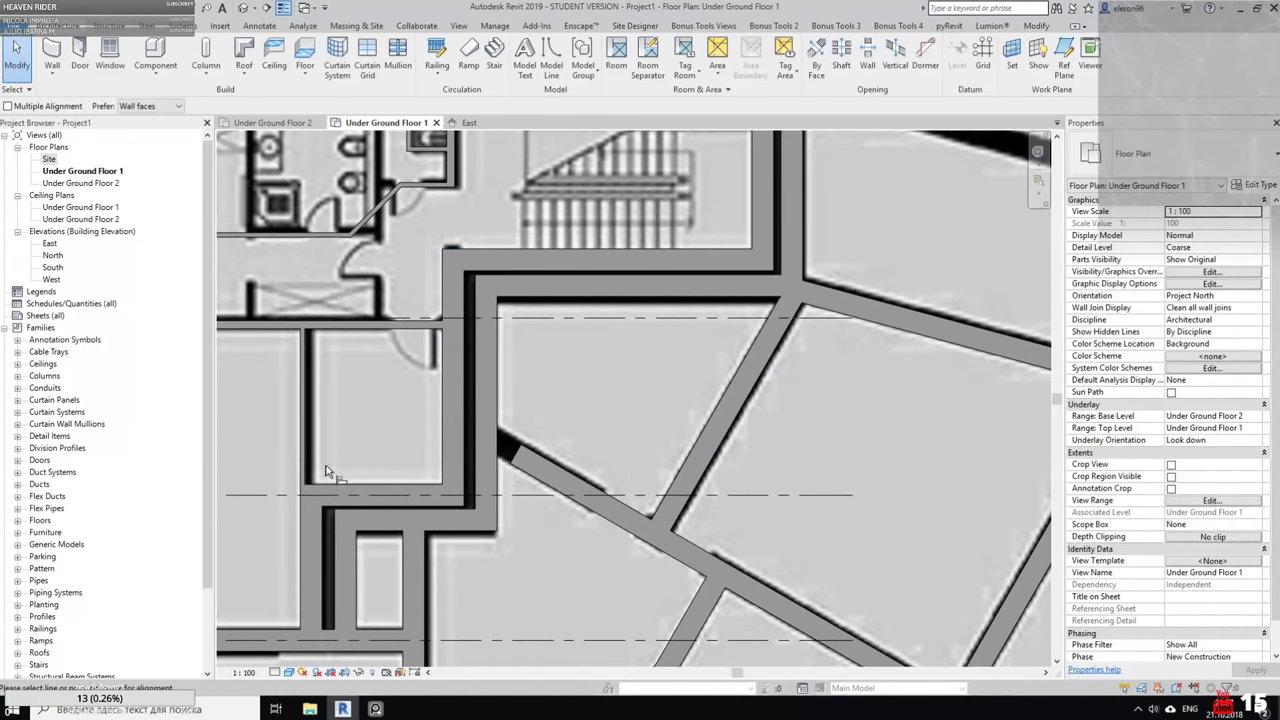
pyautogui.click(500, 420)
pyautogui.click(505, 440)
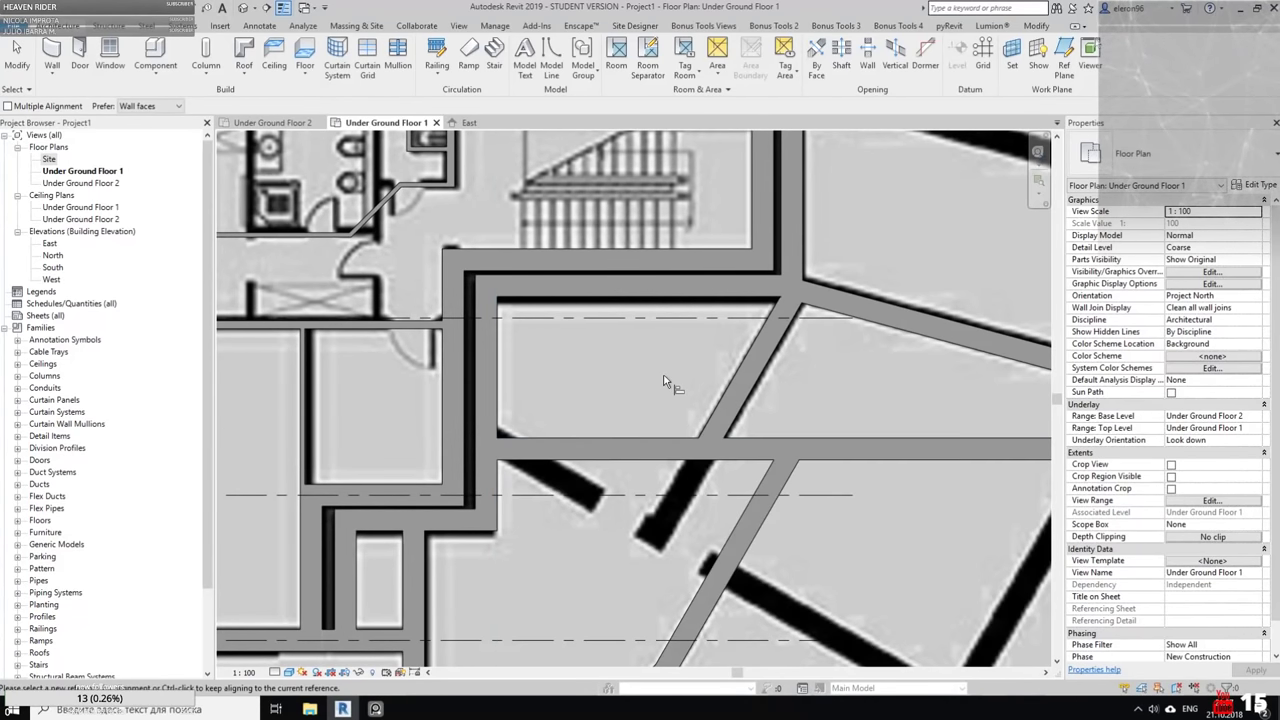
pyautogui.press('Escape')
pyautogui.press('Escape')
# Extend the long angled wall's free end to the vertical wall with Trim/Extend Single Element
pyautogui.scroll(4, 573, 405)
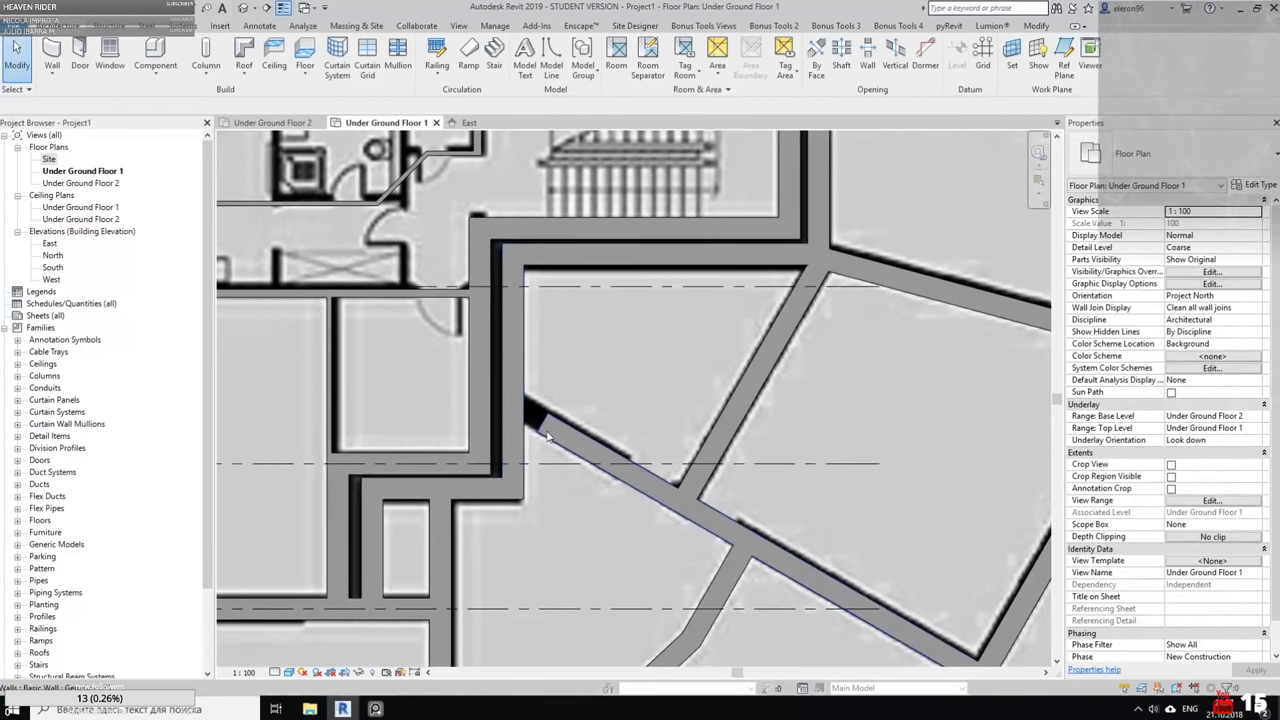
pyautogui.click(1038, 27)
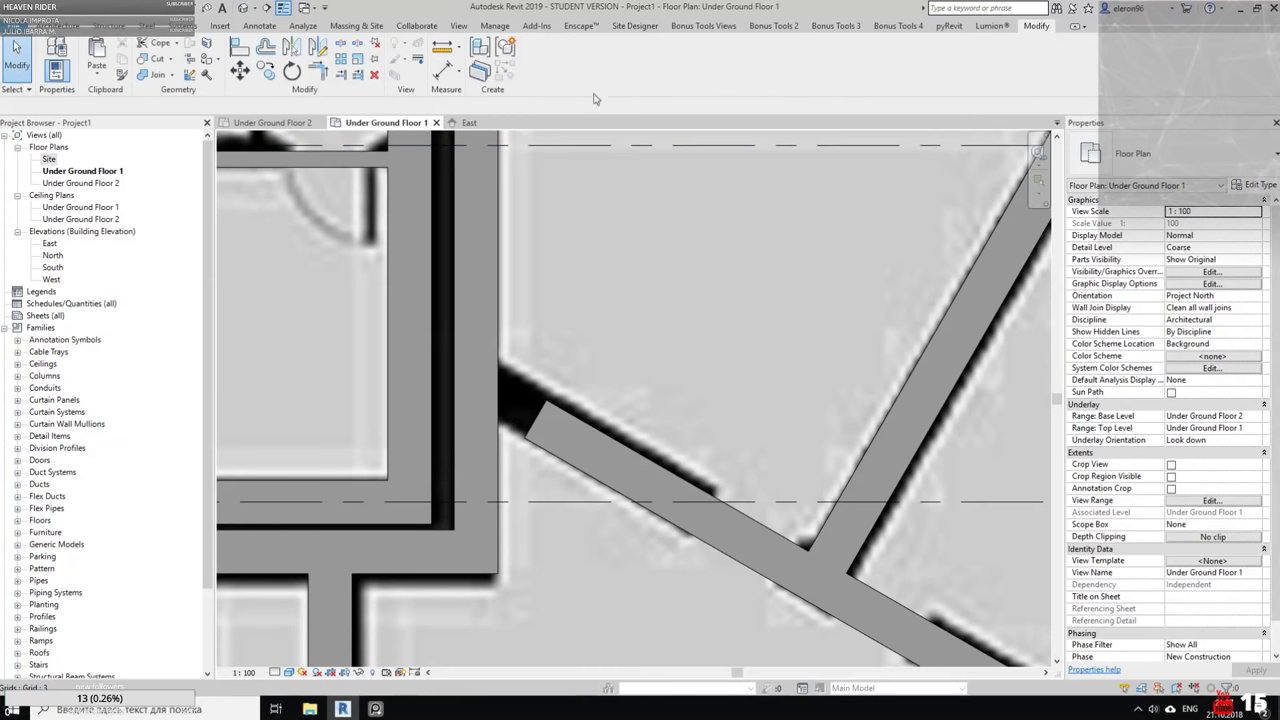
pyautogui.click(341, 75)
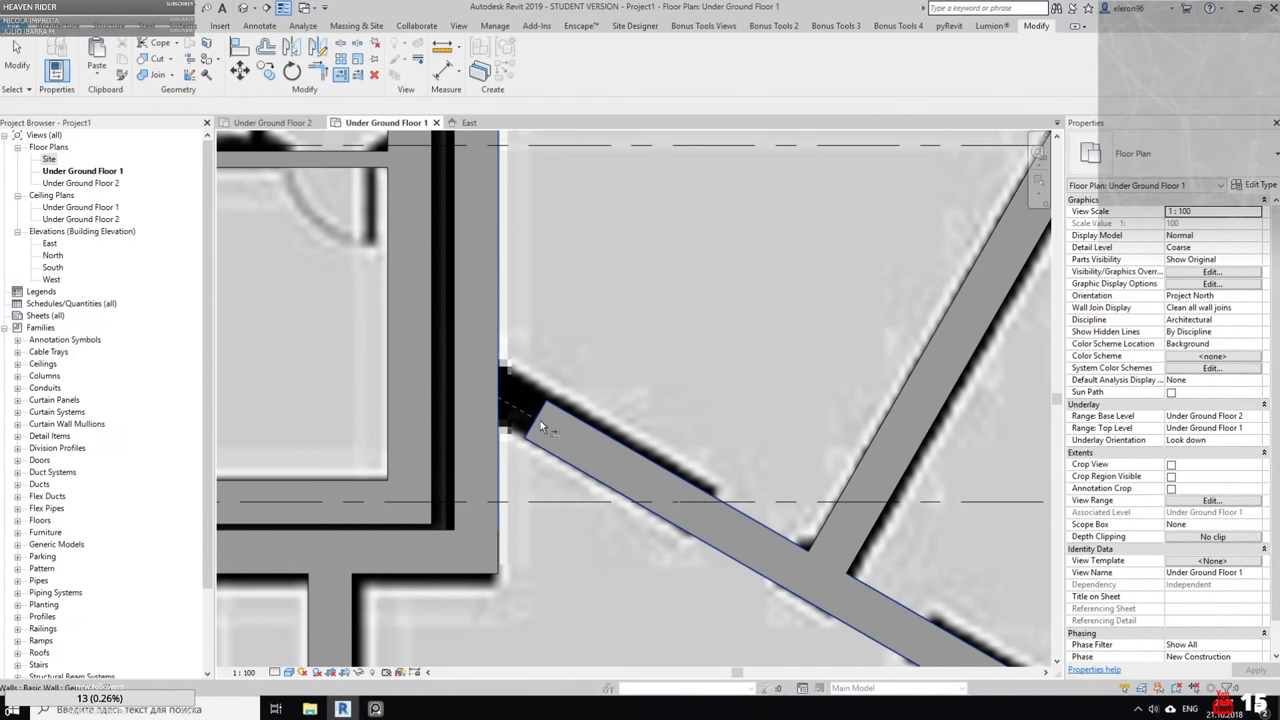
pyautogui.scroll(-5, 663, 320)
pyautogui.moveTo(663, 320); pyautogui.dragTo(495, 349, button='middle')
pyautogui.scroll(5, 660, 228)
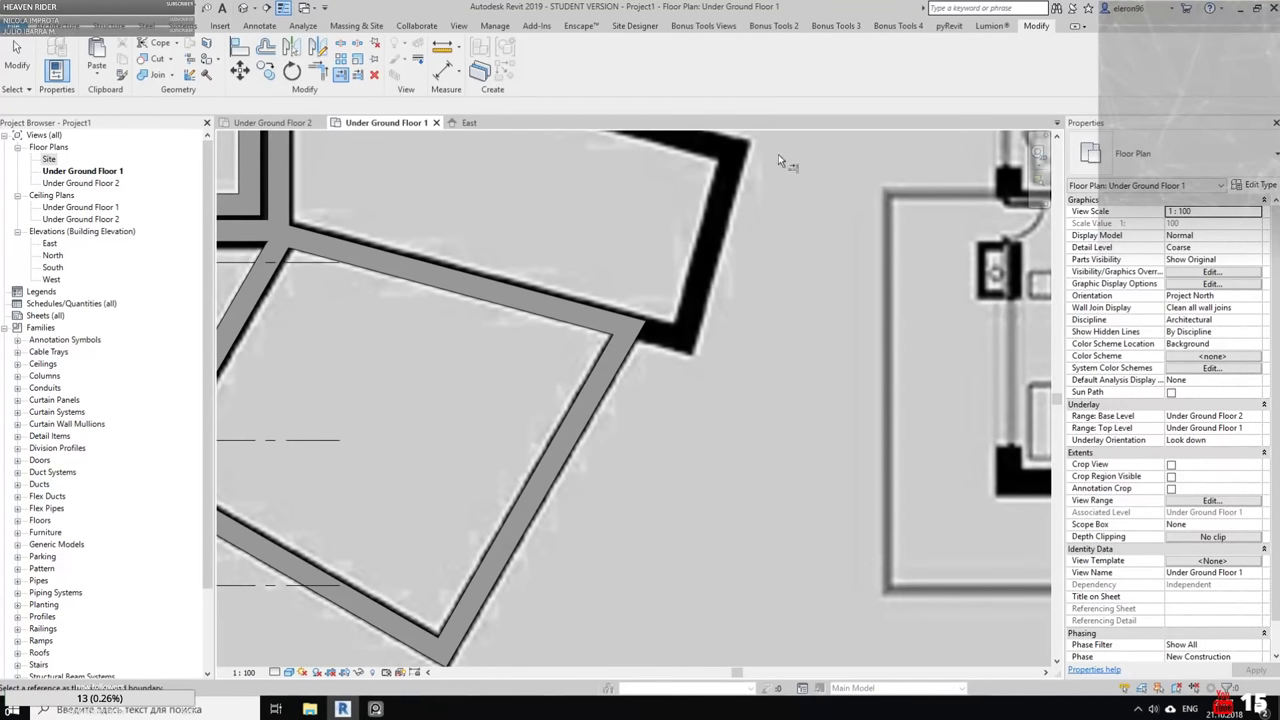
# Pull the lower room's outer angled wall back from the junction and extend it to the long angled wall with Trim/Extend Single Element
pyautogui.scroll(-1, 528, 325)
pyautogui.click(607, 360)
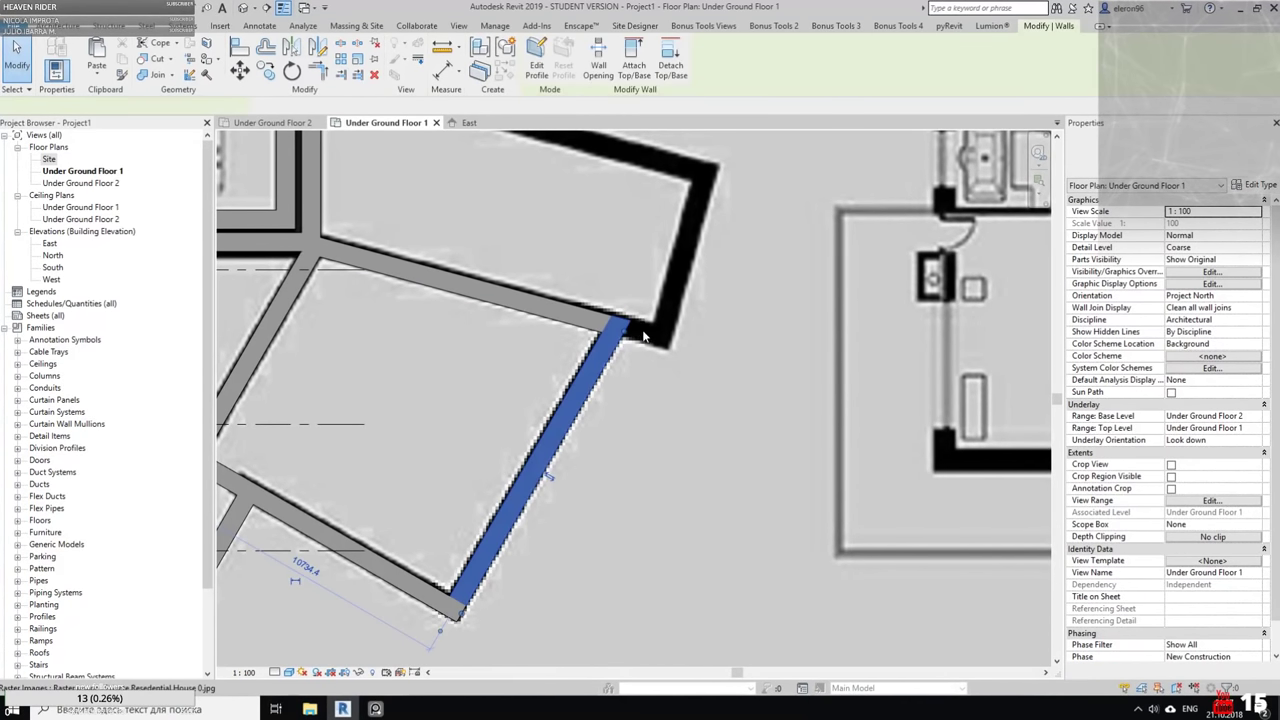
pyautogui.moveTo(607, 360); pyautogui.dragTo(597, 354)
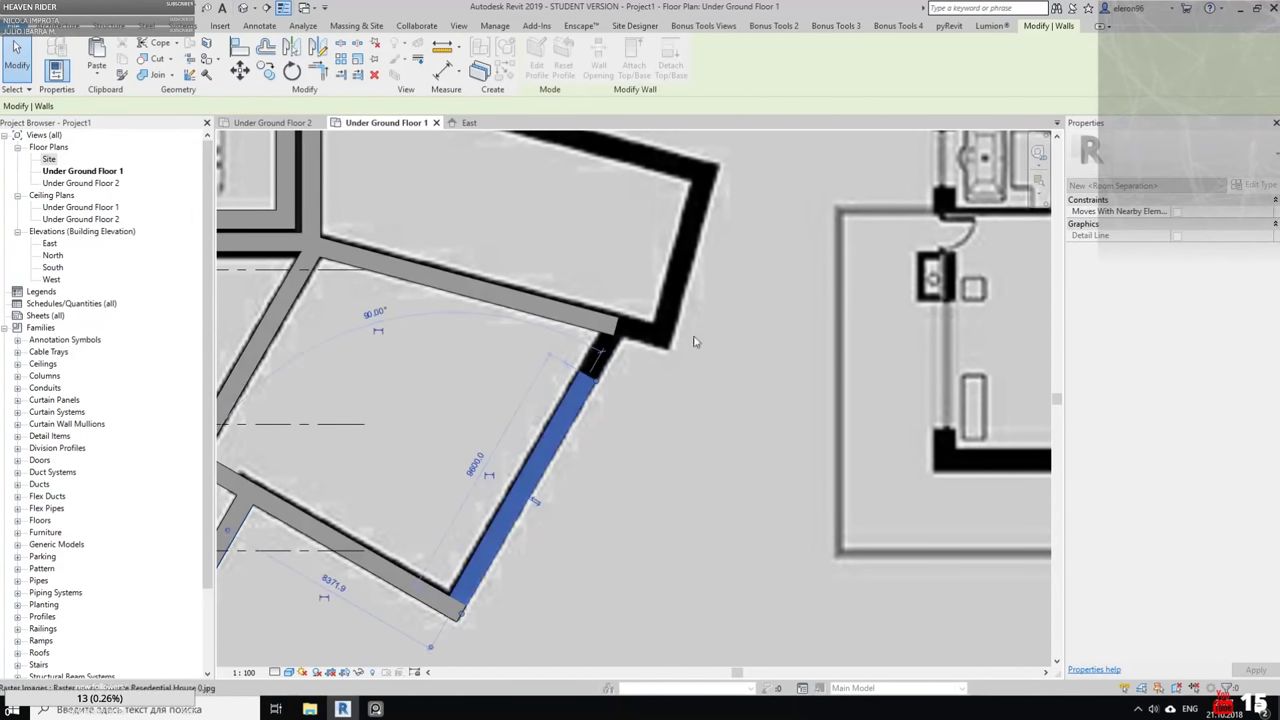
pyautogui.click(342, 76)
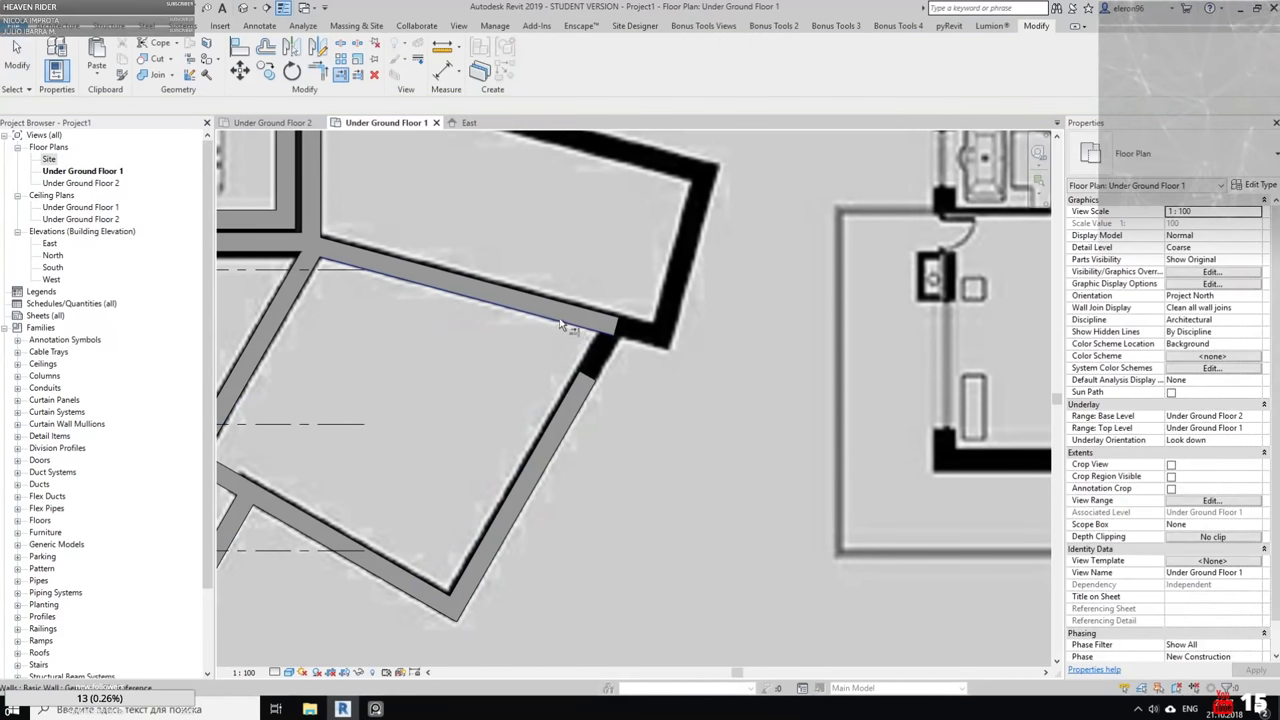
pyautogui.click(568, 400)
pyautogui.moveTo(673, 306); pyautogui.dragTo(641, 384, button='middle')
pyautogui.press('Escape')
# Draw a wall about 6500 mm long at 75° along the traced outer face of the upper angled room's short end
pyautogui.click(68, 27)
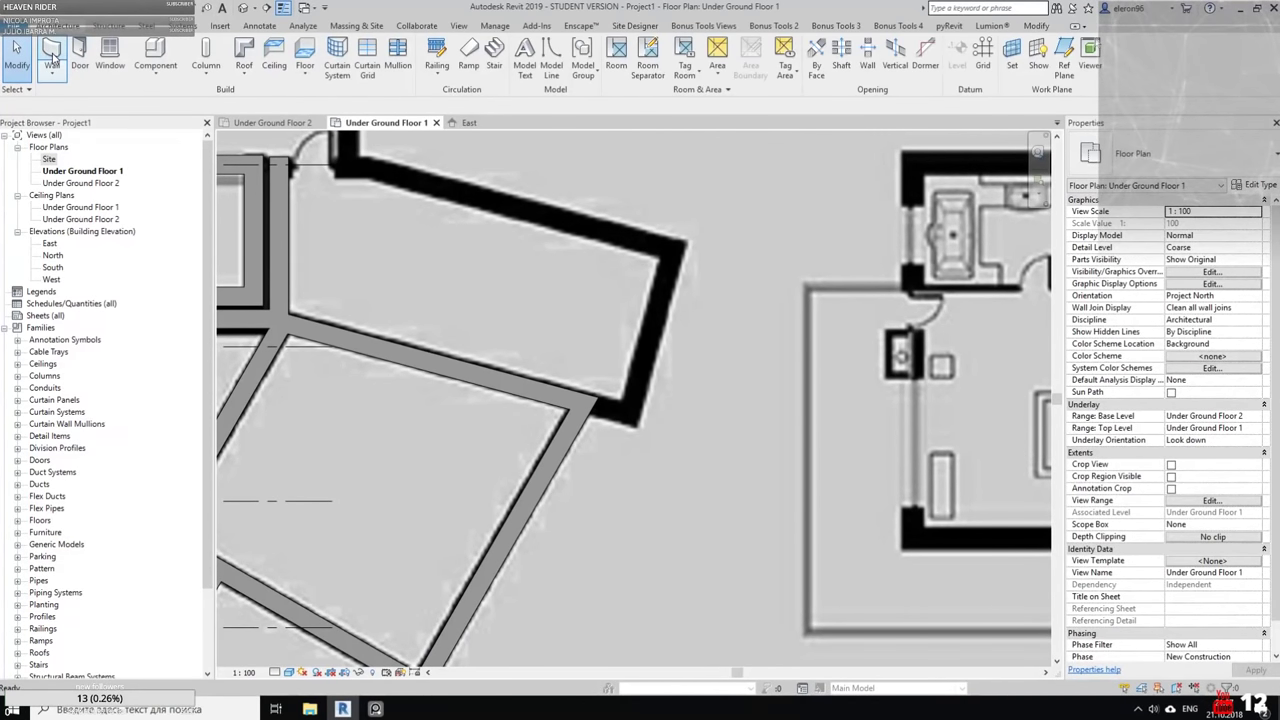
pyautogui.click(52, 55)
pyautogui.click(645, 425)
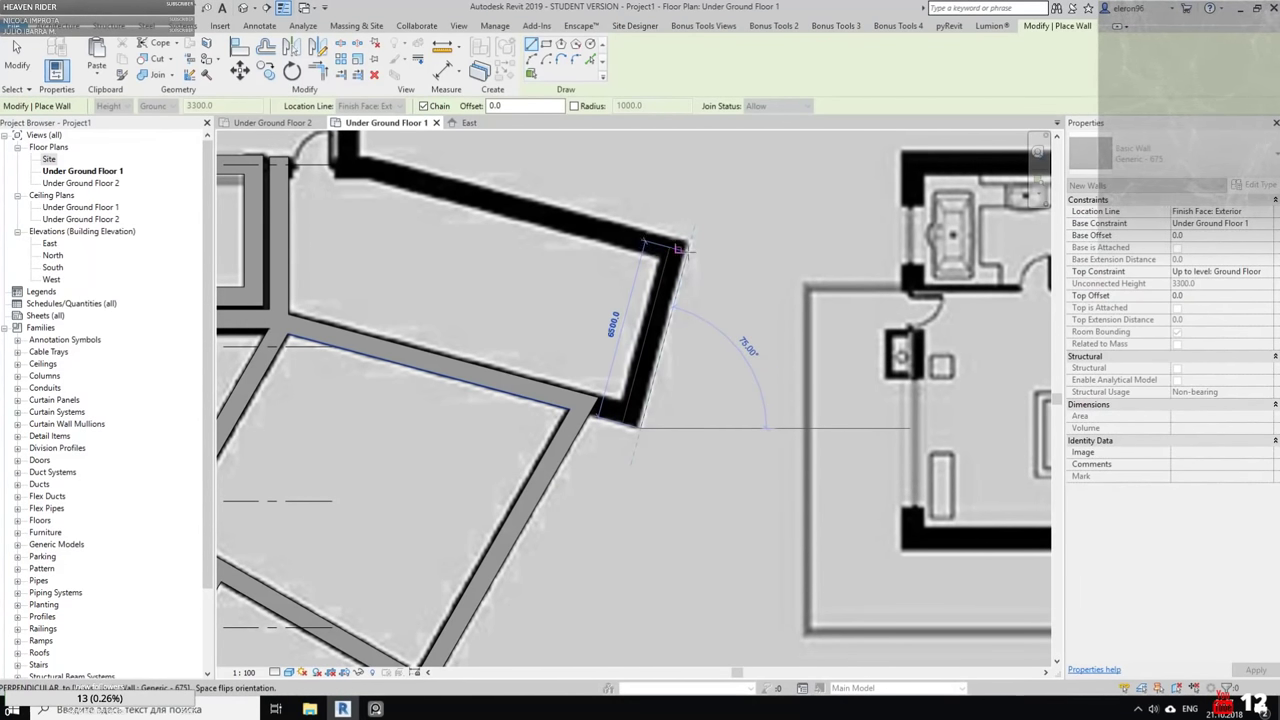
pyautogui.click(690, 244)
pyautogui.moveTo(429, 158); pyautogui.dragTo(529, 291, button='middle')
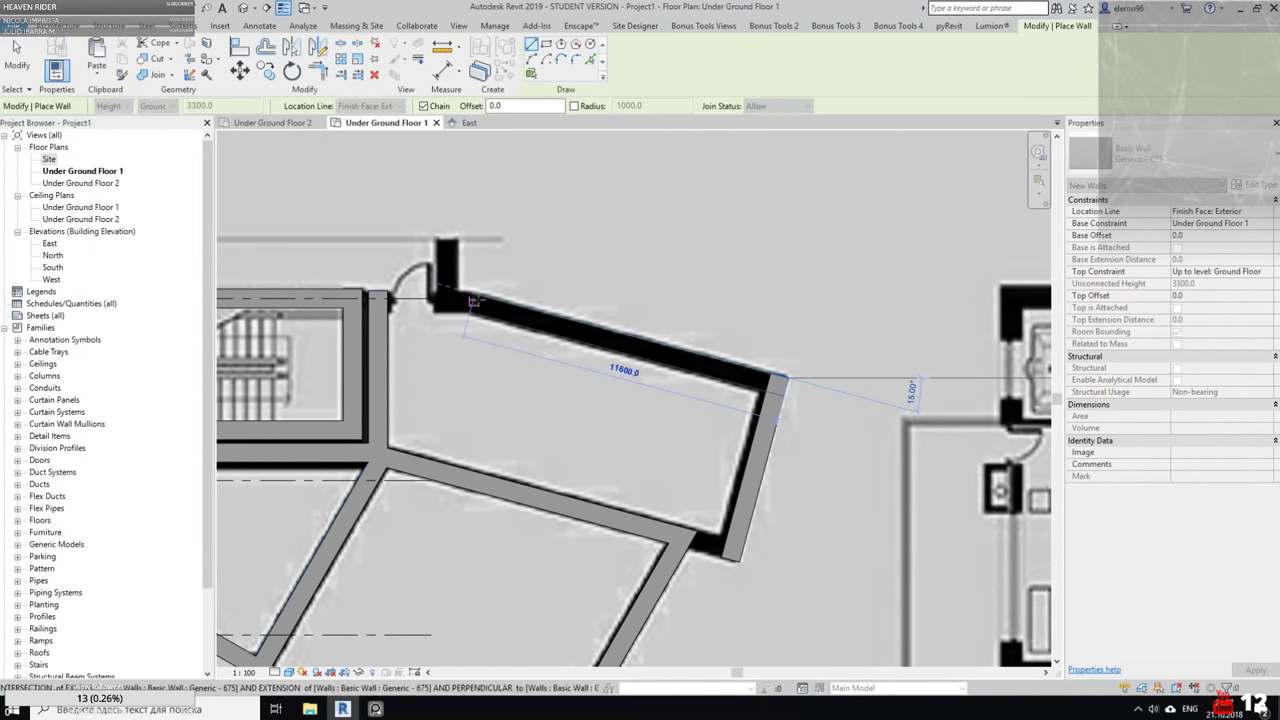
# Finish the room's sloping upper wall at the door-side corner and add a short vertical wall from there, tracing the plan image
pyautogui.scroll(4, 448, 296)
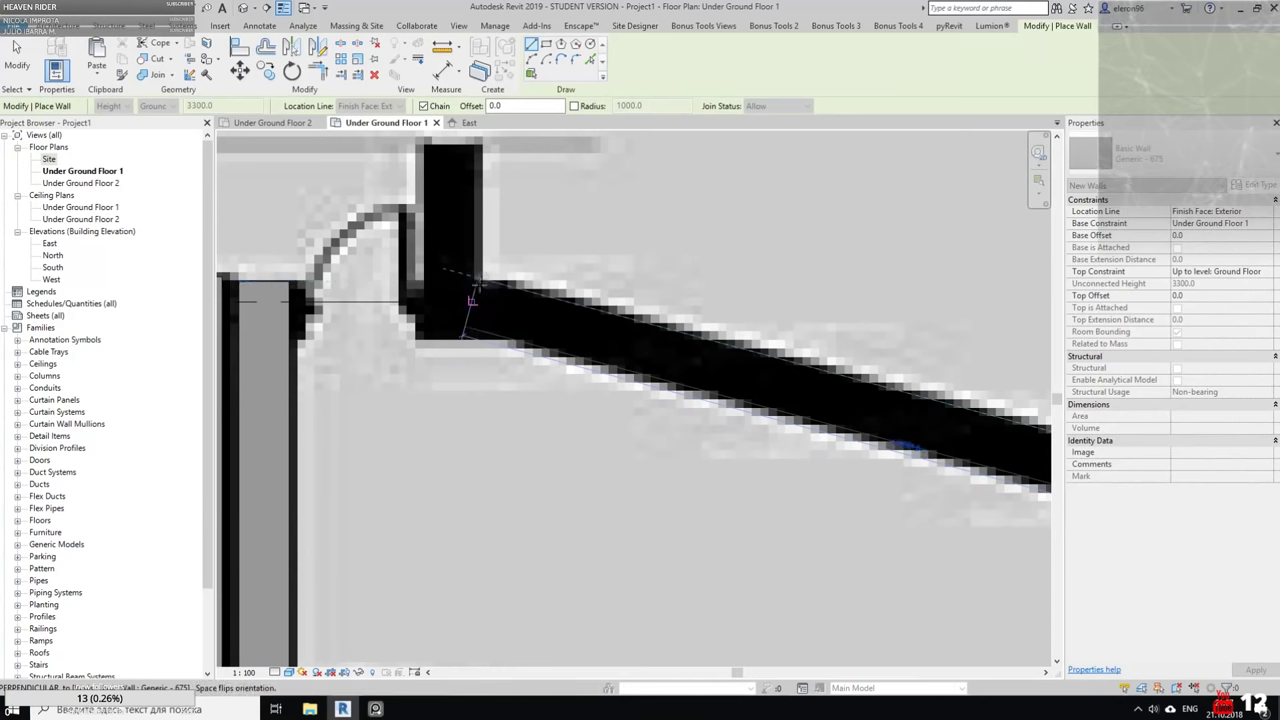
pyautogui.click(486, 283)
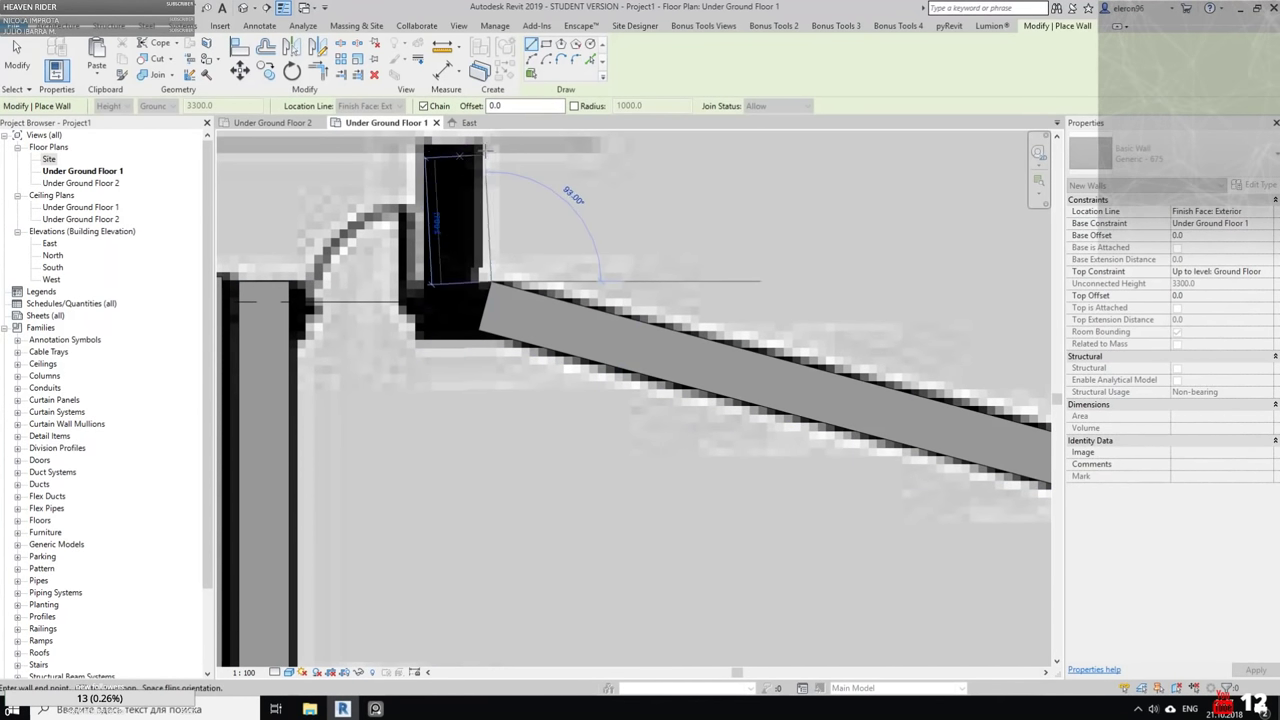
pyautogui.click(466, 148)
pyautogui.press('Escape')
pyautogui.press('Escape')
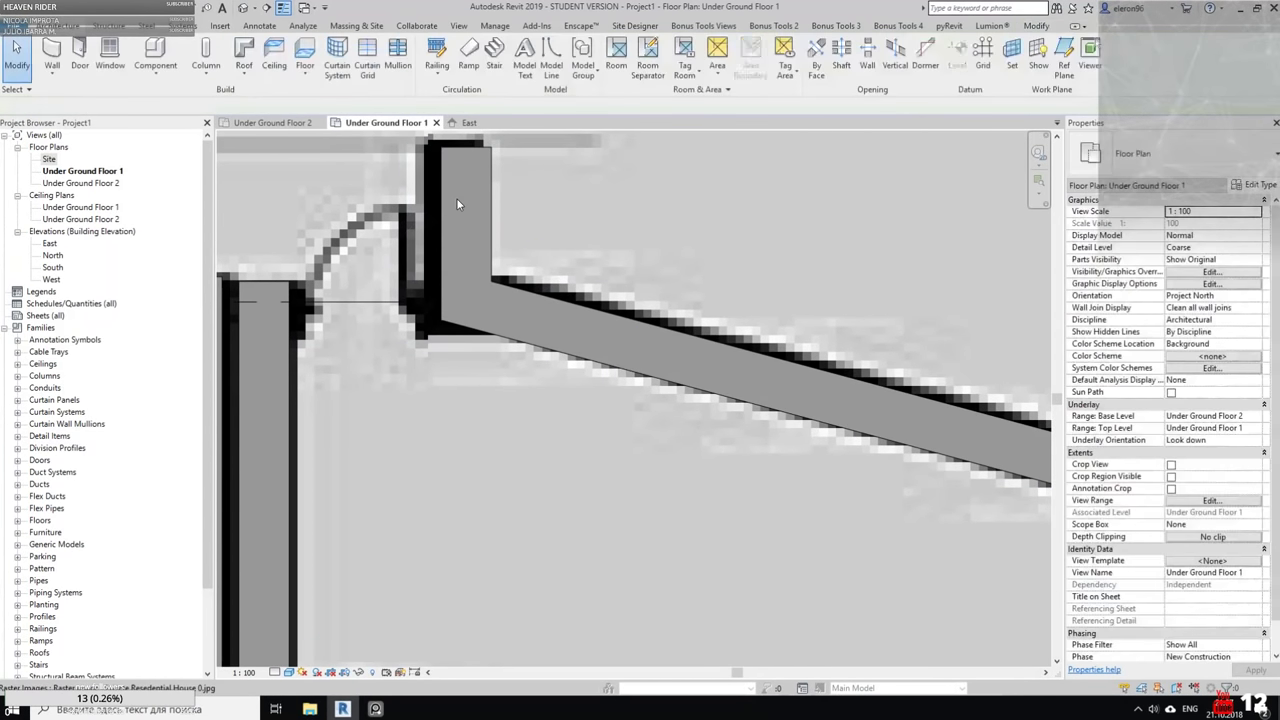
# Shift the short vertical wall beside the door sideways to match the plan image
pyautogui.click(437, 220)
pyautogui.press('Escape')
pyautogui.click(441, 210)
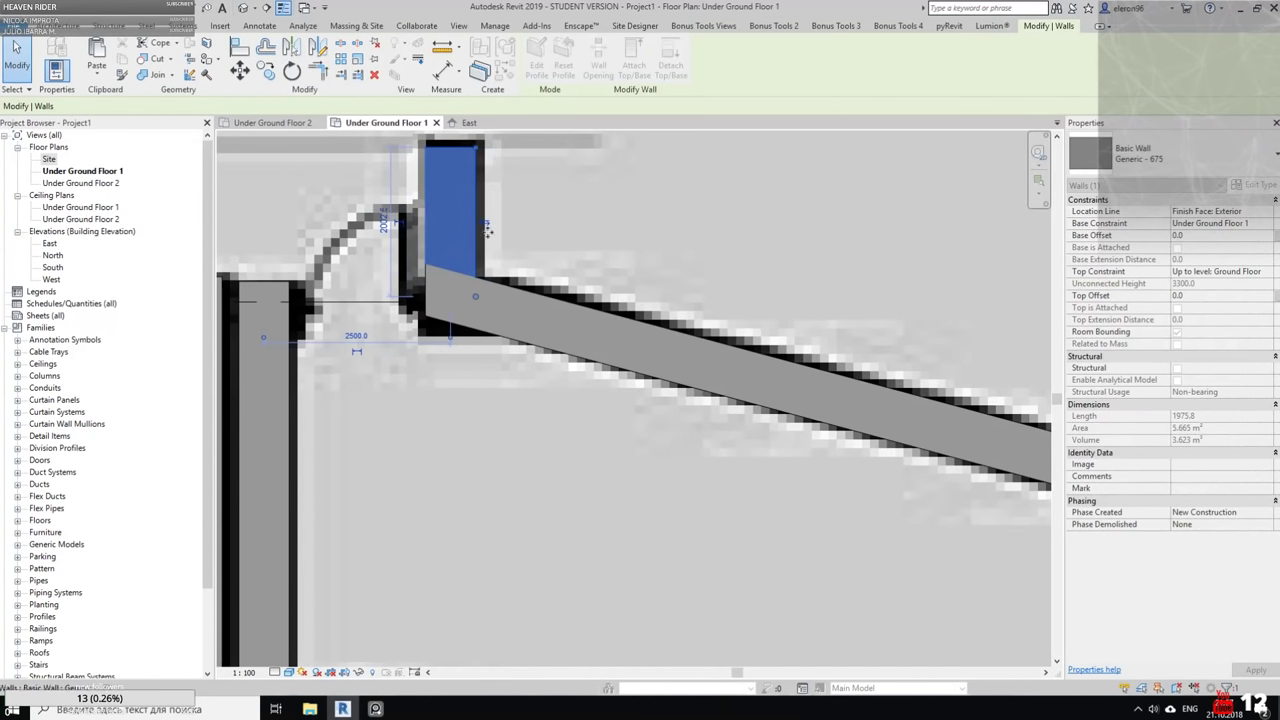
pyautogui.click(584, 260)
pyautogui.scroll(-8, 584, 260)
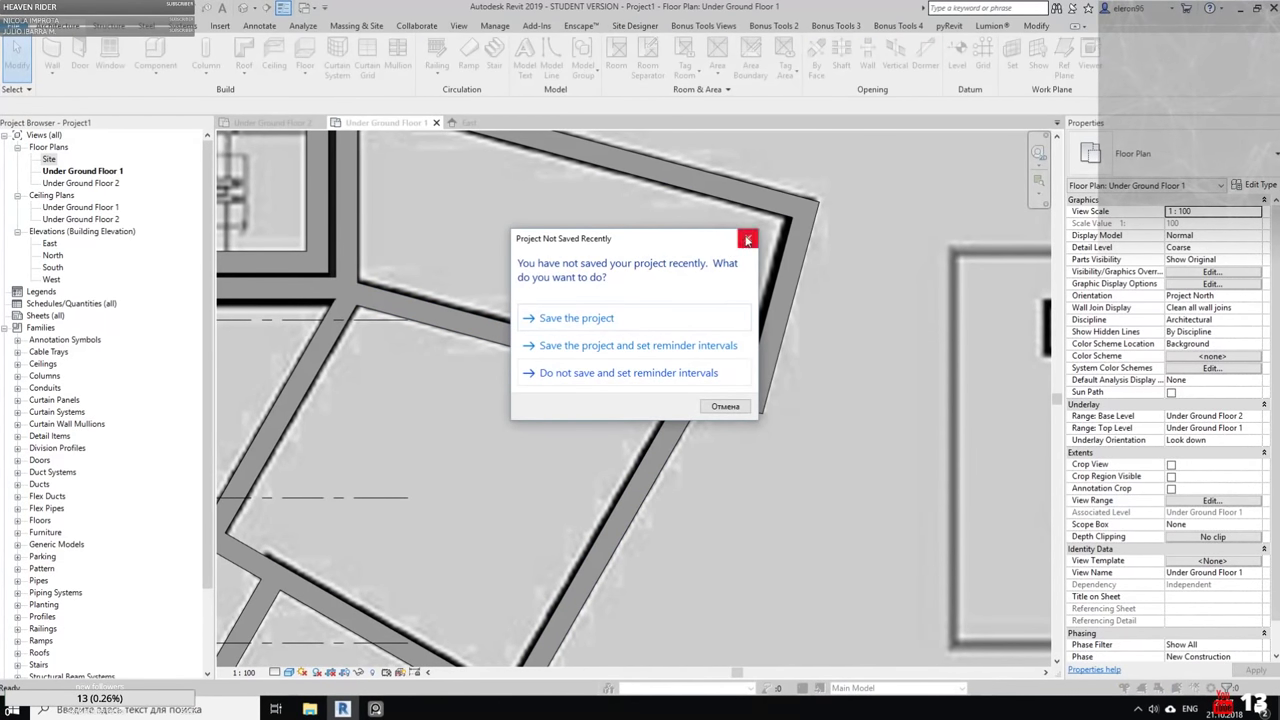
# Dismiss the save reminder and trim the sloping room's lower and outer side walls into a clean corner
pyautogui.click(747, 240)
pyautogui.press('t')
pyautogui.press('r')
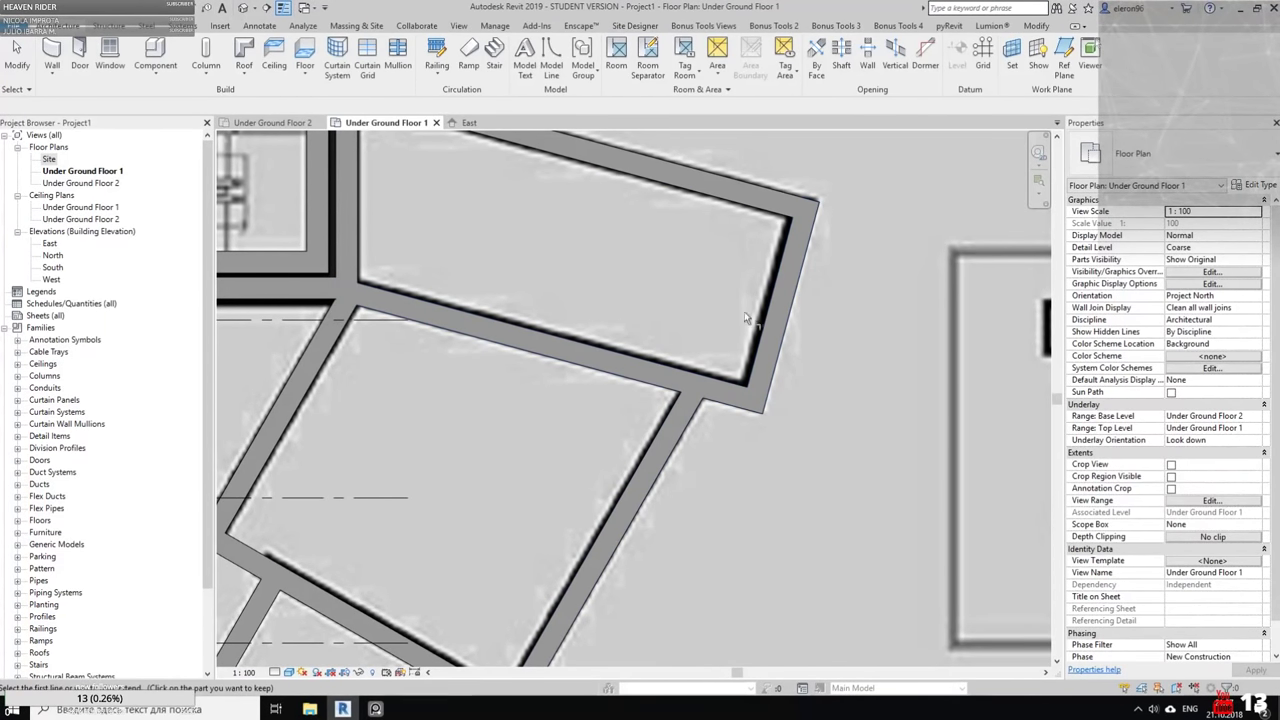
pyautogui.press('Escape')
pyautogui.scroll(-5, 677, 331)
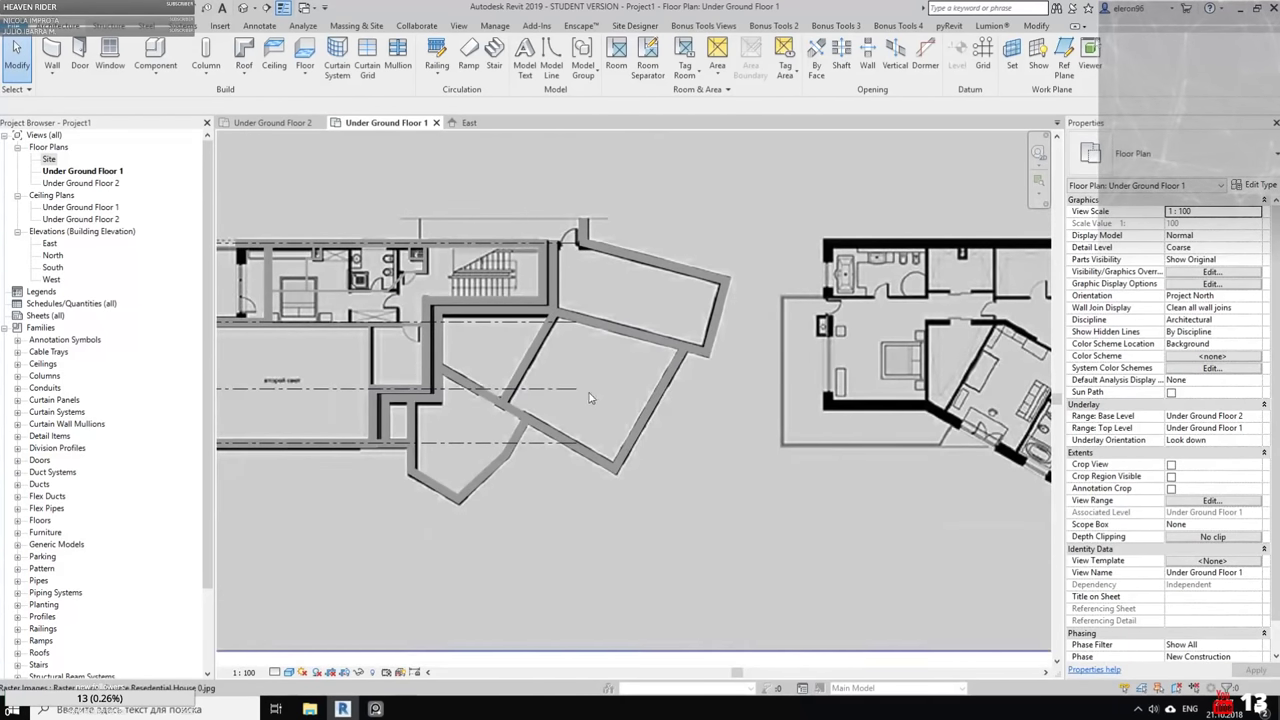
# Extend the long horizontal wall above the staircase across the door opening to the short vertical wall
pyautogui.scroll(4, 492, 408)
pyautogui.moveTo(494, 371); pyautogui.dragTo(496, 500, button='middle')
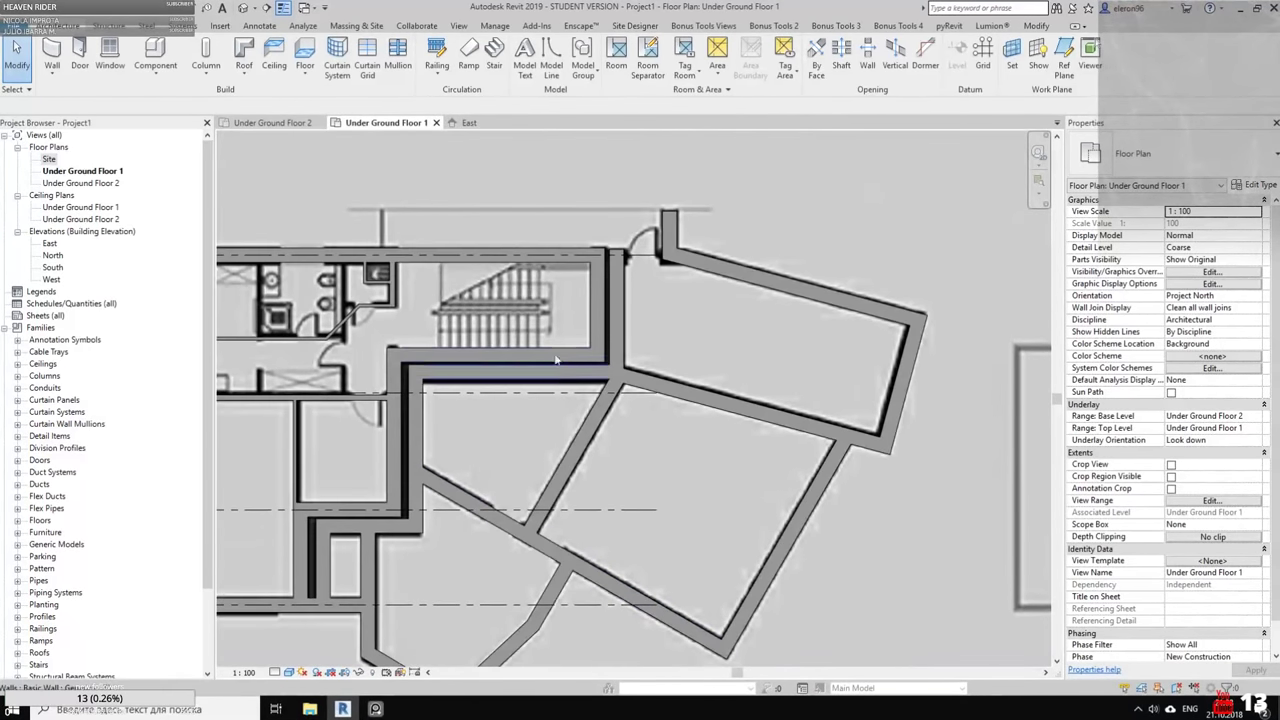
pyautogui.scroll(2, 616, 263)
pyautogui.scroll(2, 610, 235)
pyautogui.click(504, 268)
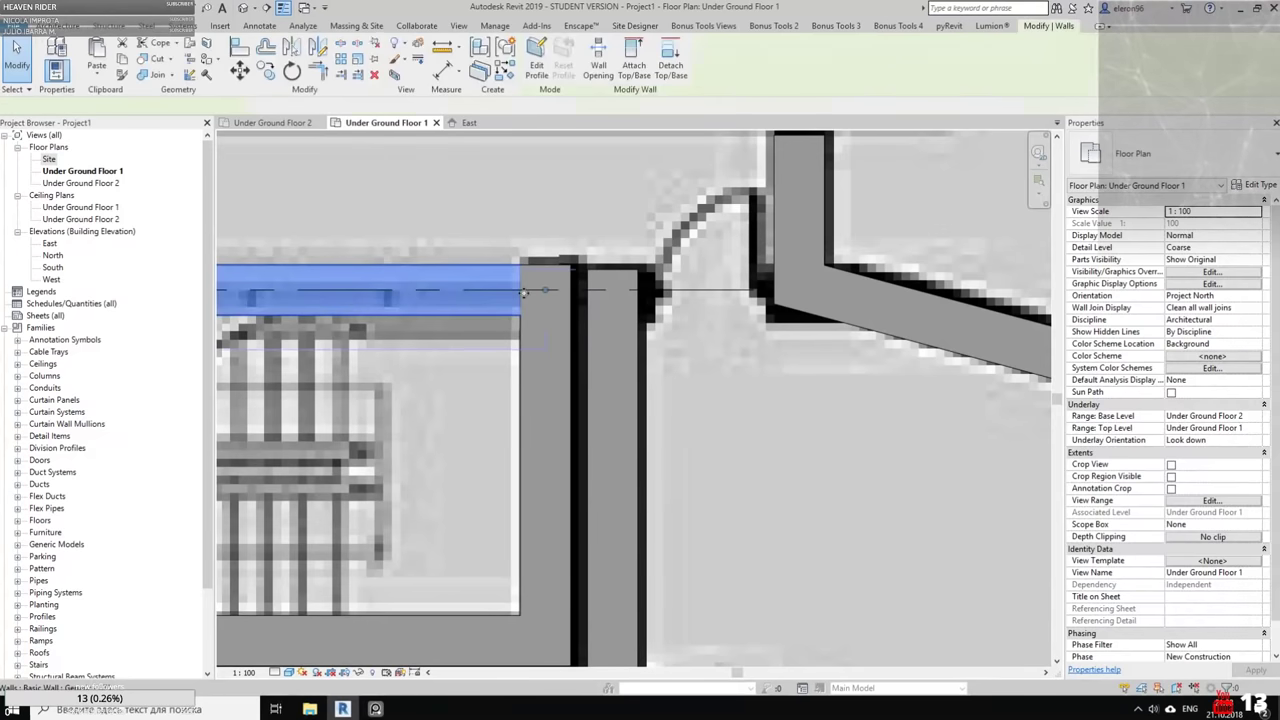
pyautogui.moveTo(547, 292); pyautogui.dragTo(796, 292)
pyautogui.click(801, 401)
pyautogui.moveTo(789, 336); pyautogui.dragTo(679, 336, button='middle')
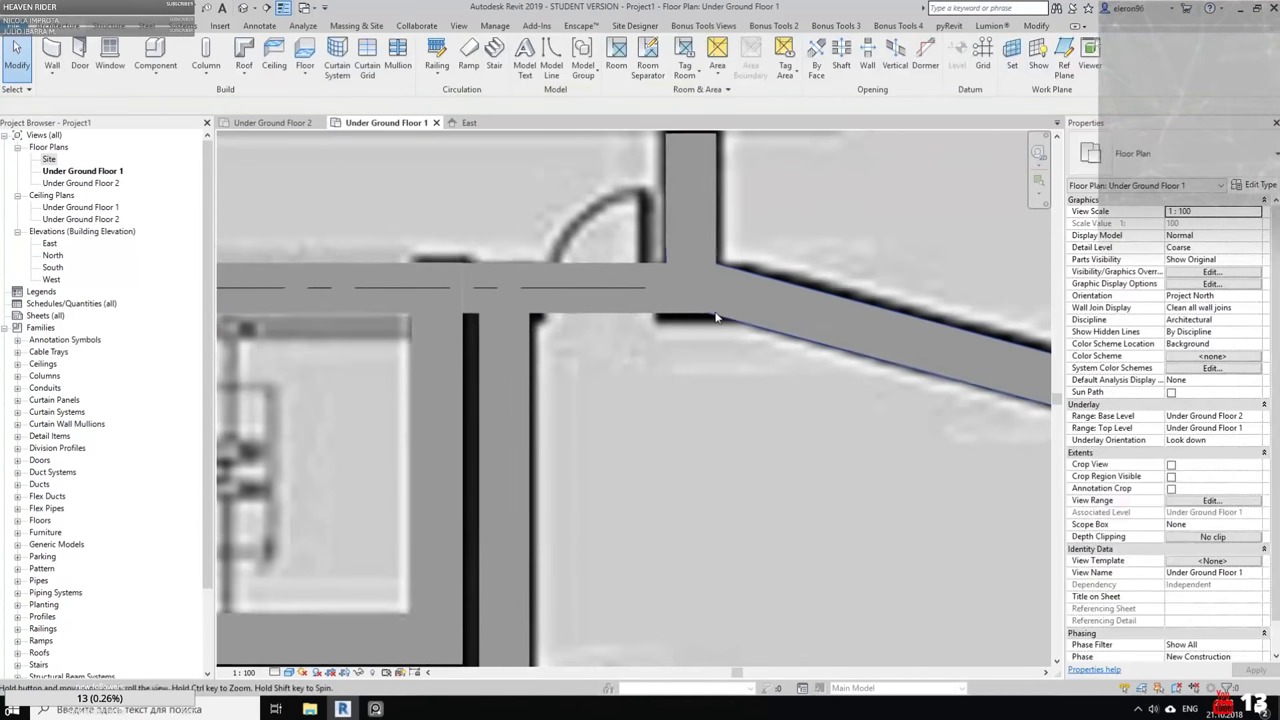
# Open the East elevation and the default 3D view, and orbit the model to an oblique view from above
pyautogui.scroll(-5, 615, 315)
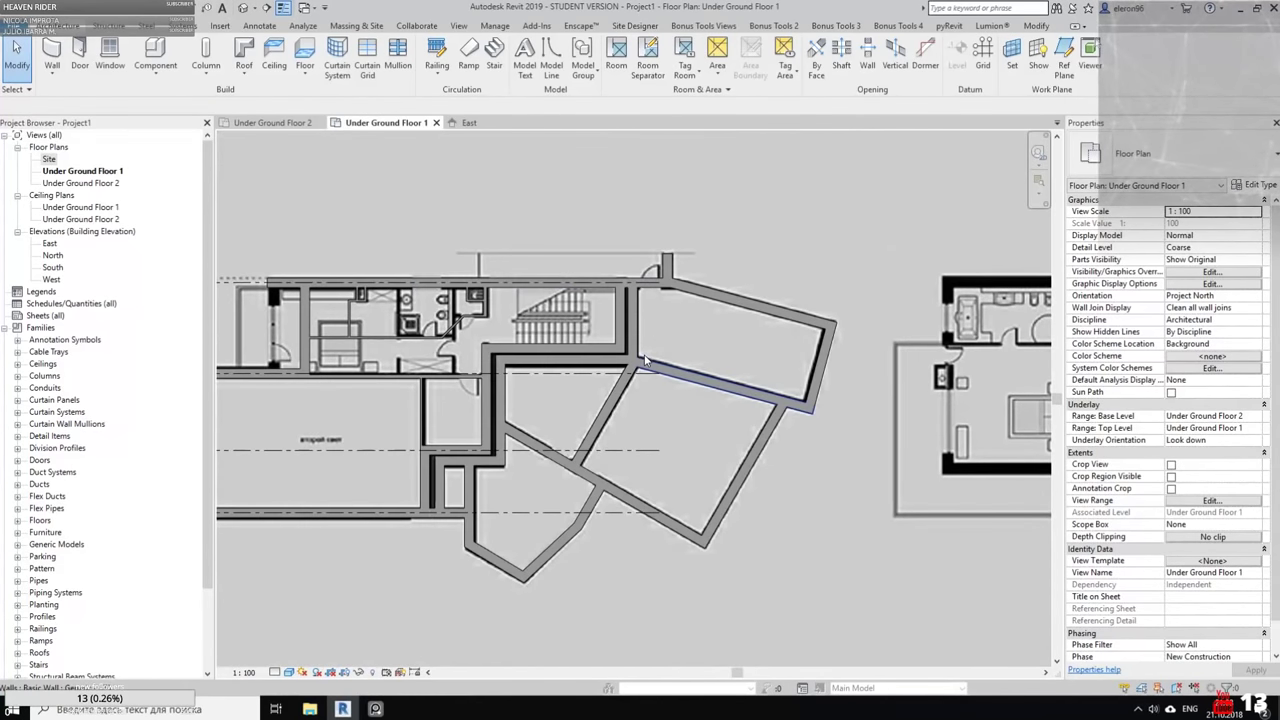
pyautogui.click(476, 123)
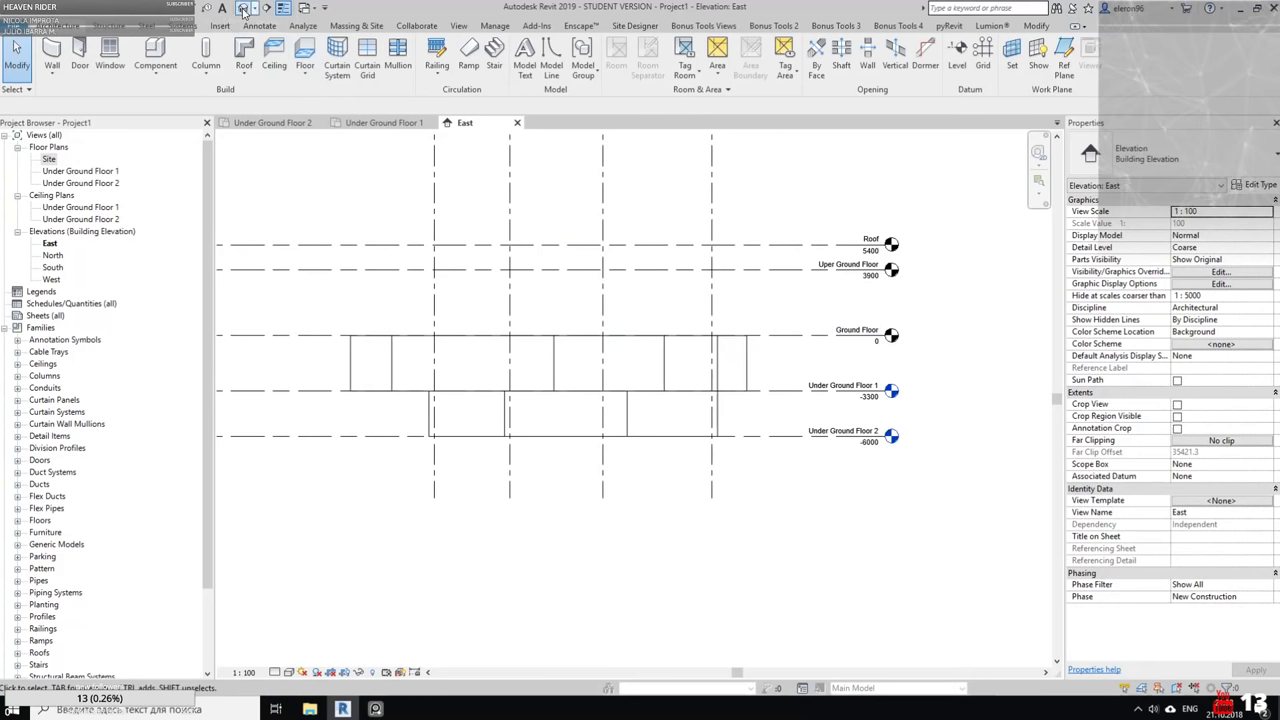
pyautogui.keyDown('shift'); pyautogui.moveTo(597, 467); pyautogui.dragTo(863, 387, button='middle'); pyautogui.keyUp('shift')
pyautogui.keyDown('shift'); pyautogui.moveTo(740, 412); pyautogui.dragTo(680, 540, button='middle'); pyautogui.keyUp('shift')
# Enable Show Ambient Shadows in the 3D view's graphic display options
pyautogui.click(289, 673)
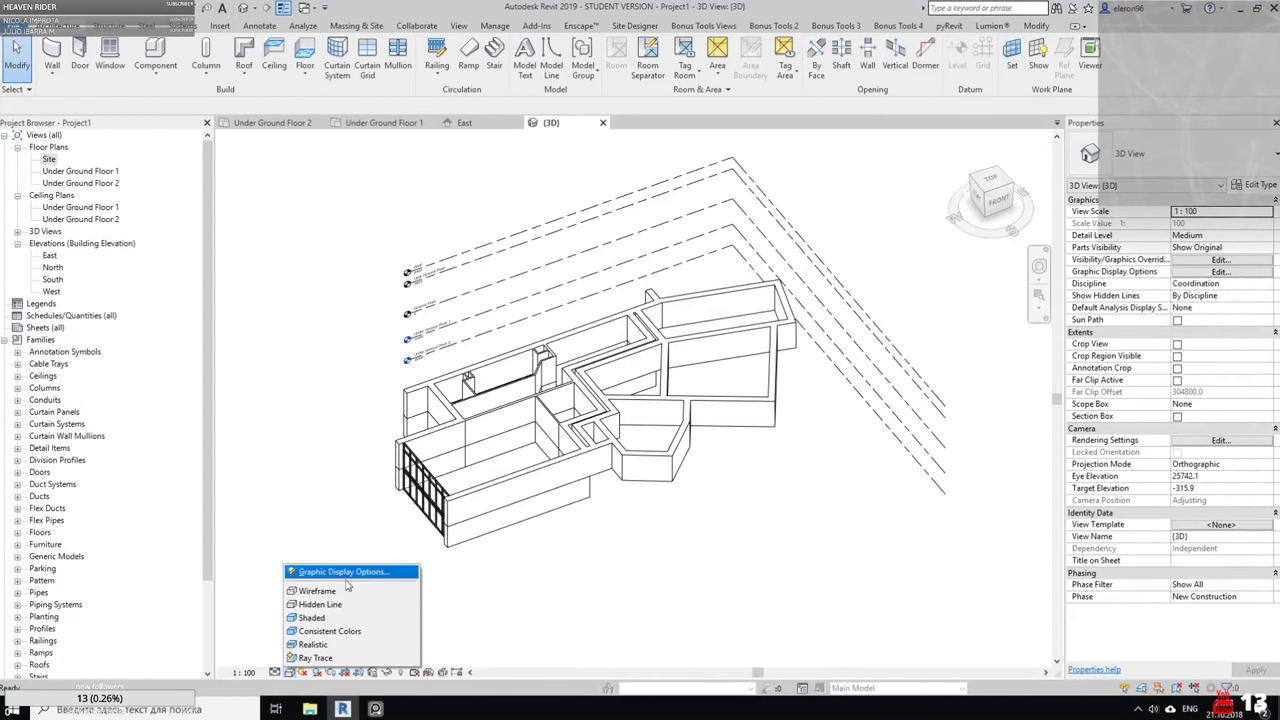
pyautogui.click(345, 572)
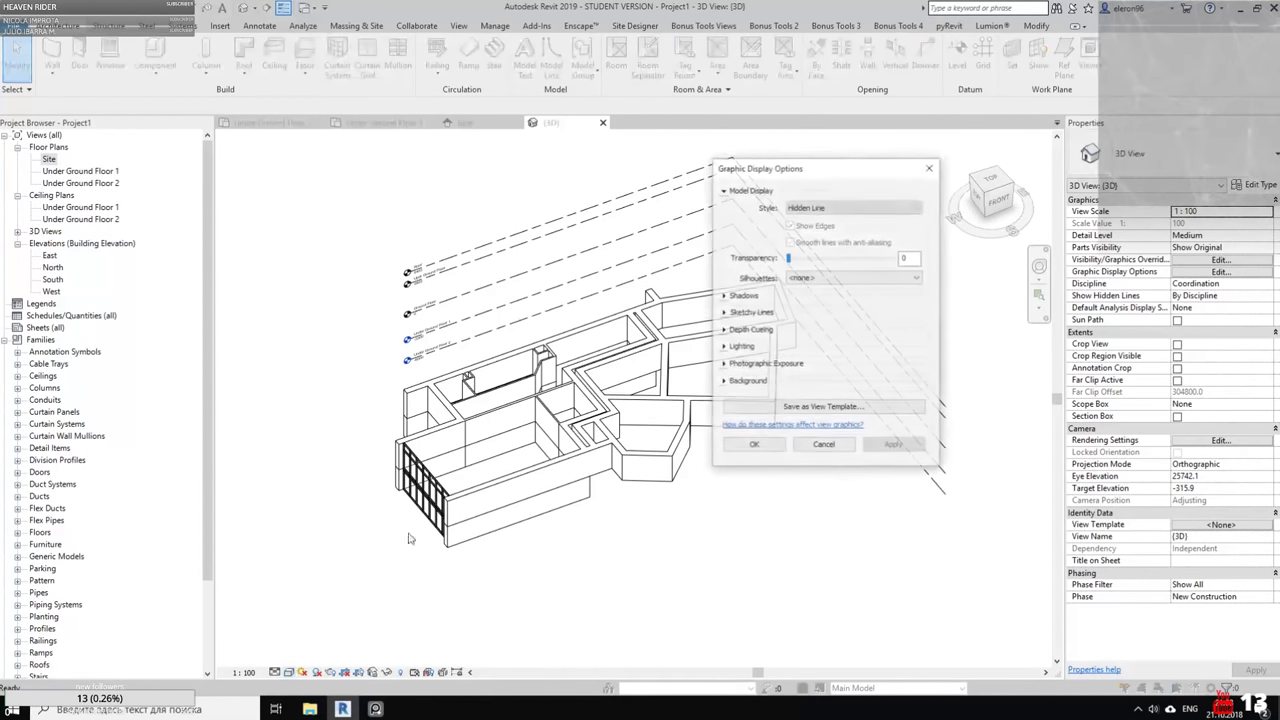
pyautogui.click(735, 298)
pyautogui.click(790, 321)
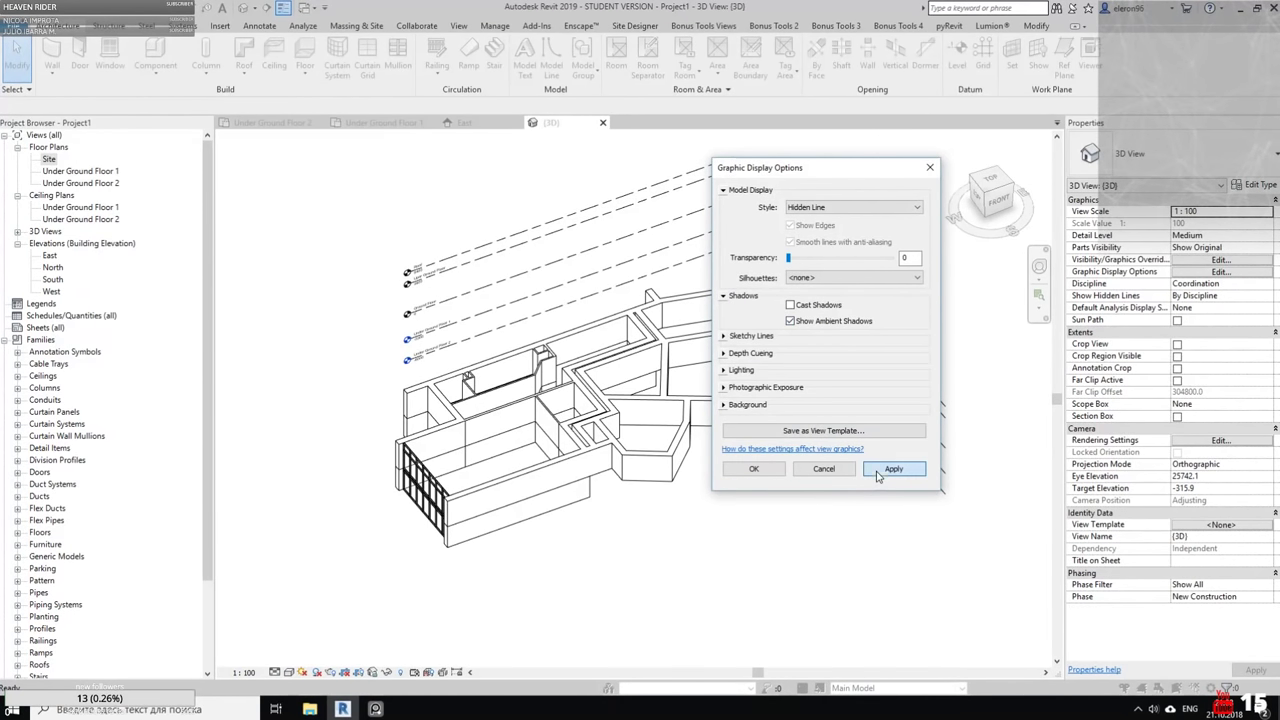
pyautogui.click(893, 469)
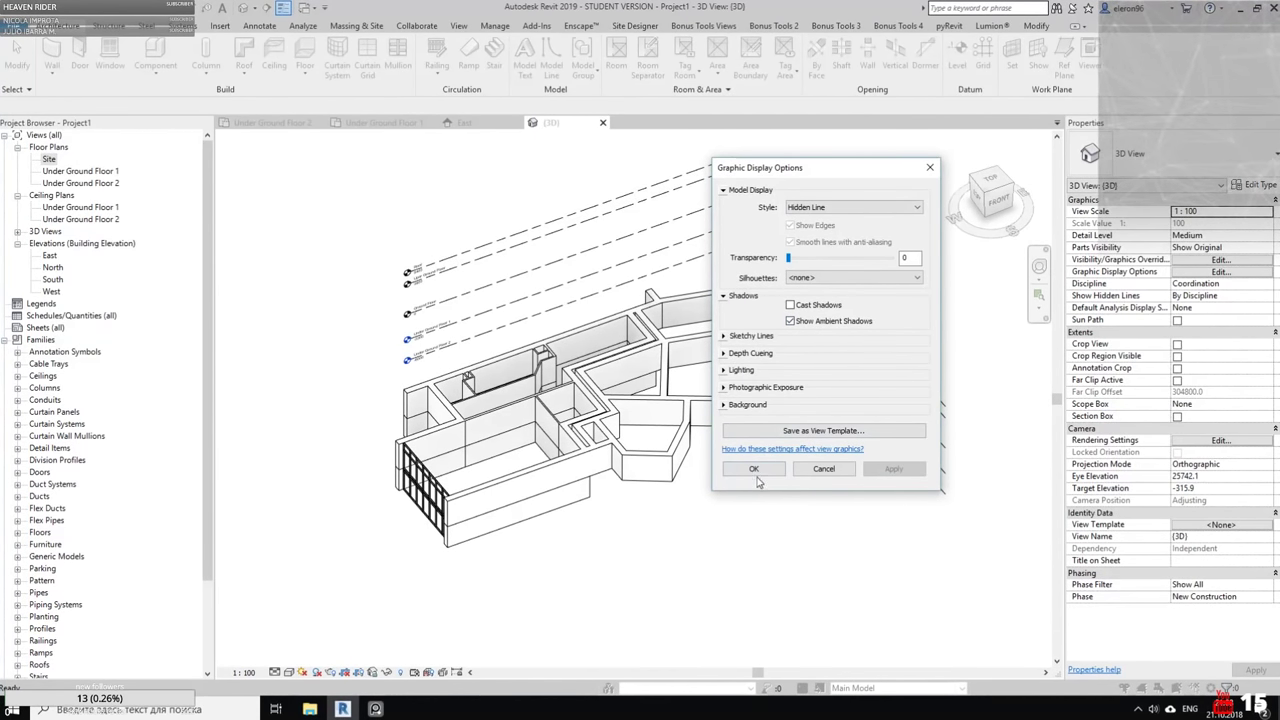
pyautogui.click(755, 471)
# Examine the modelled underground walls in 3D from several sides and up close
pyautogui.keyDown('shift'); pyautogui.moveTo(680, 450); pyautogui.dragTo(735, 452, button='middle'); pyautogui.keyUp('shift')
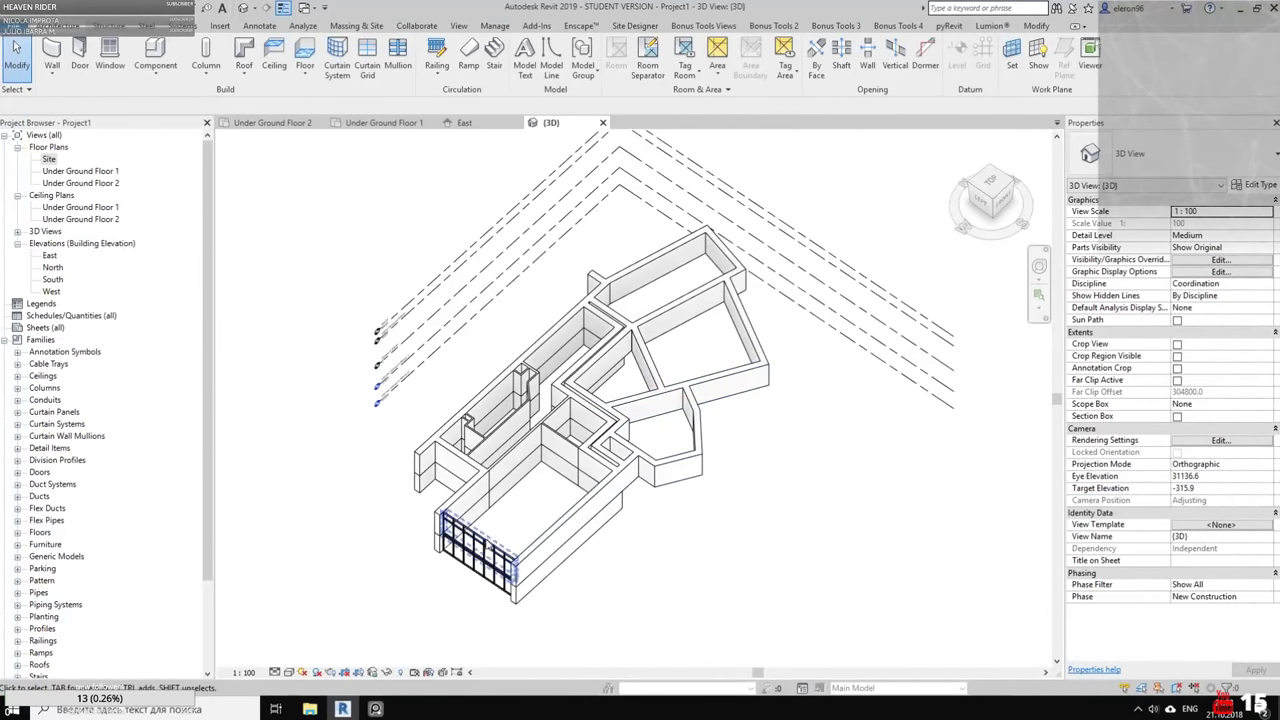
pyautogui.keyDown('shift'); pyautogui.moveTo(597, 470); pyautogui.dragTo(555, 308, button='middle'); pyautogui.keyUp('shift')
pyautogui.scroll(3, 555, 308)
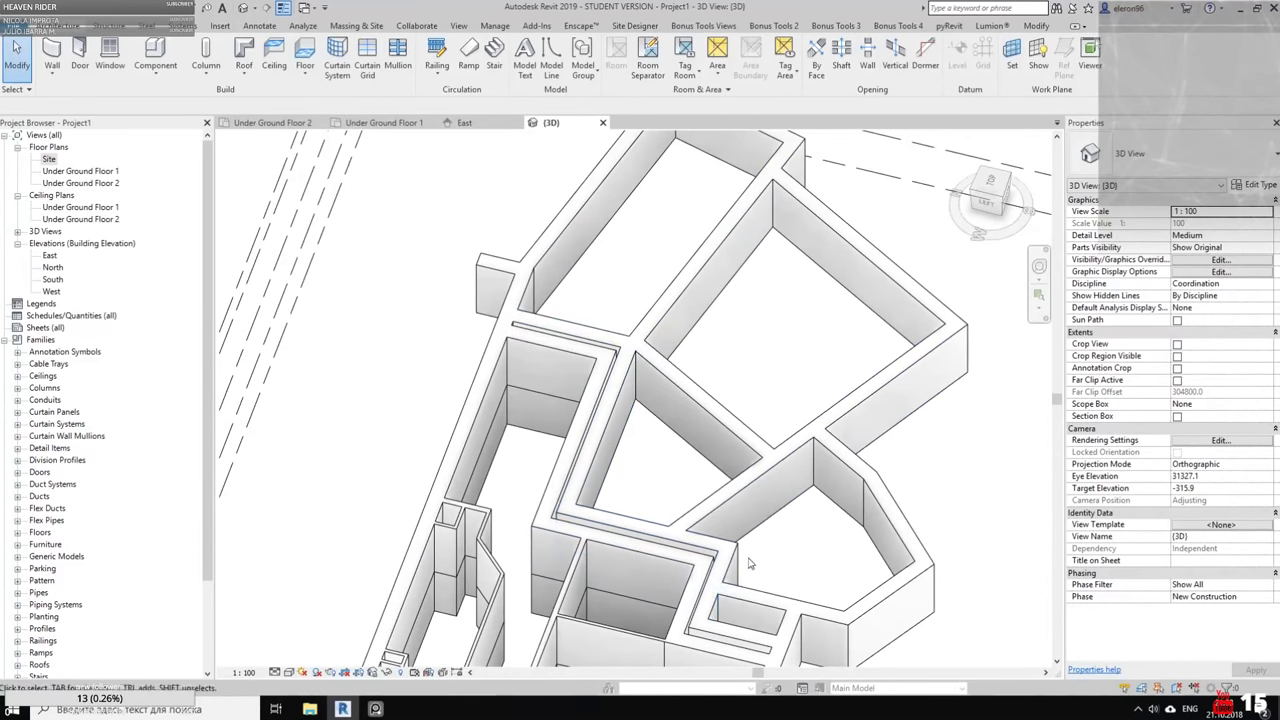
pyautogui.scroll(-3, 771, 336)
pyautogui.keyDown('shift'); pyautogui.moveTo(815, 347); pyautogui.dragTo(885, 420, button='middle'); pyautogui.keyUp('shift')
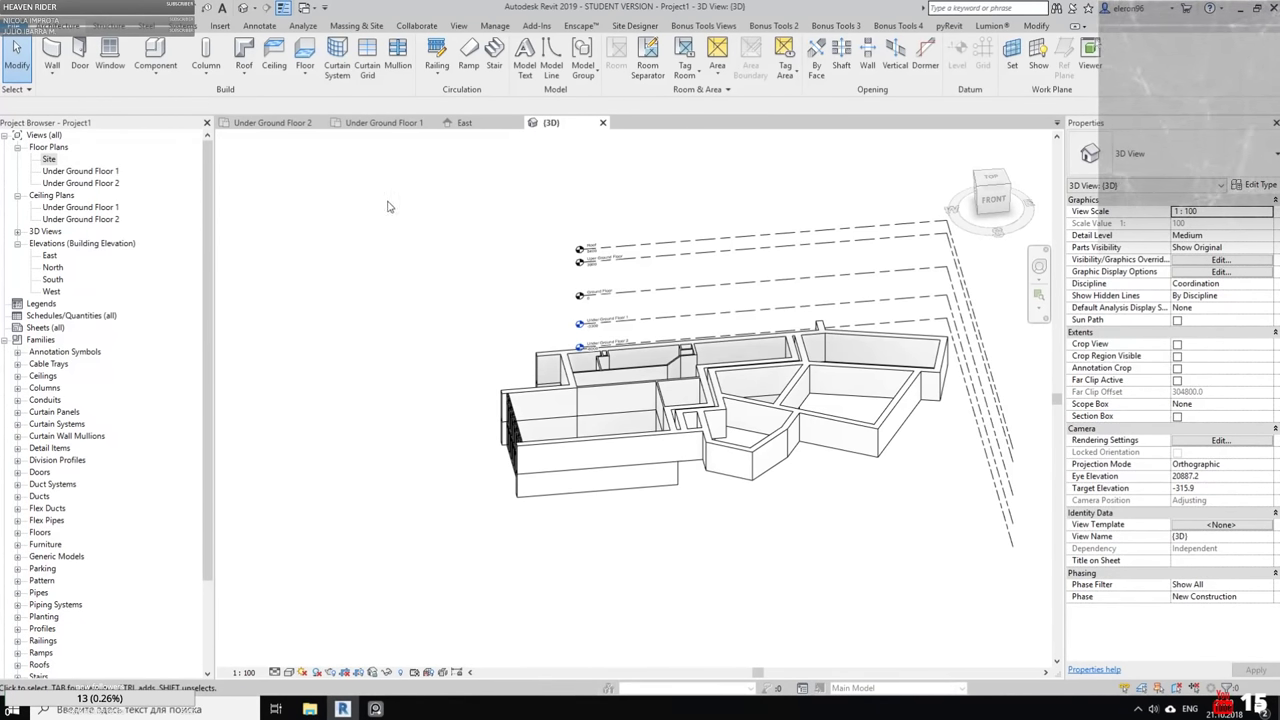
# Return to the Under Ground Floor 1 plan and inspect the wall junction between the staircase and the door
pyautogui.click(382, 123)
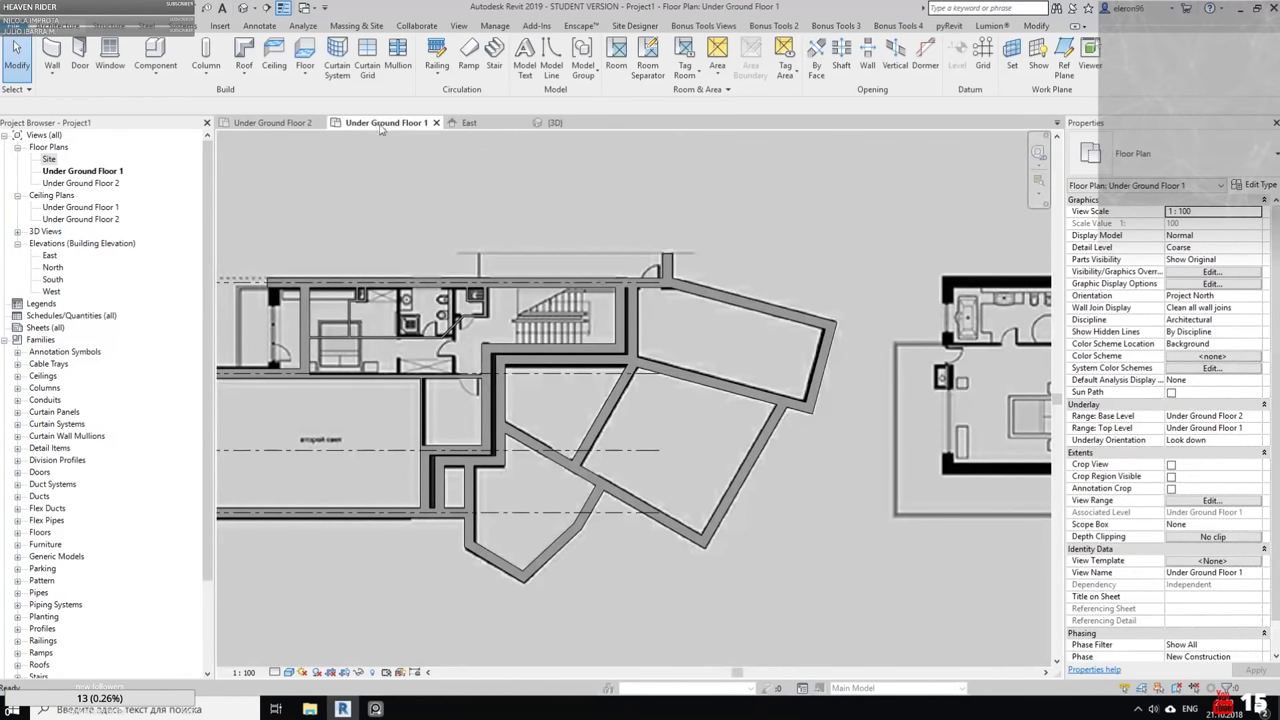
pyautogui.scroll(10, 608, 230)
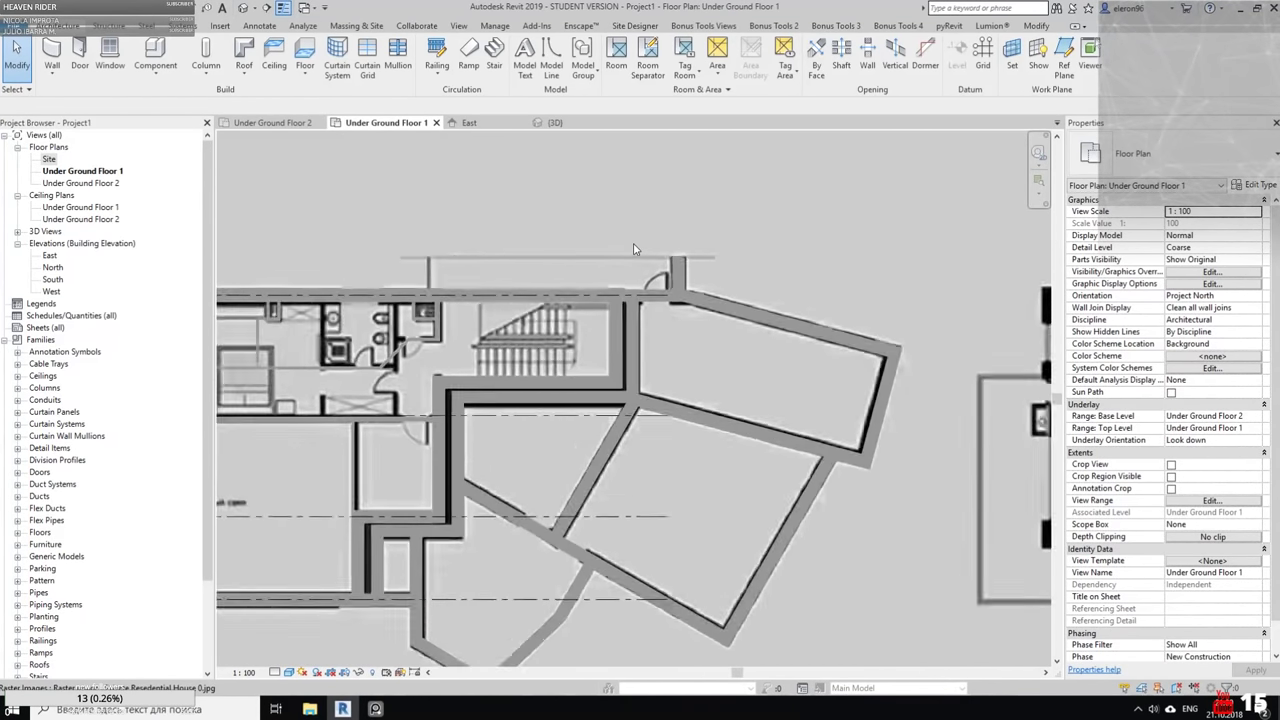
pyautogui.scroll(6, 618, 352)
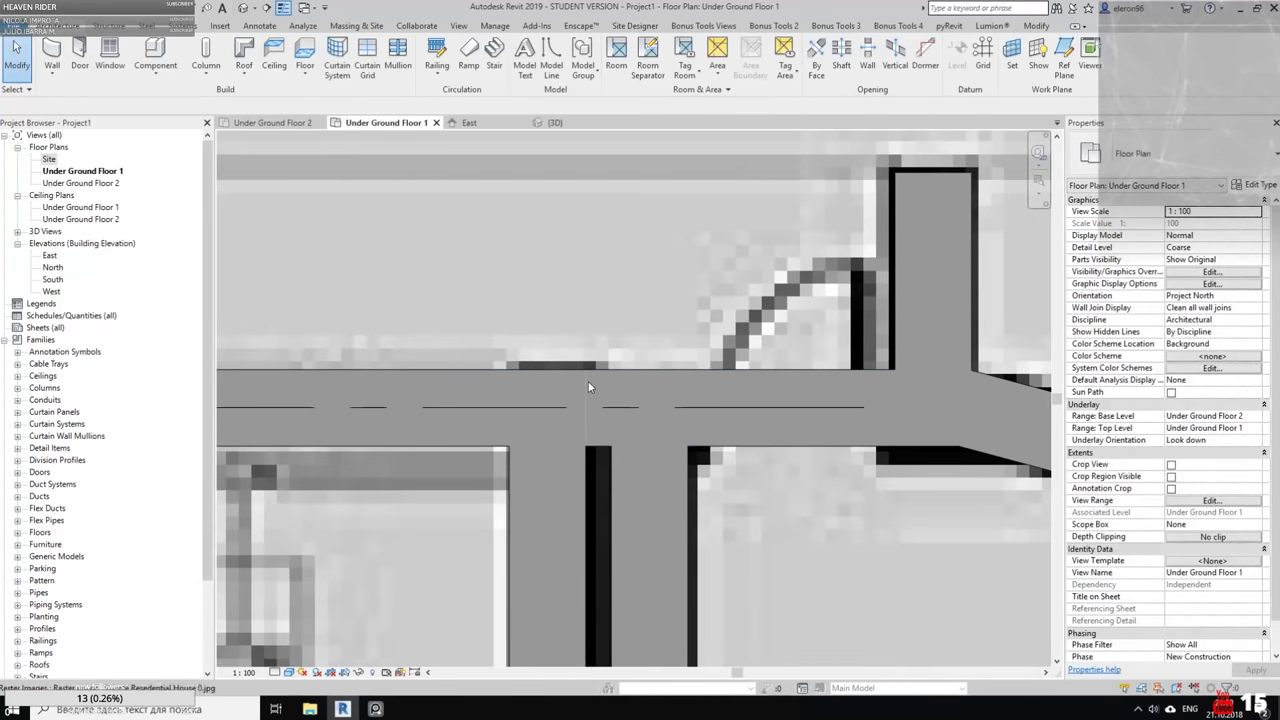
pyautogui.click(575, 385)
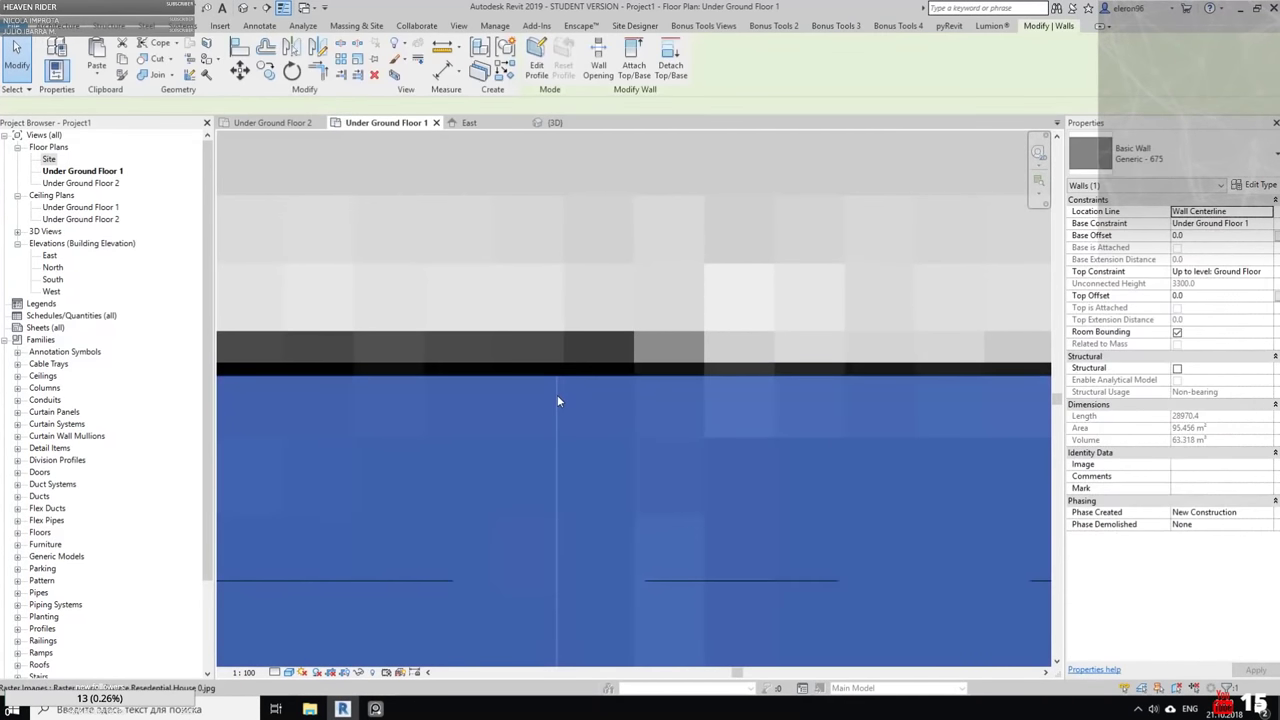
pyautogui.press('Escape')
pyautogui.scroll(-4, 640, 303)
pyautogui.scroll(-2, 640, 298)
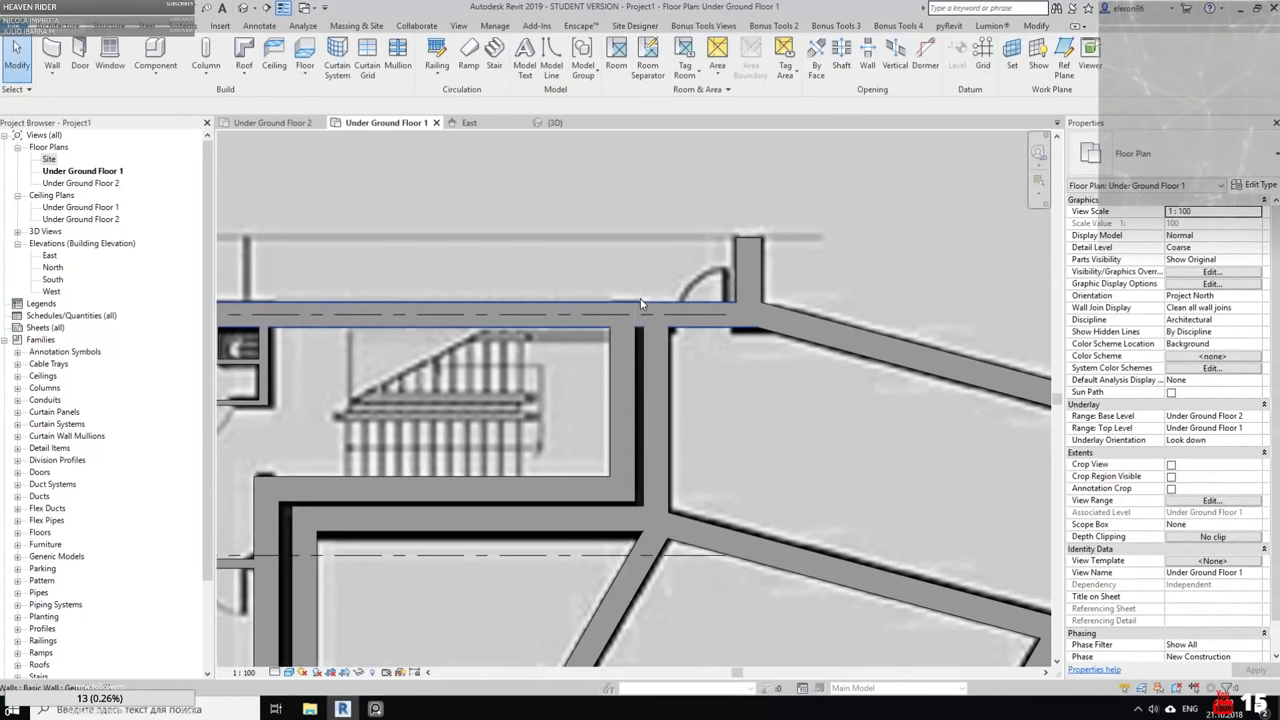
pyautogui.scroll(-5, 640, 303)
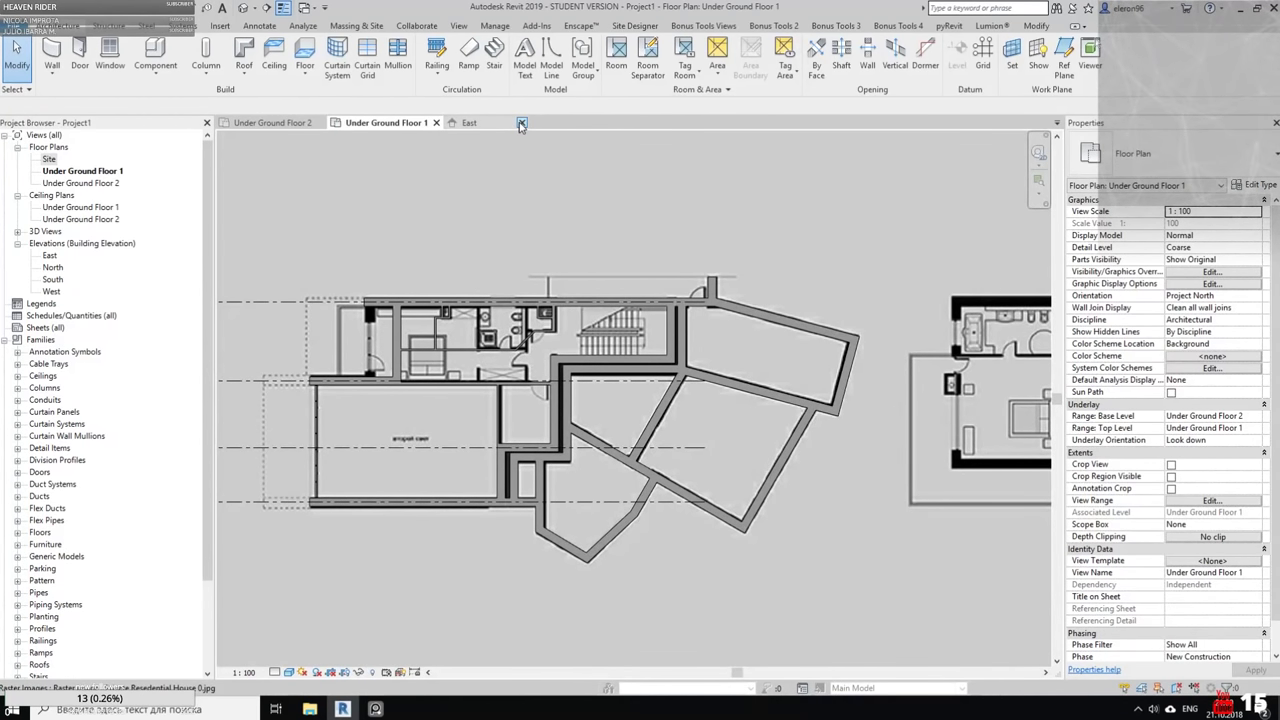
# Create a new floor plan view for the Ground Floor level
pyautogui.click(458, 25)
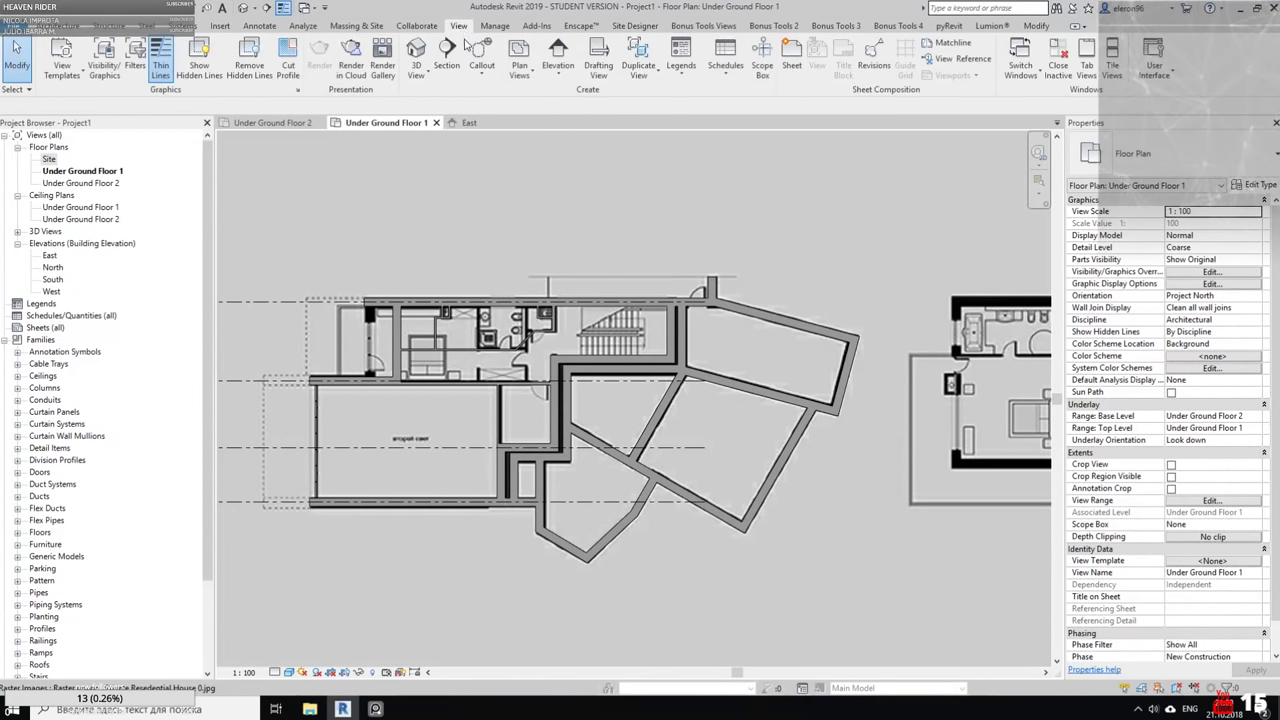
pyautogui.click(519, 62)
pyautogui.click(545, 97)
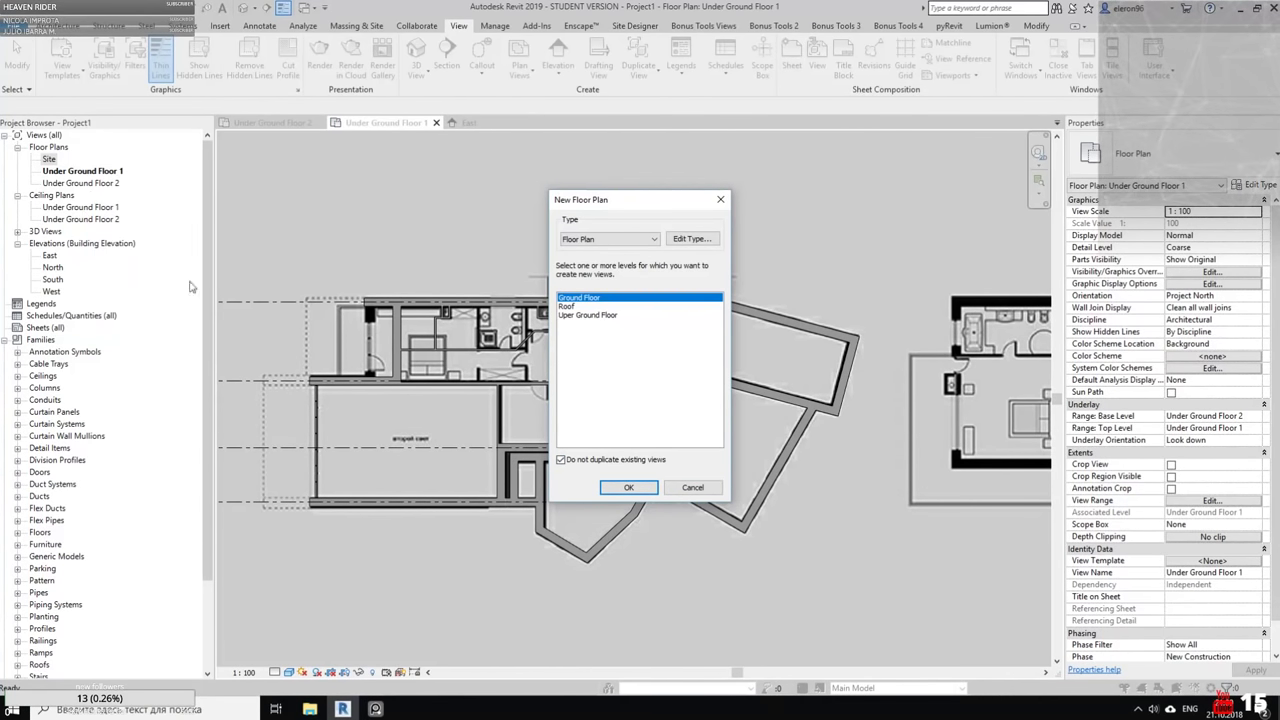
pyautogui.click(629, 488)
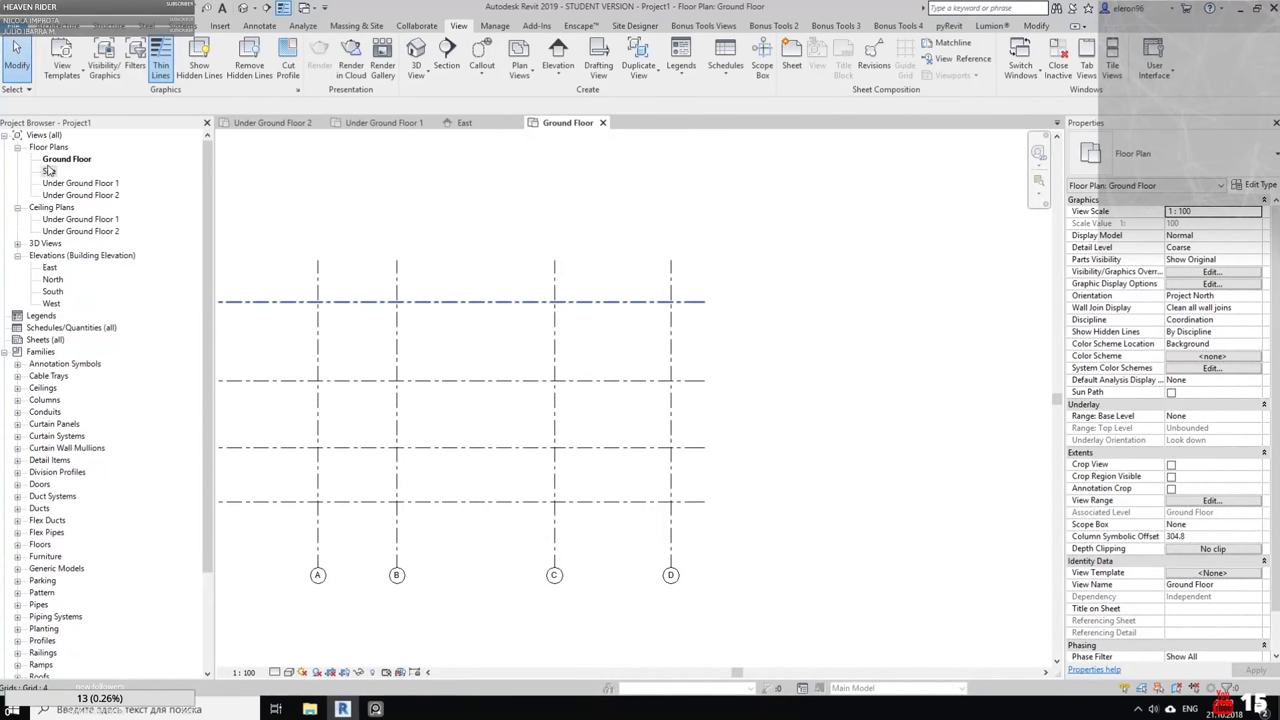
pyautogui.click(68, 161)
# Set the Ground Floor plan's underlay base level to Under Ground Floor 1
pyautogui.scroll(-3, 523, 266)
pyautogui.moveTo(555, 312); pyautogui.dragTo(615, 335, button='middle')
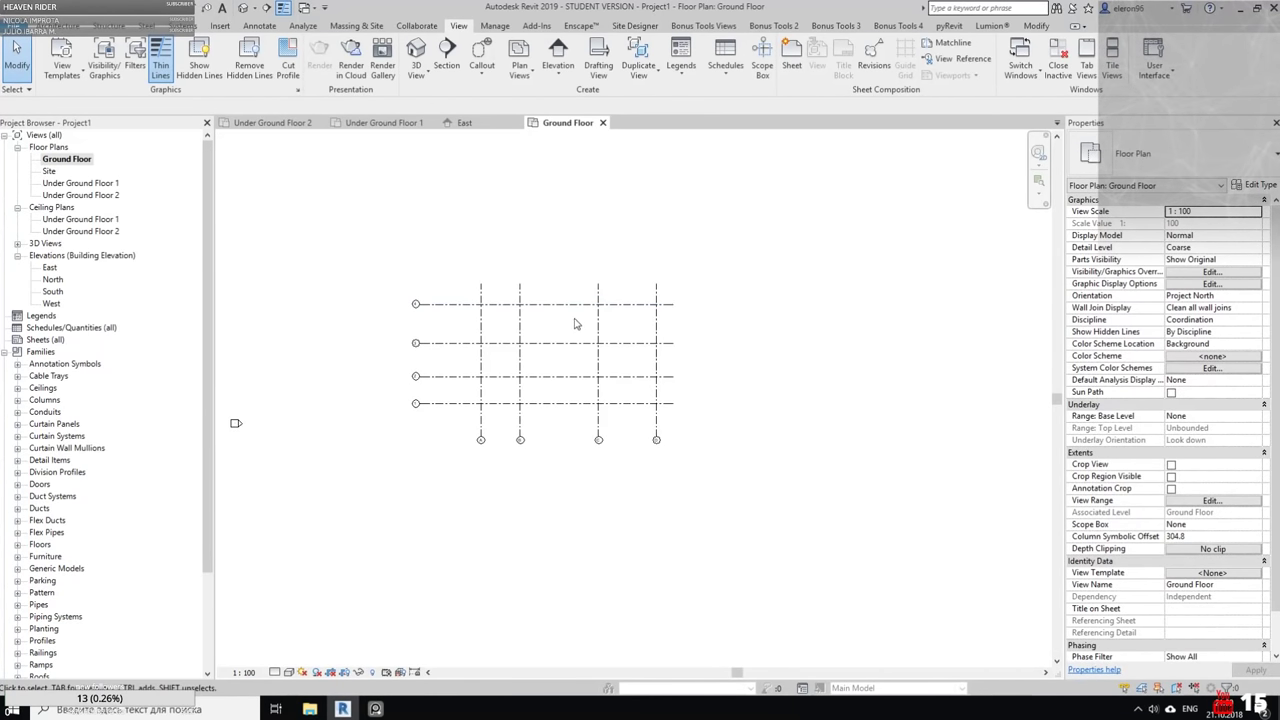
pyautogui.scroll(2, 550, 337)
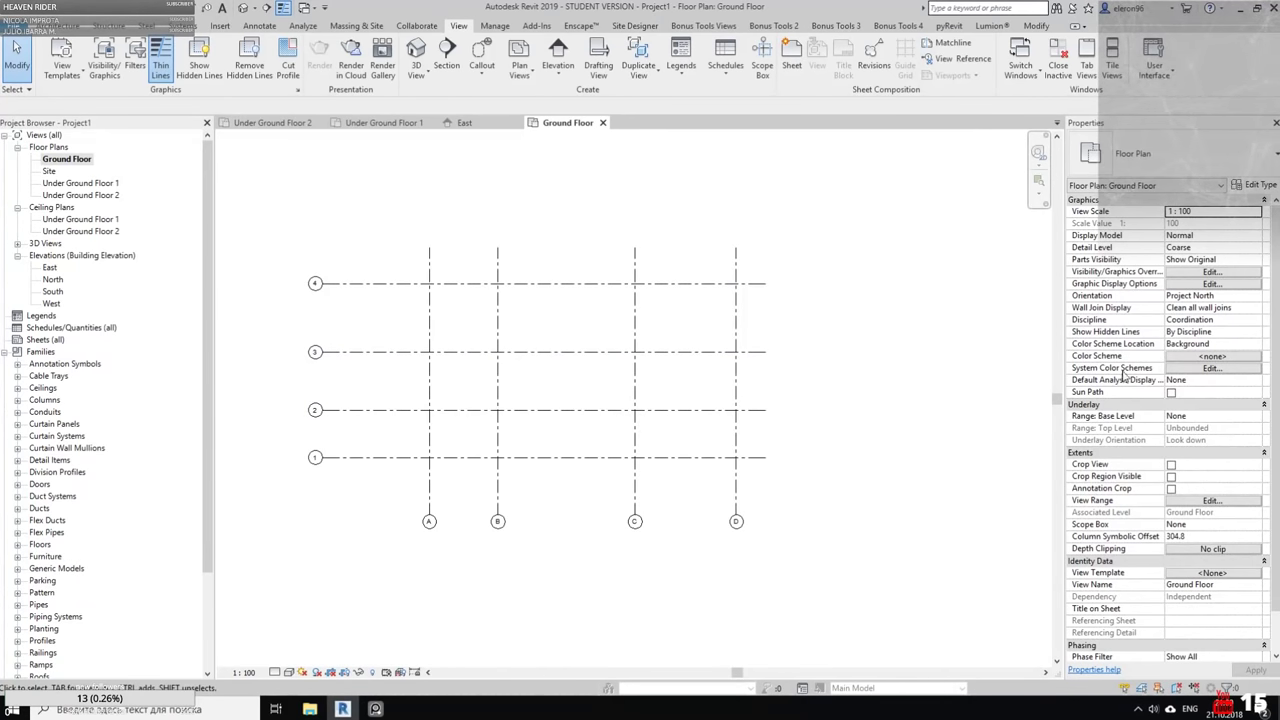
pyautogui.click(1258, 417)
pyautogui.click(1256, 416)
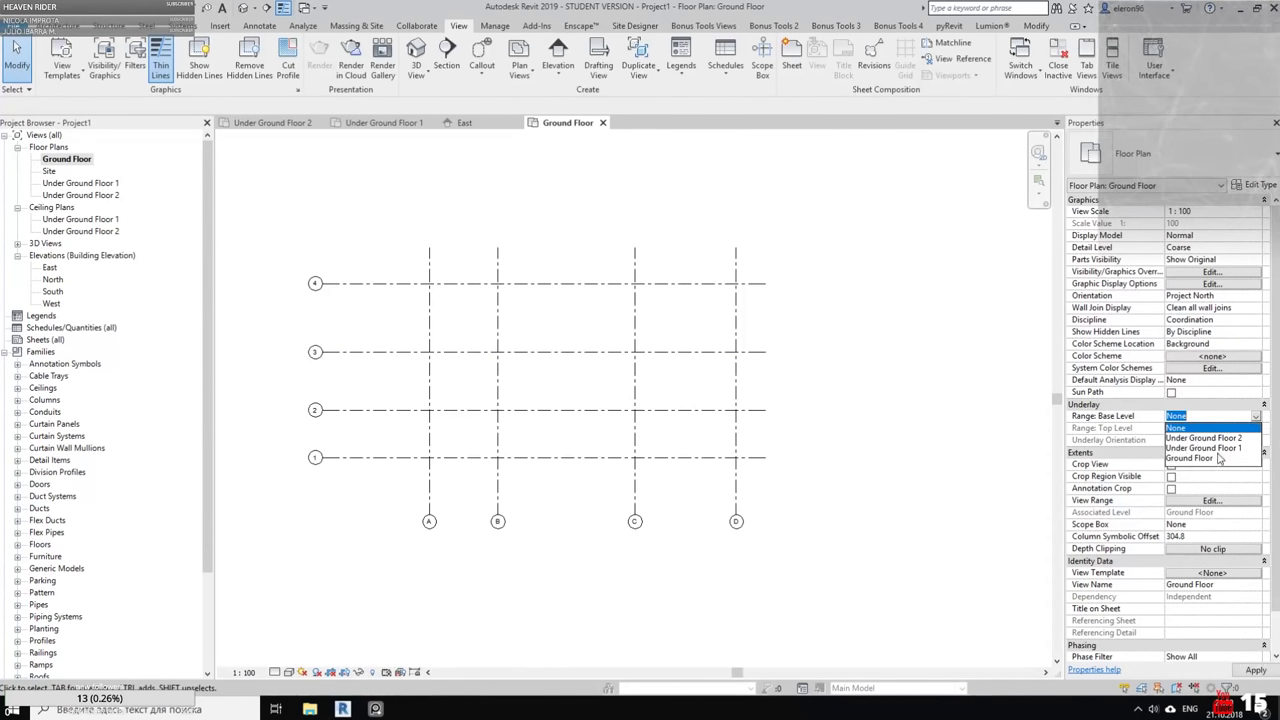
pyautogui.click(1218, 449)
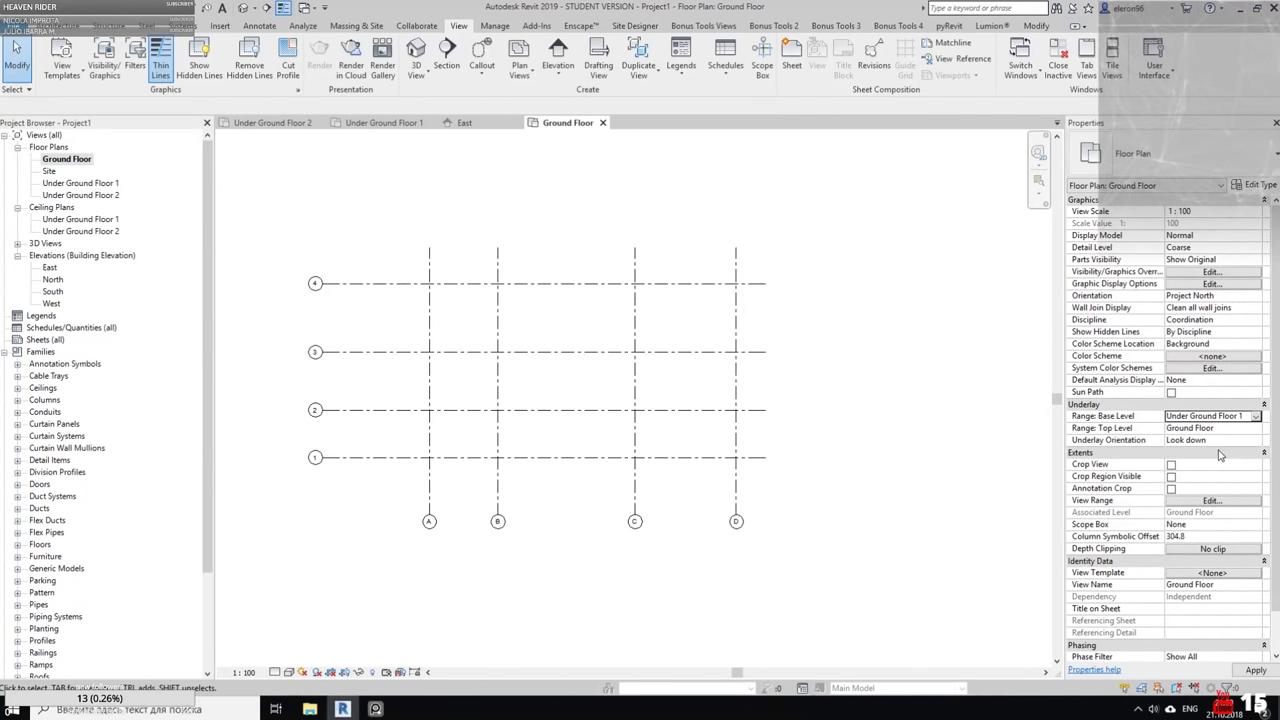
pyautogui.moveTo(990, 485); pyautogui.dragTo(792, 461, button='middle')
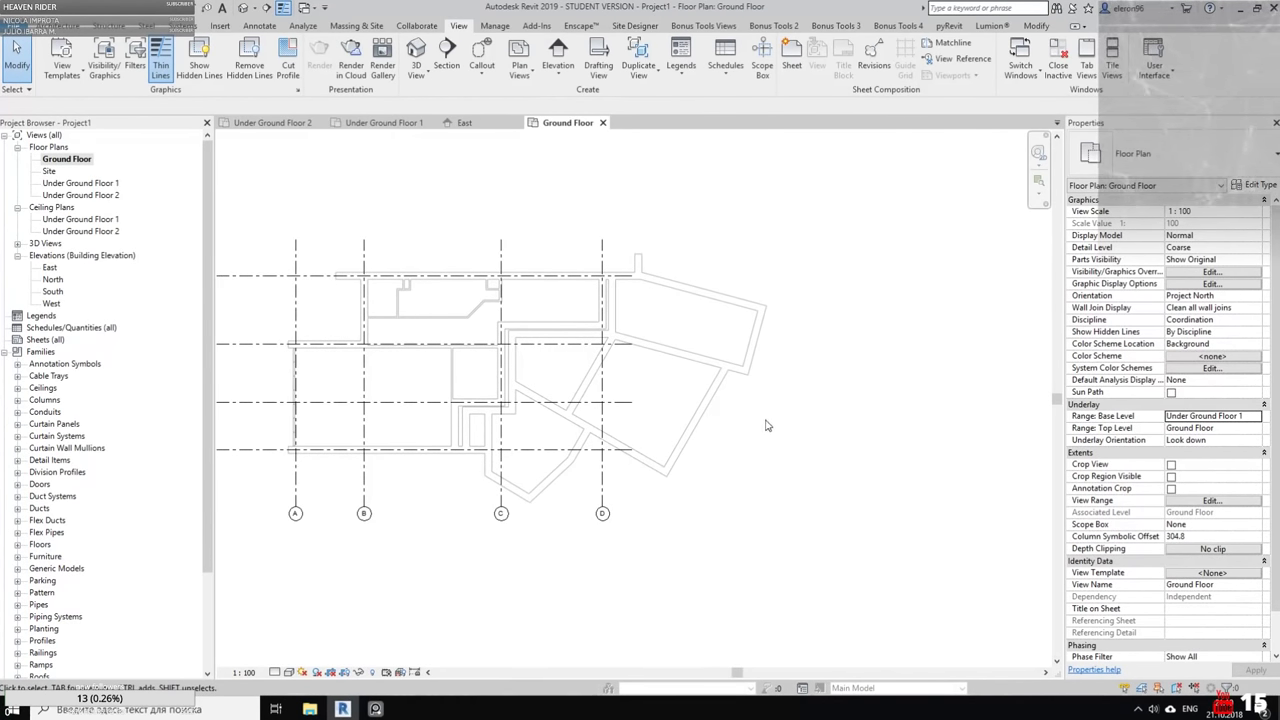
# Copy the plan image from the Under Ground Floor 1 plan and paste it aligned to the same place in the Ground Floor plan
pyautogui.click(378, 122)
pyautogui.scroll(-2, 750, 275)
pyautogui.moveTo(750, 275); pyautogui.dragTo(575, 343, button='middle')
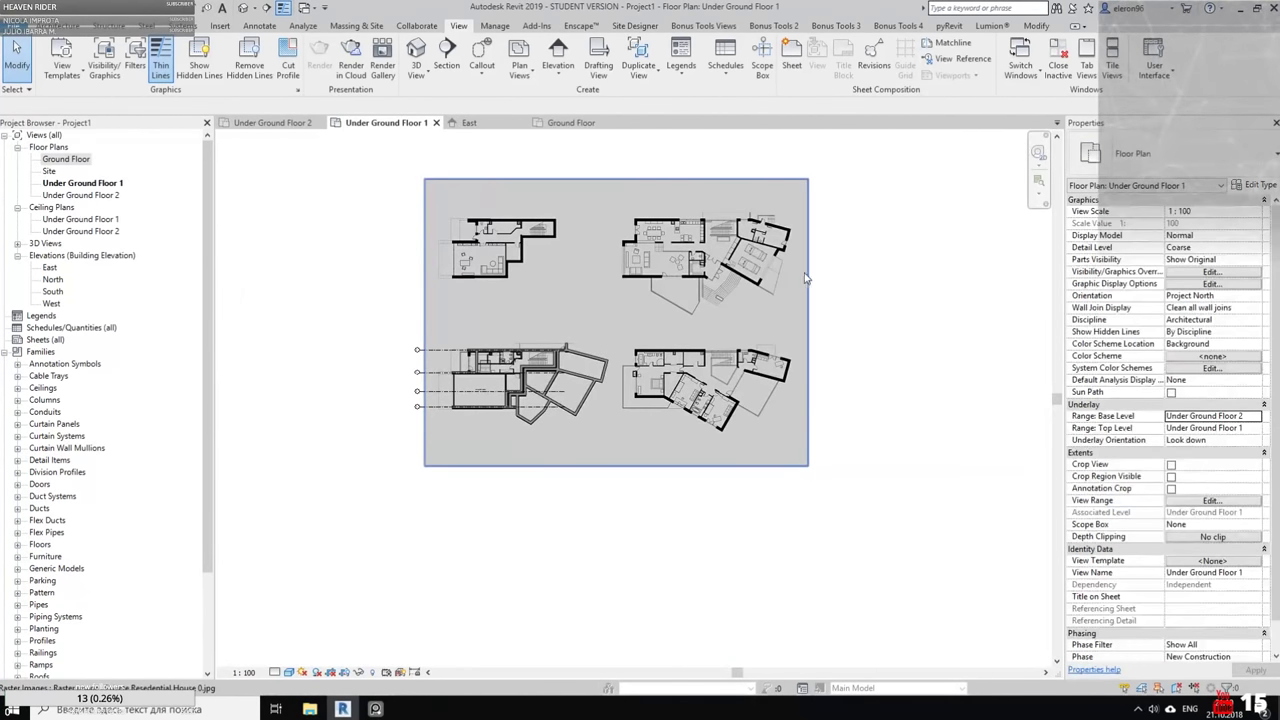
pyautogui.click(809, 282)
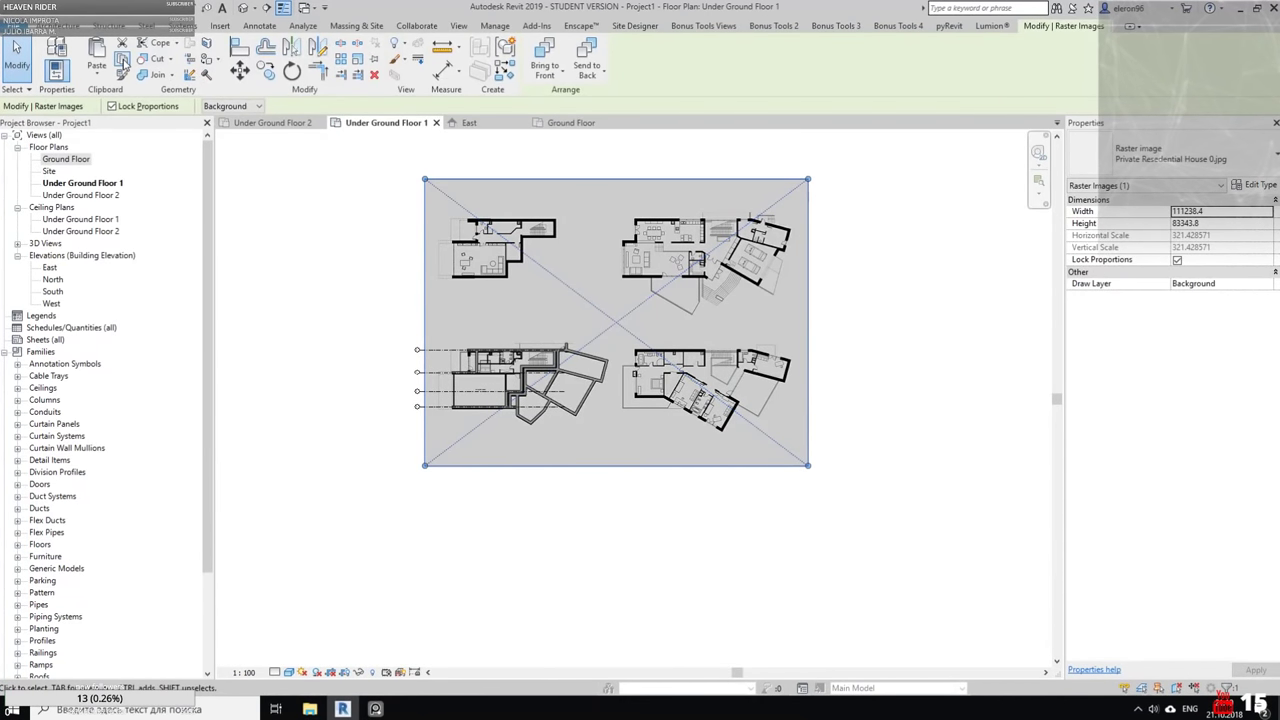
pyautogui.click(97, 78)
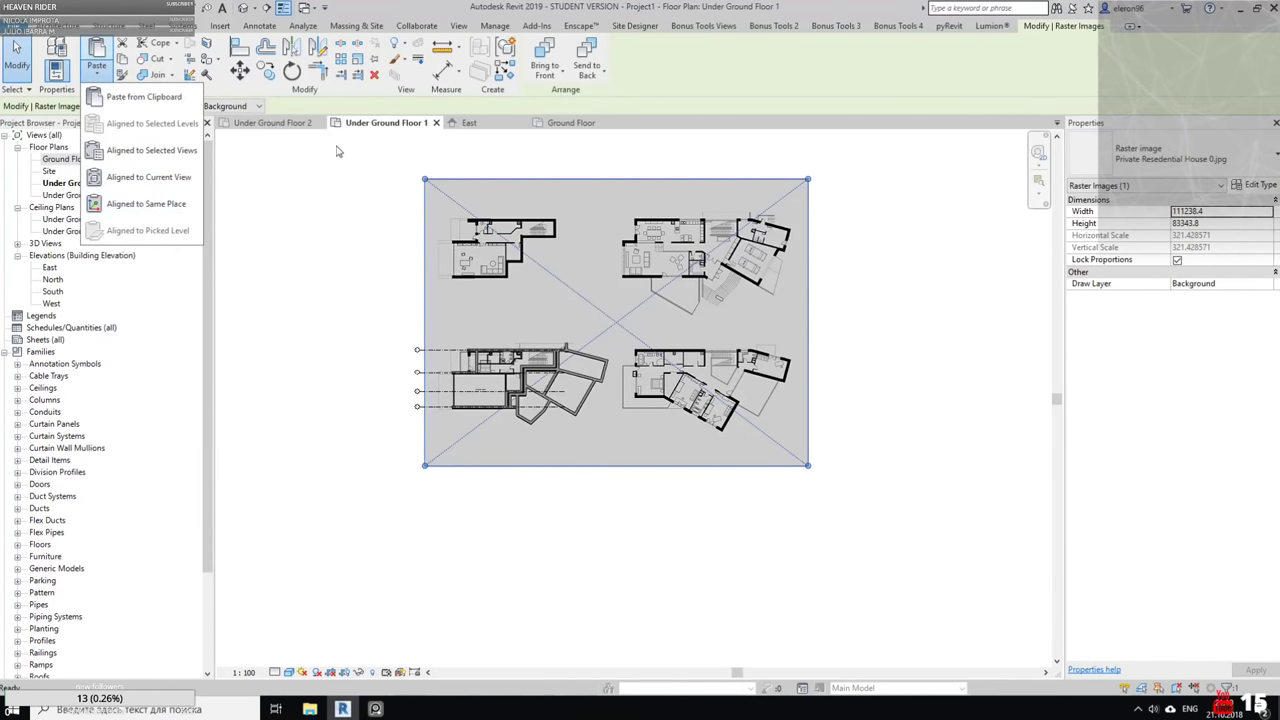
pyautogui.moveTo(568, 122); pyautogui.dragTo(472, 128)
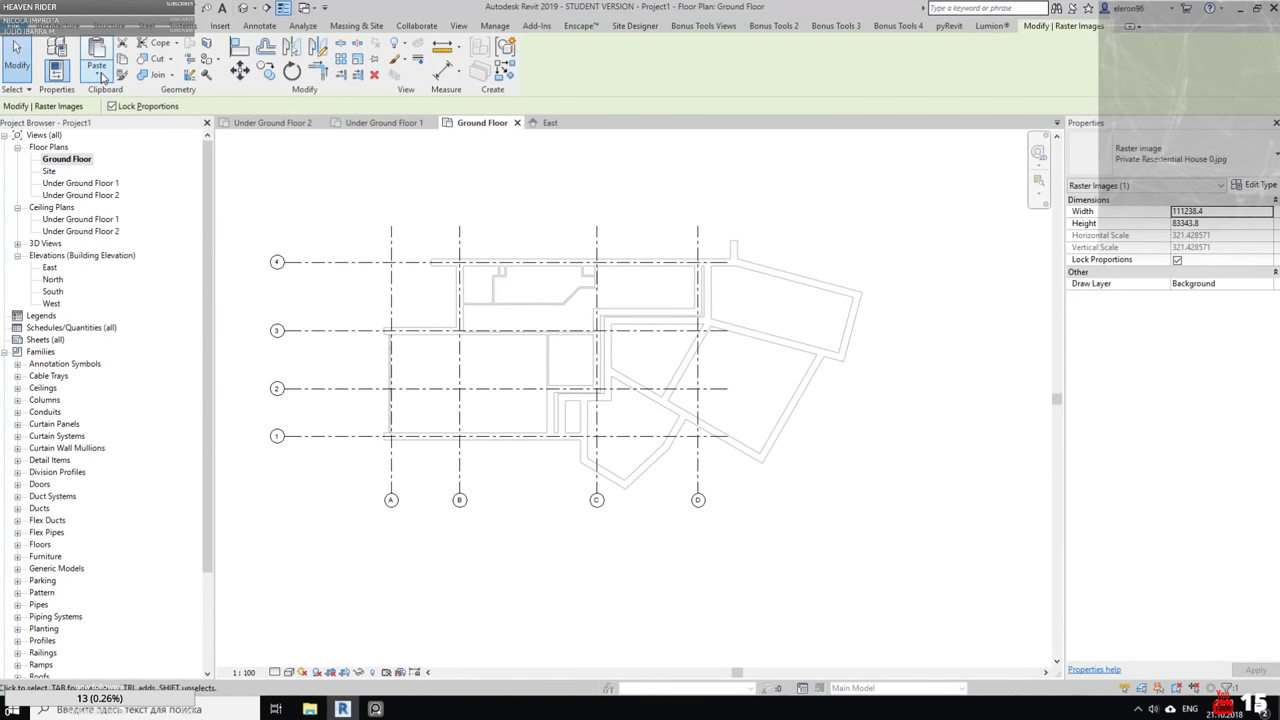
pyautogui.click(97, 74)
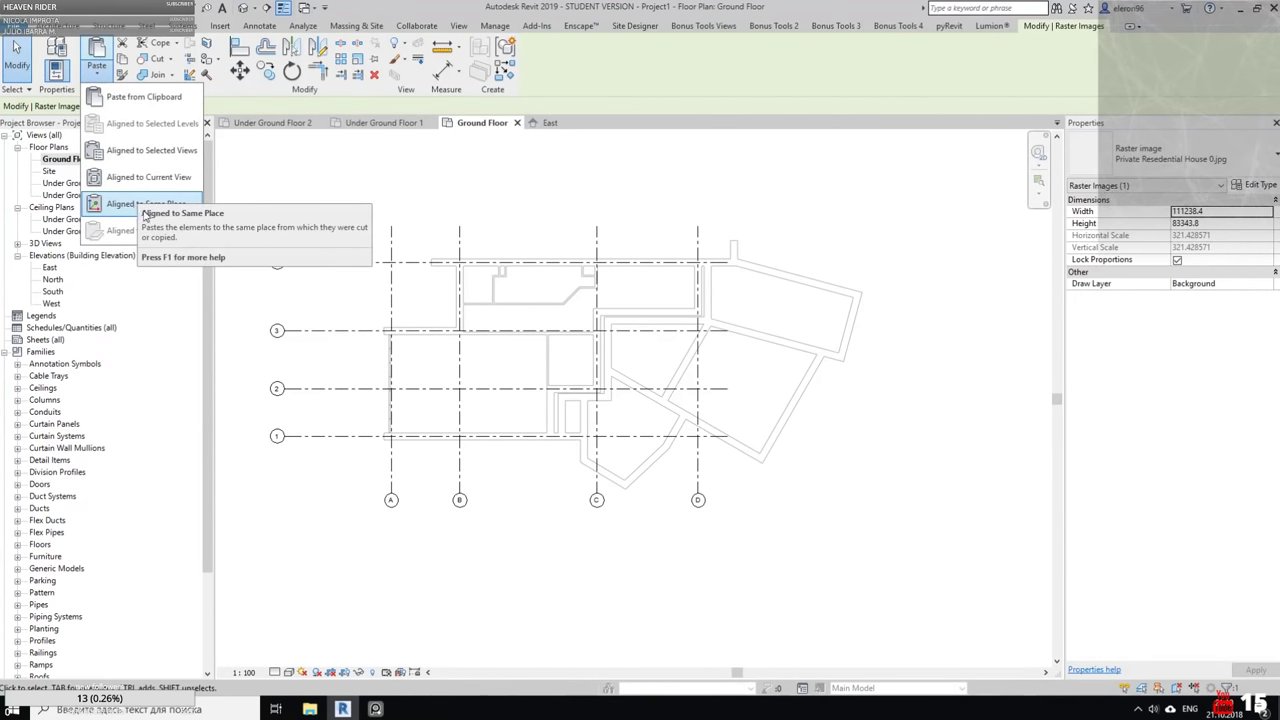
pyautogui.click(146, 204)
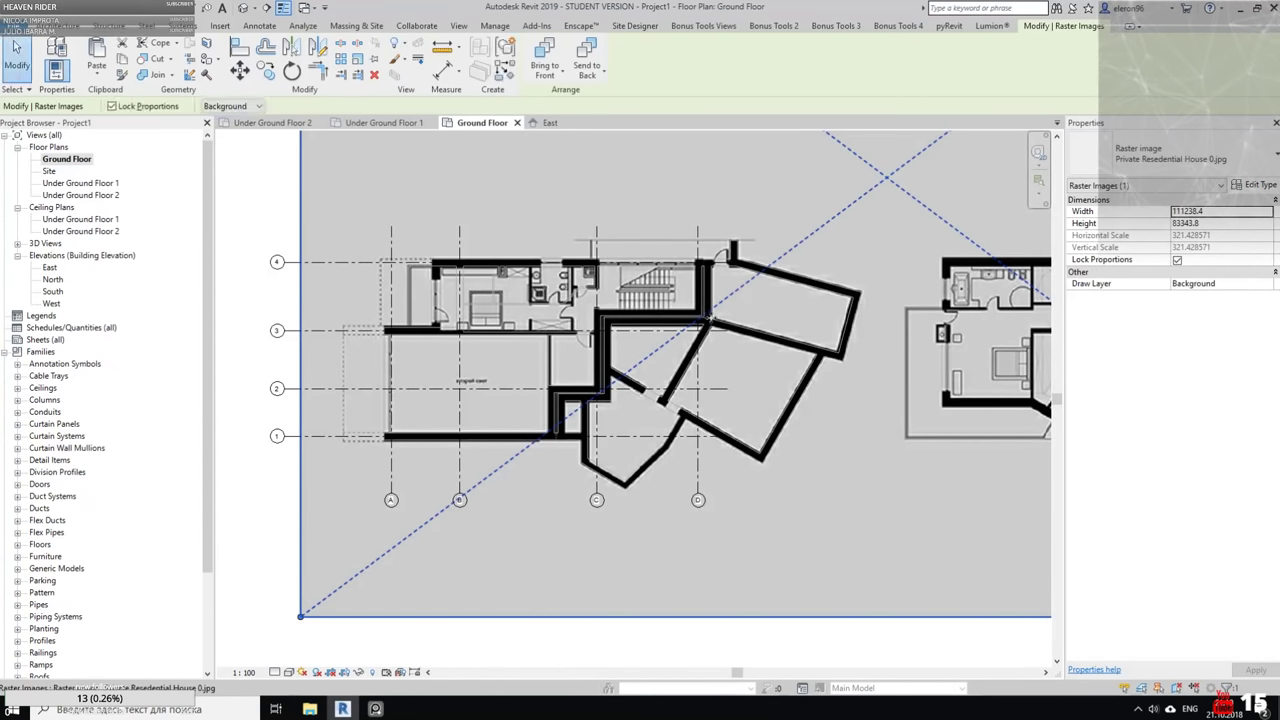
# Examine the plans on the pasted image and locate the ground floor drawing's outer wall corners for alignment
pyautogui.scroll(-3, 709, 320)
pyautogui.moveTo(709, 320); pyautogui.dragTo(553, 474, button='middle')
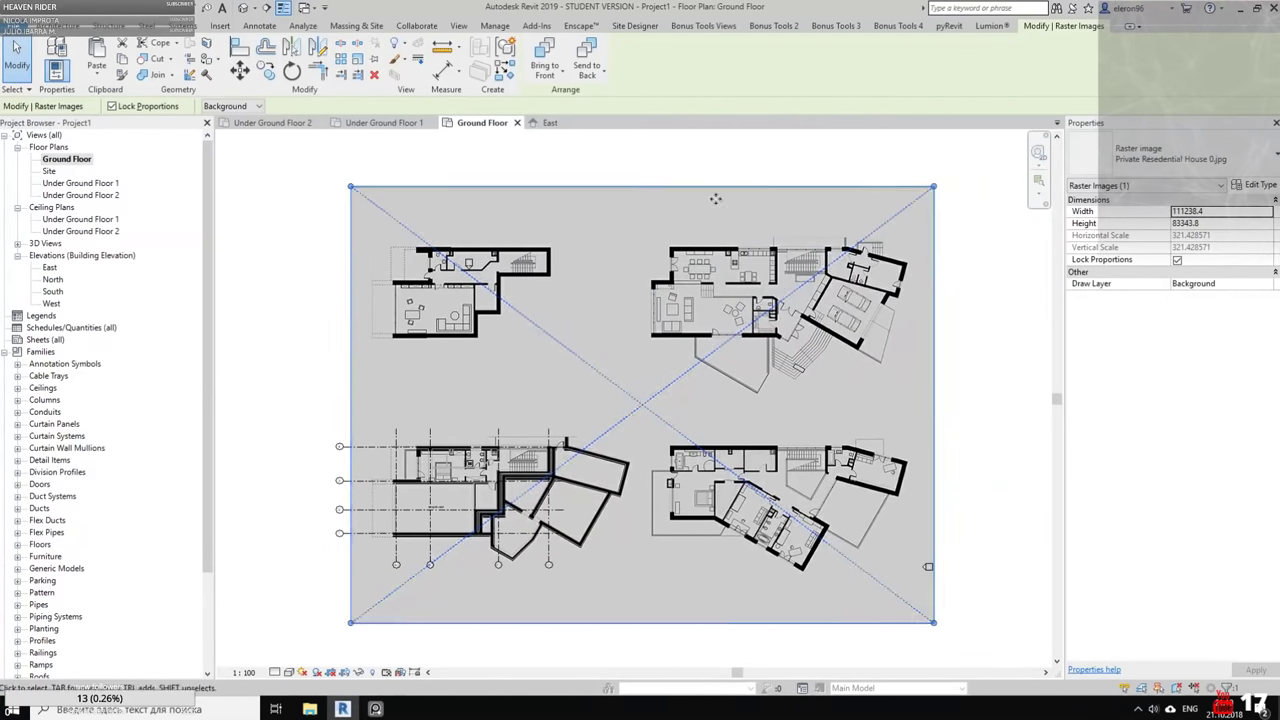
pyautogui.scroll(6, 810, 255)
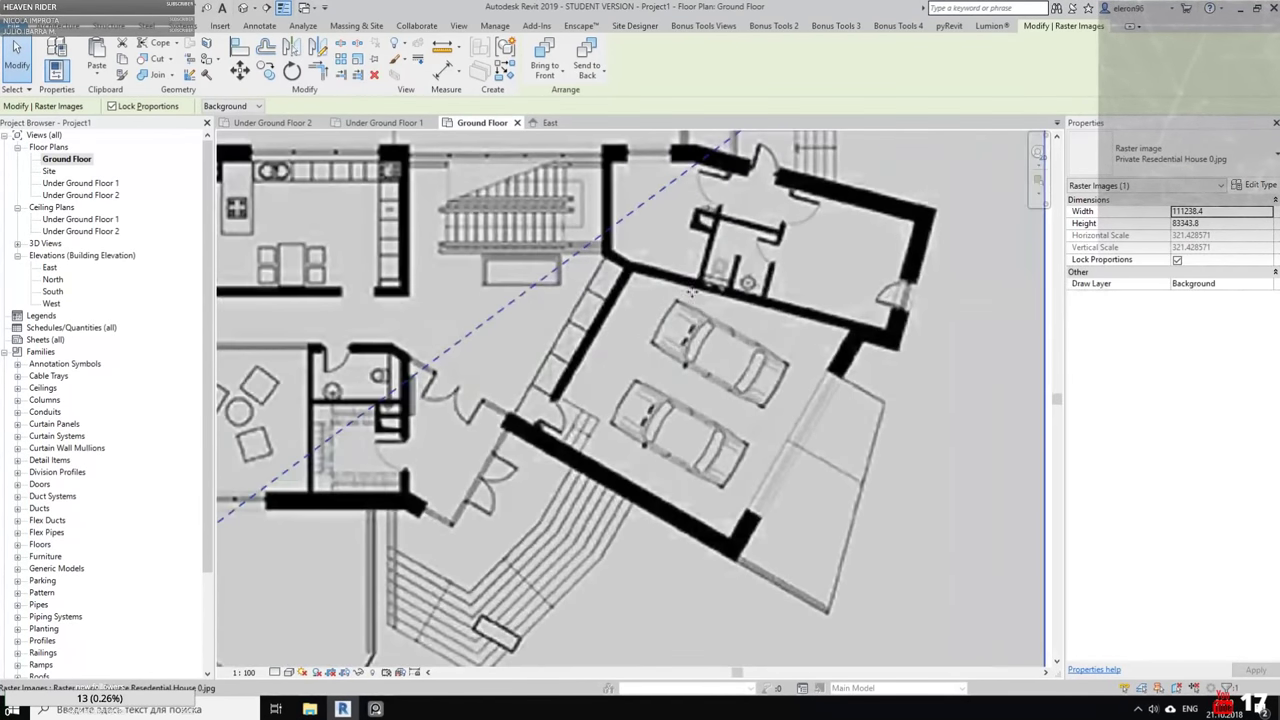
pyautogui.scroll(-4, 596, 322)
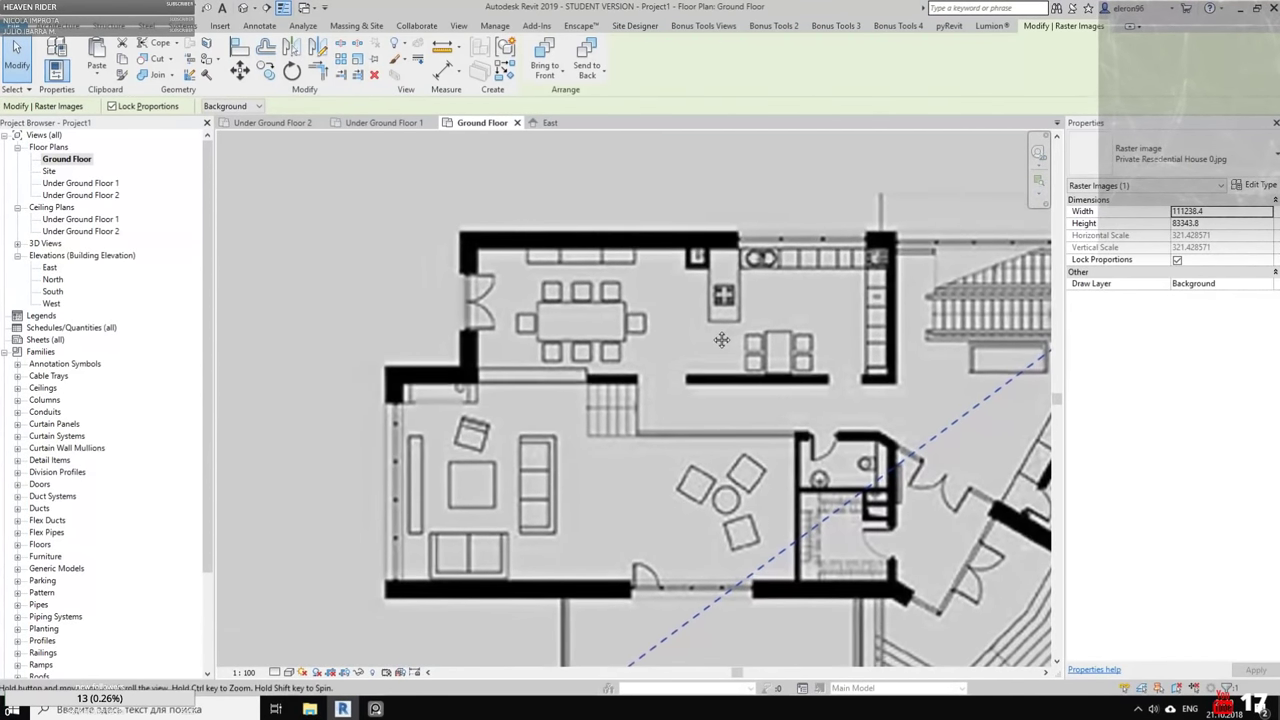
pyautogui.scroll(-1, 618, 282)
pyautogui.moveTo(267, 479); pyautogui.dragTo(387, 453, button='middle')
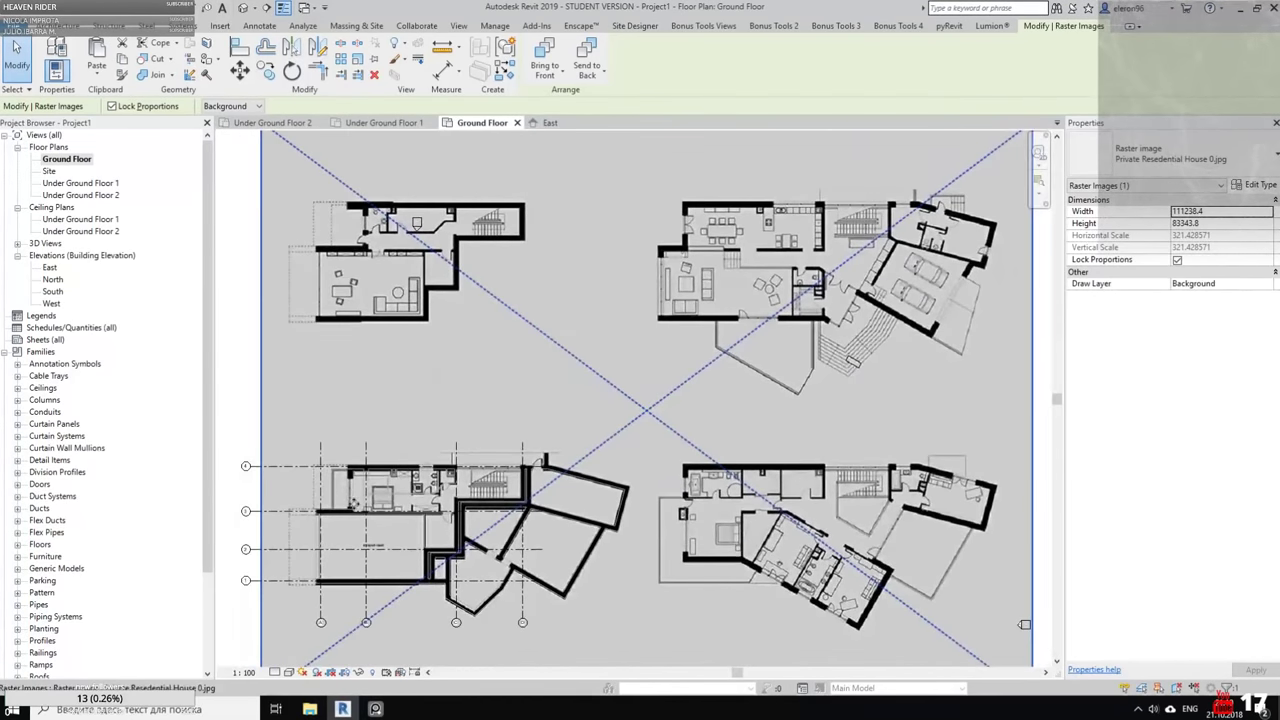
pyautogui.scroll(6, 666, 196)
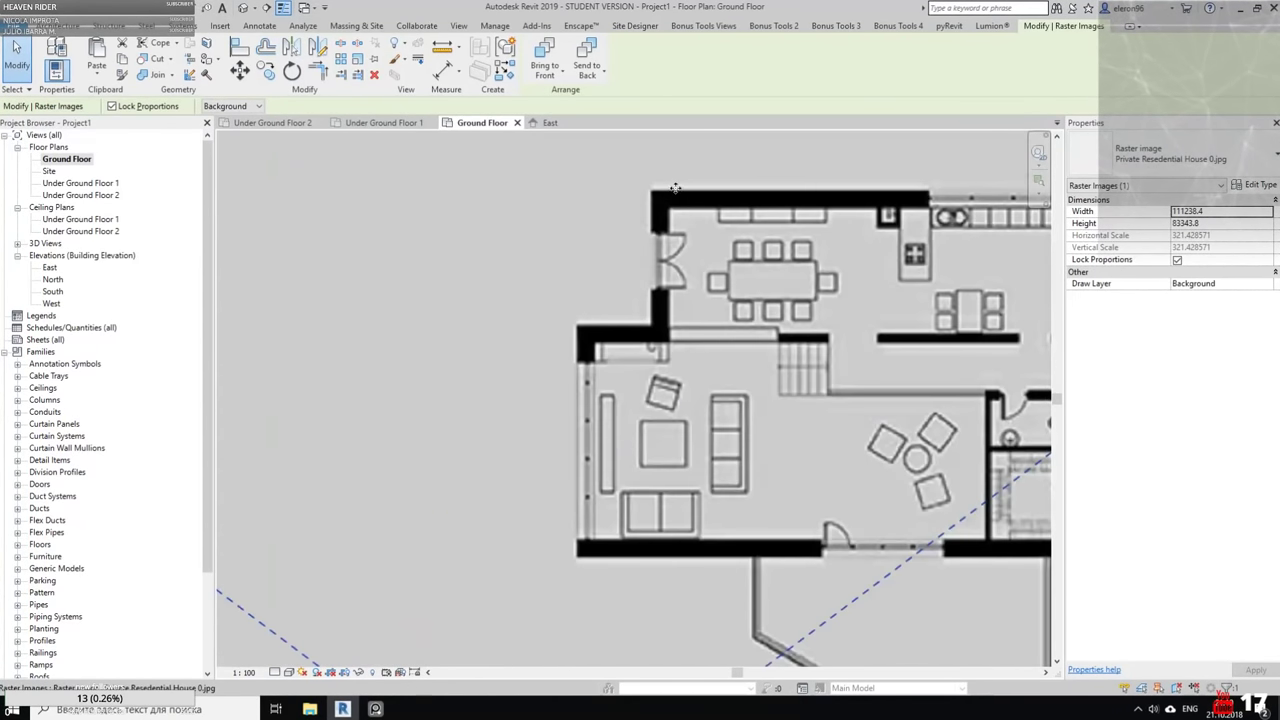
pyautogui.scroll(-5, 534, 403)
pyautogui.scroll(3, 723, 283)
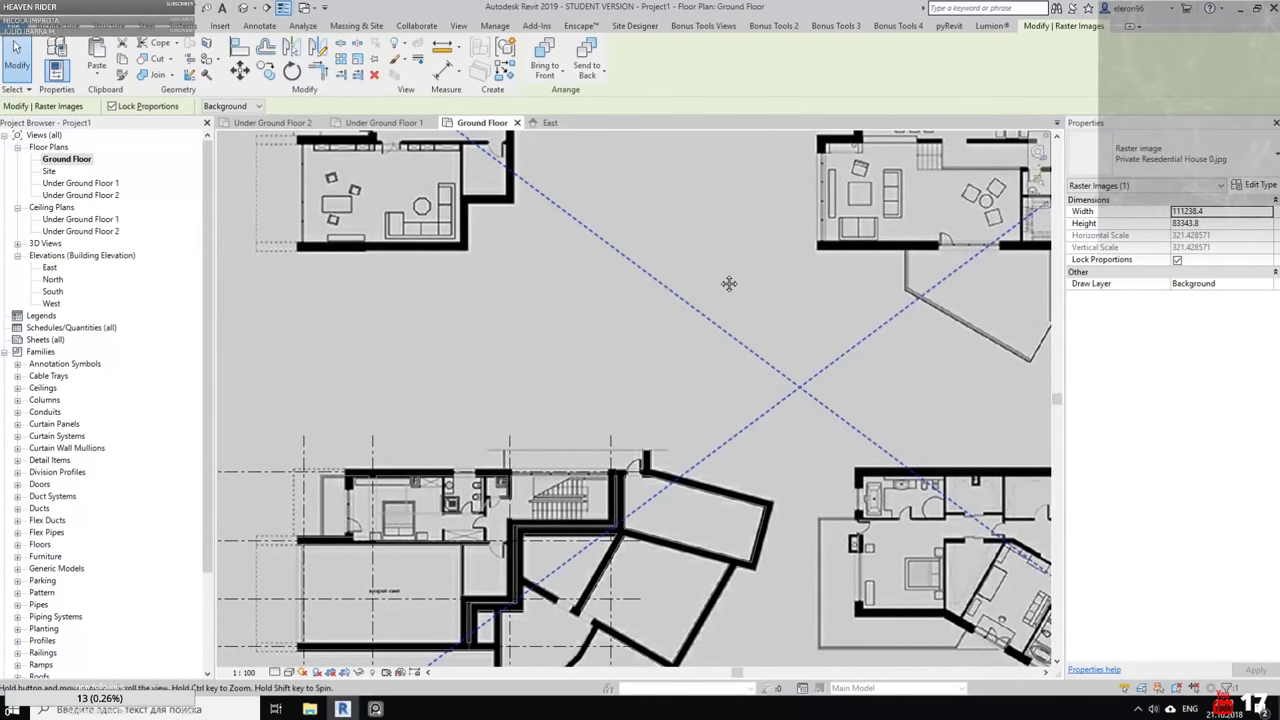
# Move the image so the ground floor drawing's outer living room corner lands on the underground drawing's matching corner near grids A and 3
pyautogui.scroll(10, 780, 205)
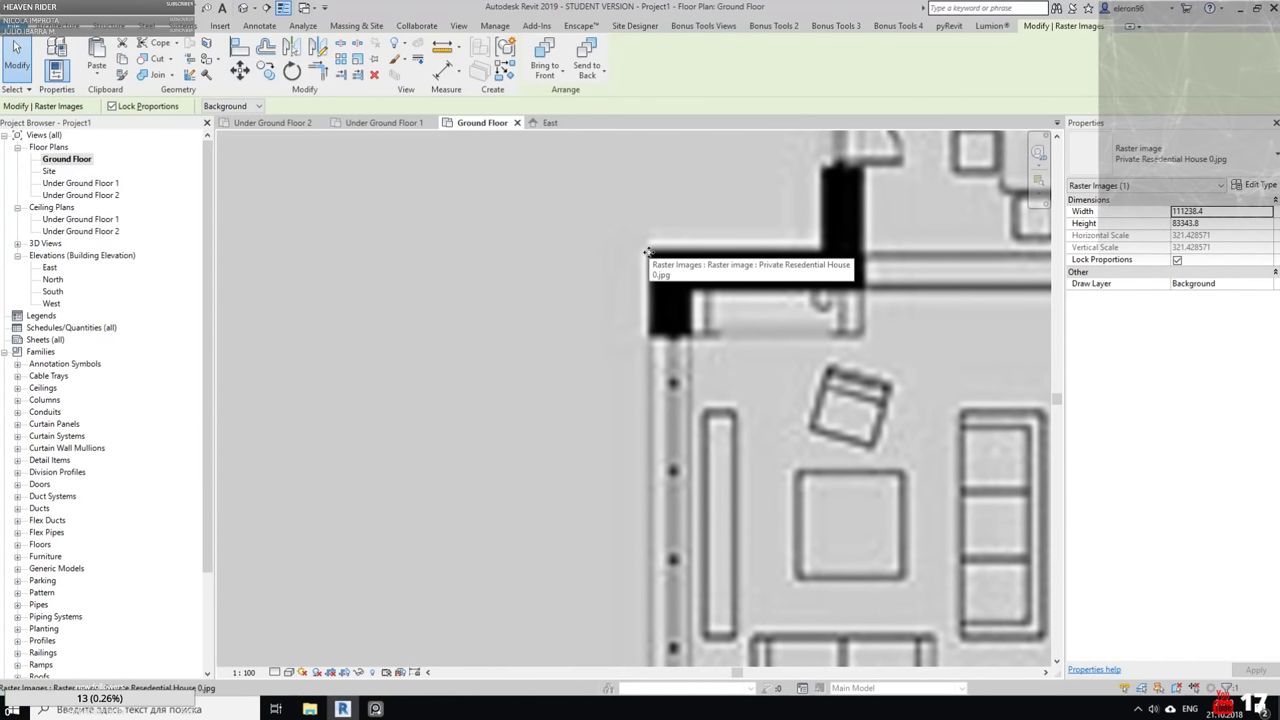
pyautogui.press('Escape')
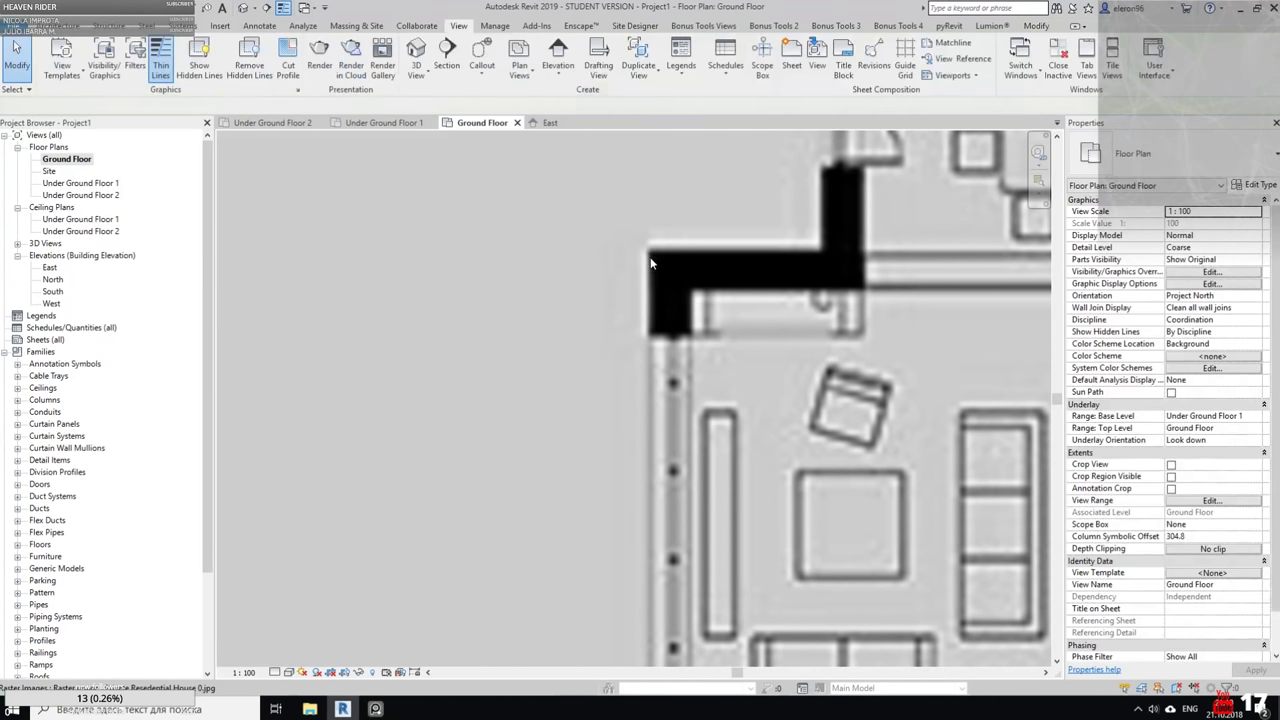
pyautogui.click(612, 262)
pyautogui.click(240, 71)
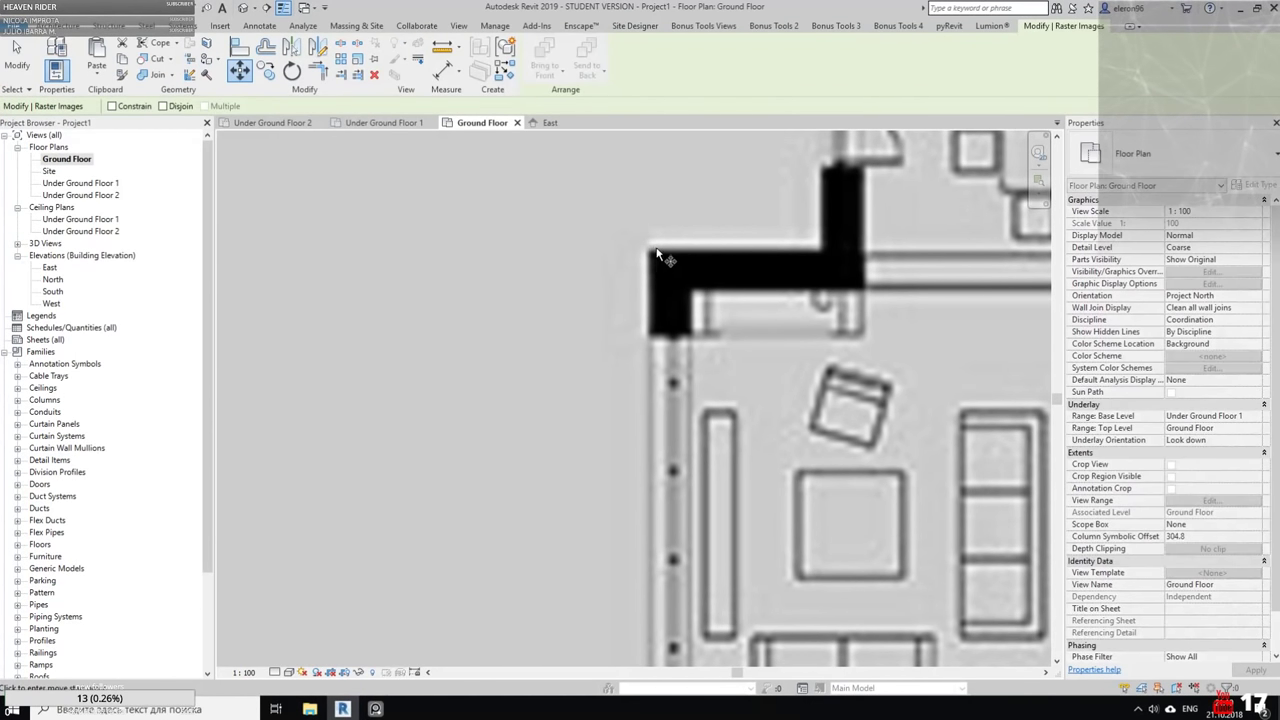
pyautogui.scroll(-3, 648, 250)
pyautogui.scroll(-5, 649, 252)
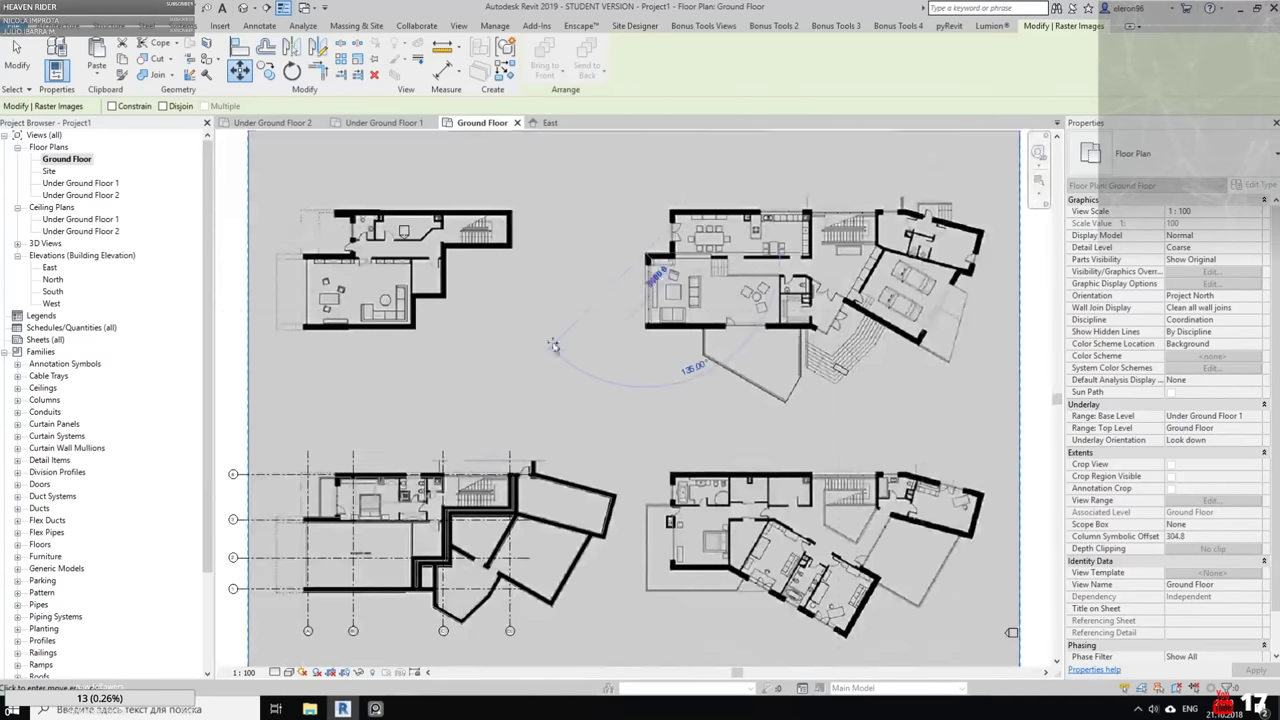
pyautogui.moveTo(331, 494); pyautogui.dragTo(534, 360, button='middle')
pyautogui.scroll(6, 503, 385)
pyautogui.scroll(1, 501, 399)
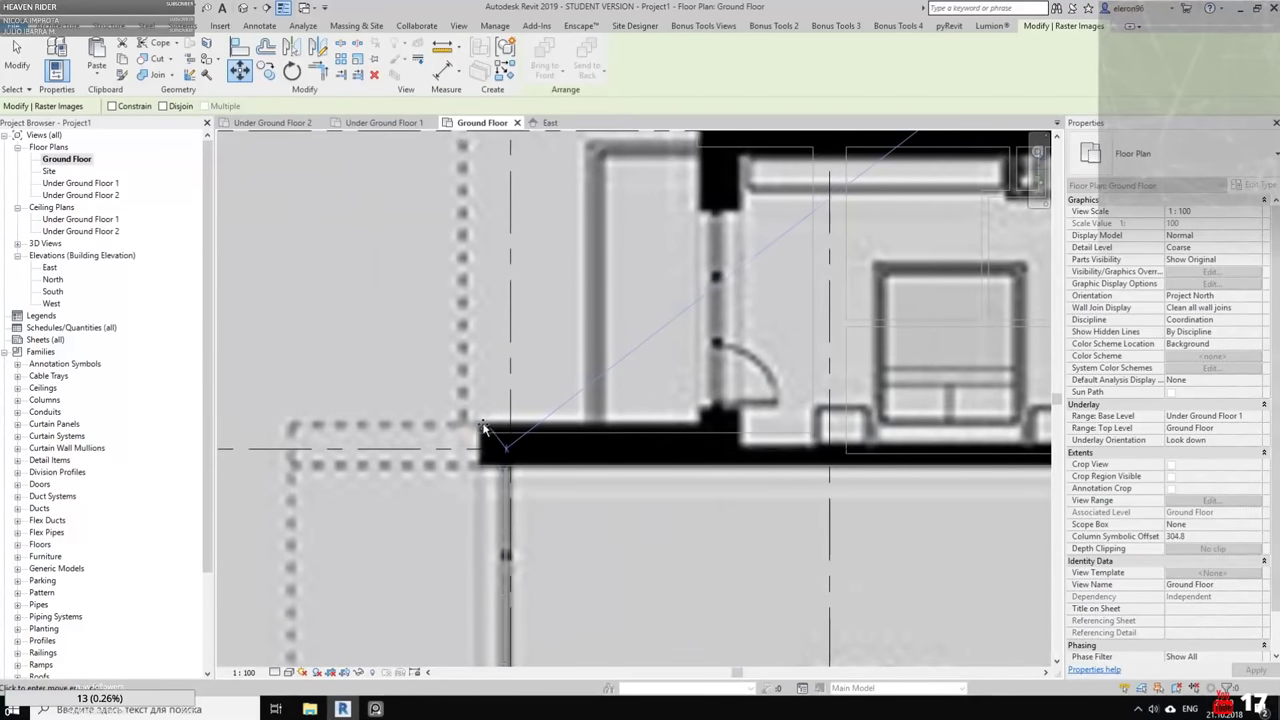
pyautogui.click(478, 424)
pyautogui.scroll(-6, 789, 351)
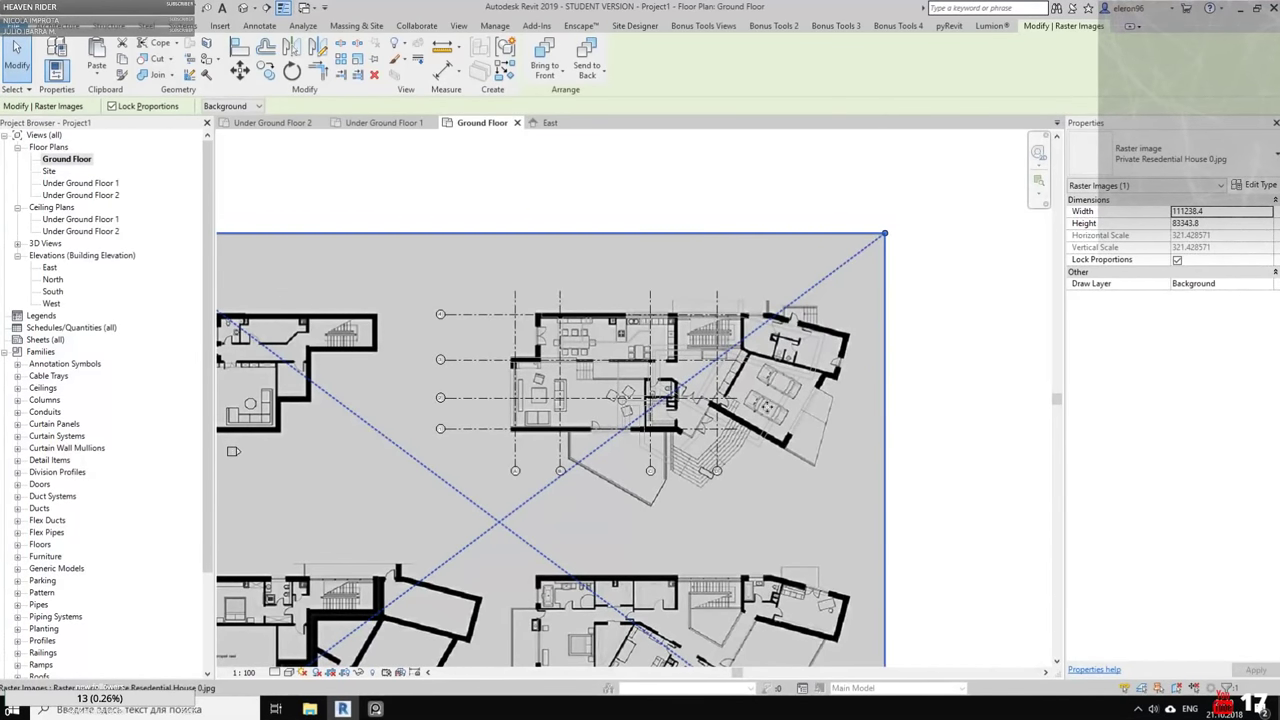
pyautogui.press('Escape')
# Inspect how the aligned ground floor drawing sits against the grids and underlay walls, including the staircase, garage and entrance steps
pyautogui.scroll(2, 647, 378)
pyautogui.scroll(4, 653, 371)
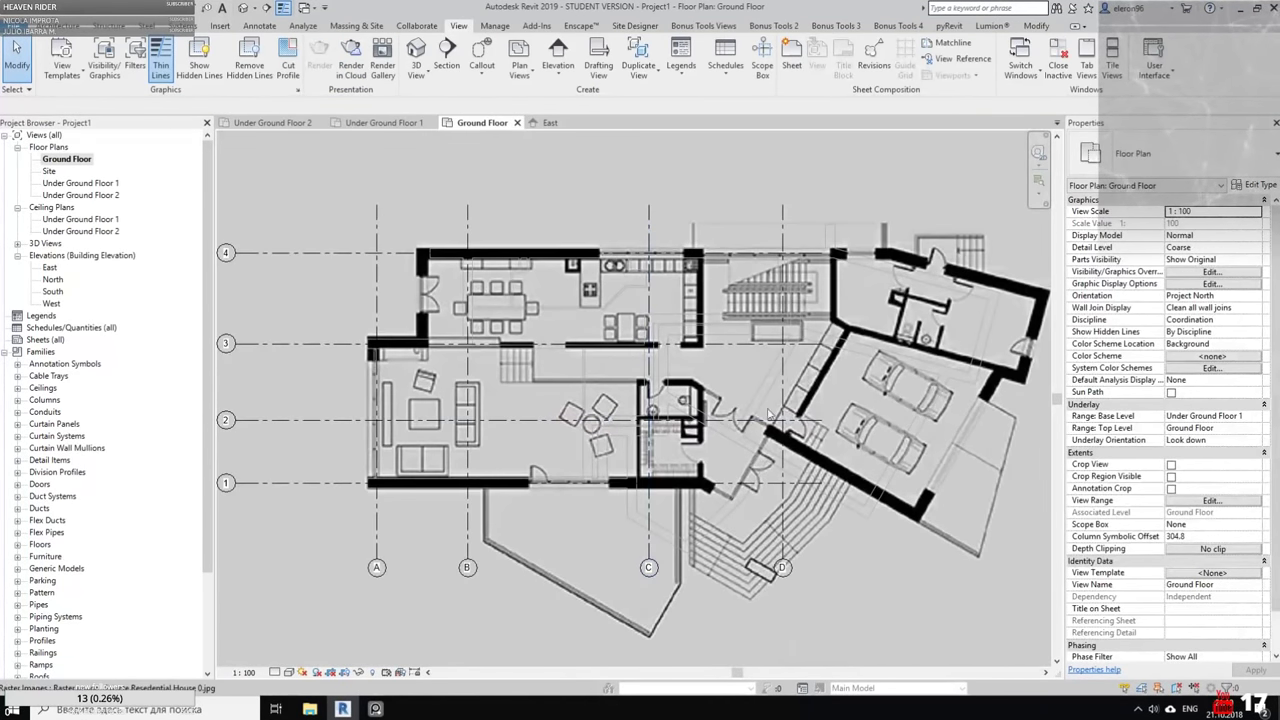
pyautogui.scroll(-5, 590, 446)
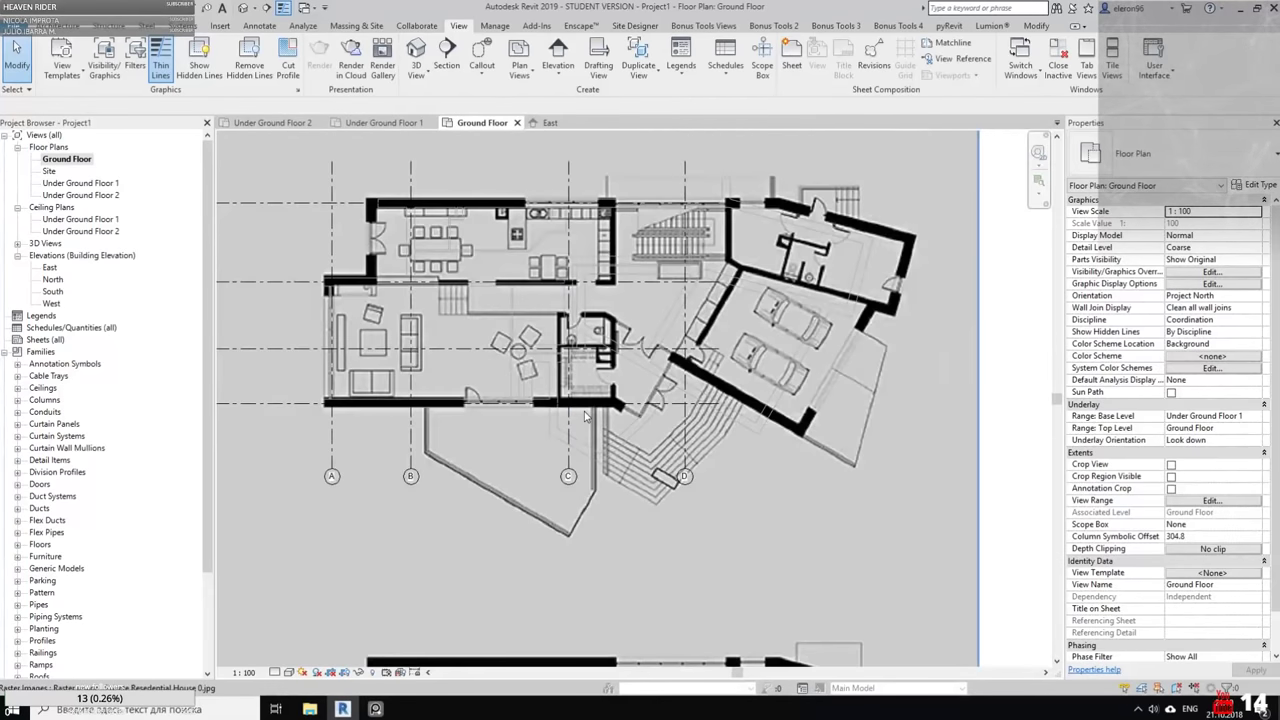
pyautogui.moveTo(605, 418); pyautogui.dragTo(692, 349, button='middle')
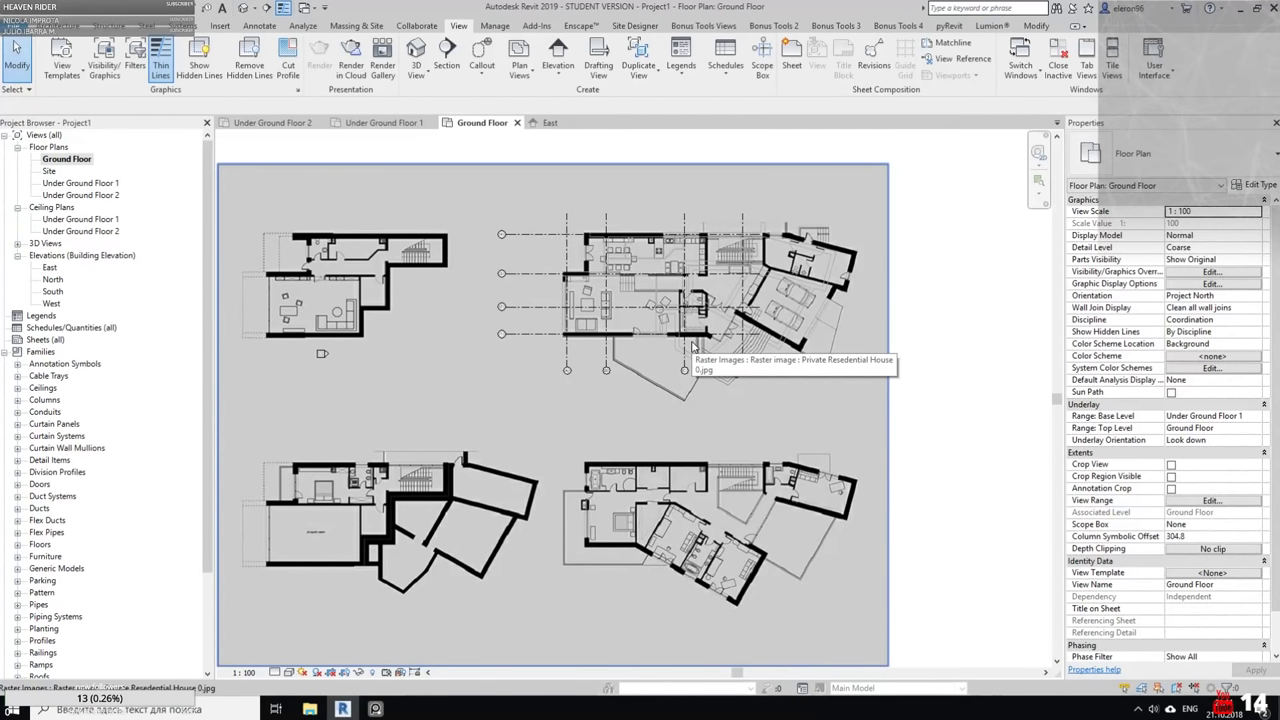
pyautogui.scroll(6, 692, 346)
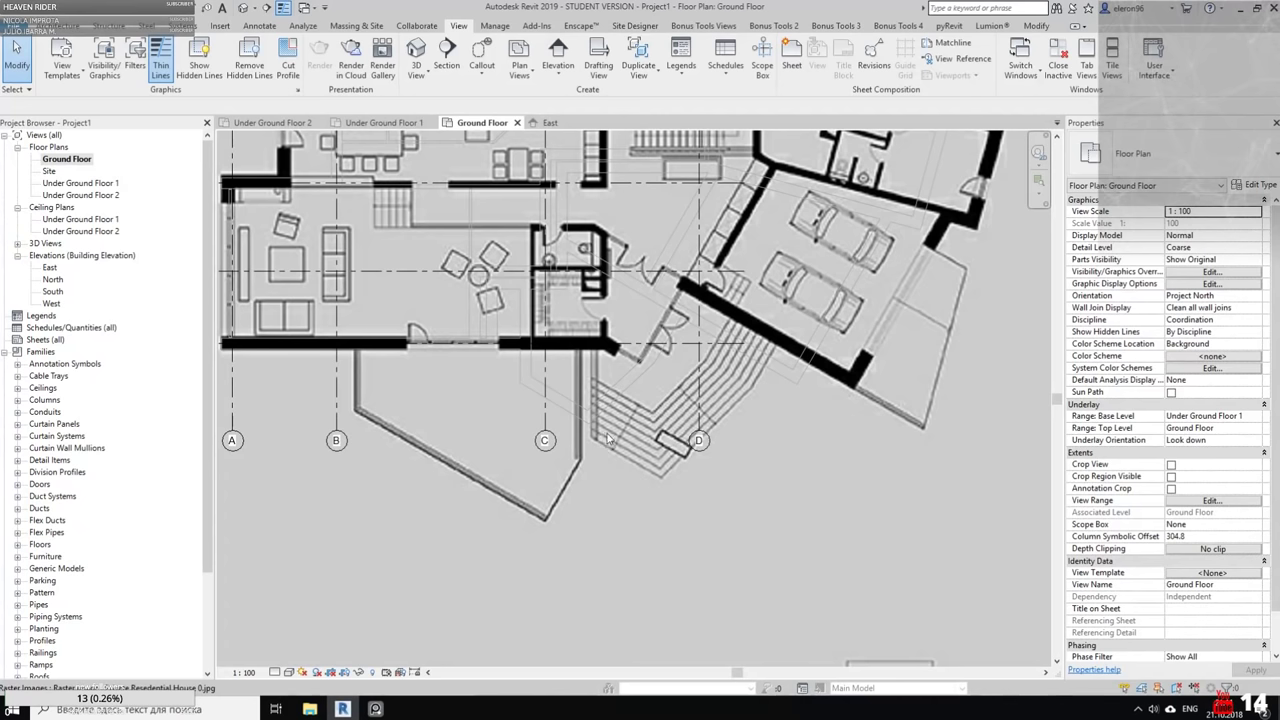
pyautogui.scroll(1, 612, 420)
pyautogui.moveTo(712, 334); pyautogui.dragTo(615, 431, button='middle')
pyautogui.moveTo(793, 373); pyautogui.dragTo(729, 435, button='middle')
pyautogui.moveTo(604, 245); pyautogui.dragTo(670, 292, button='middle')
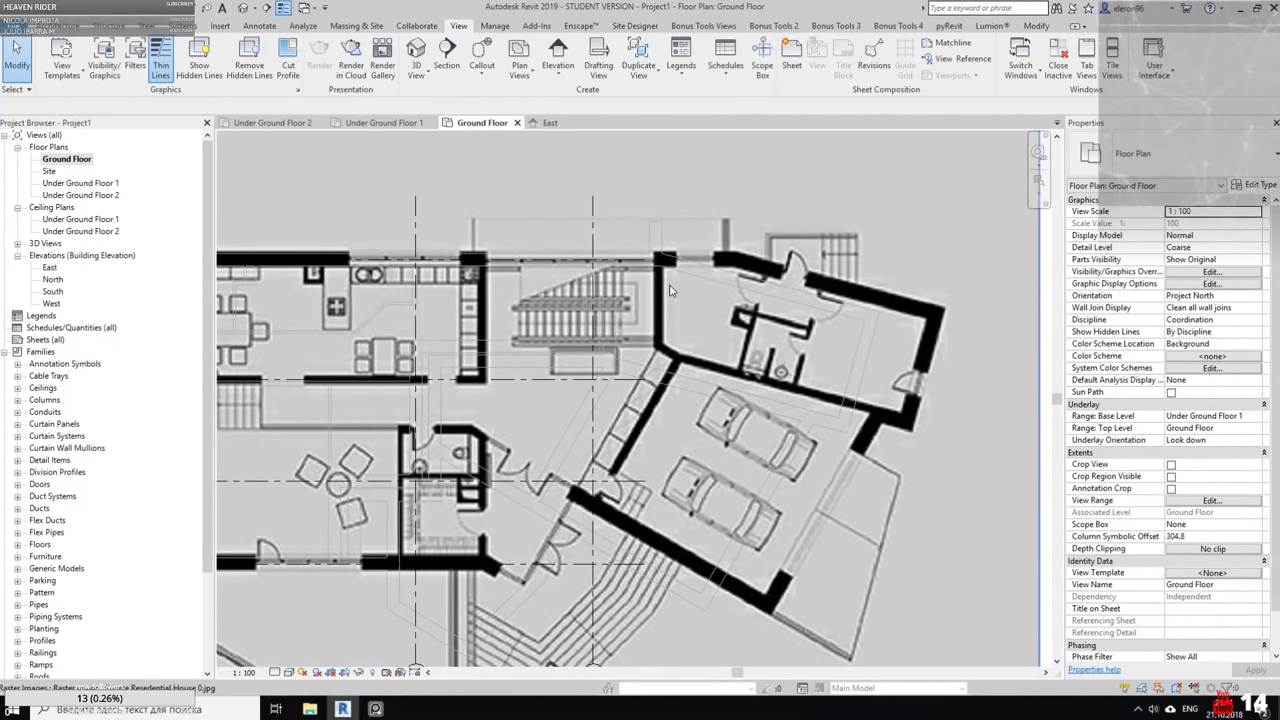
pyautogui.scroll(-6, 670, 290)
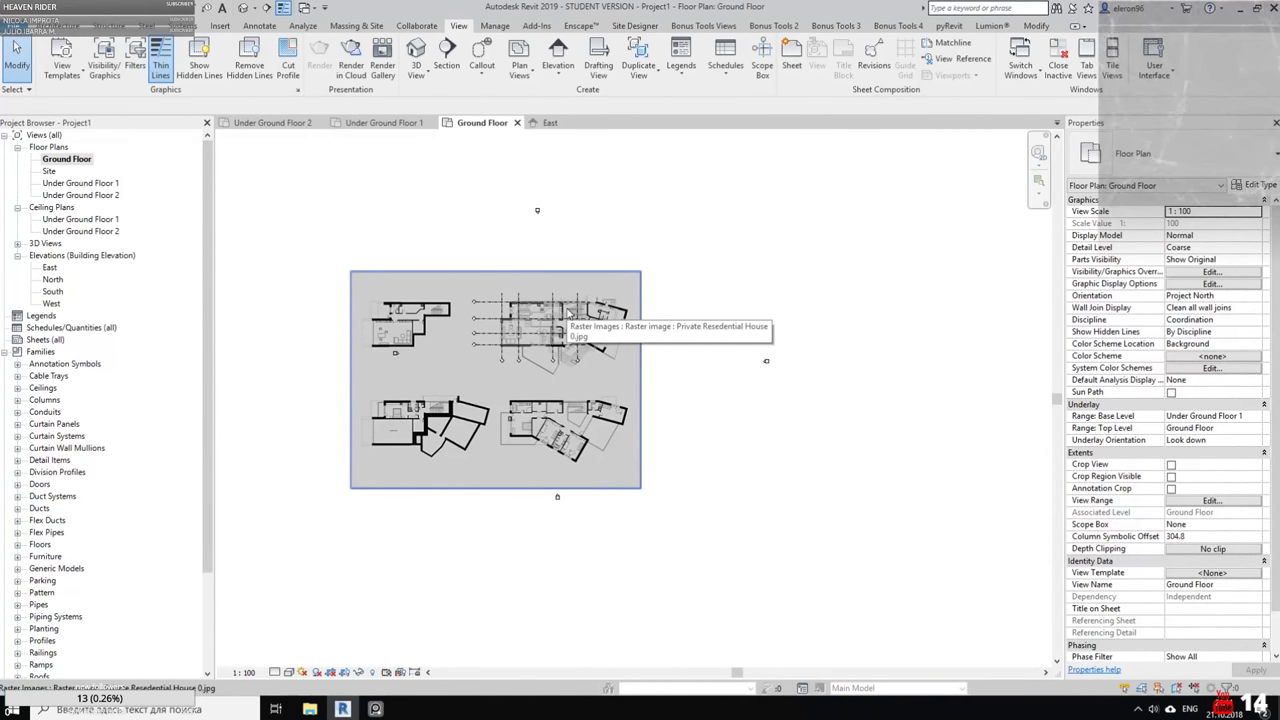
pyautogui.scroll(5, 524, 380)
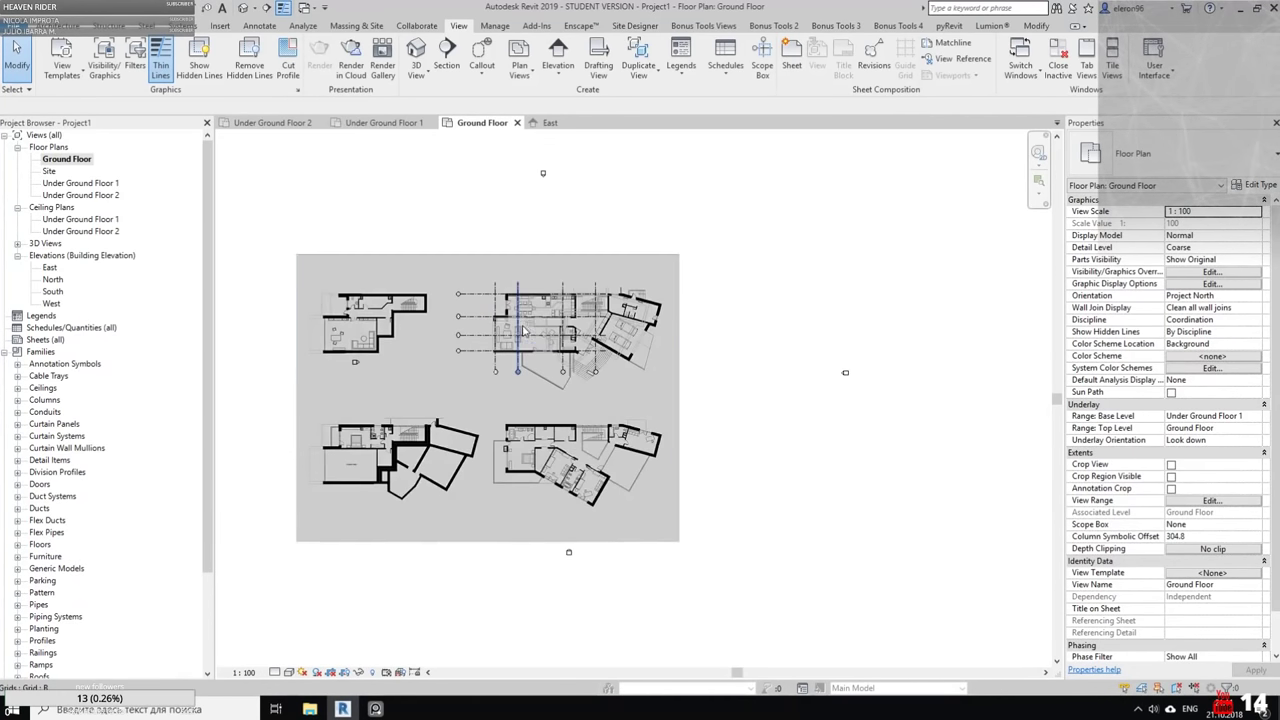
pyautogui.scroll(3, 524, 380)
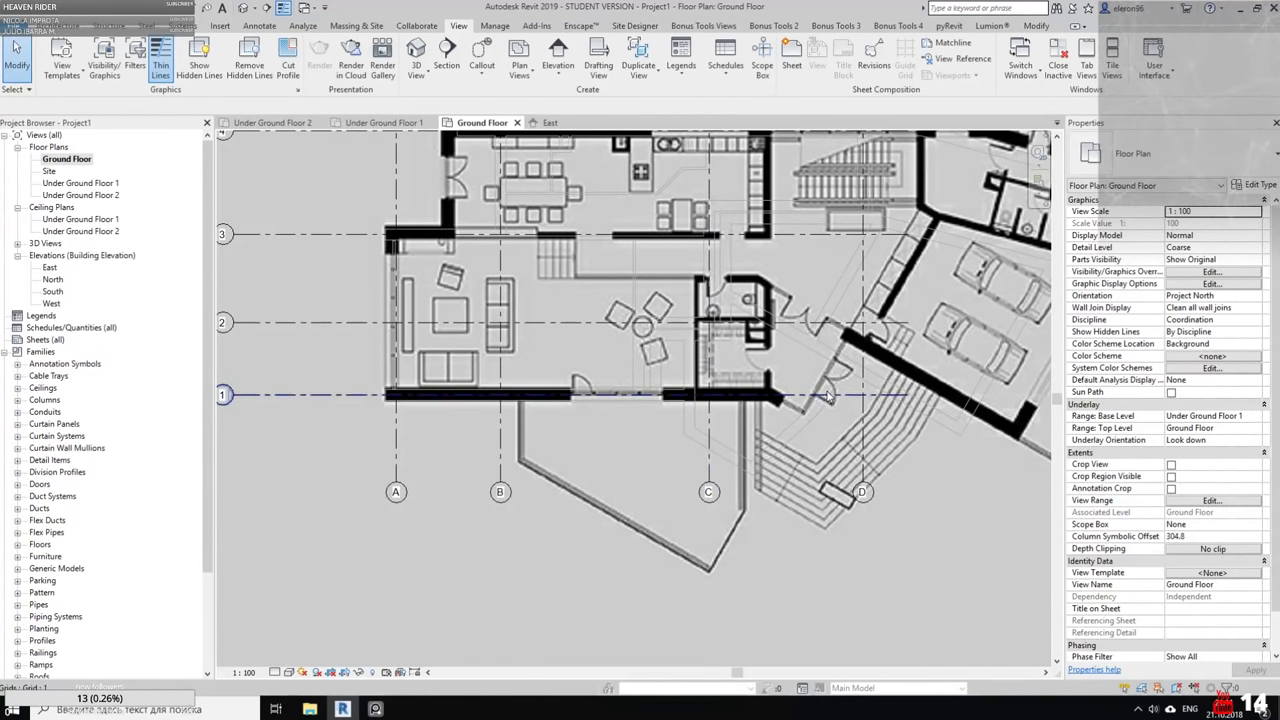
# Switch to the reference photo board, study the terrace and entrance stairs, and return to Revit to inspect the ground floor rooms
pyautogui.click(376, 707)
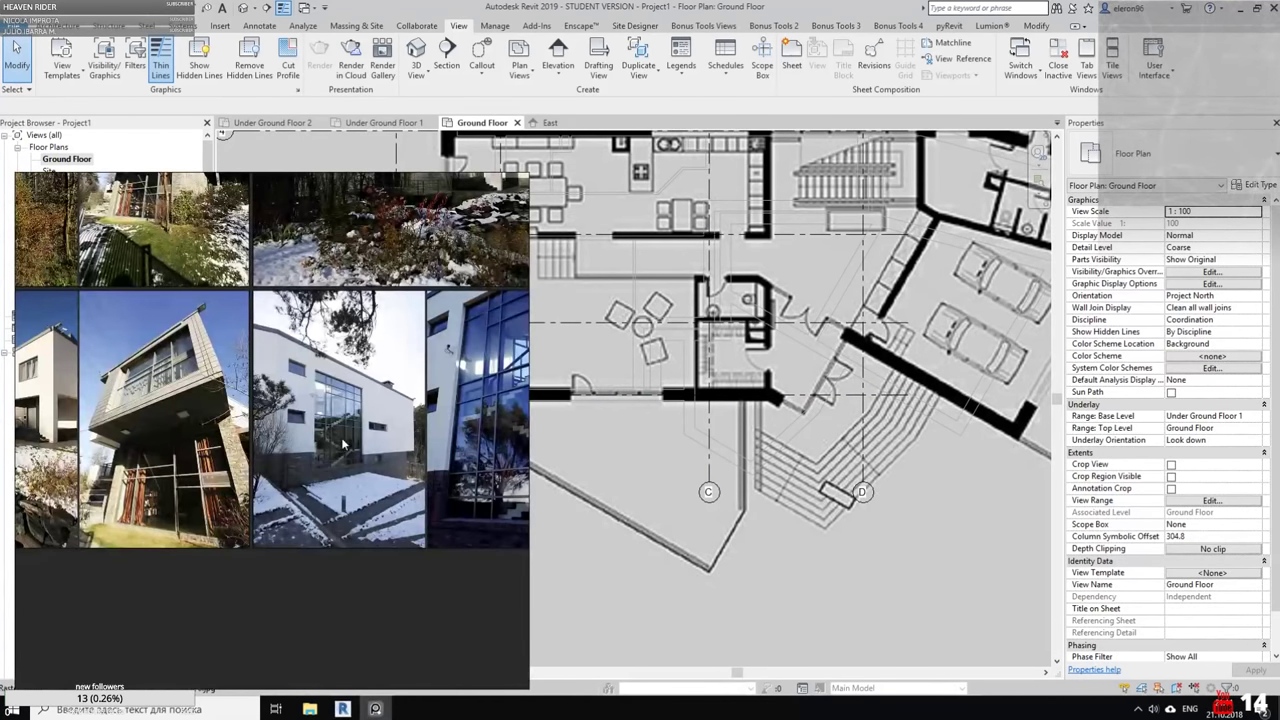
pyautogui.scroll(1, 283, 452)
pyautogui.moveTo(480, 284); pyautogui.dragTo(366, 374, button='middle')
pyautogui.scroll(3, 366, 374)
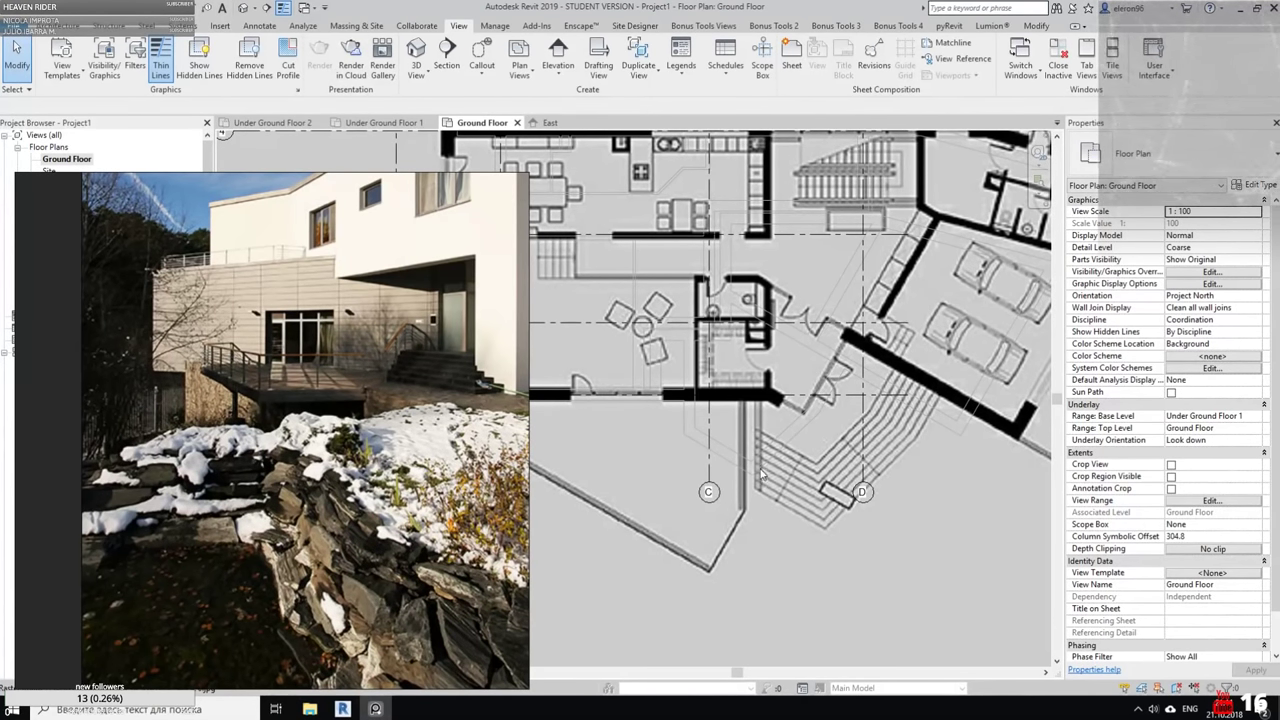
pyautogui.click(390, 710)
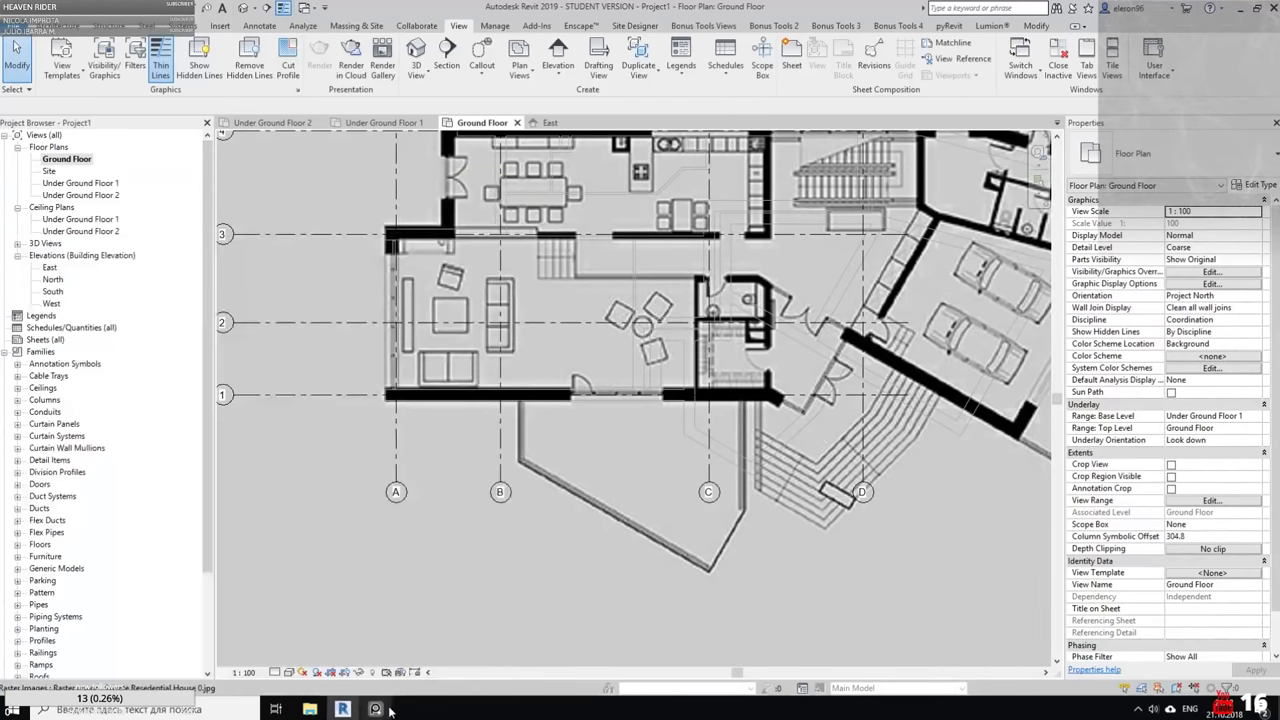
pyautogui.moveTo(783, 375); pyautogui.dragTo(849, 445, button='middle')
pyautogui.scroll(2, 588, 397)
pyautogui.moveTo(305, 336); pyautogui.dragTo(390, 314, button='middle')
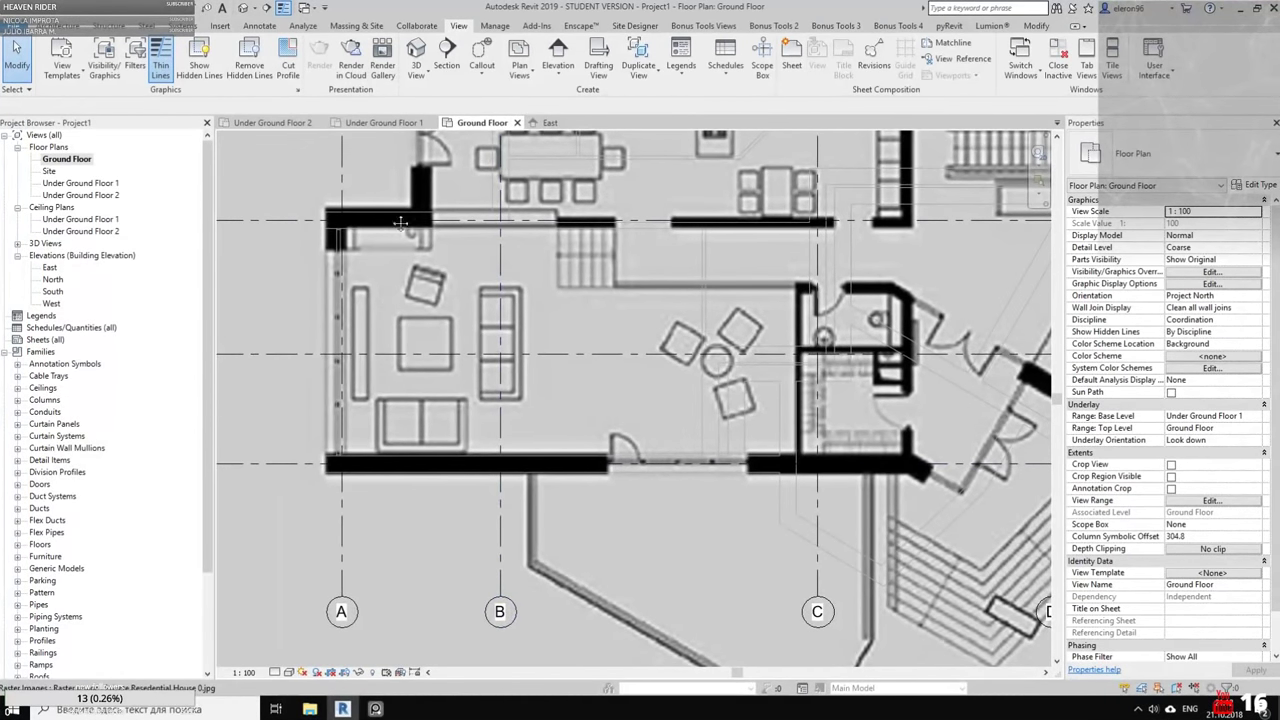
pyautogui.moveTo(400, 223); pyautogui.dragTo(309, 471, button='middle')
pyautogui.moveTo(780, 442); pyautogui.dragTo(687, 366, button='middle')
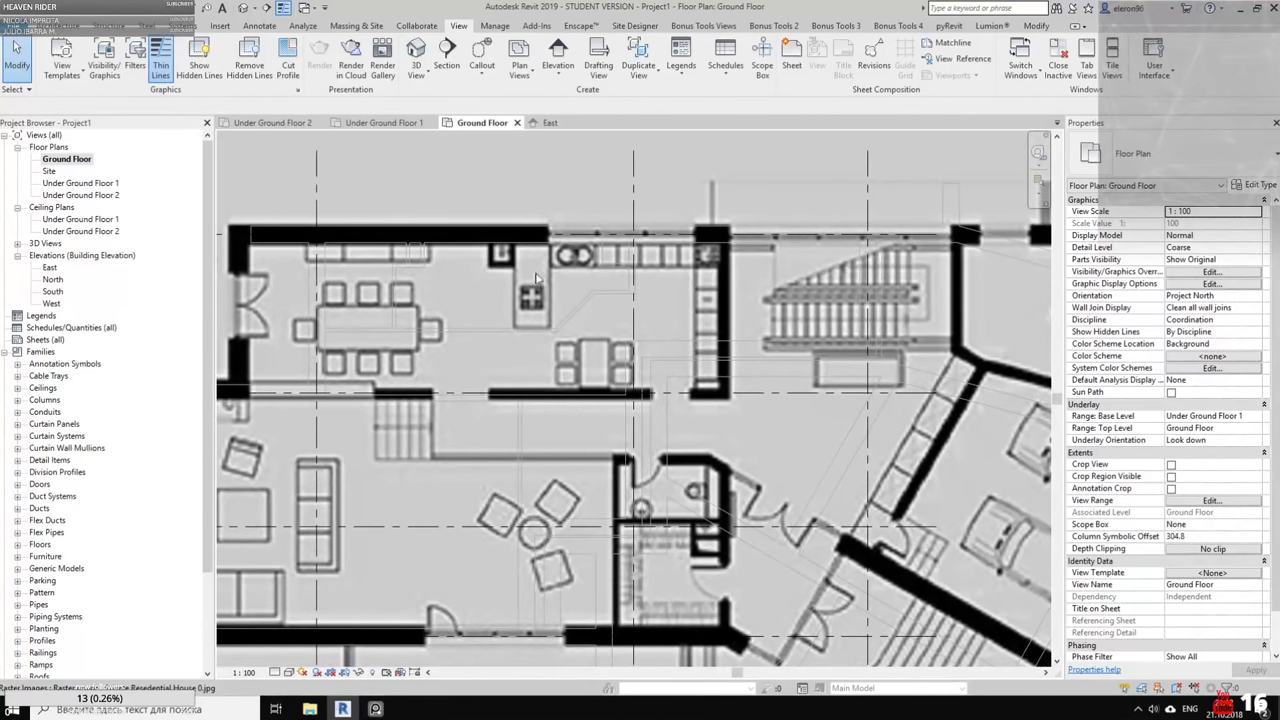
pyautogui.scroll(-2, 536, 279)
# In the Under Ground Floor 2 plan, select the whole building and filter the selection down to walls only
pyautogui.click(265, 122)
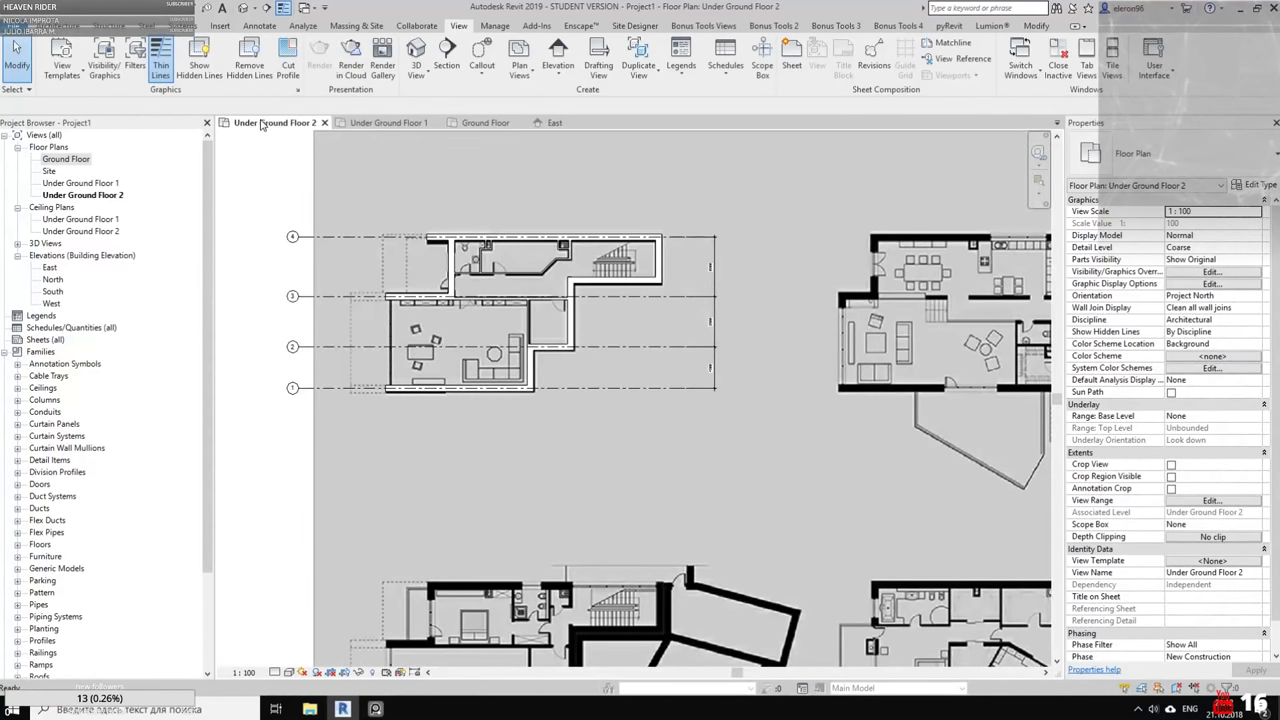
pyautogui.scroll(3, 300, 220)
pyautogui.scroll(-1, 300, 220)
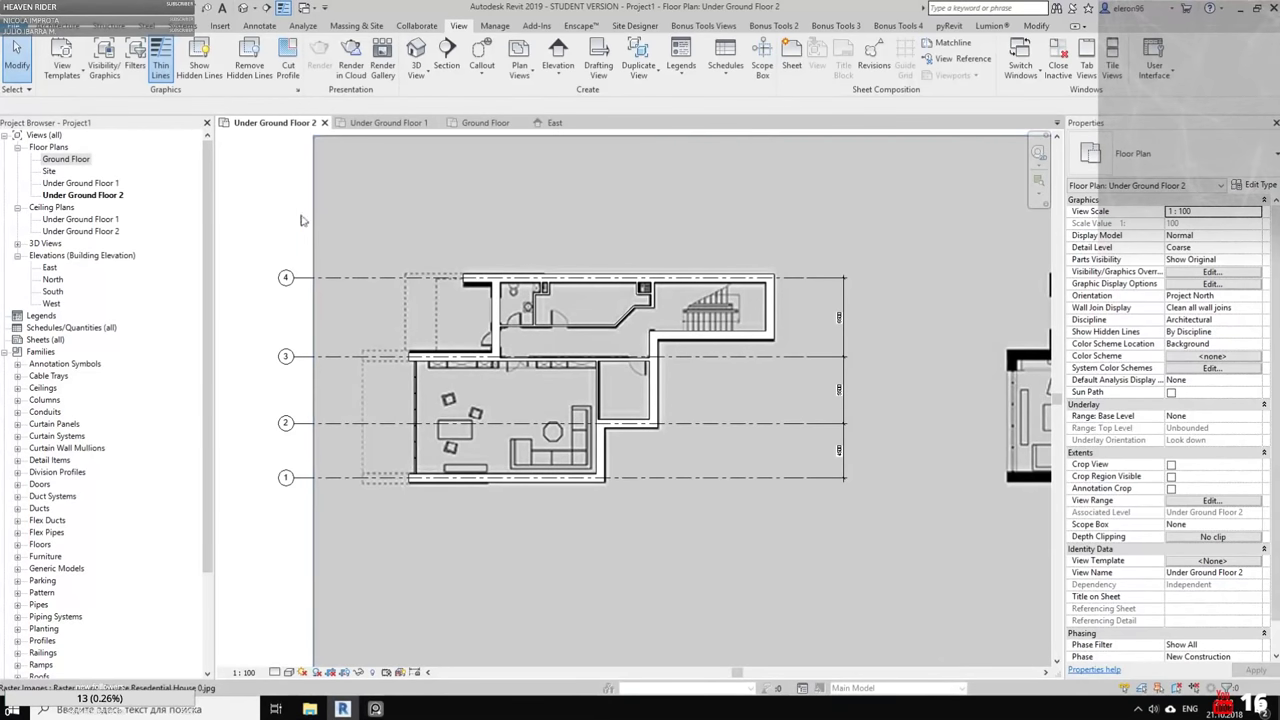
pyautogui.moveTo(300, 220); pyautogui.dragTo(850, 560)
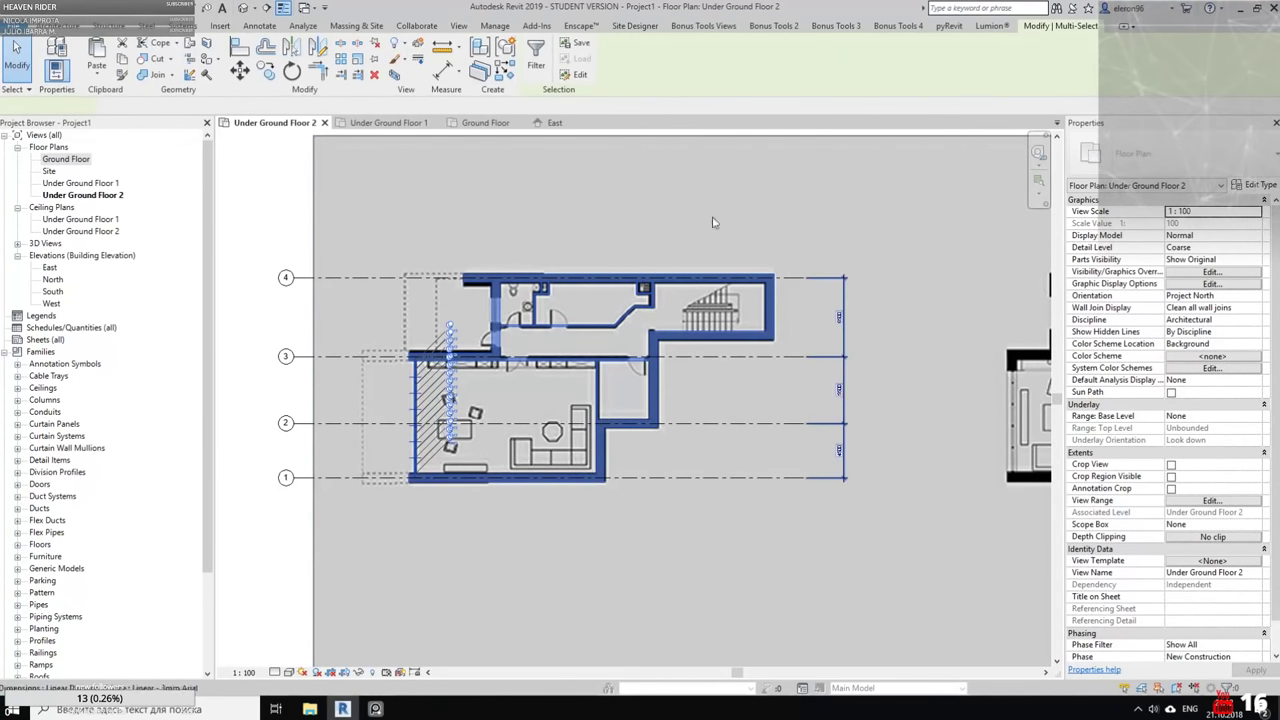
pyautogui.click(540, 62)
pyautogui.click(939, 291)
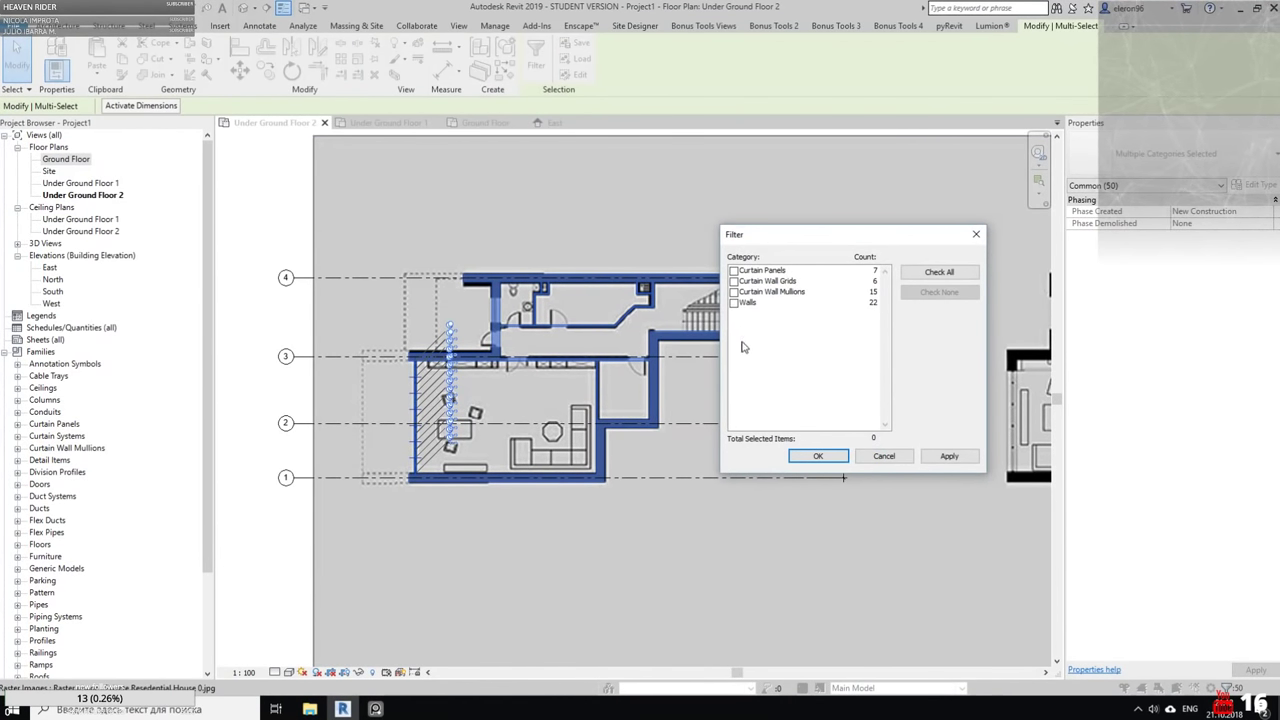
pyautogui.click(734, 303)
pyautogui.click(818, 457)
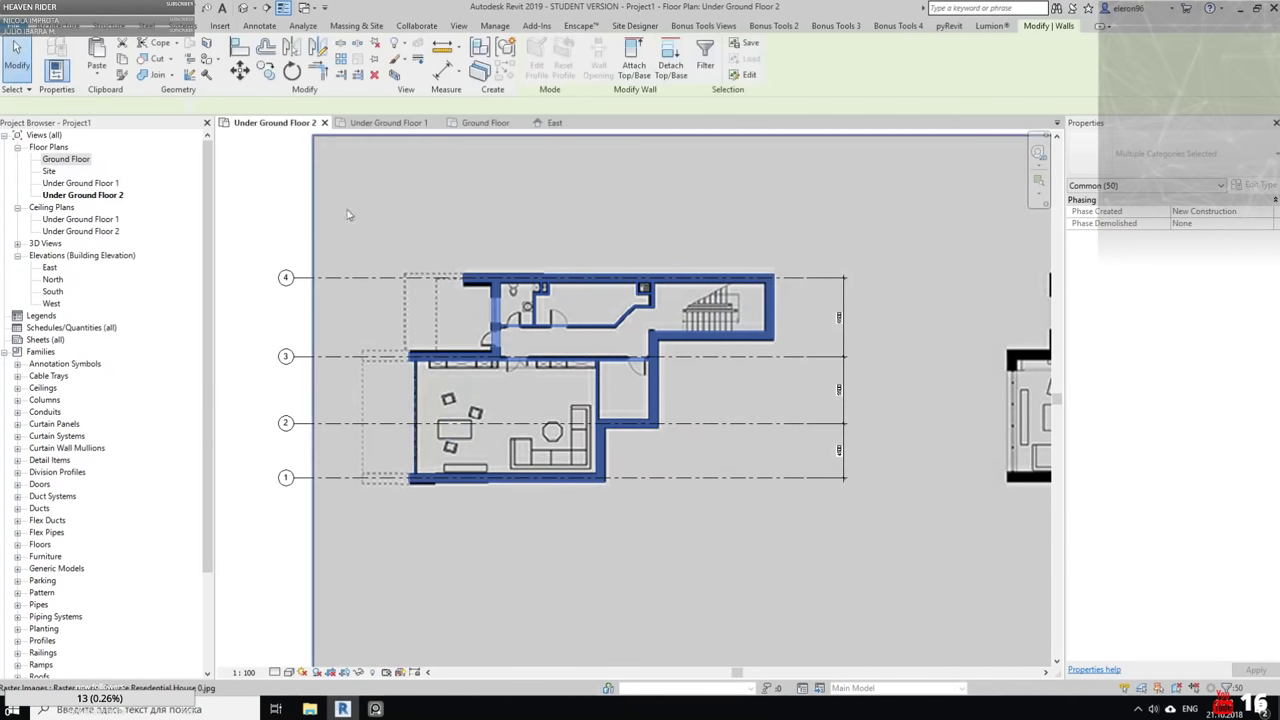
# Copy the selected walls and paste them aligned to the Ground Floor level, then show the Ground Floor plan
pyautogui.click(97, 76)
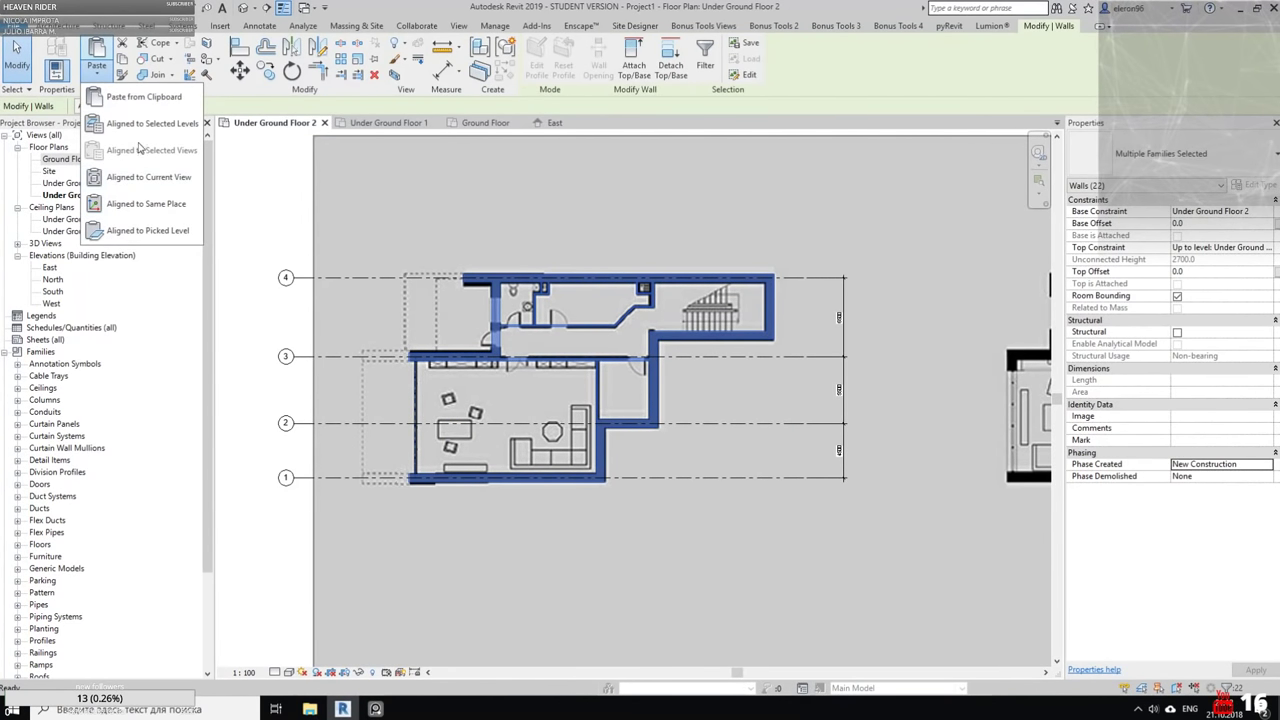
pyautogui.click(125, 125)
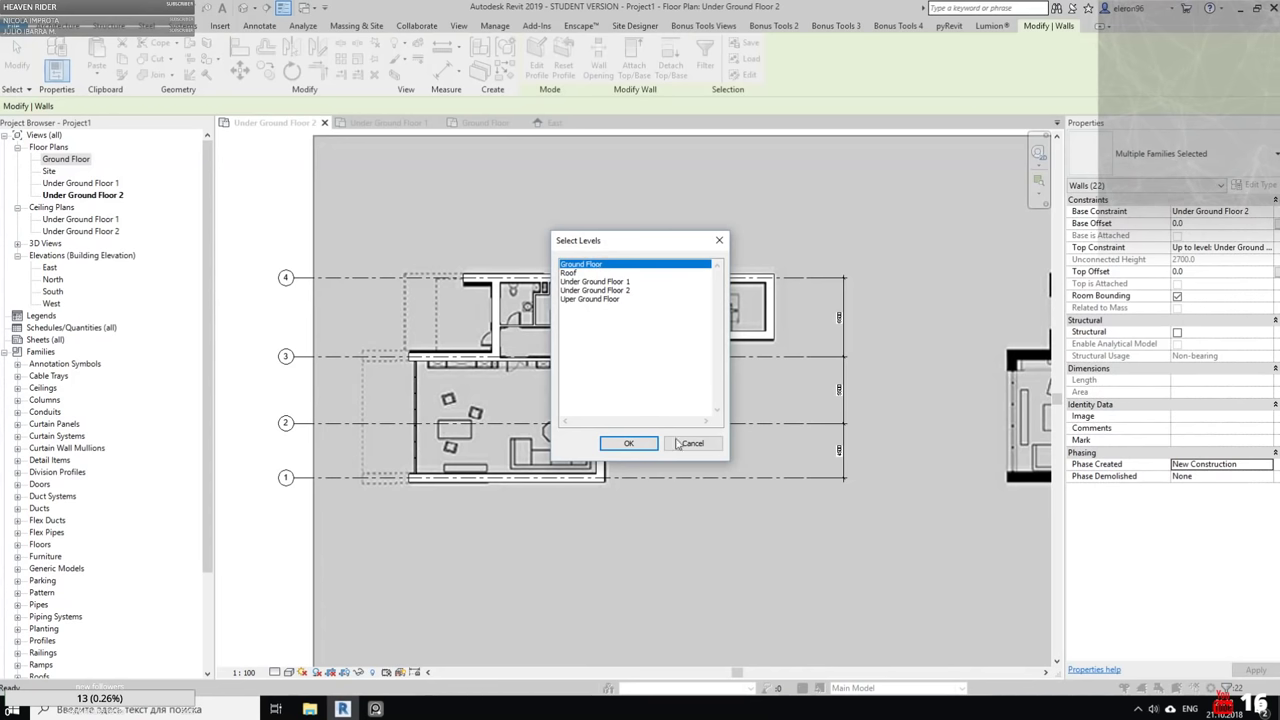
pyautogui.click(629, 443)
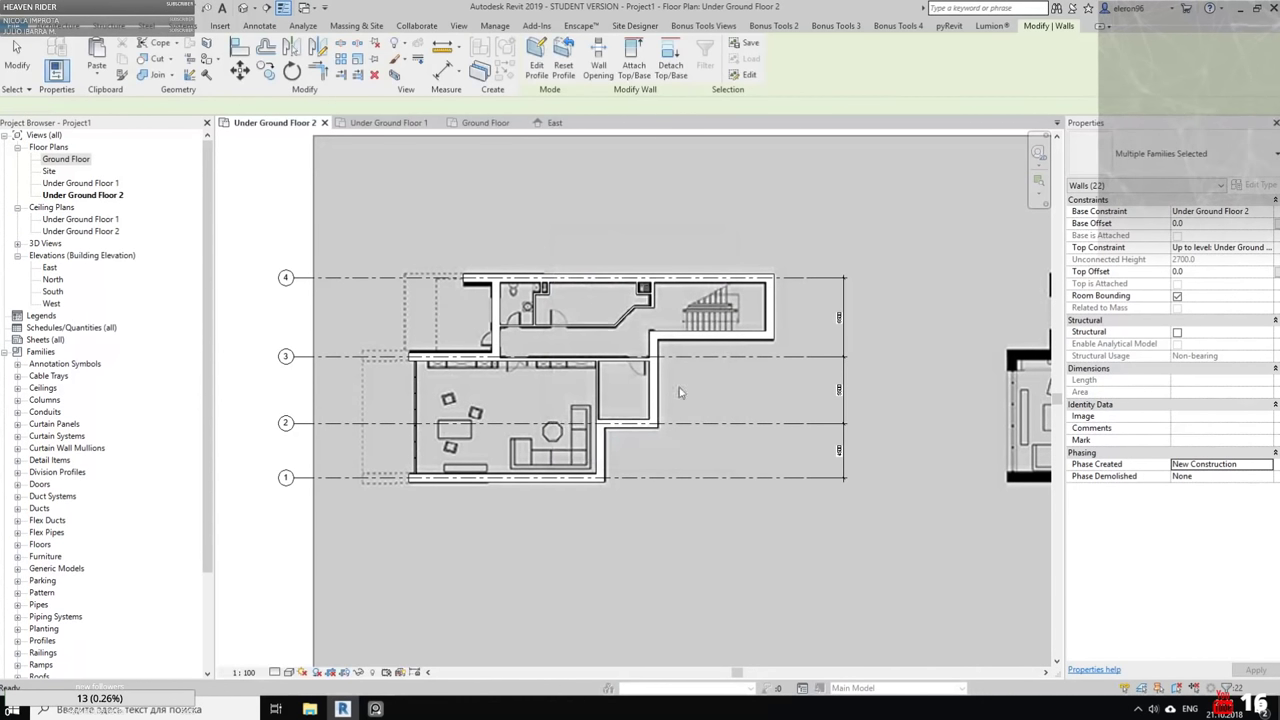
pyautogui.click(482, 122)
pyautogui.scroll(-1, 665, 360)
pyautogui.scroll(-4, 291, 472)
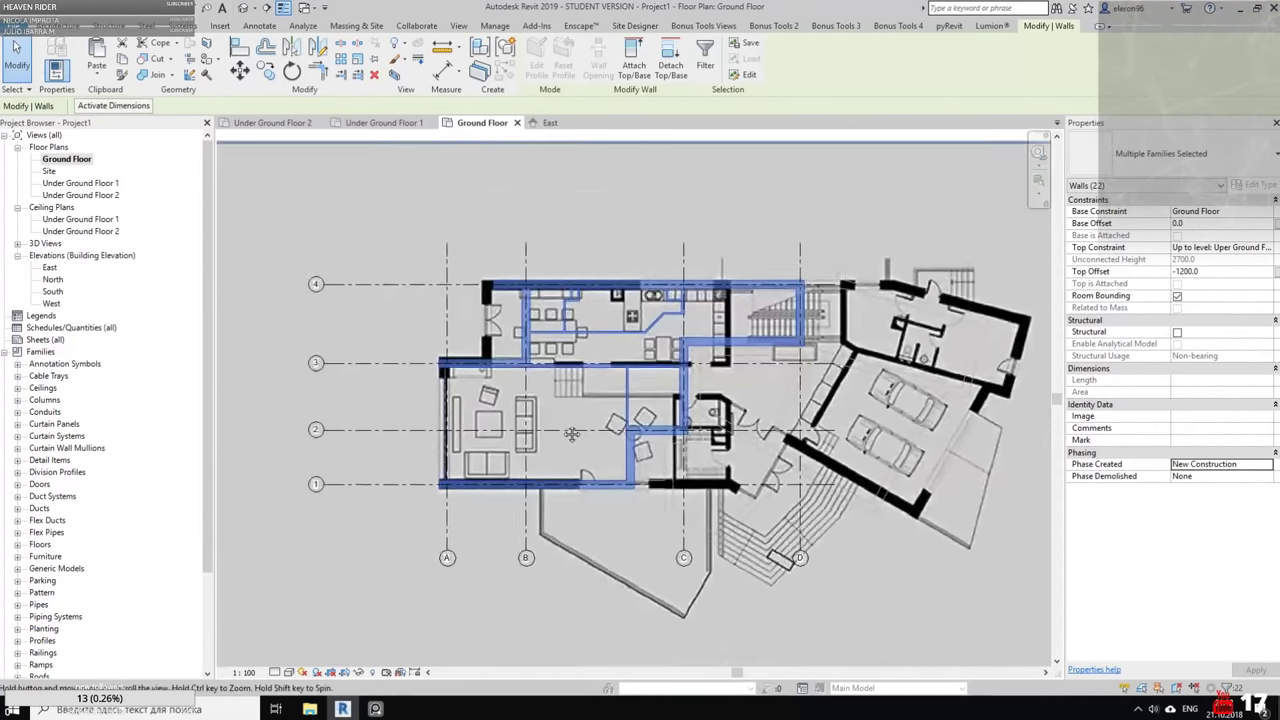
# Delete the copied short wall on grid 2, the wall running from it to grid 1, and the thin partition running up to grid 3
pyautogui.click(458, 25)
pyautogui.scroll(5, 573, 405)
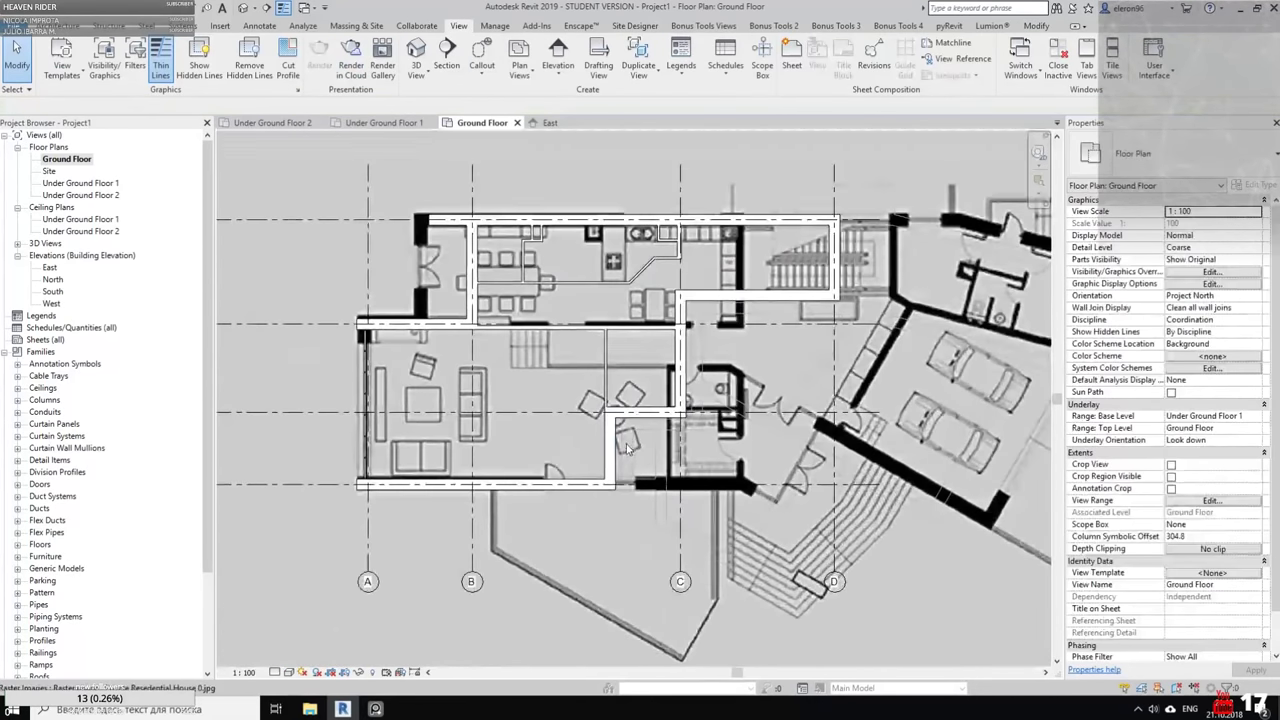
pyautogui.moveTo(667, 408); pyautogui.dragTo(627, 410, button='middle')
pyautogui.click(627, 410)
pyautogui.press('Delete')
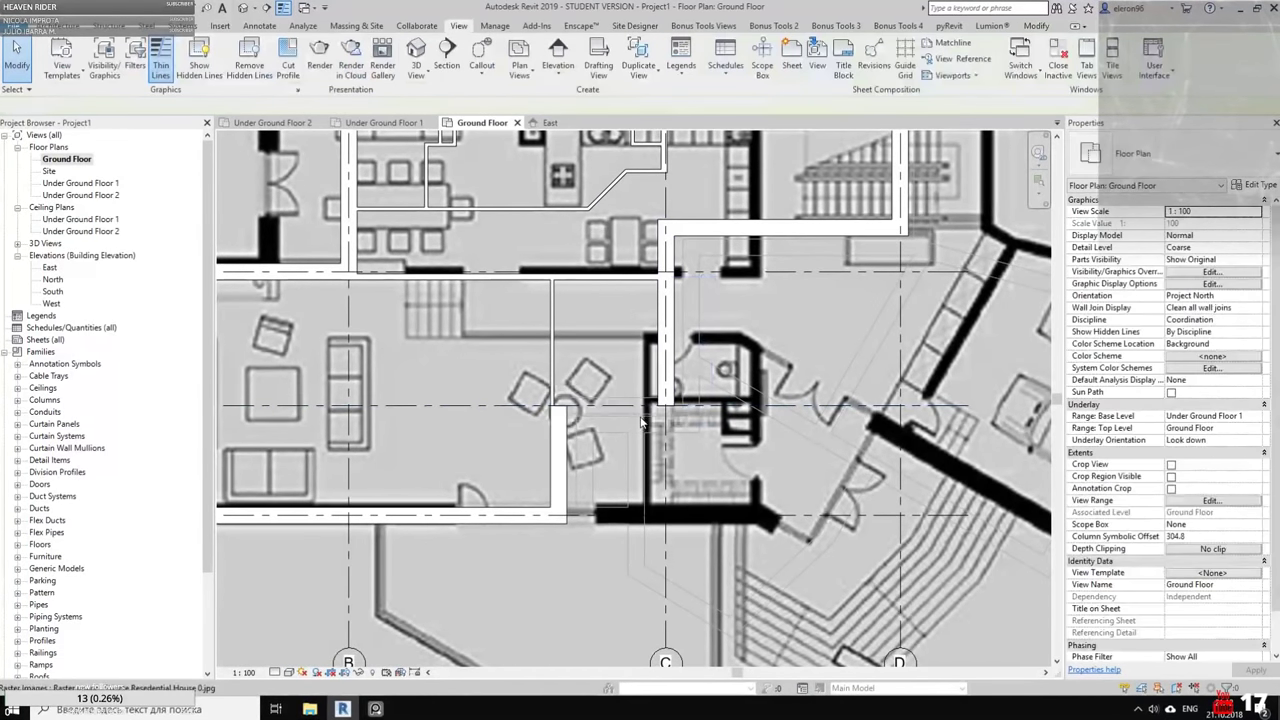
pyautogui.scroll(2, 615, 409)
pyautogui.click(545, 455)
pyautogui.press('Delete')
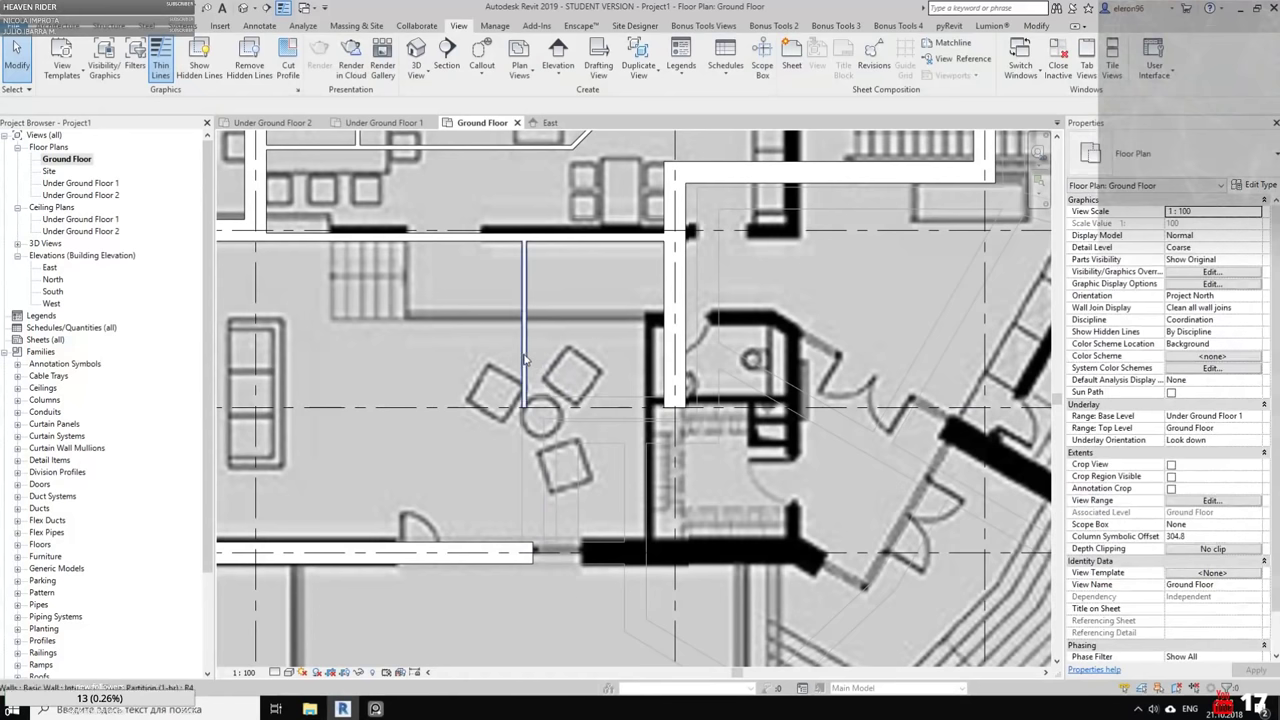
pyautogui.click(525, 360)
pyautogui.press('Delete')
# Delete the copied thin partitions along grid 3 and across the dining and kitchen area
pyautogui.moveTo(590, 360); pyautogui.dragTo(560, 469, button='middle')
pyautogui.click(547, 344)
pyautogui.press('Delete')
pyautogui.moveTo(500, 330); pyautogui.dragTo(657, 460, button='middle')
pyautogui.click(553, 387)
pyautogui.press('Delete')
pyautogui.moveTo(448, 195); pyautogui.dragTo(832, 411)
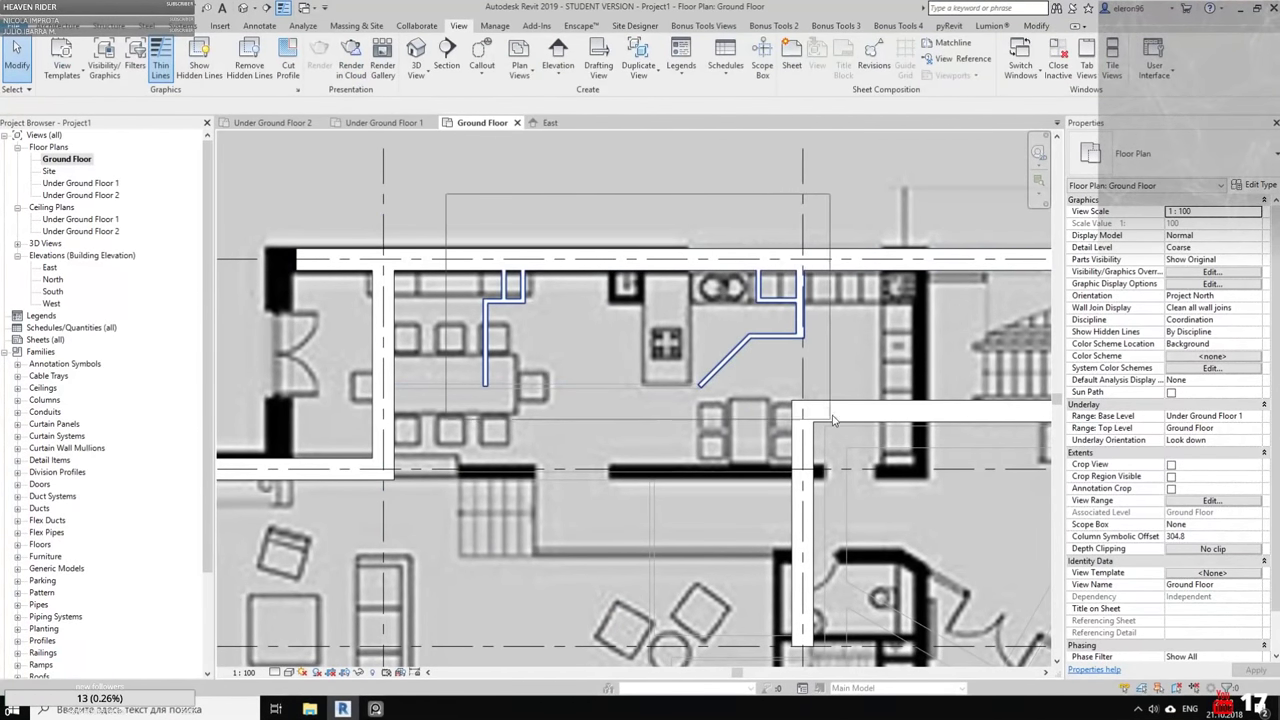
pyautogui.press('Delete')
# Delete the copied walls around the staircase and the remaining wall on grid C beside the toilet
pyautogui.moveTo(796, 412); pyautogui.dragTo(401, 333, button='middle')
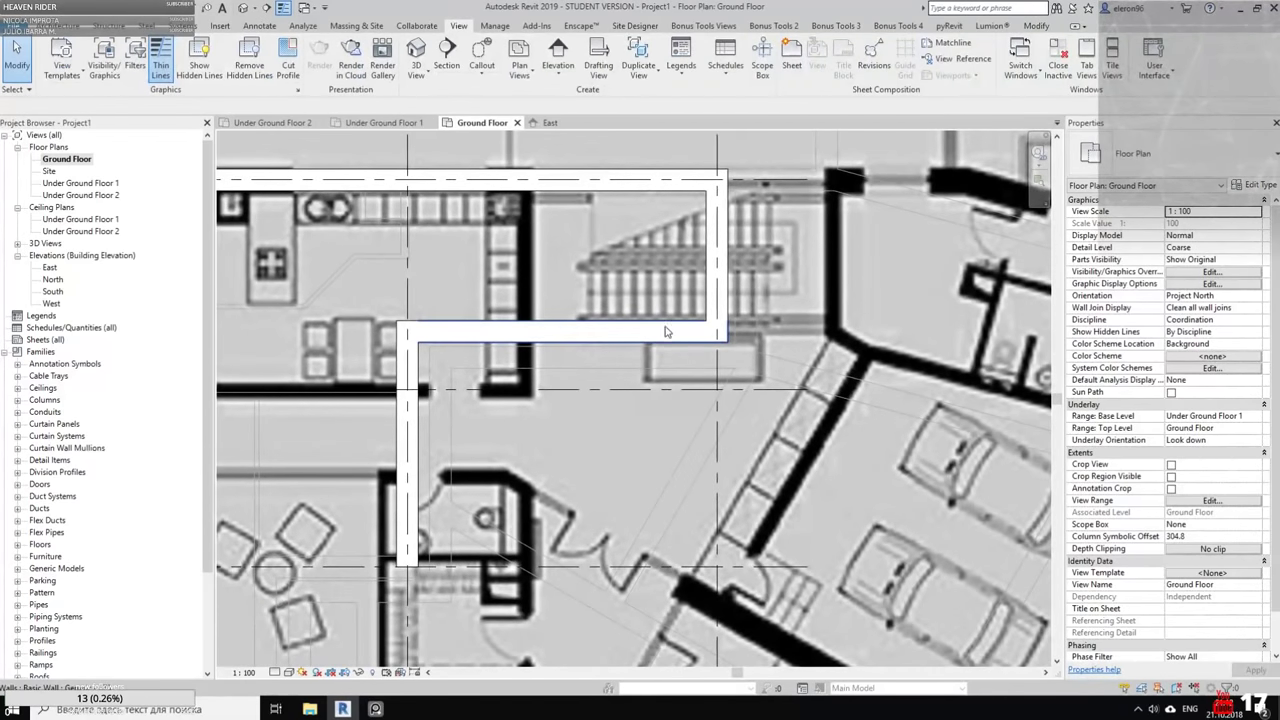
pyautogui.click(643, 343)
pyautogui.press('Delete')
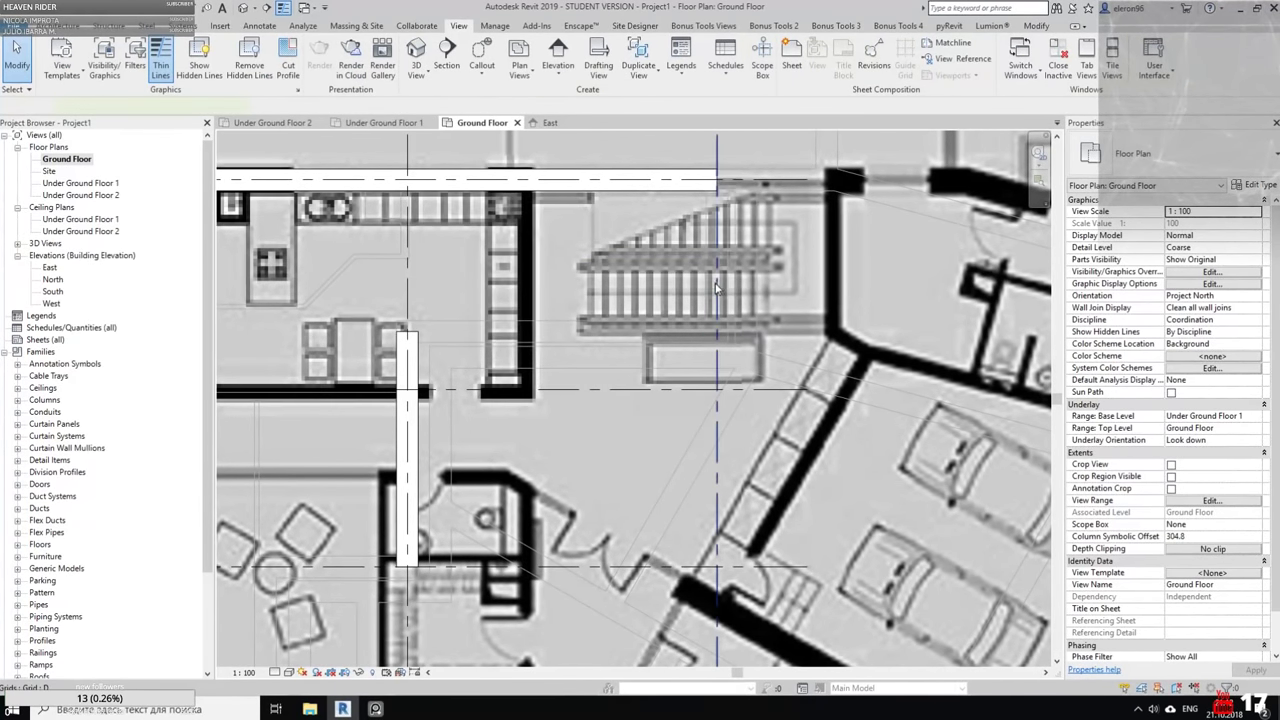
pyautogui.moveTo(677, 212); pyautogui.dragTo(603, 275, button='middle')
pyautogui.moveTo(384, 444); pyautogui.dragTo(511, 329, button='middle')
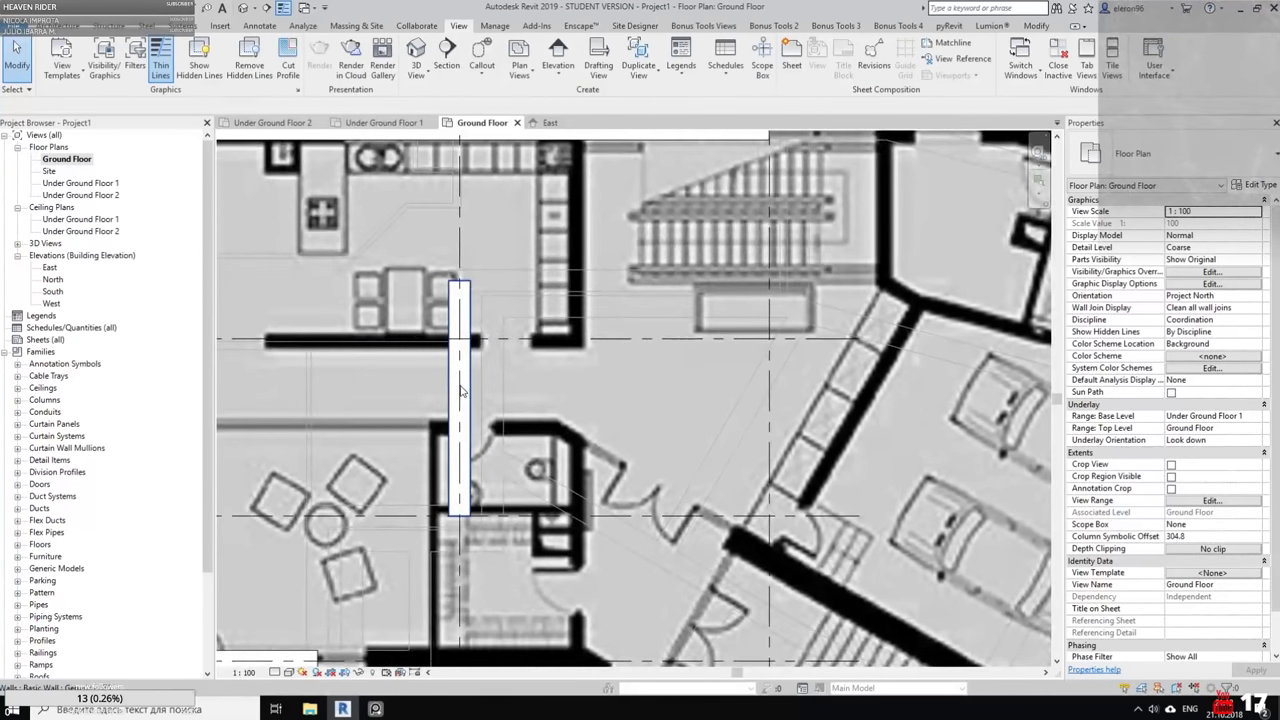
pyautogui.click(463, 388)
pyautogui.click(541, 415)
pyautogui.scroll(-4, 380, 265)
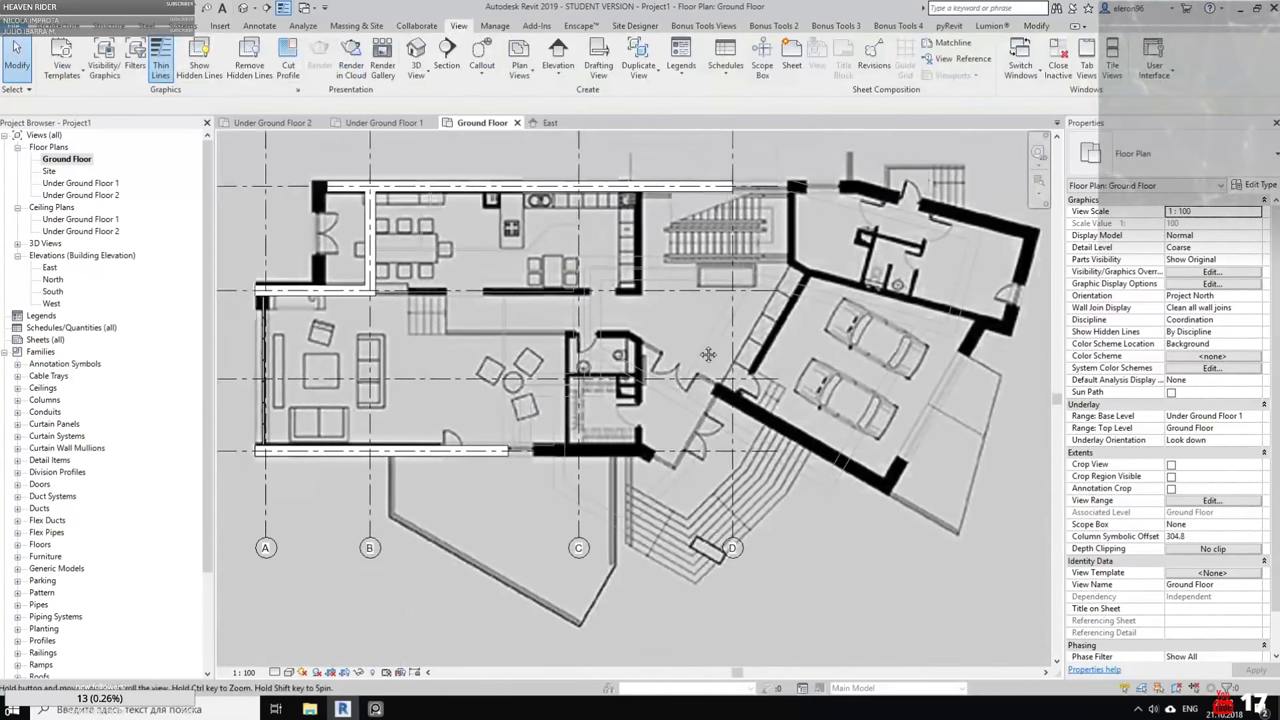
# Move the grid B wall onto the dining room's outer door wall, unjoining its elements, and trim it to a corner with the grid 4 wall
pyautogui.scroll(3, 380, 265)
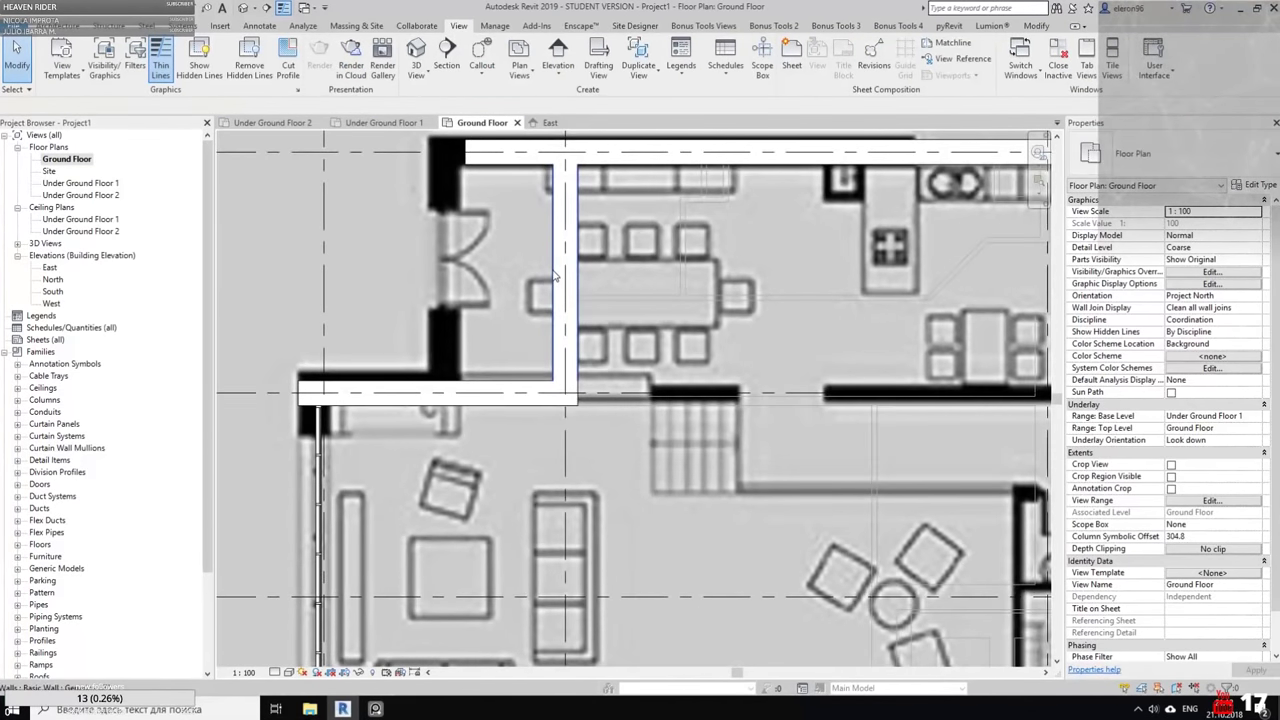
pyautogui.click(557, 240)
pyautogui.moveTo(557, 240); pyautogui.dragTo(436, 241)
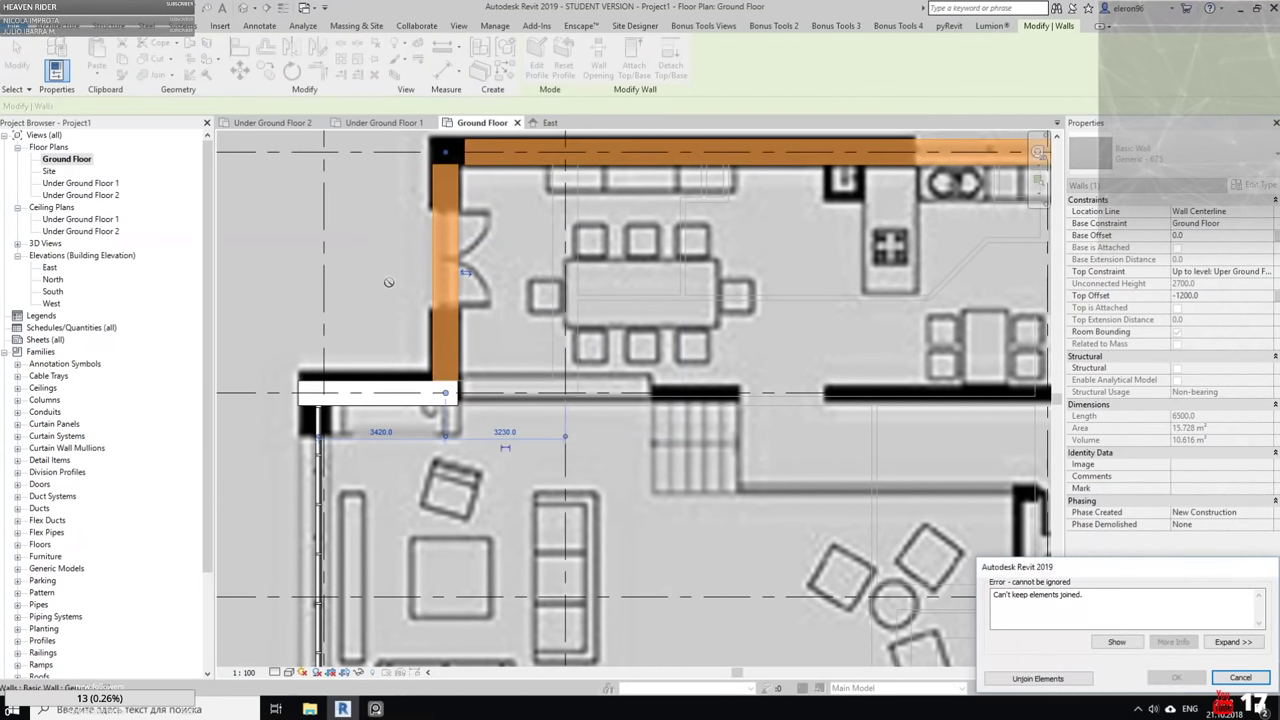
pyautogui.click(1038, 678)
pyautogui.click(490, 240)
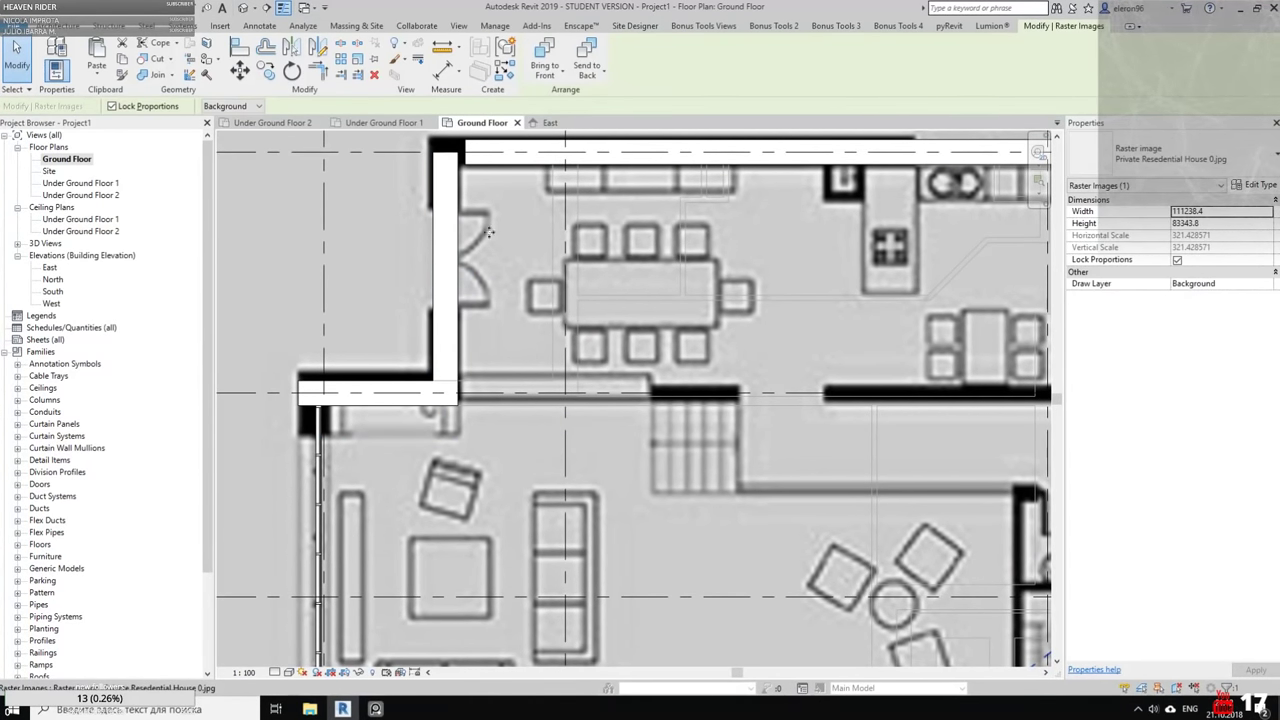
pyautogui.press('Escape')
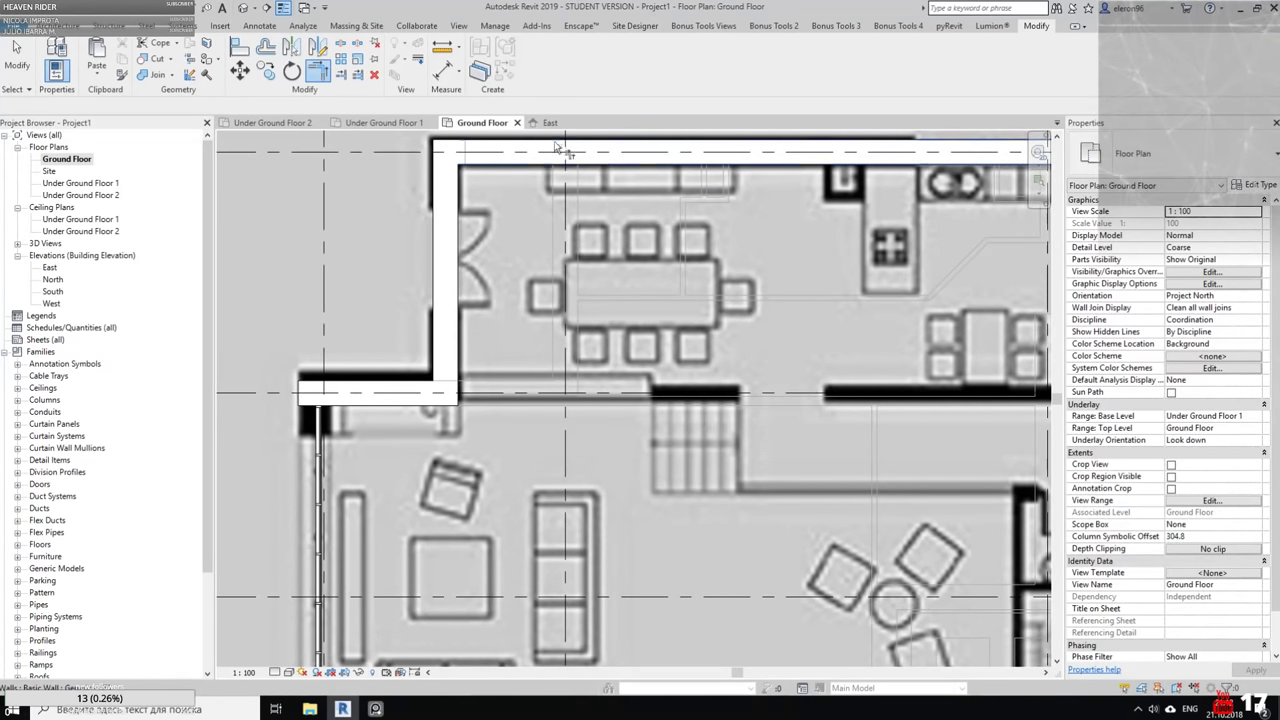
# Draw a similar Generic - 675 wall at about 31° from the wardrobe room's outer corner to the entrance corner
pyautogui.scroll(-5, 557, 148)
pyautogui.scroll(4, 555, 296)
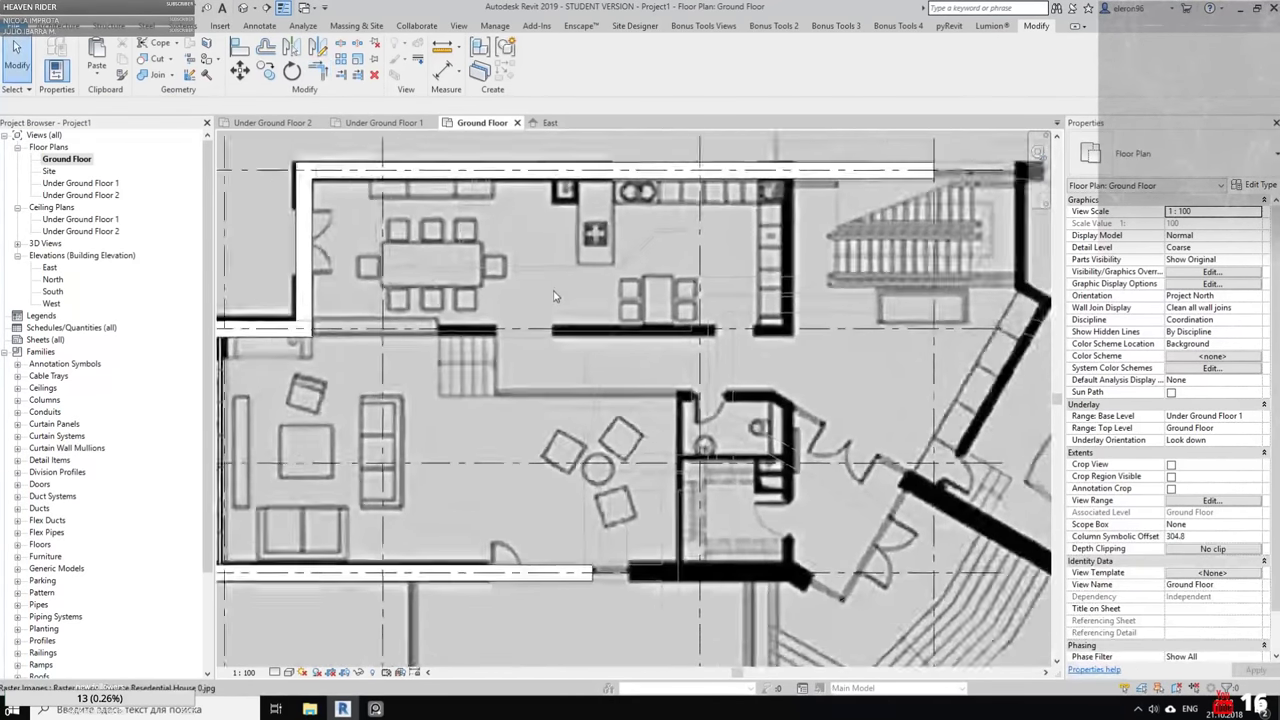
pyautogui.scroll(1, 555, 296)
pyautogui.moveTo(356, 328); pyautogui.dragTo(521, 328, button='middle')
pyautogui.moveTo(985, 628); pyautogui.dragTo(524, 457, button='middle')
pyautogui.scroll(1, 524, 457)
pyautogui.moveTo(240, 403); pyautogui.dragTo(508, 389, button='middle')
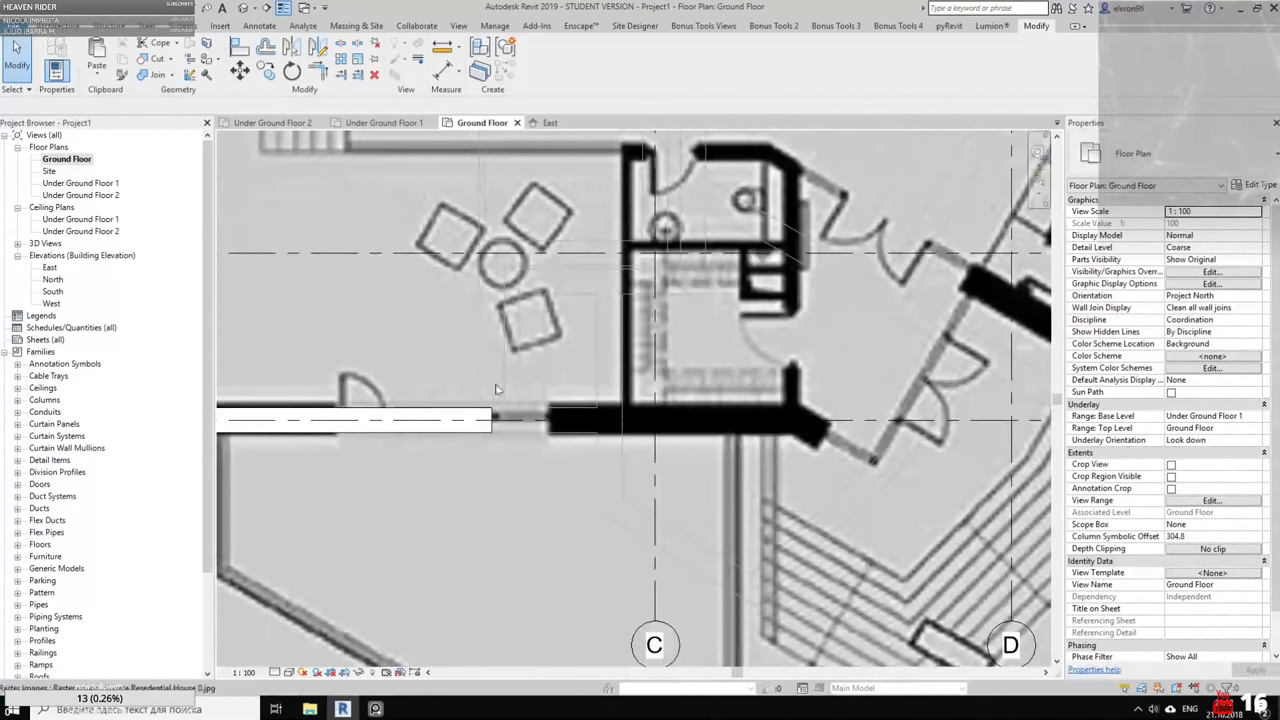
pyautogui.click(449, 437)
pyautogui.press('c')
pyautogui.press('s')
pyautogui.scroll(3, 740, 430)
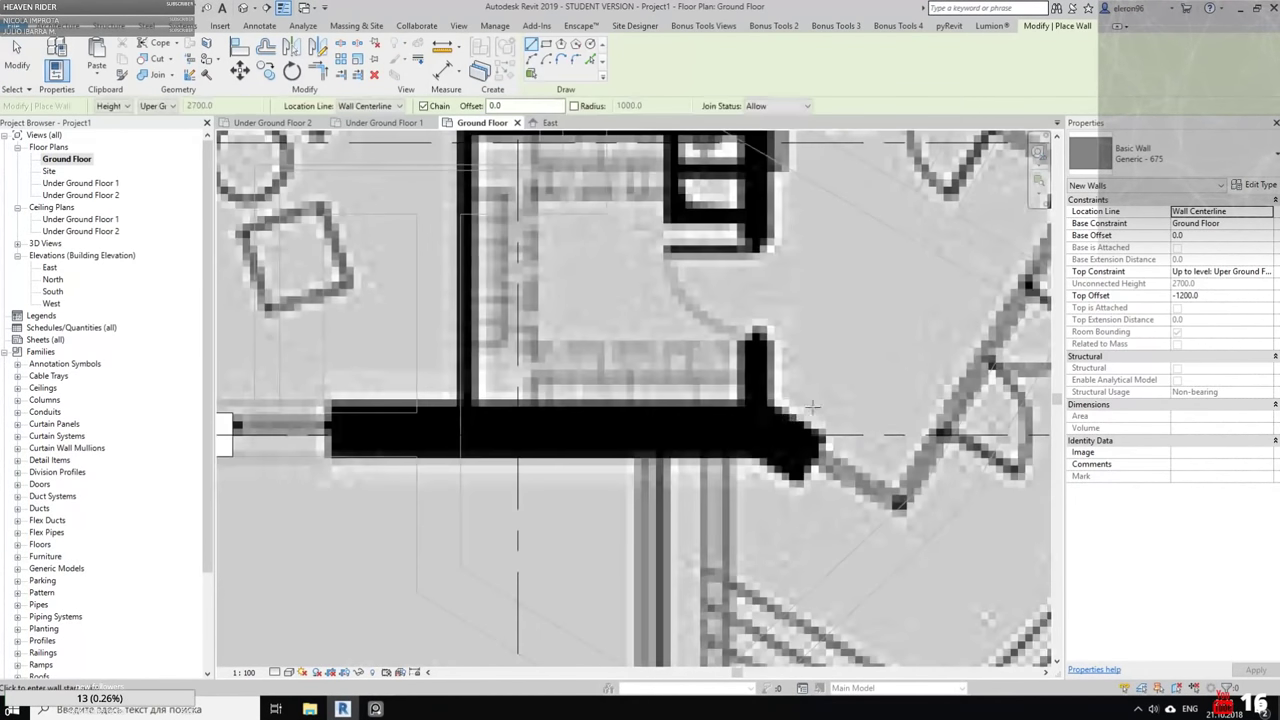
pyautogui.click(758, 432)
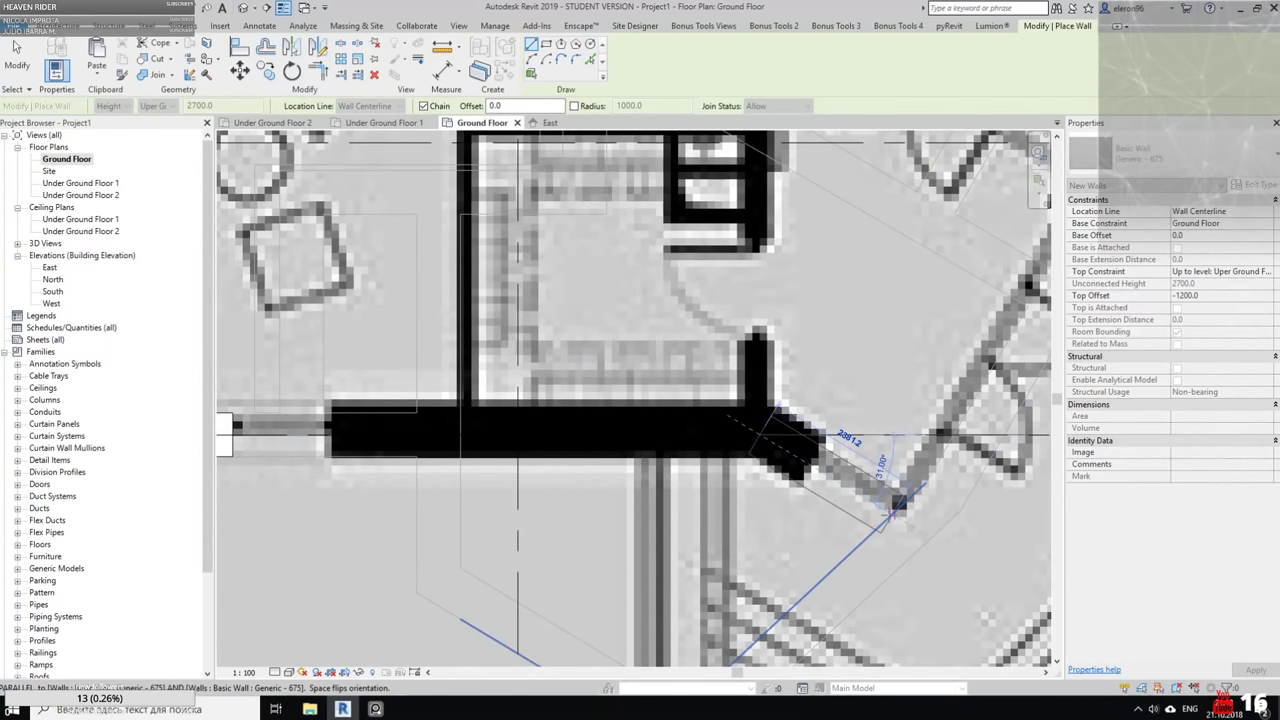
pyautogui.scroll(-4, 640, 420)
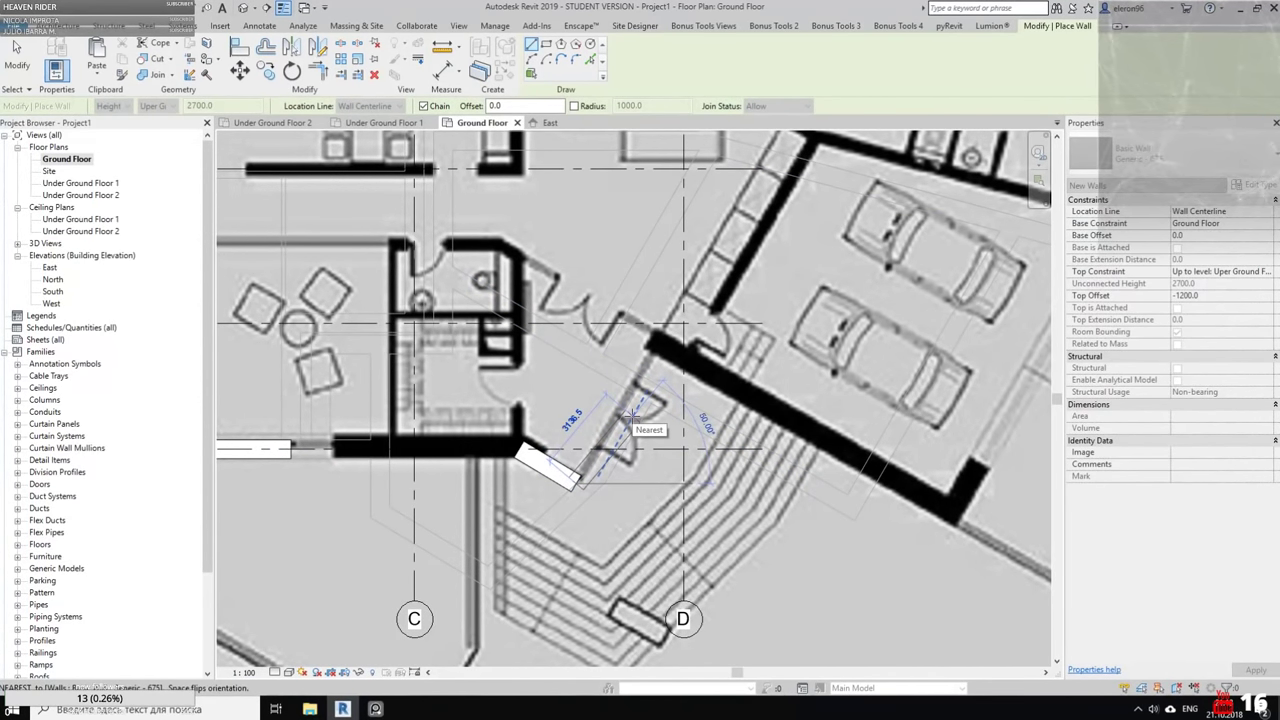
pyautogui.press('Escape')
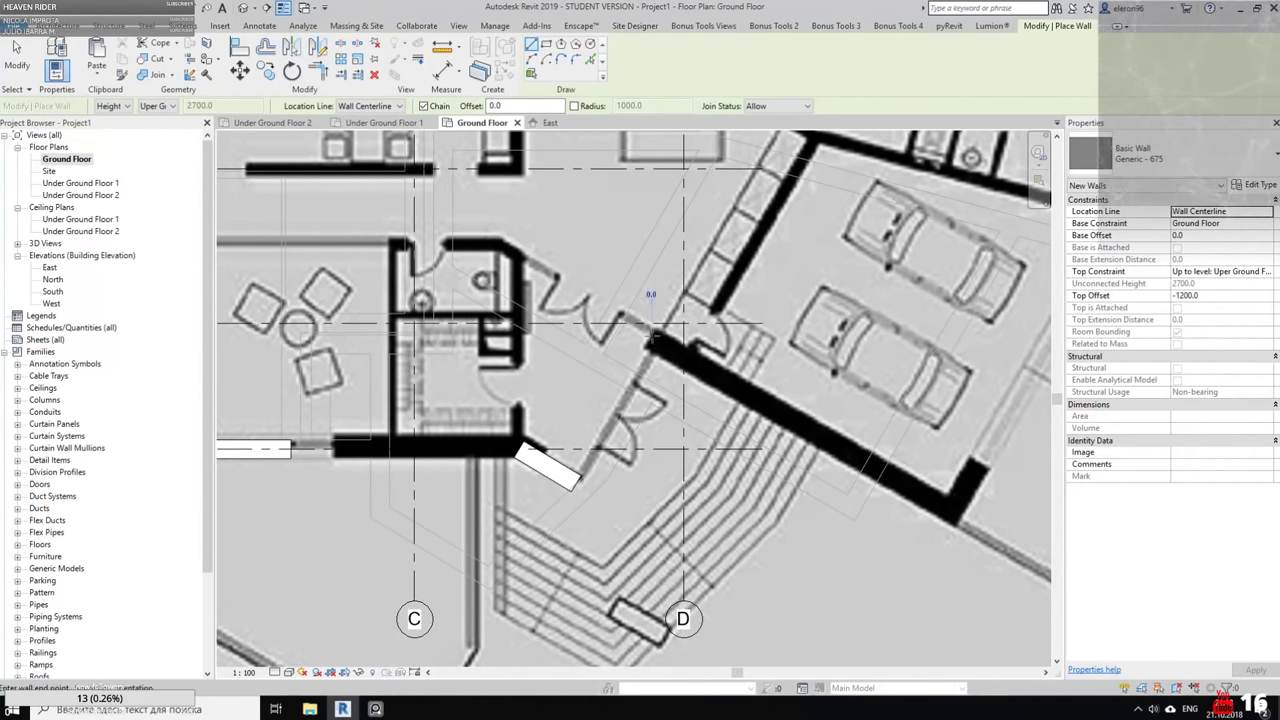
# Draw the garage's outer walls: 12400 mm along the entrance steps side, then across the garage door opening to the adjoining room's corner
pyautogui.moveTo(775, 370); pyautogui.dragTo(580, 297, button='middle')
pyautogui.scroll(2, 764, 440)
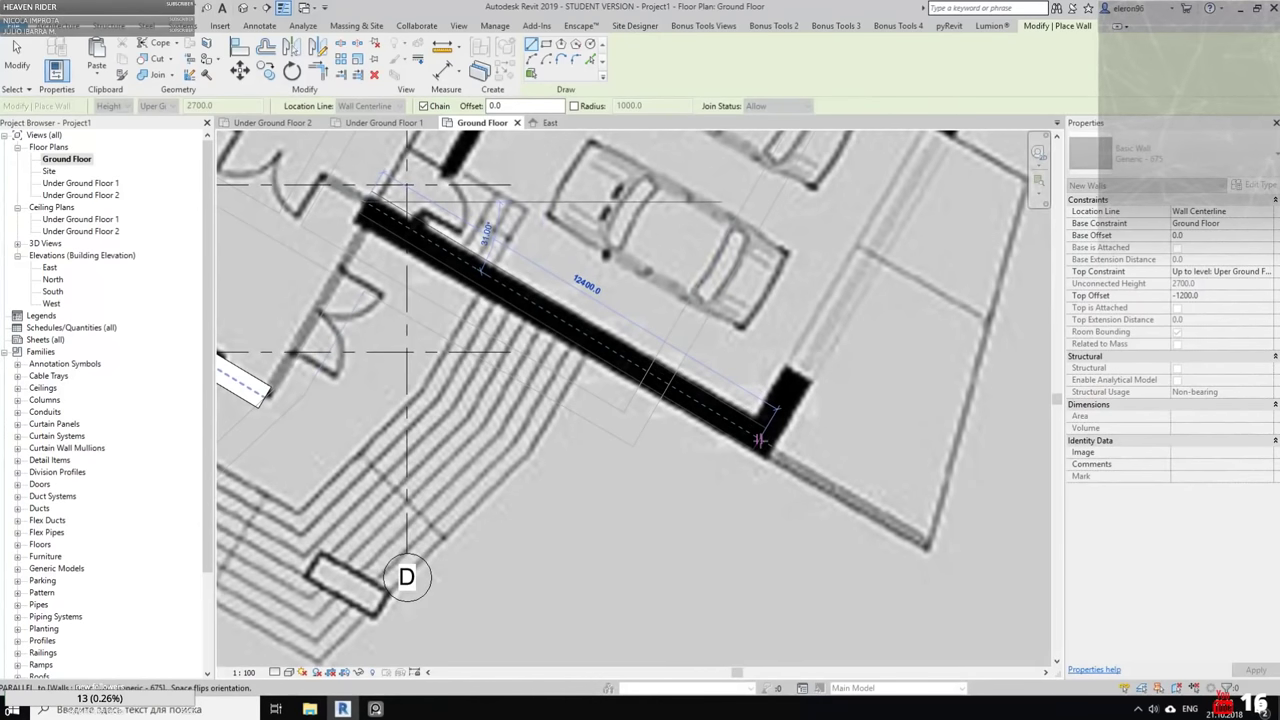
pyautogui.click(763, 440)
pyautogui.moveTo(763, 440); pyautogui.dragTo(565, 665, button='middle')
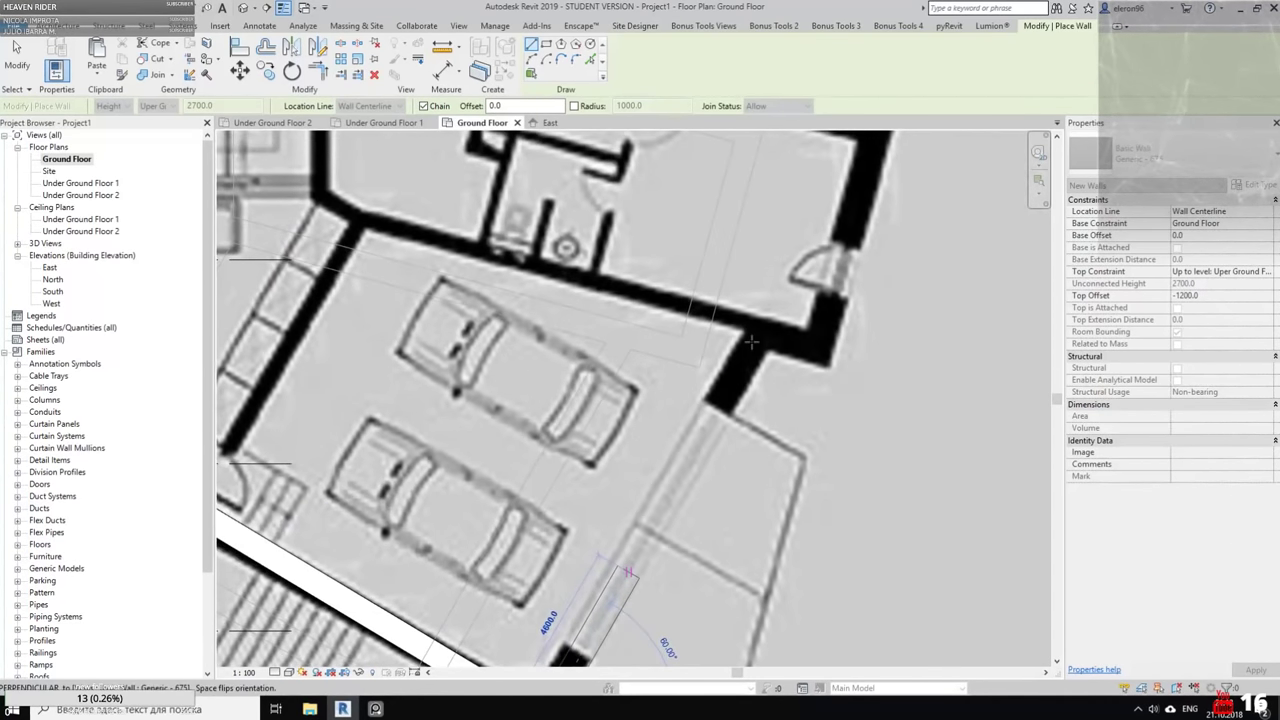
pyautogui.click(765, 326)
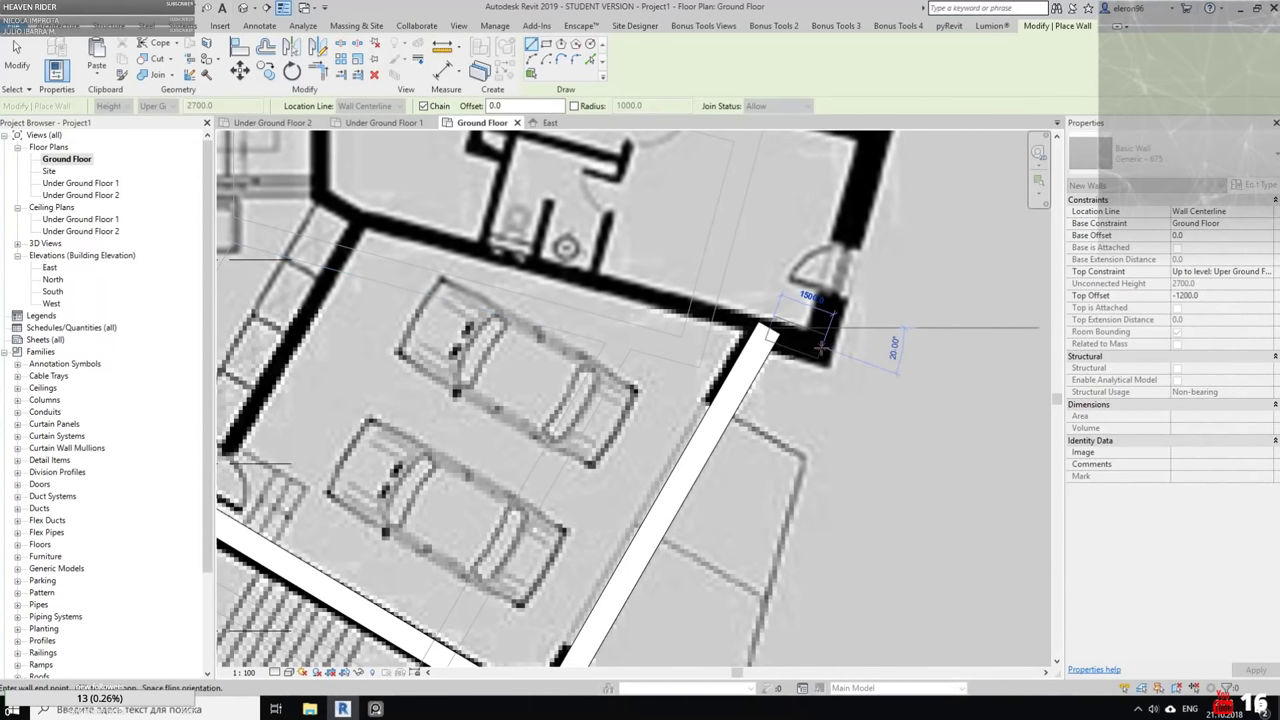
# Continue the wall chain with a 1500 mm jog beside the garage and the end room's outer wall up to its far corner
pyautogui.moveTo(840, 318); pyautogui.dragTo(720, 523, button='middle')
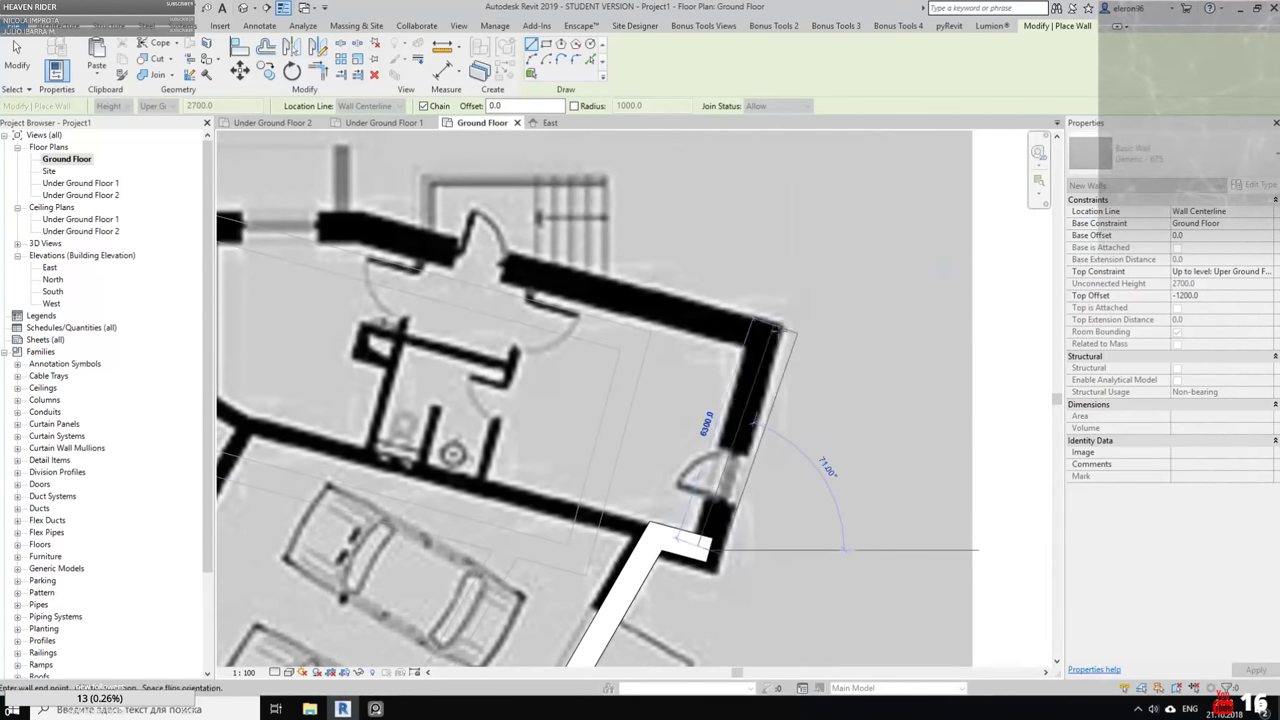
pyautogui.click(769, 328)
pyautogui.press('Escape')
pyautogui.press('Escape')
# Move the short jog wall beside the garage slightly so it sits on the plan image's wall outline
pyautogui.moveTo(700, 575); pyautogui.dragTo(737, 497, button='middle')
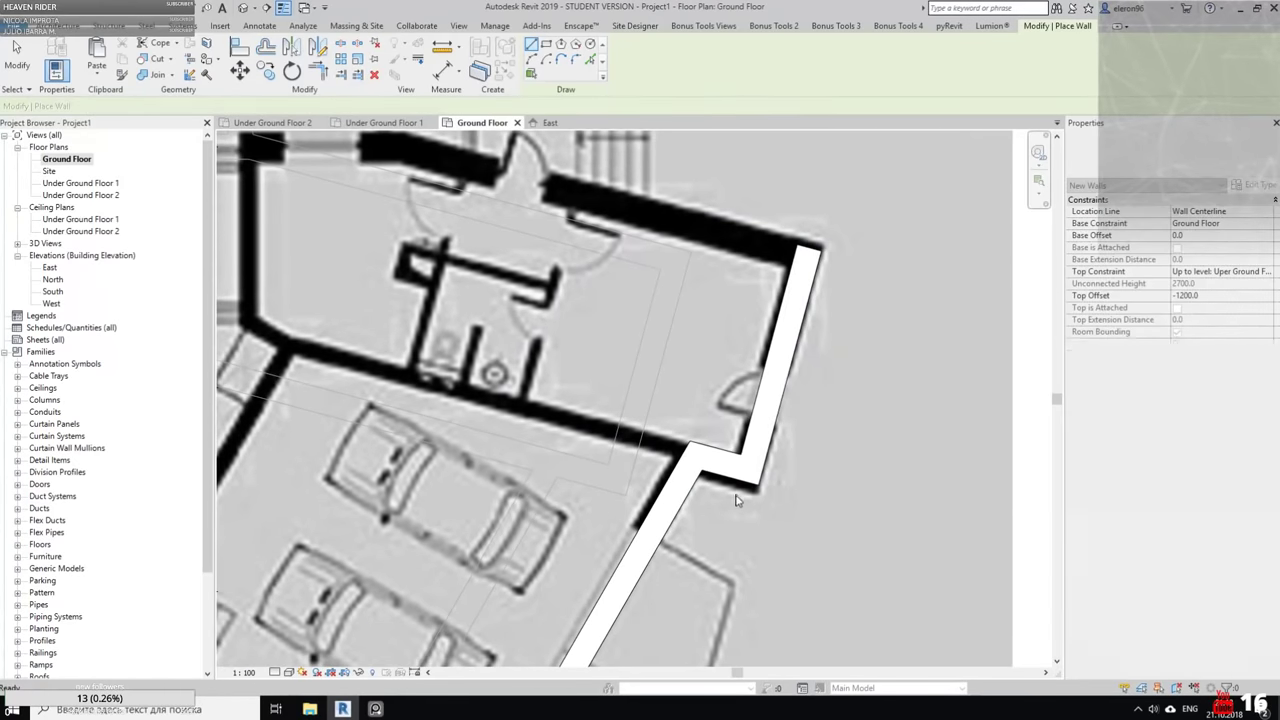
pyautogui.scroll(2, 735, 497)
pyautogui.click(738, 446)
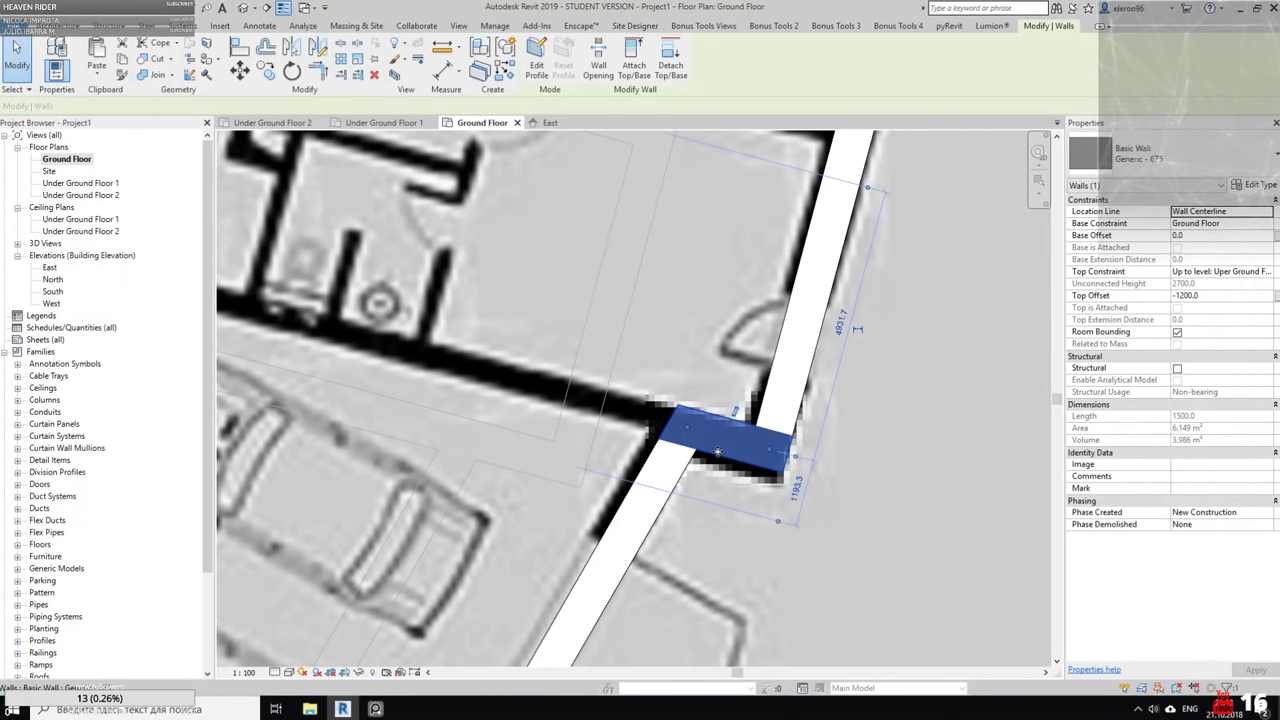
pyautogui.moveTo(717, 452); pyautogui.dragTo(724, 444)
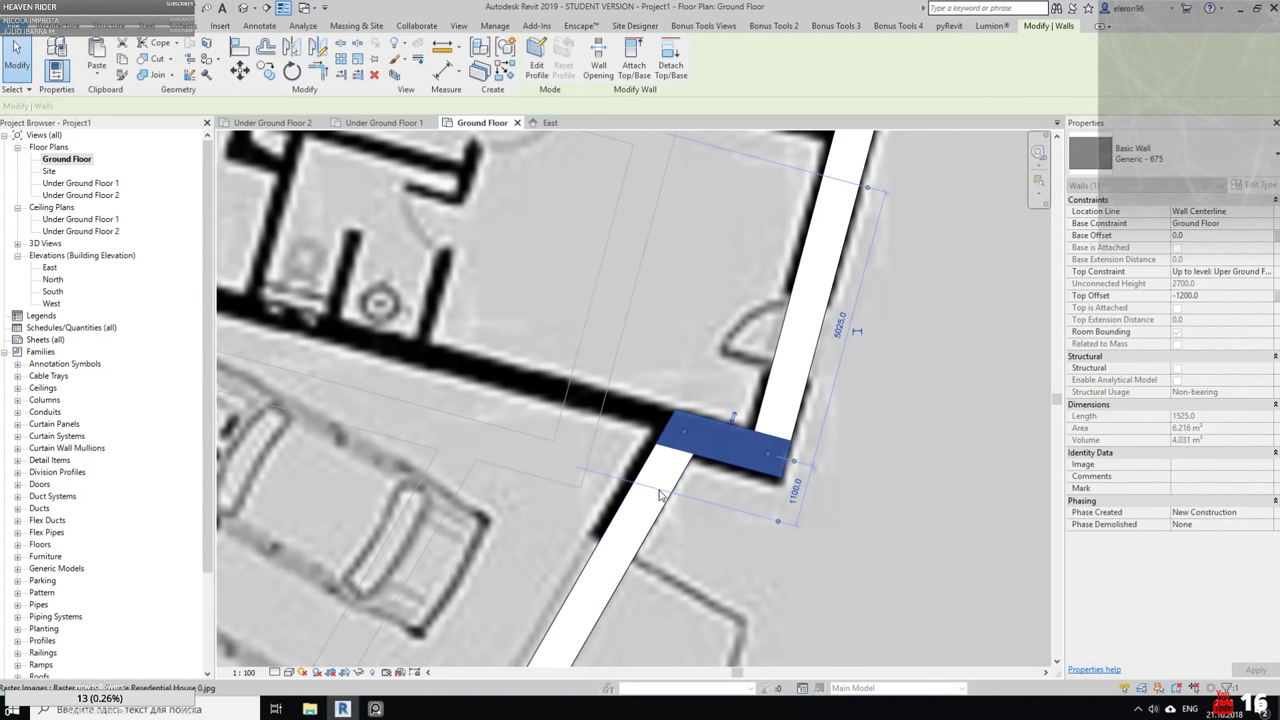
pyautogui.click(628, 513)
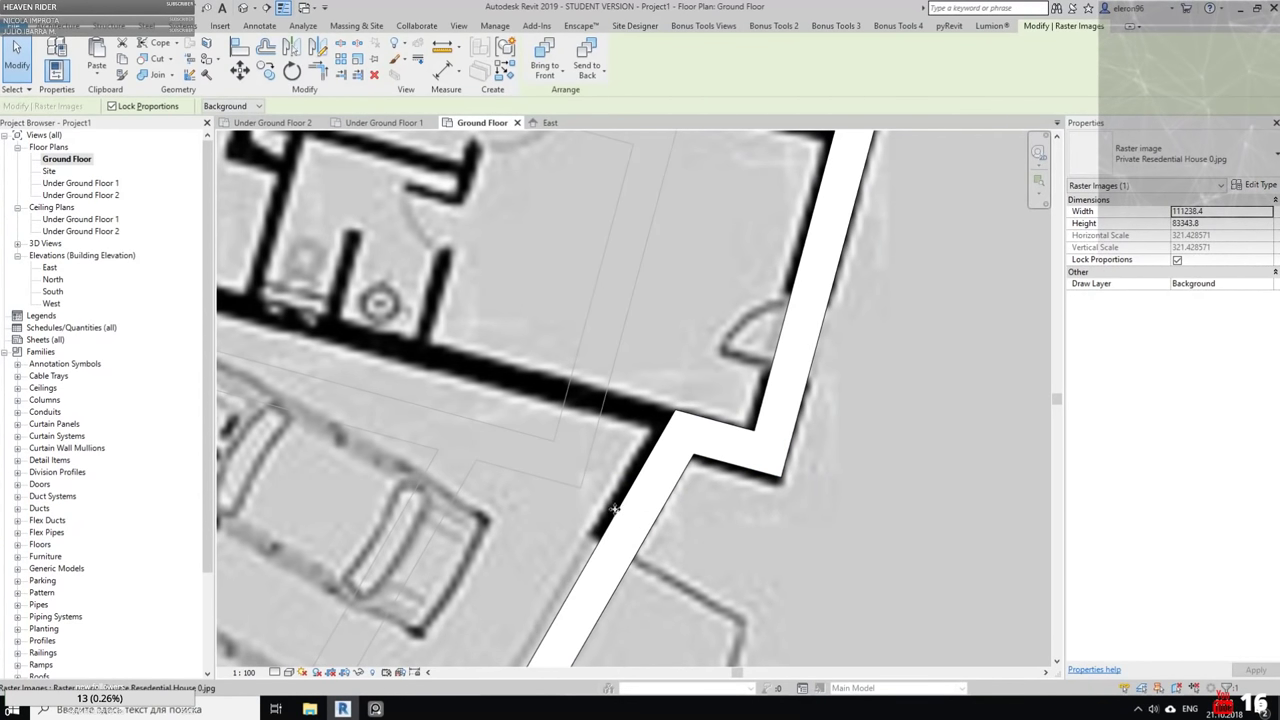
# Move the outer wall across the garage door opening slightly so it lies on the plan image's wall outline
pyautogui.press('Escape')
pyautogui.click(604, 512)
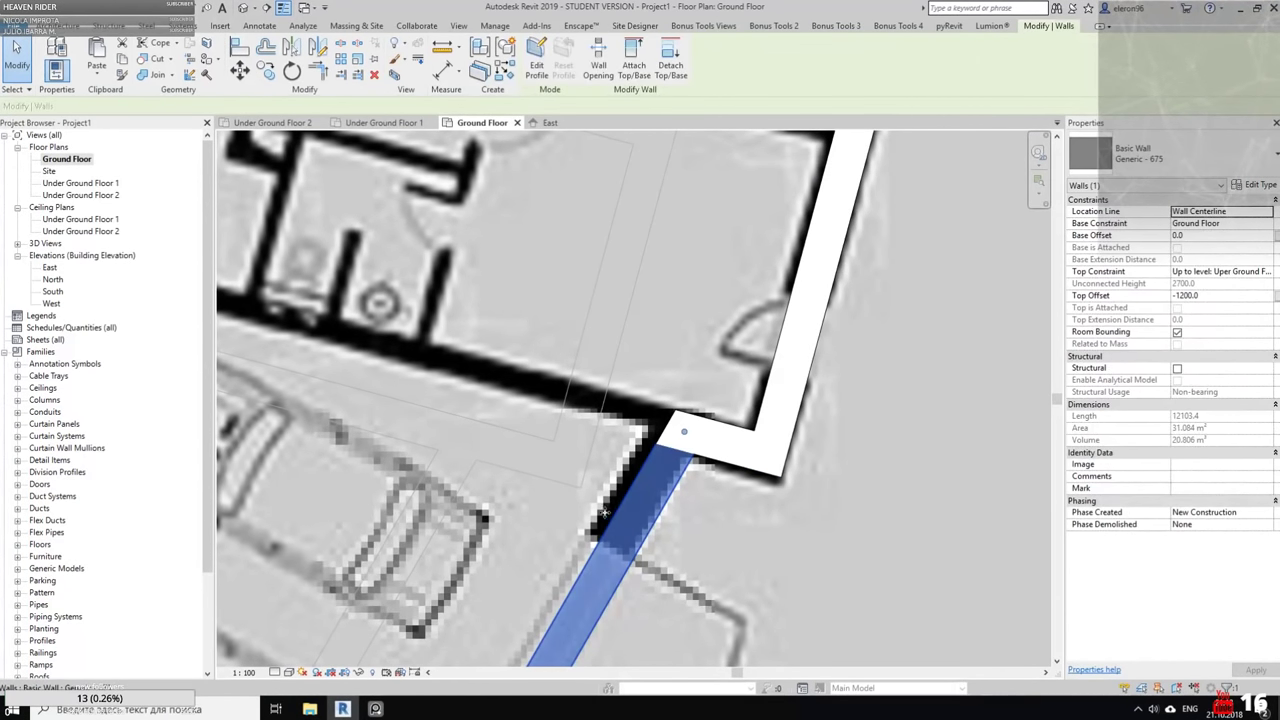
pyautogui.moveTo(604, 512)
pyautogui.mouseDown()
pyautogui.moveTo(585, 513)
pyautogui.moveTo(604, 524)
pyautogui.mouseUp()
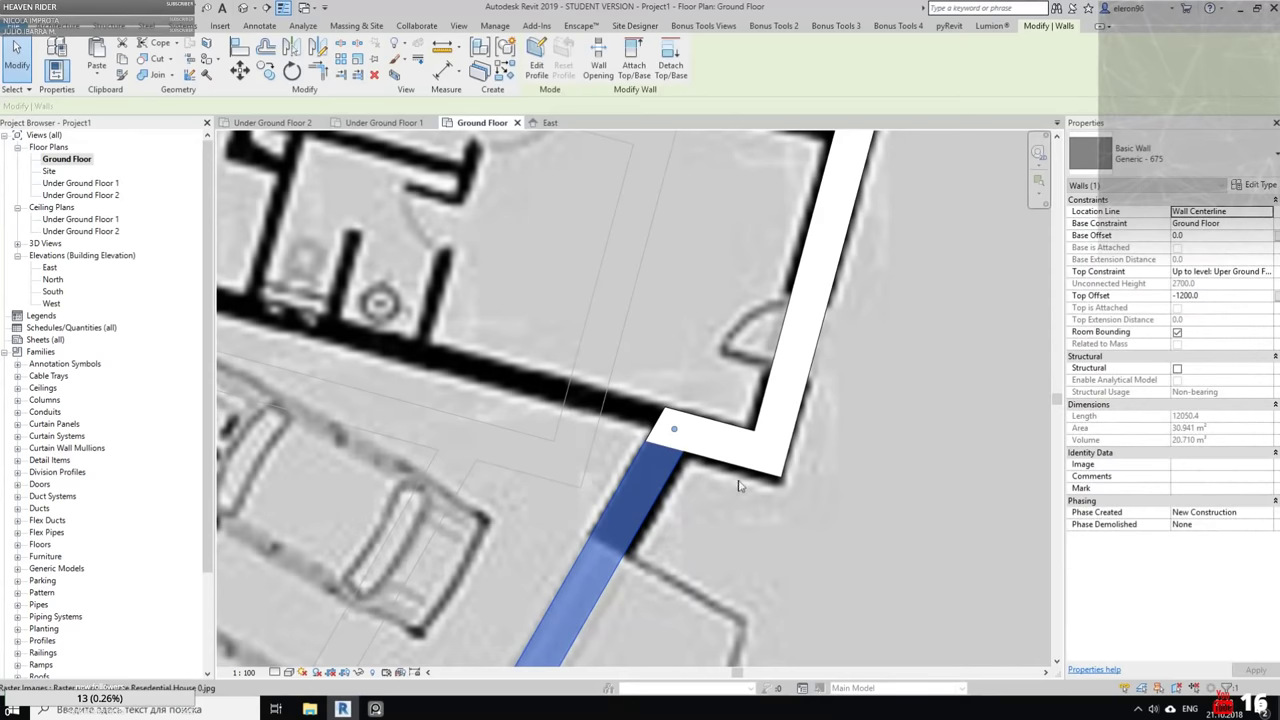
pyautogui.scroll(-2, 738, 463)
pyautogui.moveTo(715, 490); pyautogui.dragTo(706, 527, button='middle')
pyautogui.press('Escape')
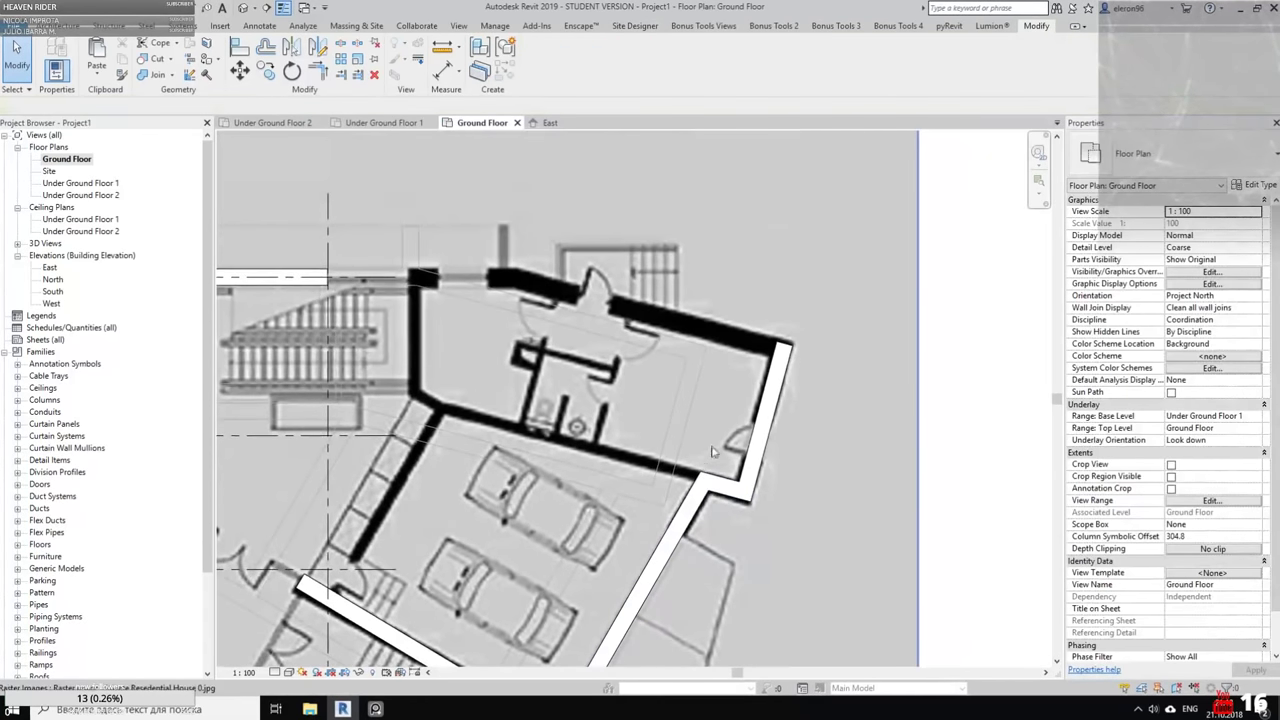
# Draw a Generic - 675 wall from the end room's far corner past the rear entrance door to the bend in the back wall
pyautogui.scroll(3, 759, 307)
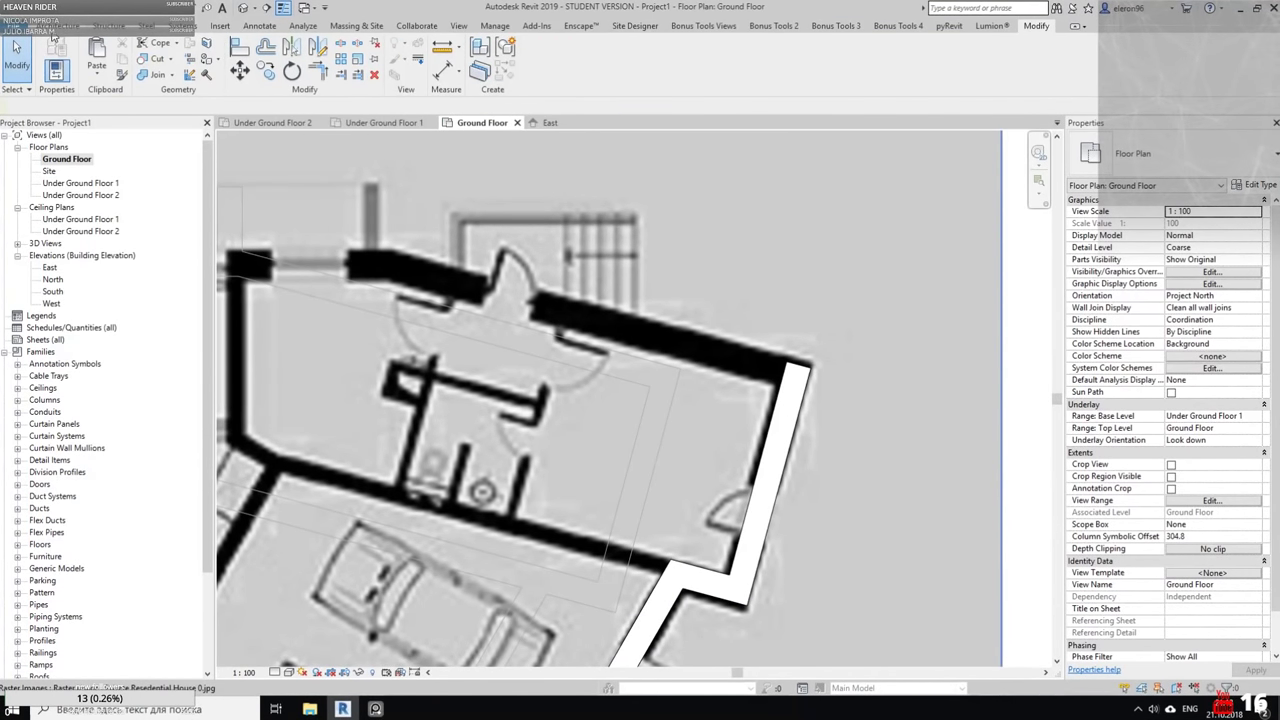
pyautogui.press('w')
pyautogui.press('a')
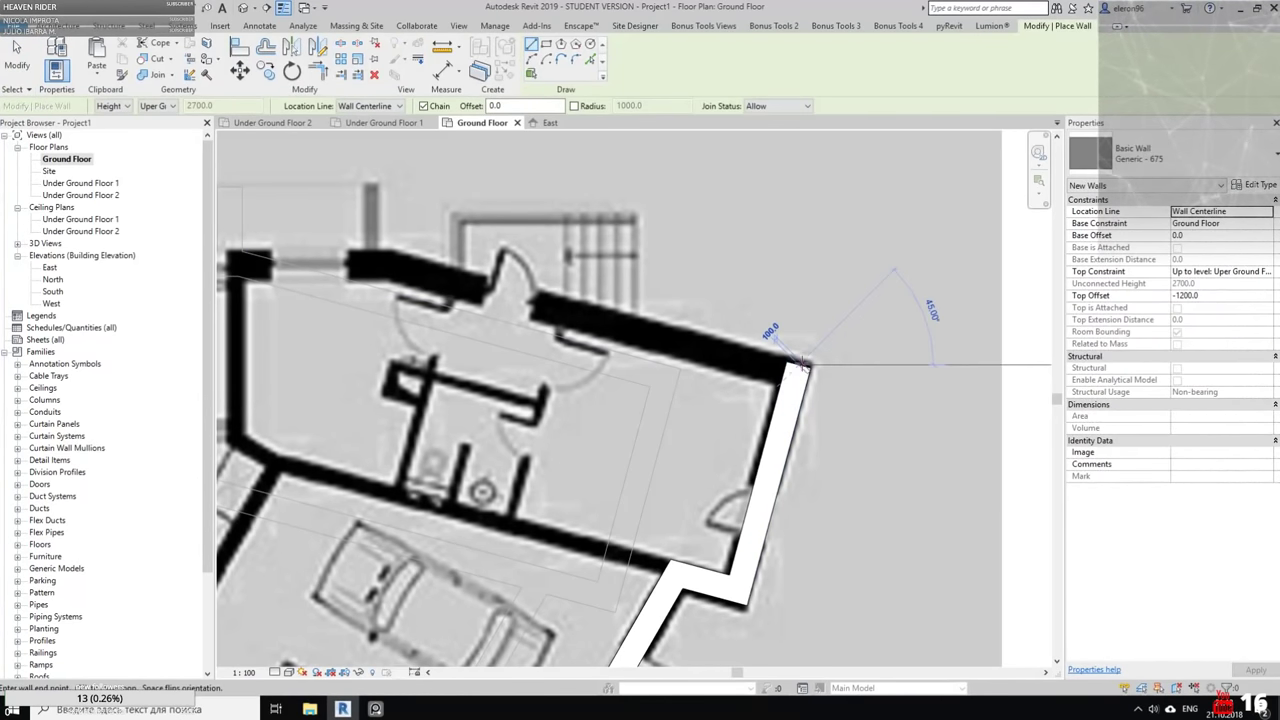
pyautogui.moveTo(439, 293); pyautogui.dragTo(697, 340, button='middle')
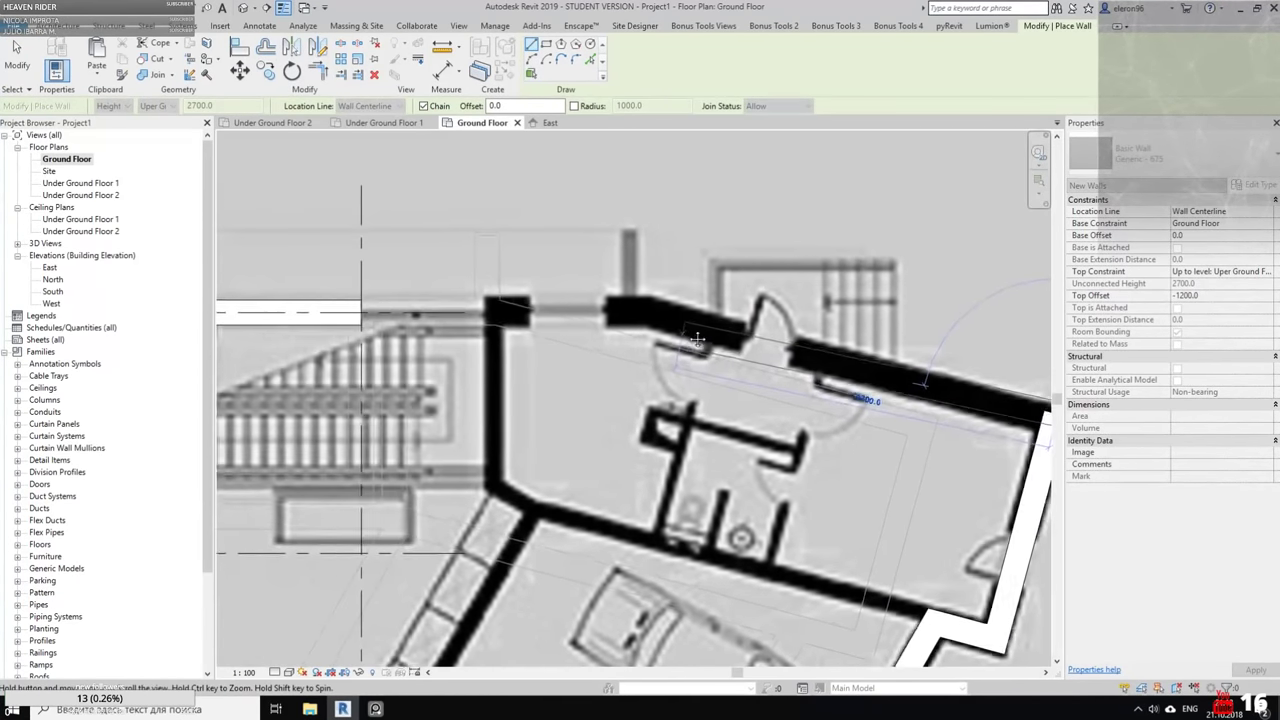
pyautogui.scroll(2, 697, 340)
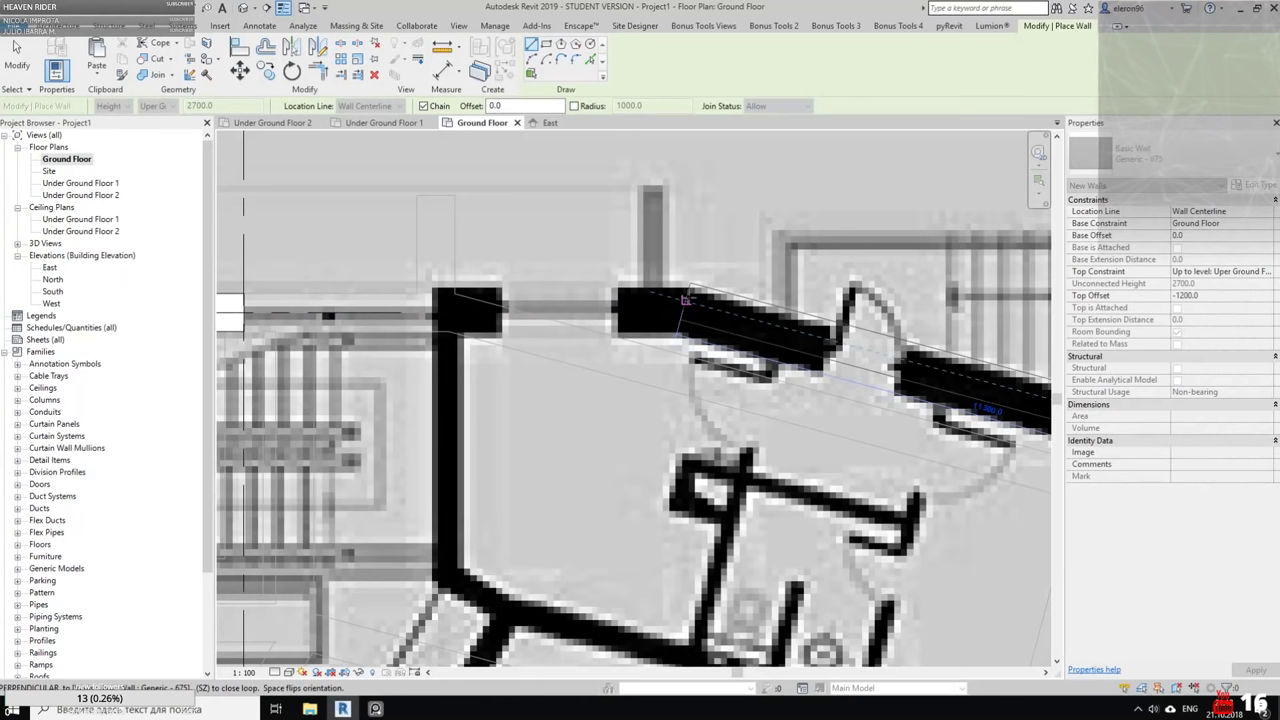
pyautogui.scroll(-2, 670, 310)
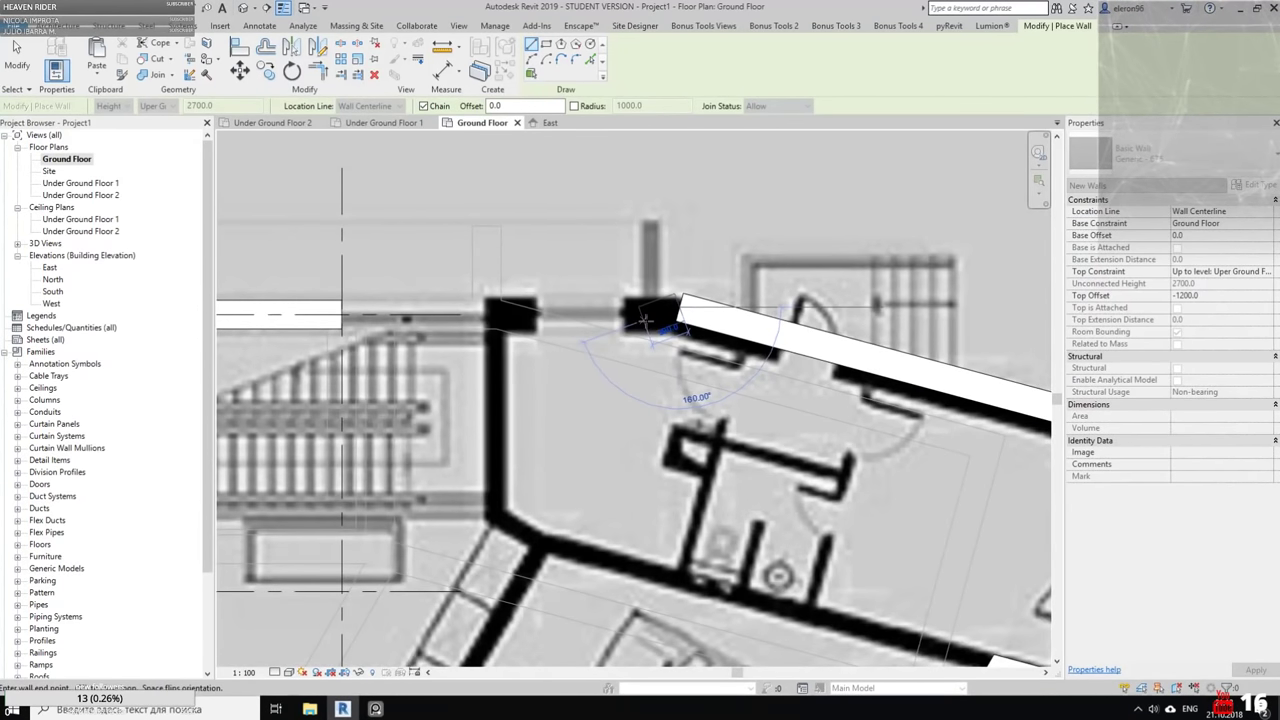
pyautogui.press('Escape')
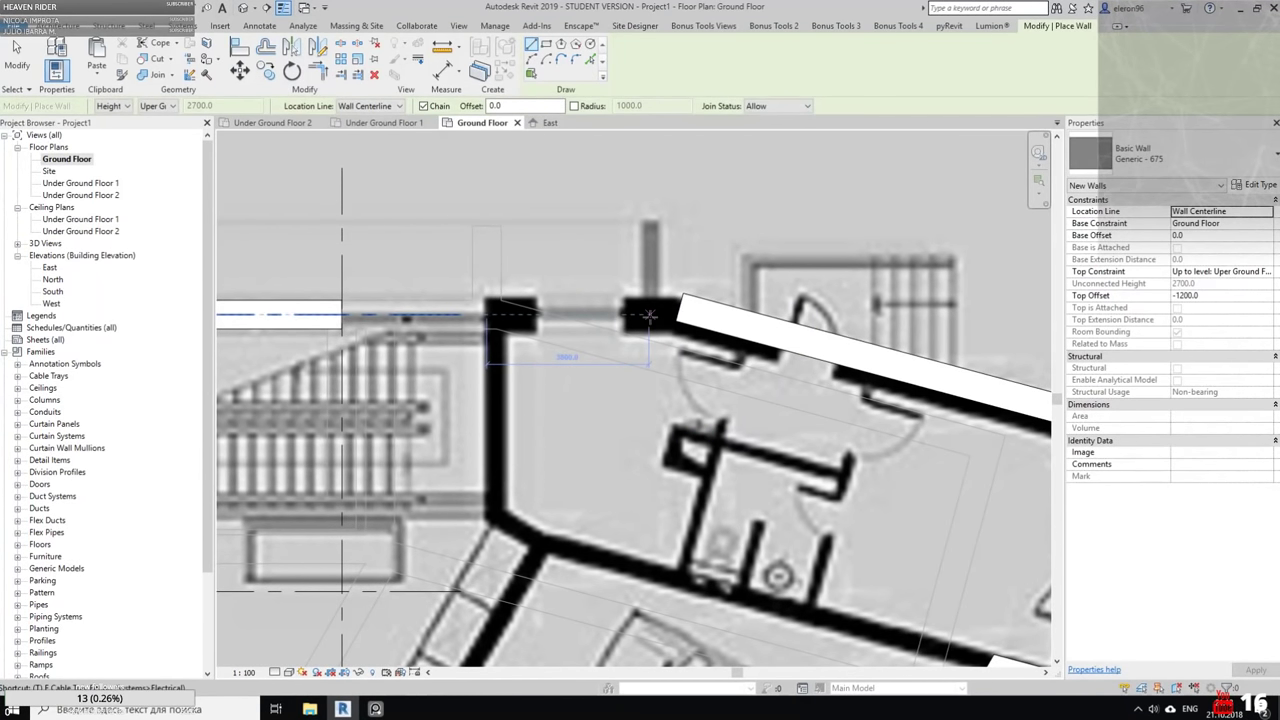
# Trim the straight back wall along grid 4 and the new angled wall so they meet in a corner
pyautogui.press('Escape')
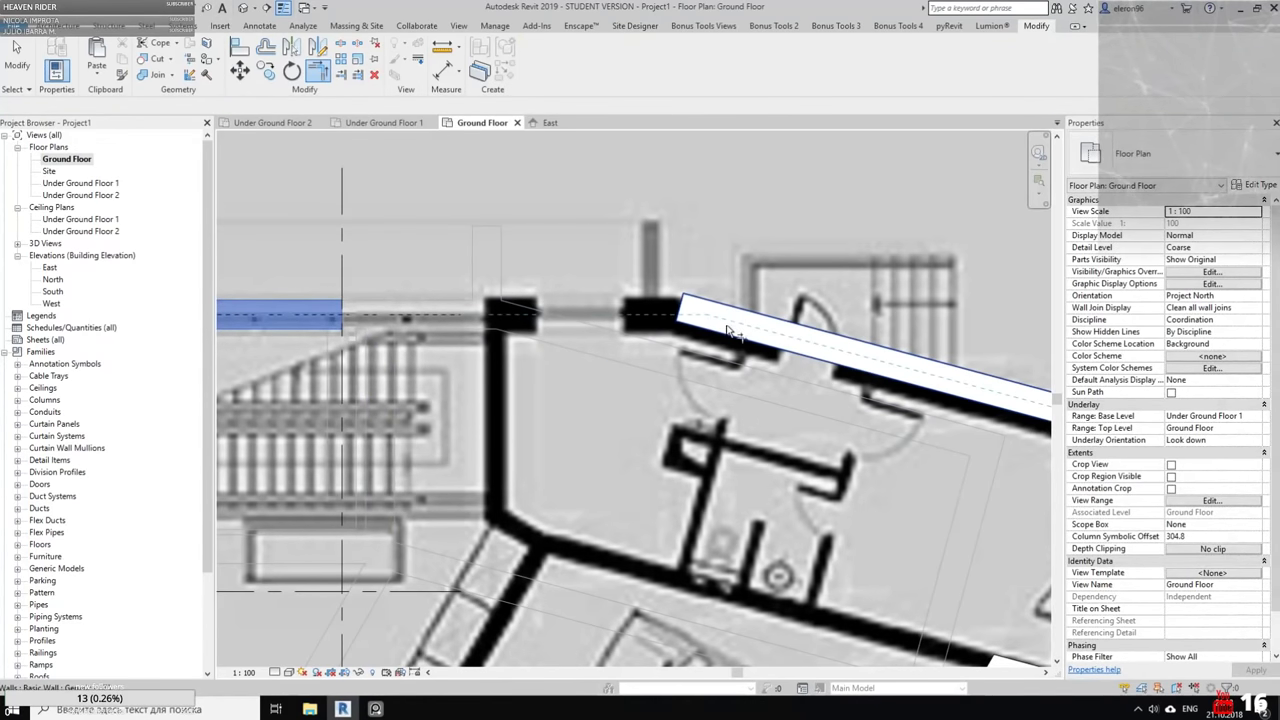
pyautogui.click(730, 332)
pyautogui.scroll(-2, 793, 366)
pyautogui.moveTo(846, 419); pyautogui.dragTo(743, 366, button='middle')
pyautogui.press('Escape')
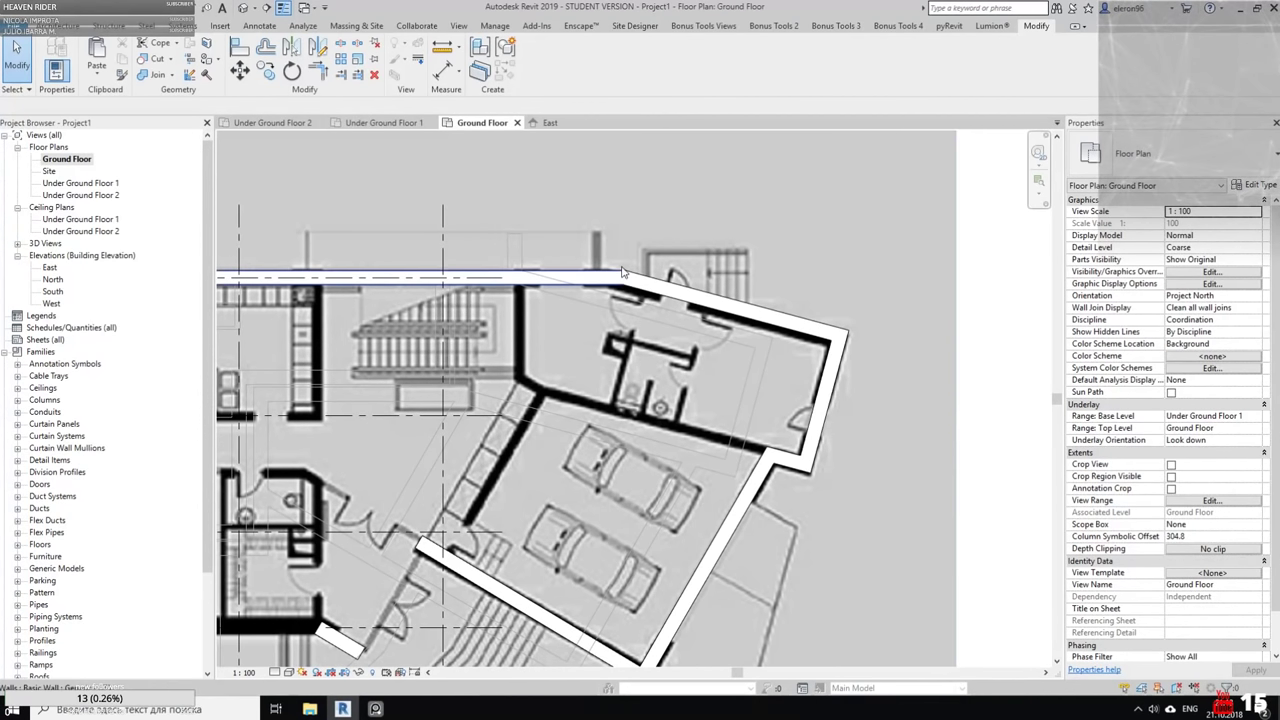
# Check the outer walls around the garage and end room, including the short jog wall, against the plan image
pyautogui.moveTo(297, 313); pyautogui.dragTo(440, 284, button='middle')
pyautogui.scroll(2, 678, 381)
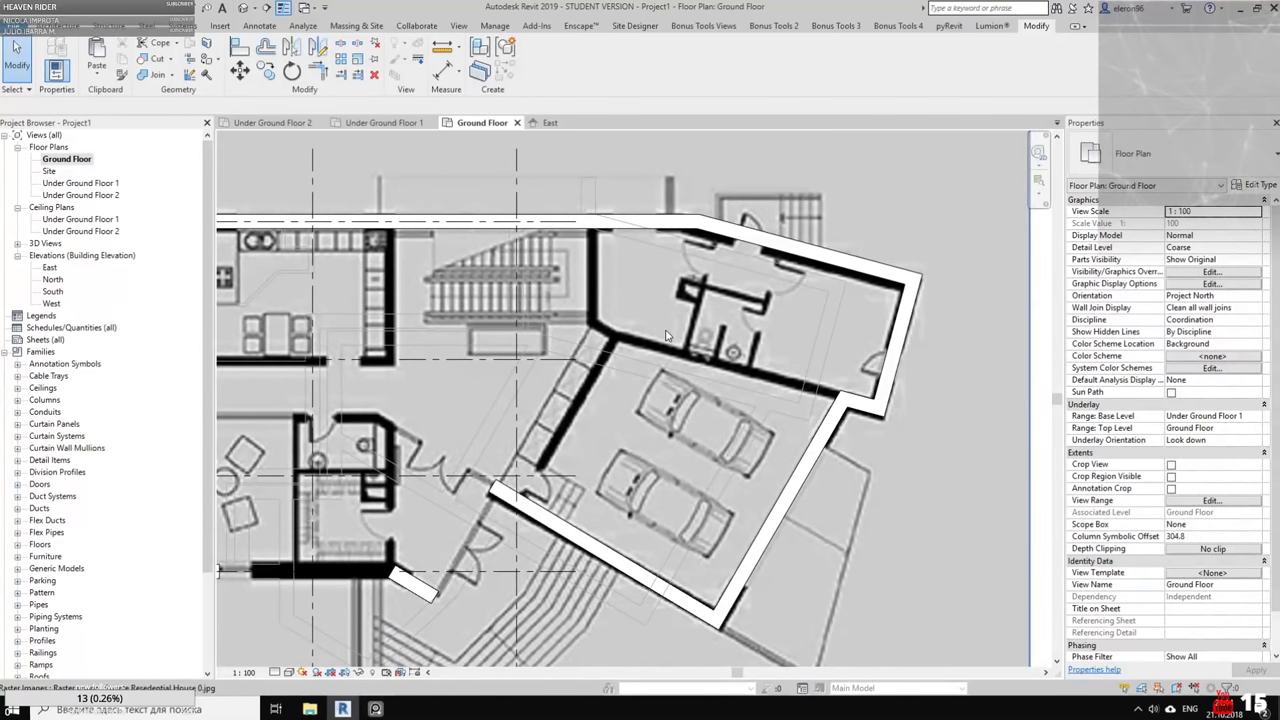
pyautogui.scroll(2, 829, 386)
pyautogui.moveTo(829, 381); pyautogui.dragTo(763, 328, button='middle')
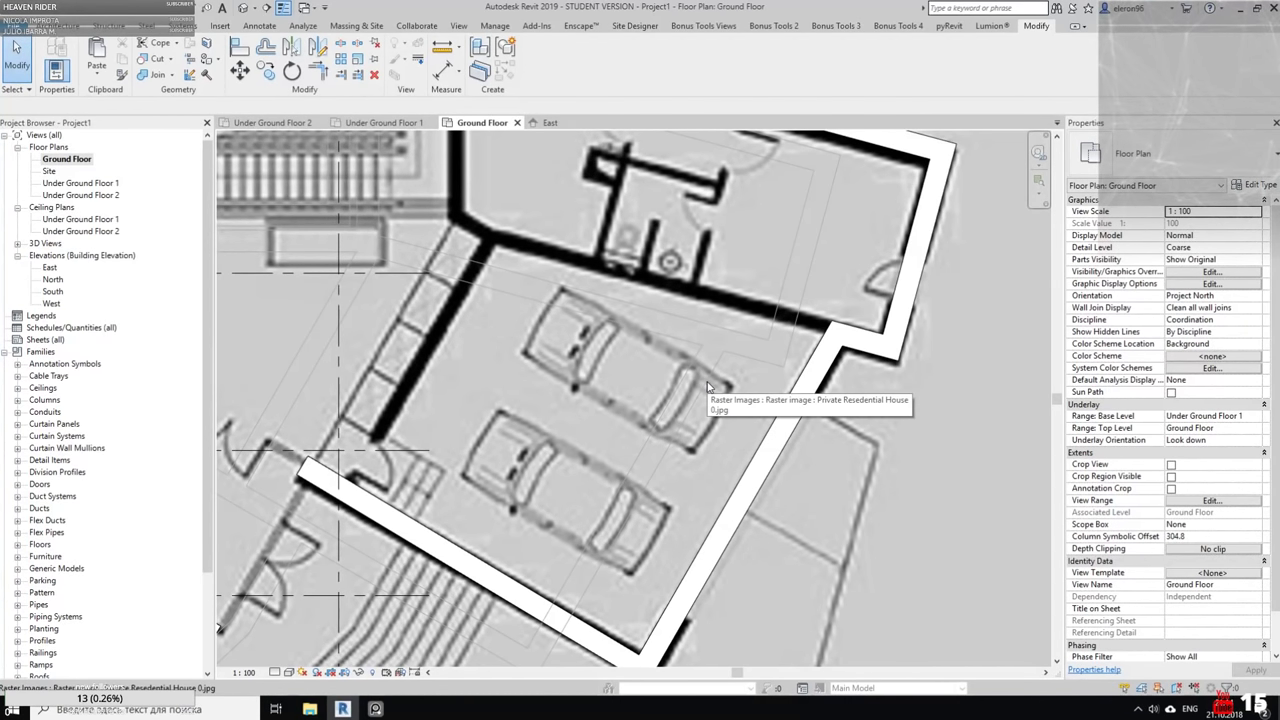
pyautogui.click(862, 342)
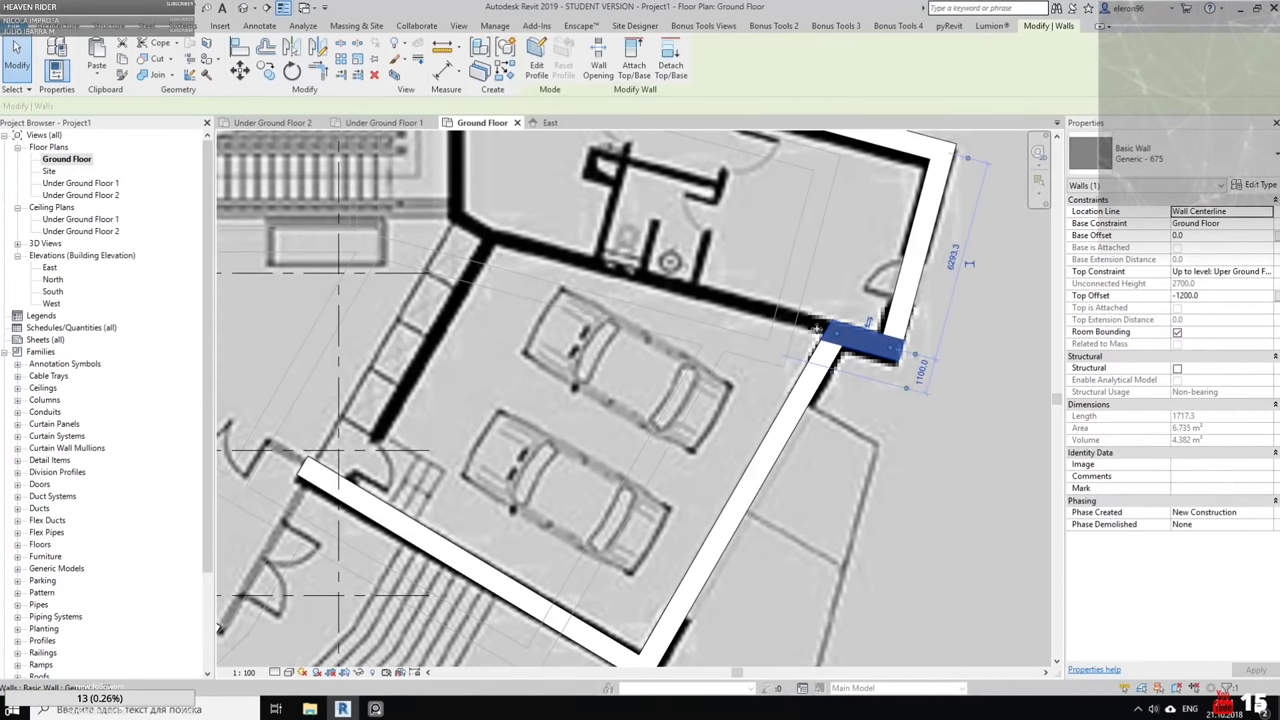
pyautogui.press('Escape')
pyautogui.moveTo(682, 280); pyautogui.dragTo(842, 428, button='middle')
pyautogui.scroll(-5, 843, 428)
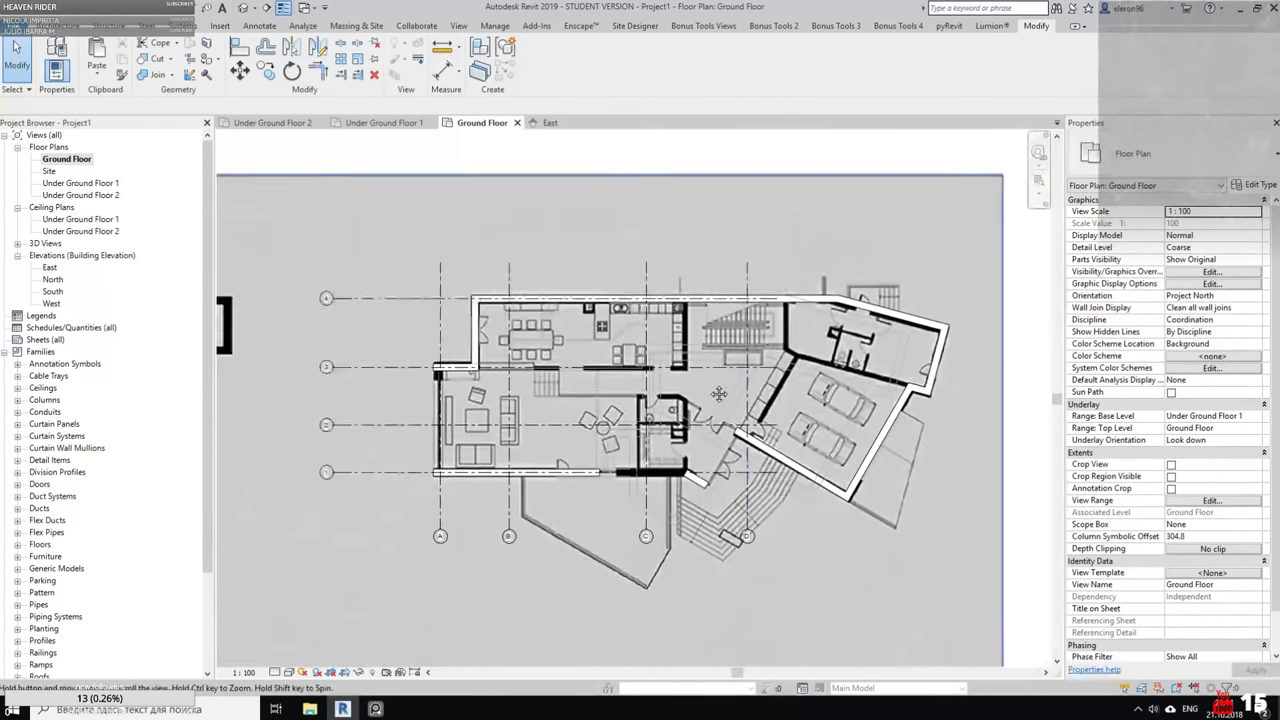
# Trim the straight wall along grid 1 to the short angled entrance wall so they meet at the wardrobe room's outer corner
pyautogui.scroll(6, 645, 482)
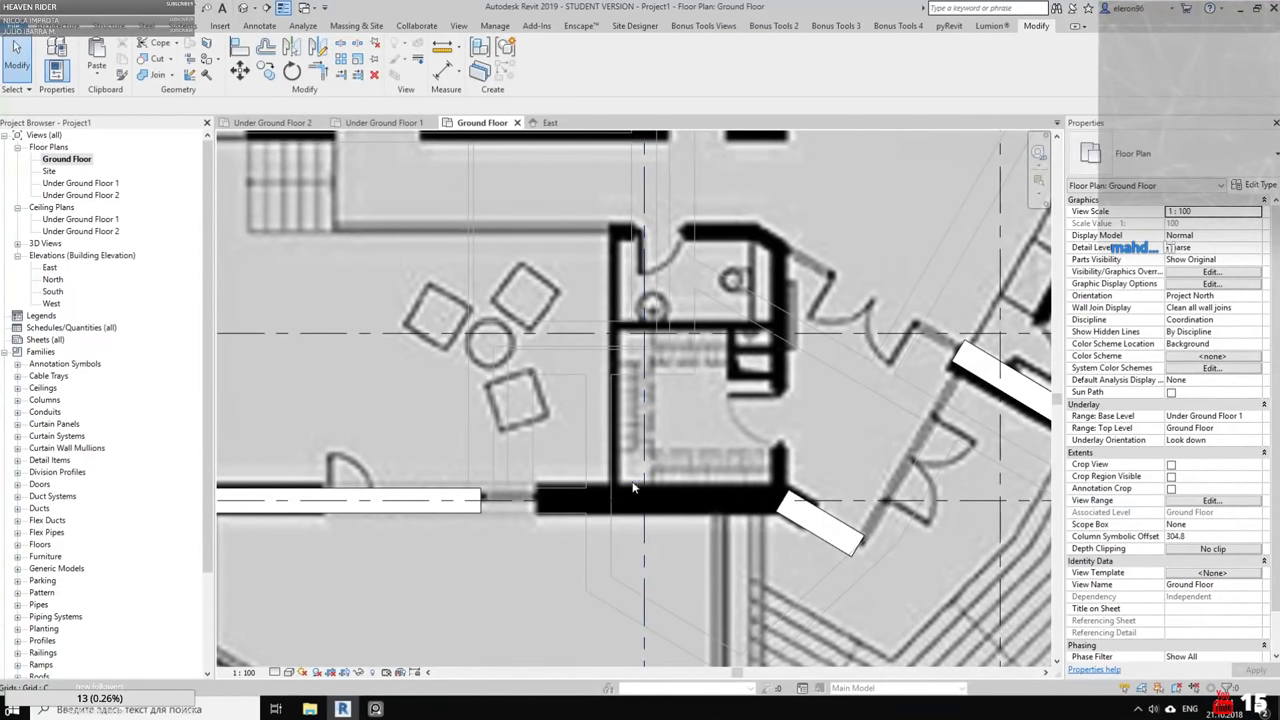
pyautogui.press('t')
pyautogui.press('r')
pyautogui.click(462, 510)
pyautogui.click(821, 531)
pyautogui.scroll(-1, 816, 472)
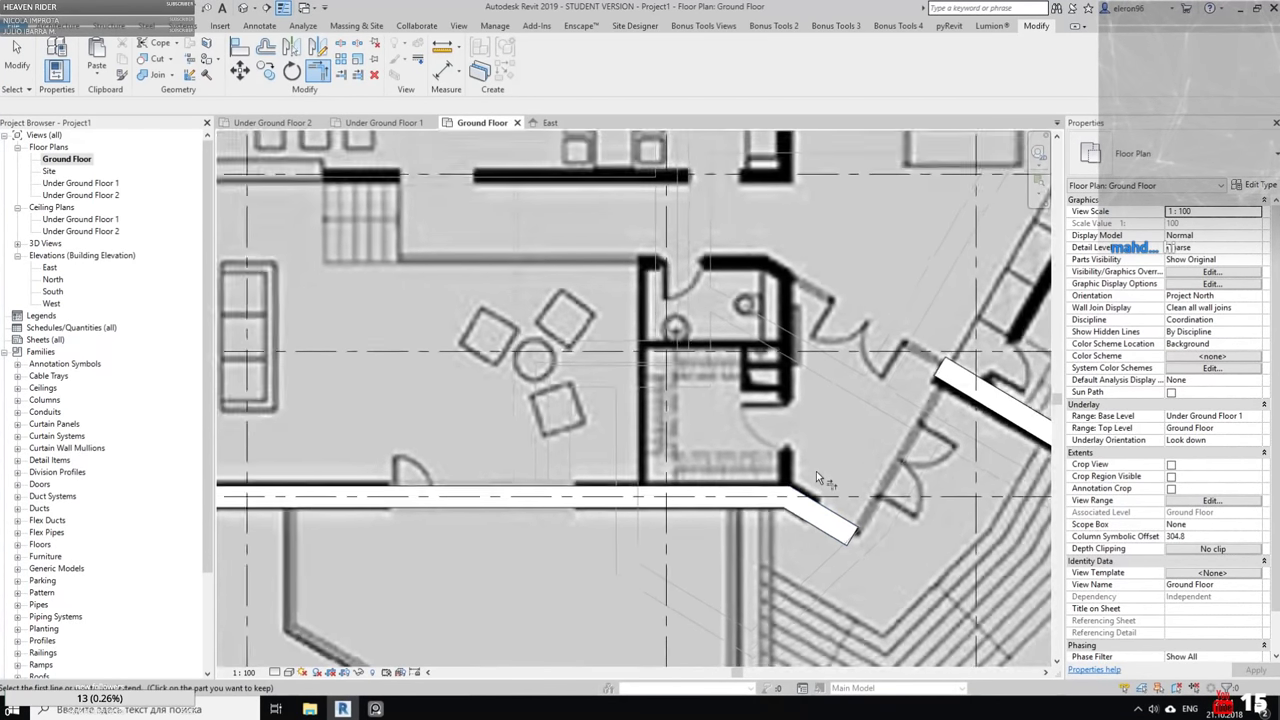
# Examine the entrance steps on the plan and the house photo, renderings and sections through the stairs and garage in the reference image board
pyautogui.scroll(-2, 816, 471)
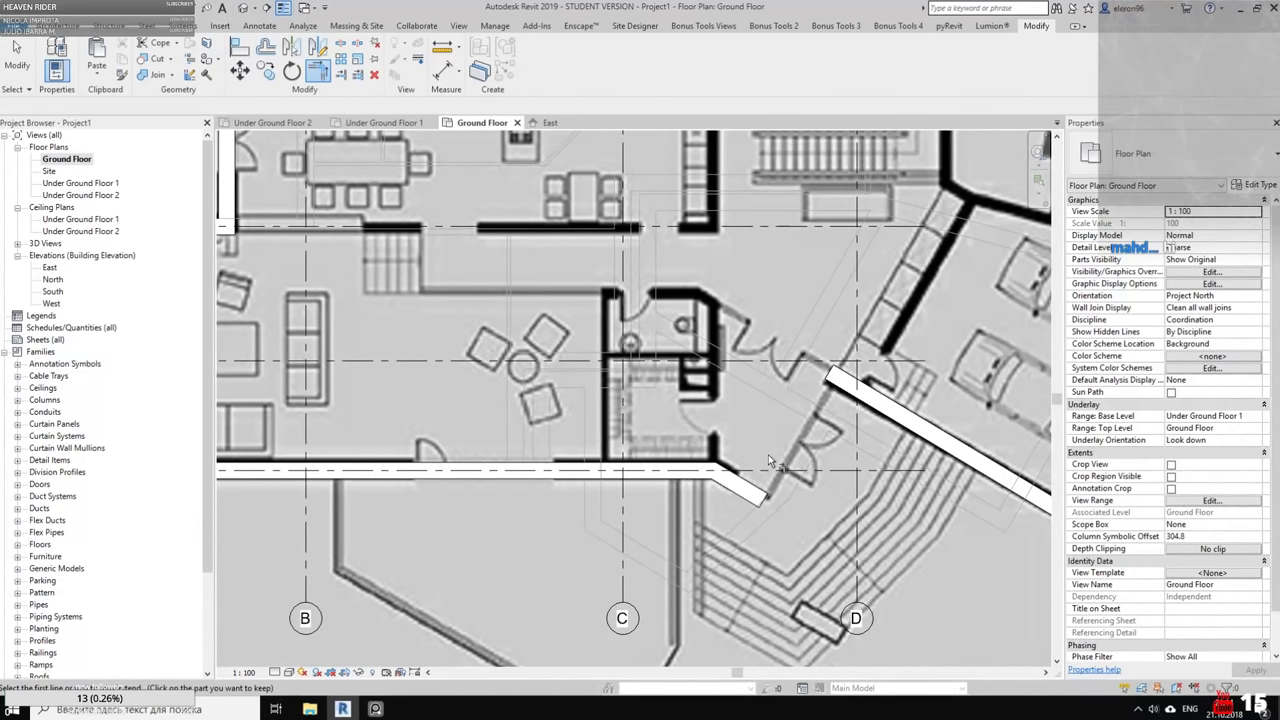
pyautogui.scroll(-2, 768, 431)
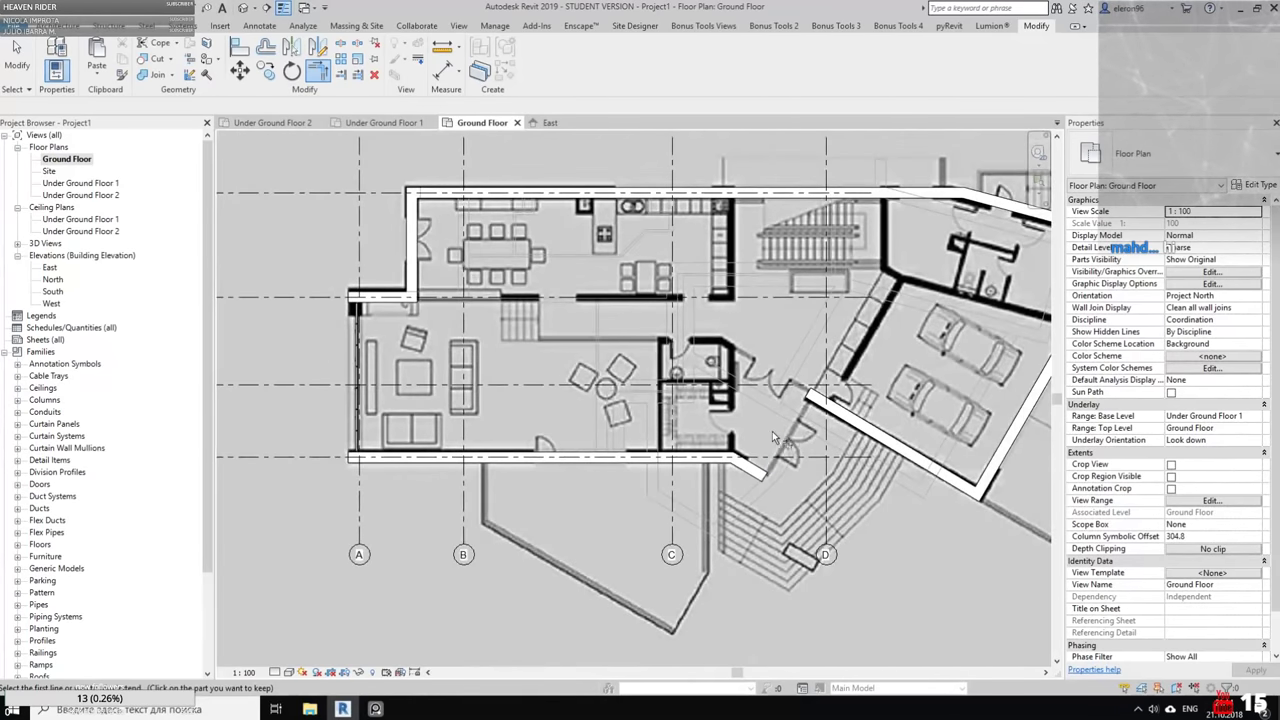
pyautogui.scroll(3, 860, 530)
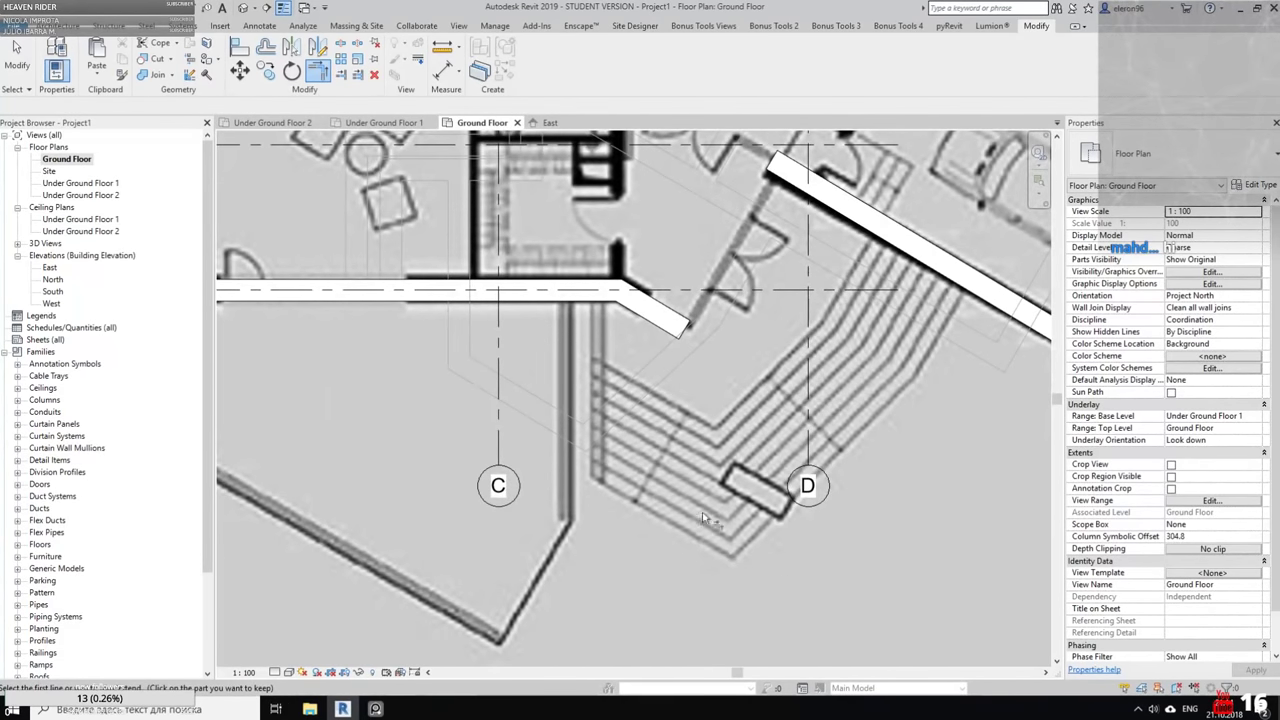
pyautogui.scroll(-3, 757, 485)
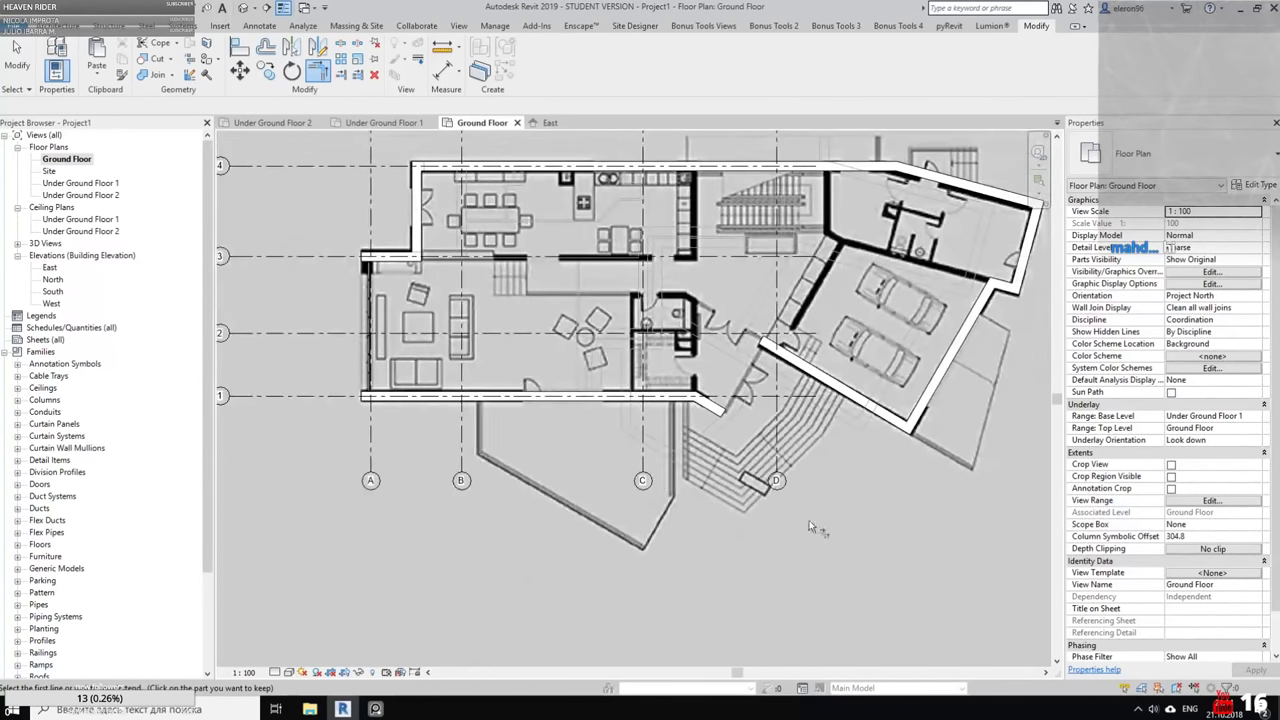
pyautogui.click(376, 708)
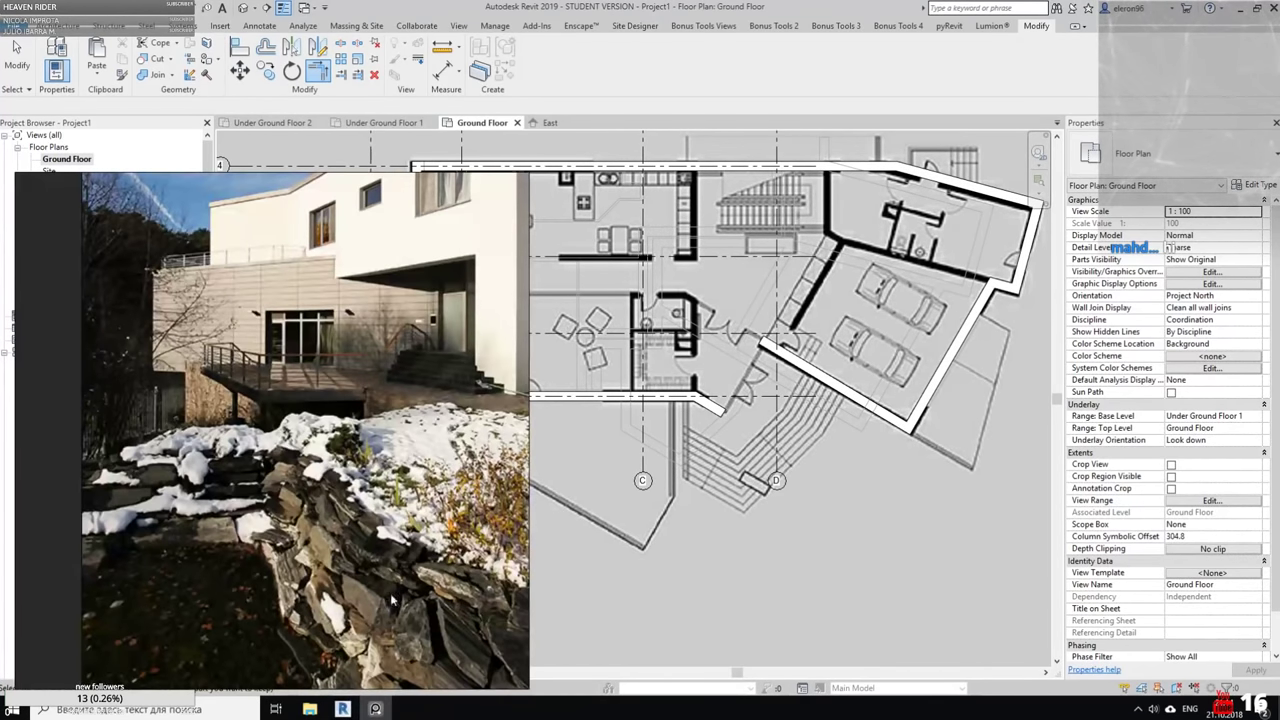
pyautogui.scroll(-4, 376, 243)
pyautogui.moveTo(376, 243); pyautogui.dragTo(285, 440, button='middle')
pyautogui.scroll(-4, 285, 440)
pyautogui.moveTo(338, 230); pyautogui.dragTo(311, 346, button='middle')
pyautogui.scroll(5, 310, 346)
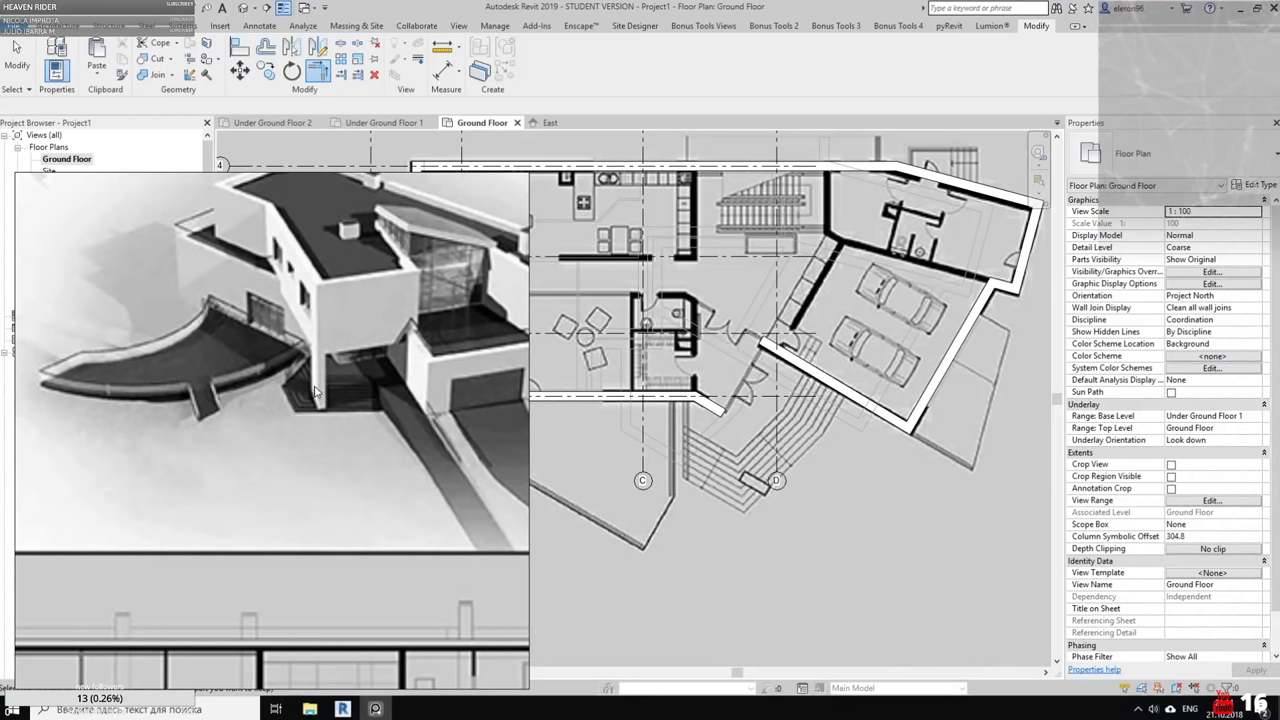
pyautogui.scroll(-2, 315, 392)
pyautogui.scroll(-2, 414, 393)
pyautogui.moveTo(404, 410); pyautogui.dragTo(388, 467, button='middle')
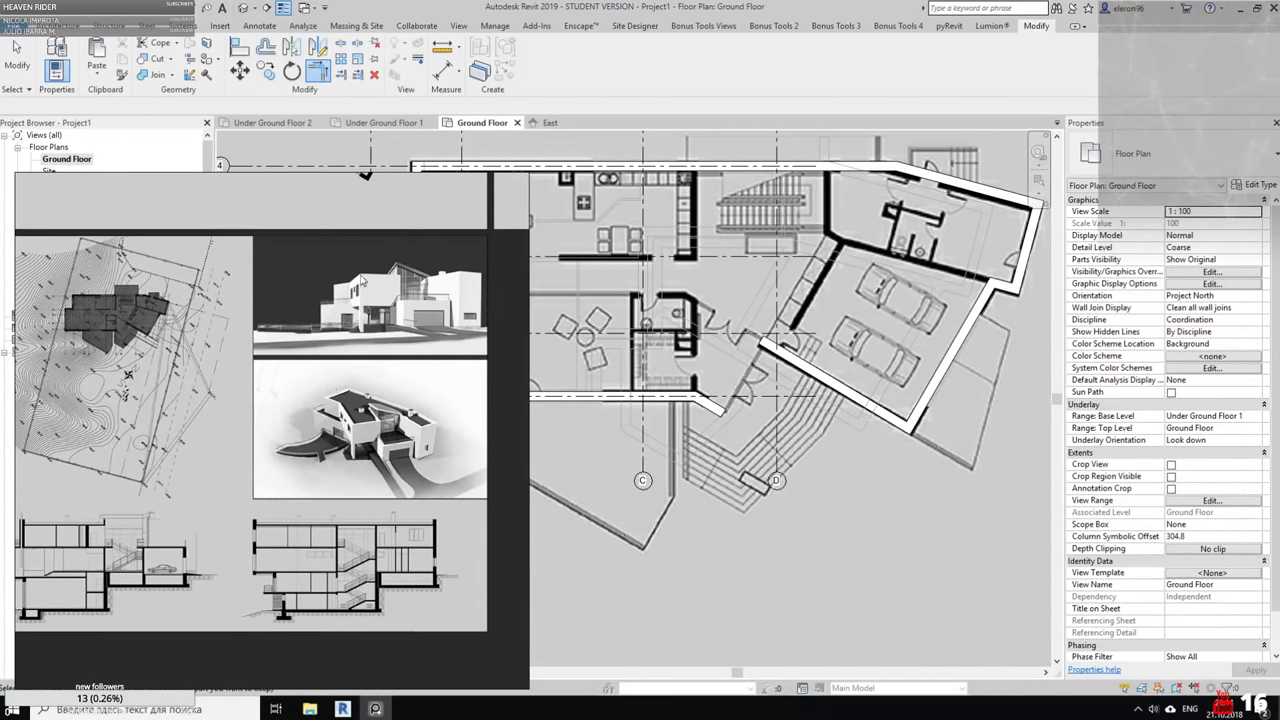
pyautogui.scroll(2, 151, 566)
pyautogui.scroll(-2, 151, 566)
pyautogui.moveTo(151, 566); pyautogui.dragTo(261, 467, button='middle')
pyautogui.scroll(5, 261, 468)
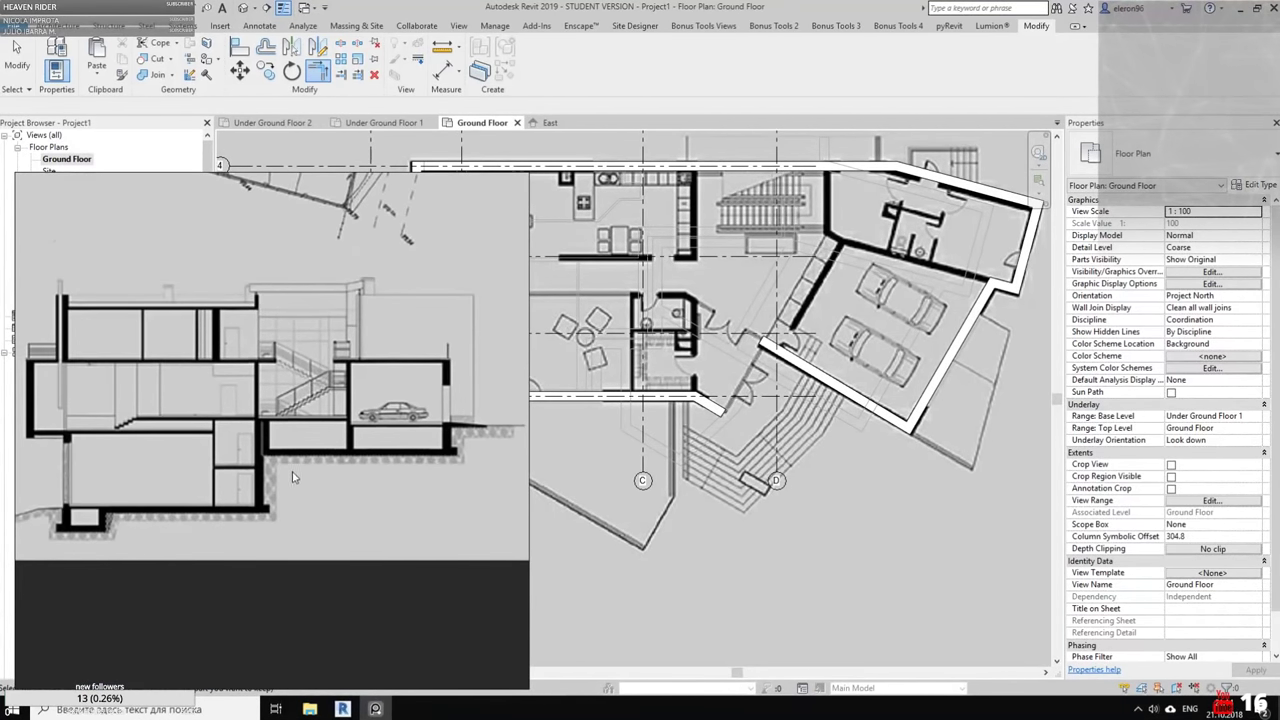
pyautogui.moveTo(275, 452); pyautogui.dragTo(178, 445)
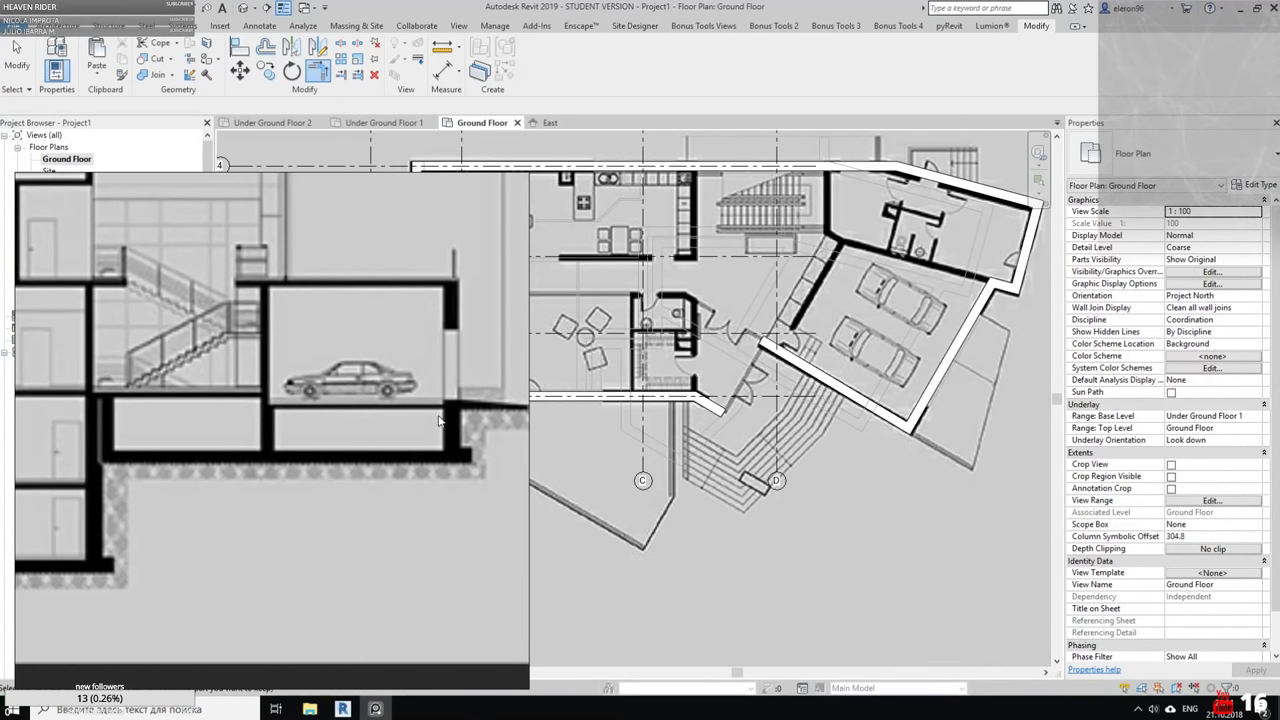
pyautogui.scroll(-4, 440, 420)
pyautogui.scroll(5, 337, 399)
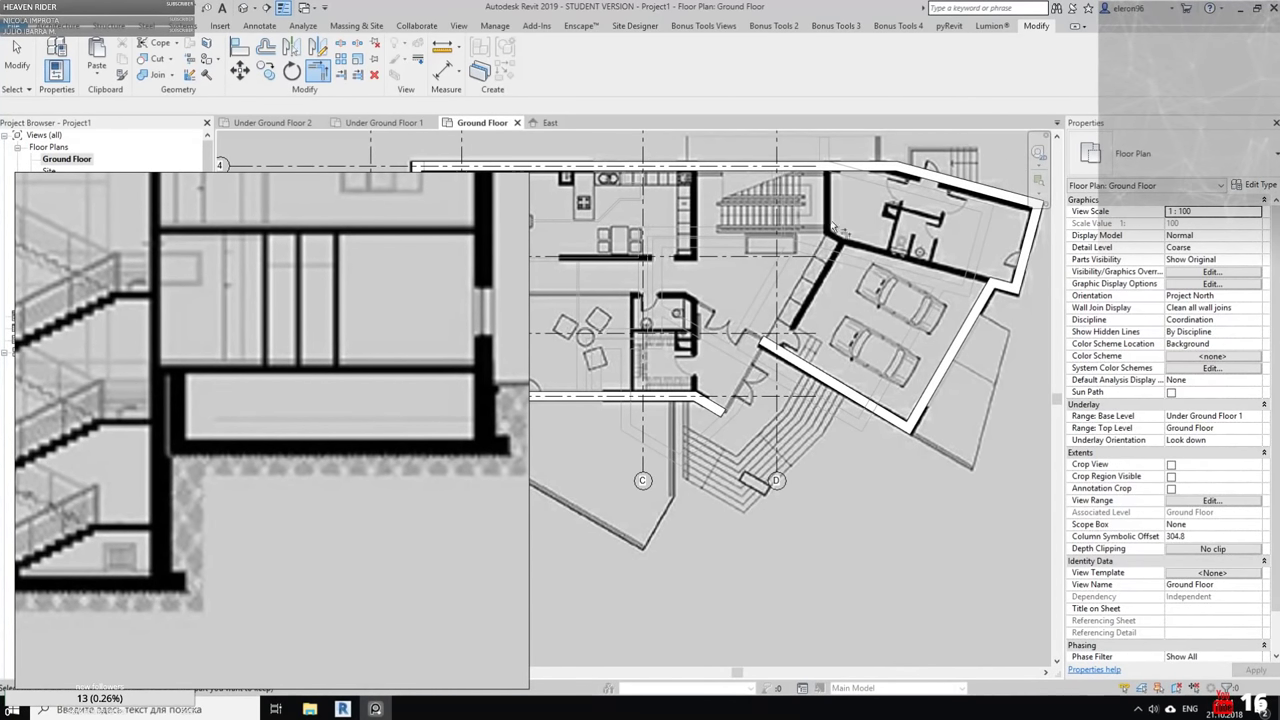
pyautogui.click(375, 709)
# Draw an Interior - 250 mm Partition (1-hr) wall from the wardrobe room's outer corner along the entrance hall to the toilet's chamfered corner
pyautogui.scroll(-1, 600, 490)
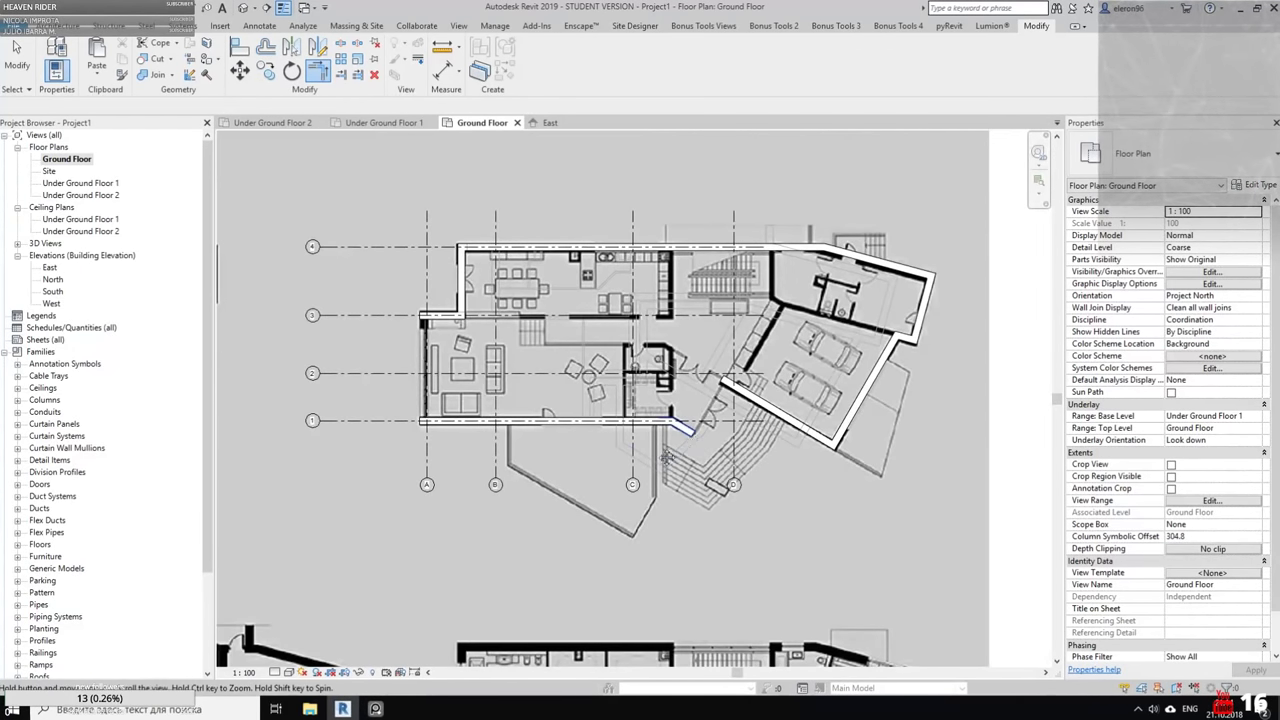
pyautogui.scroll(4, 560, 430)
pyautogui.scroll(2, 548, 412)
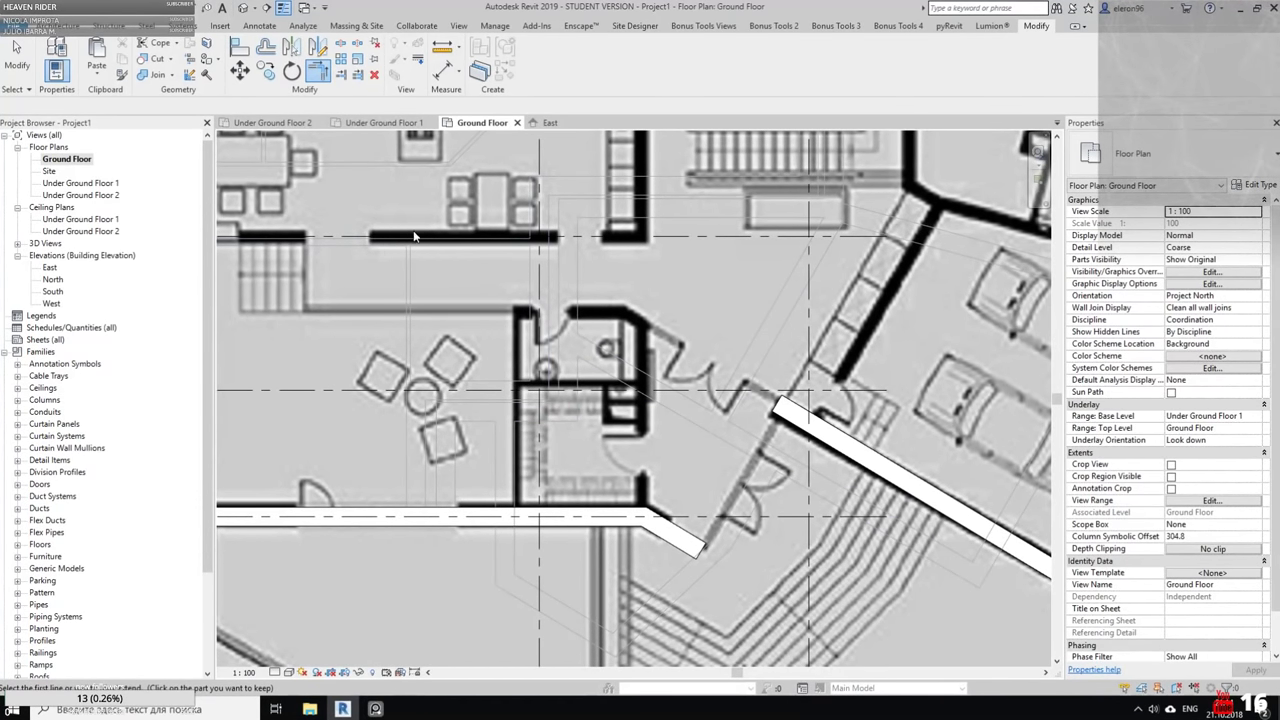
pyautogui.press('Escape')
pyautogui.click(60, 28)
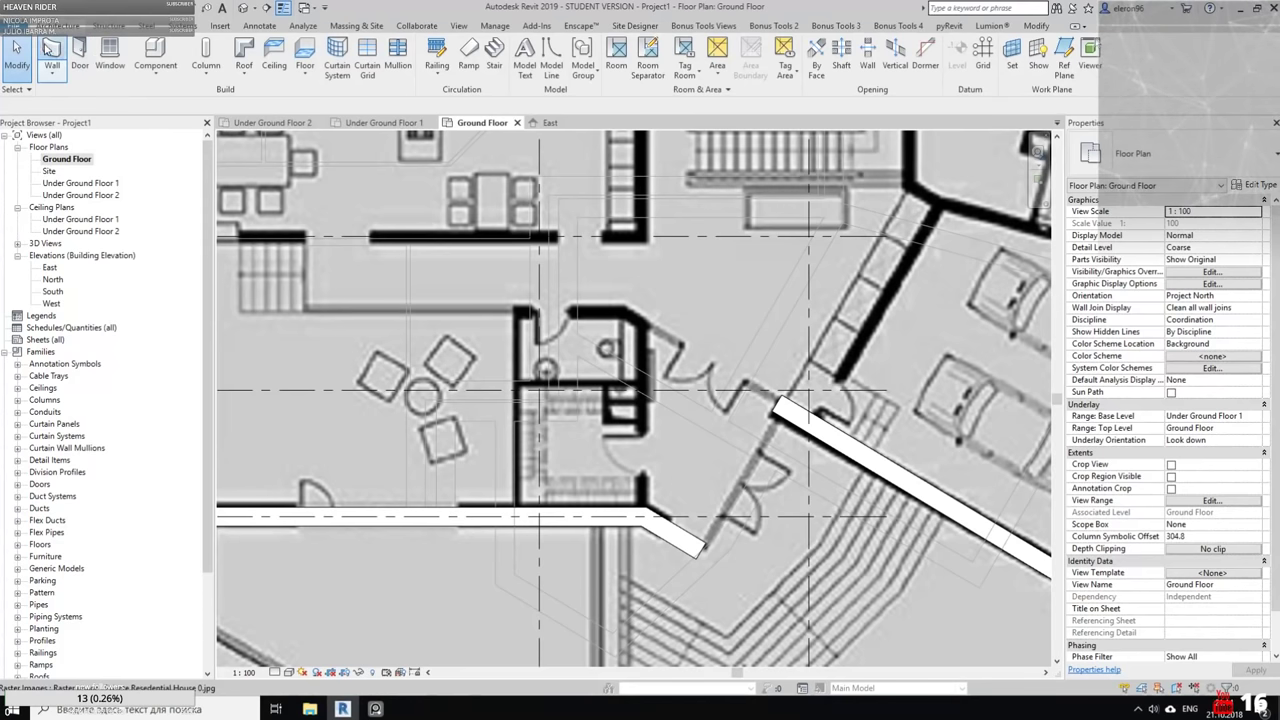
pyautogui.click(49, 56)
pyautogui.click(1180, 158)
pyautogui.scroll(-3, 1203, 340)
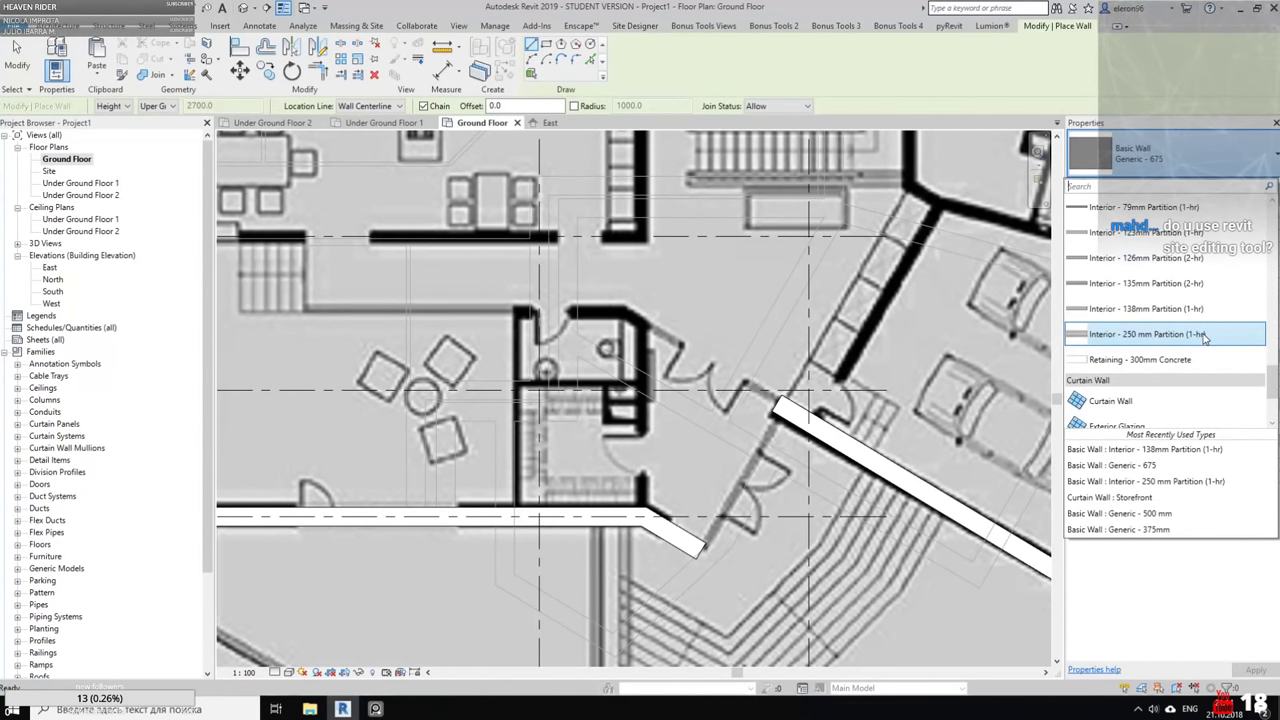
pyautogui.click(1160, 334)
pyautogui.scroll(3, 766, 494)
pyautogui.scroll(1, 766, 495)
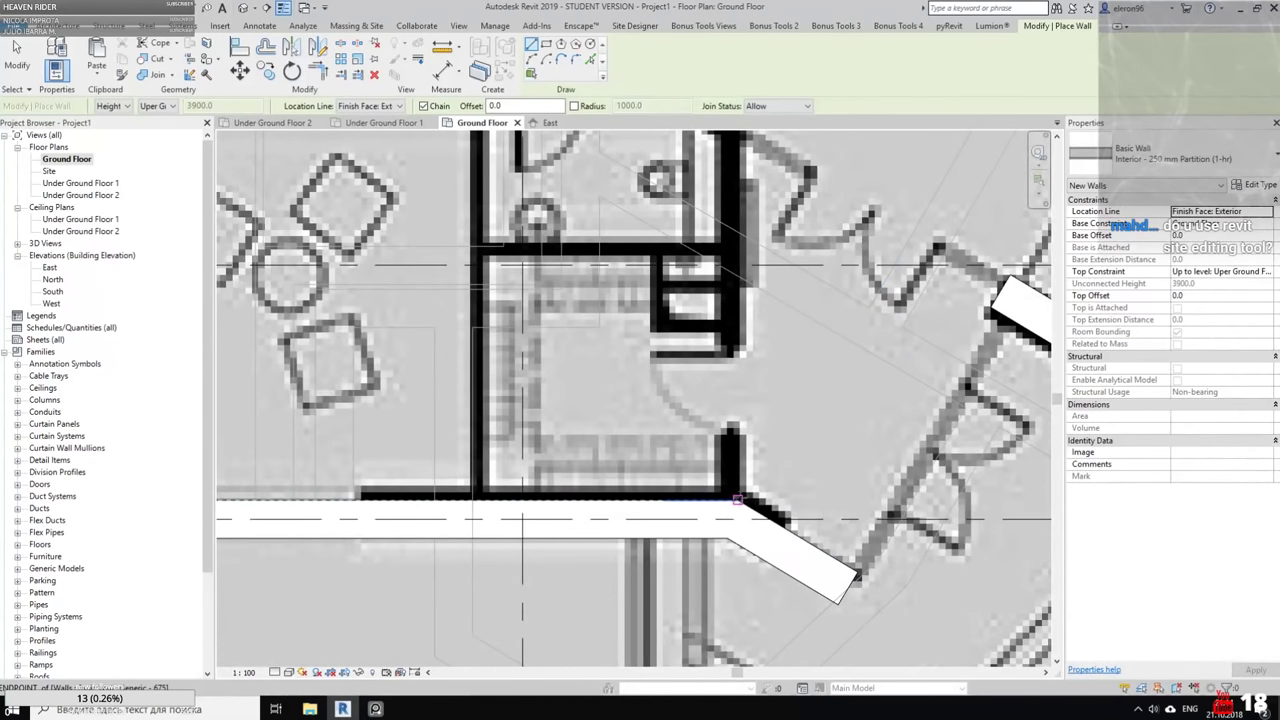
pyautogui.click(739, 499)
pyautogui.moveTo(735, 338); pyautogui.dragTo(710, 452, button='middle')
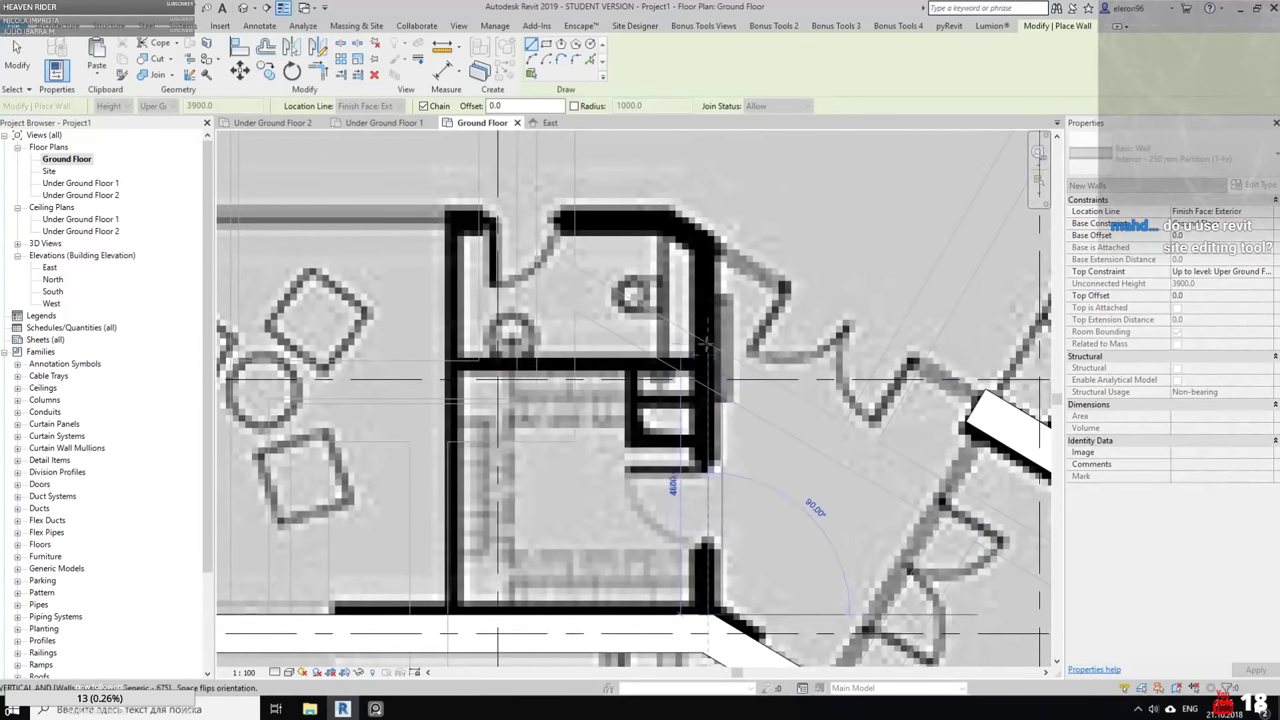
pyautogui.click(703, 253)
pyautogui.scroll(4, 711, 259)
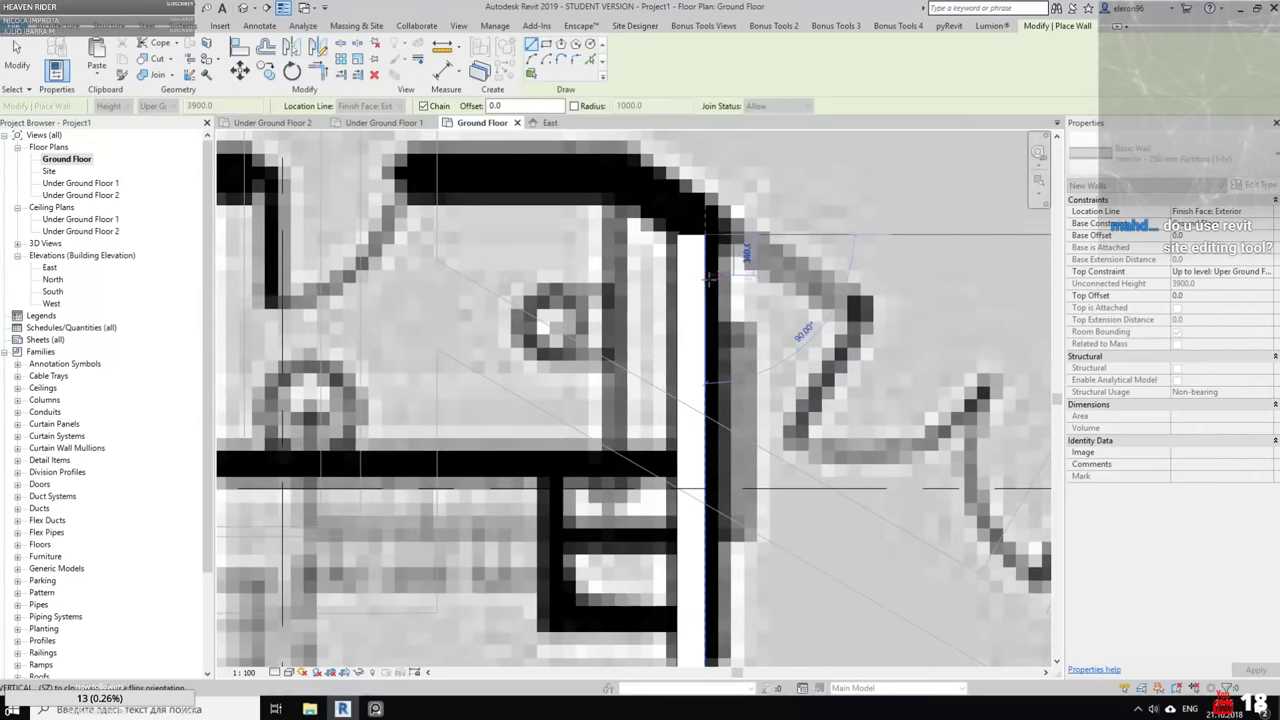
pyautogui.press('Escape')
pyautogui.press('Escape')
pyautogui.scroll(-3, 713, 338)
pyautogui.moveTo(757, 401); pyautogui.dragTo(722, 267, button='middle')
pyautogui.scroll(2, 690, 553)
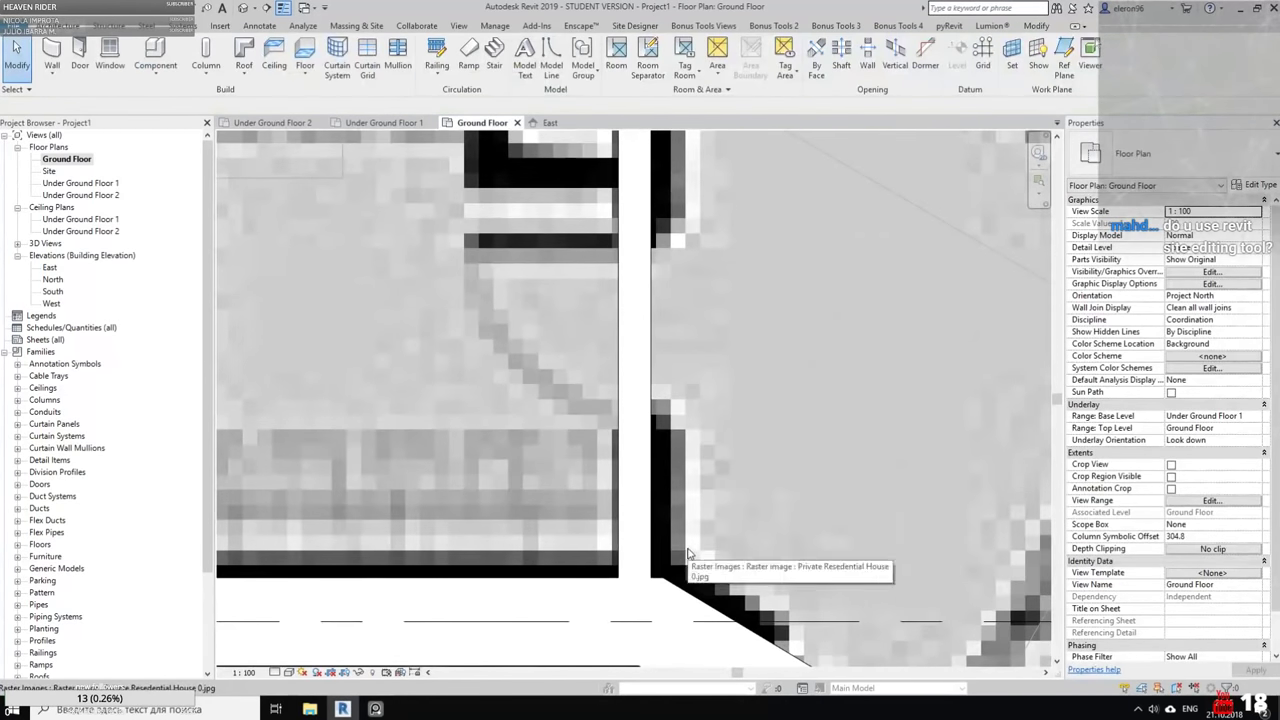
pyautogui.press('a')
pyautogui.press('l')
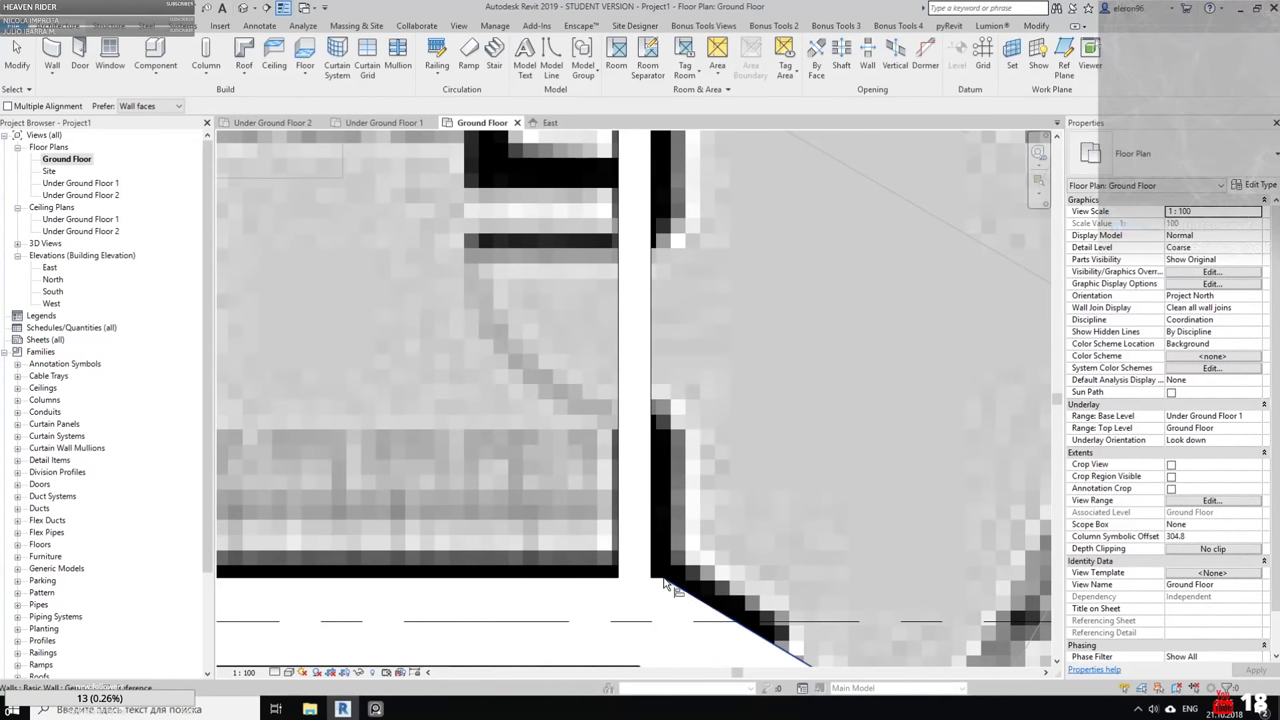
pyautogui.click(663, 584)
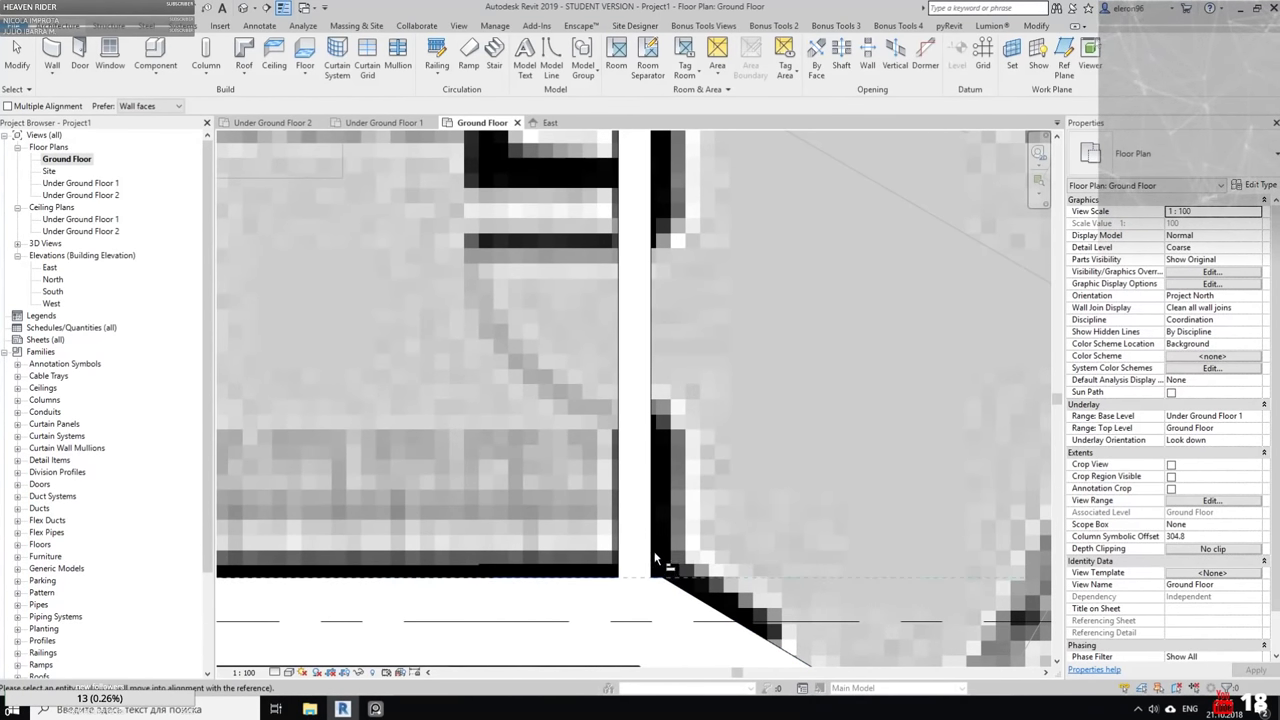
pyautogui.press('Escape')
pyautogui.press('Escape')
pyautogui.scroll(1, 662, 582)
pyautogui.moveTo(662, 582); pyautogui.dragTo(669, 492, button='middle')
pyautogui.scroll(1, 670, 488)
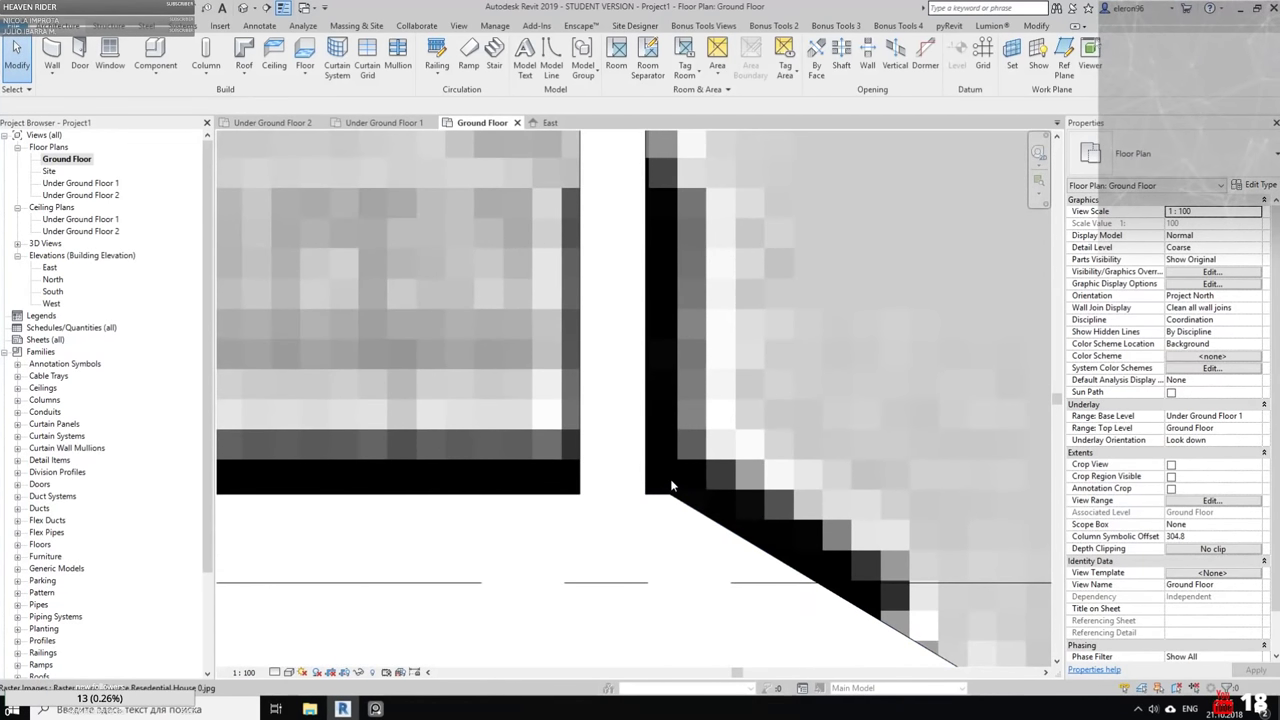
pyautogui.press('a')
pyautogui.press('l')
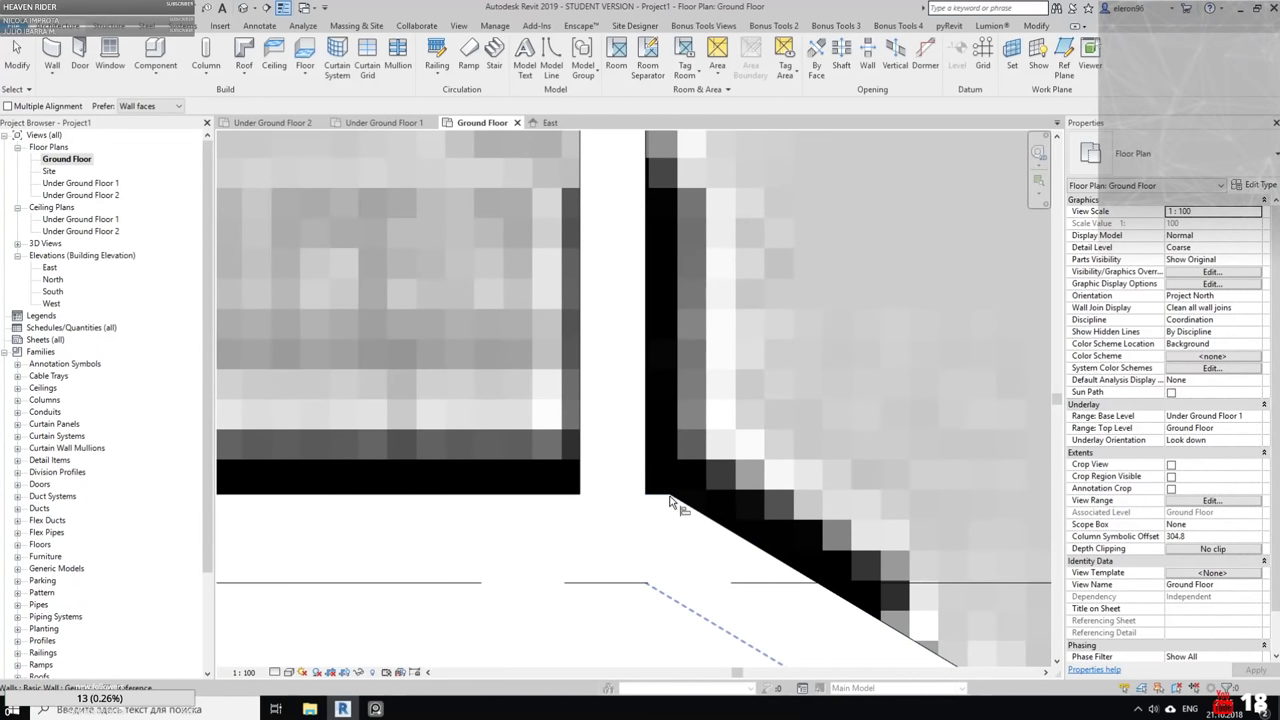
pyautogui.press('Tab')
pyautogui.press('Tab')
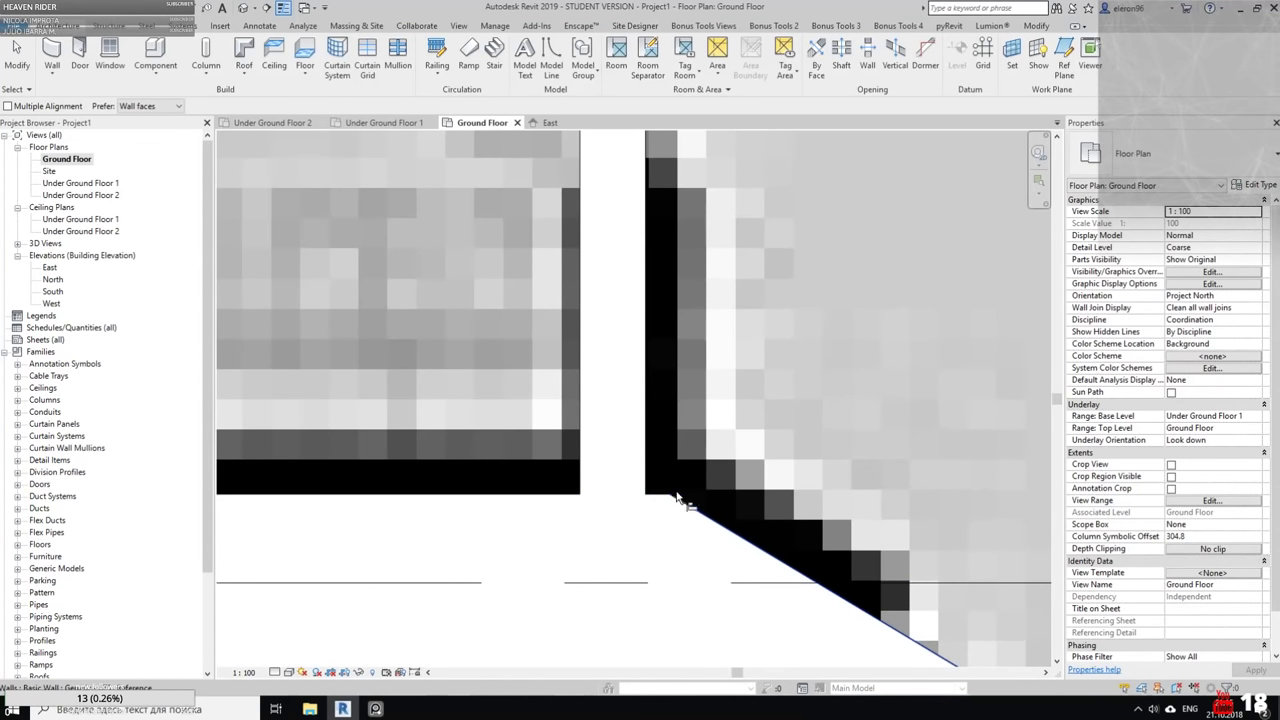
pyautogui.press('Escape')
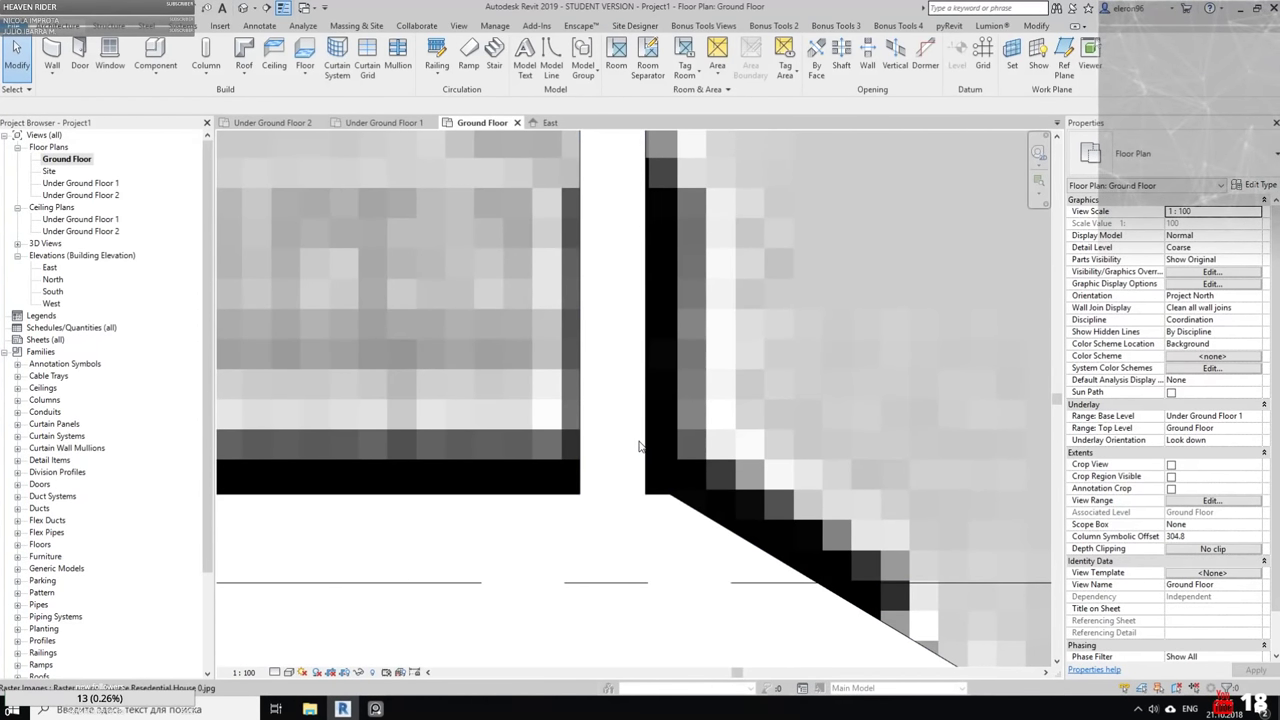
# Move the entrance hall partition wall so its hall-side face meets the inner corner between the straight and angled outer walls
pyautogui.click(649, 452)
pyautogui.press('a')
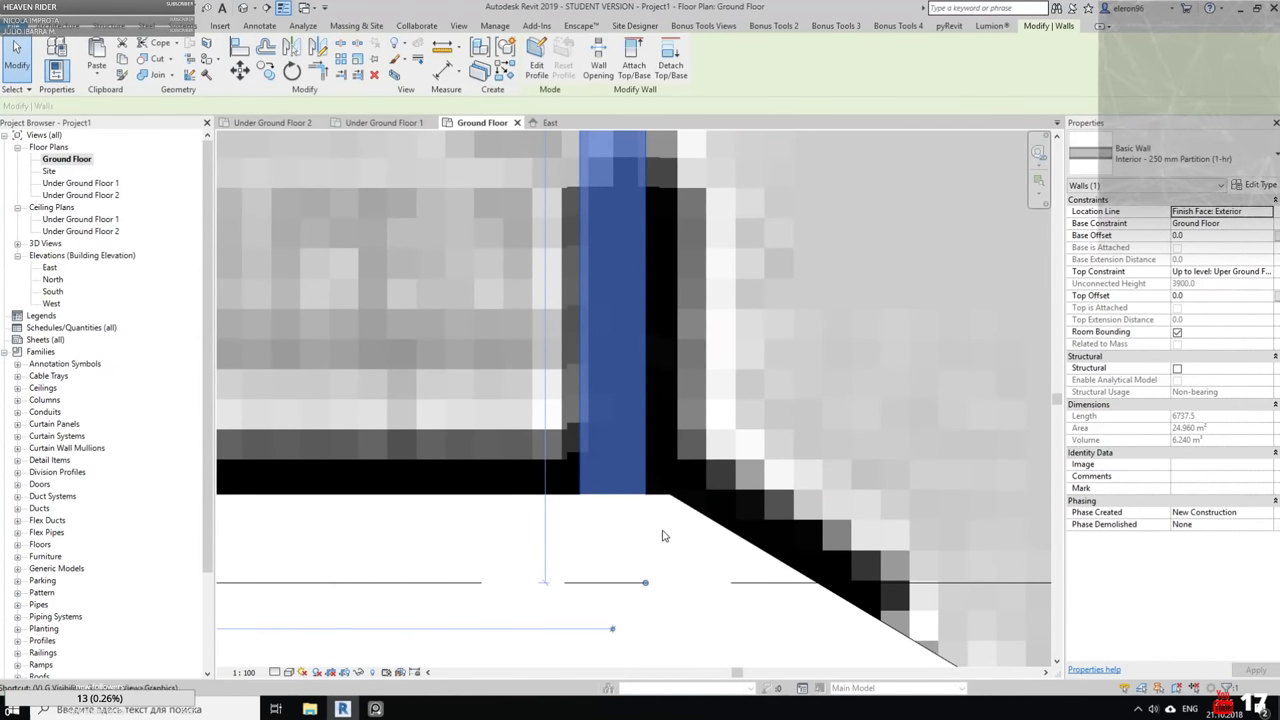
pyautogui.click(240, 70)
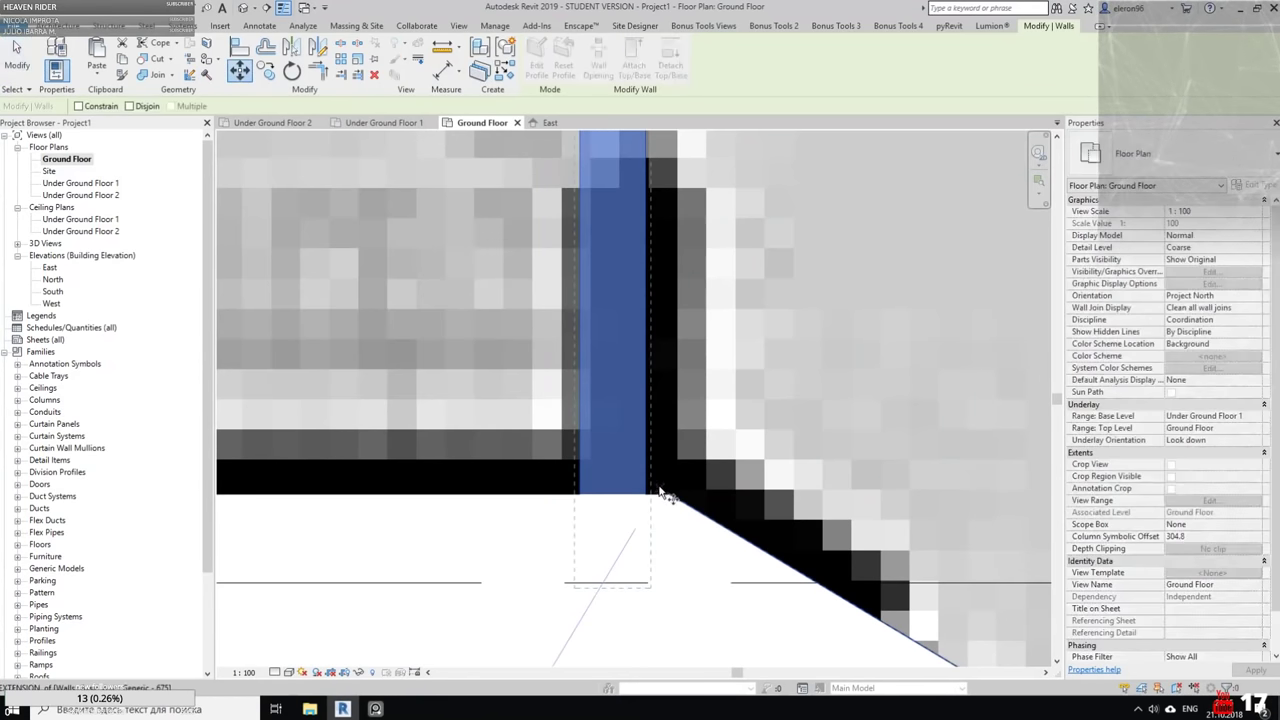
pyautogui.click(648, 494)
pyautogui.click(670, 494)
pyautogui.press('Escape')
pyautogui.scroll(-5, 731, 353)
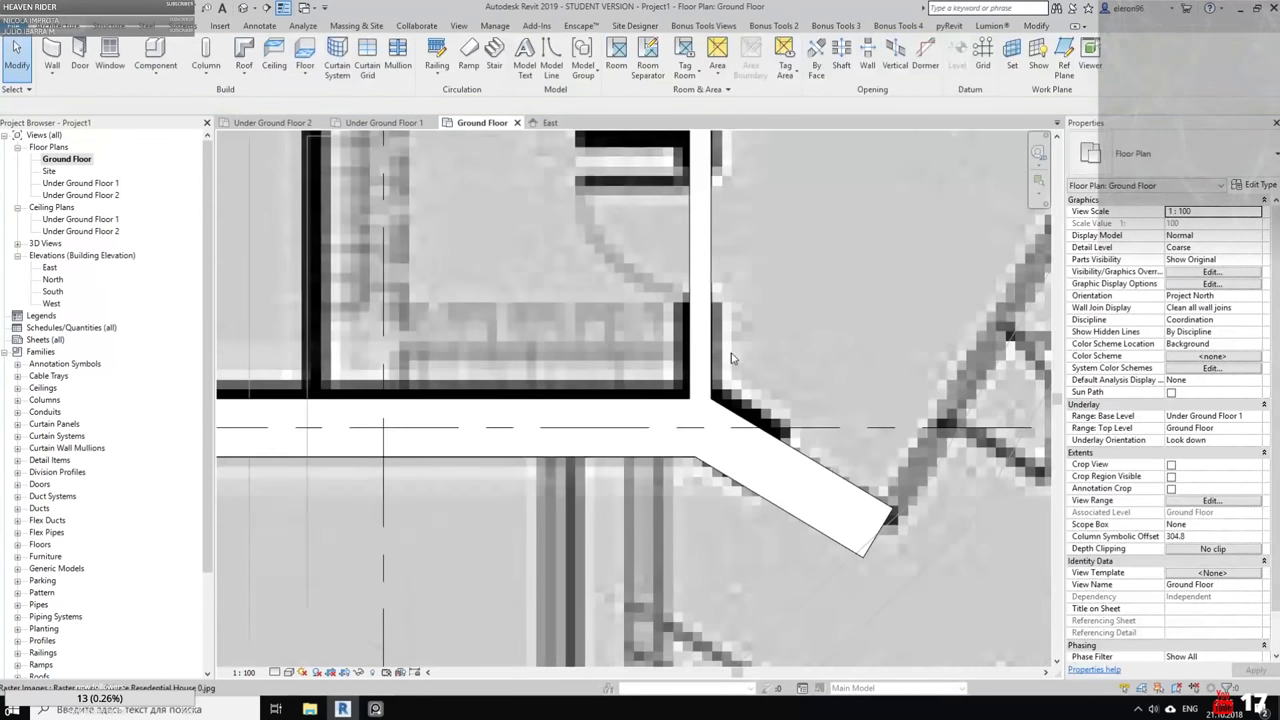
# Draw an Interior - 250 mm Partition (1-hr) wall from the garage-side angled wall's end across the entrance doors to the toilet's chamfered corner, unjoining conflicting elements
pyautogui.moveTo(757, 325); pyautogui.dragTo(751, 595, button='middle')
pyautogui.moveTo(779, 360); pyautogui.dragTo(672, 356, button='middle')
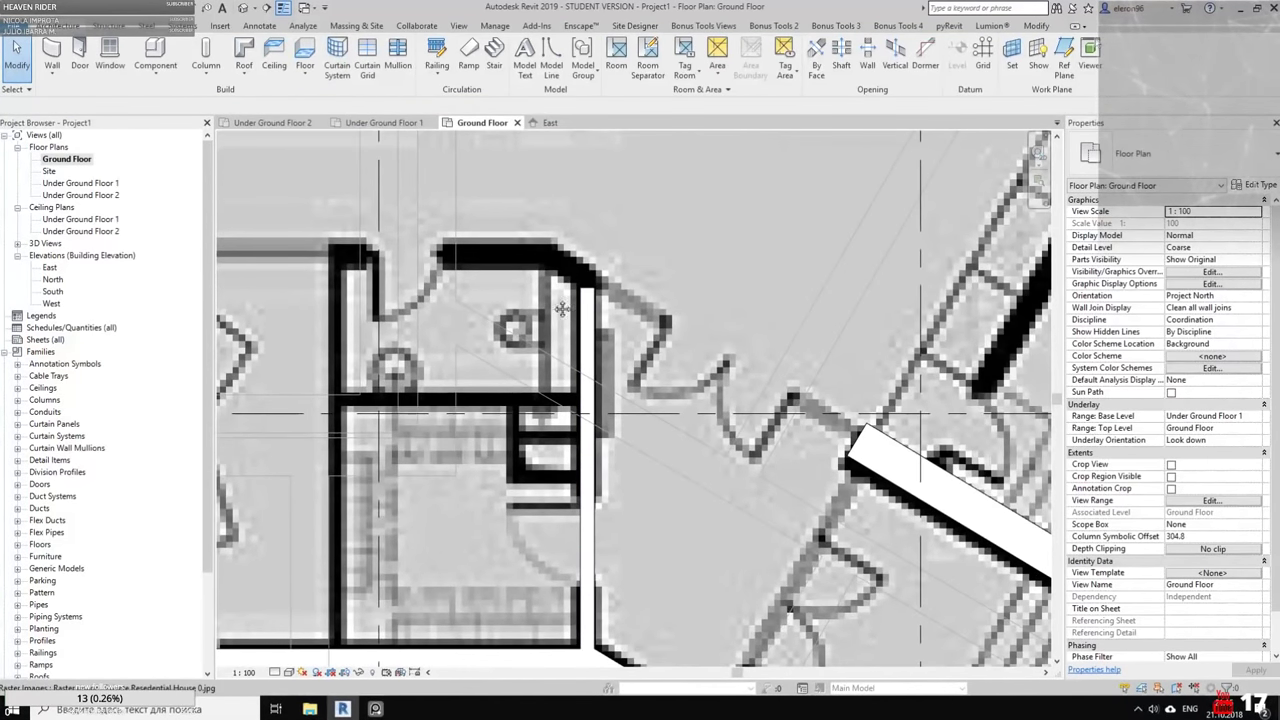
pyautogui.moveTo(539, 285); pyautogui.dragTo(608, 378, button='middle')
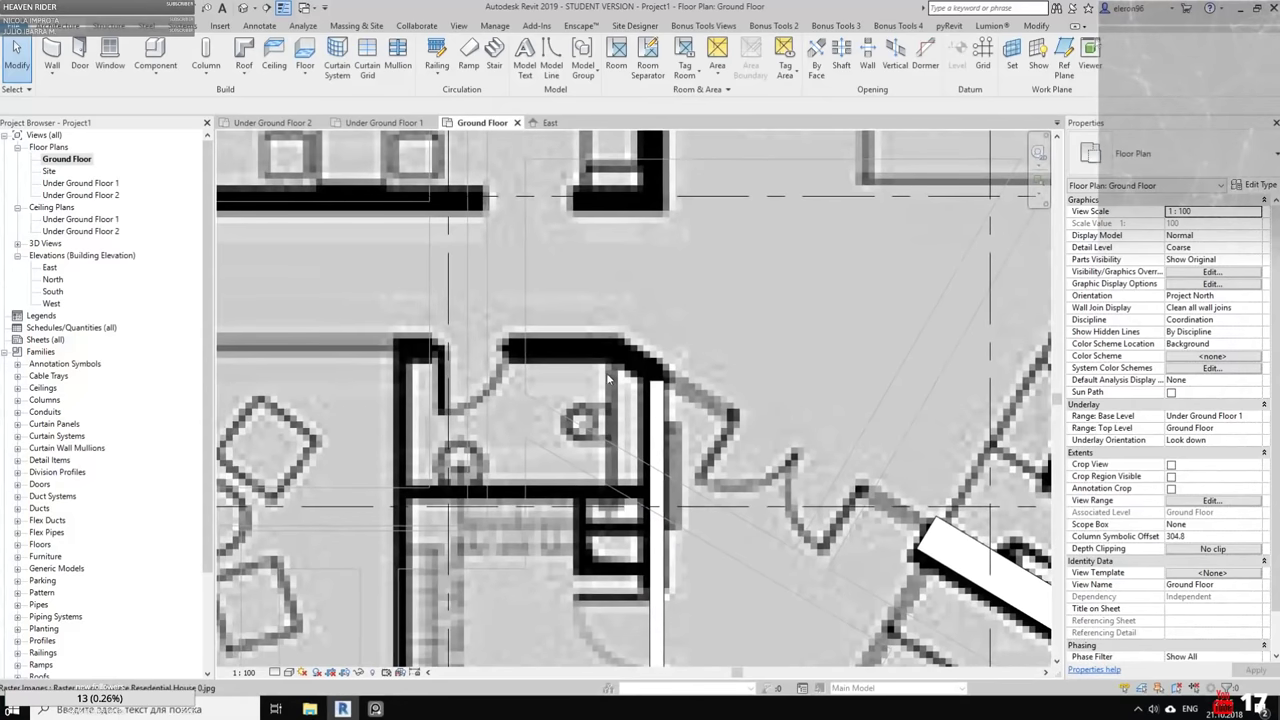
pyautogui.click(659, 406)
pyautogui.press('c')
pyautogui.press('s')
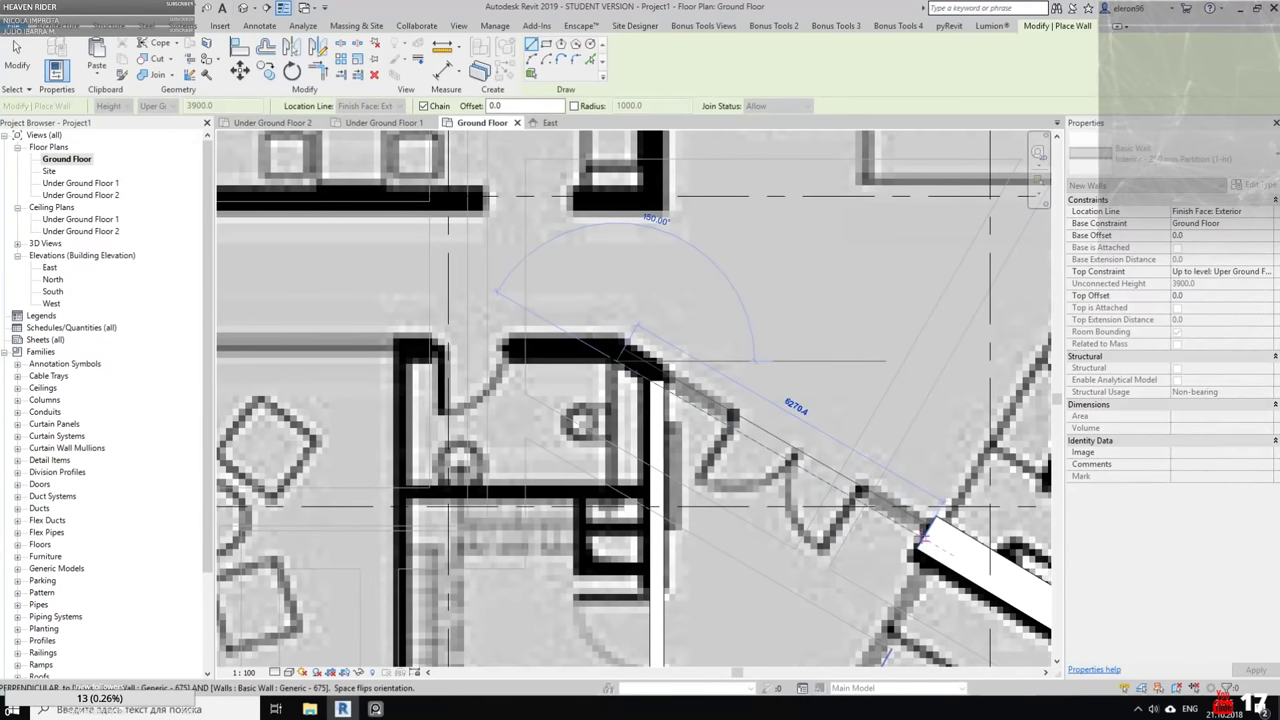
pyautogui.click(651, 405)
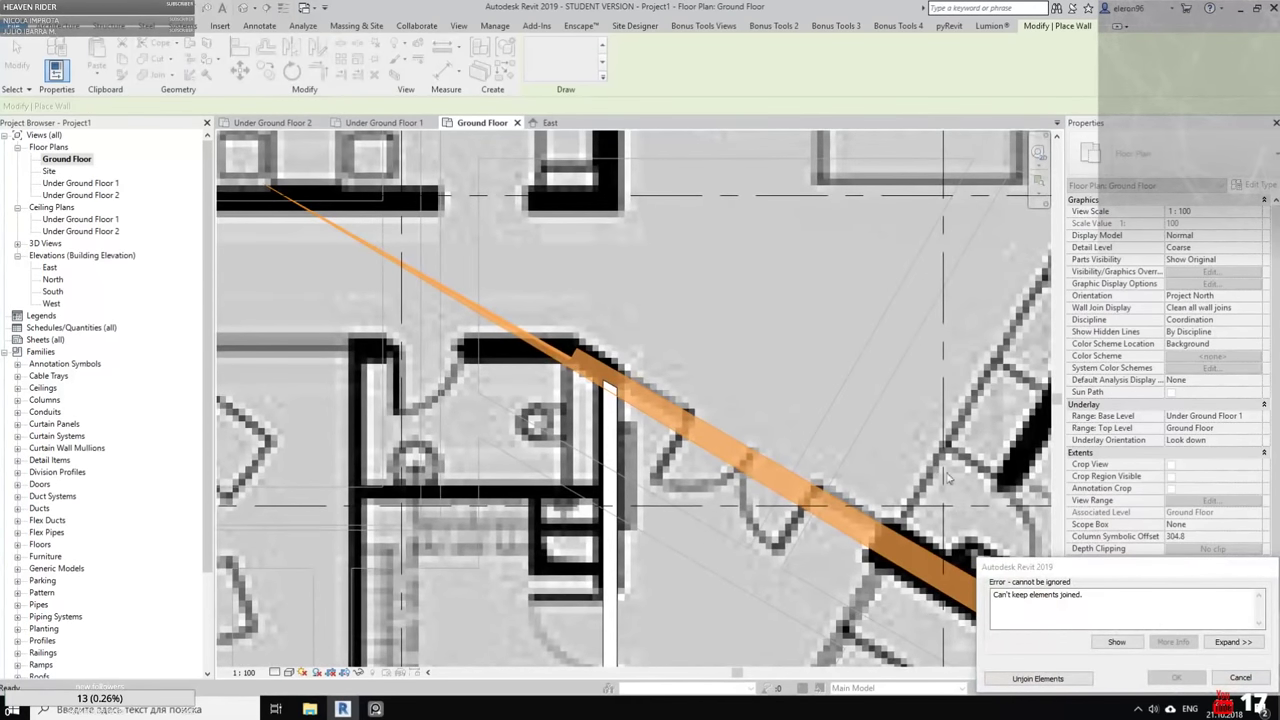
pyautogui.click(1038, 679)
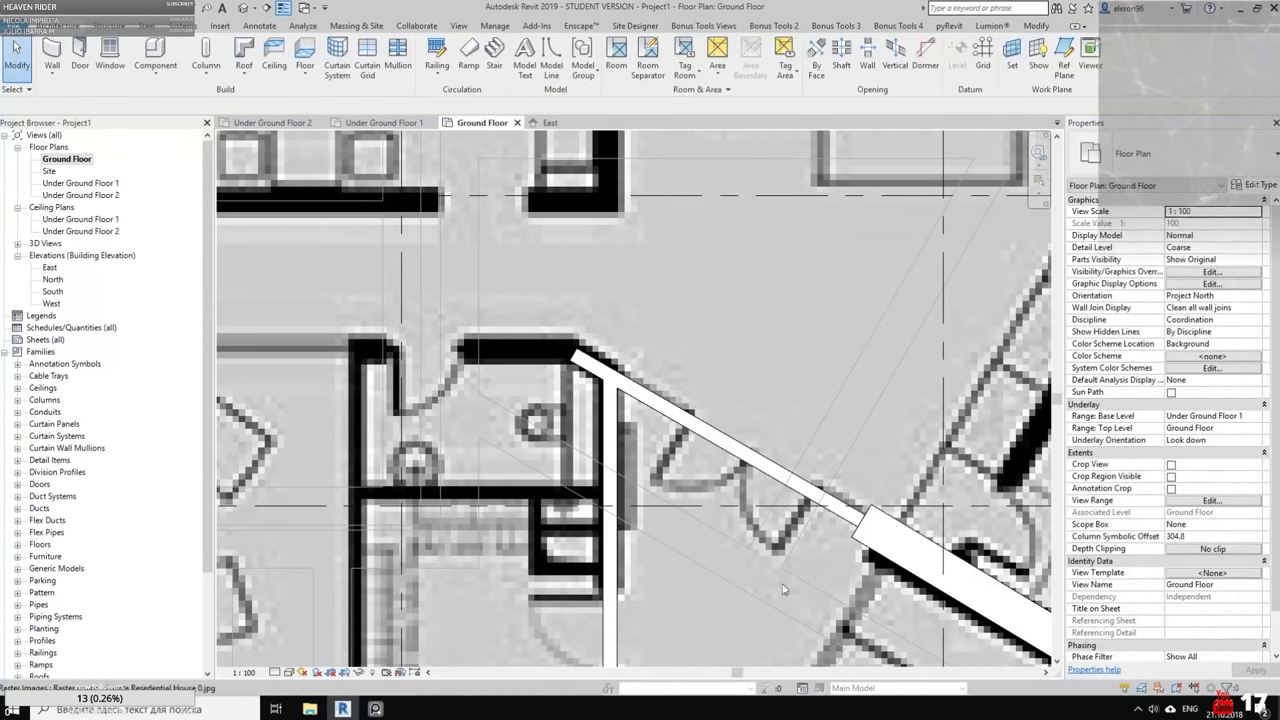
pyautogui.scroll(4, 905, 500)
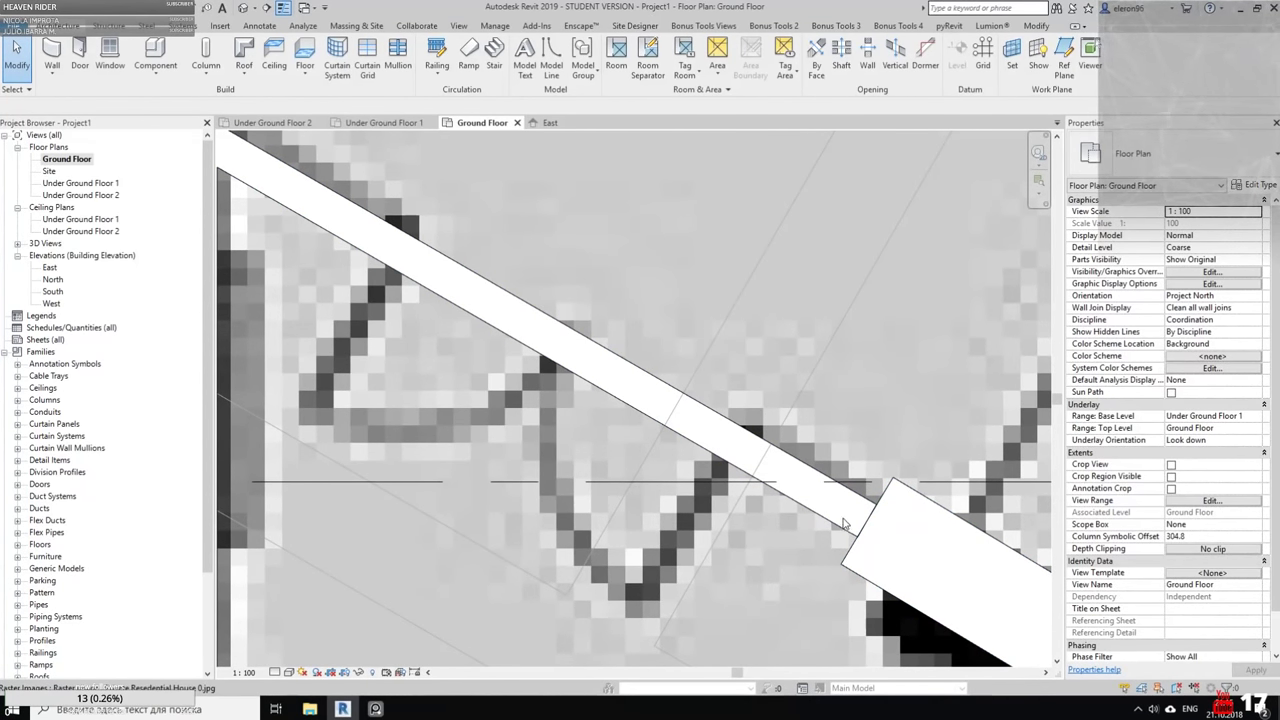
pyautogui.scroll(2, 845, 522)
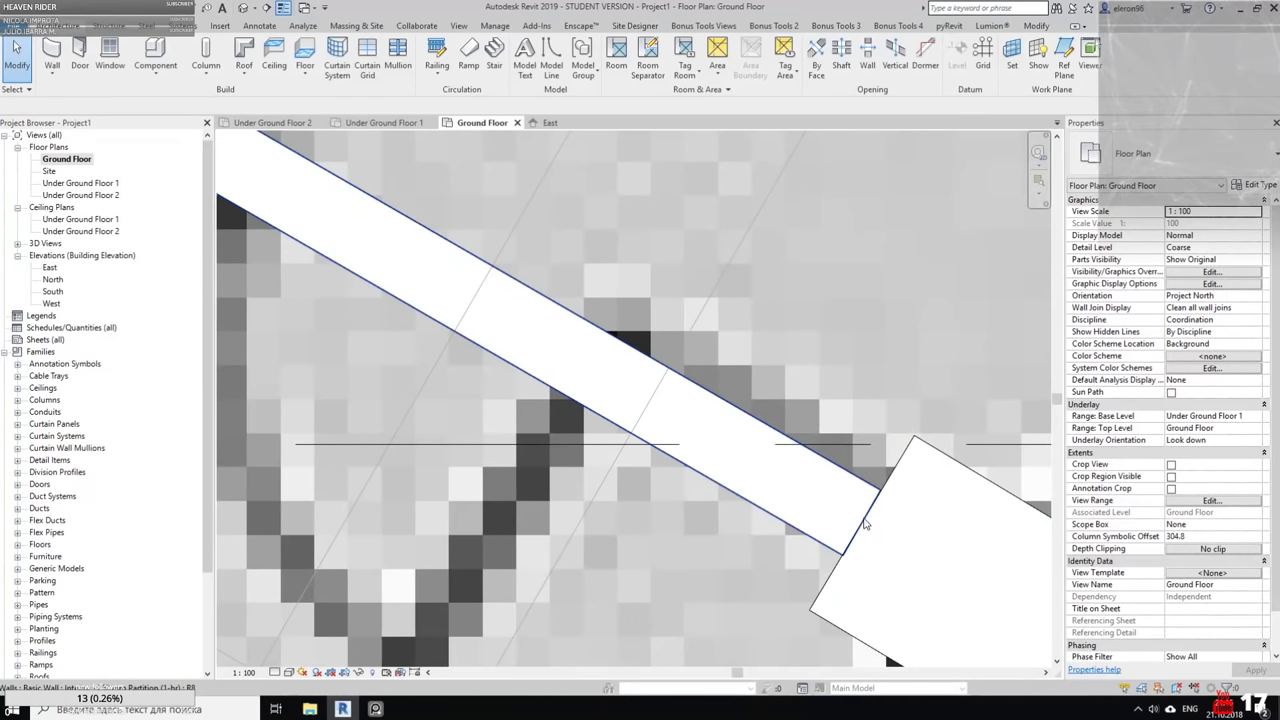
pyautogui.scroll(-3, 866, 520)
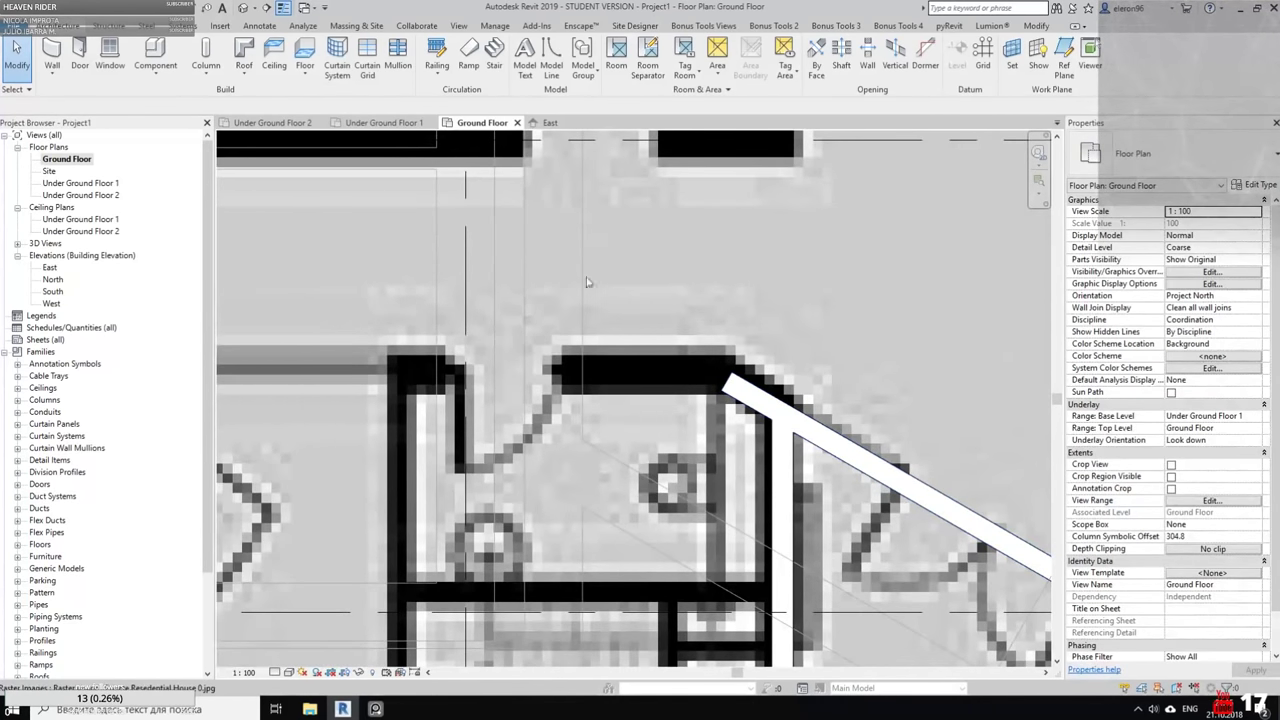
# Draw chained Interior - 250 mm Partition (1-hr) walls from the toilet's chamfered corner along its door side and along the living room side to the outer wall
pyautogui.click(52, 55)
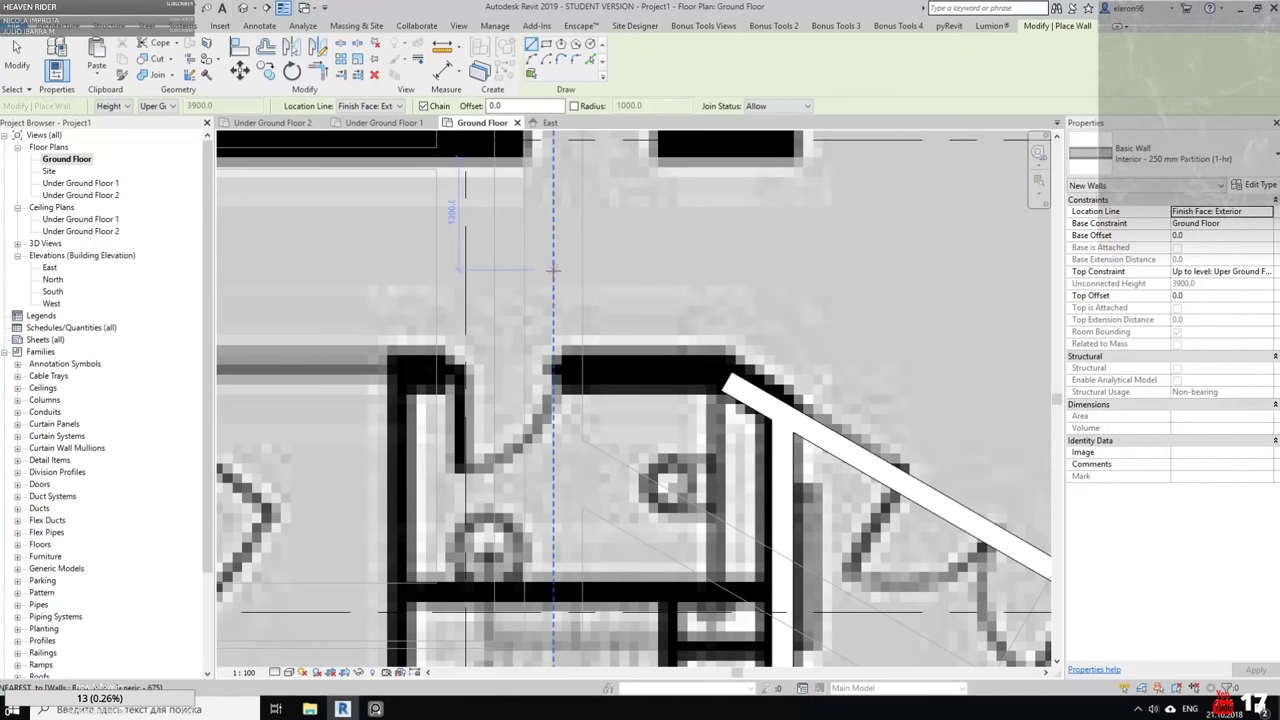
pyautogui.moveTo(563, 291); pyautogui.dragTo(630, 256, button='middle')
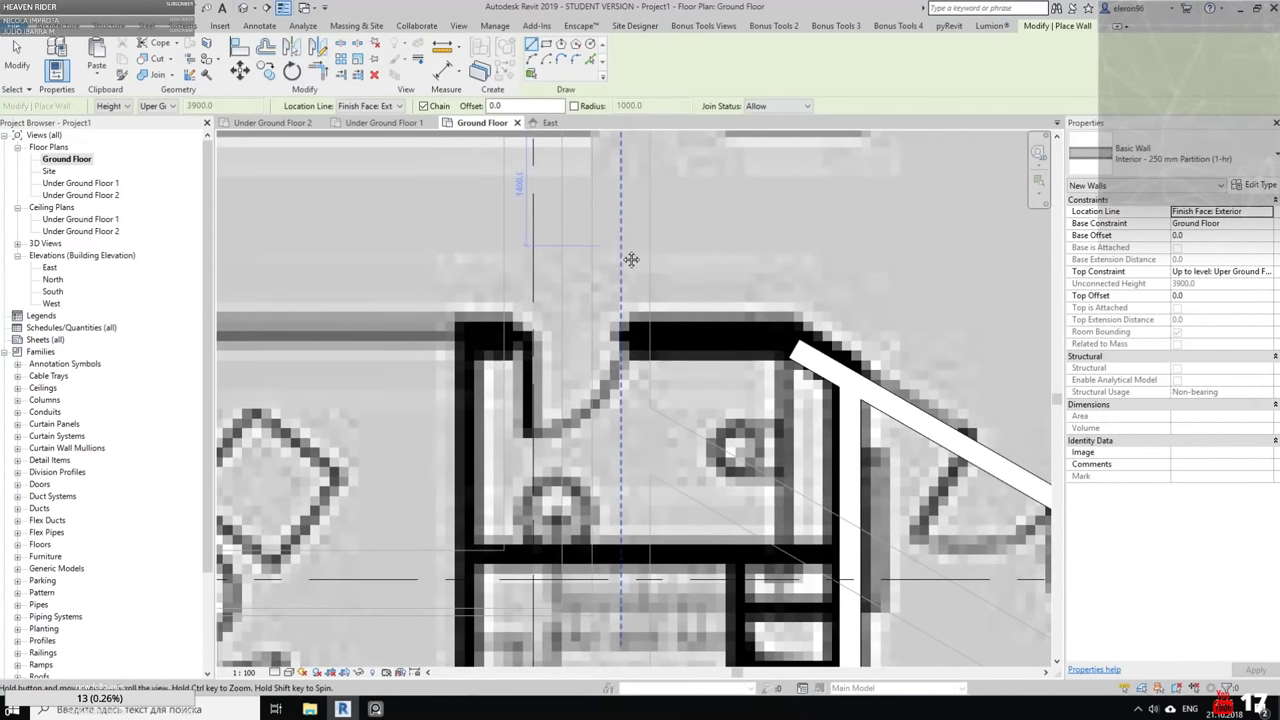
pyautogui.scroll(2, 707, 254)
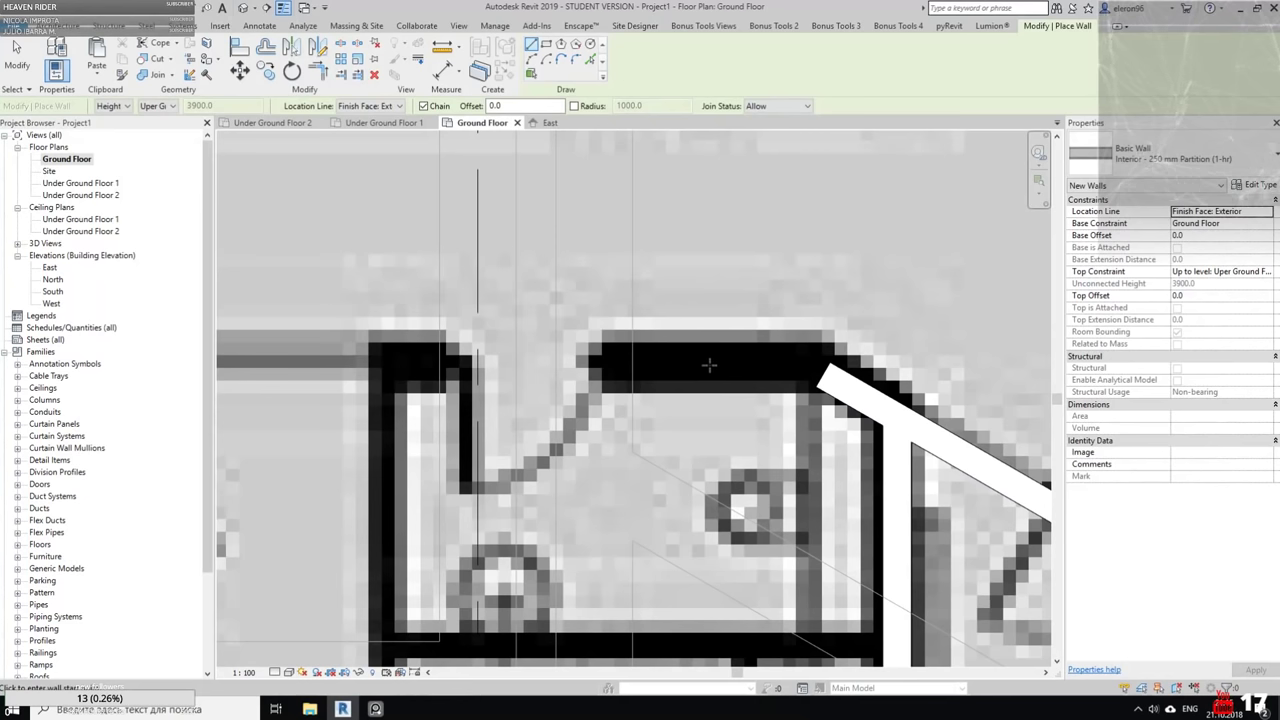
pyautogui.click(817, 386)
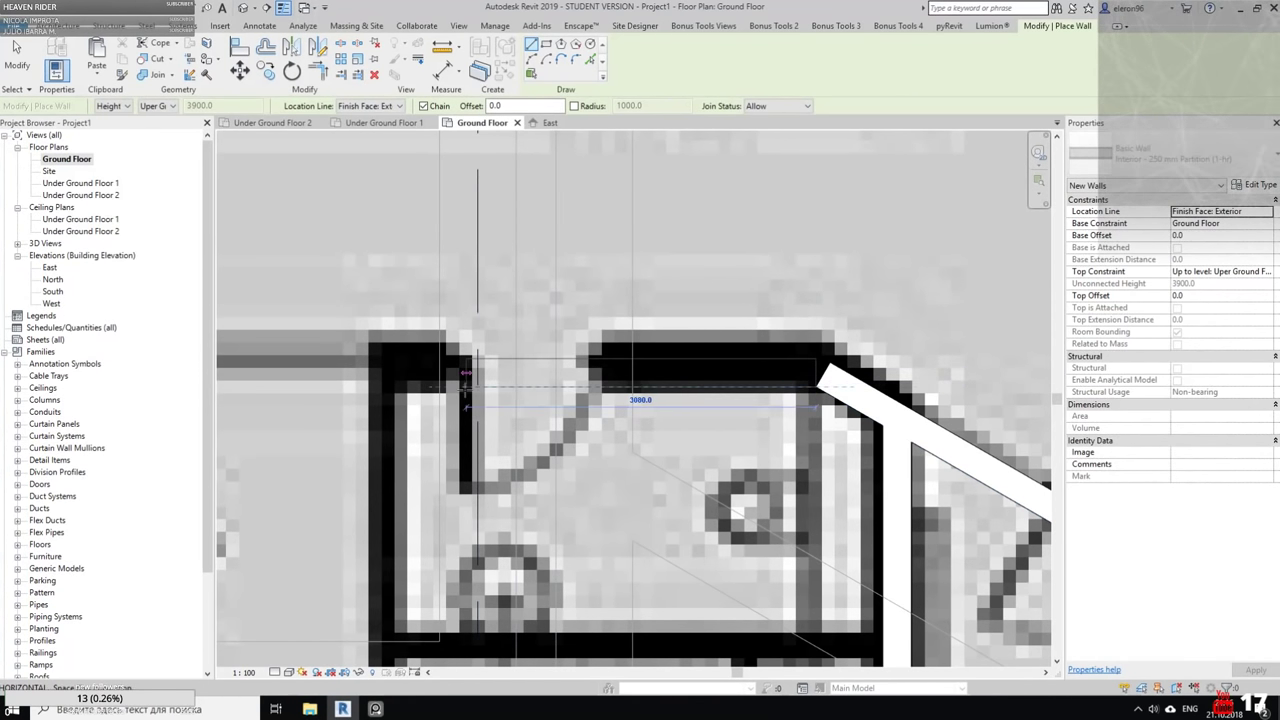
pyautogui.click(403, 390)
pyautogui.moveTo(462, 503); pyautogui.dragTo(449, 368, button='middle')
pyautogui.moveTo(415, 479); pyautogui.dragTo(463, 329, button='middle')
pyautogui.scroll(-2, 463, 329)
pyautogui.scroll(-1, 463, 329)
pyautogui.moveTo(482, 375); pyautogui.dragTo(504, 354, button='middle')
pyautogui.click(473, 547)
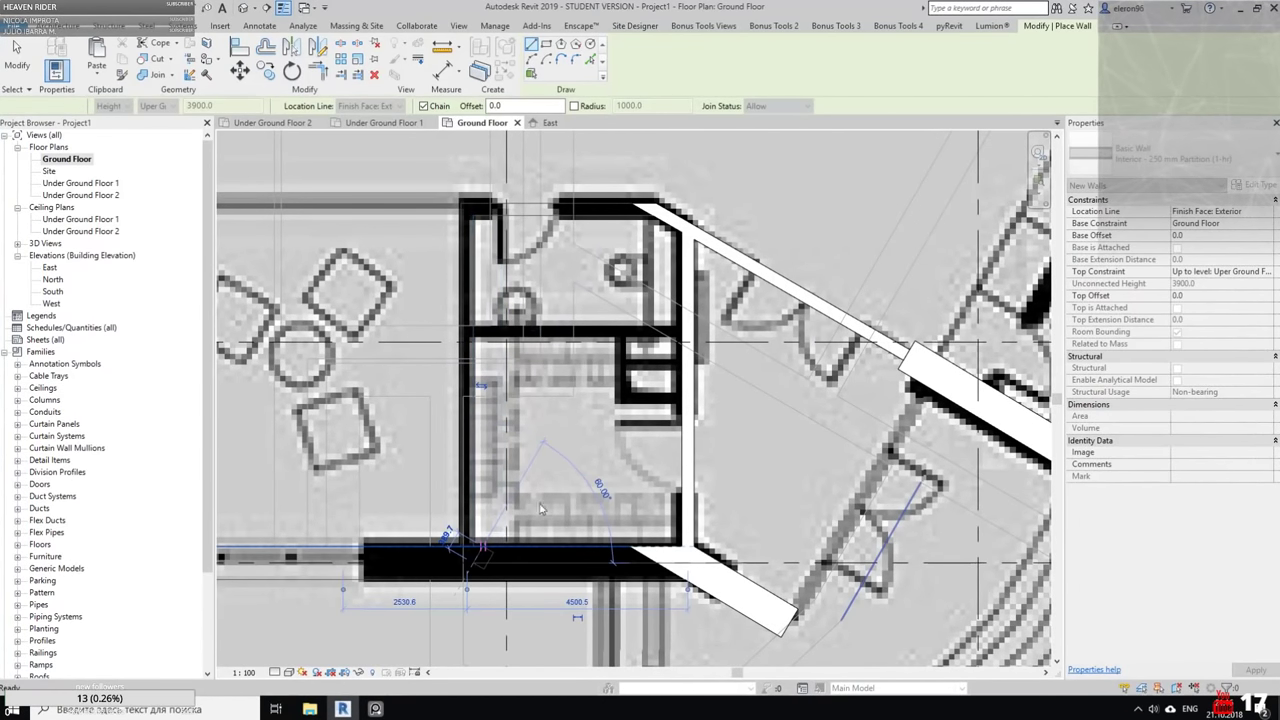
pyautogui.press('Escape')
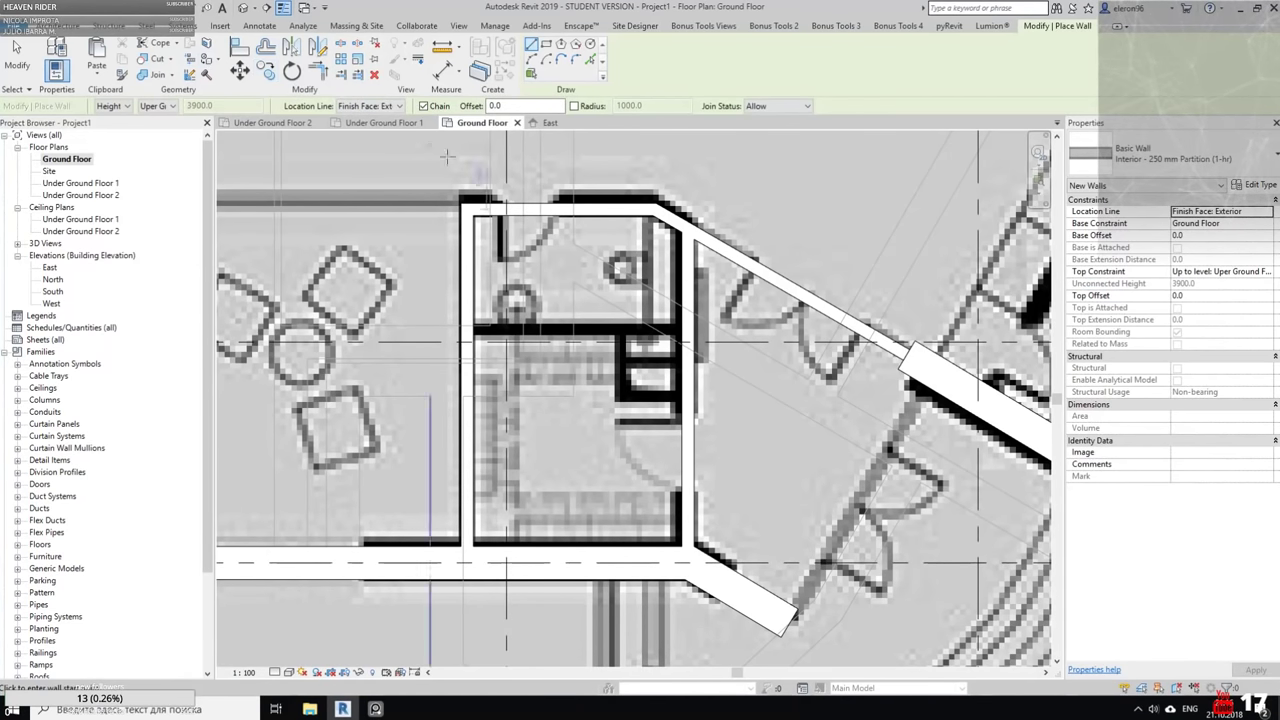
pyautogui.press('Escape')
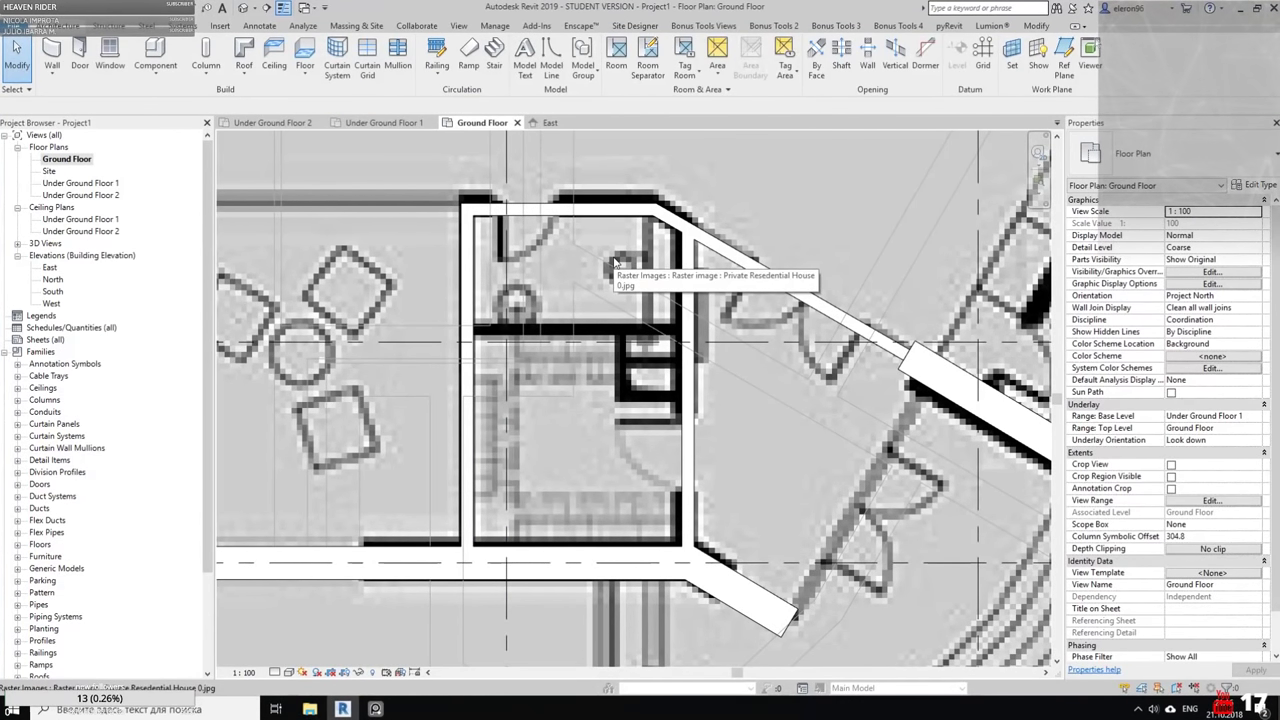
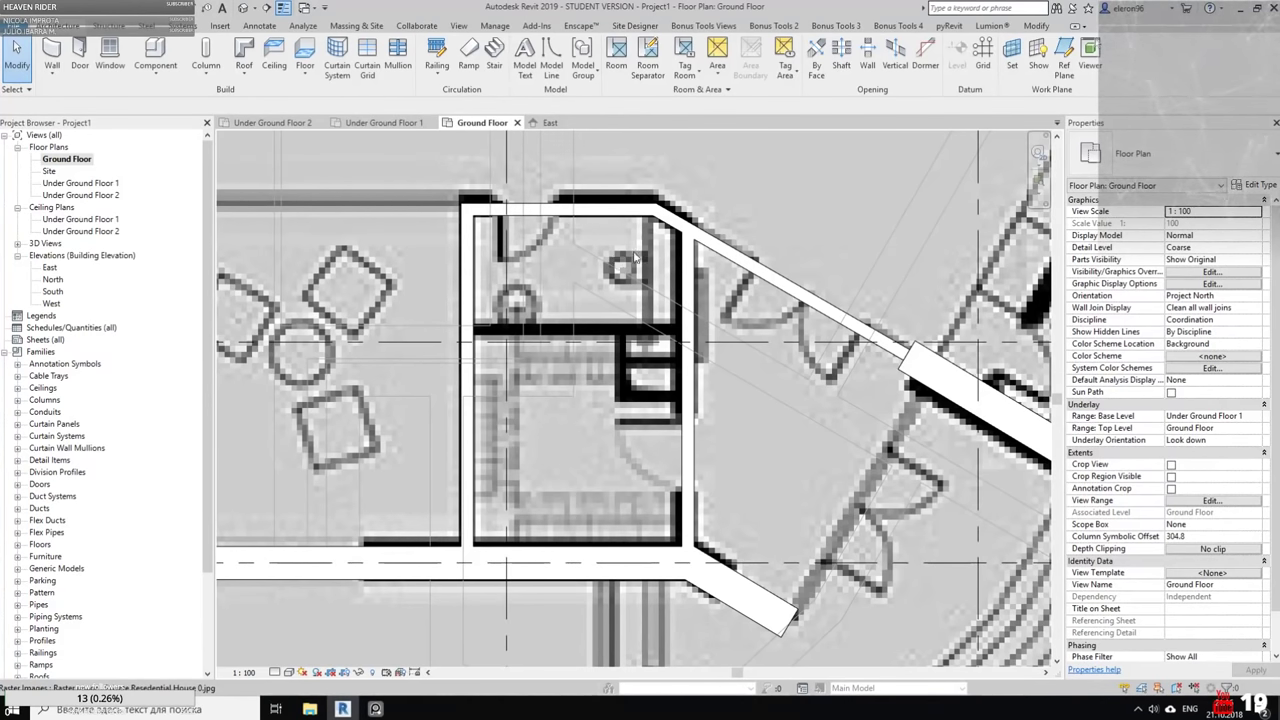
# Draw an Interior - 250 mm Partition (1-hr) wall between the toilet and the wardrobe room, spanning from the living room side wall to the entrance hall wall
pyautogui.moveTo(581, 425); pyautogui.dragTo(706, 451, button='middle')
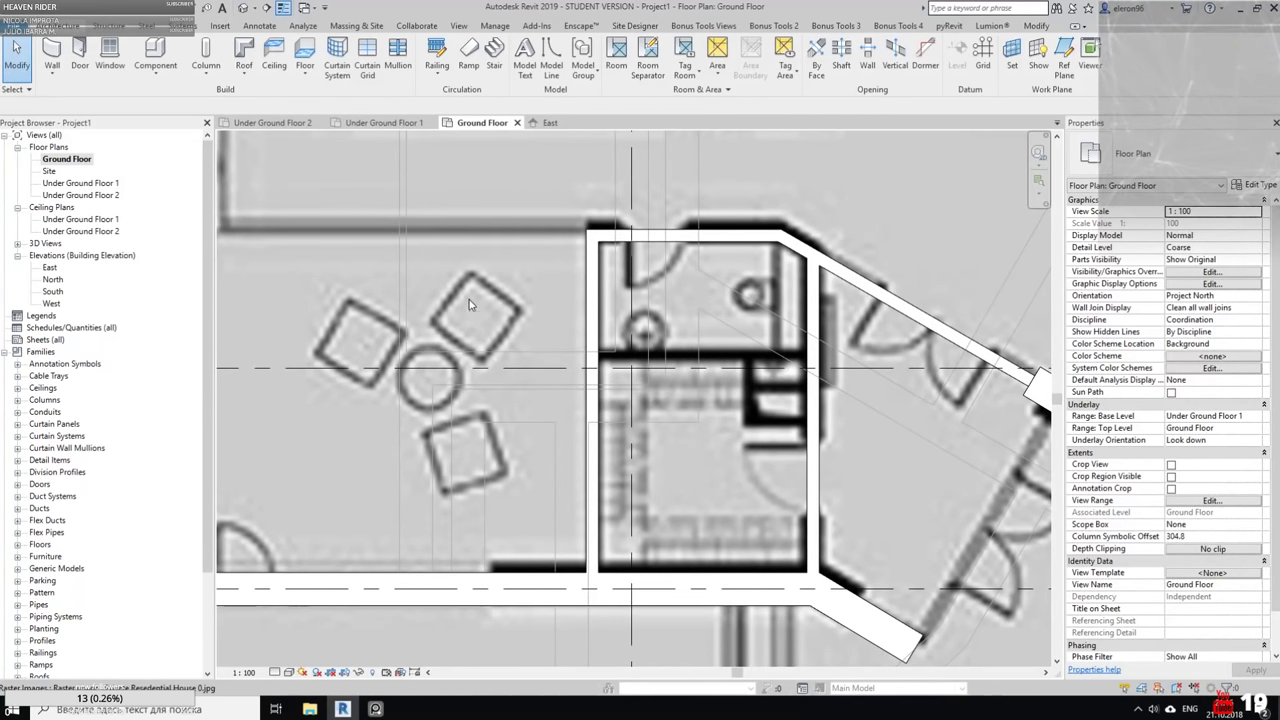
pyautogui.scroll(2, 668, 395)
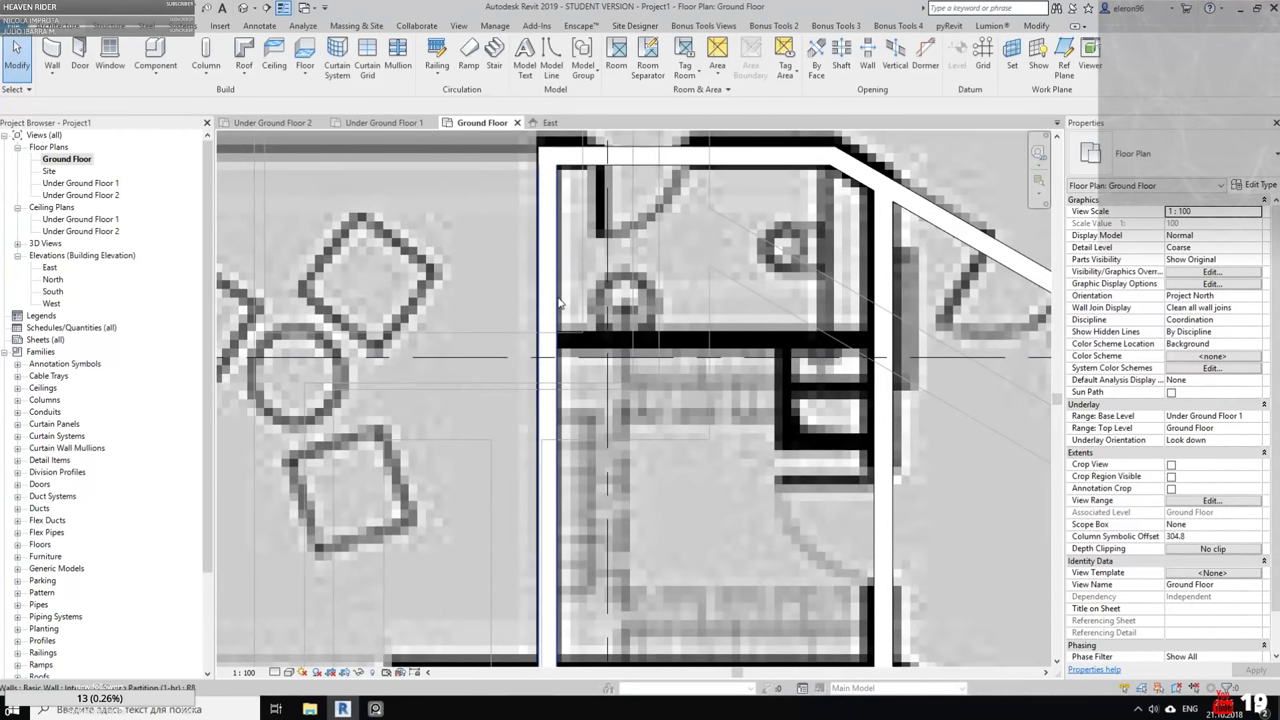
pyautogui.scroll(-8, 557, 300)
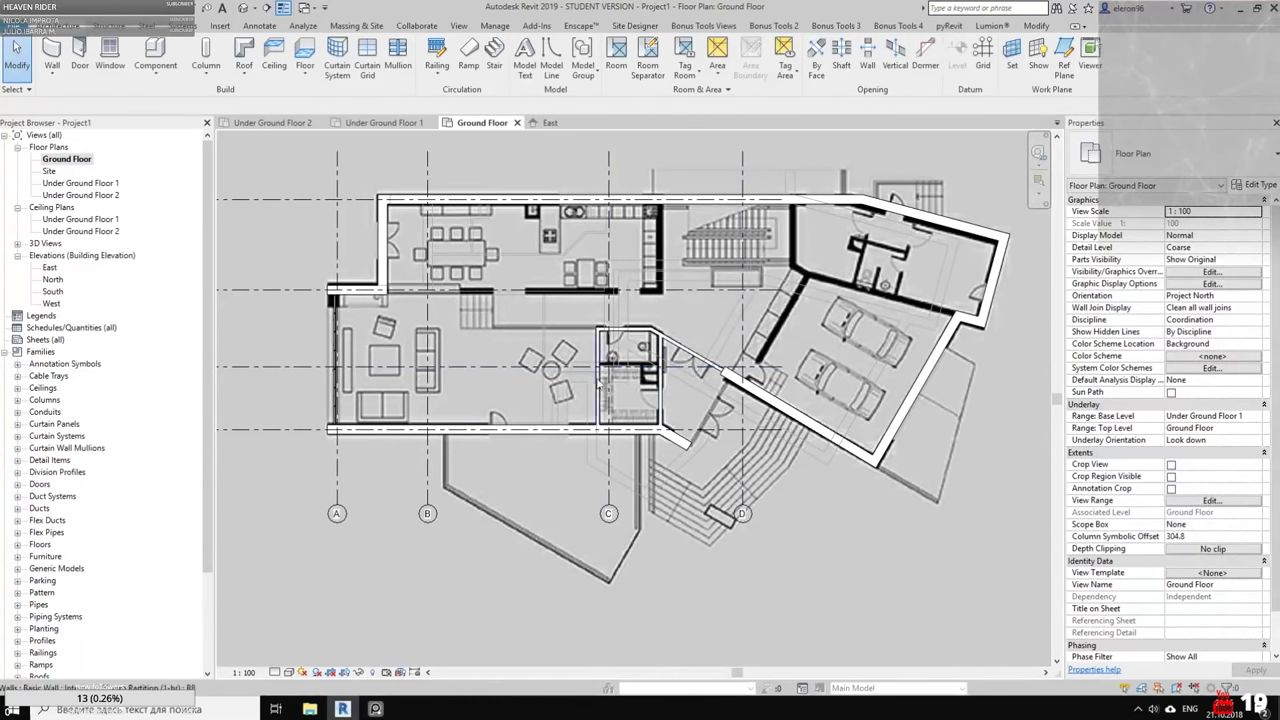
pyautogui.scroll(4, 632, 355)
pyautogui.scroll(3, 720, 357)
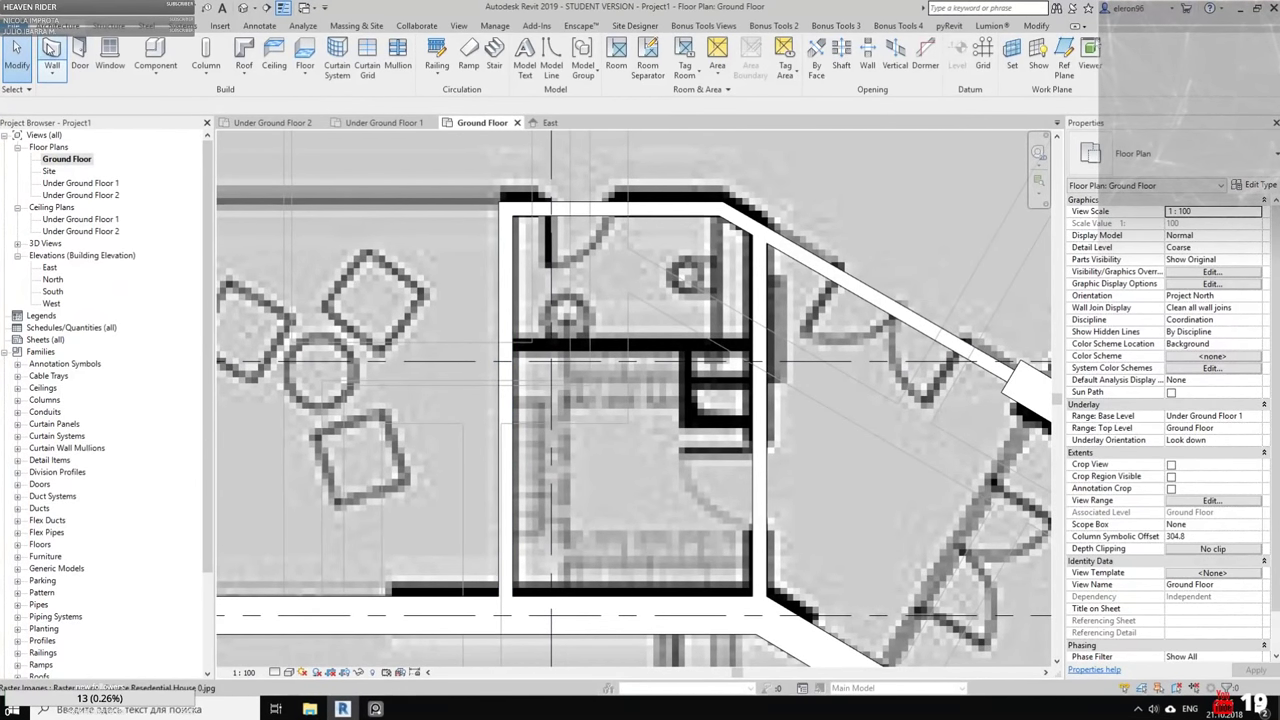
pyautogui.click(52, 52)
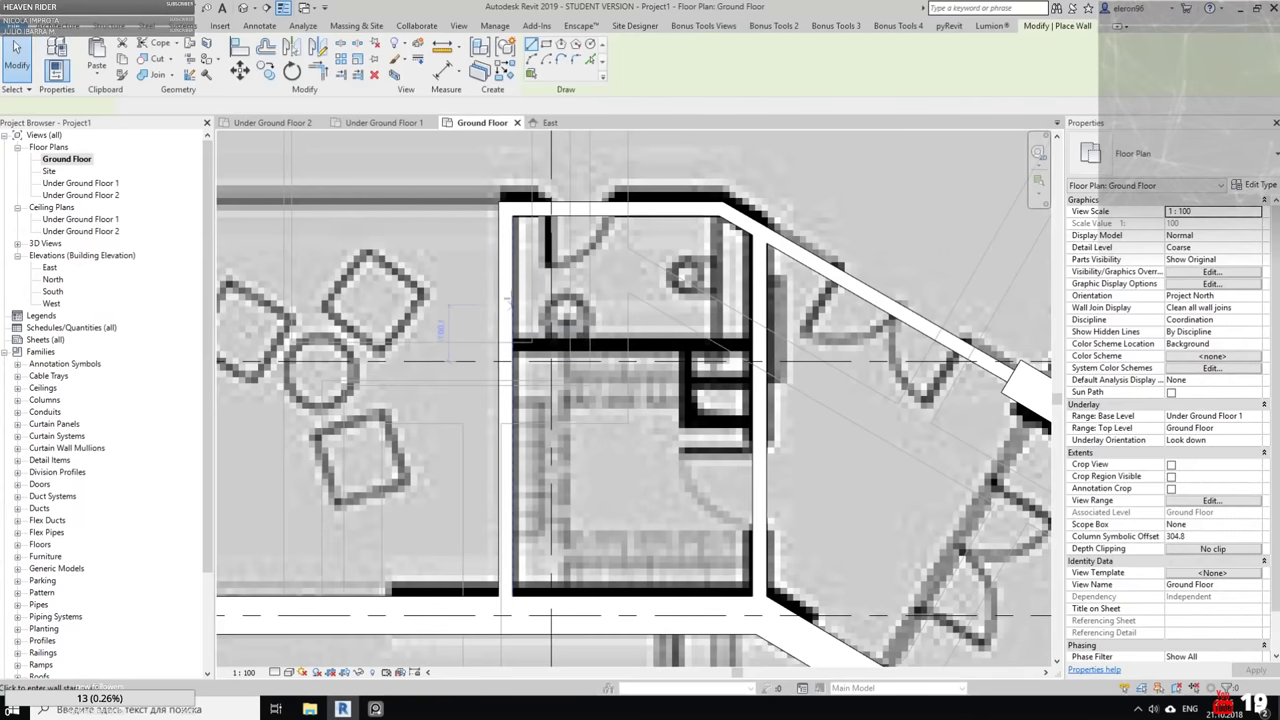
pyautogui.click(512, 342)
pyautogui.scroll(2, 700, 342)
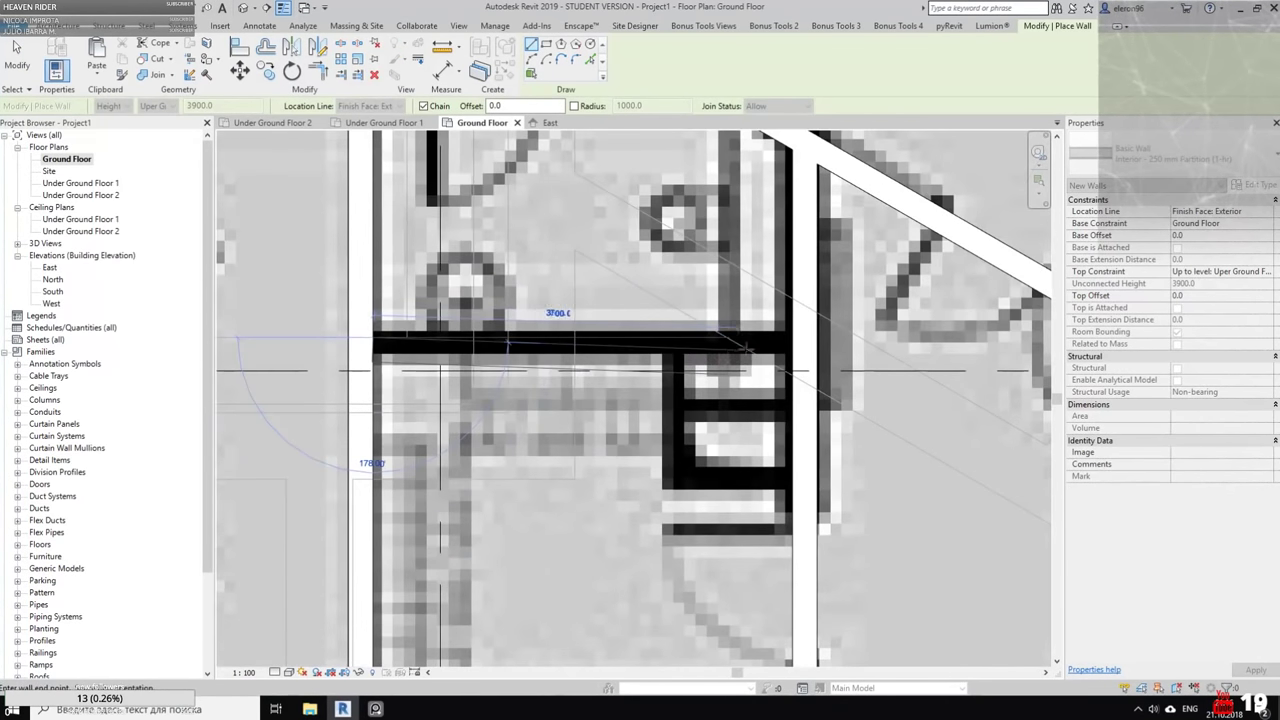
pyautogui.click(792, 337)
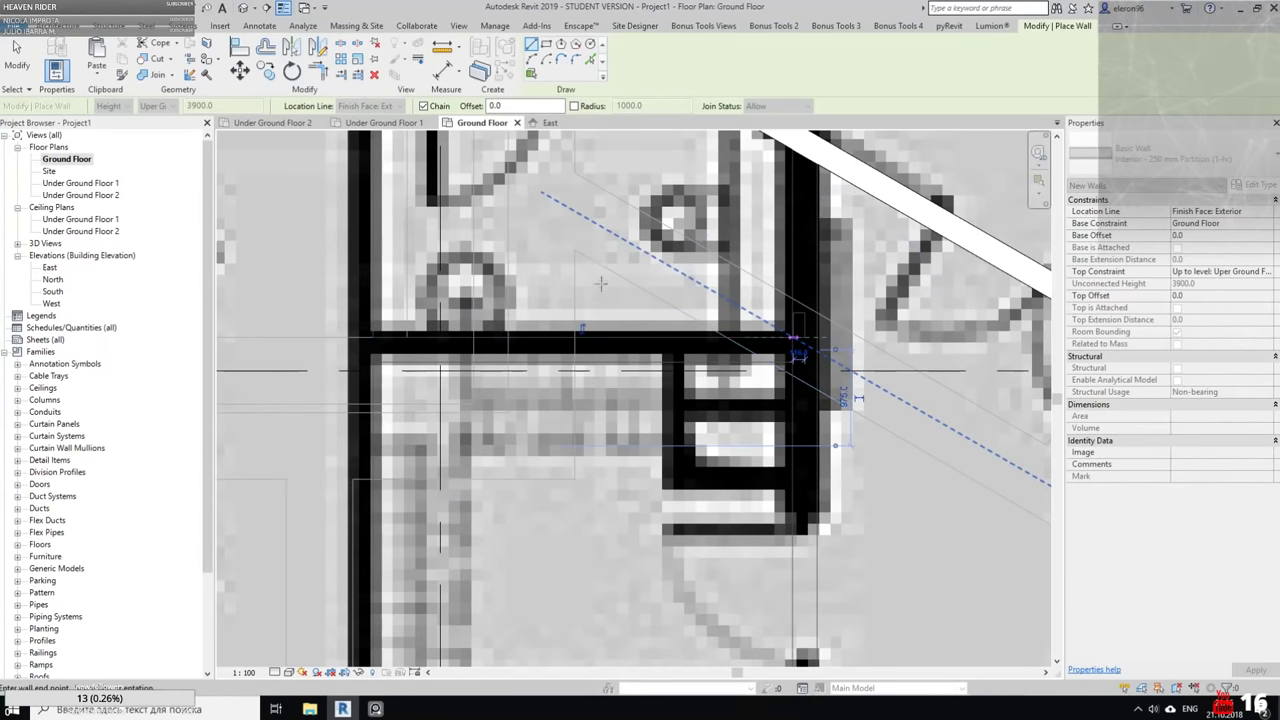
pyautogui.scroll(-2, 594, 279)
pyautogui.press('Escape')
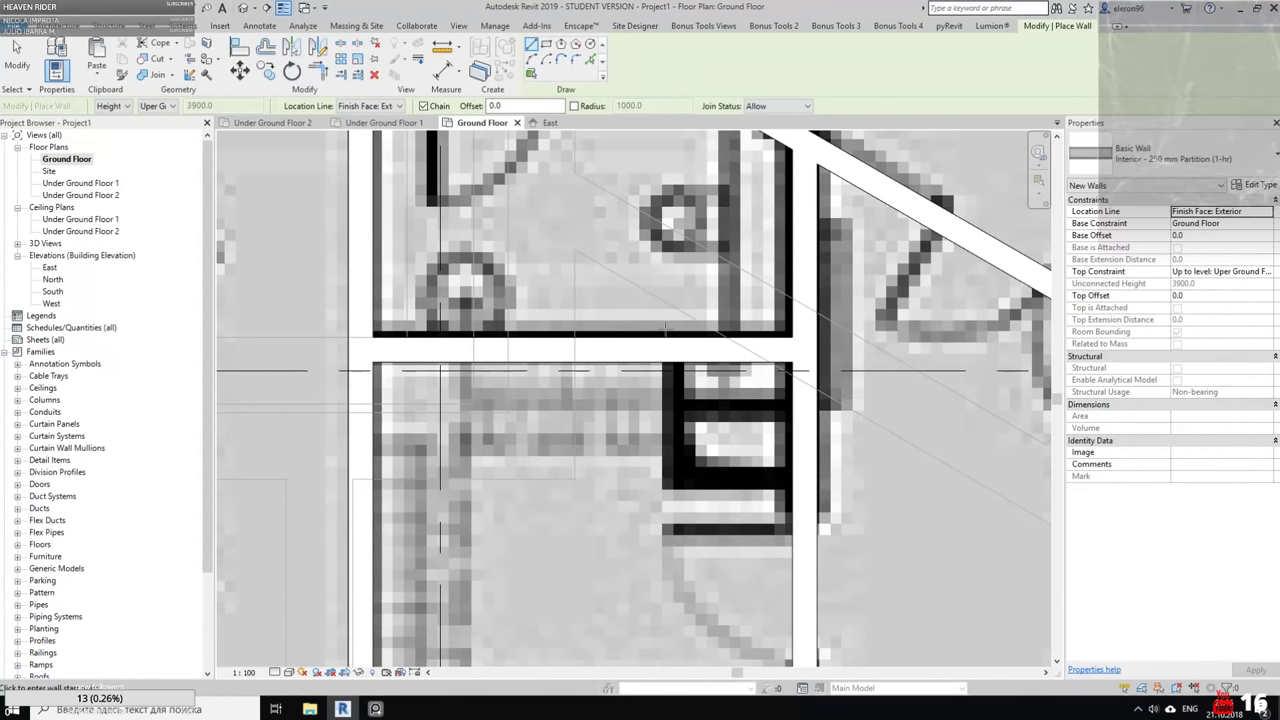
pyautogui.press('Escape')
pyautogui.press('Escape')
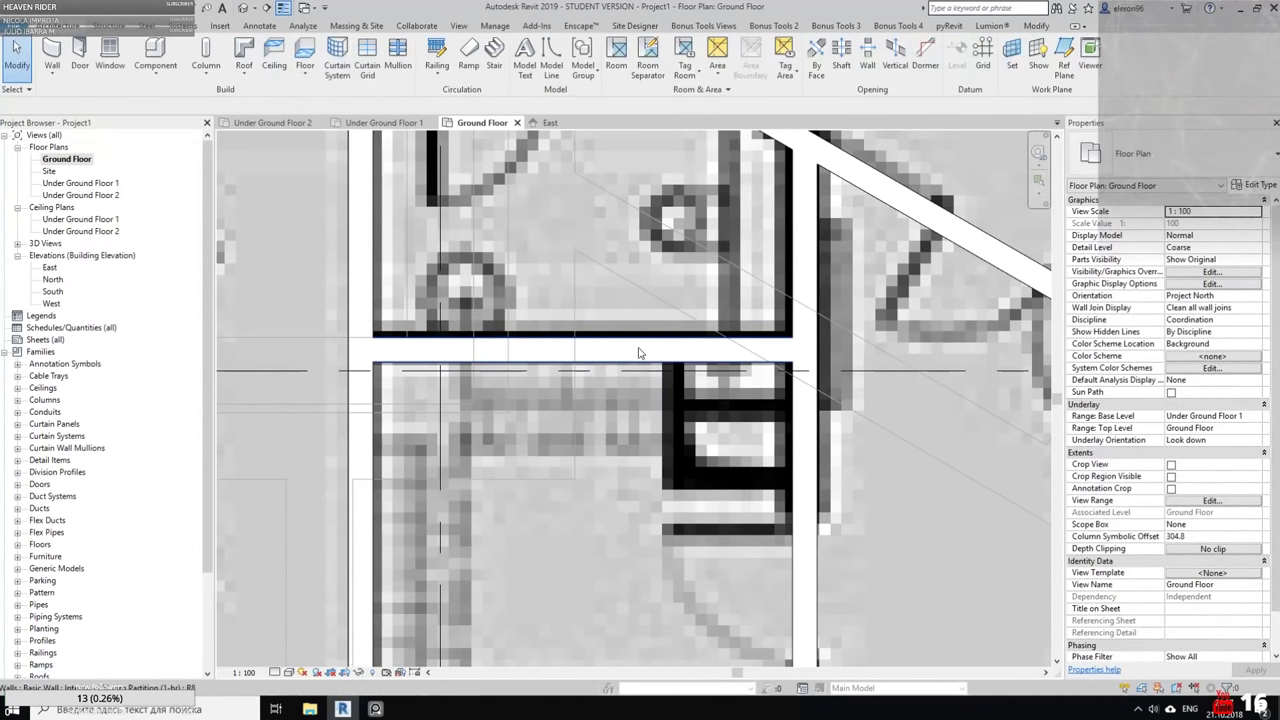
# Move the partition wall between the toilet and the wardrobe room slightly toward the toilet to align it with the traced plan
pyautogui.click(639, 350)
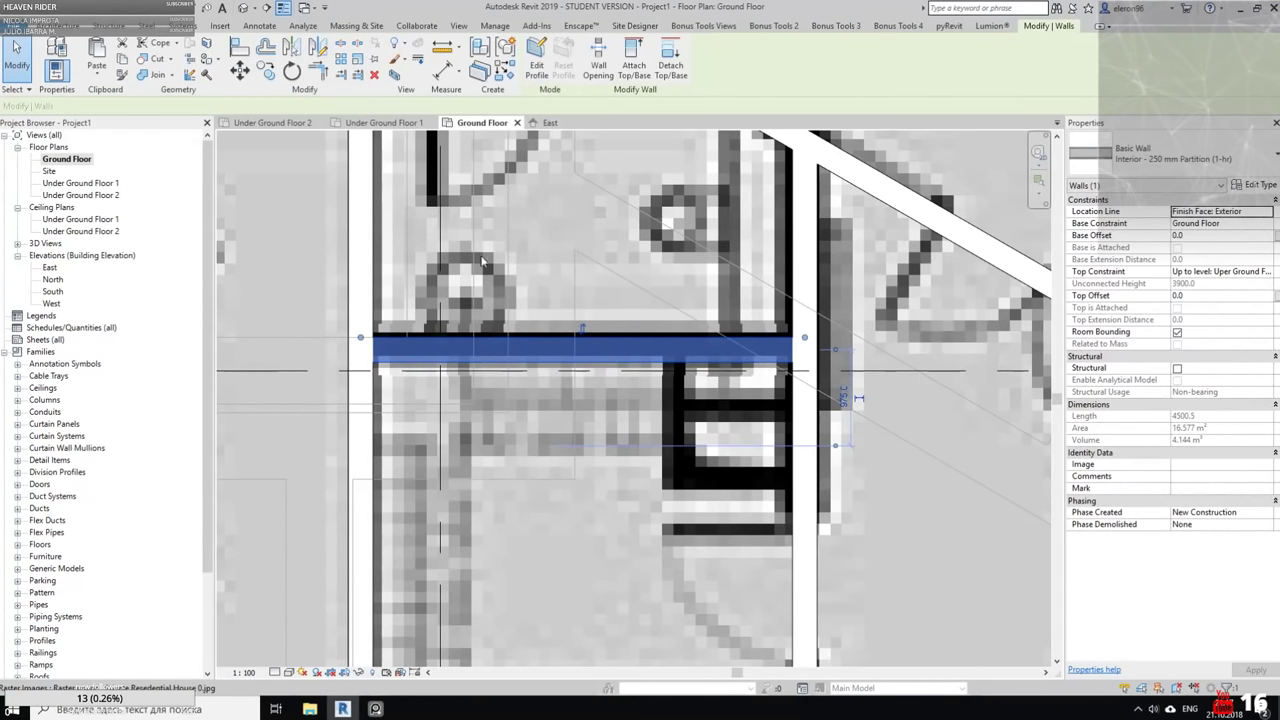
pyautogui.scroll(3, 613, 338)
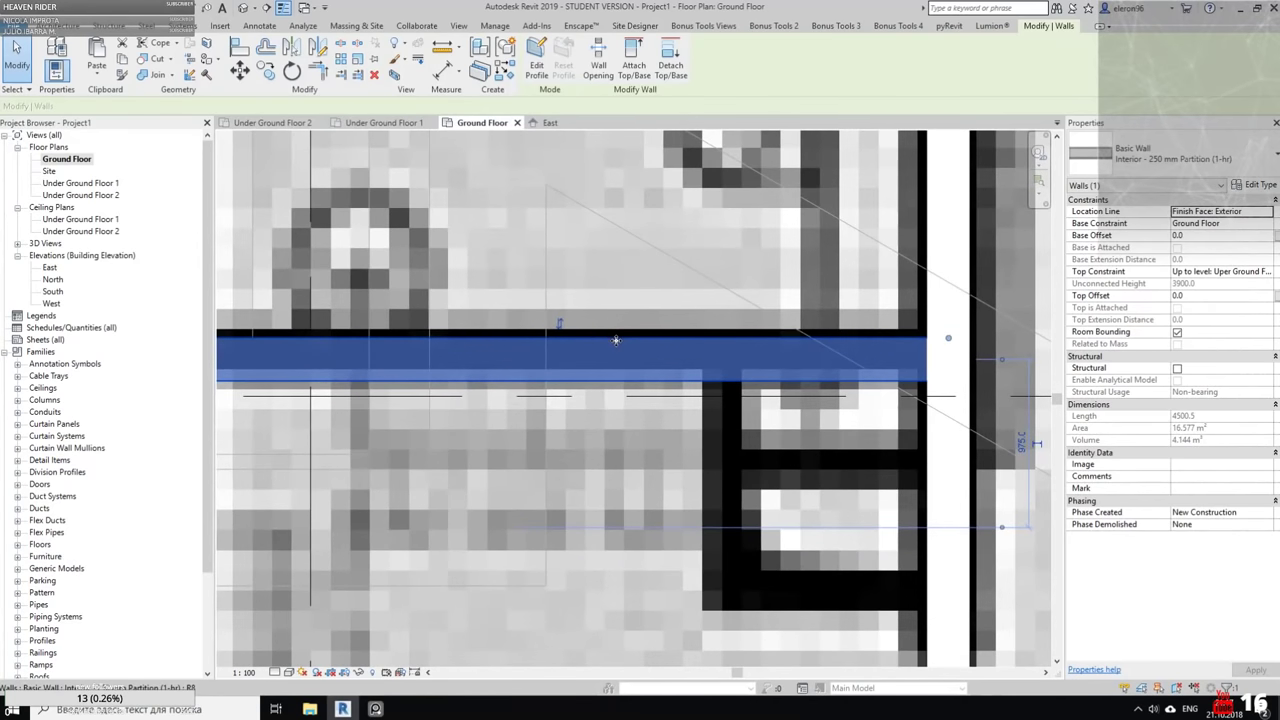
pyautogui.moveTo(614, 340); pyautogui.dragTo(615, 330)
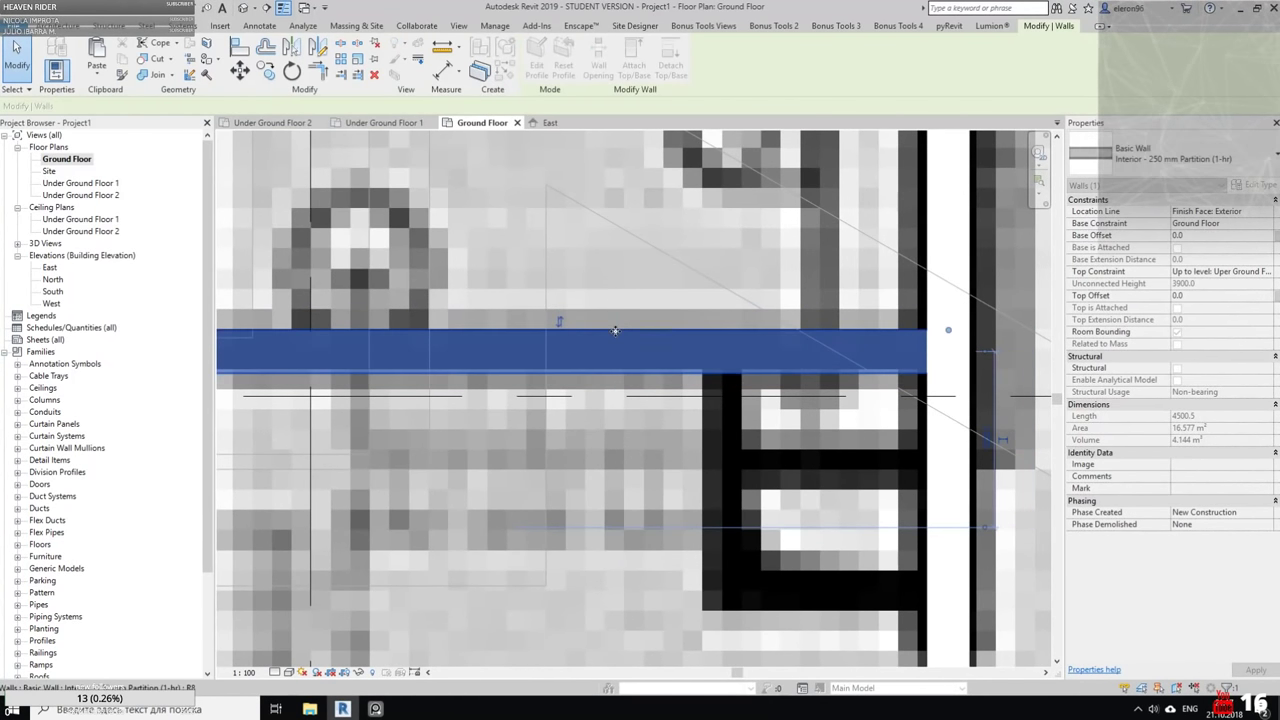
pyautogui.press('Escape')
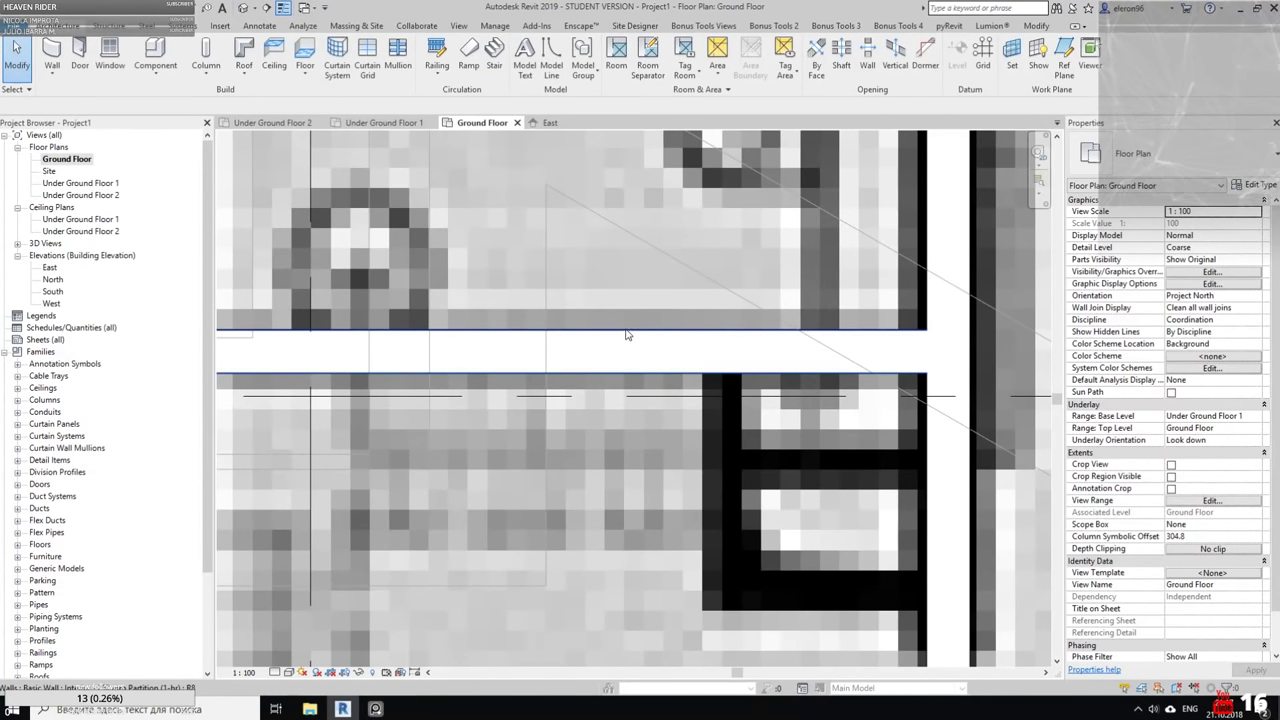
pyautogui.scroll(-4, 626, 335)
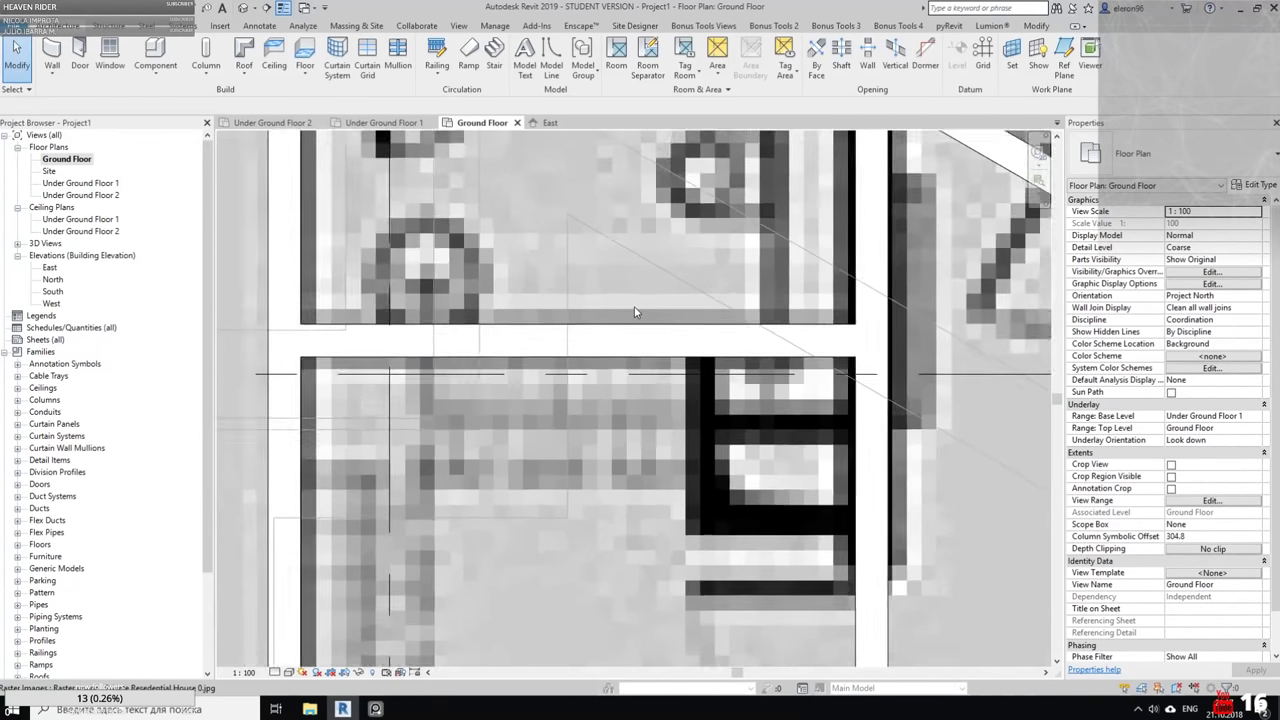
# Draw chained Interior - 250 mm Partition (1-hr) walls around the small shaft in the wardrobe room's corner, ending at the entrance hall wall
pyautogui.click(55, 58)
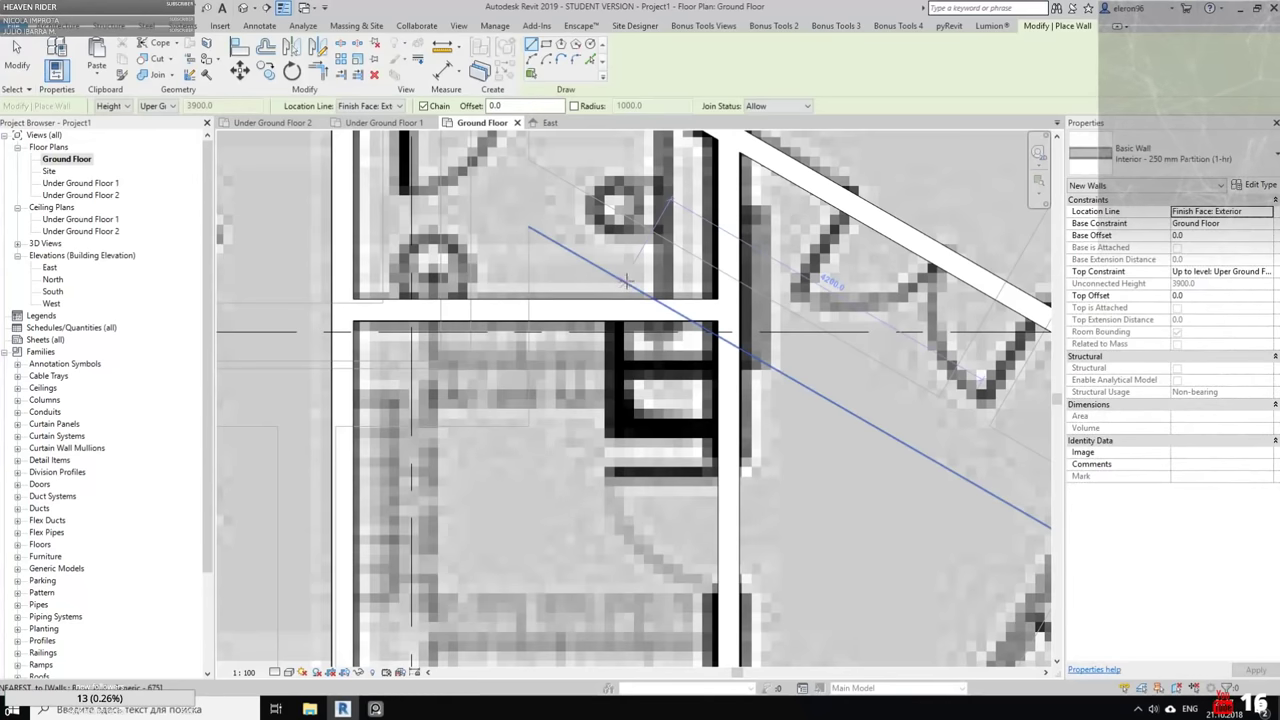
pyautogui.scroll(2, 610, 340)
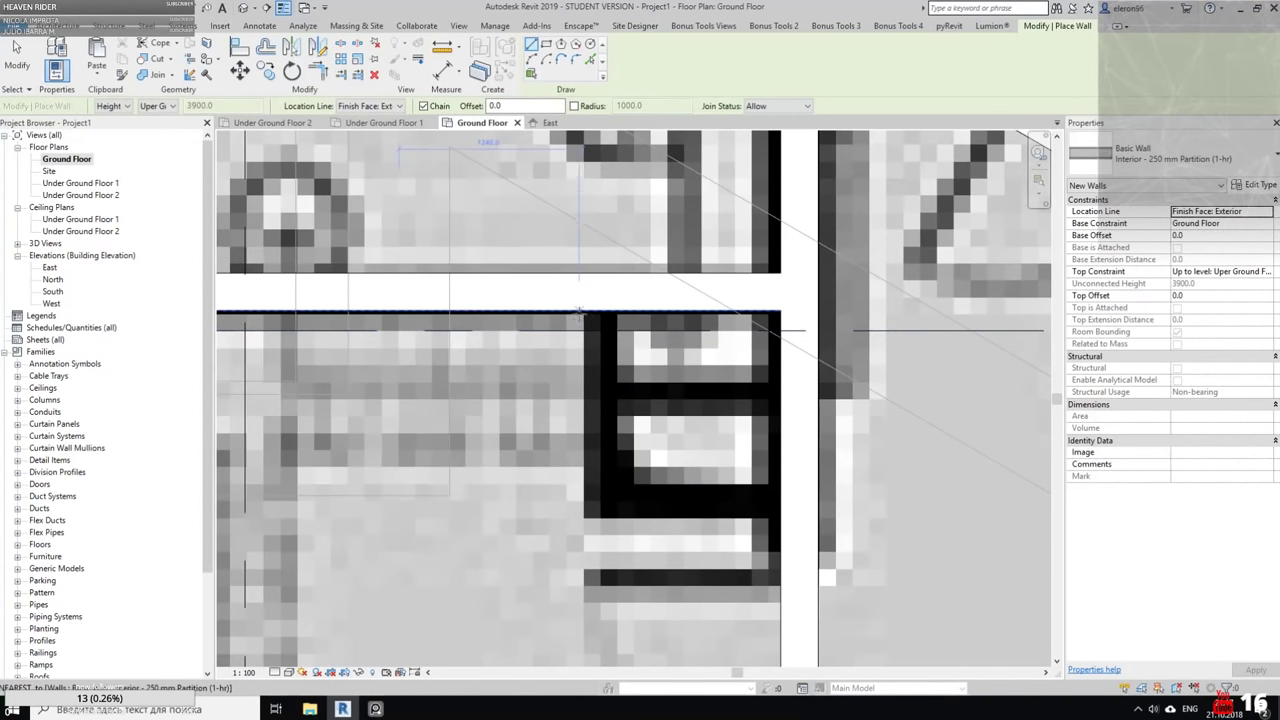
pyautogui.click(586, 311)
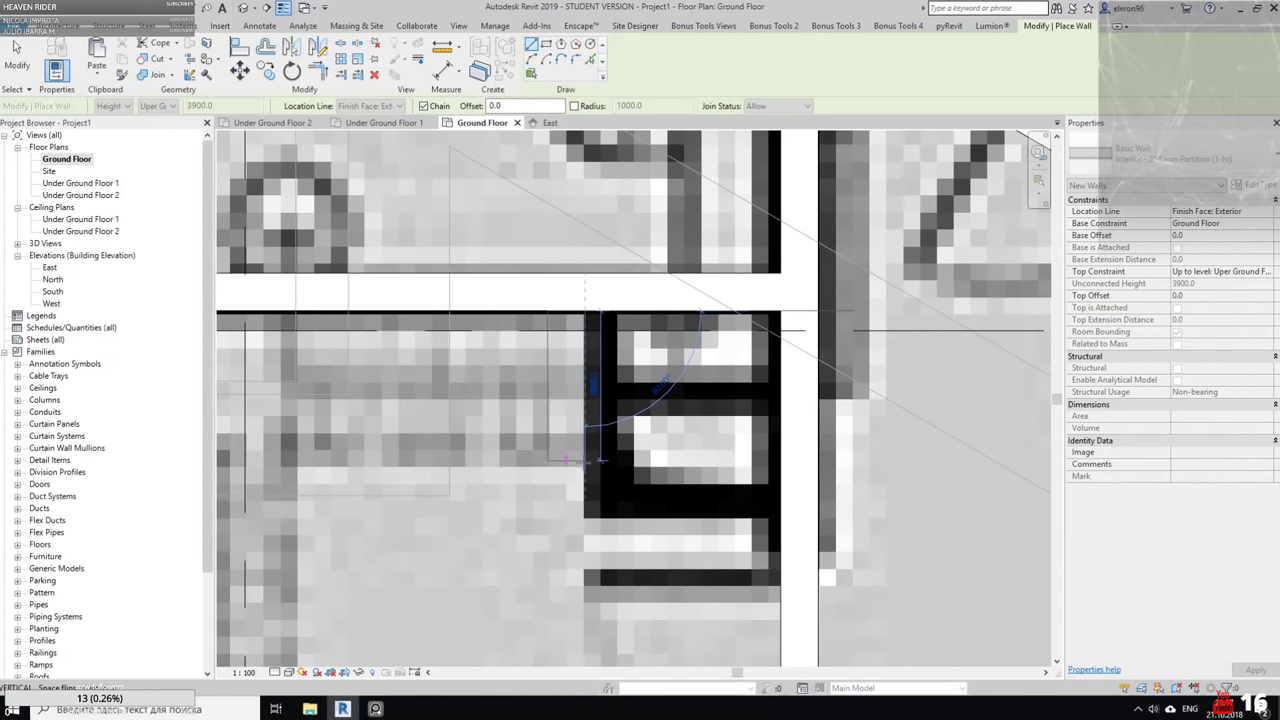
pyautogui.click(586, 518)
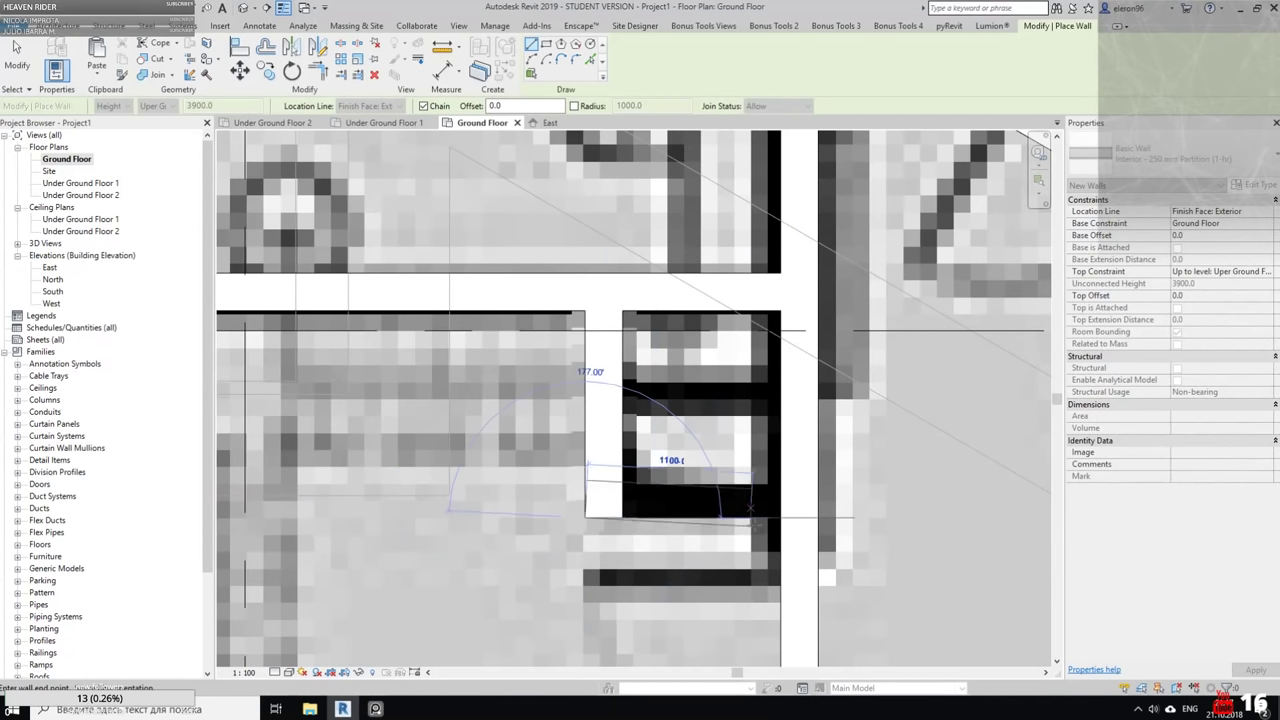
pyautogui.click(780, 518)
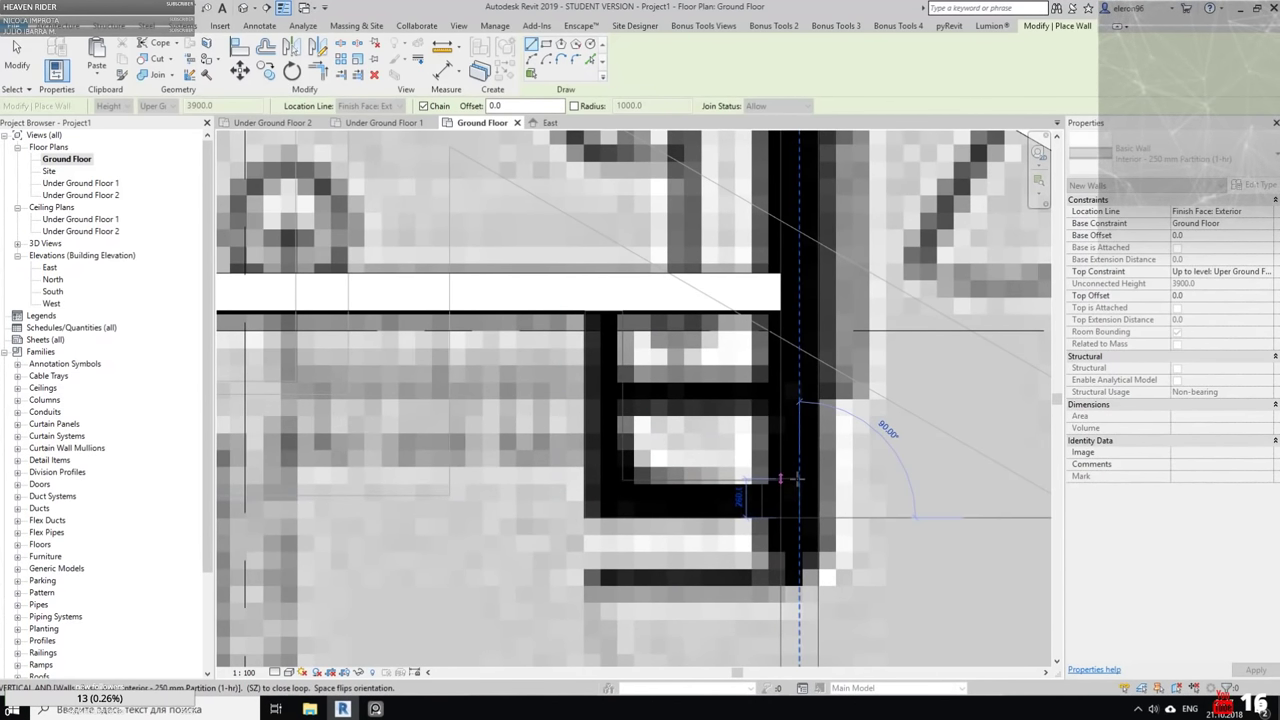
pyautogui.press('Escape')
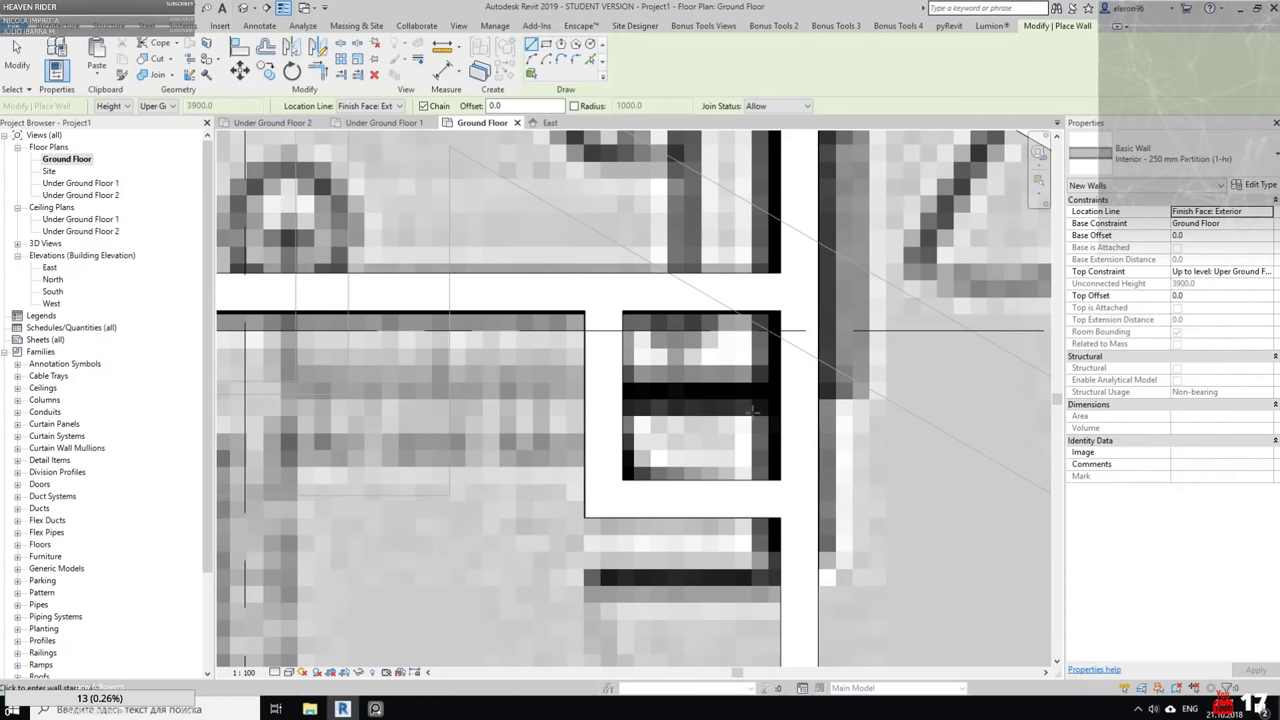
pyautogui.scroll(-4, 754, 406)
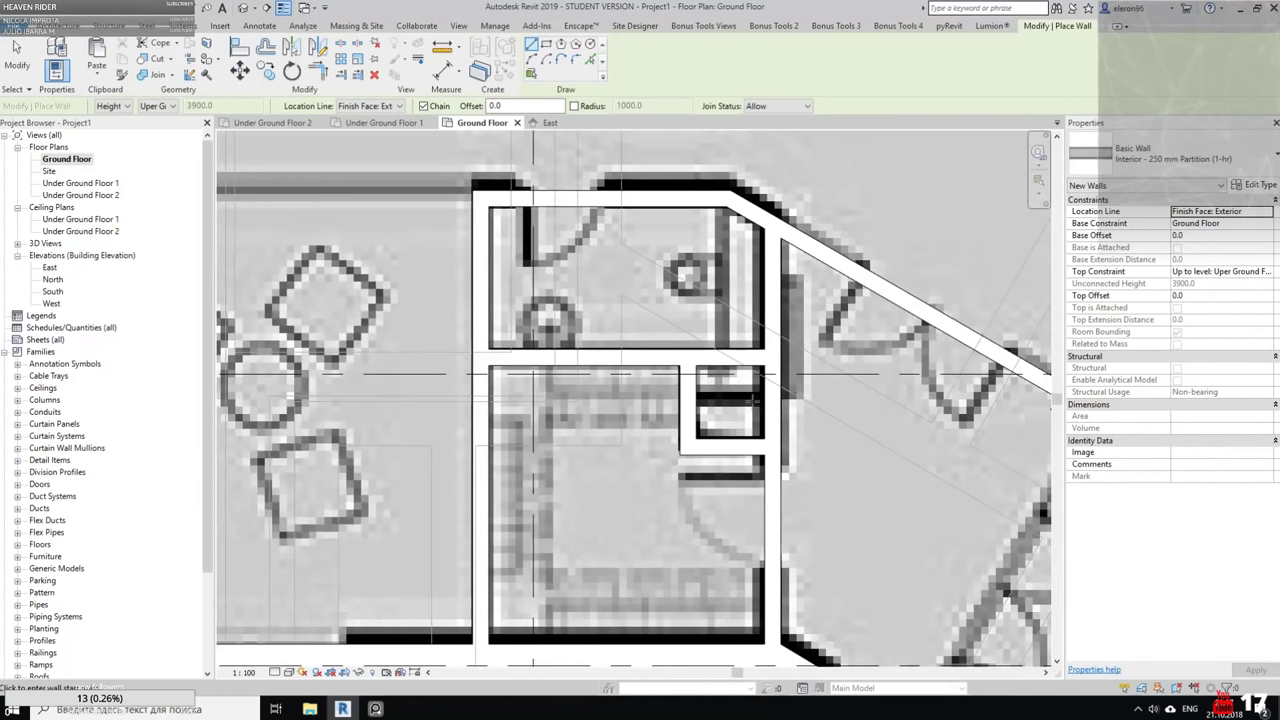
pyautogui.scroll(5, 710, 406)
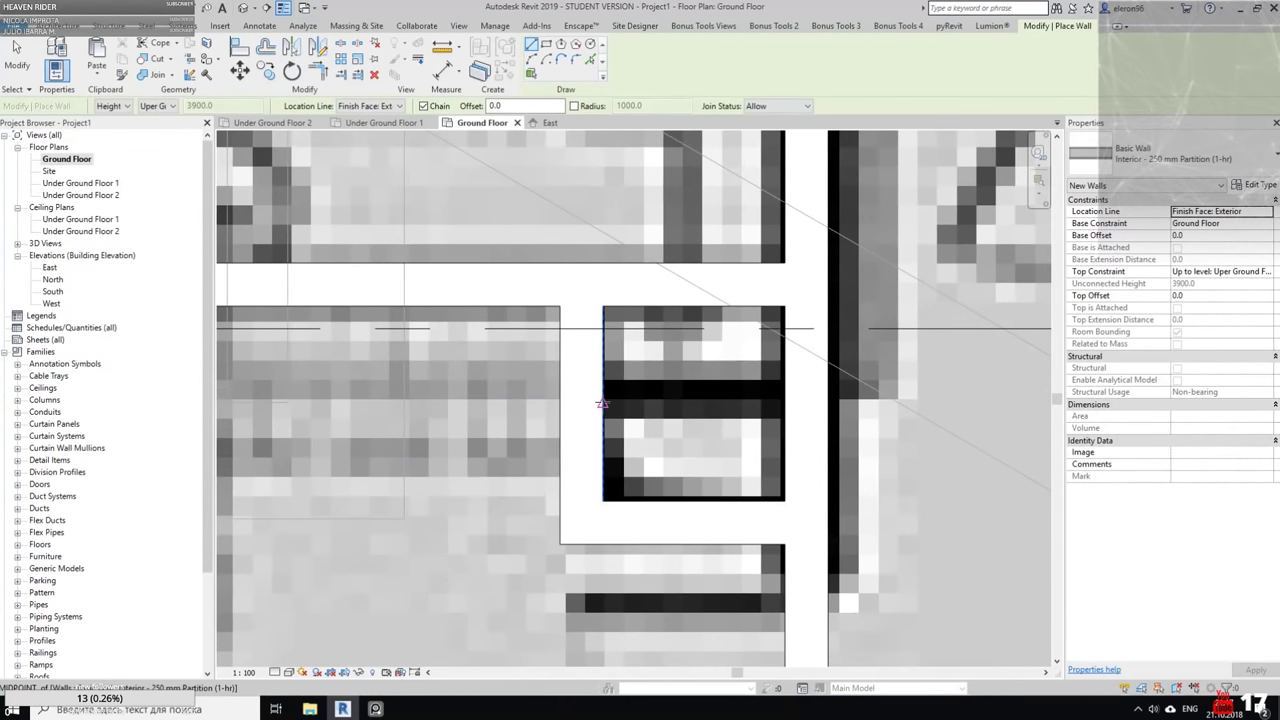
pyautogui.click(600, 404)
pyautogui.click(778, 404)
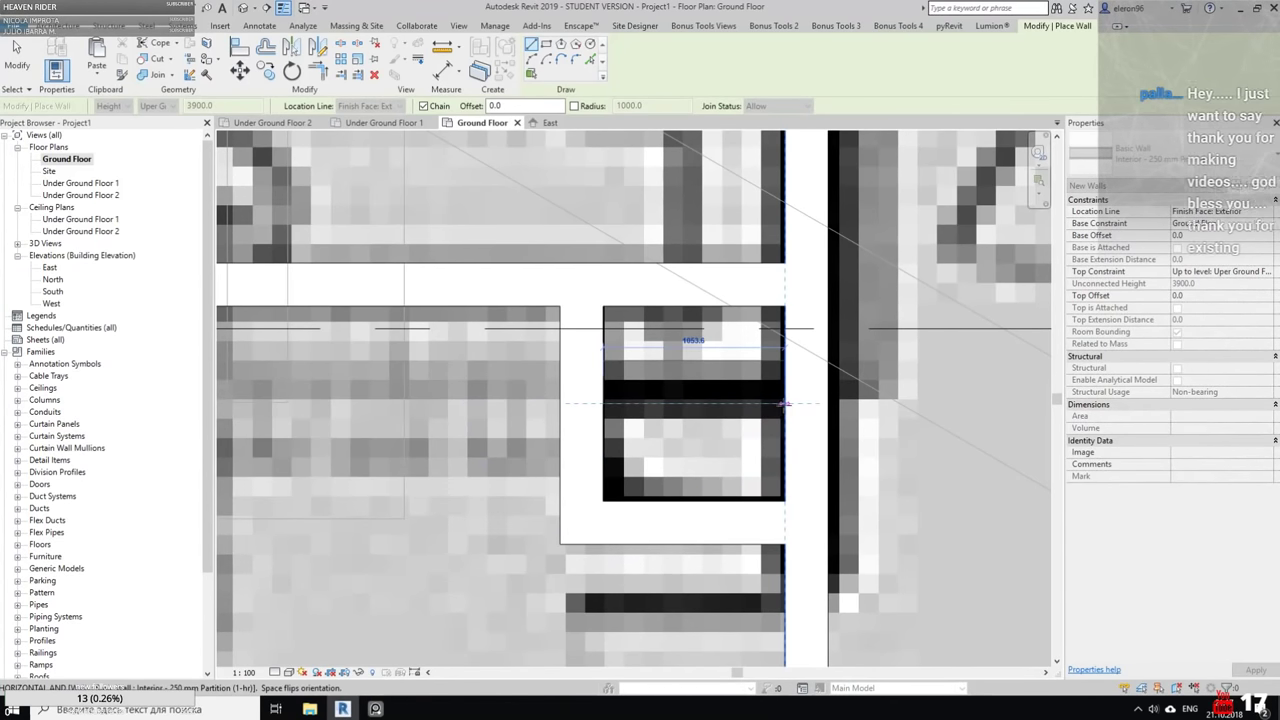
pyautogui.press('Escape')
# Draw chained Interior - 250 mm Partition (1-hr) walls about 19800 mm along the dining room and kitchen's hall side, continuing along the kitchen's stair side to the outer wall
pyautogui.scroll(-3, 700, 407)
pyautogui.scroll(-2, 700, 407)
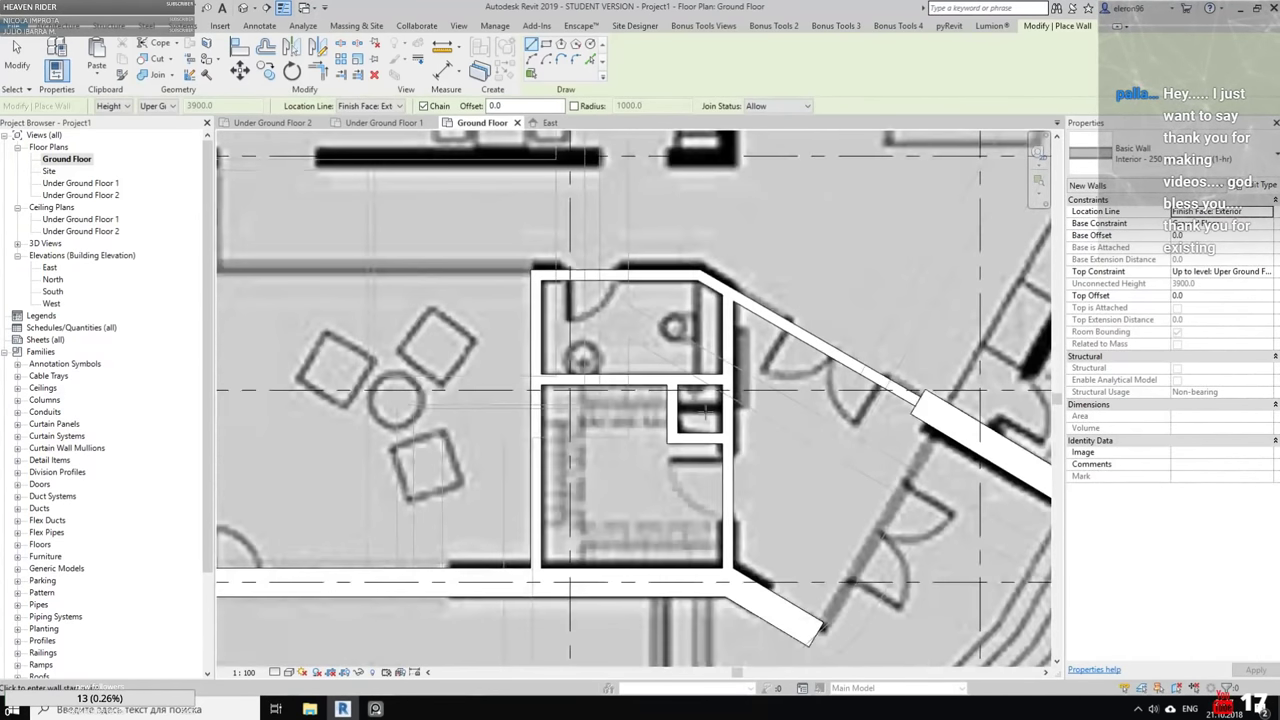
pyautogui.moveTo(567, 372); pyautogui.dragTo(654, 437, button='middle')
pyautogui.moveTo(580, 394); pyautogui.dragTo(677, 407, button='middle')
pyautogui.moveTo(560, 362); pyautogui.dragTo(726, 408, button='middle')
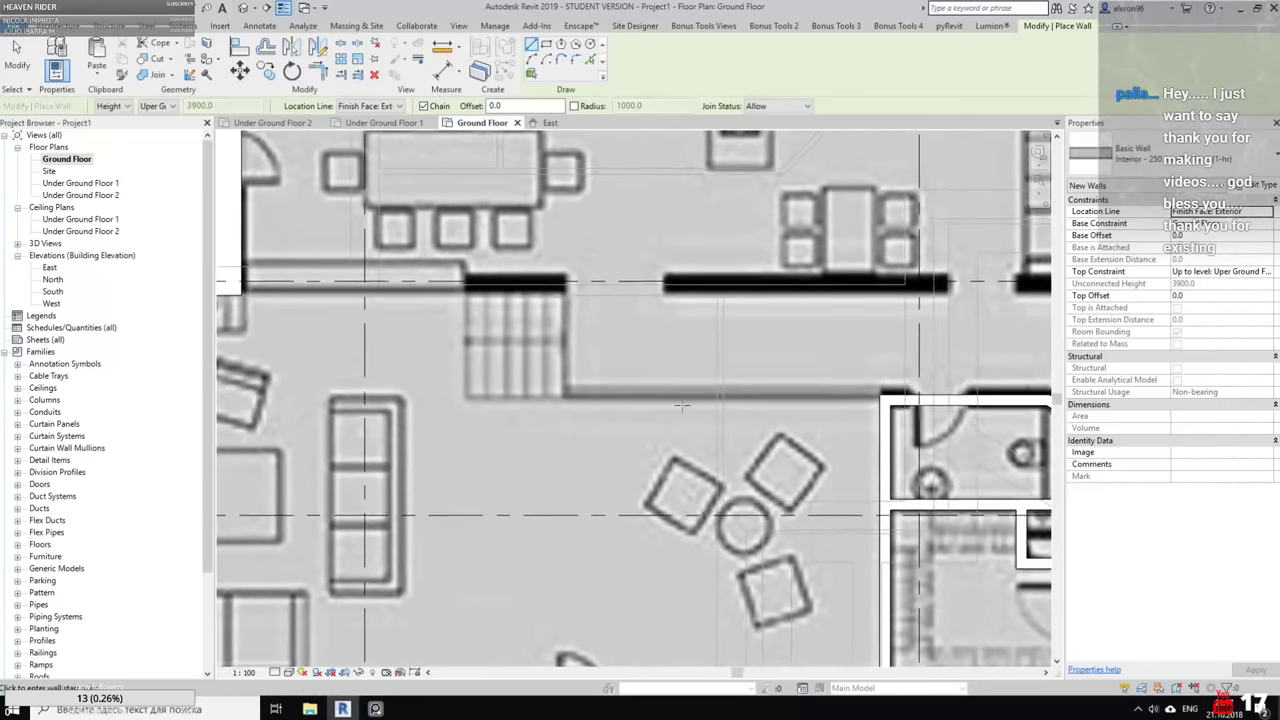
pyautogui.moveTo(540, 385); pyautogui.dragTo(632, 394, button='middle')
pyautogui.click(336, 309)
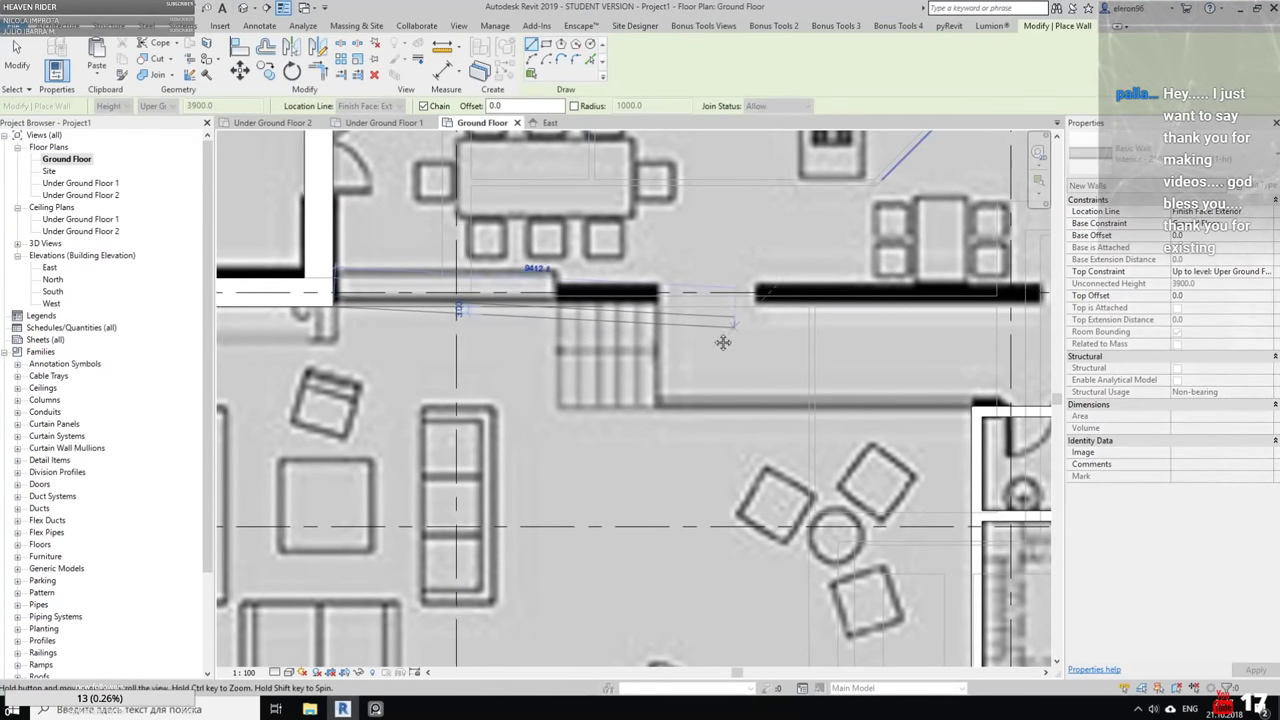
pyautogui.moveTo(1015, 345); pyautogui.dragTo(630, 372, button='middle')
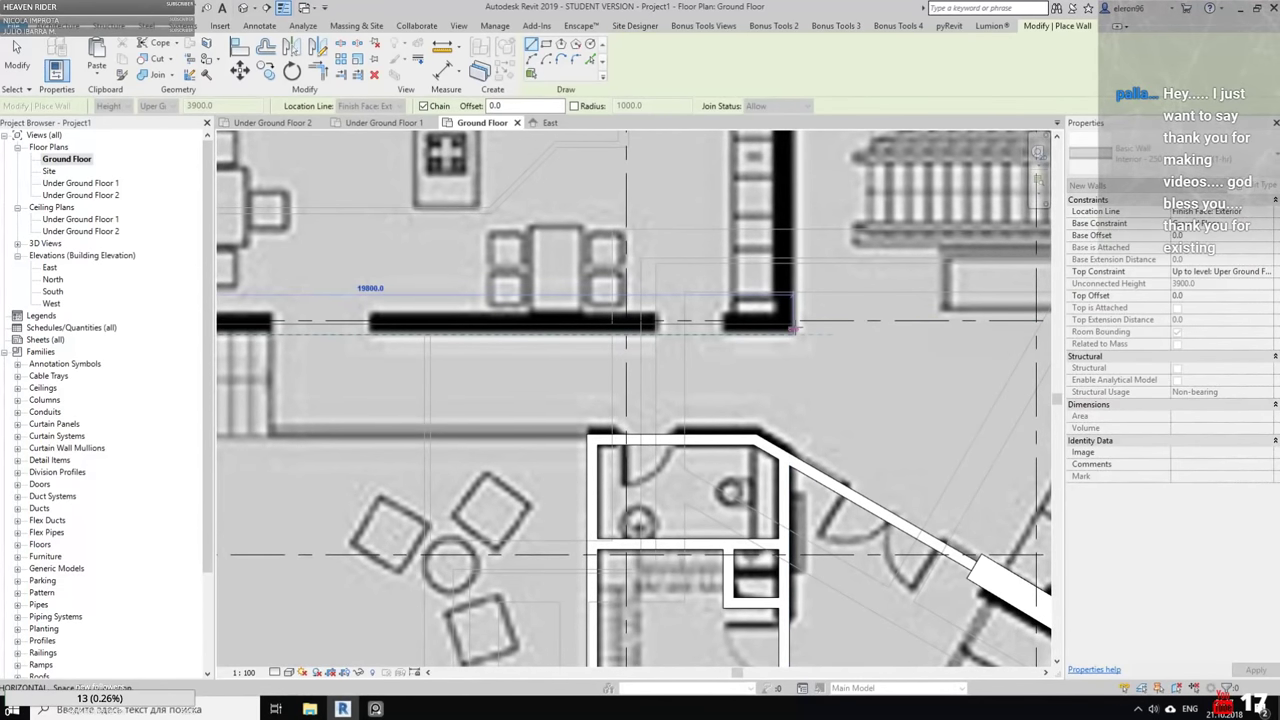
pyautogui.click(792, 325)
pyautogui.moveTo(792, 325); pyautogui.dragTo(748, 505, button='middle')
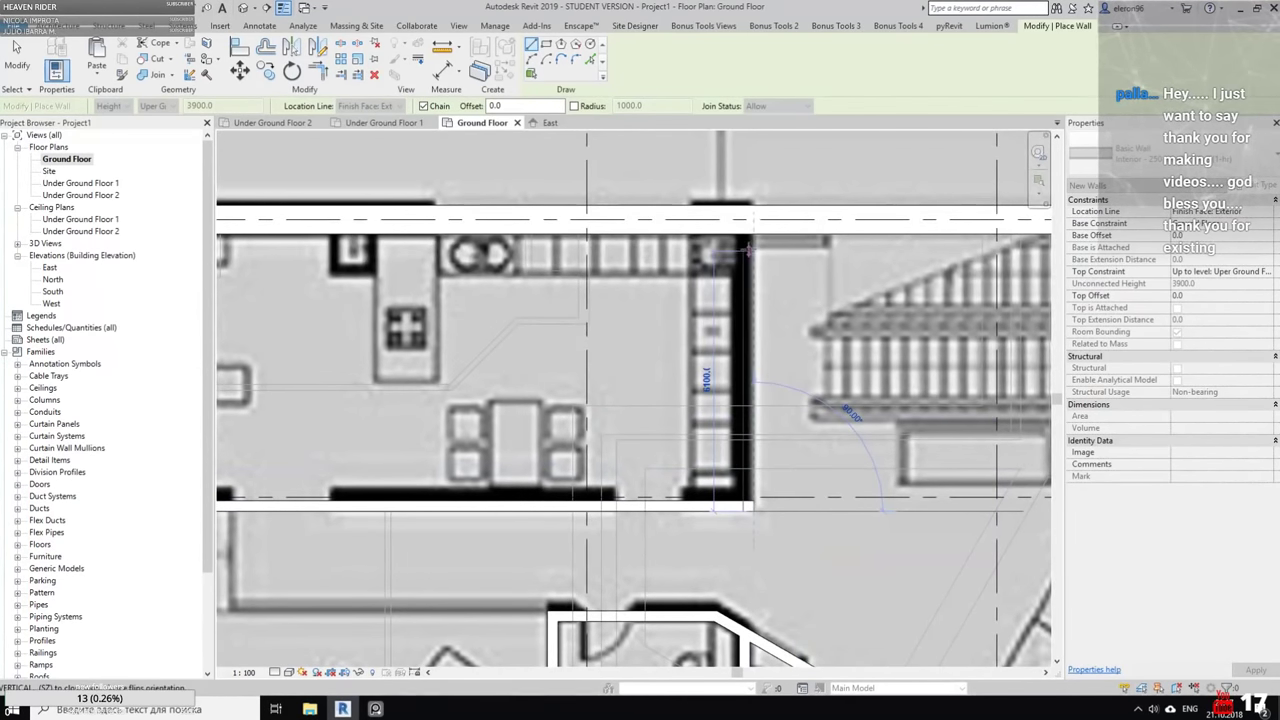
pyautogui.click(748, 241)
pyautogui.press('Escape')
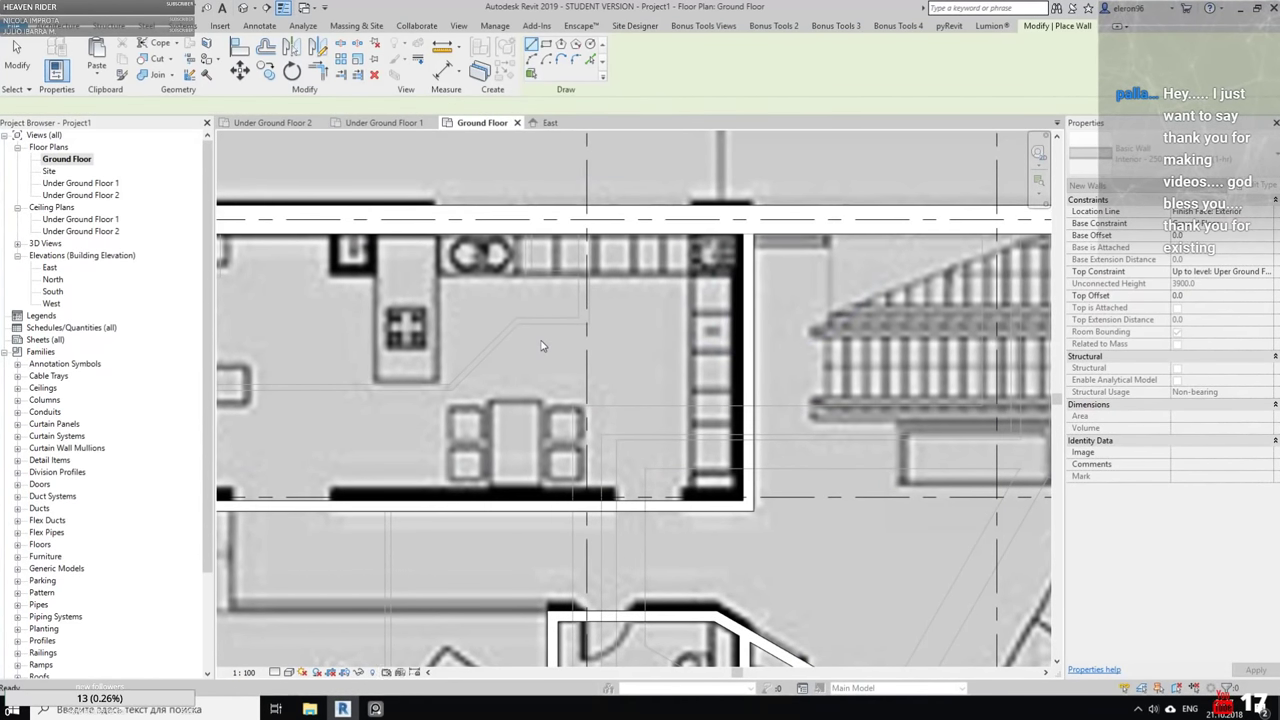
pyautogui.scroll(-2, 548, 342)
pyautogui.moveTo(548, 342); pyautogui.dragTo(779, 338, button='middle')
pyautogui.press('Escape')
# Set the plan's detail level to Fine and examine the layers and joints of the new dining room and kitchen walls
pyautogui.scroll(3, 393, 446)
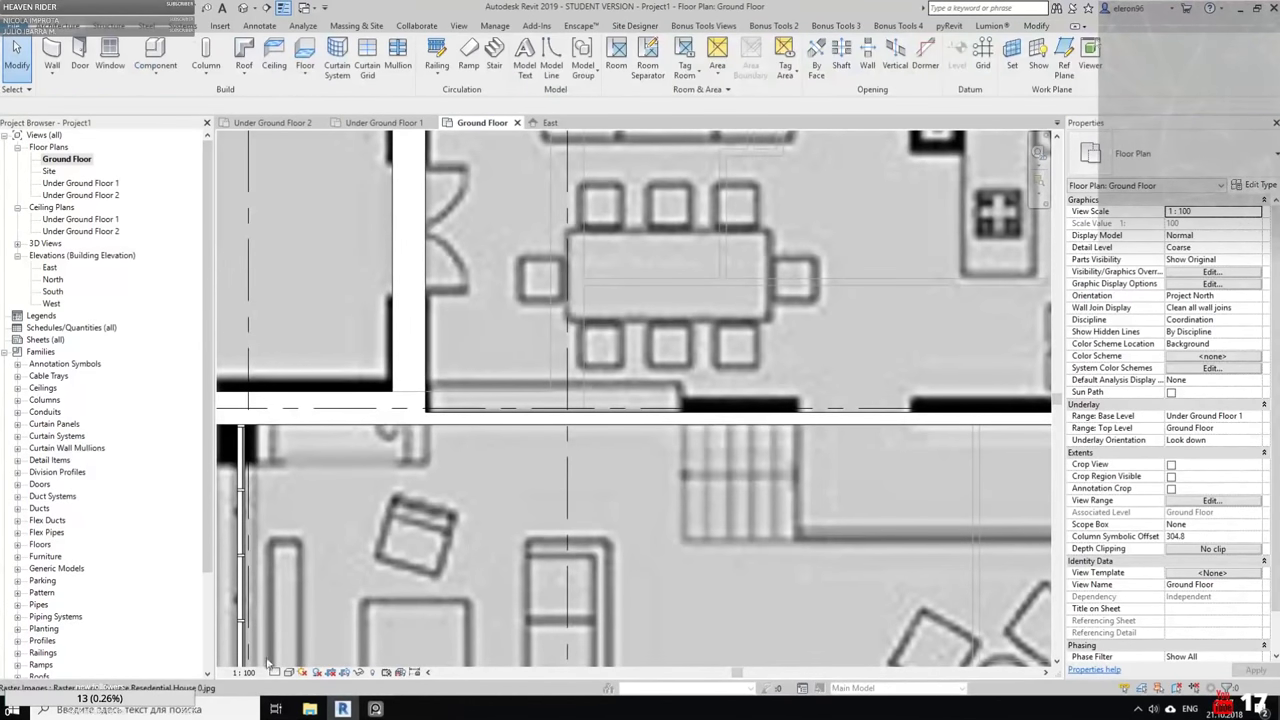
pyautogui.click(275, 672)
pyautogui.click(290, 656)
pyautogui.scroll(5, 426, 410)
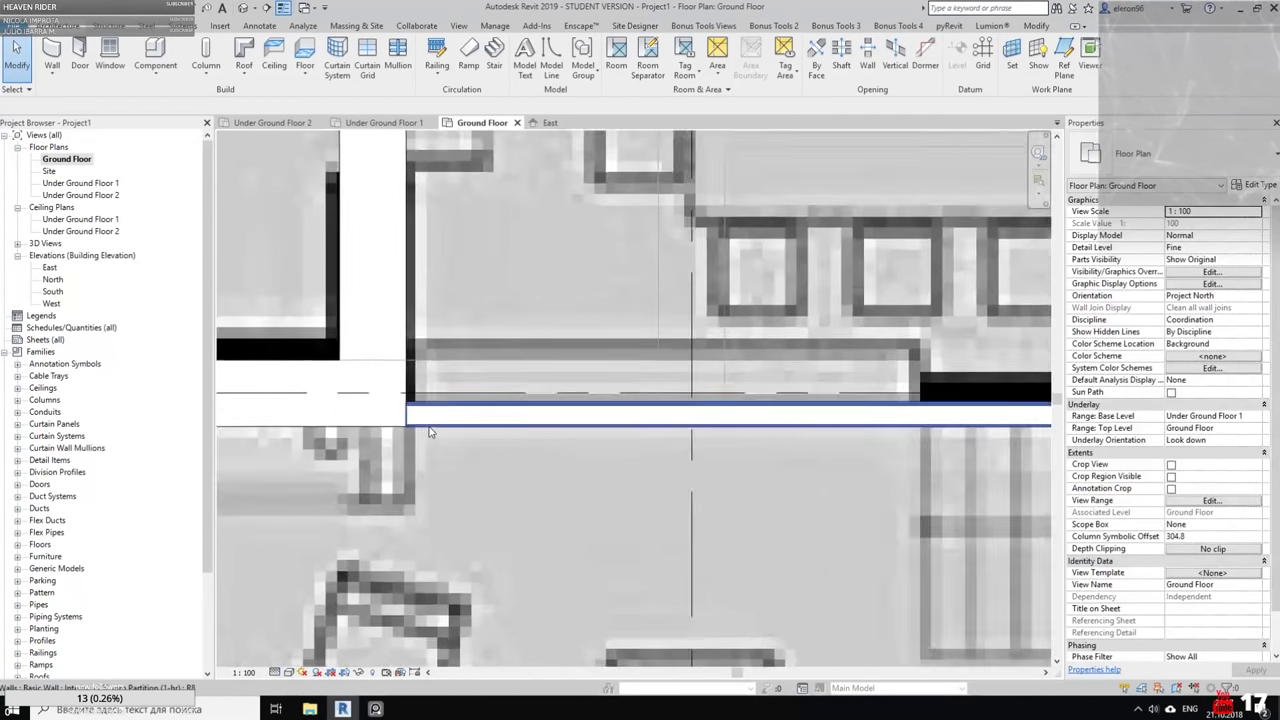
pyautogui.scroll(-3, 425, 416)
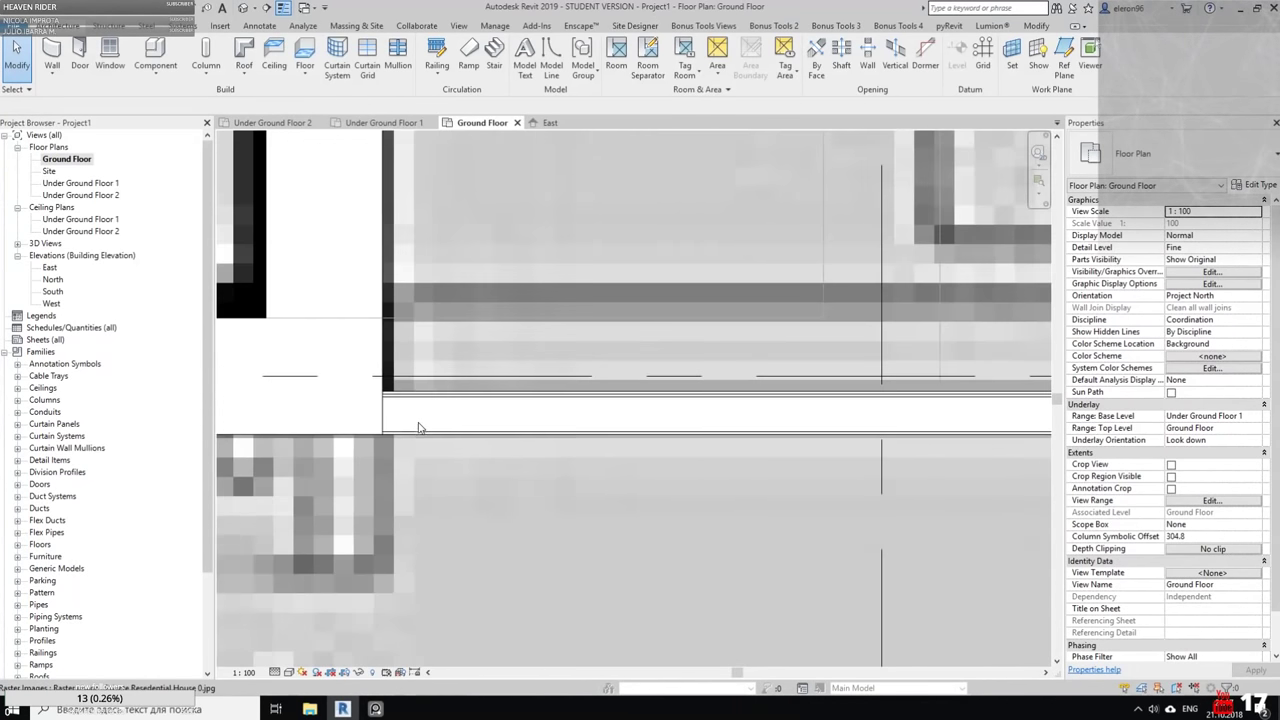
pyautogui.scroll(-2, 425, 421)
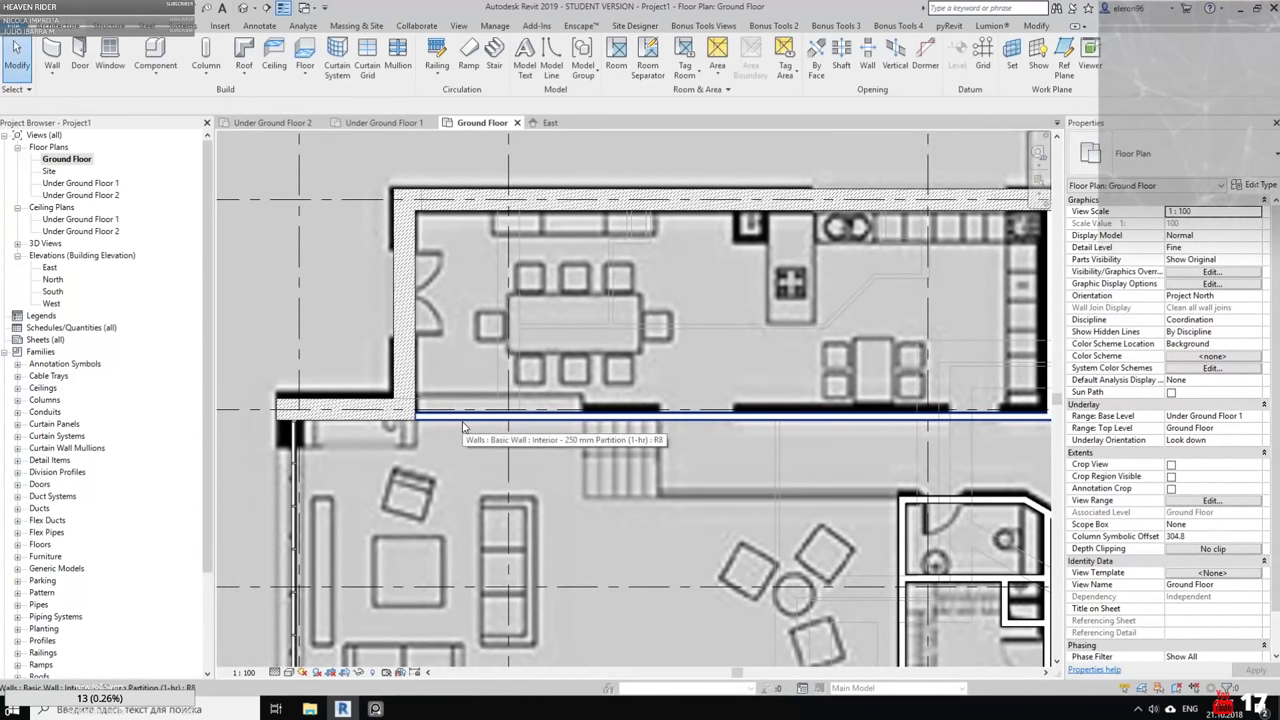
pyautogui.moveTo(930, 443); pyautogui.dragTo(641, 409, button='middle')
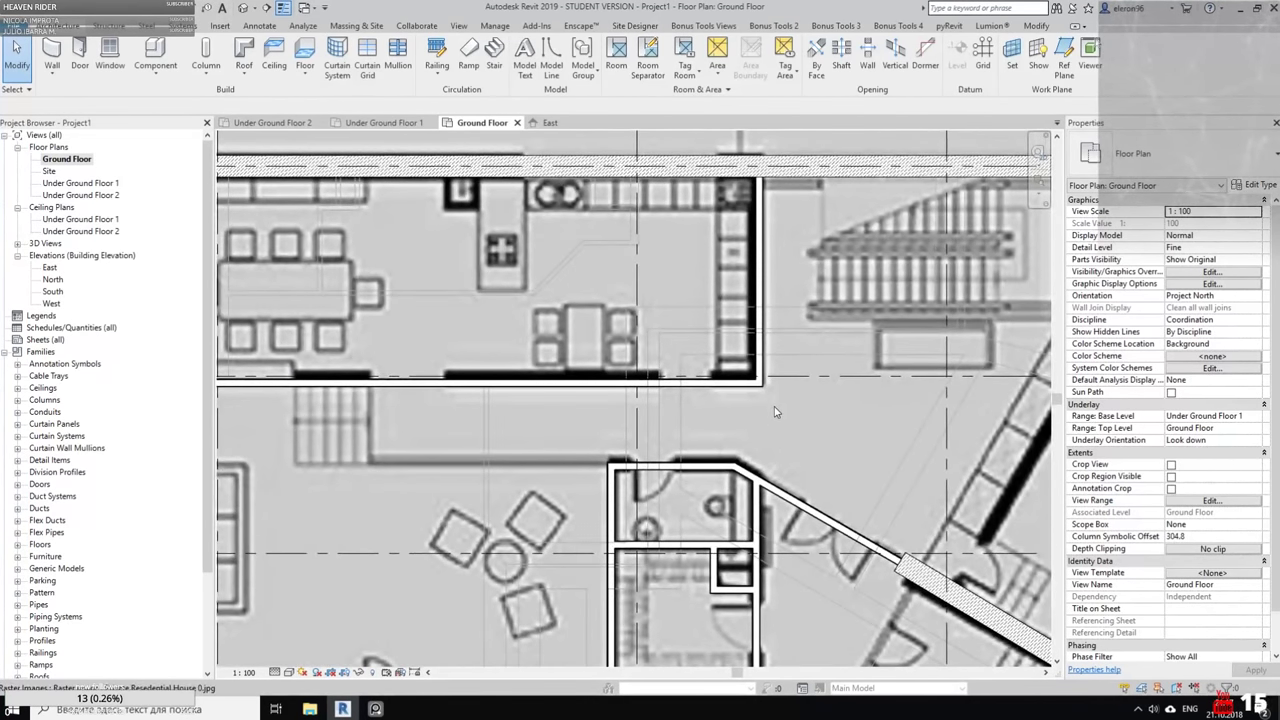
pyautogui.moveTo(774, 408); pyautogui.dragTo(697, 380, button='middle')
pyautogui.scroll(1, 681, 363)
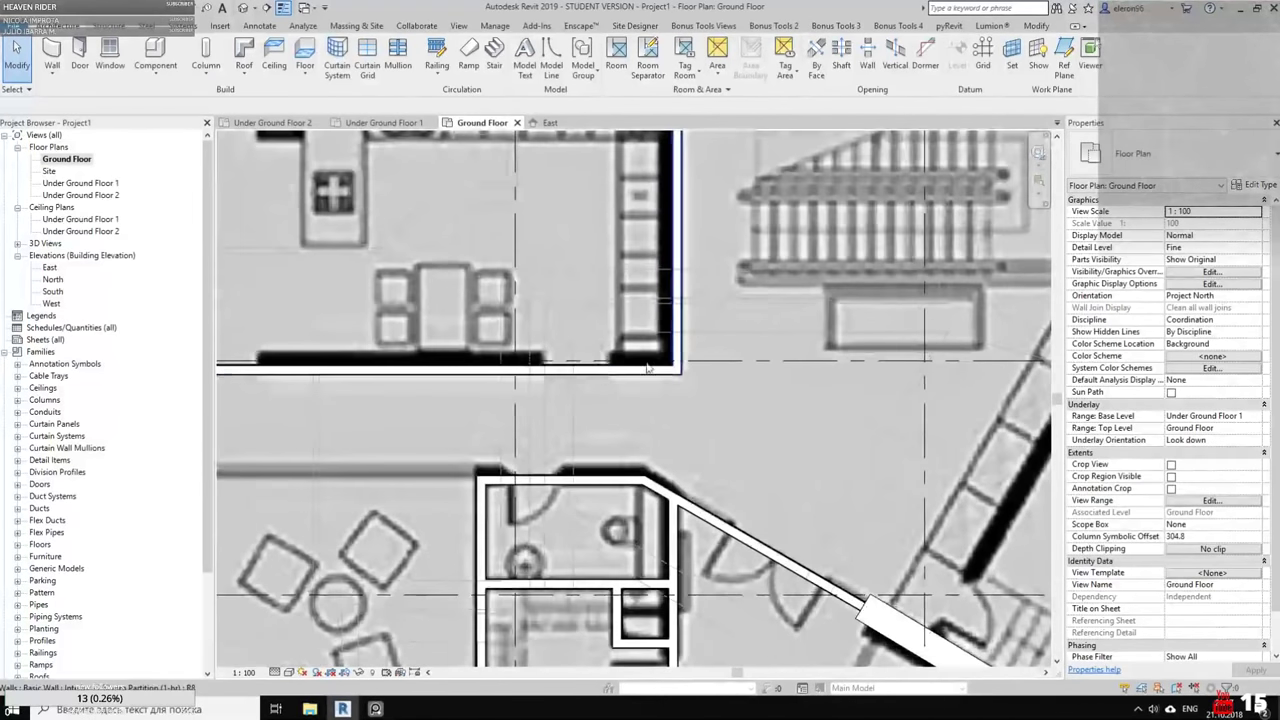
pyautogui.moveTo(515, 417); pyautogui.dragTo(634, 420, button='middle')
# Return the Ground Floor plan's detail level to Coarse
pyautogui.click(246, 673)
pyautogui.click(271, 673)
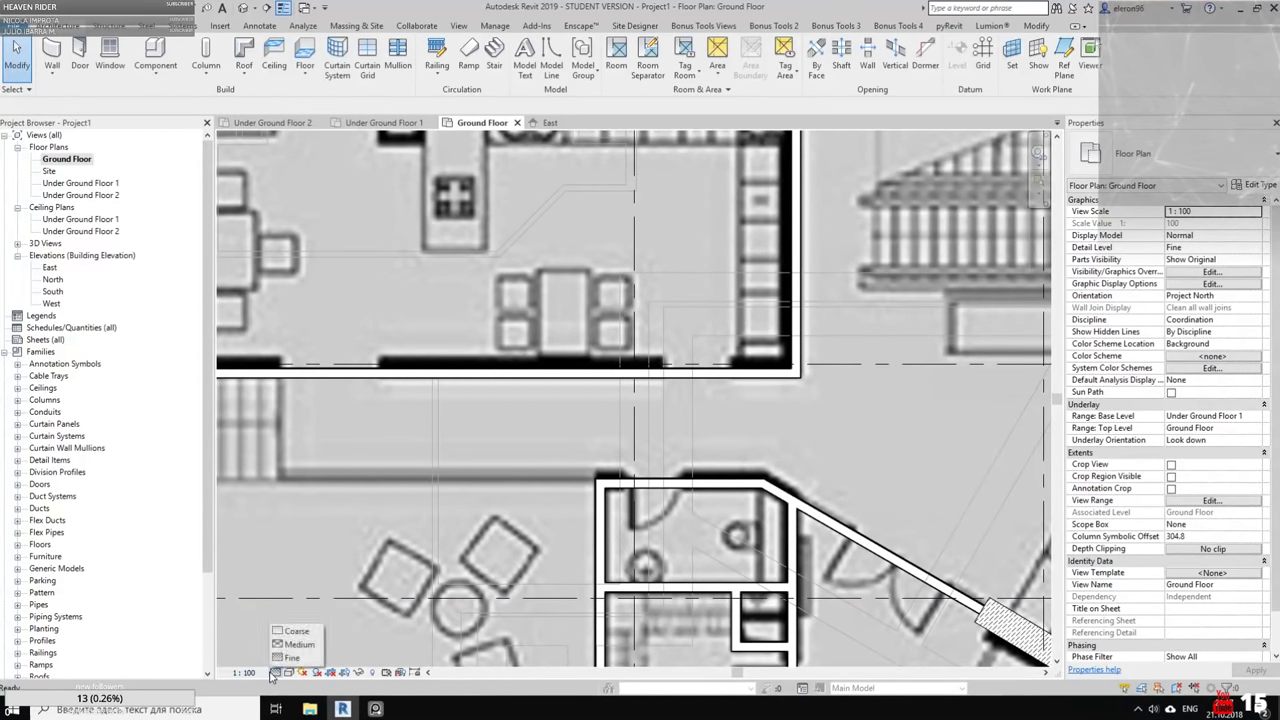
pyautogui.click(292, 631)
pyautogui.scroll(-4, 593, 414)
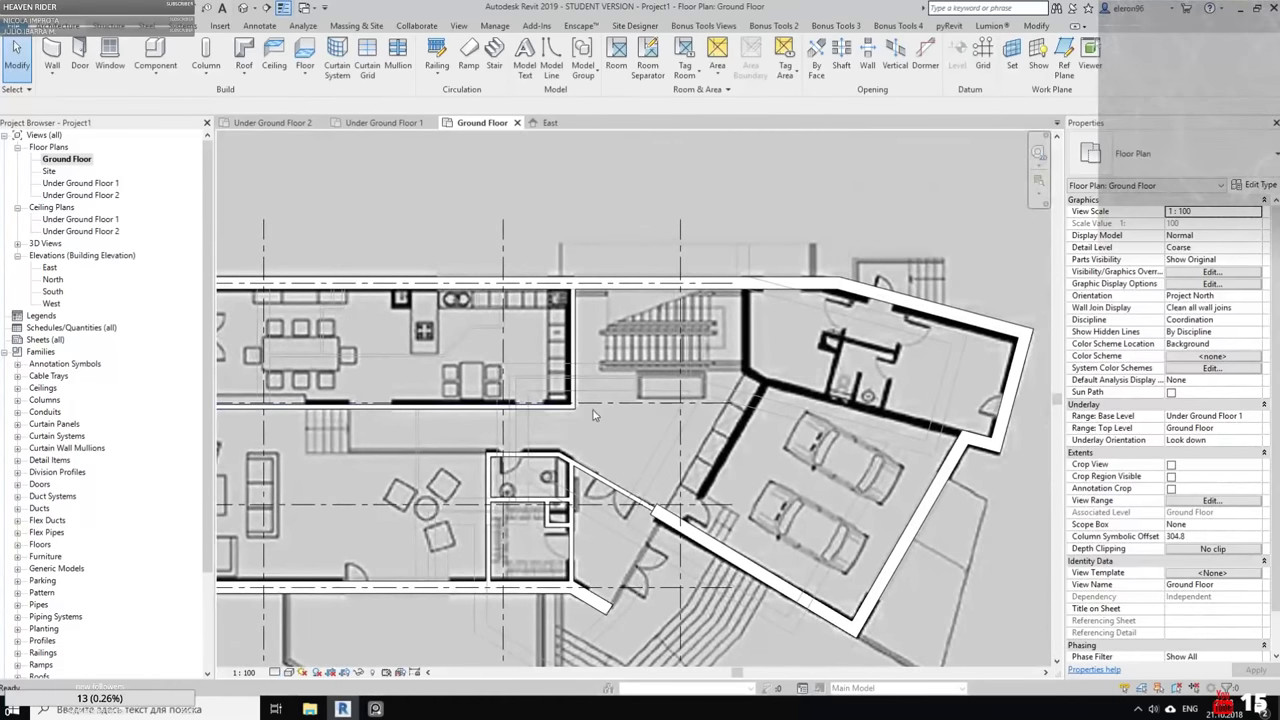
# Shorten the hall-side wall of the dining room and kitchen to about 14500 mm, starting it at the edge of the small stairs
pyautogui.moveTo(408, 400); pyautogui.dragTo(578, 398, button='middle')
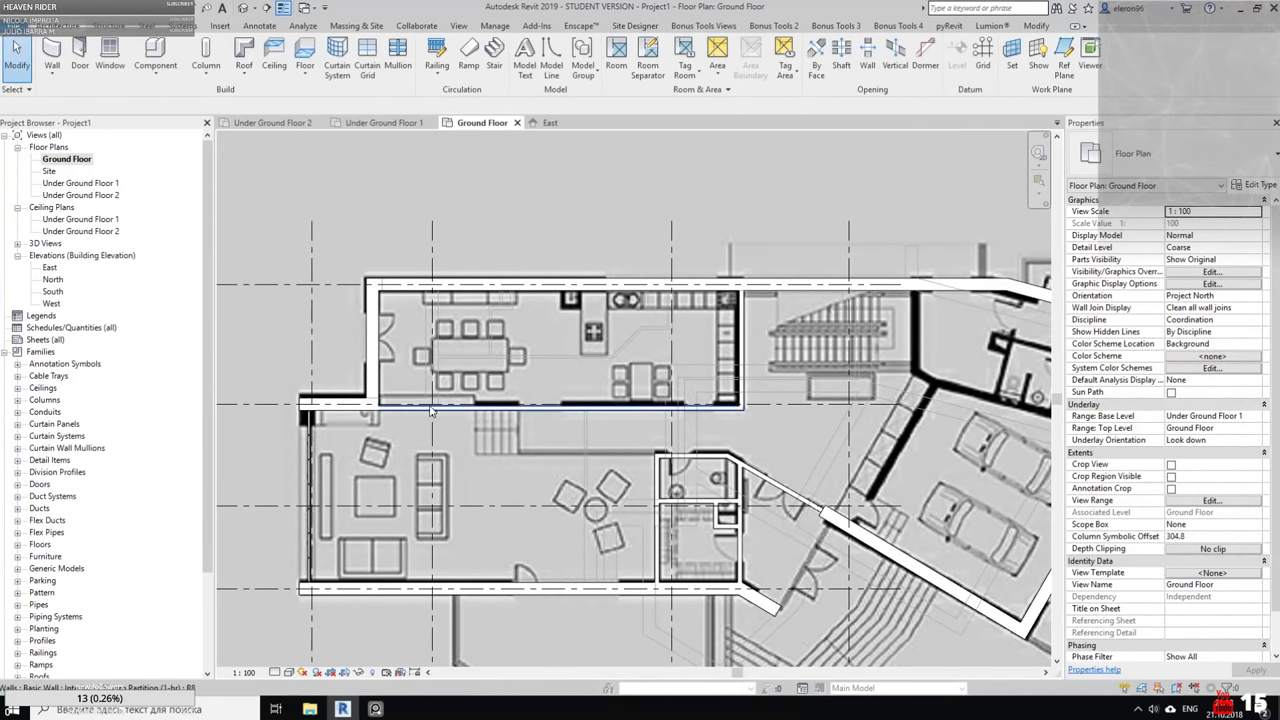
pyautogui.scroll(5, 432, 410)
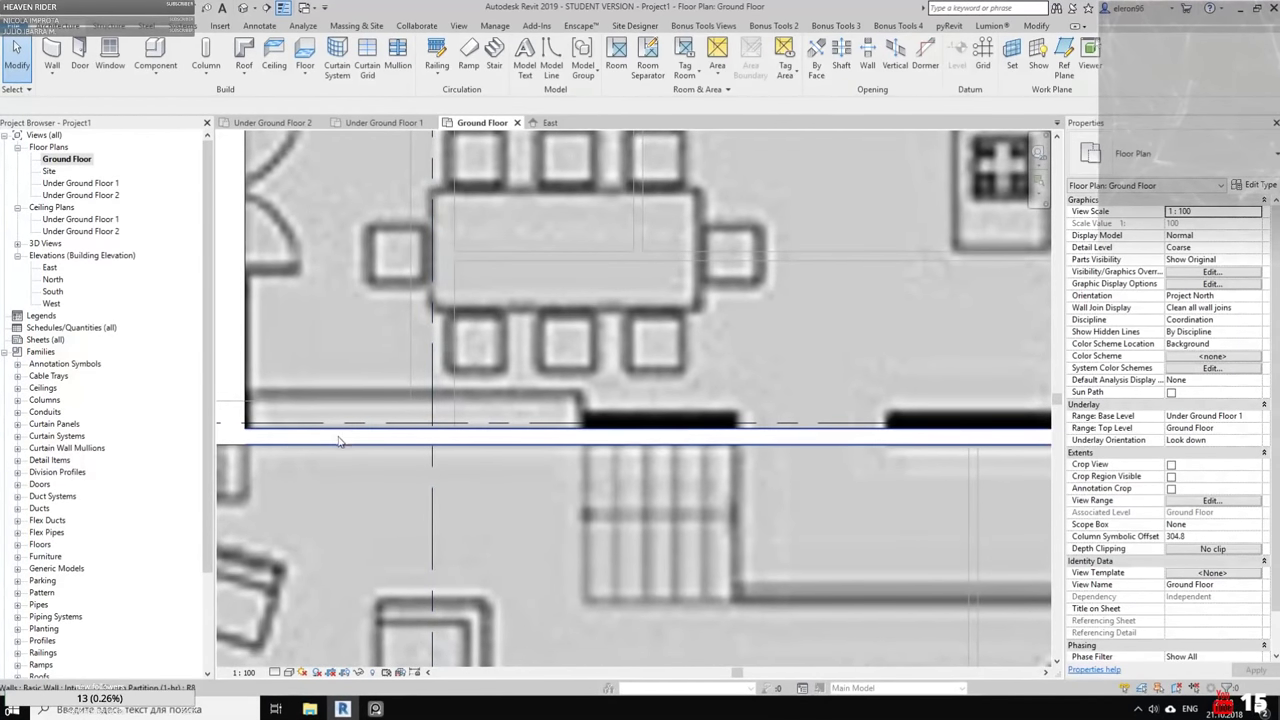
pyautogui.click(339, 441)
pyautogui.moveTo(224, 449); pyautogui.dragTo(580, 442)
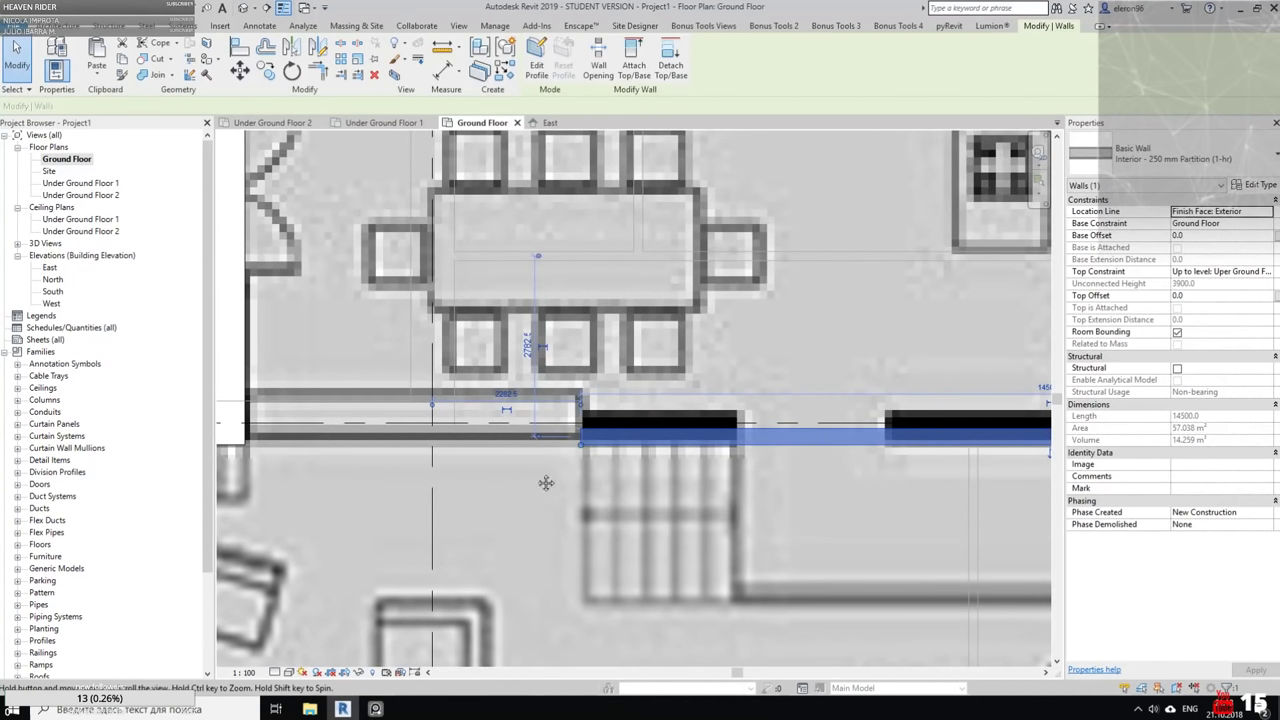
pyautogui.moveTo(431, 419); pyautogui.dragTo(584, 402, button='middle')
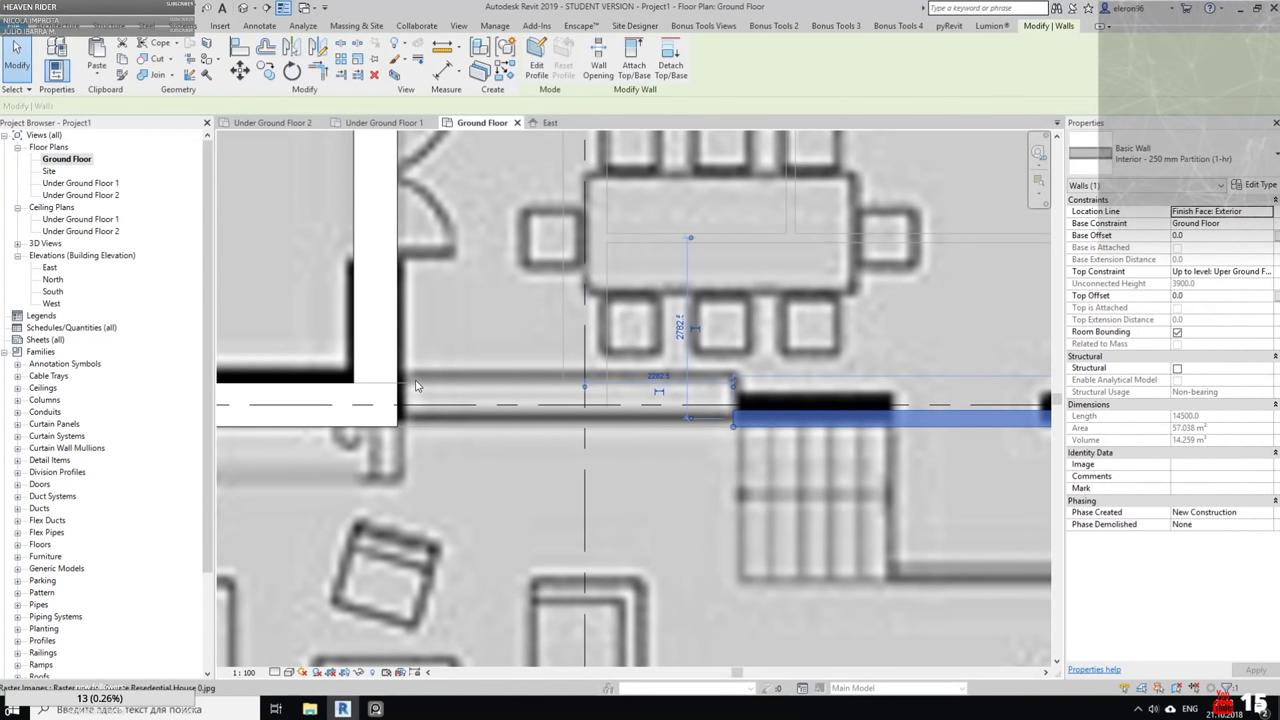
pyautogui.press('Escape')
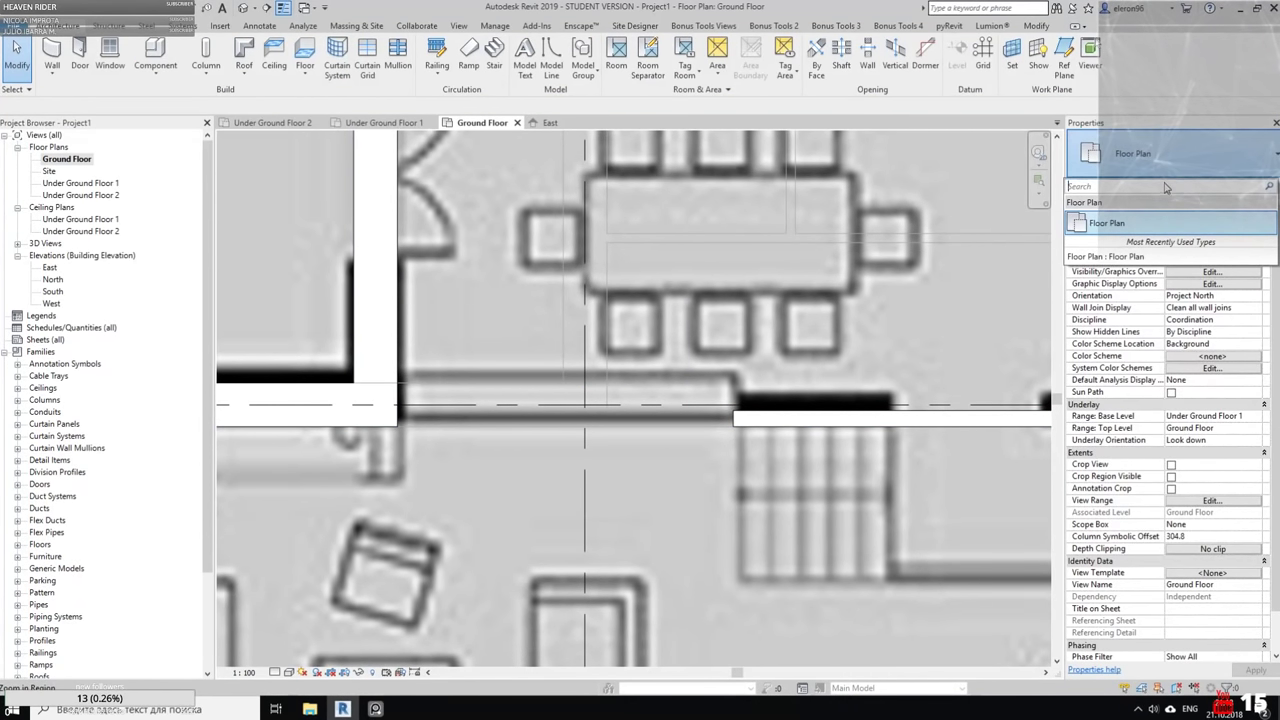
# Change the dining room and kitchen's hall-side wall to Retaining - 300mm Concrete and duplicate that type as Retaining - 600 mm
pyautogui.click(990, 420)
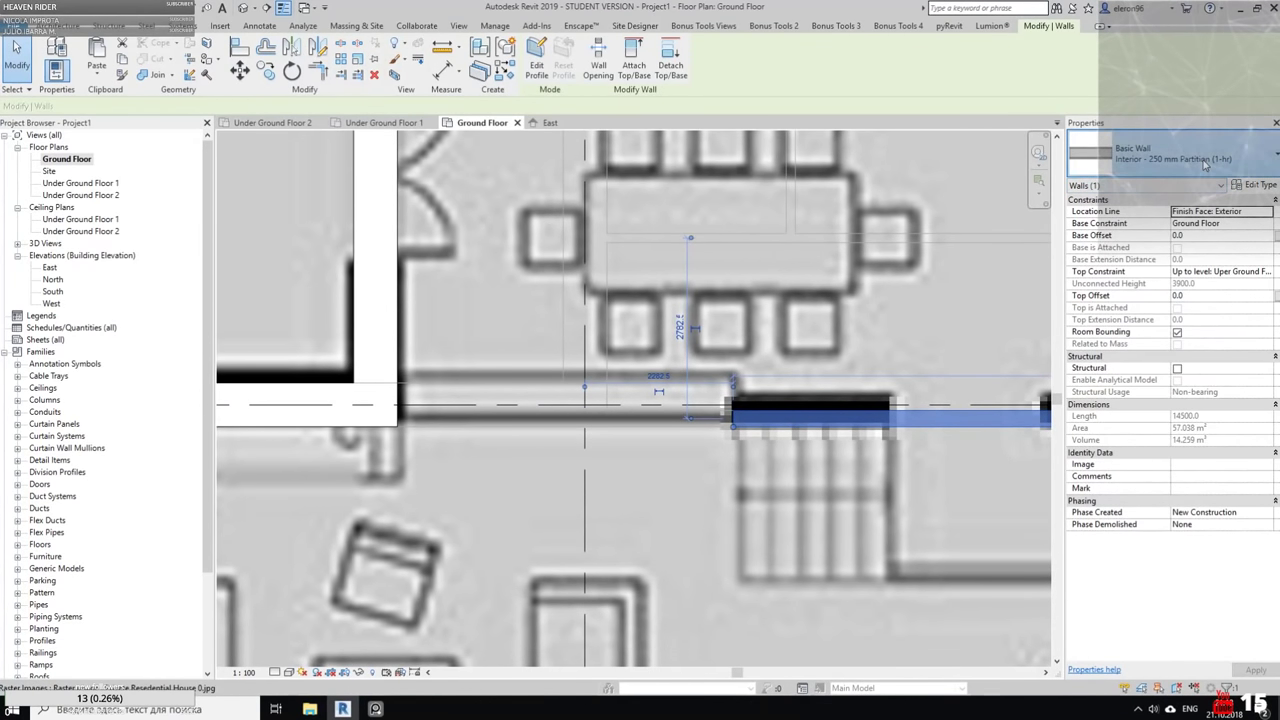
pyautogui.click(1200, 162)
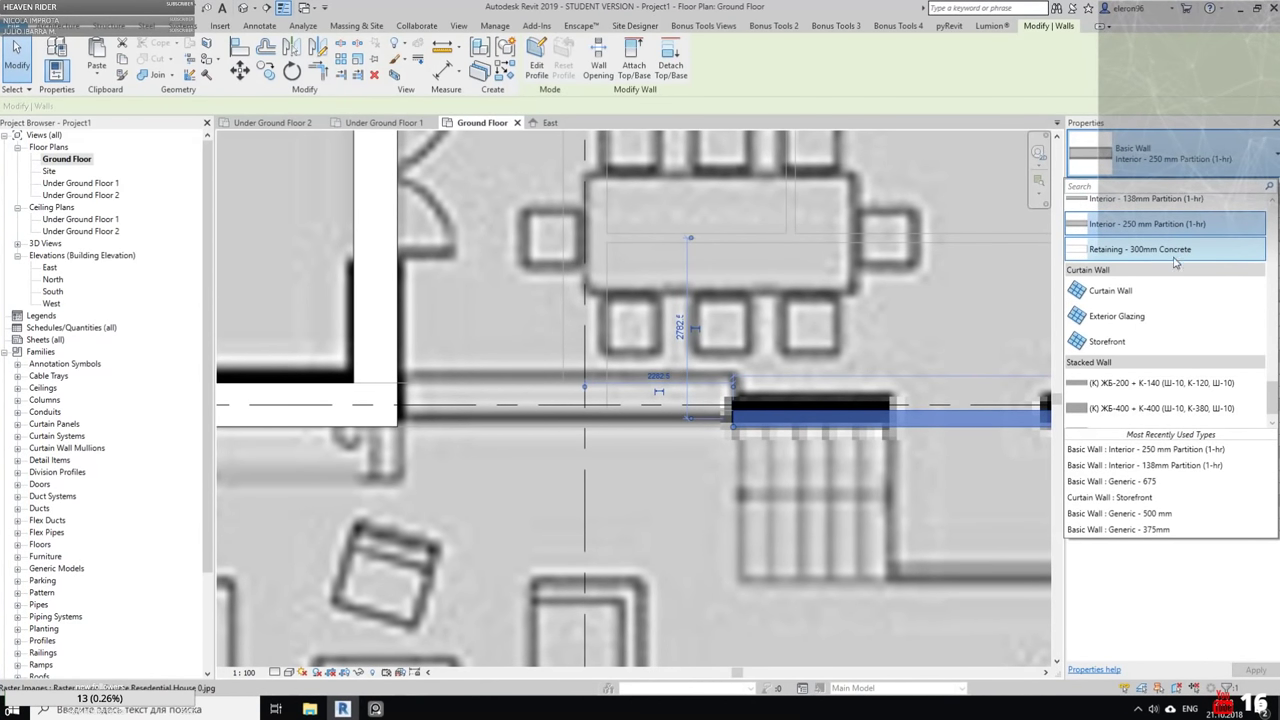
pyautogui.click(1122, 250)
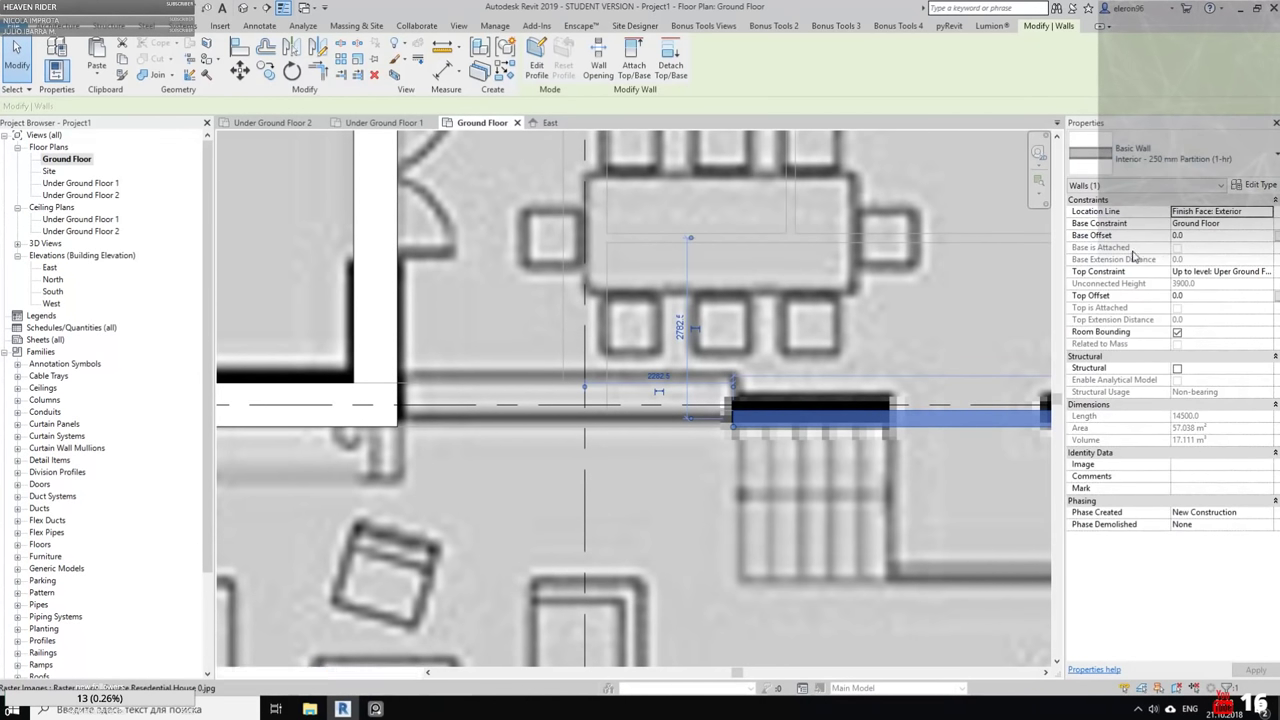
pyautogui.click(1244, 185)
pyautogui.click(645, 252)
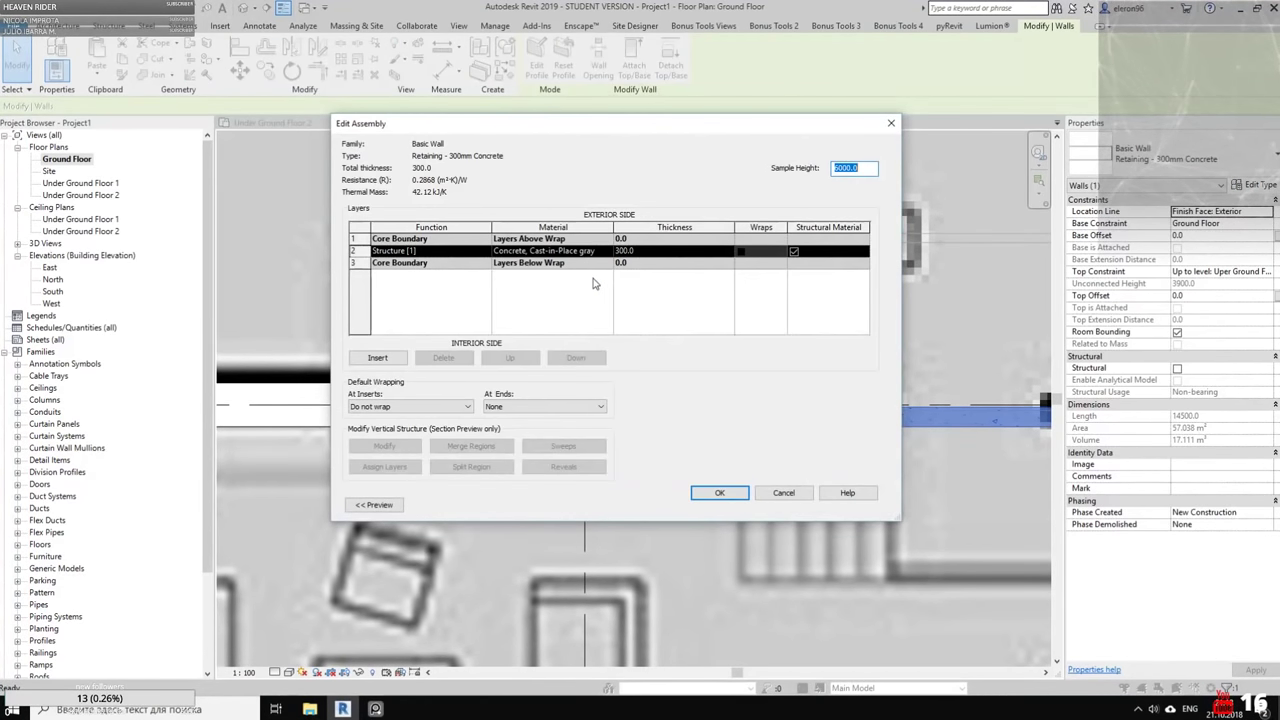
pyautogui.click(786, 494)
pyautogui.click(842, 176)
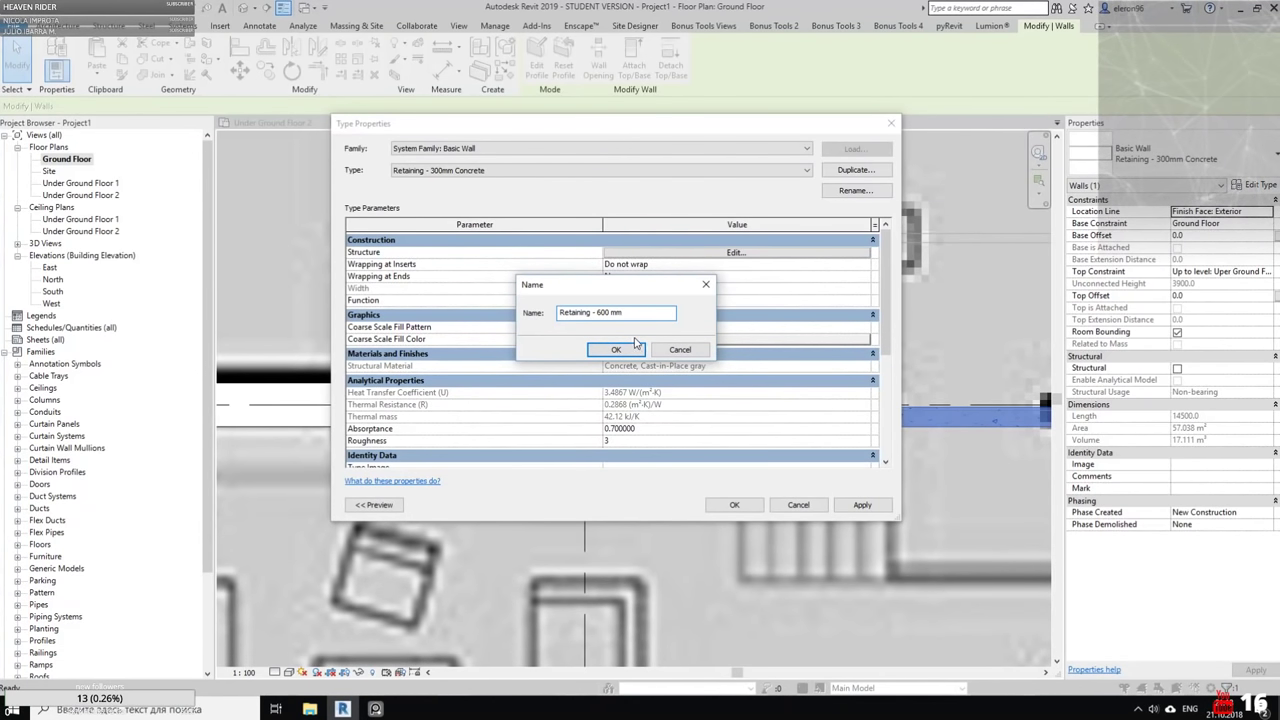
pyautogui.click(616, 350)
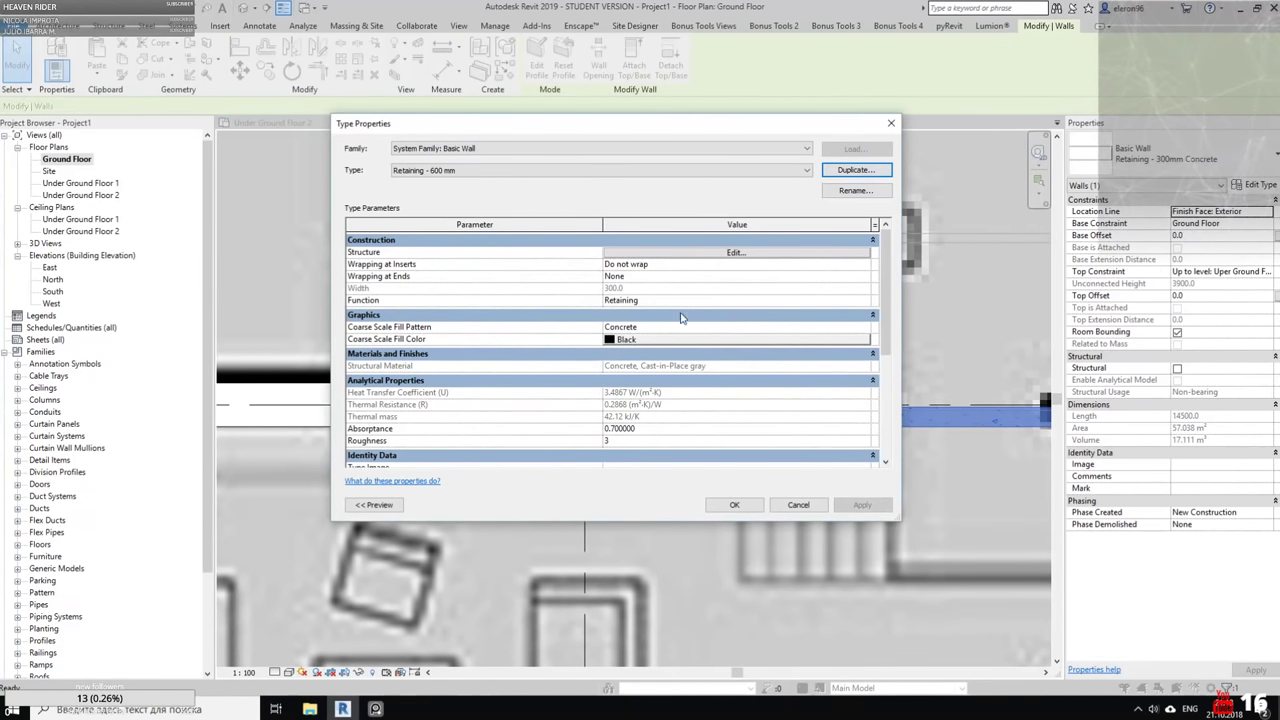
# Set the Retaining - 600 mm type's concrete structure layer to 600 mm thick and apply the type to the hall-side wall
pyautogui.click(733, 253)
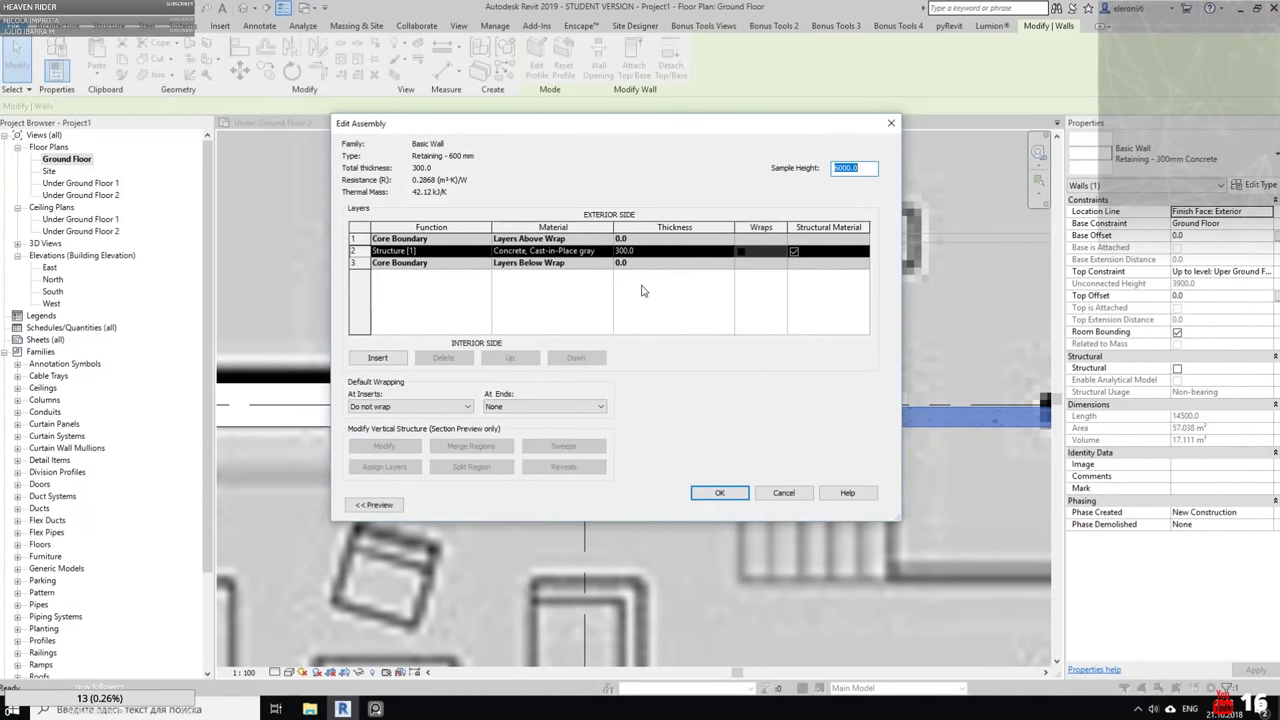
pyautogui.click(674, 250)
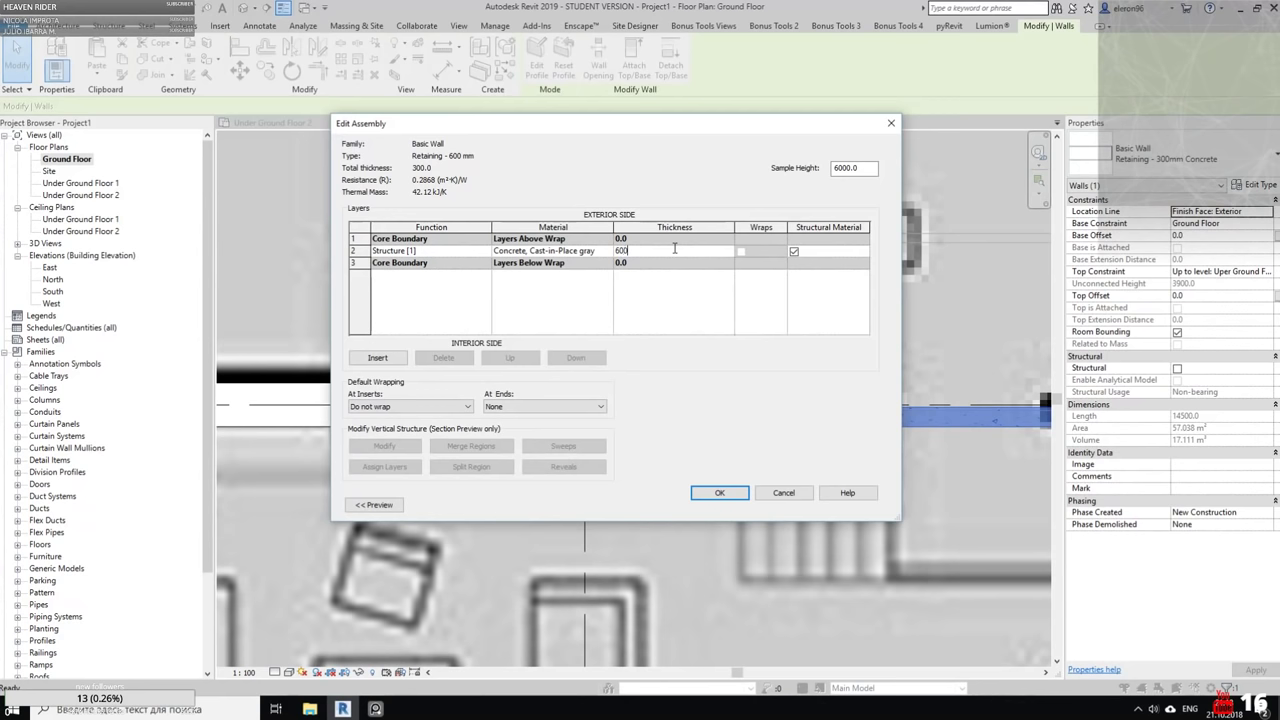
pyautogui.click(729, 500)
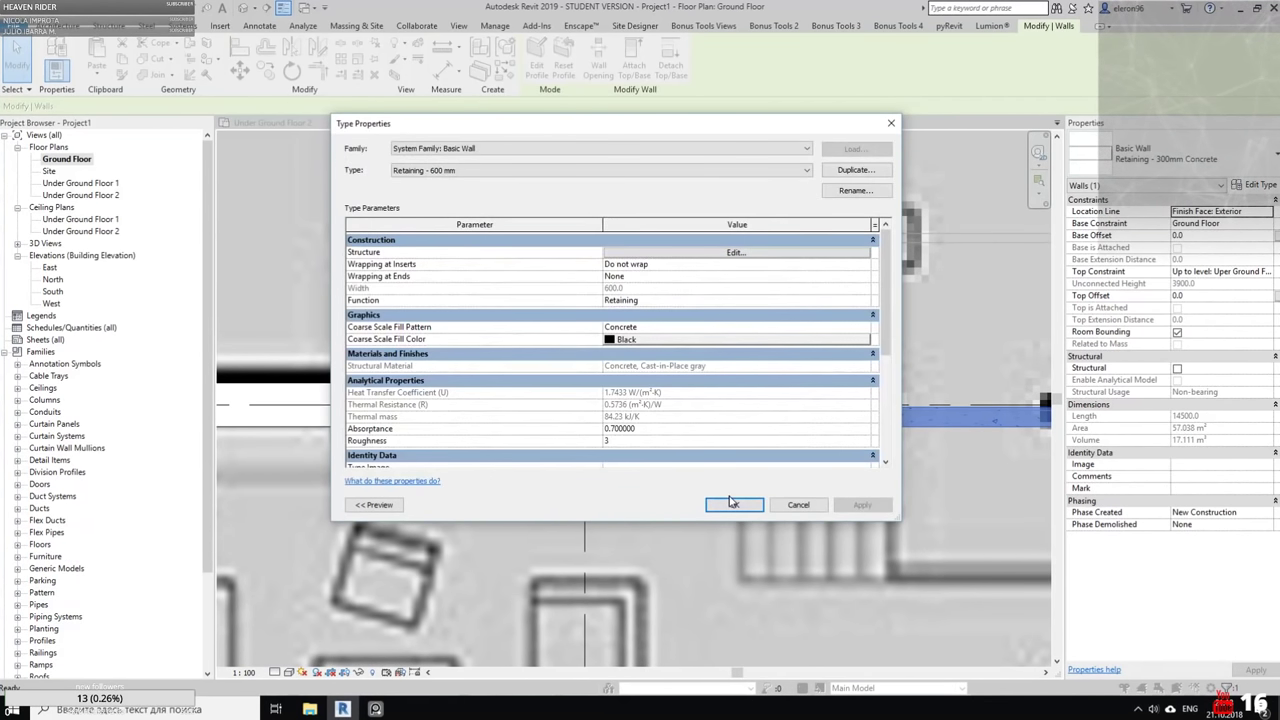
pyautogui.click(734, 505)
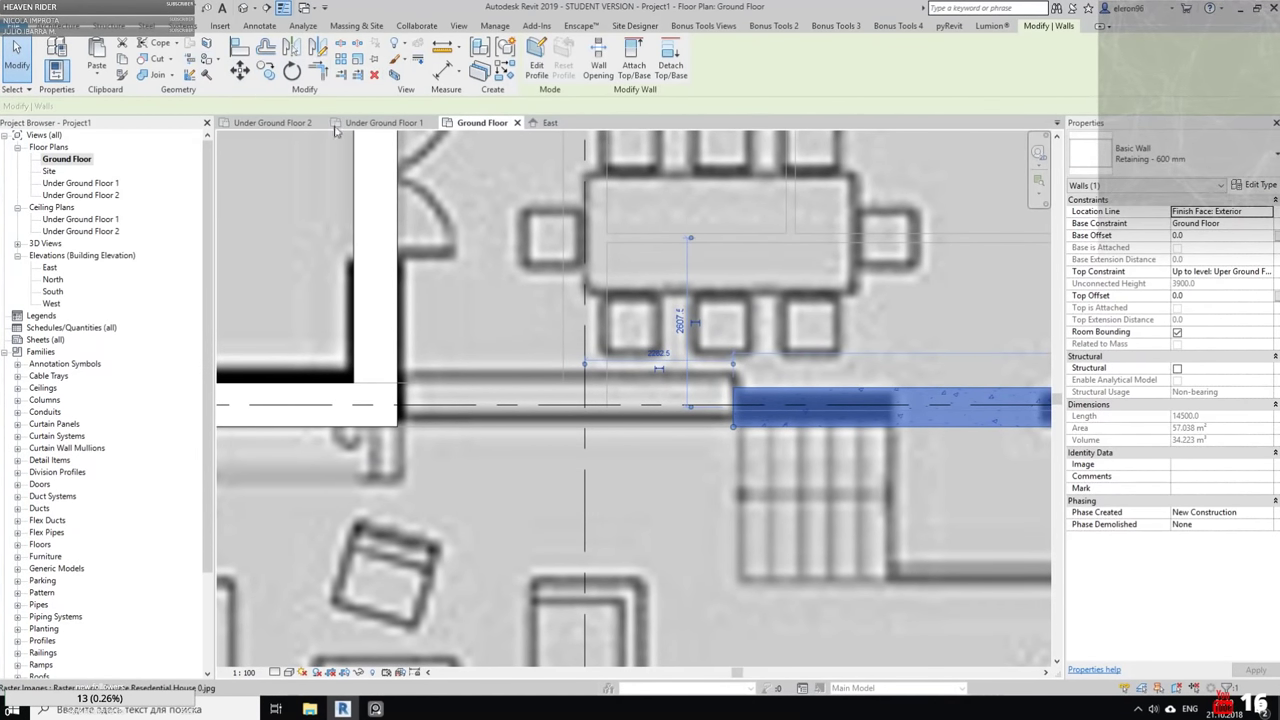
pyautogui.moveTo(731, 284); pyautogui.dragTo(770, 231, button='middle')
pyautogui.click(302, 181)
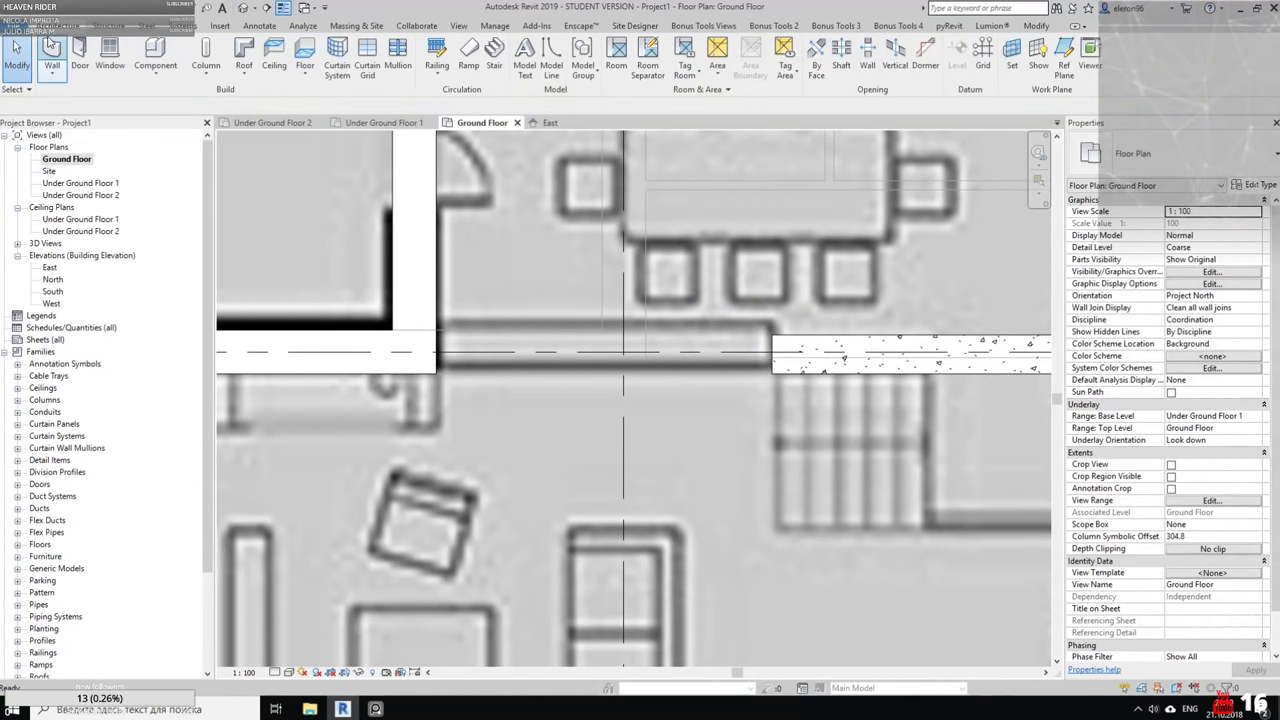
# Draw a Retaining - 600 mm wall about 5175 mm long from the outer wall corner to the hall-side wall's start at the small stairs
pyautogui.click(48, 46)
pyautogui.click(1170, 153)
pyautogui.scroll(-1, 1200, 303)
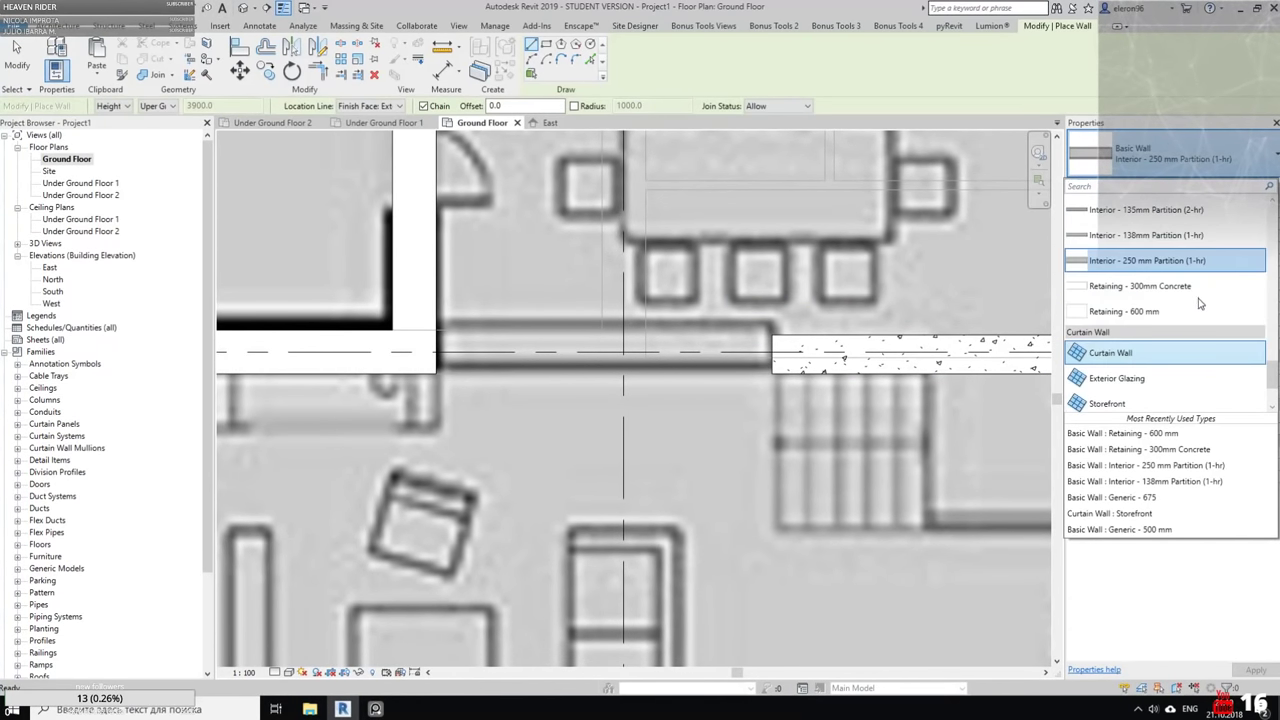
pyautogui.click(1190, 311)
pyautogui.click(440, 374)
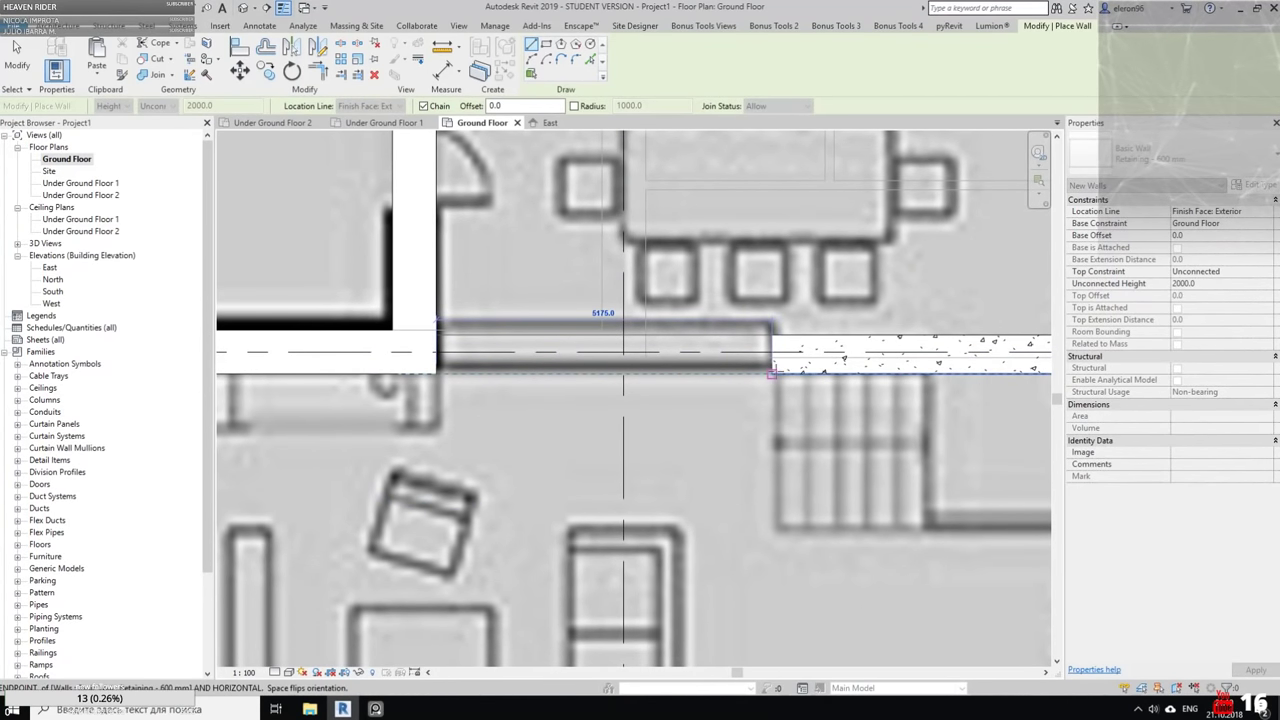
pyautogui.click(771, 374)
pyautogui.press('Escape')
pyautogui.press('Escape')
# Match the hall-side wall's type to the kitchen's stair-side wall, Interior - 250 mm Partition (1-hr)
pyautogui.scroll(-2, 748, 431)
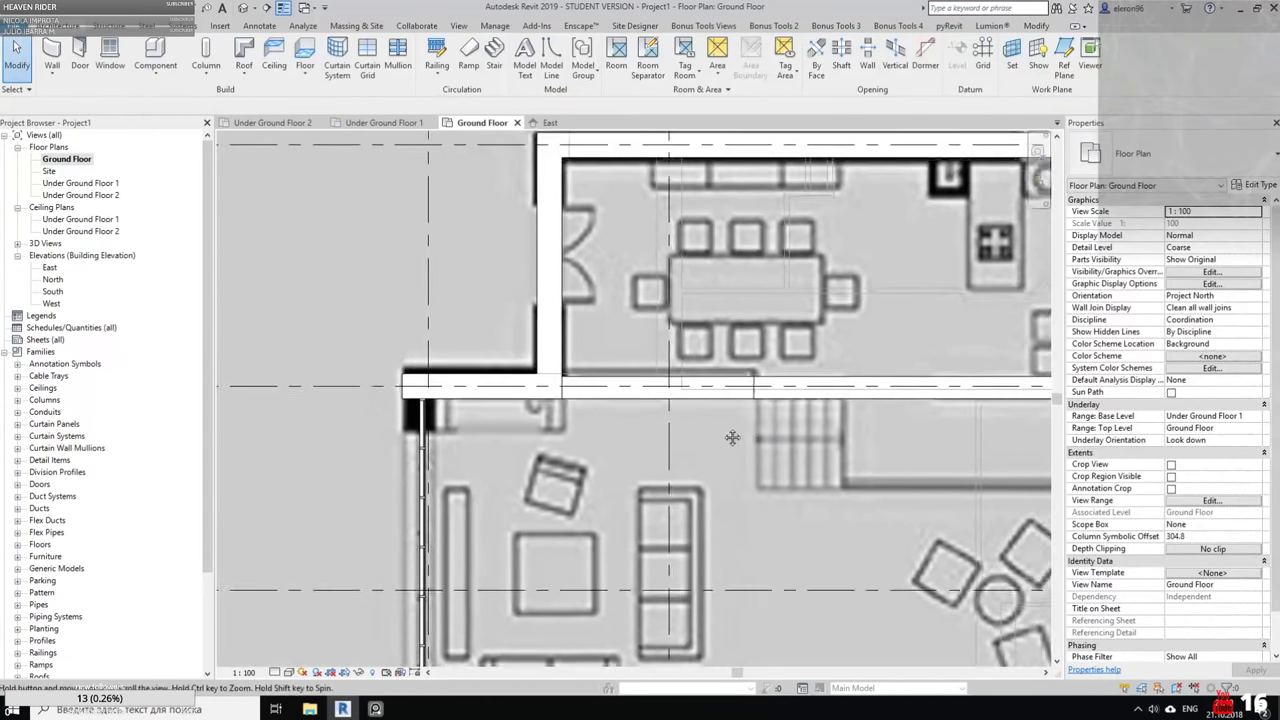
pyautogui.moveTo(731, 437); pyautogui.dragTo(334, 416, button='middle')
pyautogui.scroll(-2, 464, 410)
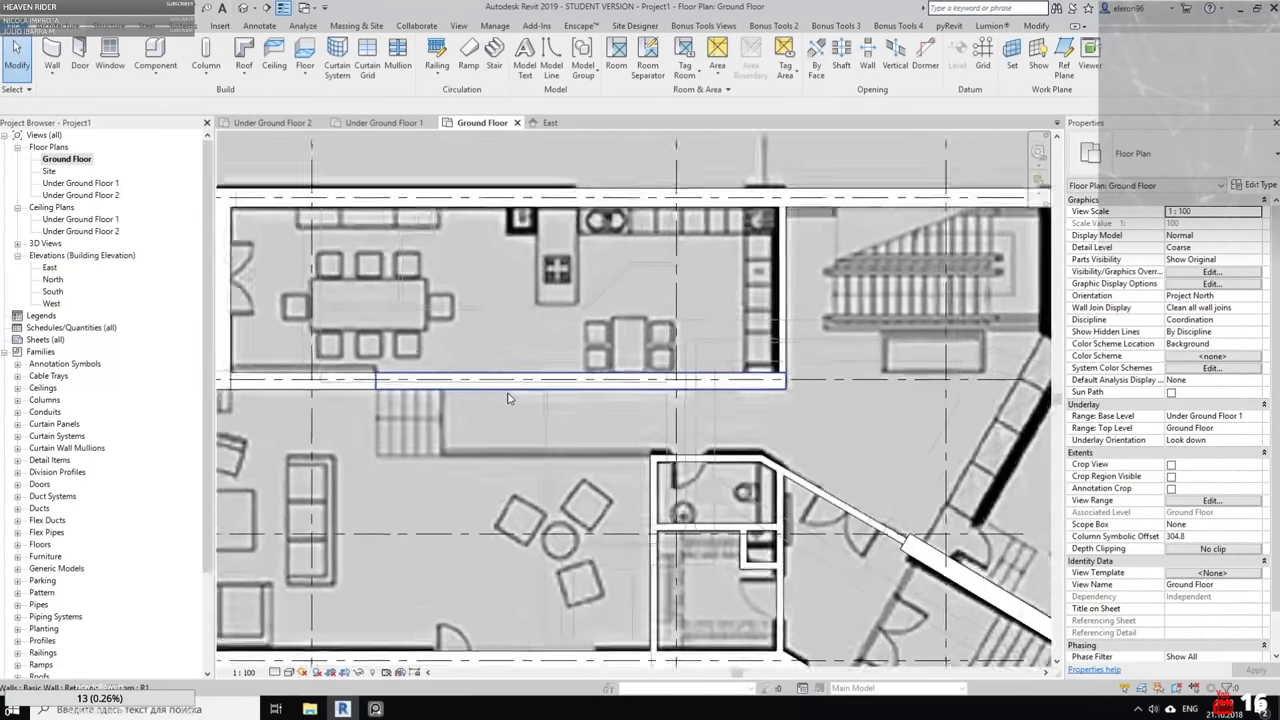
pyautogui.scroll(1, 508, 396)
pyautogui.click(570, 380)
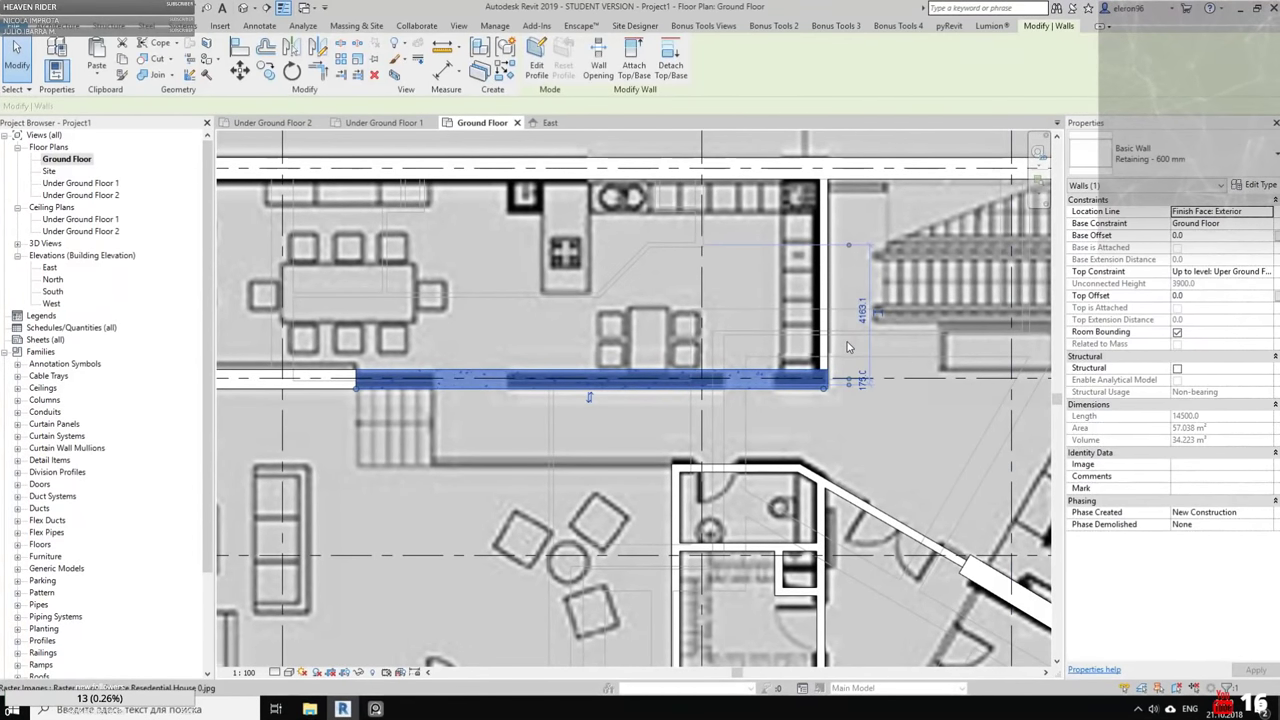
pyautogui.press('Escape')
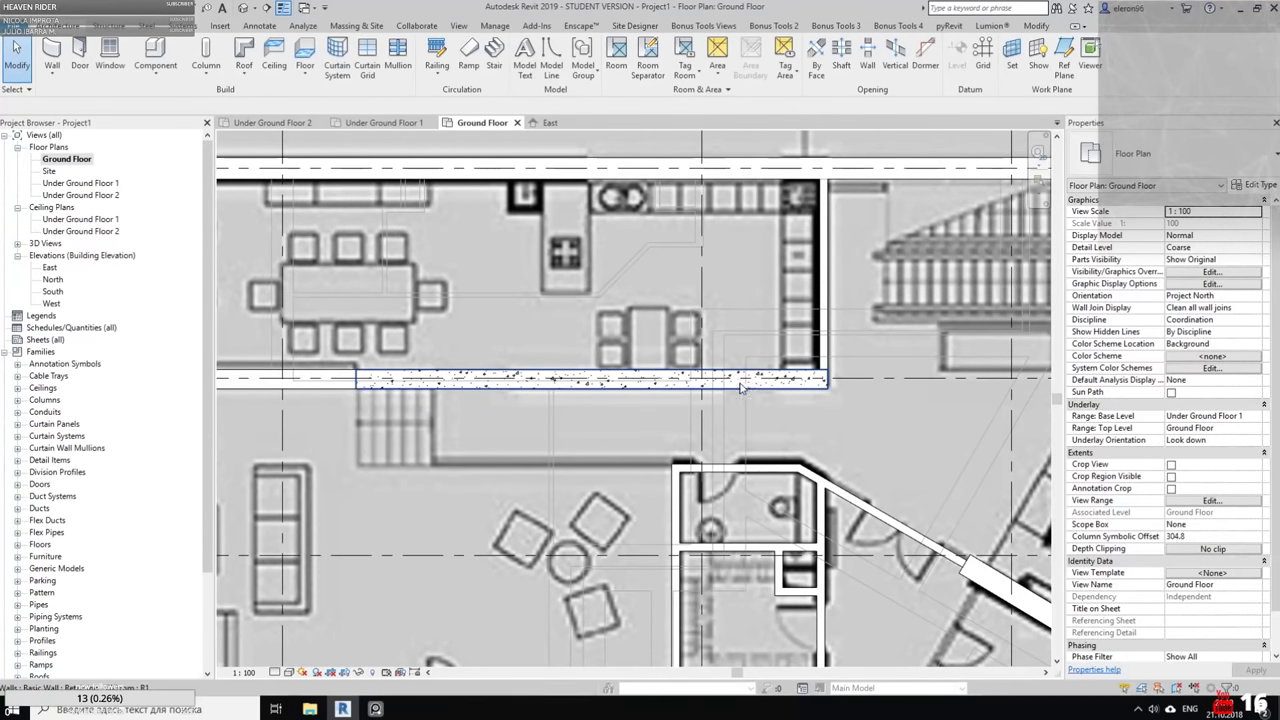
pyautogui.scroll(2, 804, 383)
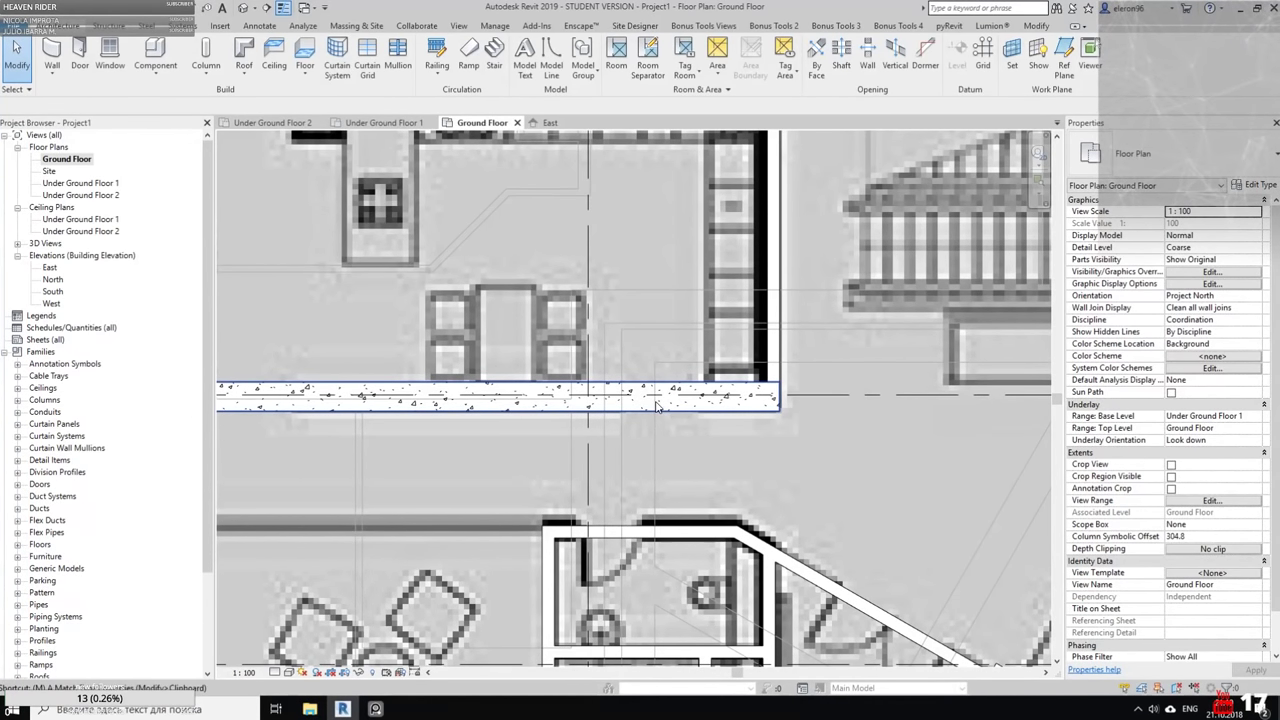
pyautogui.press('m')
pyautogui.press('a')
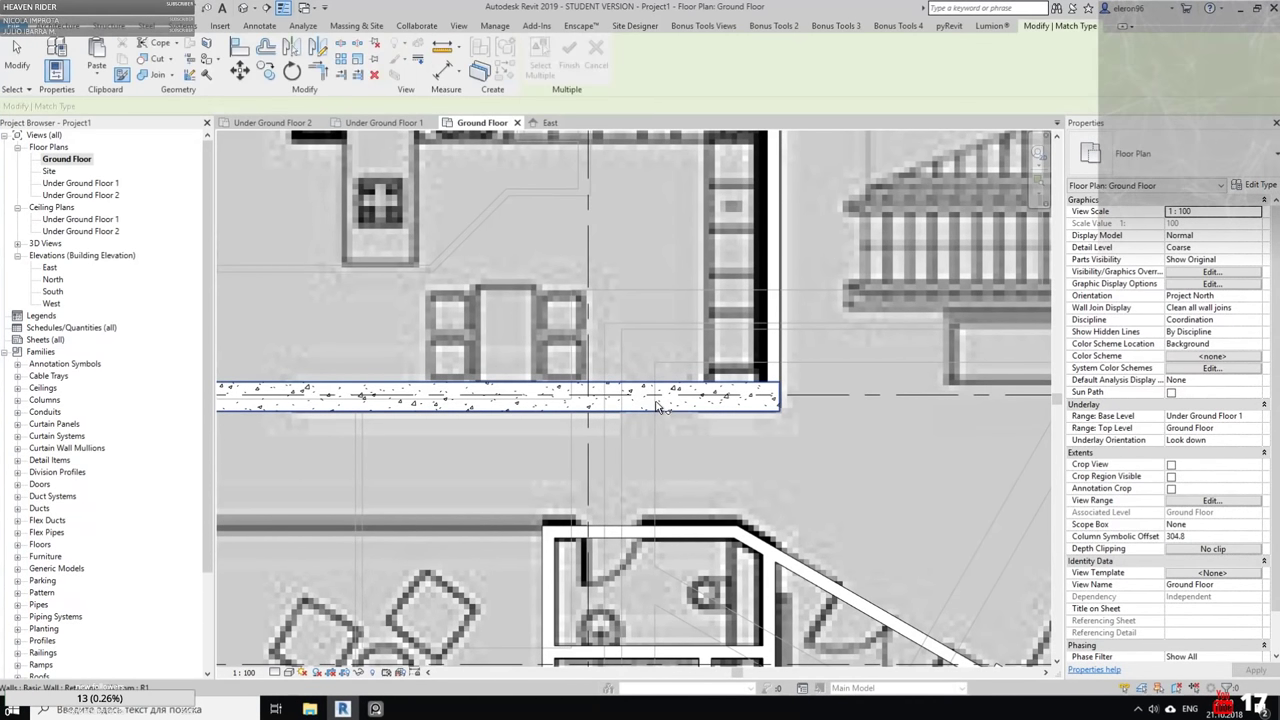
pyautogui.click(718, 397)
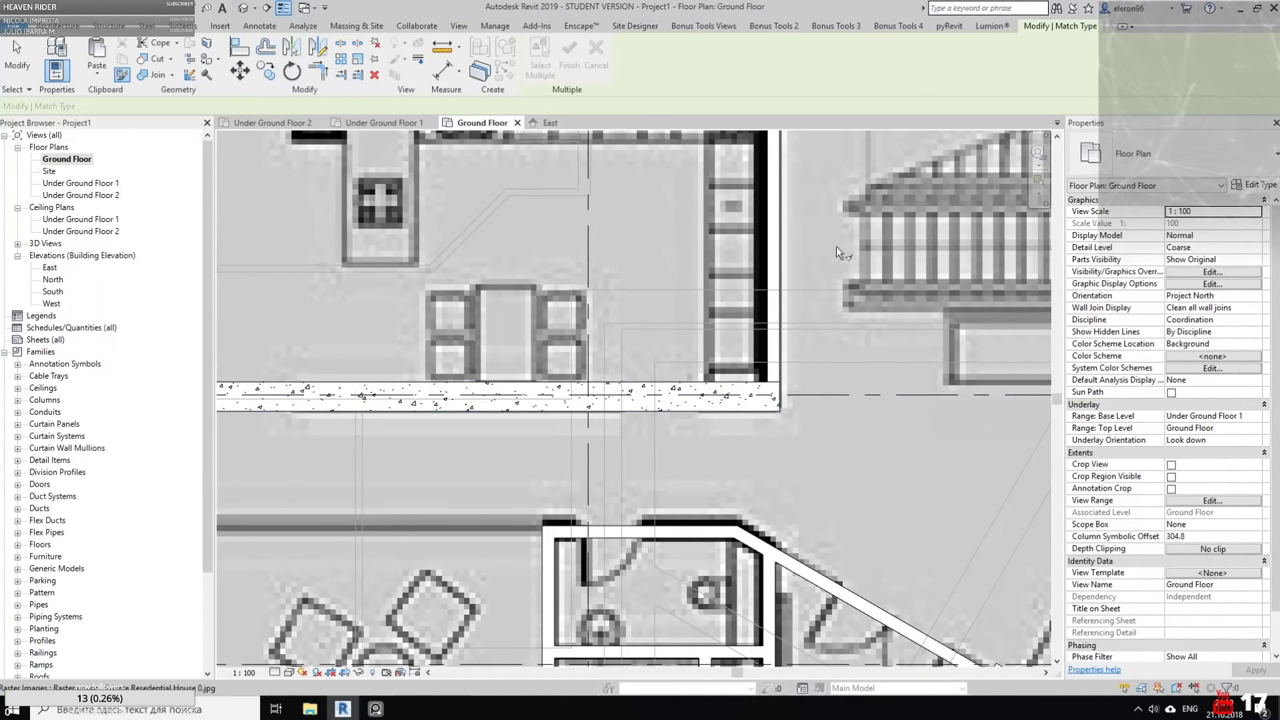
pyautogui.click(781, 322)
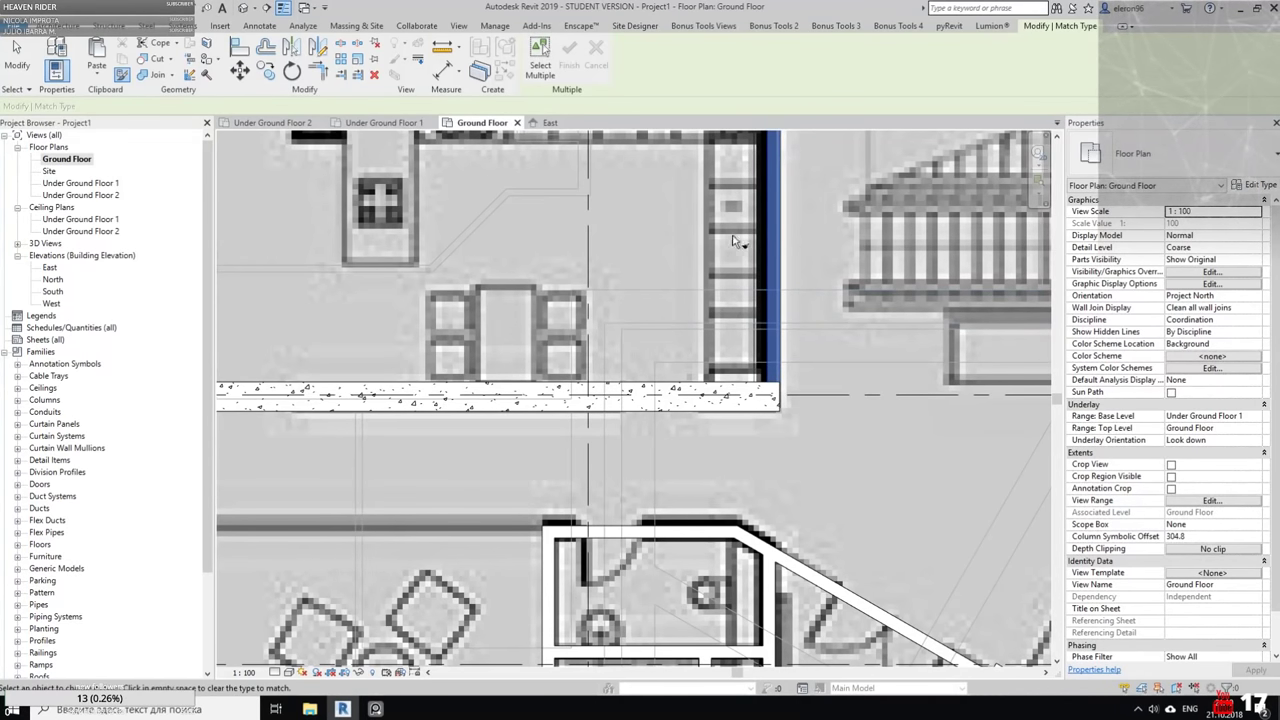
pyautogui.click(765, 394)
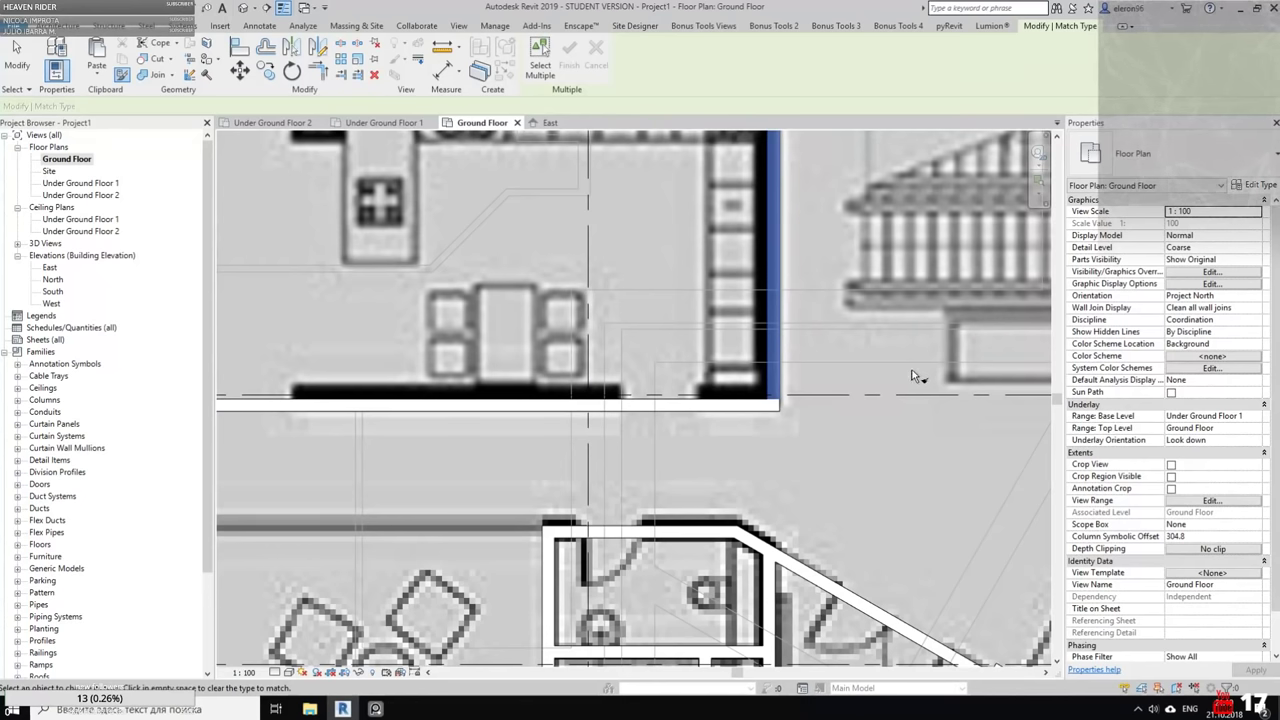
pyautogui.press('Escape')
pyautogui.press('Escape')
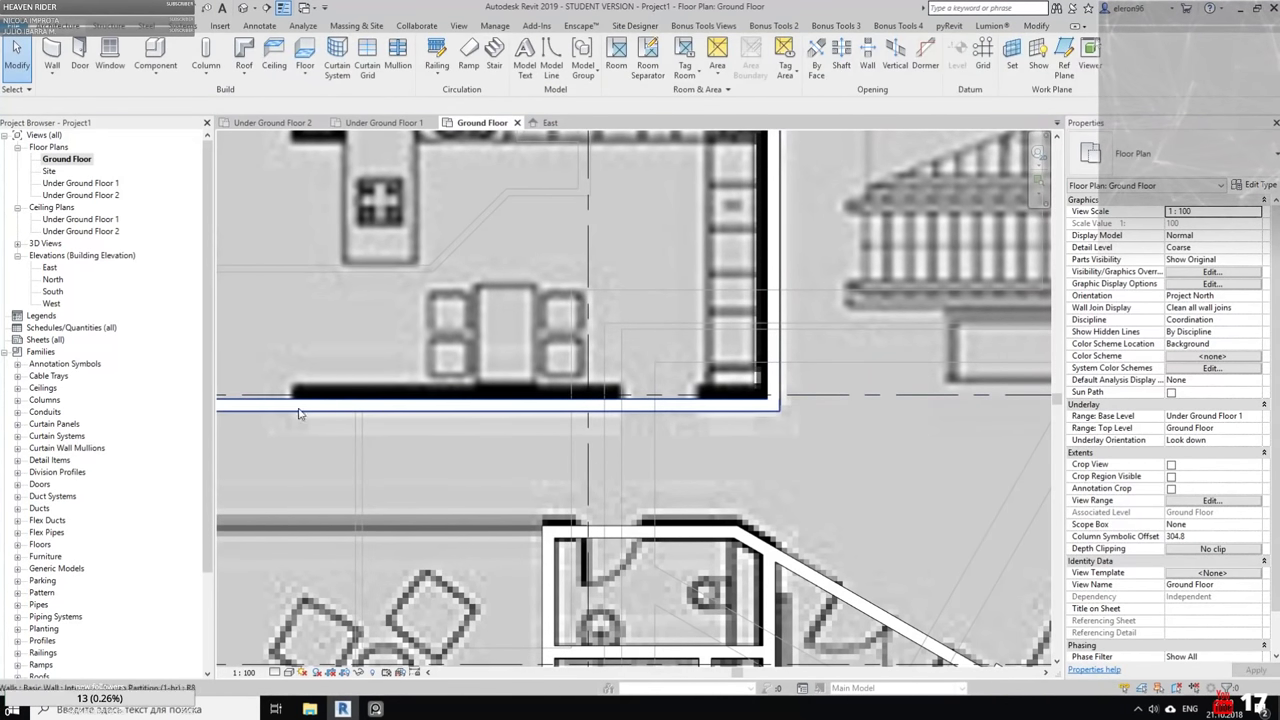
# Set the unconnected height of the Retaining - 600 mm wall beside the dining table to 900 mm
pyautogui.scroll(8, 632, 385)
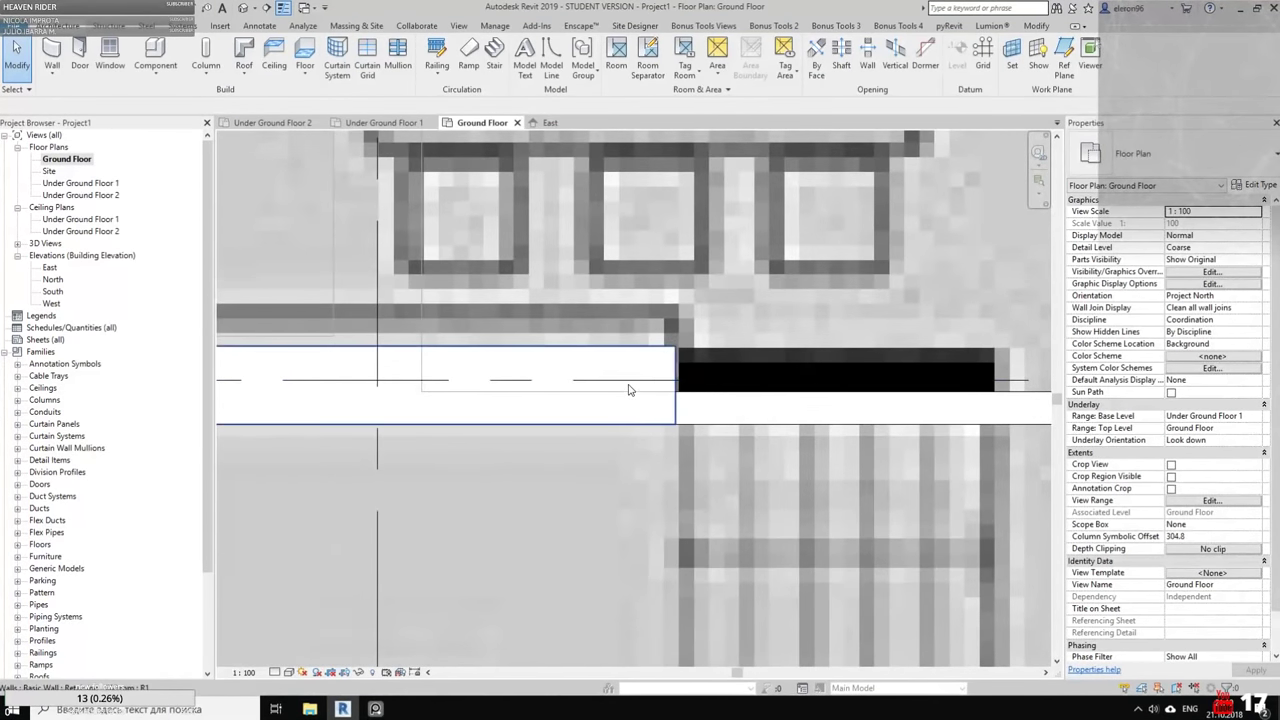
pyautogui.scroll(-2, 622, 391)
pyautogui.click(582, 412)
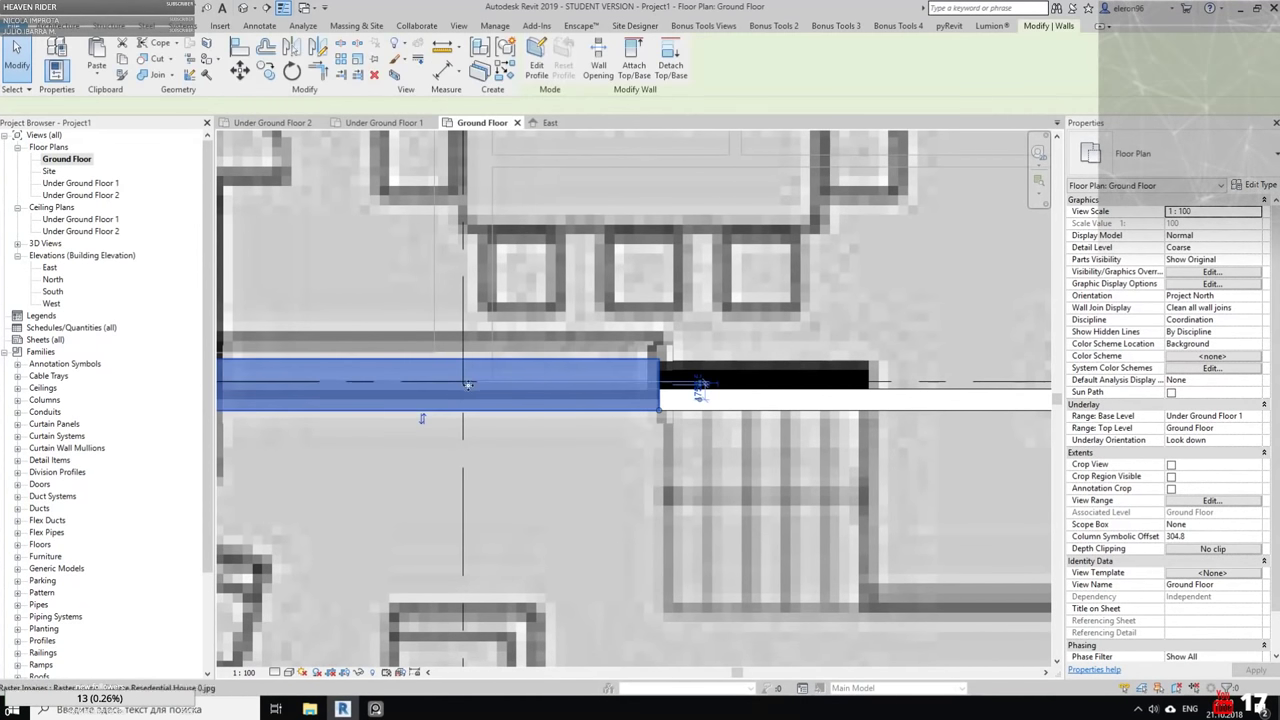
pyautogui.moveTo(466, 381); pyautogui.dragTo(645, 380, button='middle')
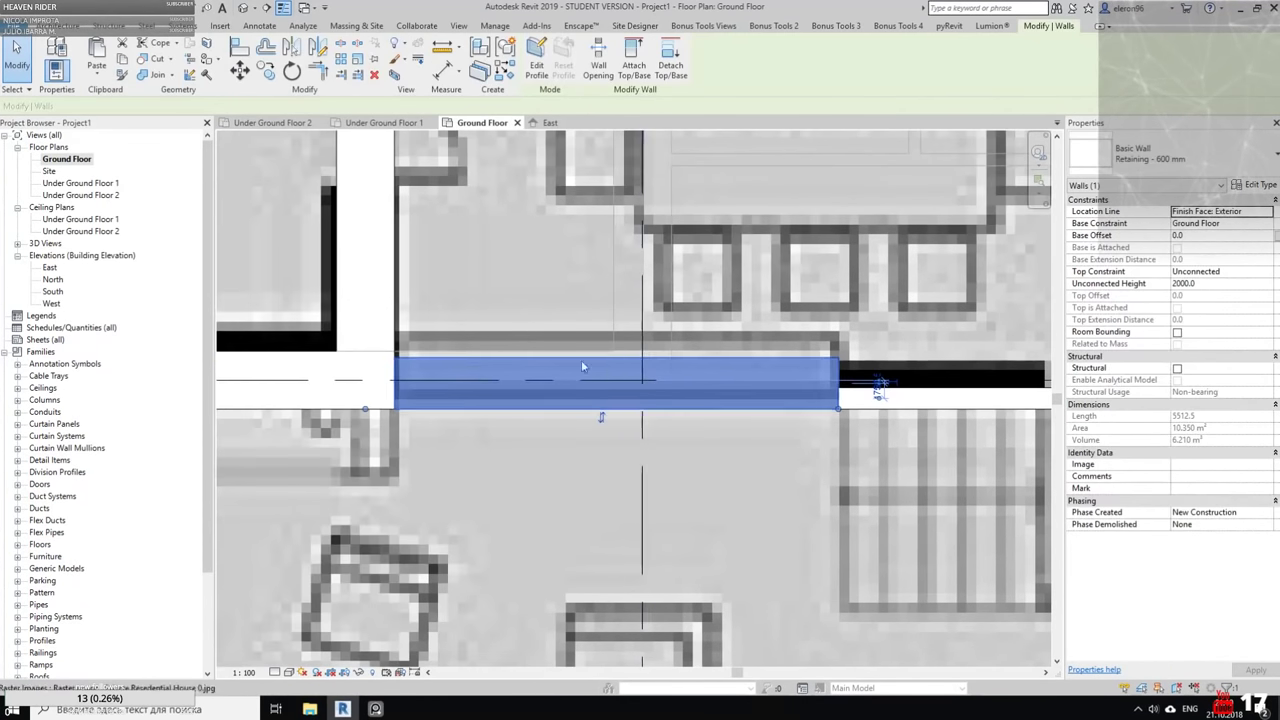
pyautogui.click(1254, 284)
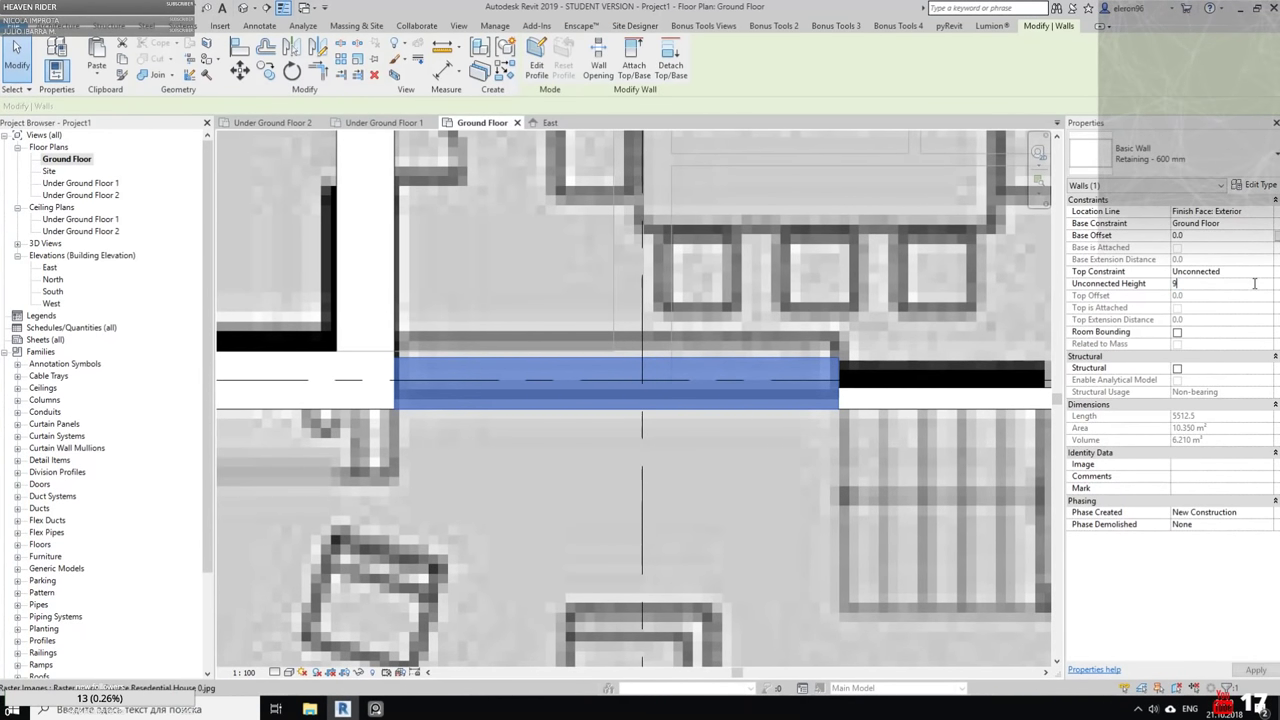
pyautogui.write('900.0')
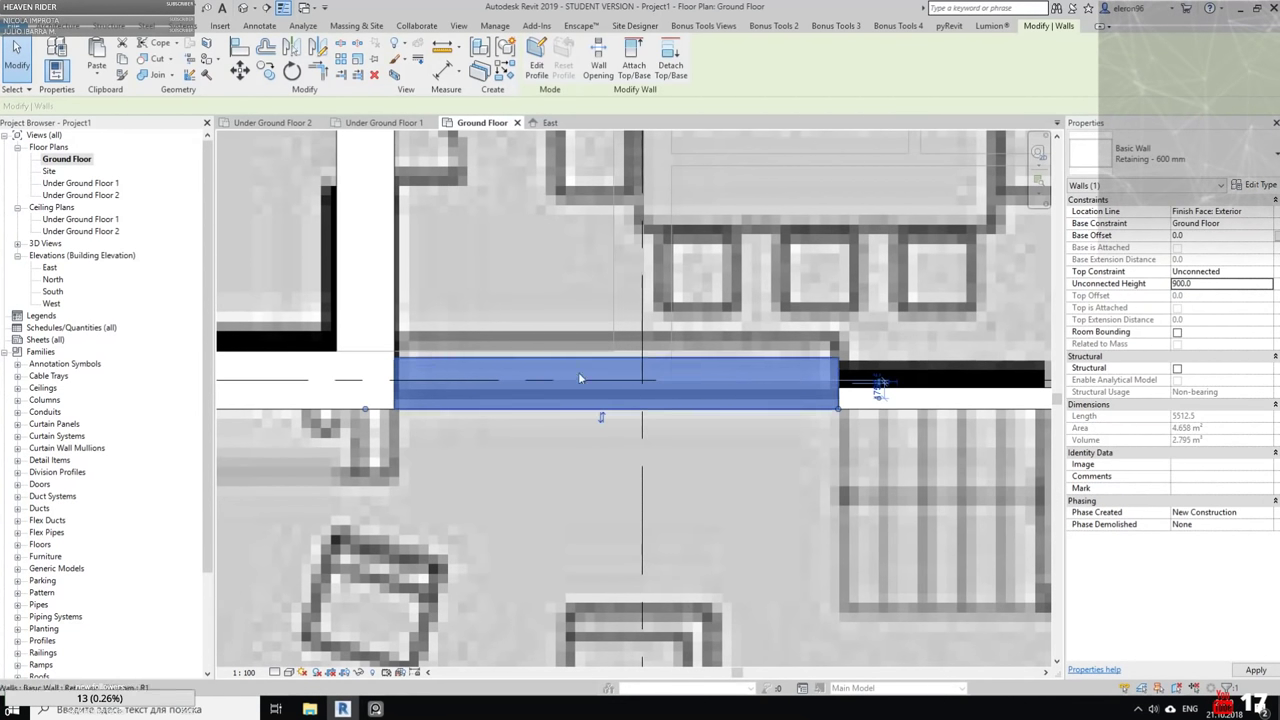
pyautogui.scroll(-2, 578, 372)
pyautogui.press('Escape')
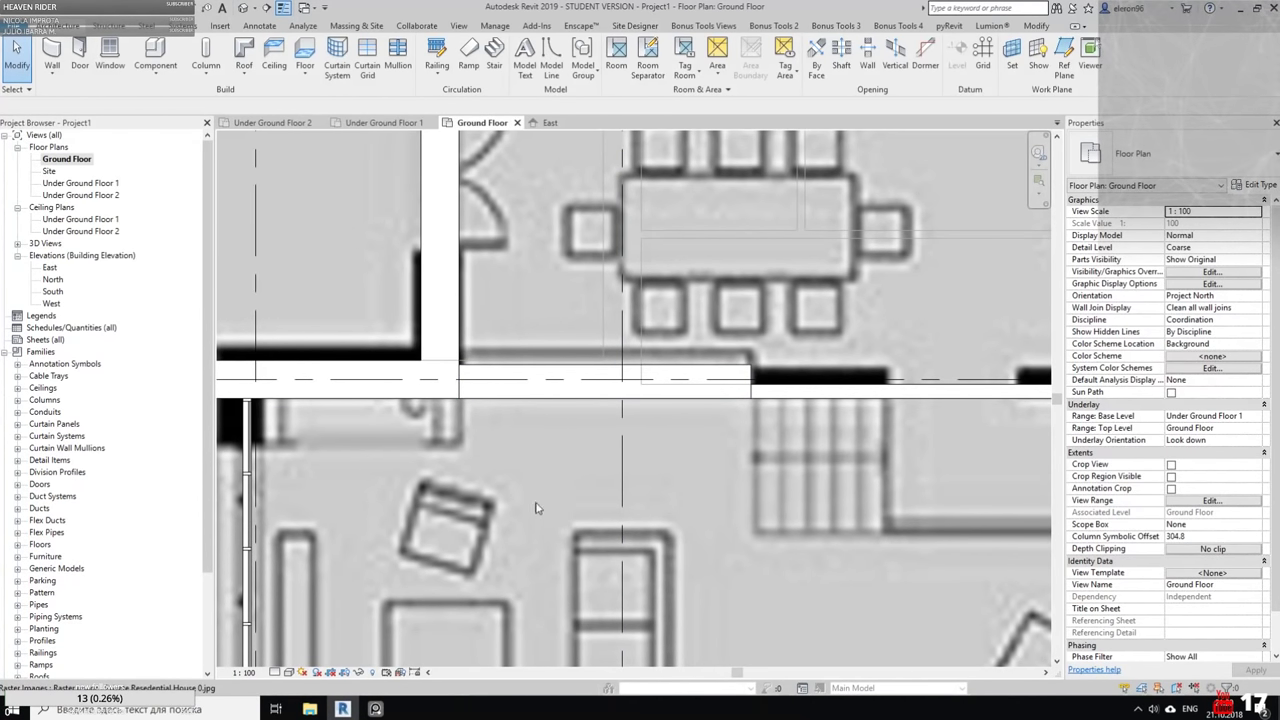
# Examine the hall-side wall and the untraced interior walls around the main stairs and garage on the plan image
pyautogui.scroll(-2, 562, 528)
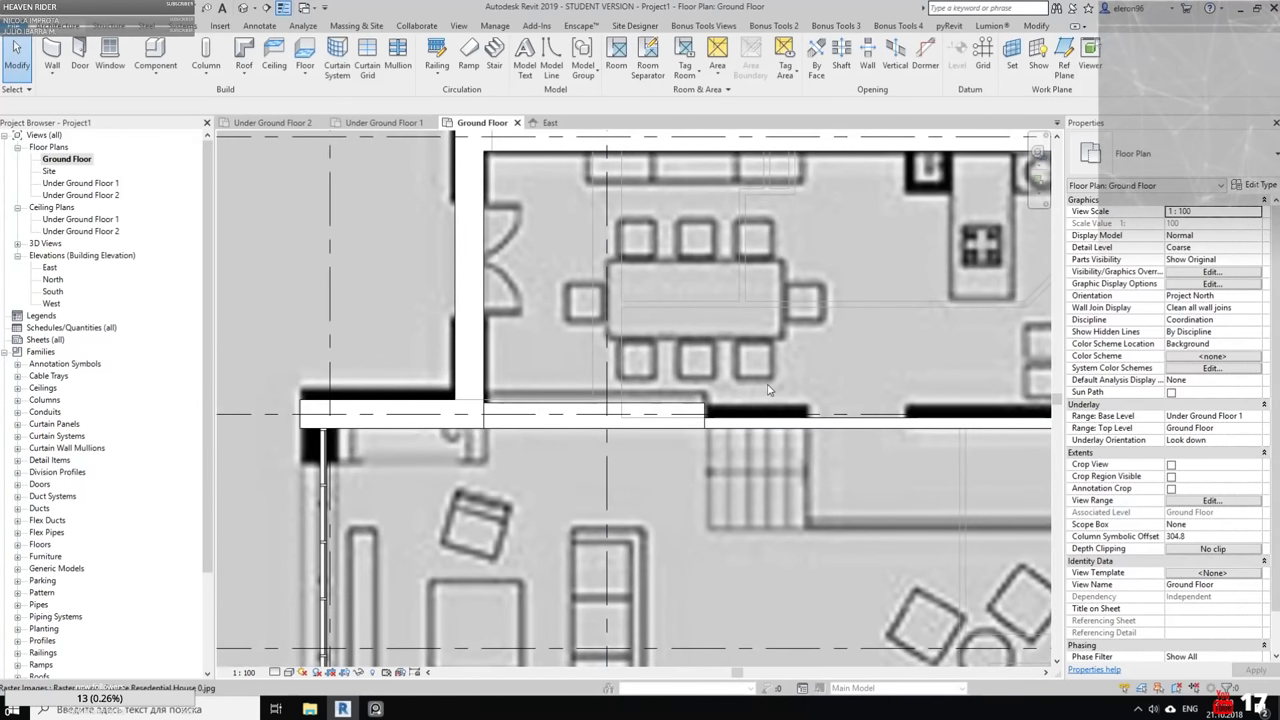
pyautogui.scroll(3, 790, 460)
pyautogui.click(800, 458)
pyautogui.scroll(-2, 803, 461)
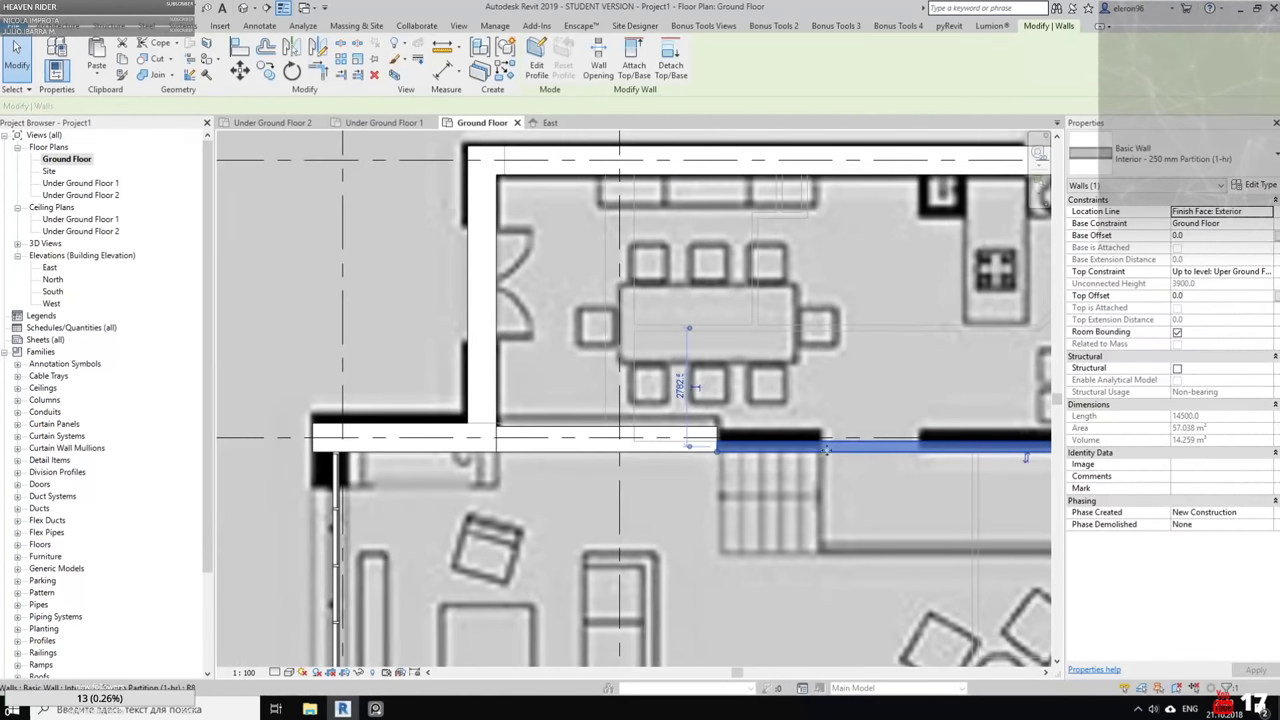
pyautogui.moveTo(864, 466); pyautogui.dragTo(720, 389, button='middle')
pyautogui.moveTo(804, 447); pyautogui.dragTo(486, 398, button='middle')
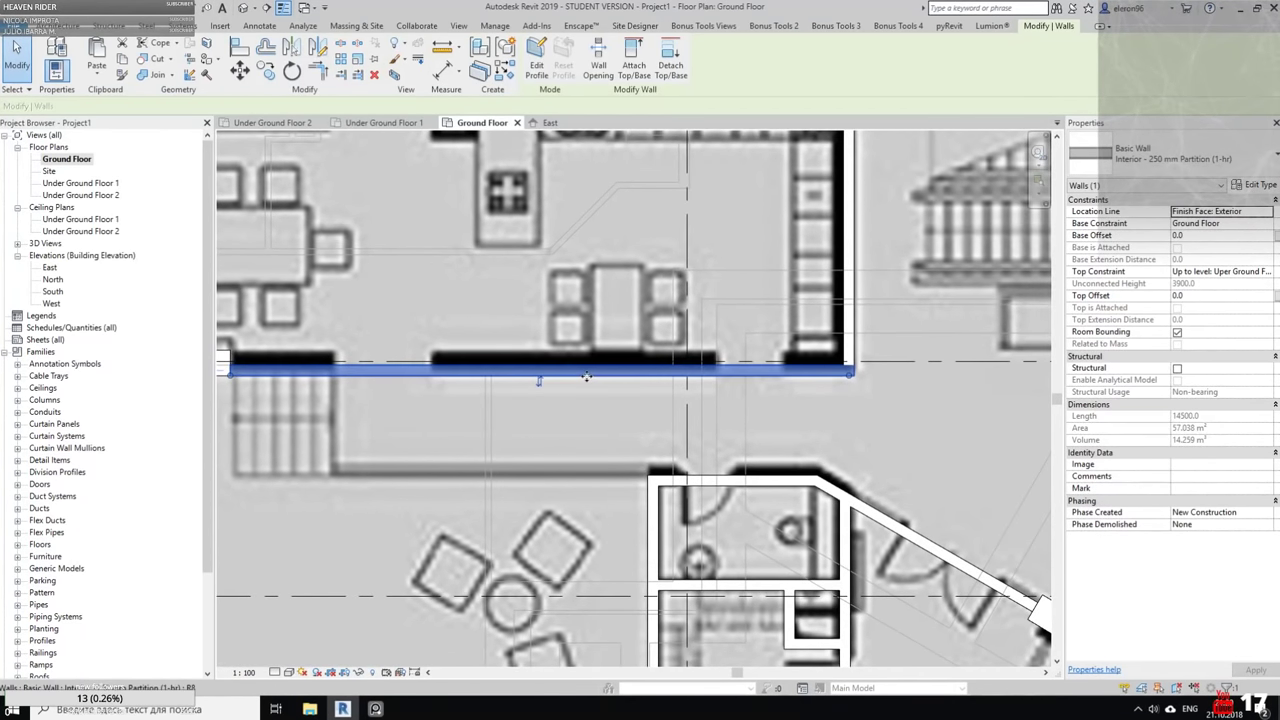
pyautogui.press('Escape')
pyautogui.scroll(-2, 609, 352)
pyautogui.moveTo(634, 353); pyautogui.dragTo(742, 400, button='middle')
pyautogui.moveTo(652, 467); pyautogui.dragTo(574, 381, button='middle')
pyautogui.moveTo(722, 365); pyautogui.dragTo(588, 326, button='middle')
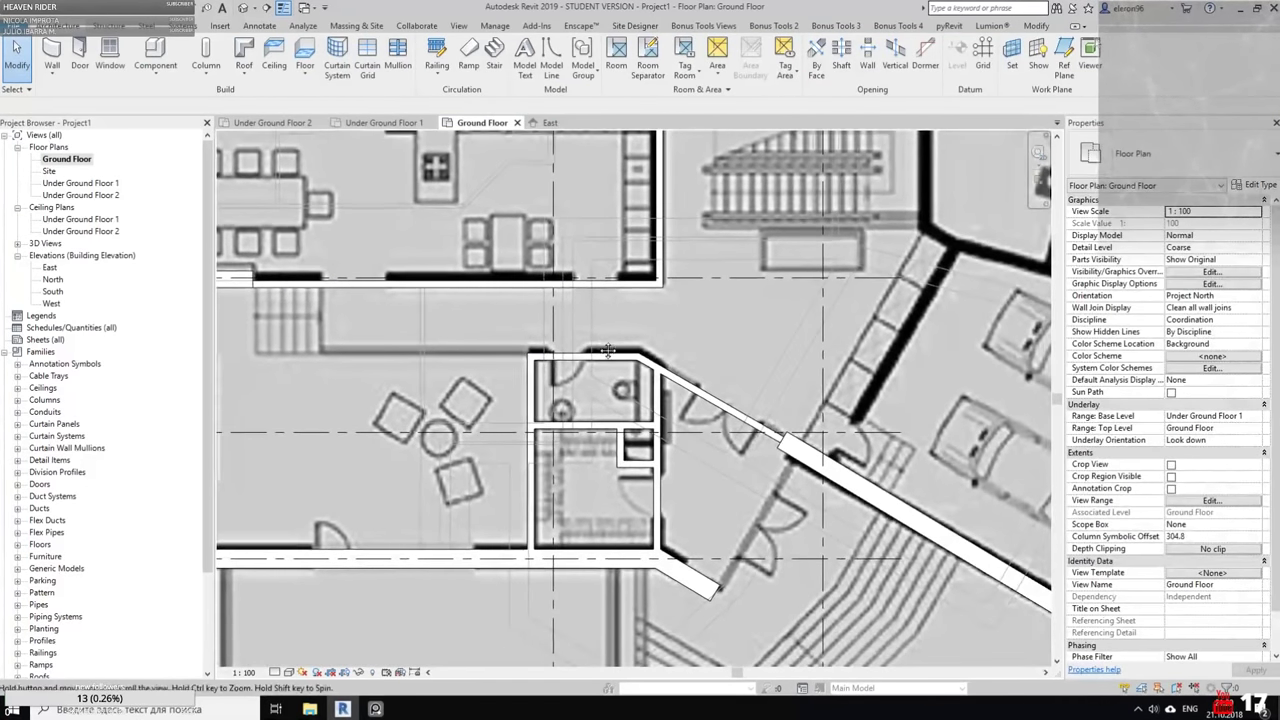
pyautogui.moveTo(876, 384); pyautogui.dragTo(697, 393, button='middle')
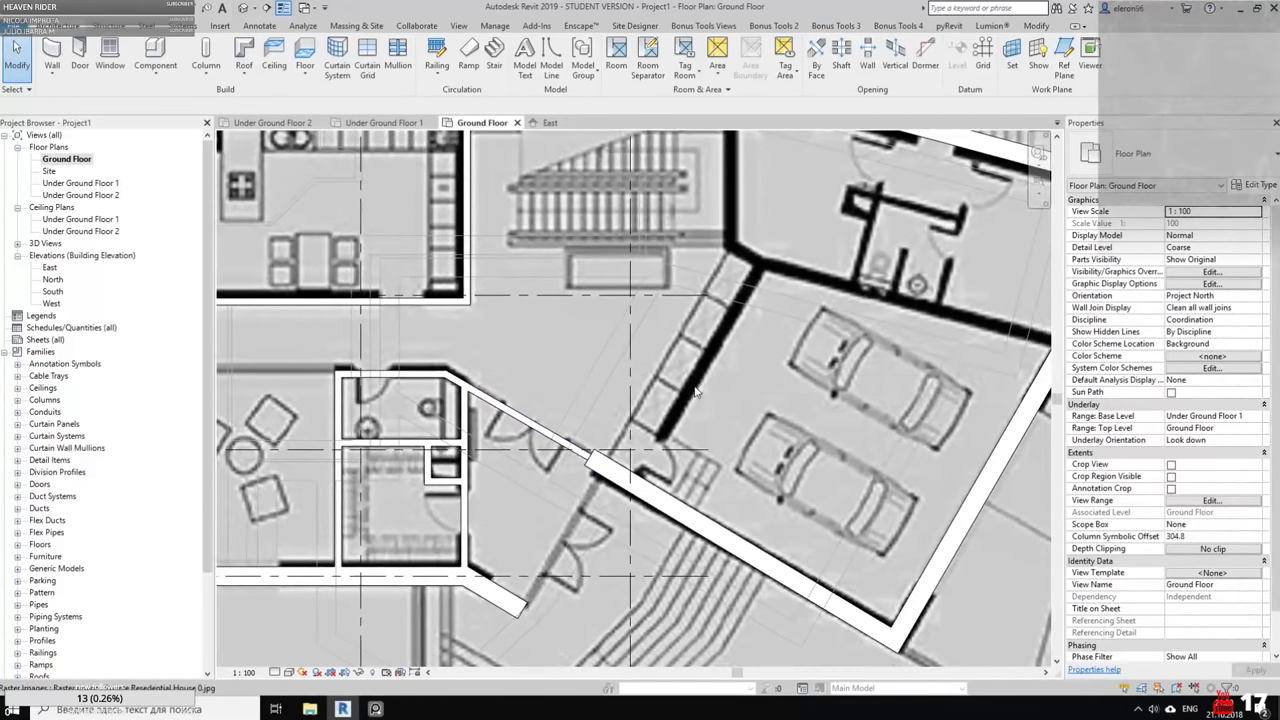
pyautogui.moveTo(758, 287); pyautogui.dragTo(646, 297, button='middle')
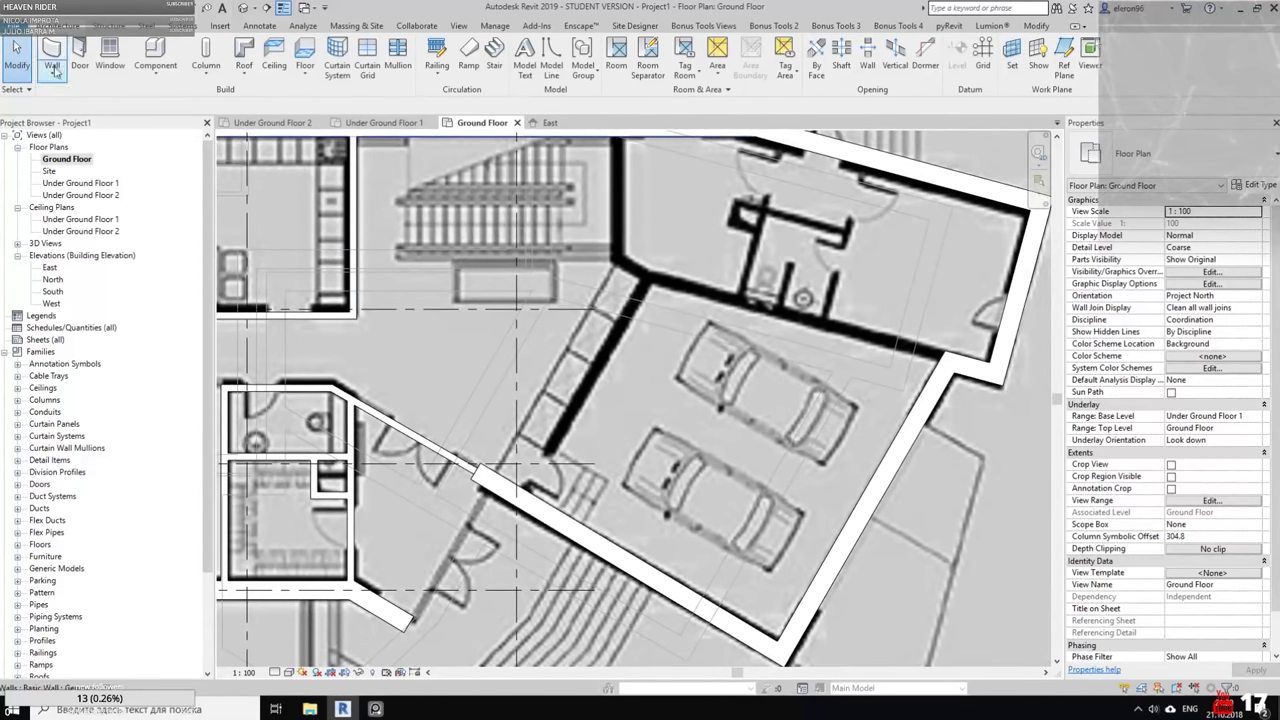
# Trace the garage's two inner walls as Retaining - 300mm Concrete, from the front outer wall around the corner to the far outer wall junction
pyautogui.click(52, 56)
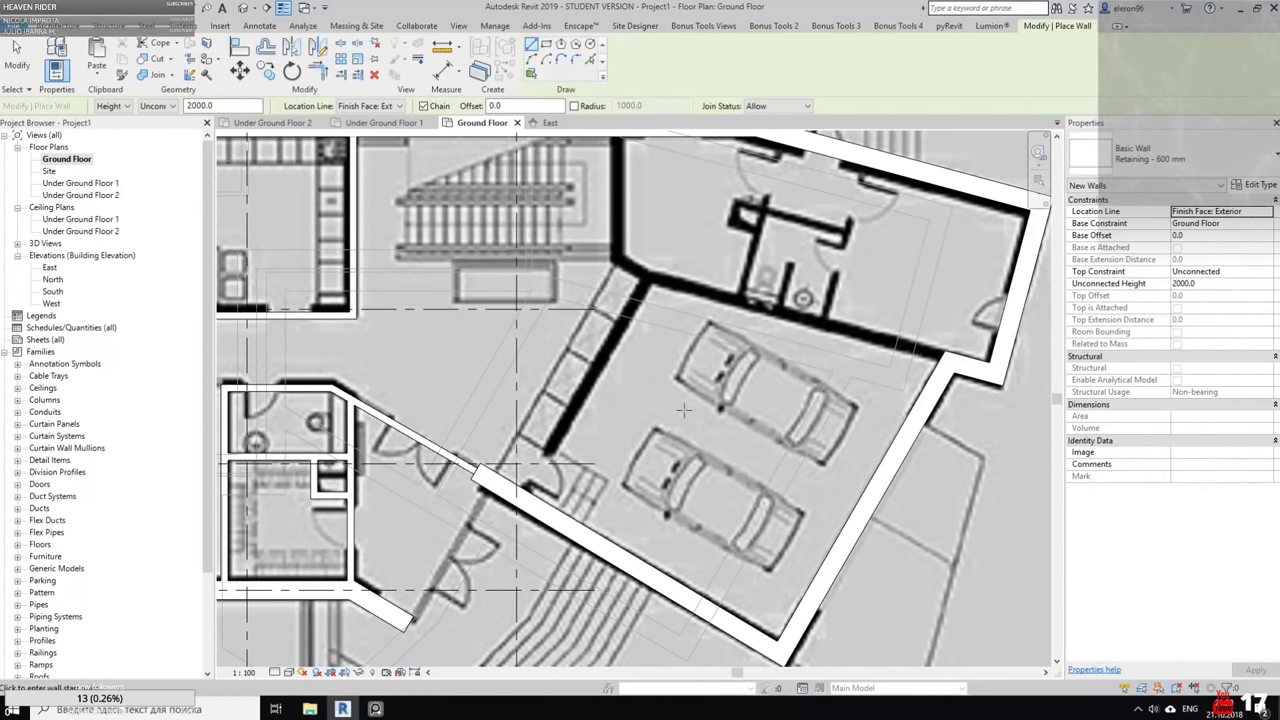
pyautogui.click(1160, 155)
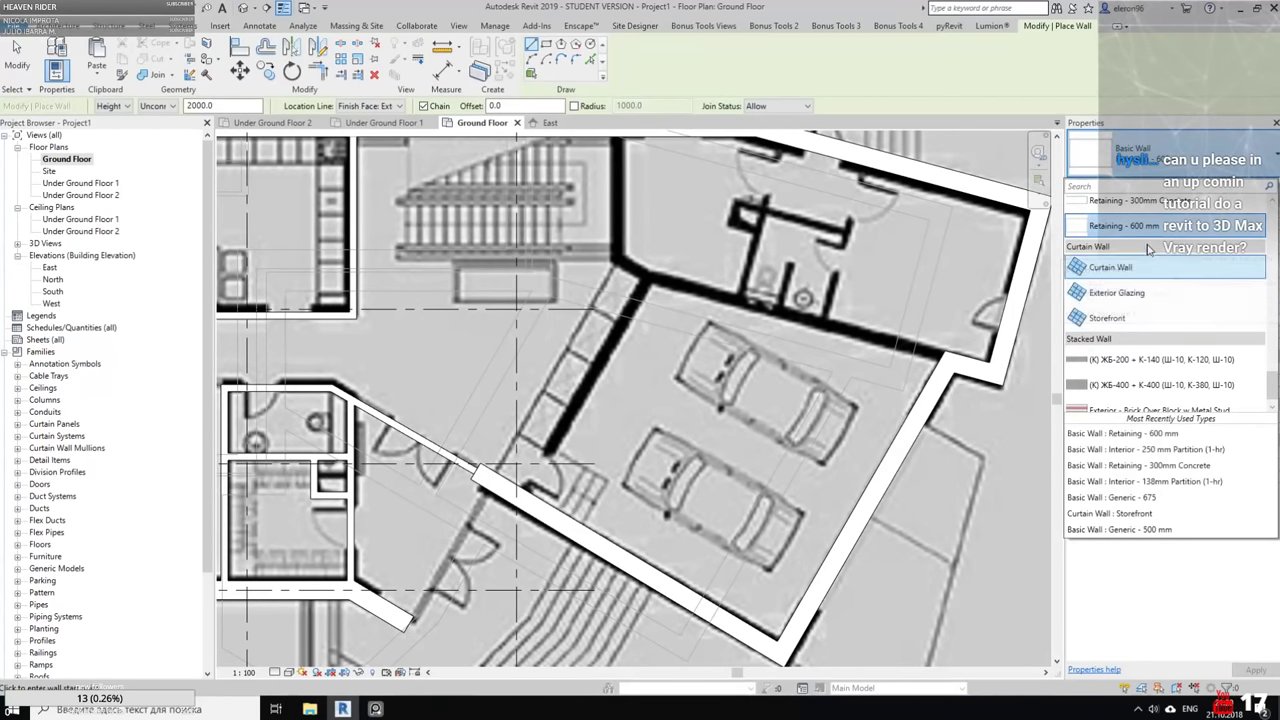
pyautogui.scroll(1, 1148, 249)
pyautogui.click(1146, 235)
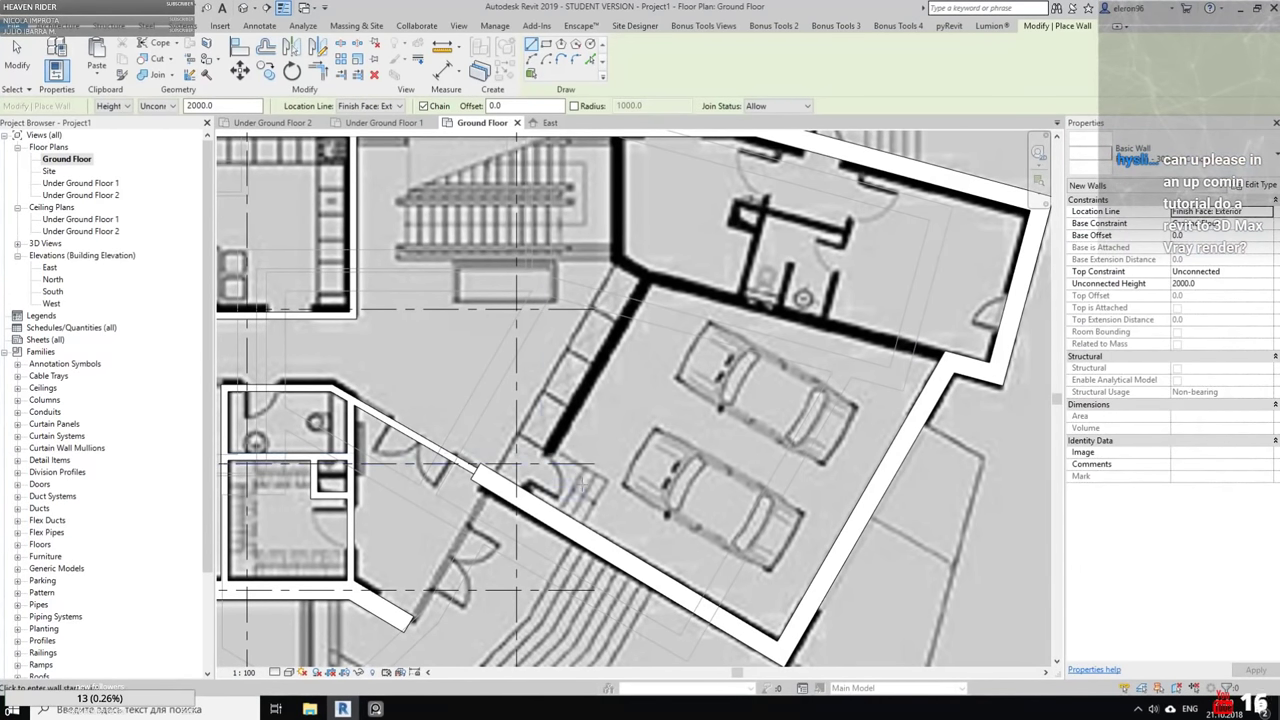
pyautogui.click(548, 456)
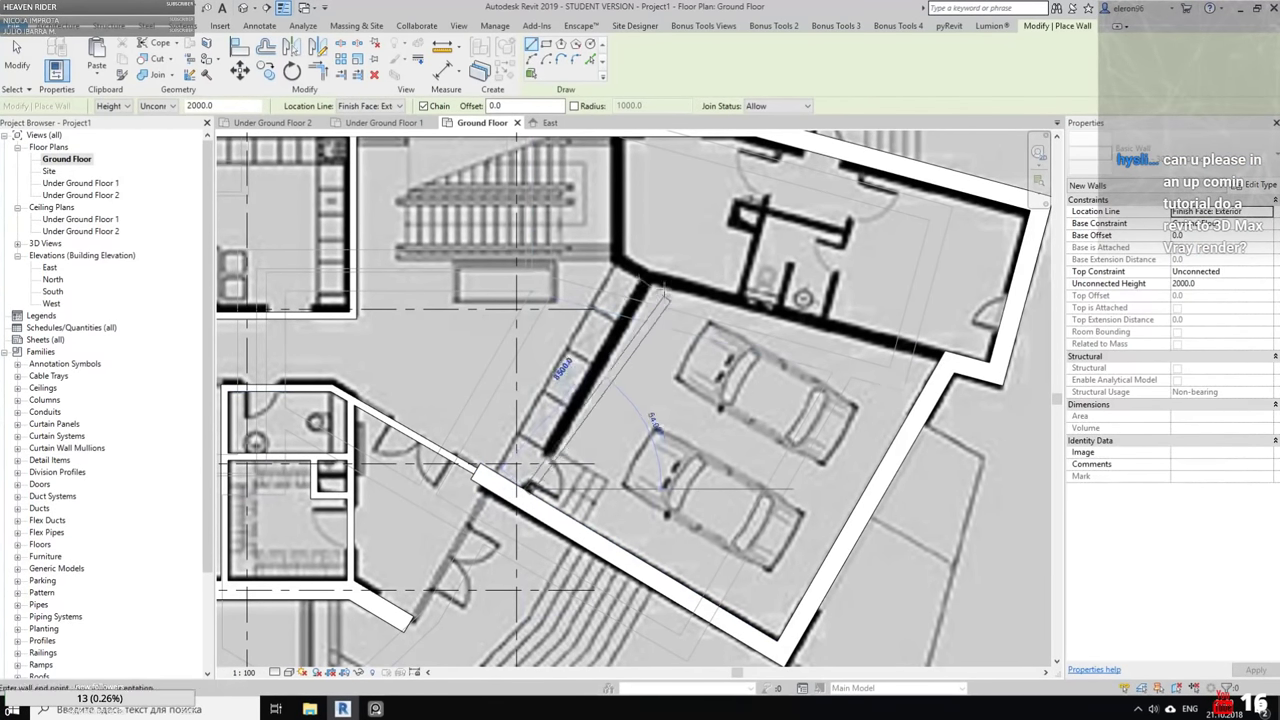
pyautogui.click(645, 284)
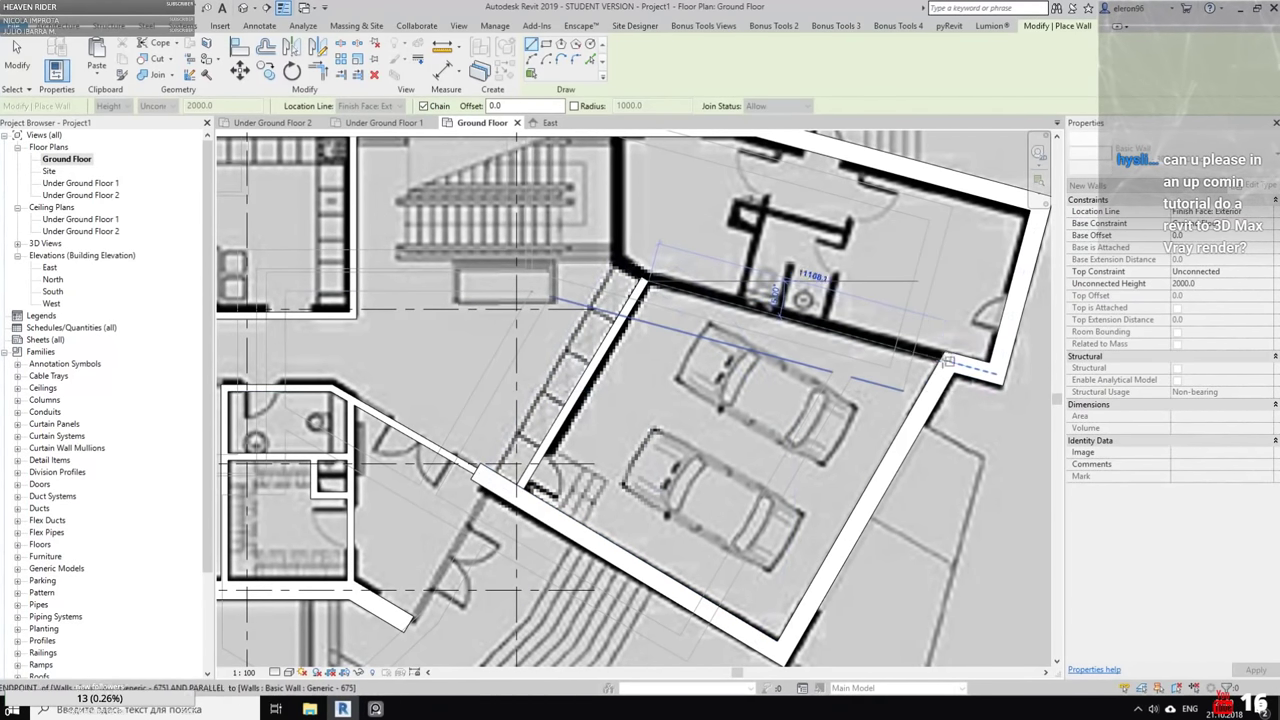
pyautogui.click(938, 357)
pyautogui.press('Escape')
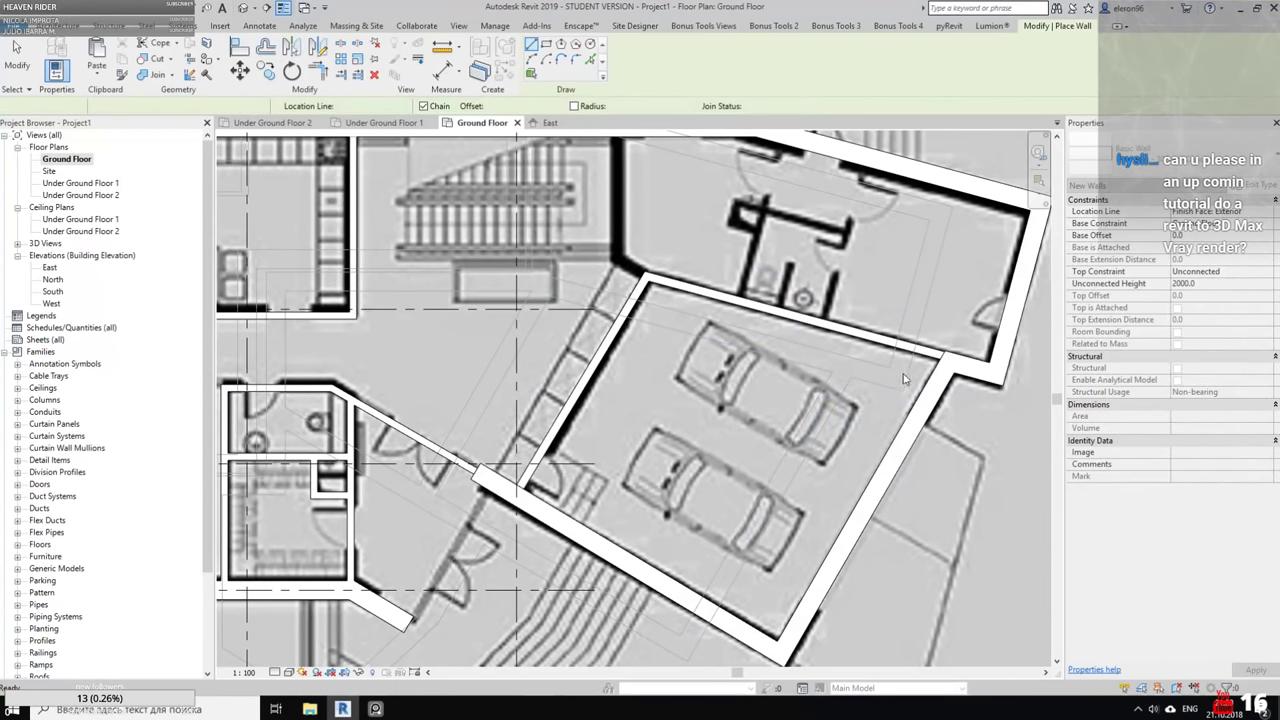
pyautogui.press('Escape')
# Align the room-side face of the garage's long inner wall with the adjoining Generic - 675 outer wall's face
pyautogui.scroll(3, 903, 350)
pyautogui.scroll(1, 903, 350)
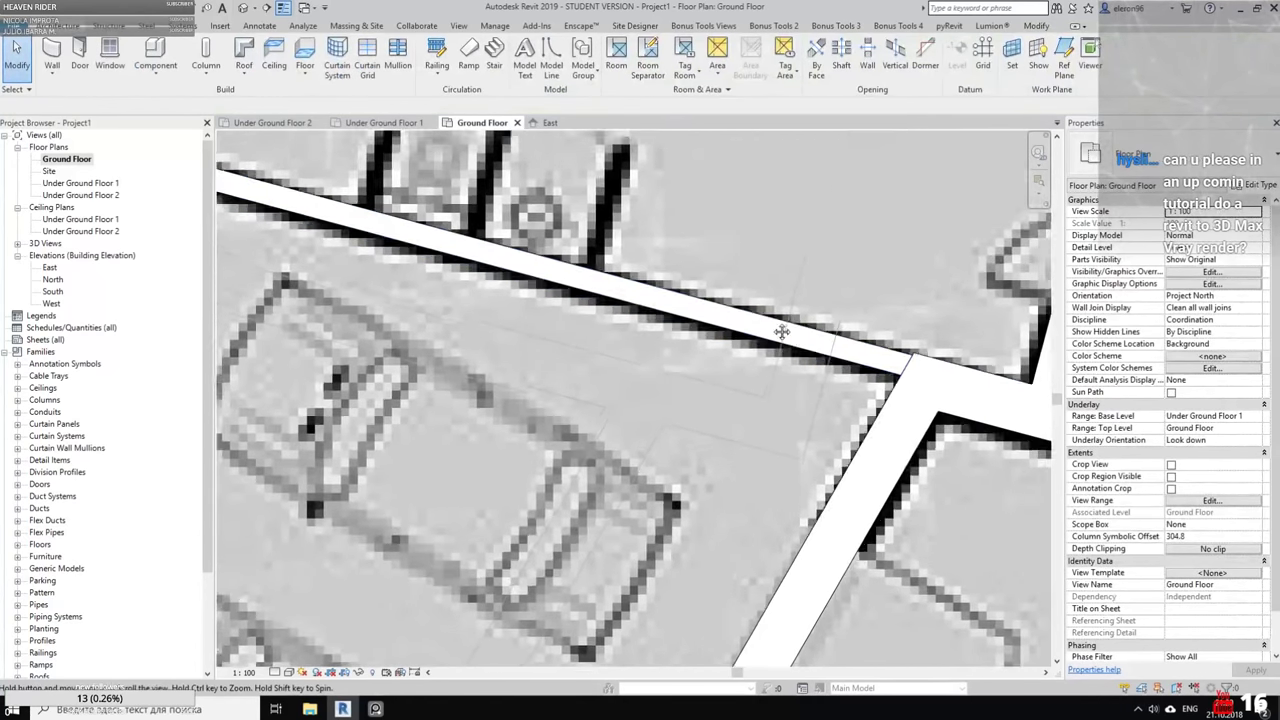
pyautogui.scroll(4, 780, 334)
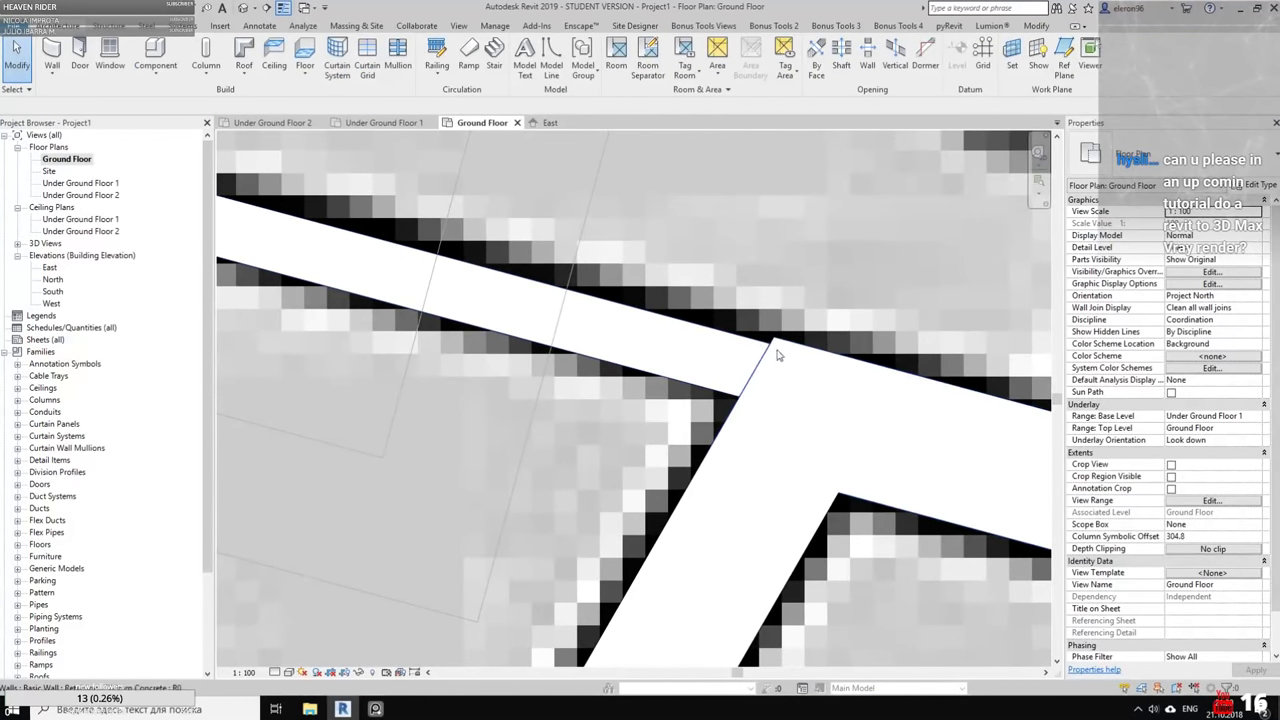
pyautogui.press('a')
pyautogui.press('l')
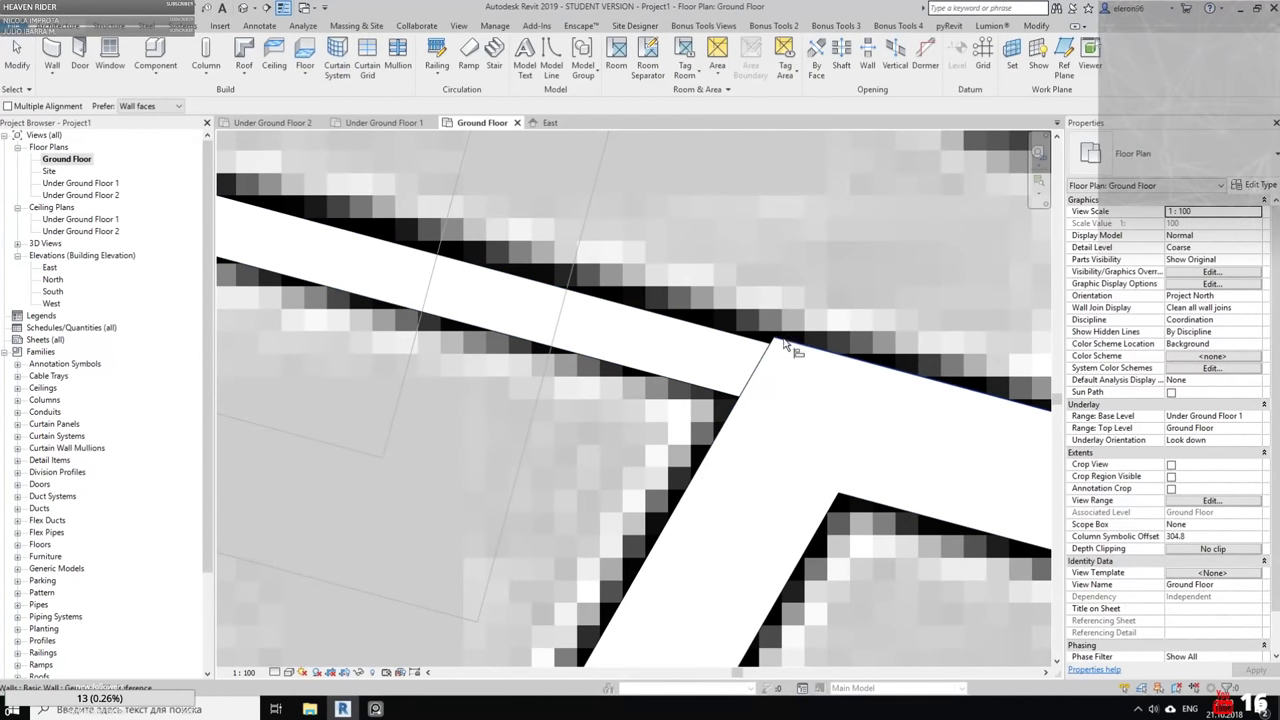
pyautogui.click(764, 343)
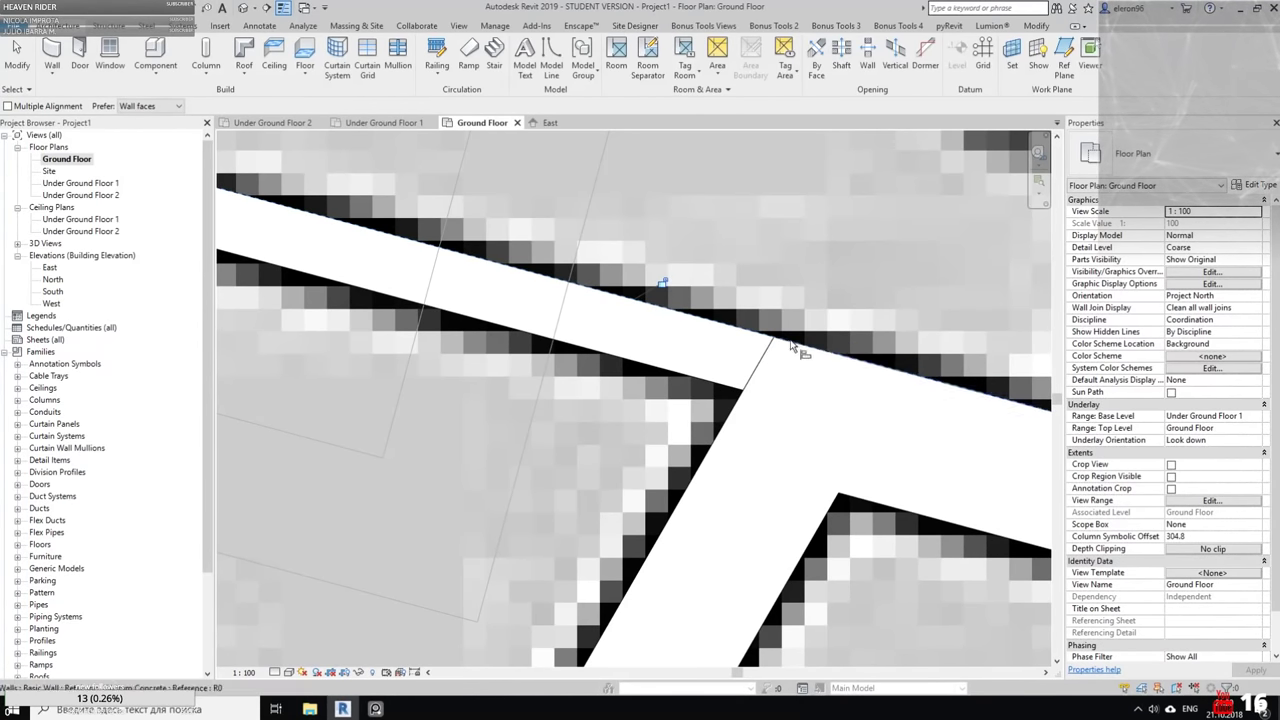
pyautogui.scroll(-4, 768, 355)
pyautogui.scroll(2, 775, 376)
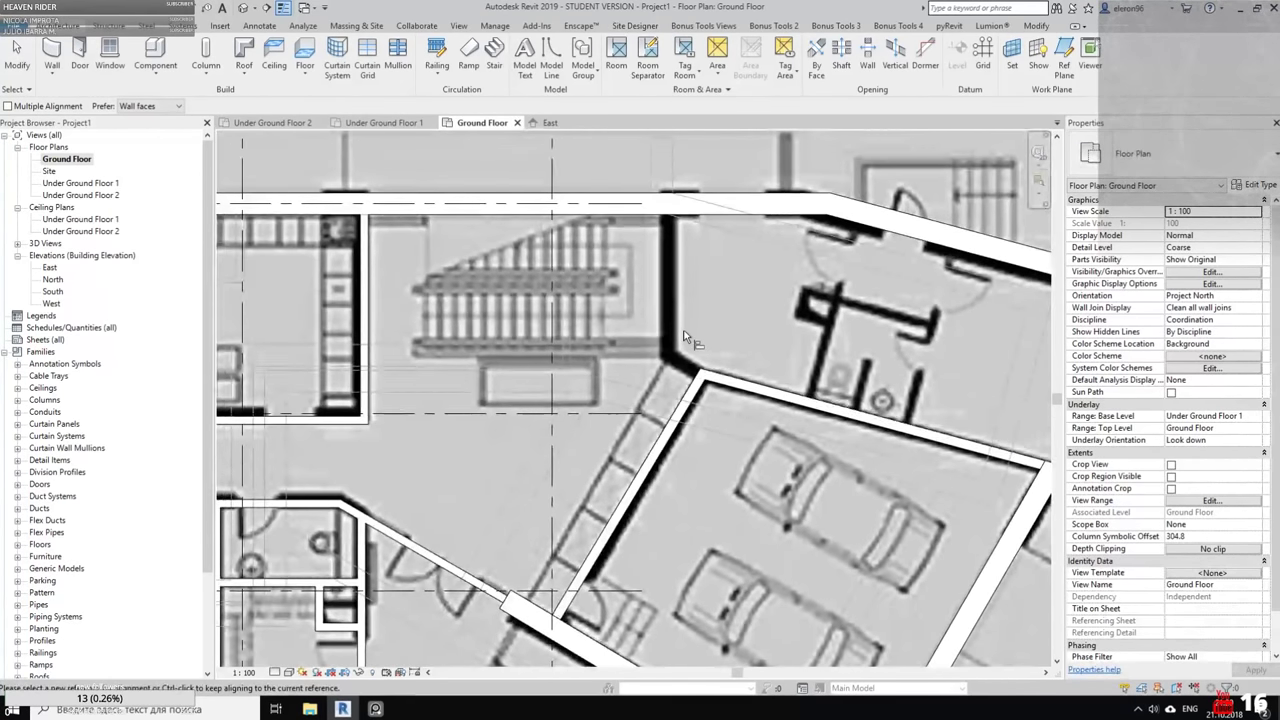
pyautogui.scroll(5, 696, 354)
pyautogui.press('Escape')
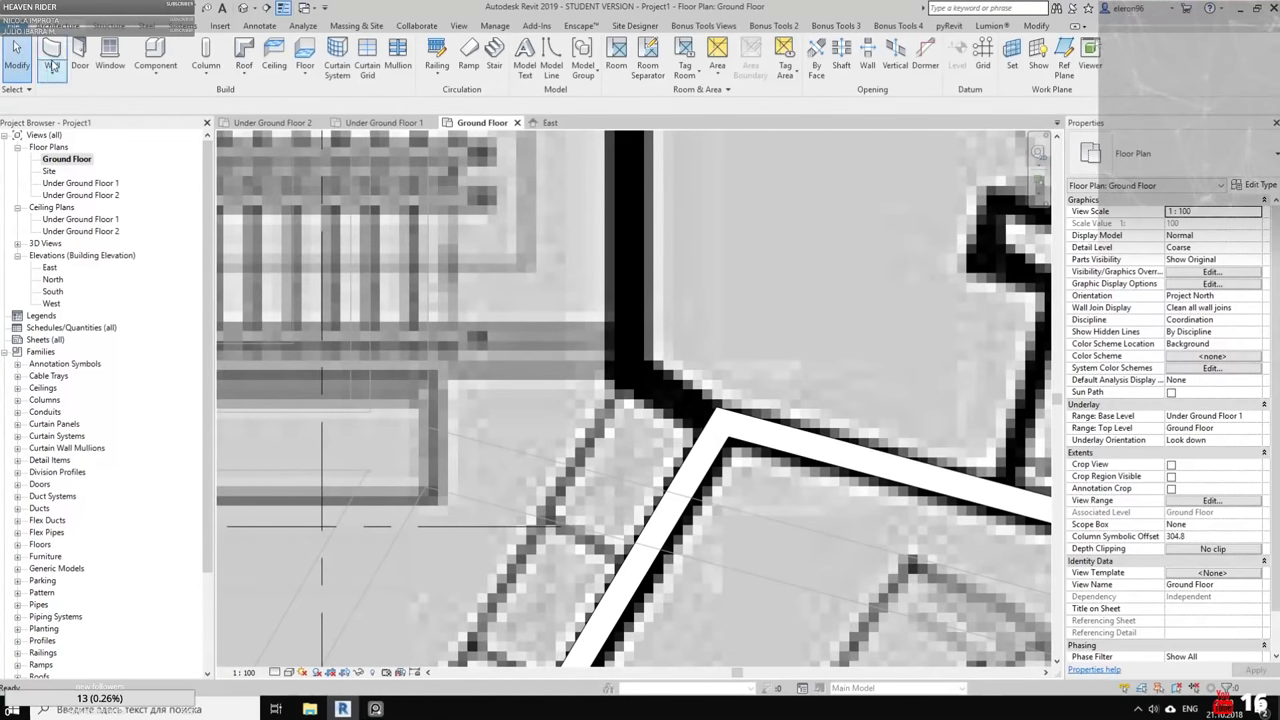
# Draw Retaining - 300mm Concrete walls from the garage's inner corner along the short diagonal and beside the main stairs to the outer wall
pyautogui.click(56, 55)
pyautogui.click(712, 406)
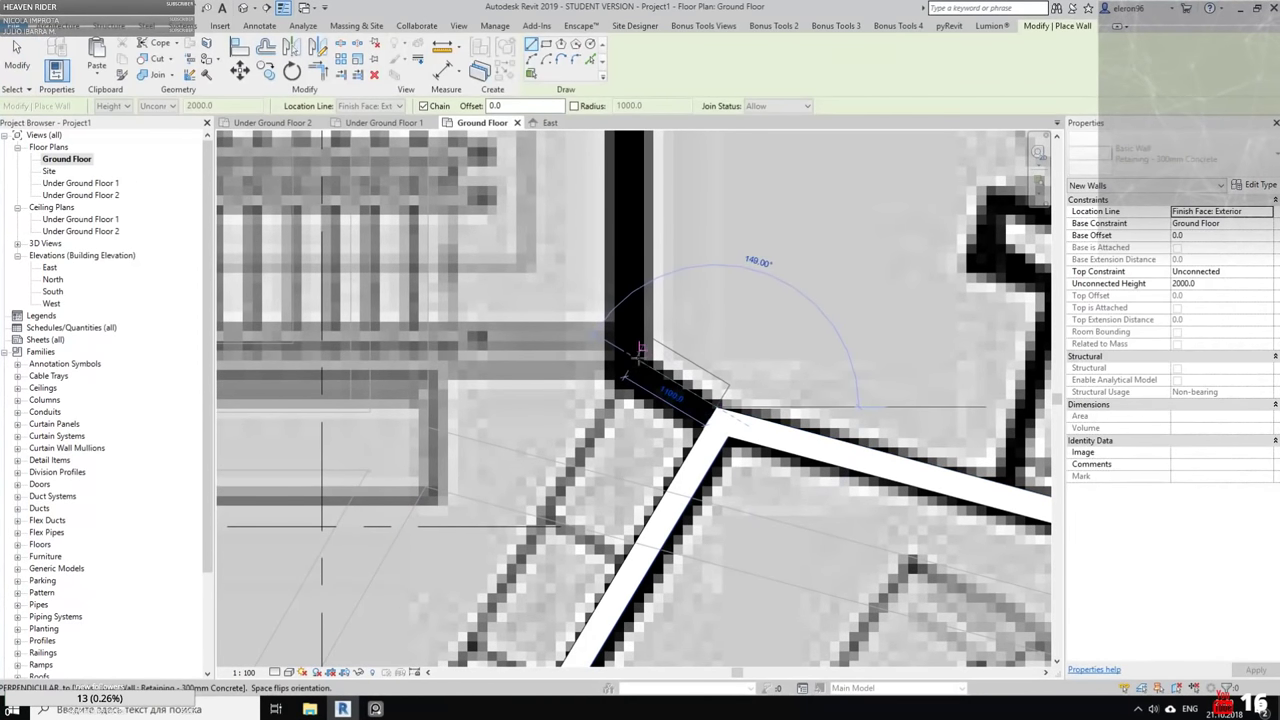
pyautogui.press('space')
pyautogui.click(651, 367)
pyautogui.moveTo(652, 180); pyautogui.dragTo(659, 402, button='middle')
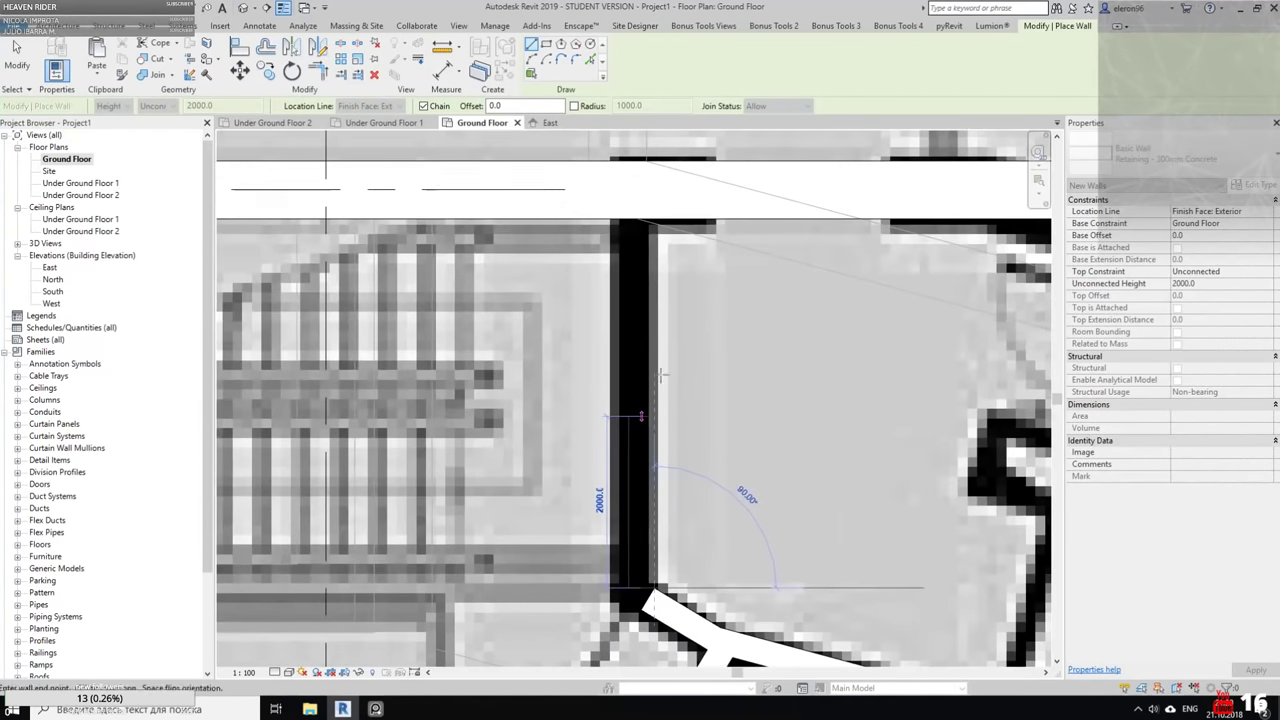
pyautogui.click(646, 211)
pyautogui.scroll(-4, 760, 345)
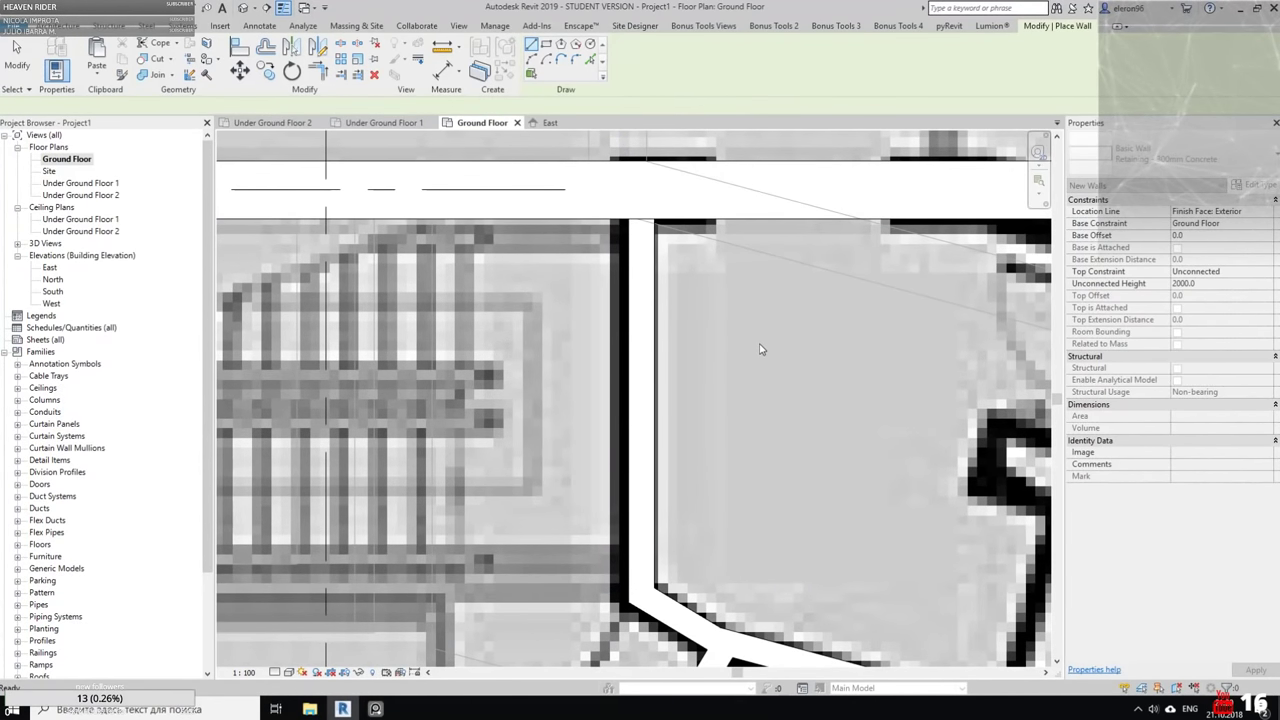
pyautogui.press('Escape')
pyautogui.press('Escape')
# Enclose the small bathroom beside the garage with three Retaining - 300mm Concrete walls, including a cross wall 3100 mm long
pyautogui.scroll(-2, 760, 343)
pyautogui.moveTo(766, 392); pyautogui.dragTo(612, 363, button='middle')
pyautogui.scroll(3, 722, 365)
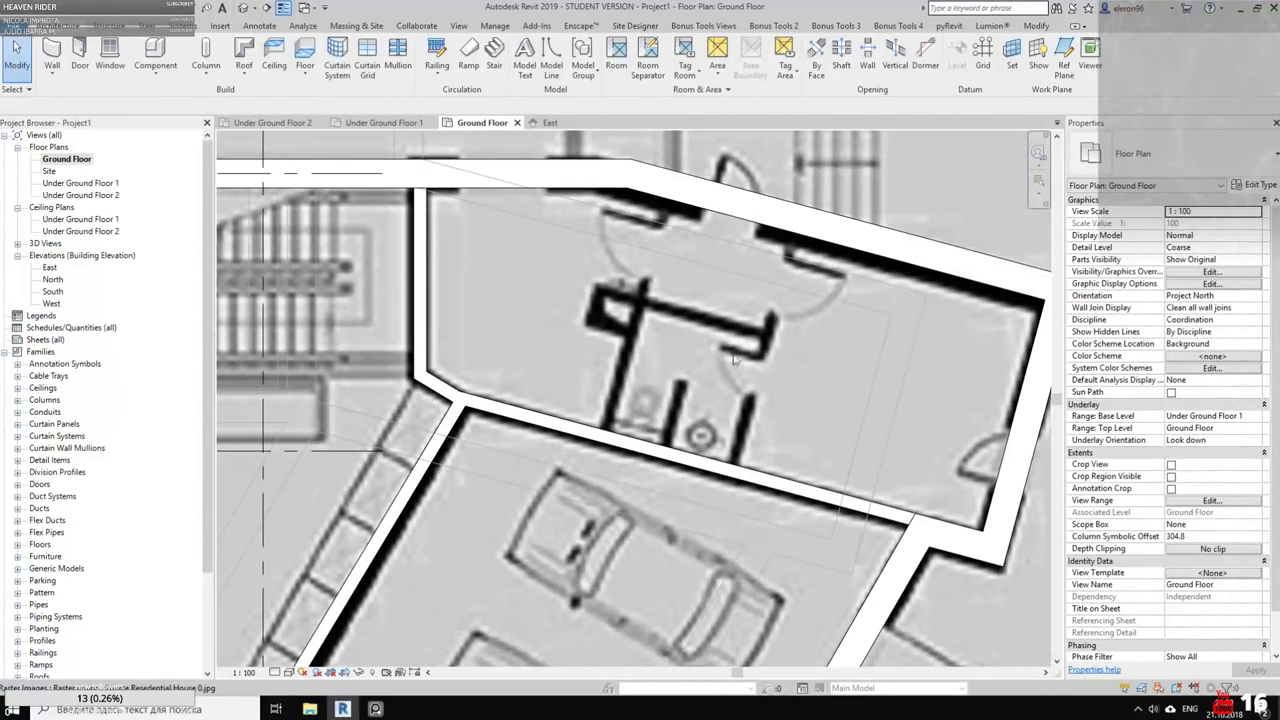
pyautogui.click(53, 55)
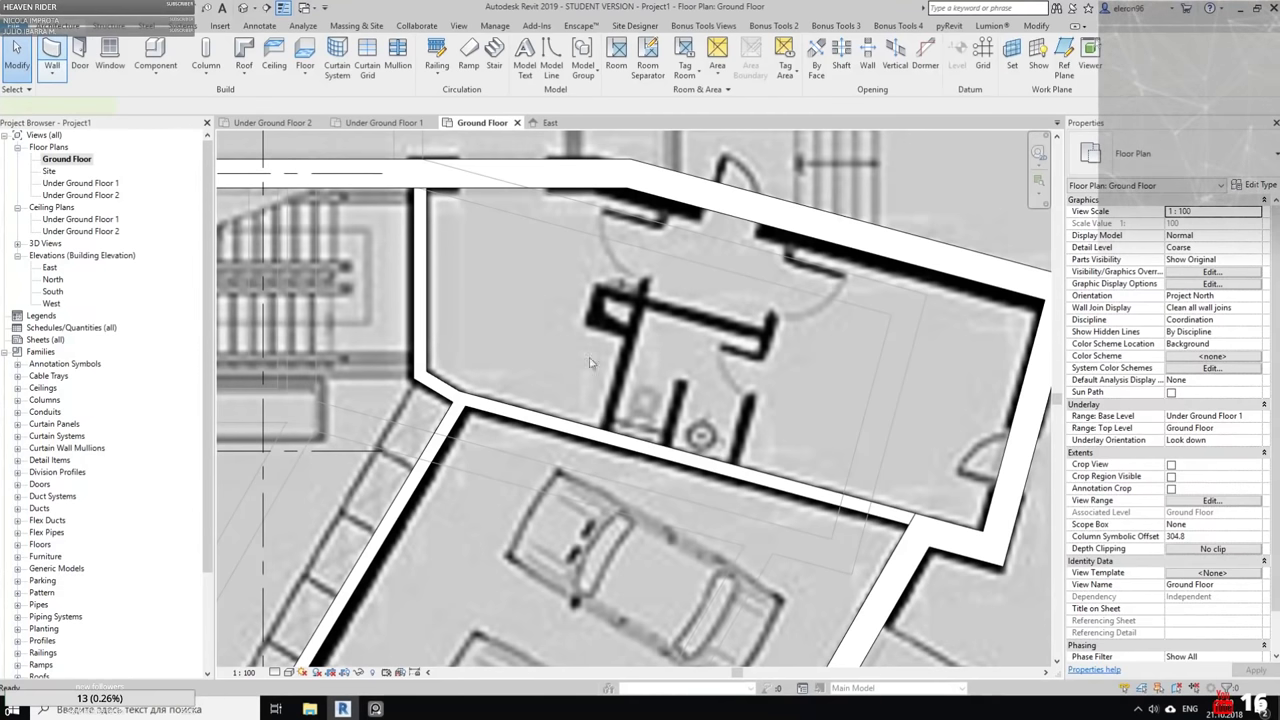
pyautogui.scroll(3, 637, 290)
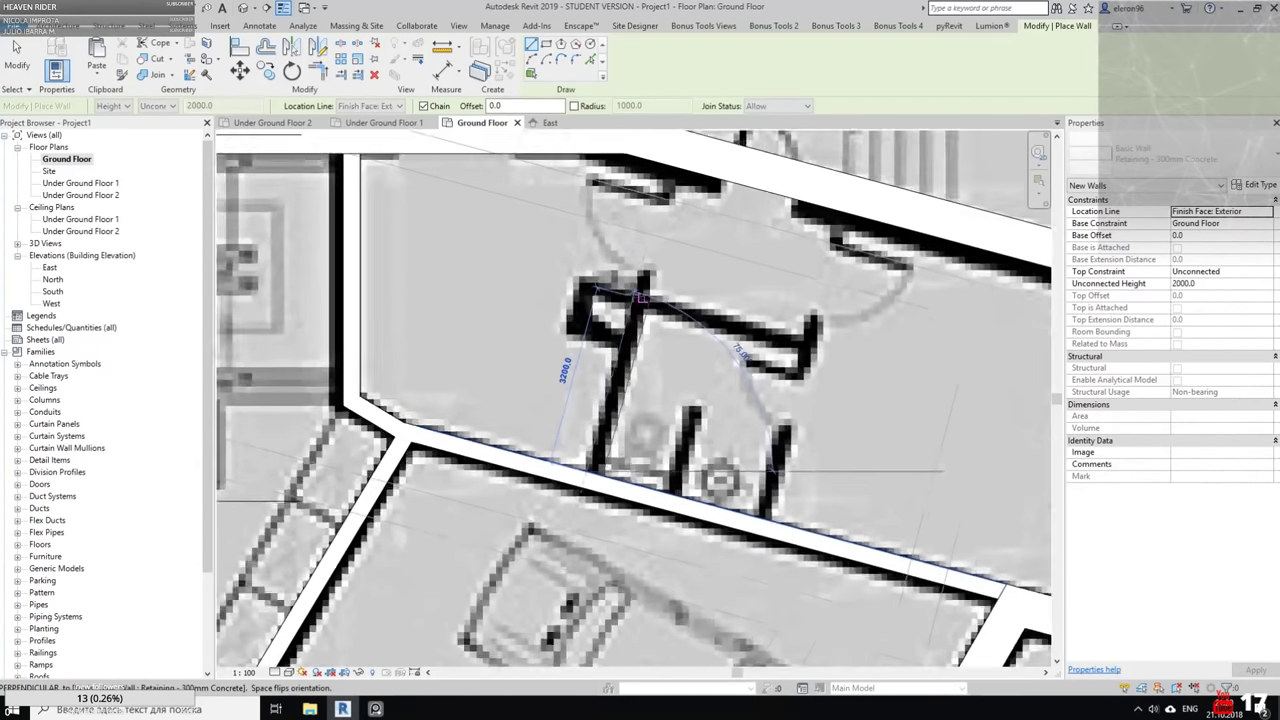
pyautogui.click(645, 294)
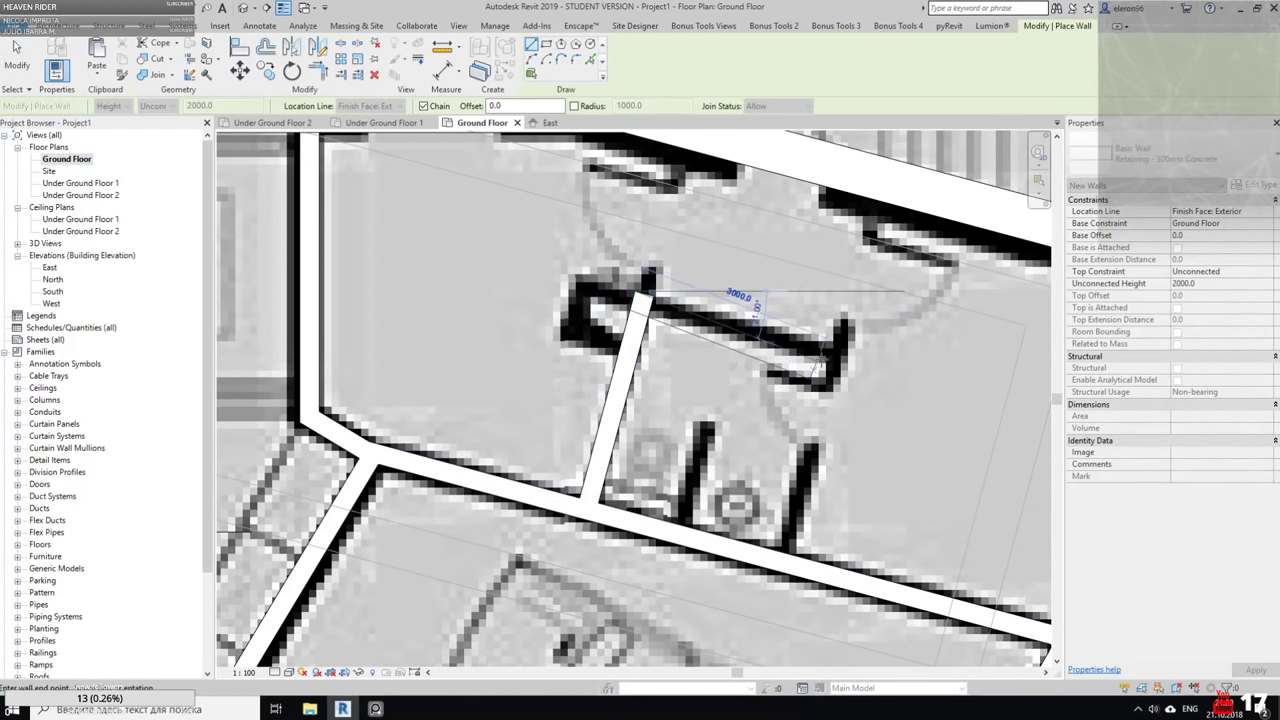
pyautogui.click(845, 347)
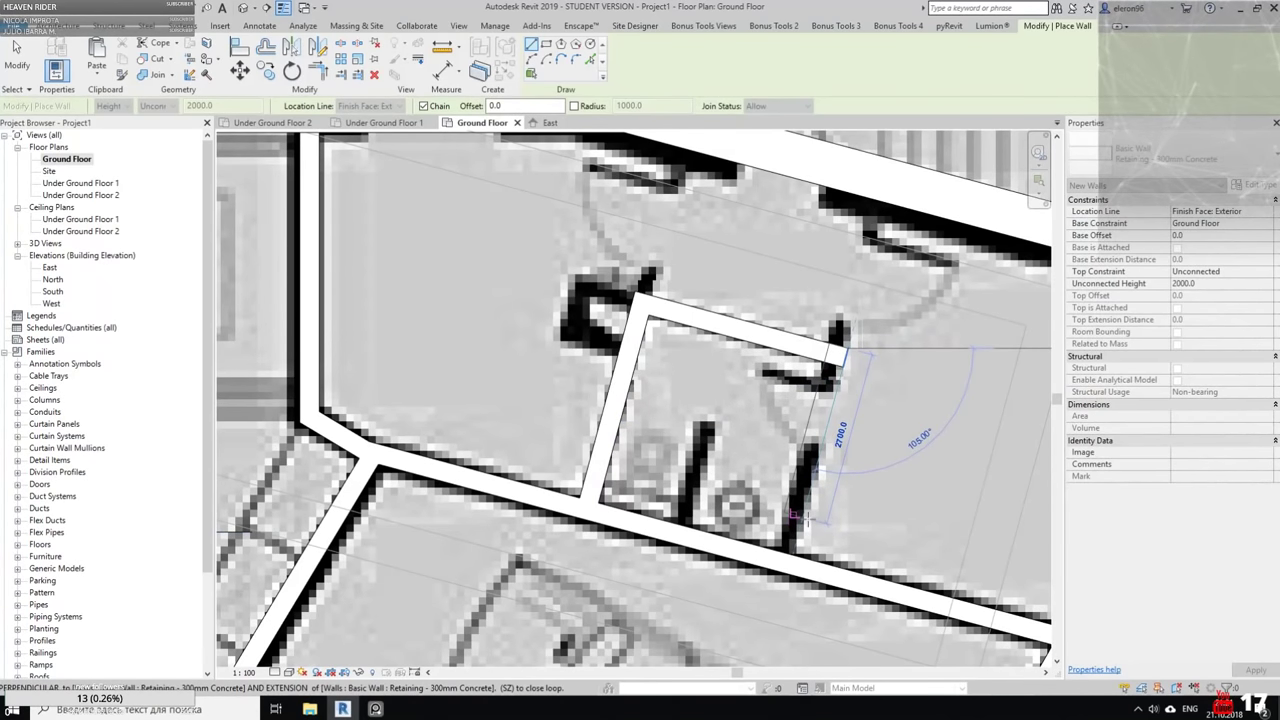
pyautogui.press('Escape')
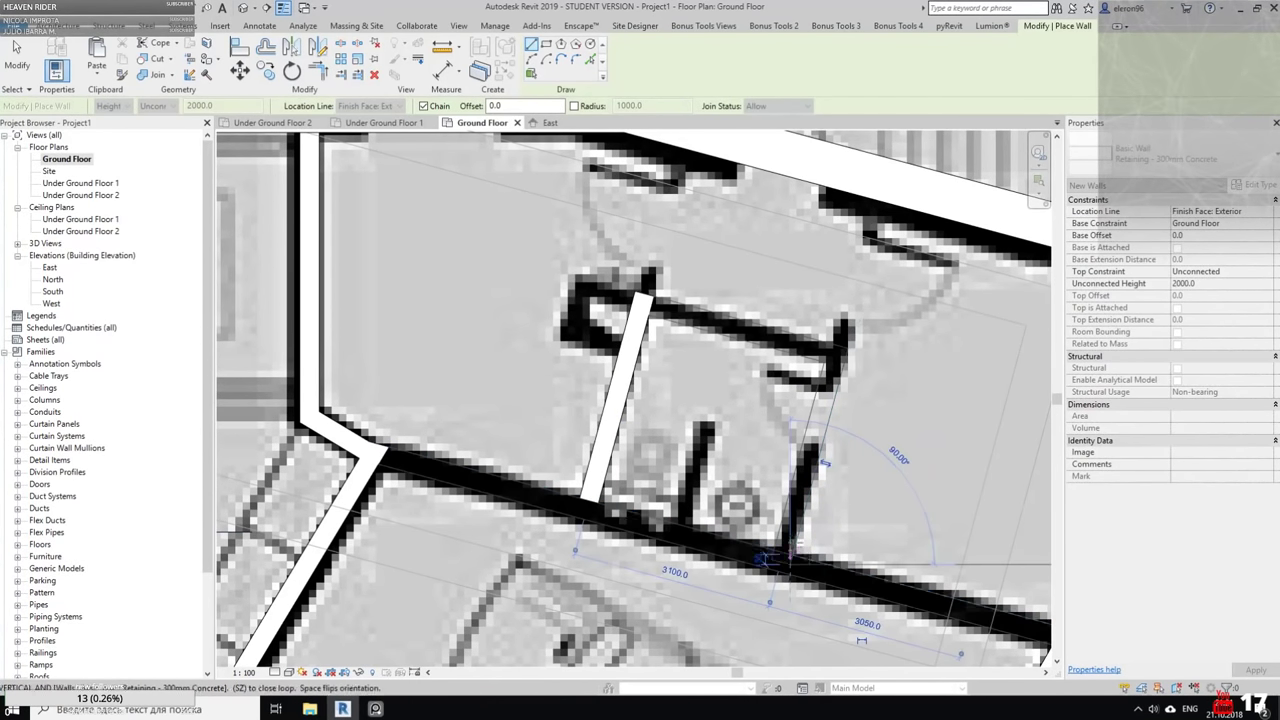
pyautogui.click(765, 563)
pyautogui.click(819, 341)
pyautogui.press('Escape')
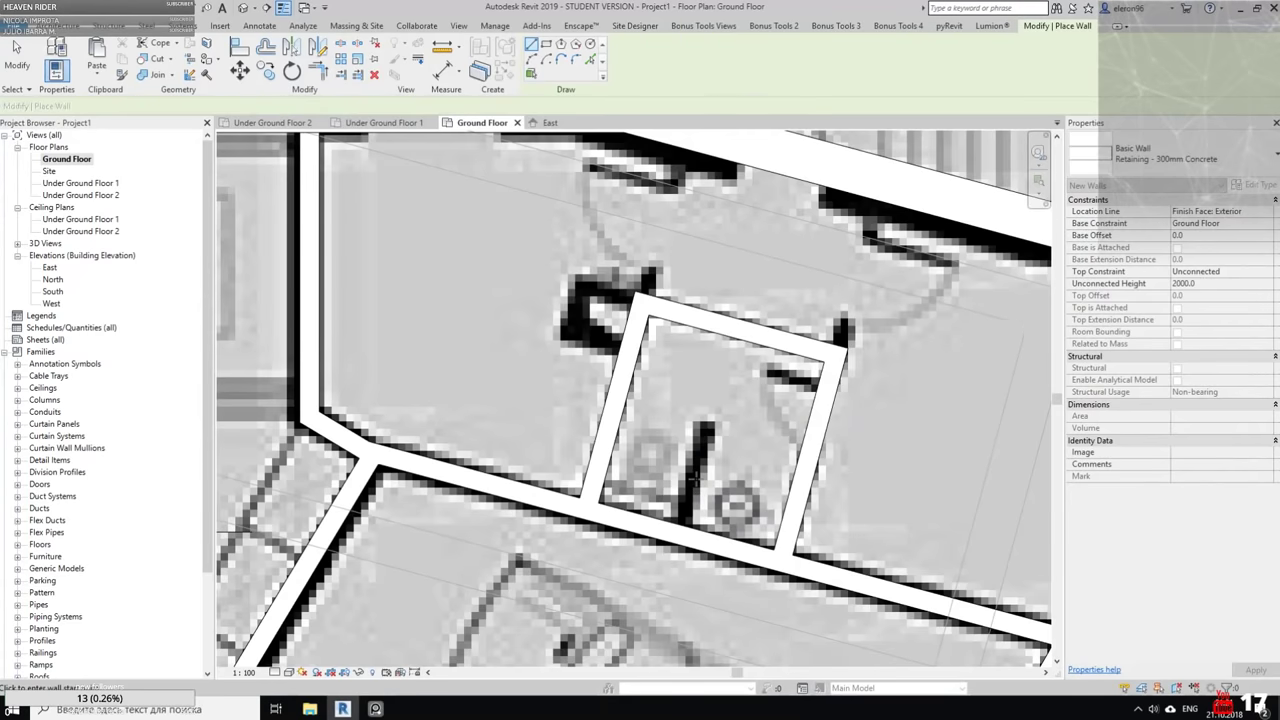
# Draw a short Retaining - 300mm Concrete divider about 1500 mm long inside the bathroom, perpendicular to the garage wall
pyautogui.scroll(2, 665, 450)
pyautogui.click(672, 537)
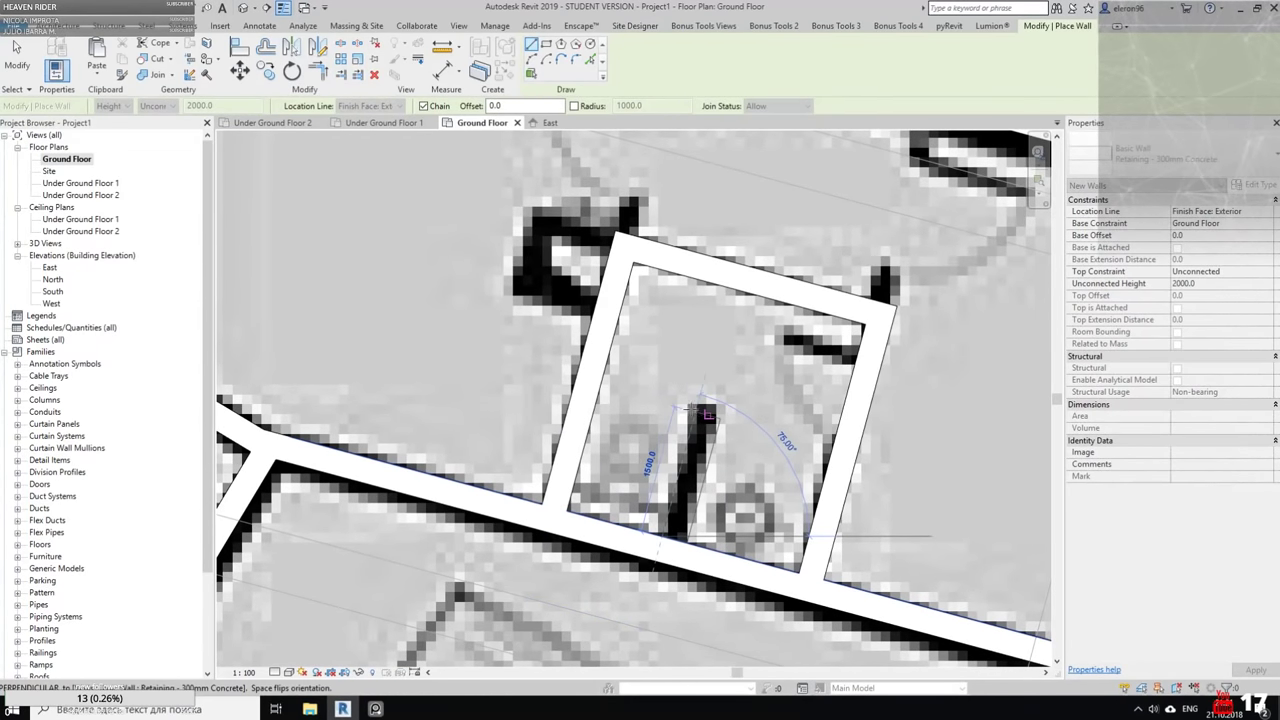
pyautogui.click(694, 408)
pyautogui.scroll(-5, 860, 467)
pyautogui.press('Escape')
pyautogui.moveTo(910, 427); pyautogui.dragTo(794, 472, button='middle')
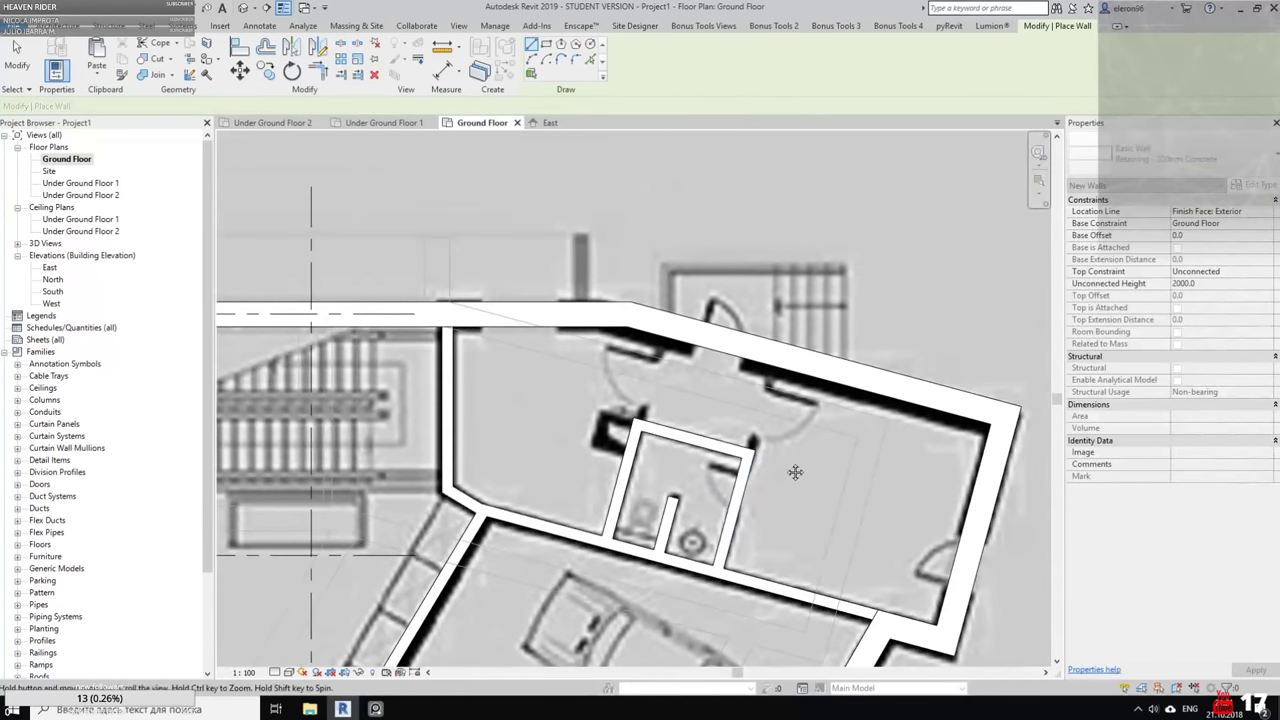
pyautogui.press('Escape')
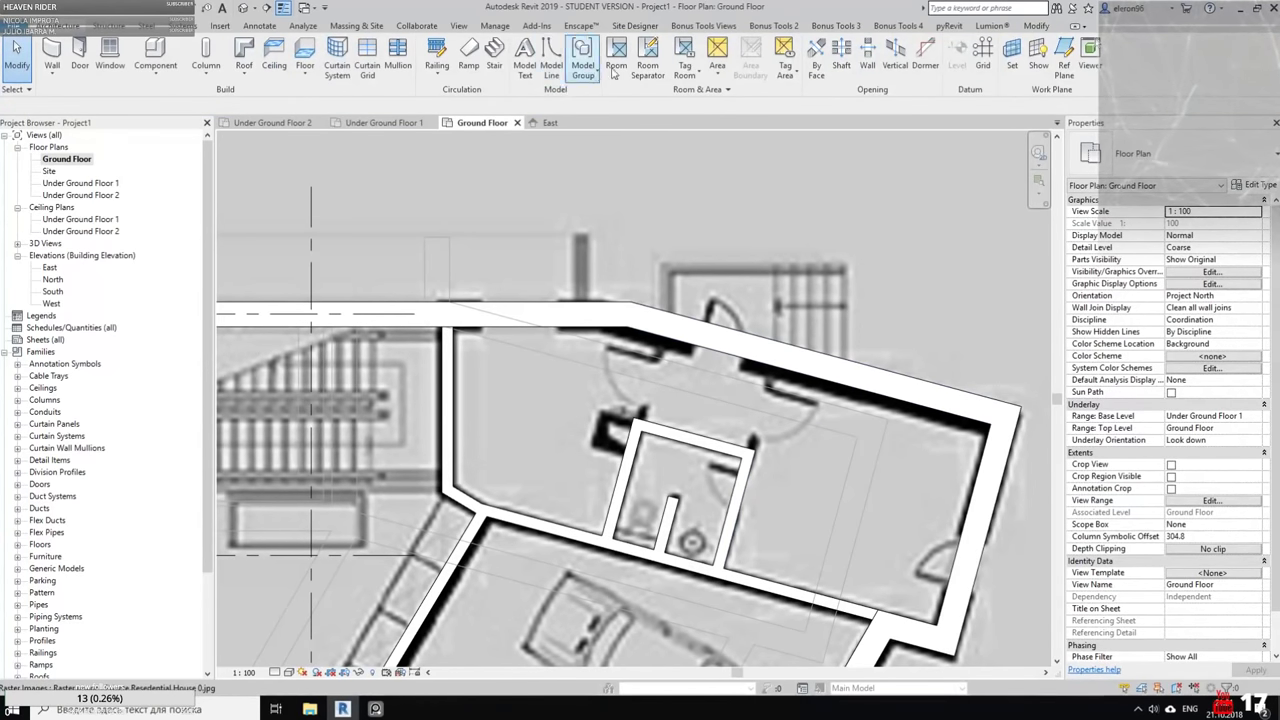
# Extend both side walls of the bathroom to the slanted outer wall
pyautogui.click(1036, 26)
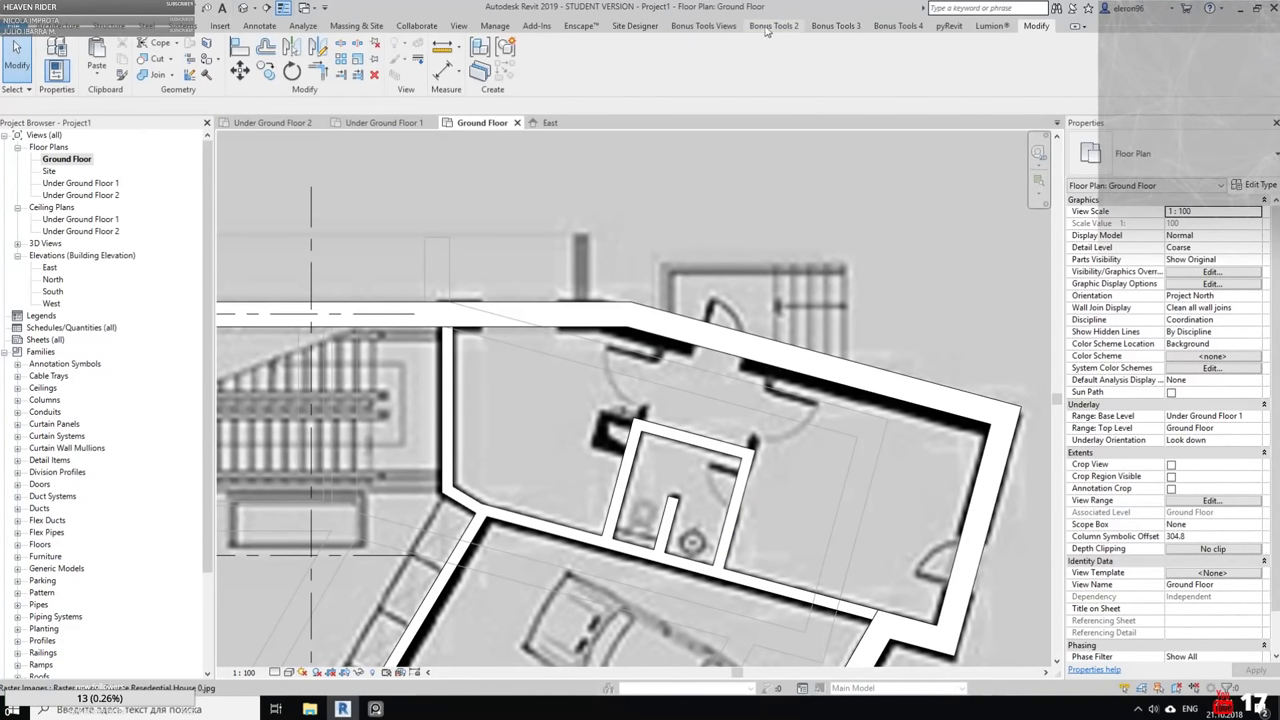
pyautogui.click(340, 77)
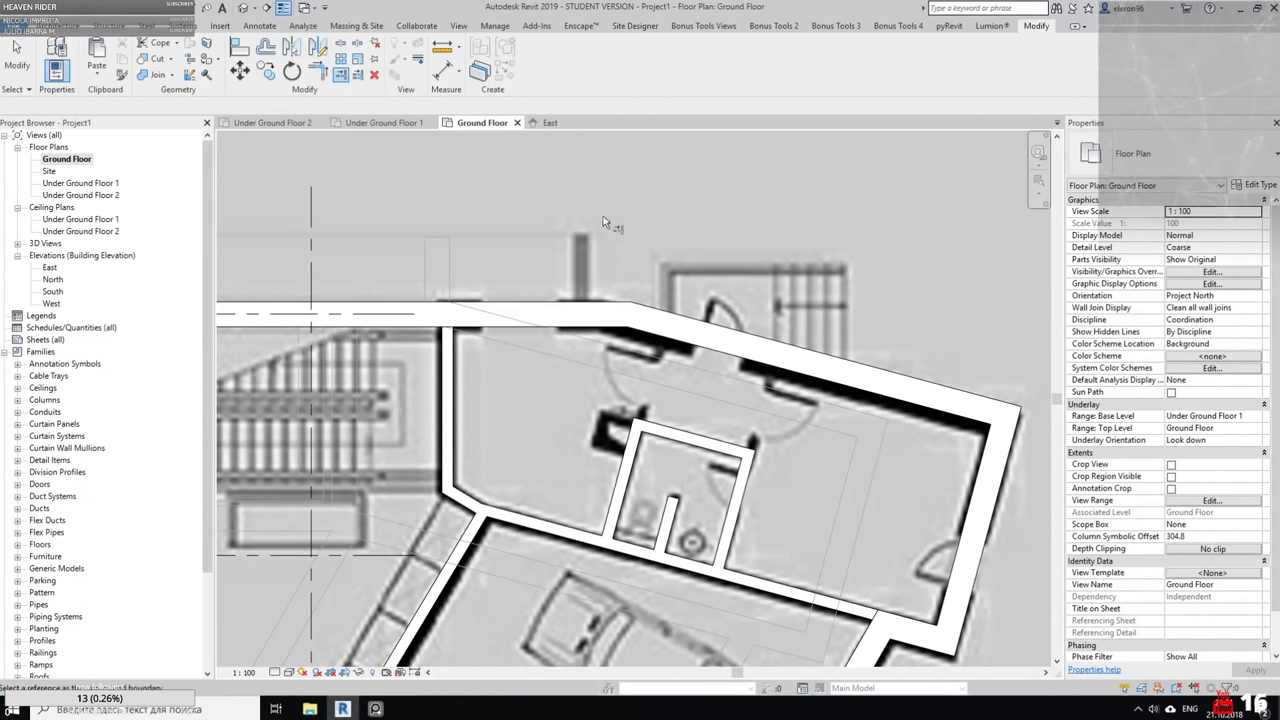
pyautogui.click(788, 375)
pyautogui.click(742, 482)
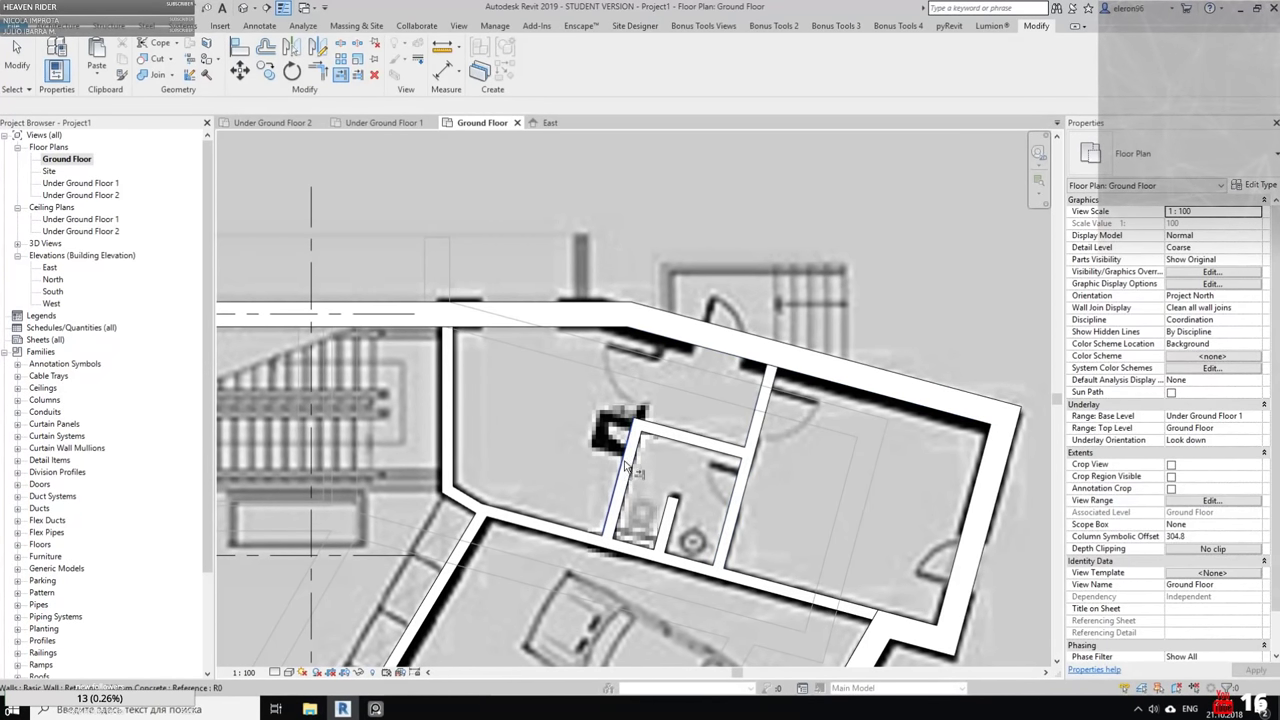
pyautogui.press('Escape')
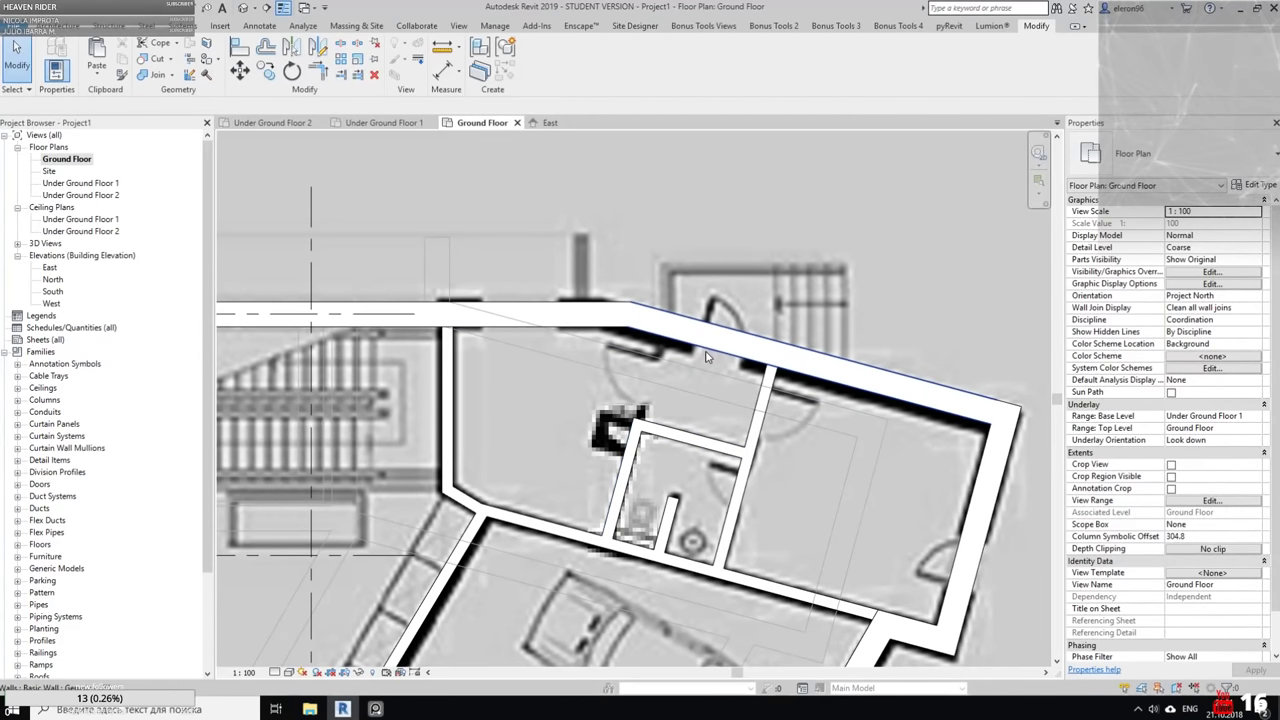
pyautogui.click(338, 76)
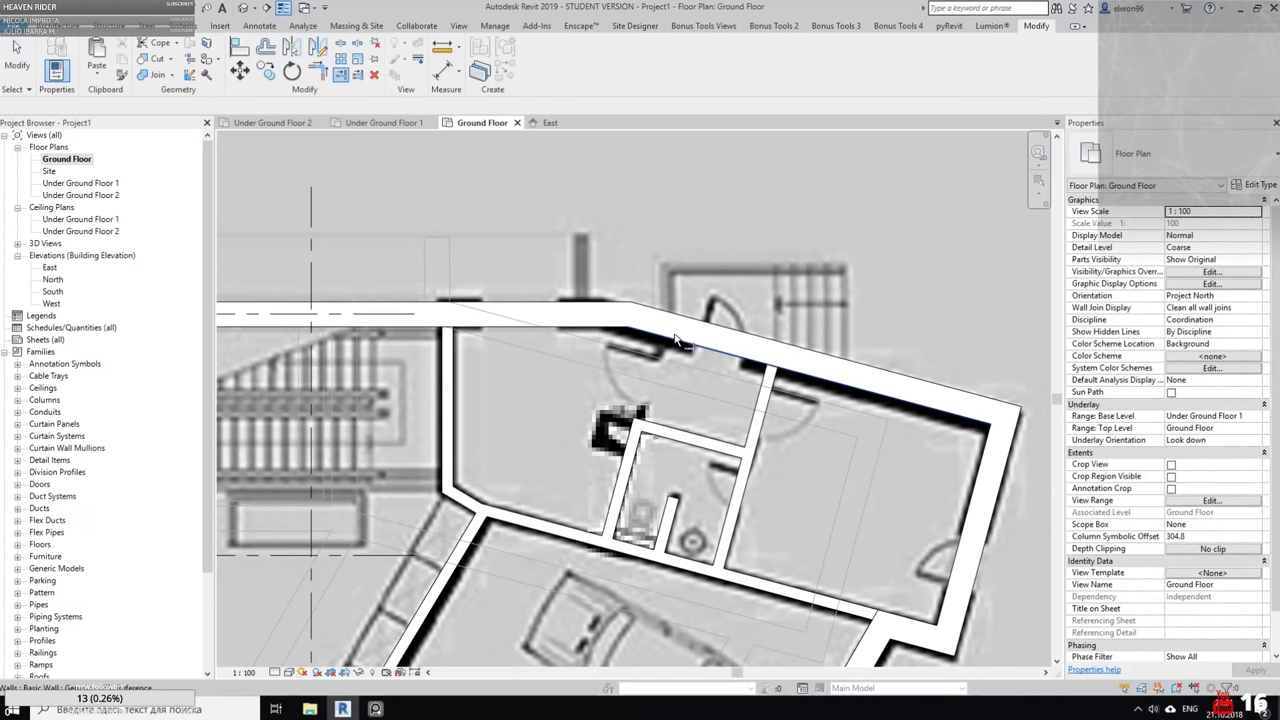
pyautogui.click(800, 378)
pyautogui.click(628, 470)
pyautogui.press('Escape')
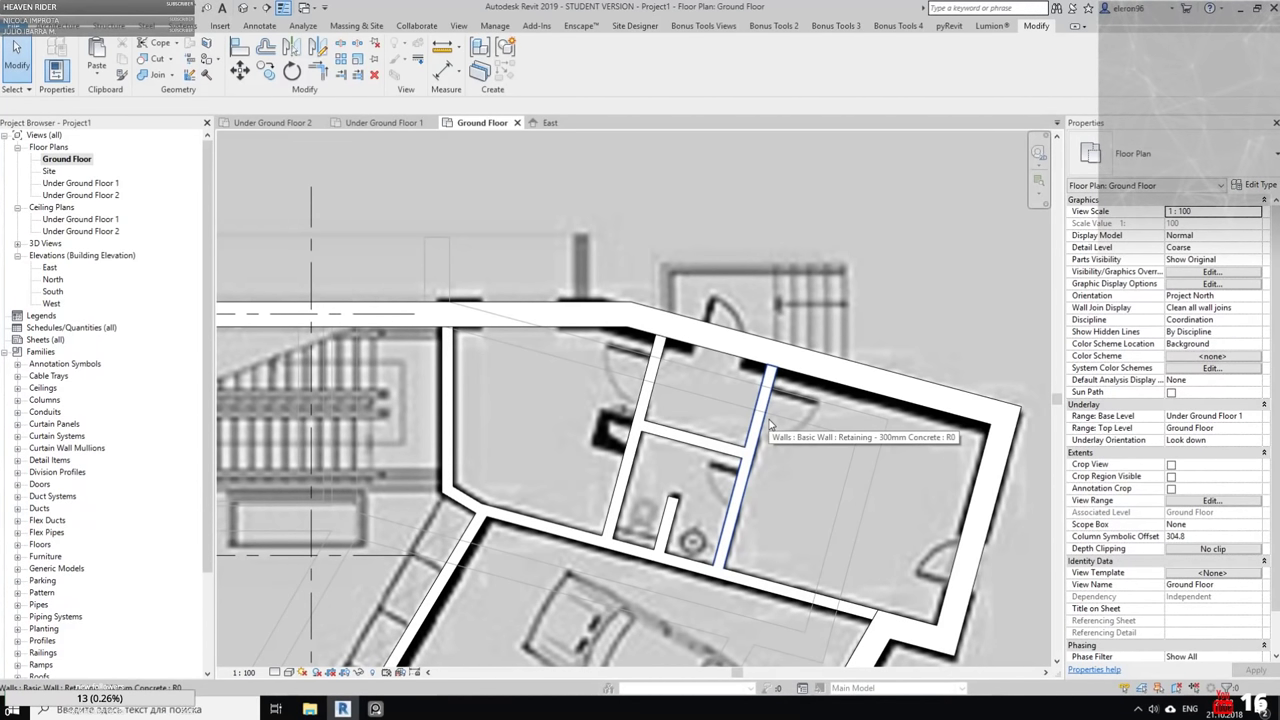
# Stretch the bathroom's cross wall past the stair-side bathroom wall to the niche's outer corner, about 4200 mm long overall
pyautogui.scroll(2, 720, 400)
pyautogui.scroll(2, 685, 362)
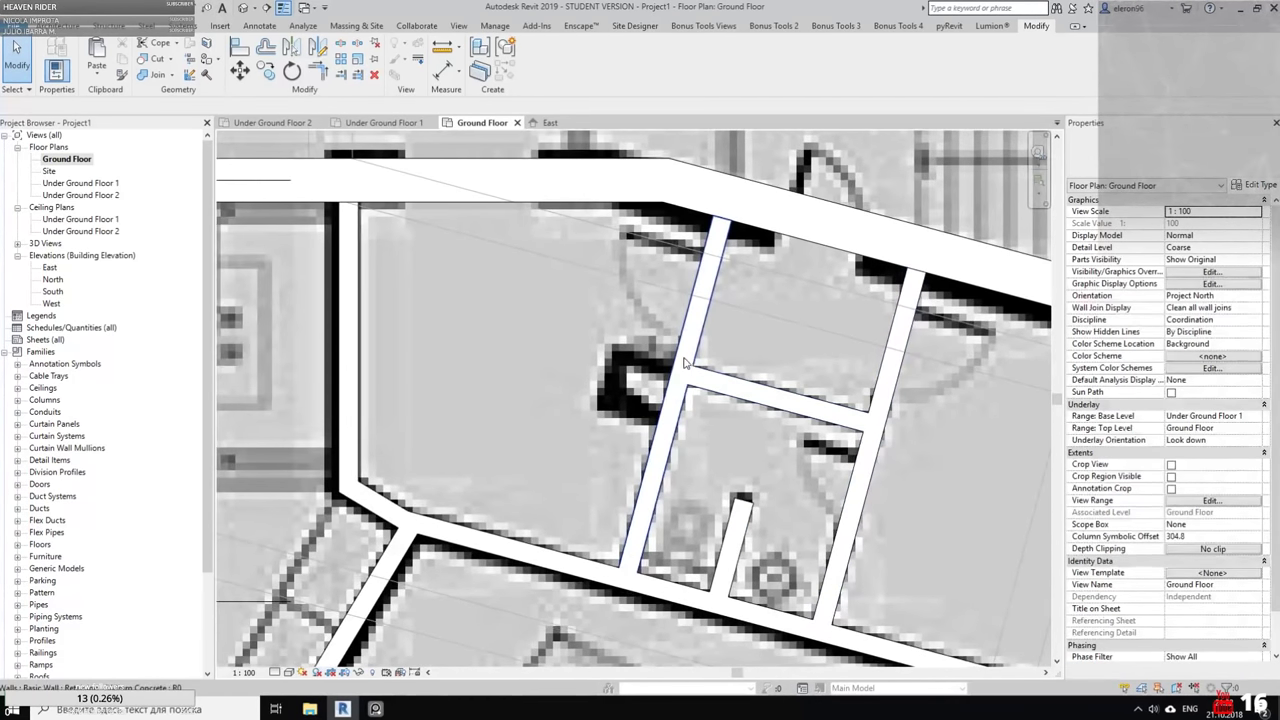
pyautogui.scroll(2, 685, 362)
pyautogui.click(685, 372)
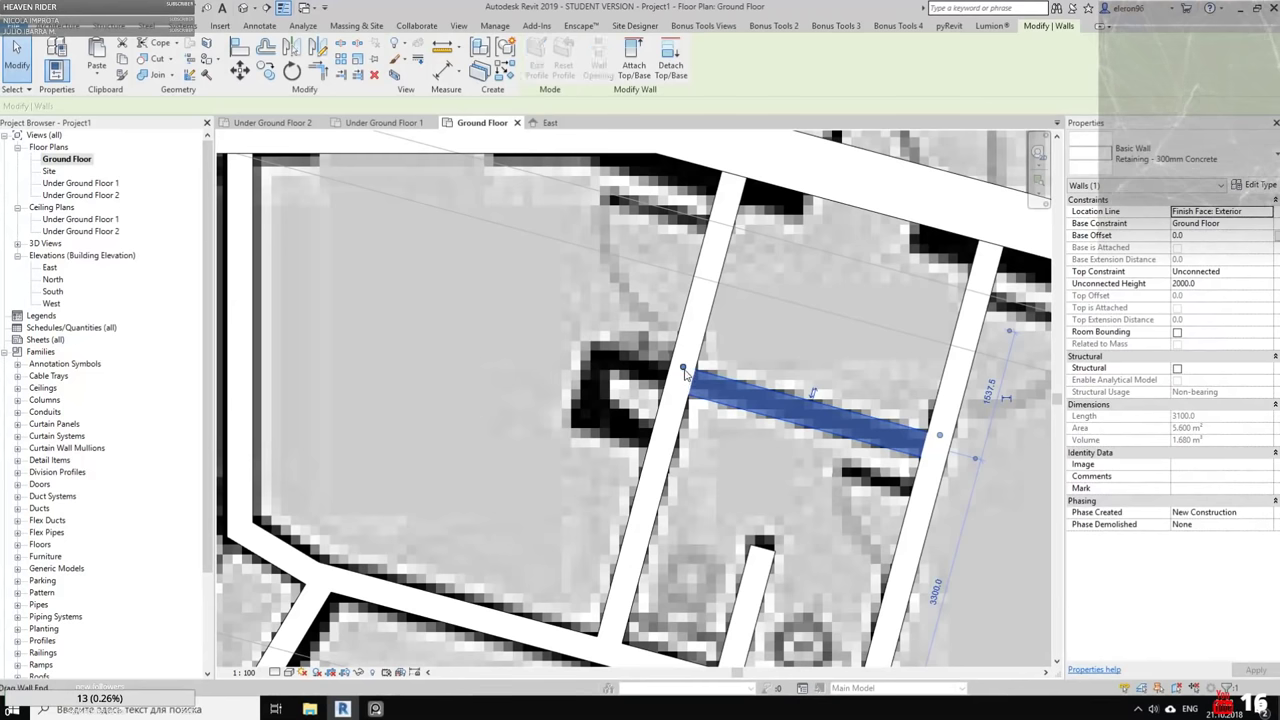
pyautogui.moveTo(685, 370); pyautogui.dragTo(591, 344)
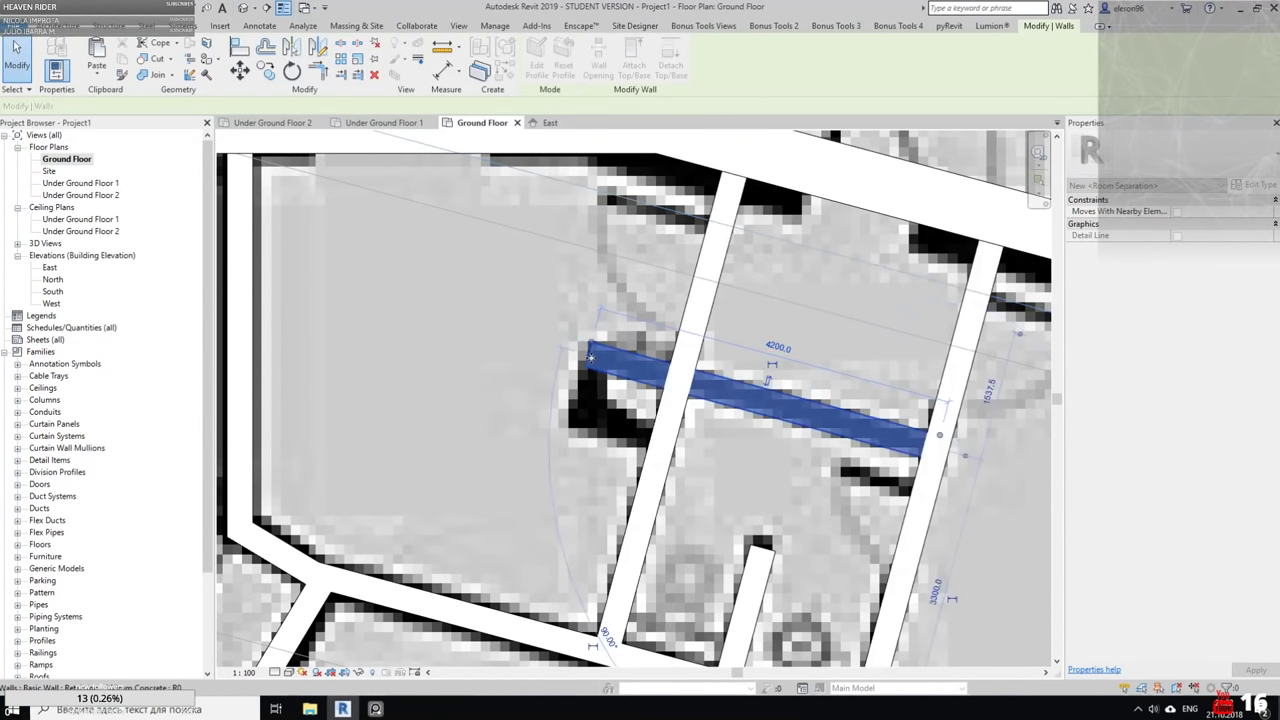
pyautogui.press('Escape')
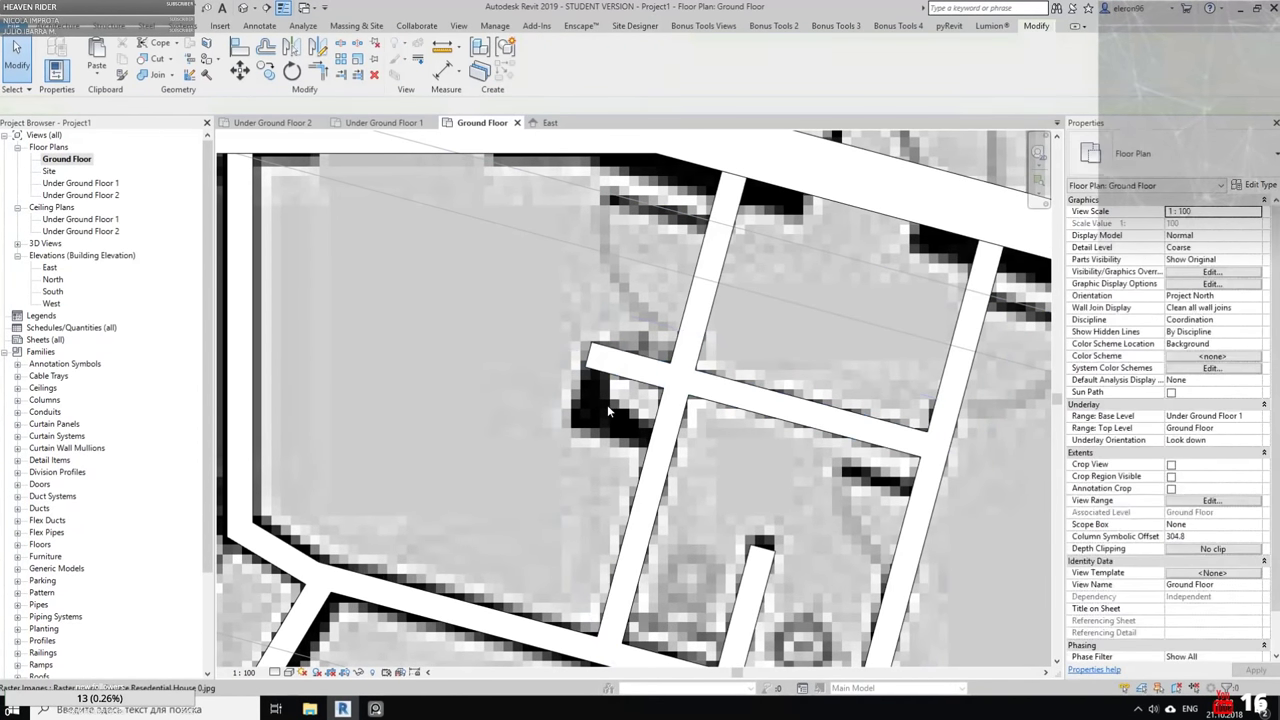
# Close the small niche beside the bathroom with two Retaining - 300mm Concrete walls, running from the cross wall's outer end back to the bathroom wall
pyautogui.moveTo(589, 406); pyautogui.dragTo(614, 376, button='middle')
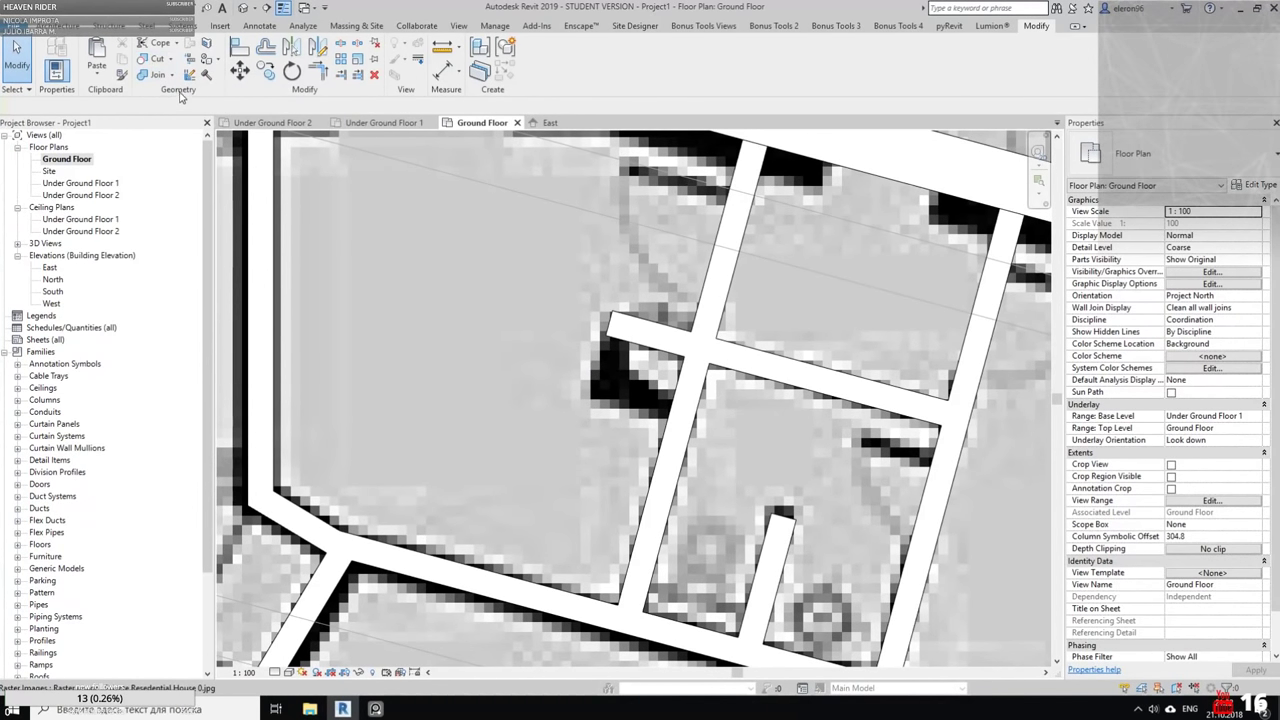
pyautogui.click(16, 52)
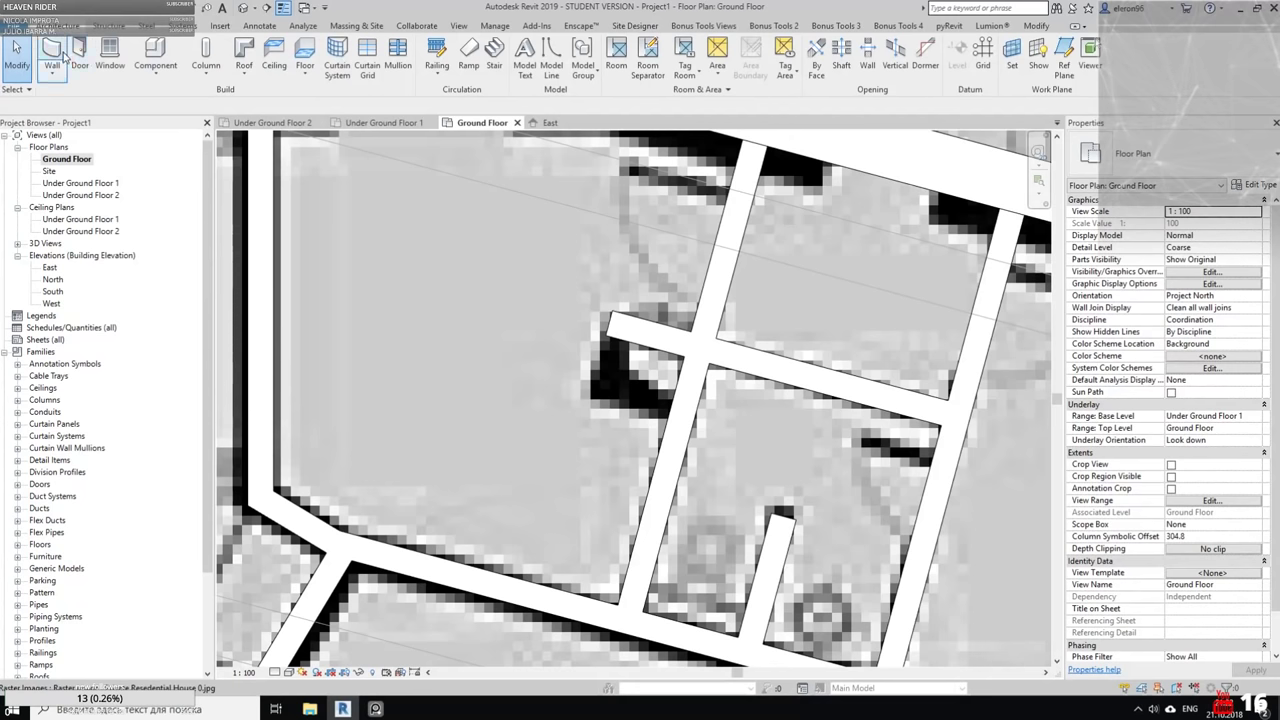
pyautogui.click(51, 55)
pyautogui.click(612, 311)
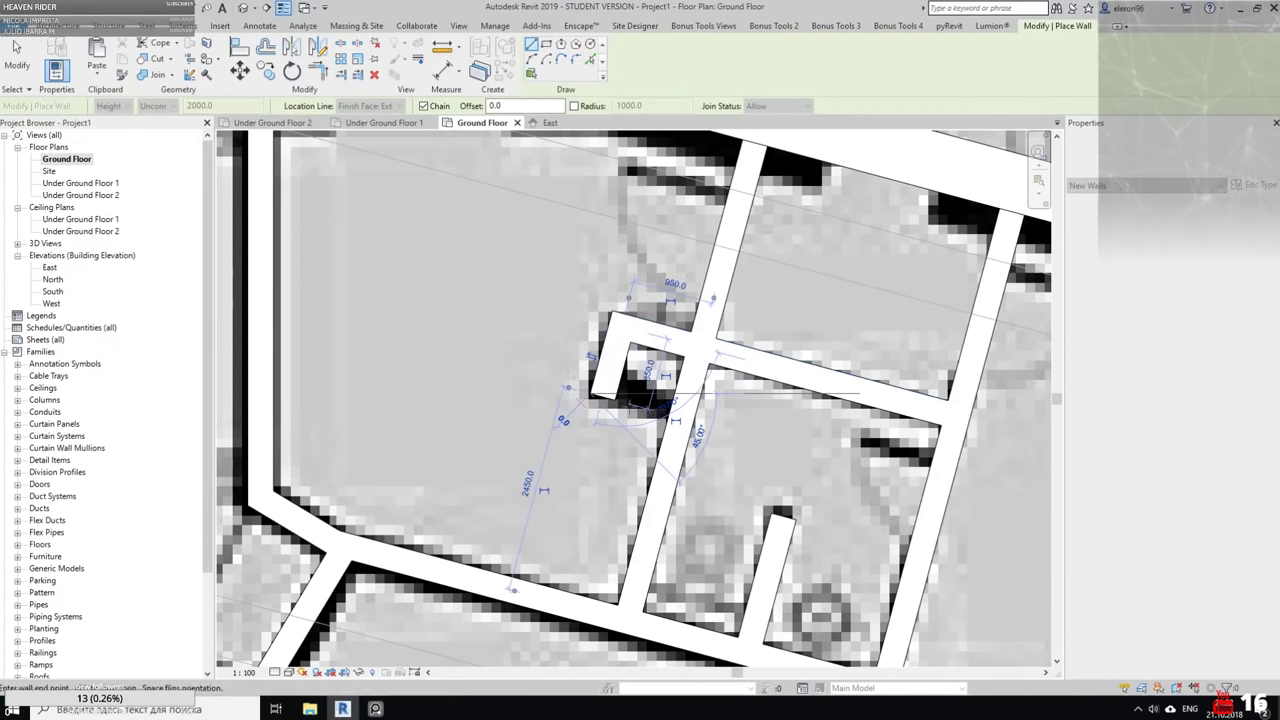
pyautogui.click(669, 414)
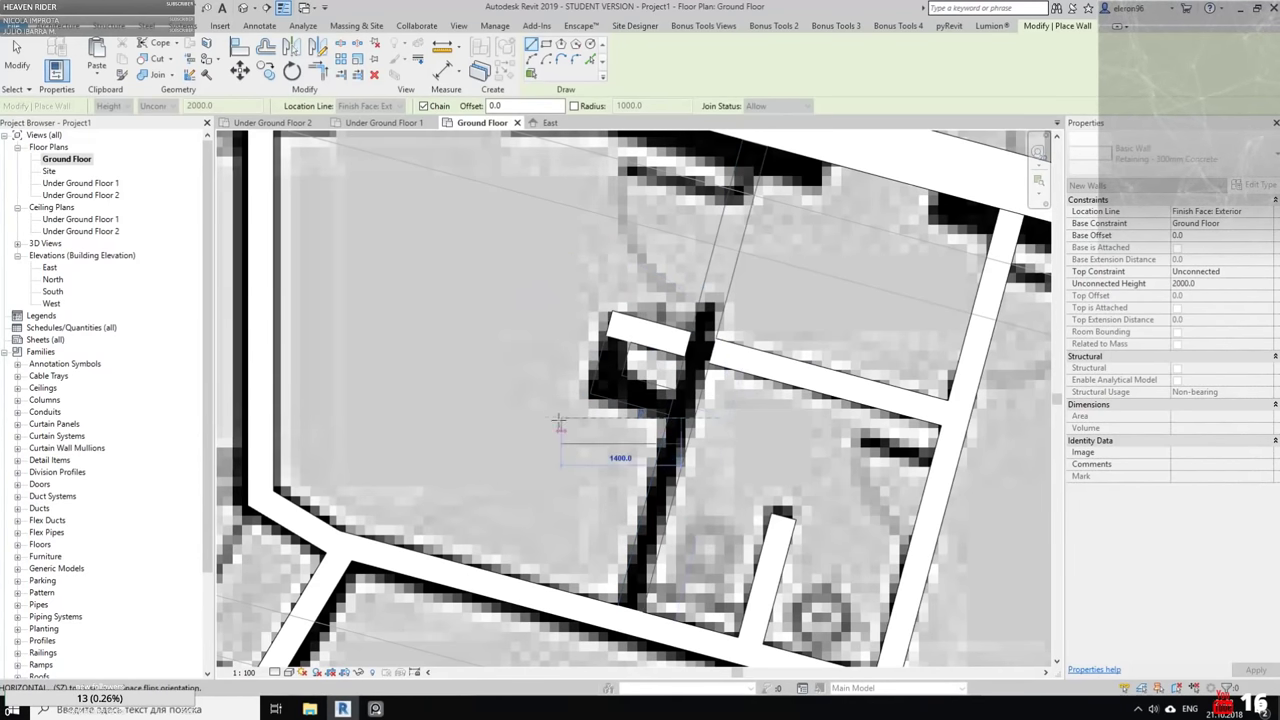
pyautogui.press('Escape')
pyautogui.press('Escape')
# Examine the Ground Floor wall layout in plan and the wall heights in the East elevation and the 3D view
pyautogui.scroll(-5, 546, 397)
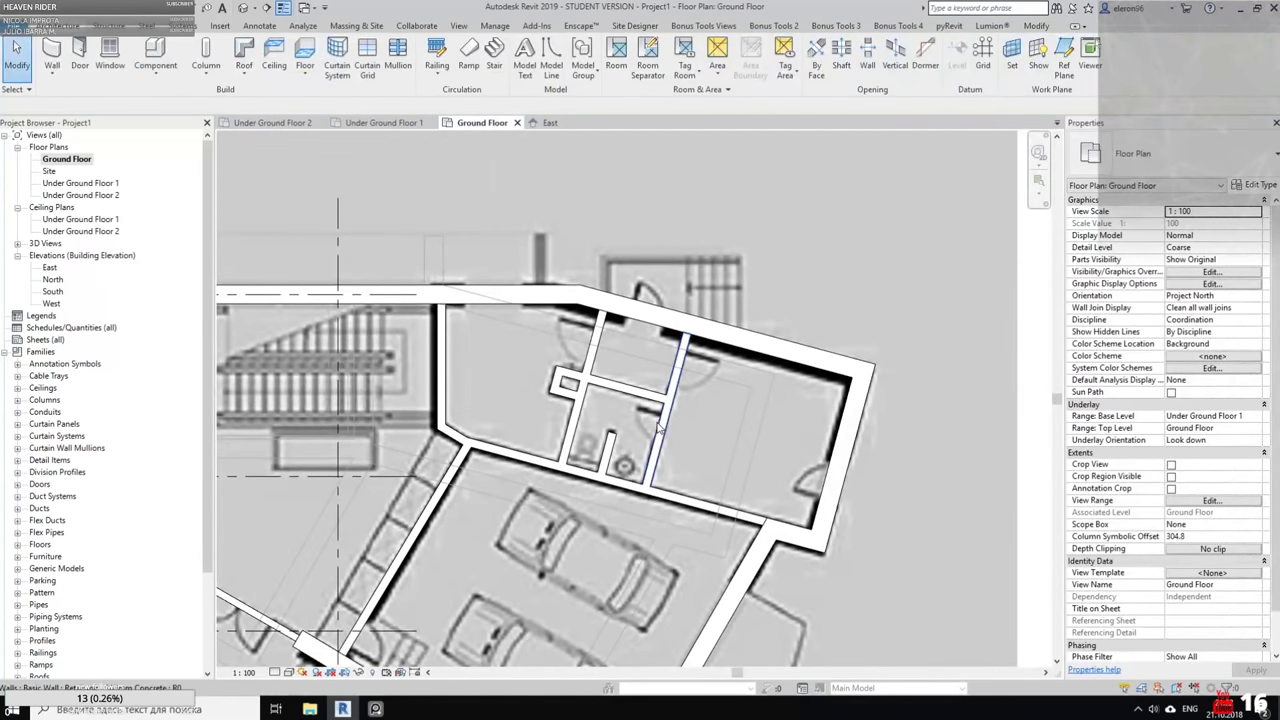
pyautogui.moveTo(698, 421); pyautogui.dragTo(939, 366, button='middle')
pyautogui.scroll(-2, 540, 350)
pyautogui.scroll(-4, 528, 370)
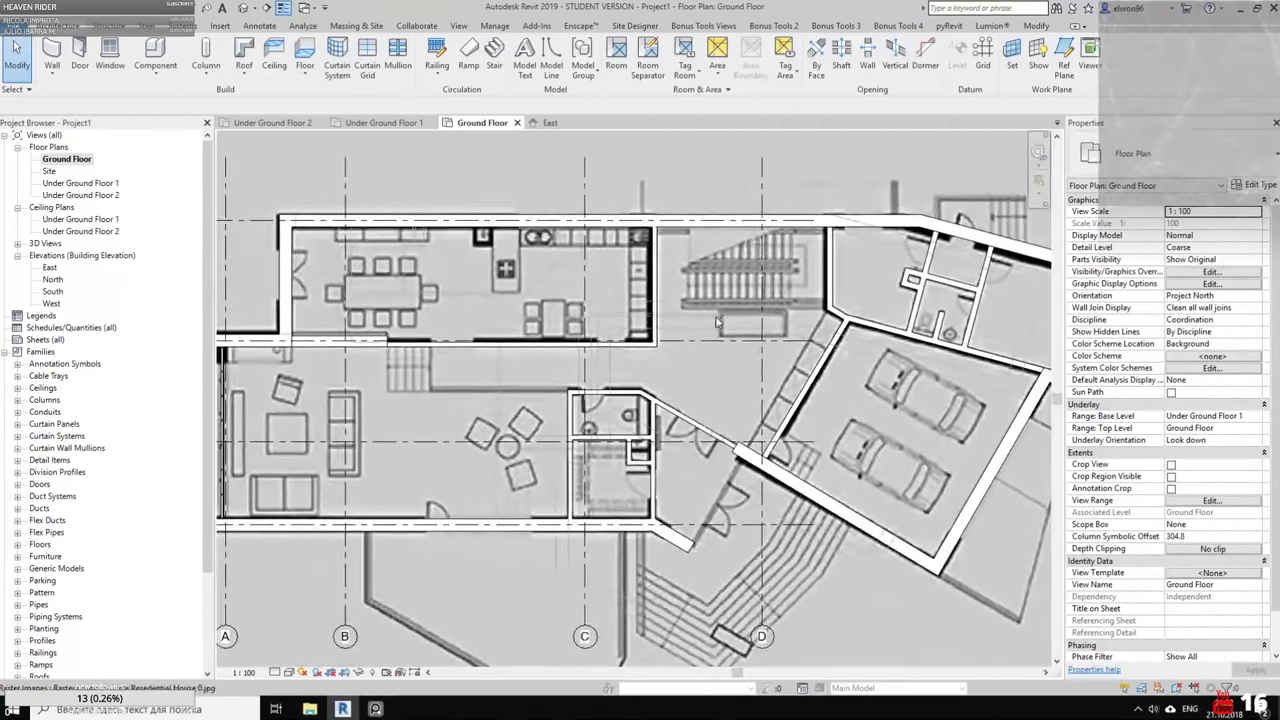
pyautogui.click(550, 122)
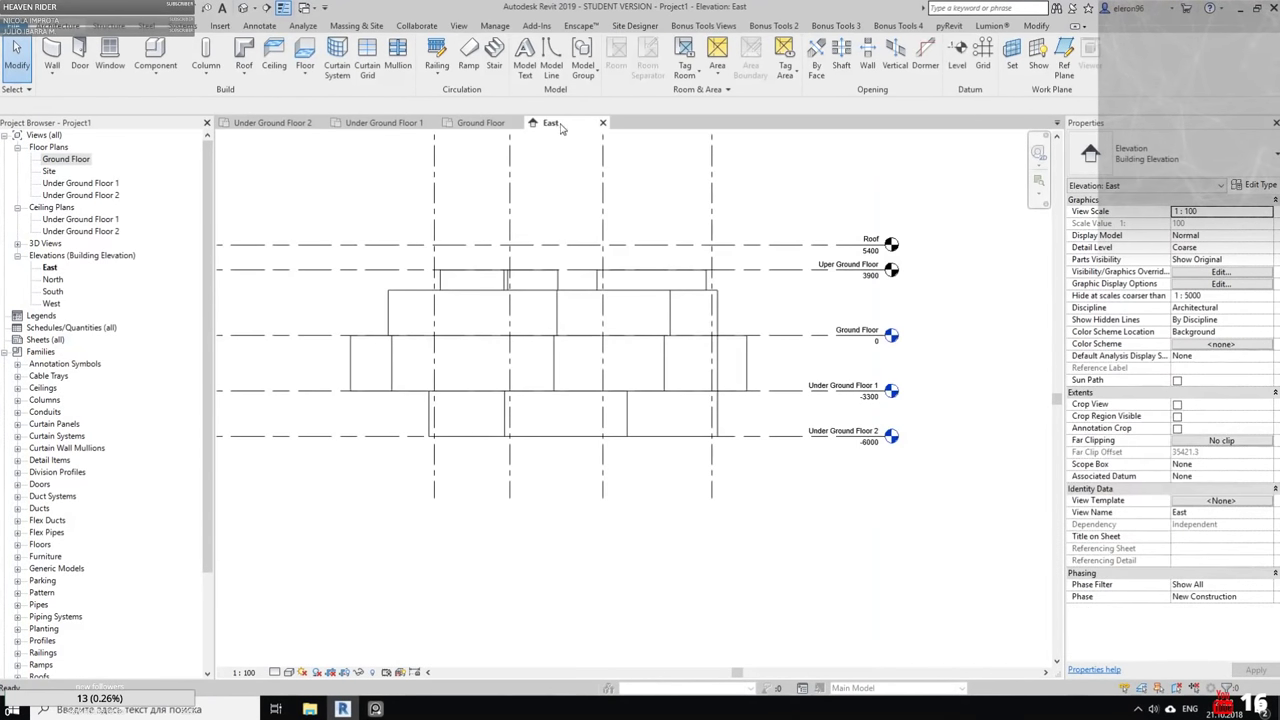
pyautogui.click(478, 123)
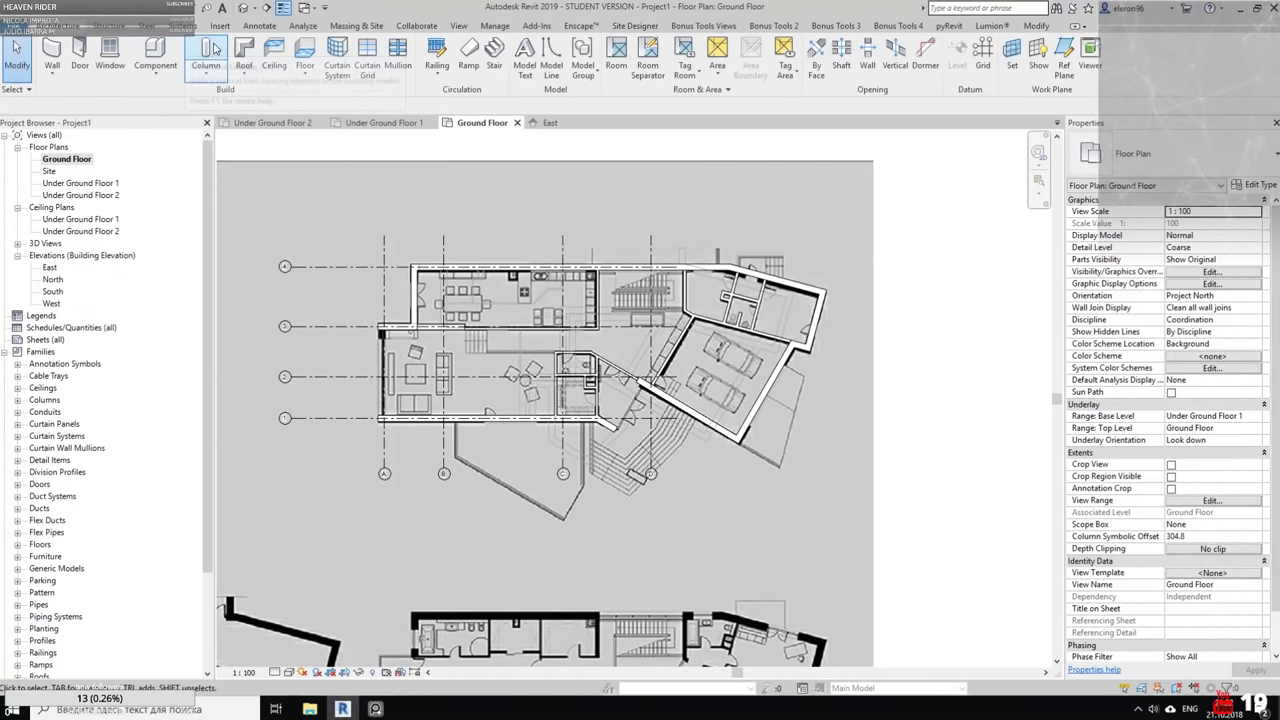
pyautogui.click(244, 8)
pyautogui.keyDown('shift'); pyautogui.moveTo(690, 320); pyautogui.dragTo(631, 291, button='middle'); pyautogui.keyUp('shift')
pyautogui.scroll(3, 640, 312)
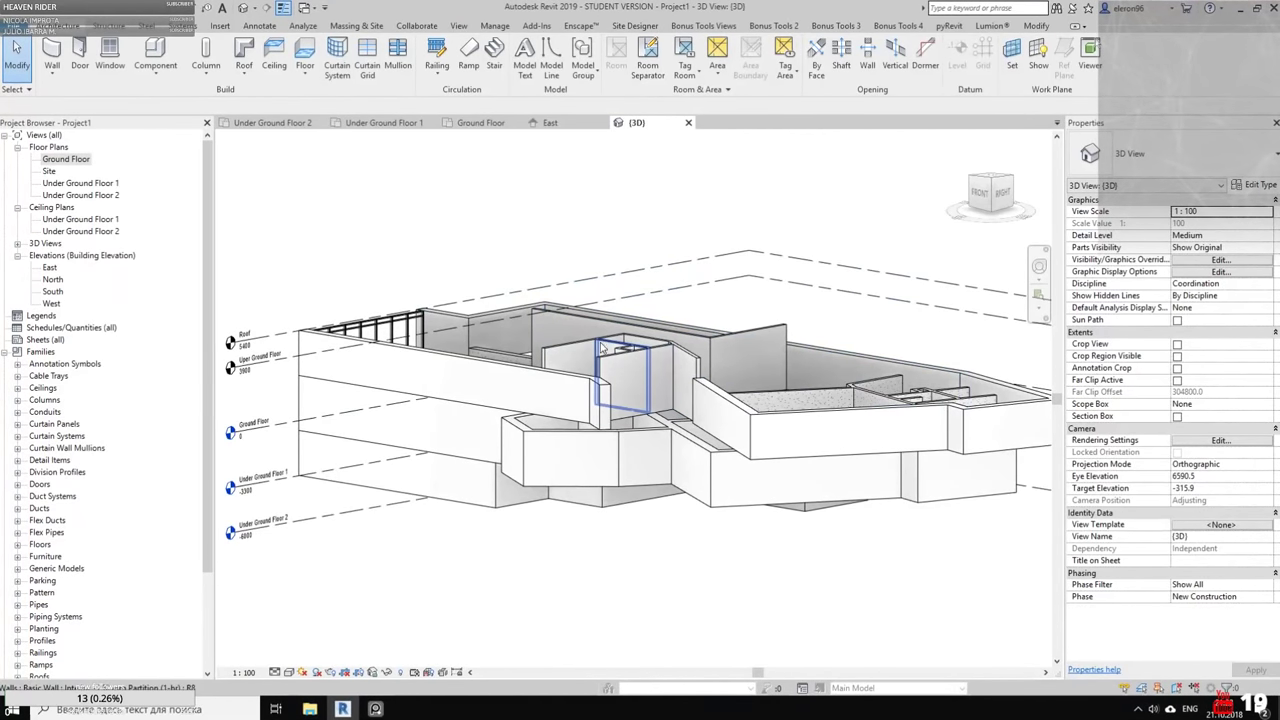
pyautogui.keyDown('shift'); pyautogui.moveTo(640, 350); pyautogui.dragTo(909, 393, button='middle'); pyautogui.keyUp('shift')
pyautogui.scroll(2, 656, 348)
pyautogui.keyDown('shift'); pyautogui.moveTo(655, 348); pyautogui.dragTo(640, 360, button='middle'); pyautogui.keyUp('shift')
pyautogui.scroll(2, 640, 360)
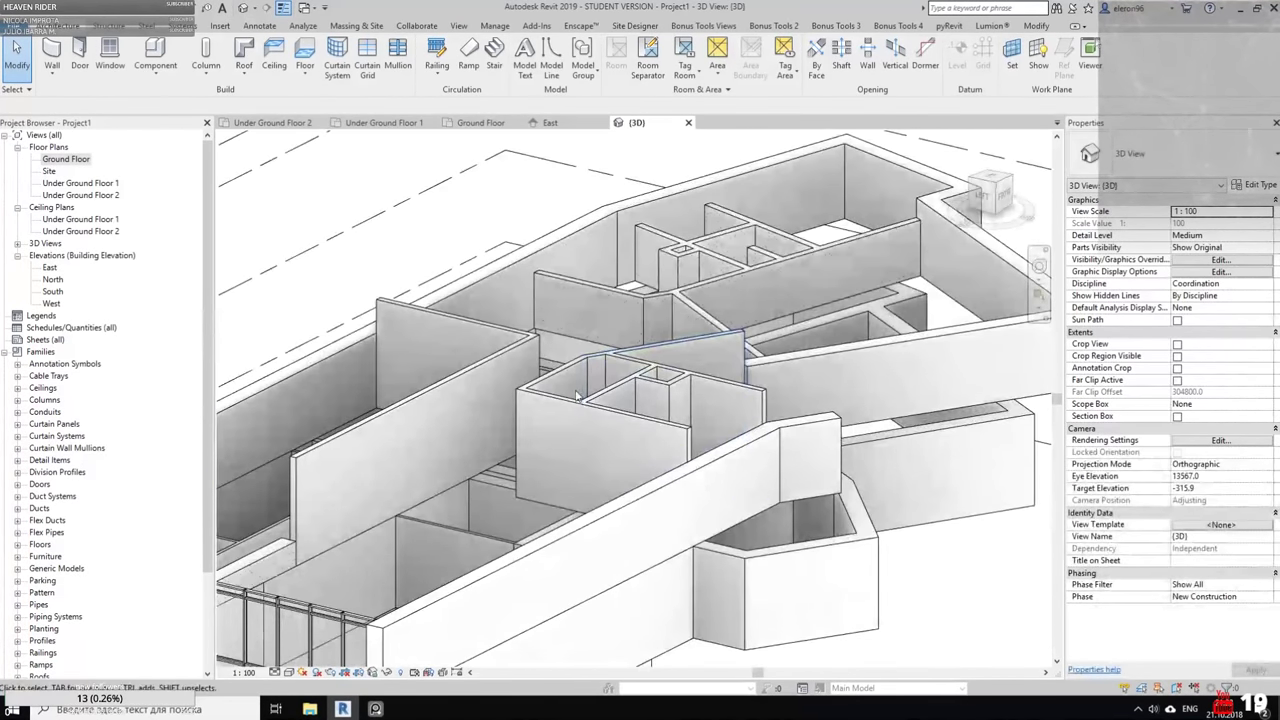
# Select all Interior - 250 mm Partition (1-hr) walls visible in the 3D view
pyautogui.click(613, 408)
pyautogui.rightClick(646, 428)
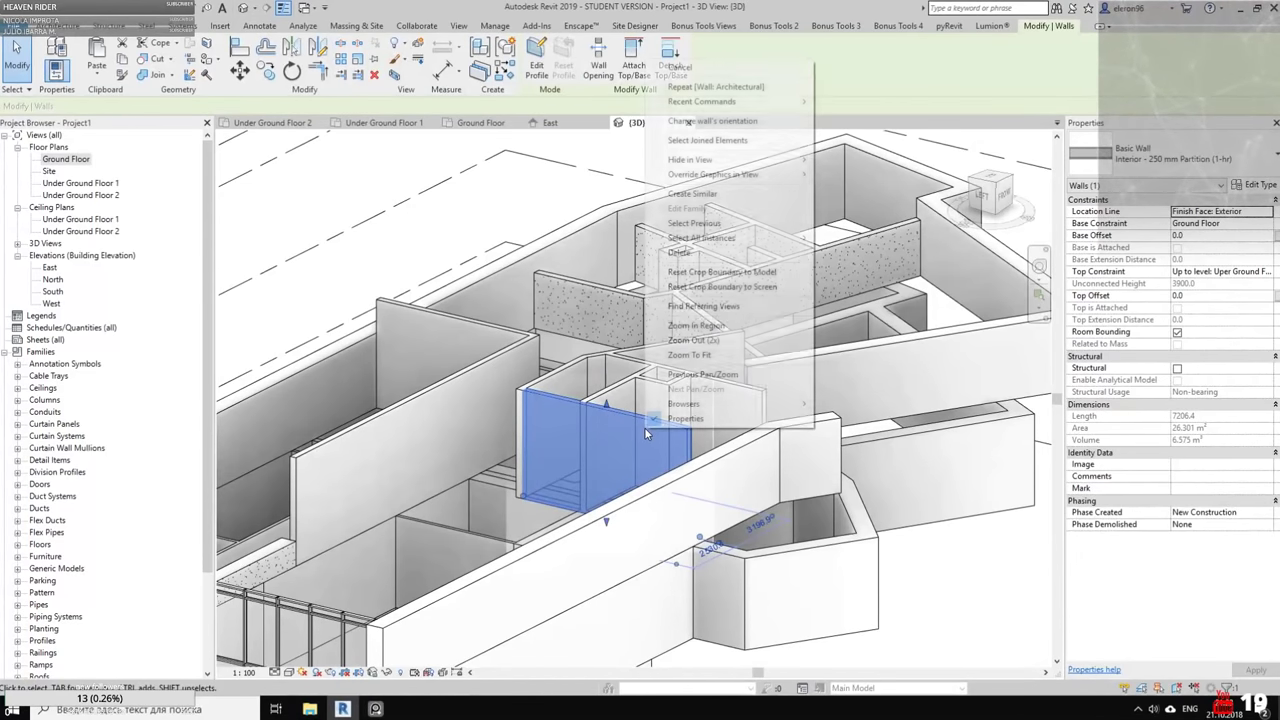
pyautogui.moveTo(727, 245)
pyautogui.click(858, 239)
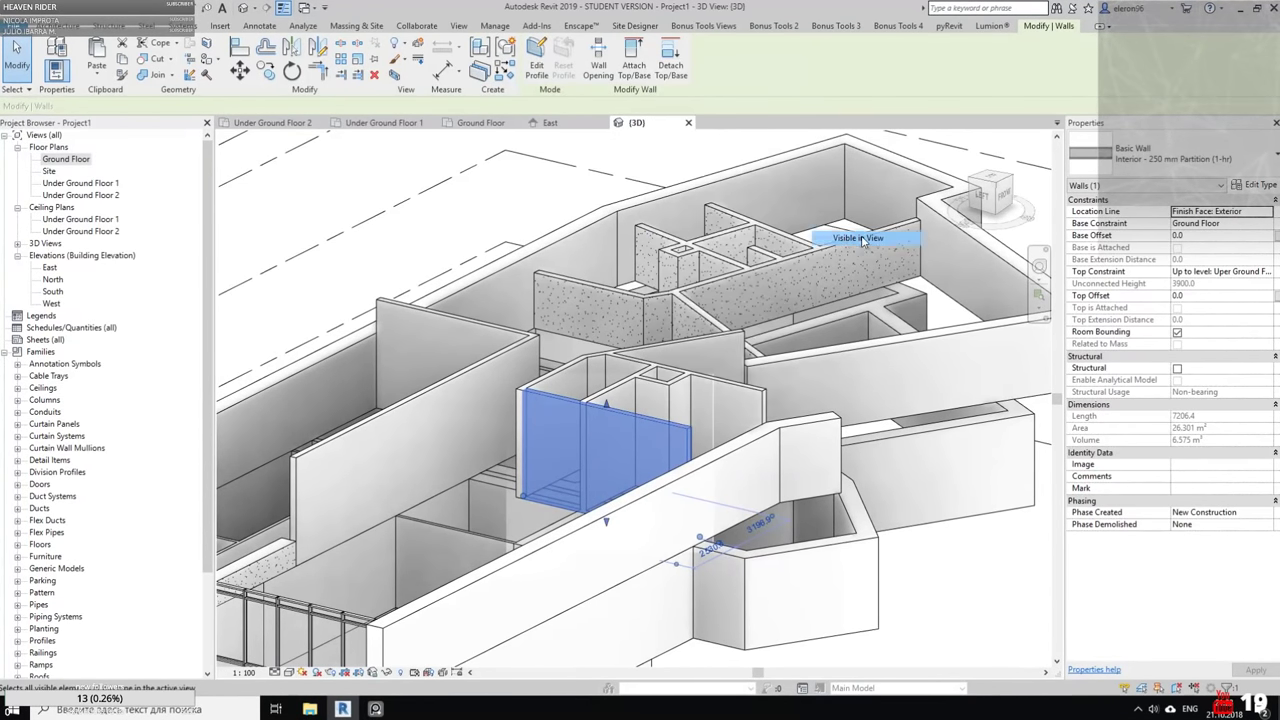
pyautogui.keyDown('shift'); pyautogui.moveTo(712, 330); pyautogui.dragTo(641, 468, button='middle'); pyautogui.keyUp('shift')
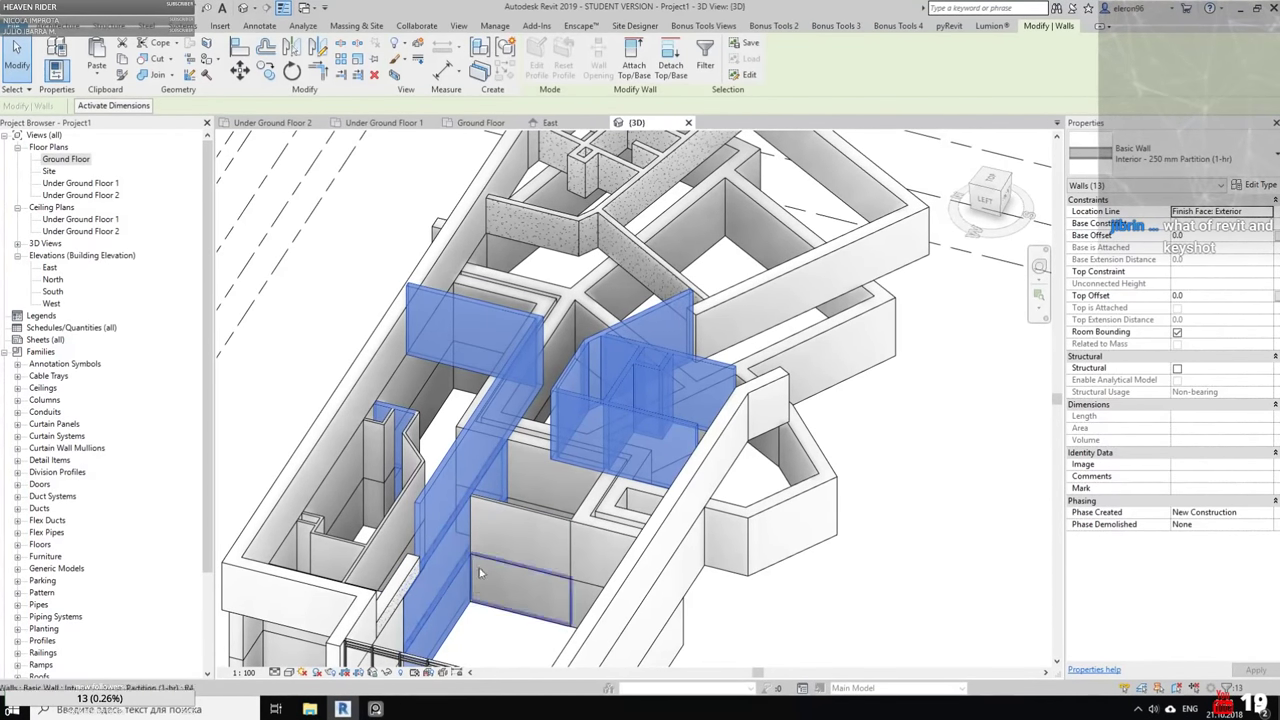
pyautogui.scroll(-3, 778, 460)
pyautogui.keyDown('shift'); pyautogui.moveTo(775, 460); pyautogui.dragTo(615, 298, button='middle'); pyautogui.keyUp('shift')
# Select the walls that rise toward the Uper Ground Floor level together in the 3D view
pyautogui.moveTo(554, 357); pyautogui.dragTo(811, 487)
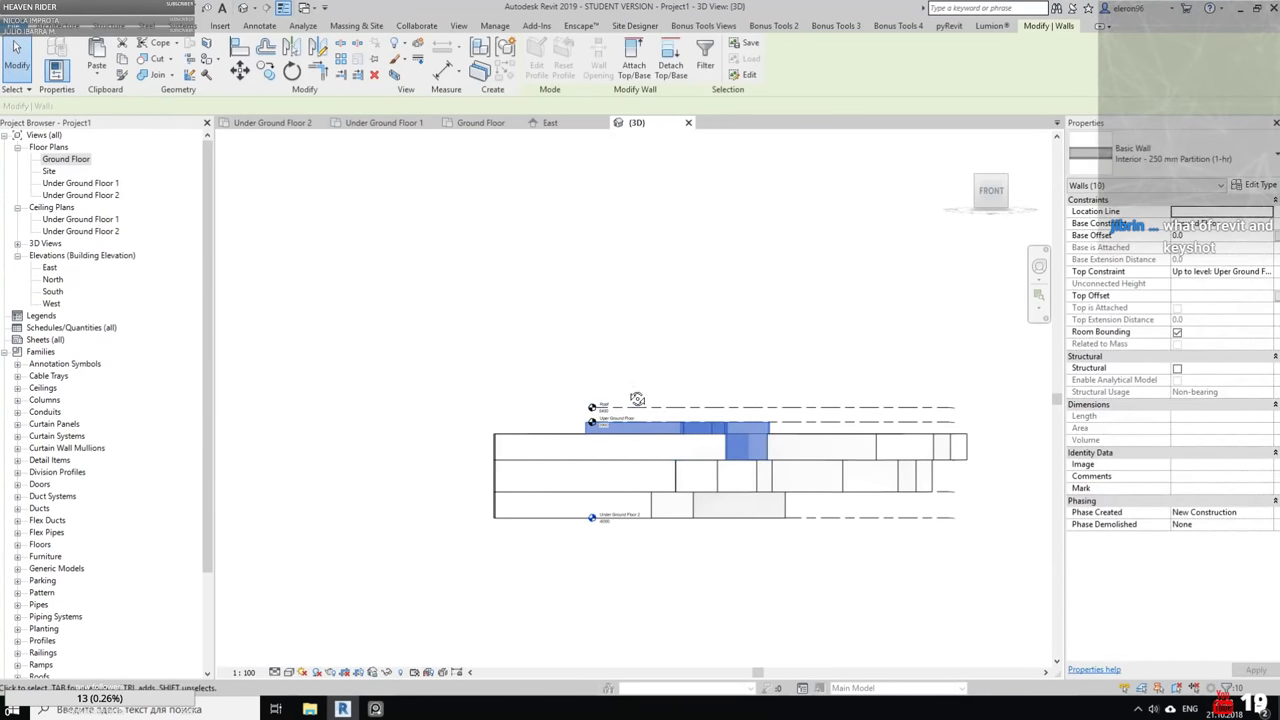
pyautogui.keyDown('shift'); pyautogui.moveTo(813, 491); pyautogui.dragTo(771, 543, button='middle'); pyautogui.keyUp('shift')
pyautogui.scroll(3, 770, 470)
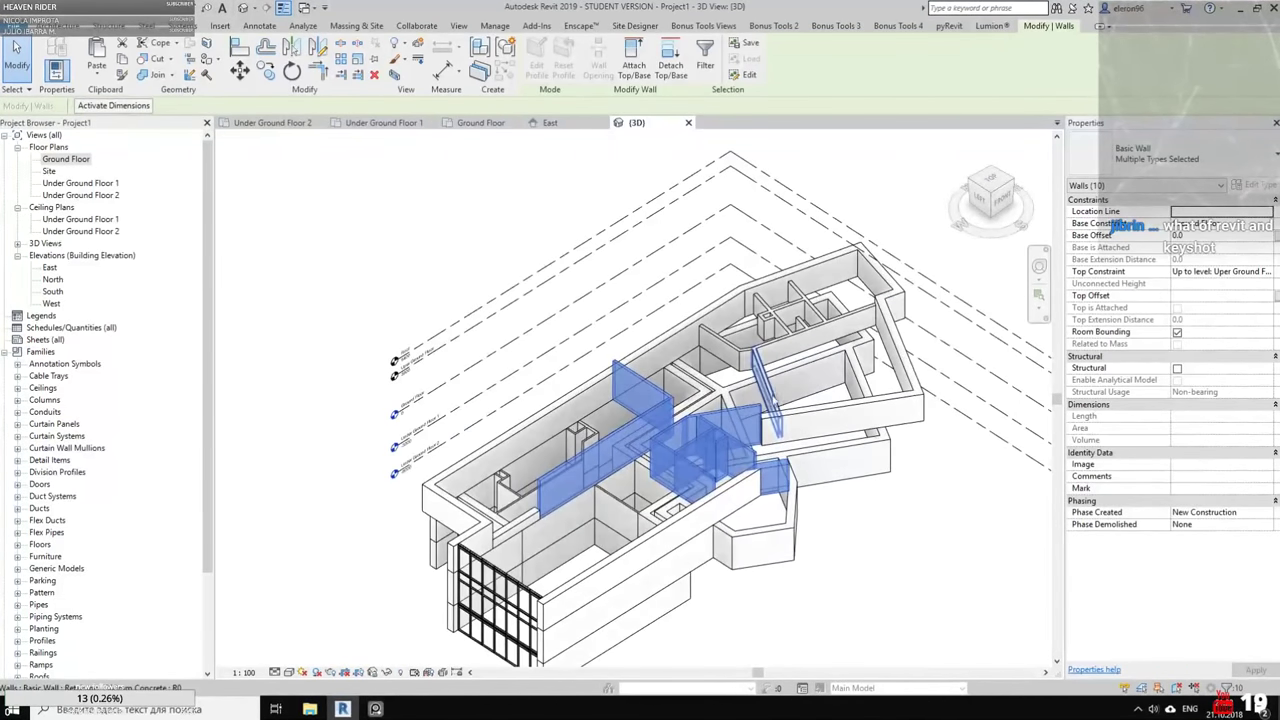
pyautogui.click(770, 470)
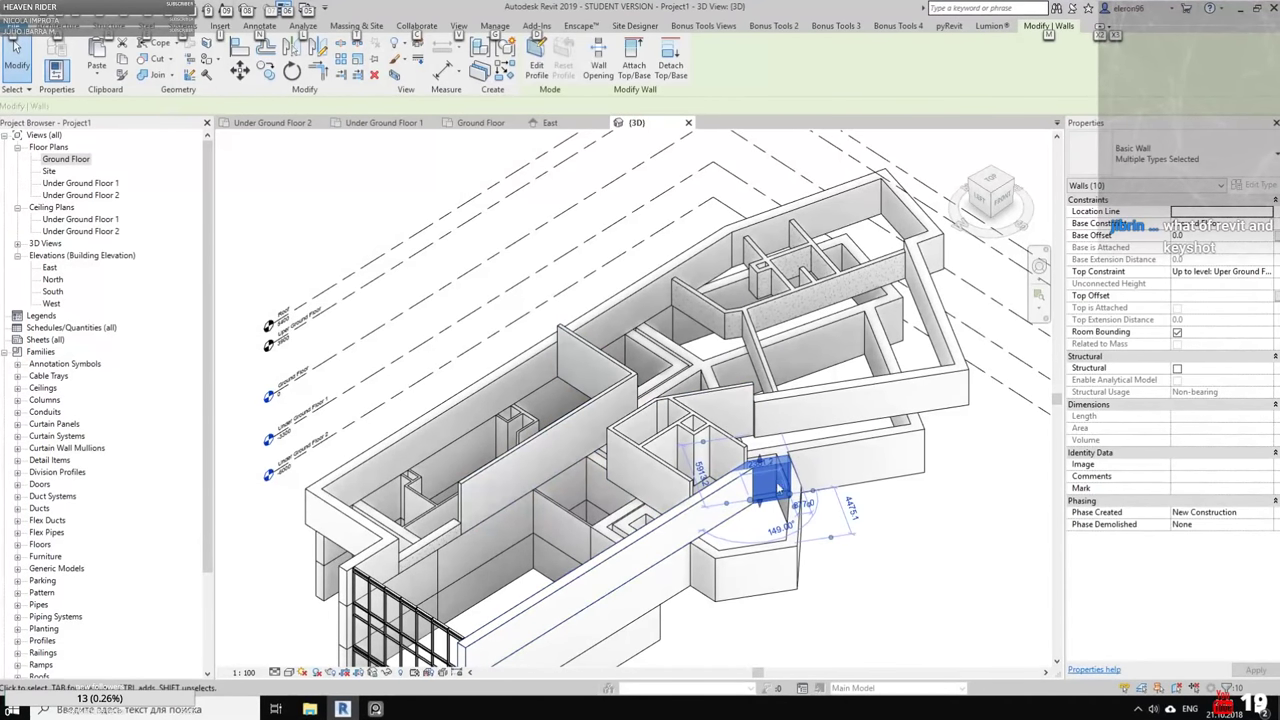
pyautogui.keyDown('shift'); pyautogui.moveTo(770, 470); pyautogui.dragTo(640, 340, button='middle'); pyautogui.keyUp('shift')
pyautogui.moveTo(472, 303); pyautogui.dragTo(840, 541)
pyautogui.moveTo(637, 473); pyautogui.dragTo(720, 610, button='middle')
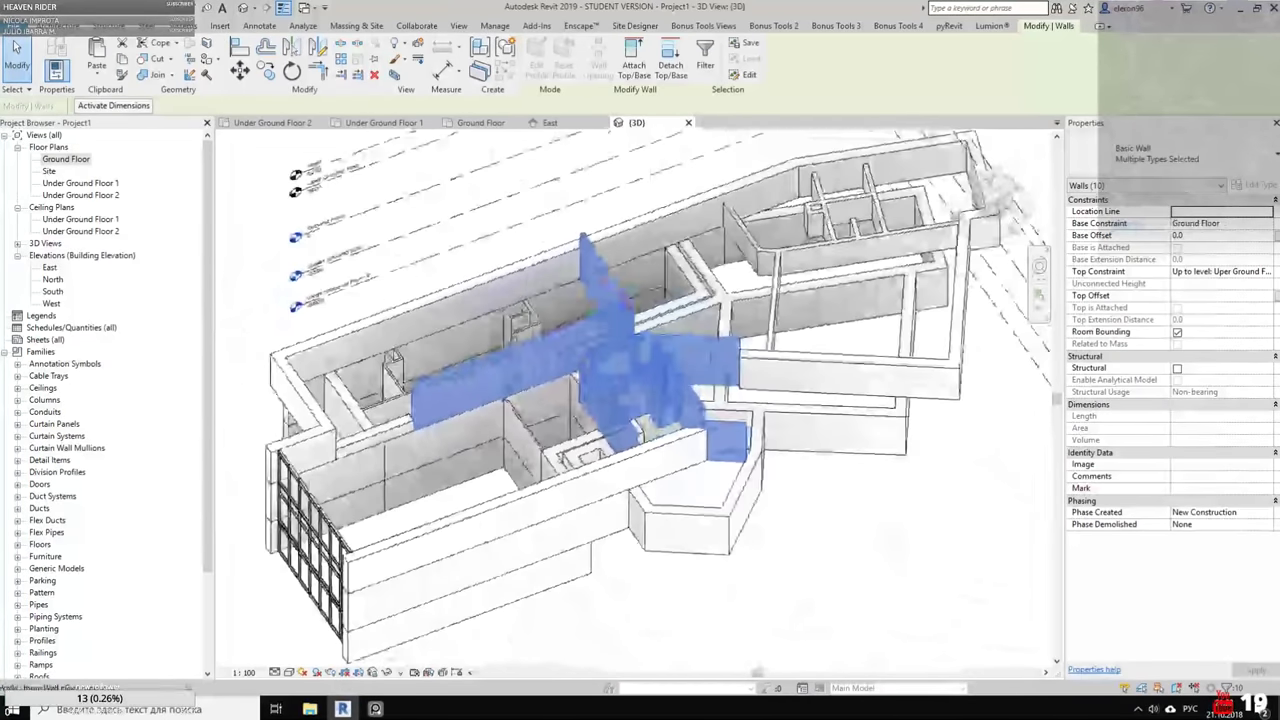
# Exclude the short outer wall from the selection and try to set the remaining partition walls' top constraint to Up to level: Ground Floor
pyautogui.keyDown('shift'); pyautogui.click(743, 450); pyautogui.keyUp('shift')
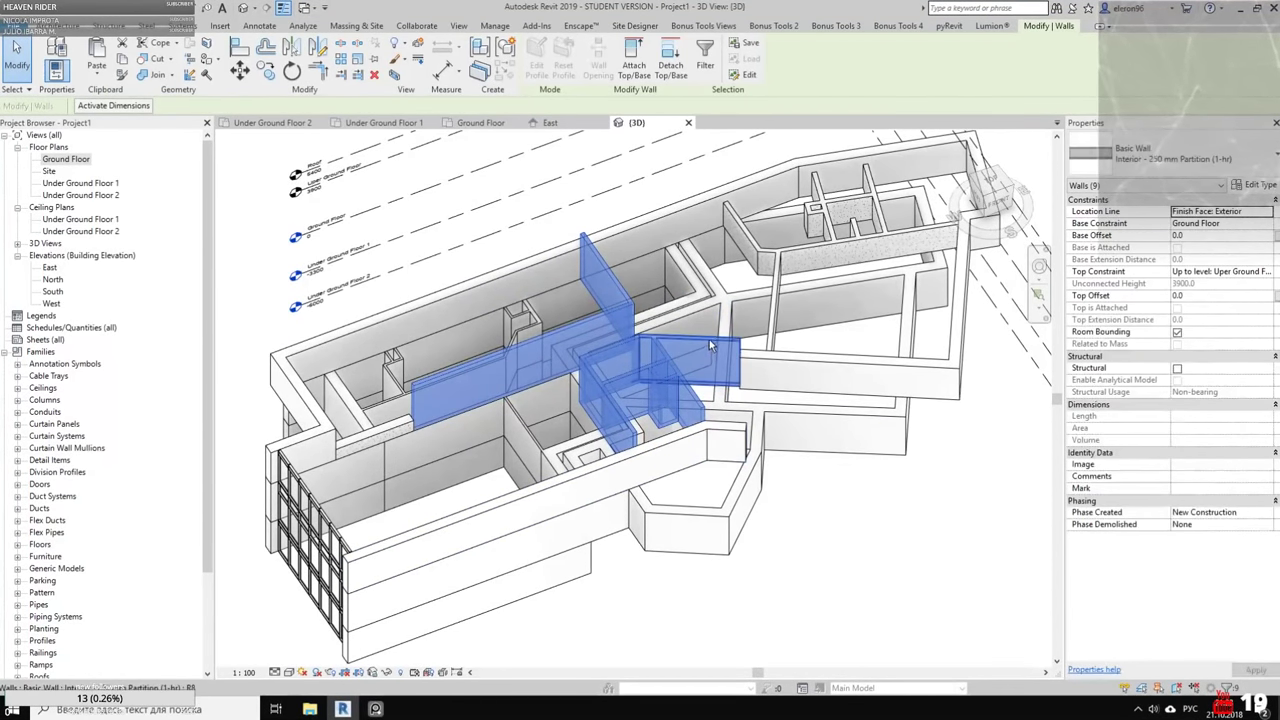
pyautogui.keyDown('shift'); pyautogui.click(709, 339); pyautogui.keyUp('shift')
pyautogui.moveTo(743, 341); pyautogui.dragTo(705, 381, button='middle')
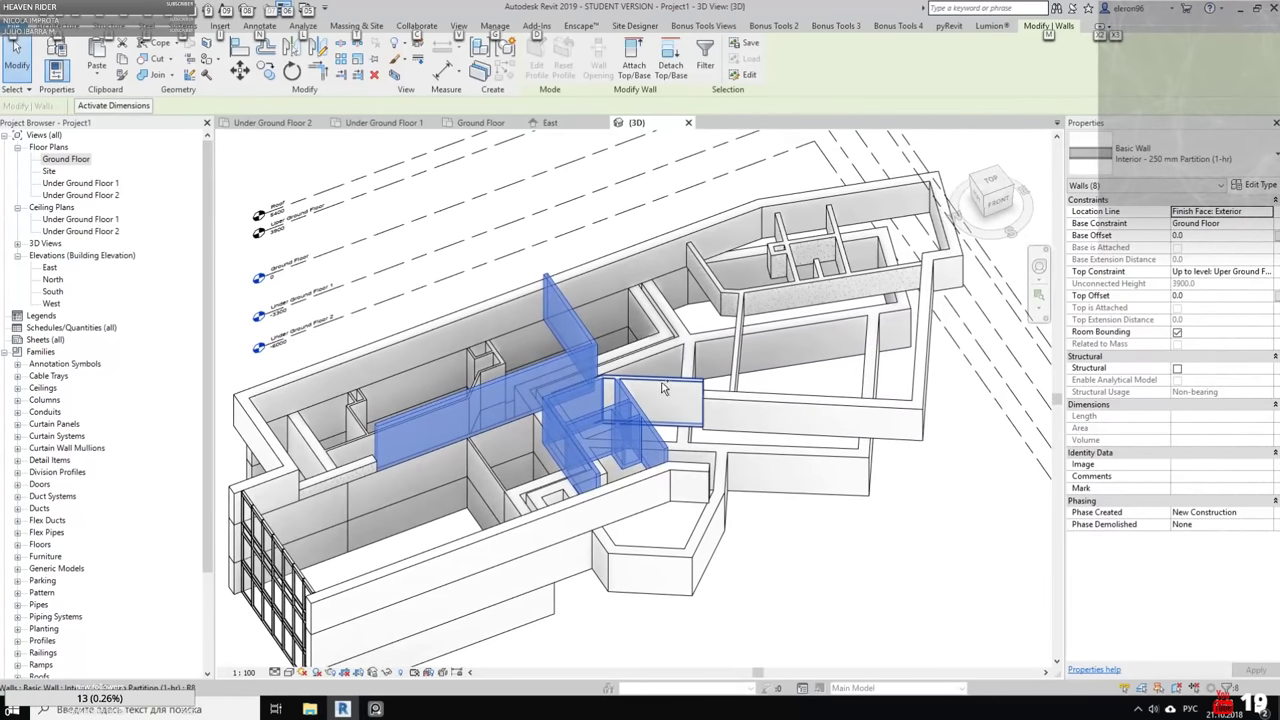
pyautogui.keyDown('ctrl'); pyautogui.click(668, 391); pyautogui.keyUp('ctrl')
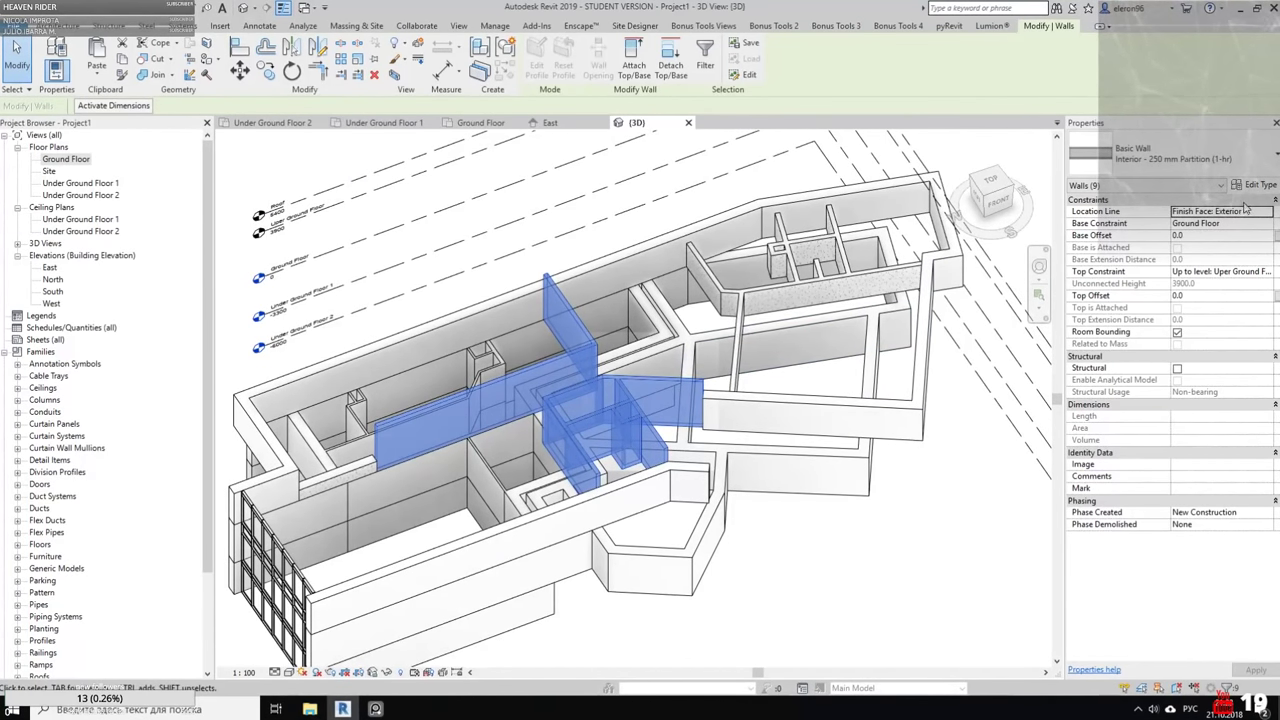
pyautogui.click(1268, 272)
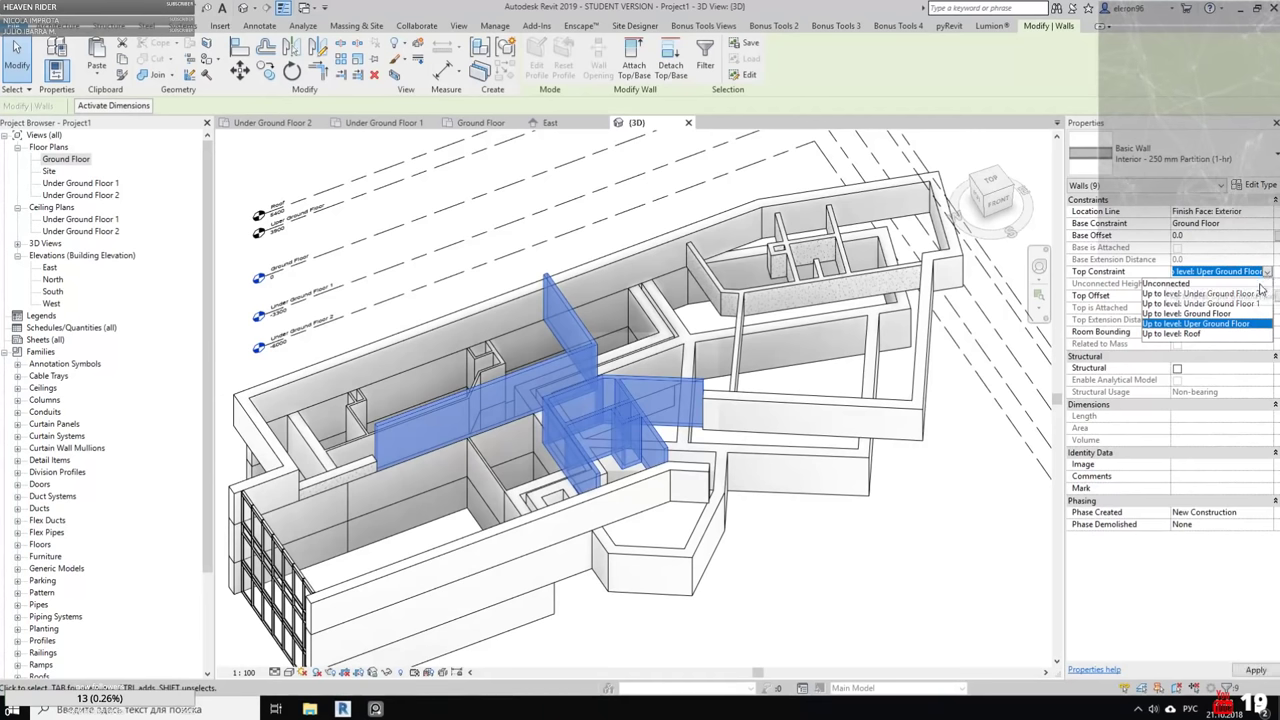
pyautogui.click(1230, 322)
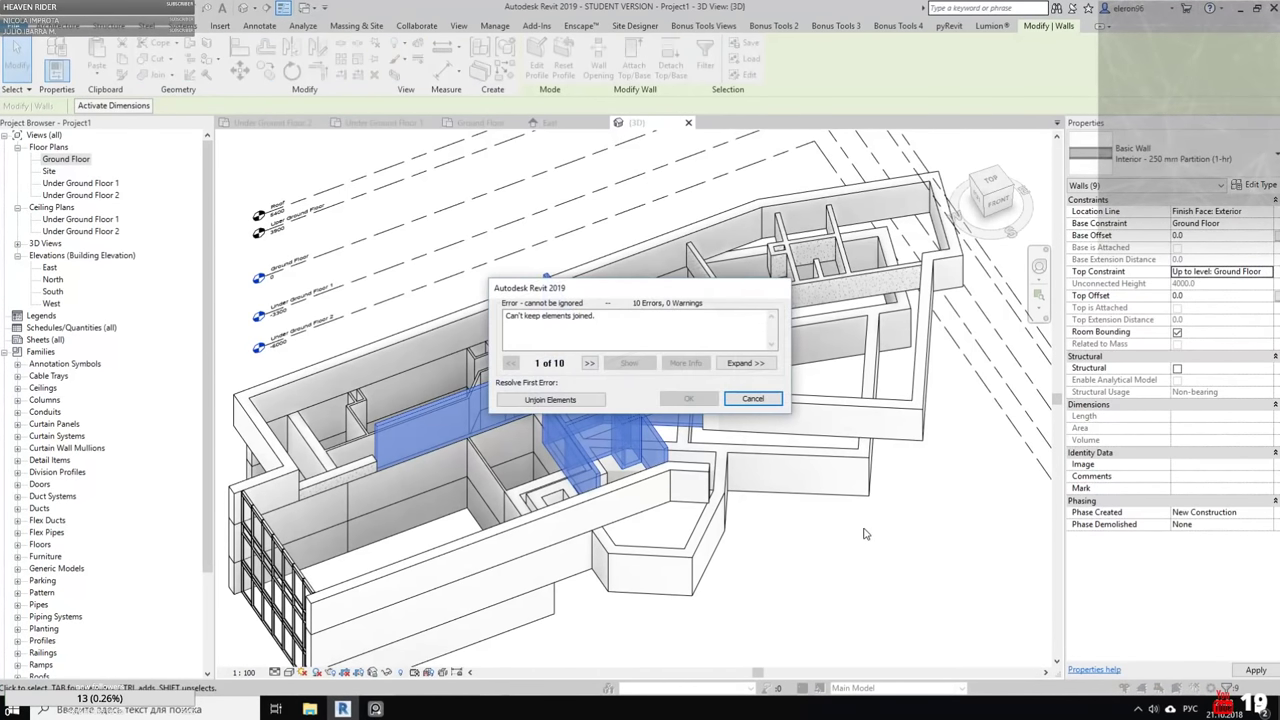
pyautogui.click(757, 401)
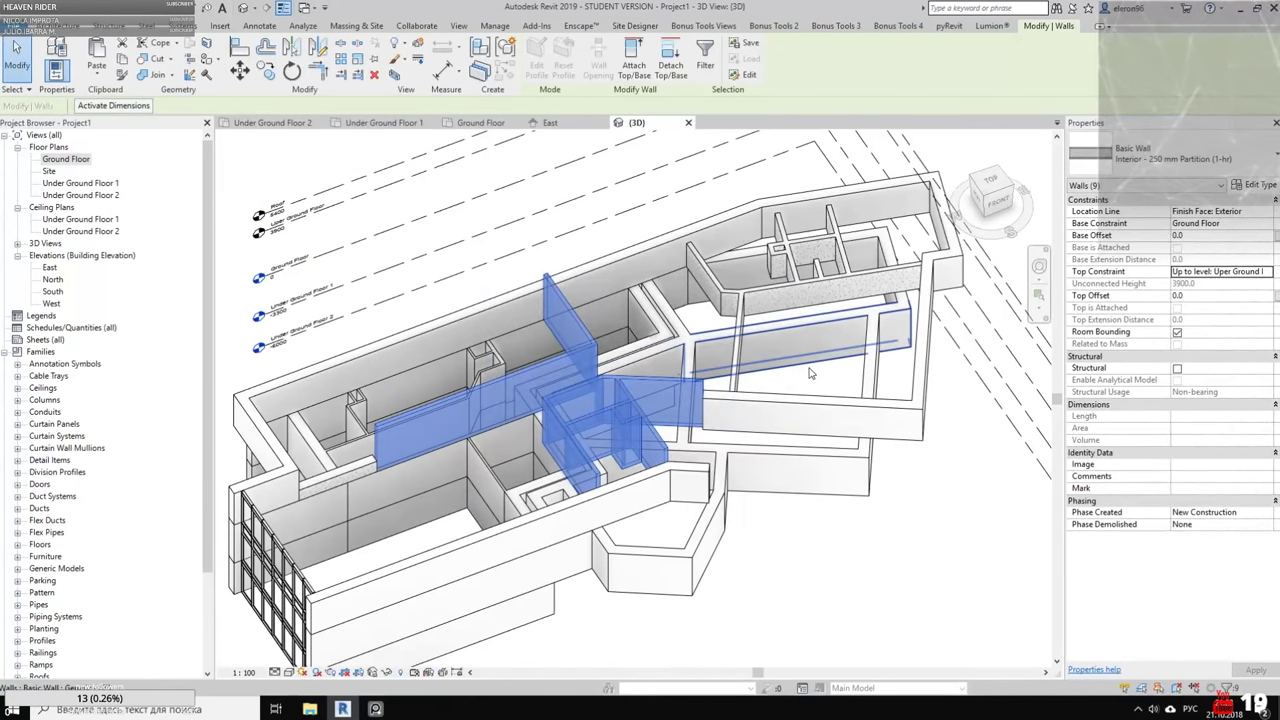
# Select all Generic - 675 walls visible in the Ground Floor plan and open their top offset for editing
pyautogui.keyDown('shift'); pyautogui.moveTo(793, 447); pyautogui.dragTo(700, 350, button='middle'); pyautogui.keyUp('shift')
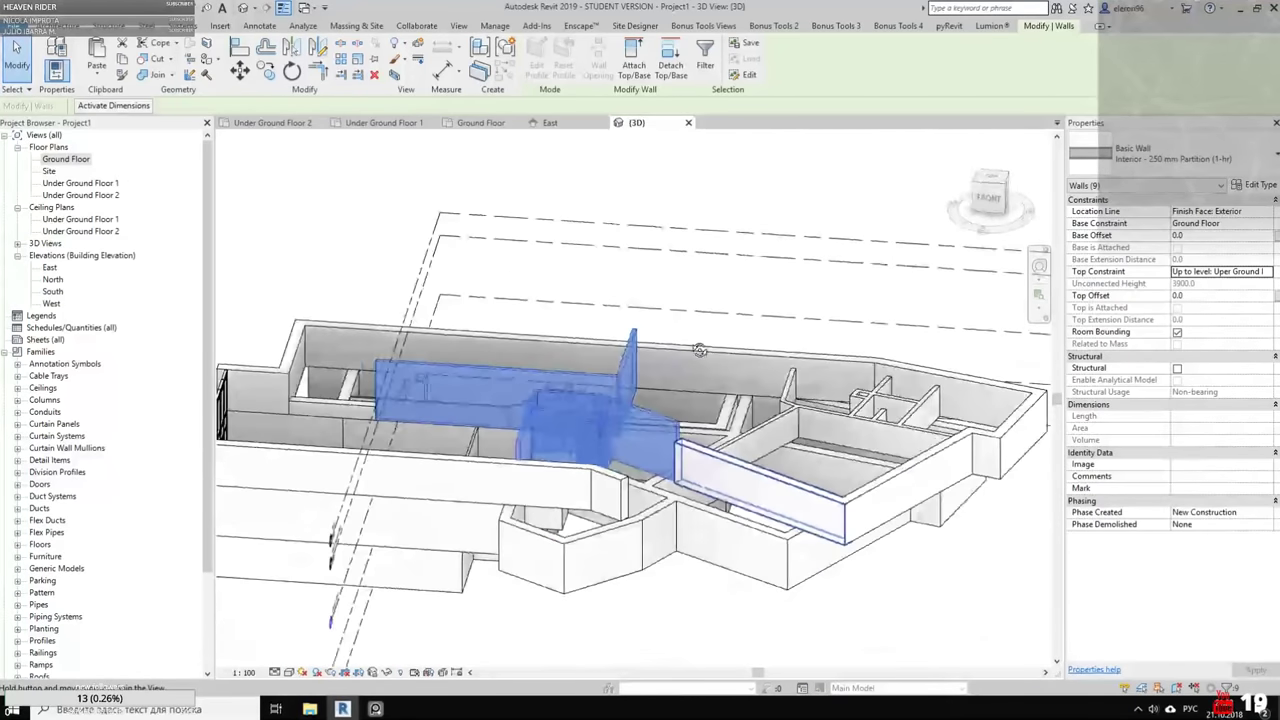
pyautogui.click(536, 459)
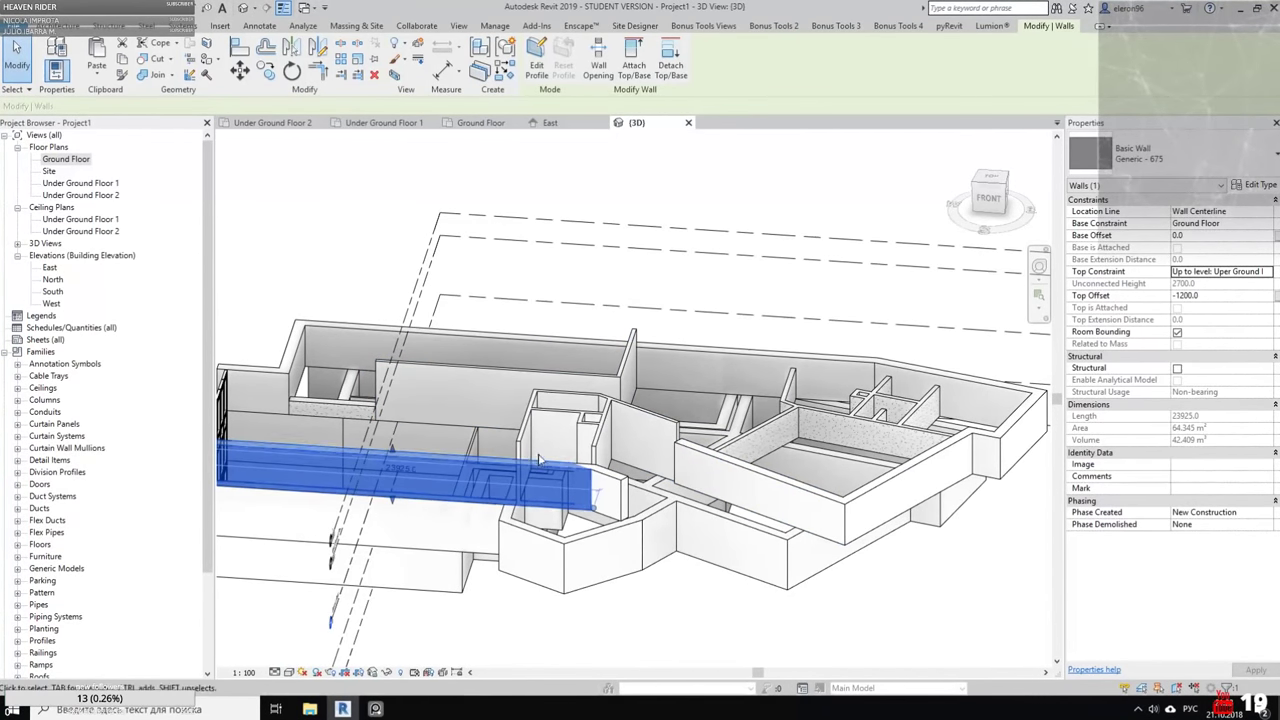
pyautogui.rightClick(488, 466)
pyautogui.click(640, 597)
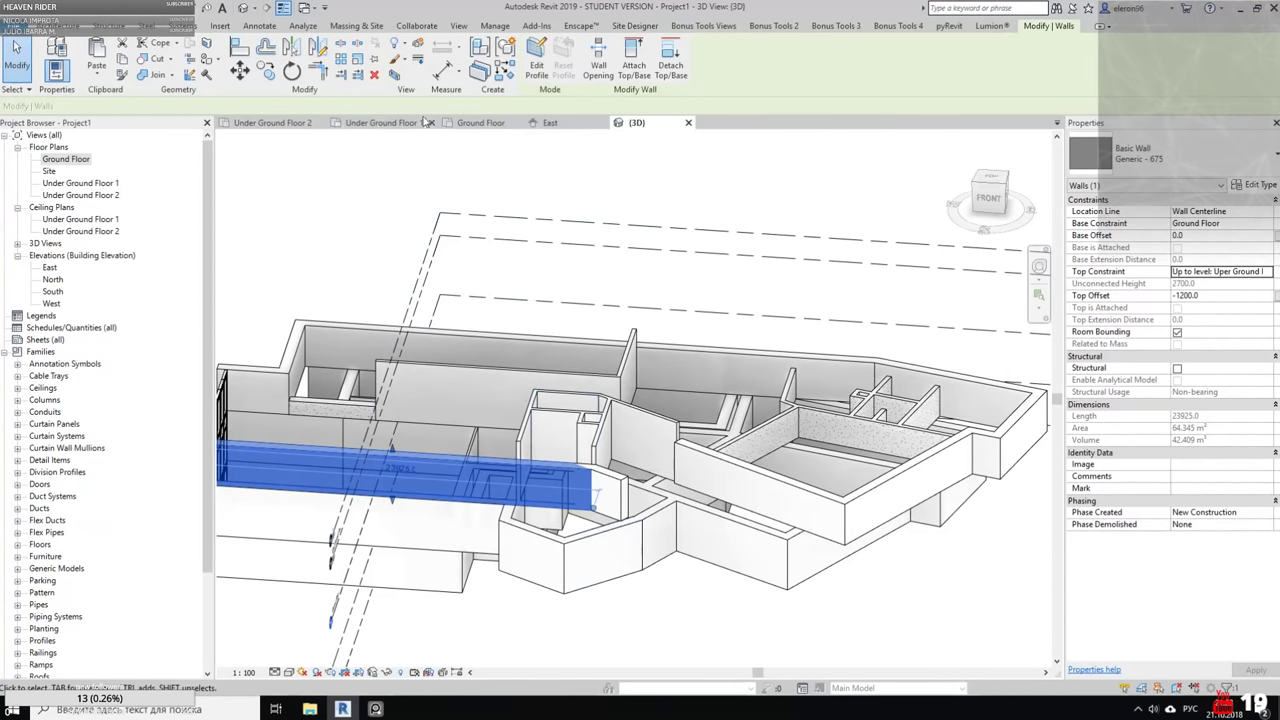
pyautogui.click(491, 128)
pyautogui.scroll(4, 549, 420)
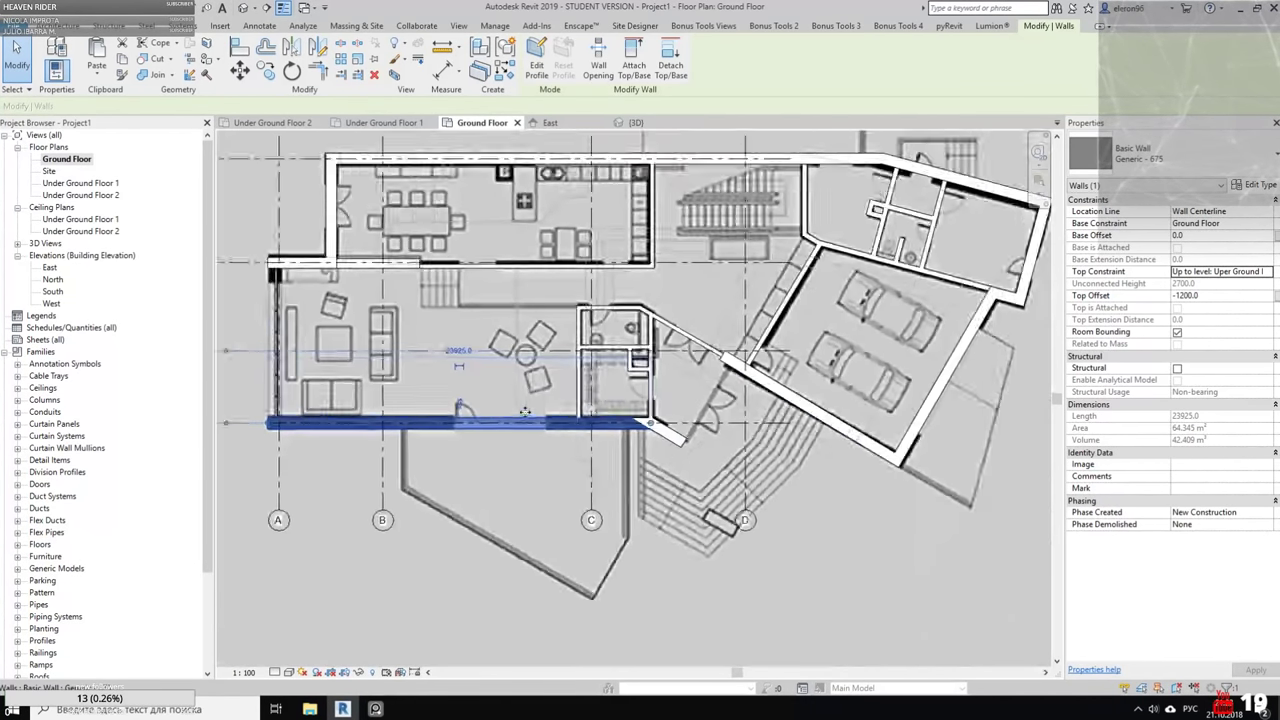
pyautogui.rightClick(545, 425)
pyautogui.moveTo(600, 265)
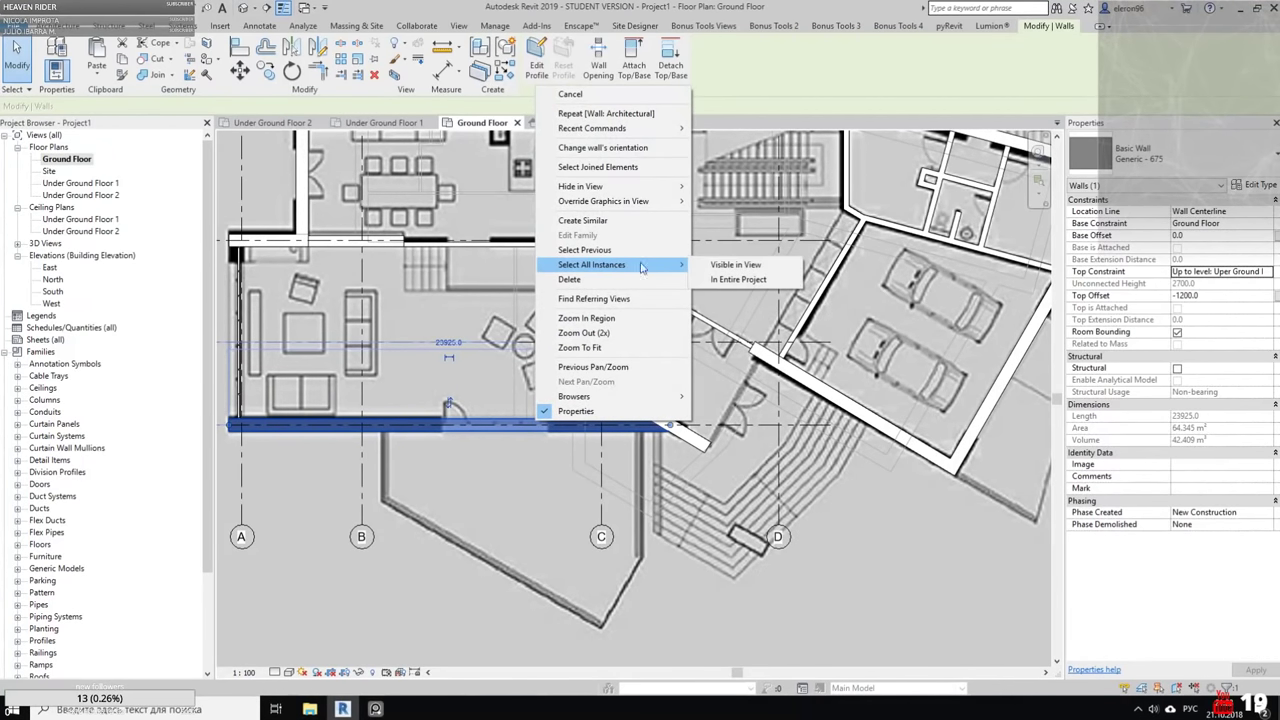
pyautogui.click(738, 265)
pyautogui.scroll(-2, 741, 396)
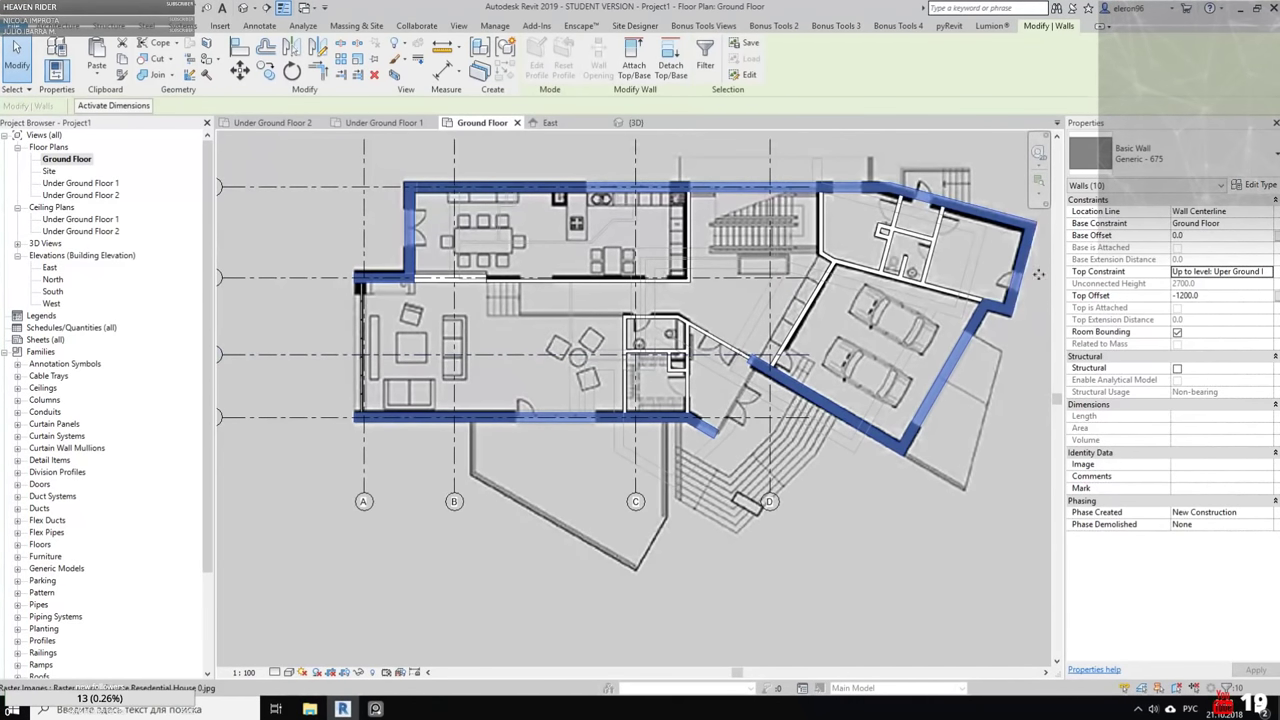
pyautogui.click(1227, 295)
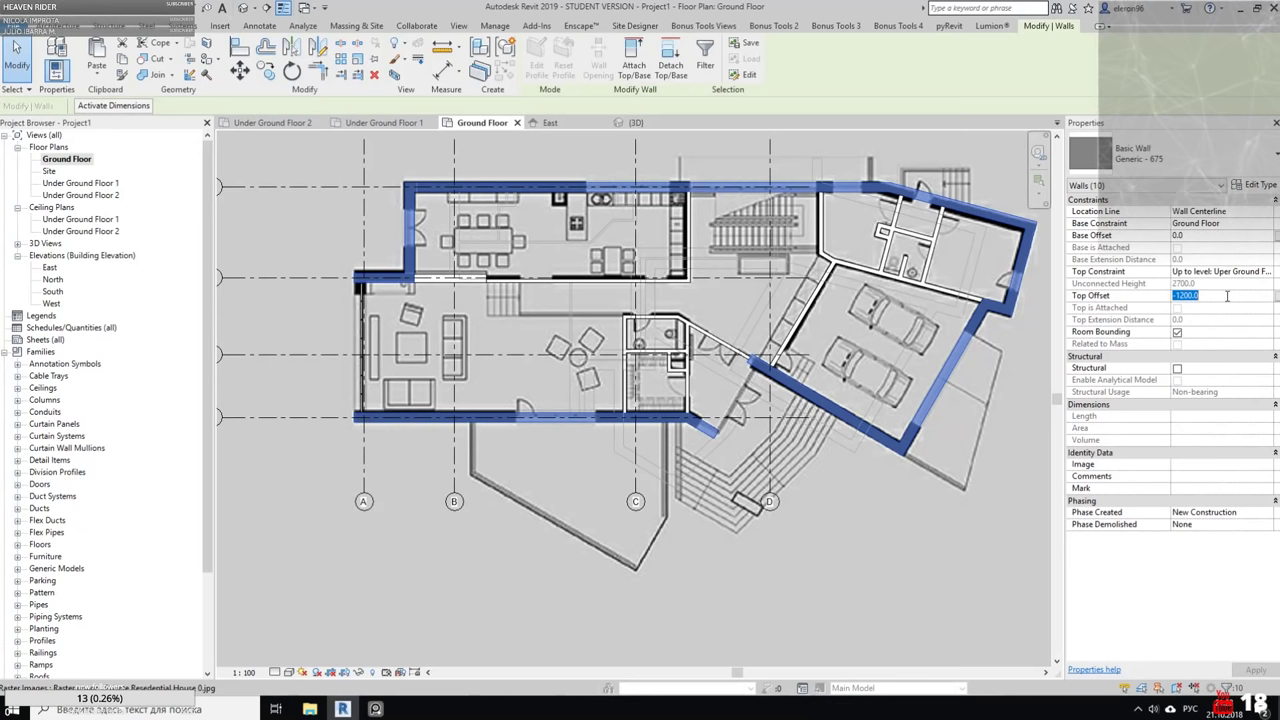
# Set the top offset of the selected Generic - 675 exterior walls to 0, unjoining conflicting elements, and inspect them in 3D
pyautogui.write('0')
pyautogui.press('Return')
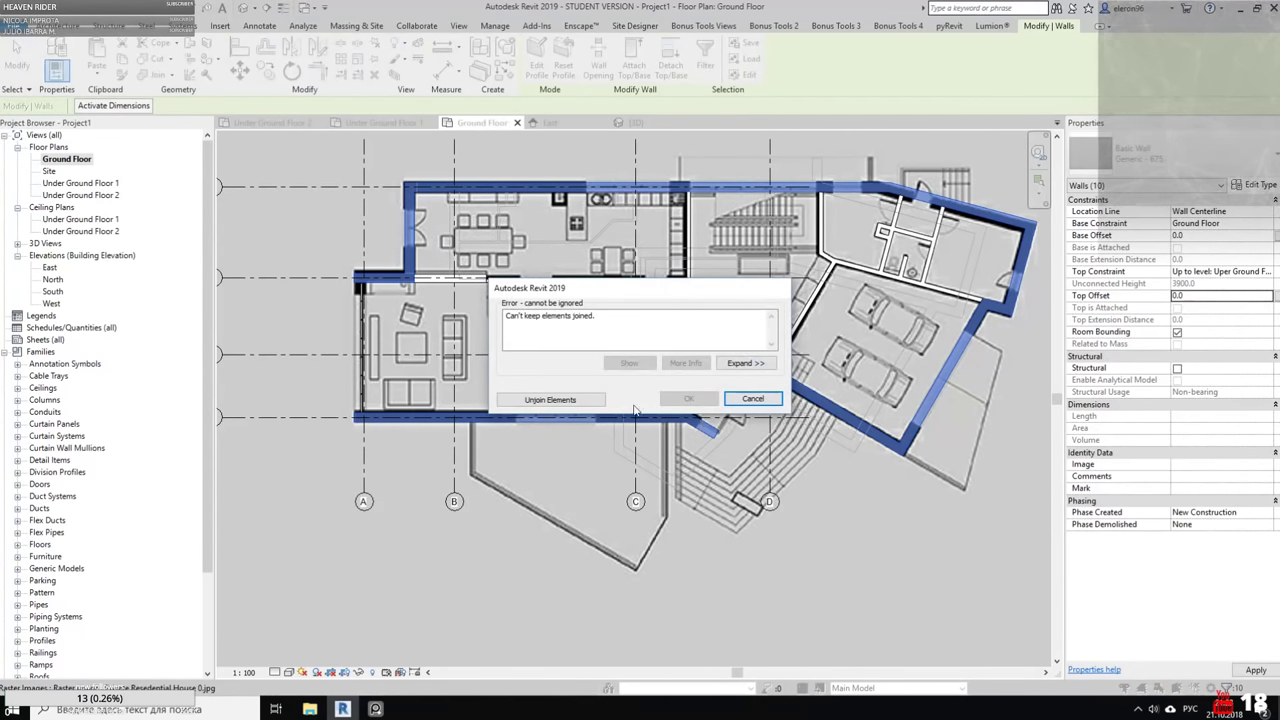
pyautogui.click(550, 399)
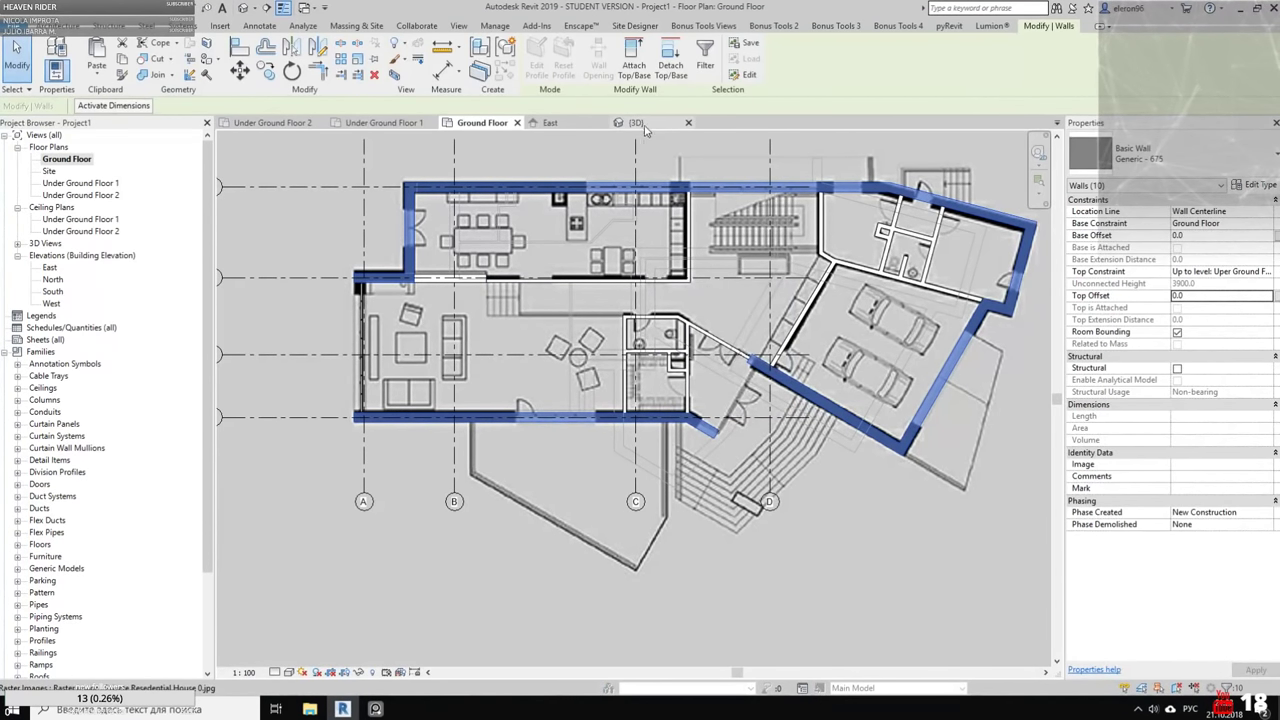
pyautogui.click(645, 126)
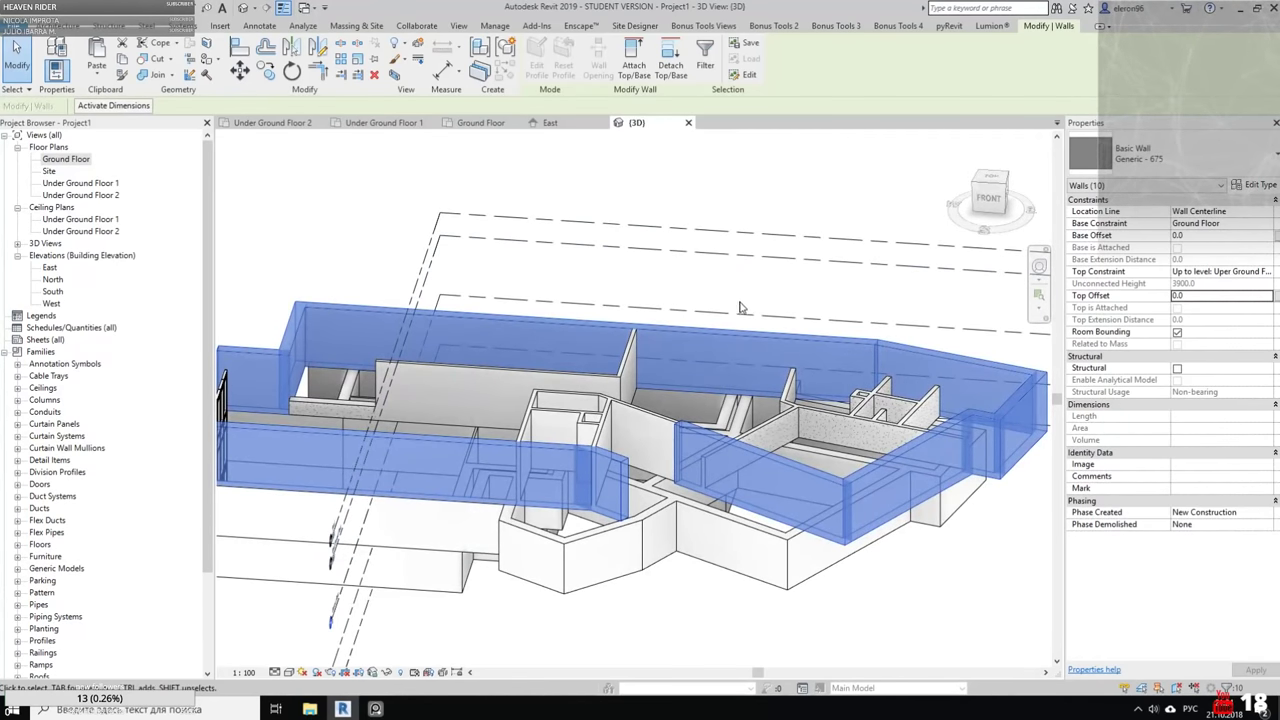
pyautogui.scroll(-1, 740, 301)
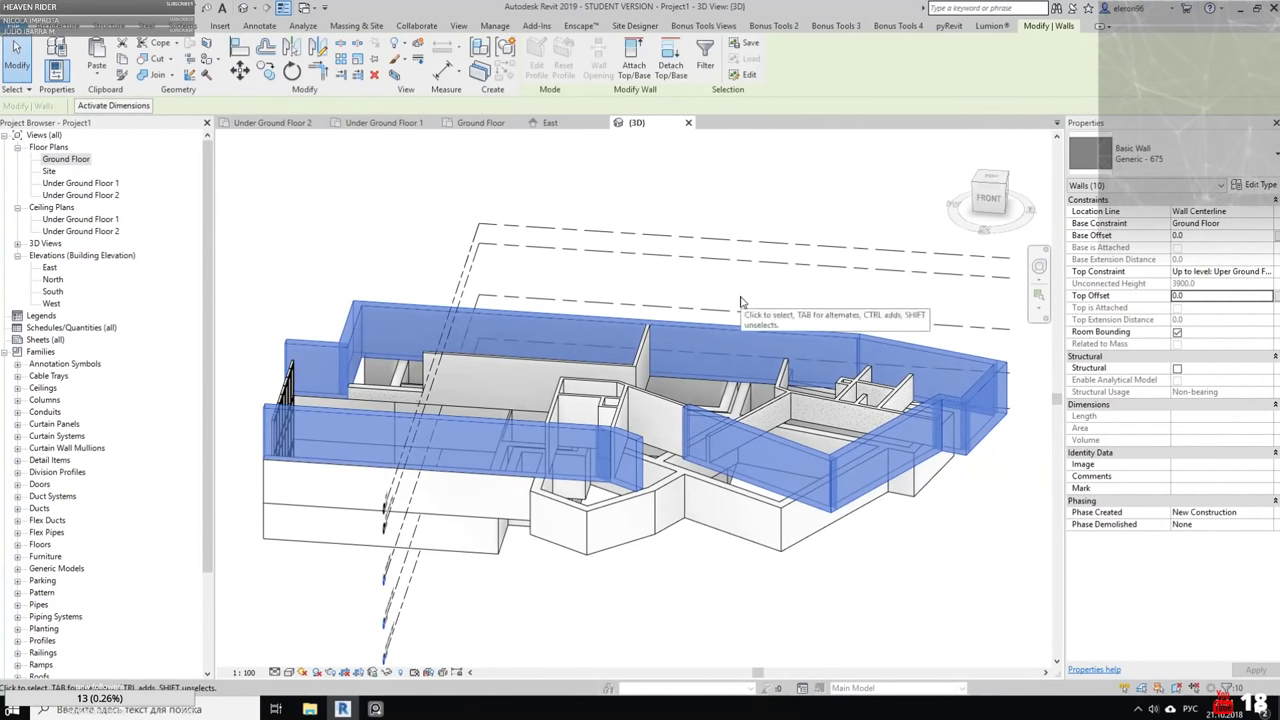
pyautogui.moveTo(732, 325); pyautogui.dragTo(673, 276, button='middle')
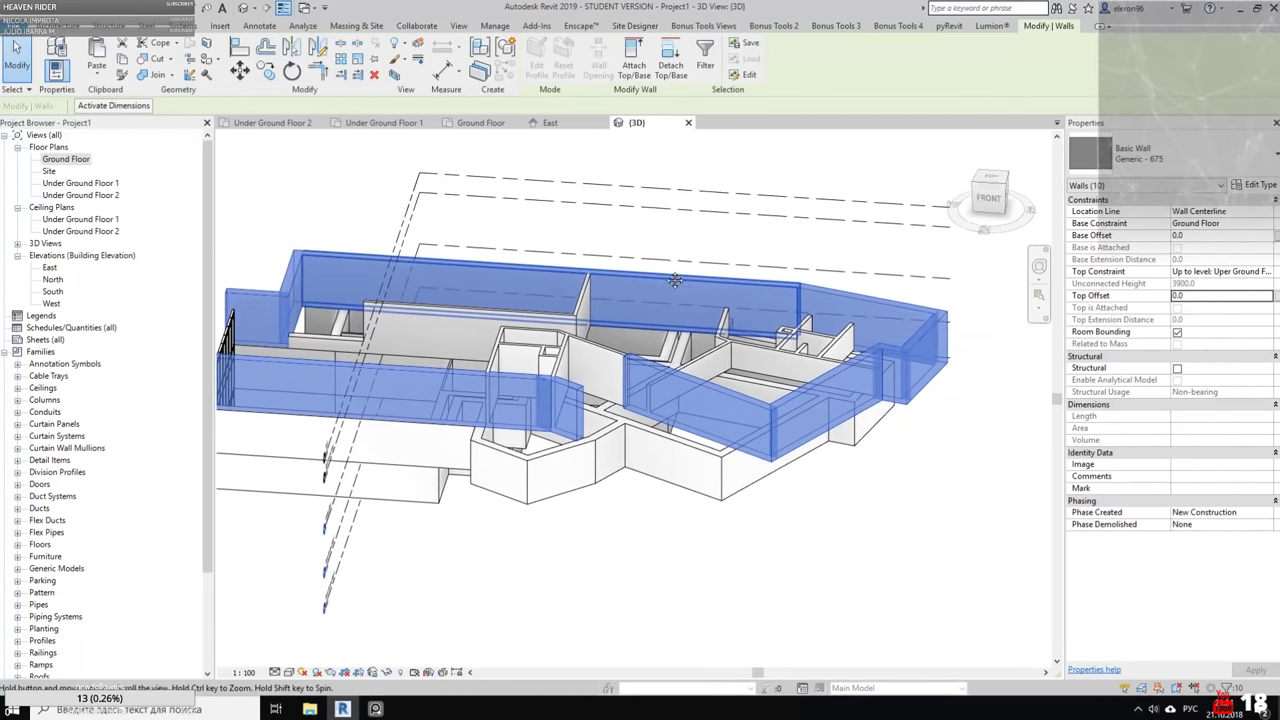
pyautogui.press('Escape')
pyautogui.keyDown('shift'); pyautogui.moveTo(598, 472); pyautogui.dragTo(594, 431, button='middle'); pyautogui.keyUp('shift')
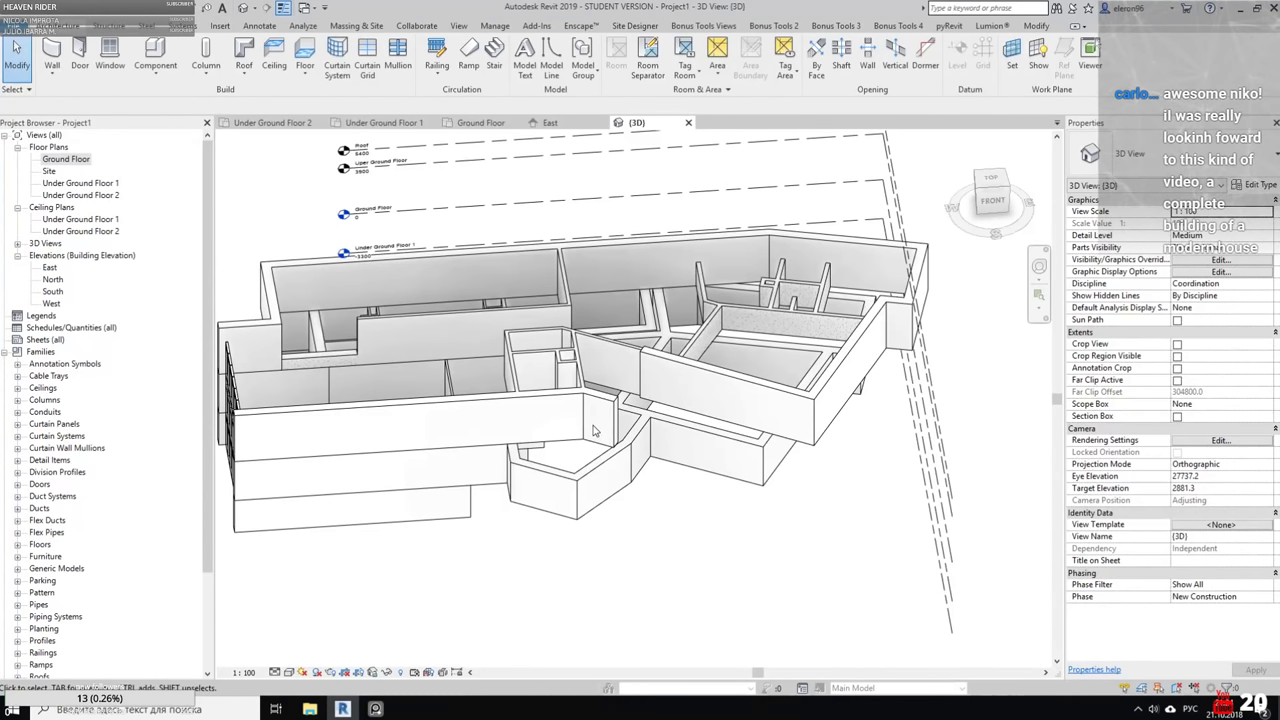
# Select all instances of the Retaining - 300mm Concrete wall type, starting from the long wall in the angled wing
pyautogui.keyDown('shift'); pyautogui.moveTo(502, 220); pyautogui.dragTo(812, 405, button='middle'); pyautogui.keyUp('shift')
pyautogui.click(815, 410)
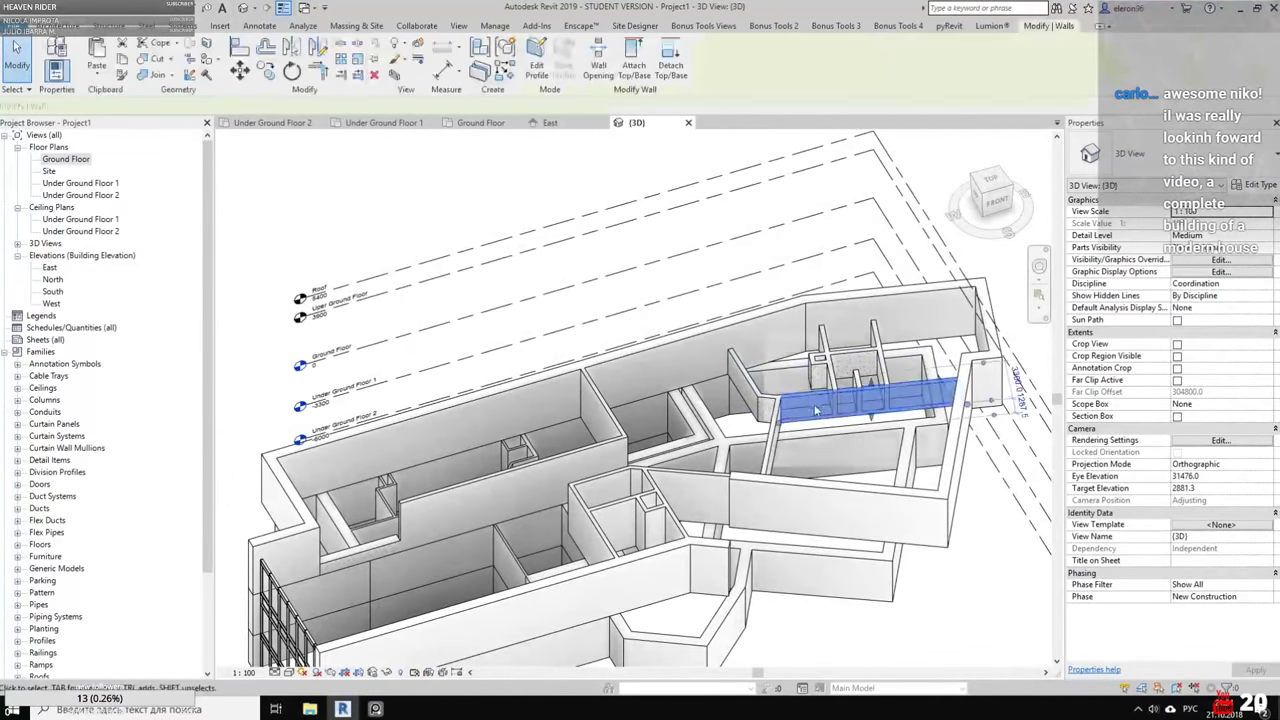
pyautogui.keyDown('shift'); pyautogui.moveTo(706, 350); pyautogui.dragTo(753, 388, button='middle'); pyautogui.keyUp('shift')
pyautogui.rightClick(753, 389)
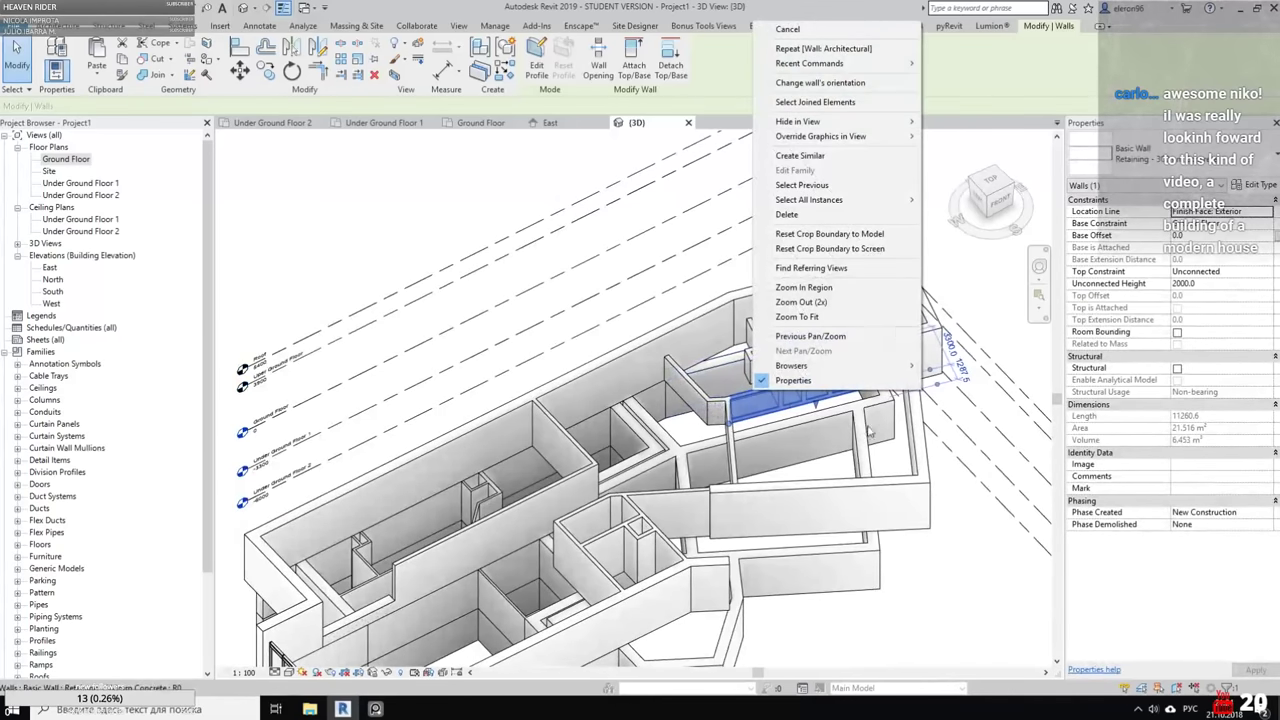
pyautogui.moveTo(880, 199)
pyautogui.click(970, 200)
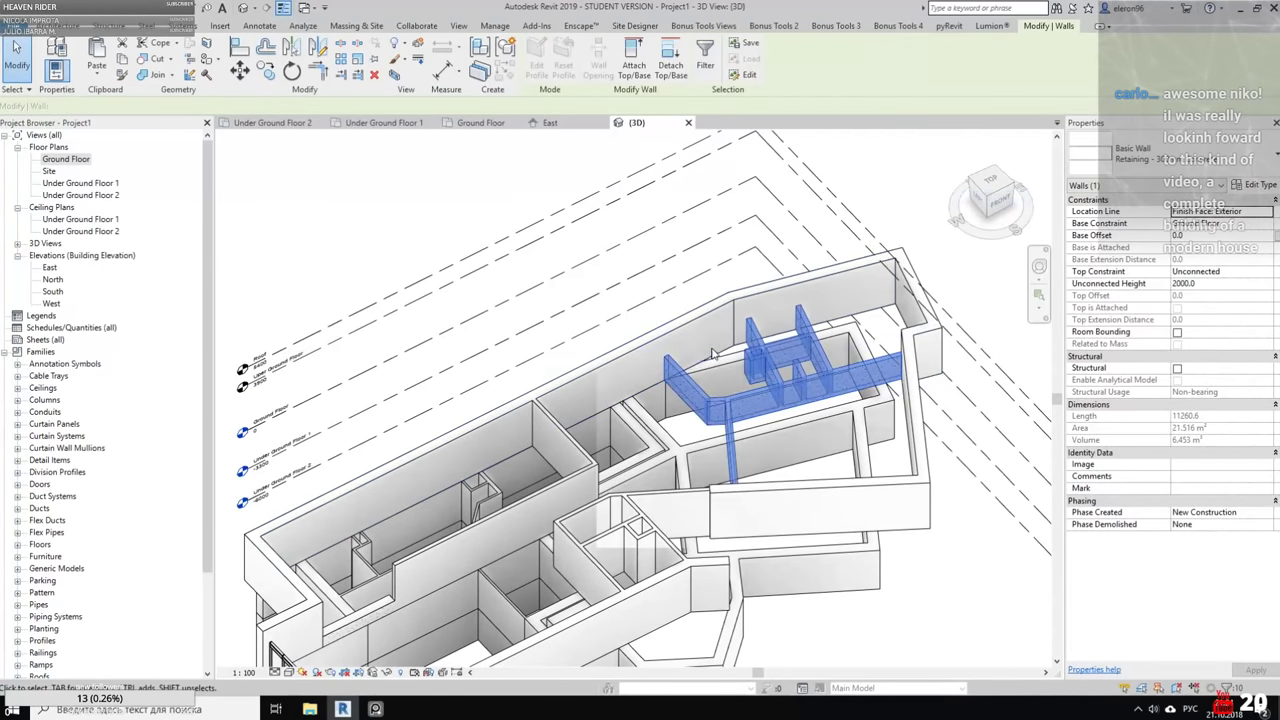
pyautogui.keyDown('shift'); pyautogui.moveTo(713, 355); pyautogui.dragTo(735, 292, button='middle'); pyautogui.keyUp('shift')
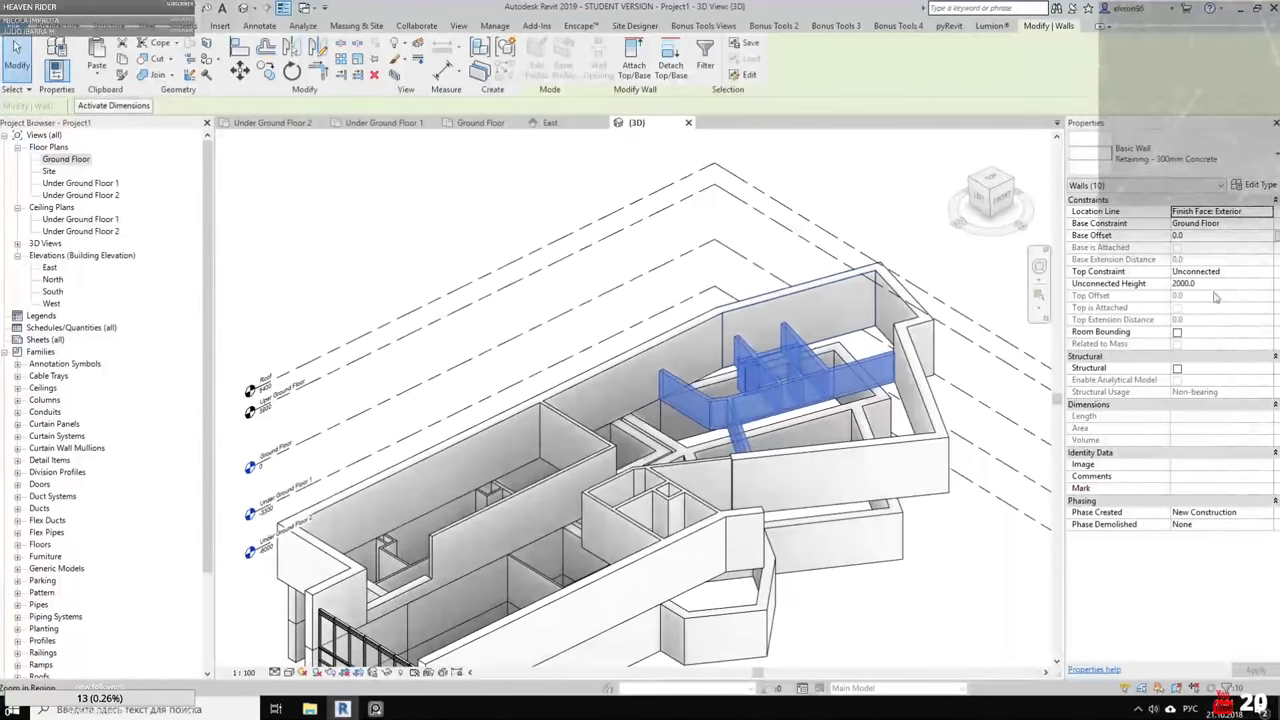
pyautogui.click(1262, 273)
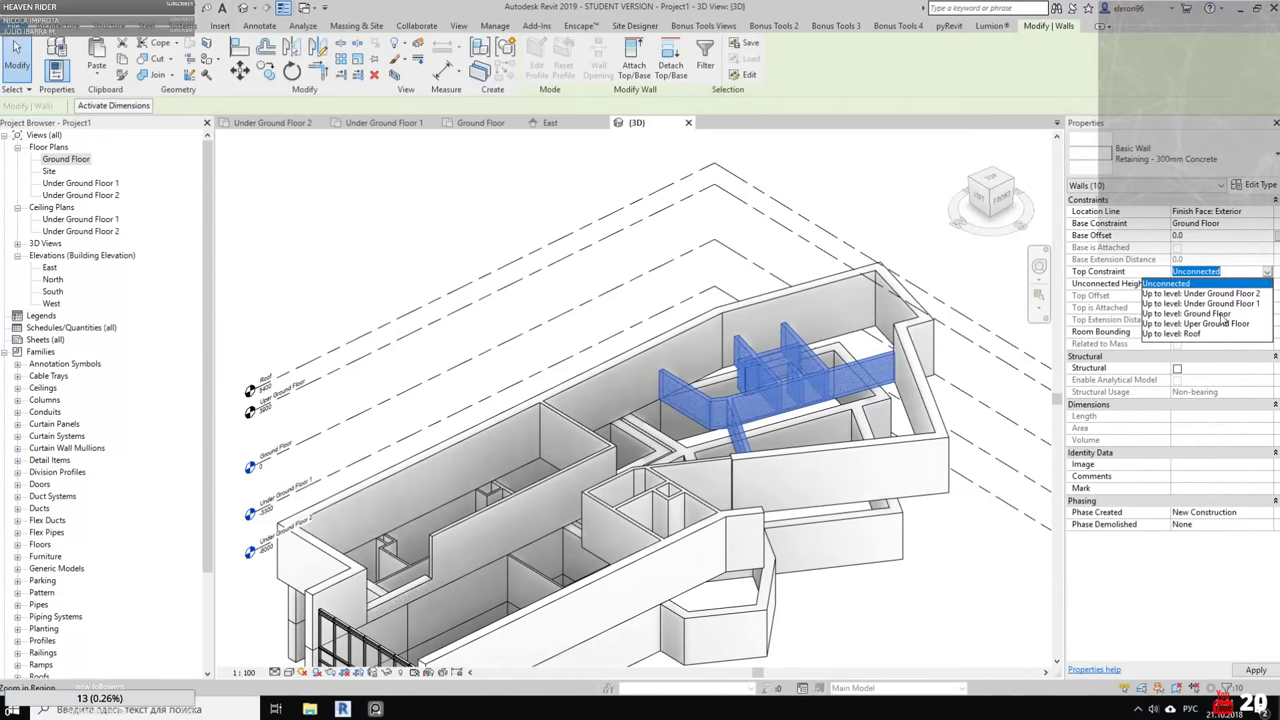
pyautogui.click(1222, 314)
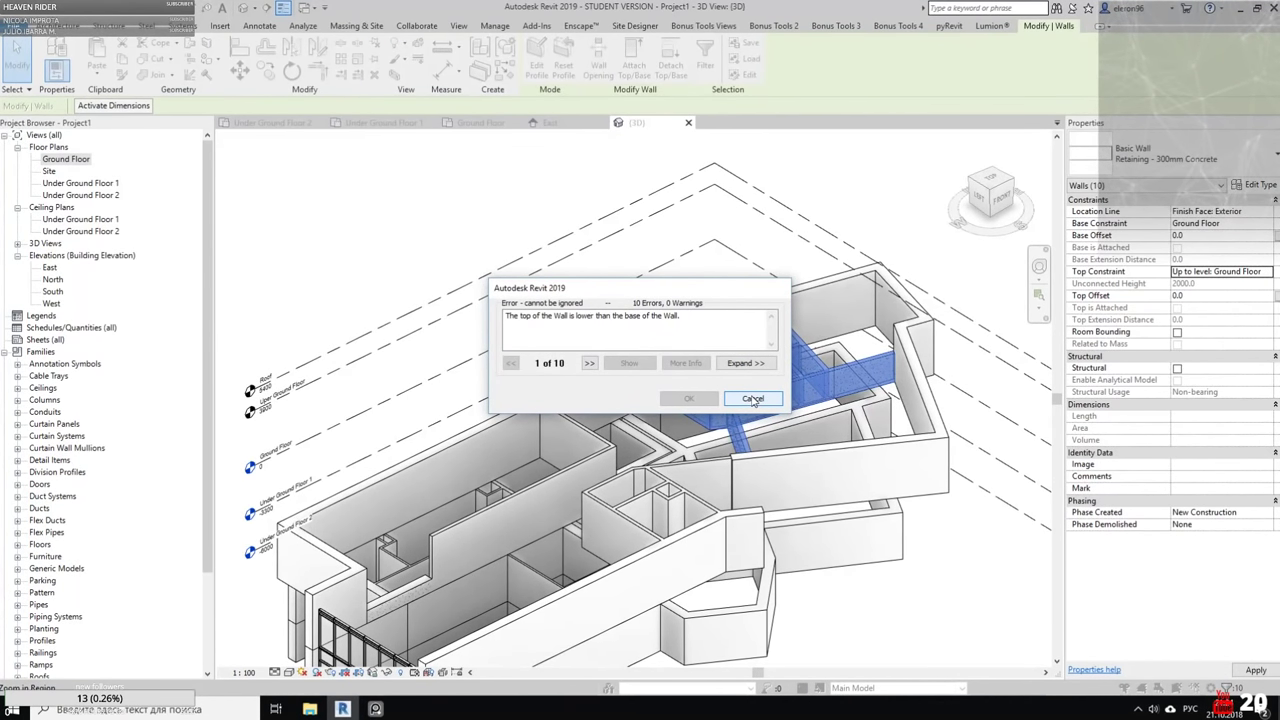
# Set the top constraint of the selected retaining walls to Up to level: Uper Ground Floor and check them in 3D
pyautogui.keyDown('shift'); pyautogui.moveTo(814, 360); pyautogui.dragTo(927, 395, button='middle'); pyautogui.keyUp('shift')
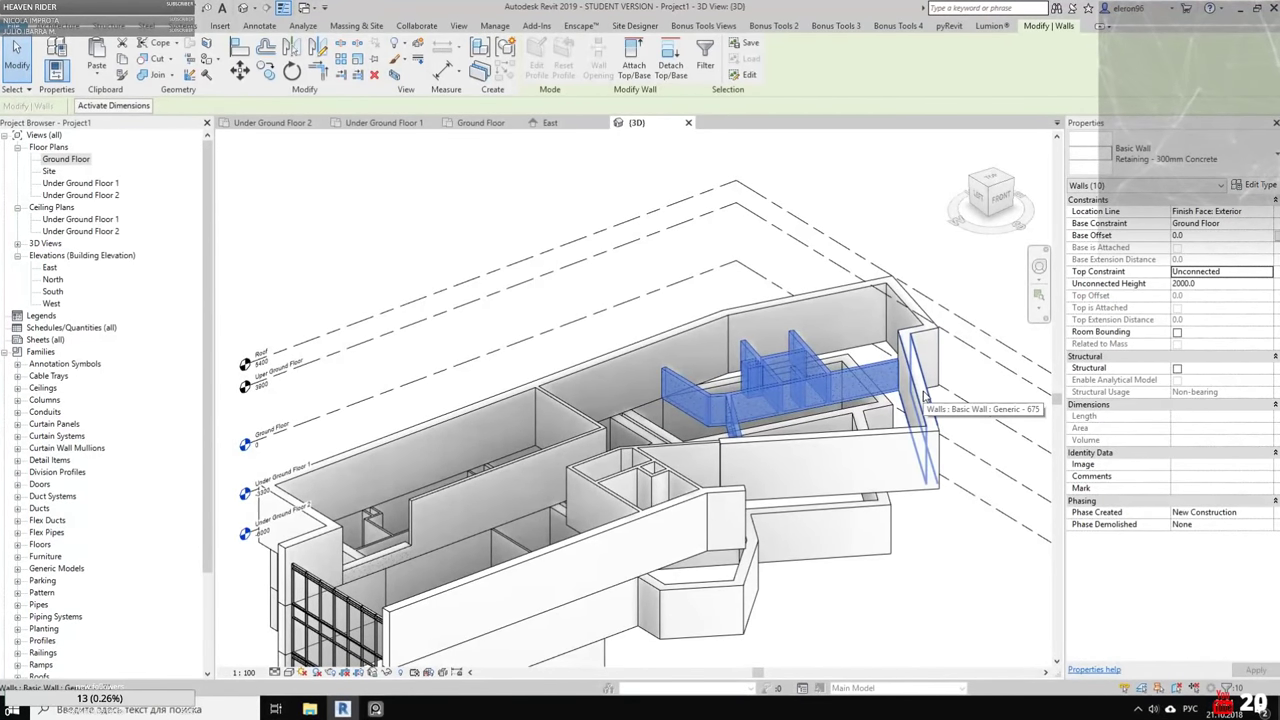
pyautogui.click(1266, 271)
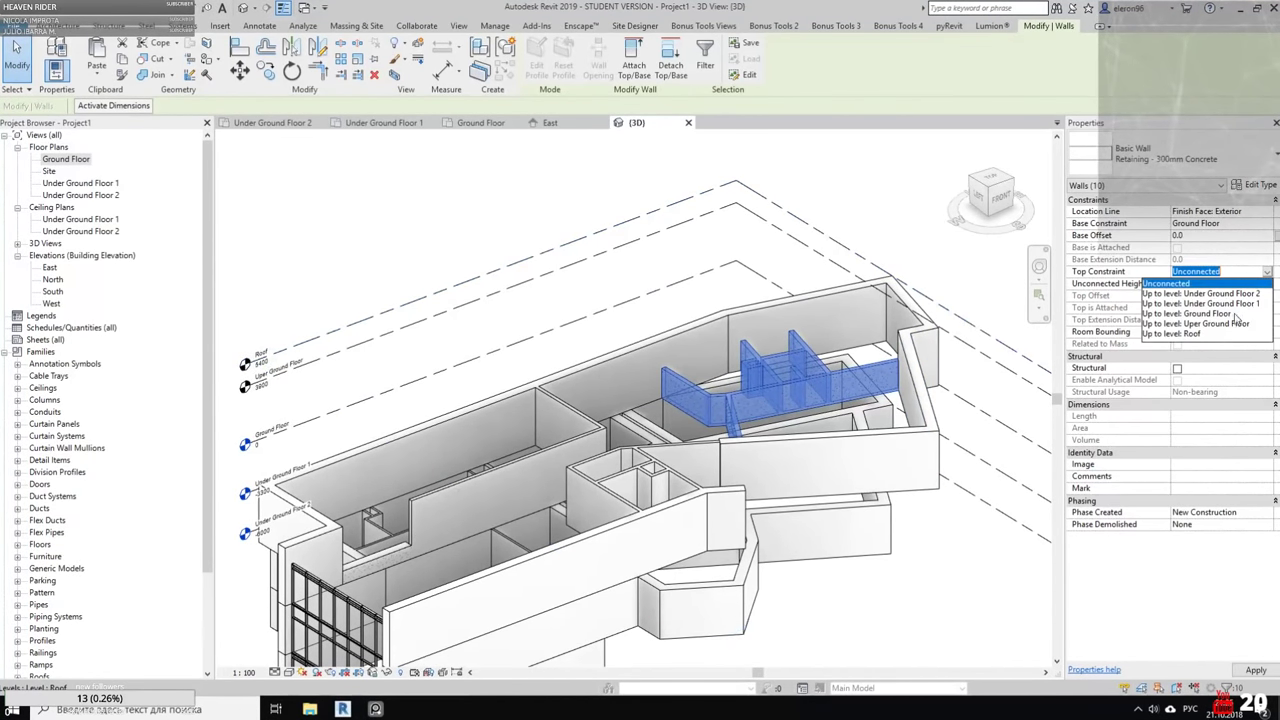
pyautogui.click(1227, 323)
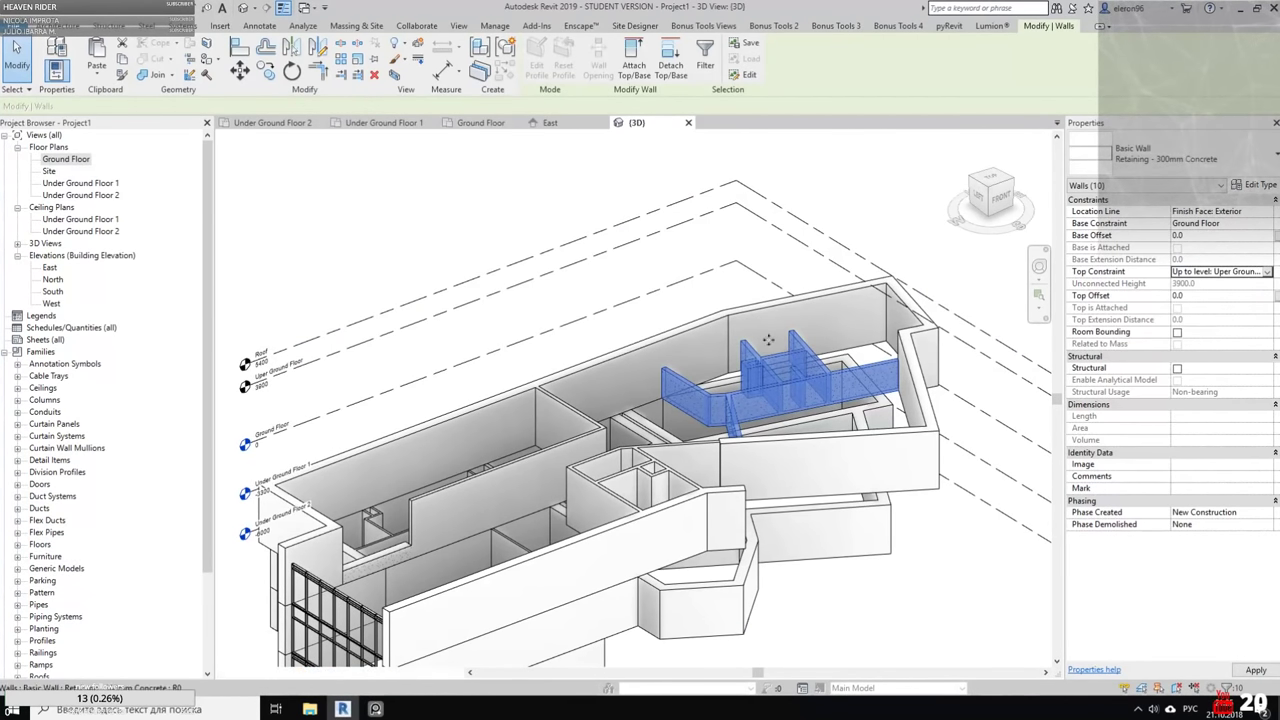
pyautogui.keyDown('shift'); pyautogui.moveTo(643, 325); pyautogui.dragTo(755, 373, button='middle'); pyautogui.keyUp('shift')
pyautogui.click(646, 326)
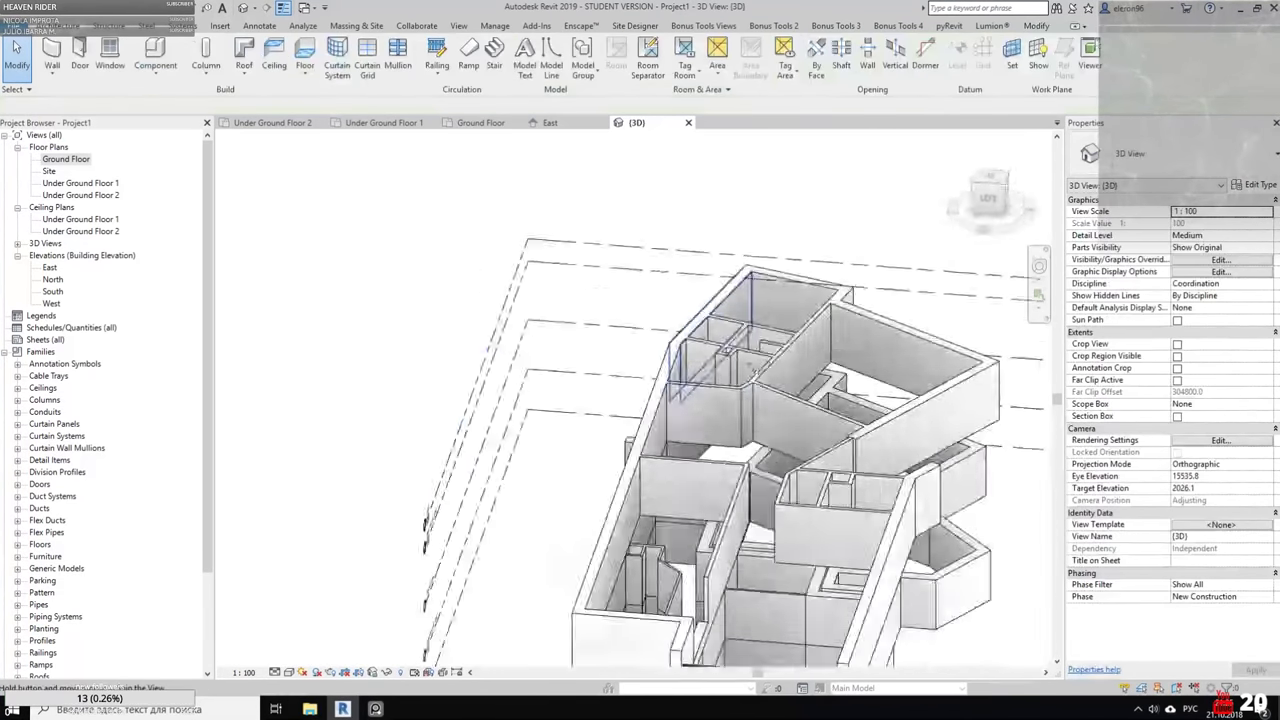
pyautogui.keyDown('shift'); pyautogui.moveTo(598, 336); pyautogui.dragTo(660, 425, button='middle'); pyautogui.keyUp('shift')
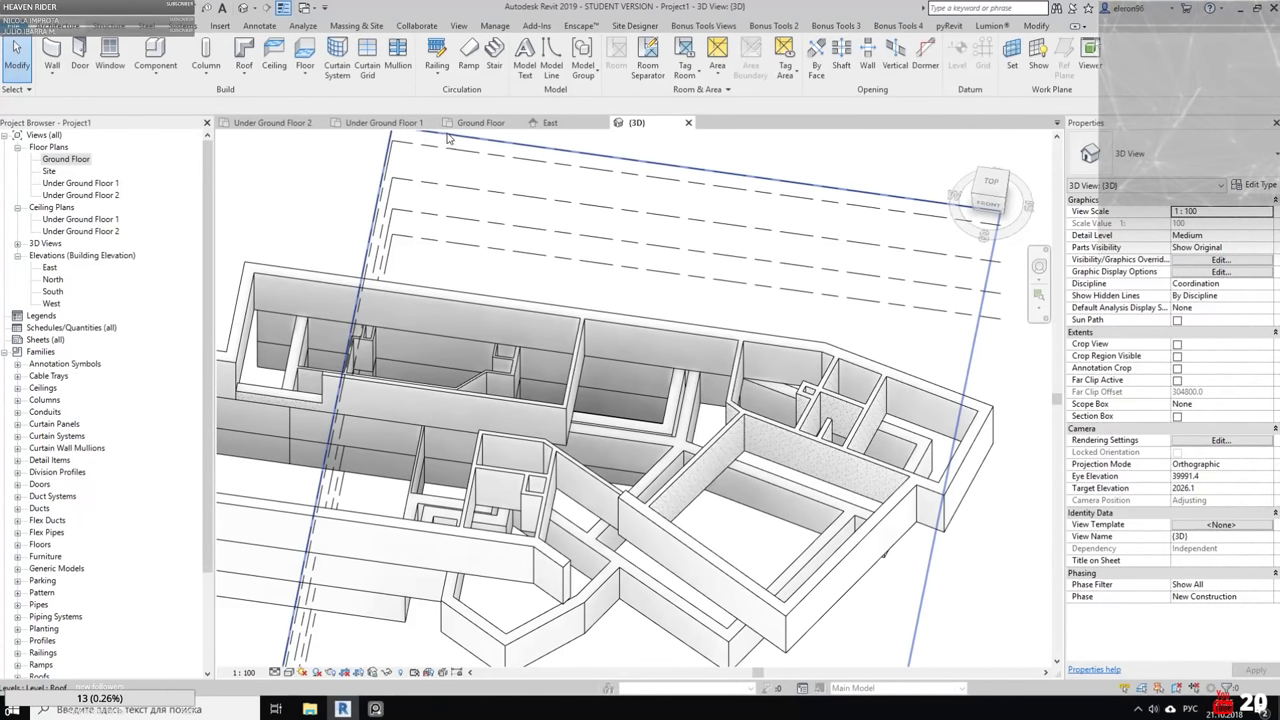
# Return to the Ground Floor plan and create a new floor plan view for the Uper Ground Floor level
pyautogui.click(478, 122)
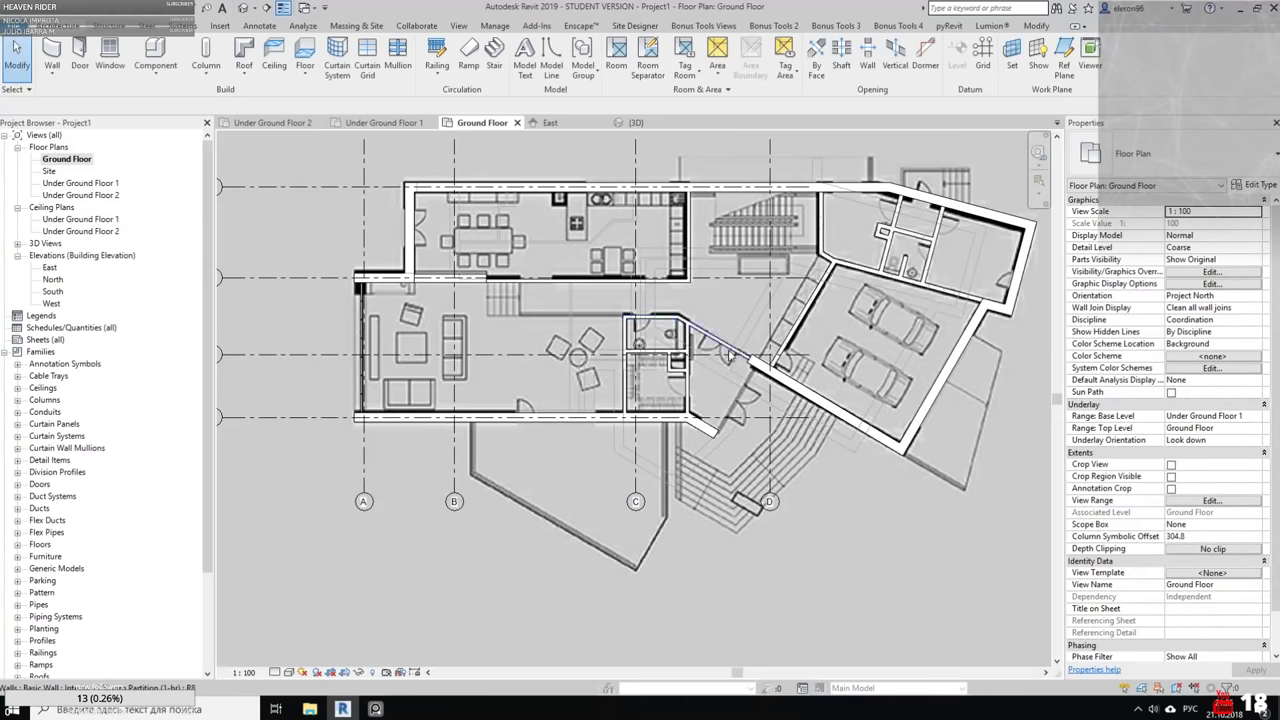
pyautogui.moveTo(730, 355); pyautogui.dragTo(571, 365, button='middle')
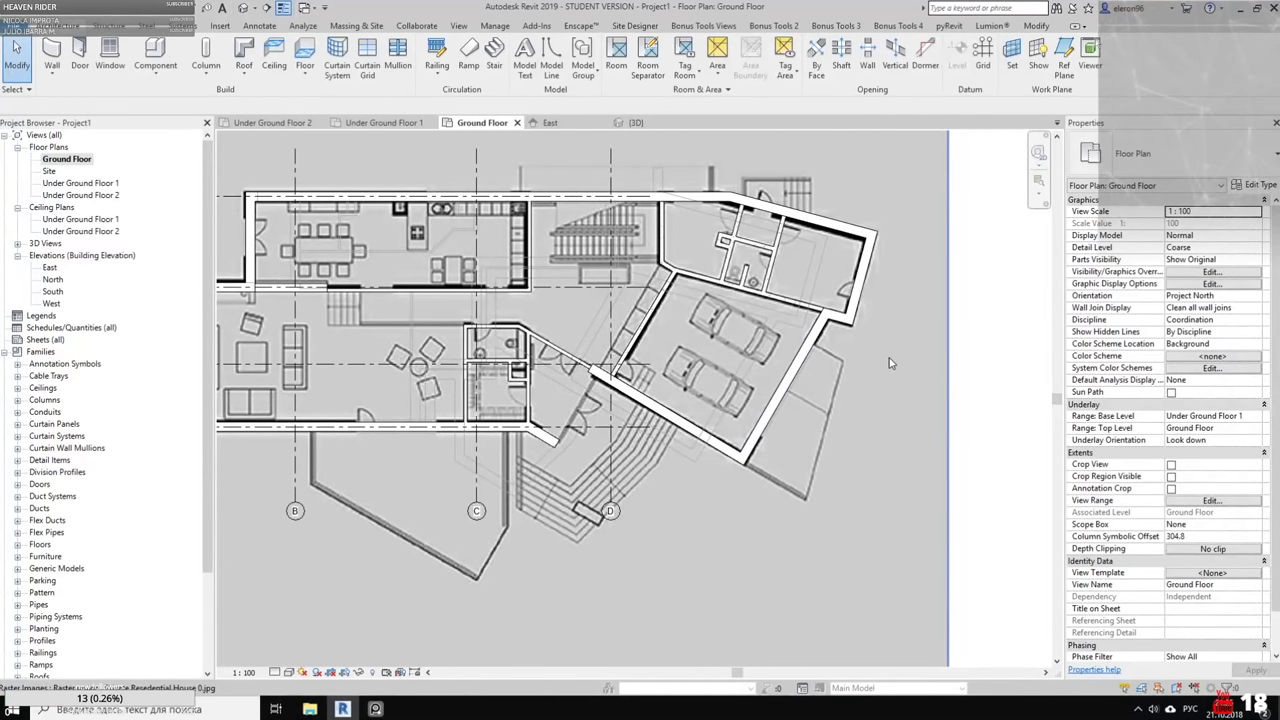
pyautogui.scroll(-4, 930, 356)
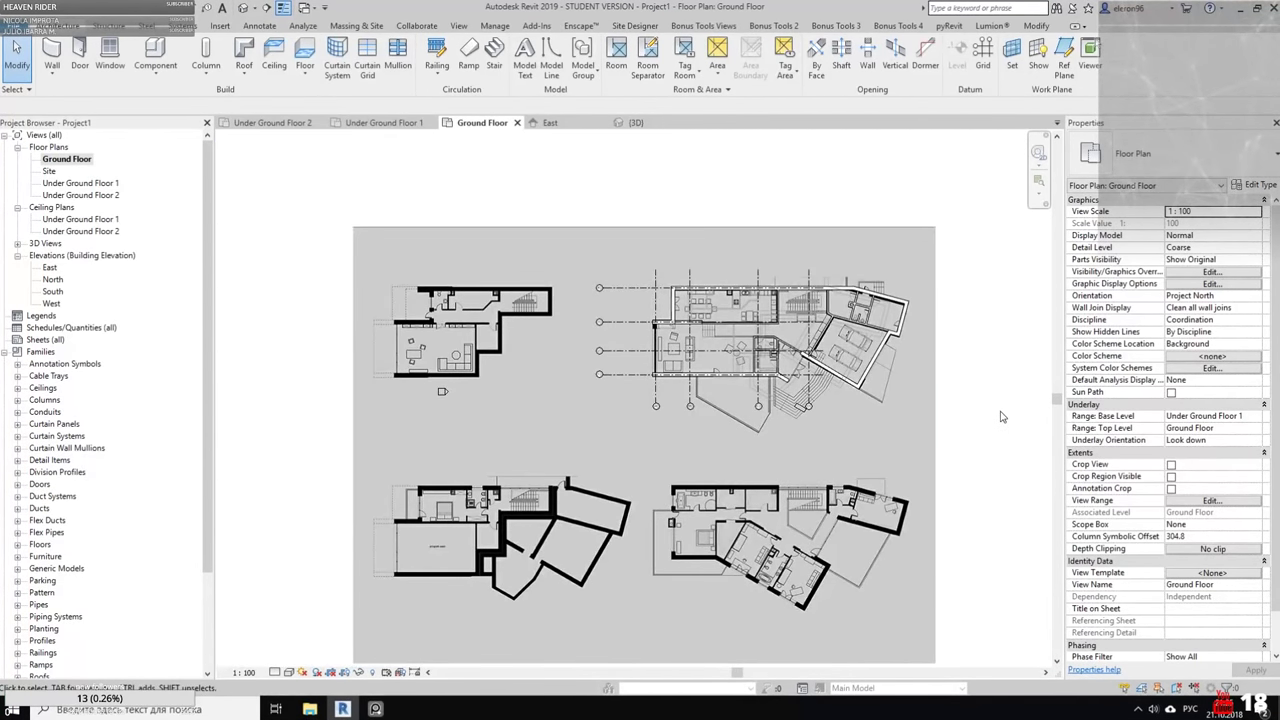
pyautogui.scroll(2, 960, 414)
pyautogui.click(885, 440)
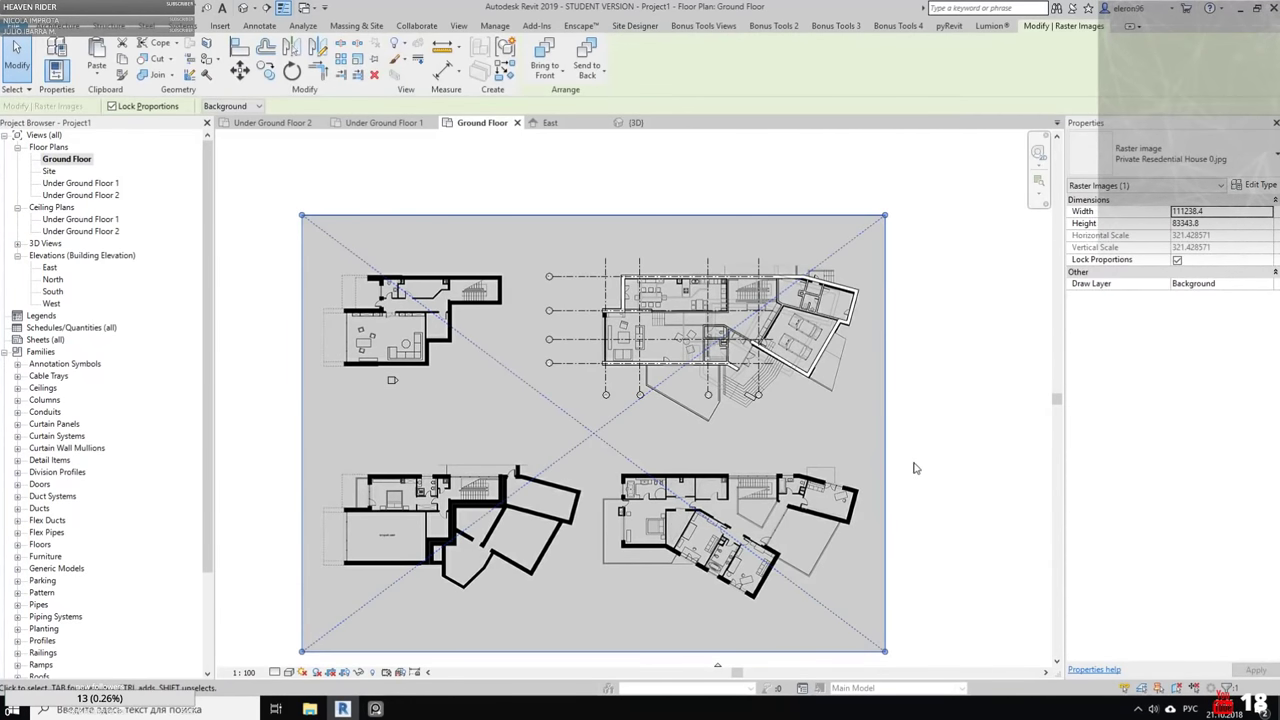
pyautogui.press('Escape')
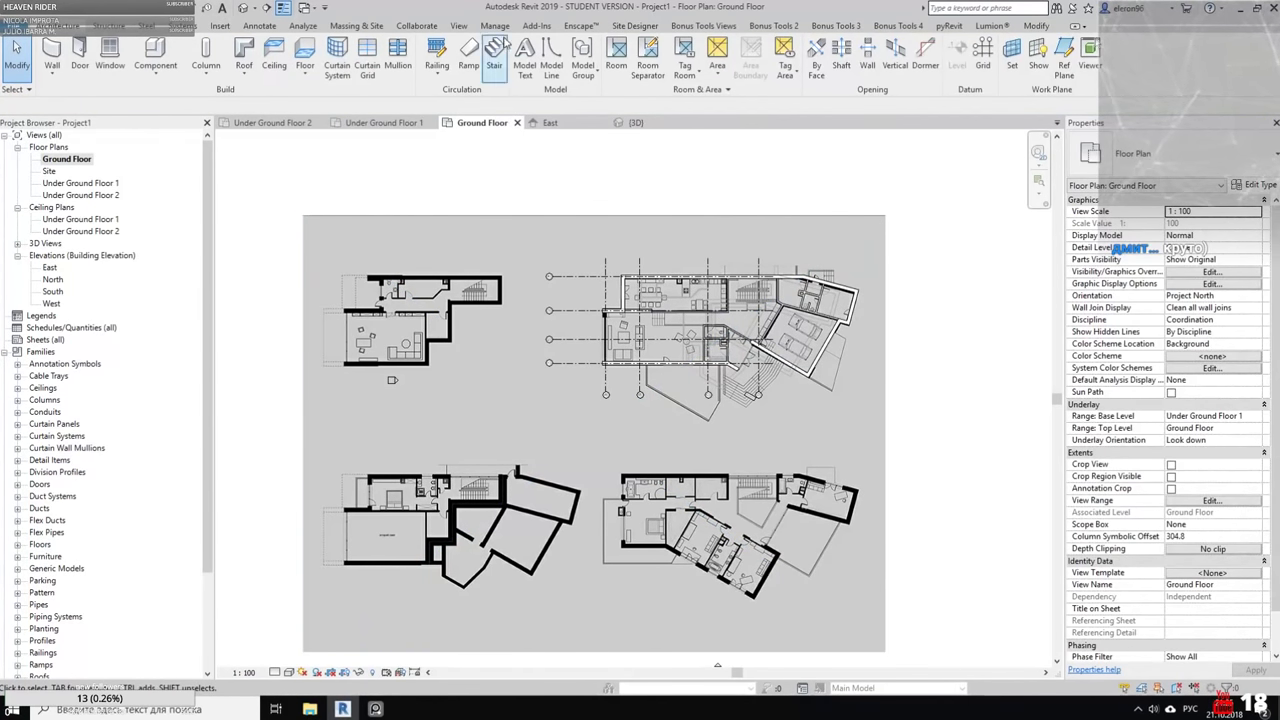
pyautogui.click(459, 26)
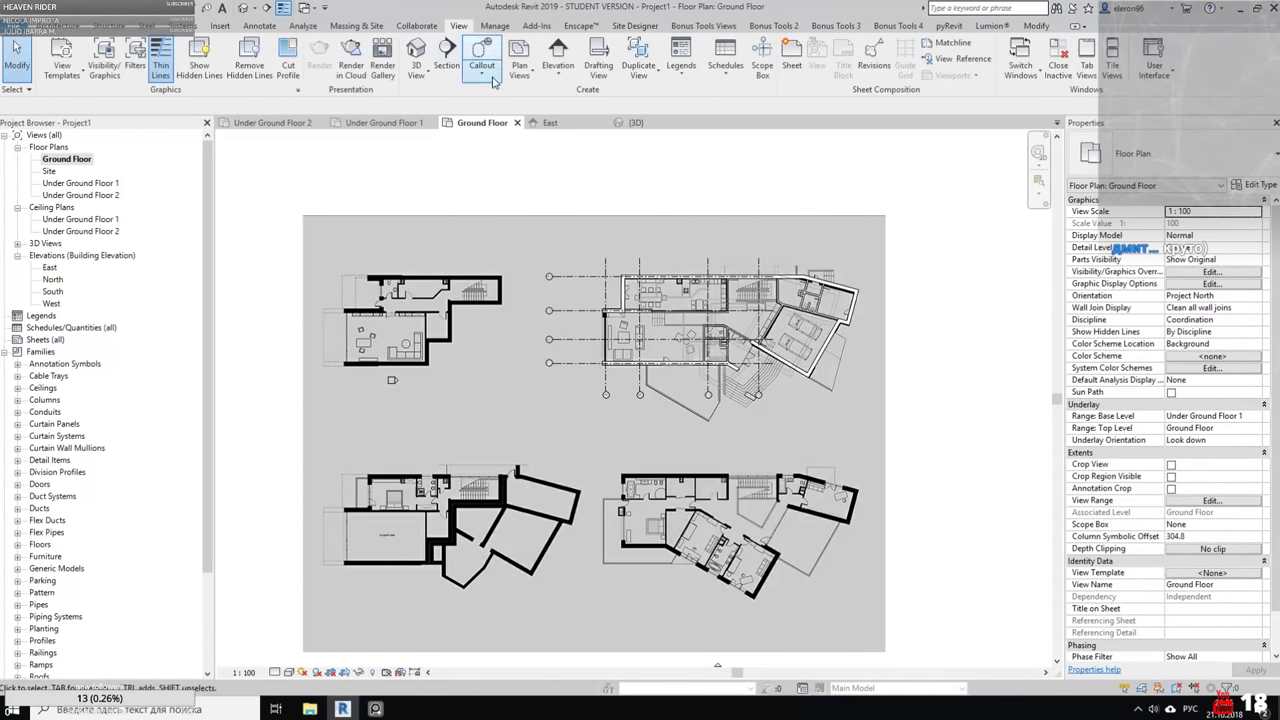
pyautogui.click(519, 75)
pyautogui.click(540, 112)
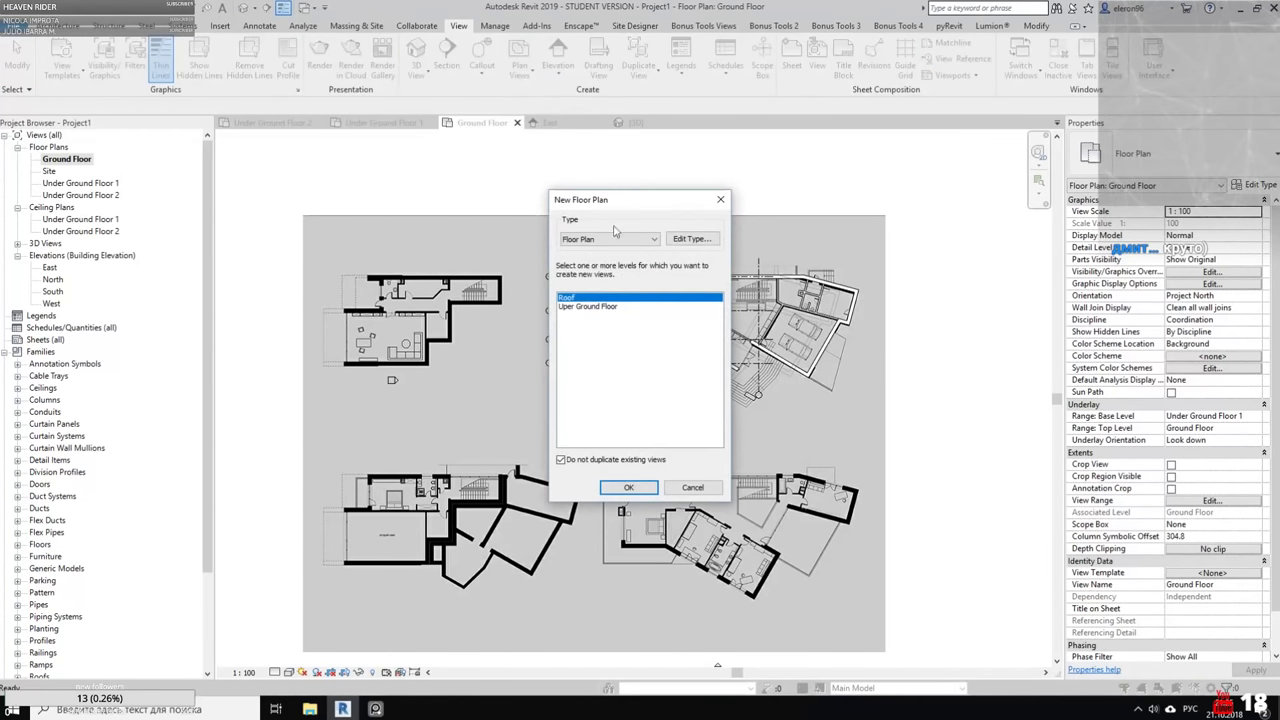
pyautogui.click(581, 310)
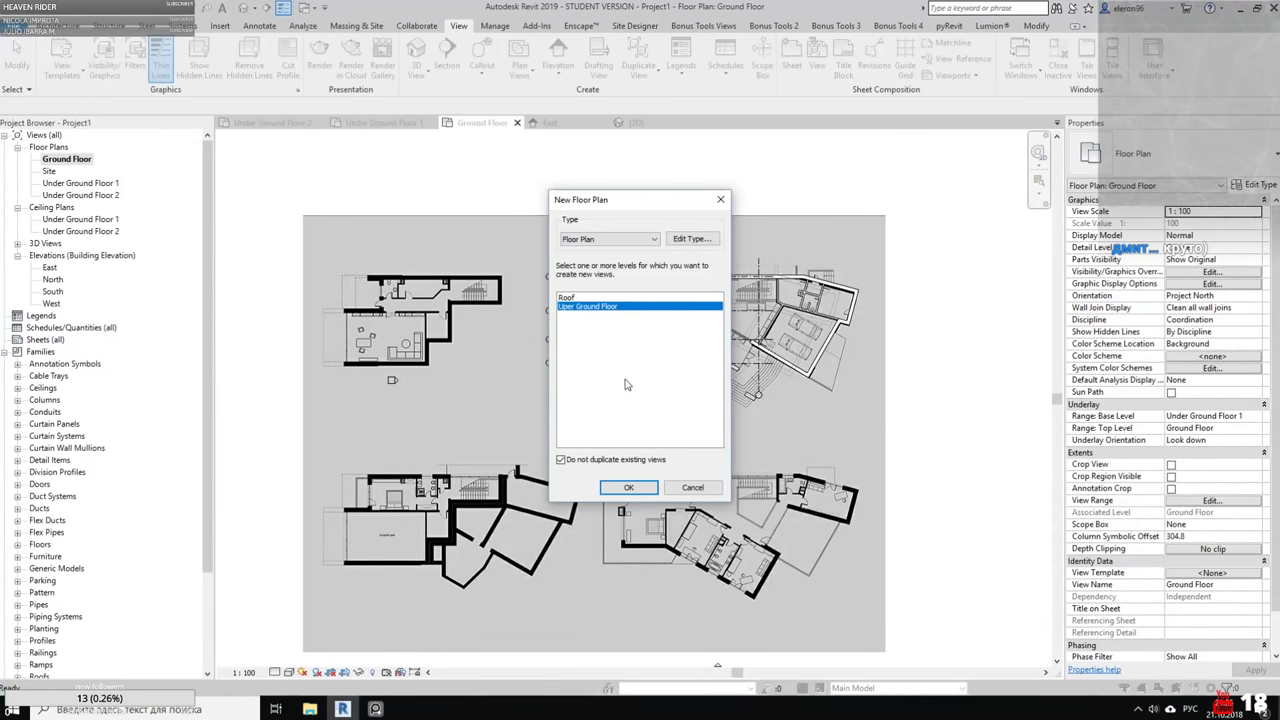
pyautogui.click(644, 490)
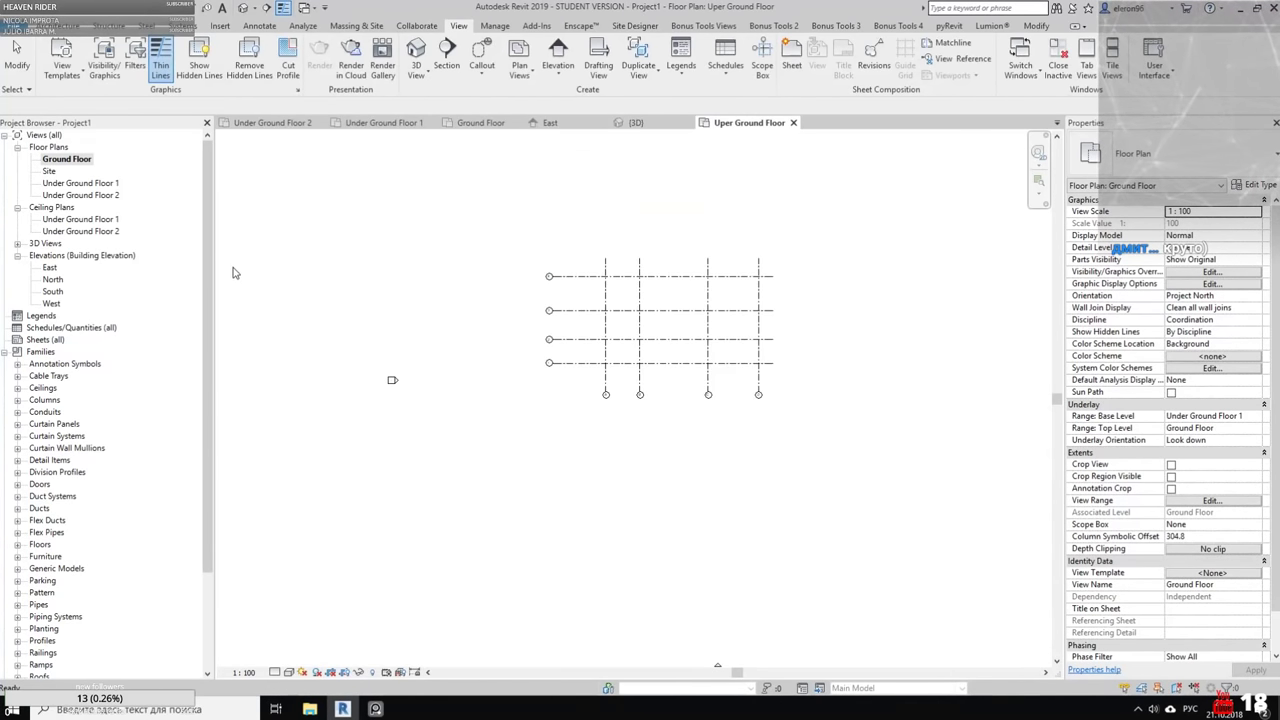
# Set the underlay base level of the Uper Ground Floor plan to Ground Floor and look over the underlaid walls
pyautogui.moveTo(795, 336); pyautogui.dragTo(697, 353, button='middle')
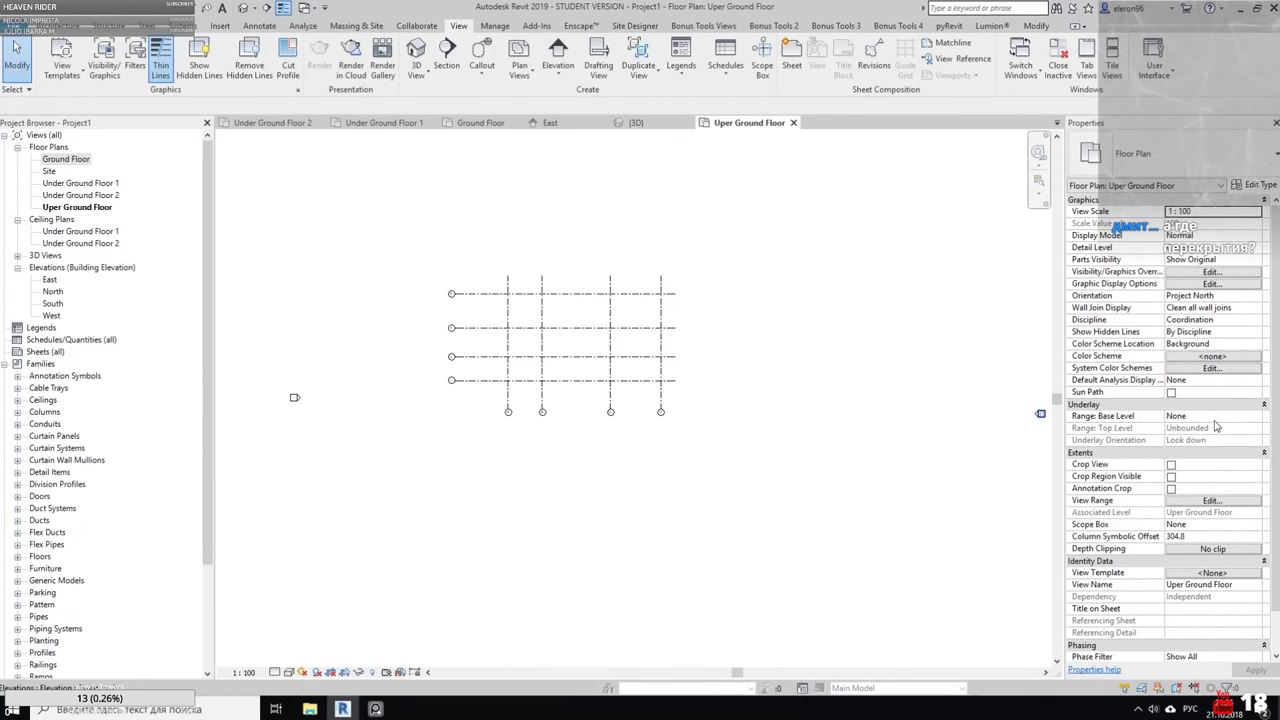
pyautogui.click(1255, 418)
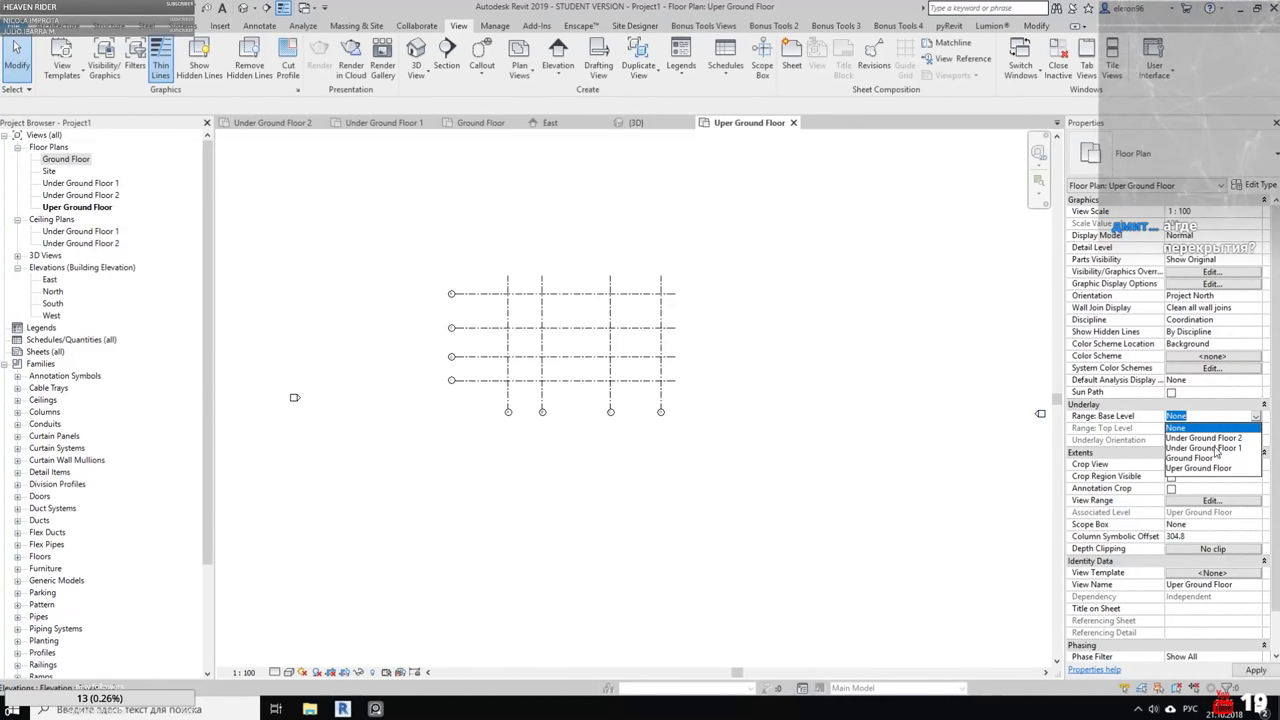
pyautogui.click(1210, 459)
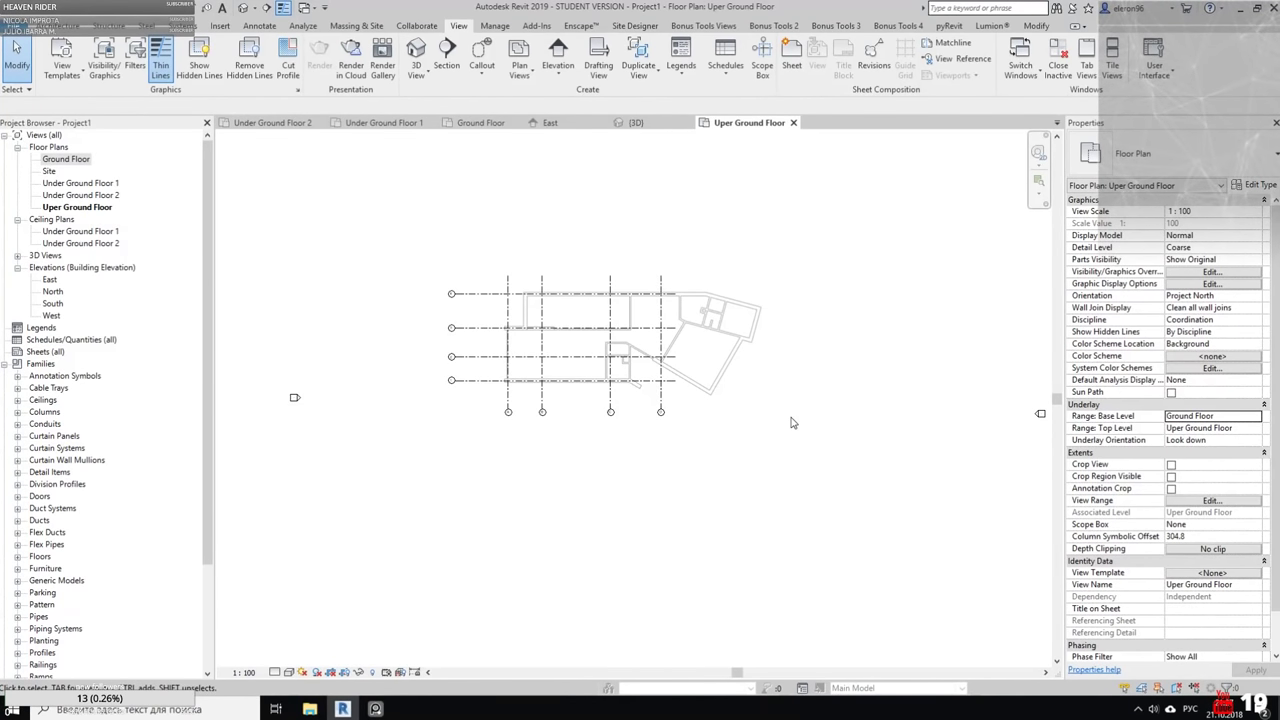
pyautogui.scroll(5, 685, 360)
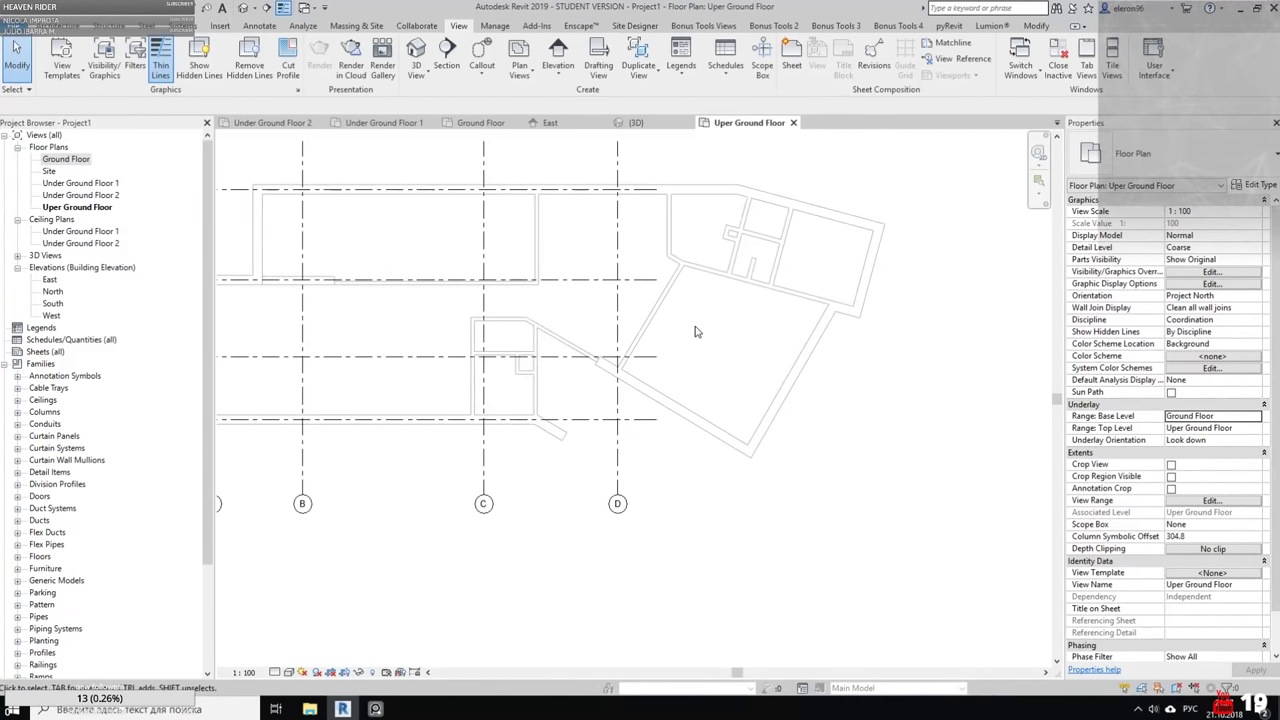
pyautogui.moveTo(705, 335); pyautogui.dragTo(710, 430, button='middle')
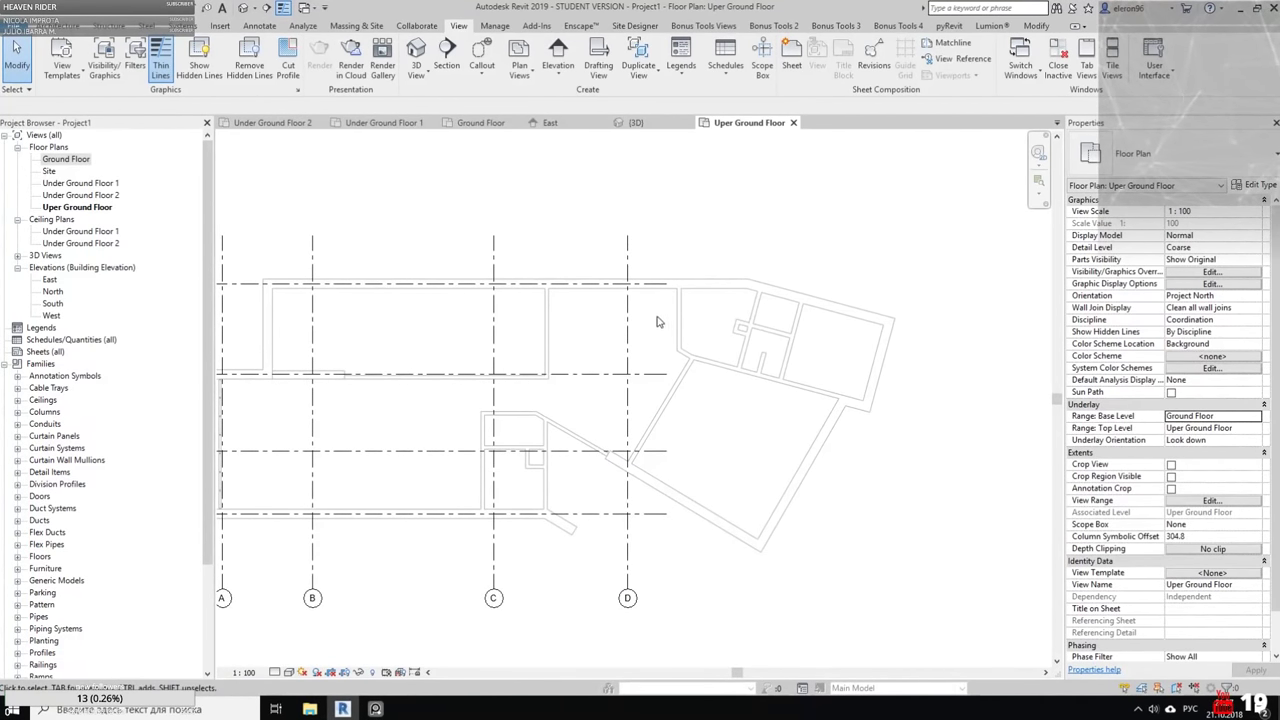
pyautogui.scroll(2, 668, 316)
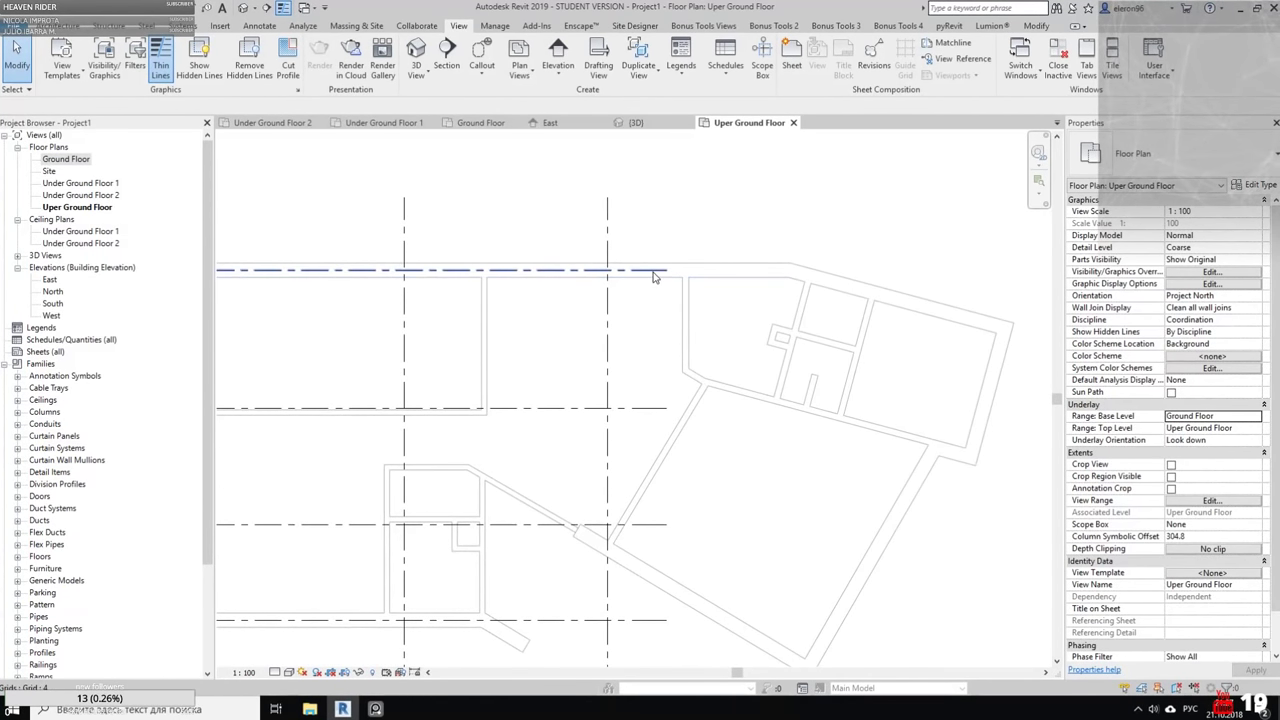
pyautogui.scroll(-3, 688, 390)
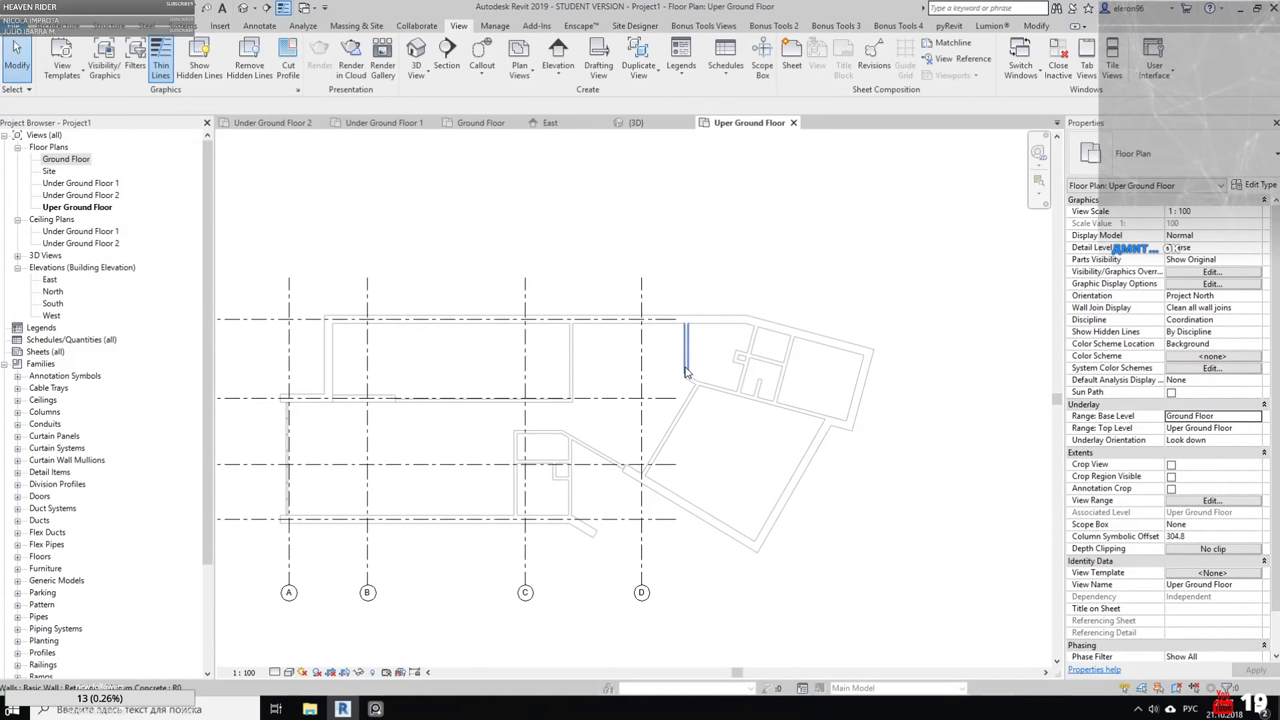
pyautogui.scroll(2, 648, 405)
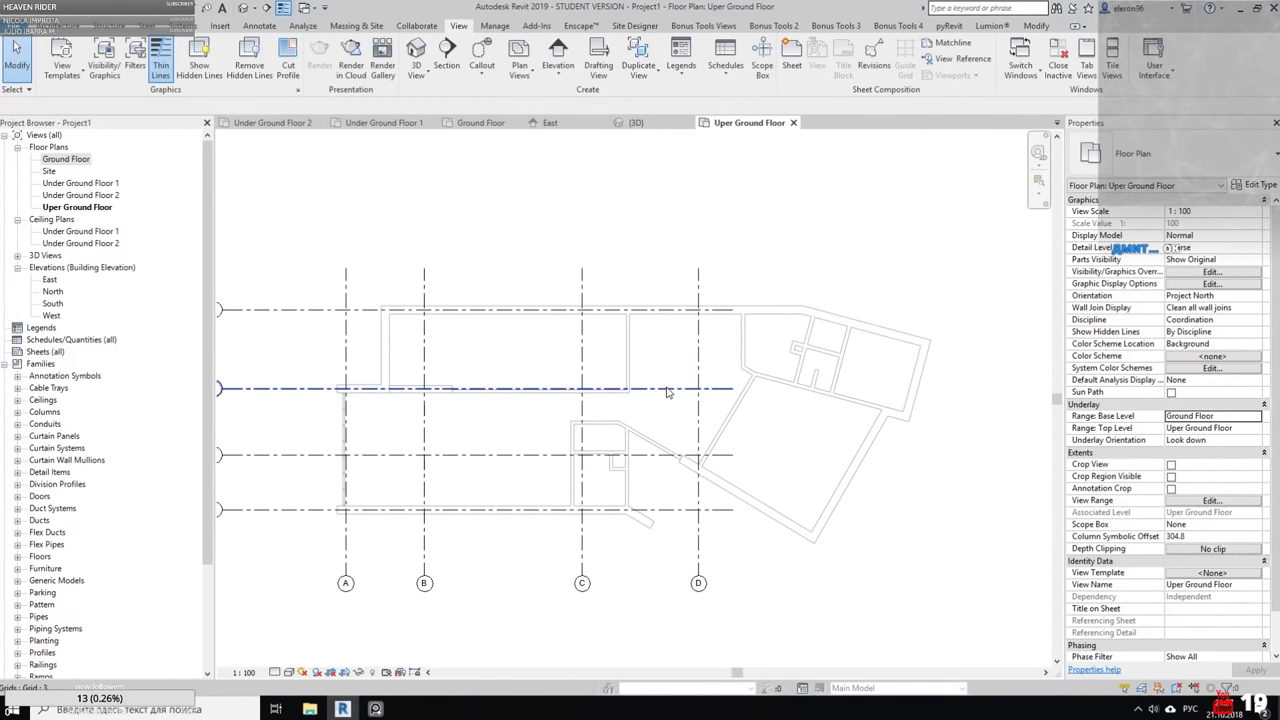
pyautogui.scroll(1, 657, 423)
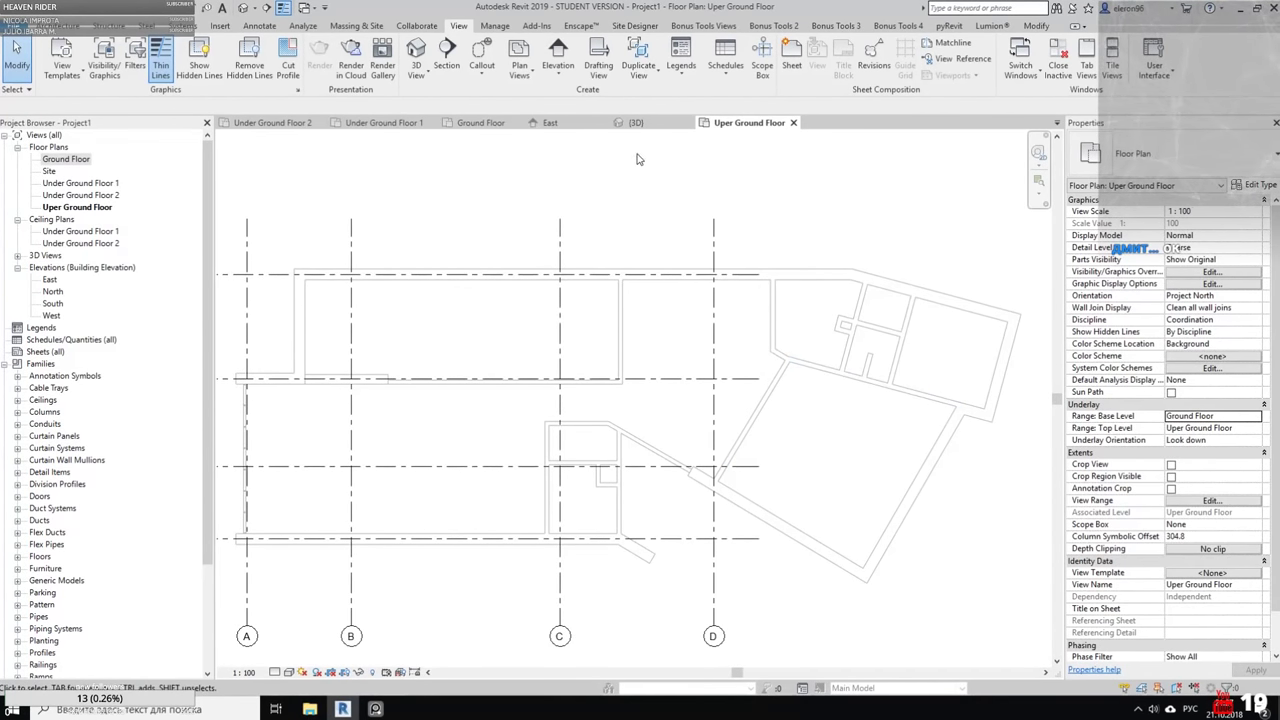
# Copy the floor plans raster image from the Ground Floor plan and paste it aligned to the Uper Ground Floor plan view
pyautogui.moveTo(661, 124); pyautogui.dragTo(562, 121)
pyautogui.click(486, 126)
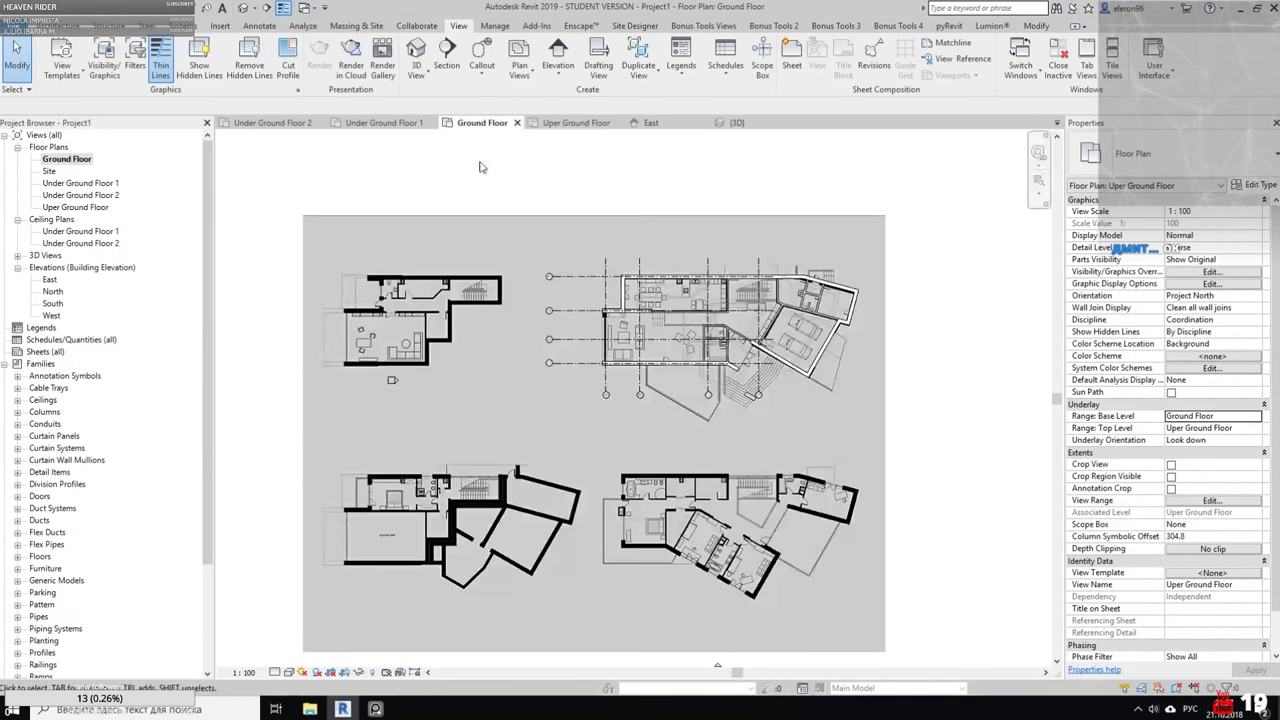
pyautogui.click(869, 376)
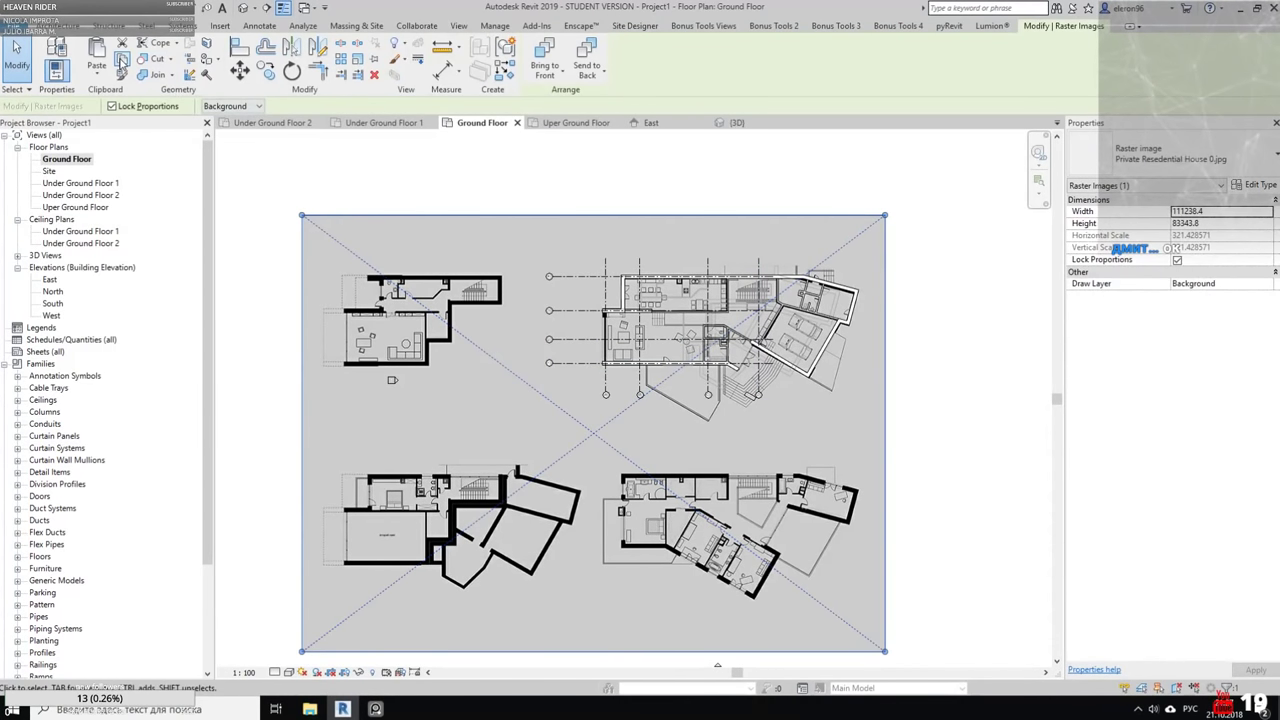
pyautogui.click(97, 78)
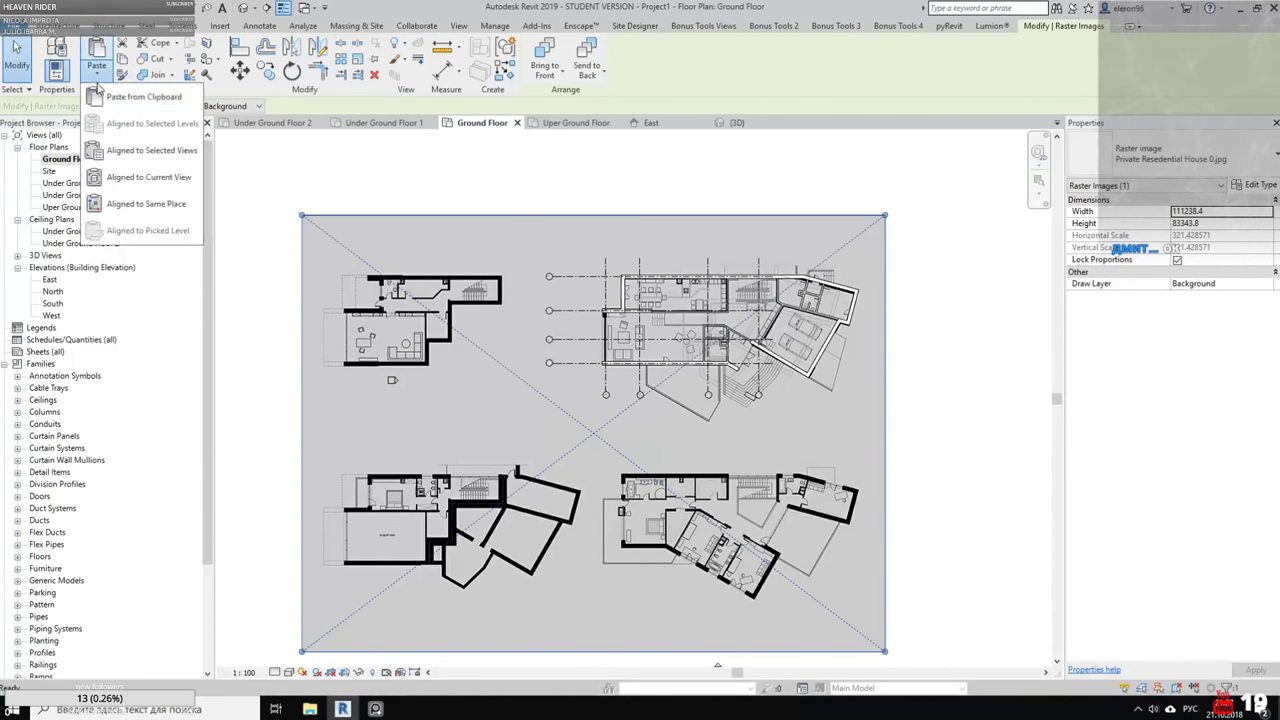
pyautogui.click(150, 150)
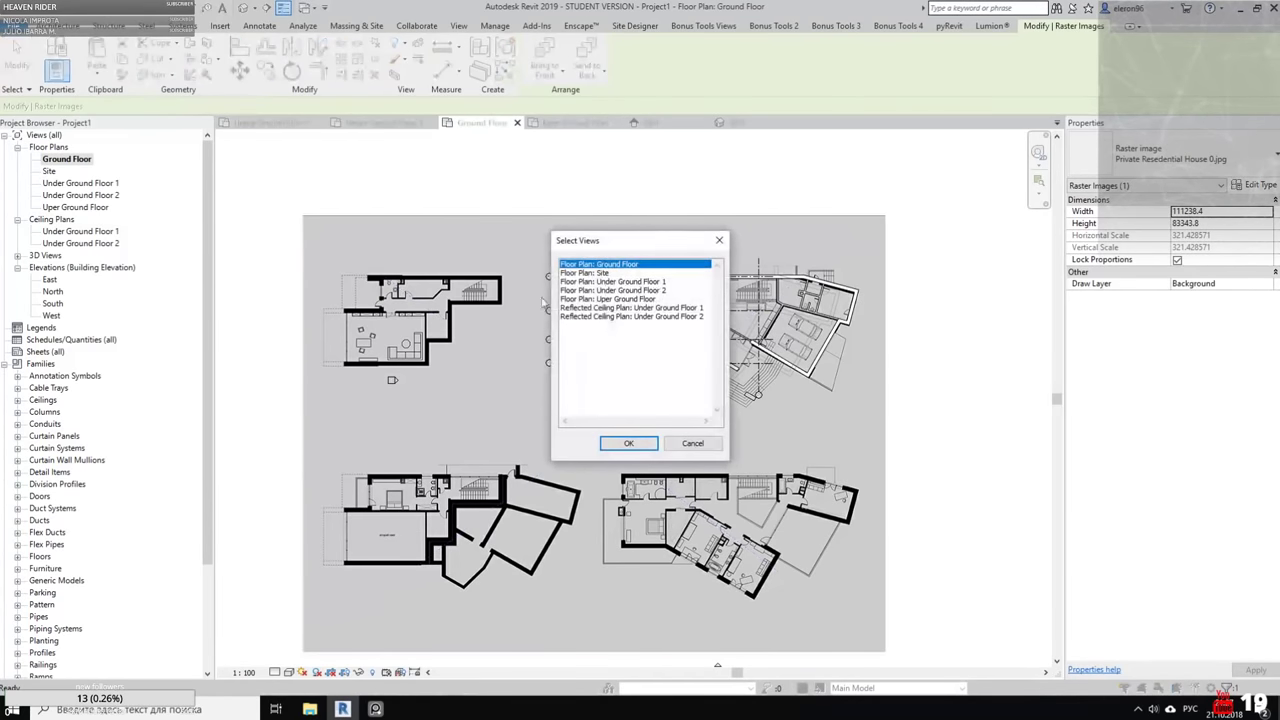
pyautogui.click(637, 300)
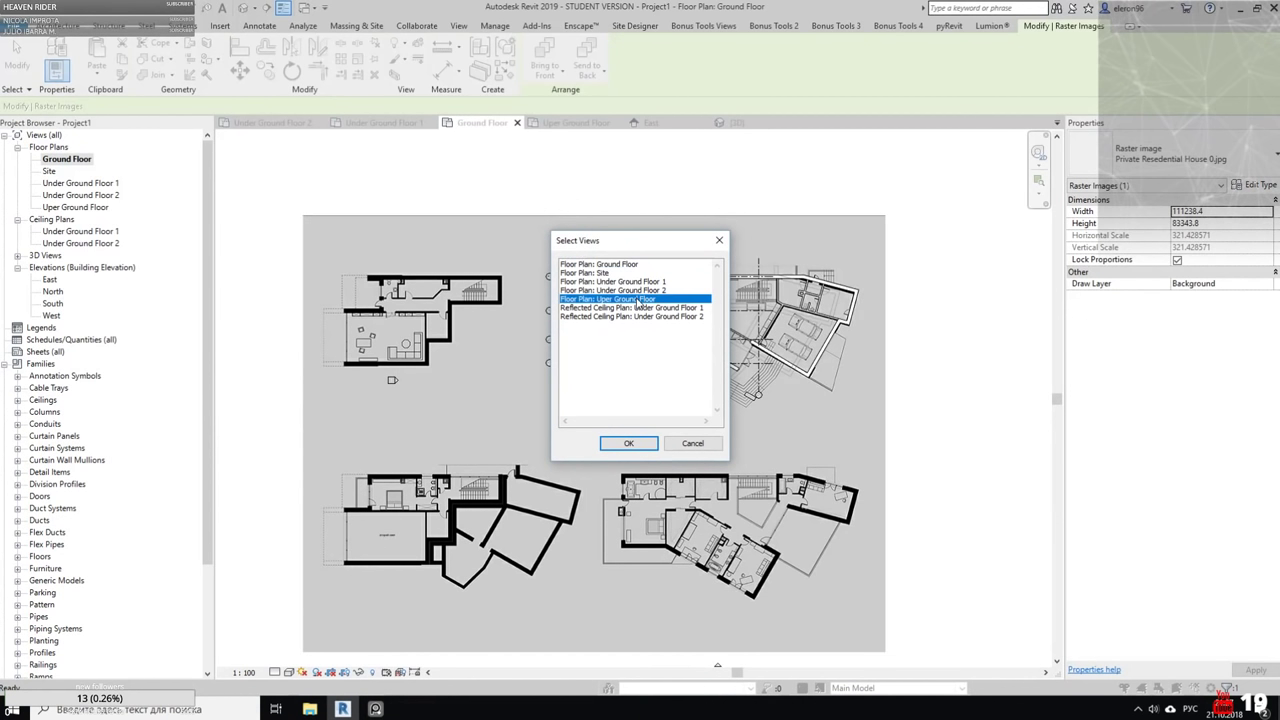
pyautogui.click(628, 443)
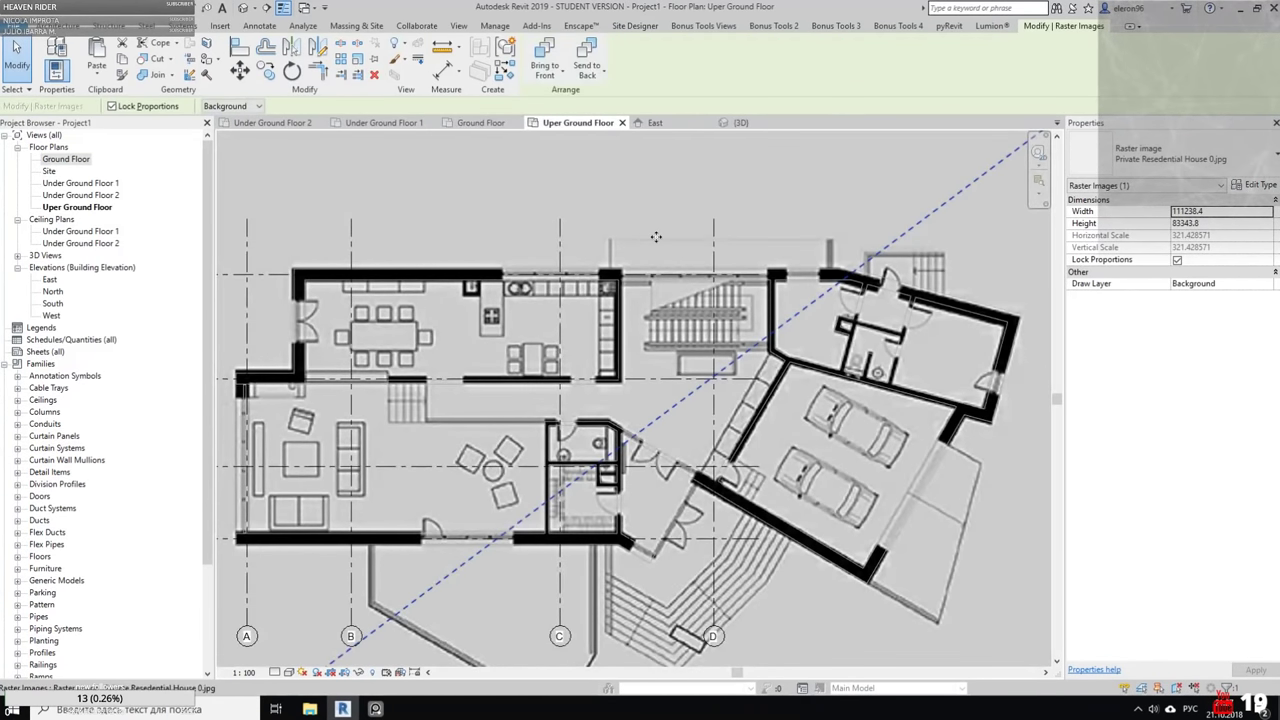
# Move the pasted raster image so the outer wall corner of its upper floor drawing meets the matching corner of the underlaid angled-wing walls
pyautogui.scroll(-4, 665, 215)
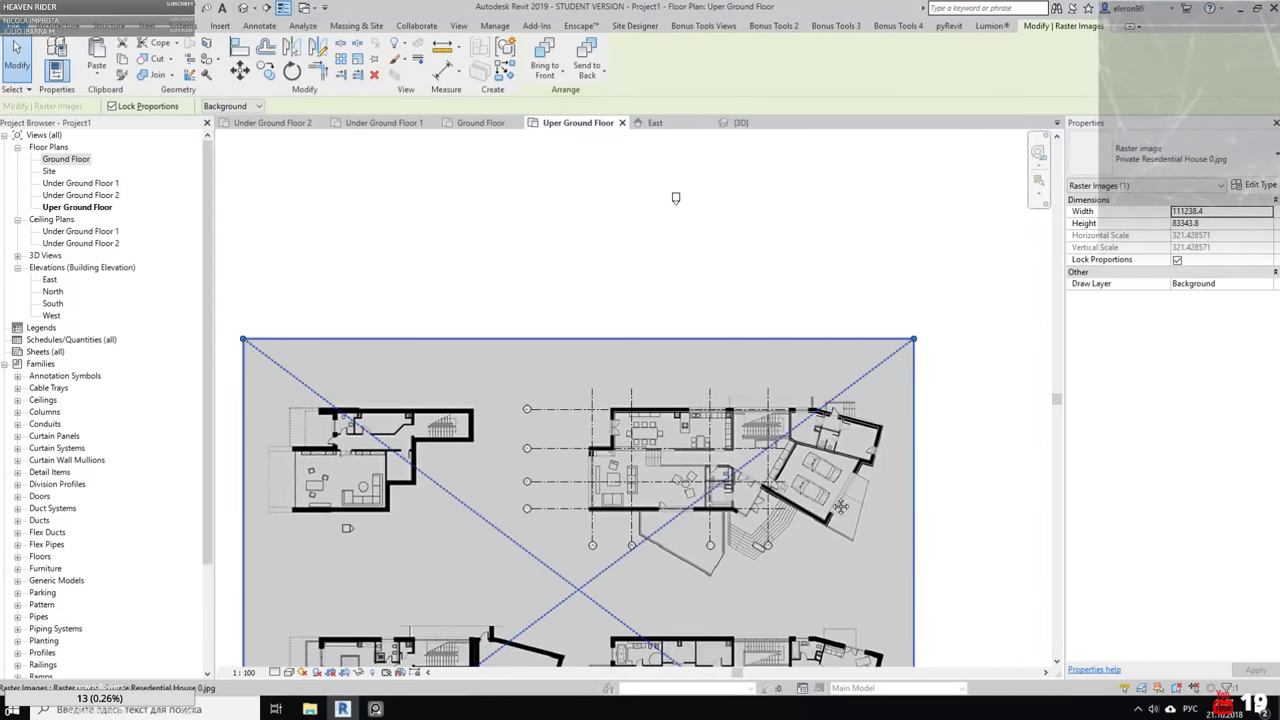
pyautogui.moveTo(837, 502); pyautogui.dragTo(768, 426, button='middle')
pyautogui.moveTo(795, 483); pyautogui.dragTo(790, 383, button='middle')
pyautogui.scroll(1, 522, 464)
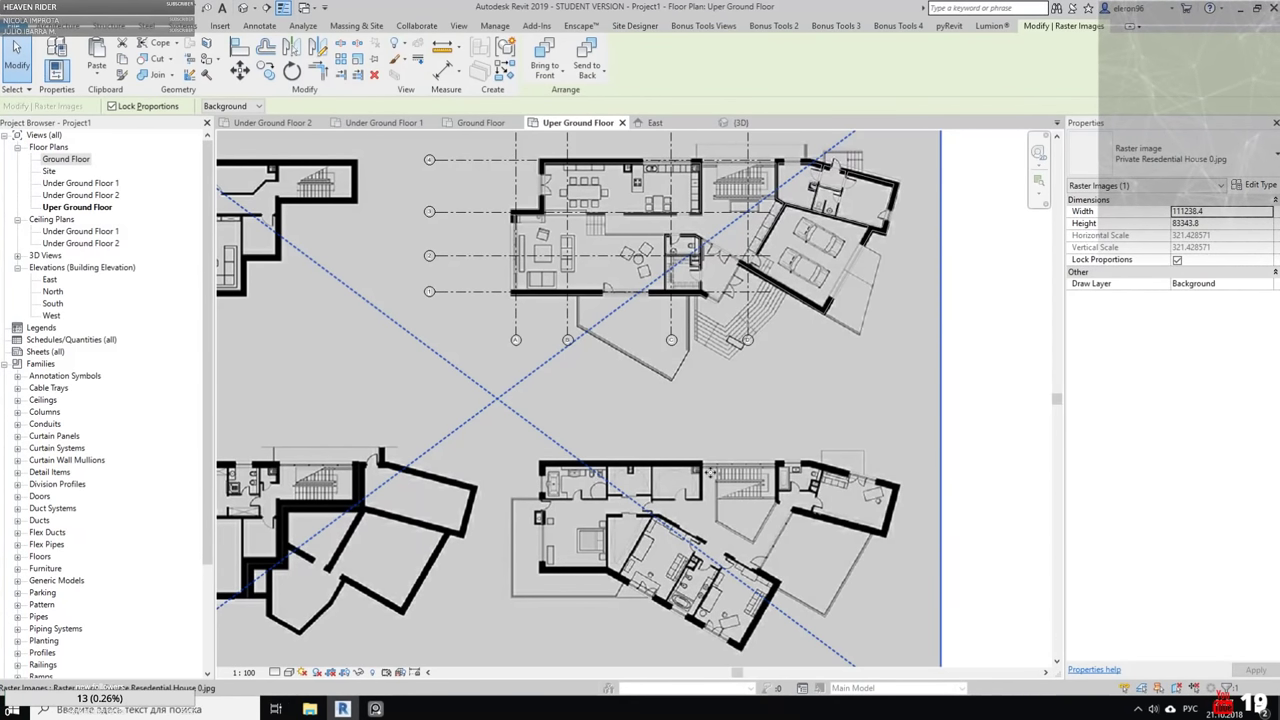
pyautogui.moveTo(517, 490); pyautogui.dragTo(443, 488, button='middle')
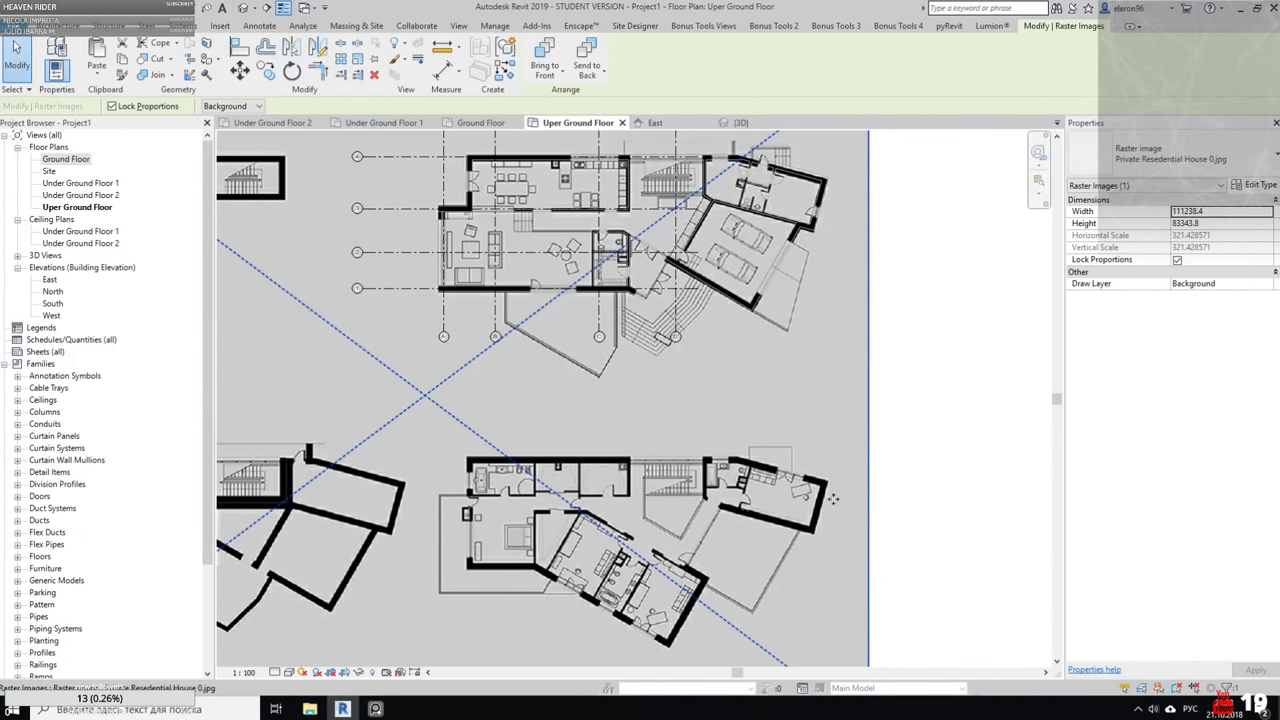
pyautogui.click(239, 70)
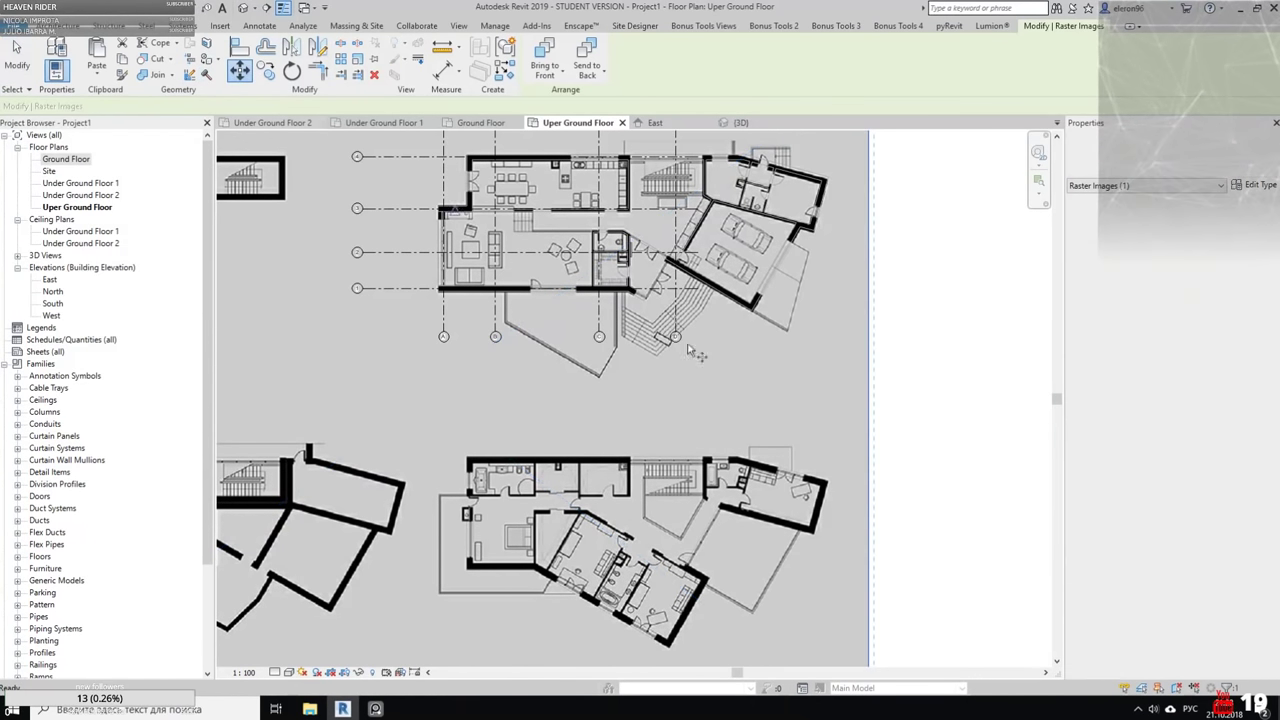
pyautogui.scroll(5, 827, 521)
pyautogui.scroll(1, 770, 541)
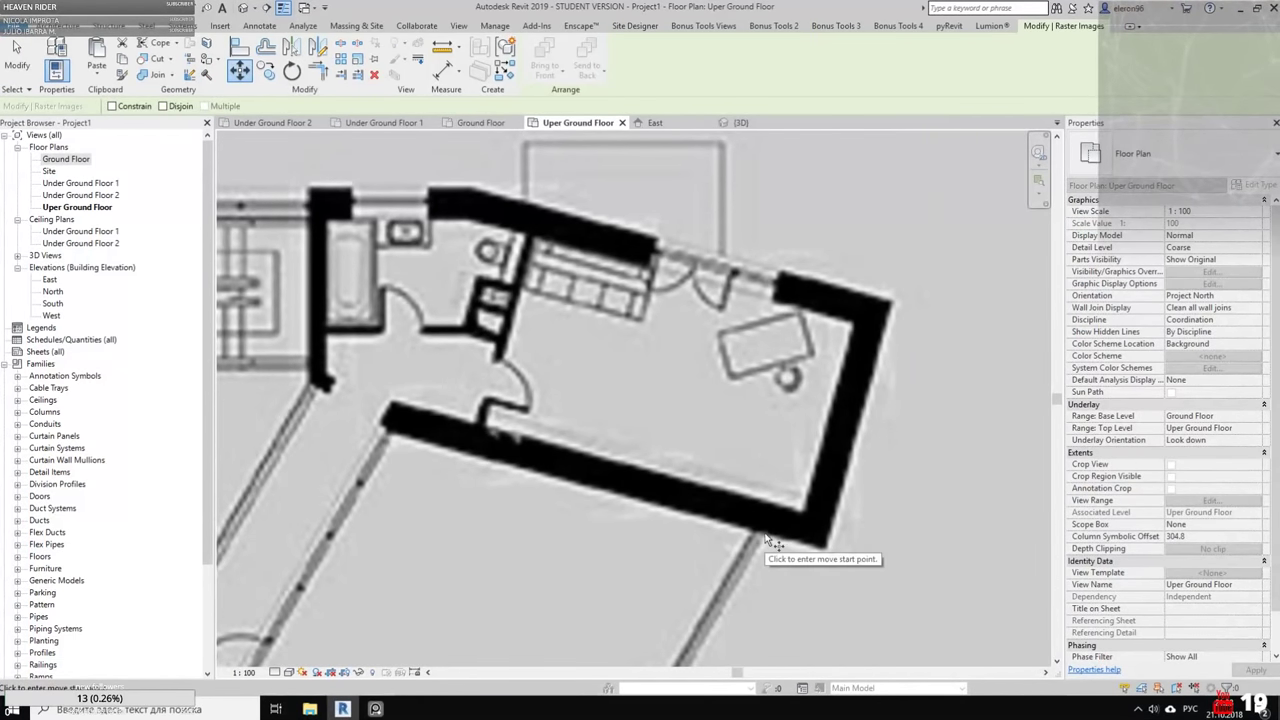
pyautogui.click(769, 533)
pyautogui.scroll(-6, 783, 466)
pyautogui.moveTo(758, 388); pyautogui.dragTo(758, 384, button='middle')
pyautogui.scroll(10, 758, 383)
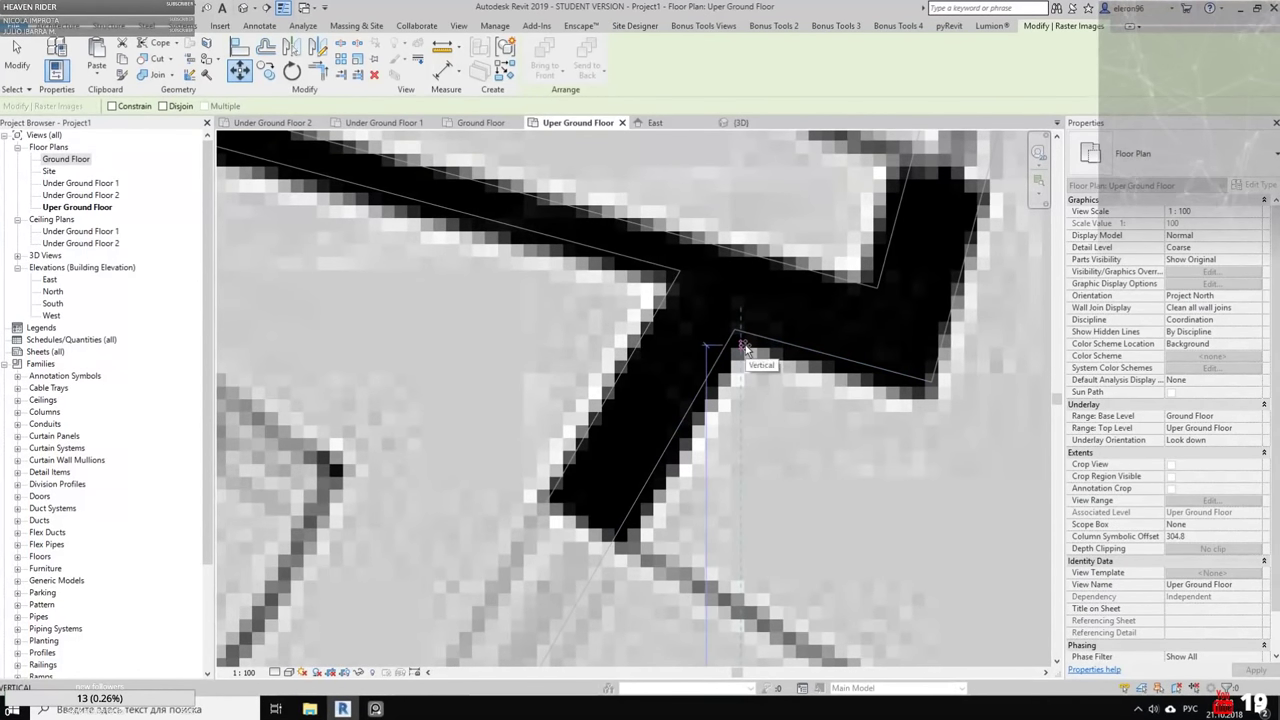
pyautogui.click(747, 354)
pyautogui.scroll(-8, 855, 449)
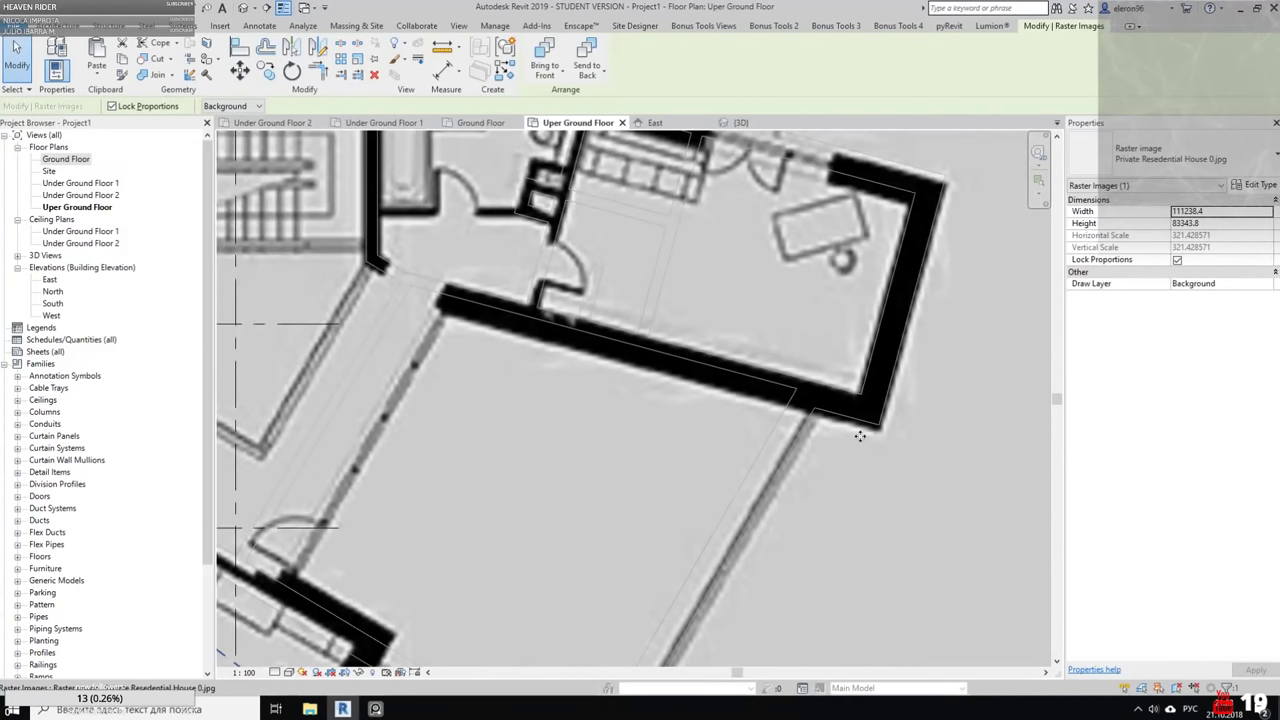
pyautogui.moveTo(616, 398); pyautogui.dragTo(687, 352, button='middle')
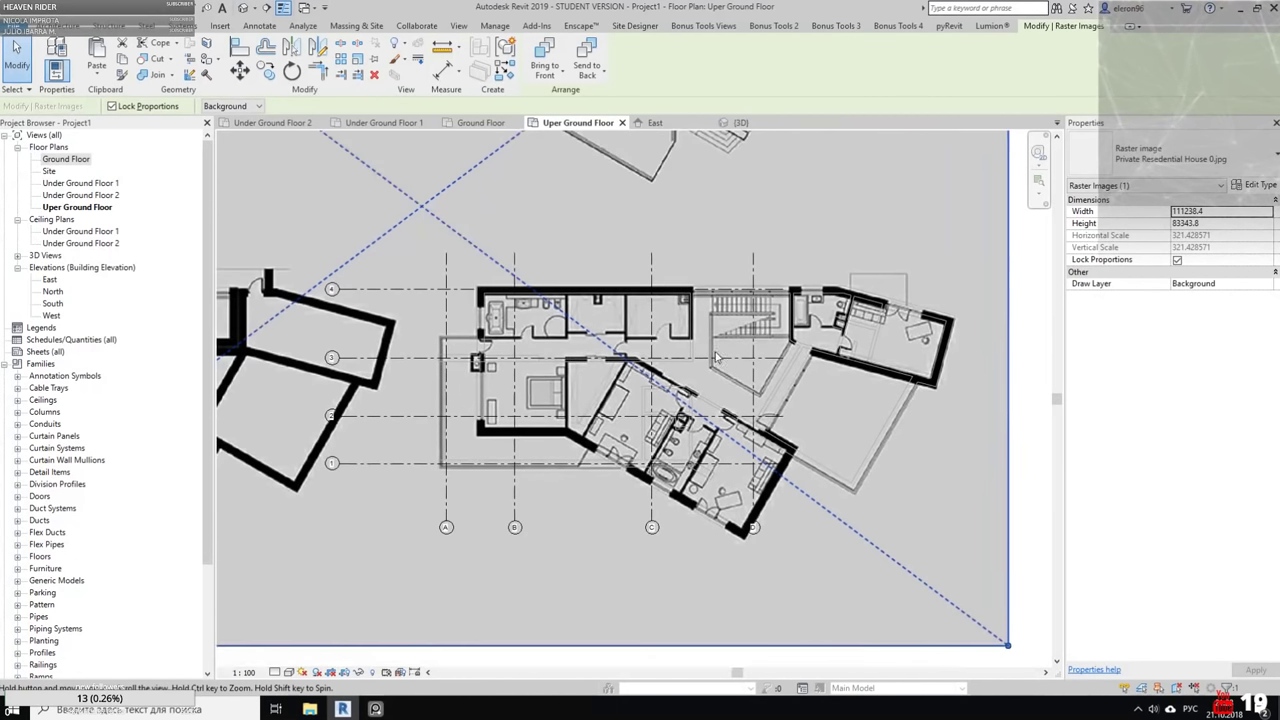
pyautogui.click(1027, 363)
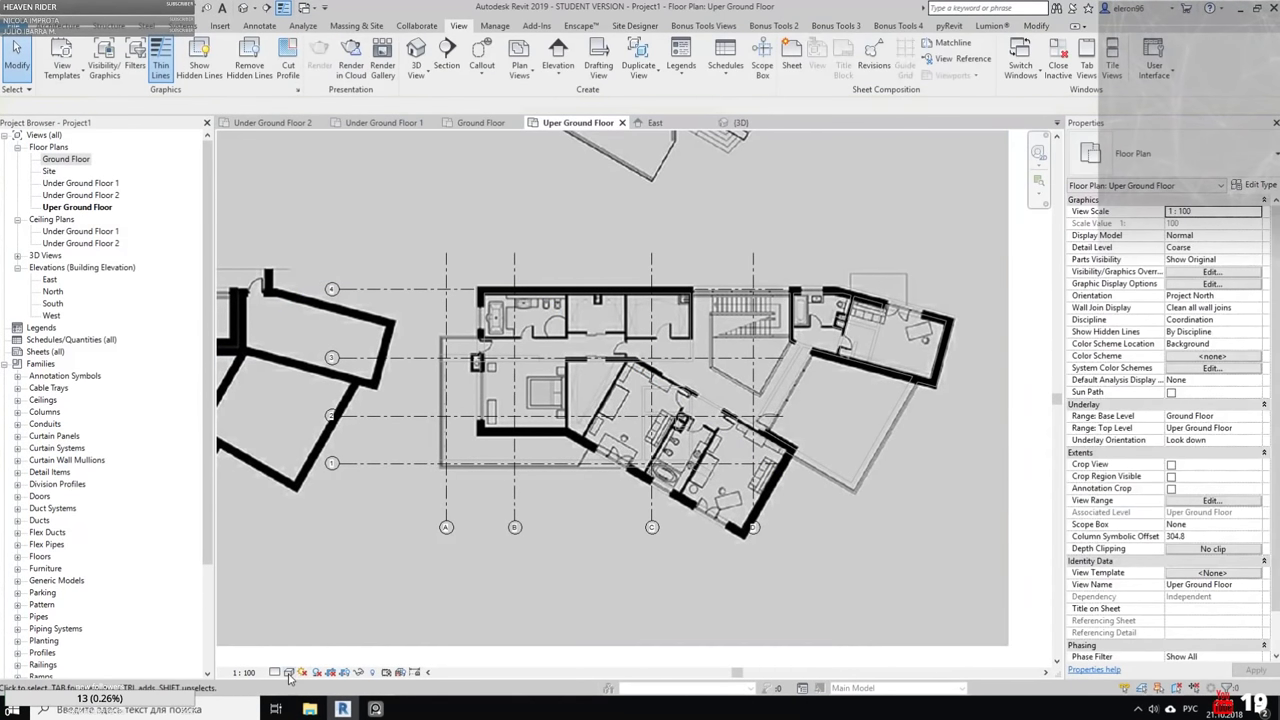
# Compare the upper floor drawing with the reference photo and aerial rendering of the house
pyautogui.scroll(3, 560, 420)
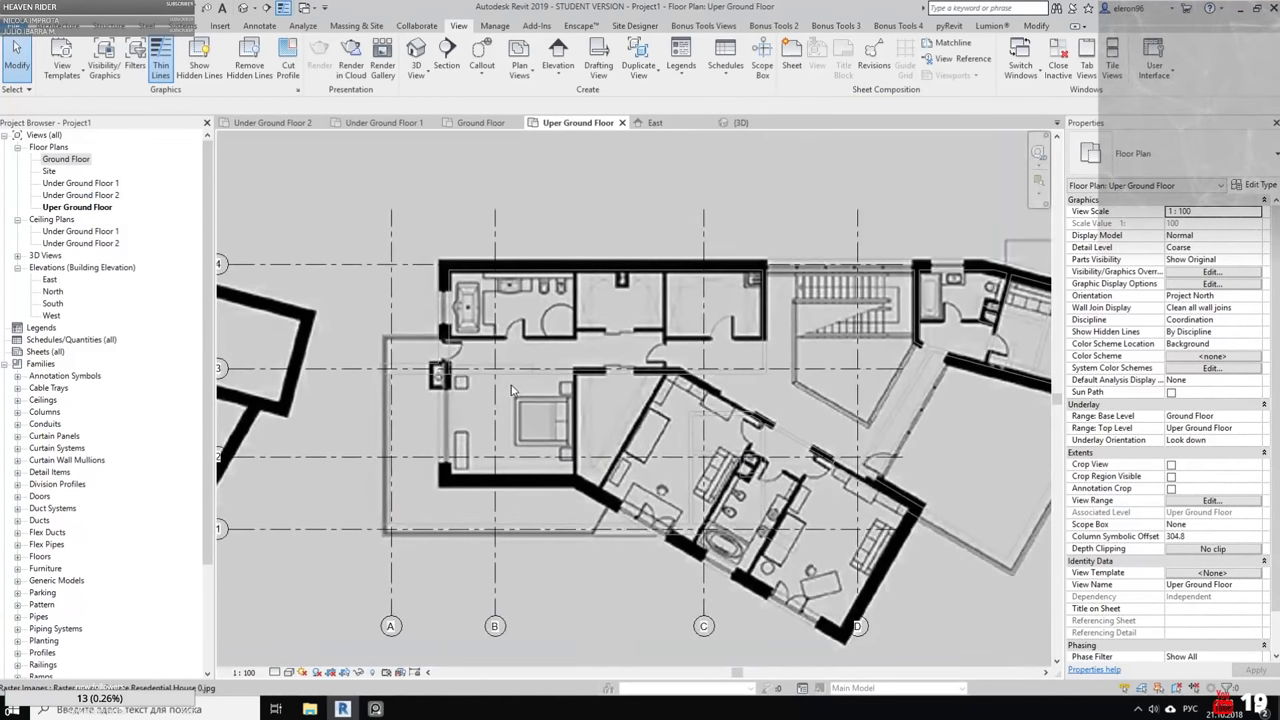
pyautogui.click(375, 708)
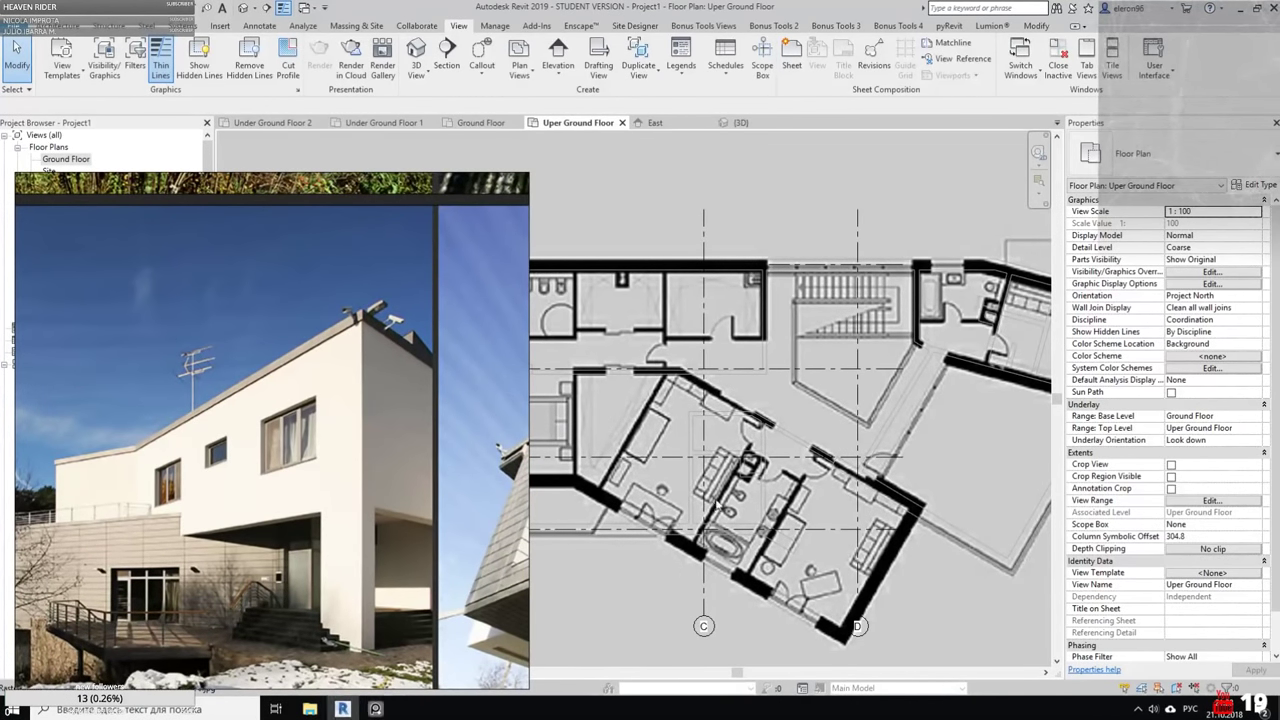
pyautogui.moveTo(804, 548); pyautogui.dragTo(963, 501, button='middle')
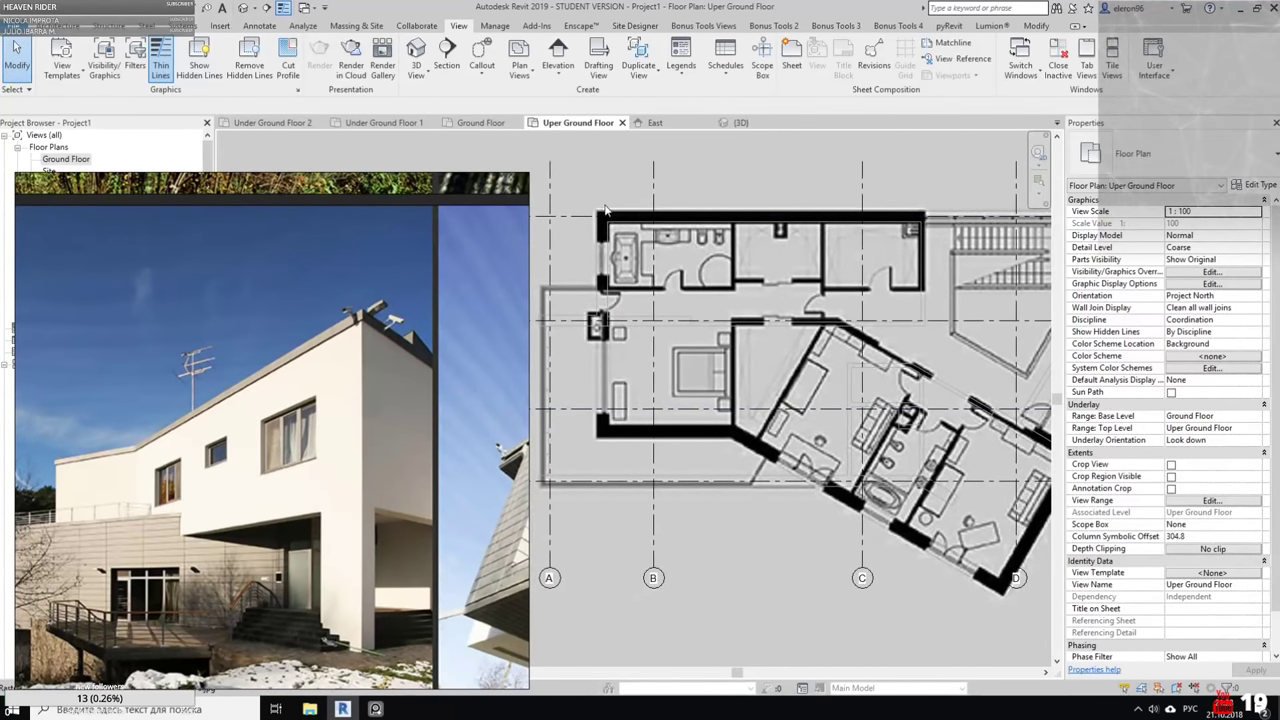
pyautogui.moveTo(1015, 225); pyautogui.dragTo(667, 262, button='middle')
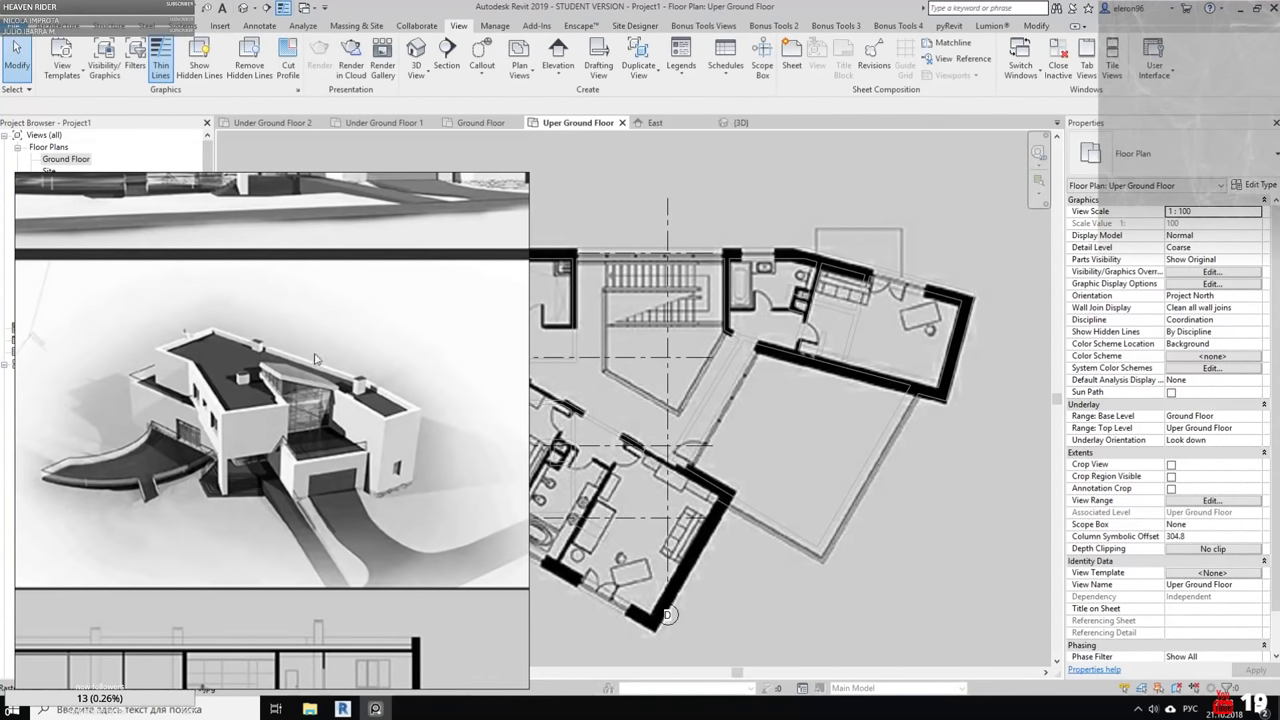
pyautogui.click(376, 709)
pyautogui.scroll(-2, 715, 380)
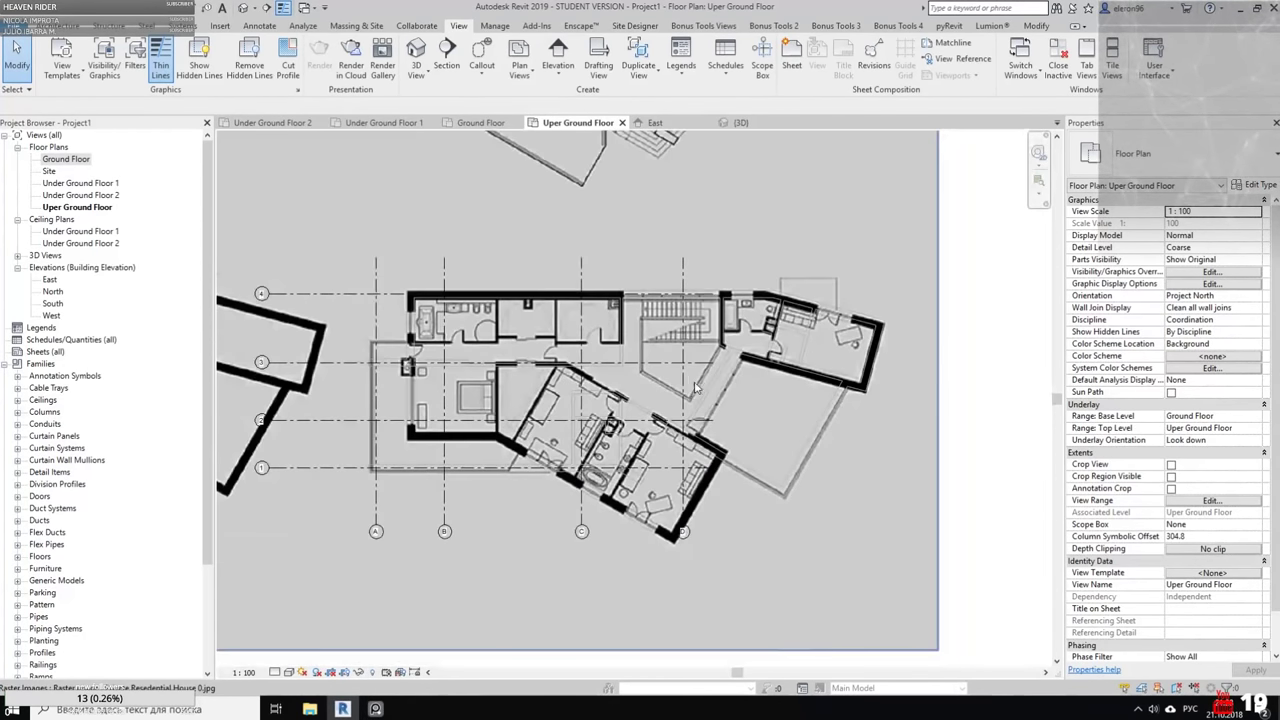
pyautogui.moveTo(611, 422); pyautogui.dragTo(641, 385, button='middle')
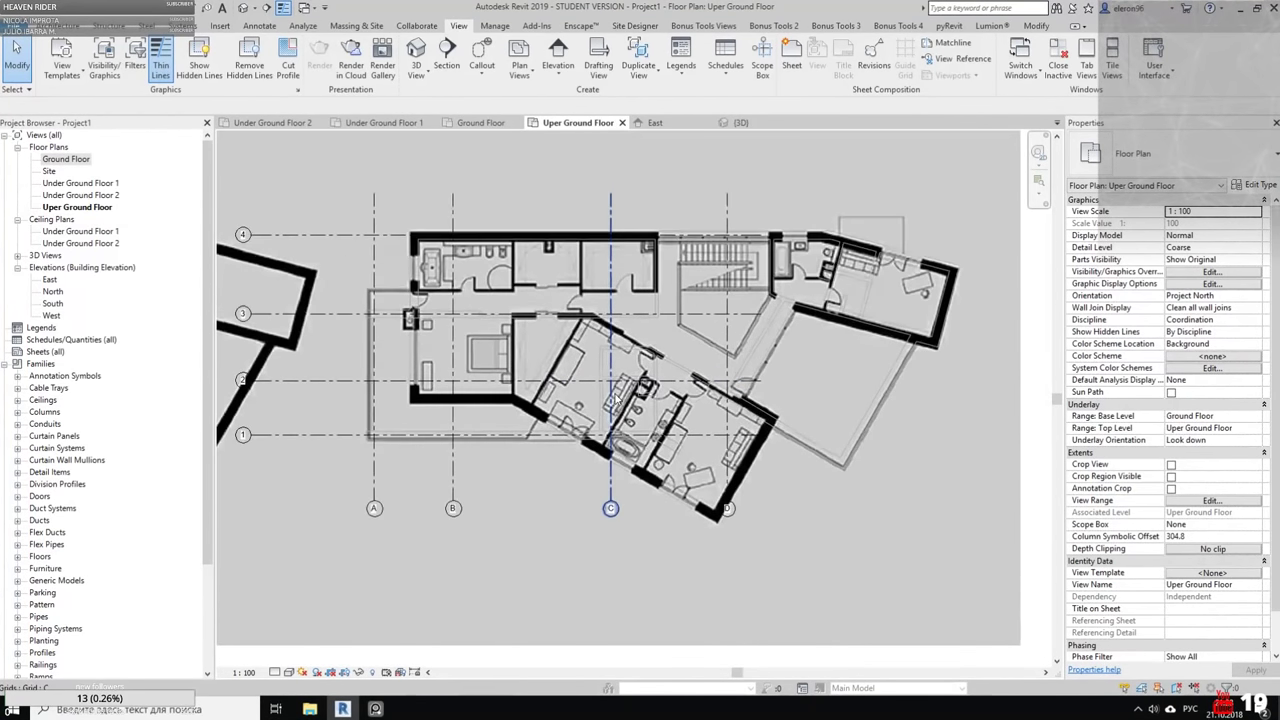
pyautogui.scroll(3, 612, 386)
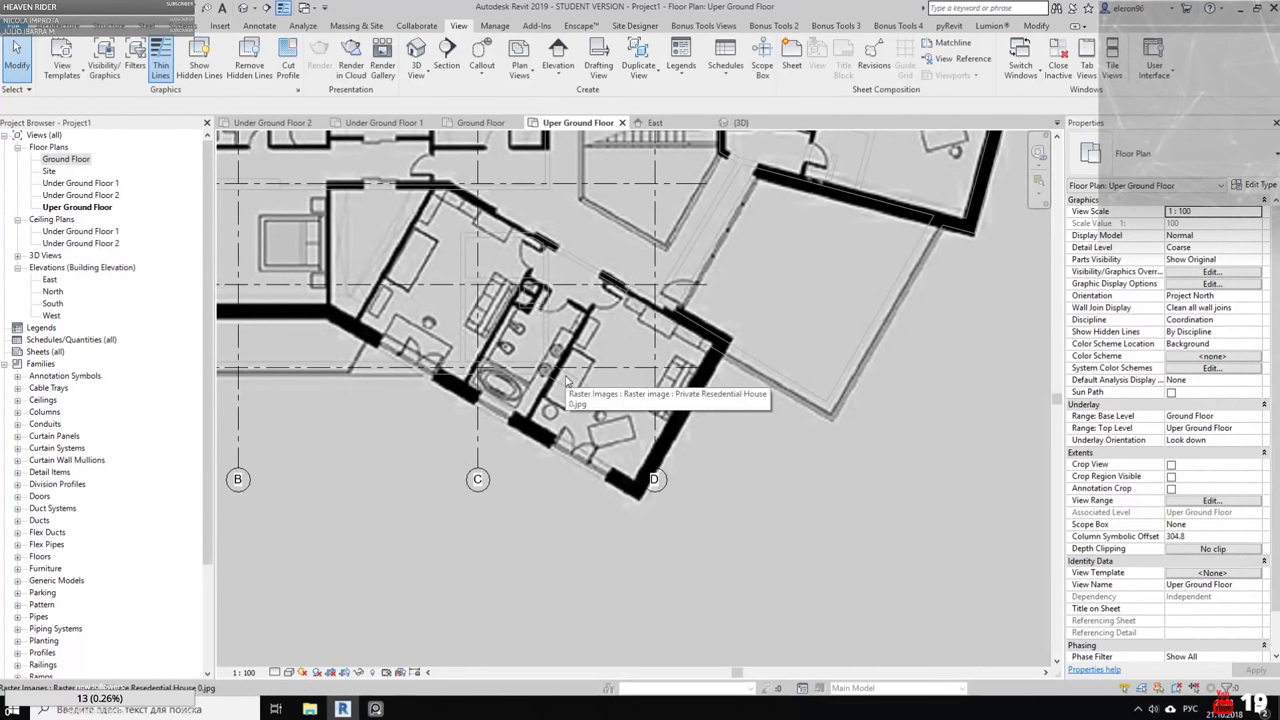
pyautogui.click(58, 27)
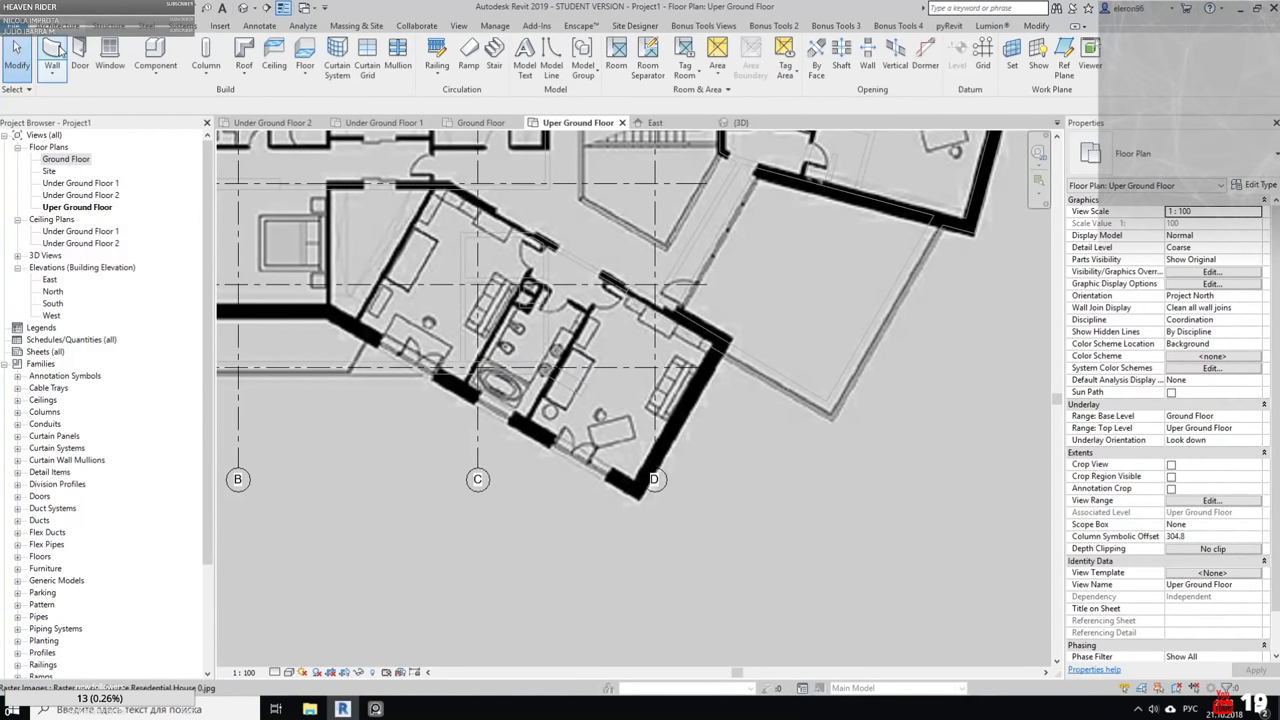
pyautogui.click(55, 50)
pyautogui.scroll(4, 687, 407)
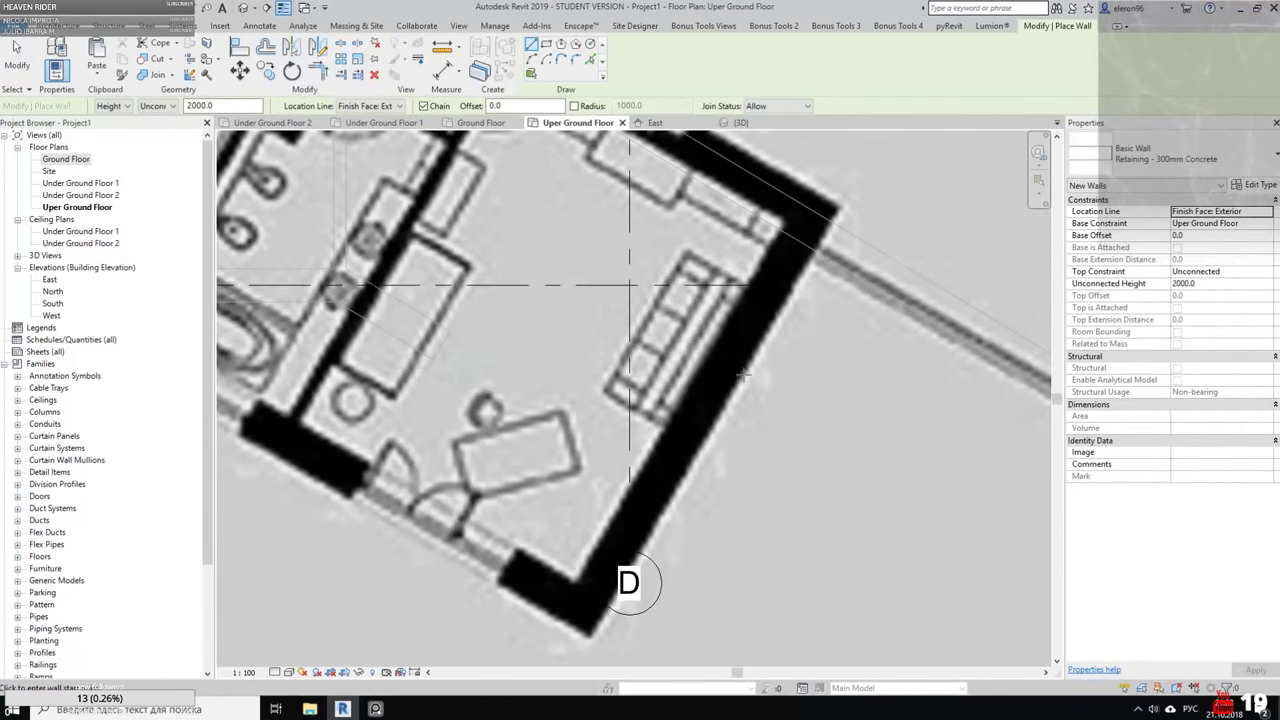
pyautogui.click(743, 374)
pyautogui.press('Escape')
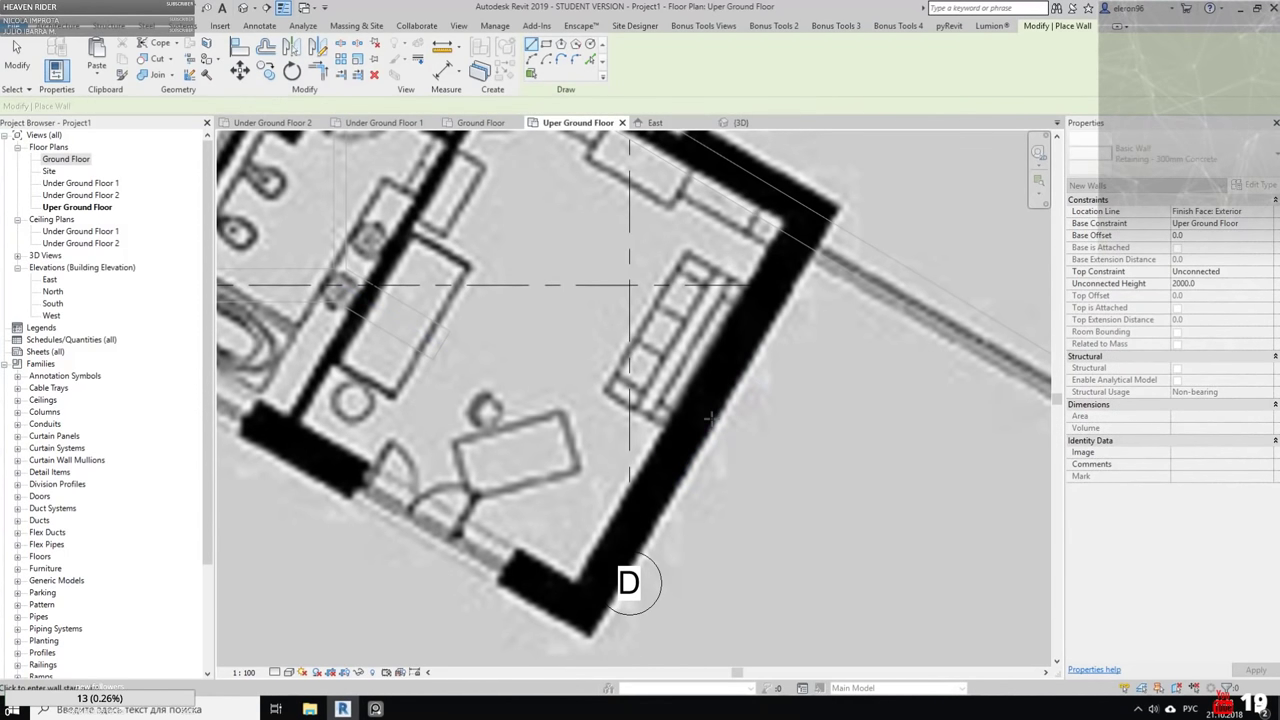
pyautogui.press('Escape')
pyautogui.press('Escape')
pyautogui.scroll(-5, 711, 418)
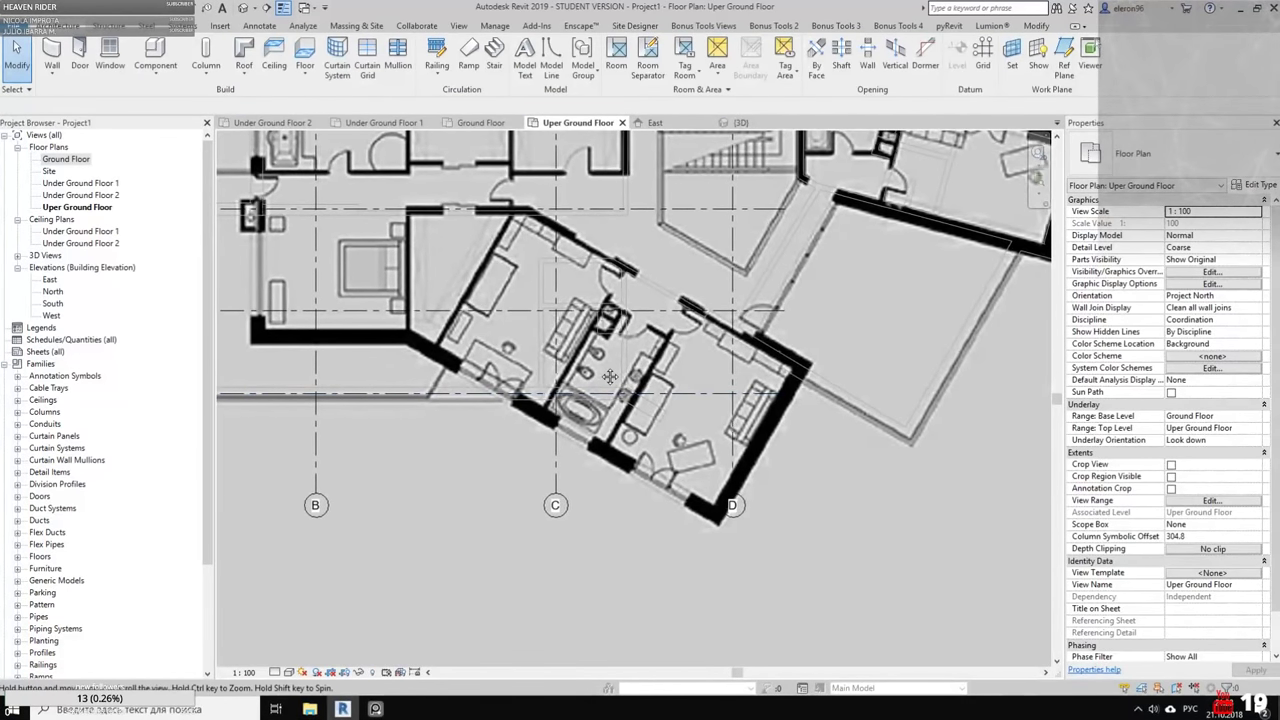
pyautogui.moveTo(610, 376); pyautogui.dragTo(659, 404, button='middle')
# Check the type of the long exterior wall along grid line 1 in the Ground Floor plan
pyautogui.click(481, 123)
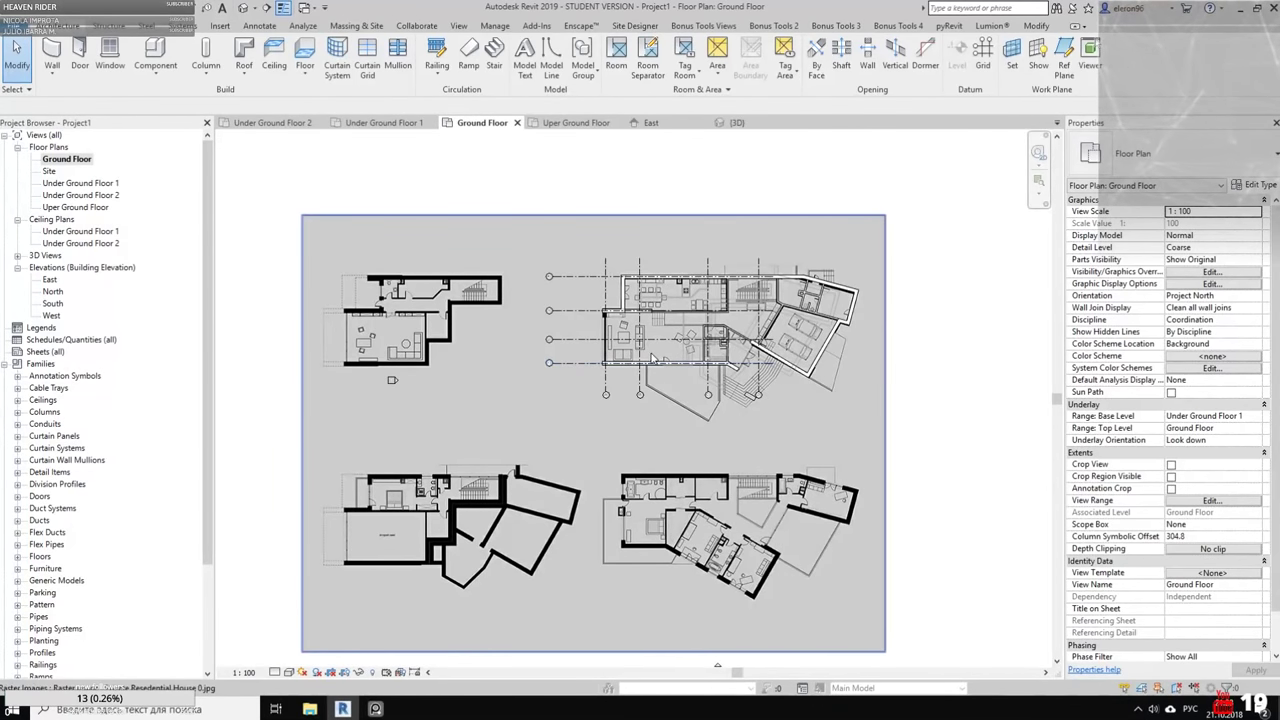
pyautogui.scroll(6, 652, 357)
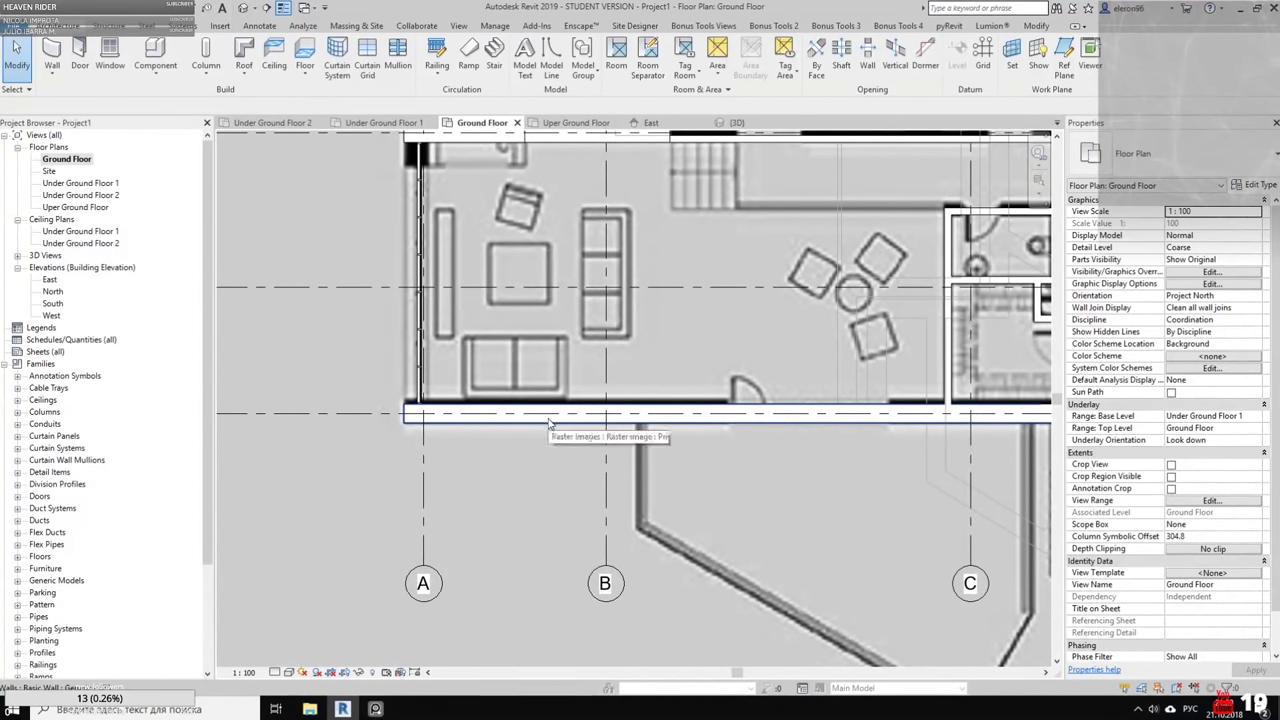
pyautogui.click(548, 416)
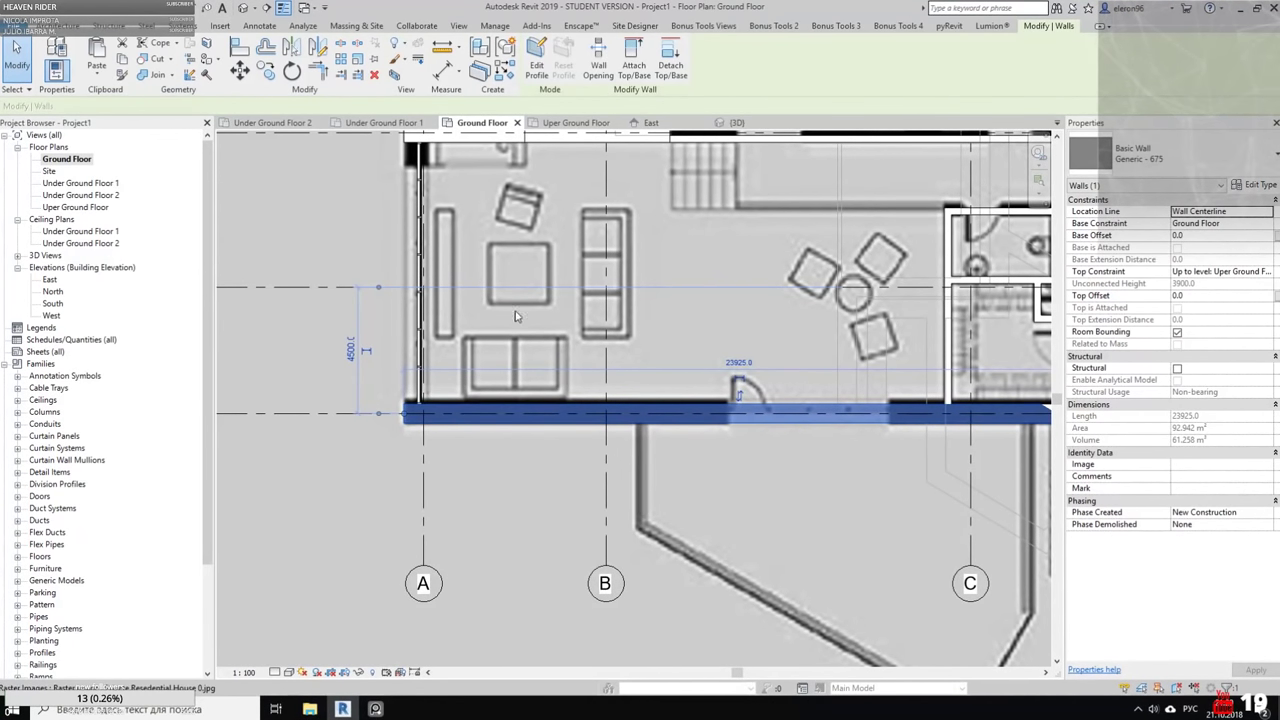
pyautogui.press('Escape')
pyautogui.click(557, 420)
pyautogui.press('Escape')
# Begin a new wall in the Uper Ground Floor plan using the Basic Wall type Generic - 675
pyautogui.click(576, 123)
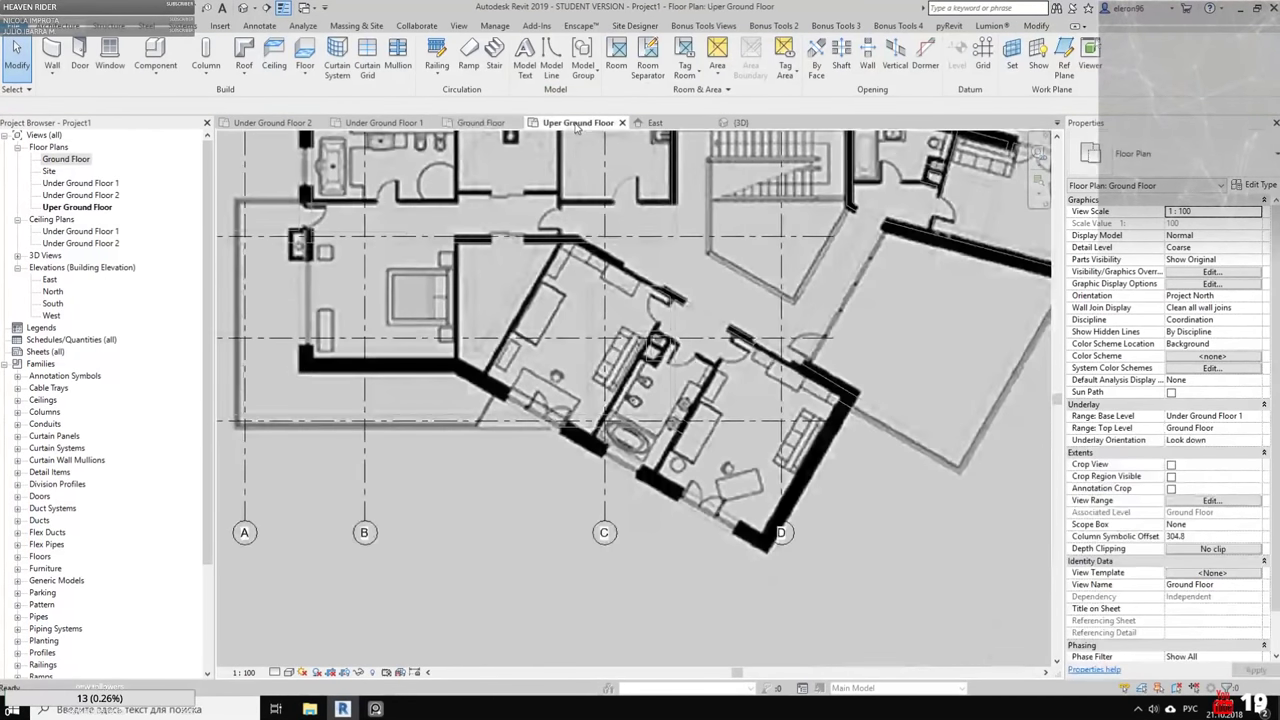
pyautogui.moveTo(690, 330); pyautogui.dragTo(593, 256, button='middle')
pyautogui.press('w')
pyautogui.press('a')
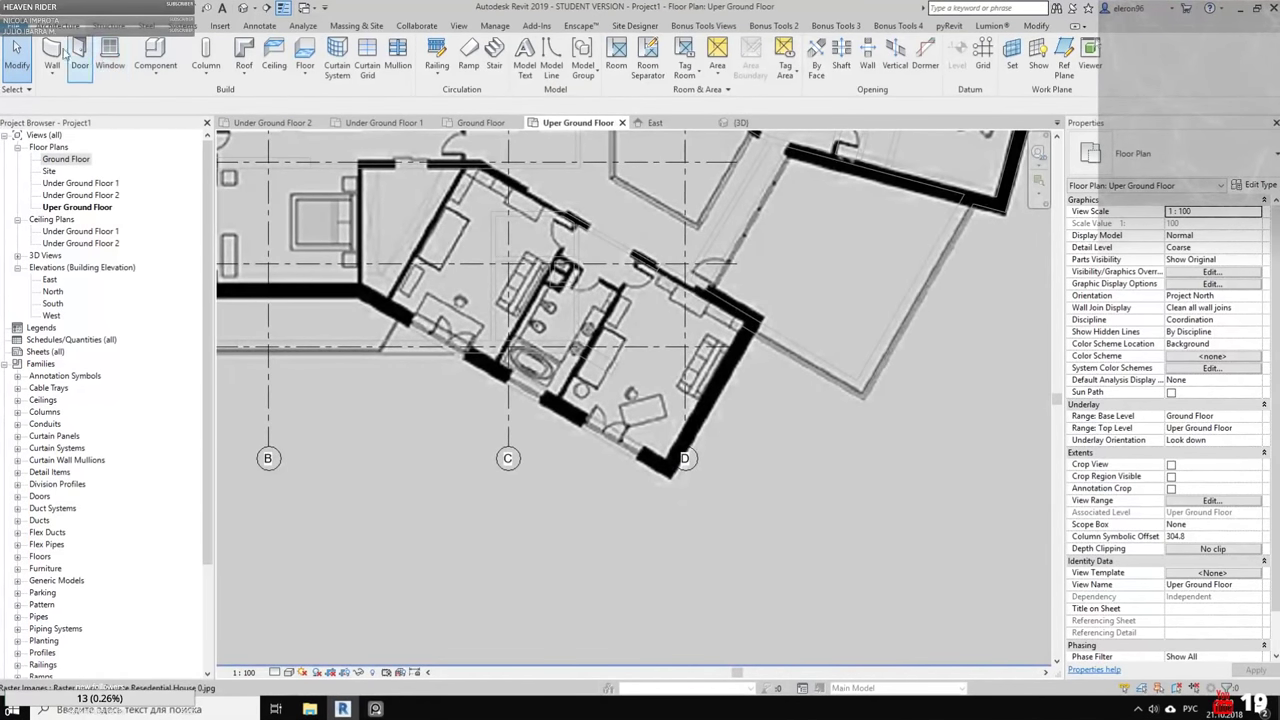
pyautogui.click(1165, 155)
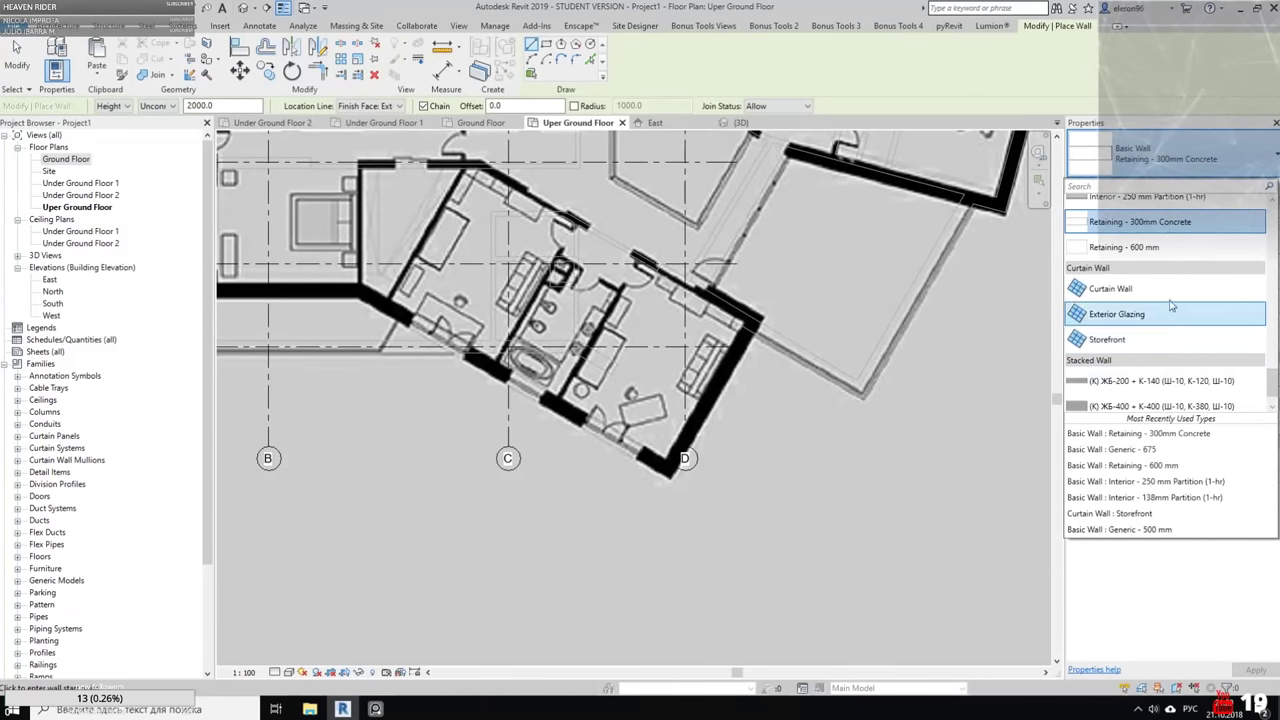
pyautogui.scroll(1, 1178, 293)
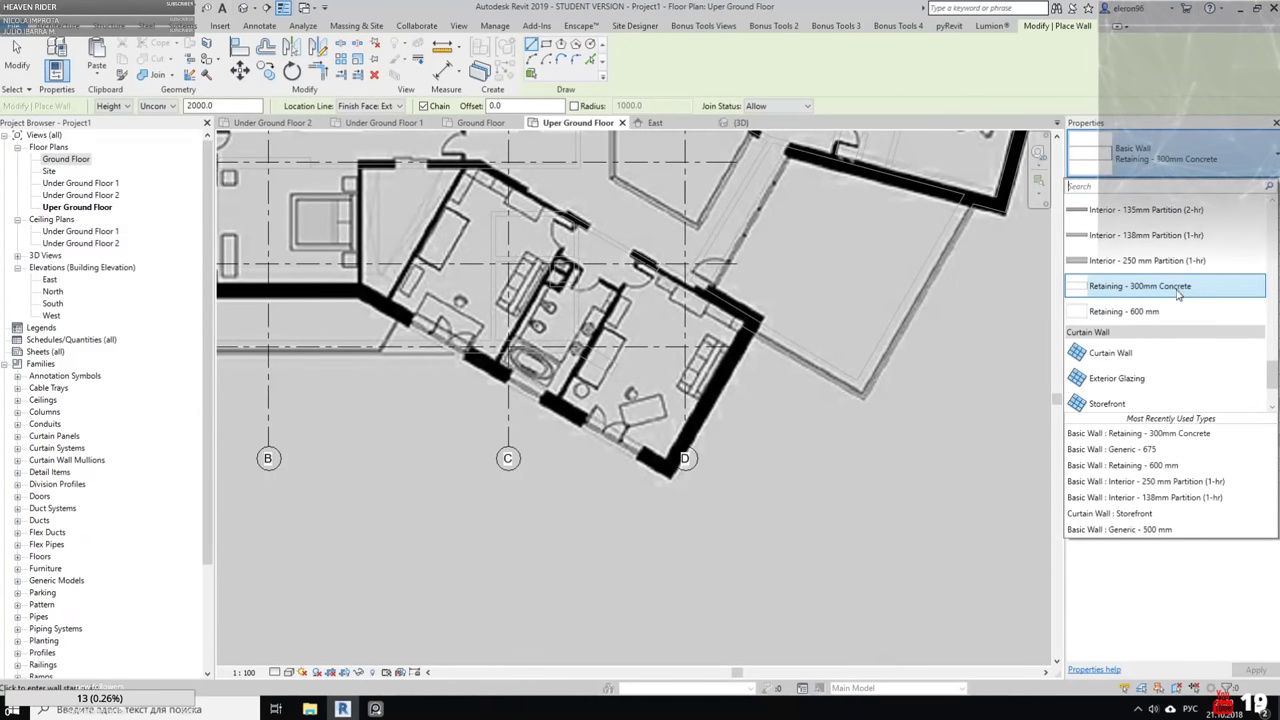
pyautogui.click(1128, 312)
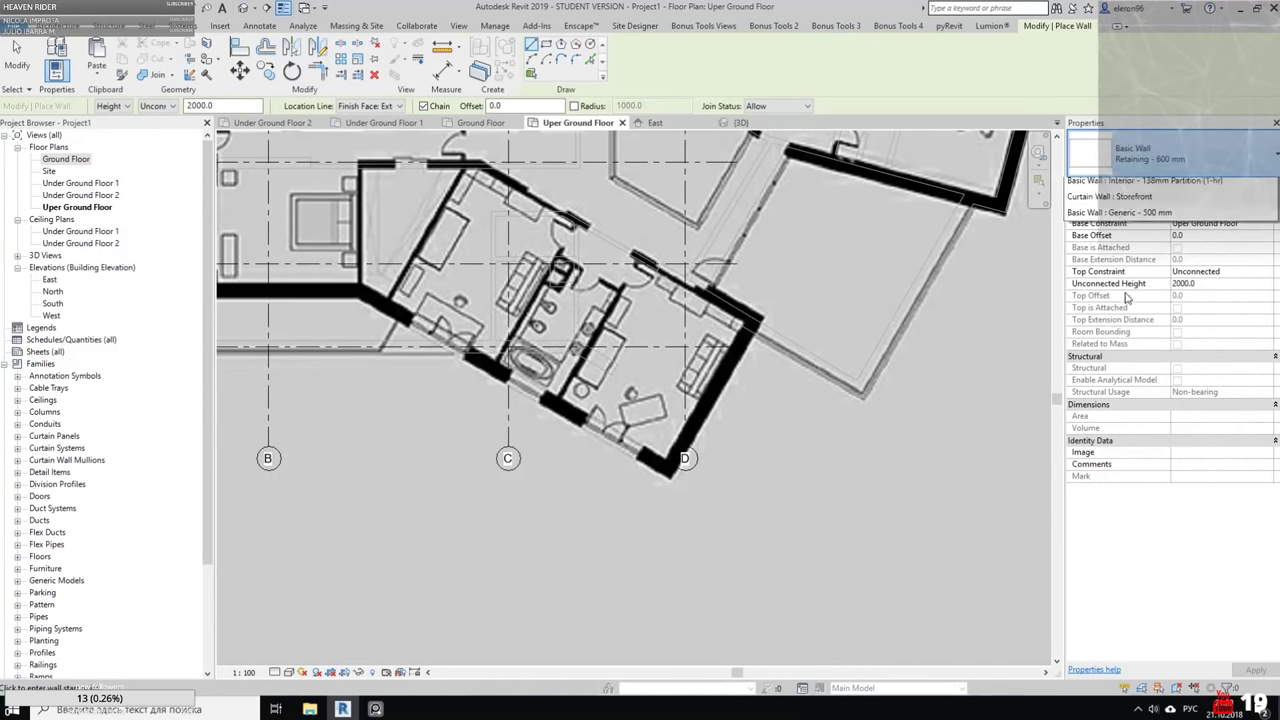
pyautogui.click(1165, 152)
pyautogui.scroll(5, 1150, 280)
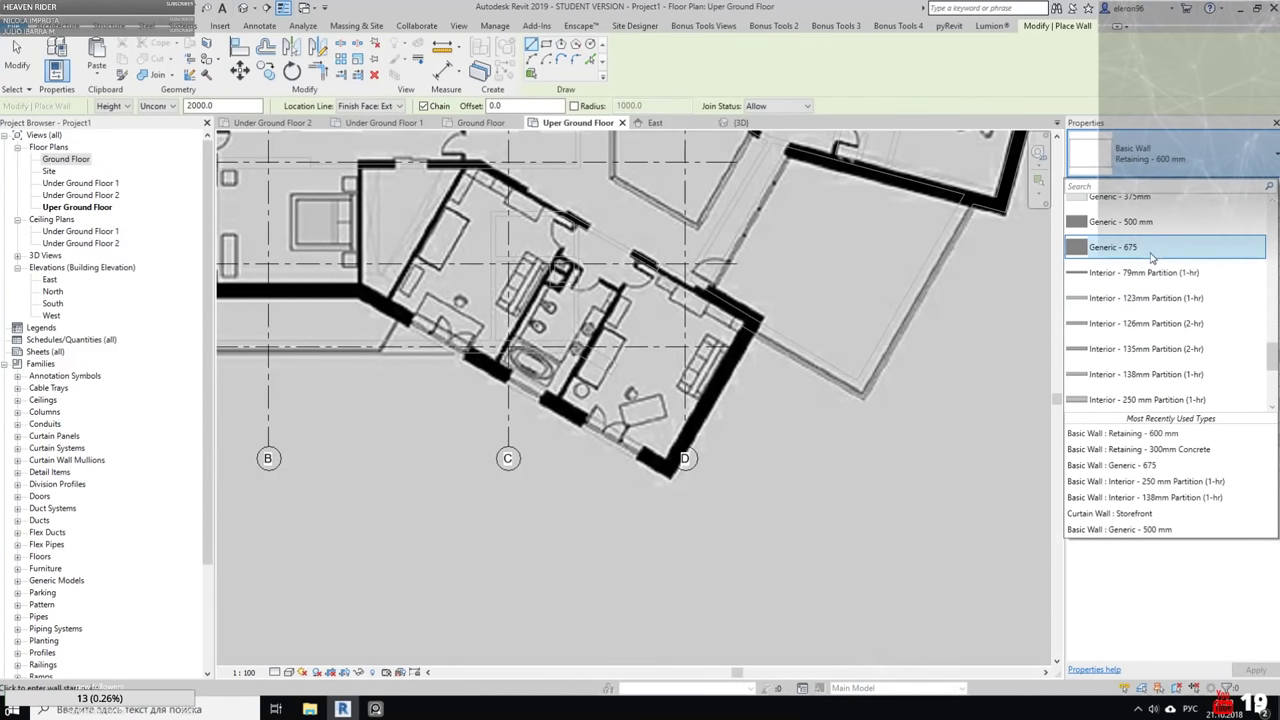
pyautogui.click(1153, 257)
# Set the new wall's location line to Finish Face: Exterior for tracing from the angled wing's outer corner near grid D
pyautogui.scroll(4, 770, 310)
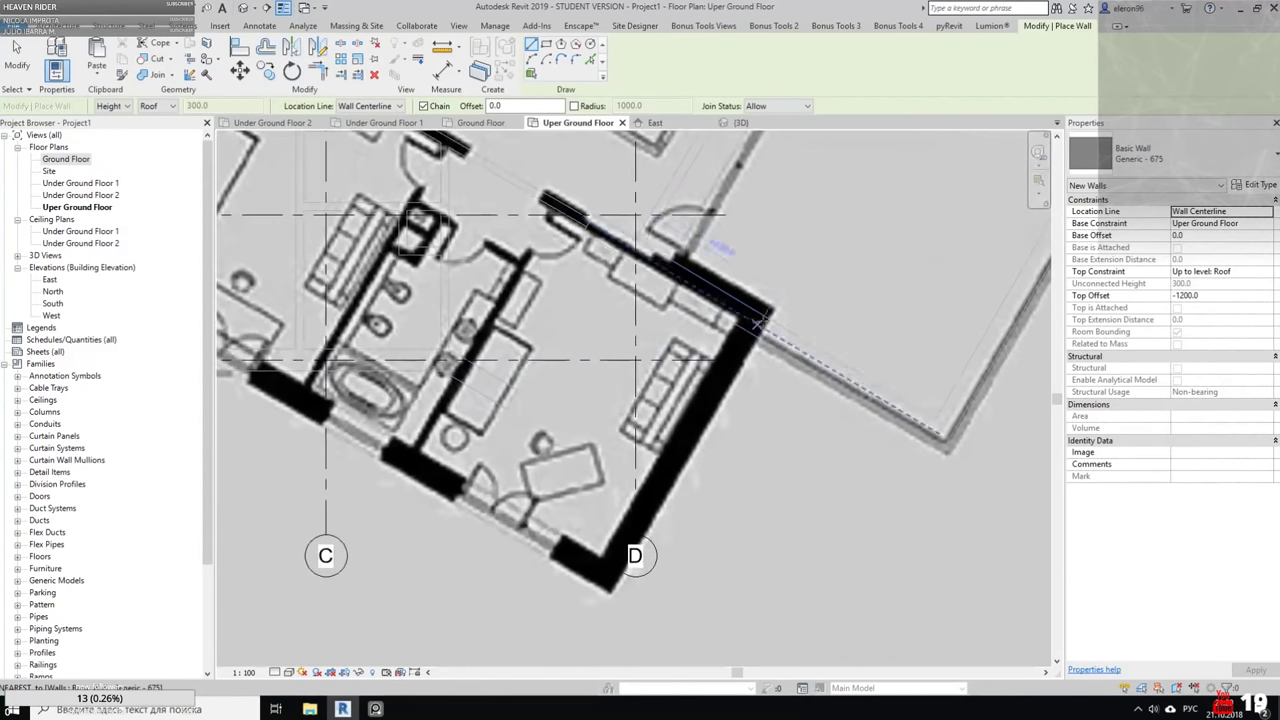
pyautogui.click(776, 303)
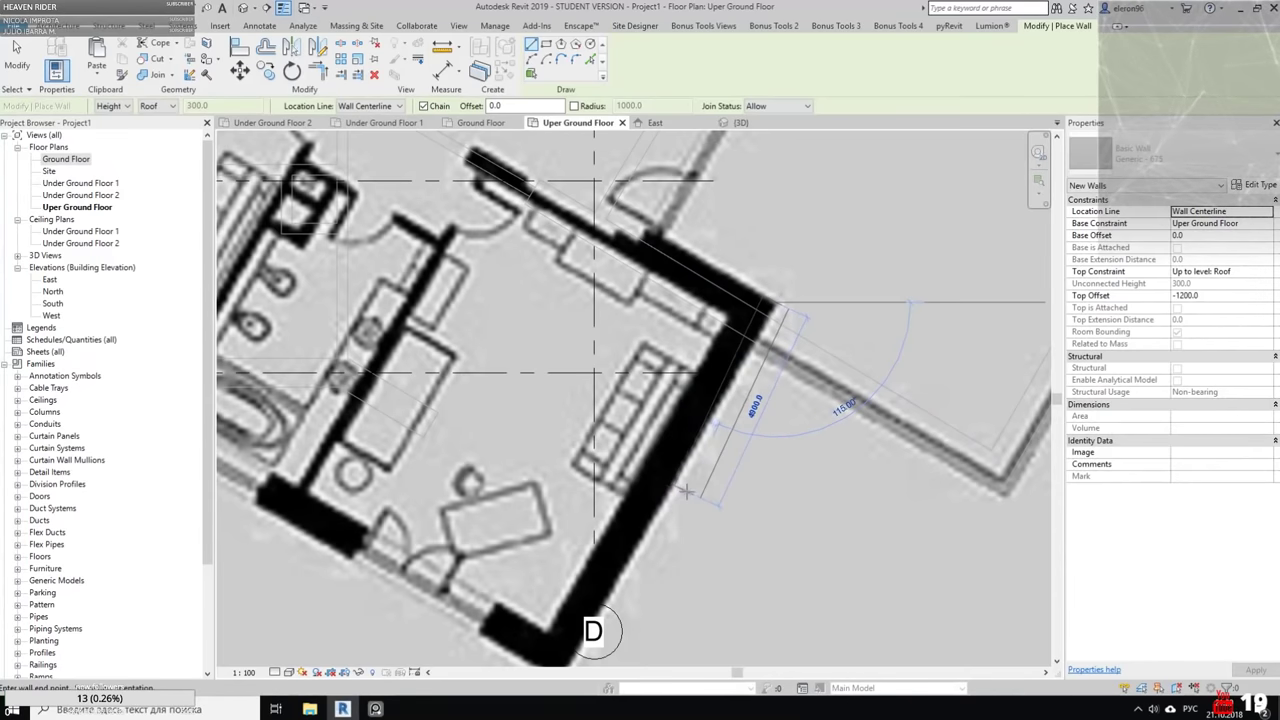
pyautogui.press('Escape')
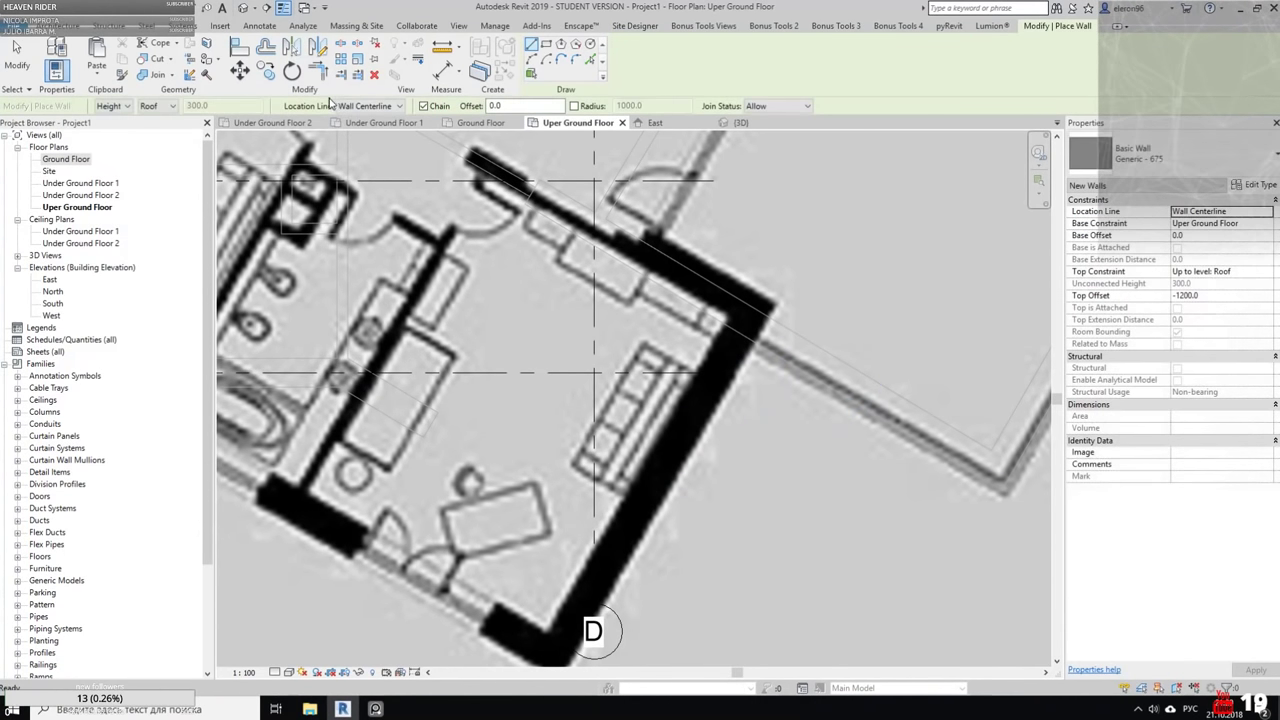
pyautogui.click(398, 106)
pyautogui.click(399, 140)
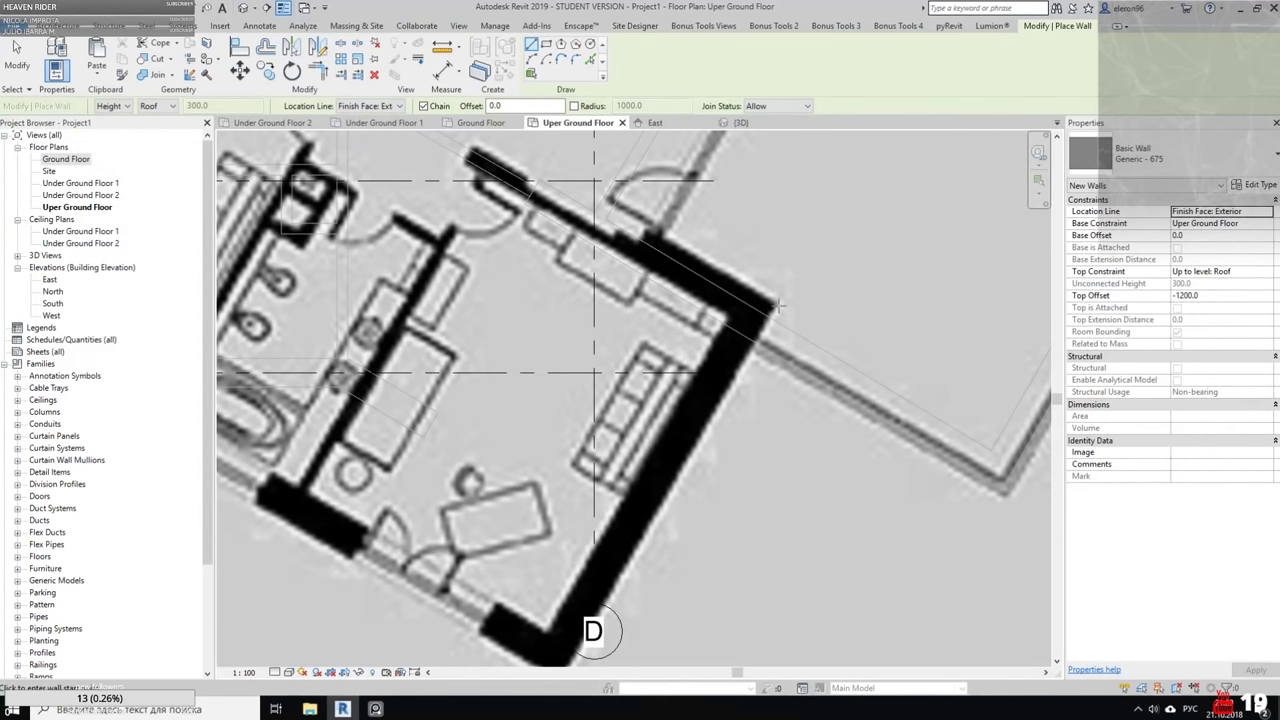
# Trace the angled wing's end wall near grid D and its long sloping outer wall up to the bend at the bedroom
pyautogui.click(776, 303)
pyautogui.moveTo(640, 582); pyautogui.dragTo(676, 411, button='middle')
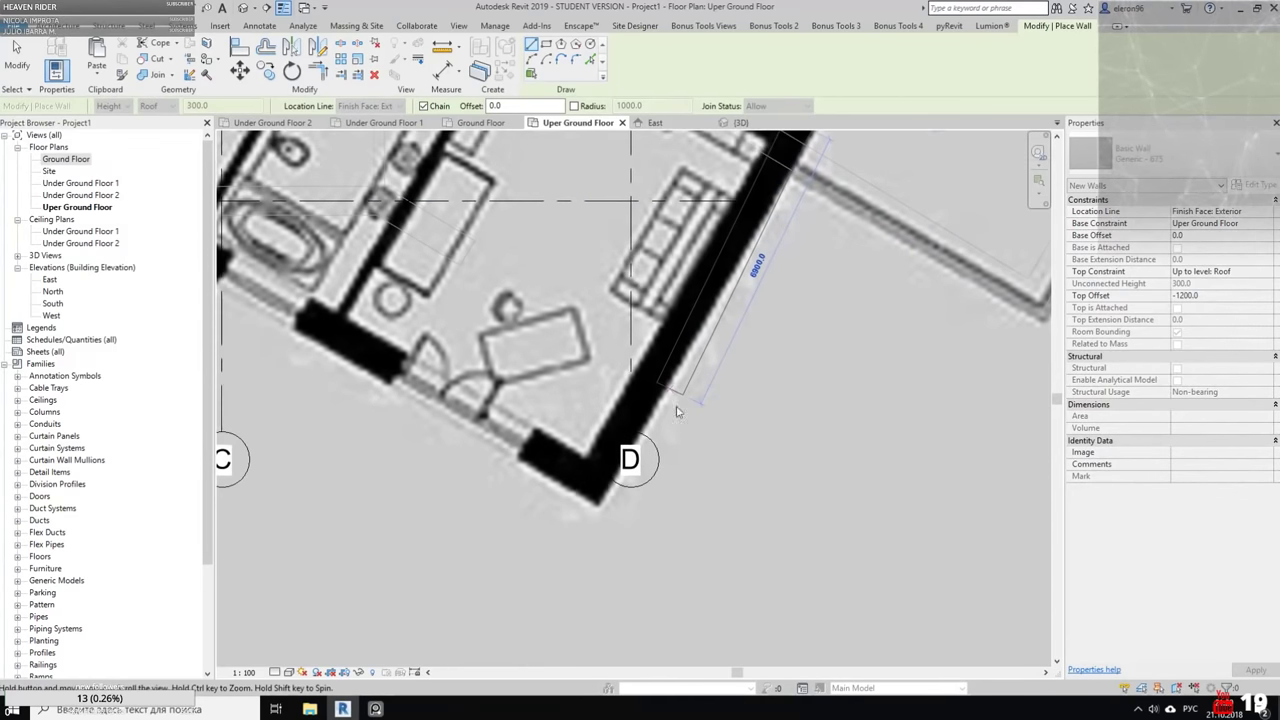
pyautogui.click(601, 500)
pyautogui.moveTo(367, 379); pyautogui.dragTo(727, 480, button='middle')
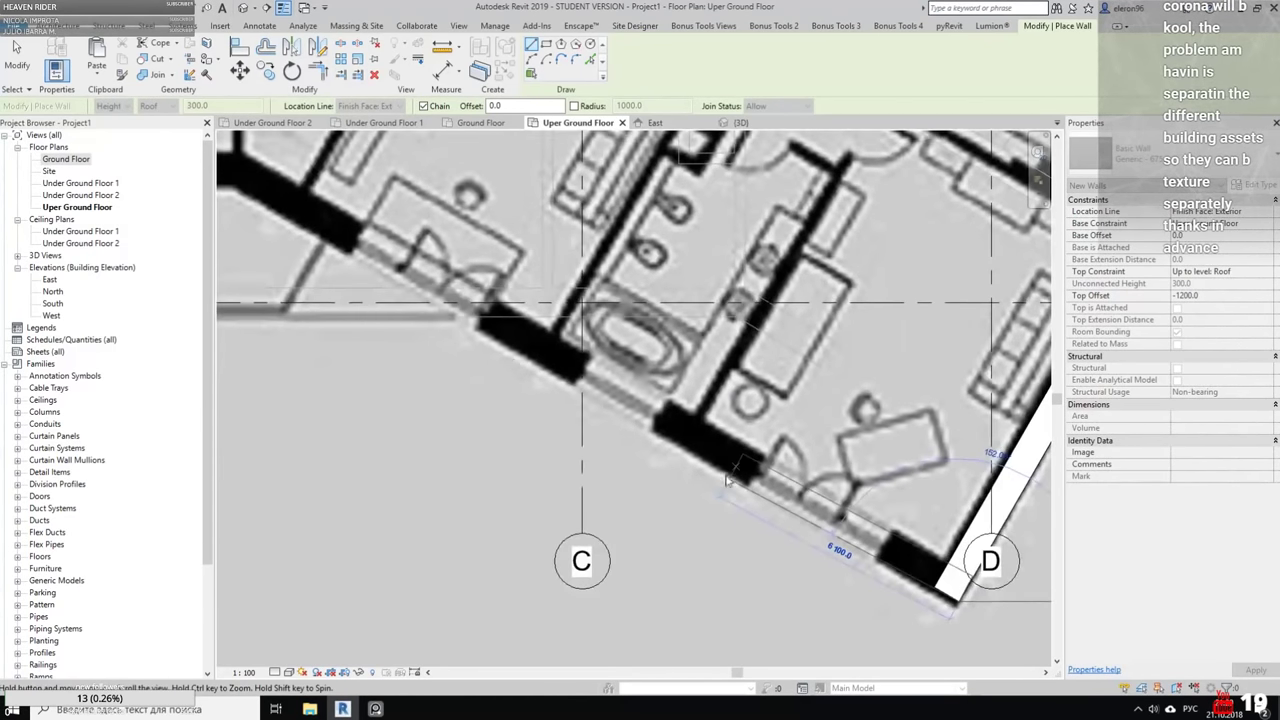
pyautogui.moveTo(480, 342); pyautogui.dragTo(887, 536, button='middle')
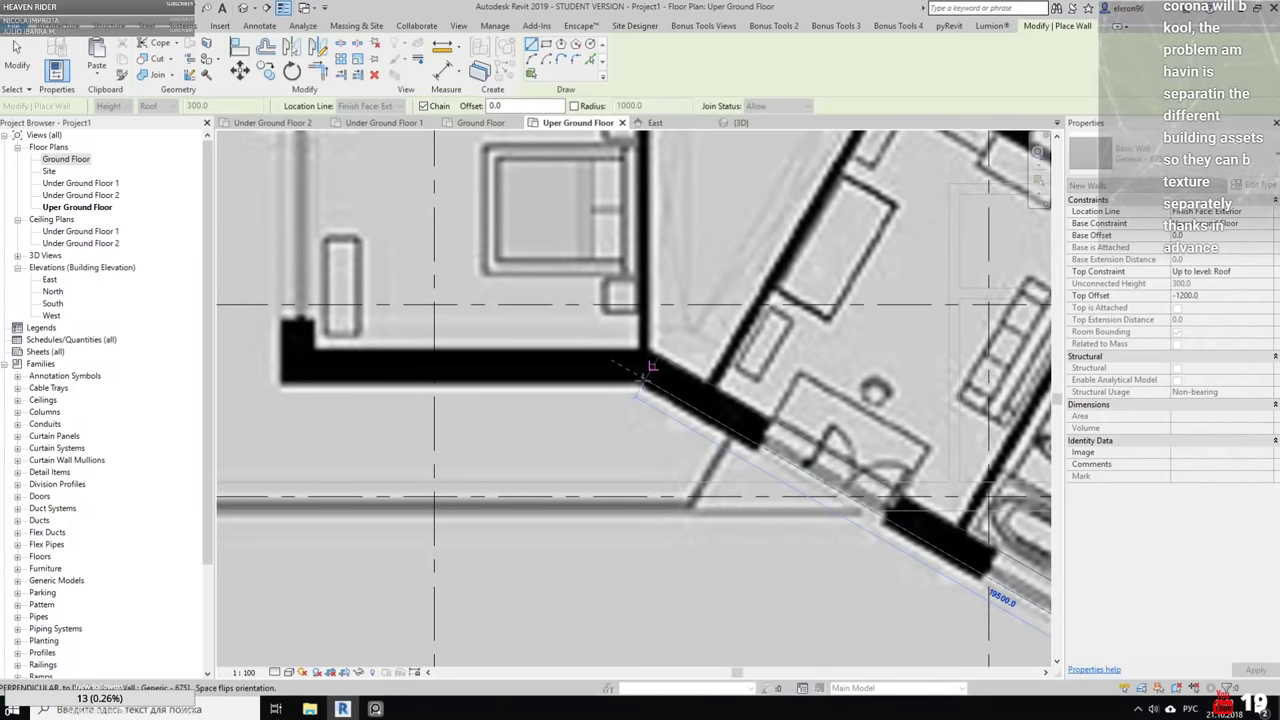
pyautogui.click(648, 368)
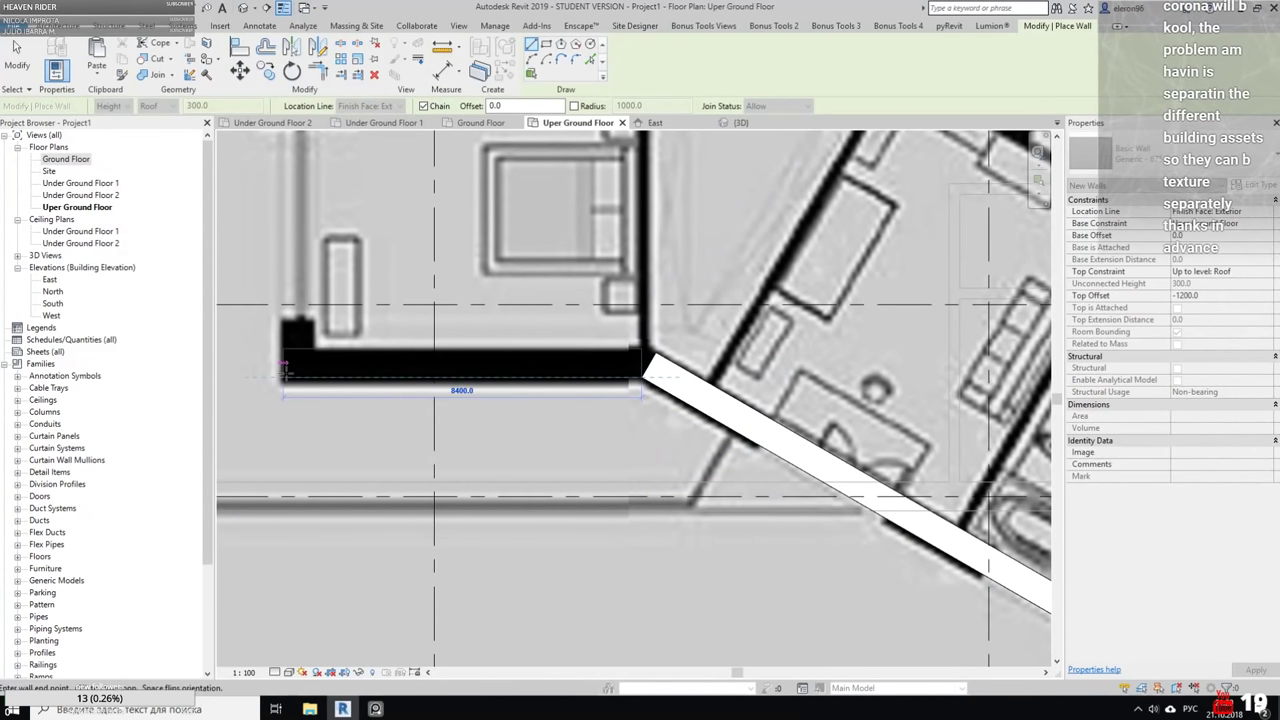
# Continue the wall chain along the bedroom's outer wall for about 8400 mm and up the side facade past the bathroom's outer corner
pyautogui.click(285, 370)
pyautogui.moveTo(340, 212); pyautogui.dragTo(390, 262, button='middle')
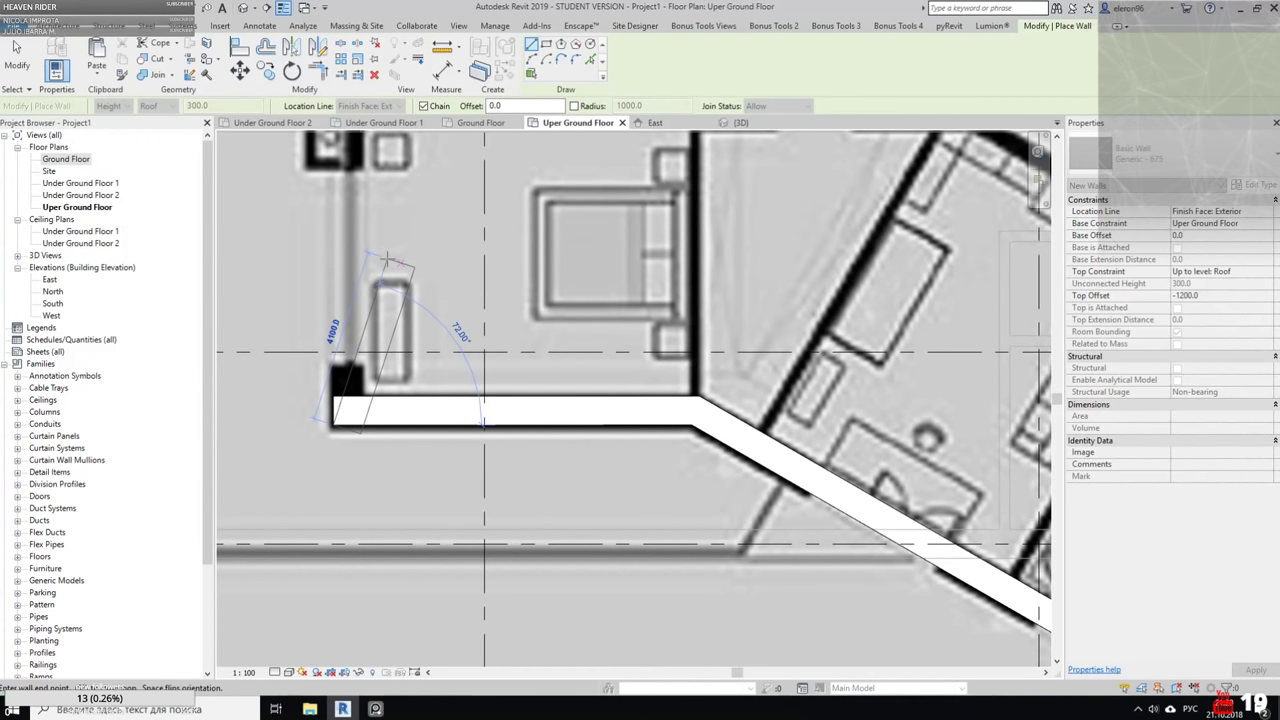
pyautogui.moveTo(434, 281); pyautogui.dragTo(547, 464, button='middle')
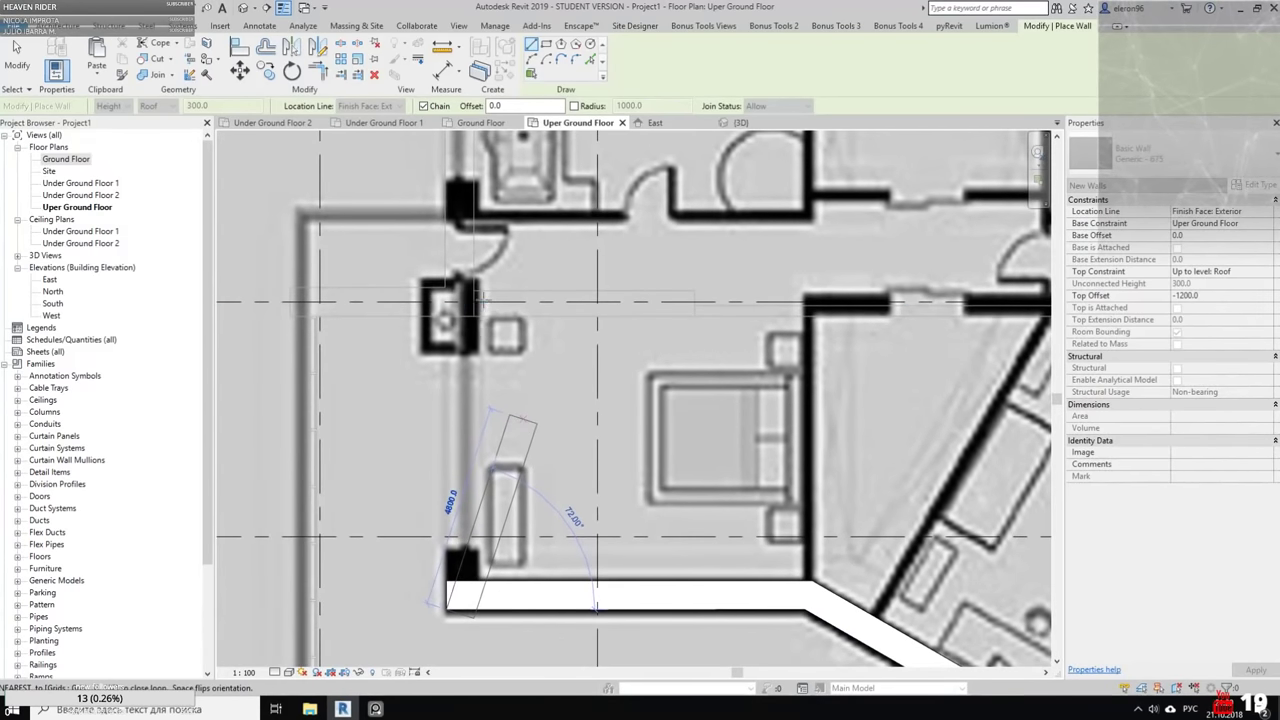
pyautogui.moveTo(482, 301); pyautogui.dragTo(509, 422, button='middle')
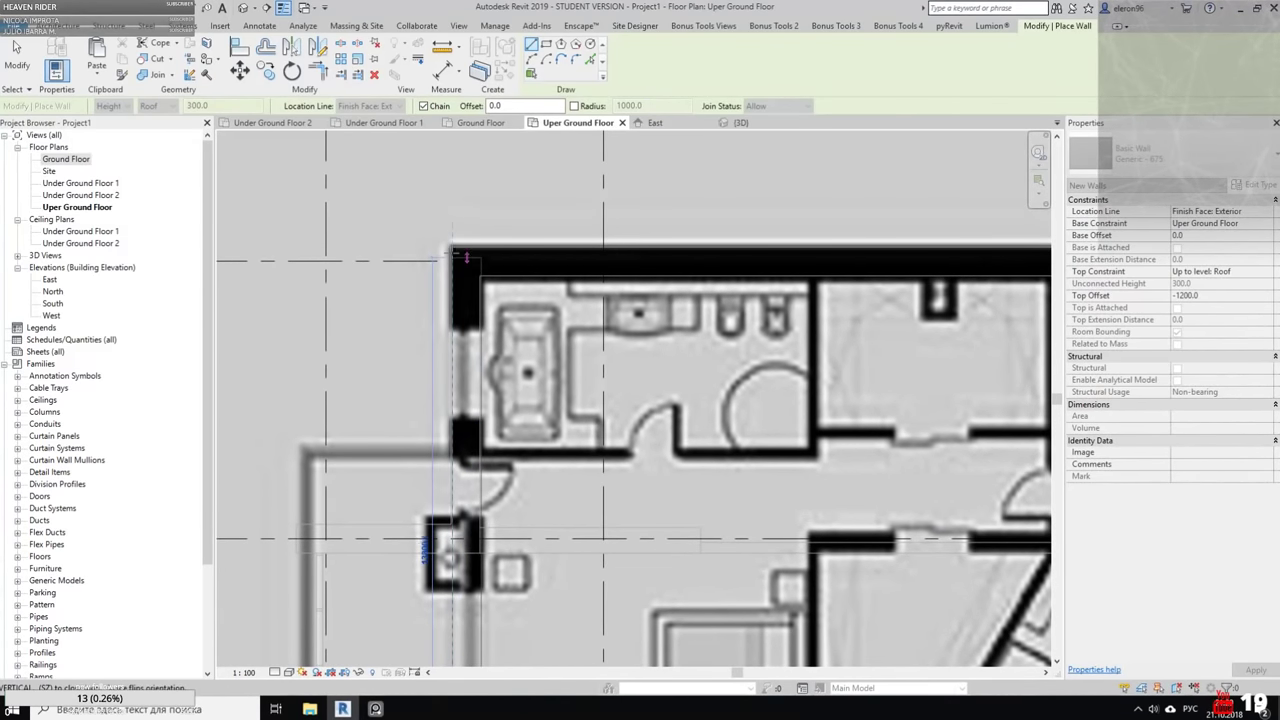
pyautogui.scroll(1, 454, 240)
pyautogui.click(455, 213)
pyautogui.press('Escape')
pyautogui.press('Escape')
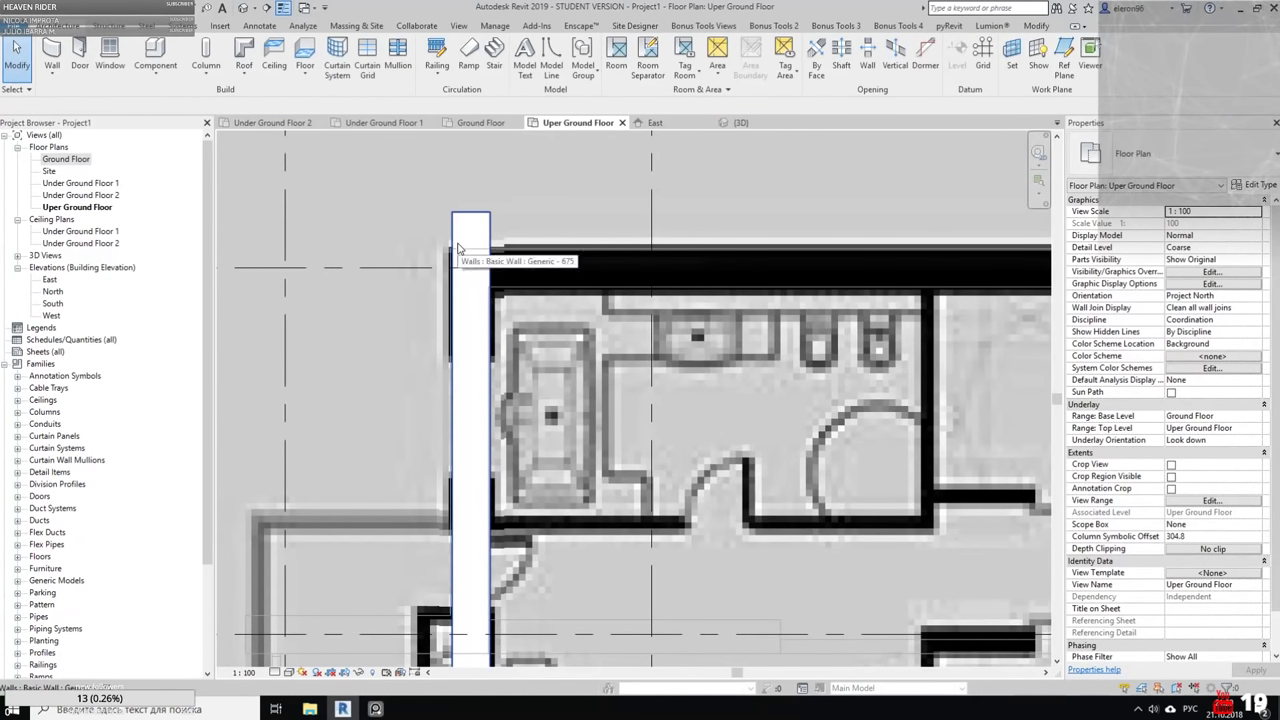
pyautogui.moveTo(590, 225); pyautogui.dragTo(660, 204, button='middle')
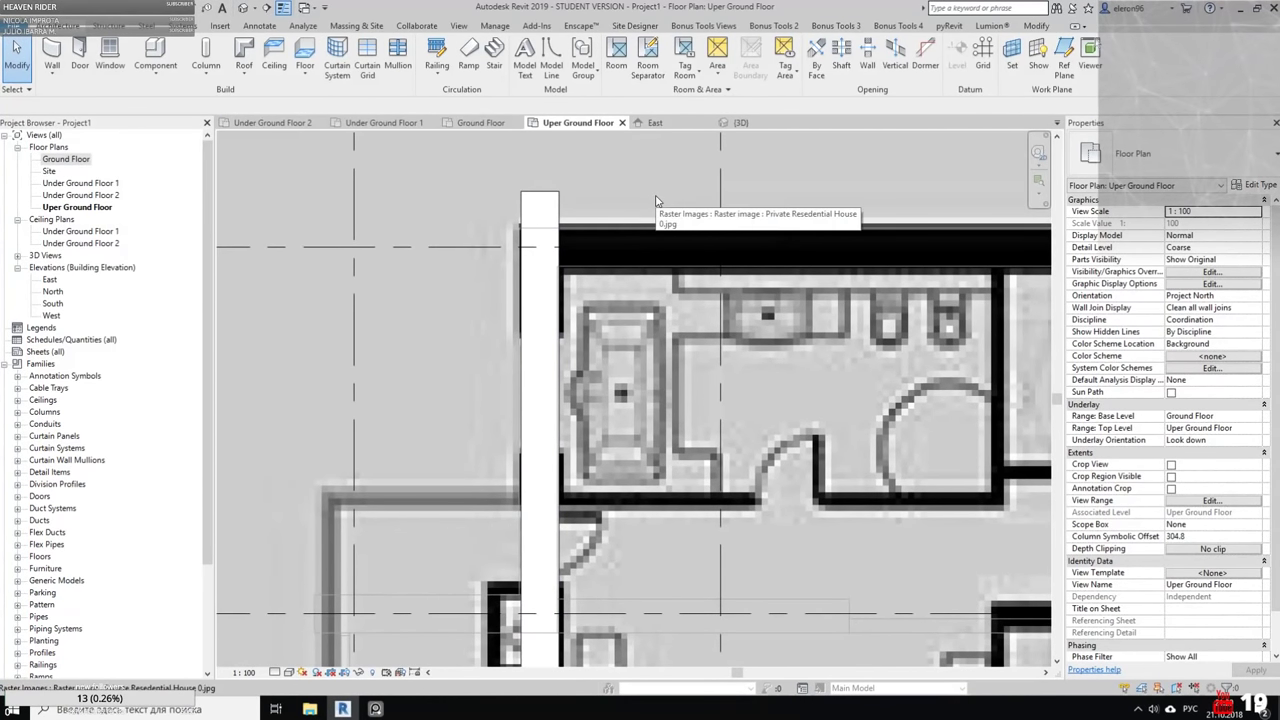
pyautogui.press('a')
pyautogui.press('l')
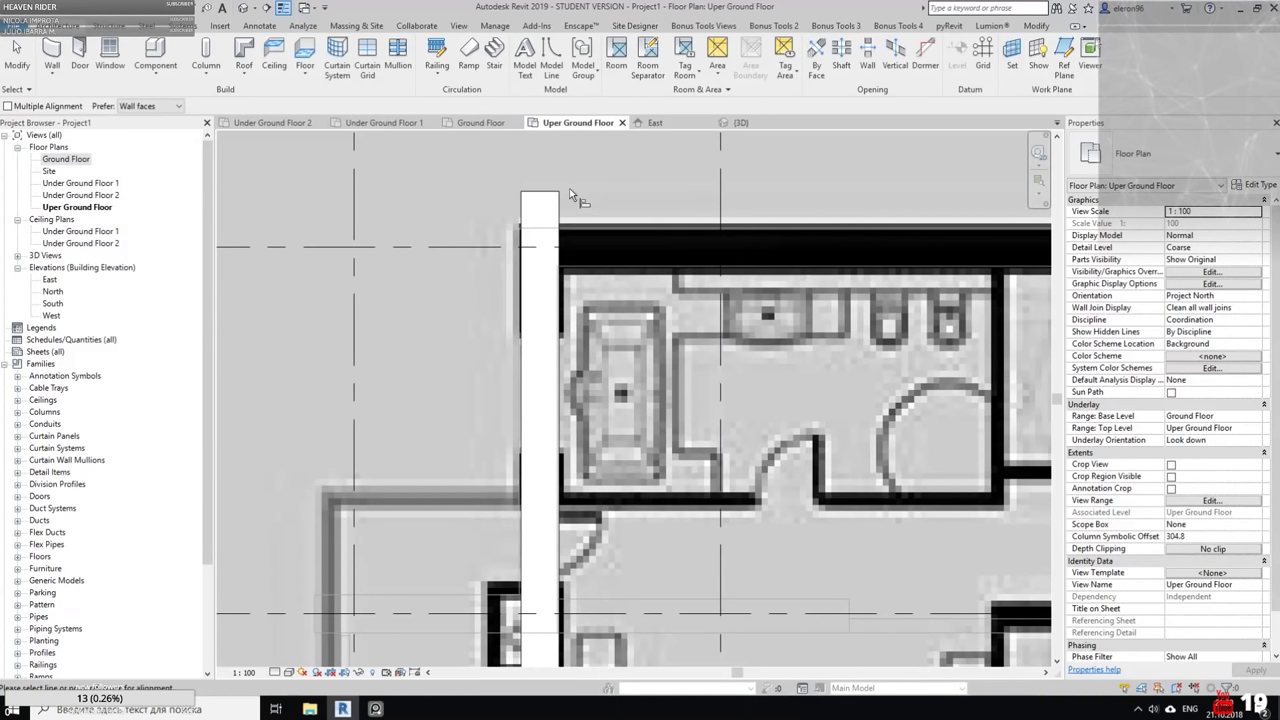
pyautogui.scroll(4, 550, 205)
pyautogui.click(452, 318)
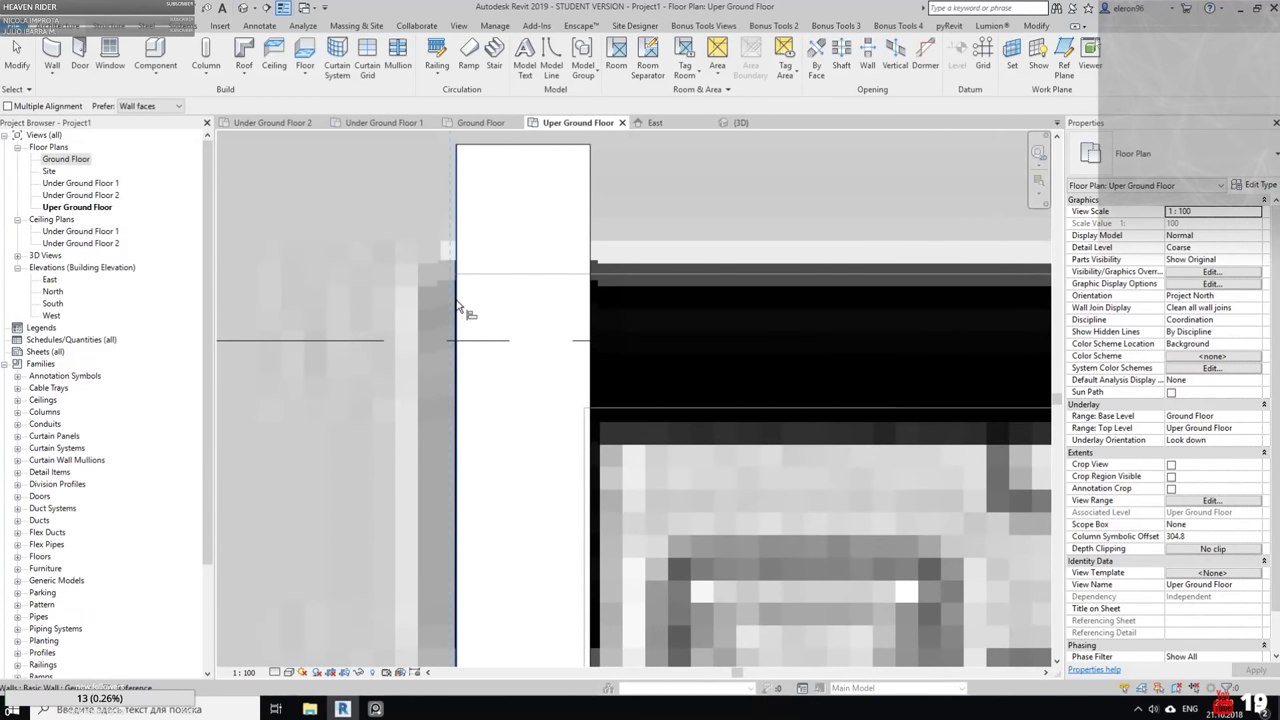
pyautogui.scroll(-4, 640, 197)
pyautogui.scroll(-1, 636, 197)
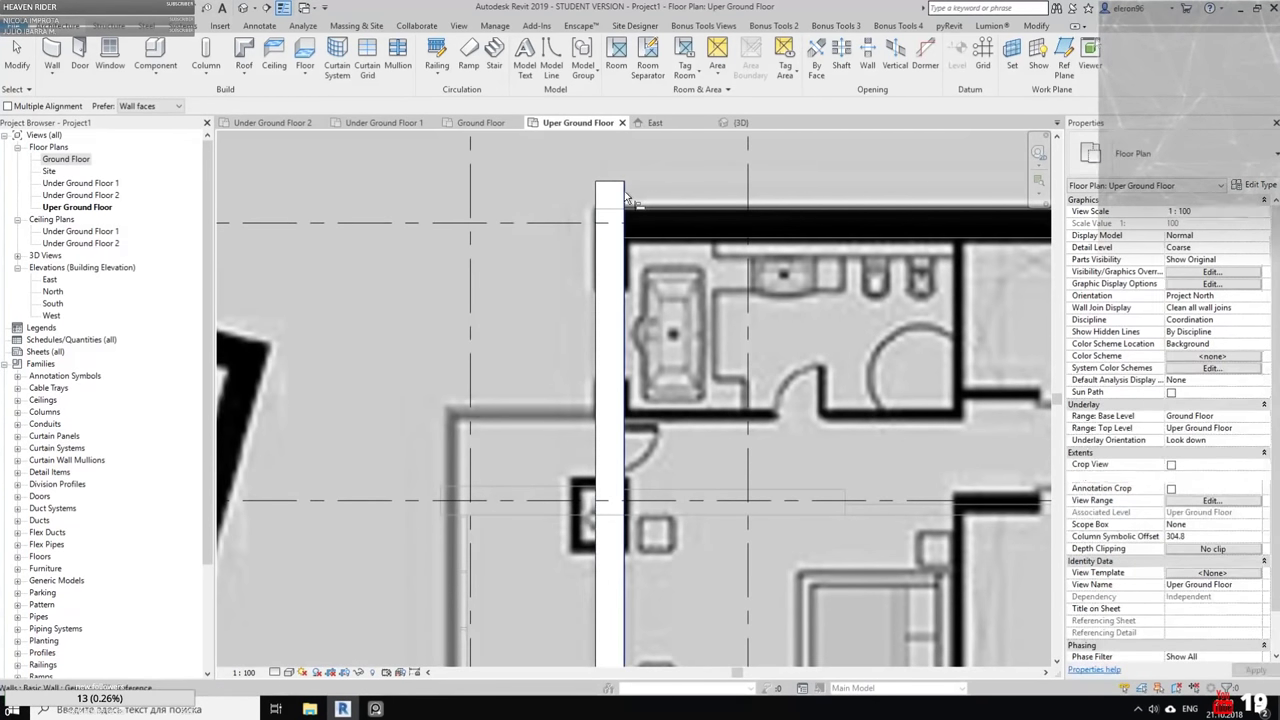
pyautogui.press('Escape')
# Shorten the side facade wall so its upper end meets the outer face of the drawn wall along grid line 4
pyautogui.click(618, 178)
pyautogui.scroll(3, 618, 177)
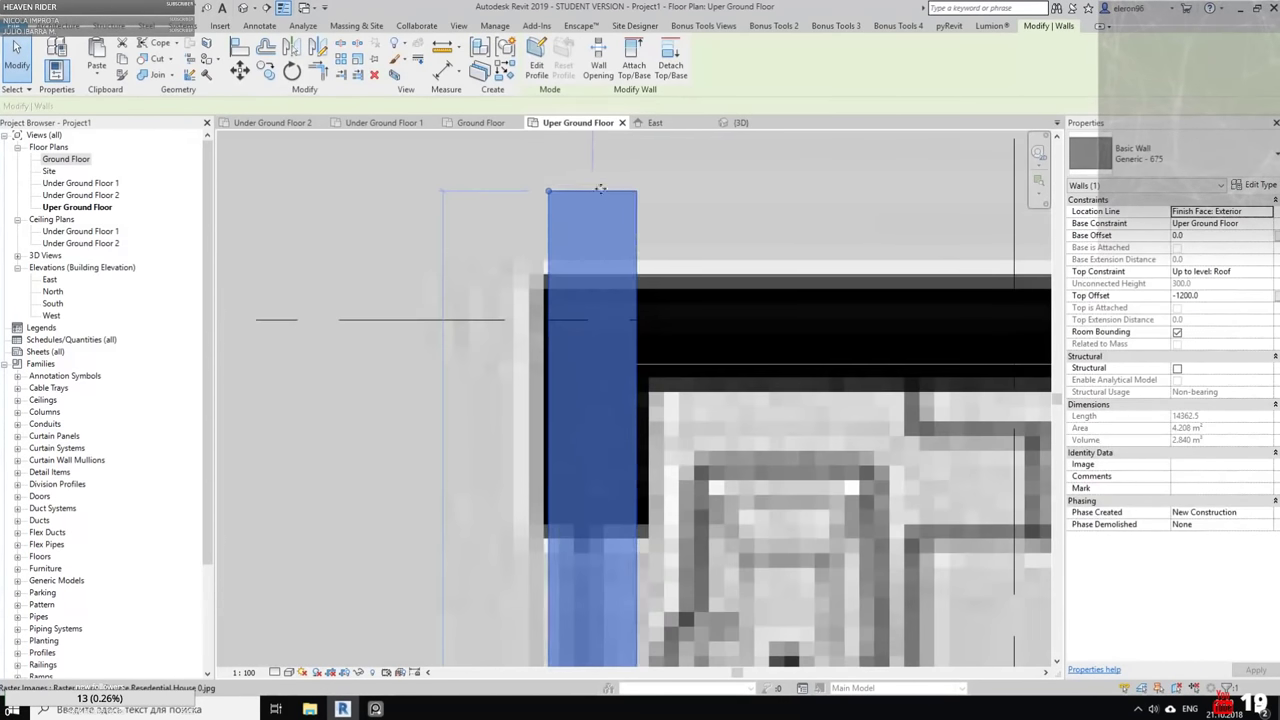
pyautogui.moveTo(548, 191); pyautogui.dragTo(548, 276)
pyautogui.click(686, 217)
pyautogui.scroll(-6, 686, 217)
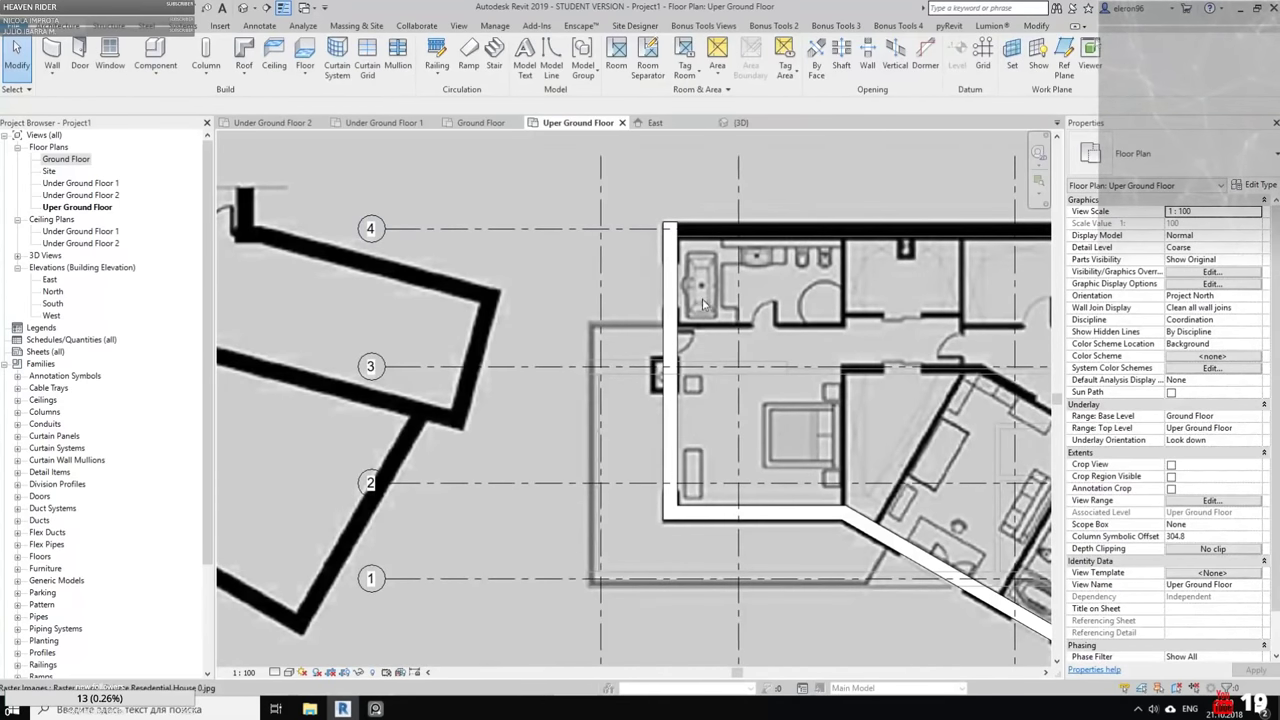
# Draw a Generic - 675 wall about 8700 mm long over the exterior wall along grid line 4, above the bathroom
pyautogui.moveTo(709, 305); pyautogui.dragTo(477, 271, button='middle')
pyautogui.scroll(5, 612, 493)
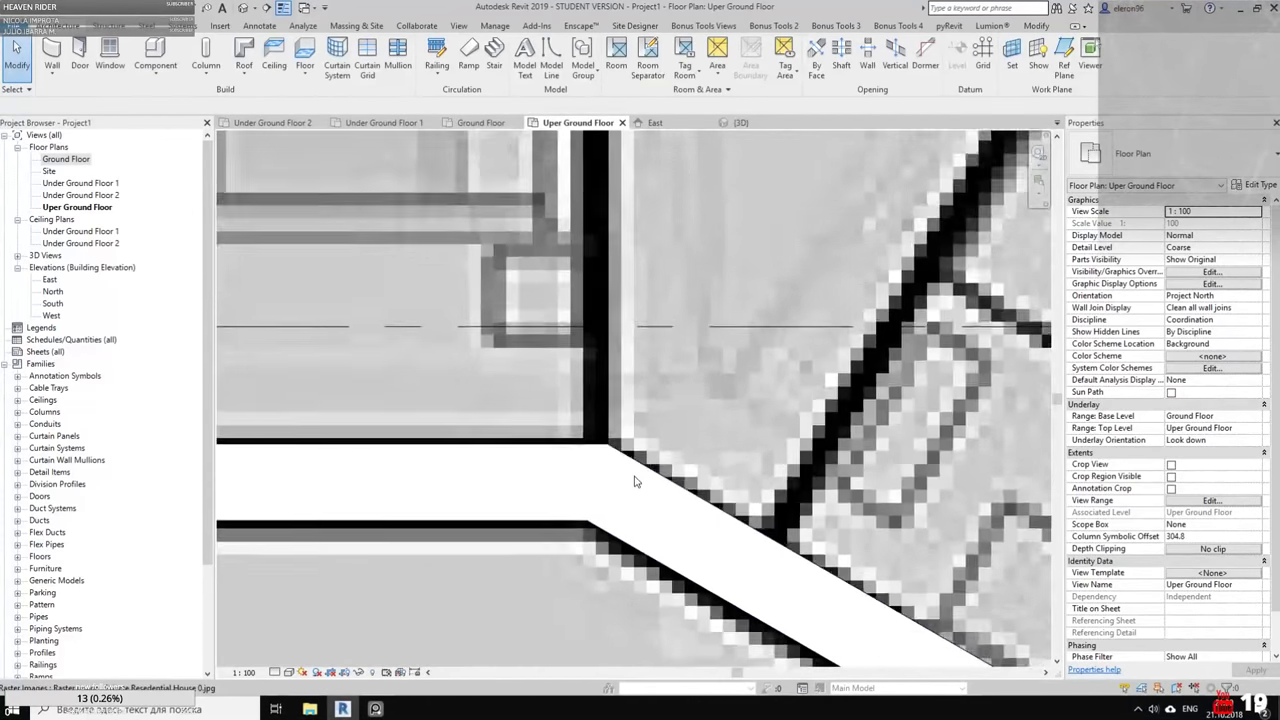
pyautogui.scroll(-5, 660, 414)
pyautogui.moveTo(660, 414); pyautogui.dragTo(414, 329, button='middle')
pyautogui.moveTo(627, 293); pyautogui.dragTo(746, 500, button='middle')
pyautogui.scroll(3, 490, 281)
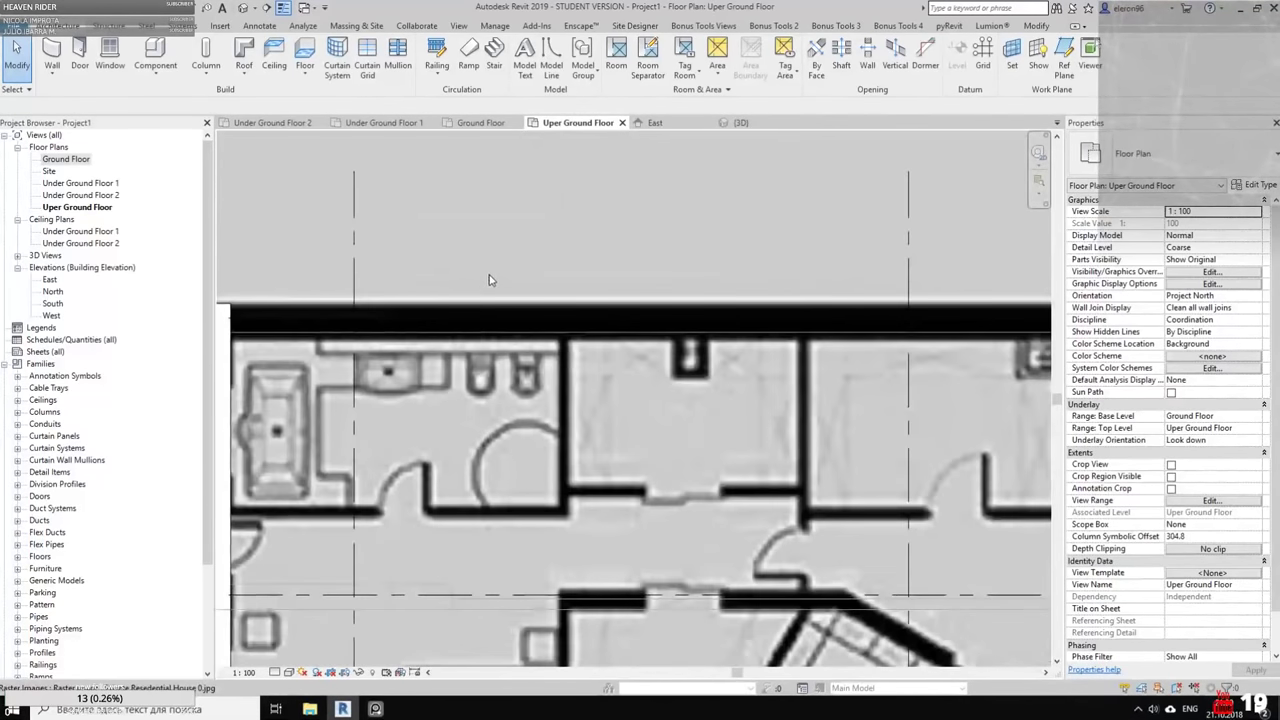
pyautogui.click(51, 55)
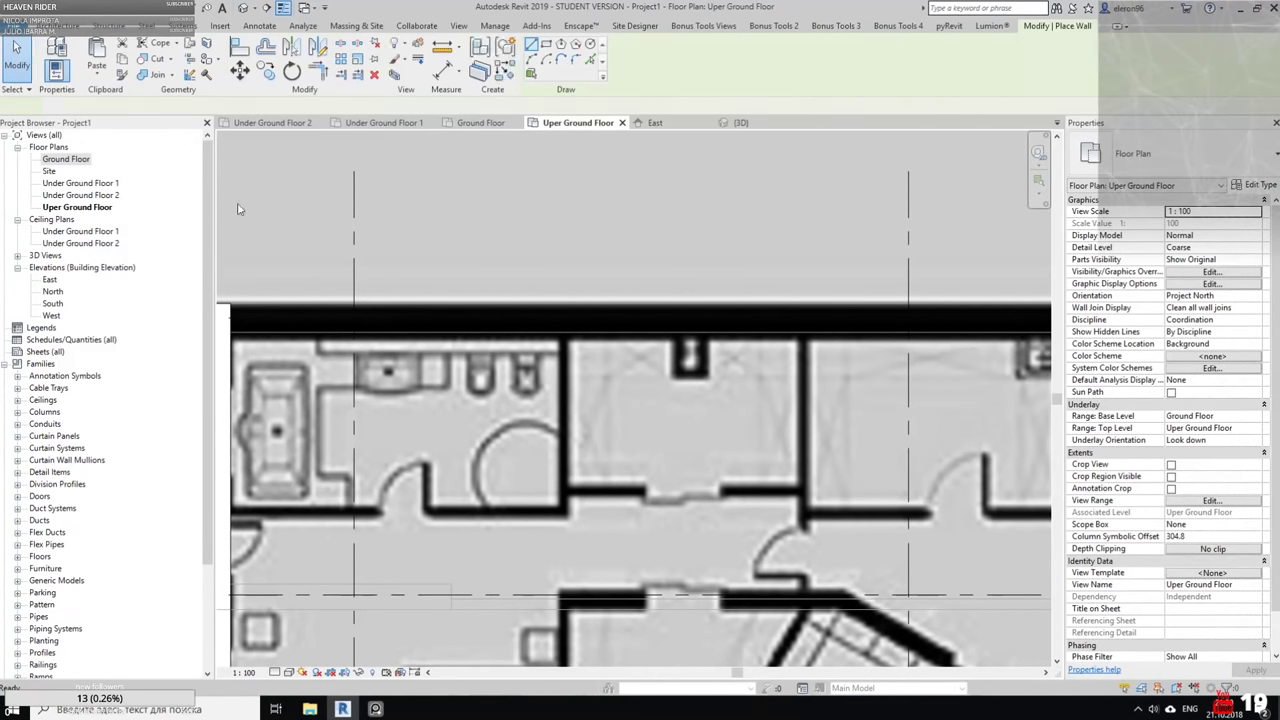
pyautogui.click(297, 317)
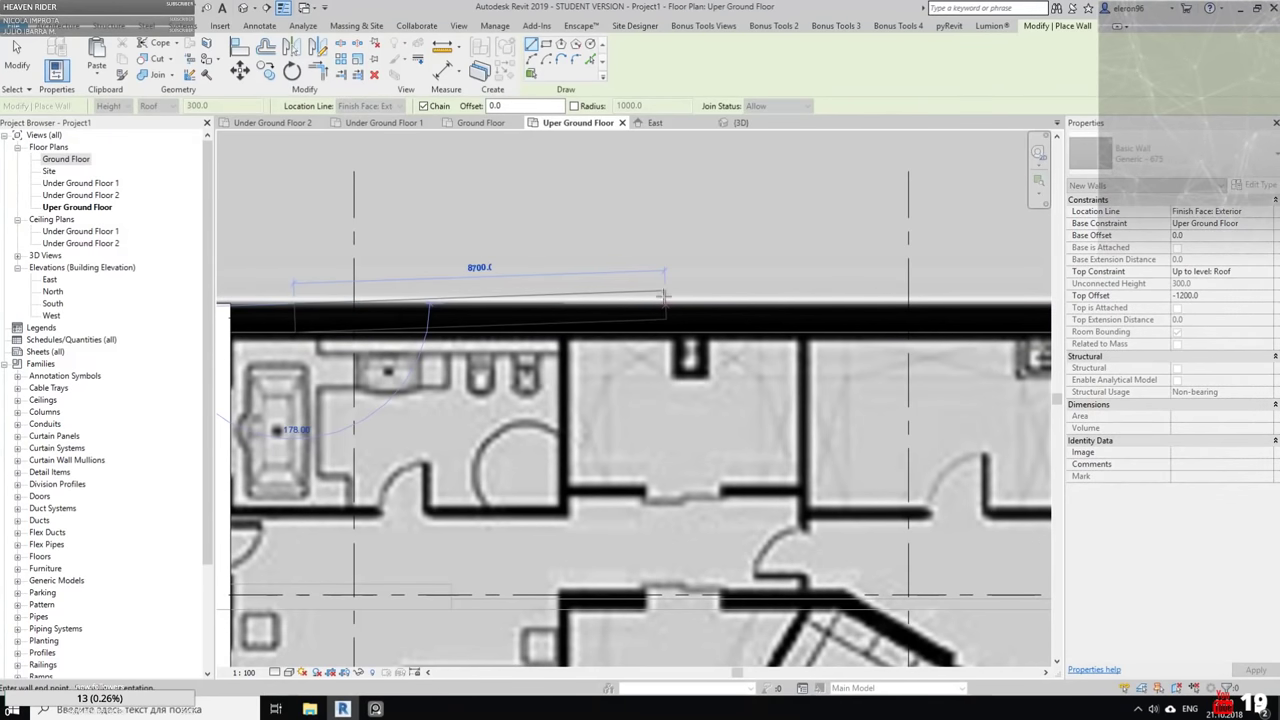
pyautogui.click(663, 318)
pyautogui.press('Escape')
pyautogui.press('Escape')
# Trim/extend the side facade wall and the grid line 4 wall to a corner beside the bathroom
pyautogui.scroll(4, 489, 283)
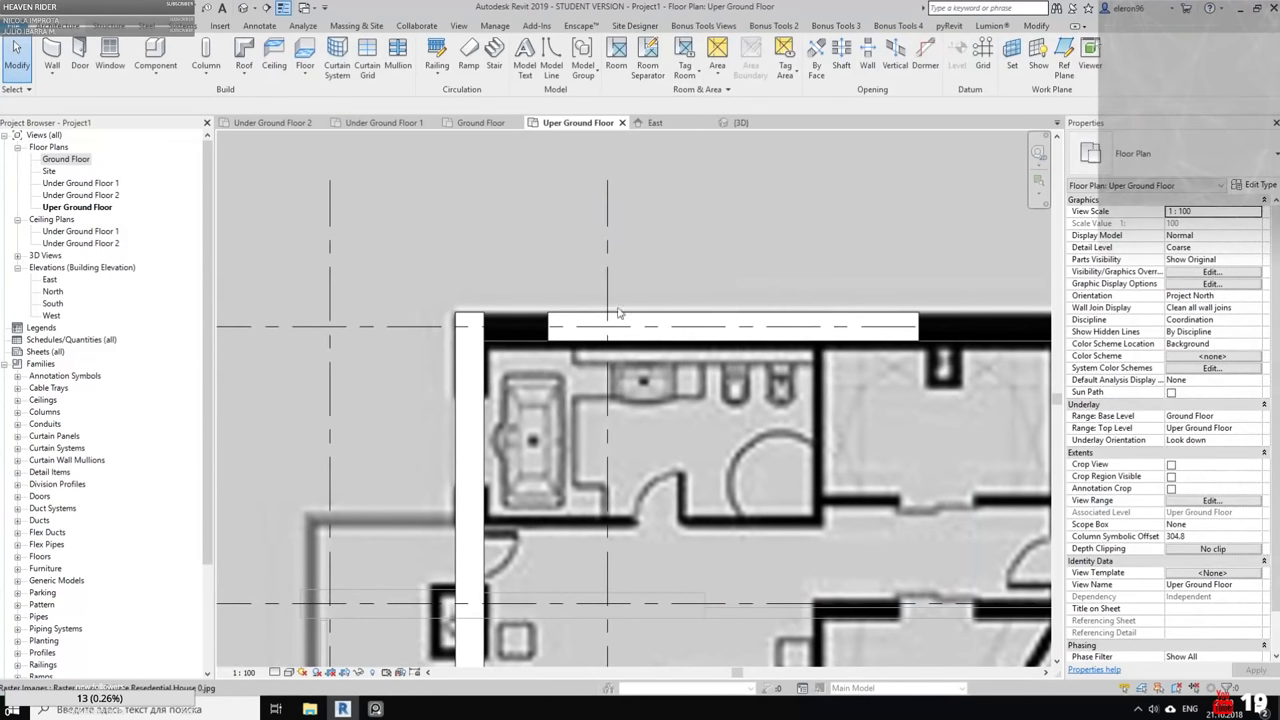
pyautogui.click(478, 350)
pyautogui.press('t')
pyautogui.press('r')
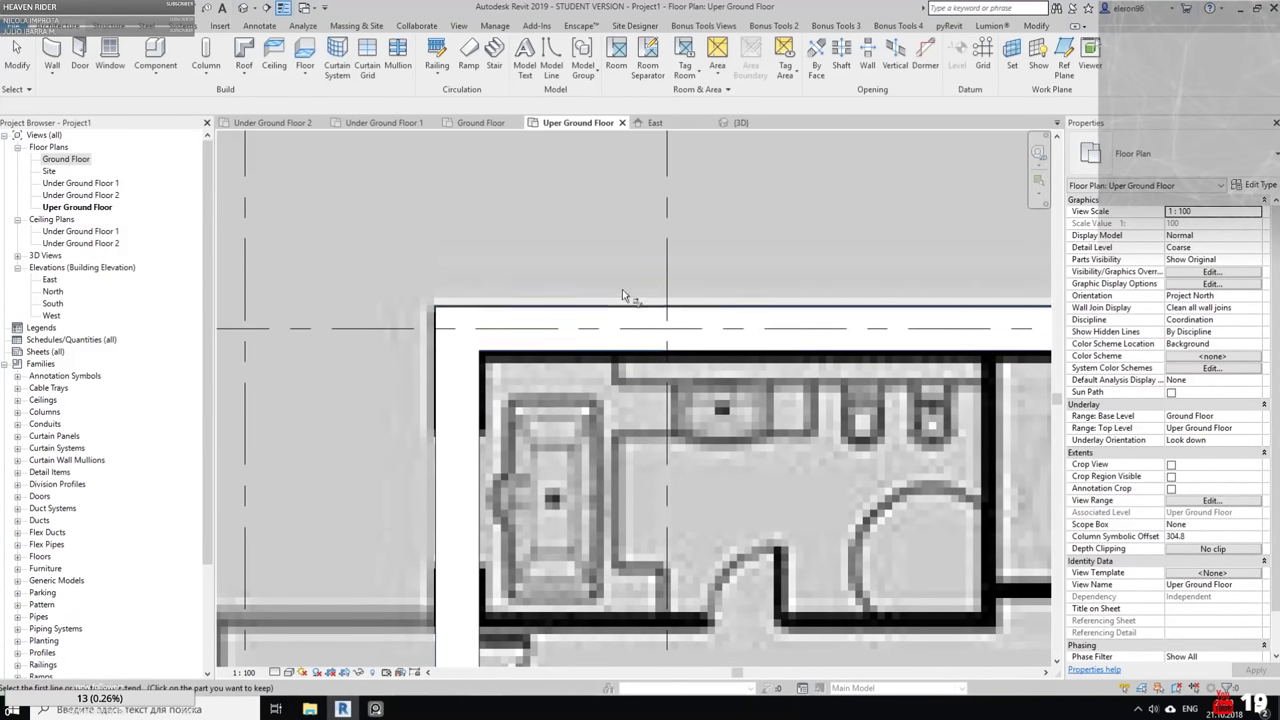
# Trace the sloping upper exterior wall of the wing beyond the stairs, from its bend to the far outer corner
pyautogui.scroll(-3, 622, 289)
pyautogui.moveTo(837, 337); pyautogui.dragTo(350, 225, button='middle')
pyautogui.scroll(4, 864, 259)
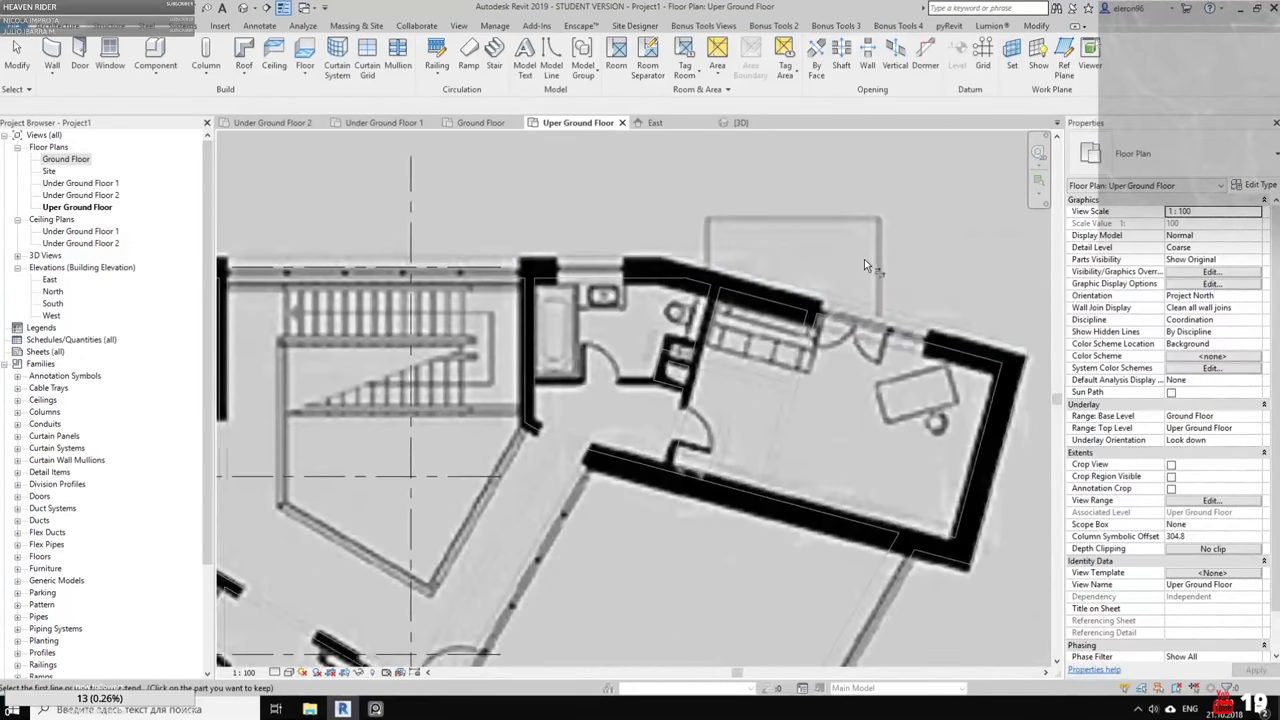
pyautogui.click(47, 55)
pyautogui.scroll(4, 669, 259)
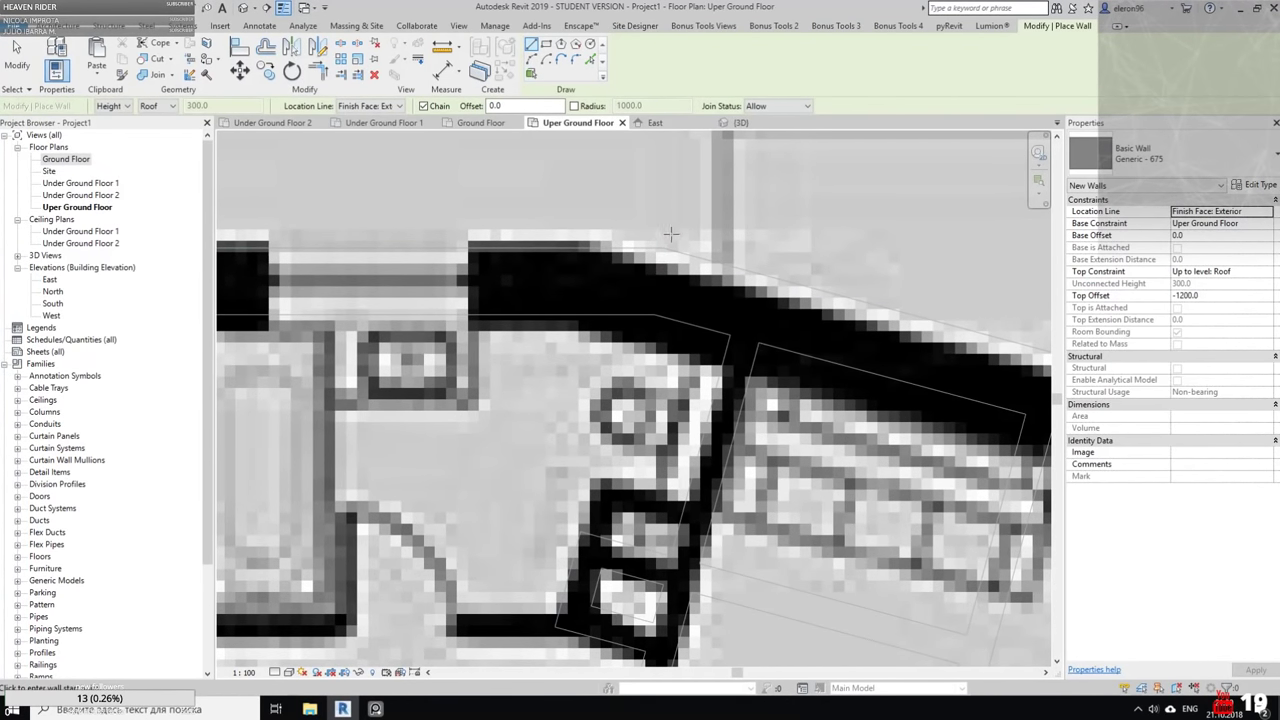
pyautogui.click(663, 248)
pyautogui.moveTo(880, 302); pyautogui.dragTo(500, 205, button='middle')
pyautogui.moveTo(900, 360); pyautogui.dragTo(554, 286, button='middle')
pyautogui.scroll(-1, 697, 291)
pyautogui.click(903, 335)
# Continue the chain down the wing's end wall and back along its lower sloping wall for about 12060 mm
pyautogui.moveTo(837, 466); pyautogui.dragTo(928, 146, button='middle')
pyautogui.click(840, 468)
pyautogui.scroll(-3, 840, 468)
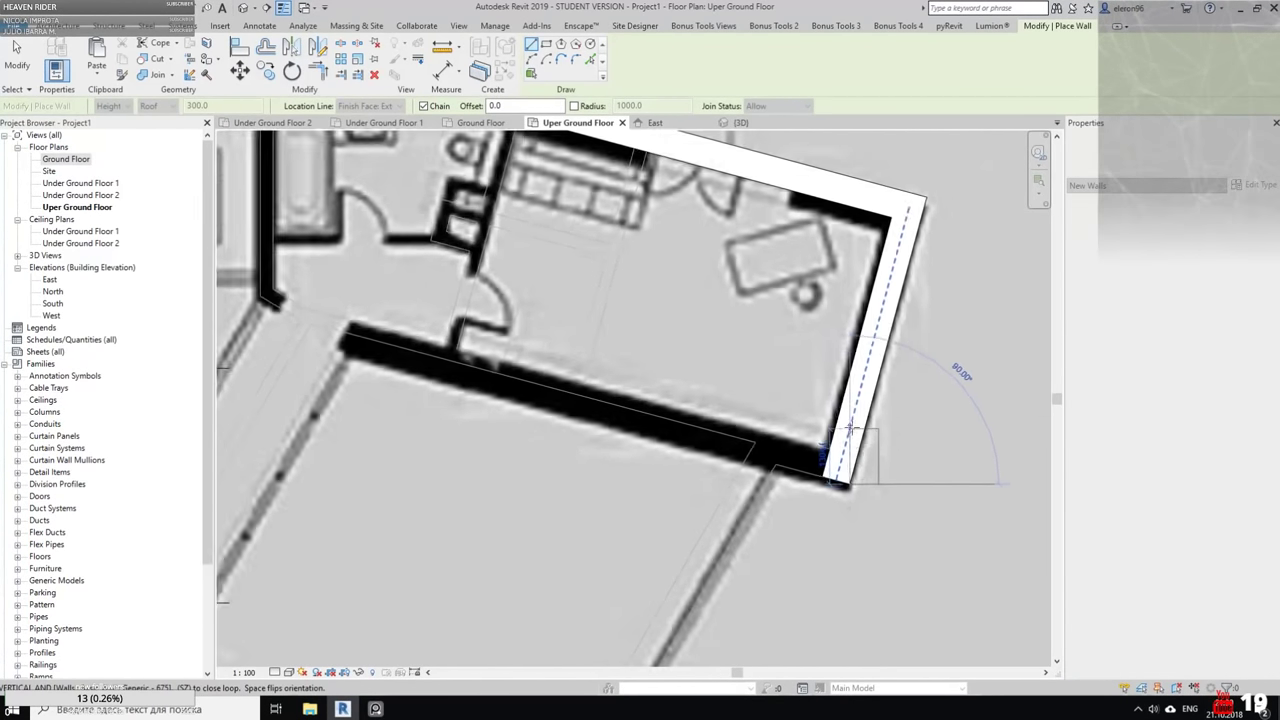
pyautogui.click(515, 365)
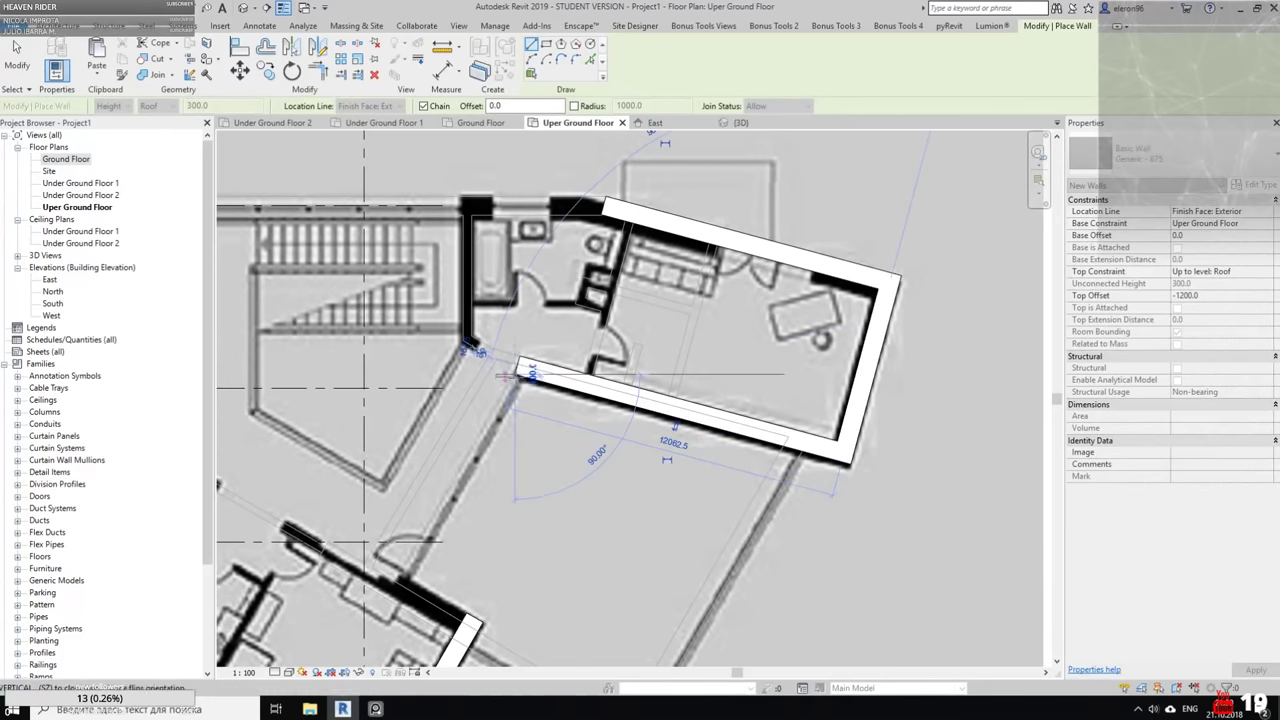
pyautogui.moveTo(586, 451); pyautogui.dragTo(696, 376, button='middle')
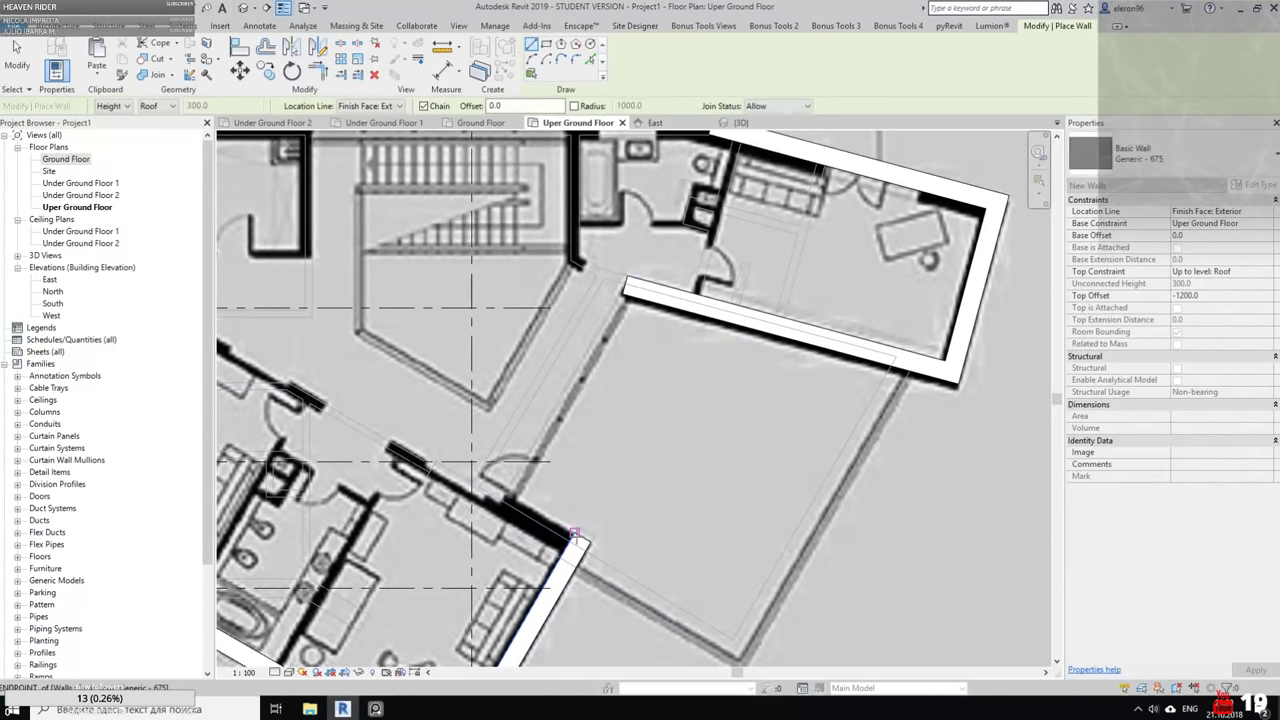
# Draw a Generic - 675 return wall about 2710 mm long beside the terrace door and trim it to a corner with the bedroom wing's end wall
pyautogui.click(566, 547)
pyautogui.scroll(5, 493, 533)
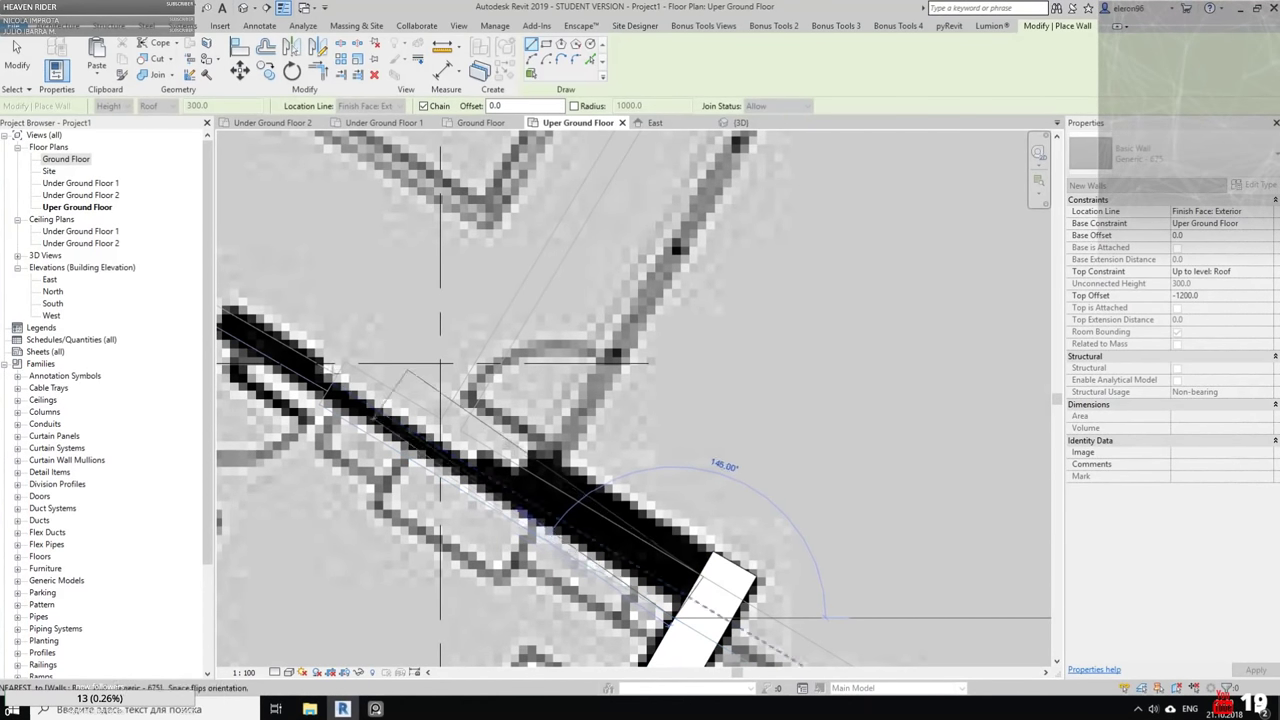
pyautogui.moveTo(445, 360); pyautogui.dragTo(620, 344, button='middle')
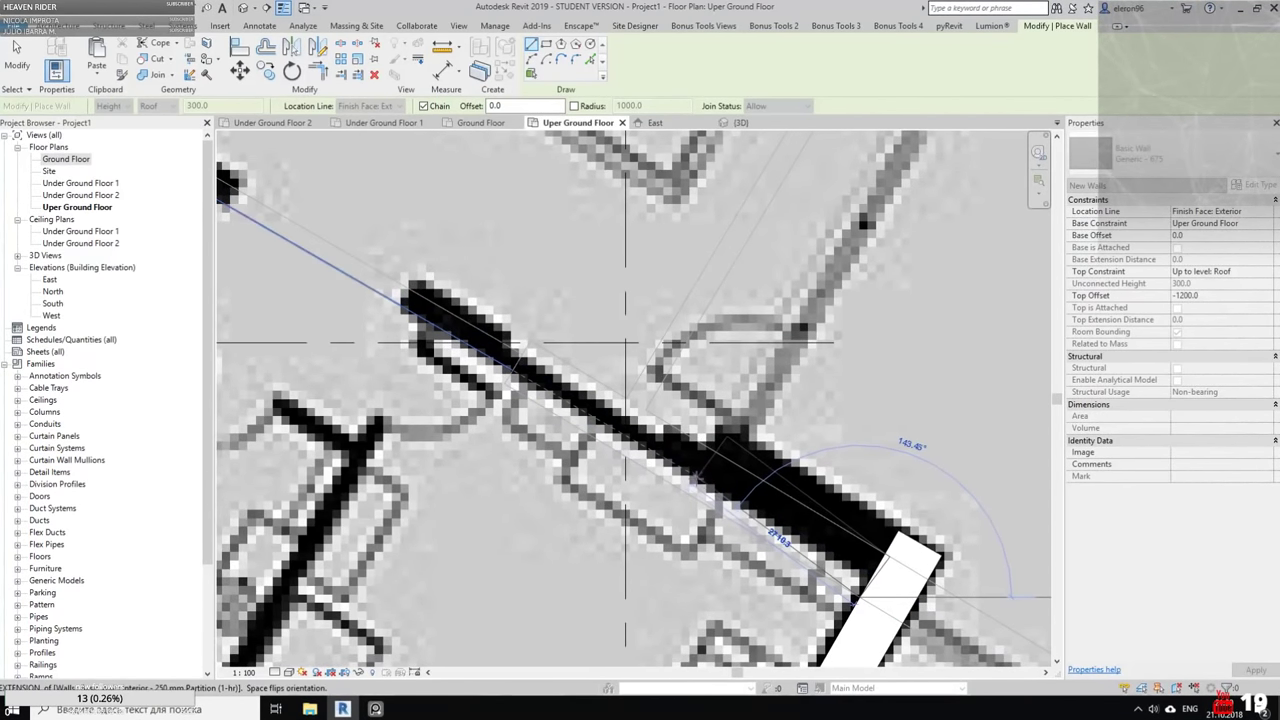
pyautogui.click(683, 487)
pyautogui.moveTo(853, 465); pyautogui.dragTo(776, 418, button='middle')
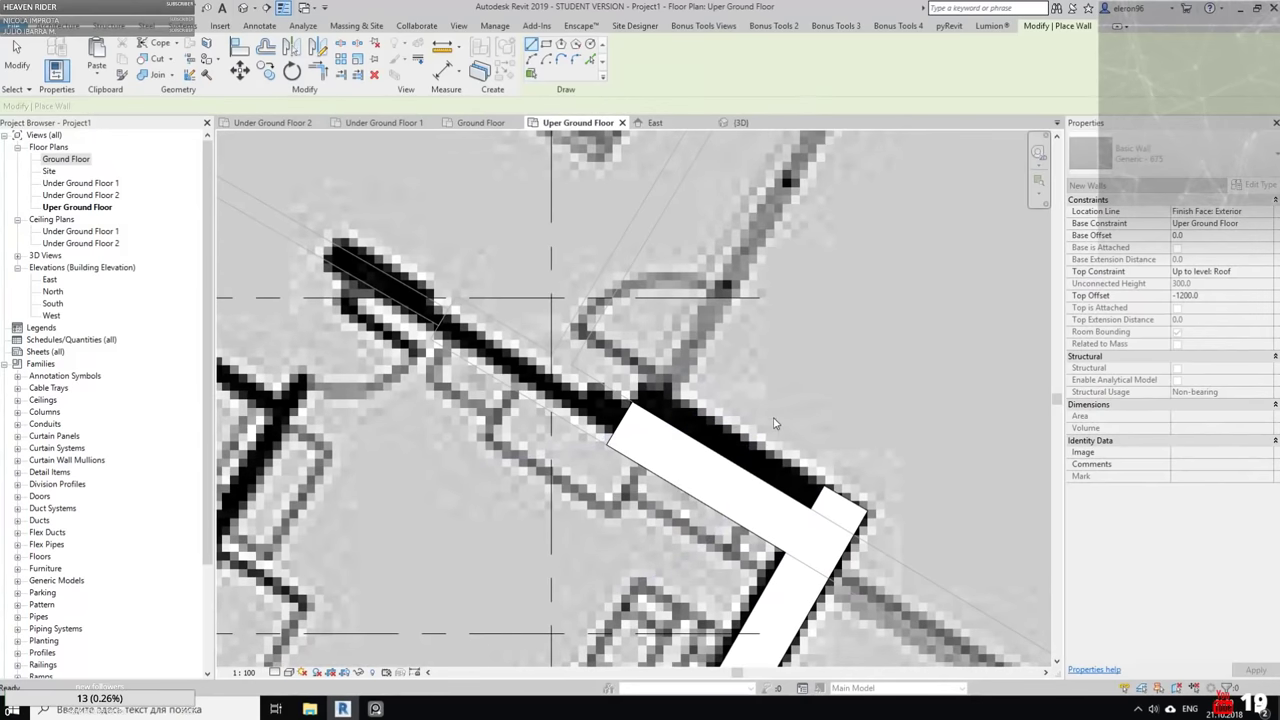
pyautogui.press('Escape')
pyautogui.press('Escape')
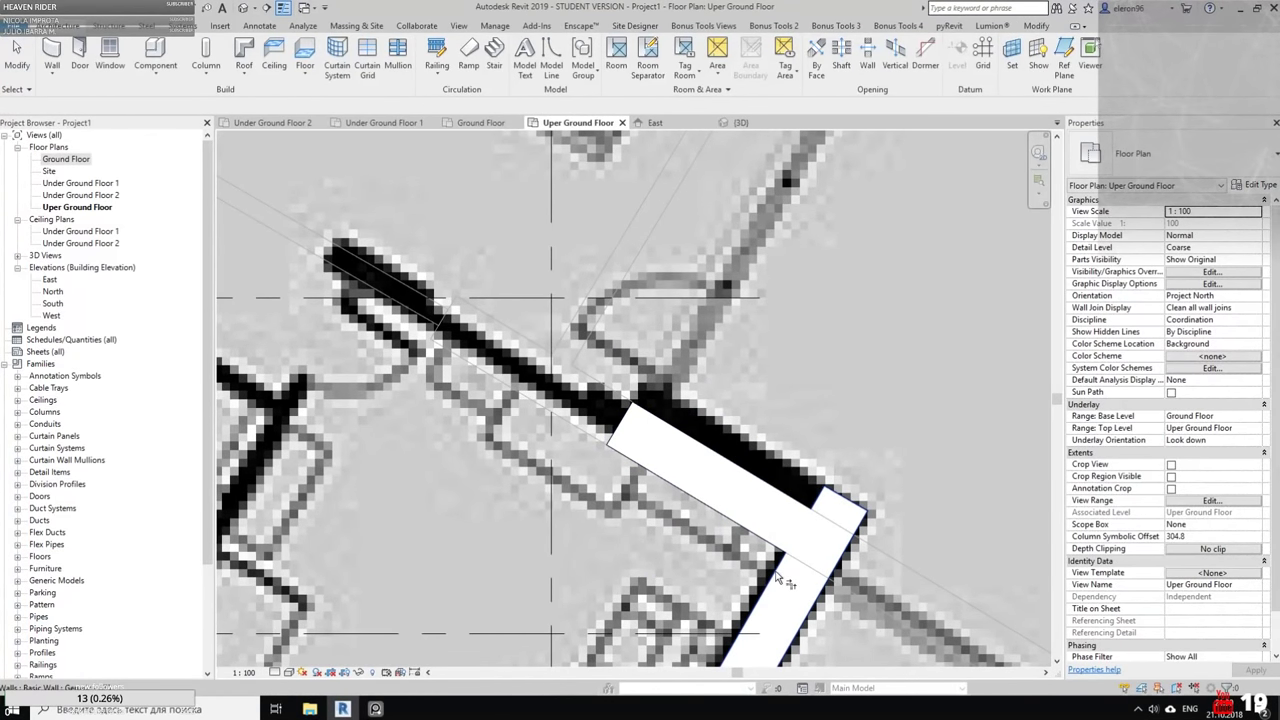
pyautogui.click(776, 578)
pyautogui.click(801, 511)
# Trim/extend the facade wall behind the stairs and the far wing's upper sloping wall to a corner above the bathroom
pyautogui.scroll(-2, 820, 322)
pyautogui.moveTo(816, 318); pyautogui.dragTo(566, 417, button='middle')
pyautogui.moveTo(663, 414); pyautogui.dragTo(544, 526, button='middle')
pyautogui.scroll(-2, 500, 258)
pyautogui.moveTo(500, 258); pyautogui.dragTo(855, 347, button='middle')
pyautogui.click(293, 301)
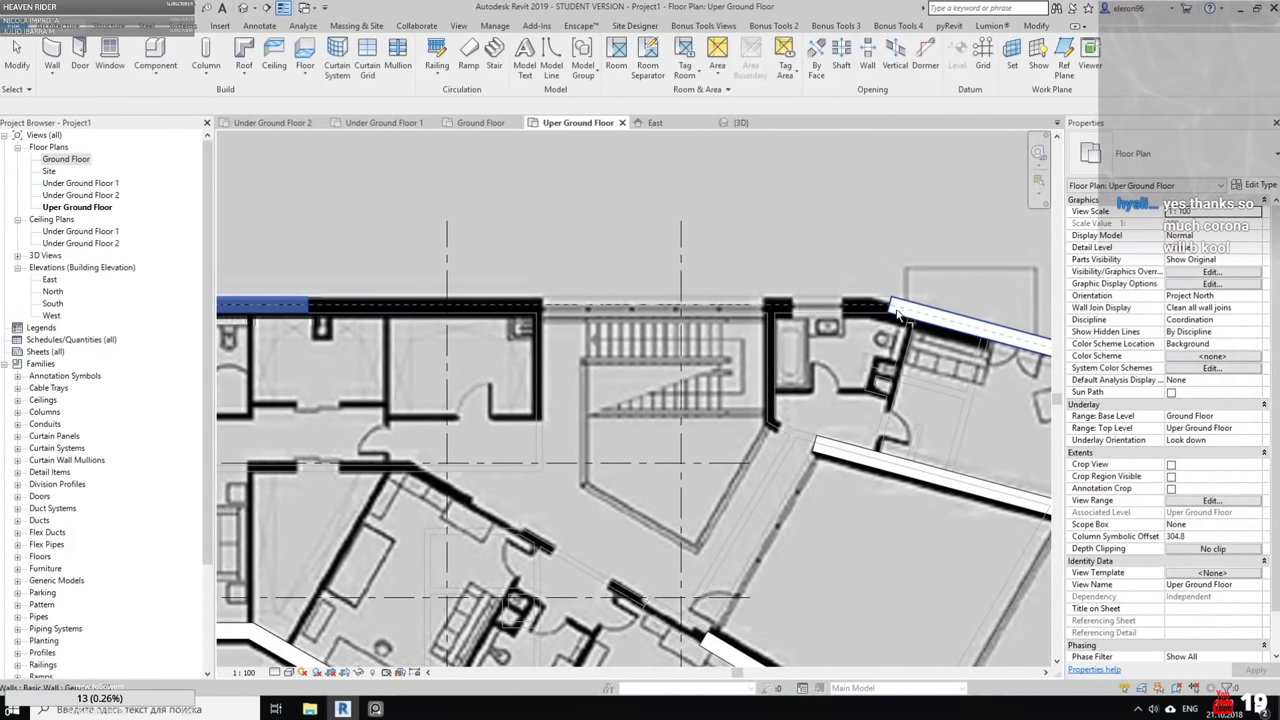
pyautogui.click(960, 328)
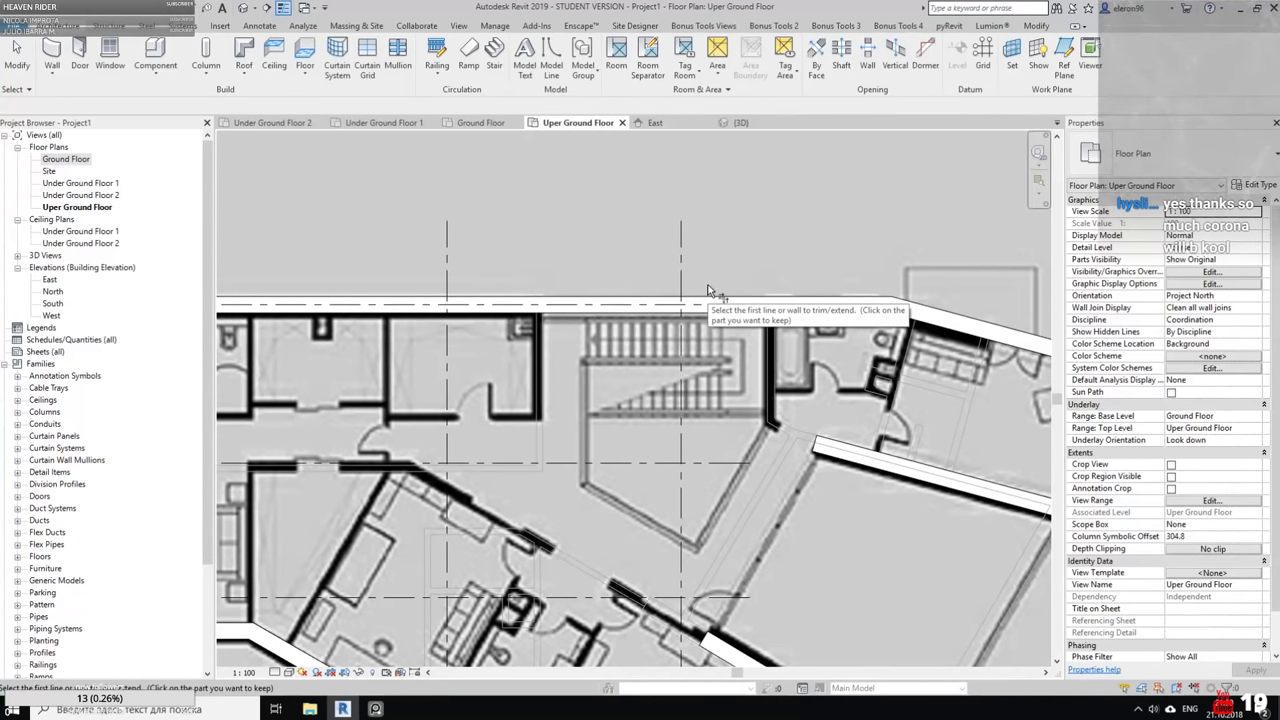
pyautogui.press('Escape')
# Examine the terrace and glazed recess between the two wings in the reference rendering, and the matching area of the plan
pyautogui.moveTo(772, 287); pyautogui.dragTo(680, 188, button='middle')
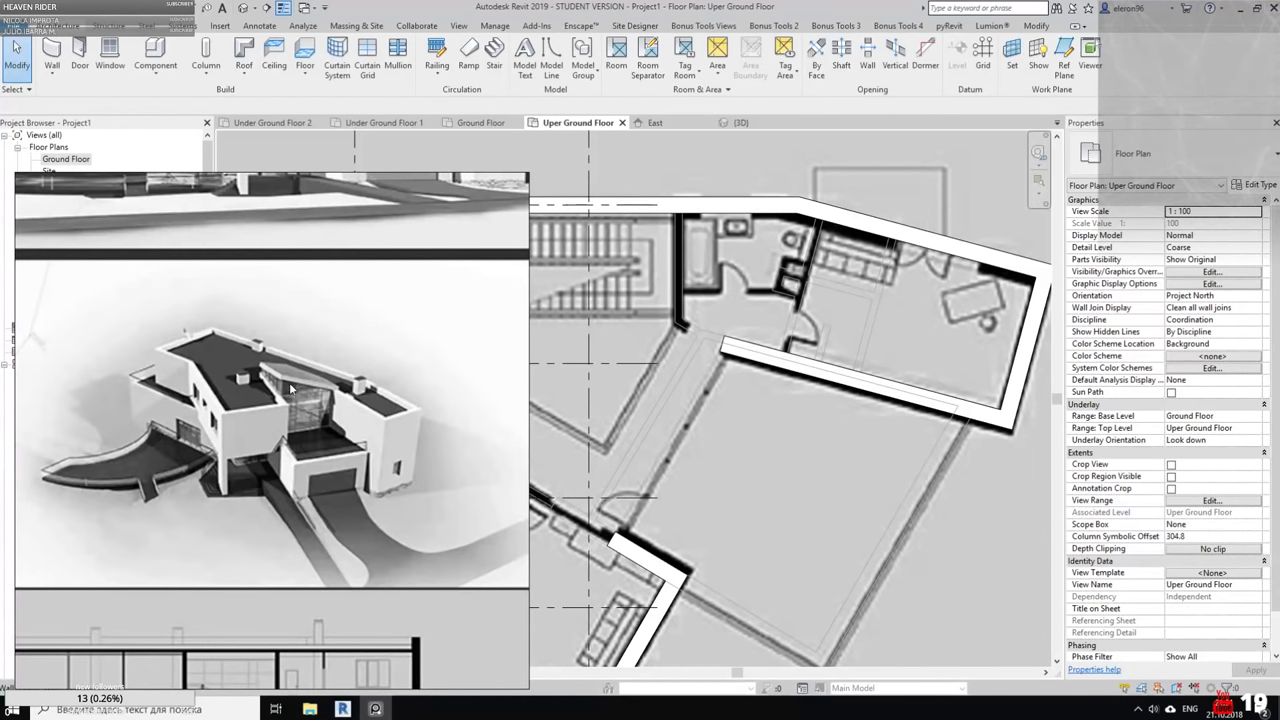
pyautogui.scroll(5, 290, 388)
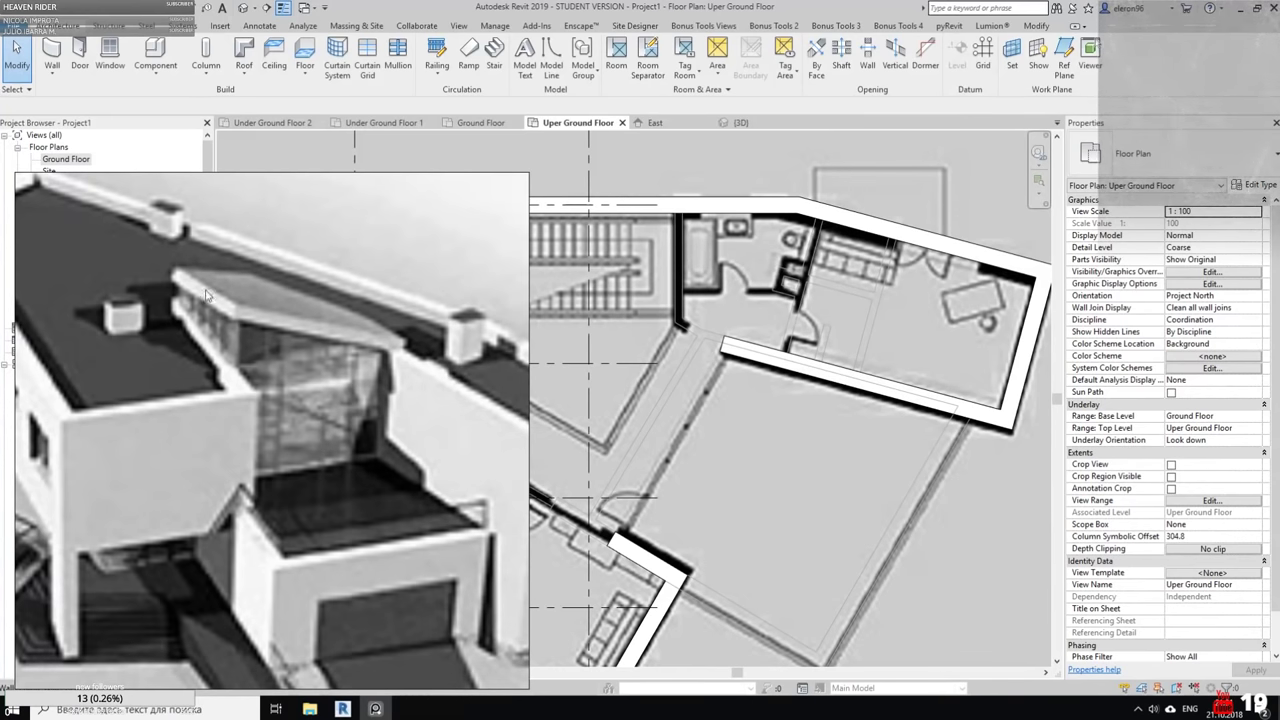
pyautogui.click(376, 708)
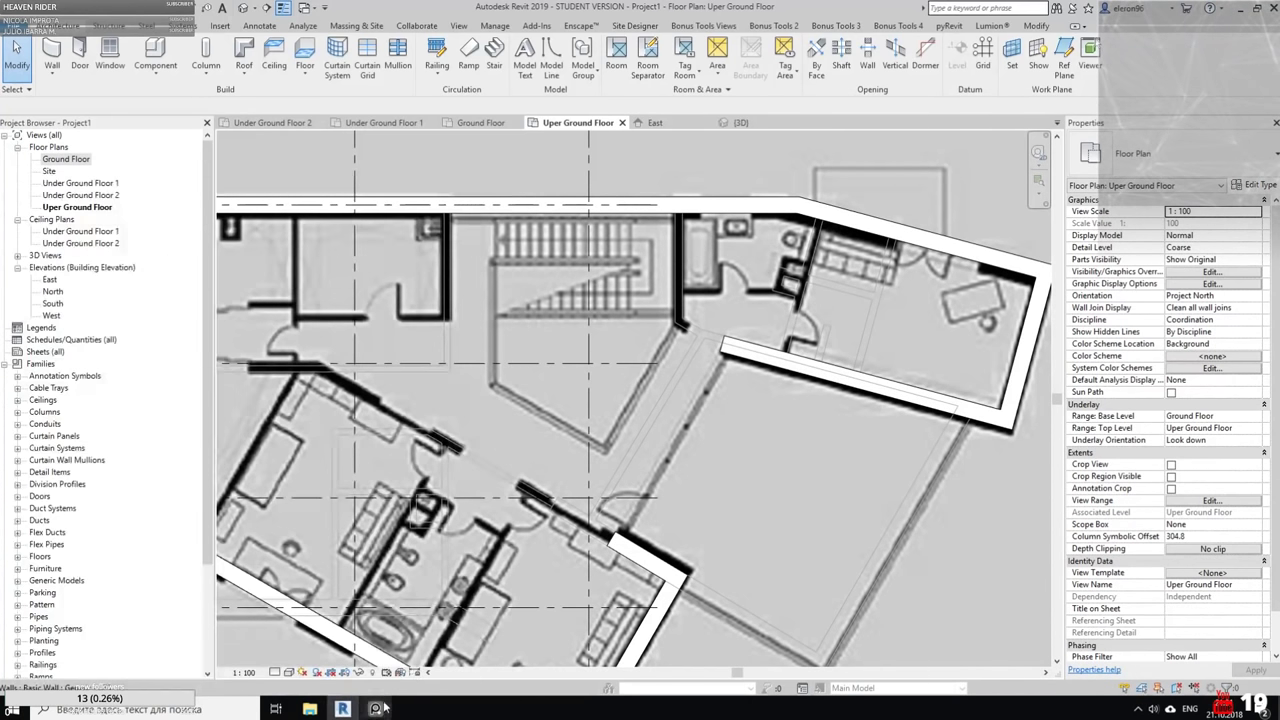
pyautogui.scroll(-3, 696, 426)
pyautogui.moveTo(642, 448); pyautogui.dragTo(691, 357, button='middle')
pyautogui.scroll(2, 735, 346)
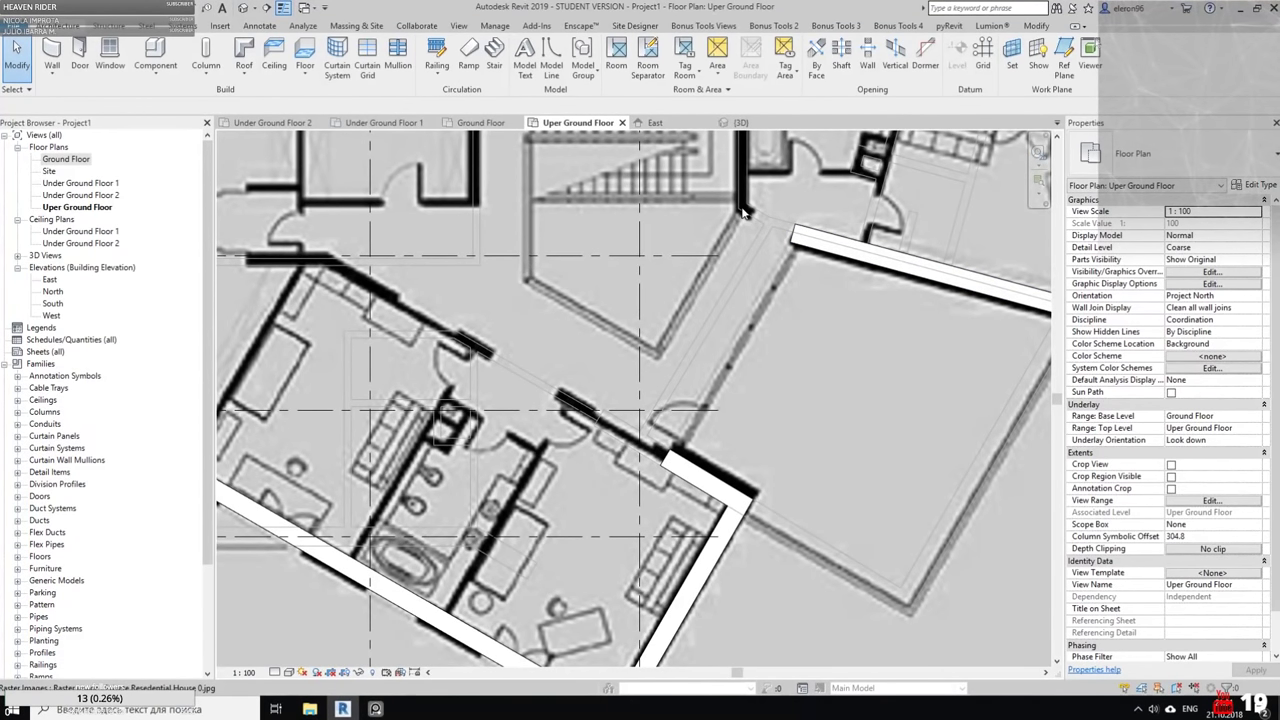
pyautogui.moveTo(773, 203); pyautogui.dragTo(663, 383, button='middle')
pyautogui.scroll(1, 751, 394)
pyautogui.scroll(1, 627, 238)
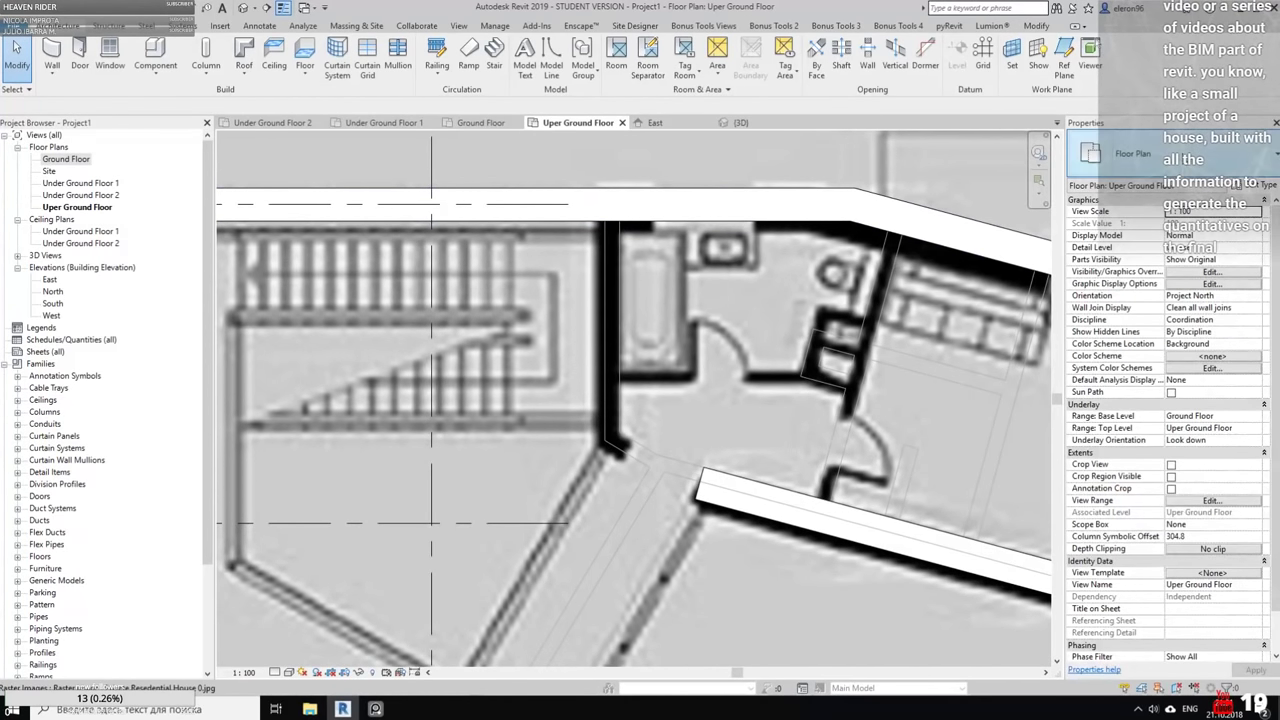
pyautogui.click(1163, 186)
pyautogui.press('Escape')
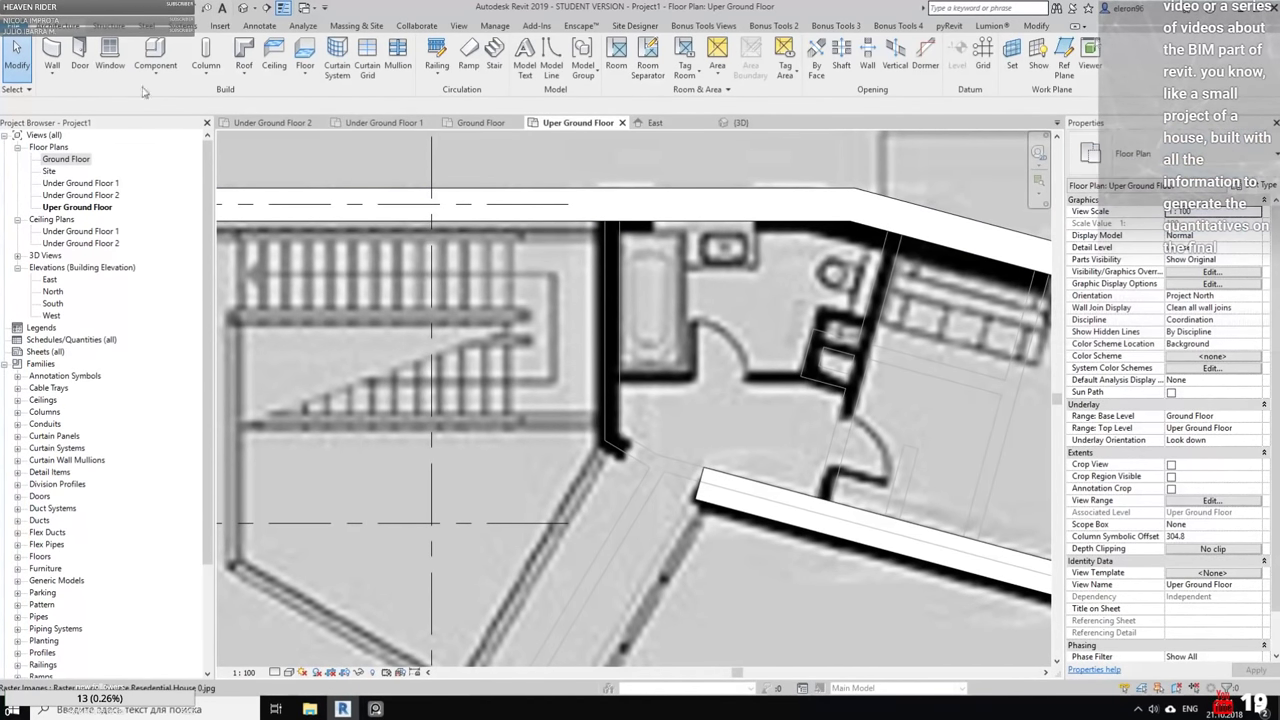
pyautogui.click(51, 48)
pyautogui.click(1160, 153)
pyautogui.scroll(-1, 1195, 367)
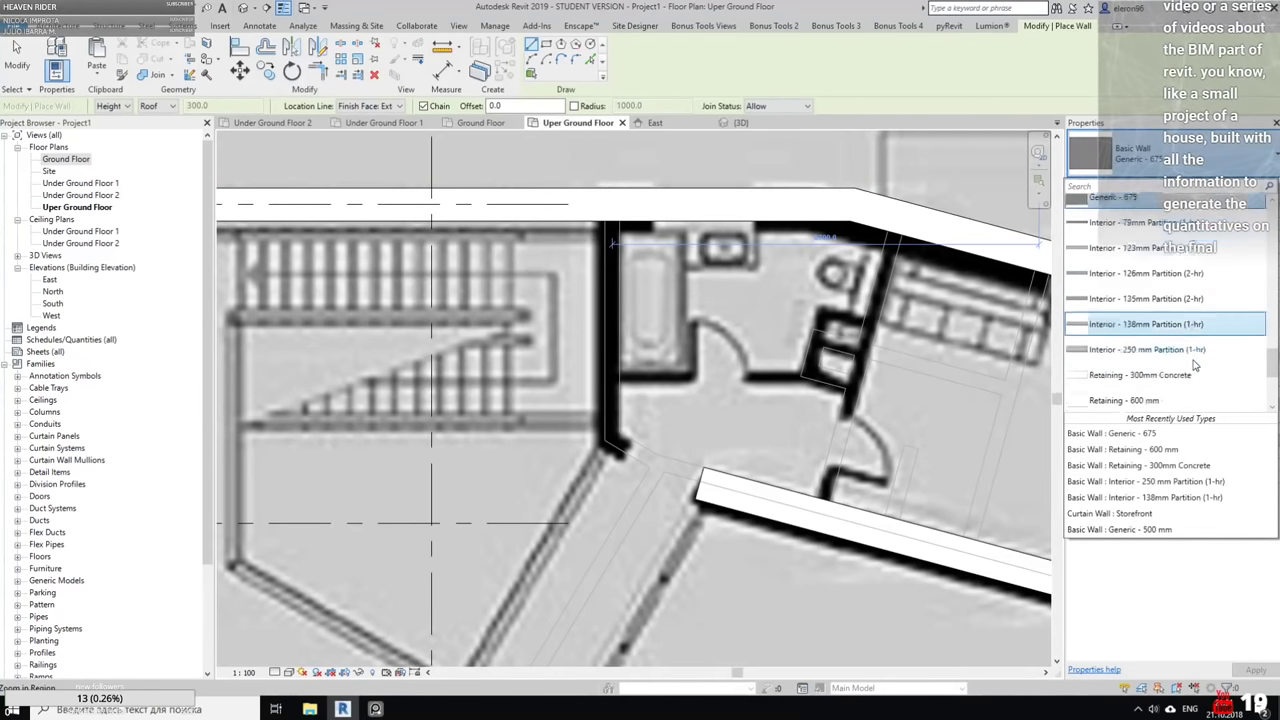
pyautogui.scroll(-4, 1195, 367)
pyautogui.scroll(1, 1195, 367)
pyautogui.click(1130, 200)
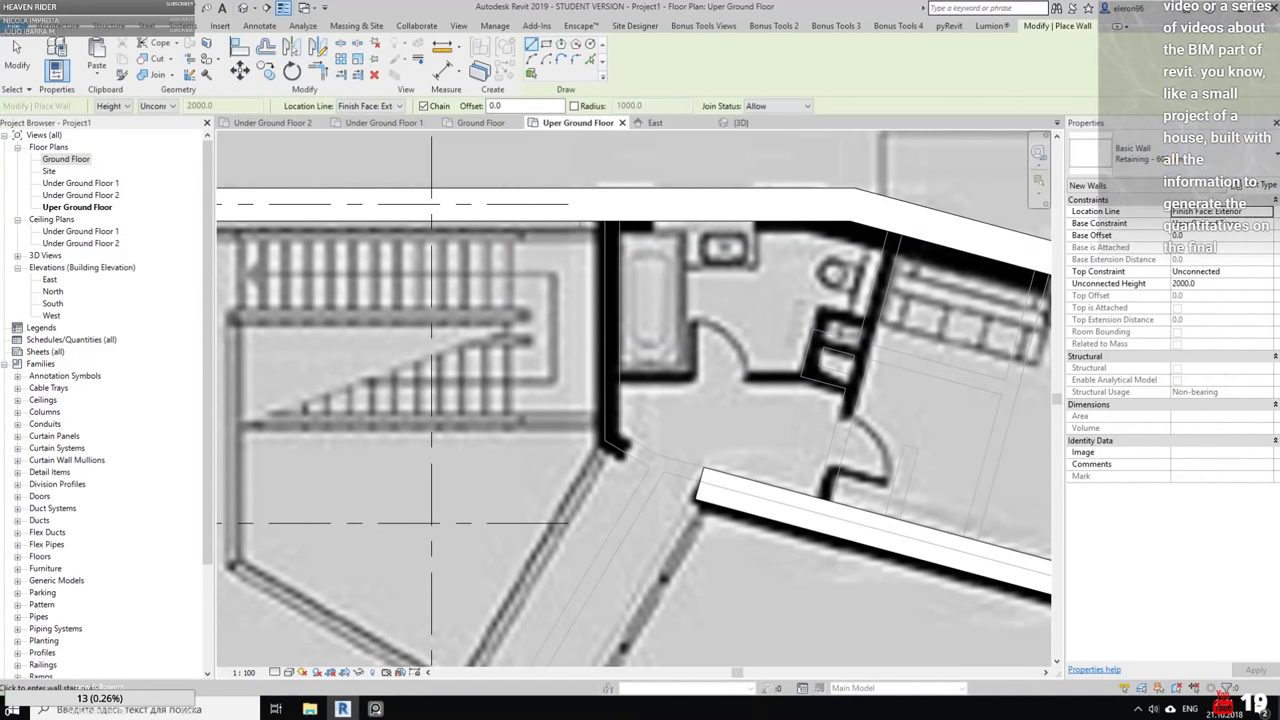
pyautogui.click(604, 221)
pyautogui.scroll(1, 605, 431)
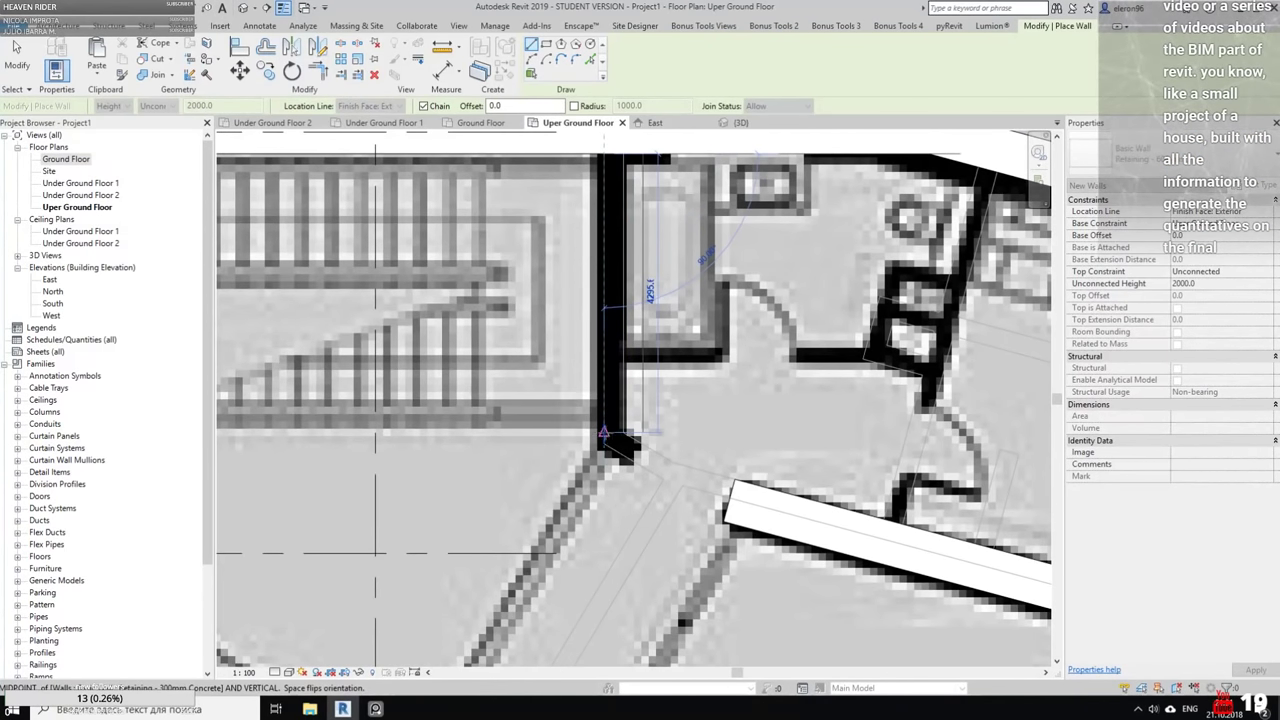
pyautogui.click(601, 160)
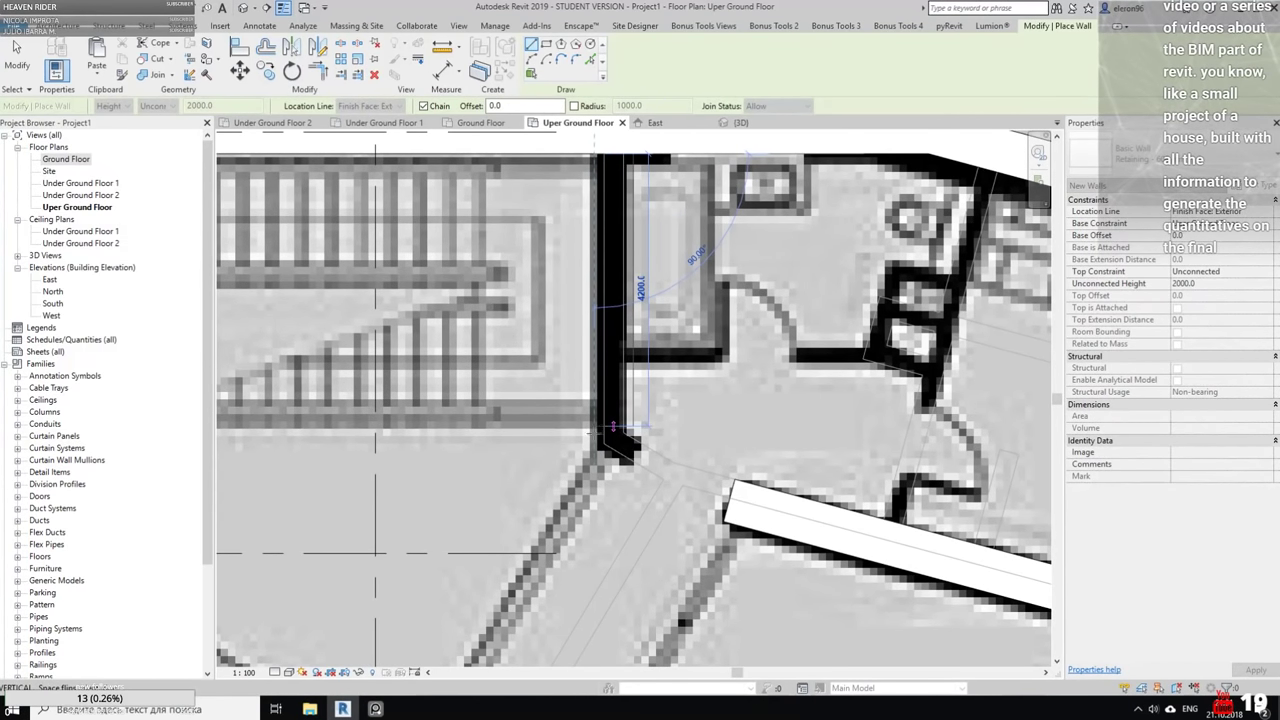
# Draw a Retaining - 300mm Concrete wall between the stairs and the bathroom, from the facade's inner face down to the bend, flipping its orientation
pyautogui.click(1170, 155)
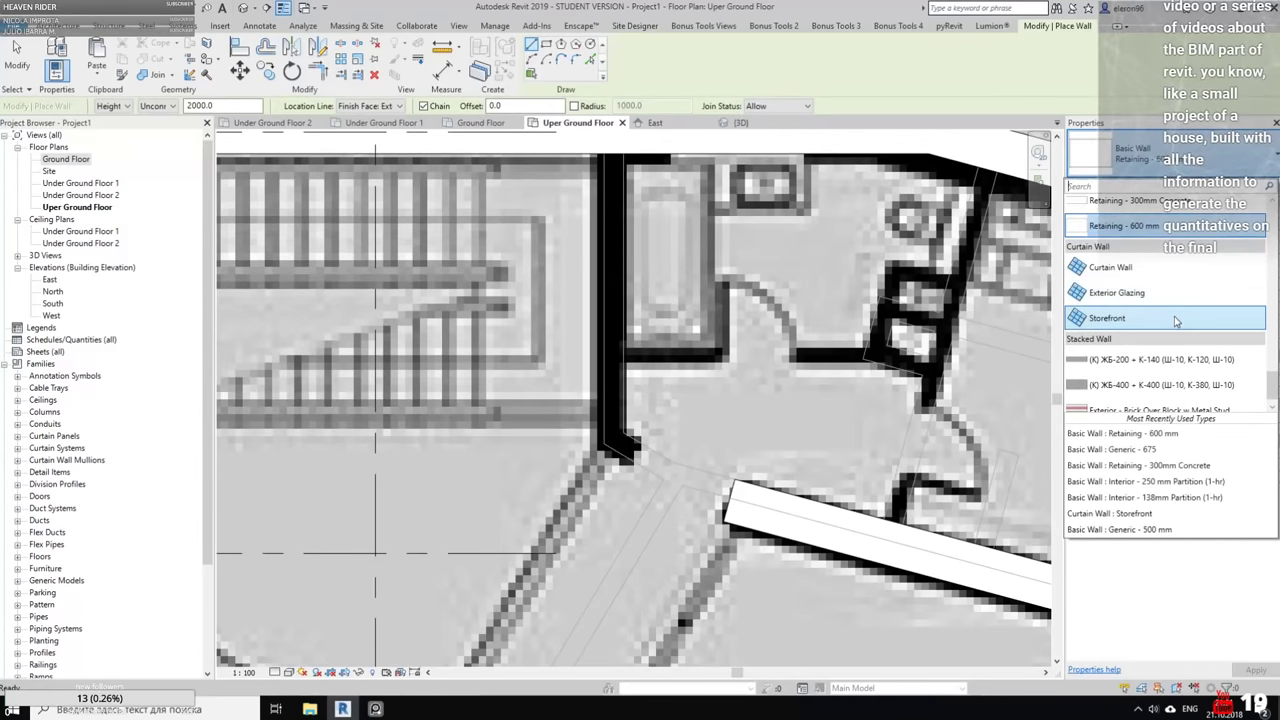
pyautogui.scroll(2, 1185, 300)
pyautogui.click(1200, 257)
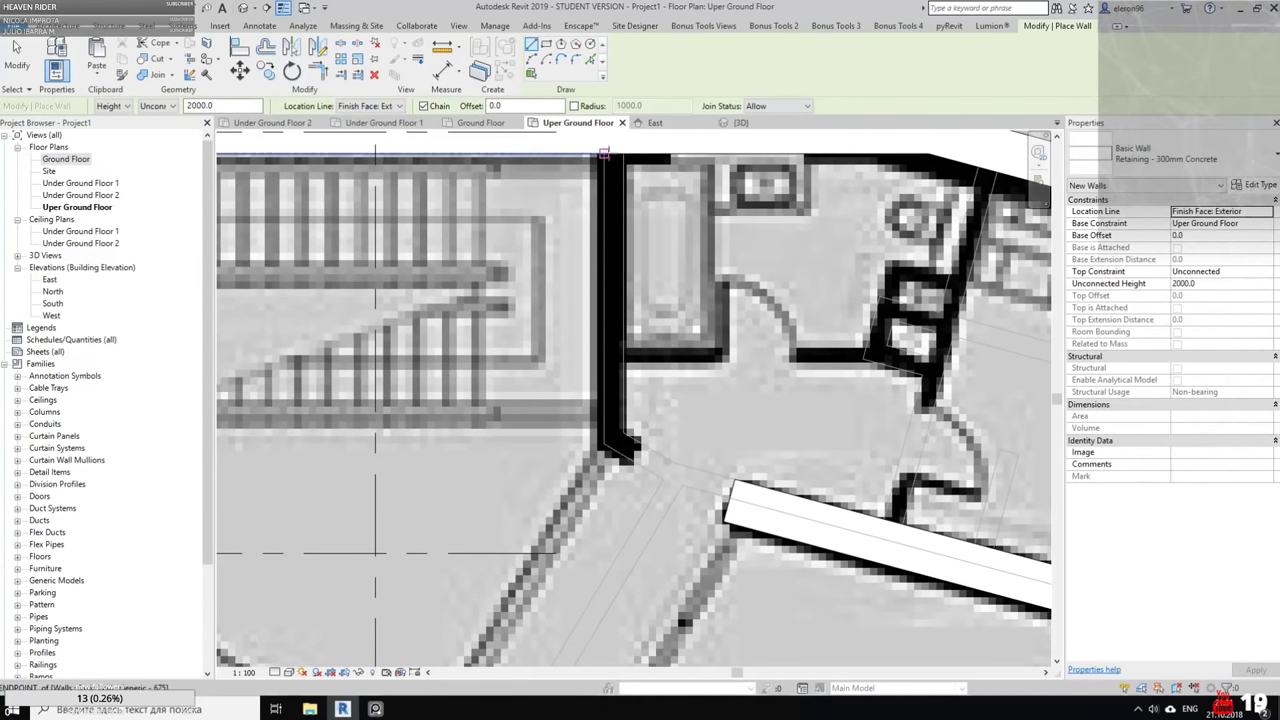
pyautogui.click(604, 154)
pyautogui.press('space')
pyautogui.click(605, 443)
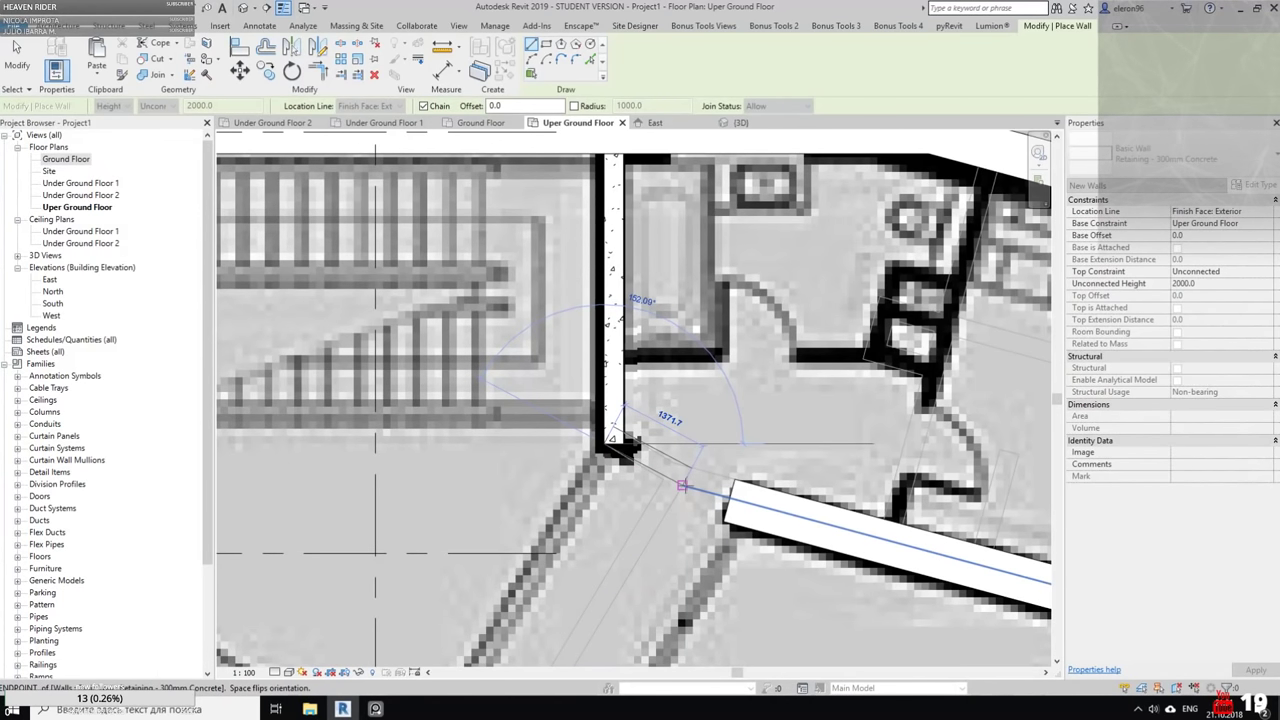
# Continue the concrete wall with segments of about 1372 mm and 760 mm to the end of the wing's lower sloping wall
pyautogui.click(683, 484)
pyautogui.scroll(4, 734, 490)
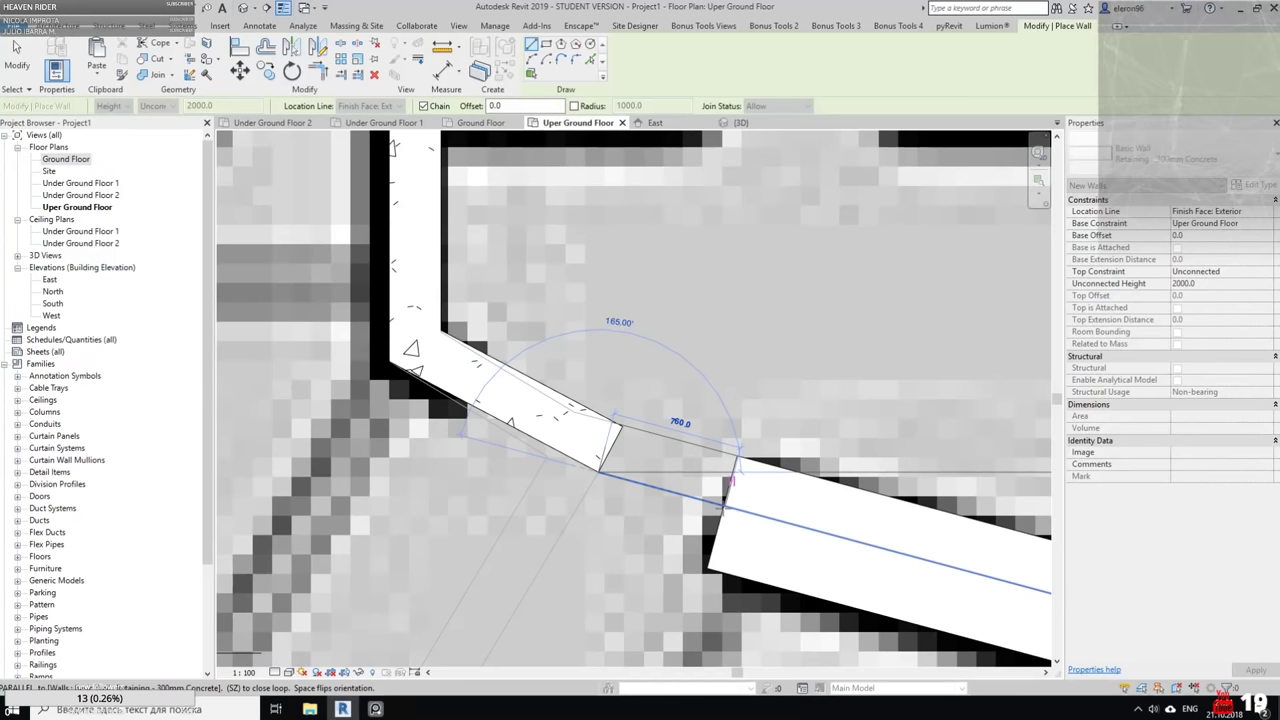
pyautogui.click(733, 479)
pyautogui.press('Escape')
pyautogui.press('Escape')
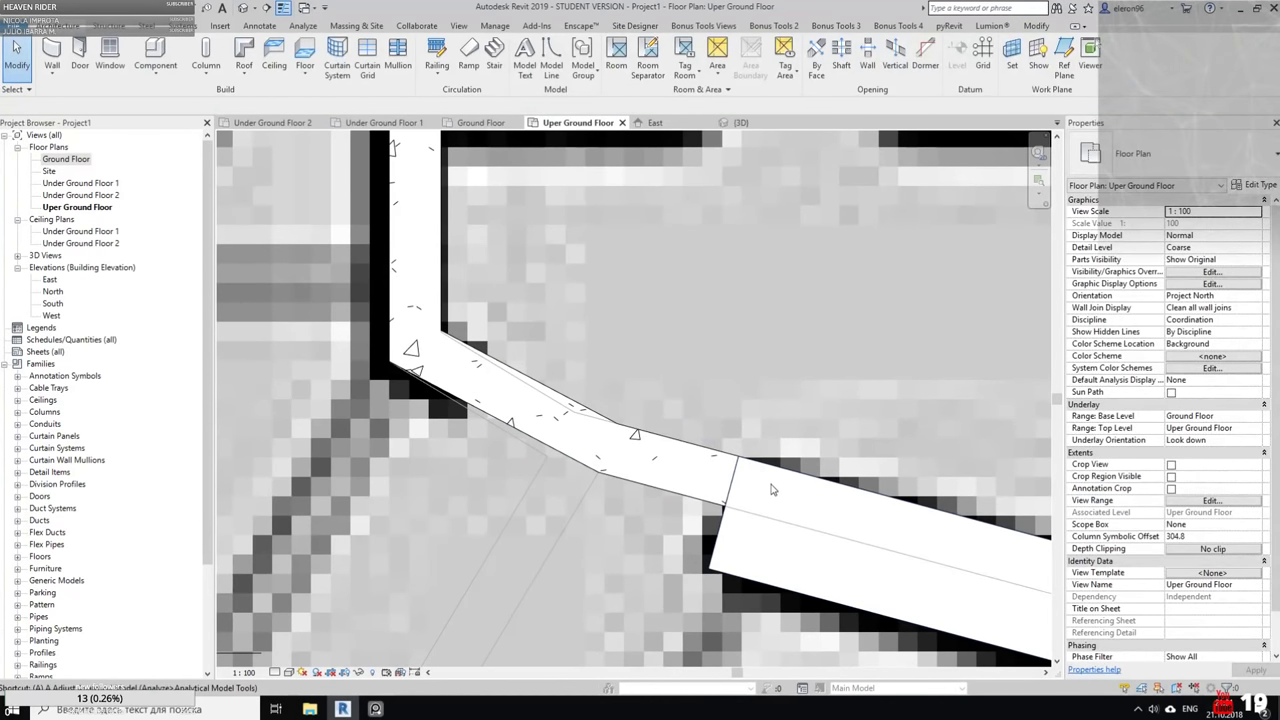
# Align the last concrete wall segment's inner face with the inner face of the wing's lower sloping wall
pyautogui.press('l')
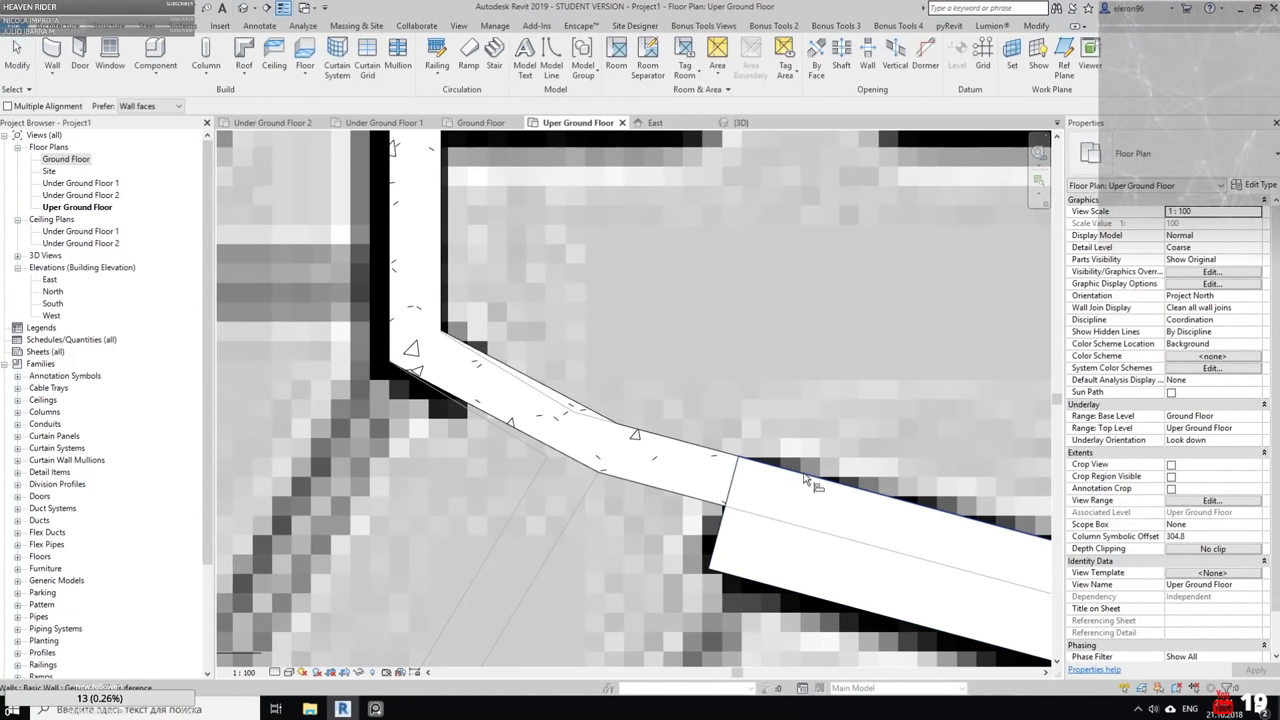
pyautogui.click(804, 476)
pyautogui.click(699, 449)
pyautogui.press('Escape')
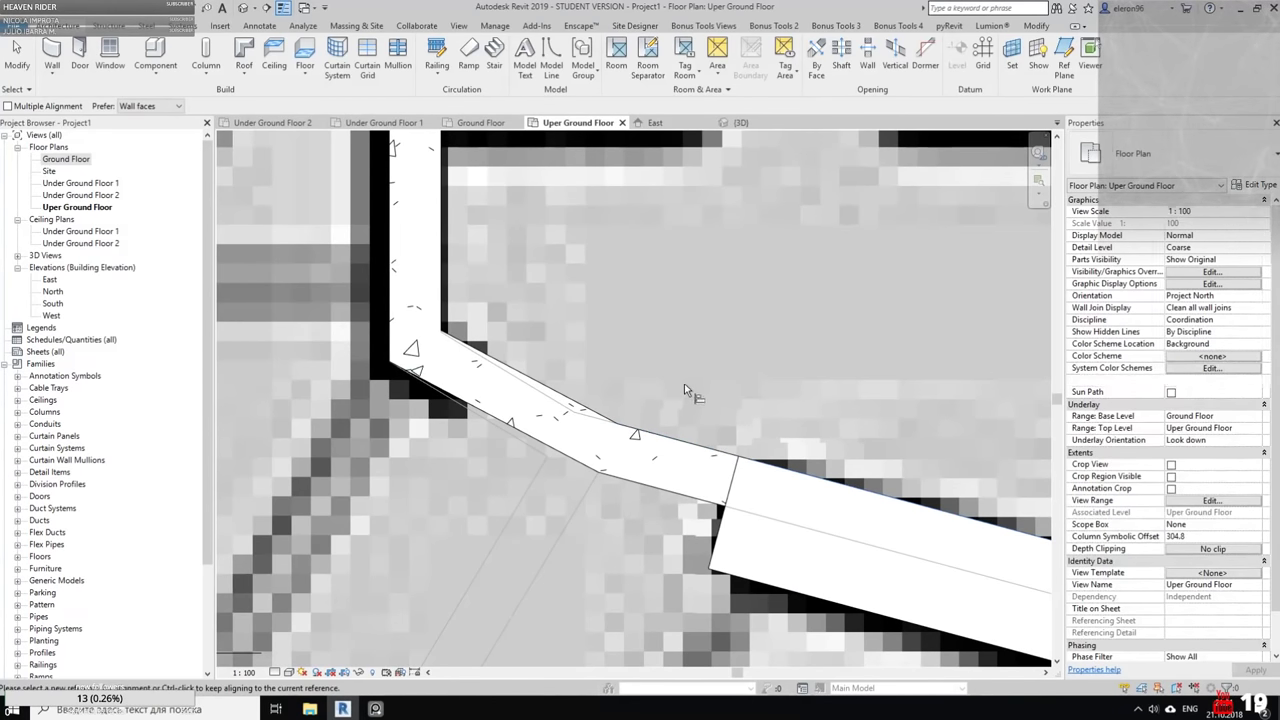
pyautogui.scroll(-5, 686, 383)
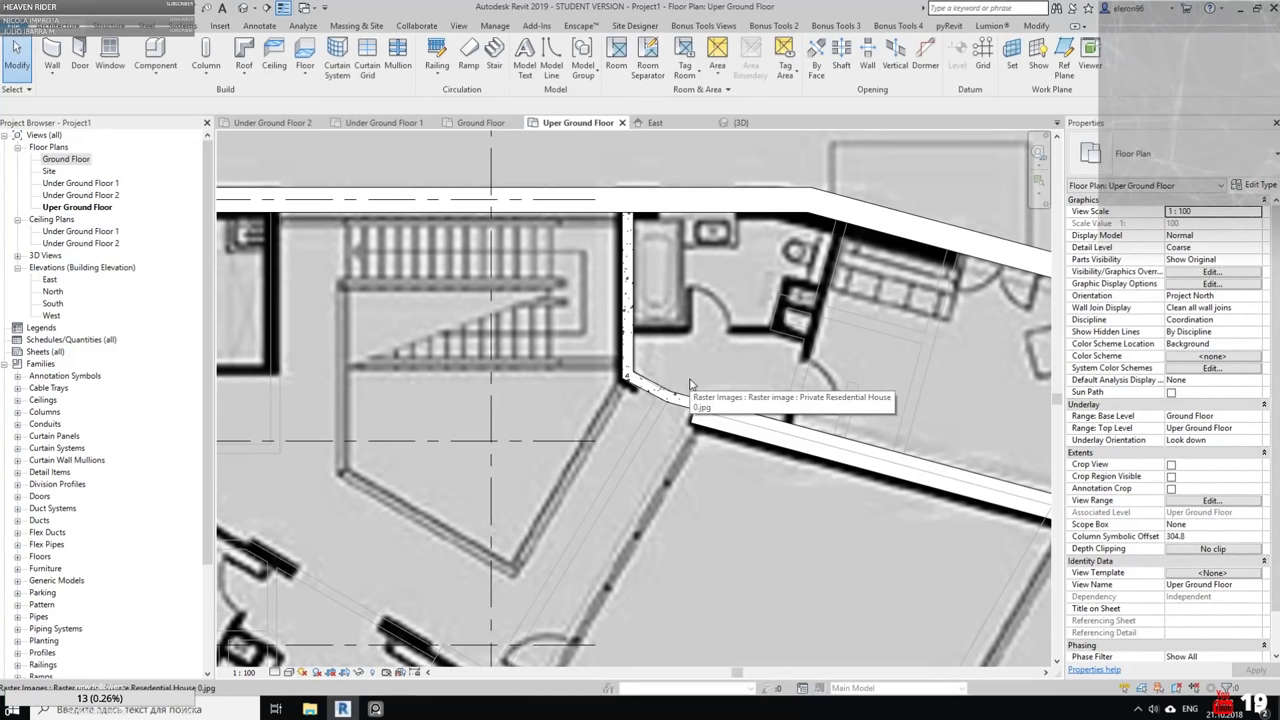
# Draw a Retaining - 300mm Concrete wall between the main bedroom and its bathroom, from the exterior wall to the bathroom's far corner
pyautogui.moveTo(690, 383); pyautogui.dragTo(632, 243, button='middle')
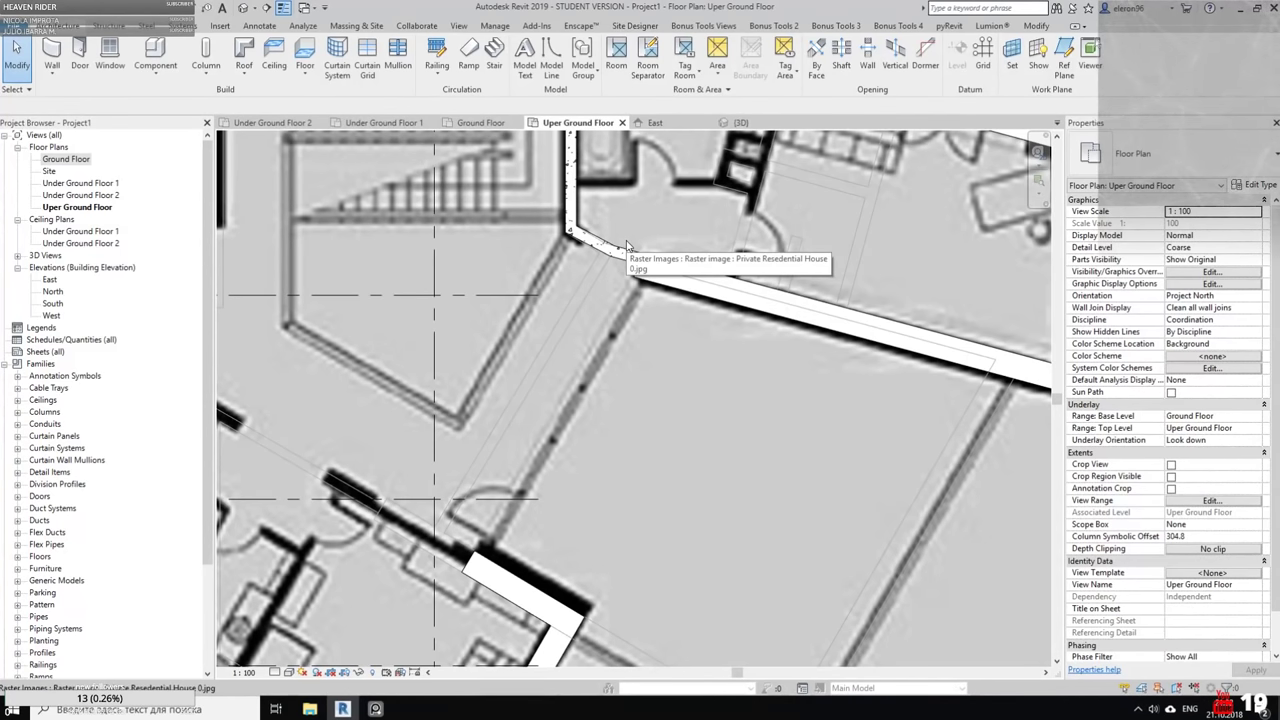
pyautogui.moveTo(684, 531); pyautogui.dragTo(672, 400, button='middle')
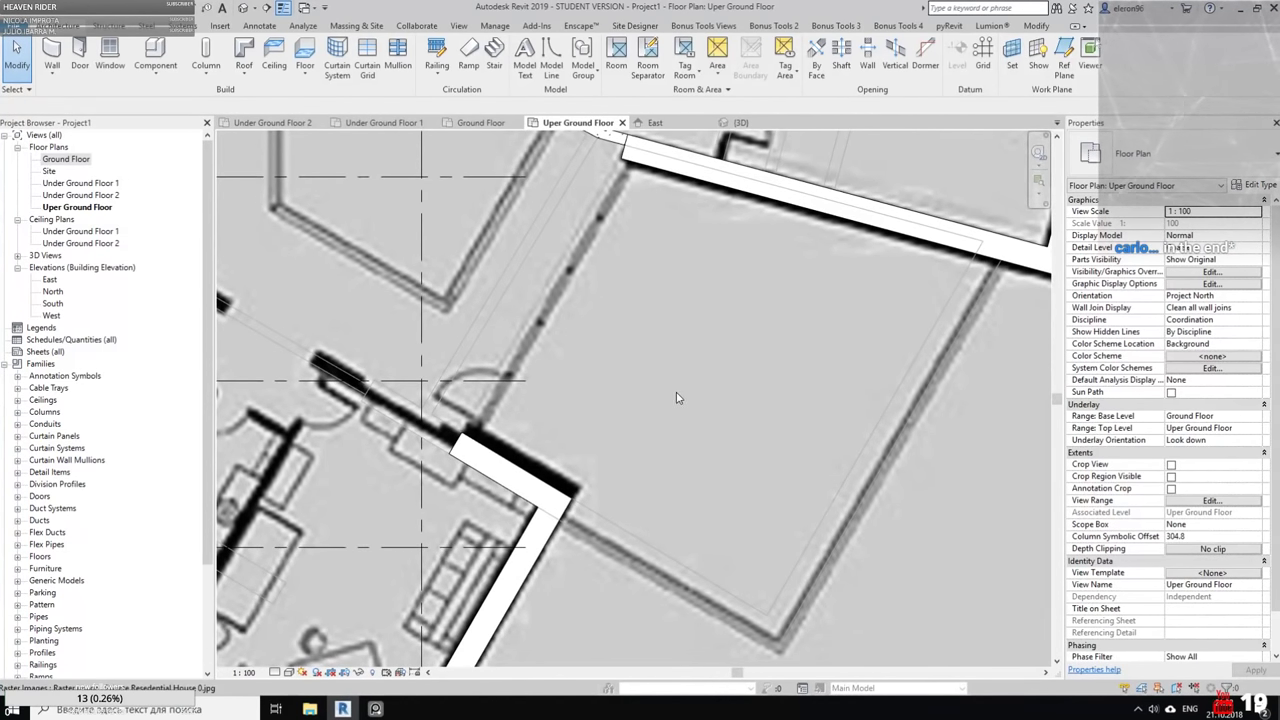
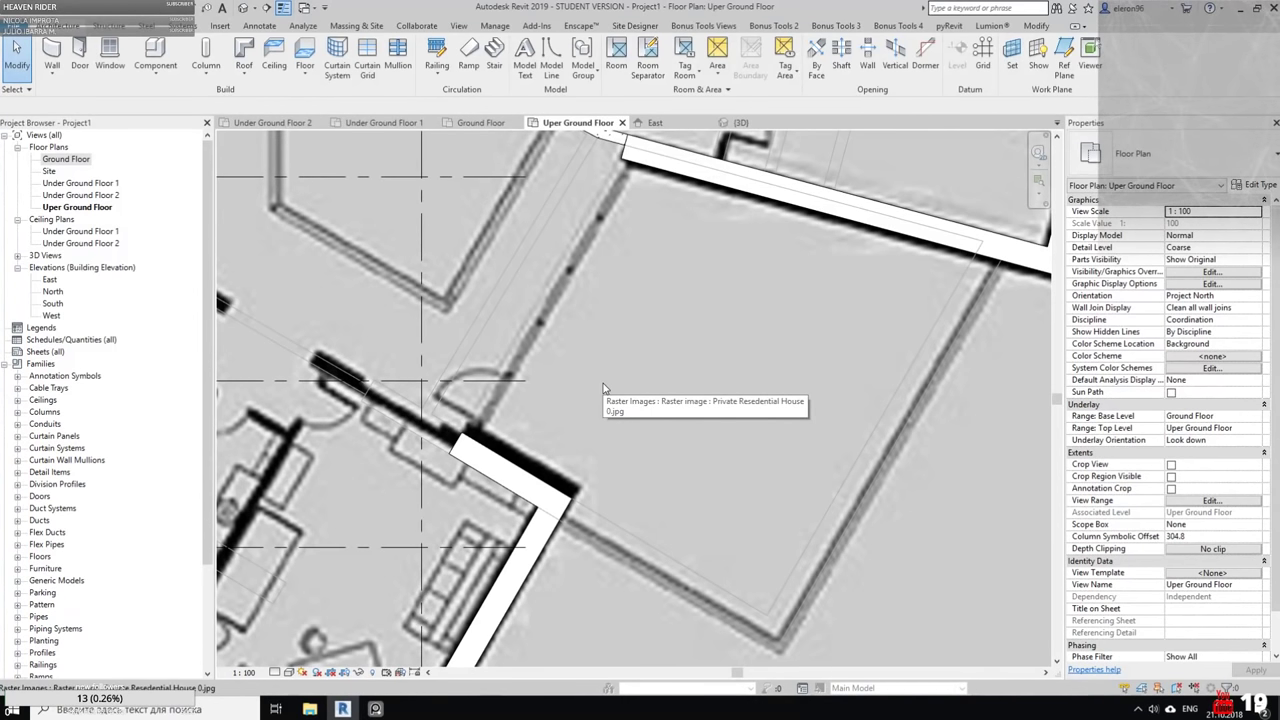
pyautogui.moveTo(541, 354); pyautogui.dragTo(765, 326, button='middle')
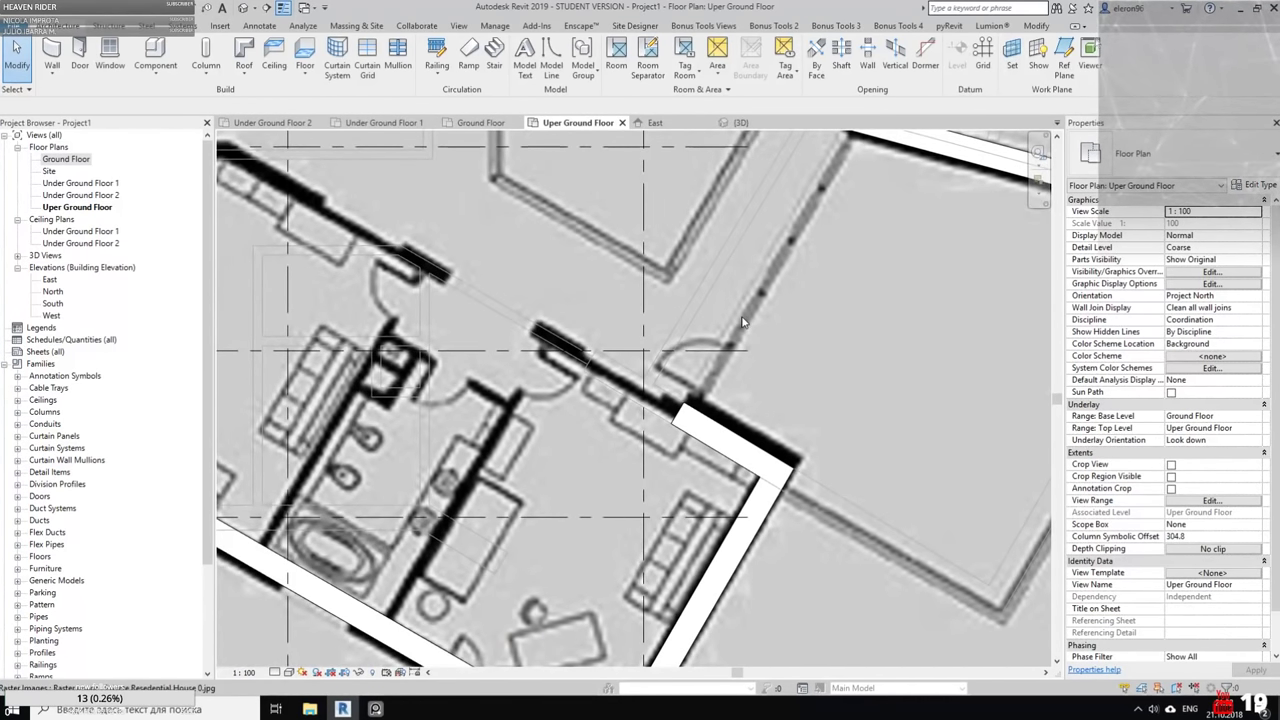
pyautogui.scroll(-4, 742, 322)
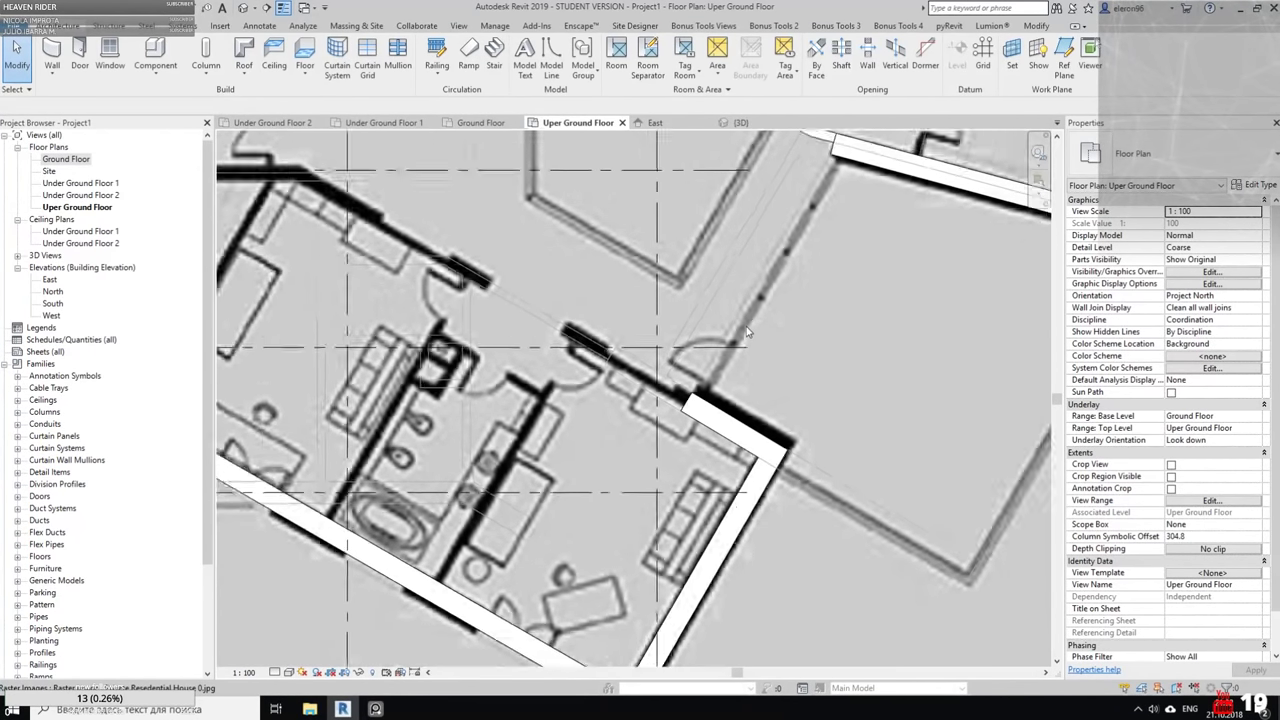
pyautogui.moveTo(470, 279); pyautogui.dragTo(702, 377, button='middle')
pyautogui.scroll(4, 702, 376)
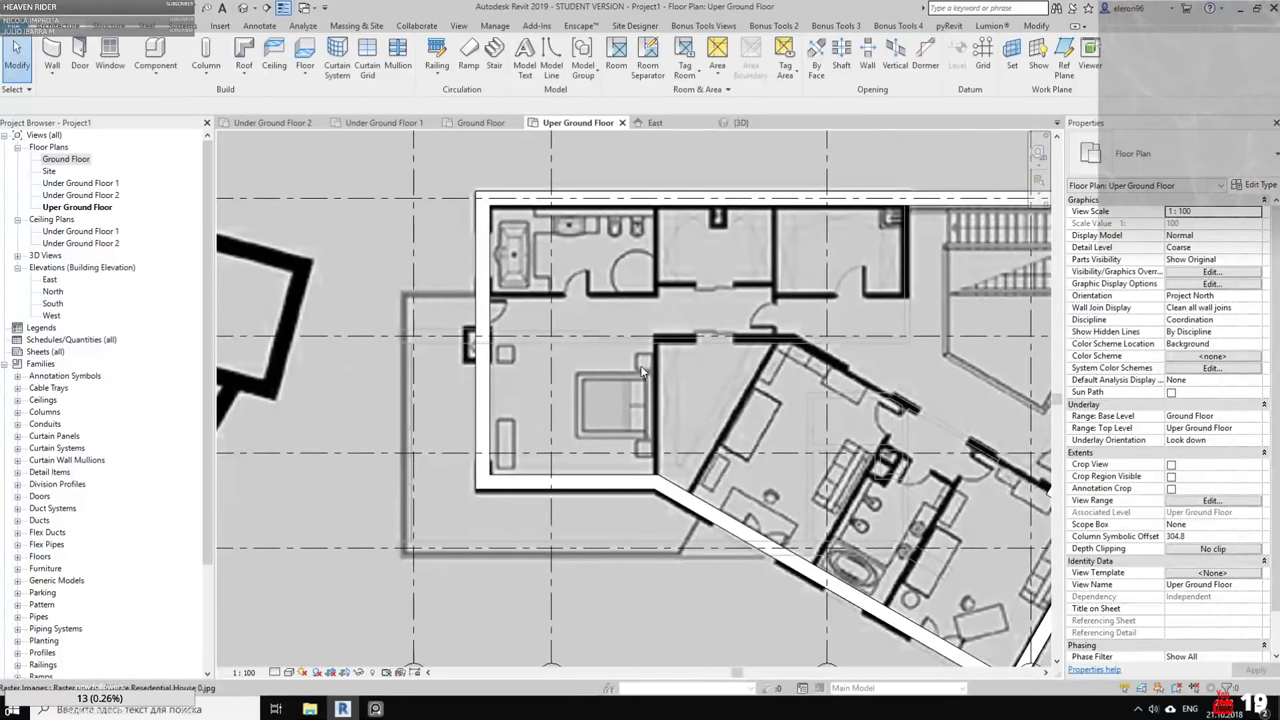
pyautogui.click(52, 55)
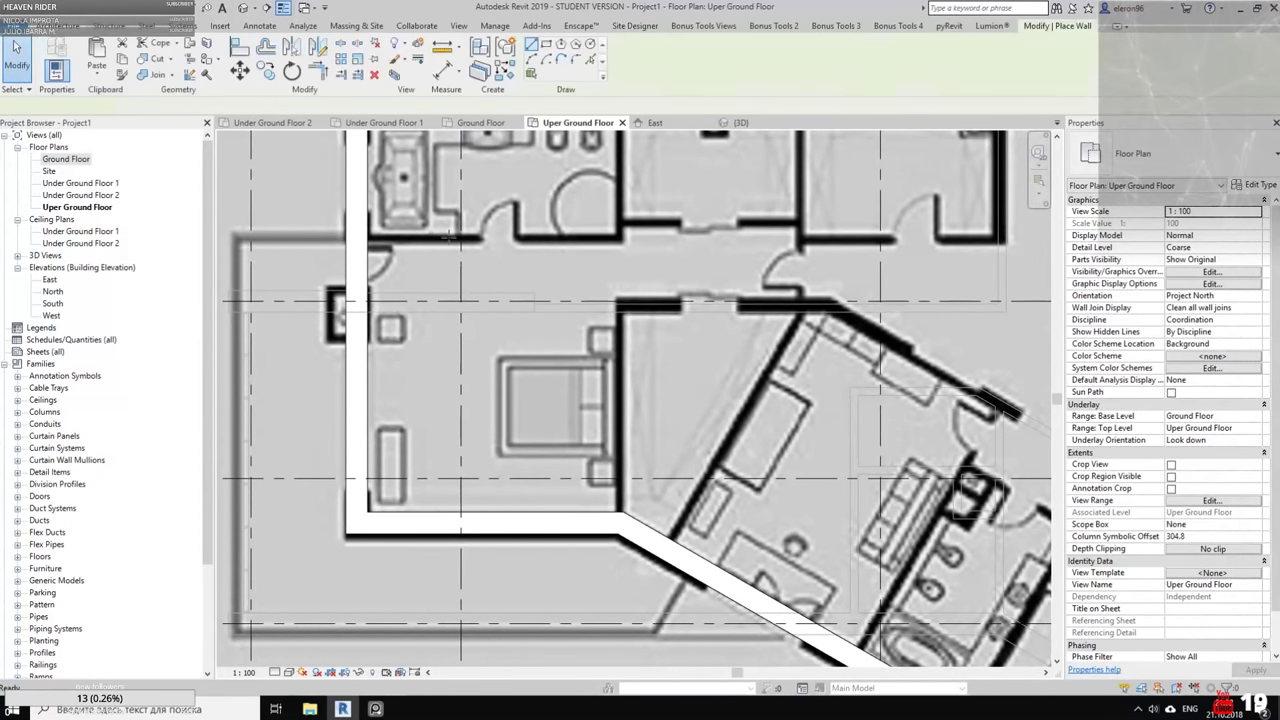
pyautogui.scroll(4, 322, 292)
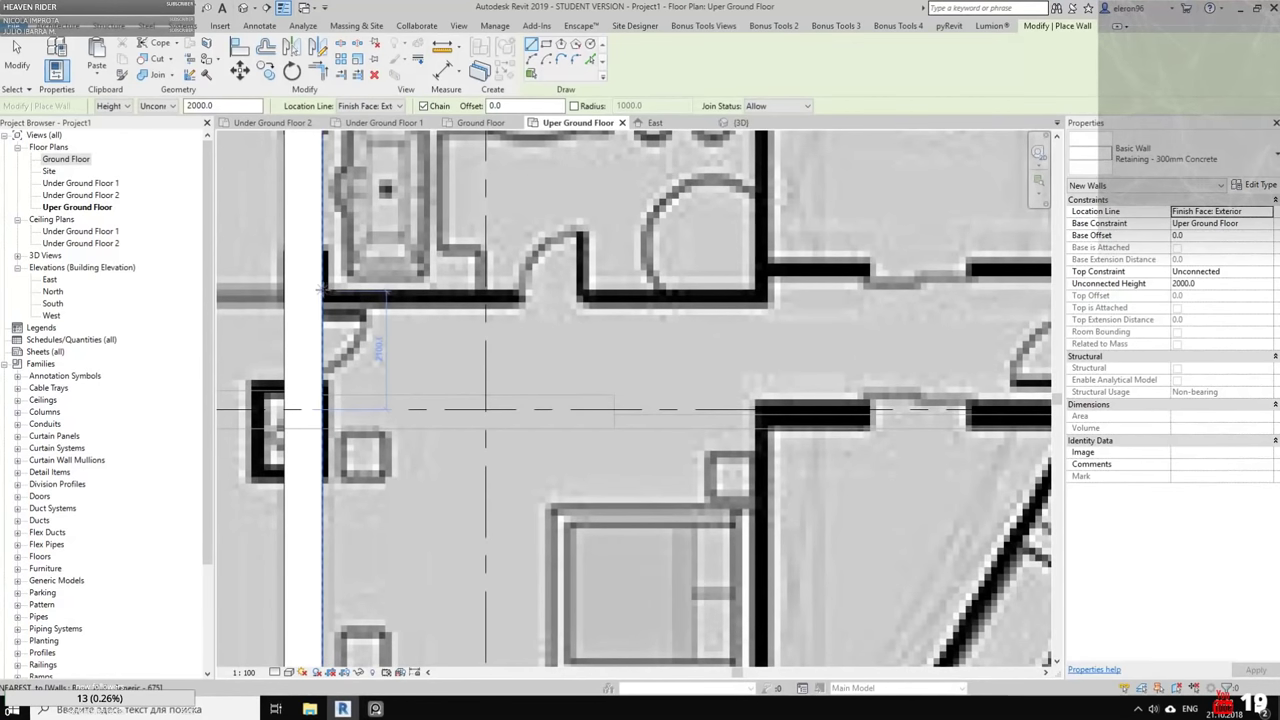
pyautogui.click(322, 291)
pyautogui.moveTo(697, 300); pyautogui.dragTo(568, 303, button='middle')
pyautogui.click(629, 300)
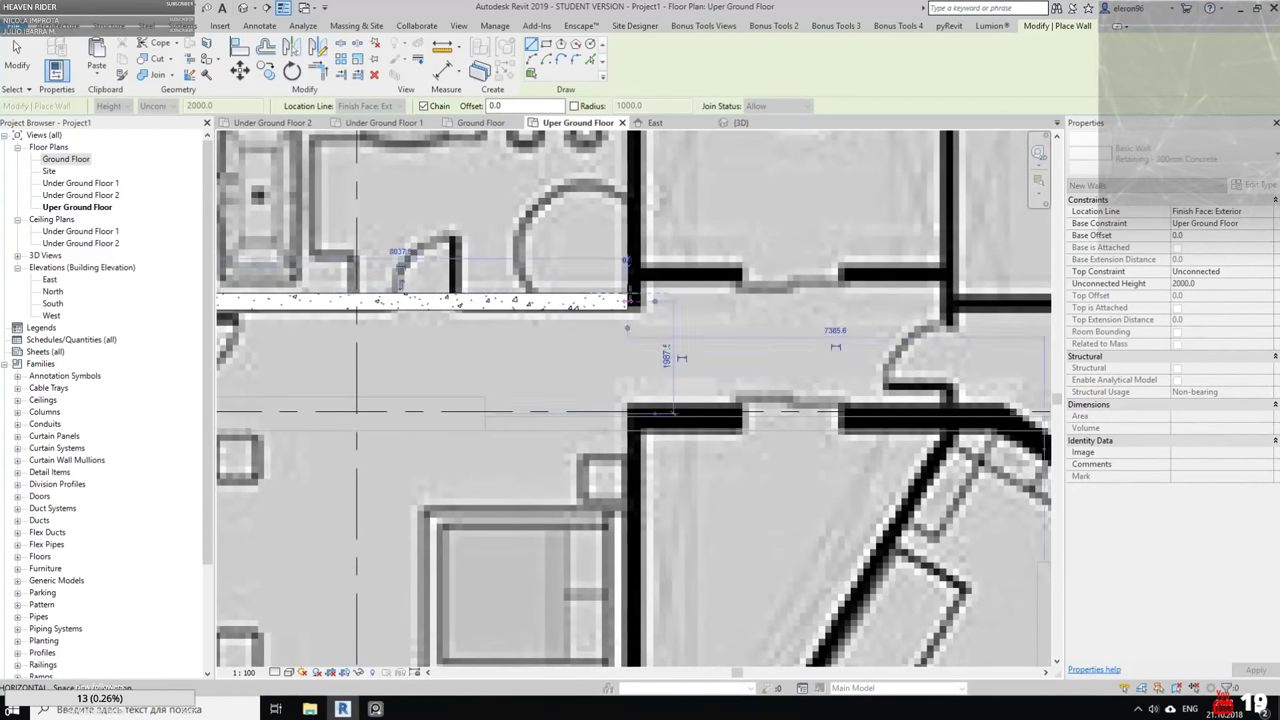
# Continue the Retaining - 300mm Concrete wall from the bathroom's far corner up to the exterior wall
pyautogui.moveTo(675, 412); pyautogui.dragTo(670, 575, button='middle')
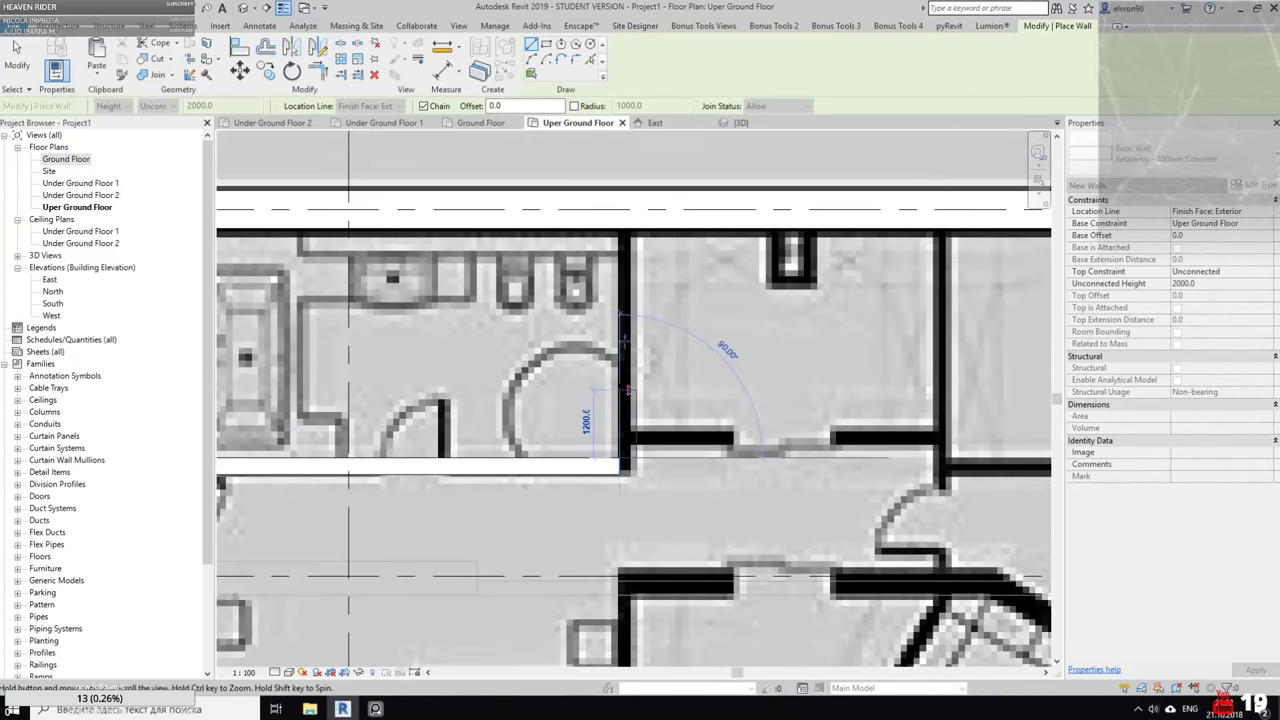
pyautogui.click(645, 435)
pyautogui.press('Escape')
# Draw Retaining - 300mm Concrete walls around the room beside the bathroom: along its corridor side, up to the exterior wall
pyautogui.click(633, 437)
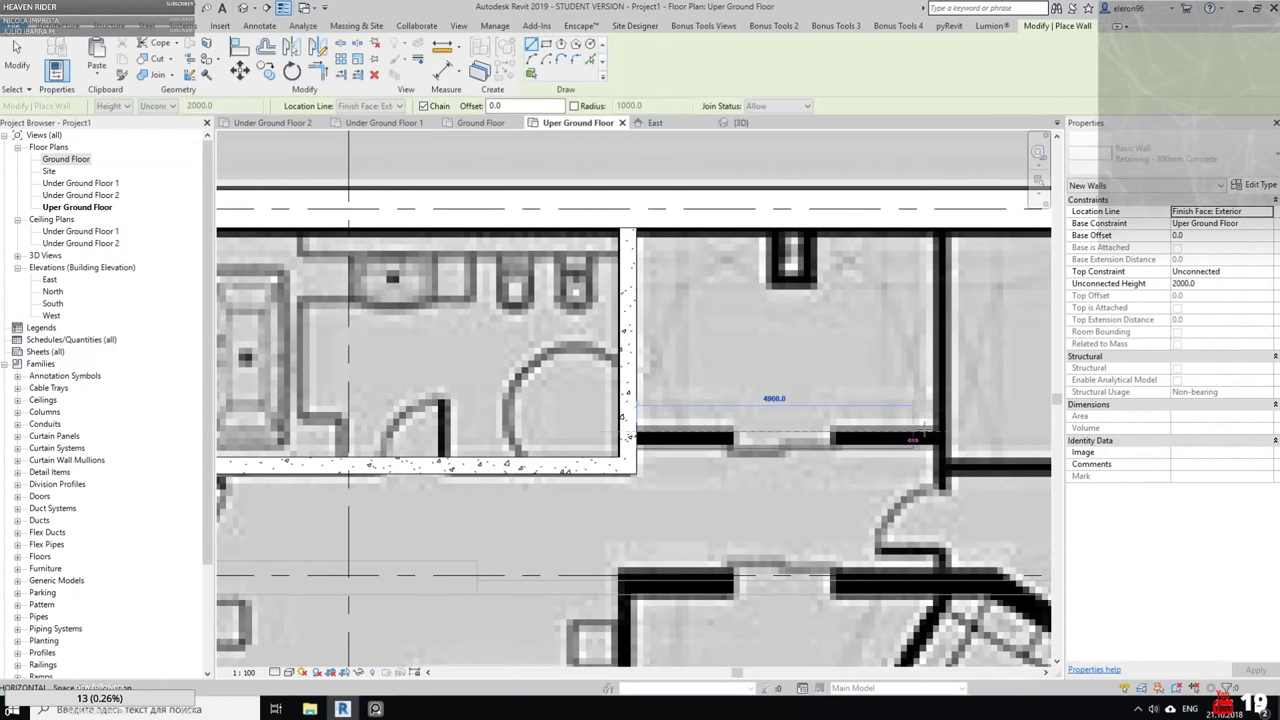
pyautogui.click(920, 436)
pyautogui.click(922, 238)
pyautogui.press('Escape')
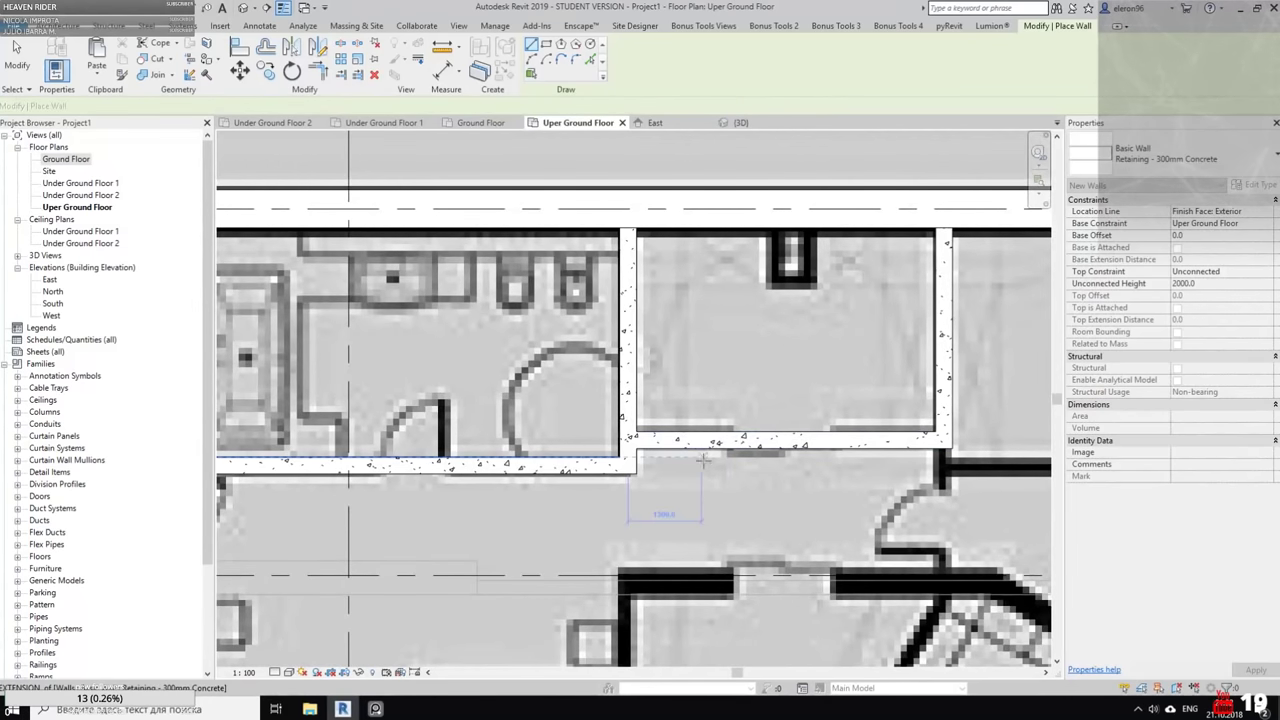
pyautogui.moveTo(702, 457); pyautogui.dragTo(644, 335, button='middle')
pyautogui.press('Escape')
# Extend that room's far side wall down across the corridor to the plan's opposite corridor wall
pyautogui.scroll(-2, 645, 273)
pyautogui.scroll(3, 646, 273)
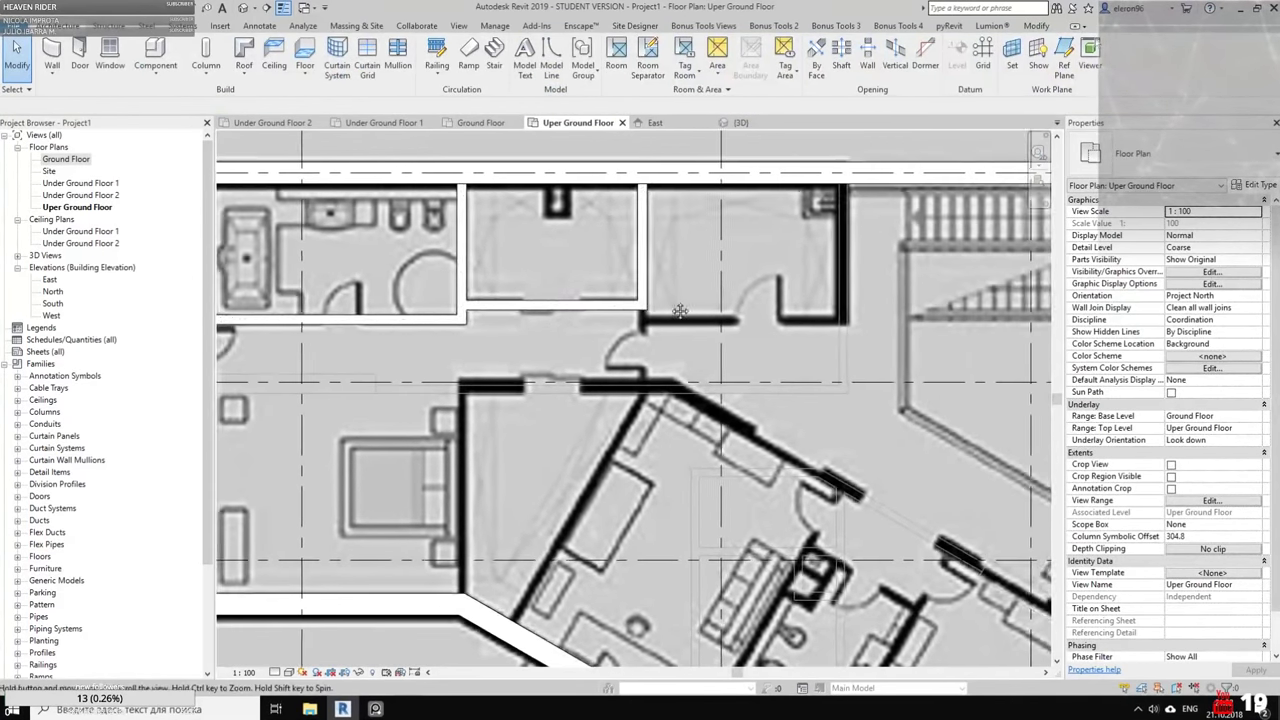
pyautogui.click(628, 296)
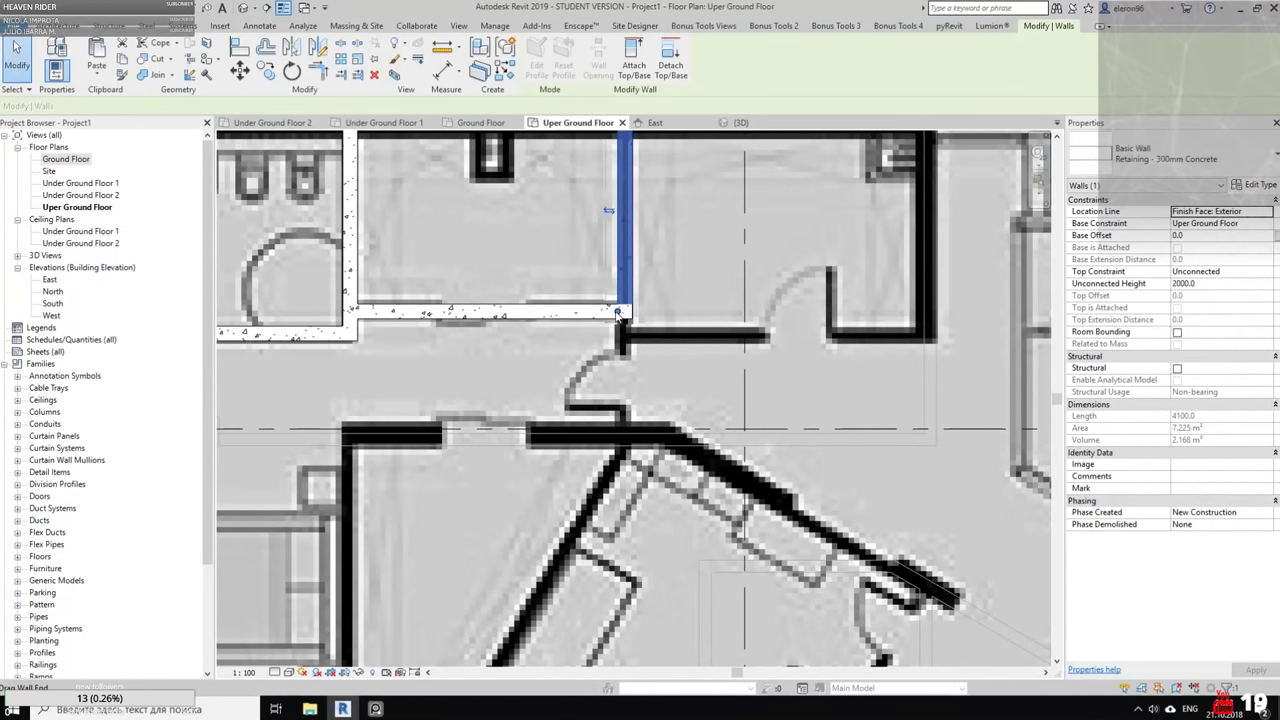
pyautogui.moveTo(617, 313); pyautogui.dragTo(622, 424)
pyautogui.click(699, 364)
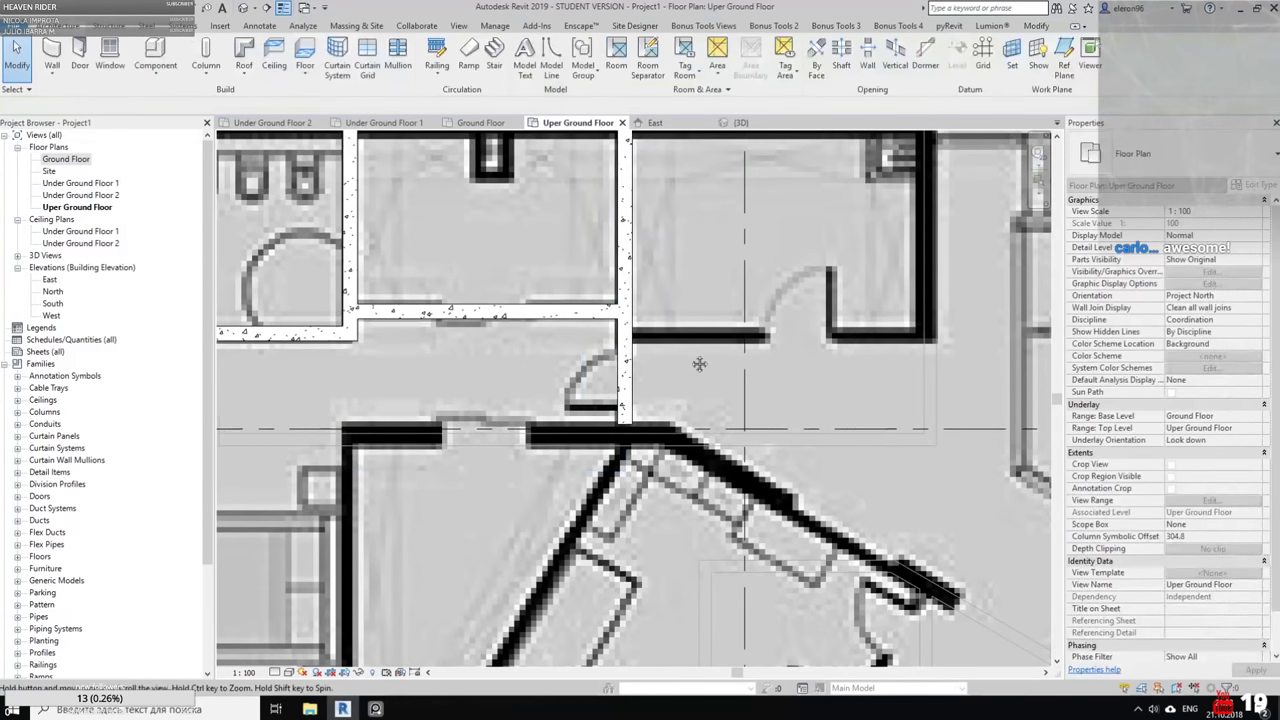
# Enclose the next room with Retaining - 300mm Concrete walls: about 6200 mm along its corridor side, then up to the exterior wall
pyautogui.scroll(-2, 699, 364)
pyautogui.click(52, 55)
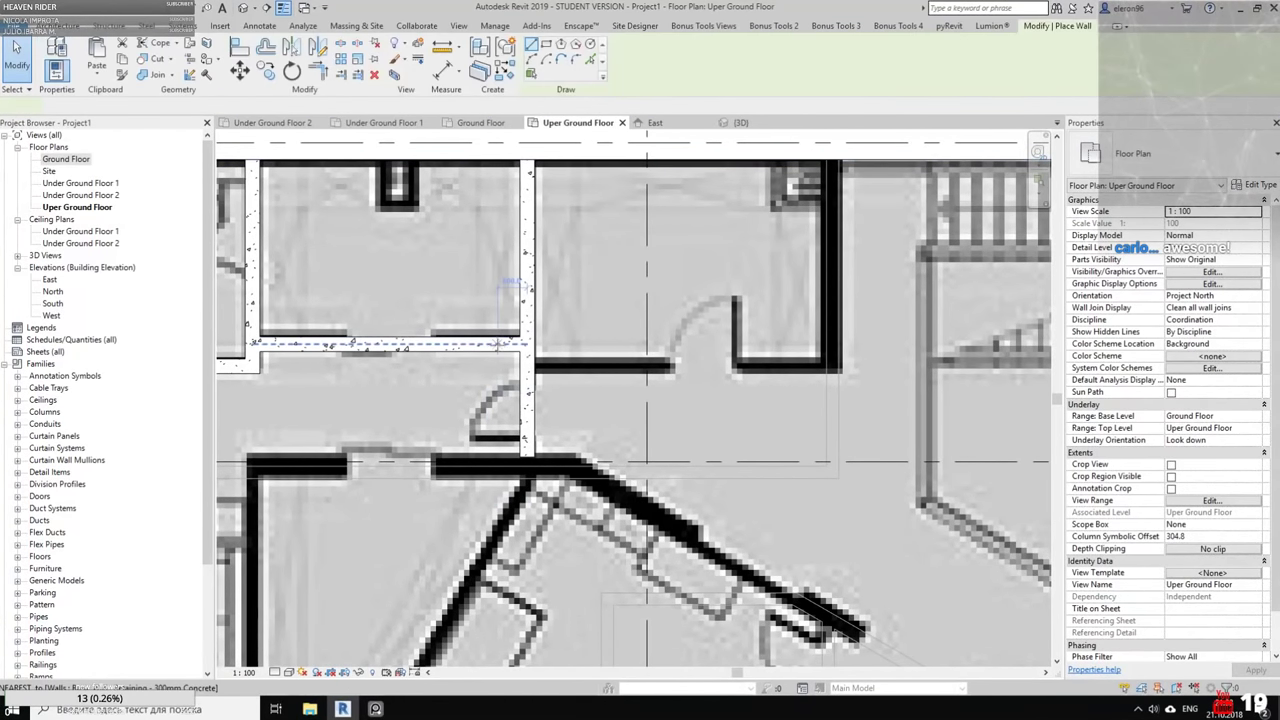
pyautogui.click(529, 370)
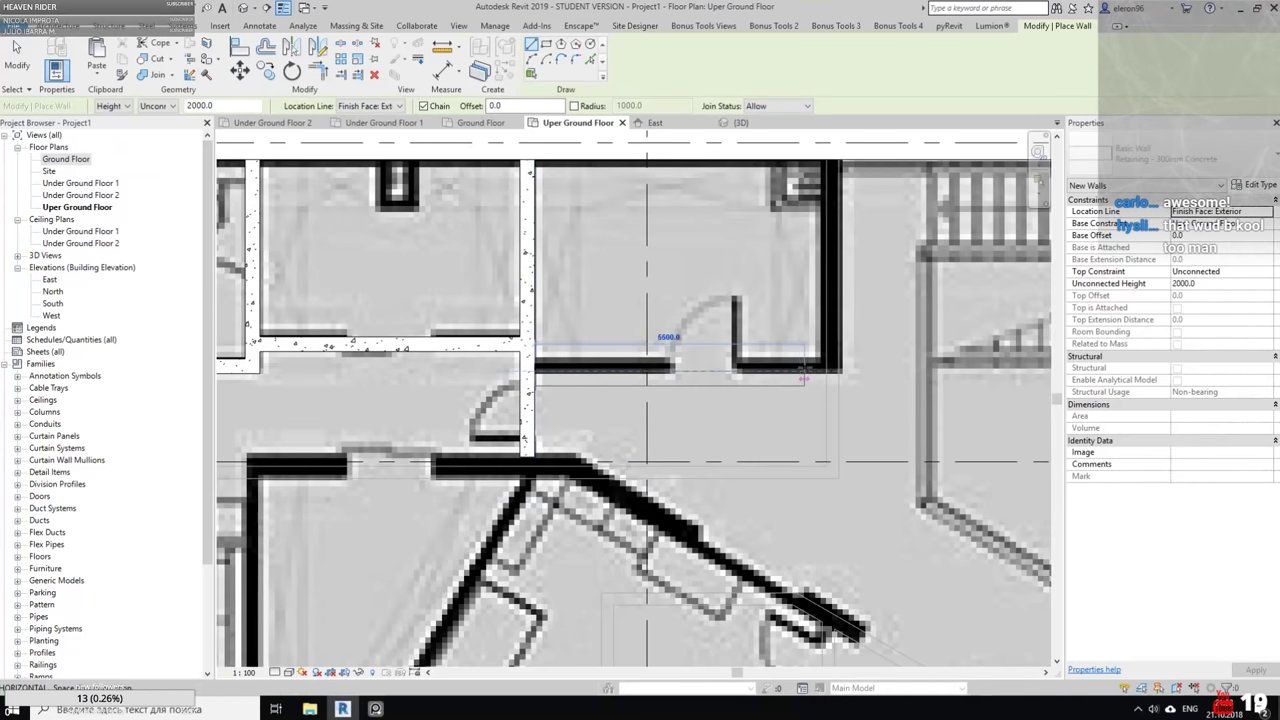
pyautogui.scroll(3, 838, 370)
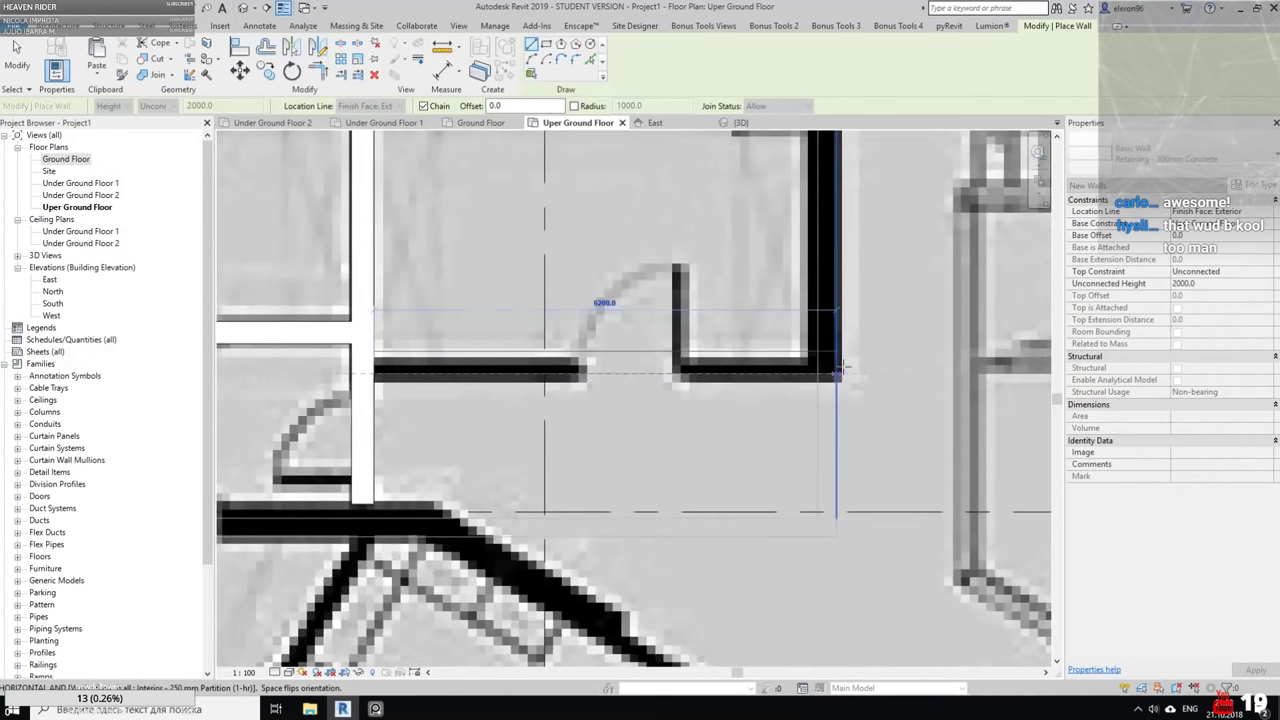
pyautogui.click(838, 369)
pyautogui.moveTo(820, 266); pyautogui.dragTo(706, 501, button='middle')
pyautogui.scroll(-8, 720, 242)
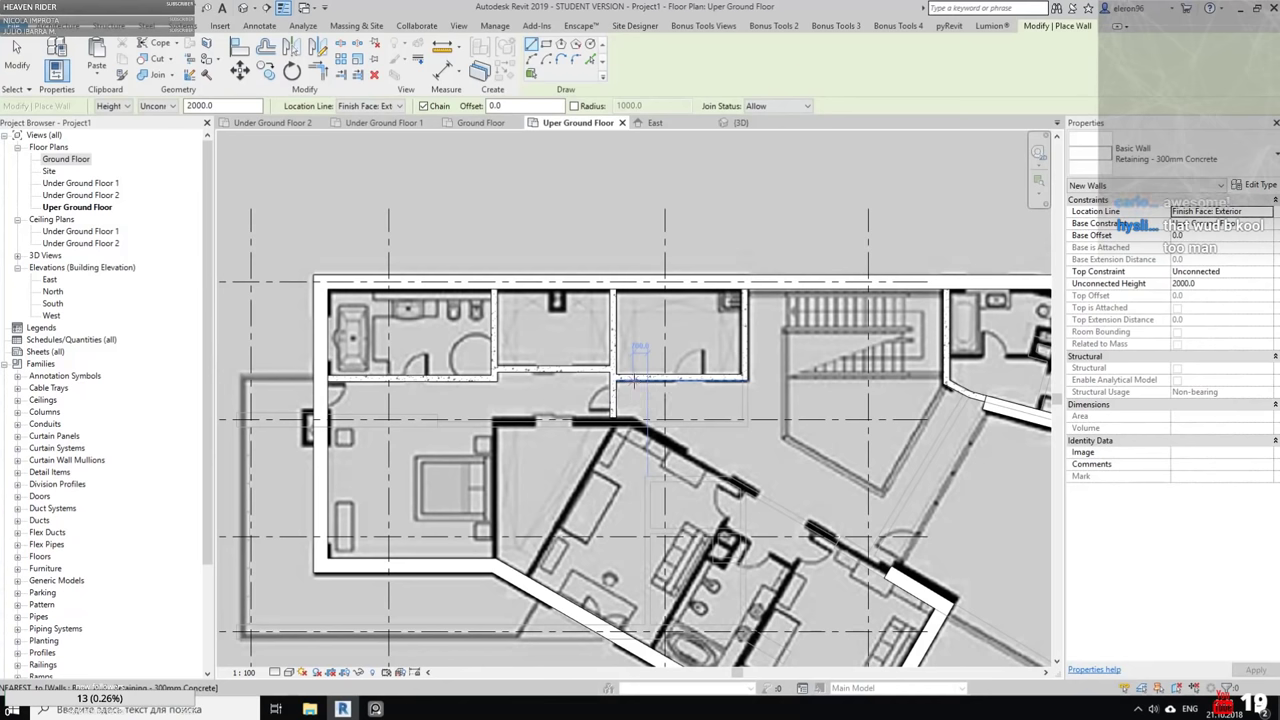
# Draw concrete walls along the corridor's lower side for about 5750 mm, then down beside the main bedroom to the lower exterior wall
pyautogui.scroll(6, 641, 378)
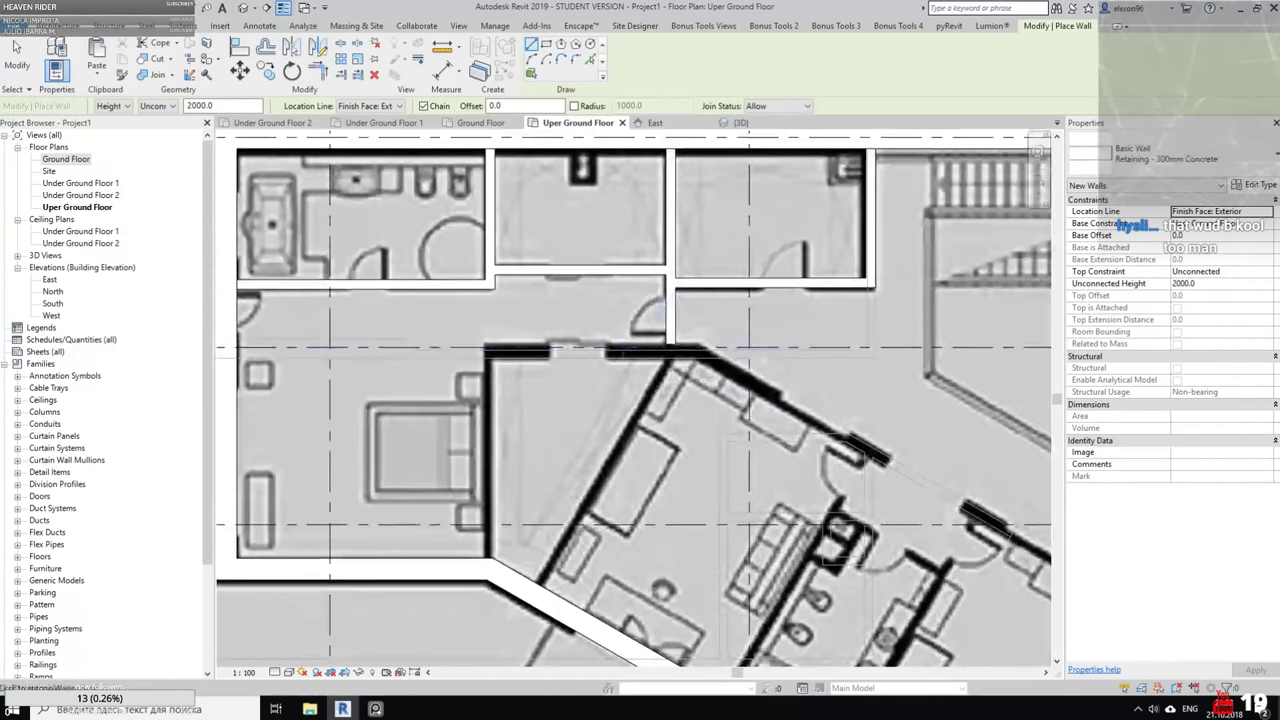
pyautogui.click(712, 336)
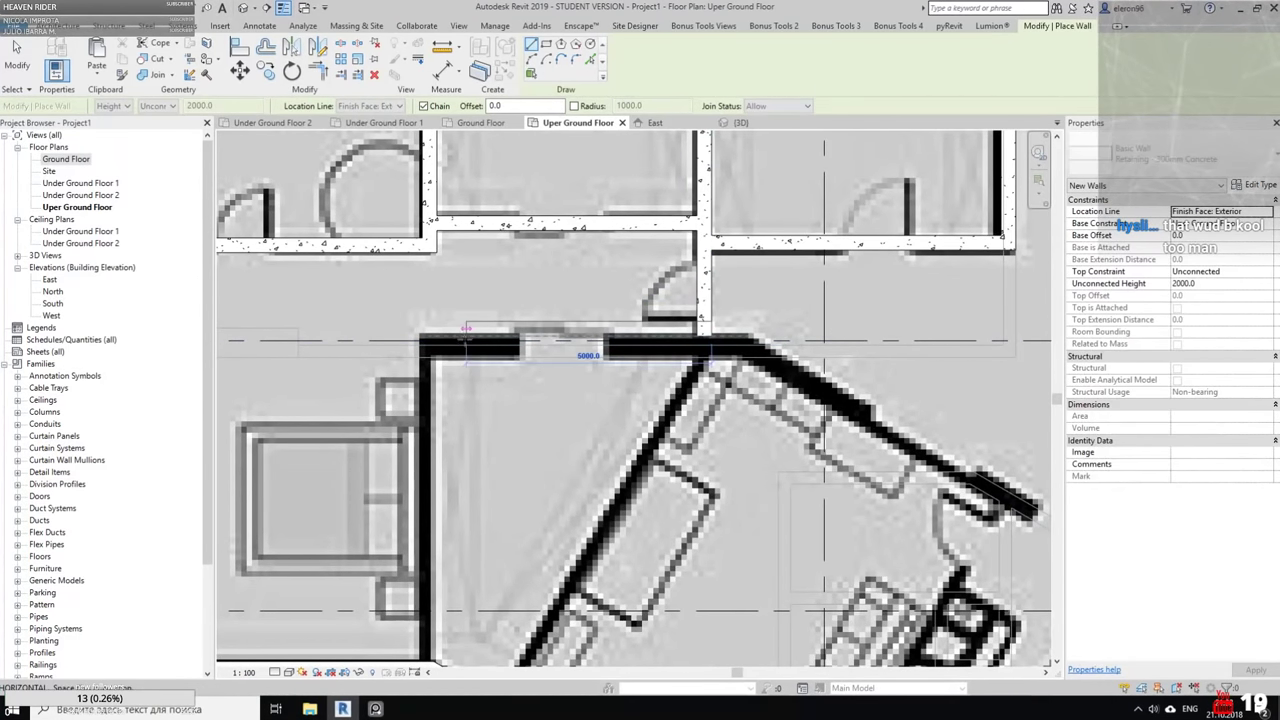
pyautogui.click(422, 330)
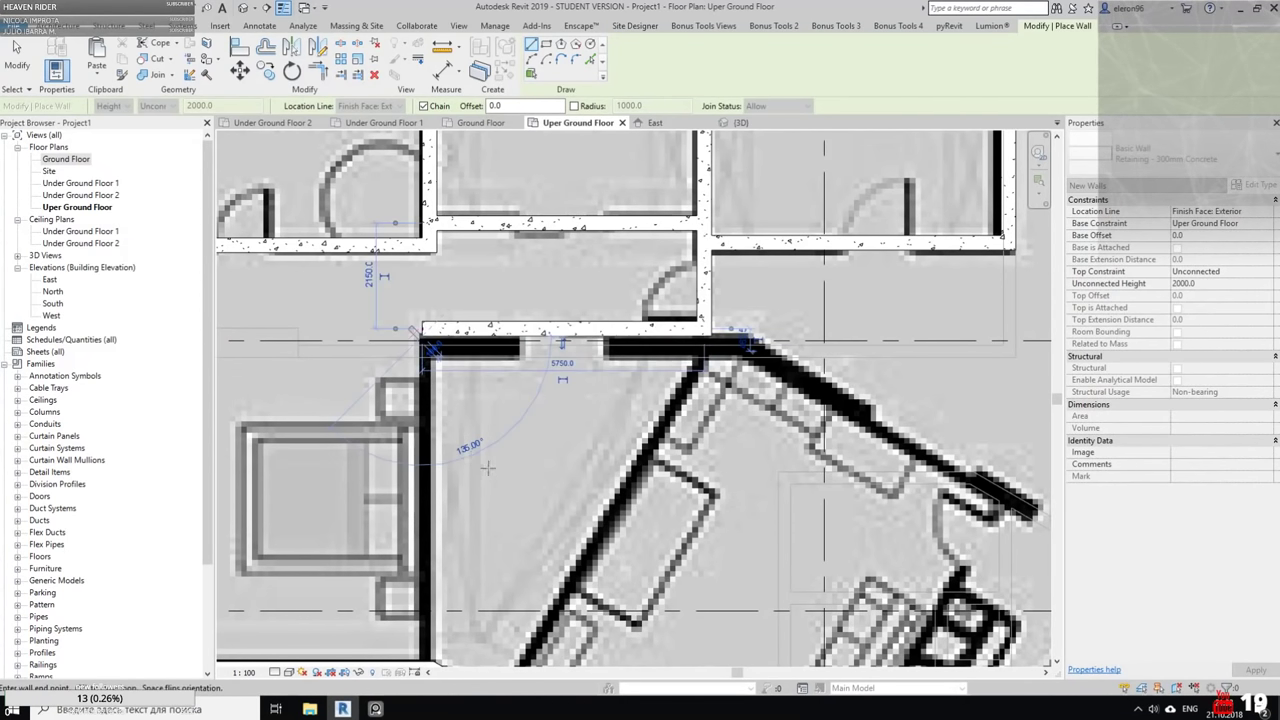
pyautogui.moveTo(468, 562); pyautogui.dragTo(468, 418, button='middle')
pyautogui.click(413, 519)
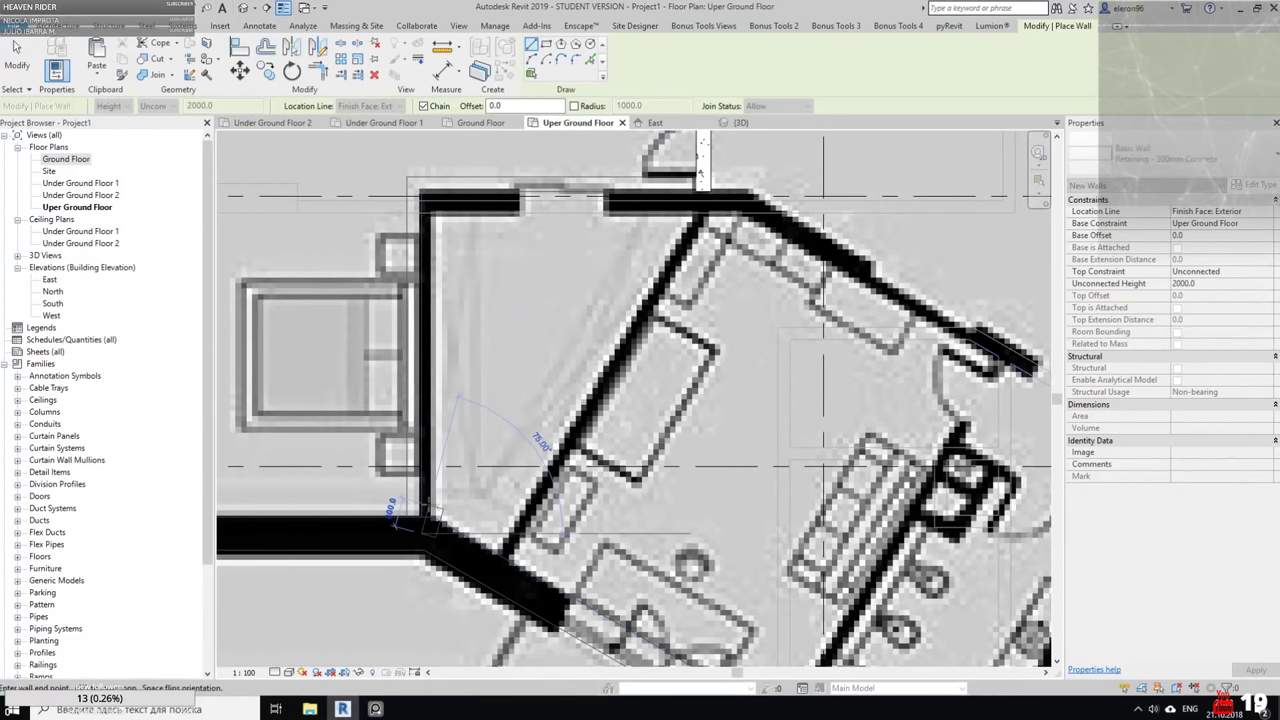
pyautogui.press('Escape')
pyautogui.press('Escape')
# Move the main bedroom's side wall so its lower corner meets the bend in the lower exterior wall's inner face
pyautogui.scroll(3, 441, 503)
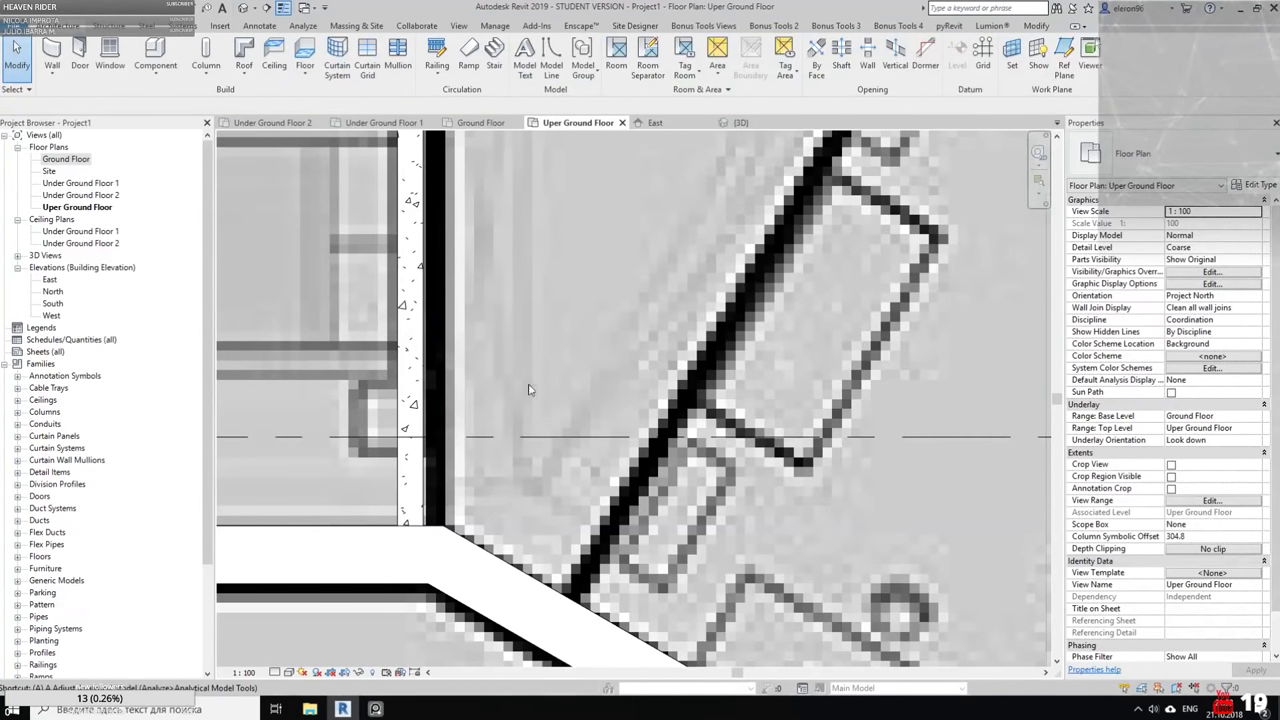
pyautogui.click(1036, 27)
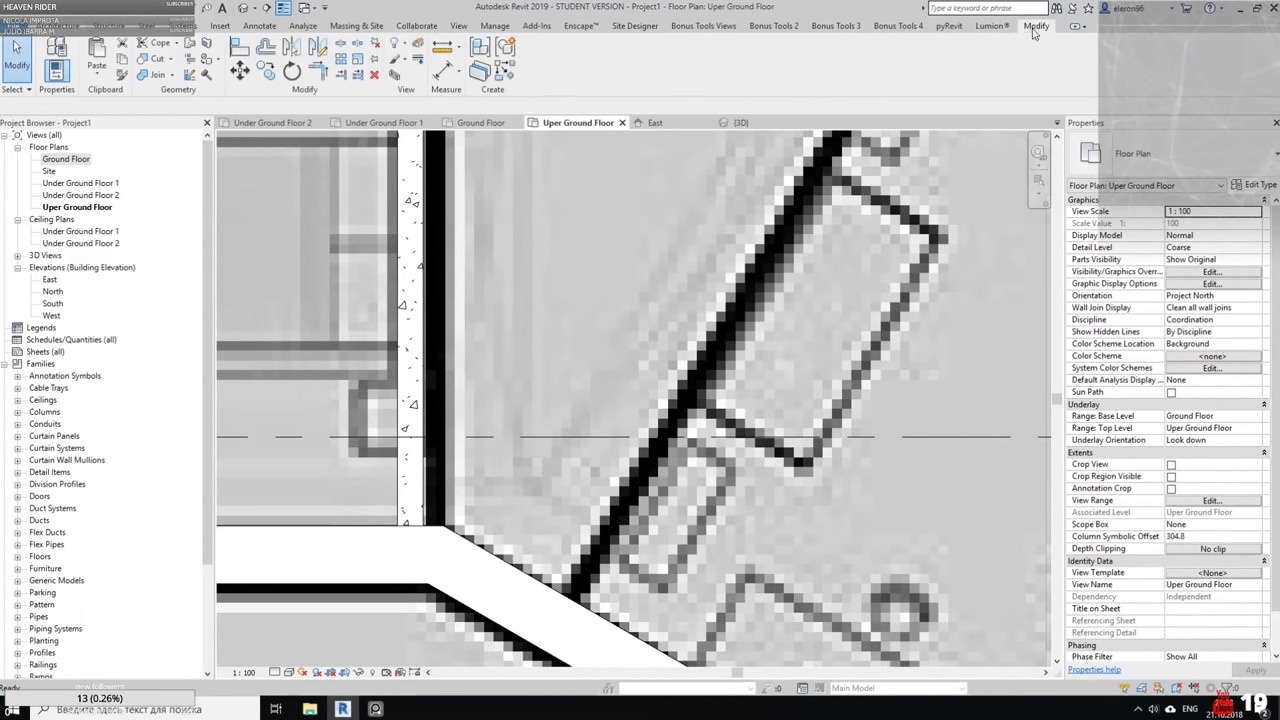
pyautogui.click(240, 69)
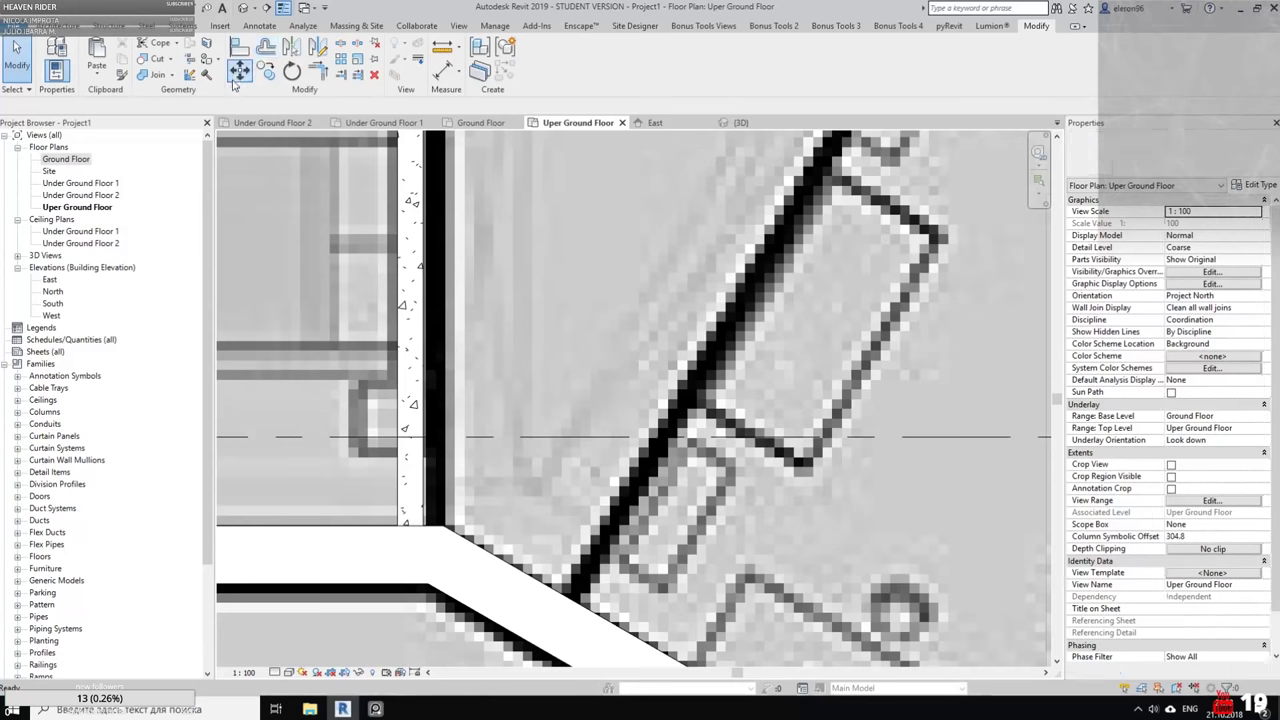
pyautogui.click(422, 528)
pyautogui.click(424, 526)
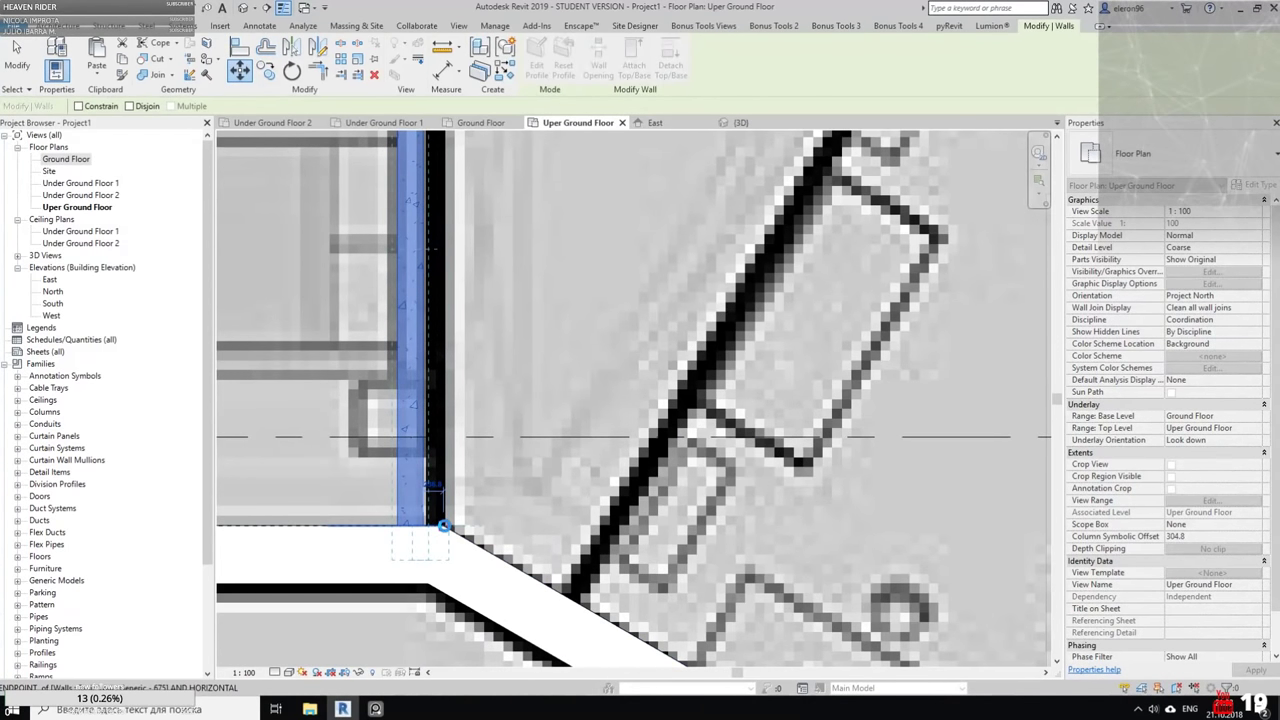
pyautogui.click(444, 526)
pyautogui.scroll(-5, 565, 377)
pyautogui.press('Escape')
# Move the corridor's lower wall down over its plan line and align its centreline with the horizontal grid line
pyautogui.scroll(5, 565, 270)
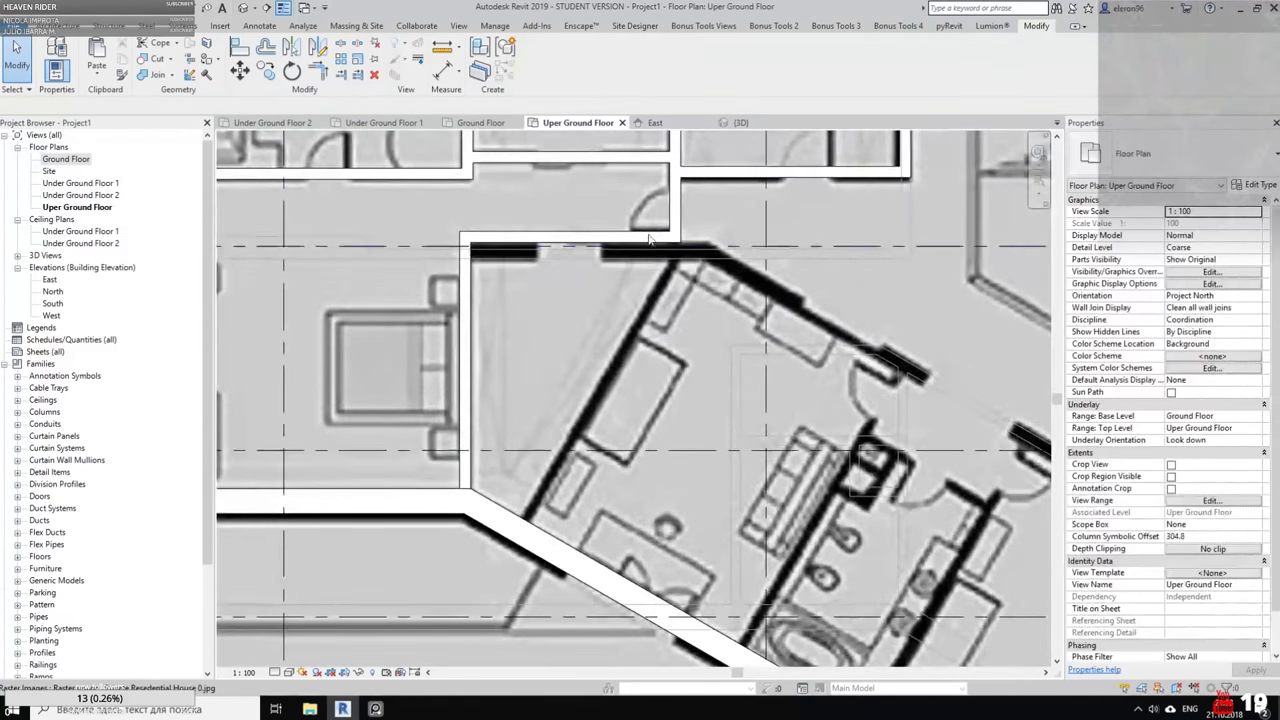
pyautogui.click(545, 271)
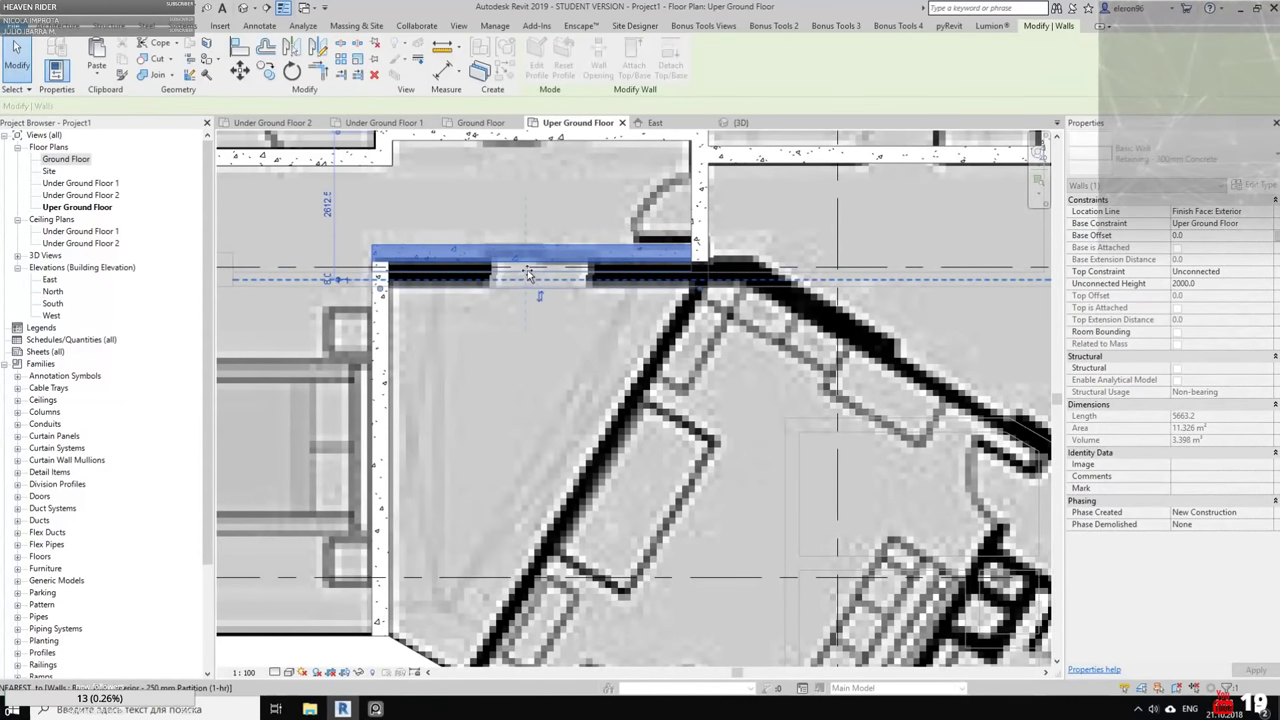
pyautogui.moveTo(528, 273); pyautogui.dragTo(528, 274)
pyautogui.press('Escape')
pyautogui.moveTo(451, 249); pyautogui.dragTo(429, 222, button='middle')
pyautogui.scroll(4, 428, 222)
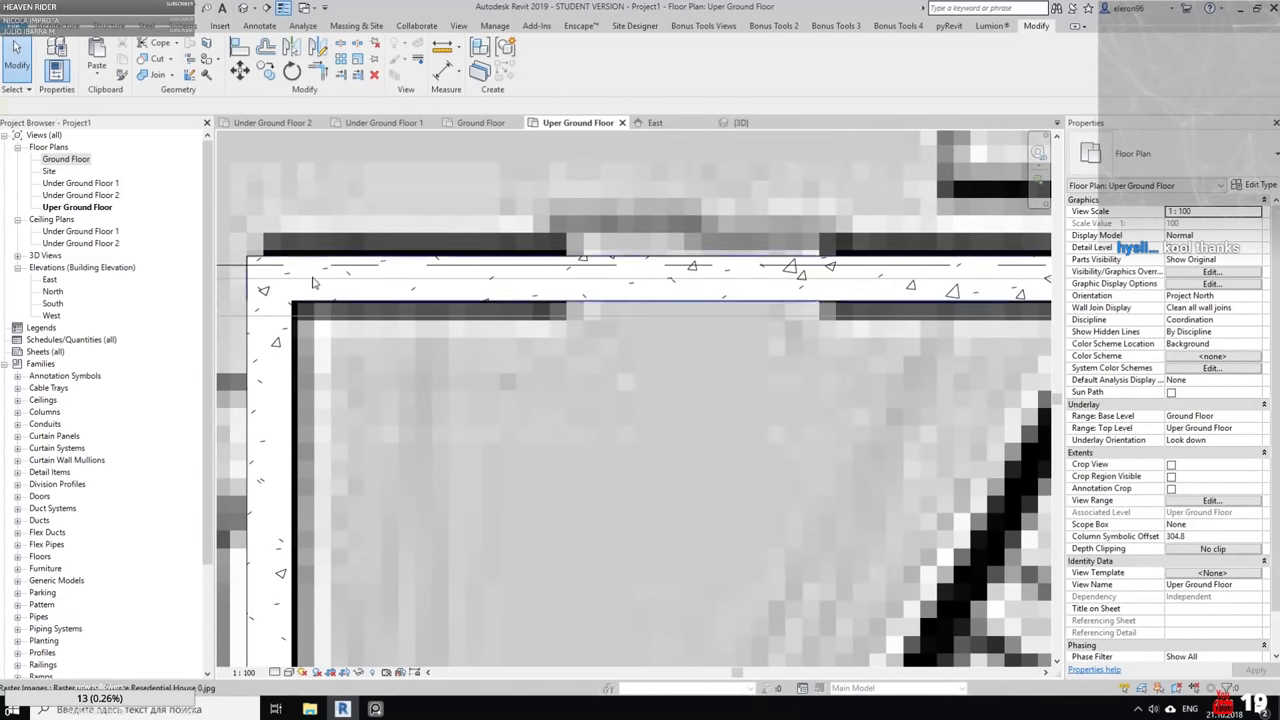
pyautogui.press('l')
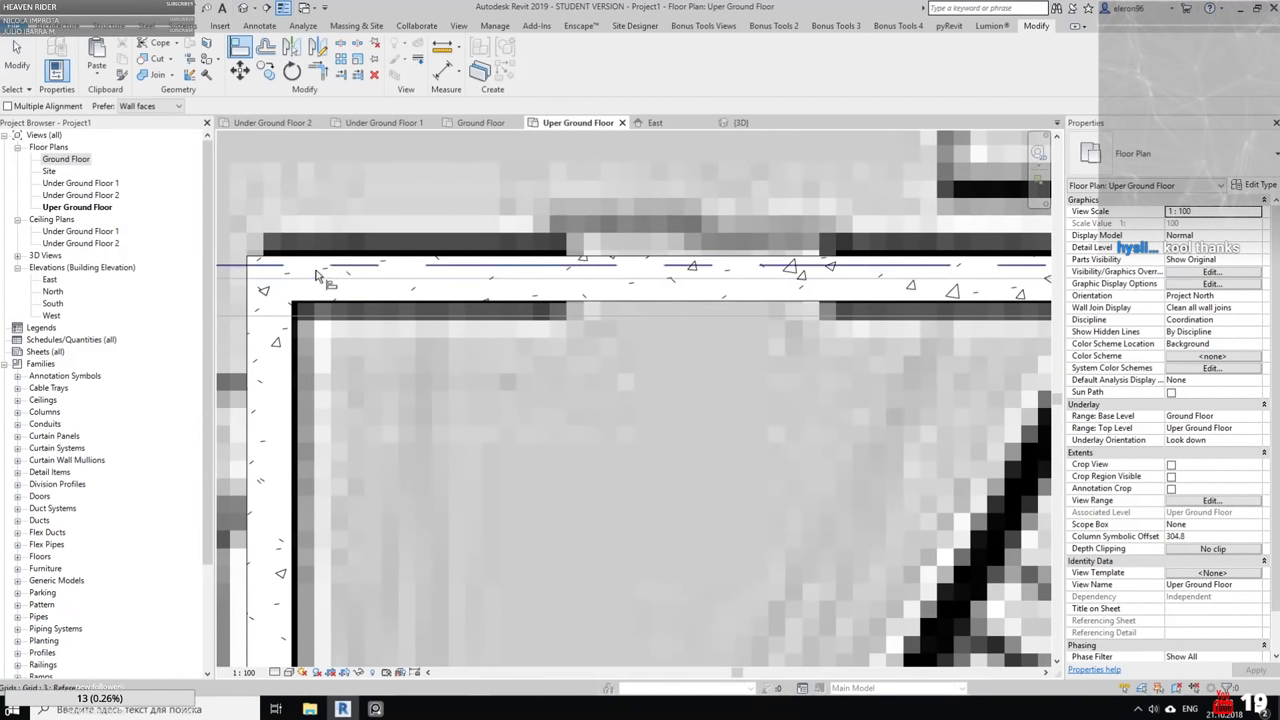
pyautogui.click(335, 288)
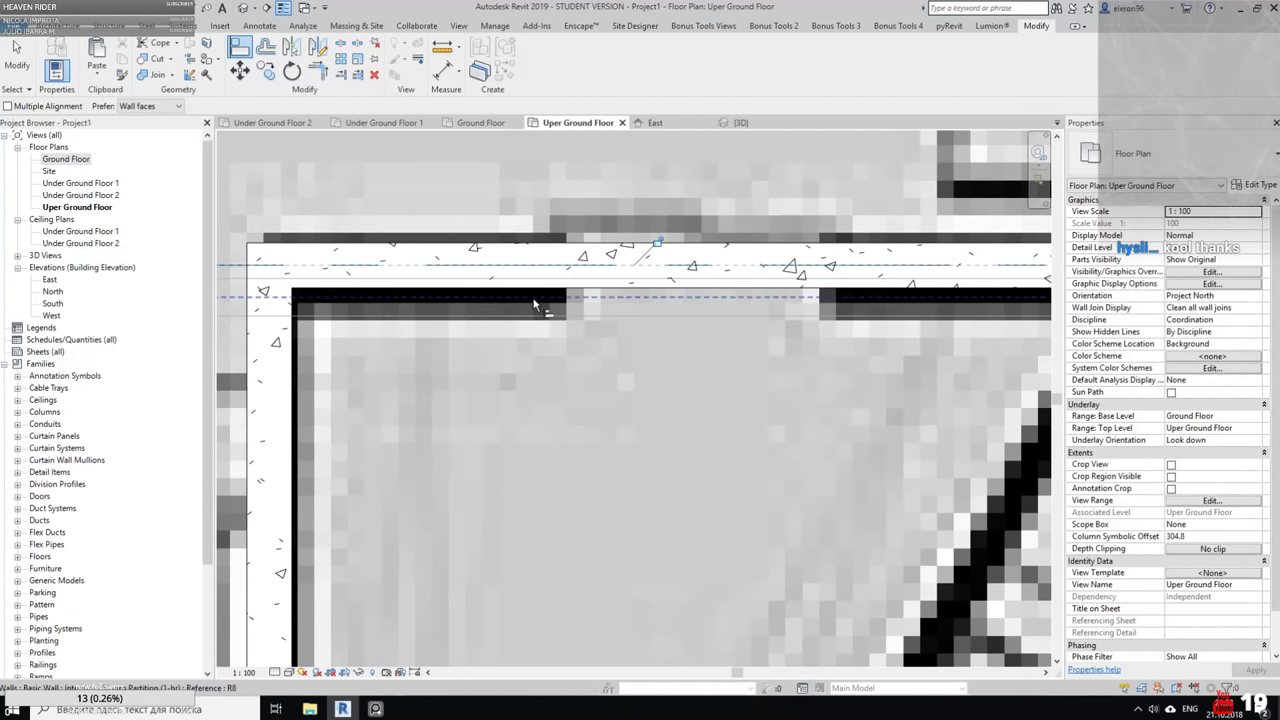
pyautogui.scroll(-3, 540, 306)
pyautogui.moveTo(632, 288); pyautogui.dragTo(525, 211, button='middle')
pyautogui.press('Escape')
pyautogui.press('Escape')
# Draw a Retaining - 300mm Concrete wall segment of about 4750 mm along the sloping corridor side, across the gap between the two doorways
pyautogui.moveTo(697, 278); pyautogui.dragTo(452, 280, button='middle')
pyautogui.click(66, 28)
pyautogui.click(49, 60)
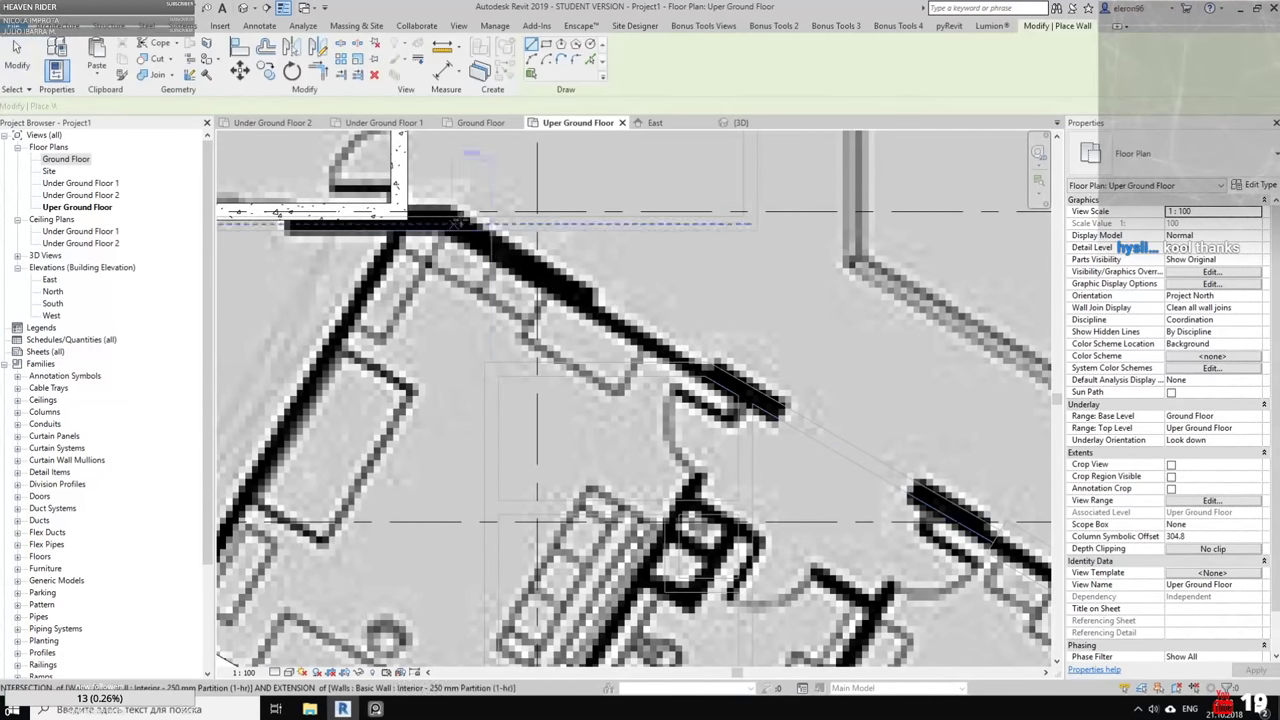
pyautogui.click(485, 223)
pyautogui.moveTo(875, 463); pyautogui.dragTo(664, 359, button='middle')
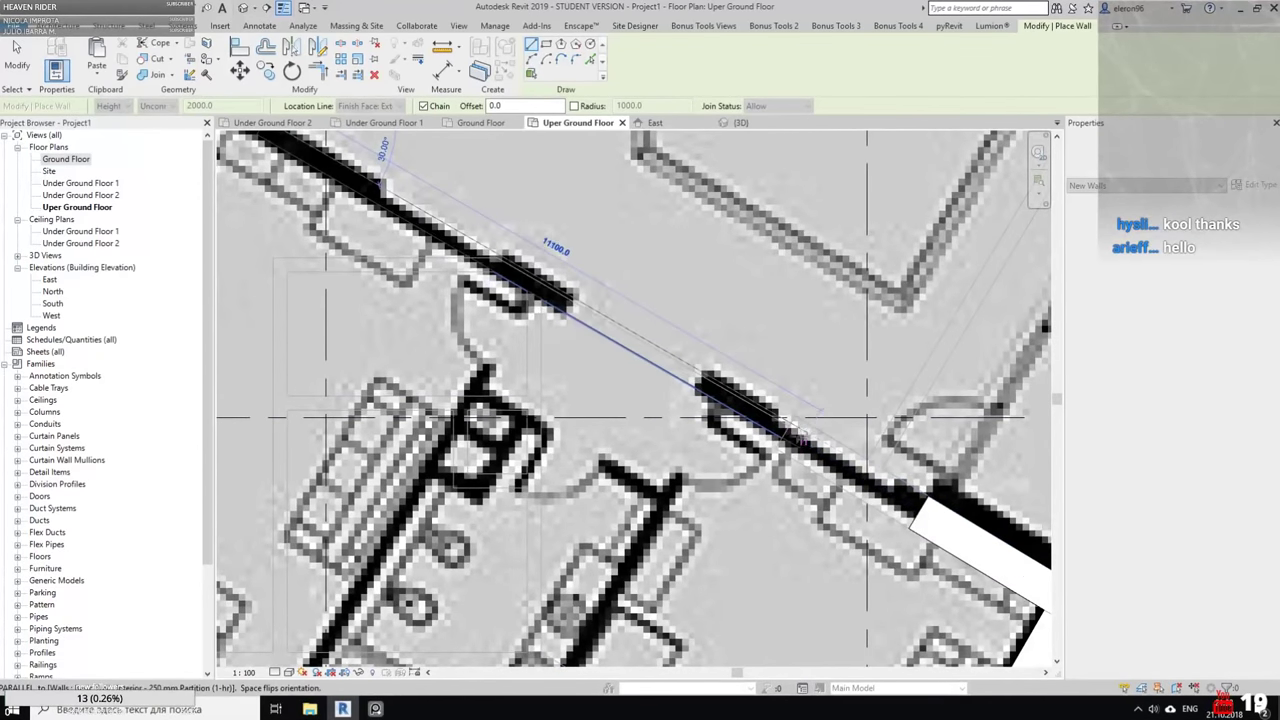
pyautogui.click(745, 413)
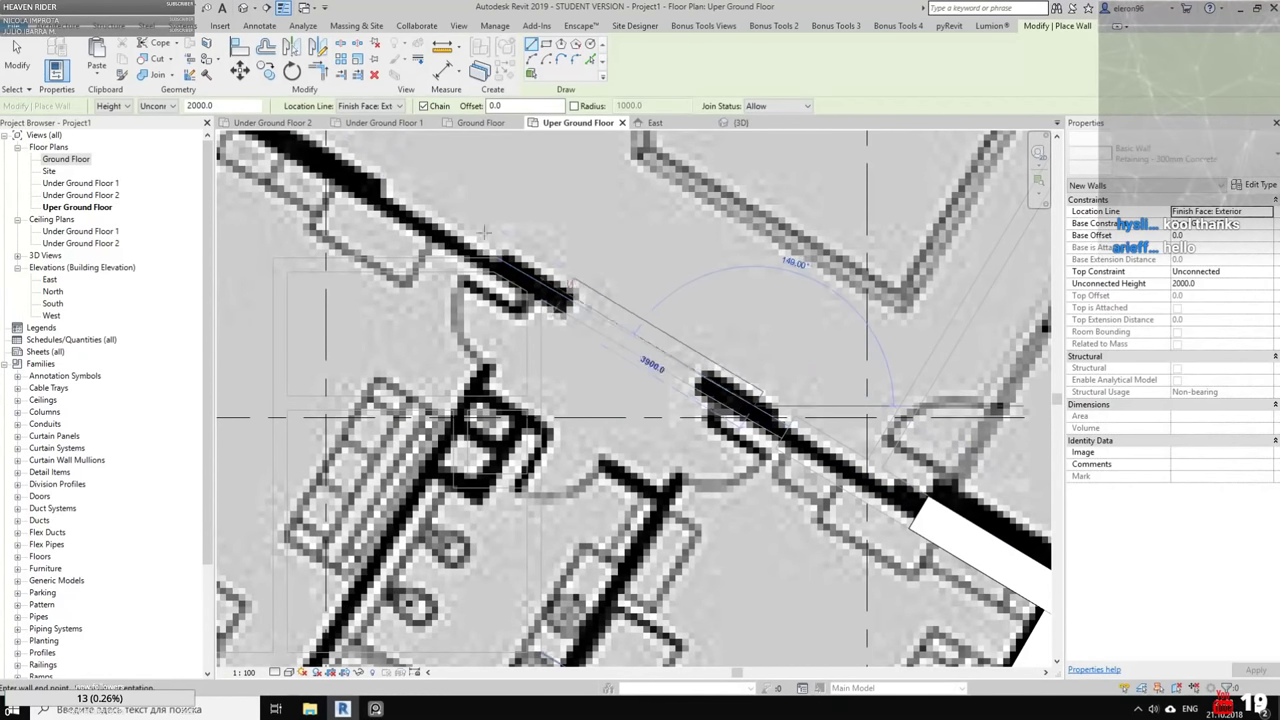
pyautogui.click(480, 249)
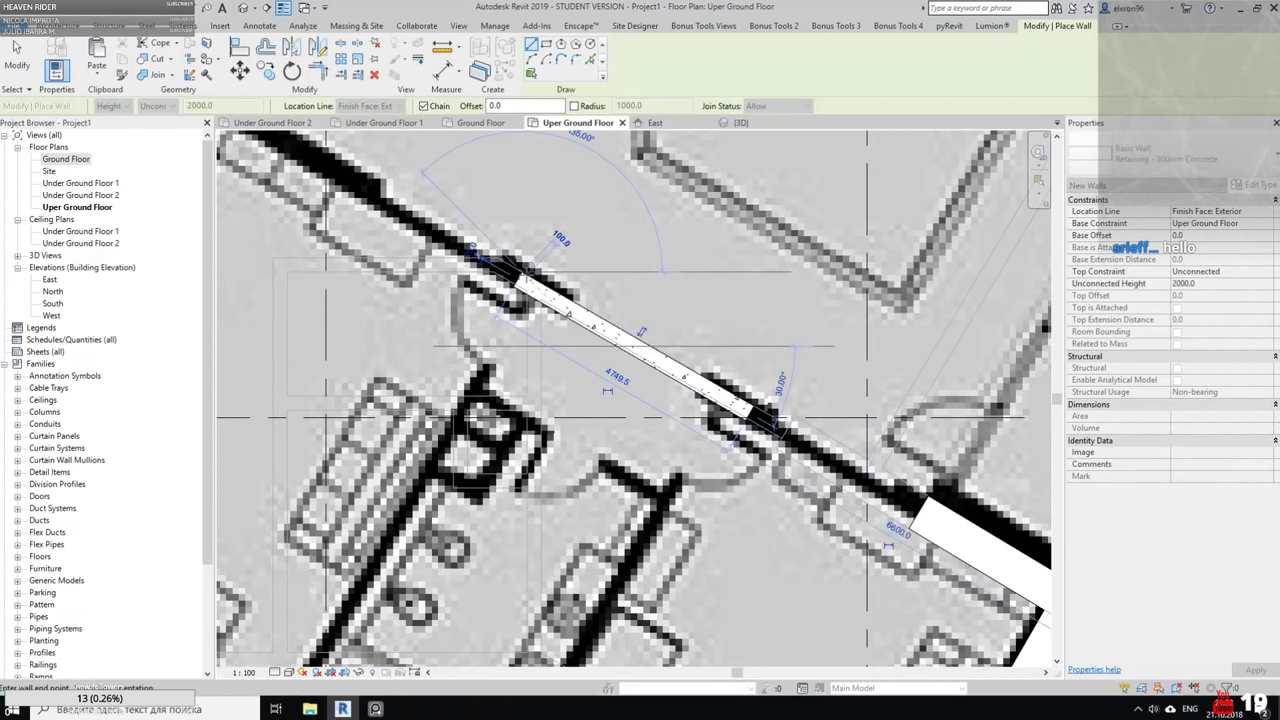
pyautogui.moveTo(761, 326); pyautogui.dragTo(618, 256, button='middle')
pyautogui.press('Escape')
pyautogui.press('Escape')
# Align the sloping concrete segment's lower end with the end face of the thick exterior wall
pyautogui.scroll(3, 601, 340)
pyautogui.moveTo(812, 315); pyautogui.dragTo(703, 282, button='middle')
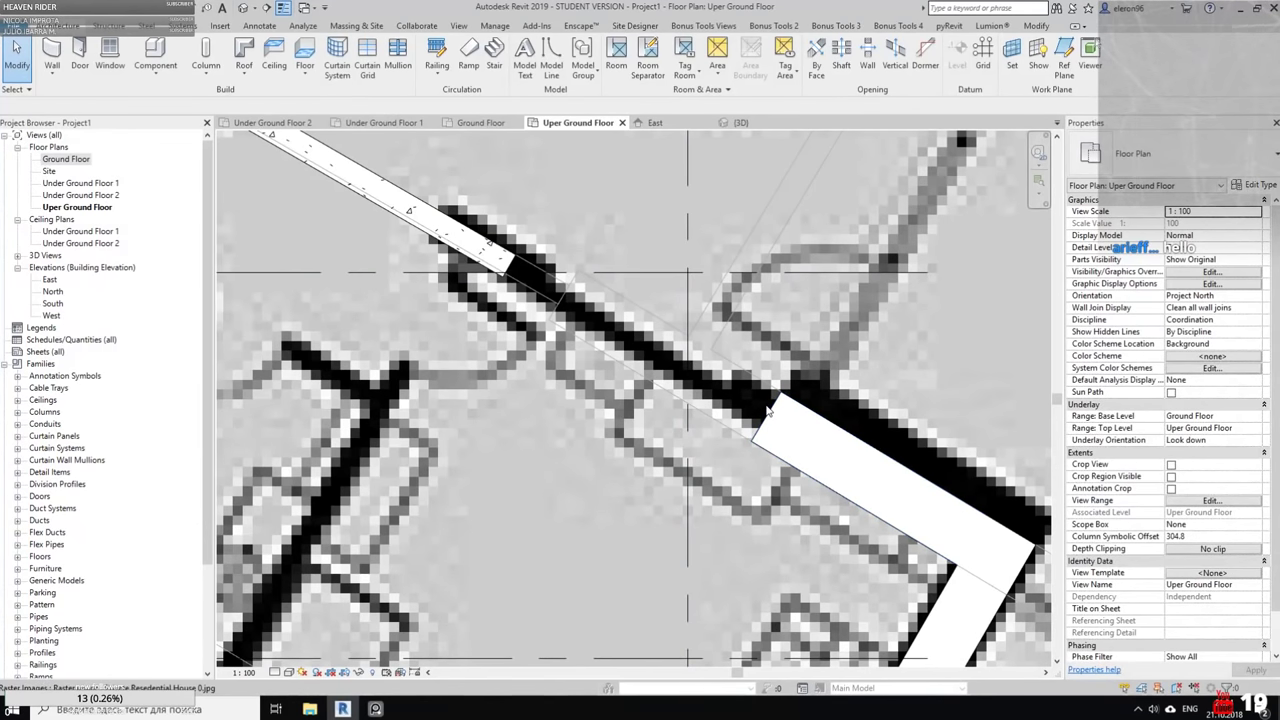
pyautogui.press('l')
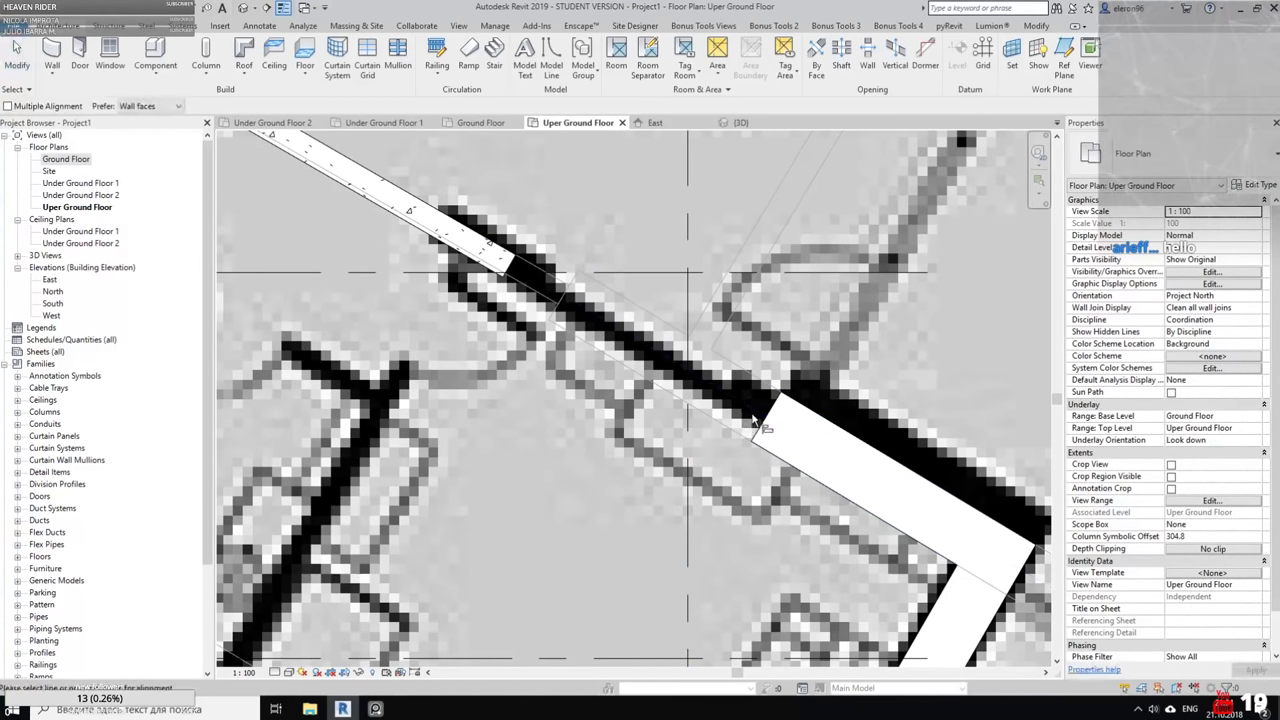
pyautogui.click(510, 276)
pyautogui.scroll(-3, 768, 289)
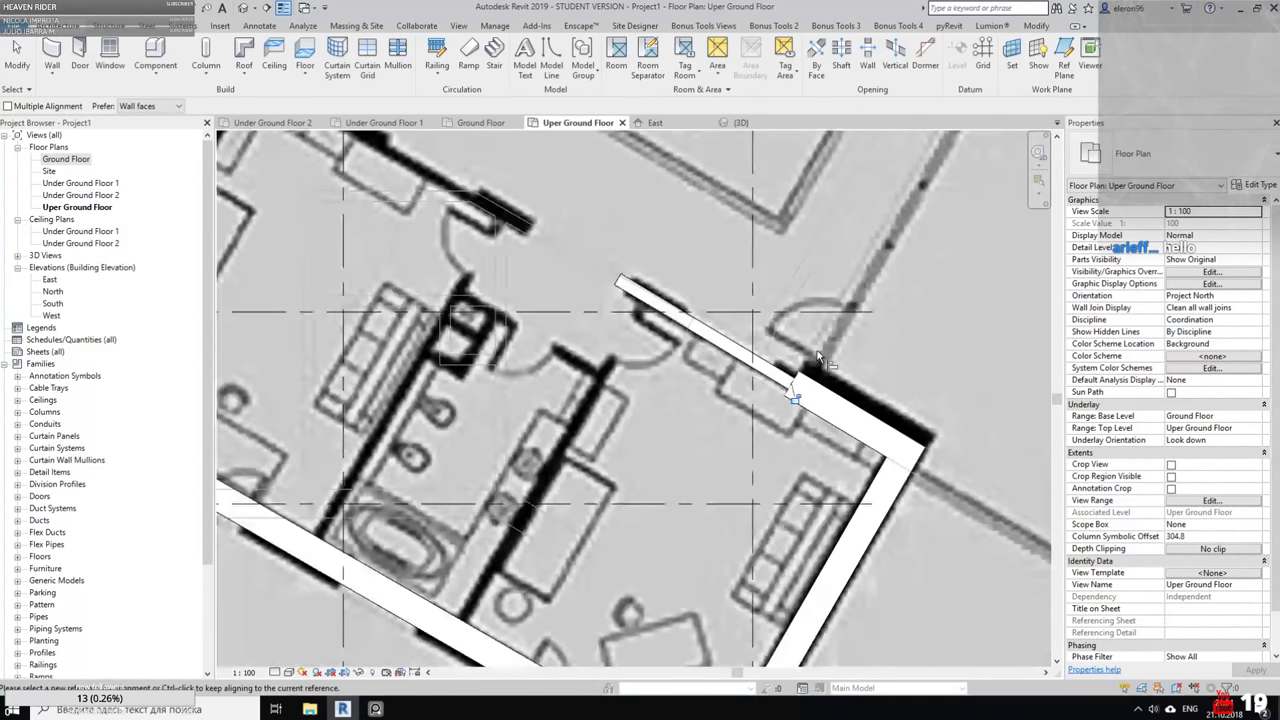
pyautogui.press('Escape')
# Trim/extend the sloping concrete wall and the horizontal corridor wall to meet in a corner
pyautogui.moveTo(637, 254); pyautogui.dragTo(797, 363, button='middle')
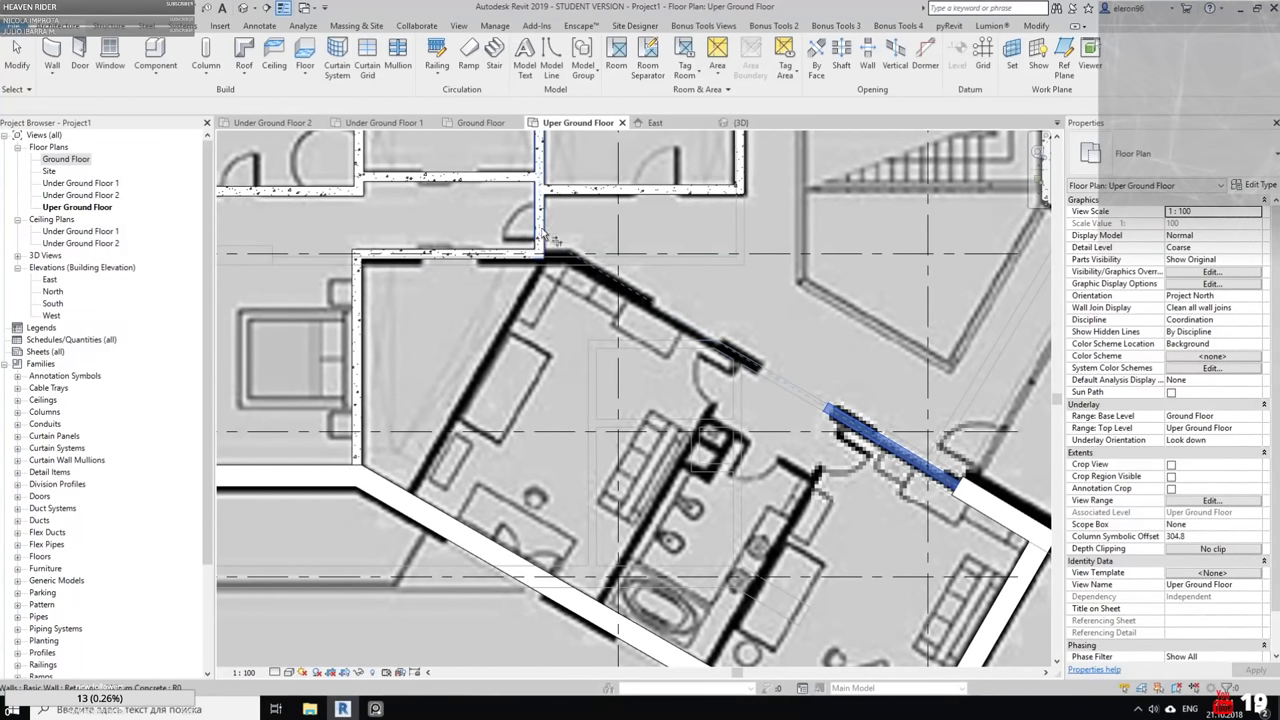
pyautogui.click(836, 420)
pyautogui.click(509, 257)
pyautogui.press('Escape')
pyautogui.moveTo(730, 340); pyautogui.dragTo(810, 356, button='middle')
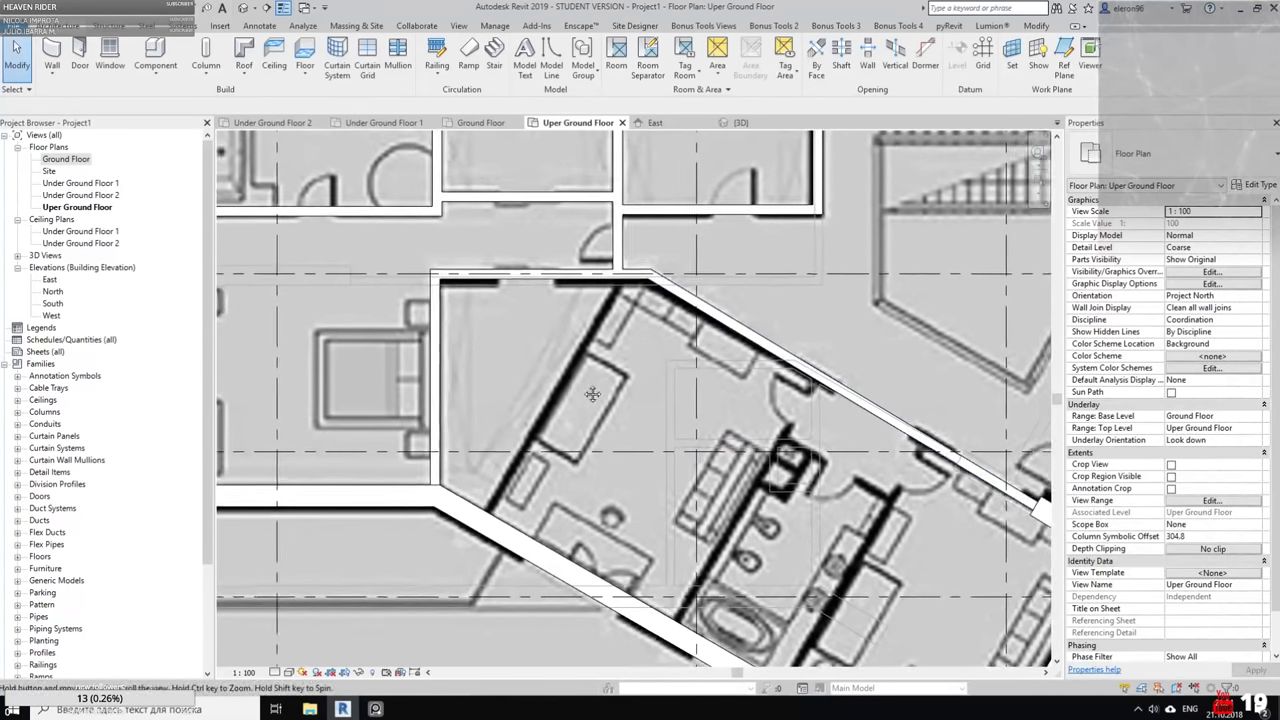
# Draw a Retaining - 300mm Concrete wall along the slanted partition beside the main bedroom's closet, from the lower sloping exterior wall toward the corridor wall
pyautogui.press('w')
pyautogui.press('a')
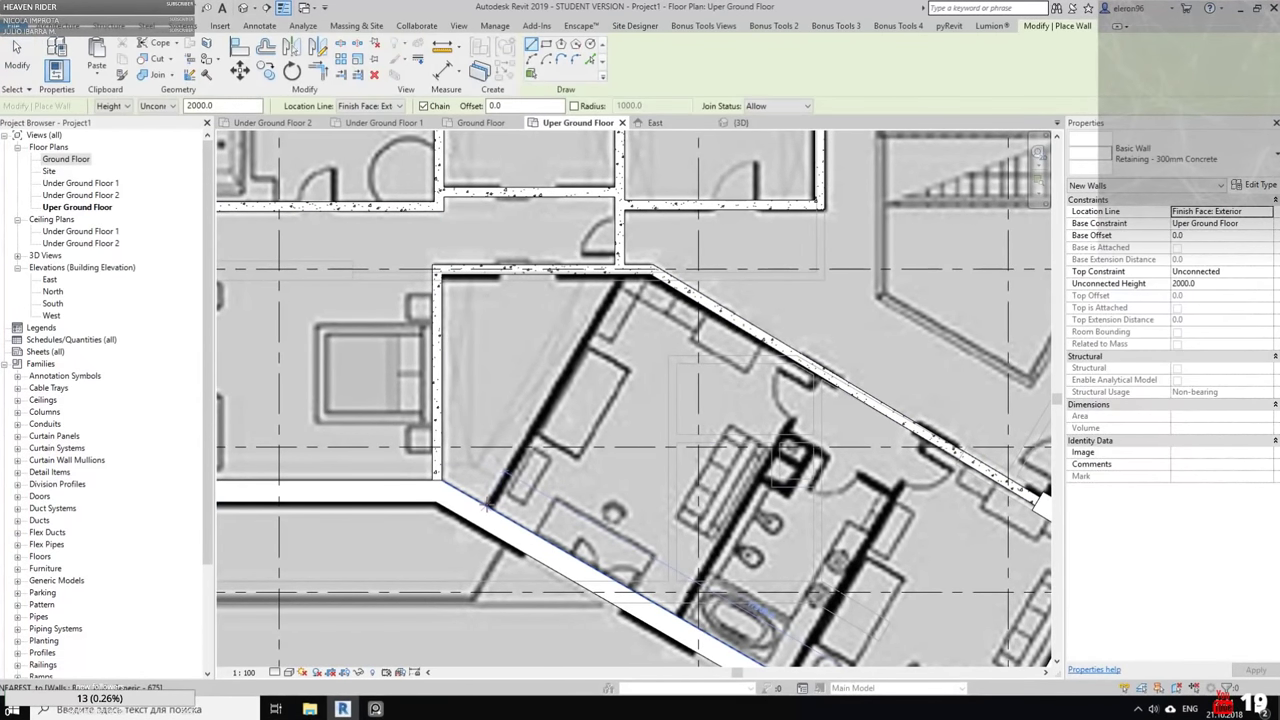
pyautogui.click(445, 488)
pyautogui.click(620, 283)
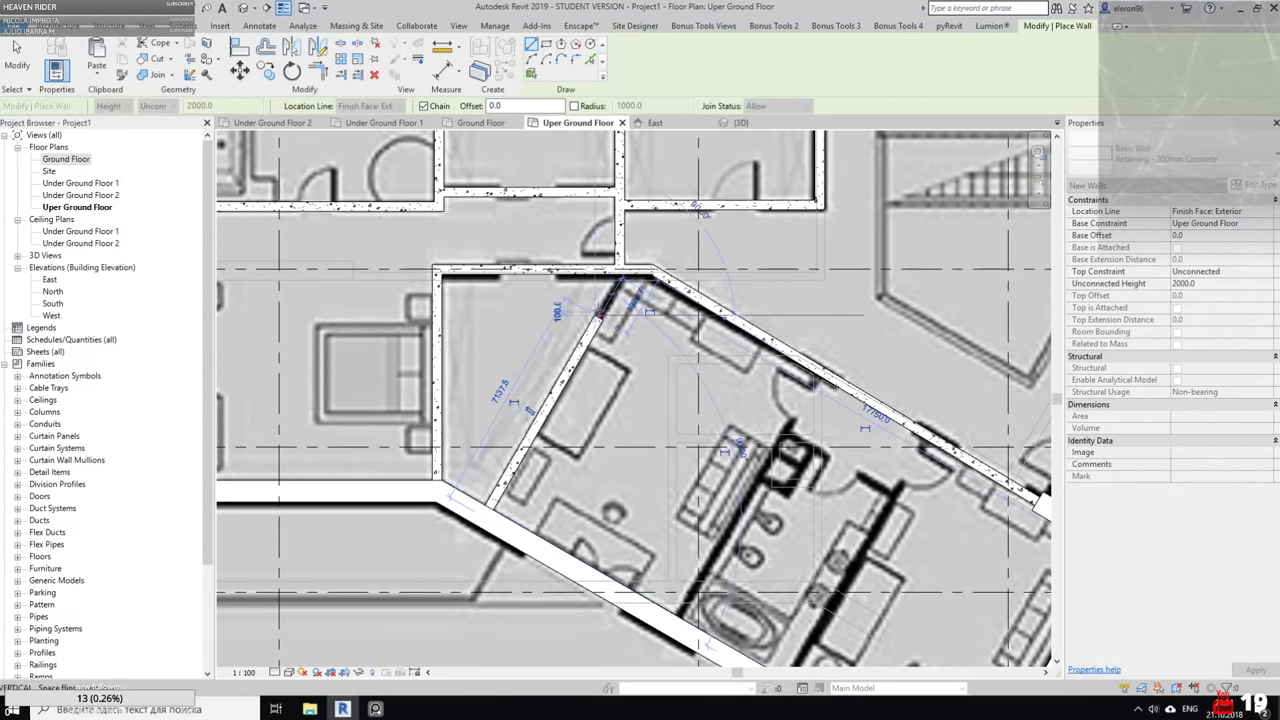
pyautogui.press('Escape')
pyautogui.press('Escape')
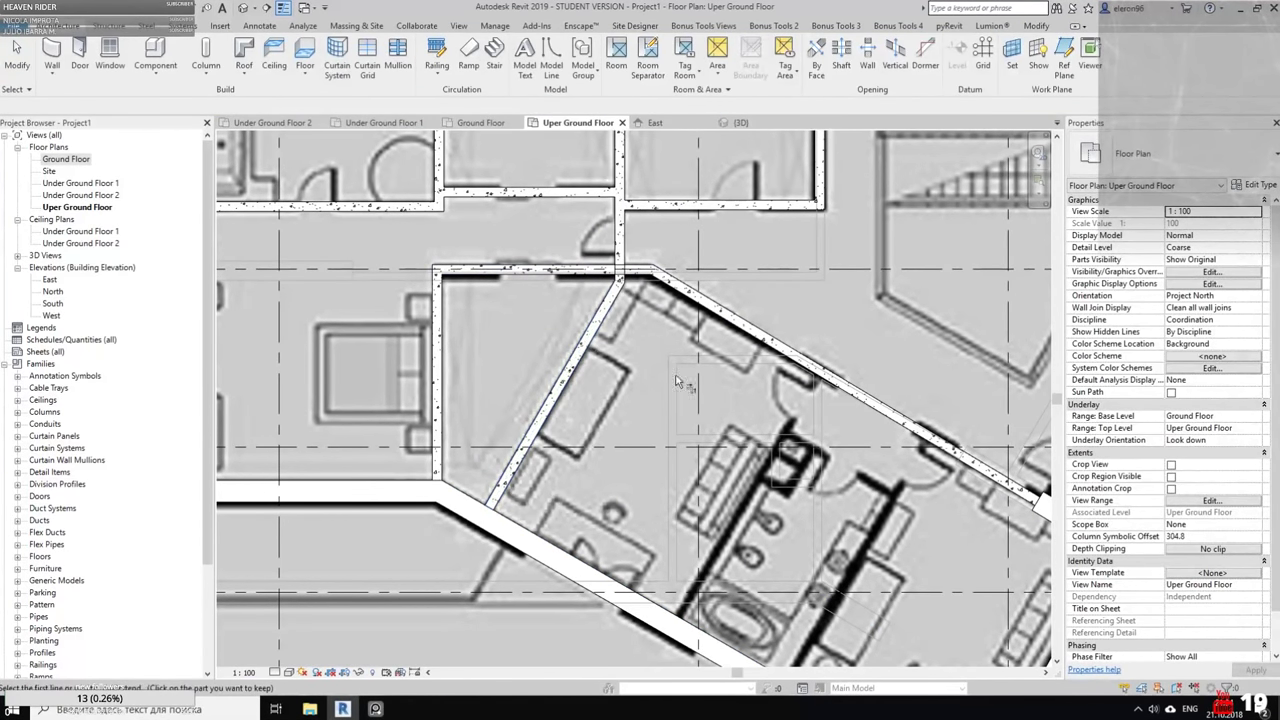
# Draw an Interior - 135mm Partition (2-hr) wall along the lower-wing bathroom's left side, from the sloping exterior wall to the concrete corridor wall
pyautogui.scroll(3, 622, 270)
pyautogui.scroll(2, 630, 300)
pyautogui.scroll(-5, 637, 328)
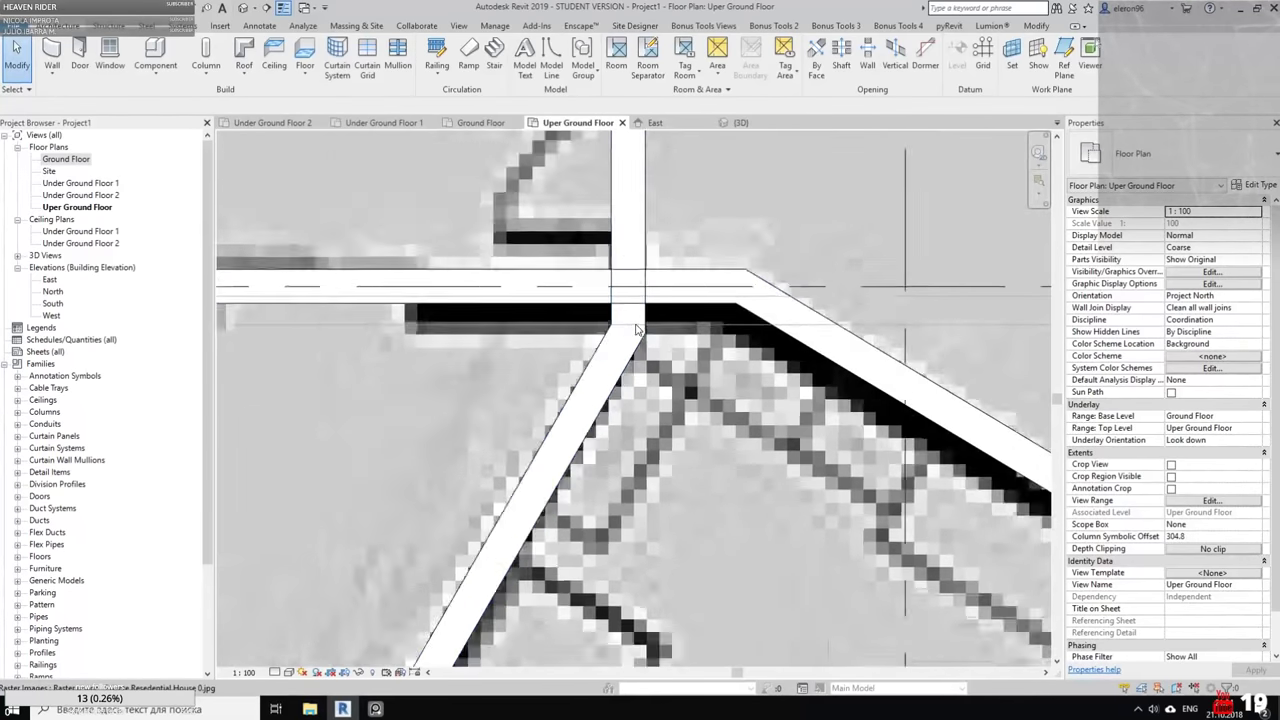
pyautogui.moveTo(761, 433); pyautogui.dragTo(587, 329, button='middle')
pyautogui.scroll(1, 586, 329)
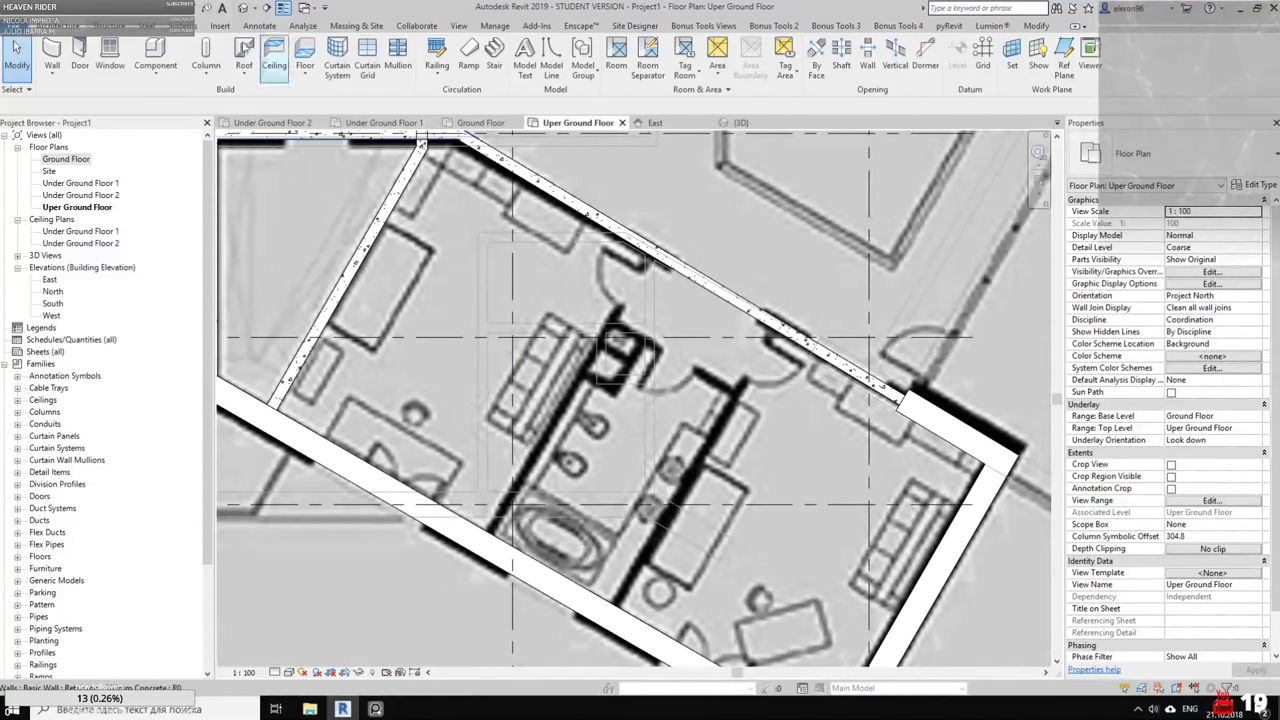
pyautogui.click(52, 50)
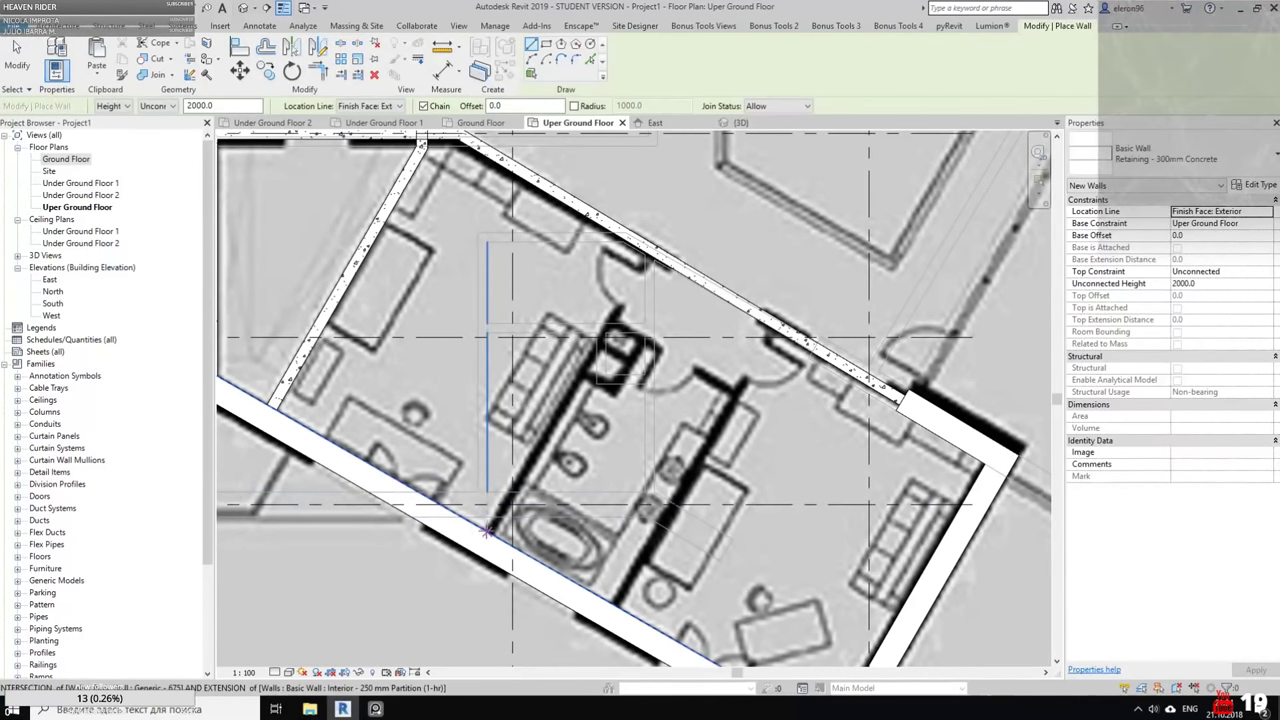
pyautogui.click(1165, 153)
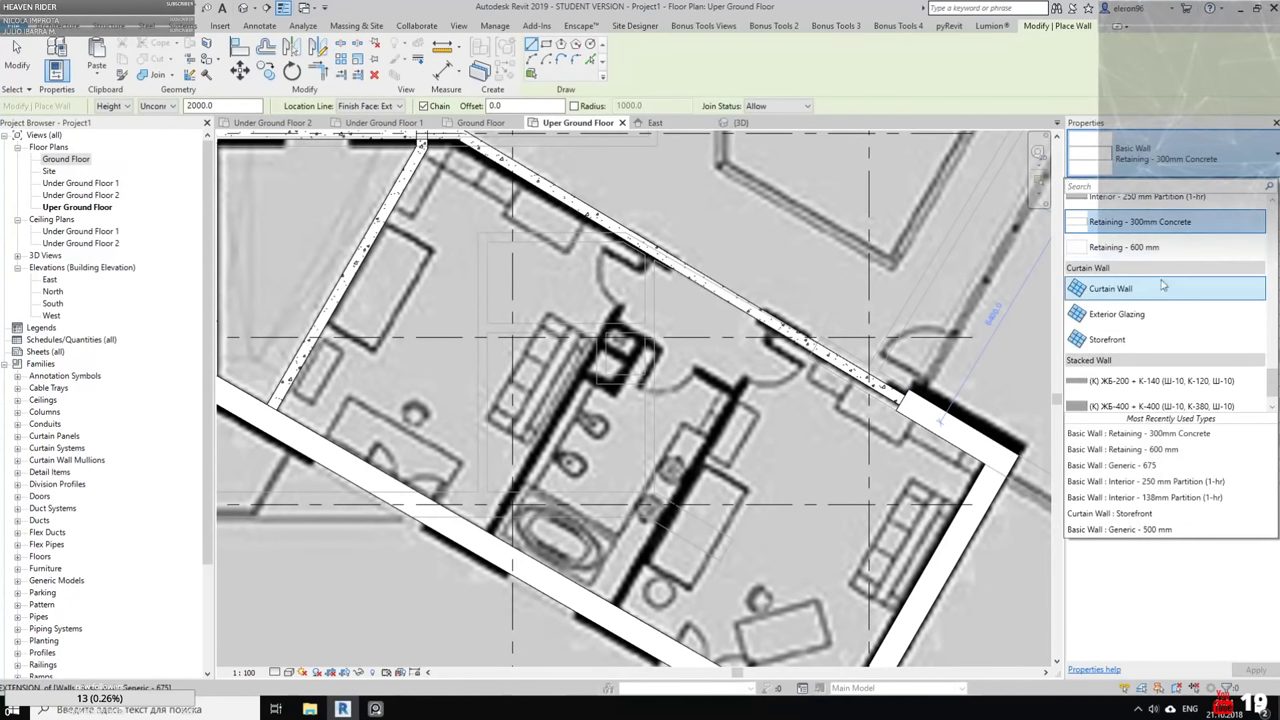
pyautogui.scroll(3, 1163, 286)
pyautogui.click(1135, 205)
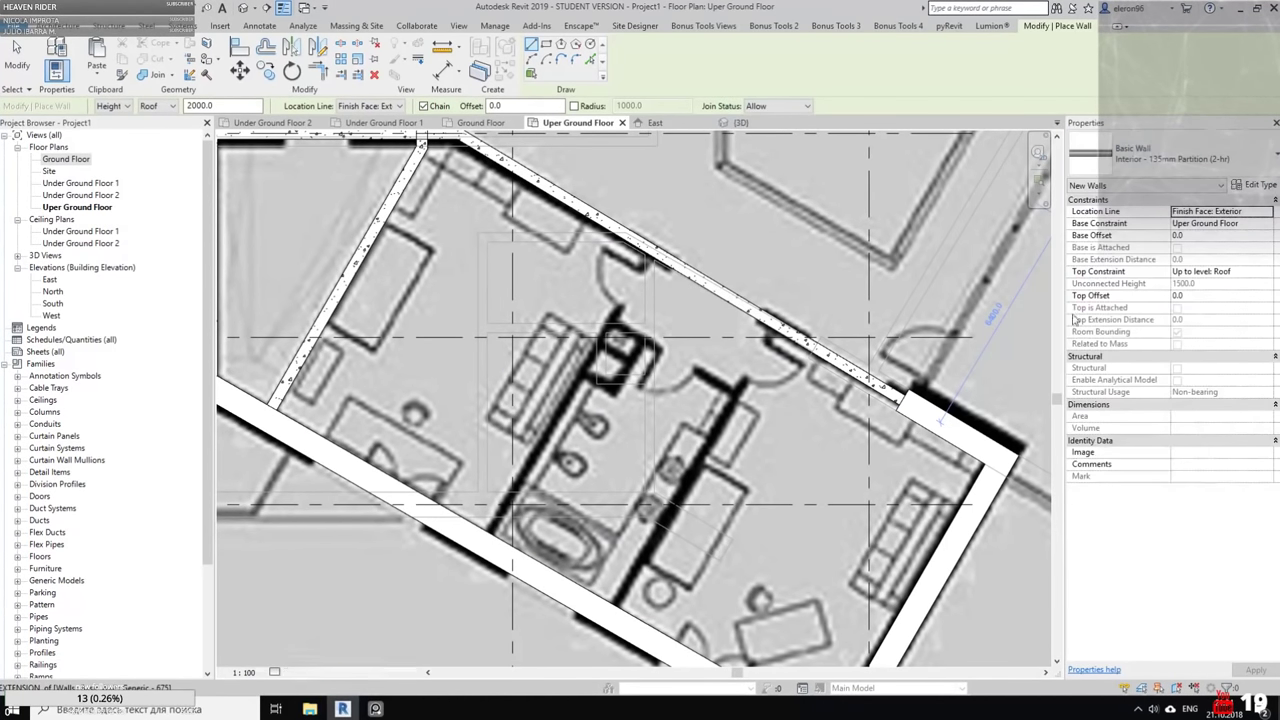
pyautogui.click(489, 532)
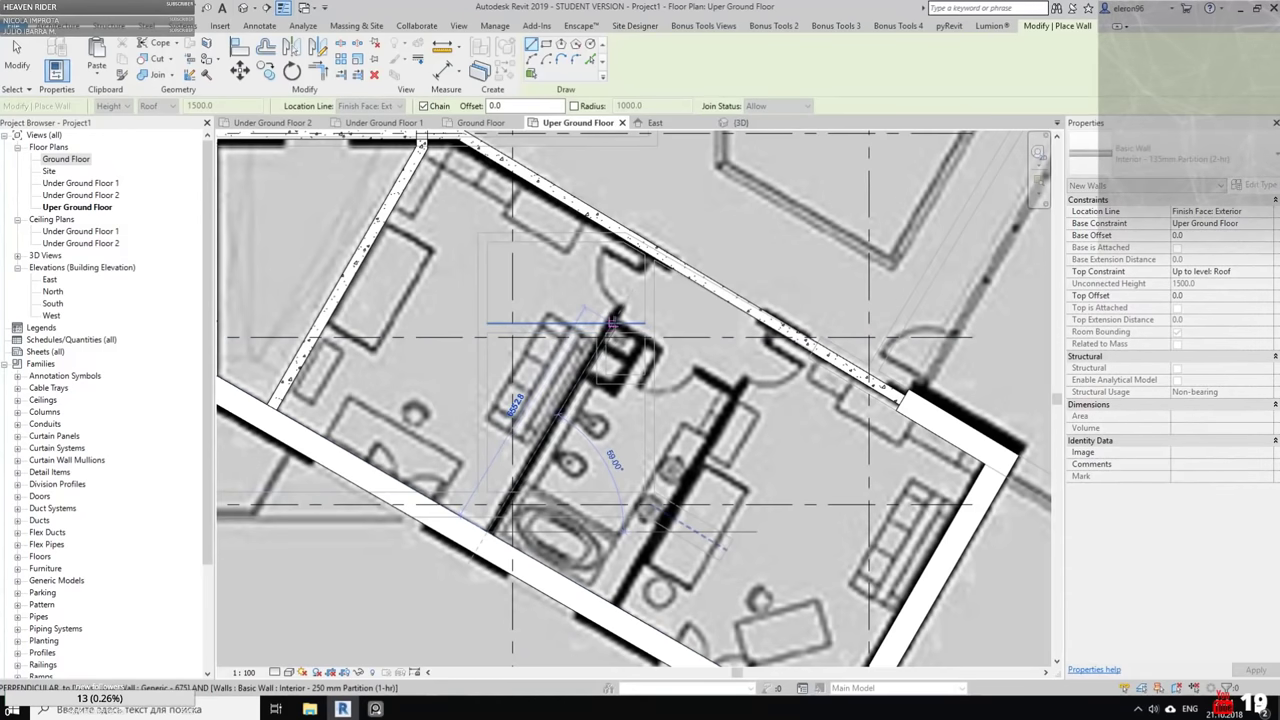
pyautogui.scroll(5, 652, 256)
pyautogui.click(652, 252)
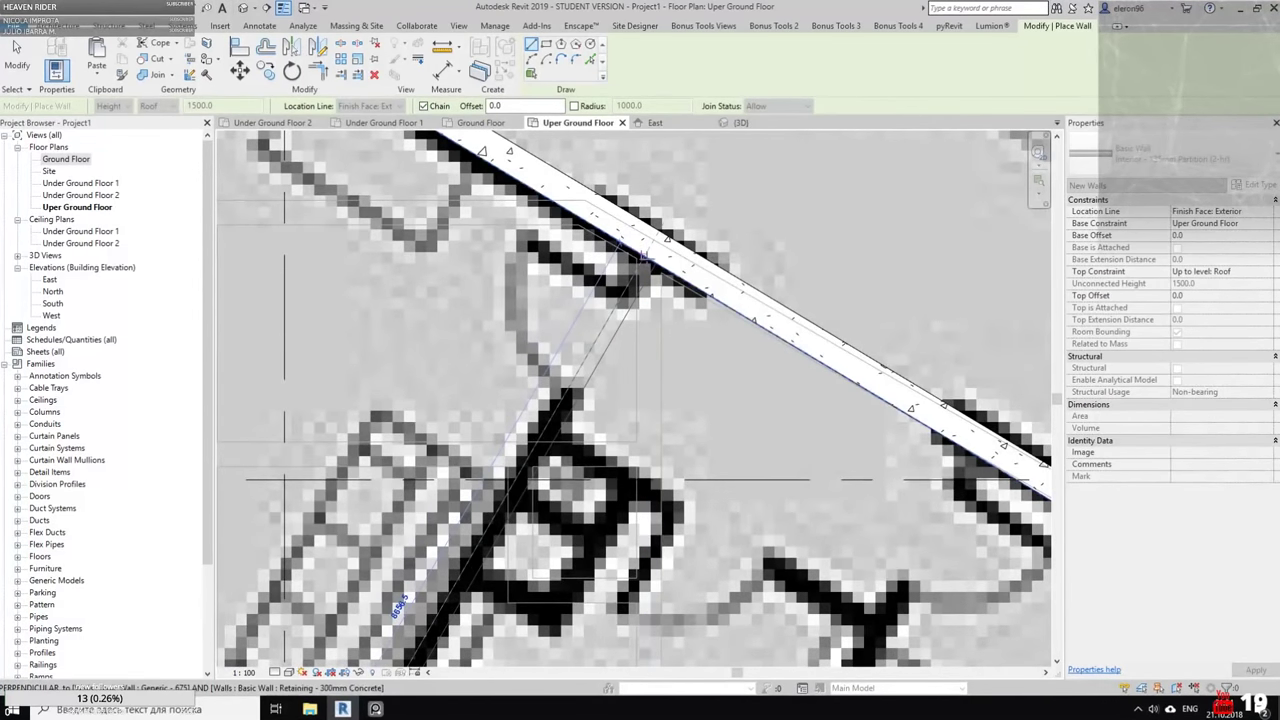
pyautogui.press('Escape')
# Draw a 135mm partition about 3600 mm long across the lower-wing bathroom's entrance side, perpendicular to the left partition
pyautogui.scroll(-5, 708, 250)
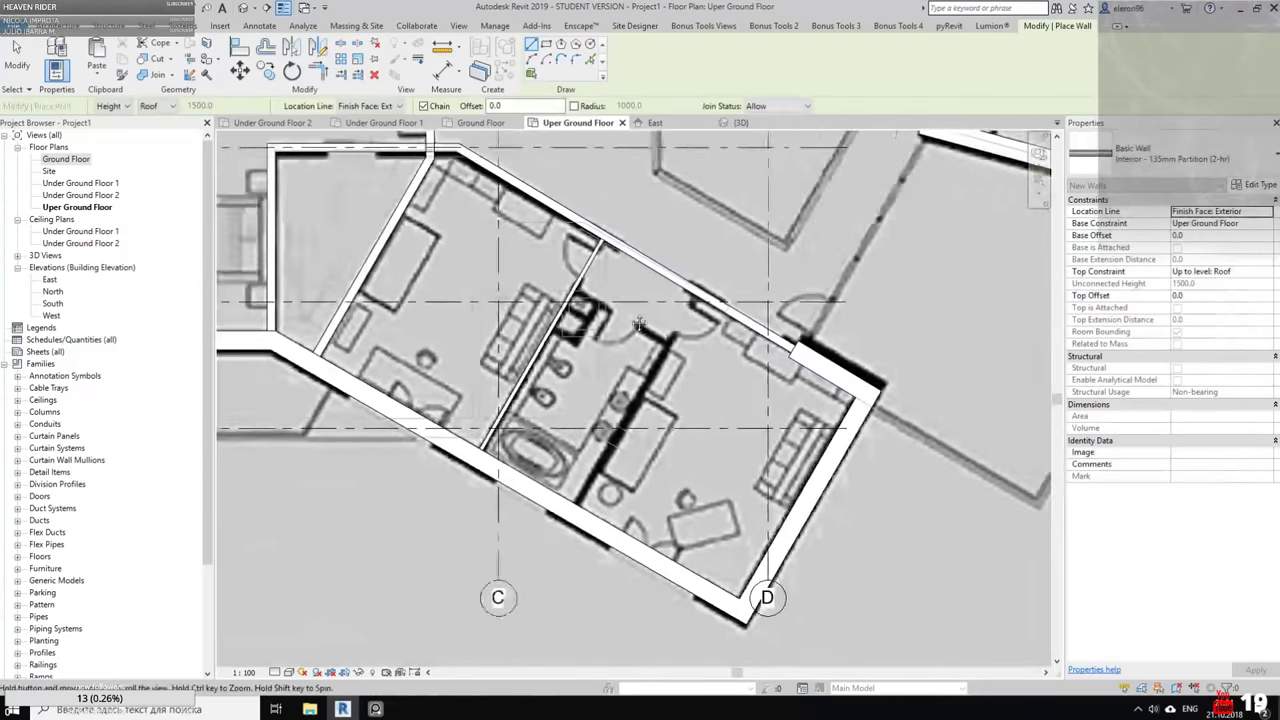
pyautogui.scroll(4, 700, 355)
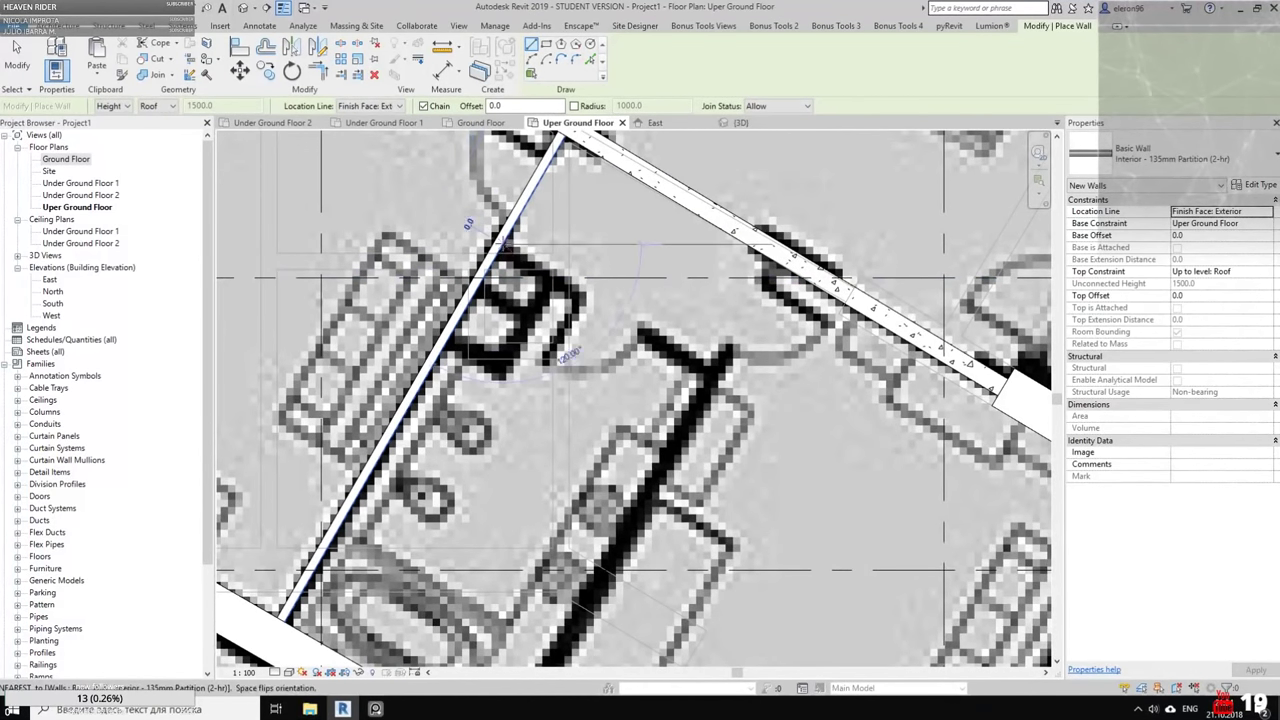
pyautogui.click(502, 246)
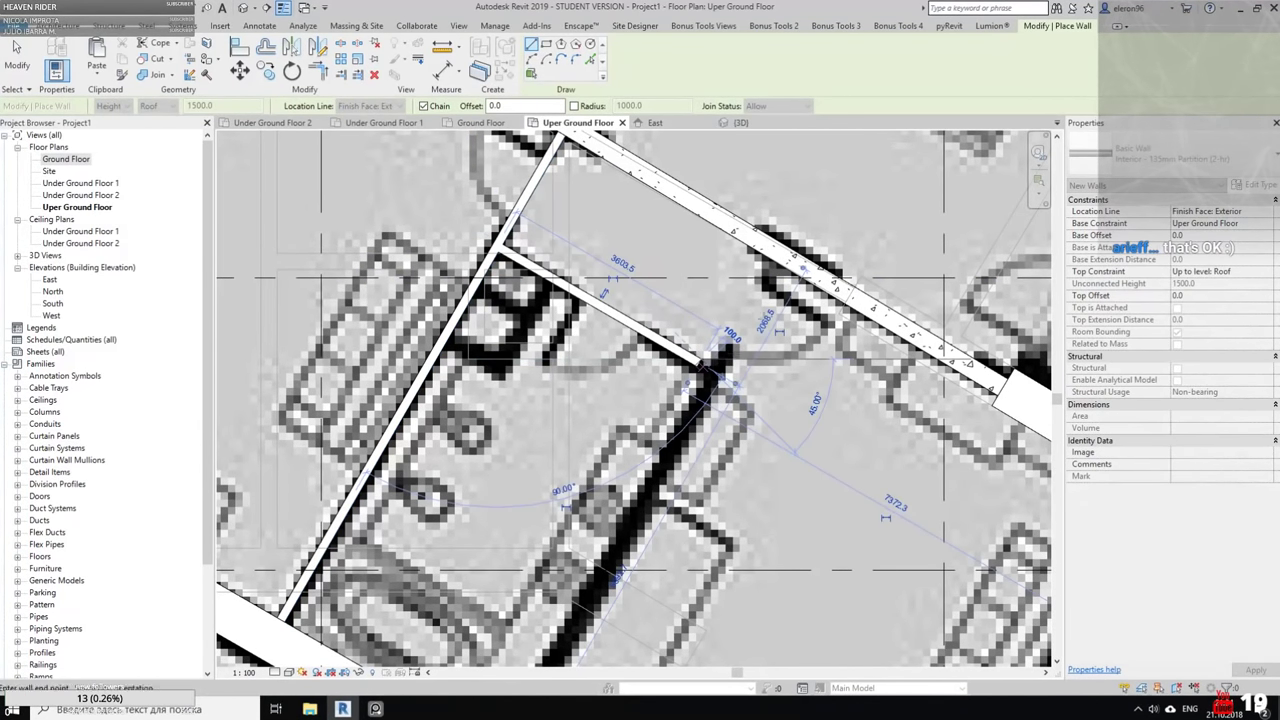
pyautogui.click(712, 368)
# Draw a 135mm partition along the lower-wing bathroom's right side, between the concrete corridor wall and the sloping exterior wall
pyautogui.scroll(-2, 712, 368)
pyautogui.scroll(-1, 700, 400)
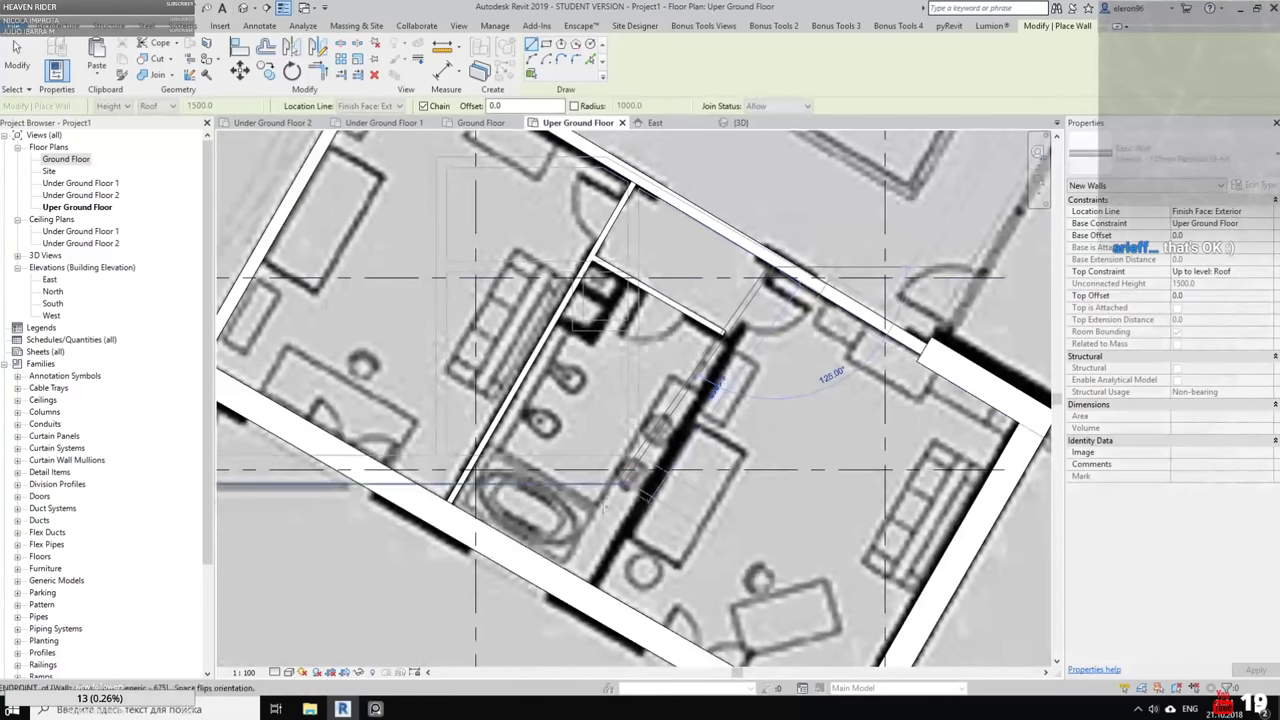
pyautogui.click(592, 584)
pyautogui.press('Escape')
pyautogui.press('Escape')
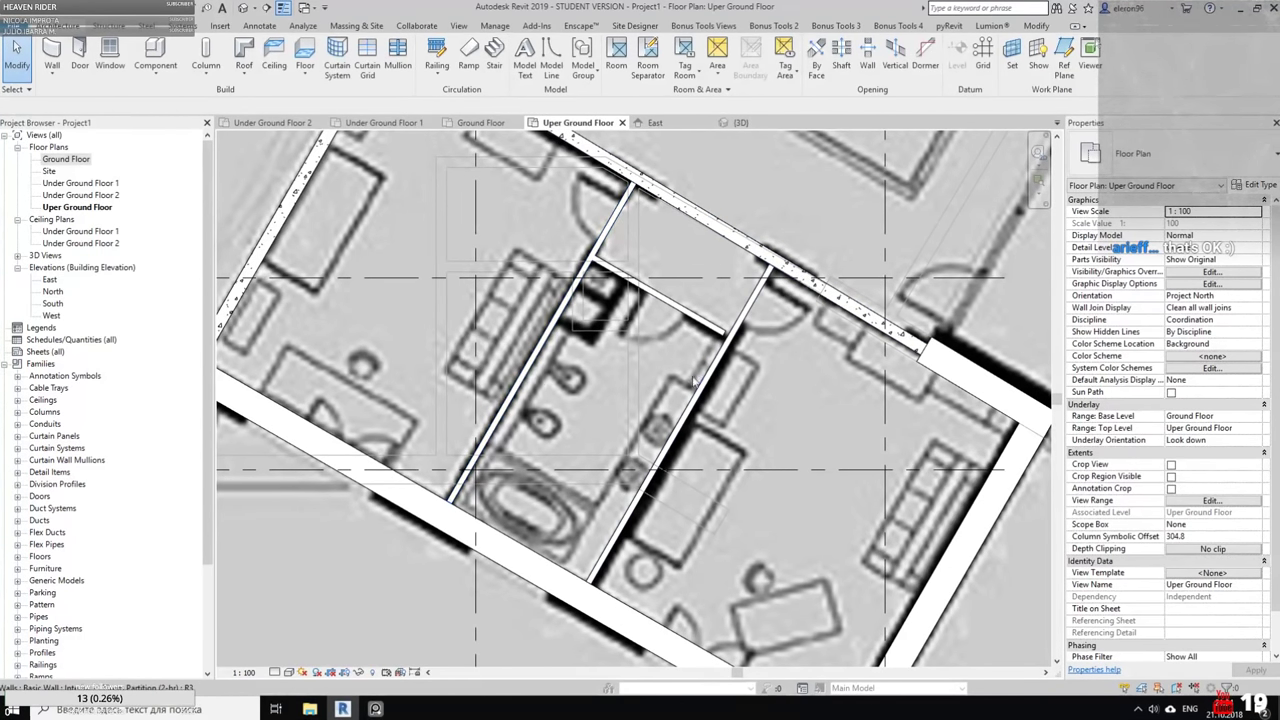
# Dimension the distance between the two long bathroom partitions, placing the dimension outside the sloping exterior wall
pyautogui.press('d')
pyautogui.press('i')
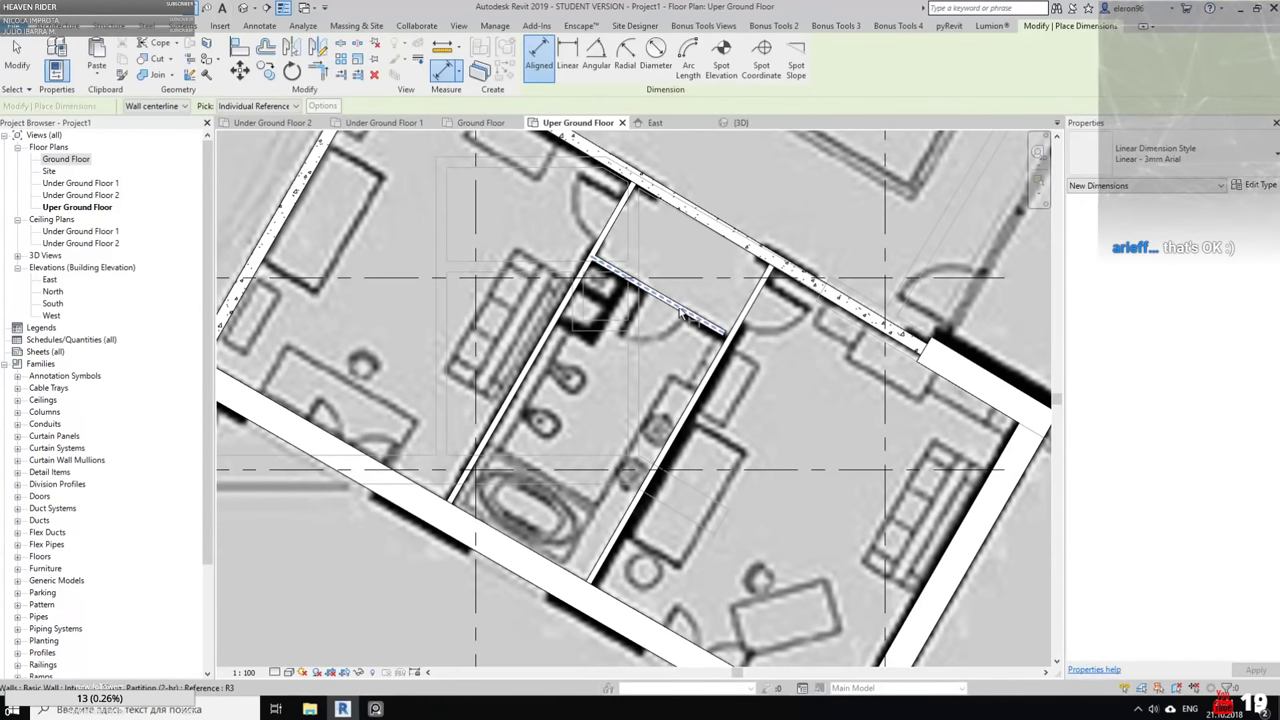
pyautogui.click(545, 359)
pyautogui.click(684, 420)
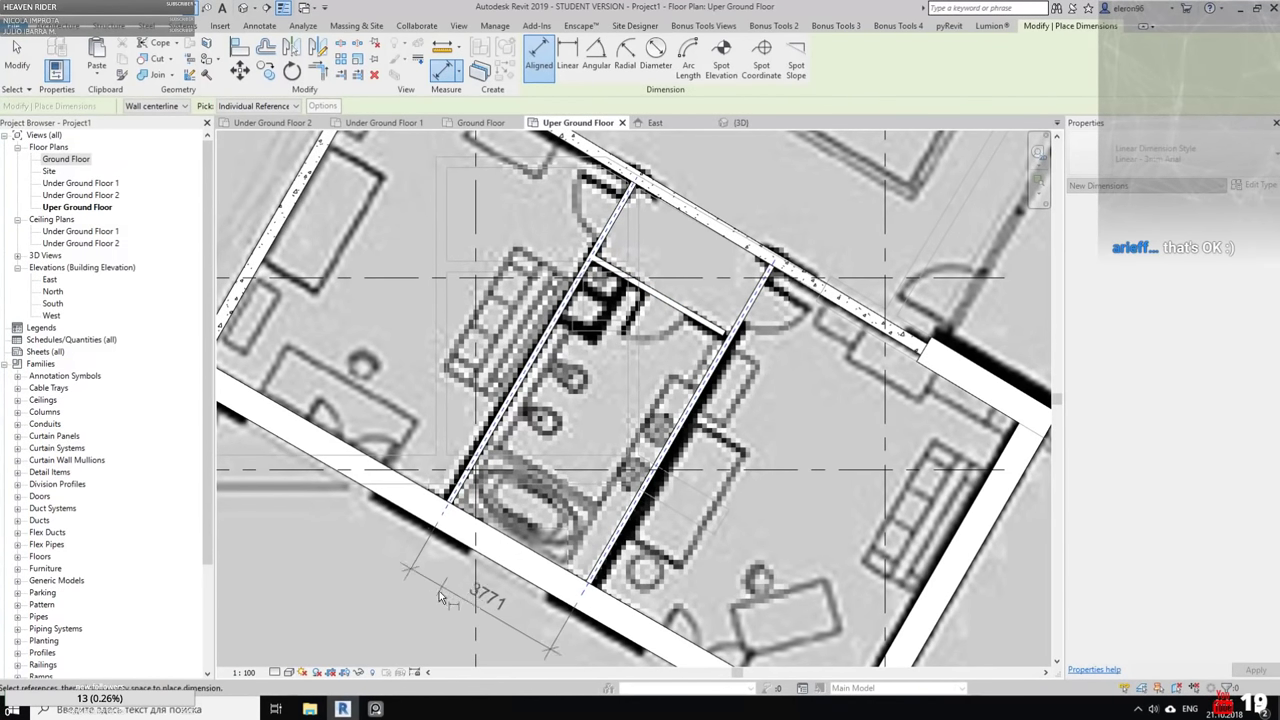
pyautogui.click(445, 605)
pyautogui.press('Escape')
pyautogui.press('Escape')
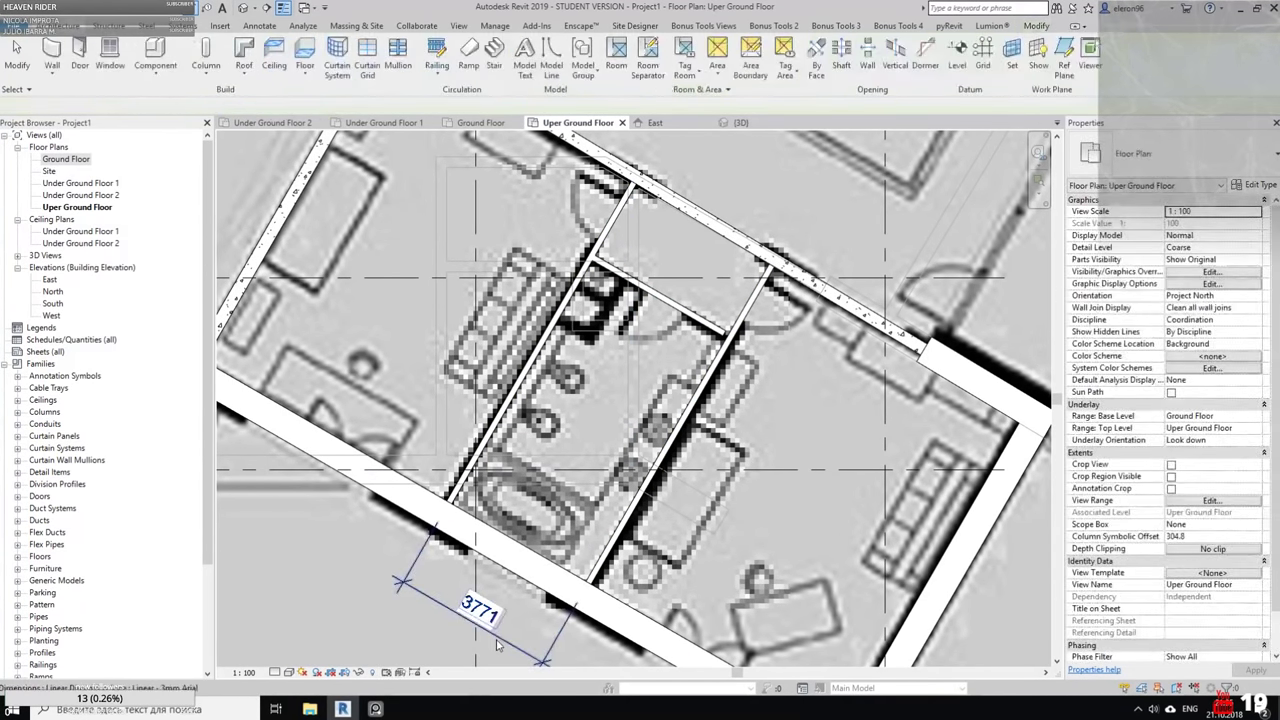
# Try to shift the corridor end of the bathroom's right partition along the concrete wall, past the traced wall line
pyautogui.click(750, 283)
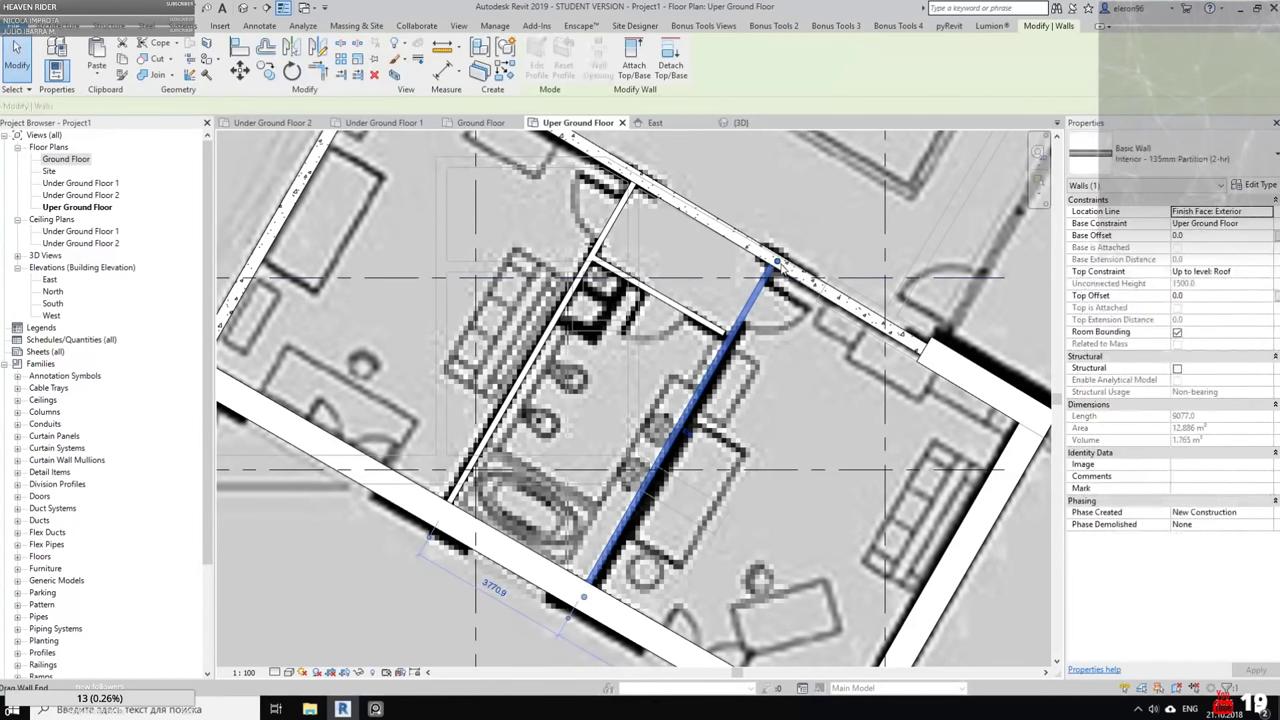
pyautogui.moveTo(777, 262); pyautogui.dragTo(804, 277)
pyautogui.press('Escape')
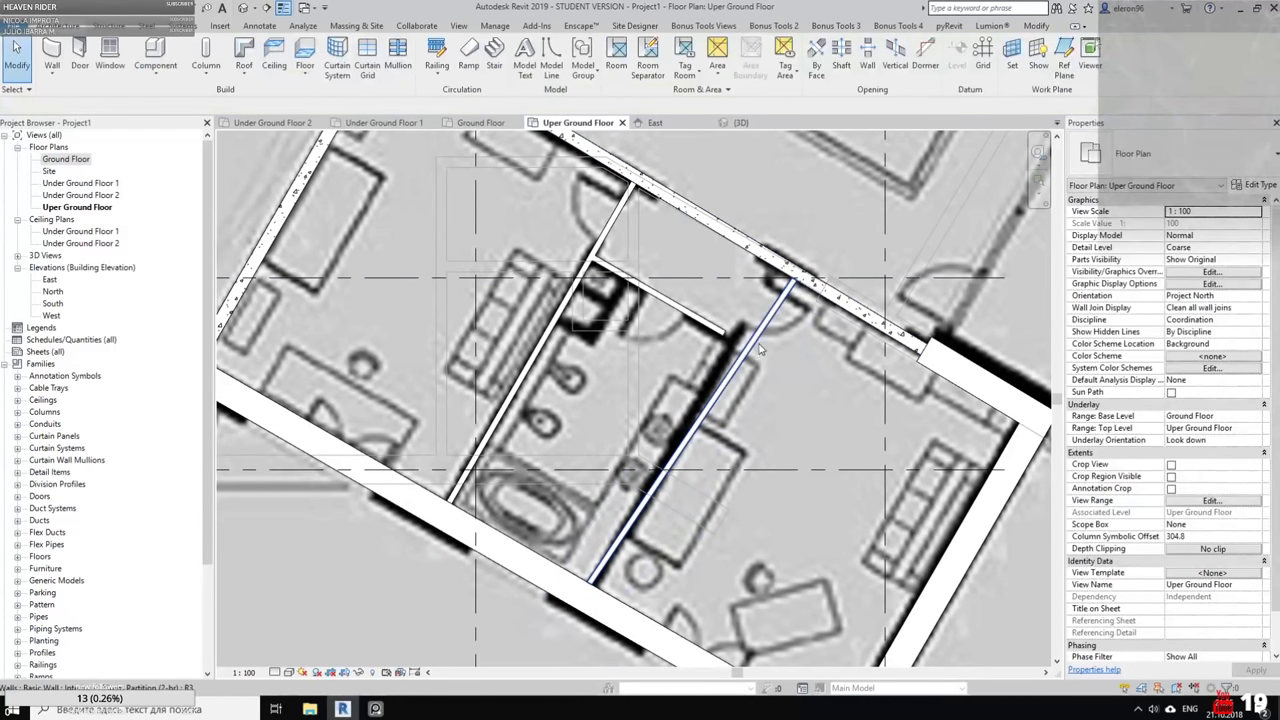
pyautogui.press('d')
pyautogui.press('i')
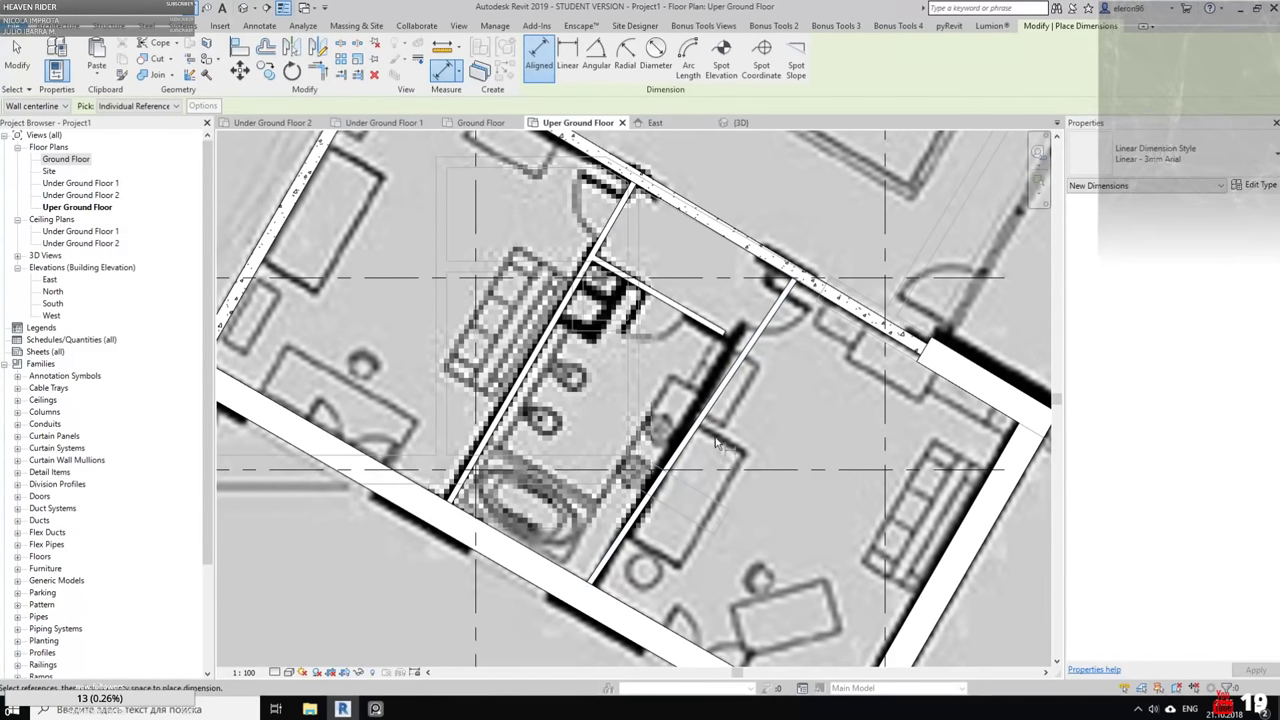
pyautogui.press('Escape')
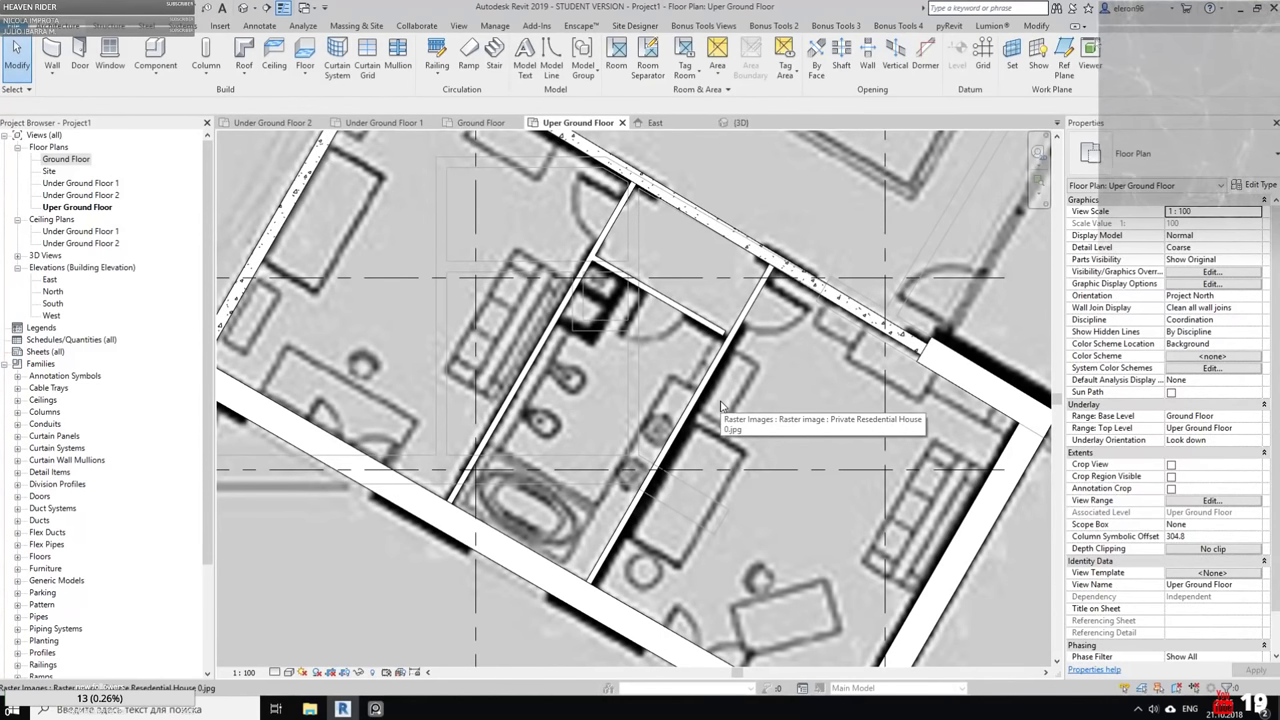
# Extend the bathroom's short cross partition so that its end joins the right partition
pyautogui.scroll(5, 735, 345)
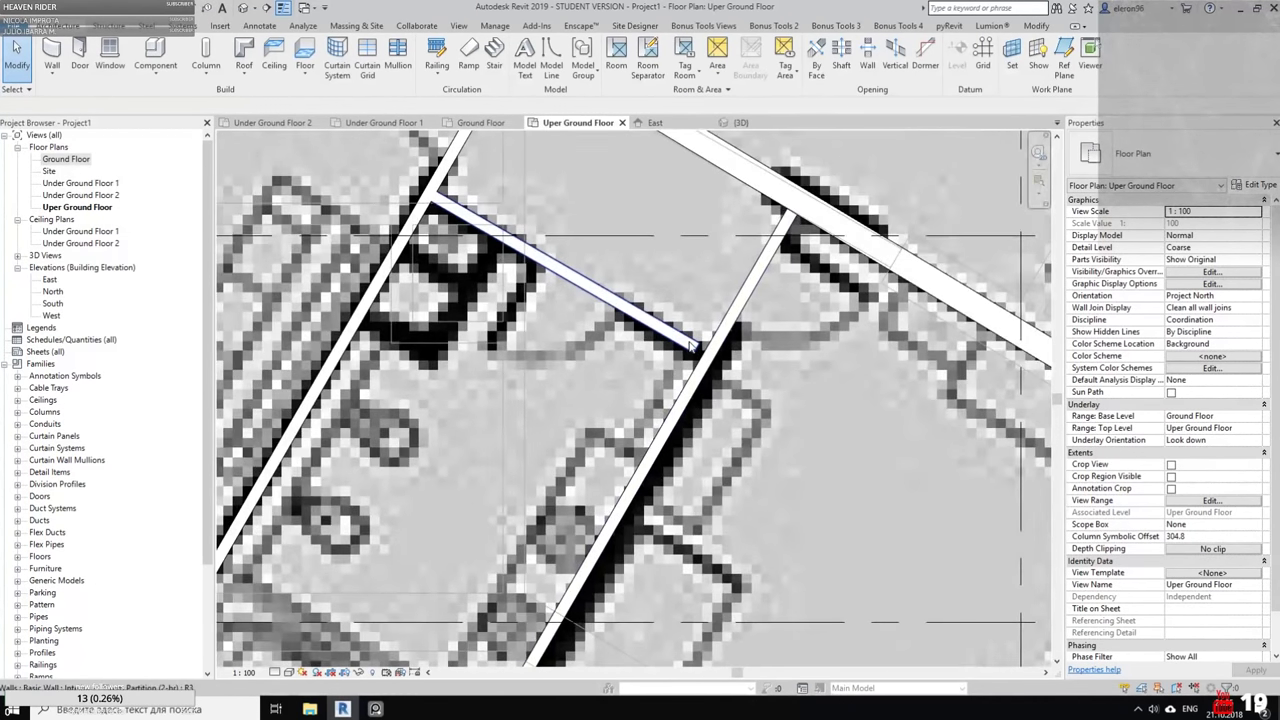
pyautogui.click(700, 350)
pyautogui.moveTo(698, 347); pyautogui.dragTo(713, 354)
pyautogui.scroll(-4, 766, 334)
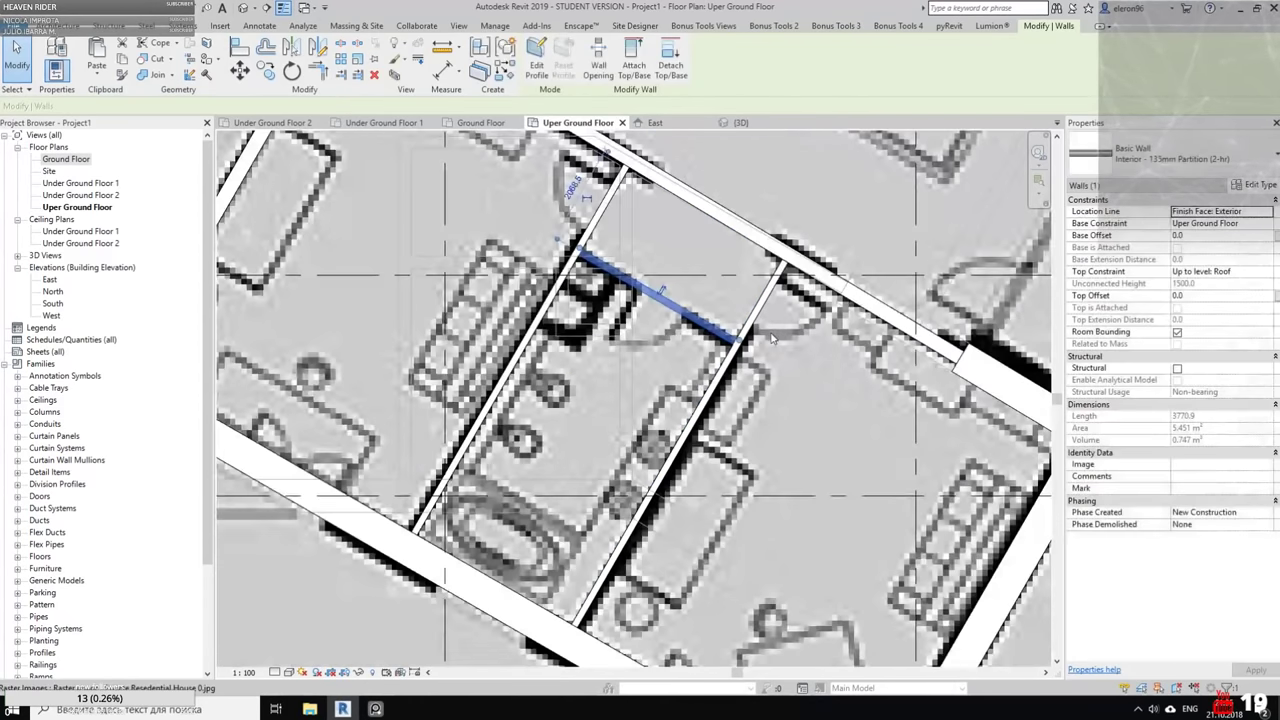
pyautogui.press('Escape')
# Draw a horizontal 135mm partition along the bathroom beside the staircase, from the vertical concrete wall to the shaft
pyautogui.scroll(-3, 715, 426)
pyautogui.moveTo(845, 322); pyautogui.dragTo(638, 374, button='middle')
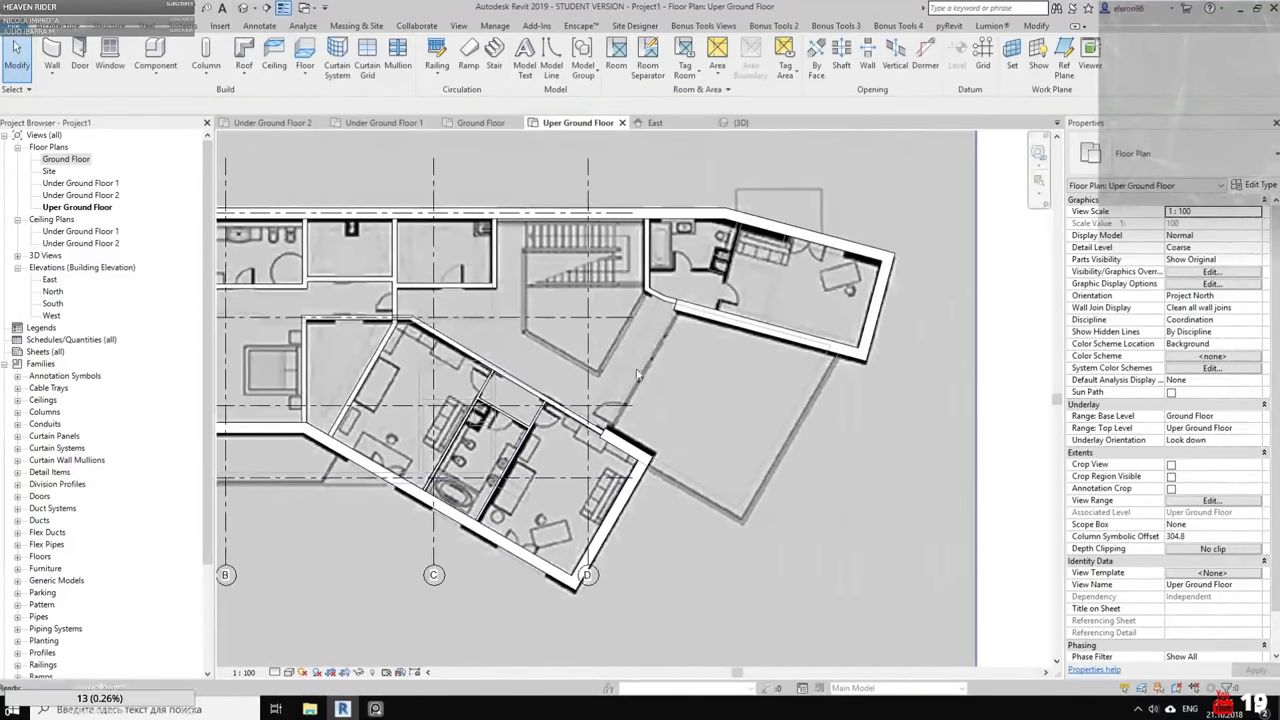
pyautogui.scroll(3, 664, 243)
pyautogui.click(52, 56)
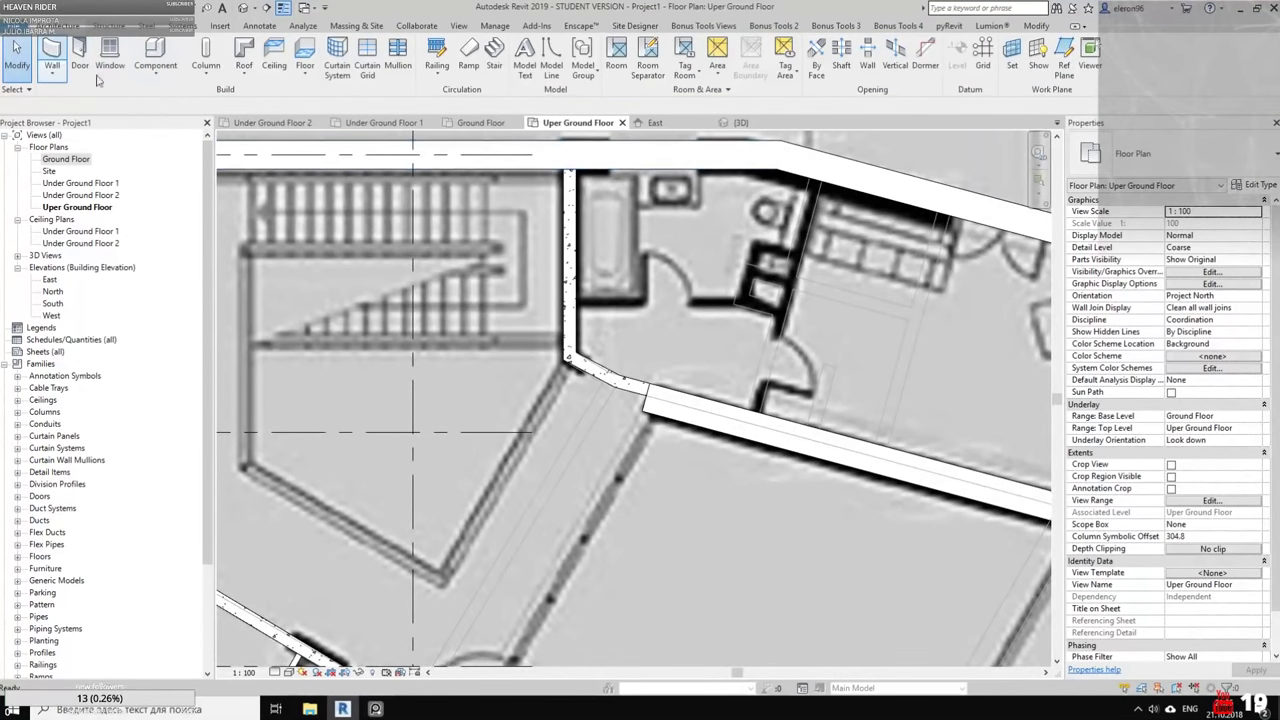
pyautogui.scroll(1, 652, 260)
pyautogui.click(538, 311)
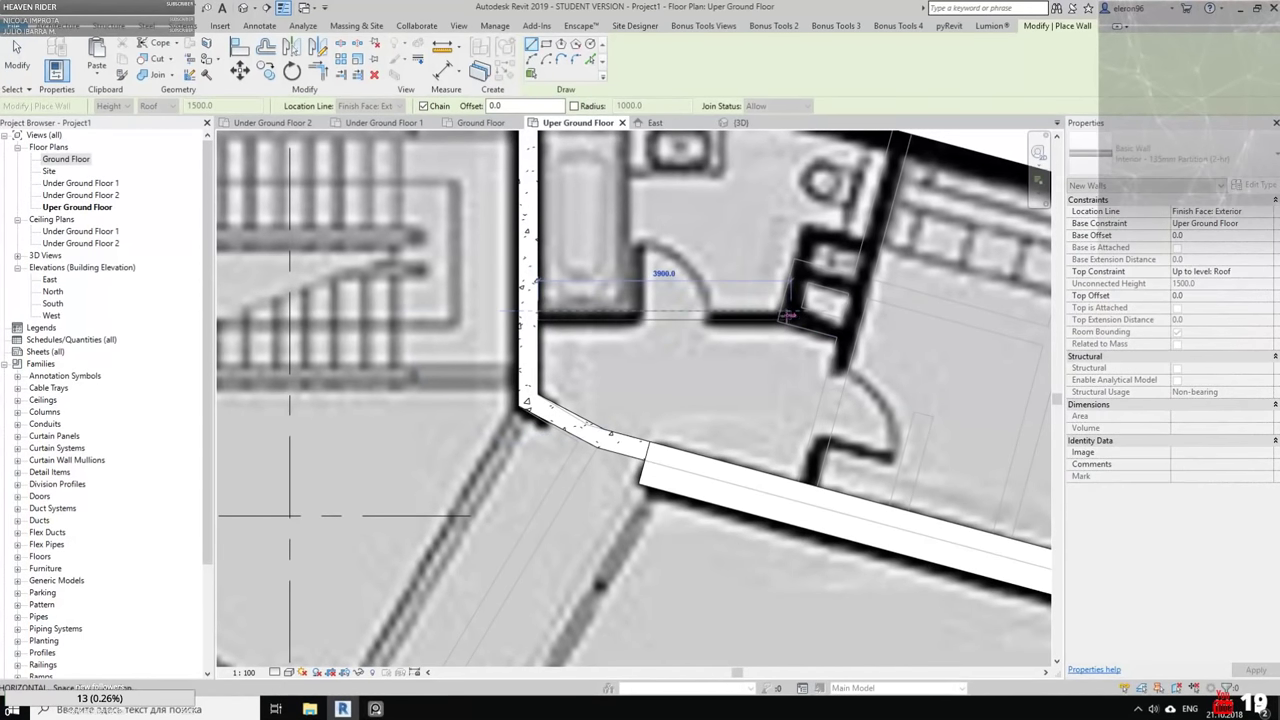
pyautogui.click(780, 313)
pyautogui.moveTo(822, 300); pyautogui.dragTo(643, 306, button='middle')
pyautogui.press('Escape')
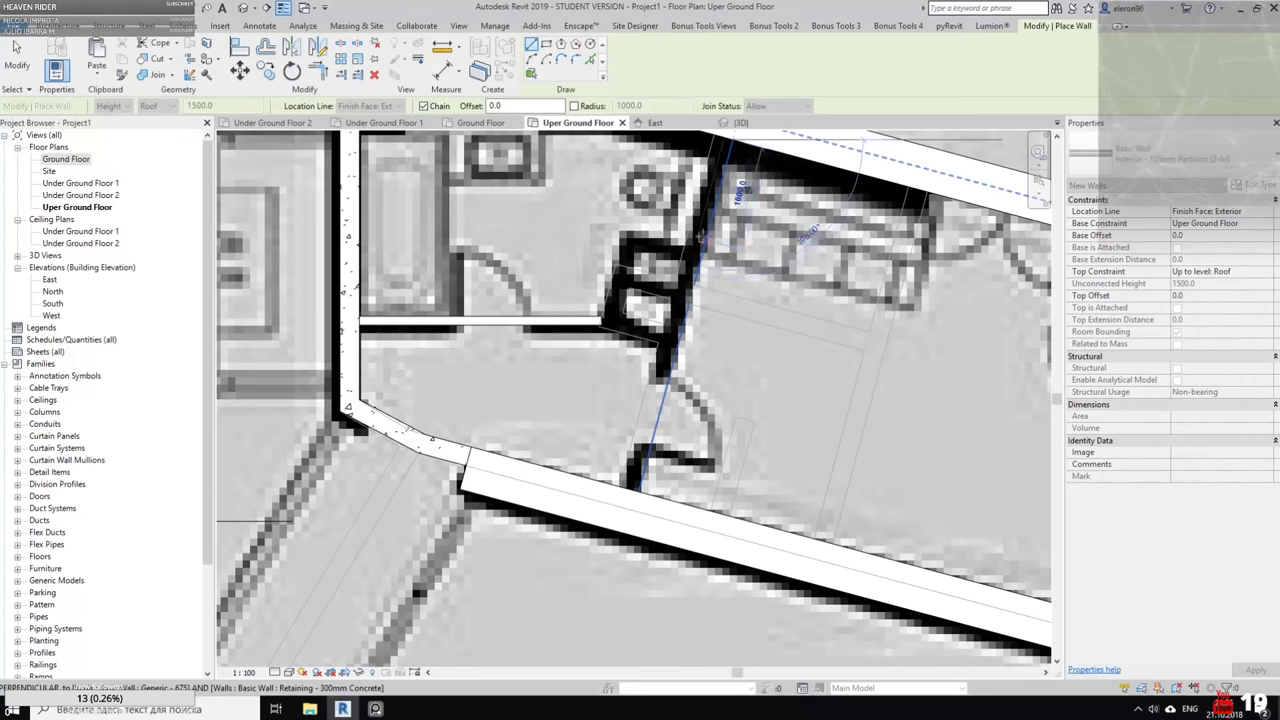
pyautogui.press('Escape')
pyautogui.press('Escape')
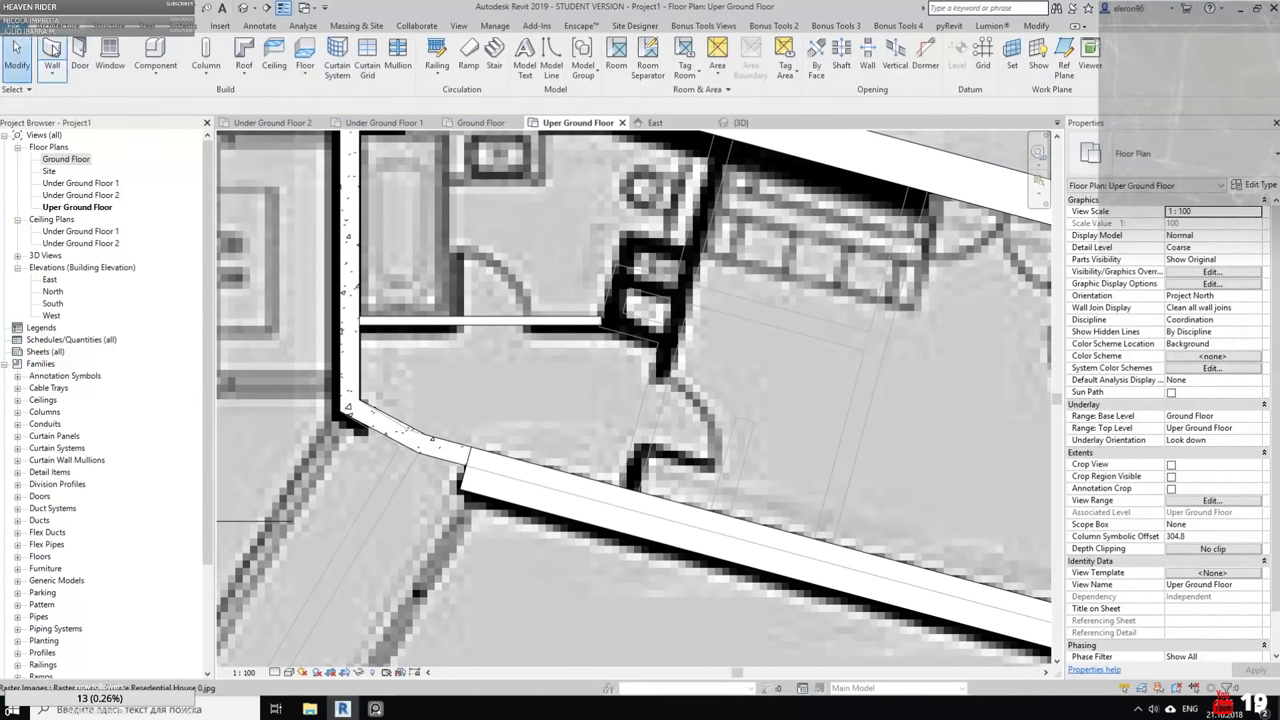
pyautogui.click(51, 52)
pyautogui.click(1170, 155)
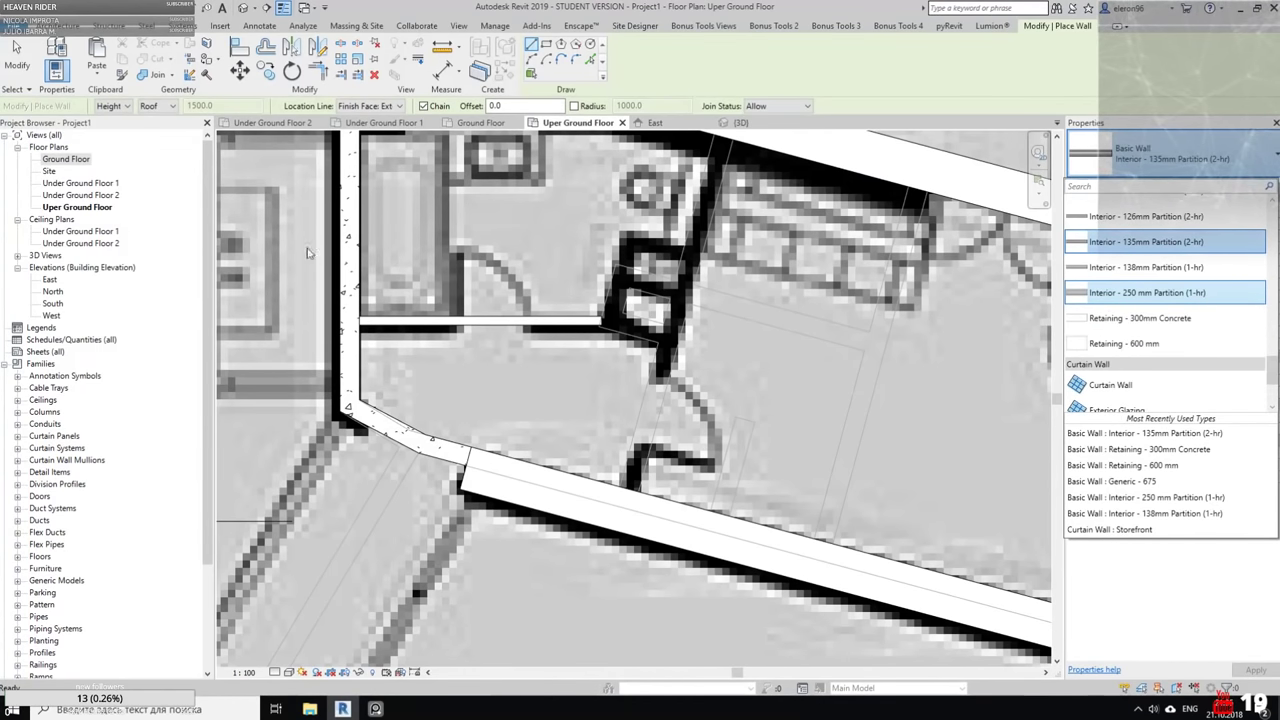
pyautogui.press('Escape')
pyautogui.press('Escape')
# Draw a Retaining - 300mm Concrete wall along the slanted partition between the staircase-side bathroom and the bedroom, spanning between the two exterior walls
pyautogui.click(351, 257)
pyautogui.press('s')
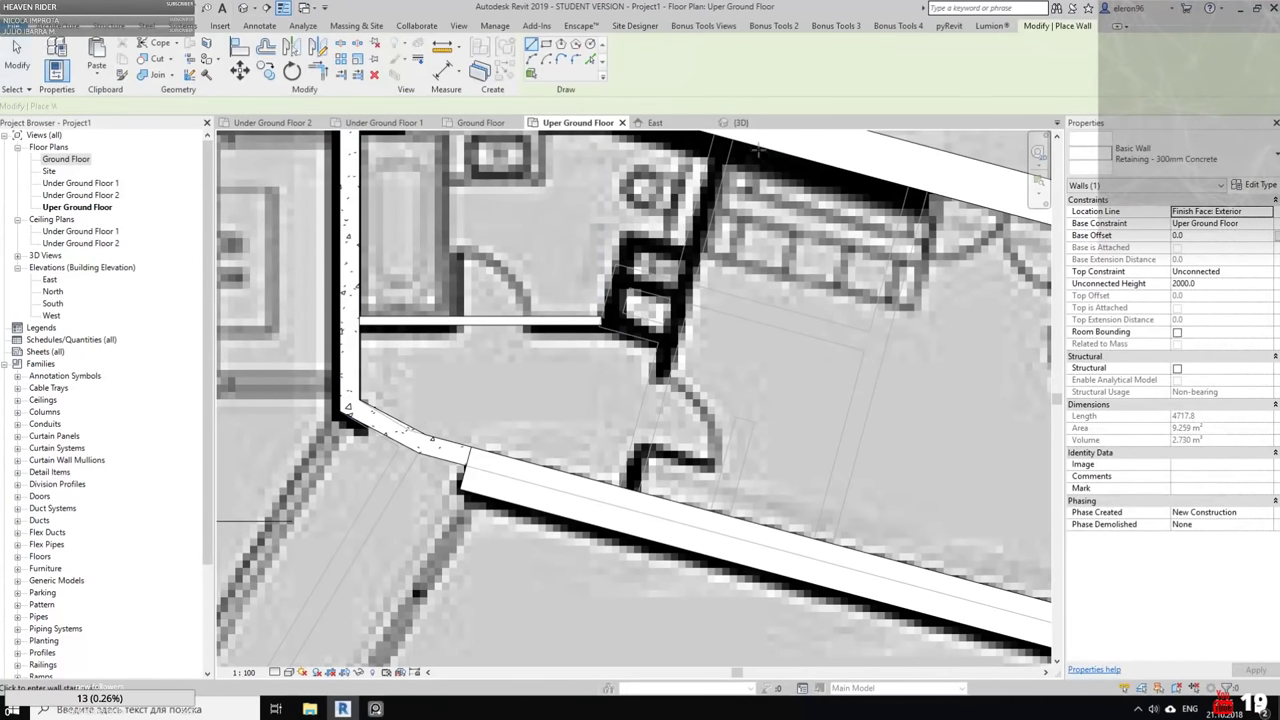
pyautogui.click(714, 138)
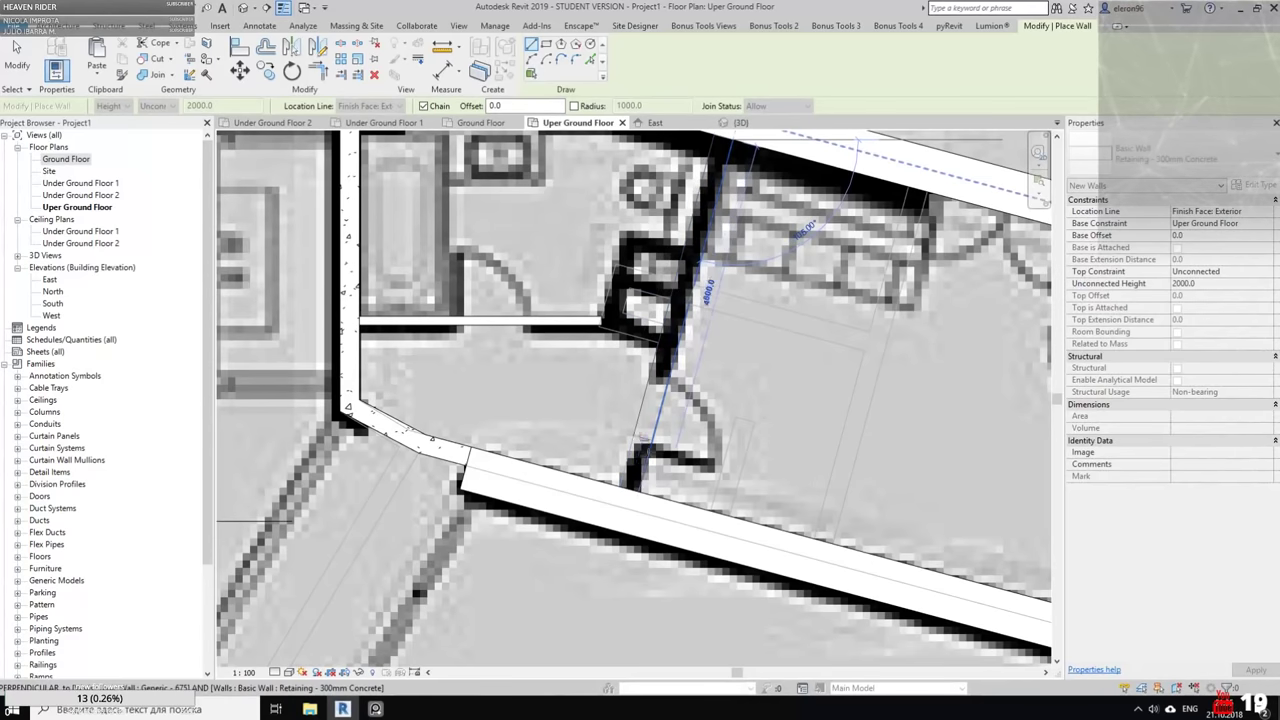
pyautogui.click(611, 503)
pyautogui.moveTo(726, 286); pyautogui.dragTo(782, 376, button='middle')
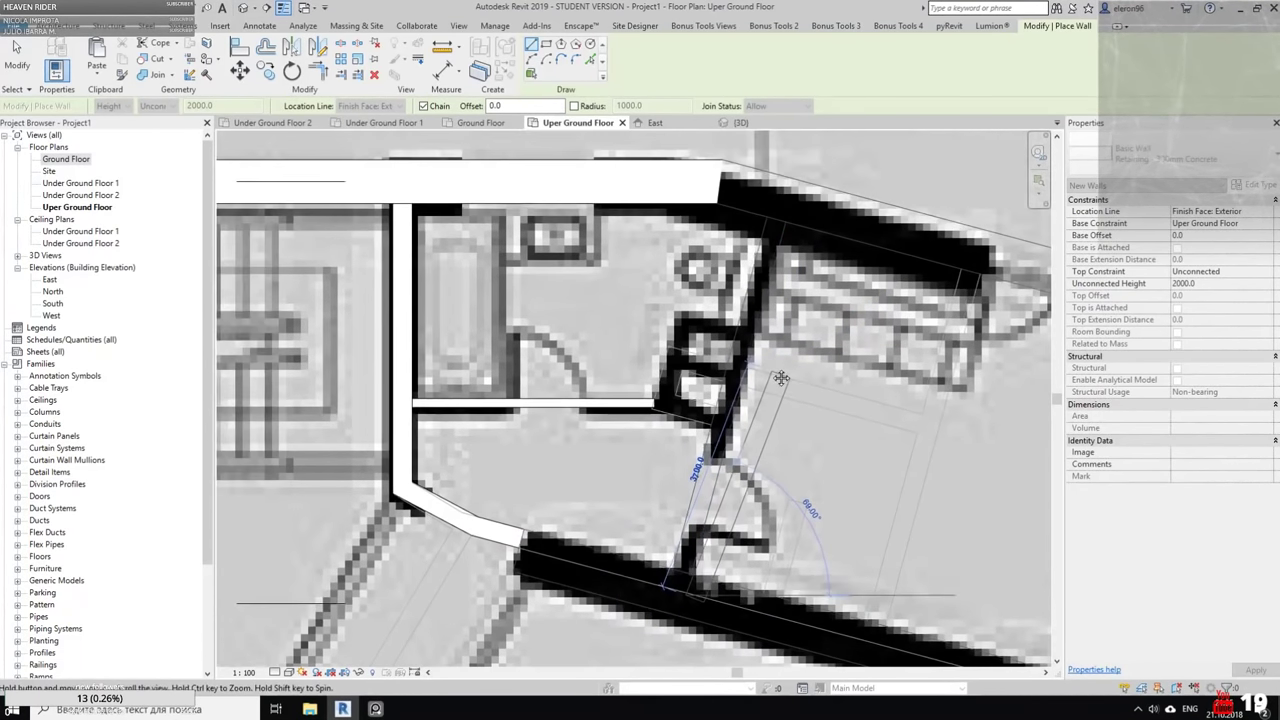
pyautogui.scroll(2, 742, 366)
pyautogui.press('Escape')
# Draw Retaining - 300mm Concrete walls along the three outer sides of the shaft beside the staircase-side bathroom, closing it against the slanted wall
pyautogui.moveTo(609, 268); pyautogui.dragTo(633, 290, button='middle')
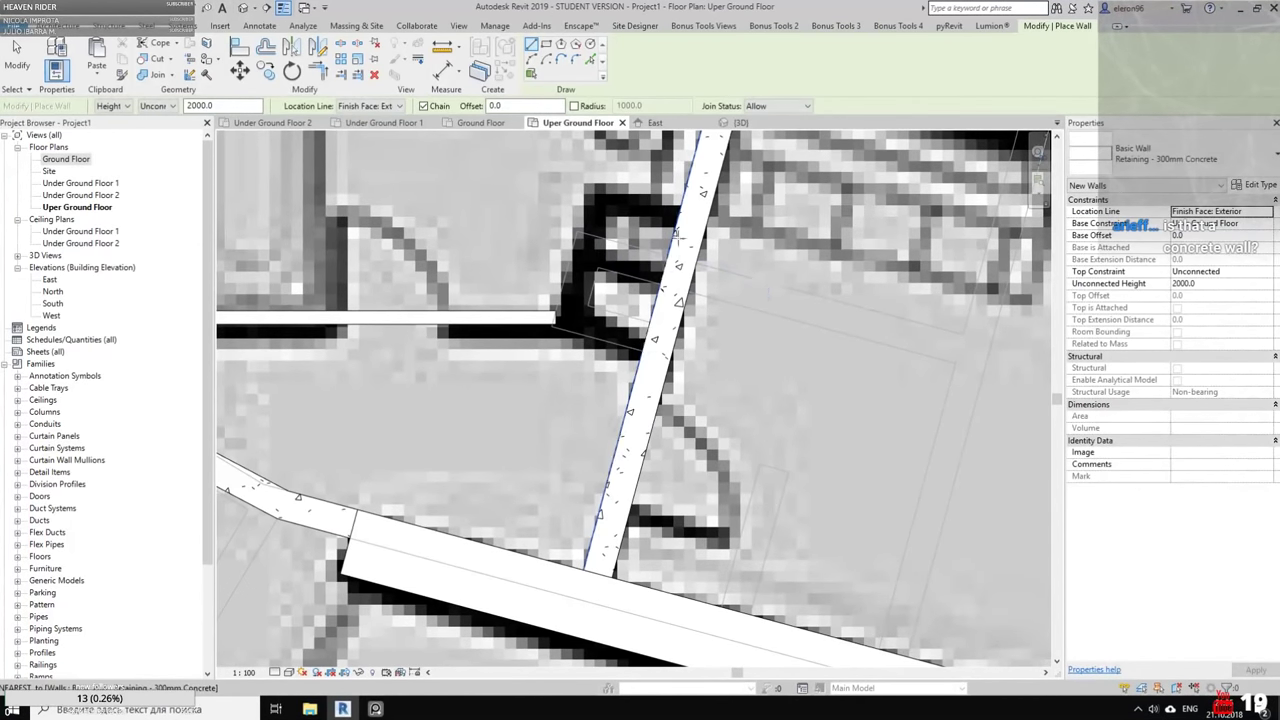
pyautogui.click(682, 205)
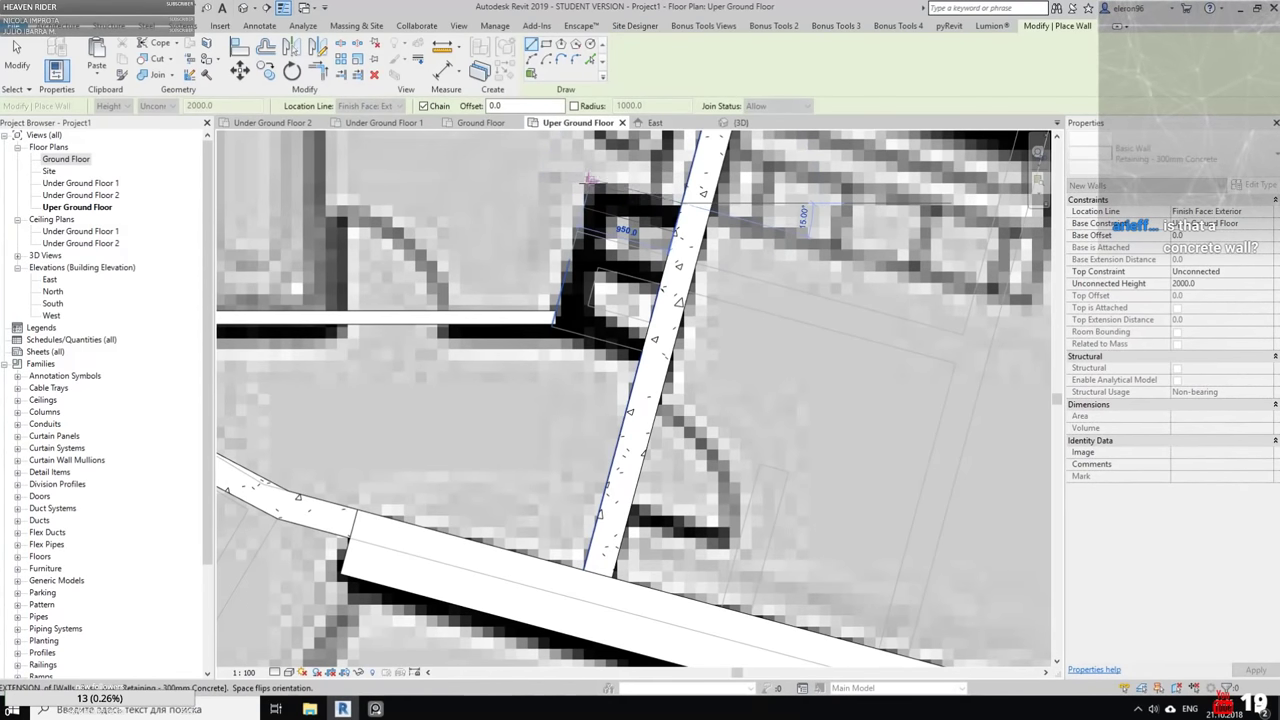
pyautogui.click(587, 184)
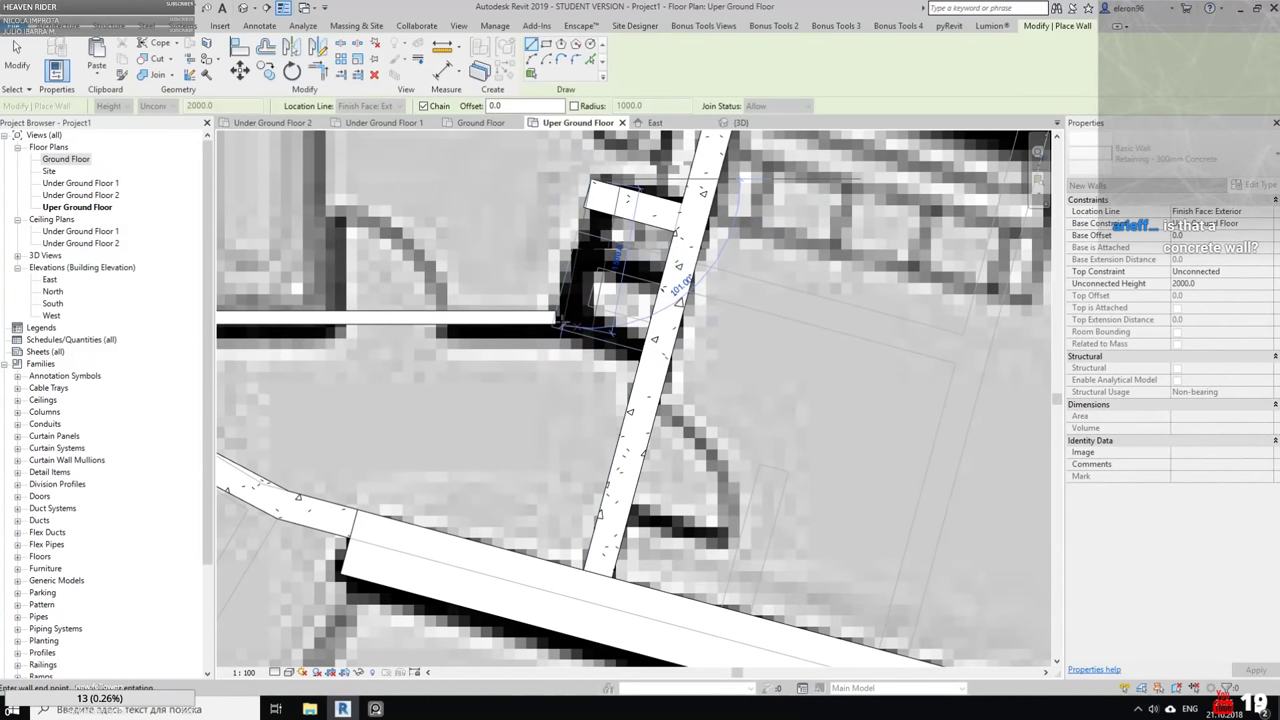
pyautogui.click(551, 327)
pyautogui.click(643, 351)
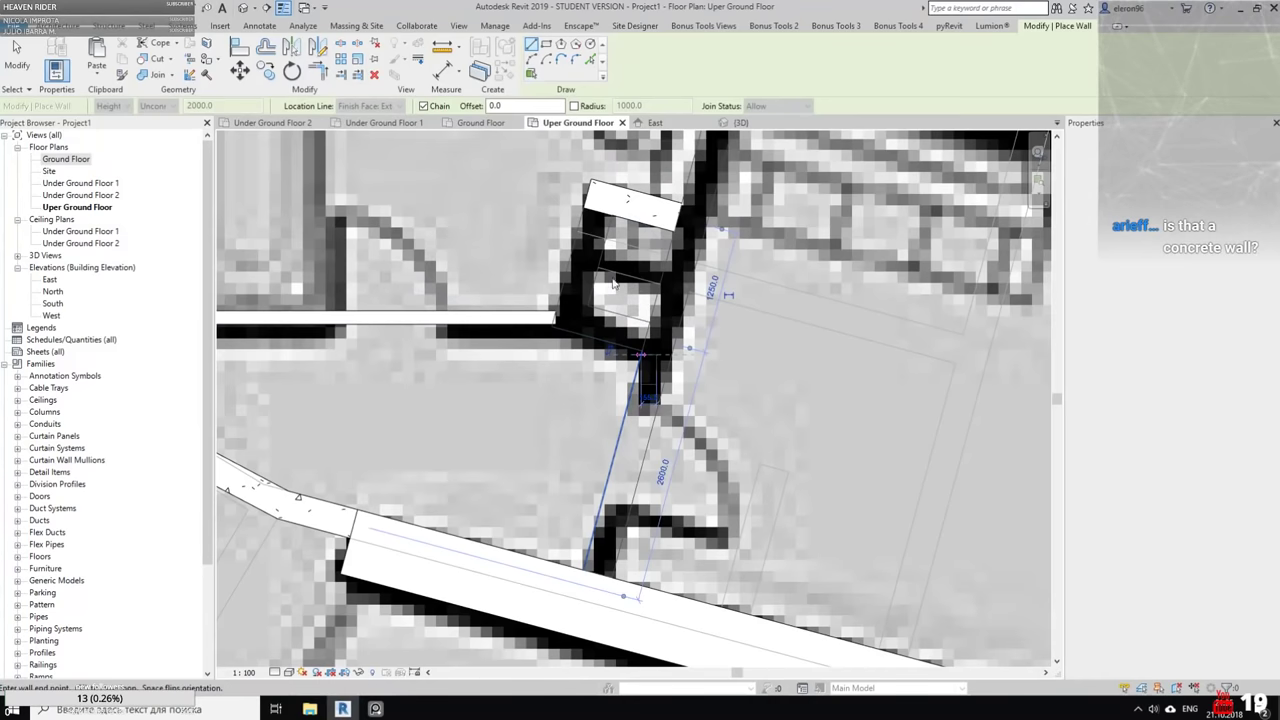
# Divide the shaft in two with a Retaining - 300mm Concrete cross wall running to the slanted wall
pyautogui.click(675, 288)
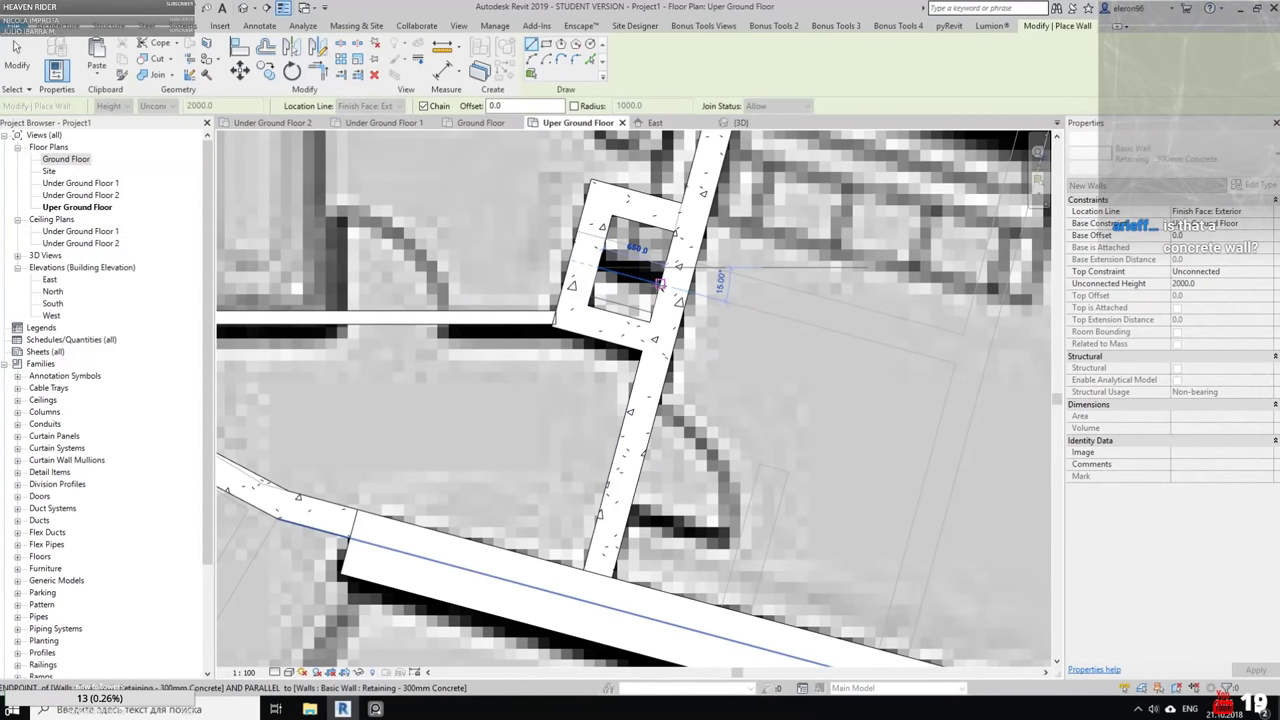
pyautogui.scroll(-5, 793, 318)
pyautogui.press('Escape')
pyautogui.press('Escape')
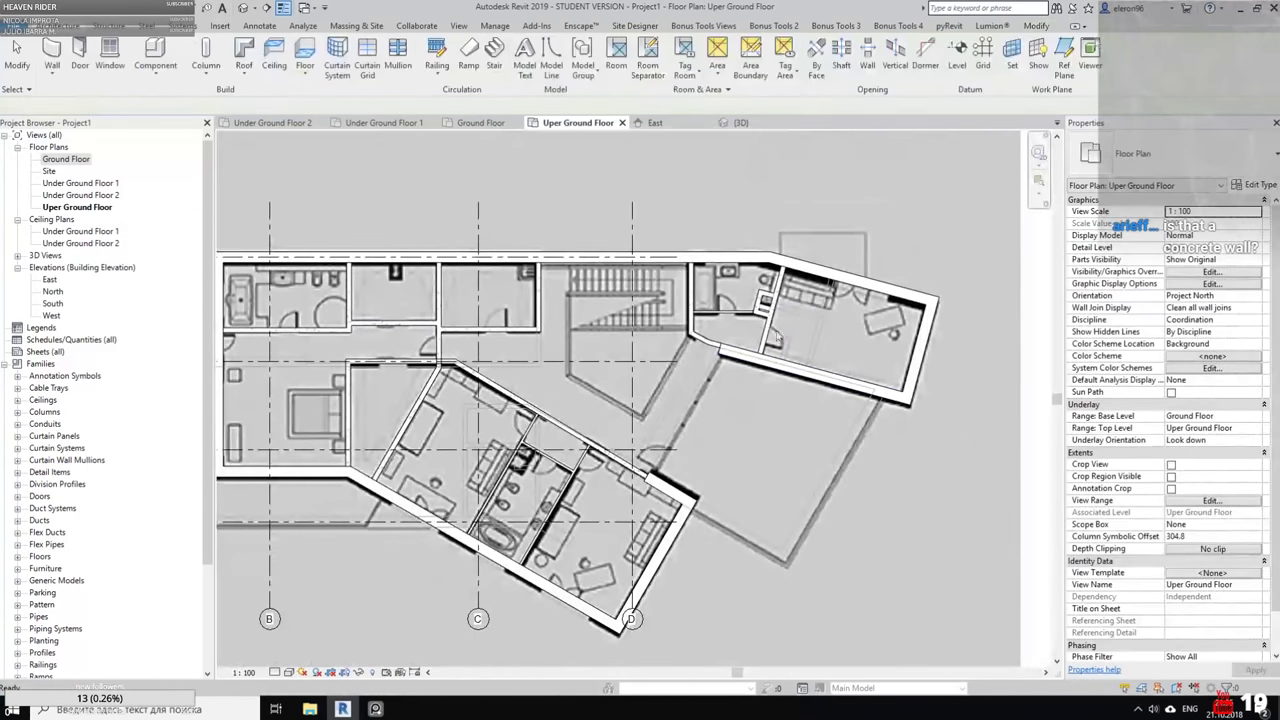
pyautogui.scroll(4, 765, 305)
pyautogui.scroll(3, 765, 303)
pyautogui.click(764, 364)
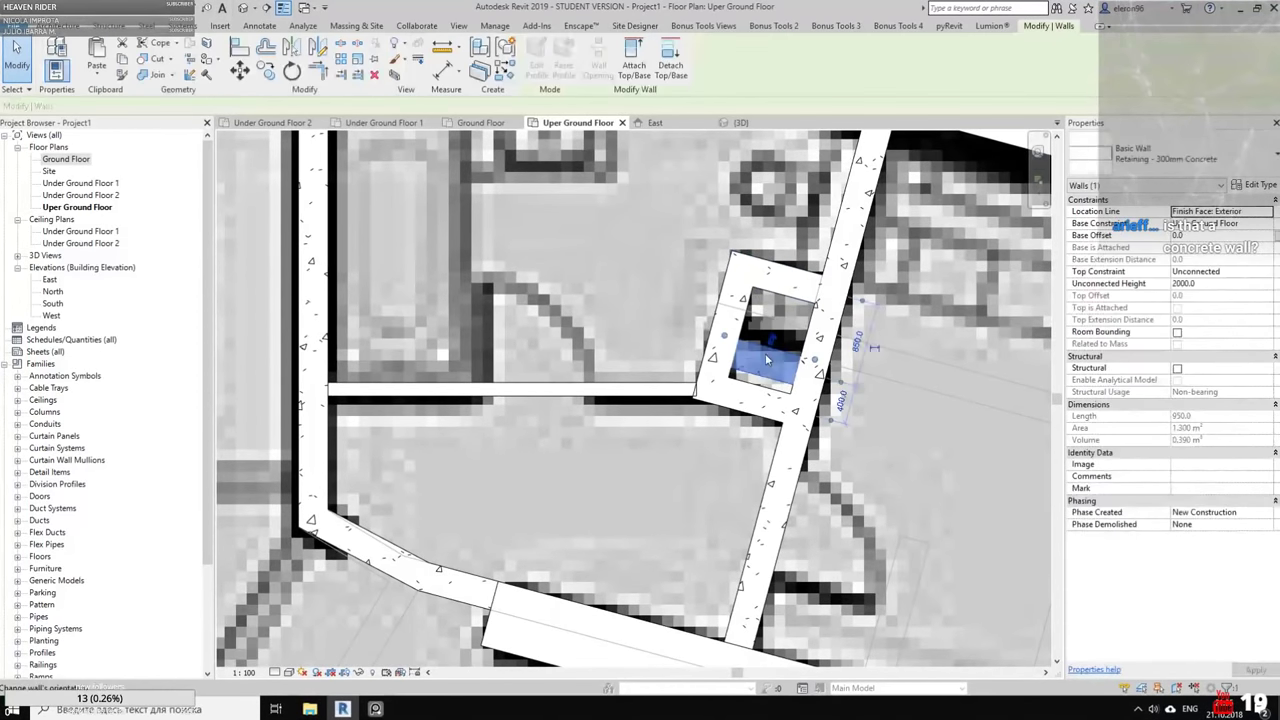
pyautogui.press('Escape')
# Draw a Storefront curtain wall about 9.3 m long along the terrace glazing line, from the upper wing's exterior wall to the lower wing
pyautogui.scroll(-4, 848, 346)
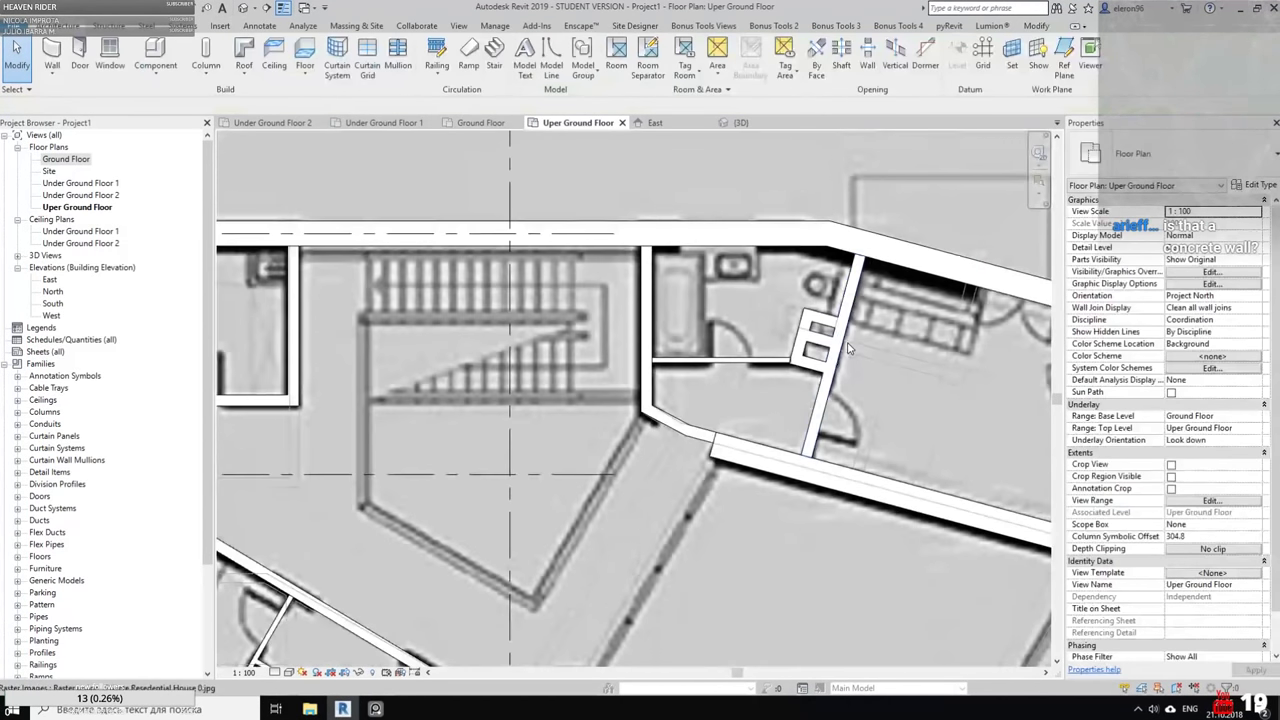
pyautogui.scroll(-4, 850, 347)
pyautogui.scroll(-1, 940, 266)
pyautogui.moveTo(780, 427); pyautogui.dragTo(640, 407, button='middle')
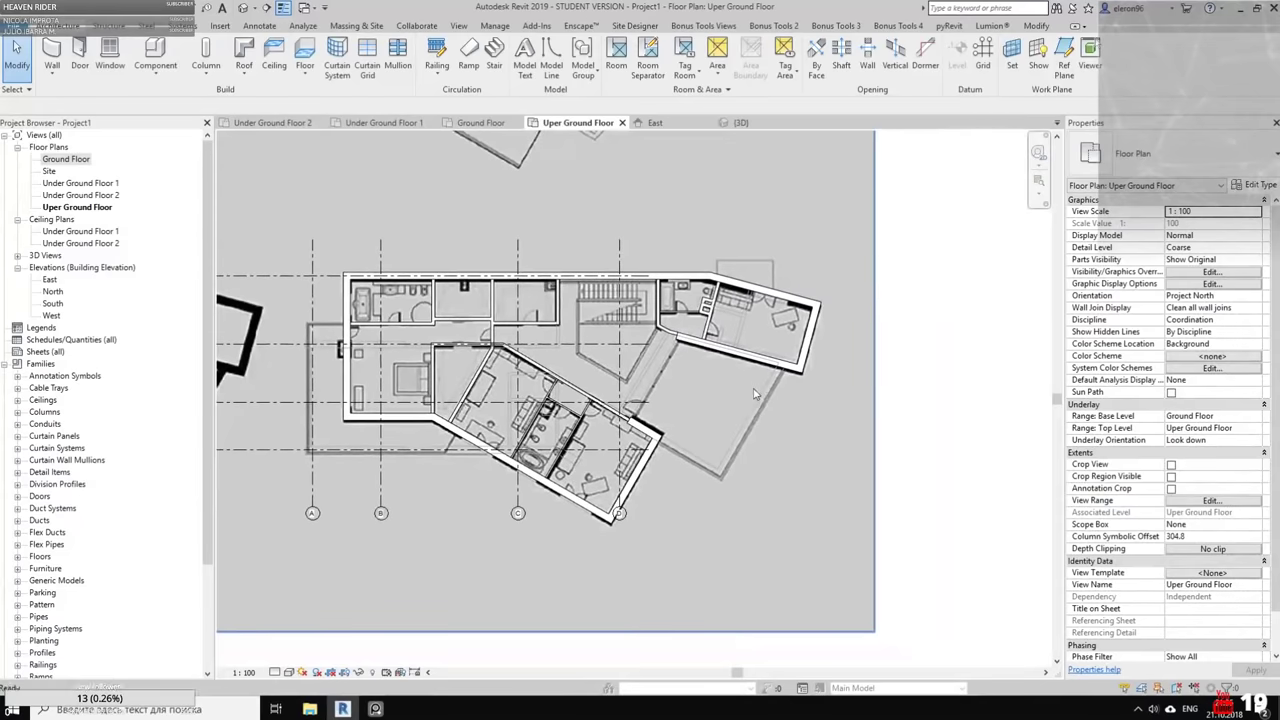
pyautogui.scroll(4, 632, 411)
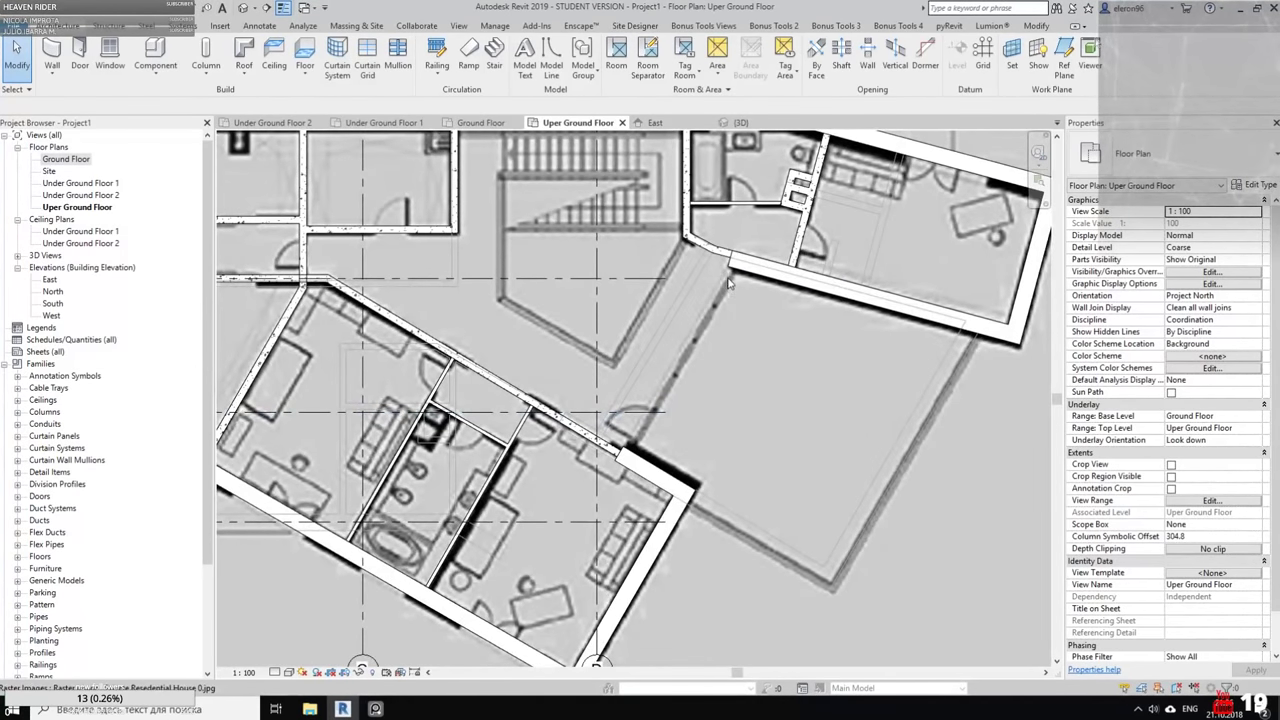
pyautogui.click(46, 48)
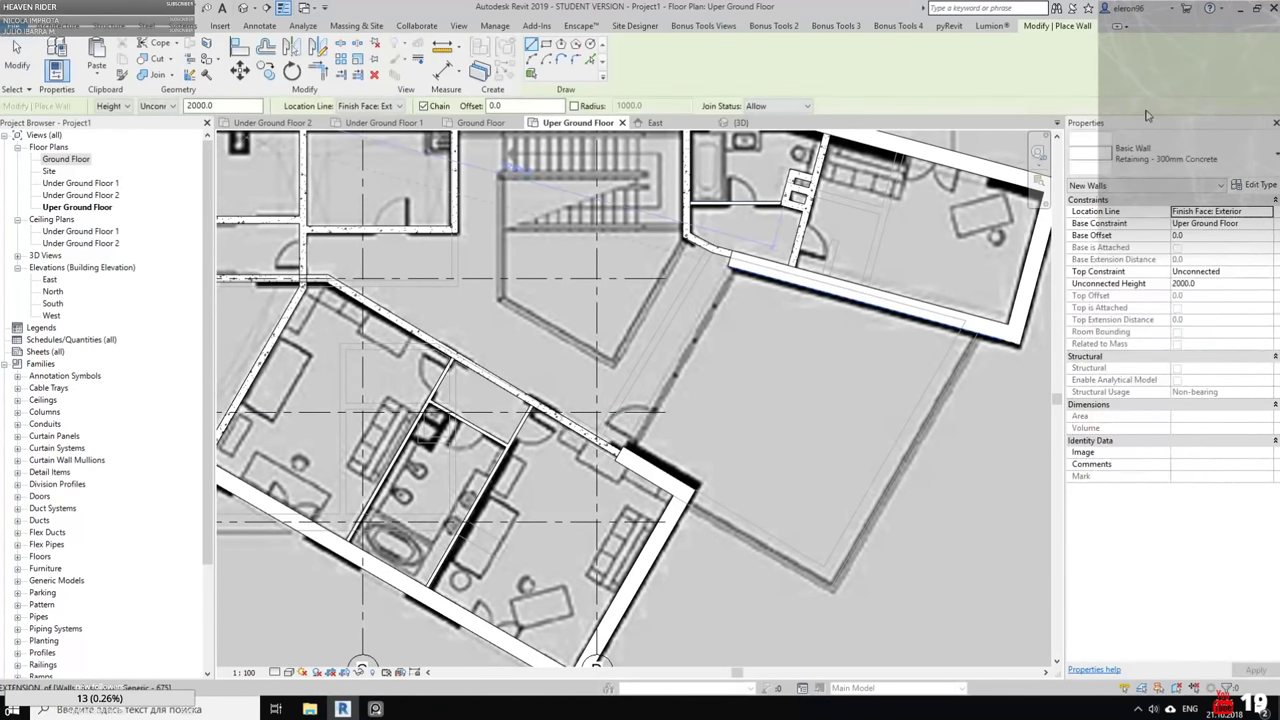
pyautogui.click(1165, 155)
pyautogui.click(1110, 339)
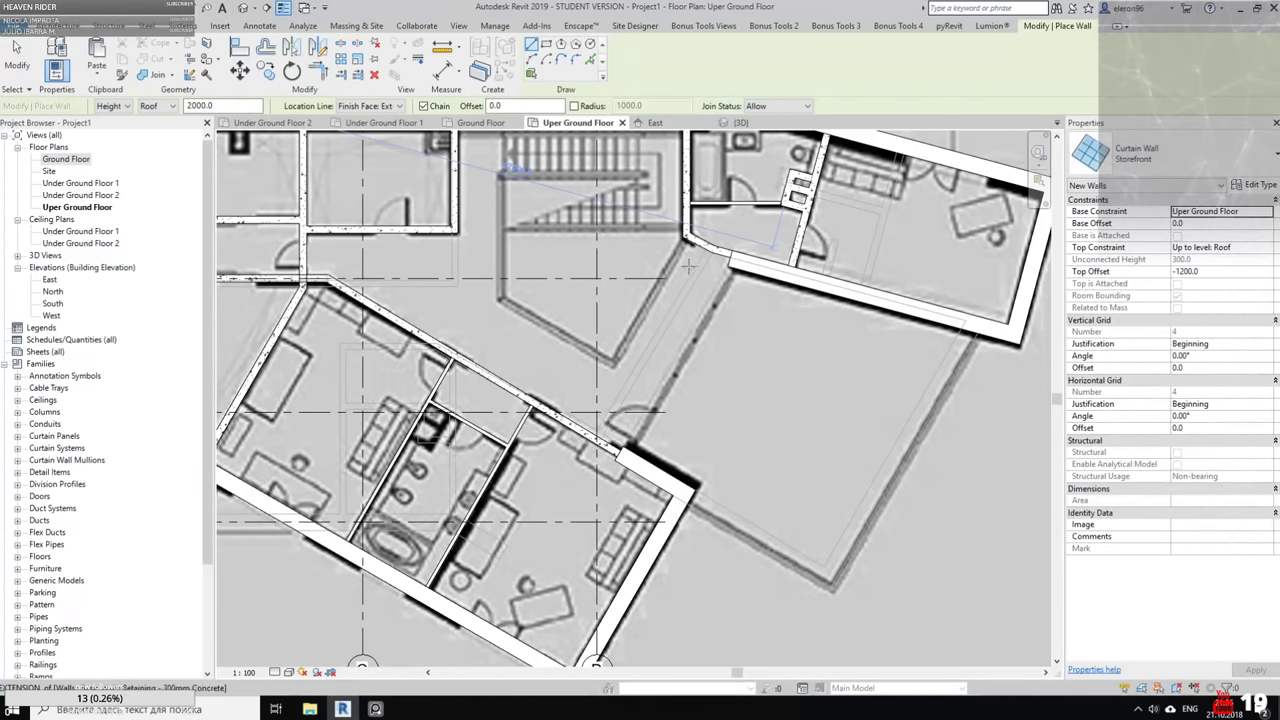
pyautogui.click(731, 266)
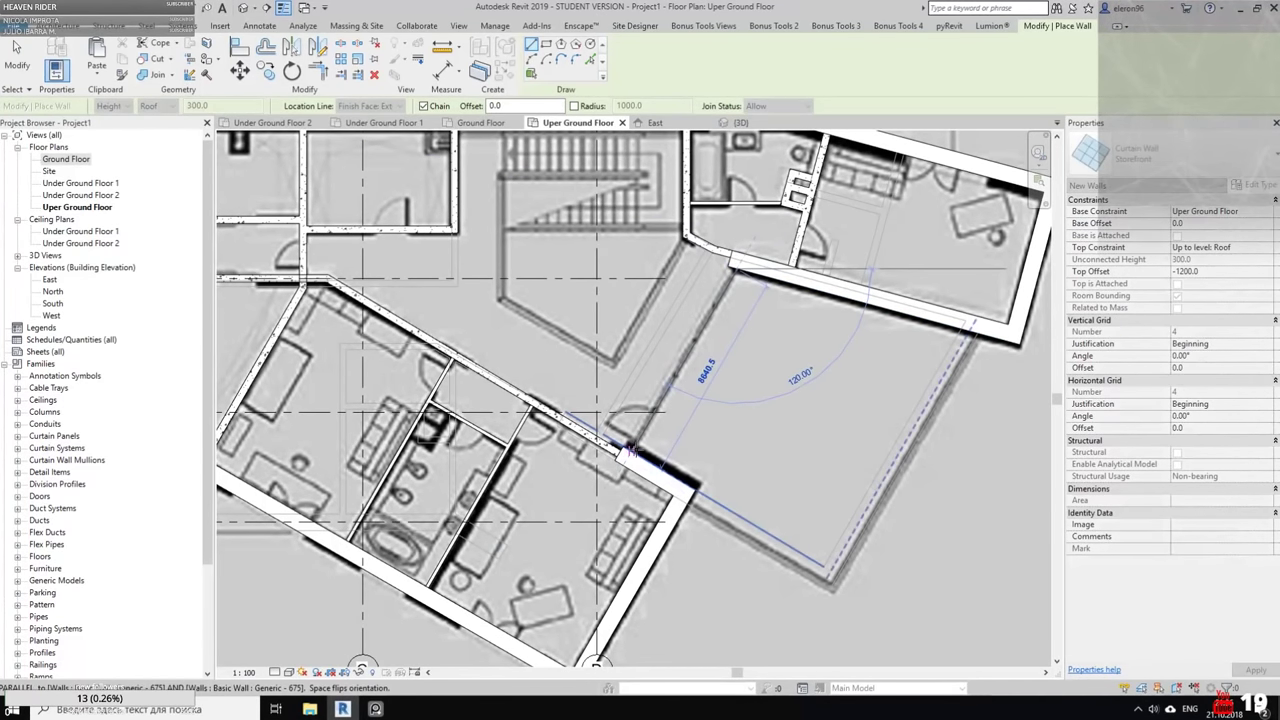
pyautogui.click(627, 448)
pyautogui.press('Escape')
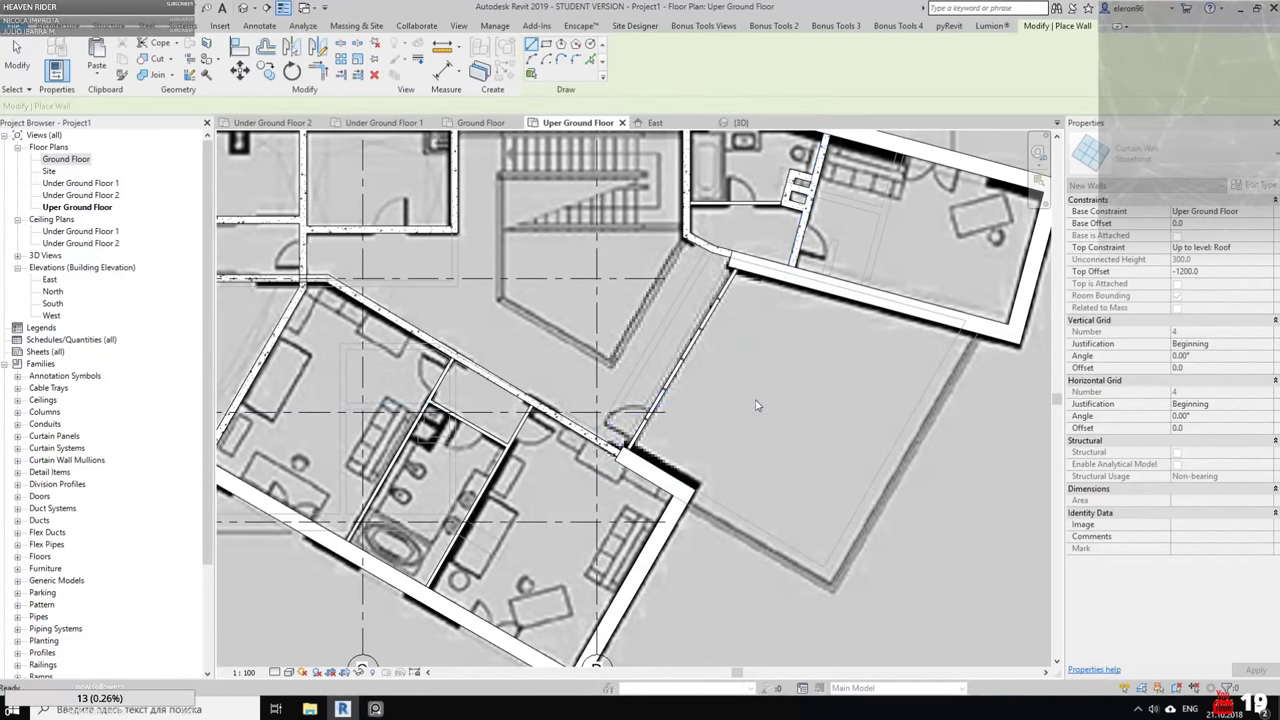
pyautogui.press('Escape')
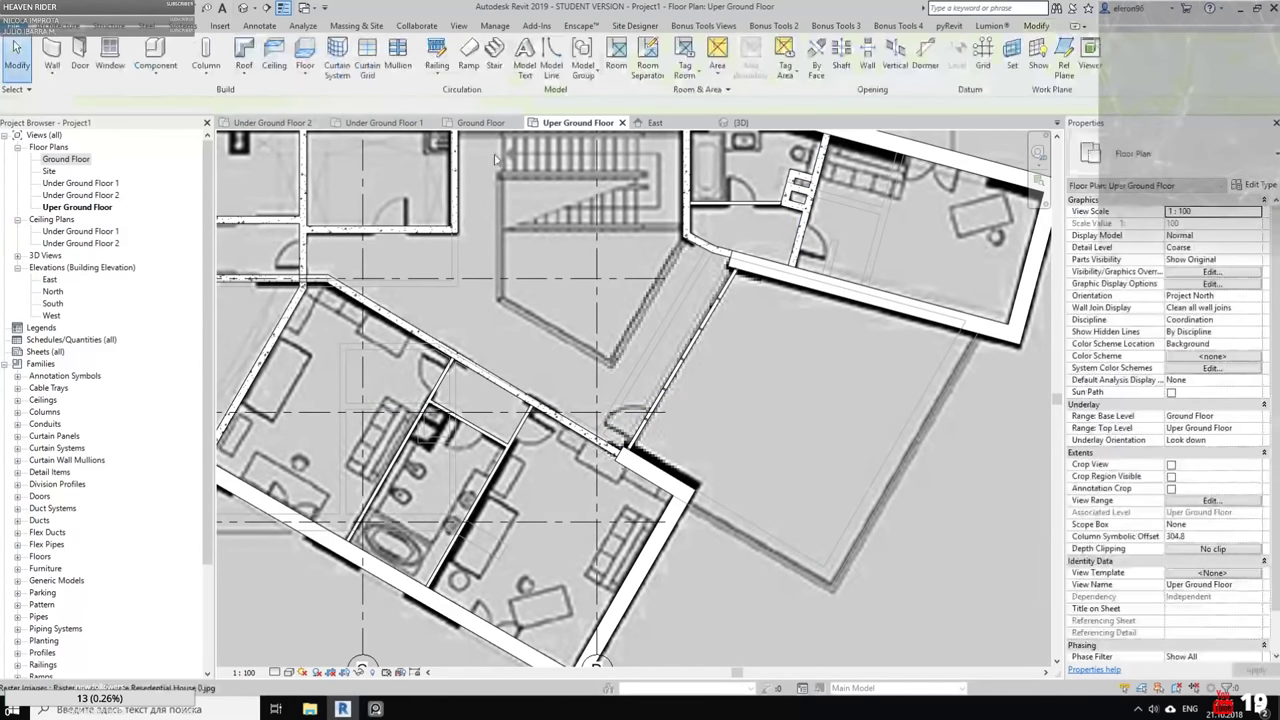
# Examine the height of the upper ground floor walls in 3D and return to the Uper Ground Floor plan
pyautogui.click(748, 125)
pyautogui.scroll(-1, 768, 289)
pyautogui.keyDown('shift'); pyautogui.moveTo(915, 428); pyautogui.dragTo(915, 313, button='middle'); pyautogui.keyUp('shift')
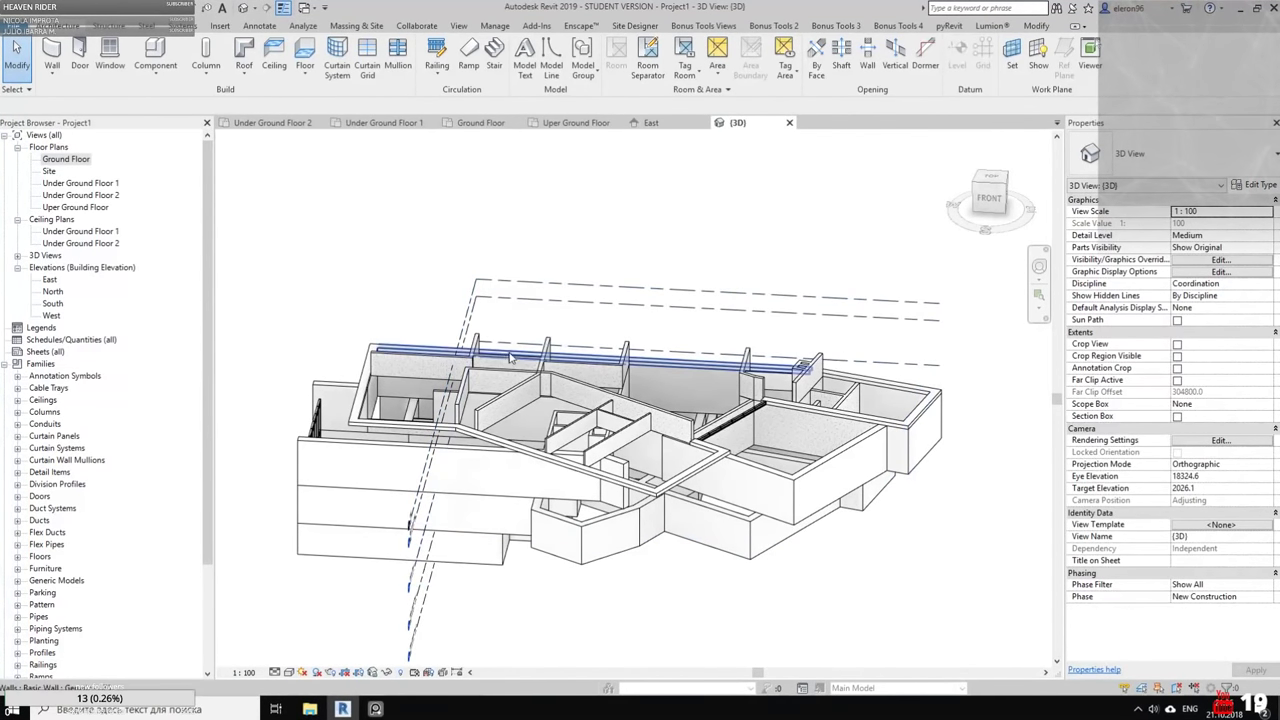
pyautogui.keyDown('shift'); pyautogui.moveTo(808, 370); pyautogui.dragTo(606, 370, button='middle'); pyautogui.keyUp('shift')
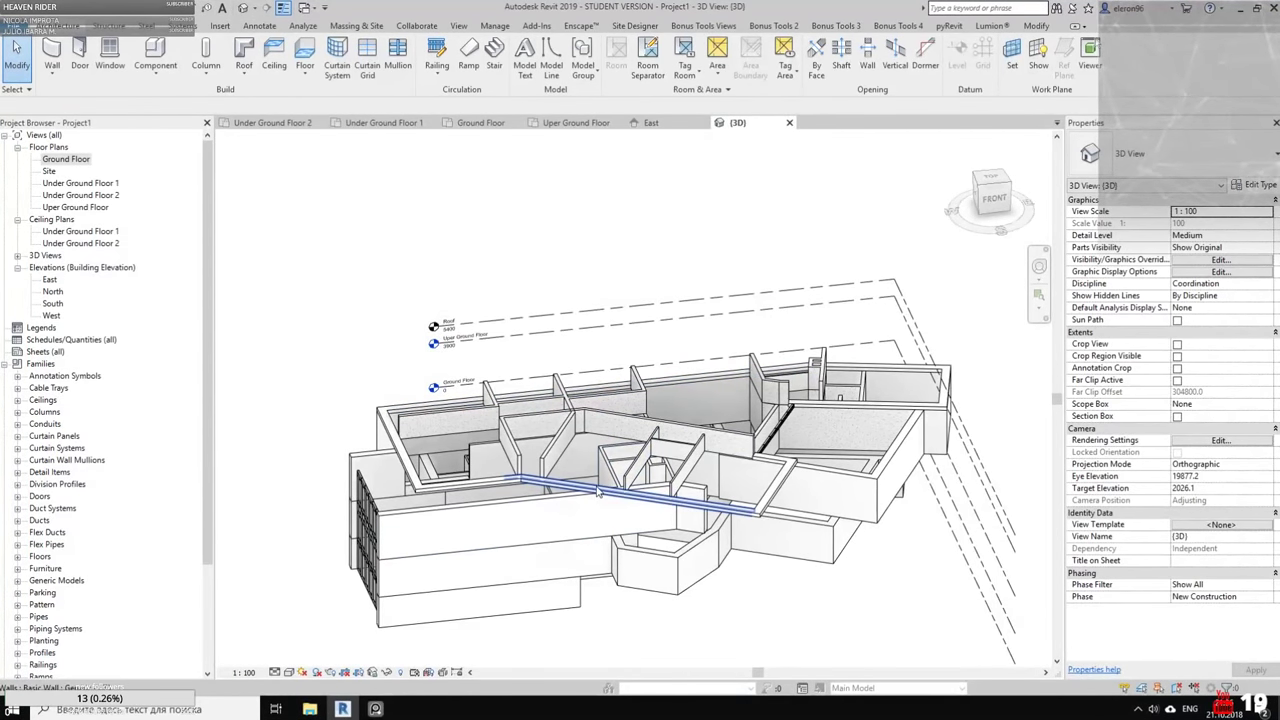
pyautogui.press('Tab')
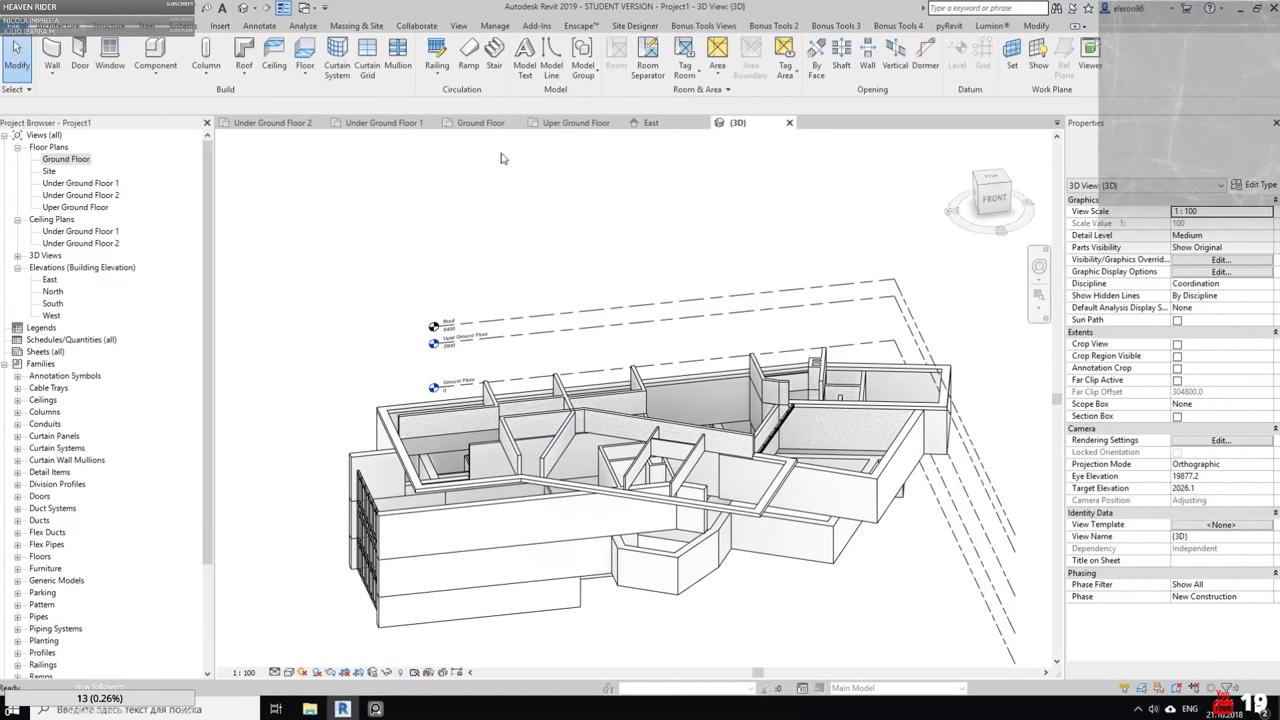
pyautogui.click(572, 124)
pyautogui.moveTo(444, 264); pyautogui.dragTo(521, 280, button='middle')
pyautogui.moveTo(414, 566); pyautogui.dragTo(932, 212)
pyautogui.click(536, 58)
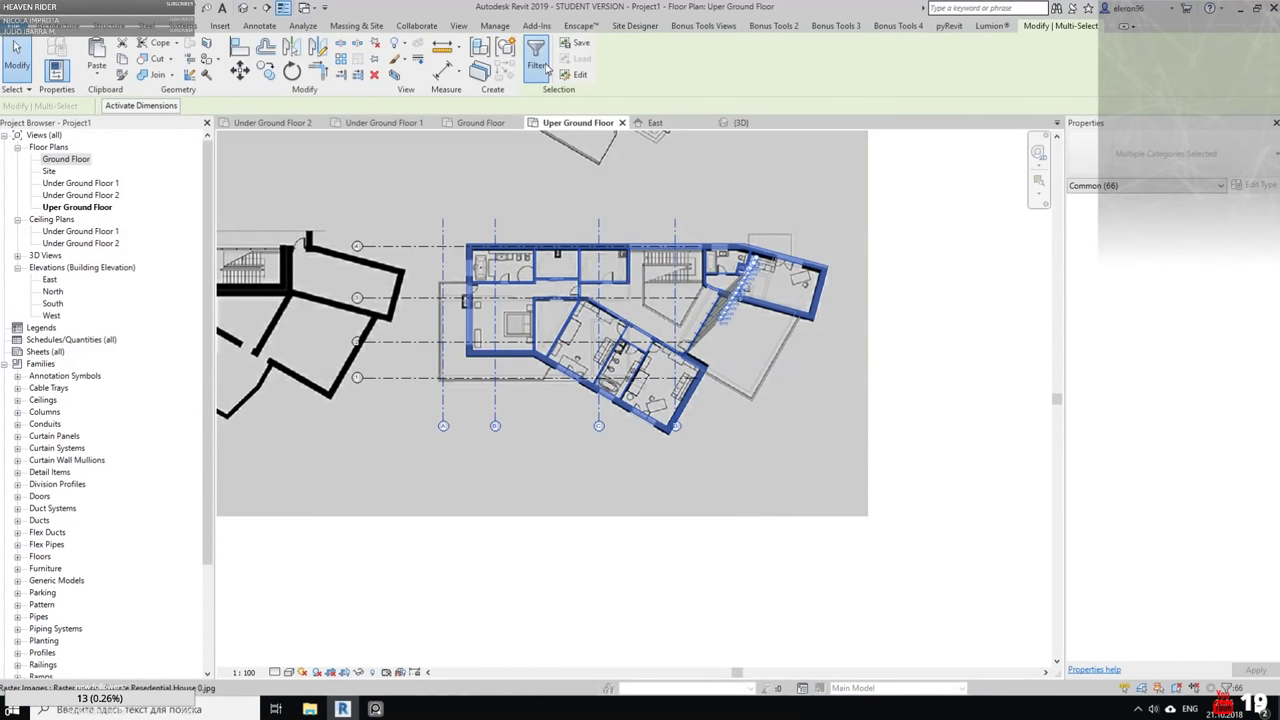
pyautogui.click(938, 292)
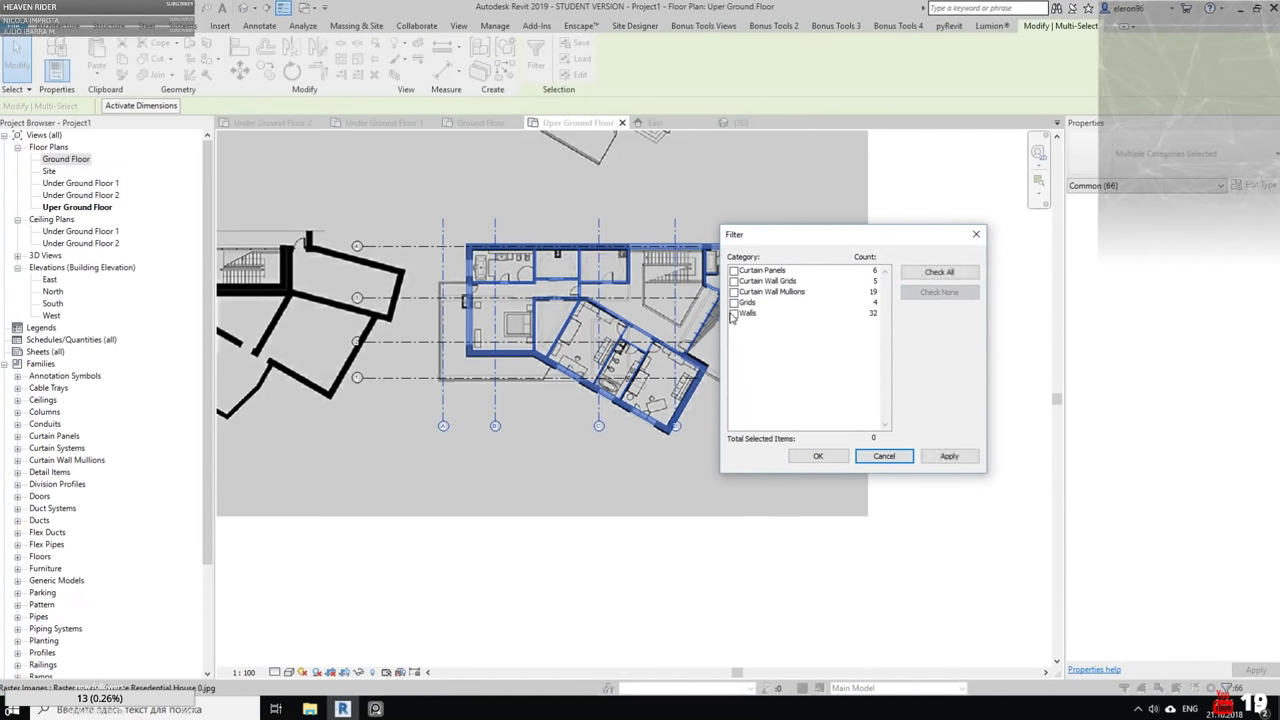
pyautogui.click(734, 313)
pyautogui.click(818, 456)
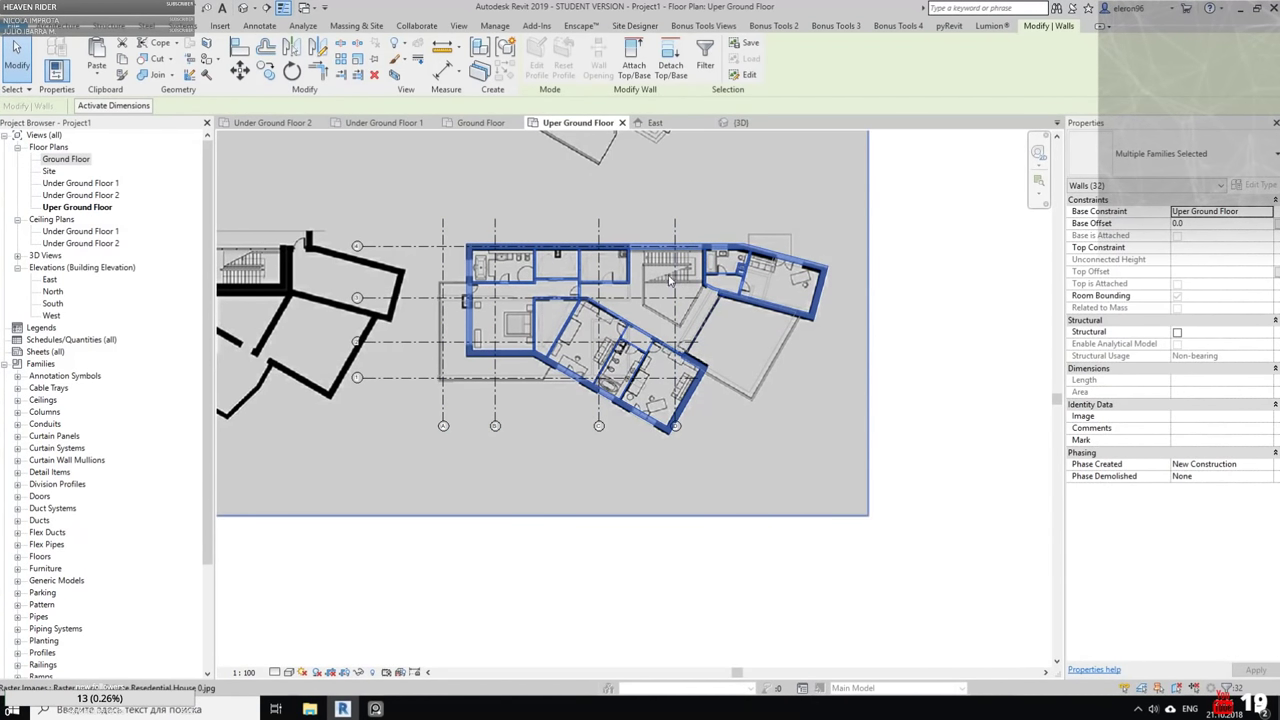
pyautogui.scroll(4, 670, 281)
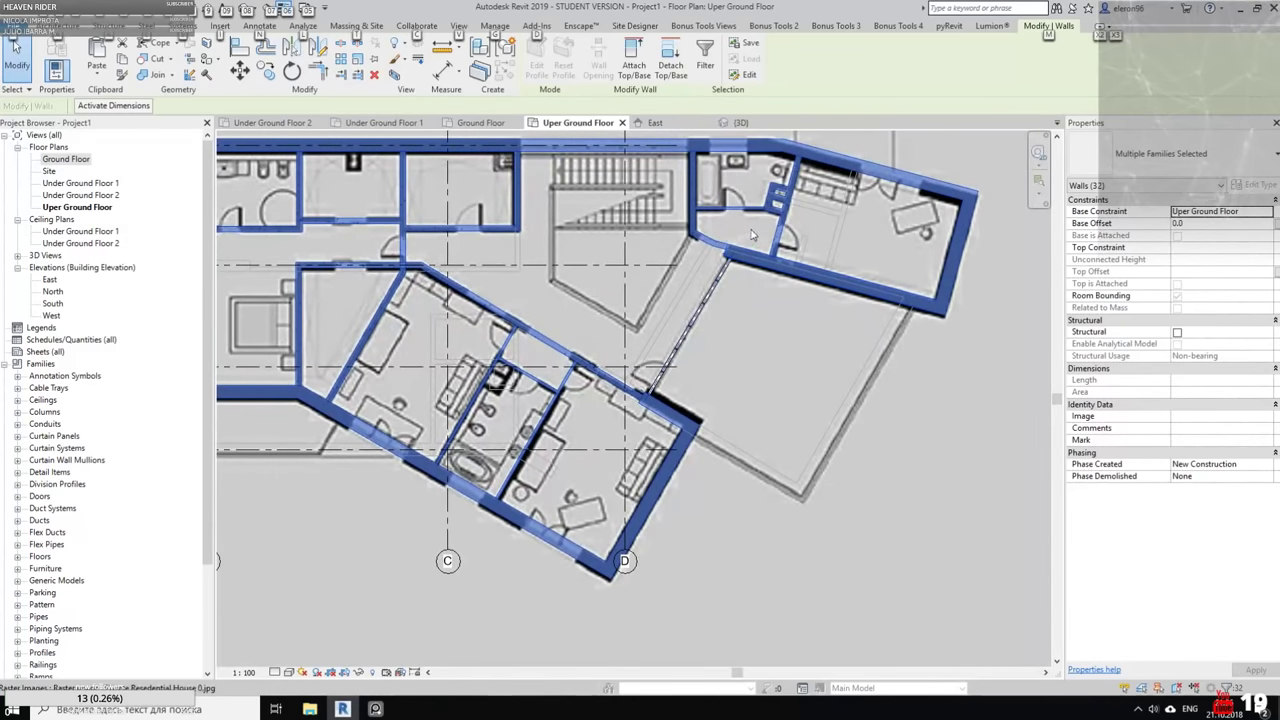
pyautogui.keyDown('alt'); pyautogui.moveTo(731, 236); pyautogui.dragTo(652, 392); pyautogui.keyUp('alt')
pyautogui.scroll(-2, 777, 379)
pyautogui.scroll(-2, 779, 379)
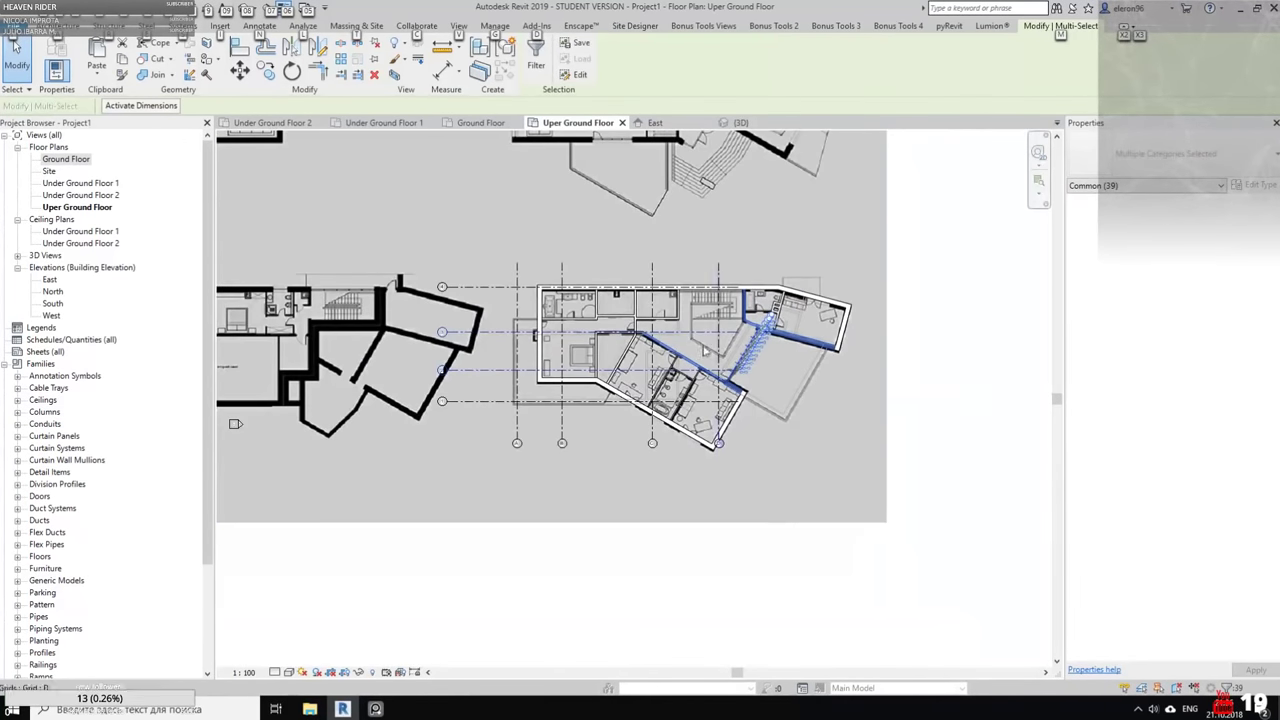
pyautogui.press('Escape')
# Select all Generic - 675 exterior walls and constrain their tops up to the Roof level with a top offset of 0
pyautogui.rightClick(666, 288)
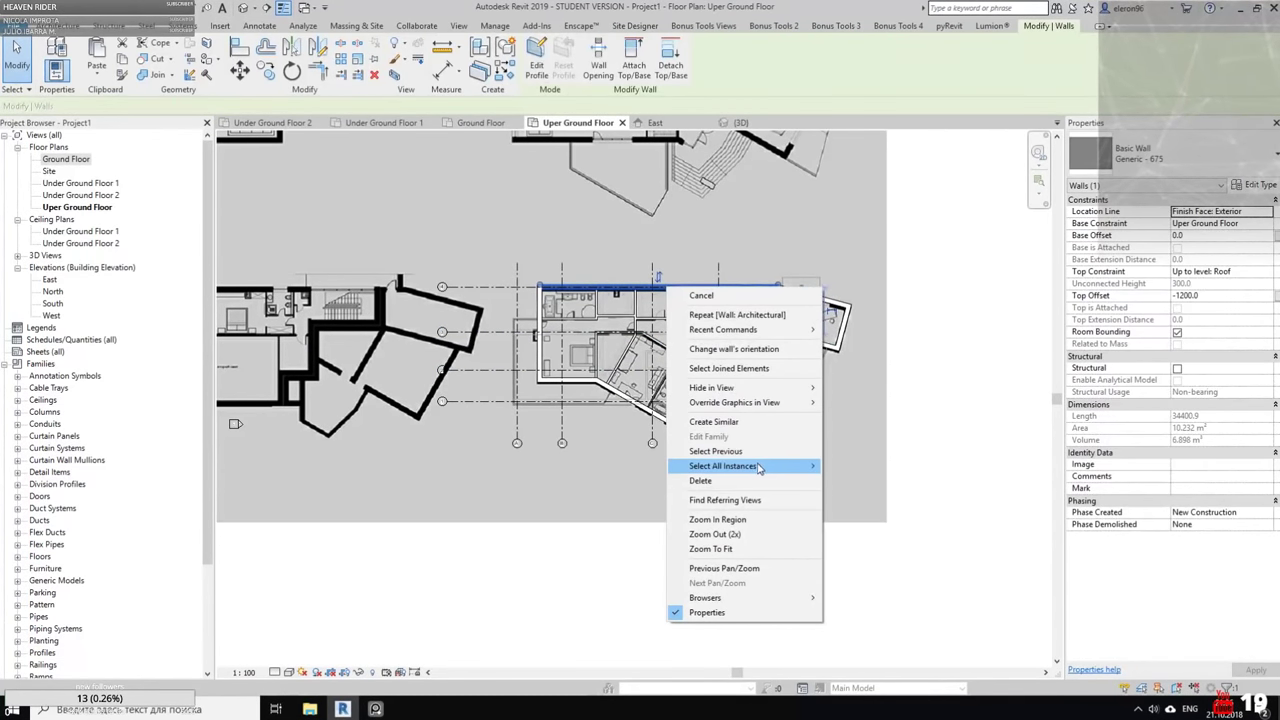
pyautogui.moveTo(770, 466)
pyautogui.click(849, 481)
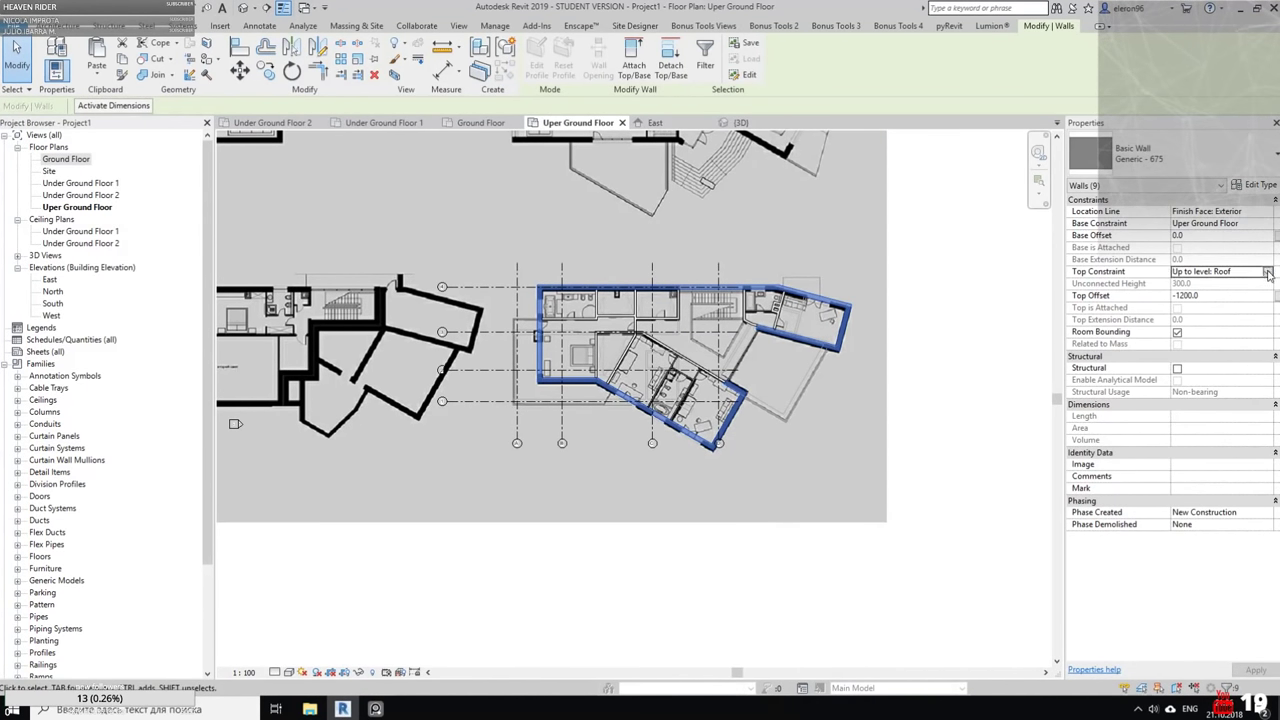
pyautogui.click(1267, 272)
pyautogui.click(1188, 334)
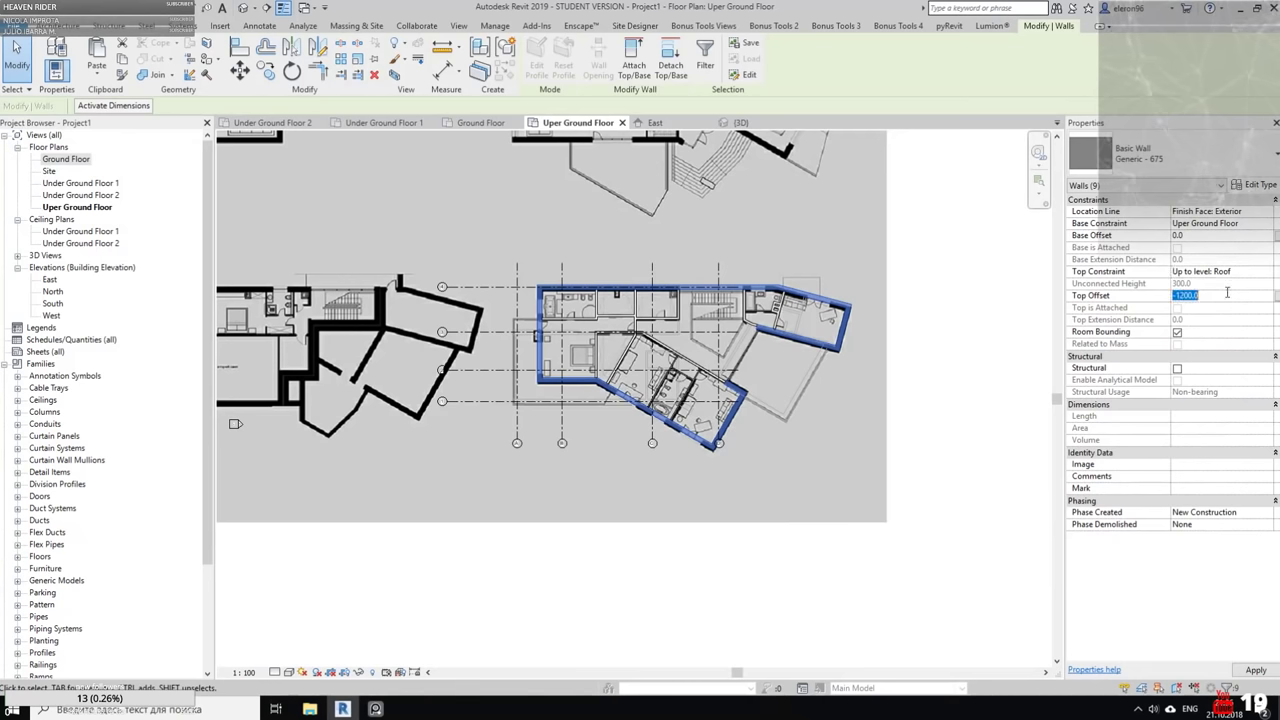
pyautogui.scroll(4, 841, 272)
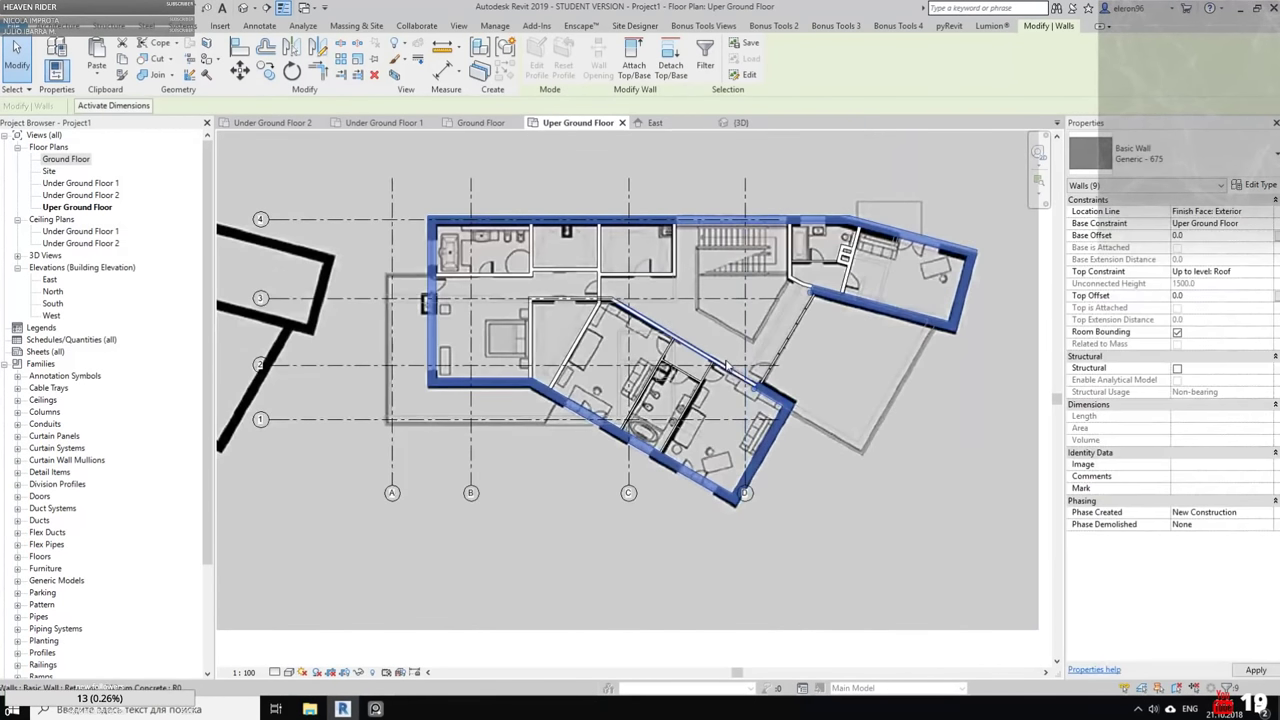
# Select all Retaining - 300mm Concrete walls on this floor and constrain their tops up to the Roof level
pyautogui.press('Escape')
pyautogui.rightClick(742, 378)
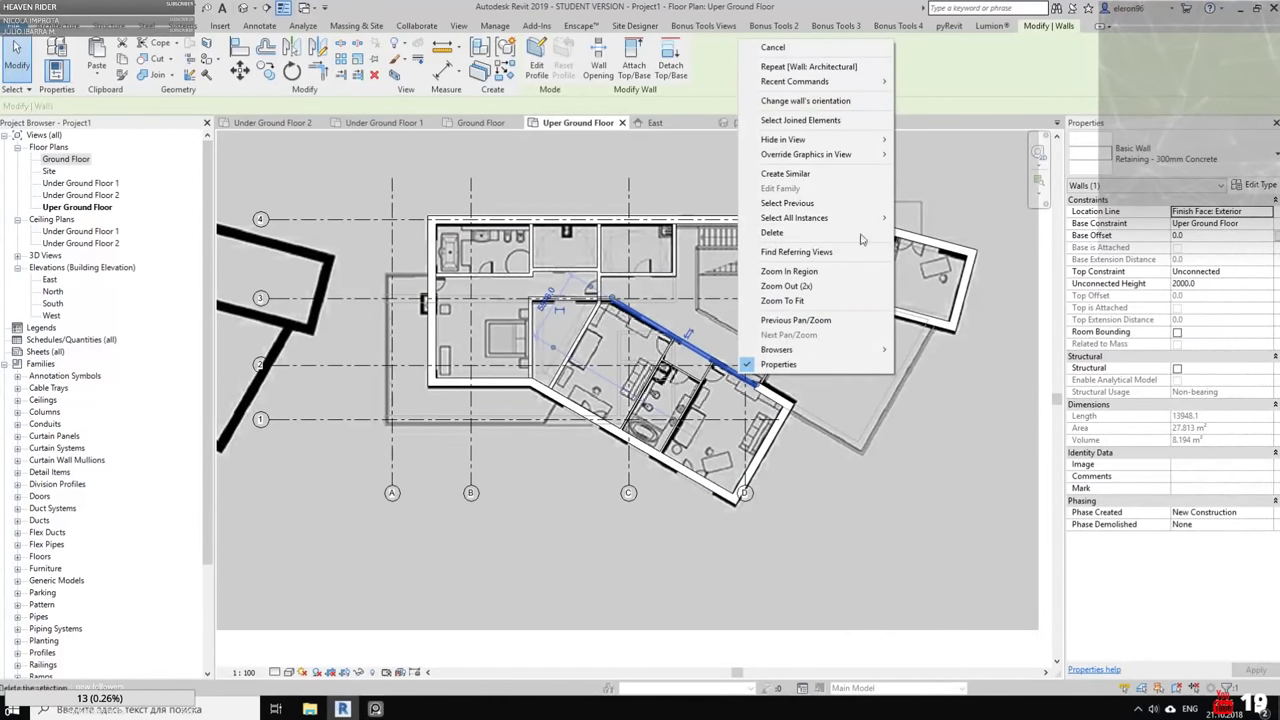
pyautogui.moveTo(862, 218)
pyautogui.click(914, 218)
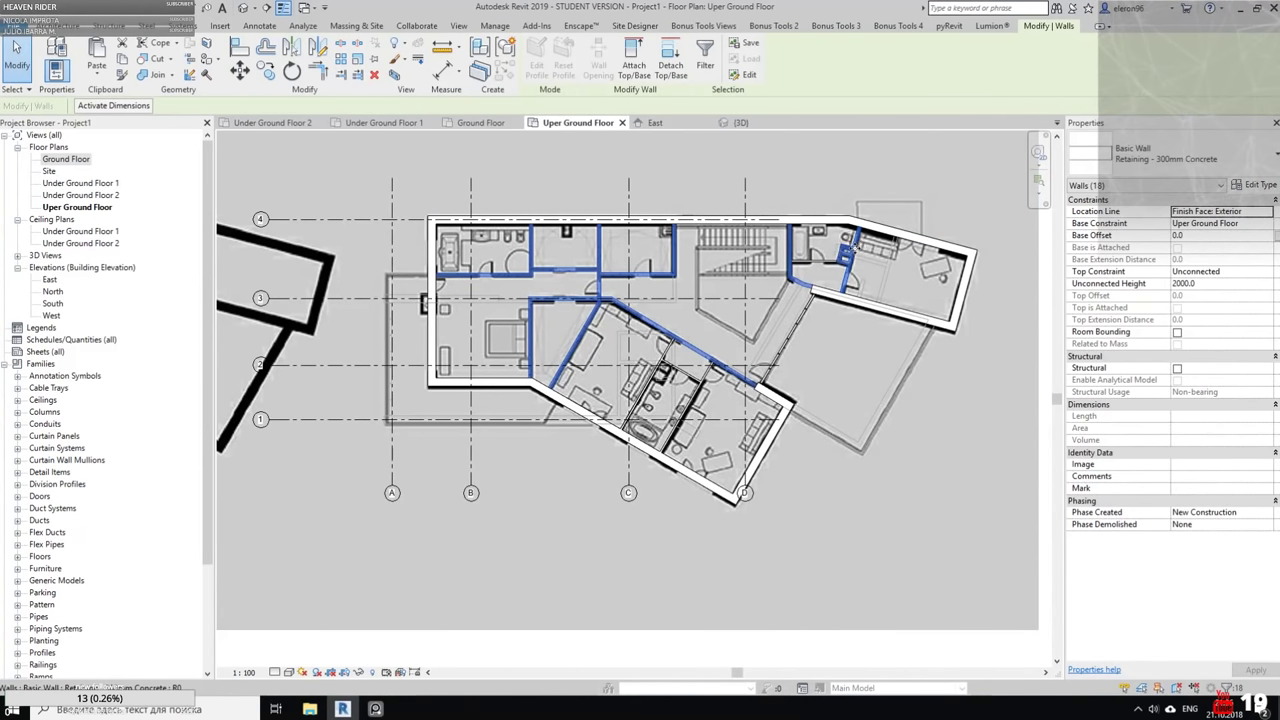
pyautogui.moveTo(798, 289); pyautogui.dragTo(760, 305, button='middle')
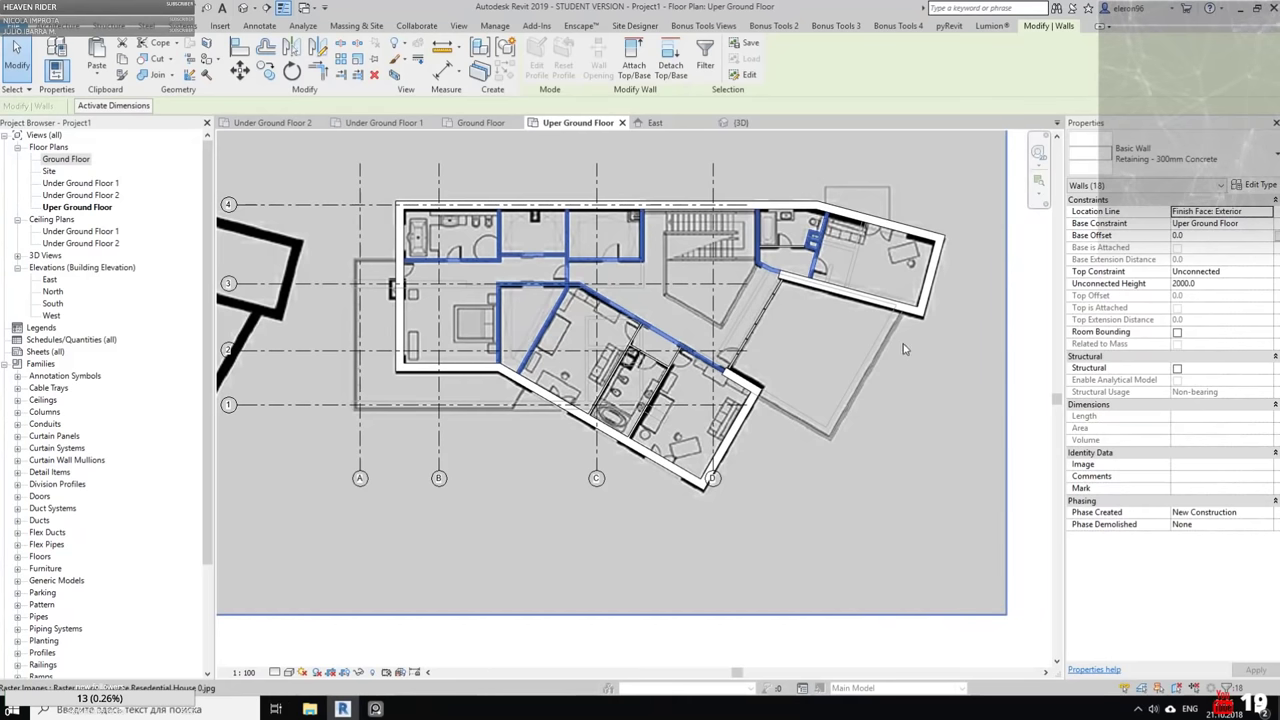
pyautogui.click(1266, 272)
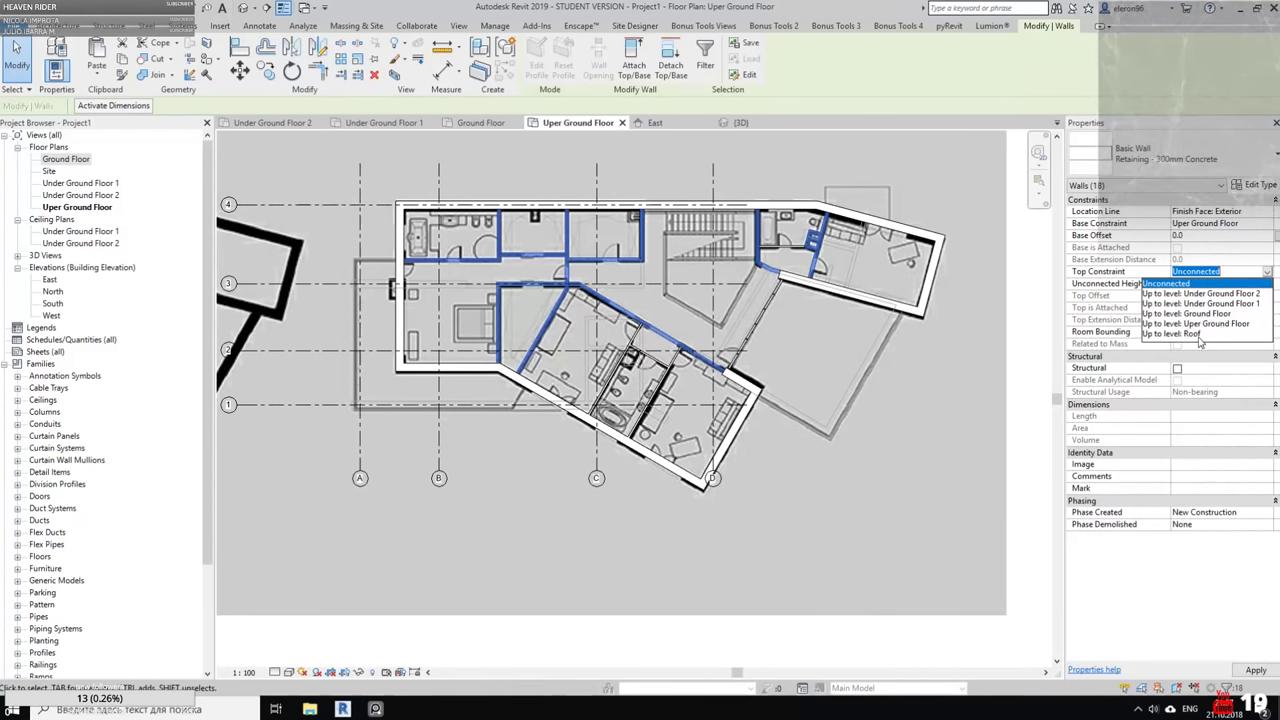
pyautogui.click(1199, 335)
pyautogui.moveTo(776, 363); pyautogui.dragTo(806, 349, button='middle')
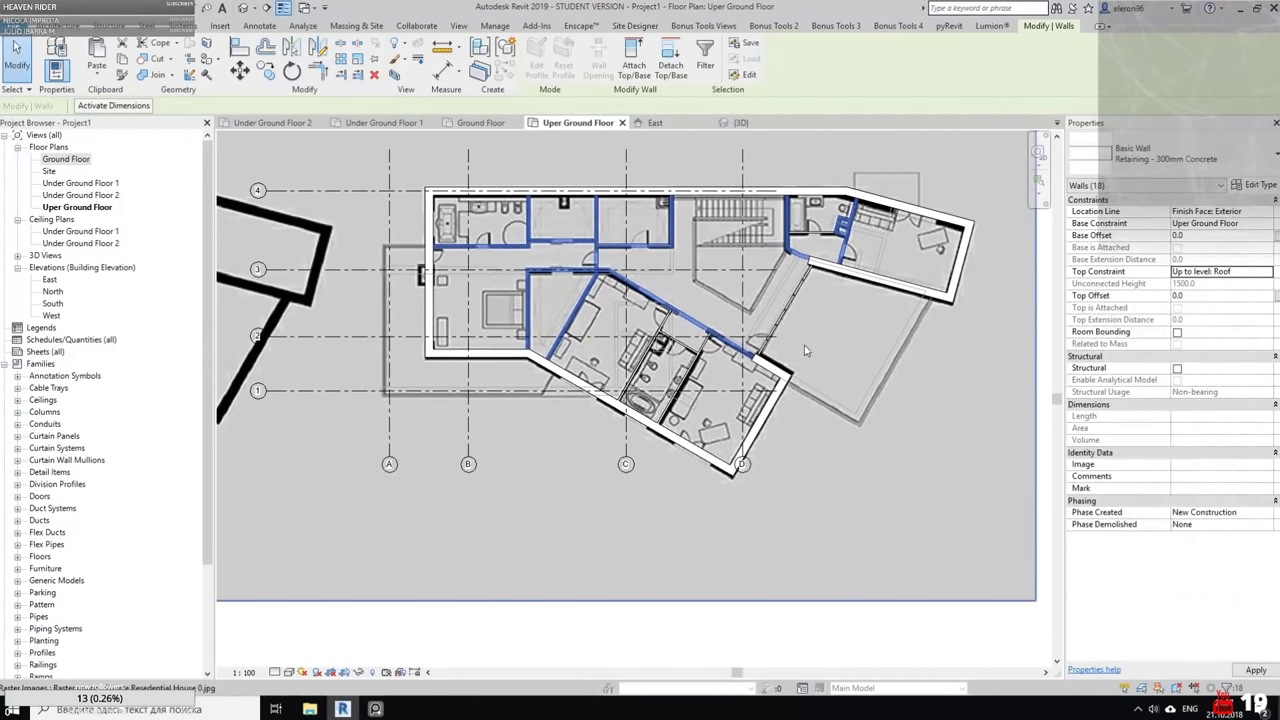
pyautogui.click(806, 349)
# Constrain the Storefront curtain wall beside the terrace up to the Roof level with a top offset of 1200
pyautogui.scroll(3, 786, 318)
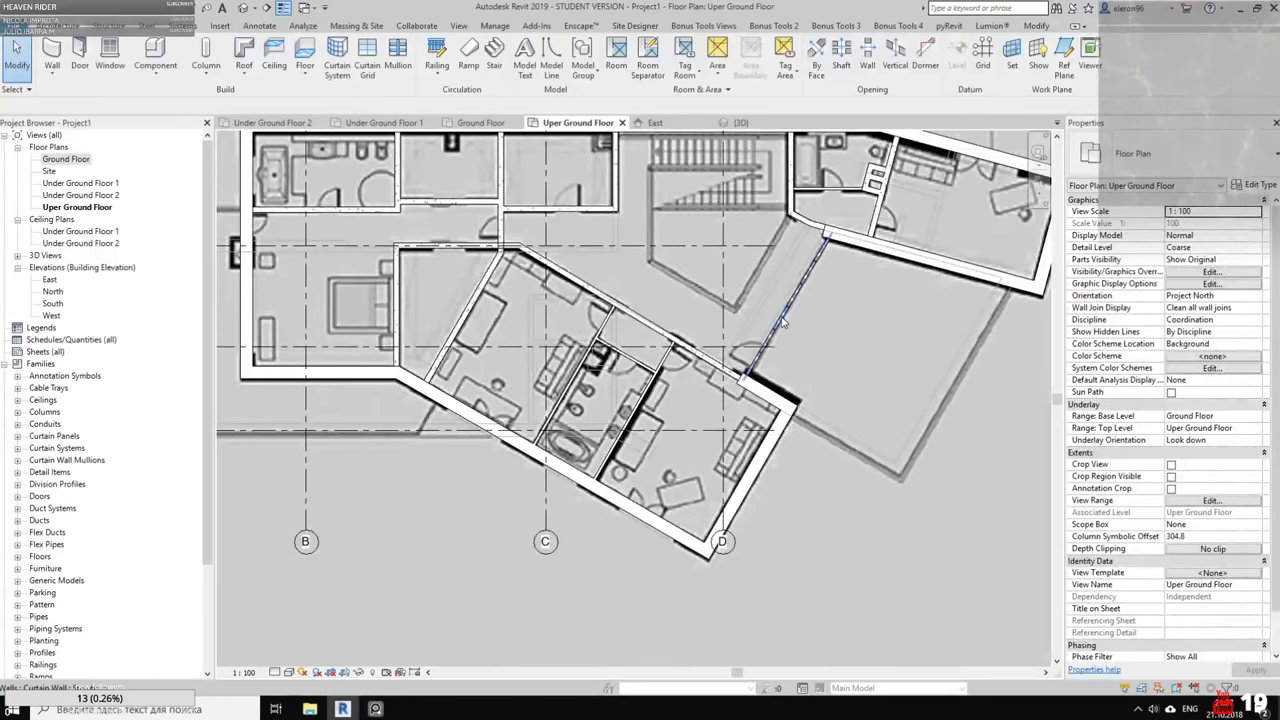
pyautogui.click(814, 320)
pyautogui.click(1265, 248)
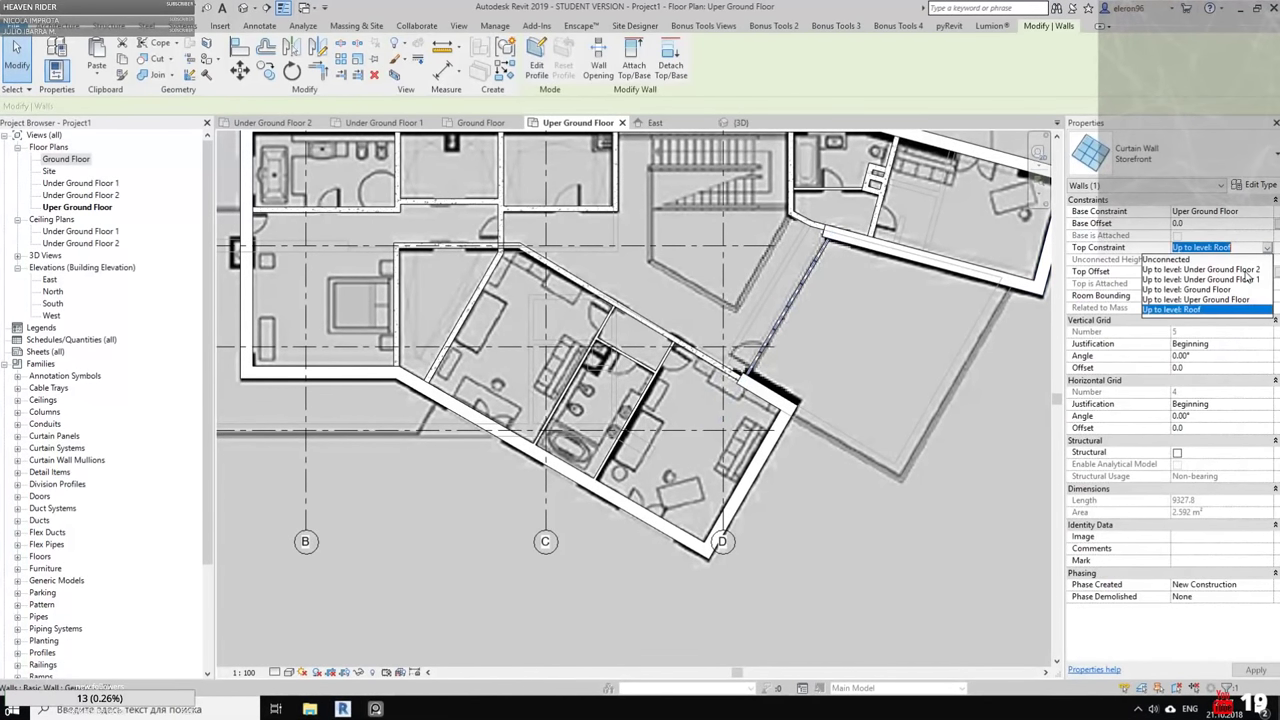
pyautogui.click(1200, 310)
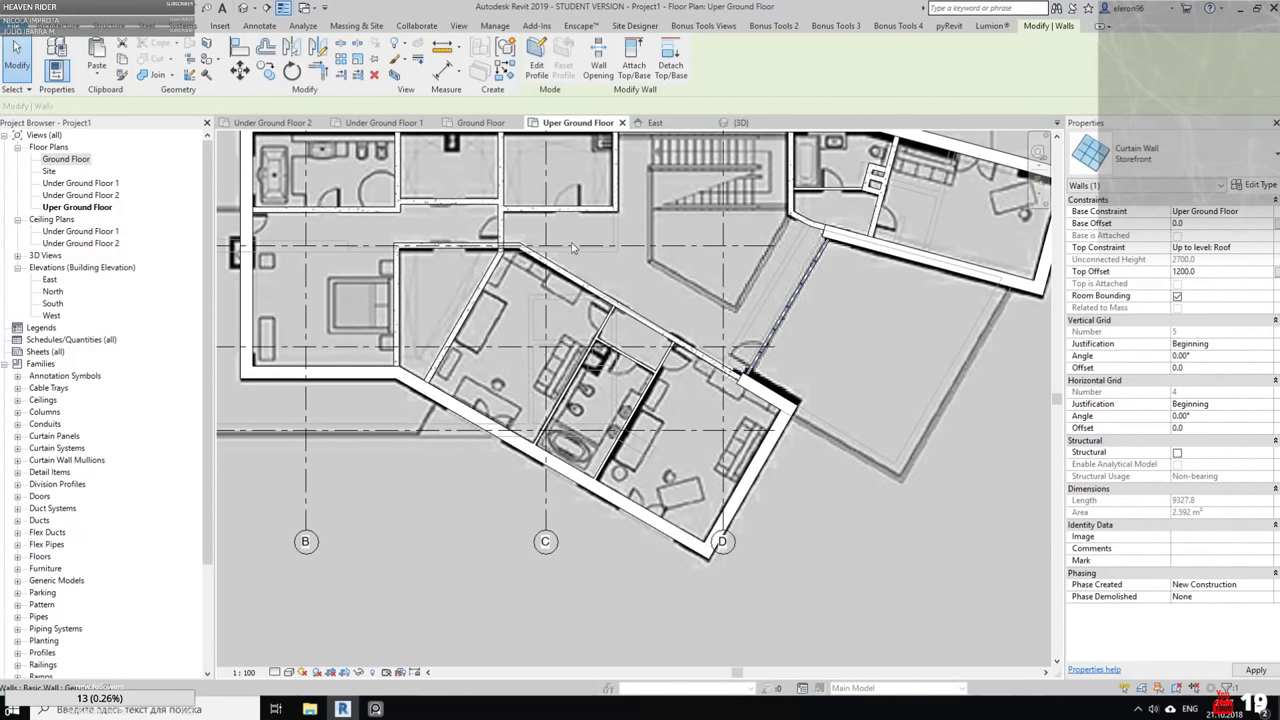
# Select all Interior - 135mm Partition (2-hr) walls on this floor and constrain their tops up to the Roof level
pyautogui.moveTo(610, 282); pyautogui.dragTo(666, 325, button='middle')
pyautogui.press('Escape')
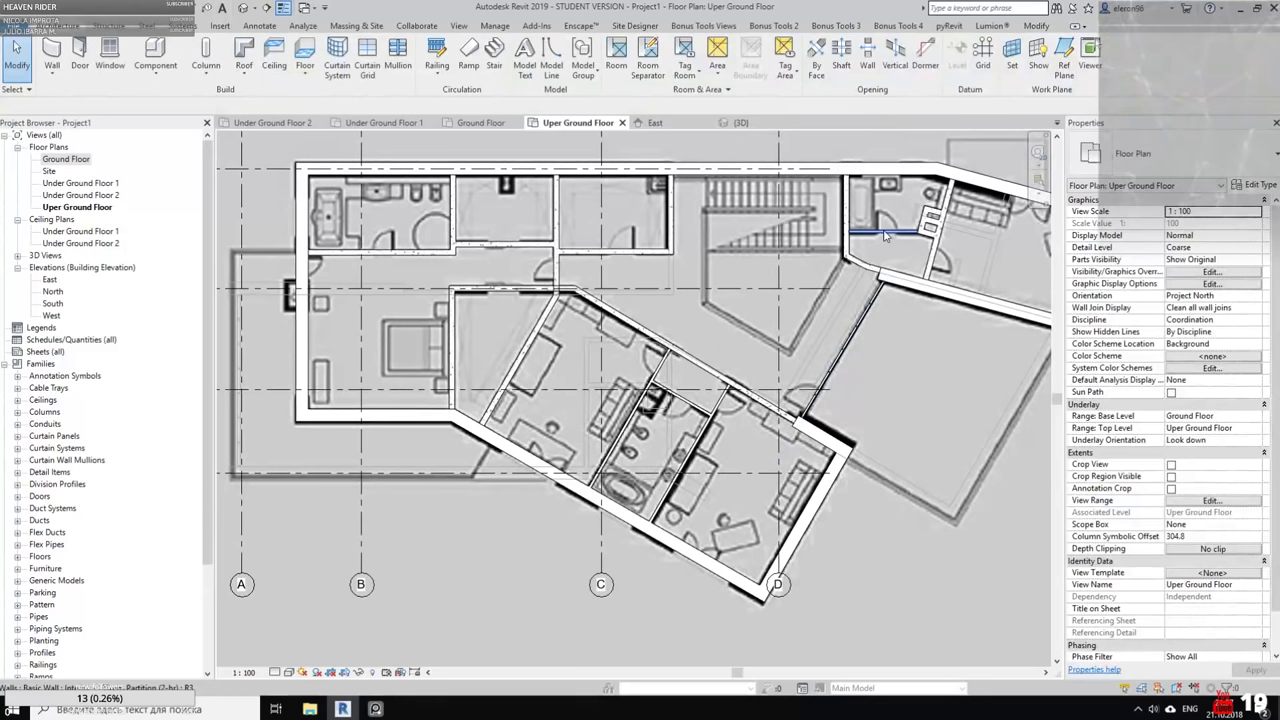
pyautogui.rightClick(876, 237)
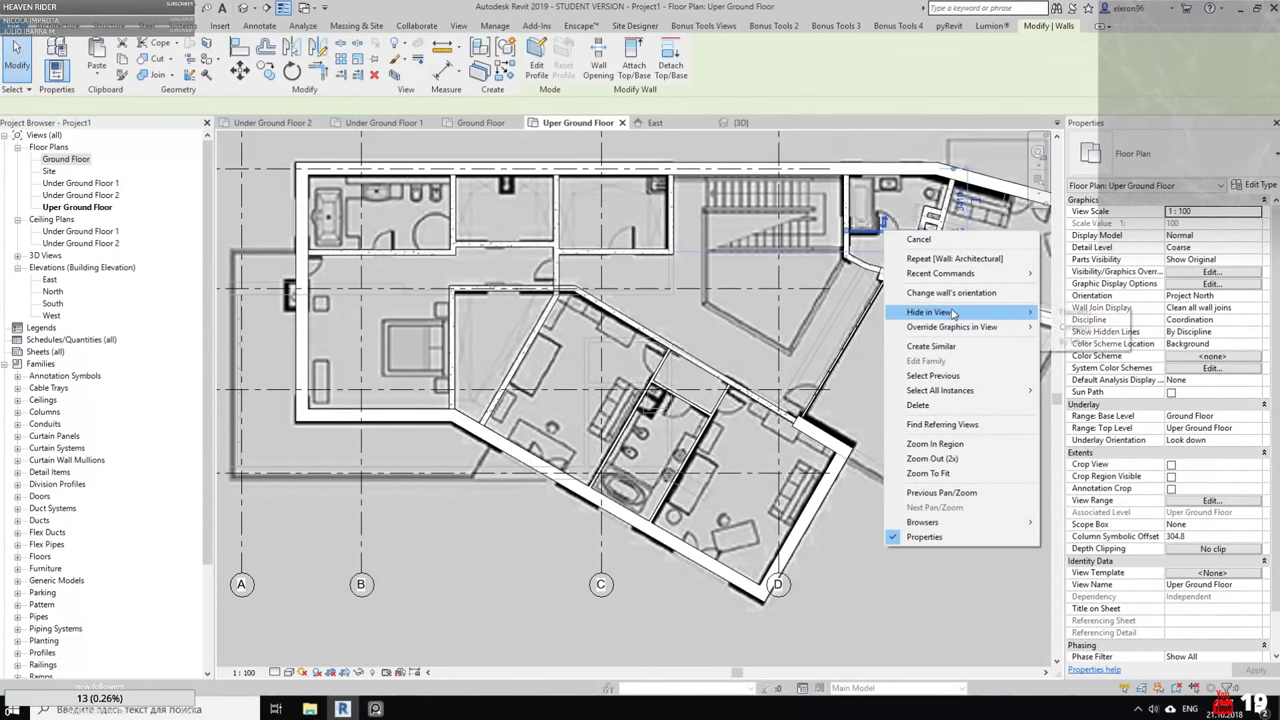
pyautogui.click(868, 233)
pyautogui.rightClick(868, 233)
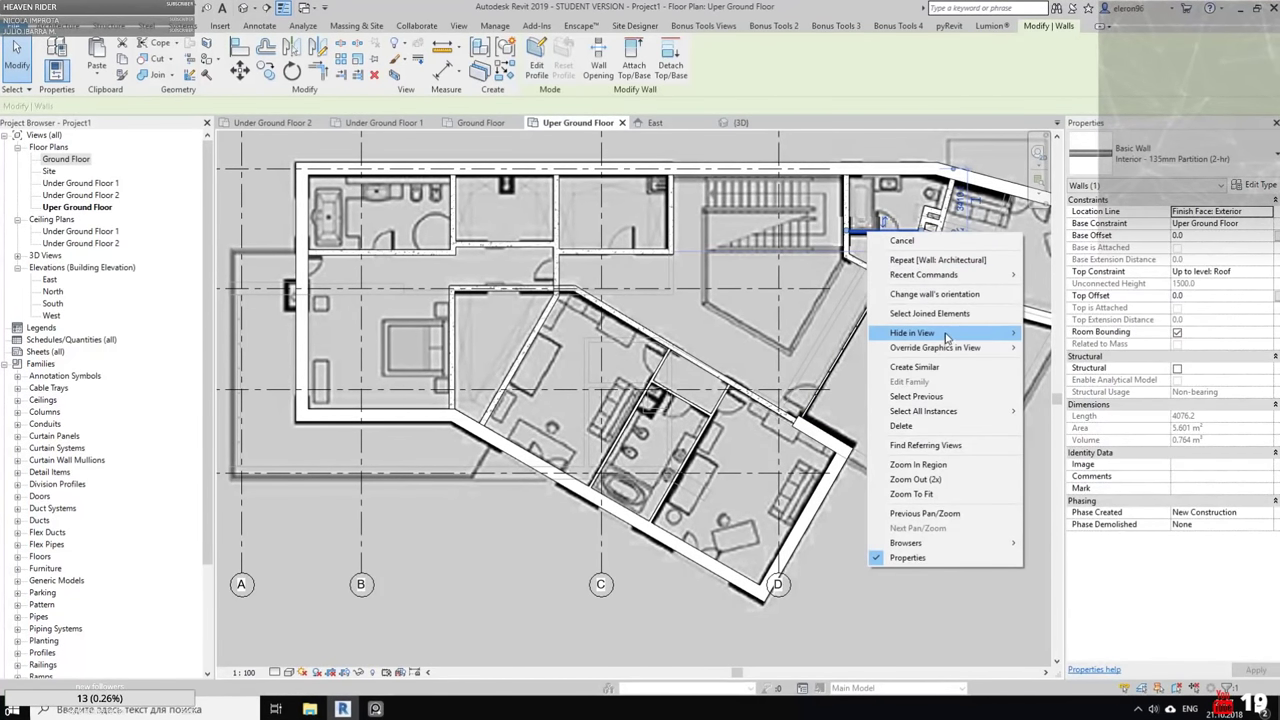
pyautogui.moveTo(960, 411)
pyautogui.click(1051, 418)
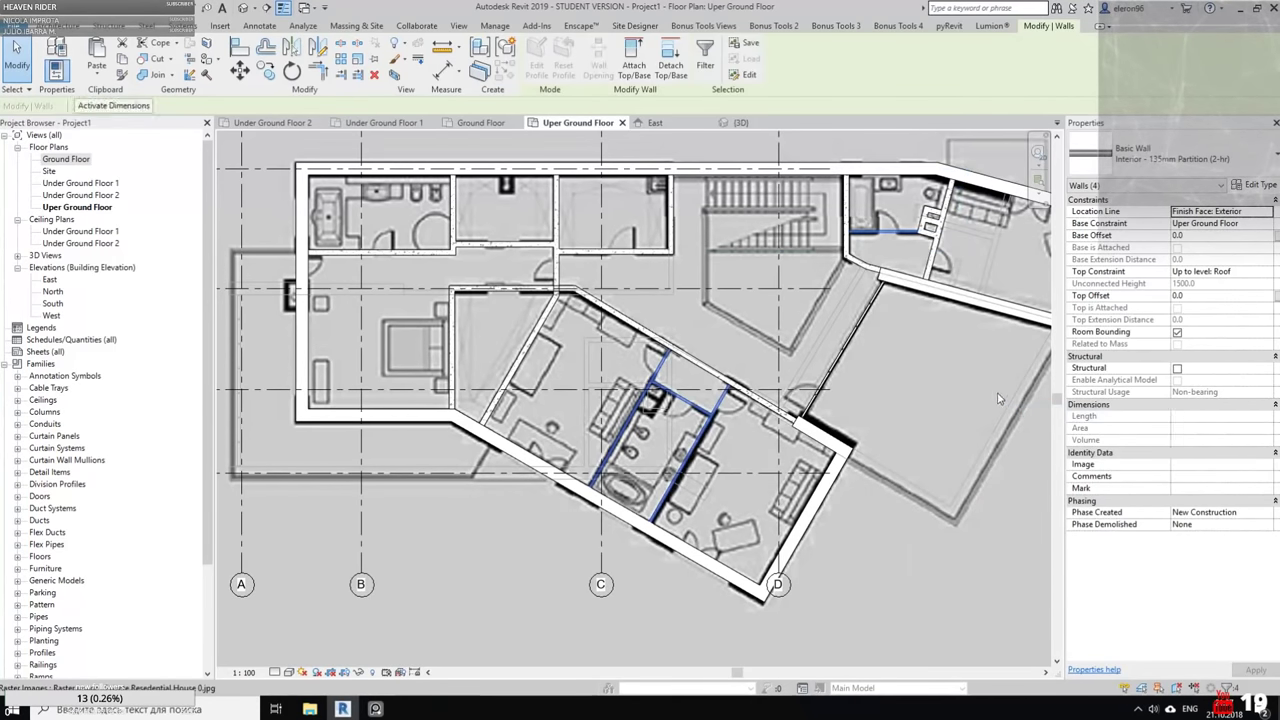
pyautogui.click(1267, 272)
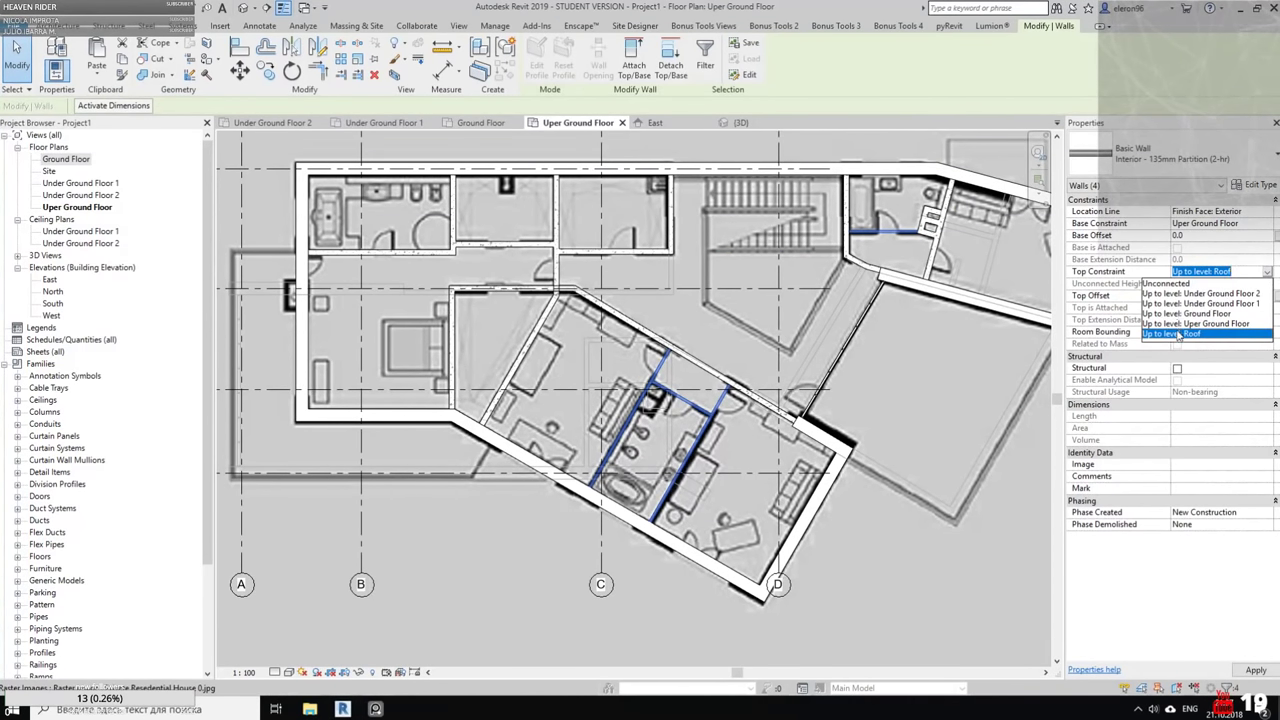
pyautogui.click(1178, 334)
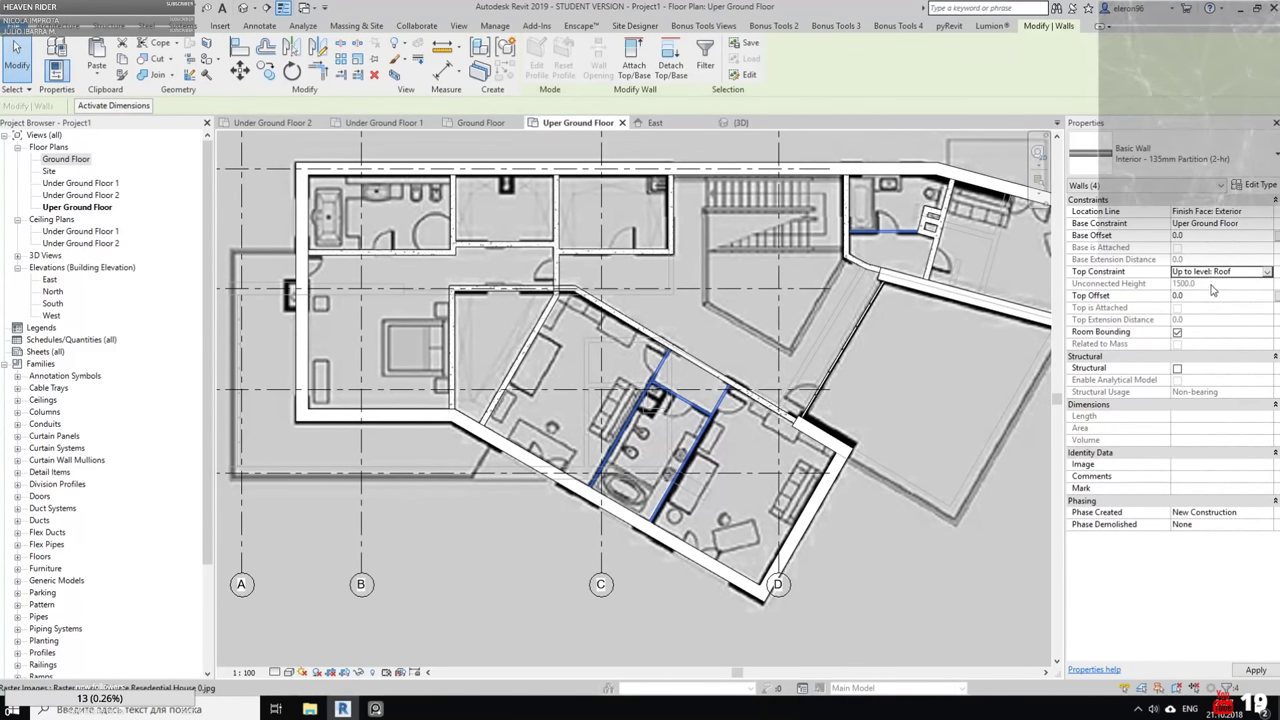
pyautogui.scroll(-5, 698, 209)
pyautogui.click(975, 379)
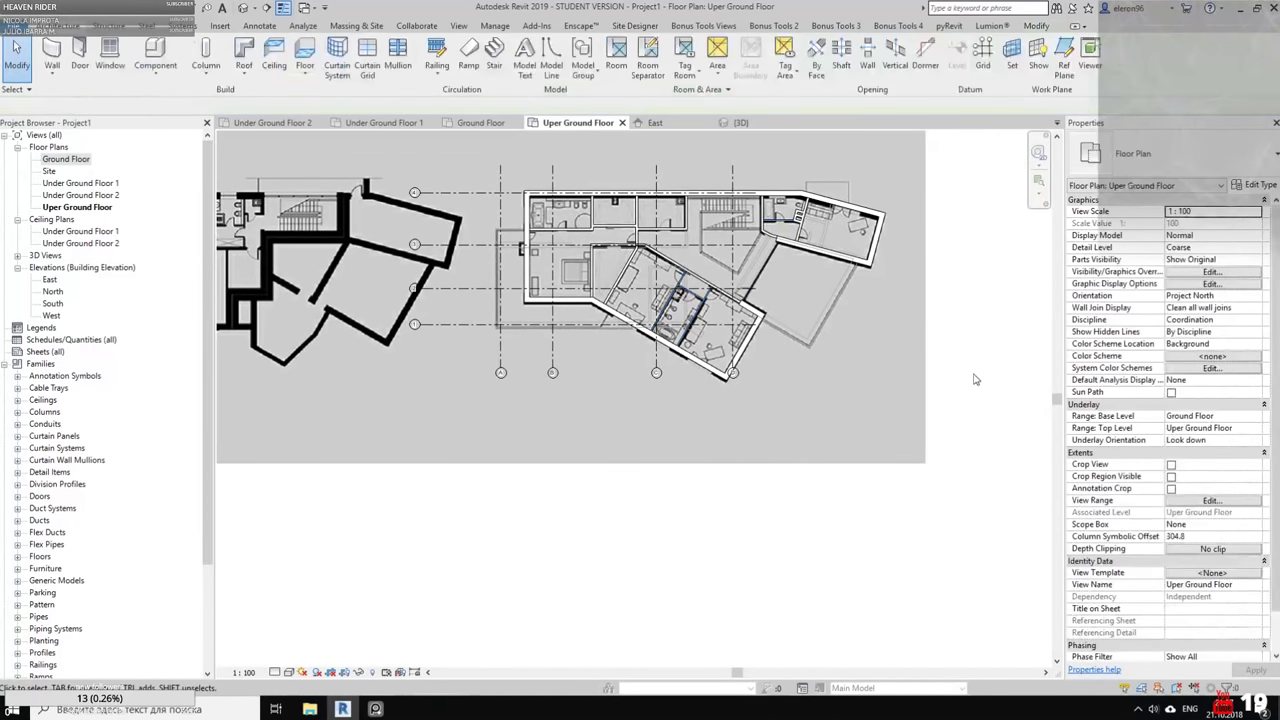
# Check the wall heights in 3D and raise the Roof level to an elevation of 7500 in the East elevation
pyautogui.moveTo(976, 379); pyautogui.dragTo(959, 394, button='middle')
pyautogui.click(736, 122)
pyautogui.scroll(-1, 784, 358)
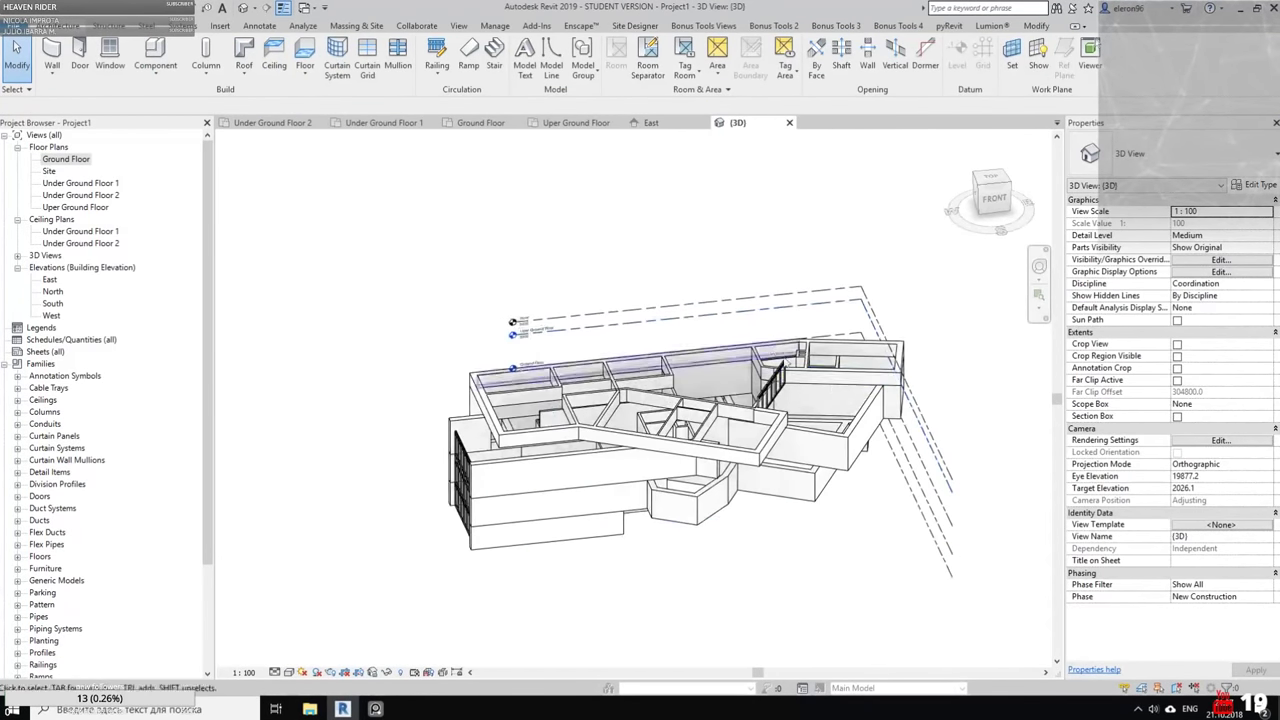
pyautogui.keyDown('shift'); pyautogui.moveTo(822, 376); pyautogui.dragTo(700, 288, button='middle'); pyautogui.keyUp('shift')
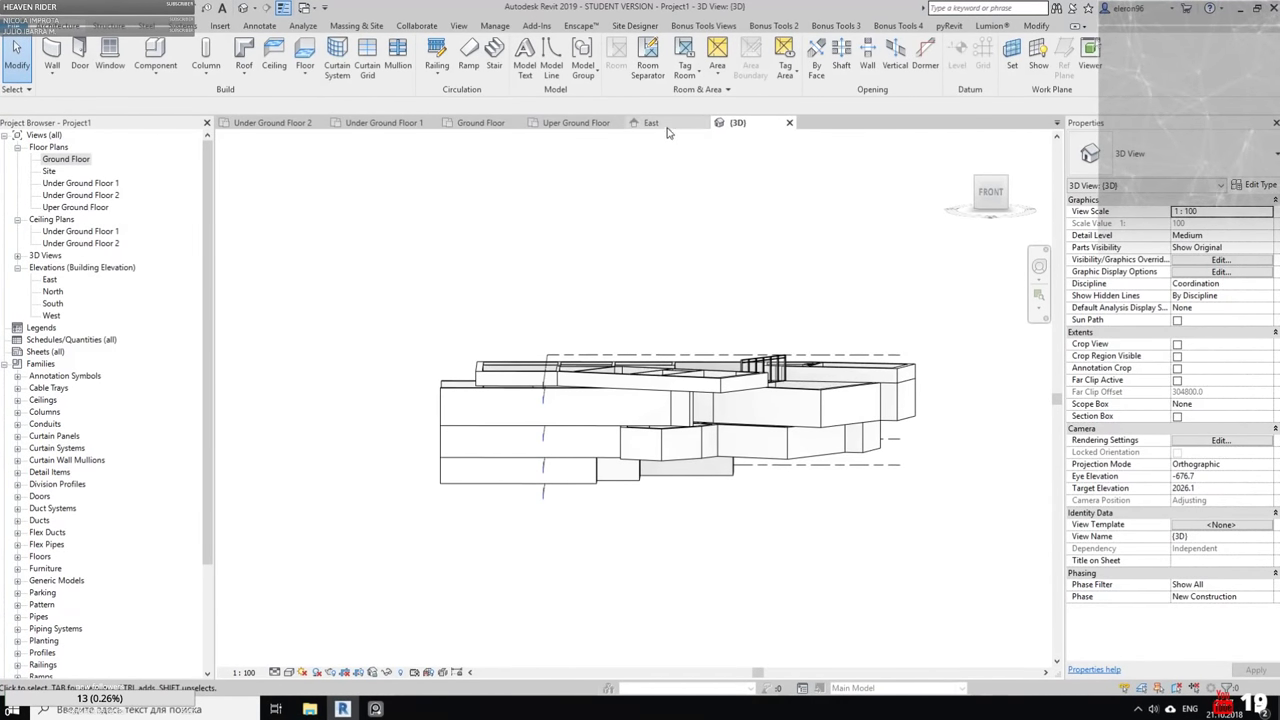
pyautogui.click(665, 123)
pyautogui.scroll(5, 690, 310)
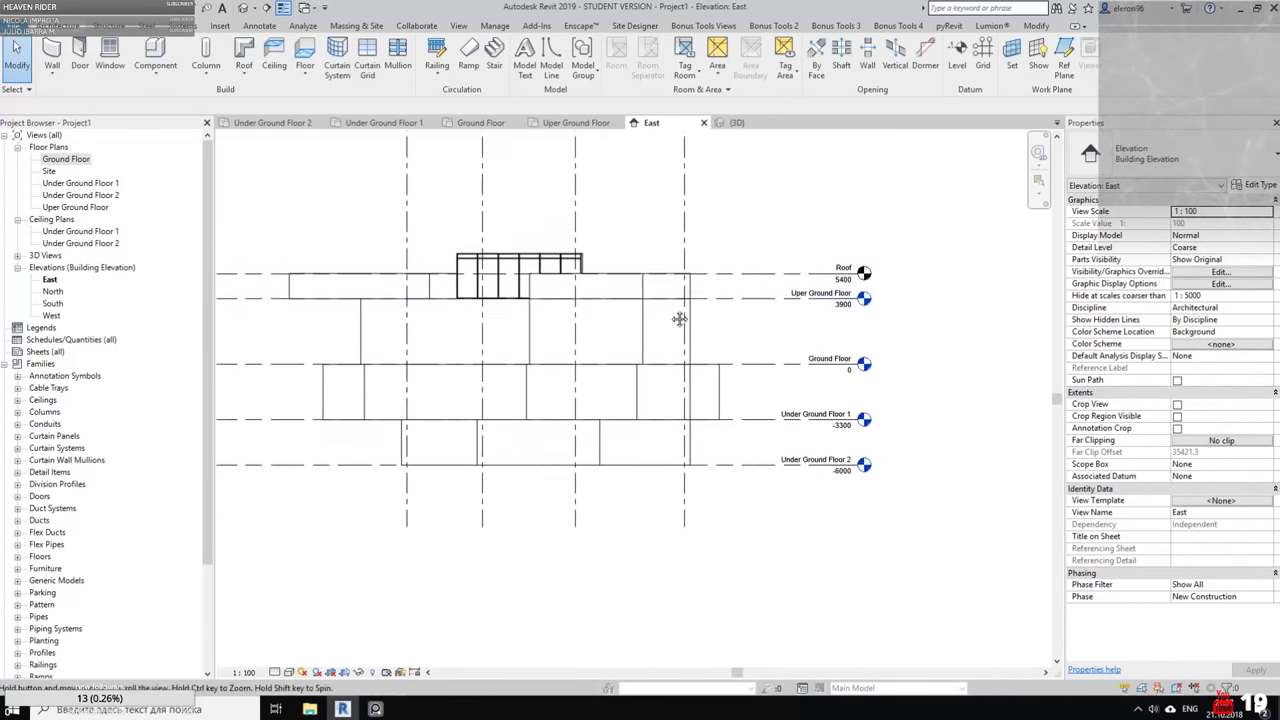
pyautogui.click(808, 282)
pyautogui.keyDown('ctrl'); pyautogui.moveTo(794, 277); pyautogui.dragTo(802, 211); pyautogui.keyUp('ctrl')
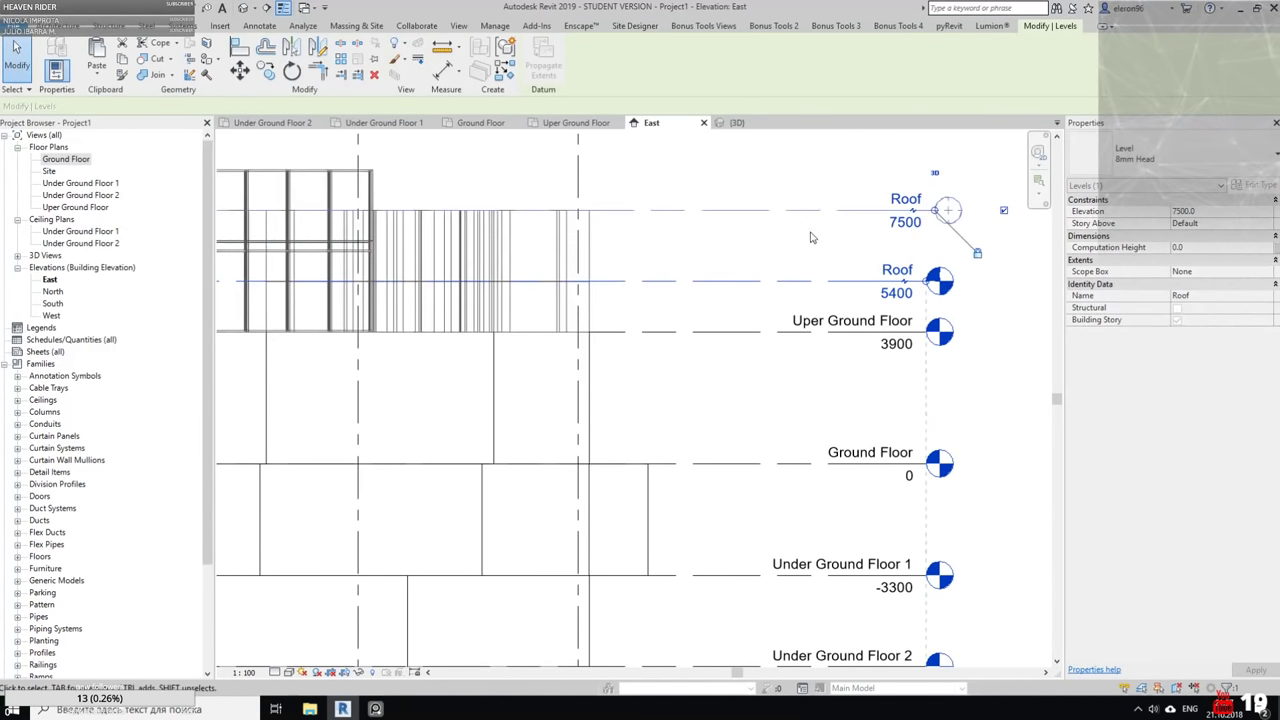
pyautogui.click(917, 257)
pyautogui.click(865, 213)
pyautogui.moveTo(835, 224); pyautogui.dragTo(705, 246, button='middle')
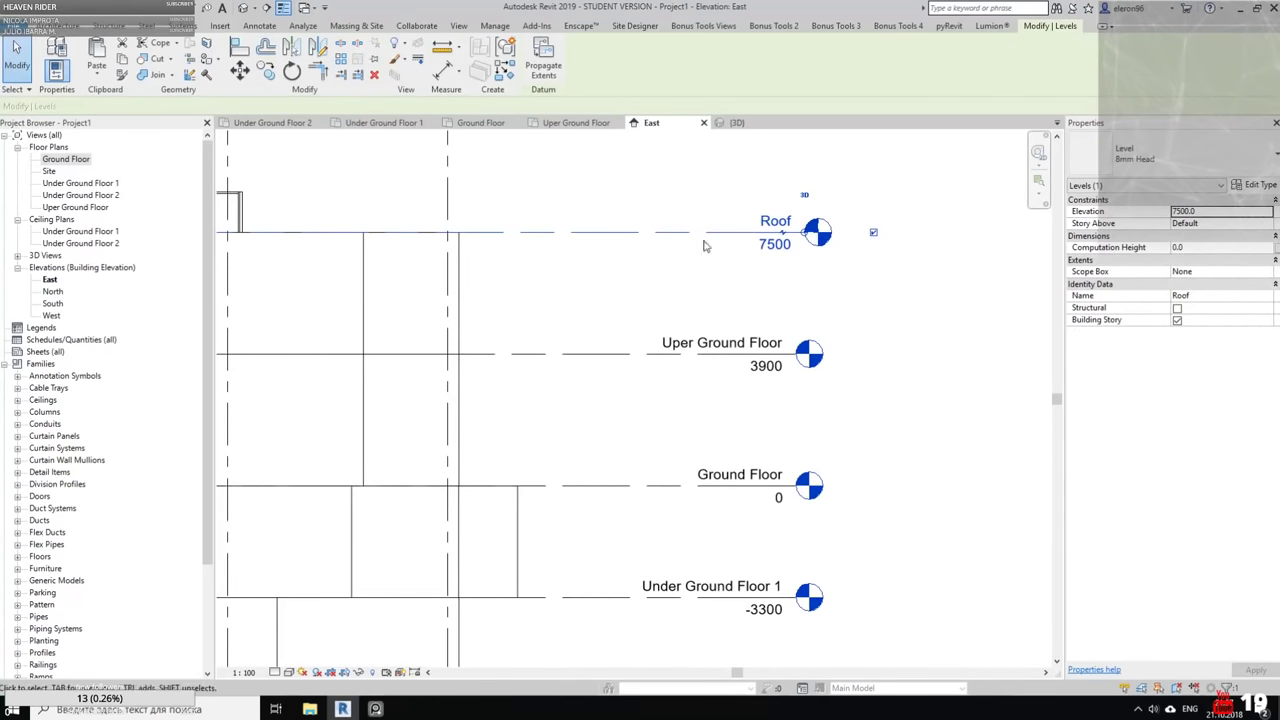
# Measure the height between the Roof and Uper Ground Floor levels and examine the raised walls in 3D
pyautogui.press('d')
pyautogui.press('i')
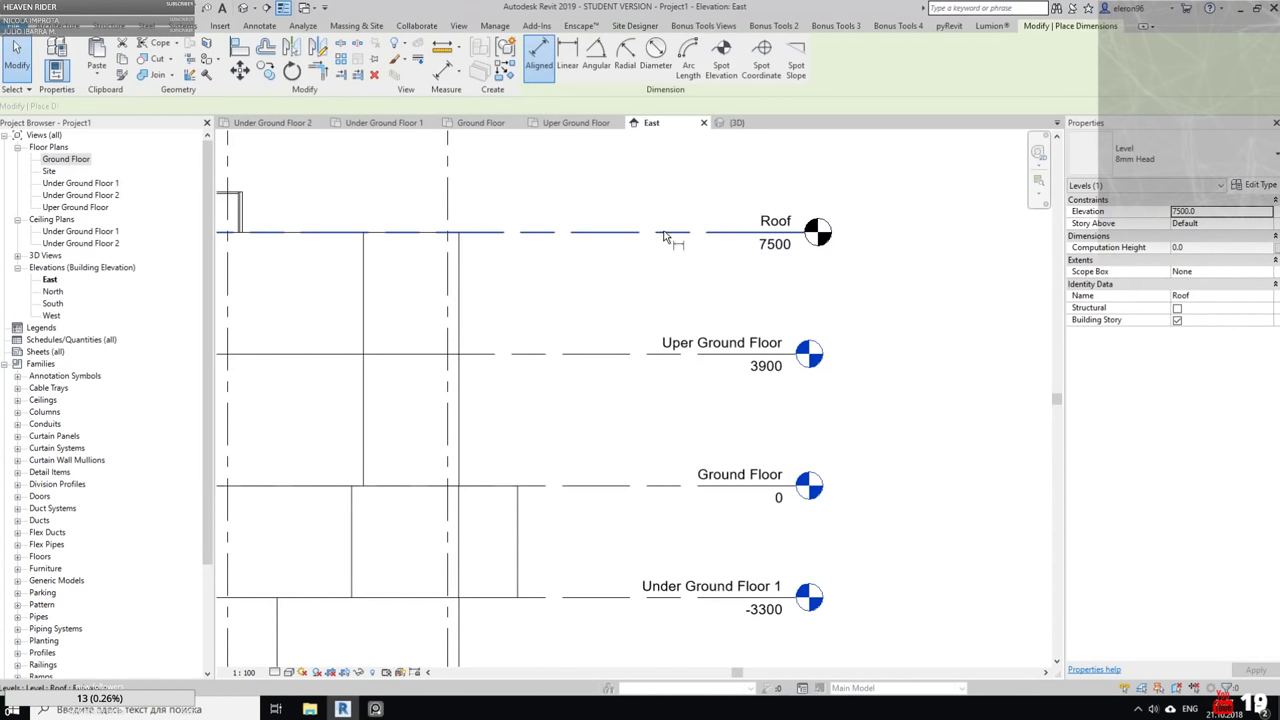
pyautogui.click(632, 233)
pyautogui.click(643, 358)
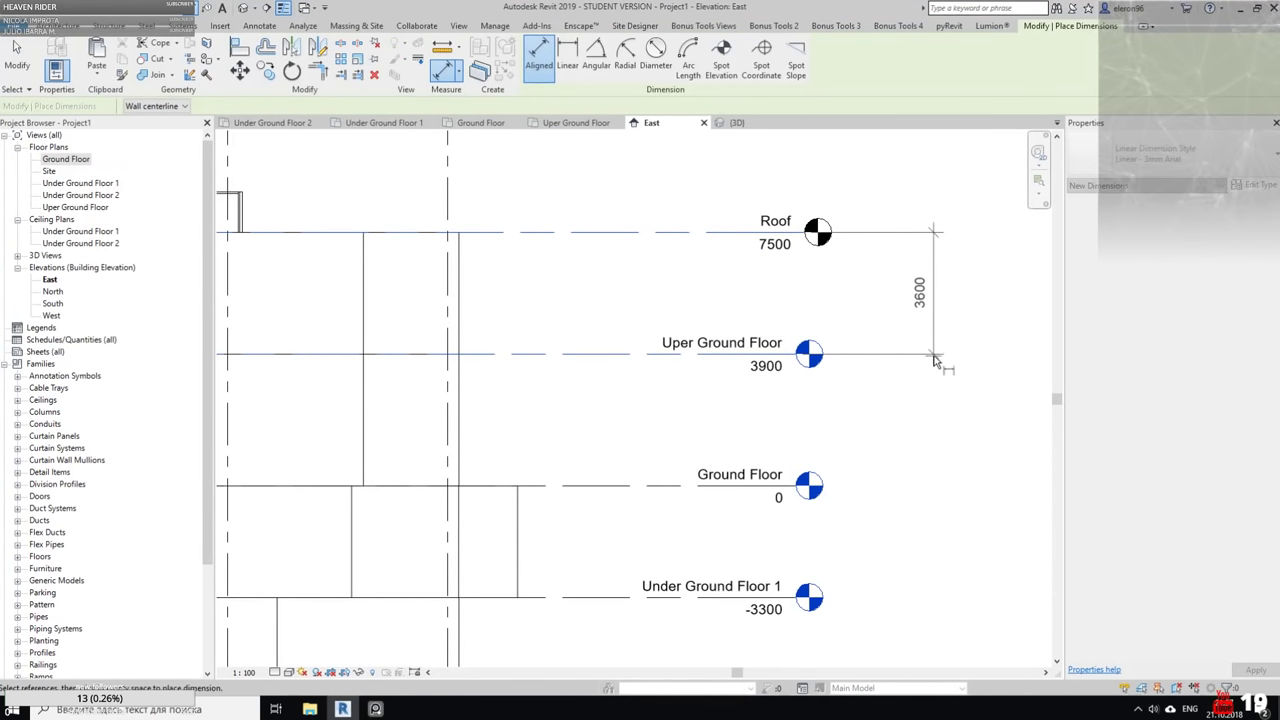
pyautogui.press('Escape')
pyautogui.press('Escape')
pyautogui.scroll(-2, 891, 320)
pyautogui.moveTo(638, 291); pyautogui.dragTo(760, 297, button='middle')
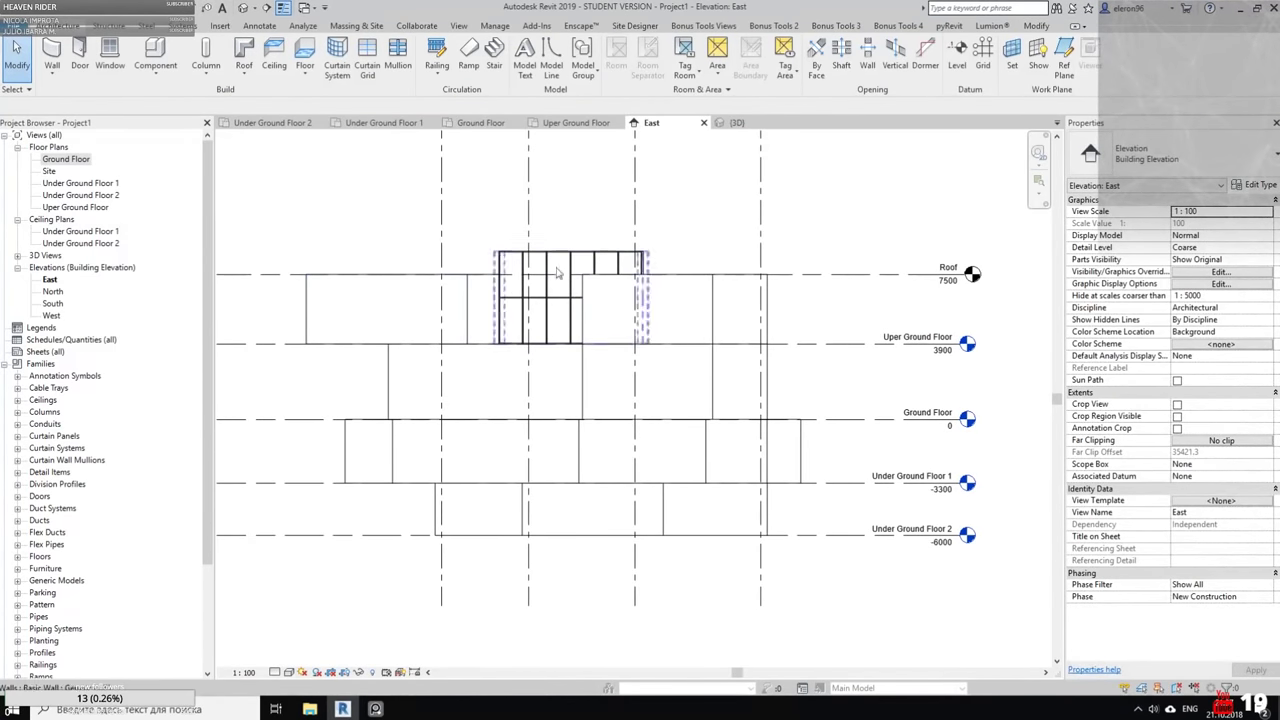
pyautogui.click(737, 122)
pyautogui.keyDown('shift'); pyautogui.moveTo(725, 200); pyautogui.dragTo(830, 493, button='middle'); pyautogui.keyUp('shift')
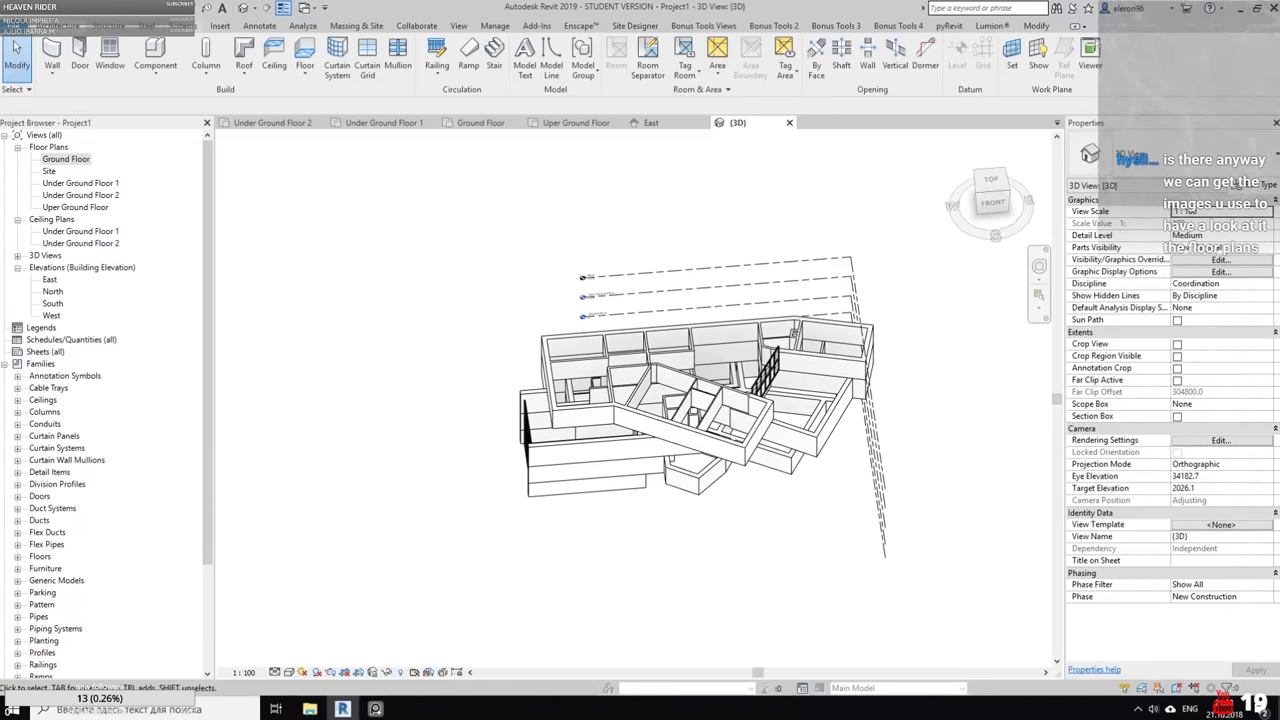
# Start saving the project and set the location to the E:\Tutorials\10-Private Resedential House folder
pyautogui.hotkey('ctrl', 's')
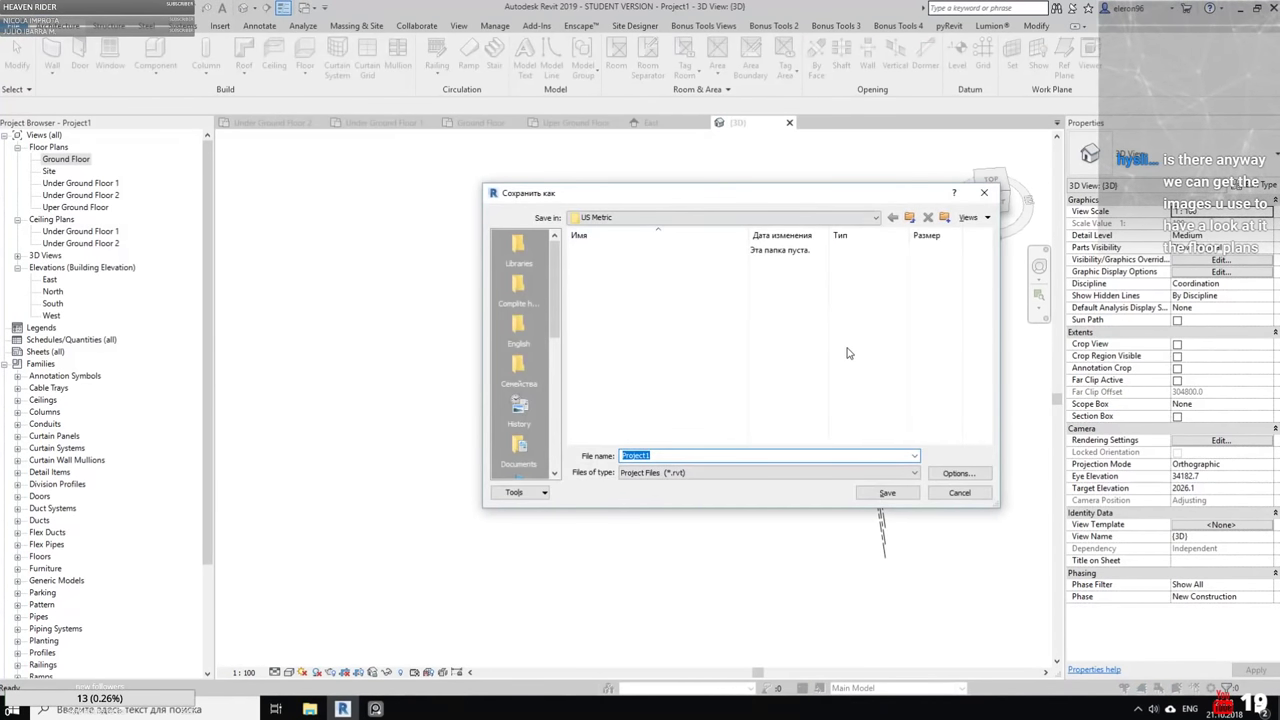
pyautogui.click(309, 709)
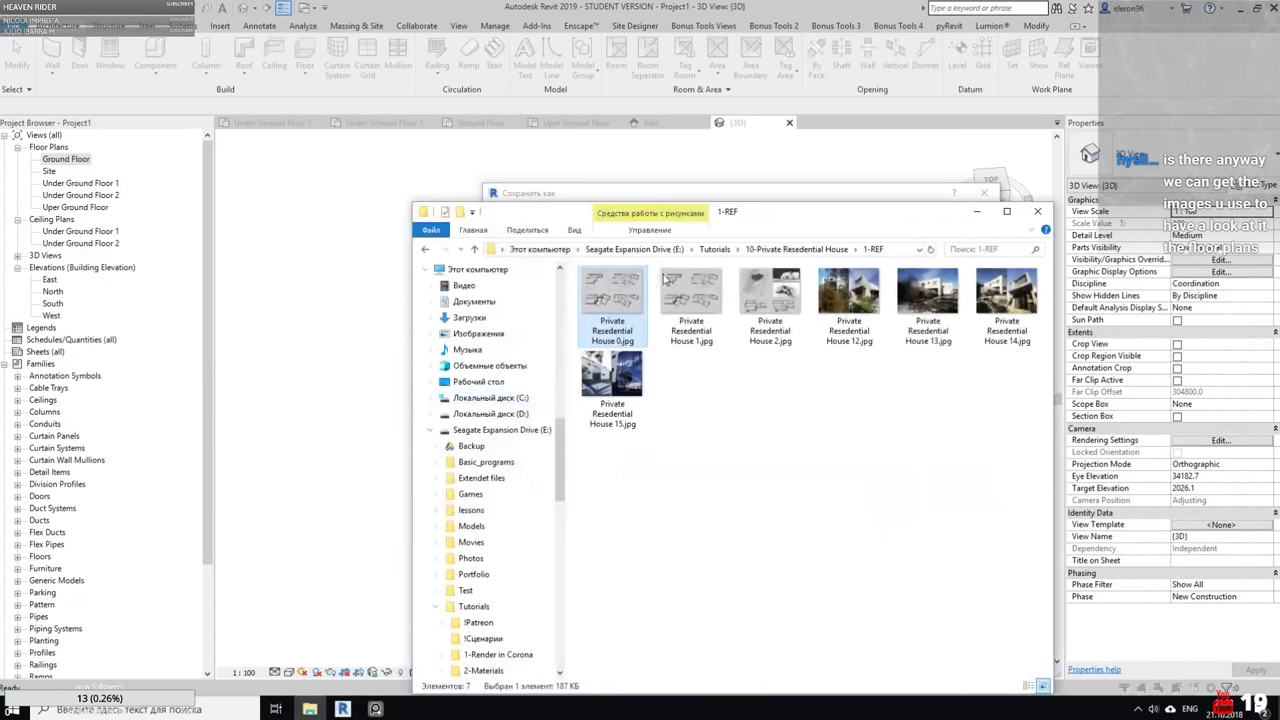
pyautogui.click(912, 249)
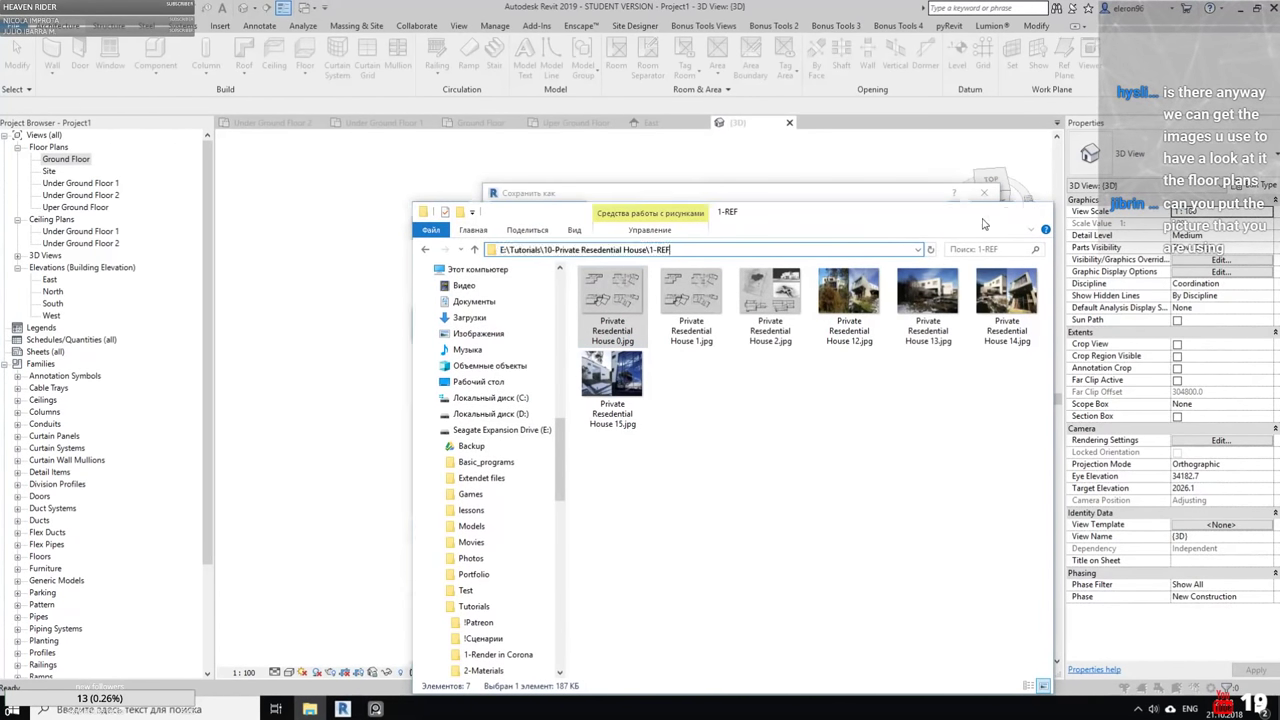
pyautogui.click(976, 211)
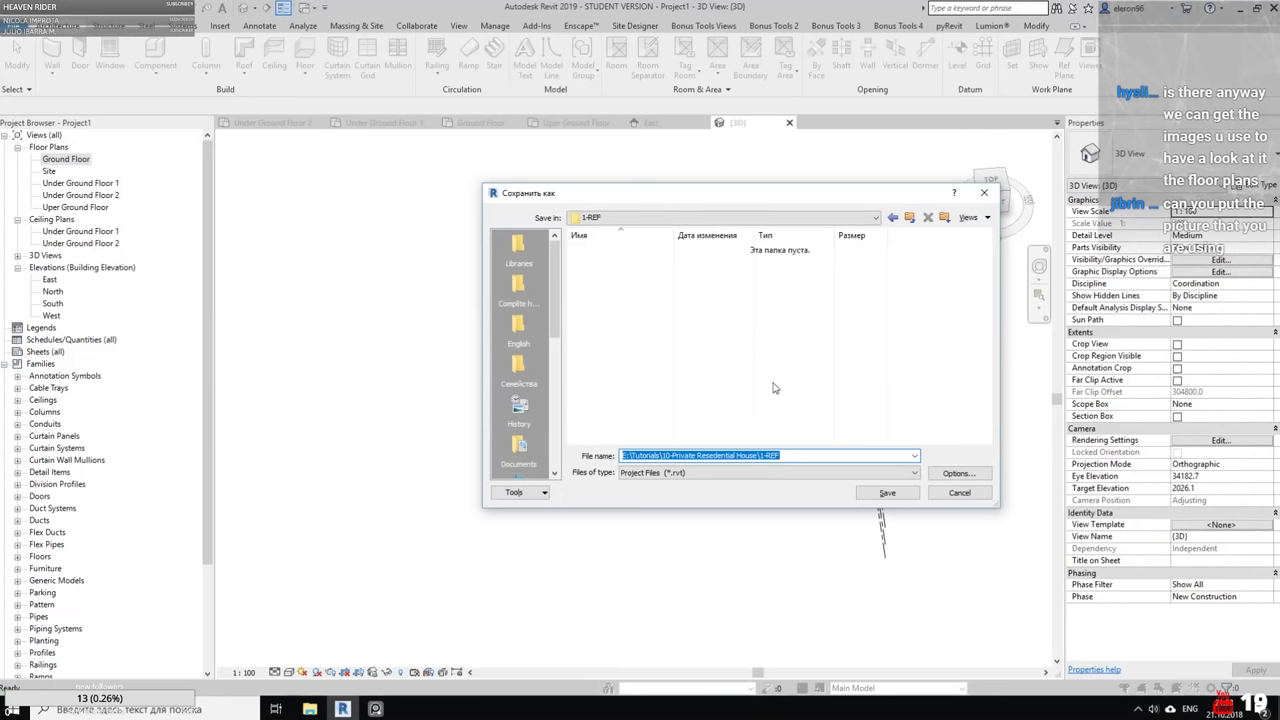
pyautogui.press('Tab')
pyautogui.press('BackSpace')
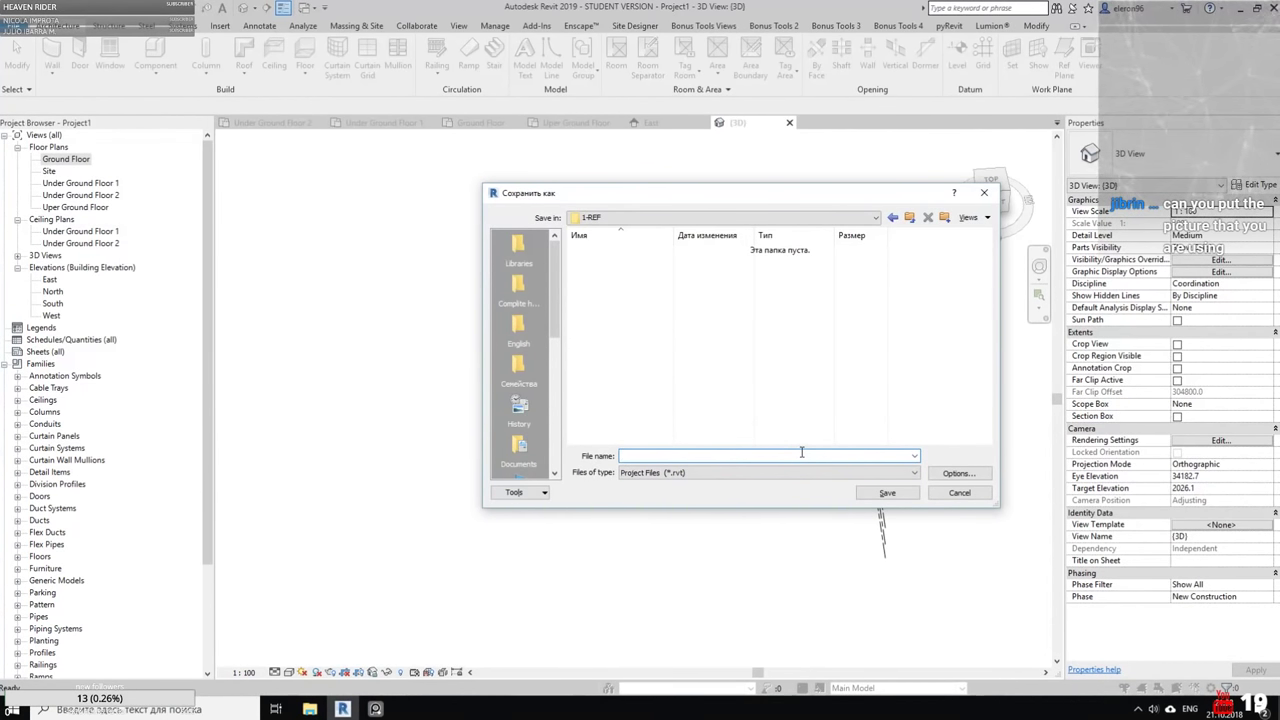
pyautogui.click(909, 217)
# Create a folder named 2-Project inside 10-Private Resedential House and open it as the save location
pyautogui.rightClick(700, 320)
pyautogui.moveTo(816, 479)
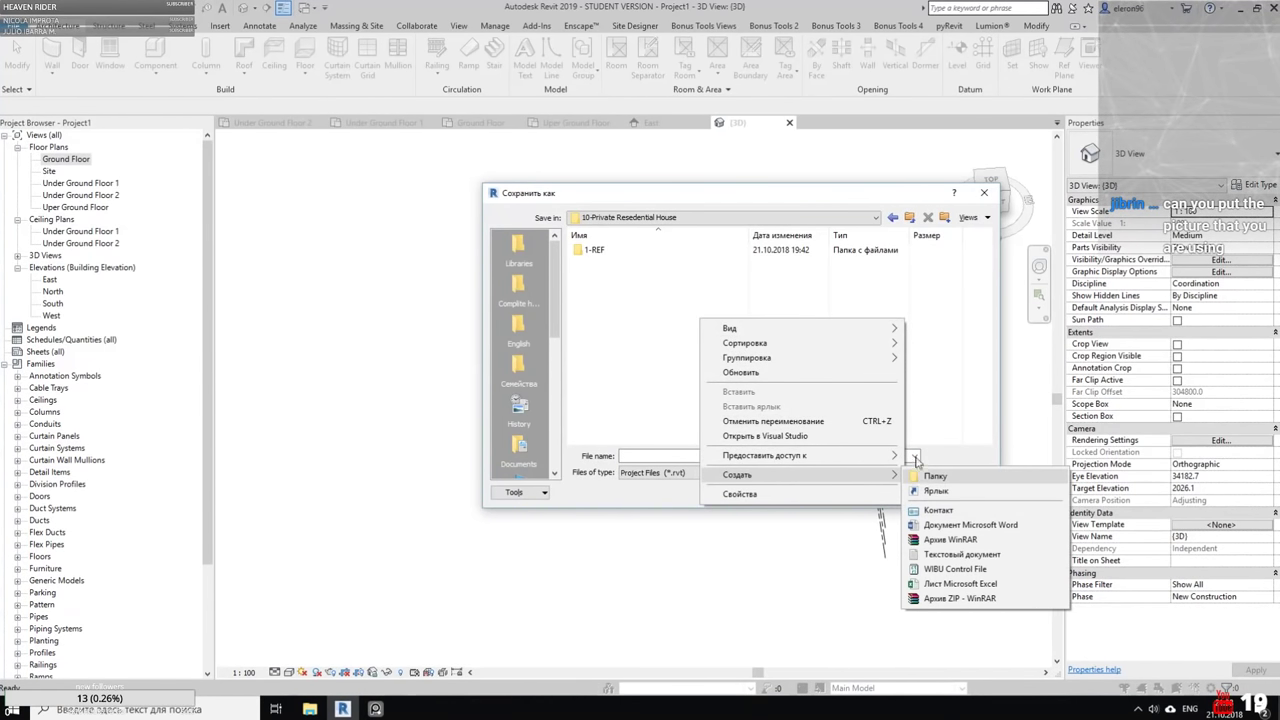
pyautogui.click(929, 478)
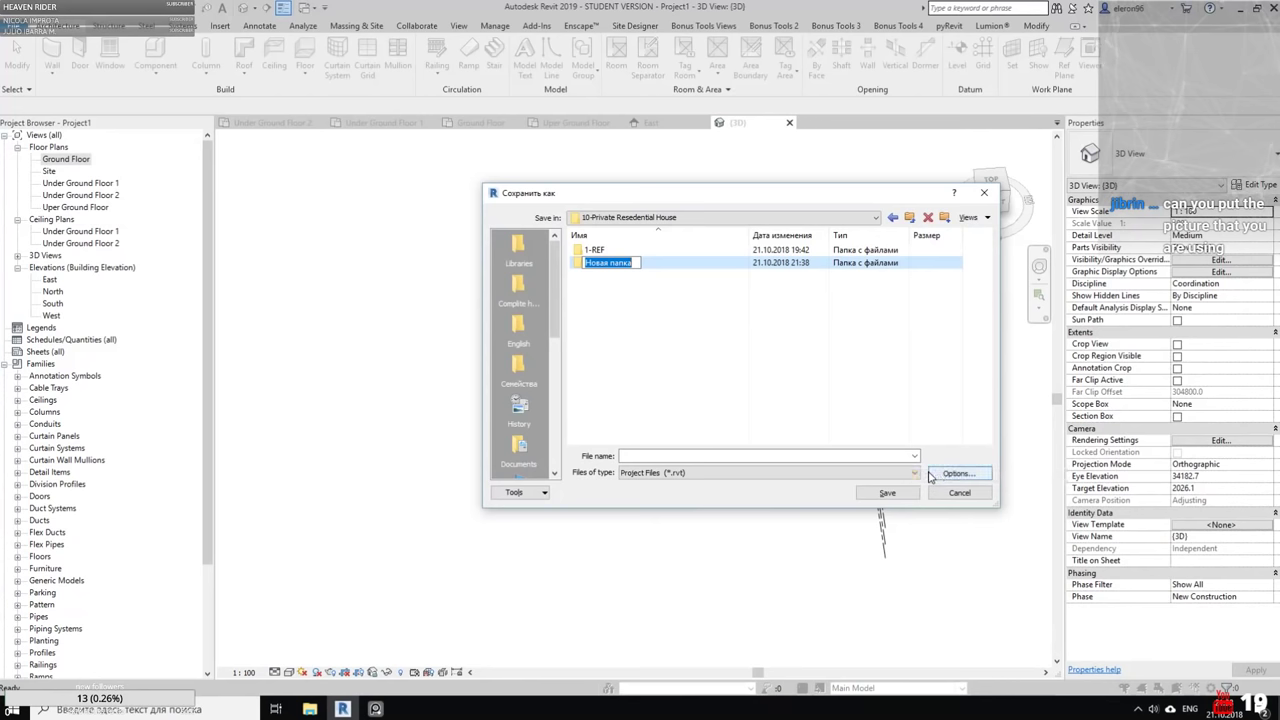
pyautogui.write('2-P')
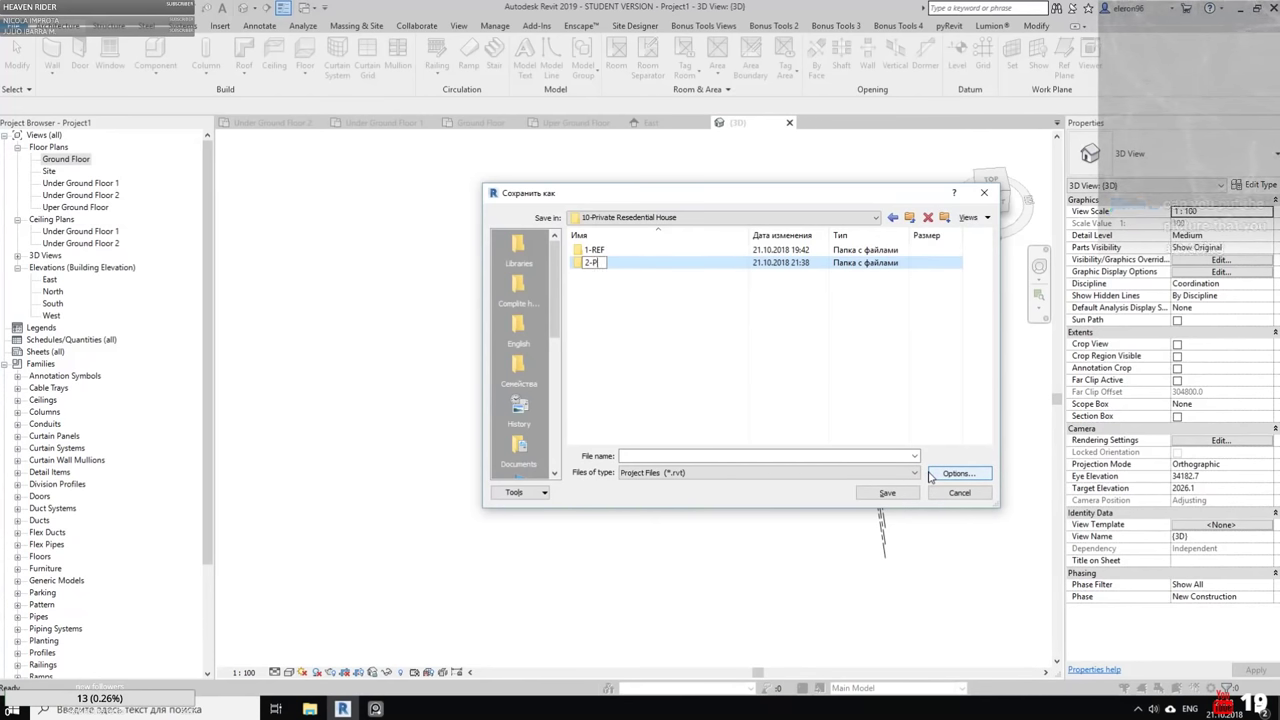
pyautogui.write('roject')
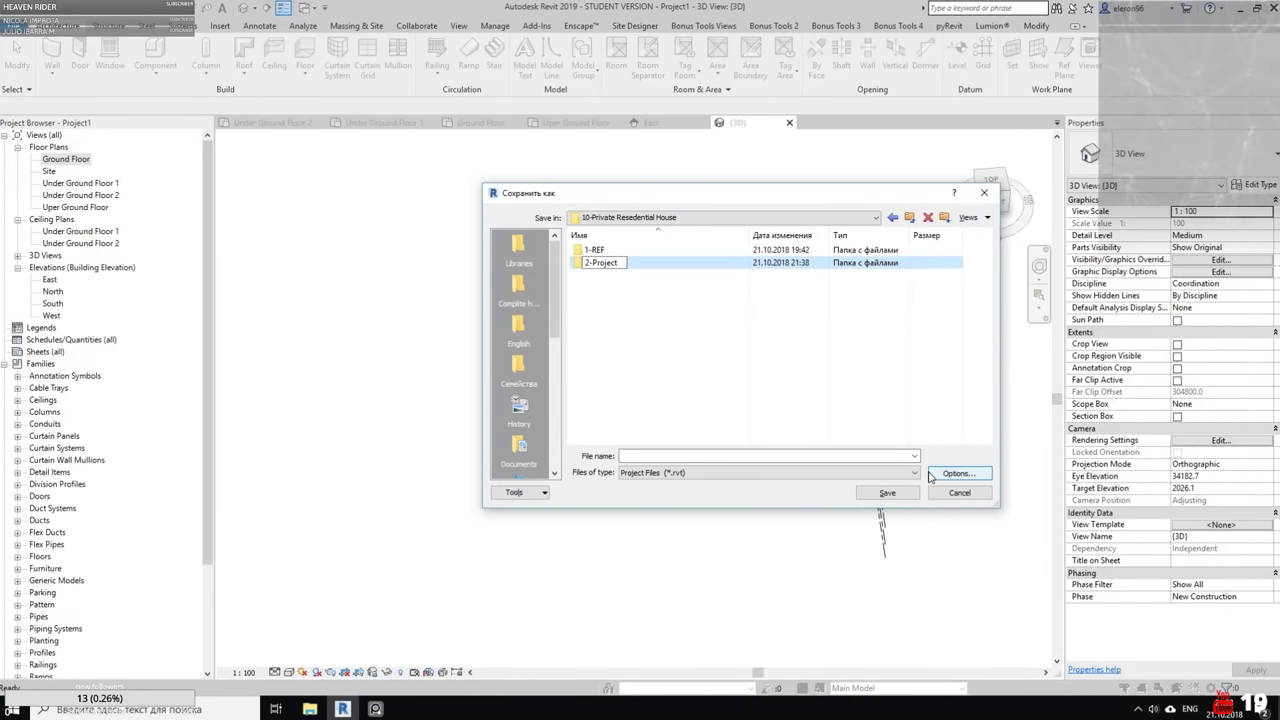
pyautogui.press('Return')
pyautogui.press('Return')
# Save the project in the 2-Project folder under the file name Private Residential House
pyautogui.click(800, 455)
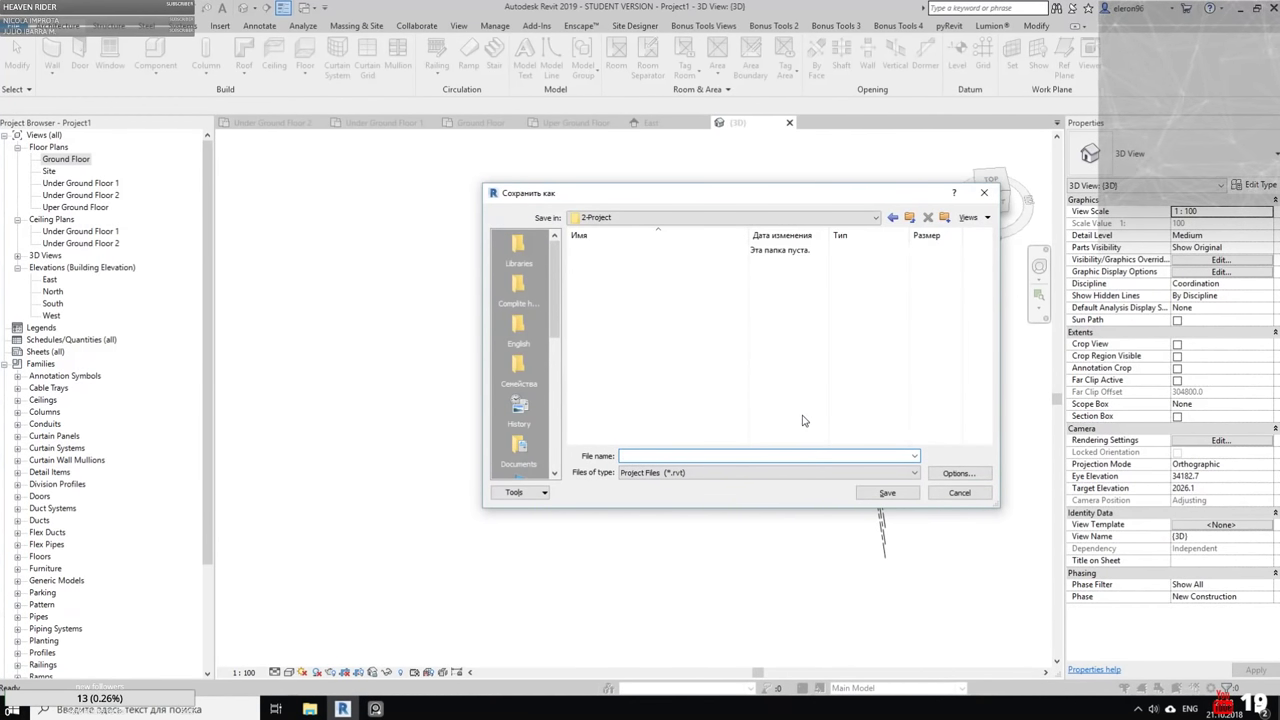
pyautogui.write('Private Resid')
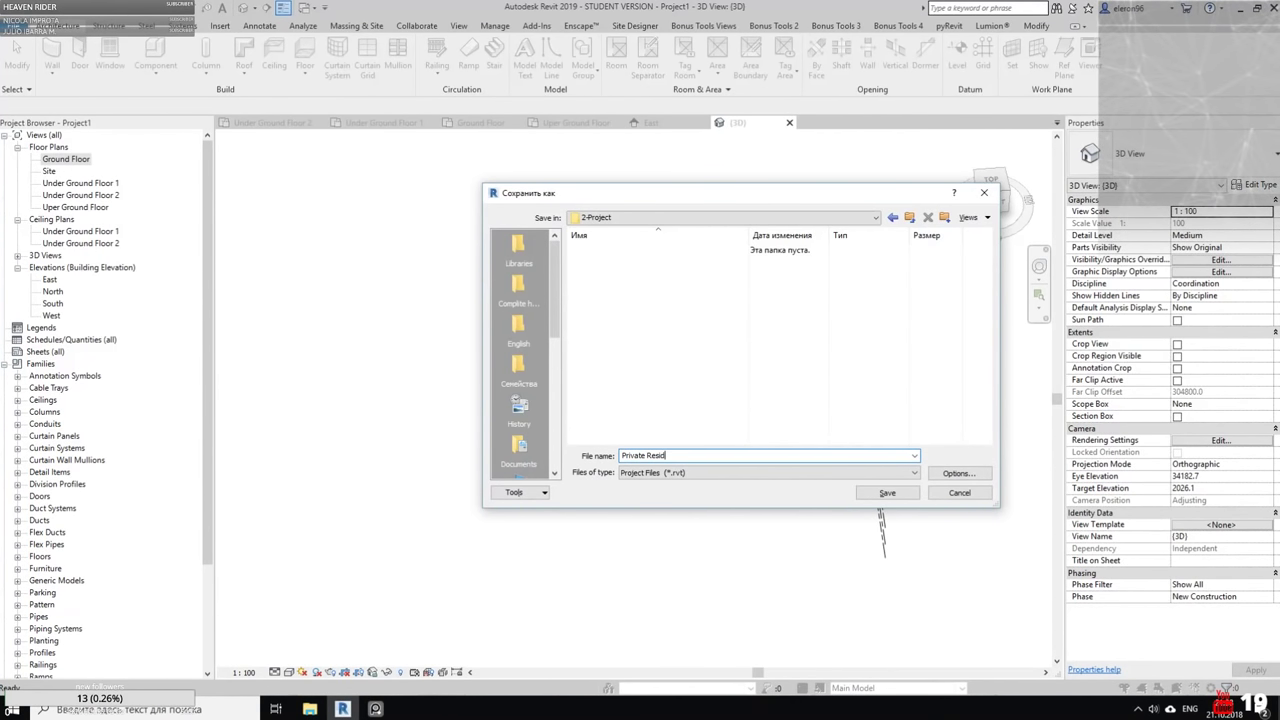
pyautogui.write('ential House')
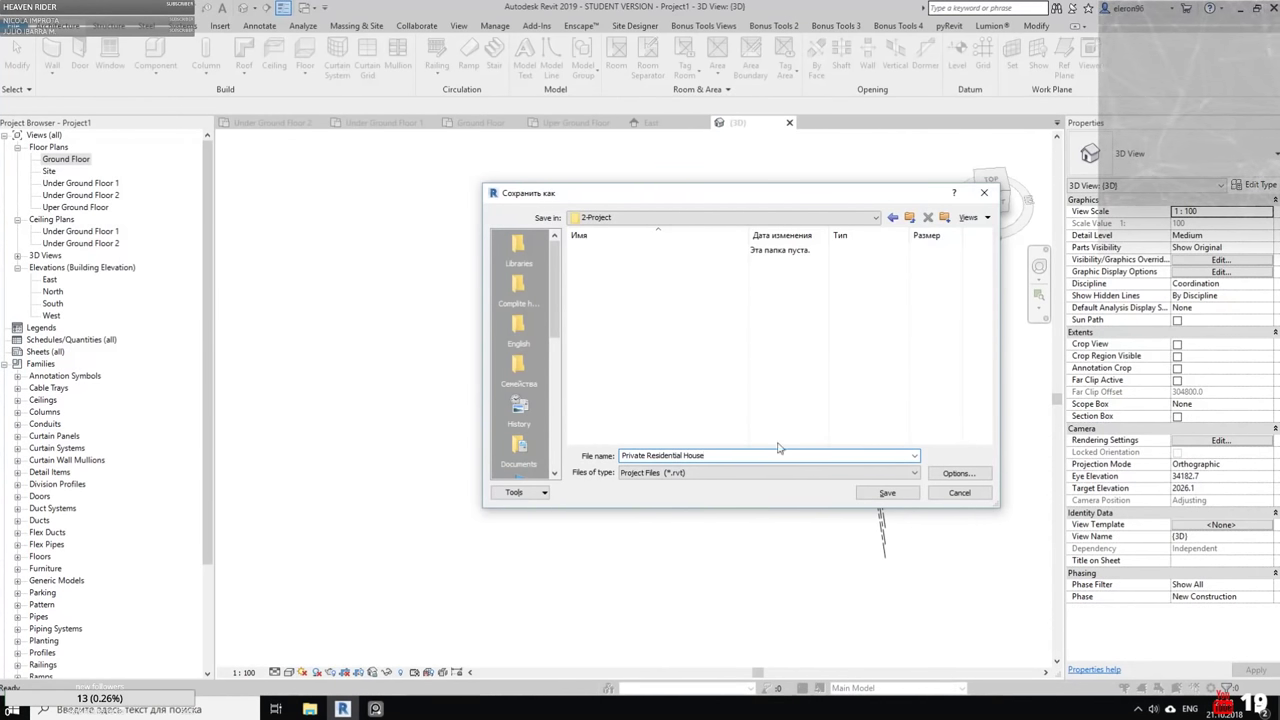
pyautogui.click(887, 492)
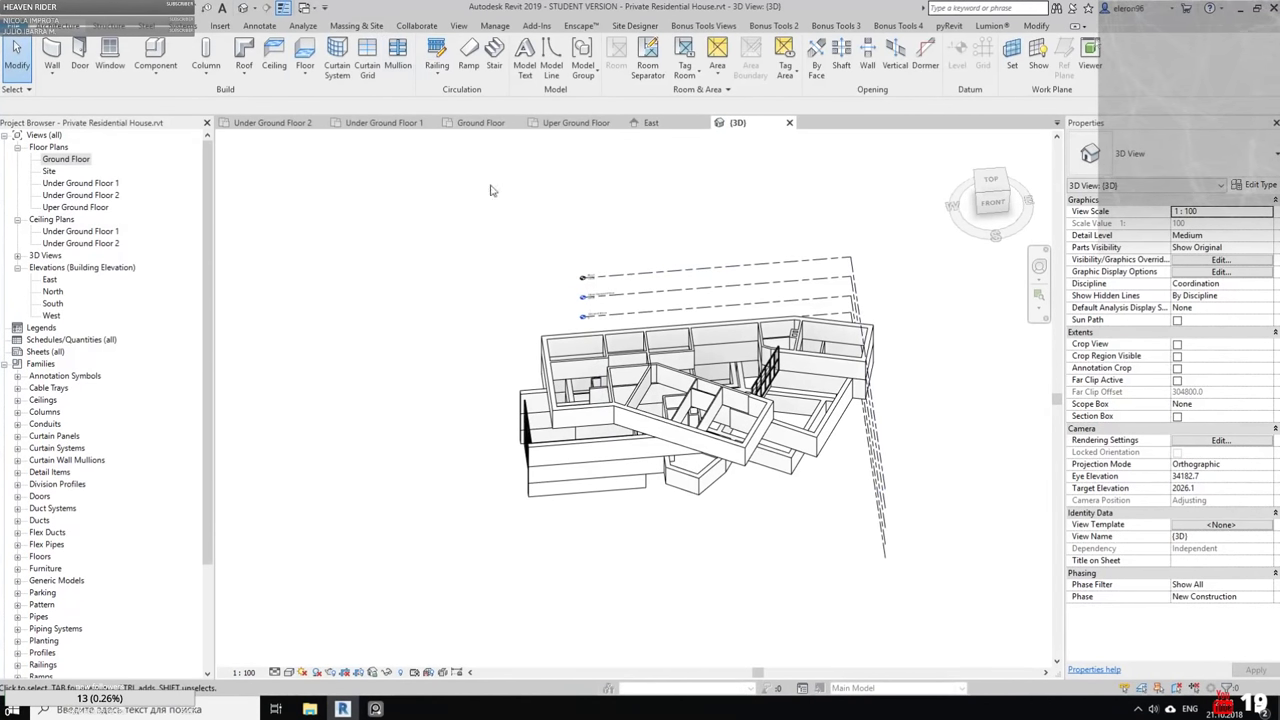
# Close the East elevation and all open floor plan views, keeping only the 3D view open
pyautogui.click(703, 122)
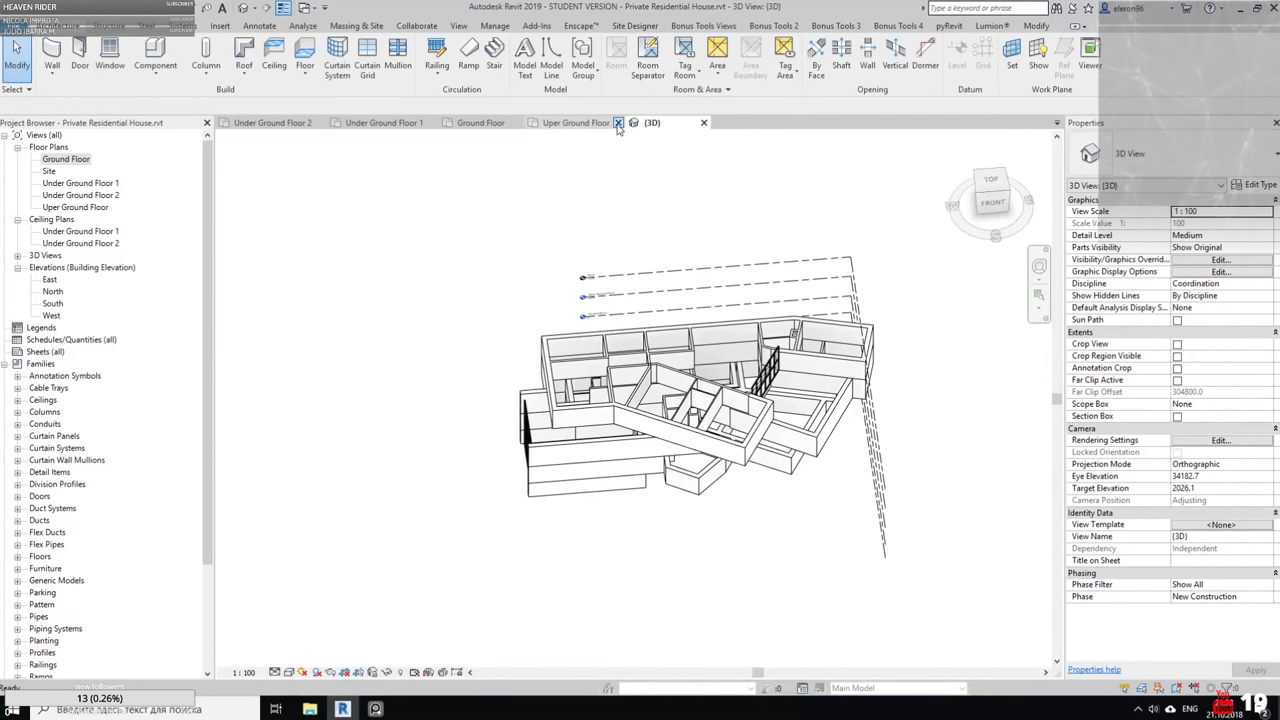
pyautogui.click(618, 122)
pyautogui.click(517, 122)
pyautogui.click(430, 122)
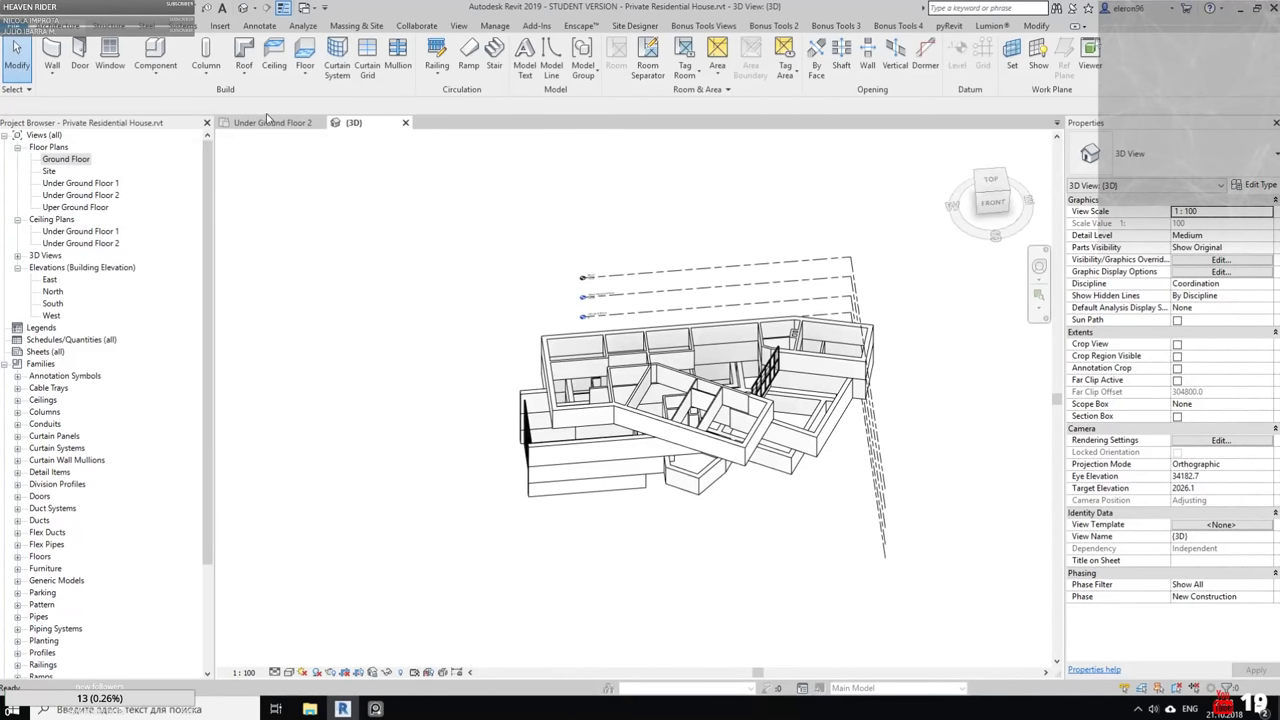
pyautogui.click(320, 122)
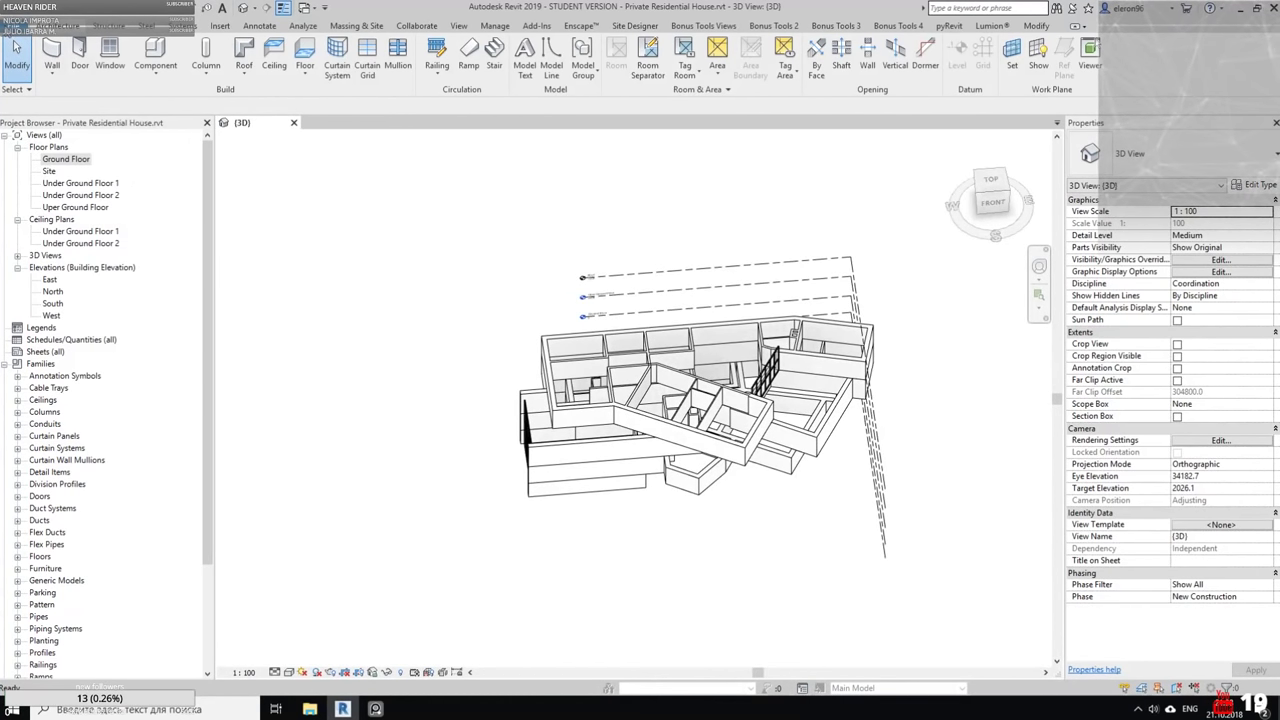
# Open the recent project Canvas Homes_Central Patreon.rvt and display its default 3D view
pyautogui.click(14, 26)
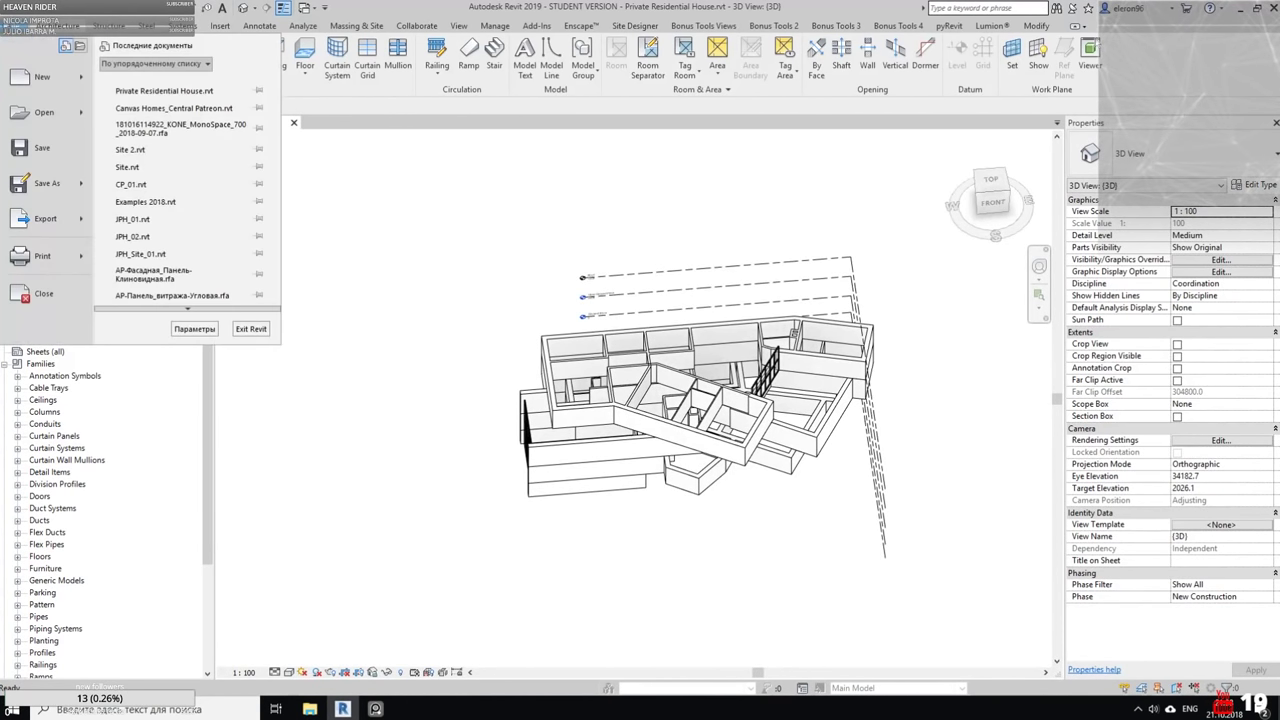
pyautogui.click(200, 112)
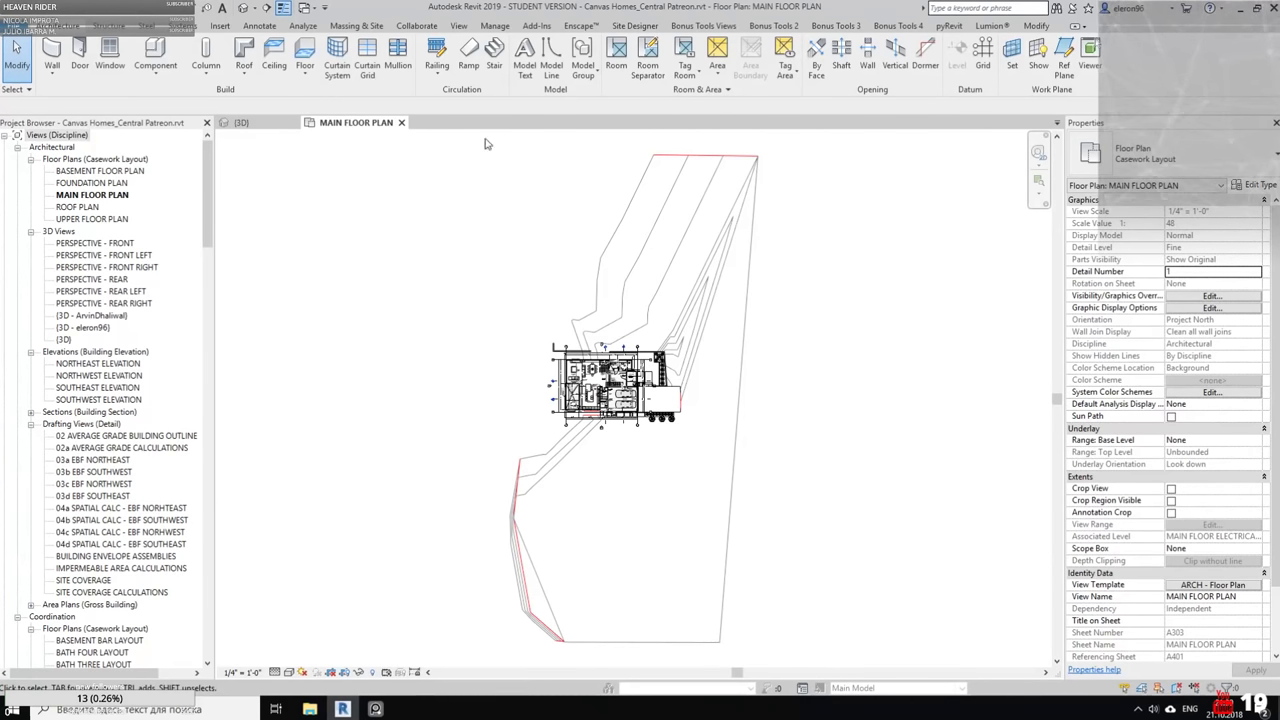
pyautogui.click(244, 9)
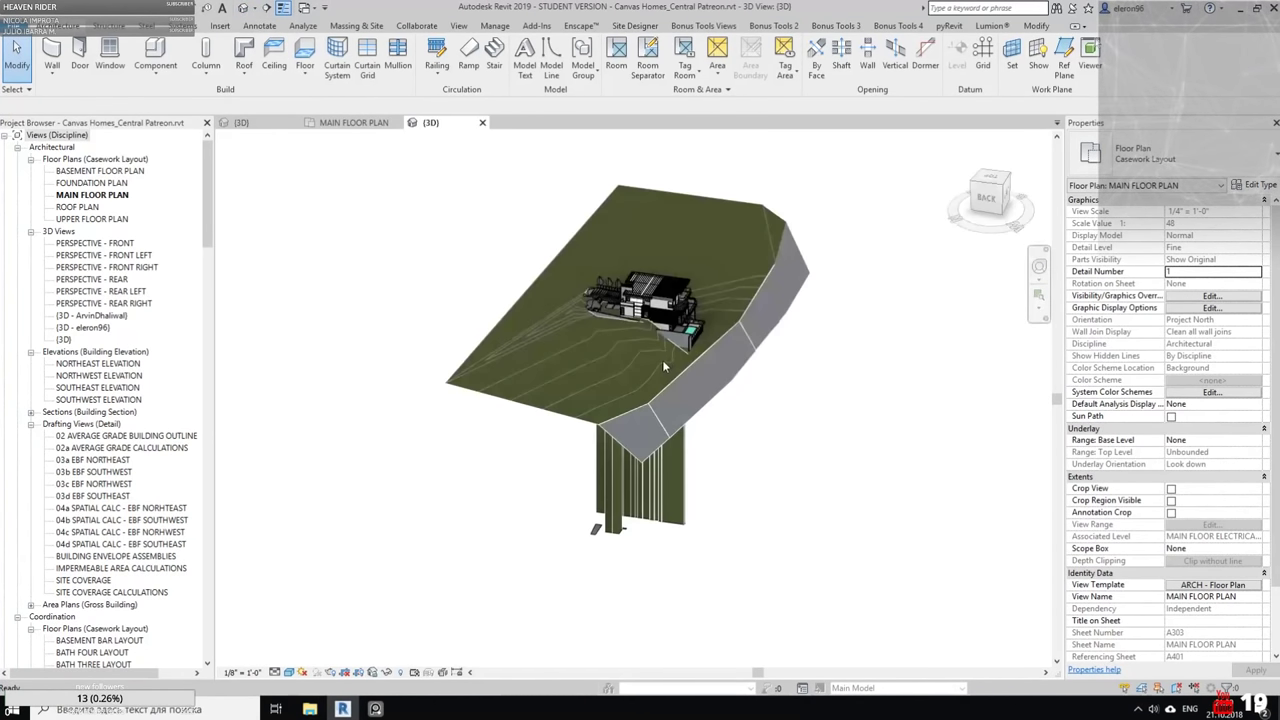
# Examine the finished house model and its pool terrace in the 3D view
pyautogui.scroll(8, 725, 291)
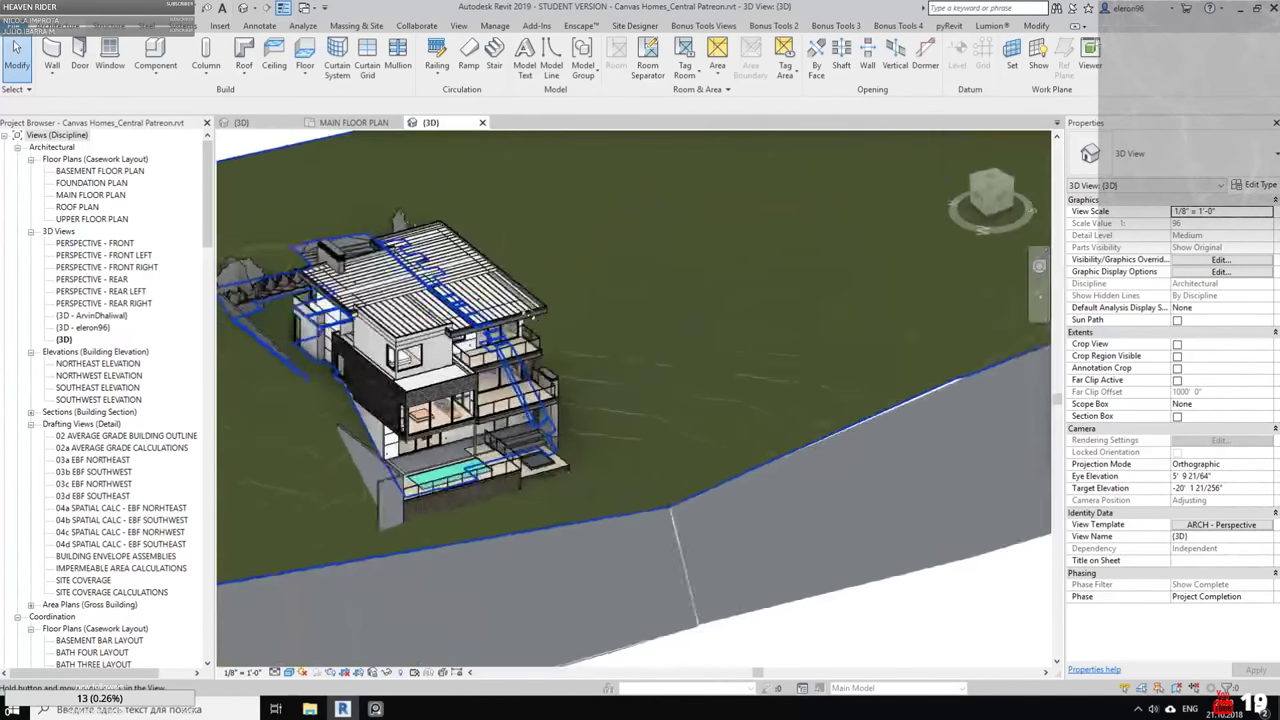
pyautogui.keyDown('shift'); pyautogui.moveTo(532, 314); pyautogui.dragTo(635, 312, button='middle'); pyautogui.keyUp('shift')
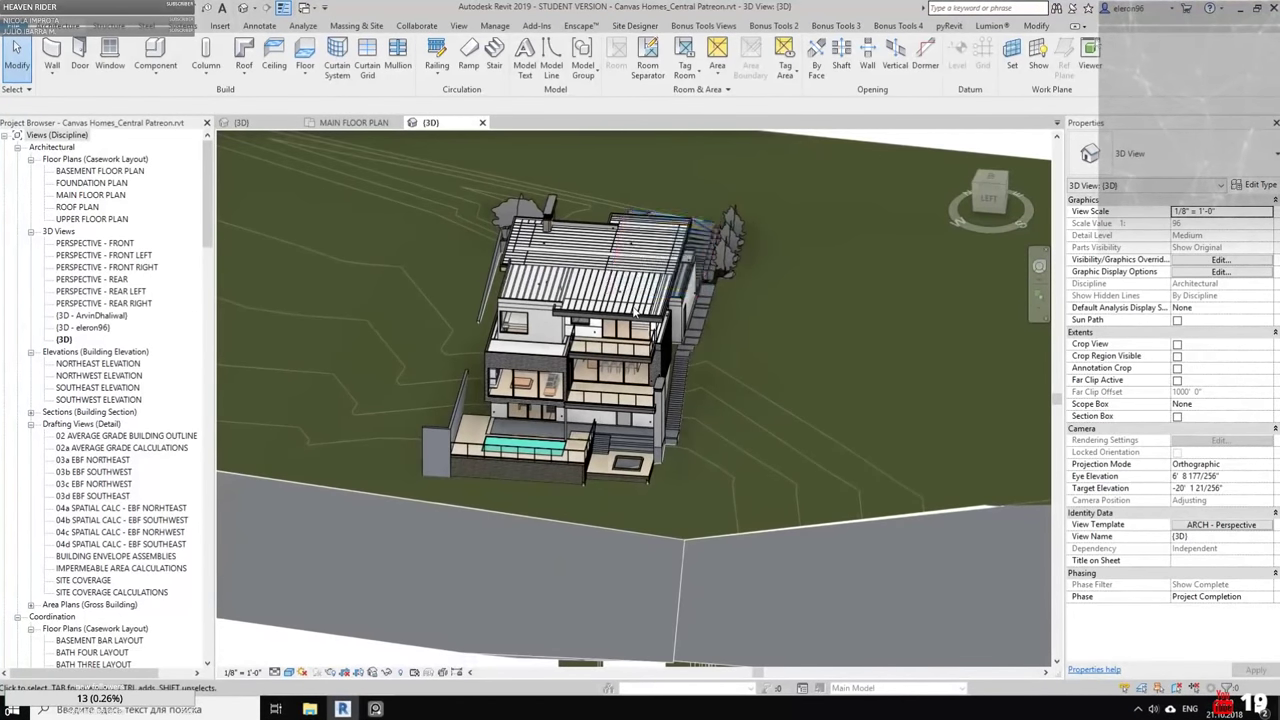
pyautogui.scroll(2, 634, 312)
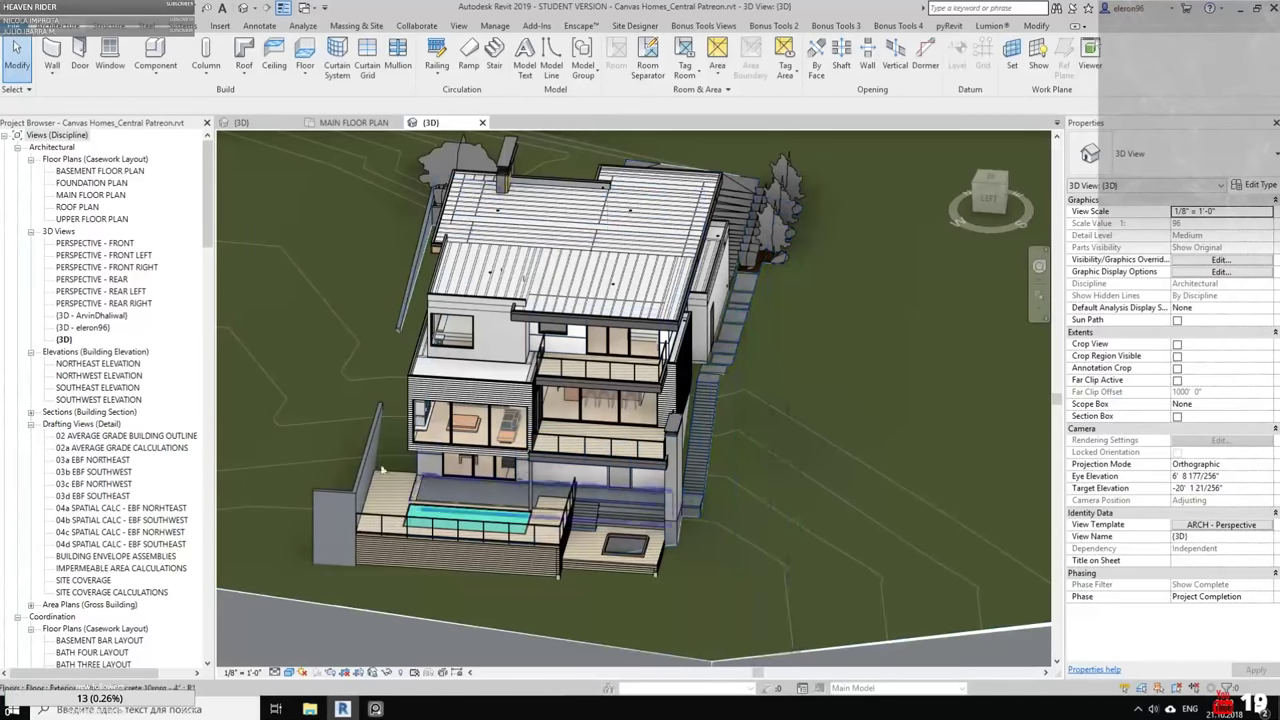
# Open BASEMENT FLOOR PLAN and FOUNDATION PLAN and examine the drawings of the house in each
pyautogui.doubleClick(101, 170)
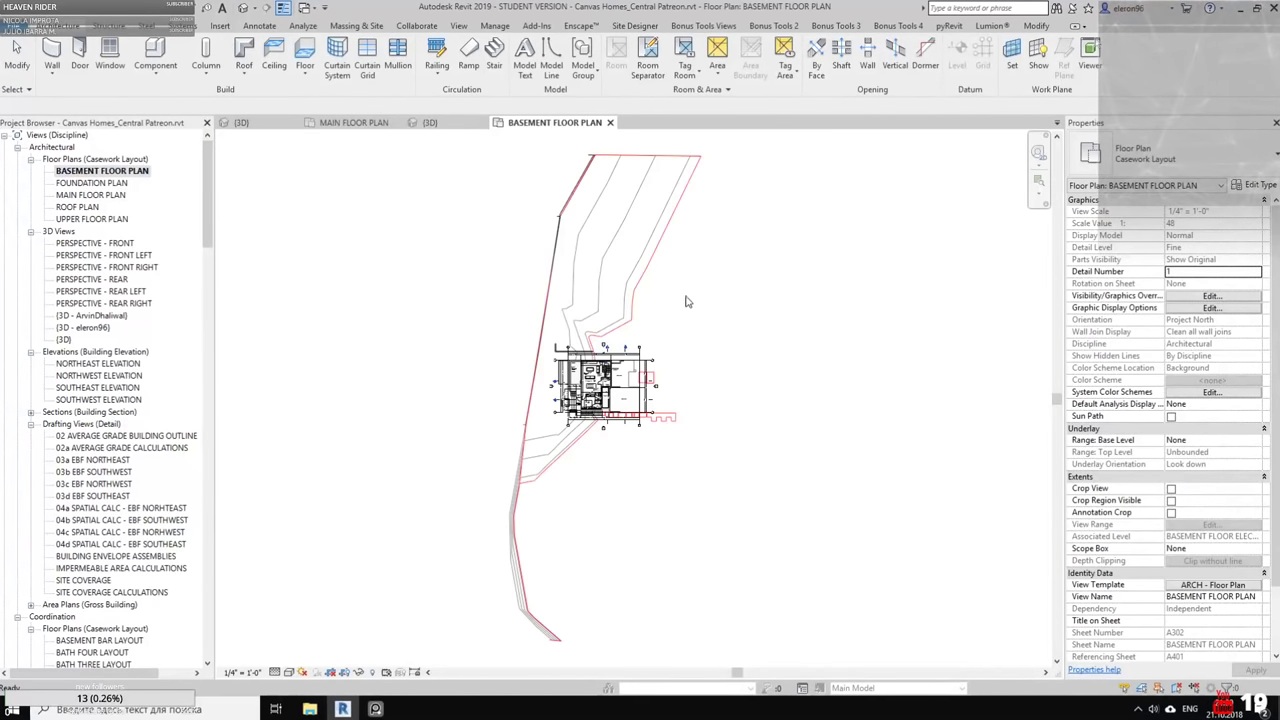
pyautogui.scroll(6, 681, 386)
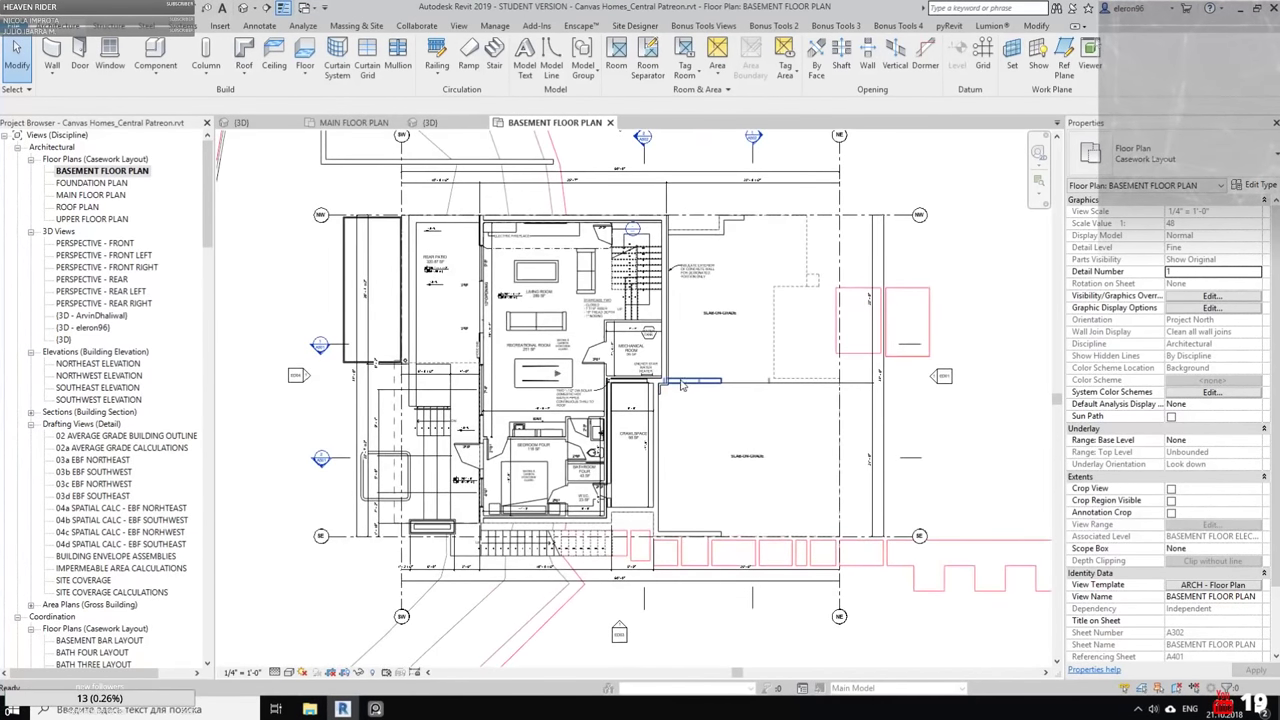
pyautogui.scroll(2, 681, 386)
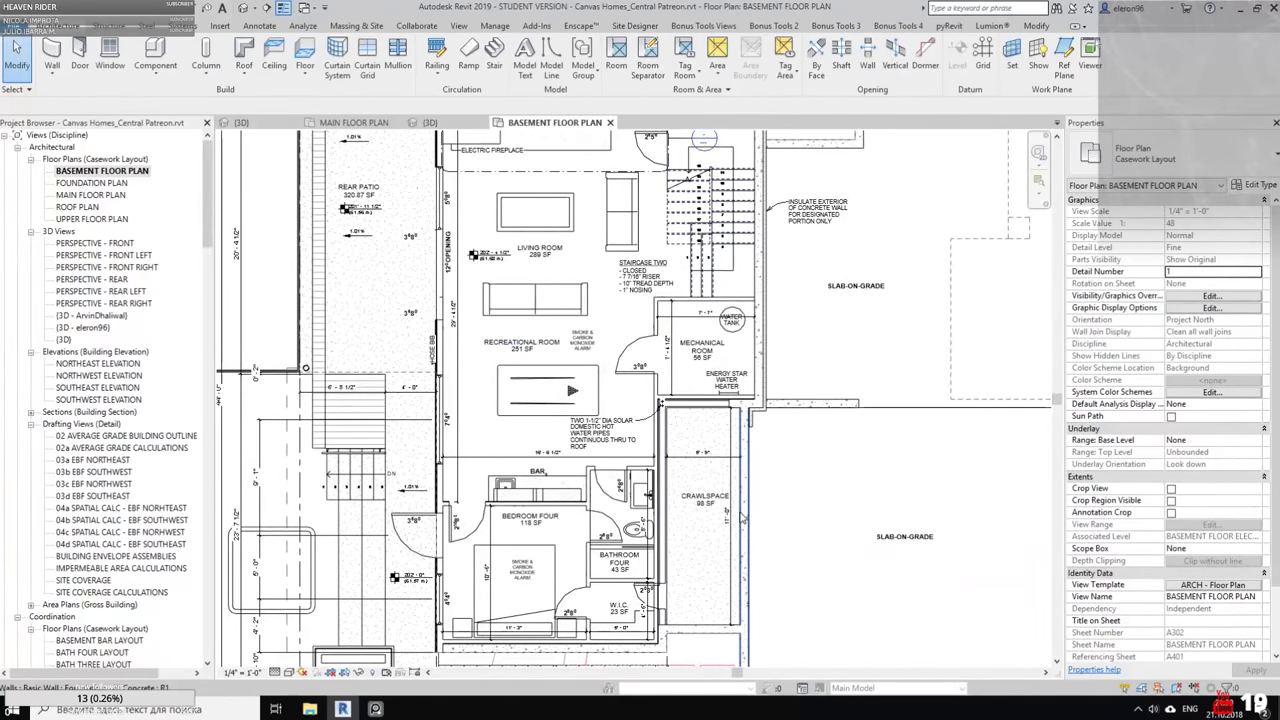
pyautogui.moveTo(492, 472); pyautogui.dragTo(575, 405, button='middle')
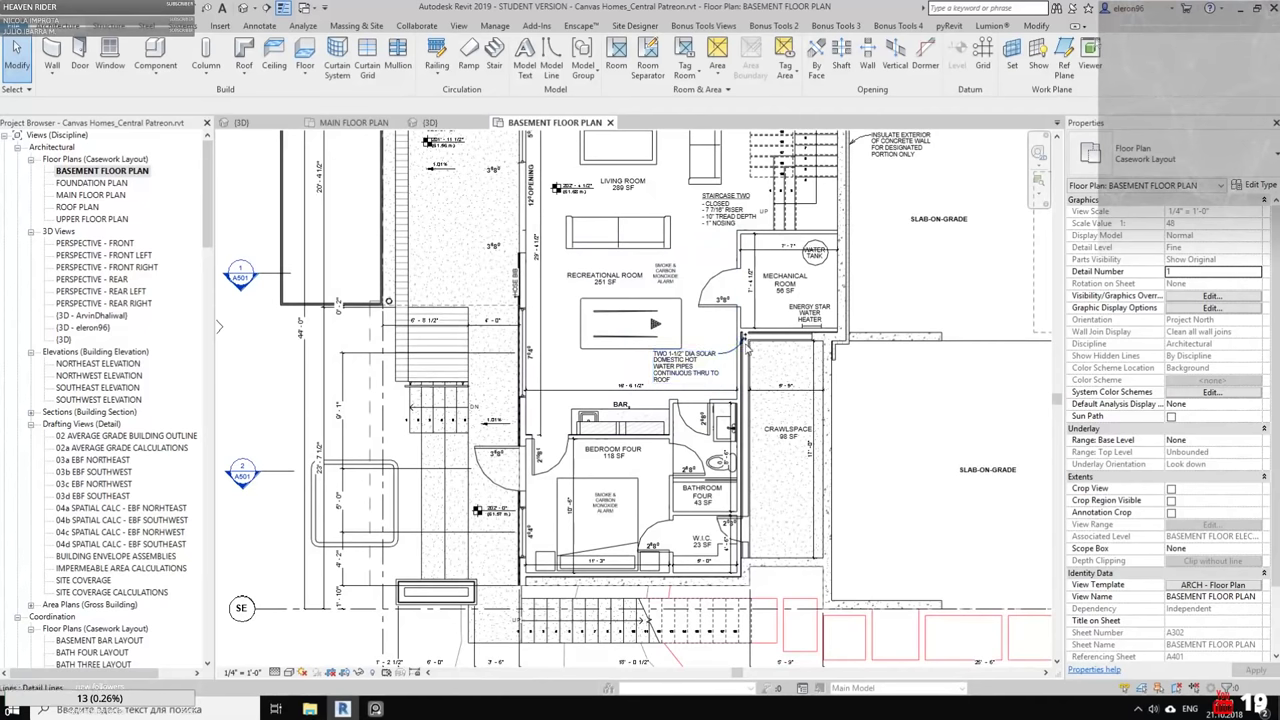
pyautogui.doubleClick(80, 184)
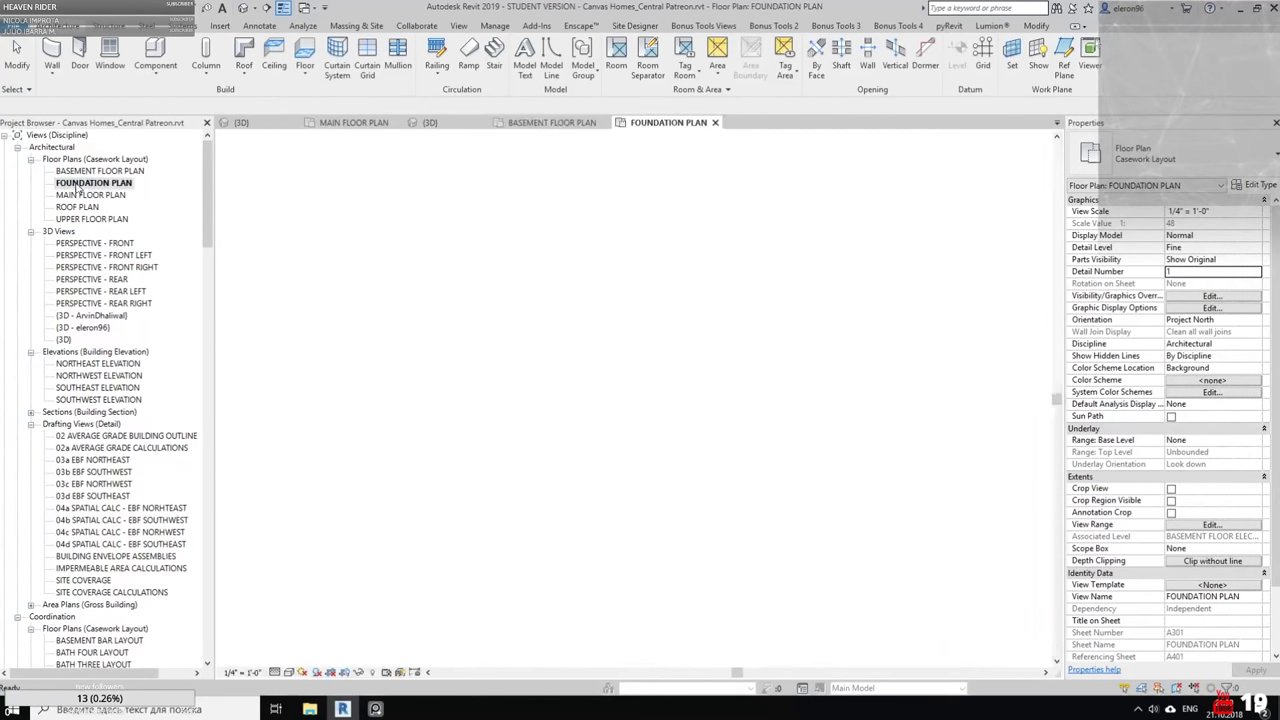
pyautogui.moveTo(870, 426)
pyautogui.mouseDown(button='middle')
pyautogui.moveTo(810, 424)
pyautogui.moveTo(870, 361)
pyautogui.mouseUp(button='middle')
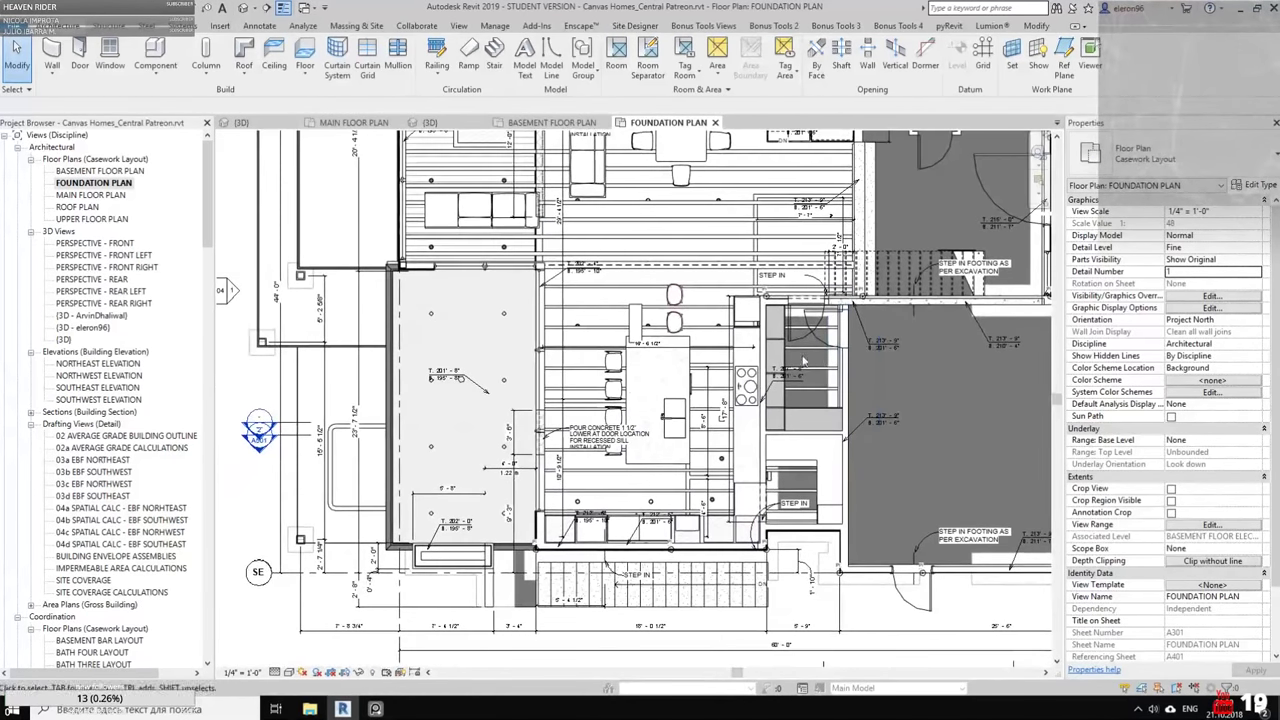
# Display MAIN FLOOR PLAN and examine the layout of the living areas, entry and garage
pyautogui.doubleClick(88, 195)
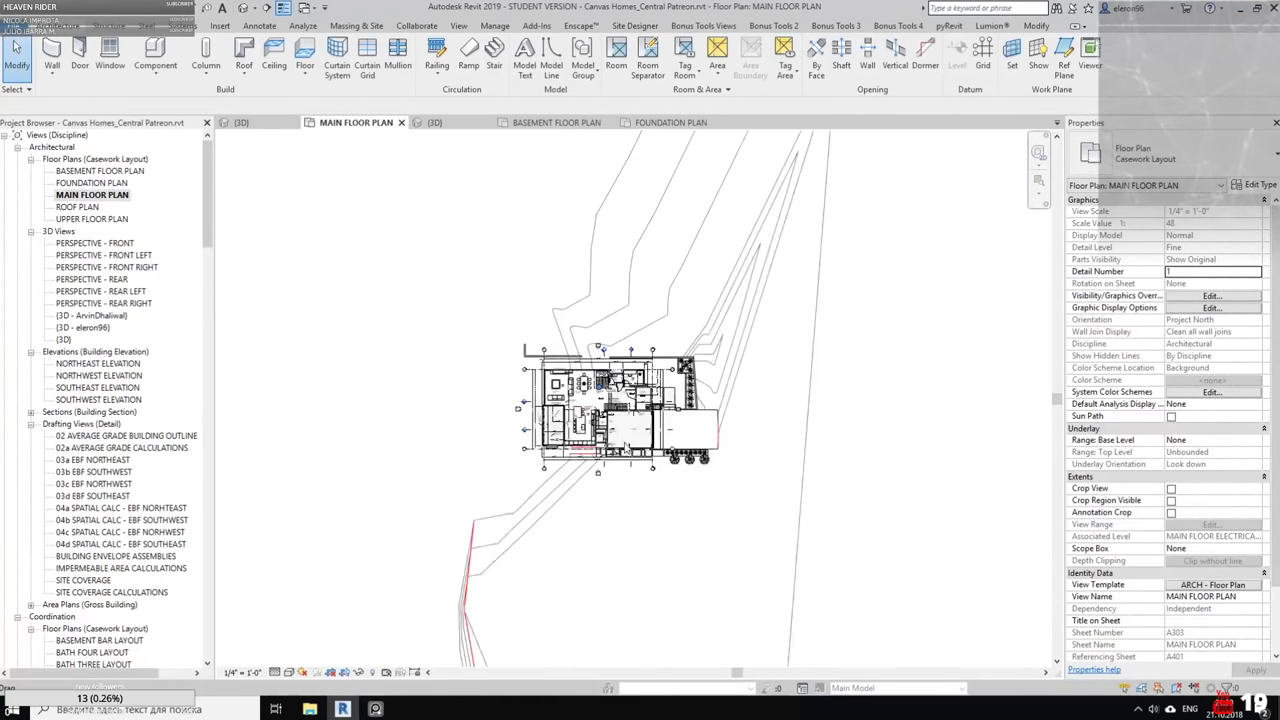
pyautogui.scroll(5, 620, 425)
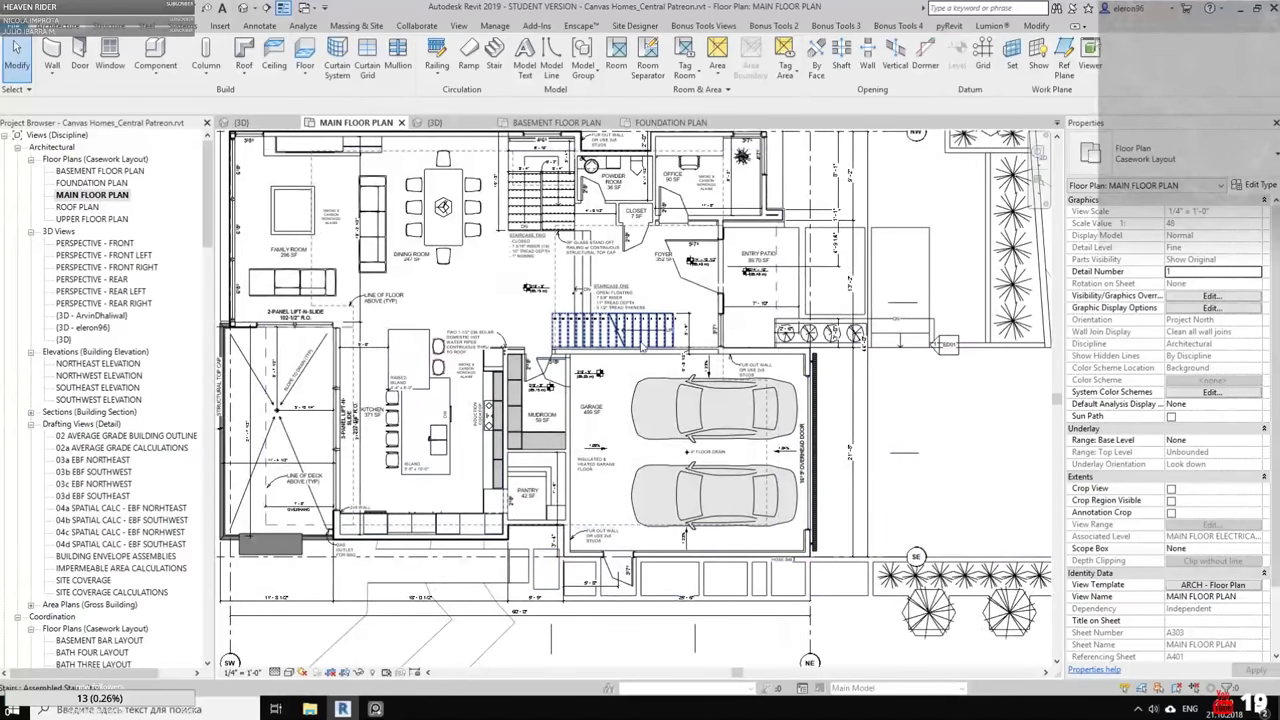
pyautogui.moveTo(641, 347); pyautogui.dragTo(686, 412, button='middle')
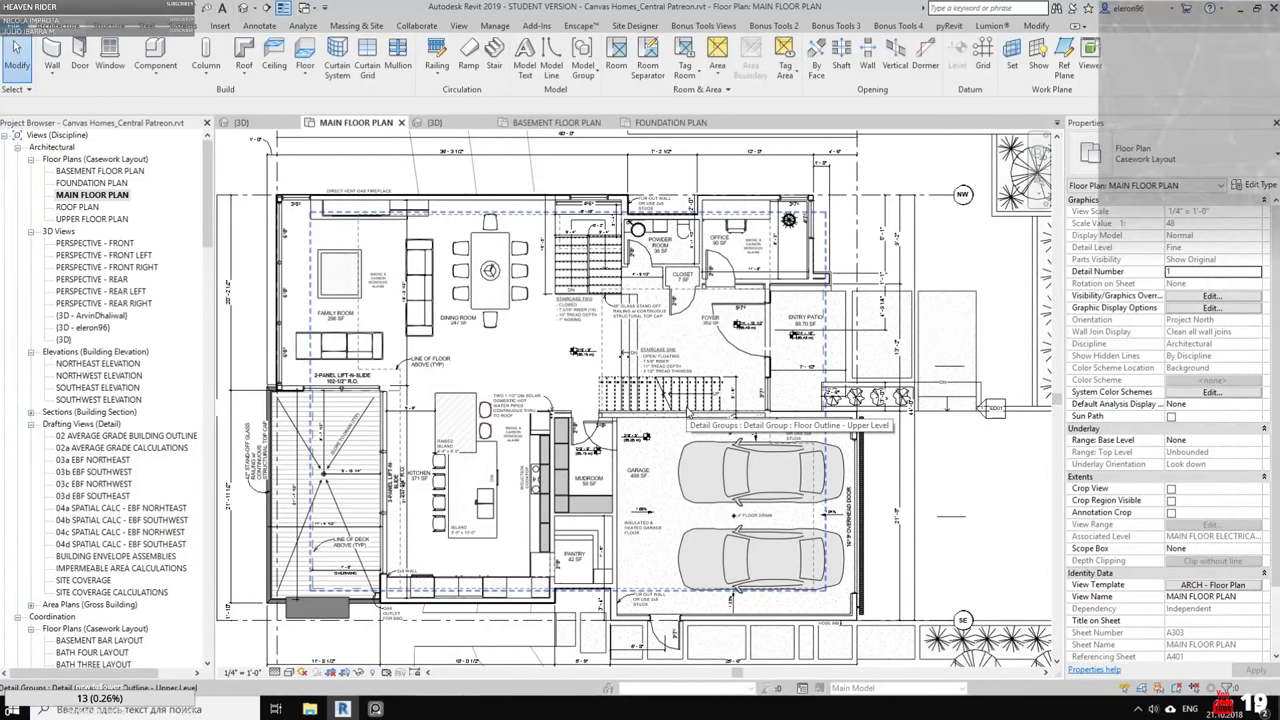
pyautogui.moveTo(690, 418); pyautogui.dragTo(666, 388, button='middle')
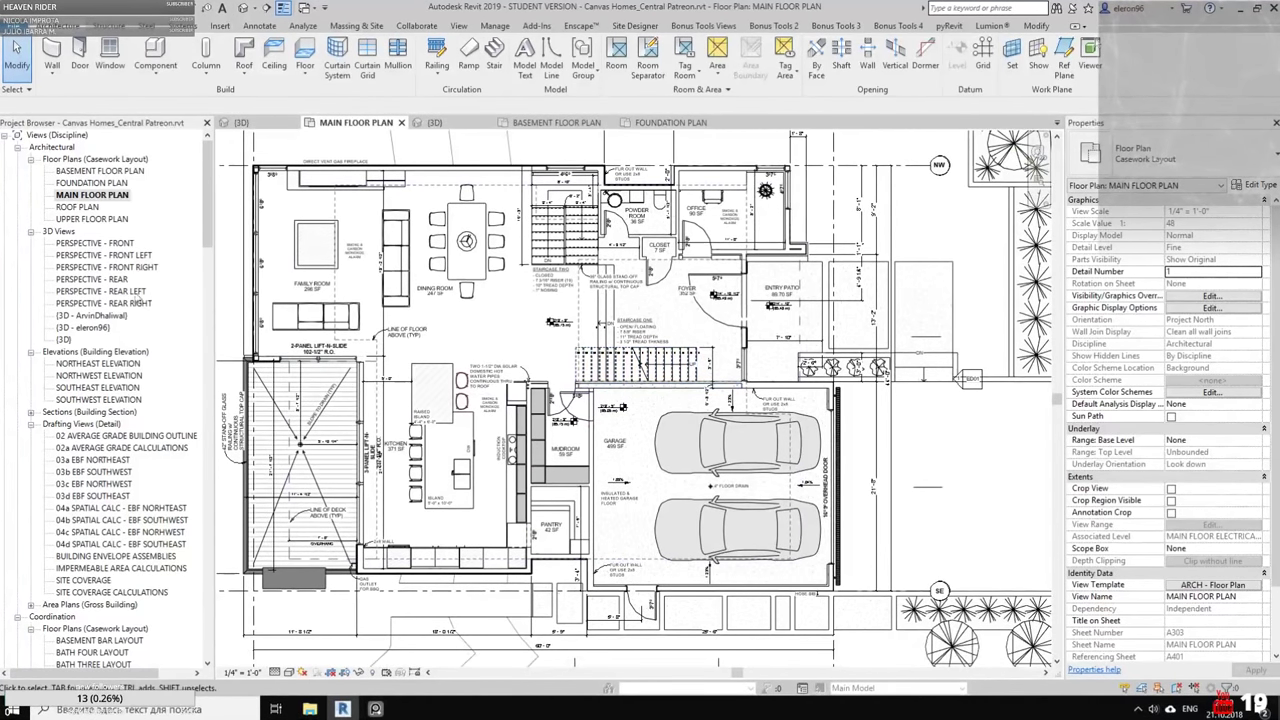
# Display the user-specific 3D view and the PERSPECTIVE - REAR LEFT view of the house
pyautogui.doubleClick(82, 328)
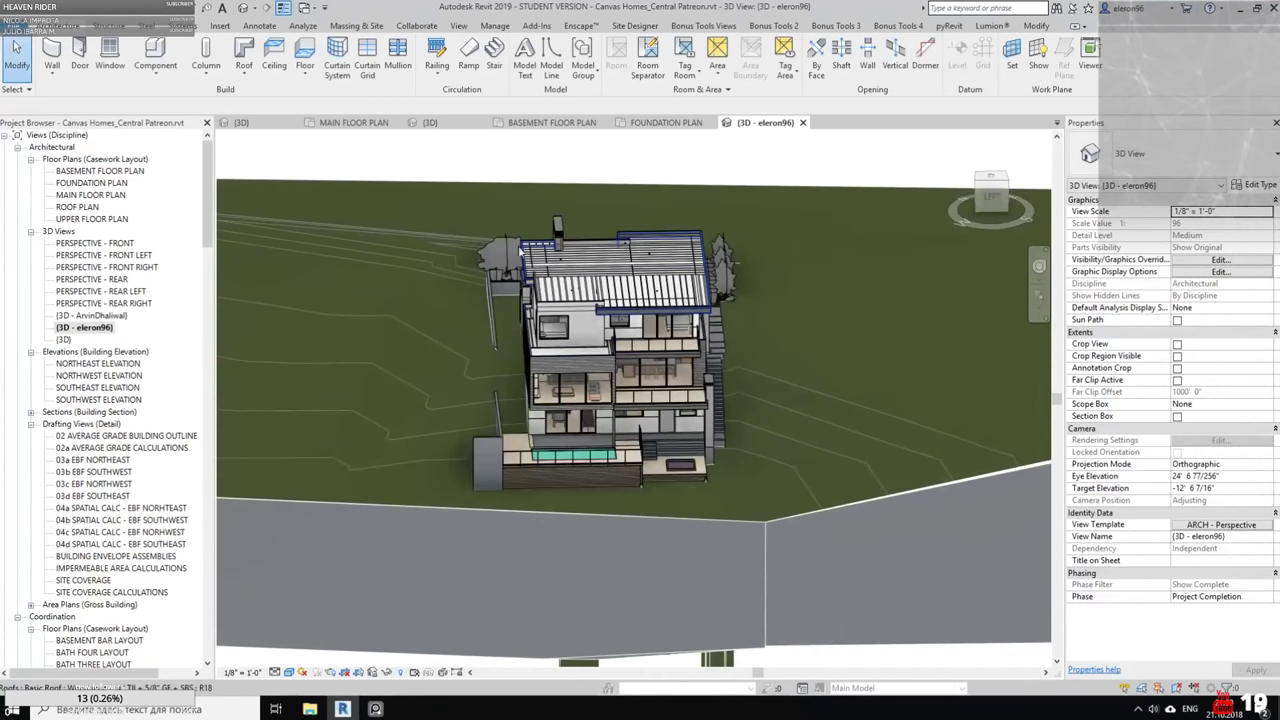
pyautogui.doubleClick(101, 291)
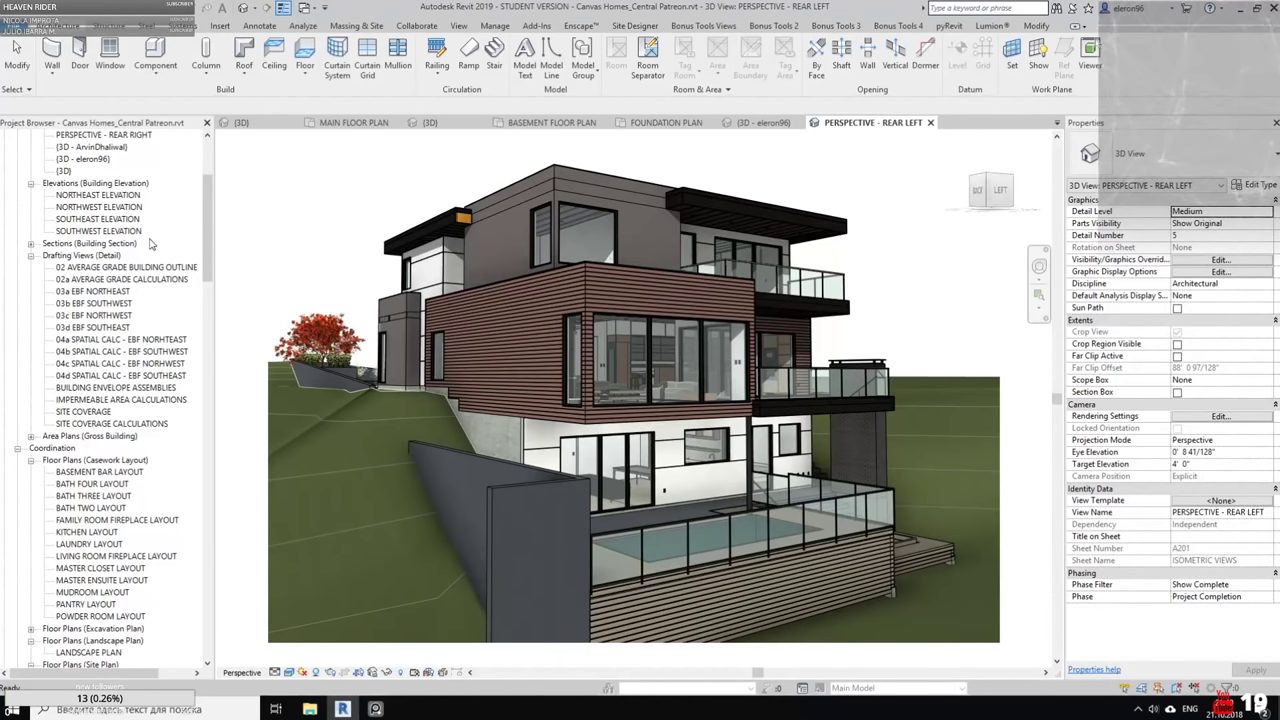
# Switch to Chrome and play the trailer video full screen on the creator's Patreon page
pyautogui.hotkey('alt', 'Tab')
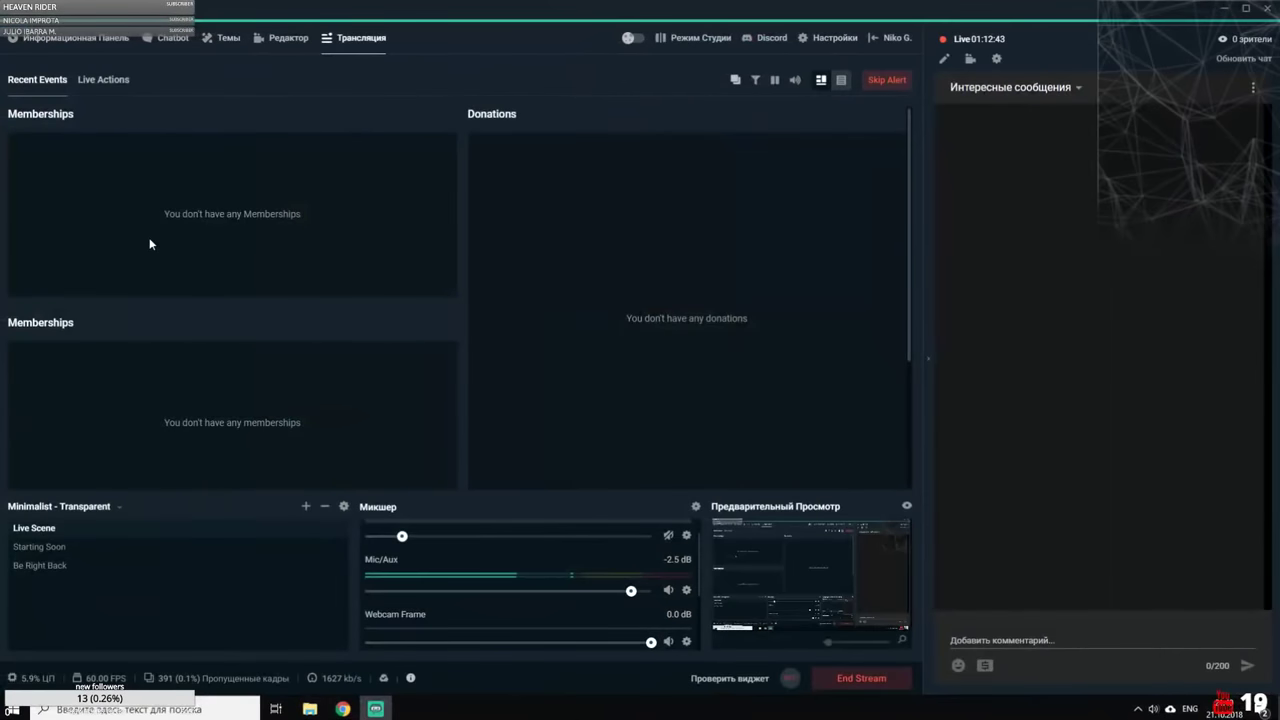
pyautogui.click(342, 709)
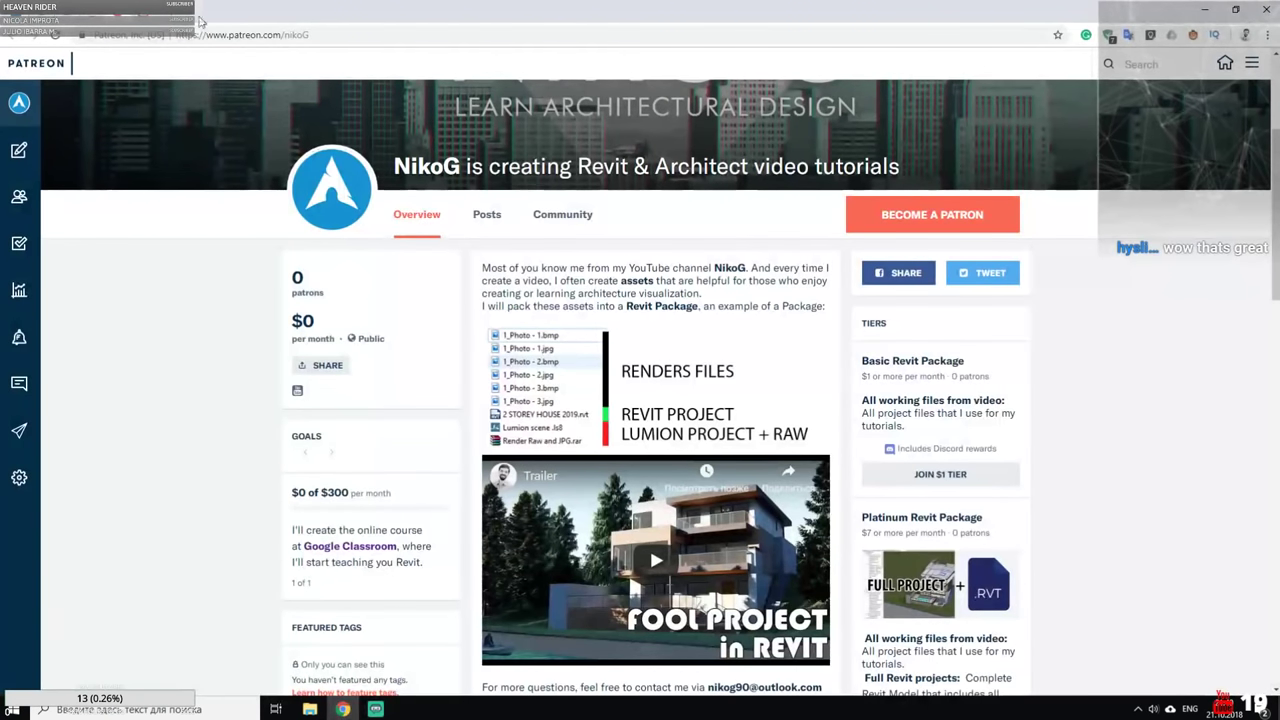
pyautogui.scroll(-1, 638, 360)
pyautogui.scroll(-1, 638, 361)
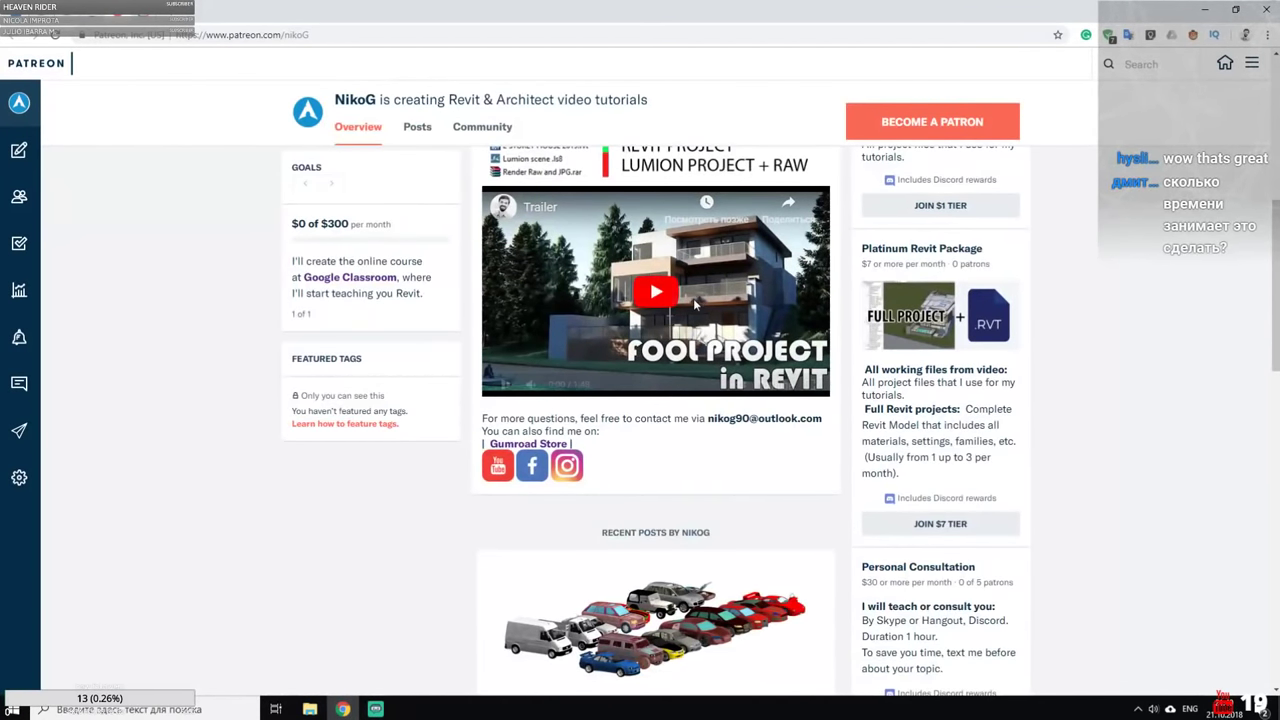
pyautogui.click(693, 298)
pyautogui.click(809, 385)
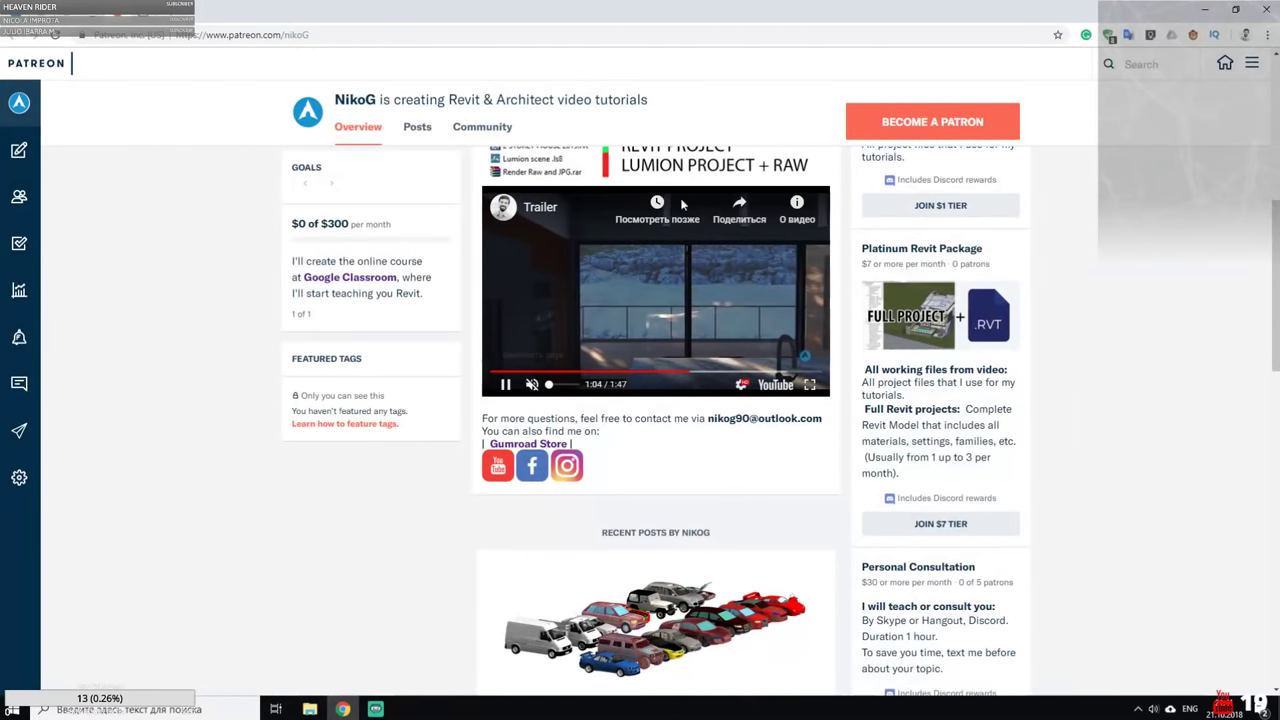
# Look through the Patreon page's recent posts and show the Gumroad store's products
pyautogui.scroll(-5, 700, 400)
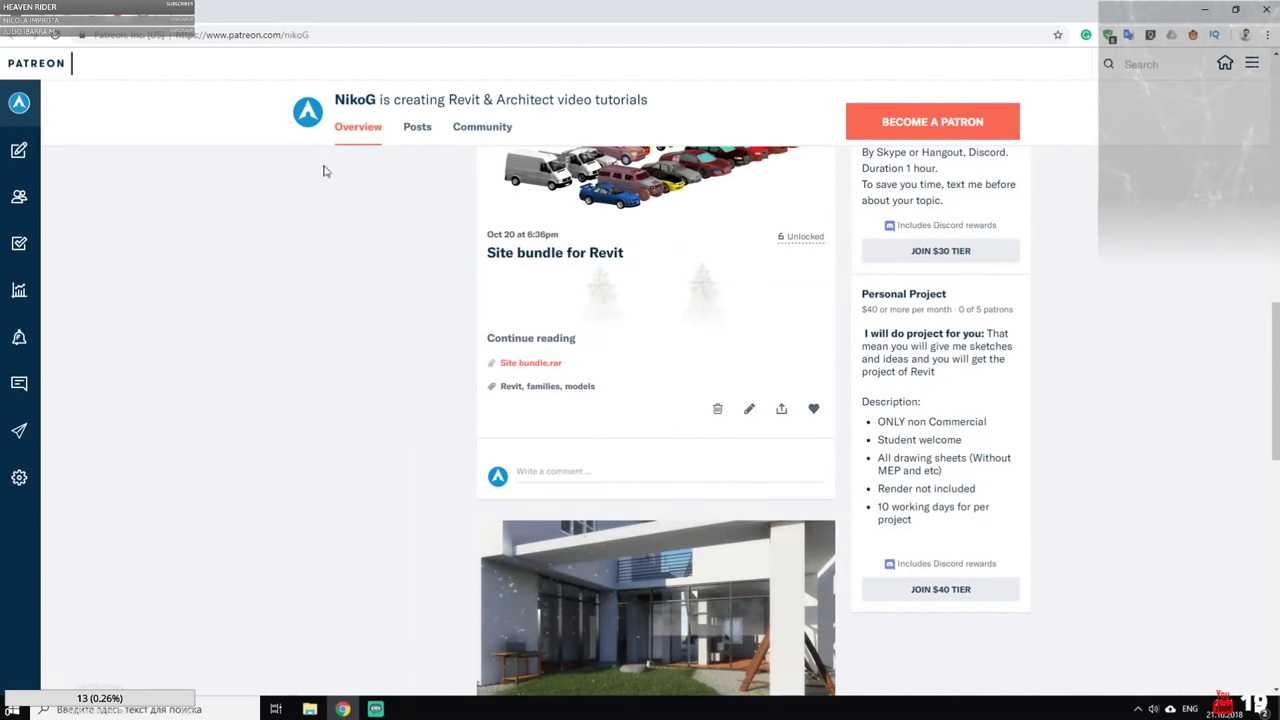
pyautogui.click(144, 16)
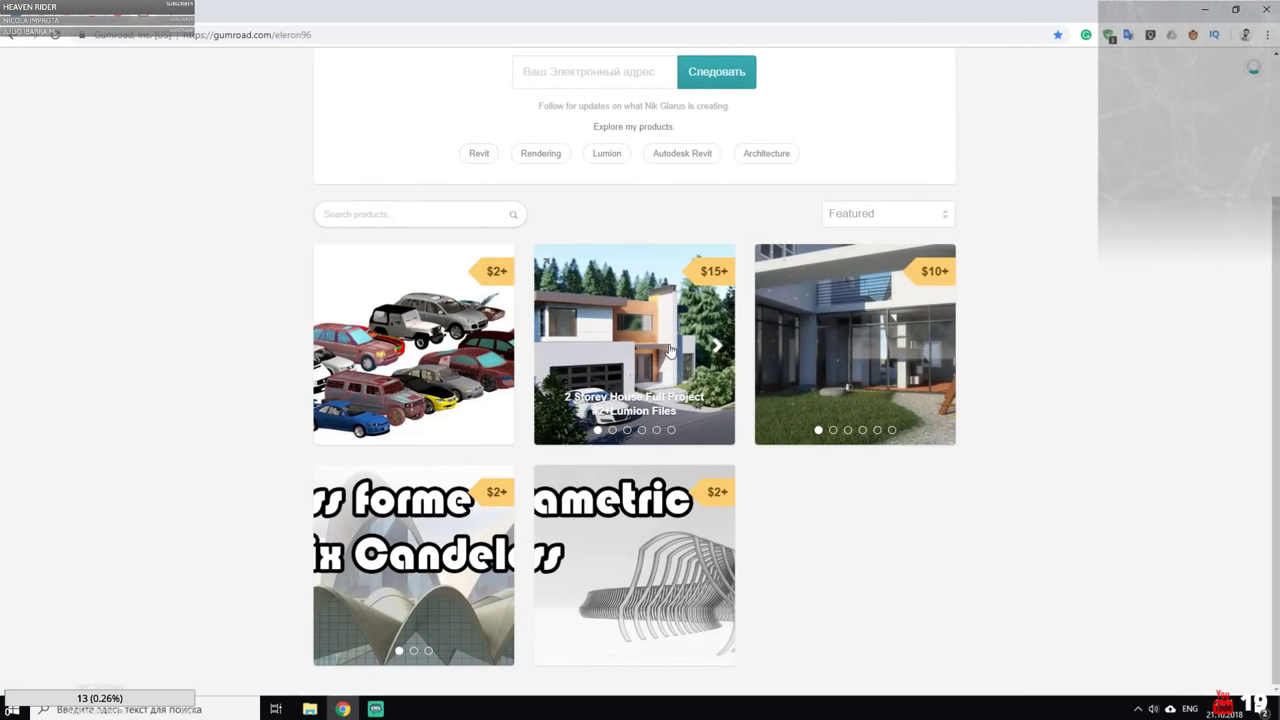
# Switch back to Revit and display the 3D view of the Private Residential House project
pyautogui.click(1202, 9)
pyautogui.click(375, 708)
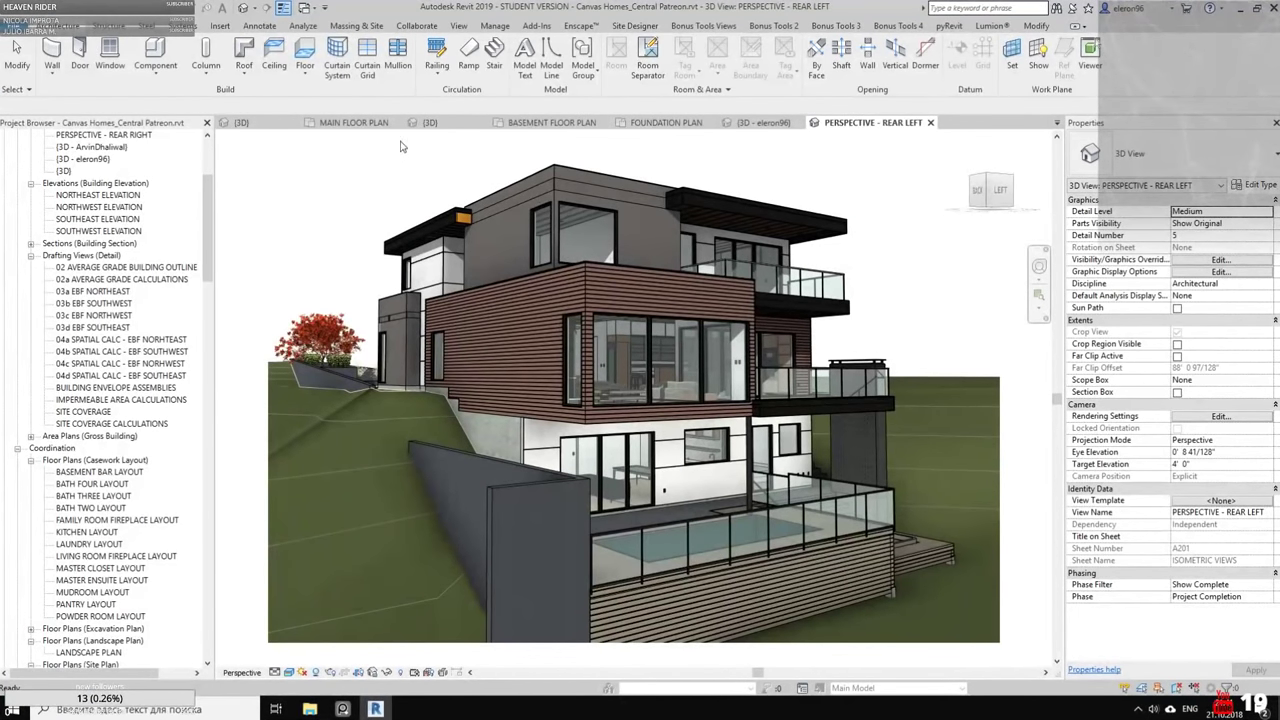
pyautogui.click(355, 122)
pyautogui.click(240, 123)
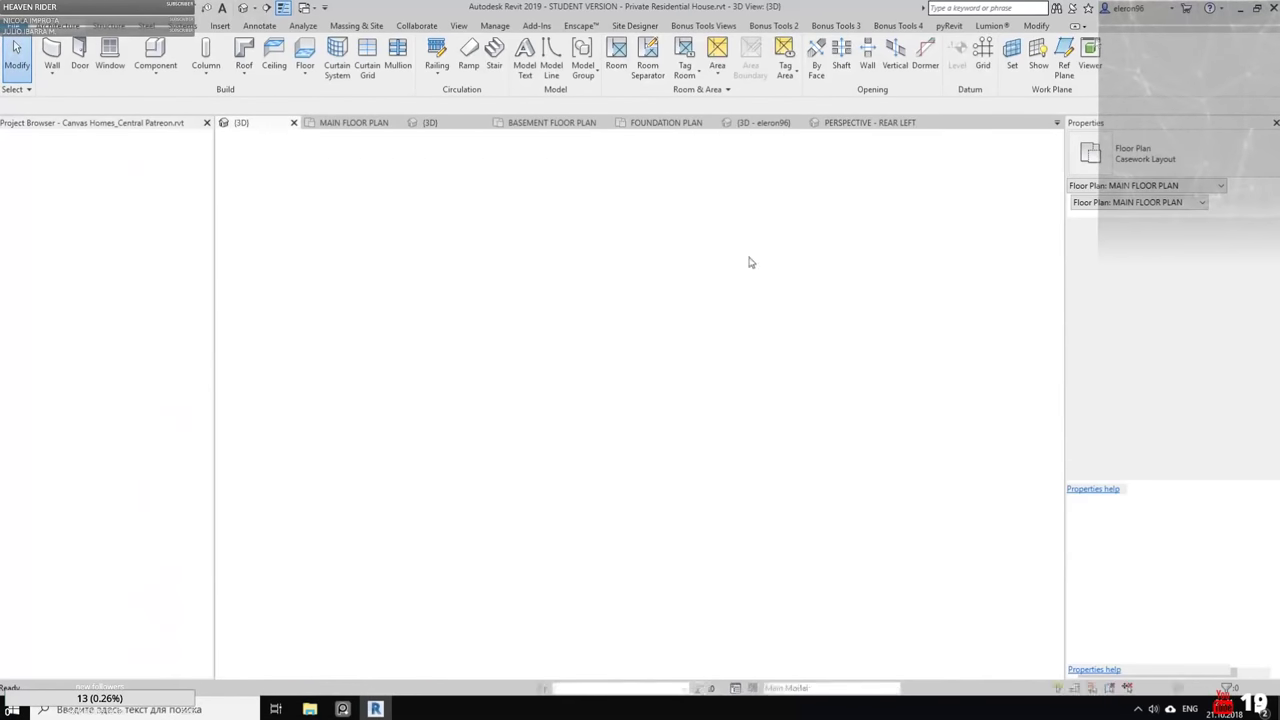
pyautogui.keyDown('shift'); pyautogui.moveTo(687, 355); pyautogui.dragTo(684, 308, button='middle'); pyautogui.keyUp('shift')
pyautogui.scroll(2, 777, 343)
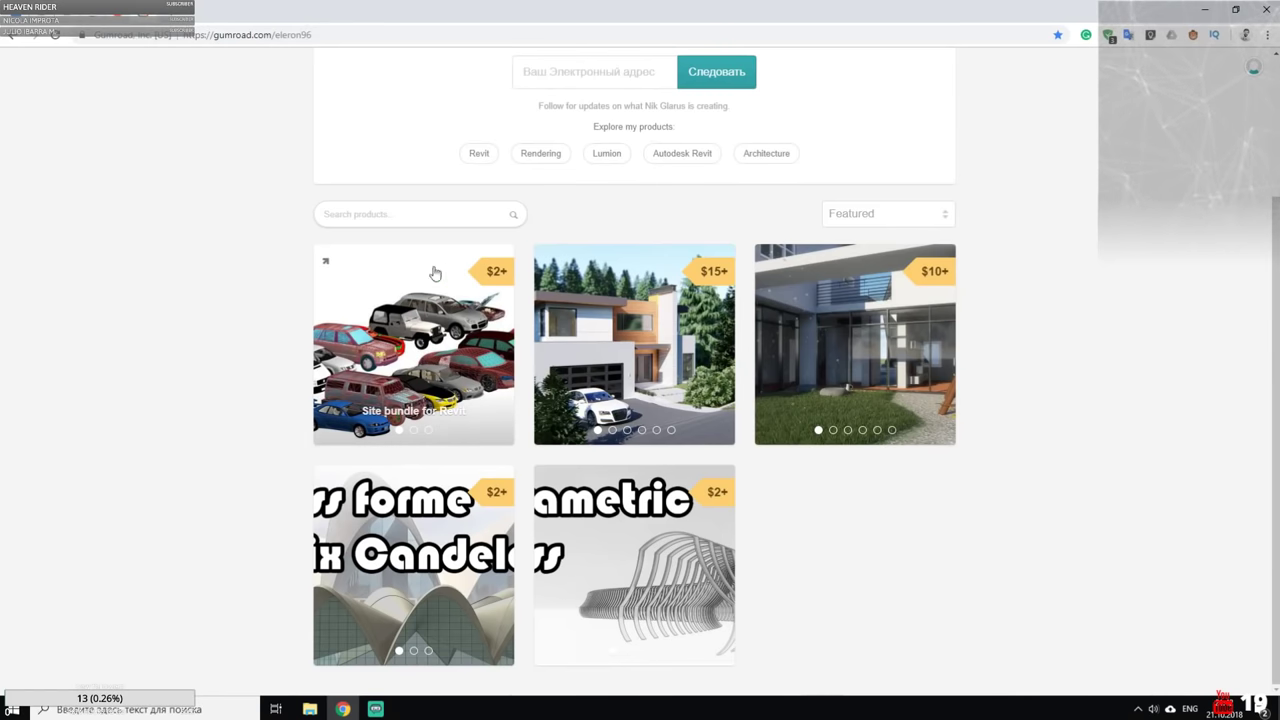
# View the preview images of the Site bundle for Revit product in the Gumroad store
pyautogui.click(414, 432)
pyautogui.click(428, 431)
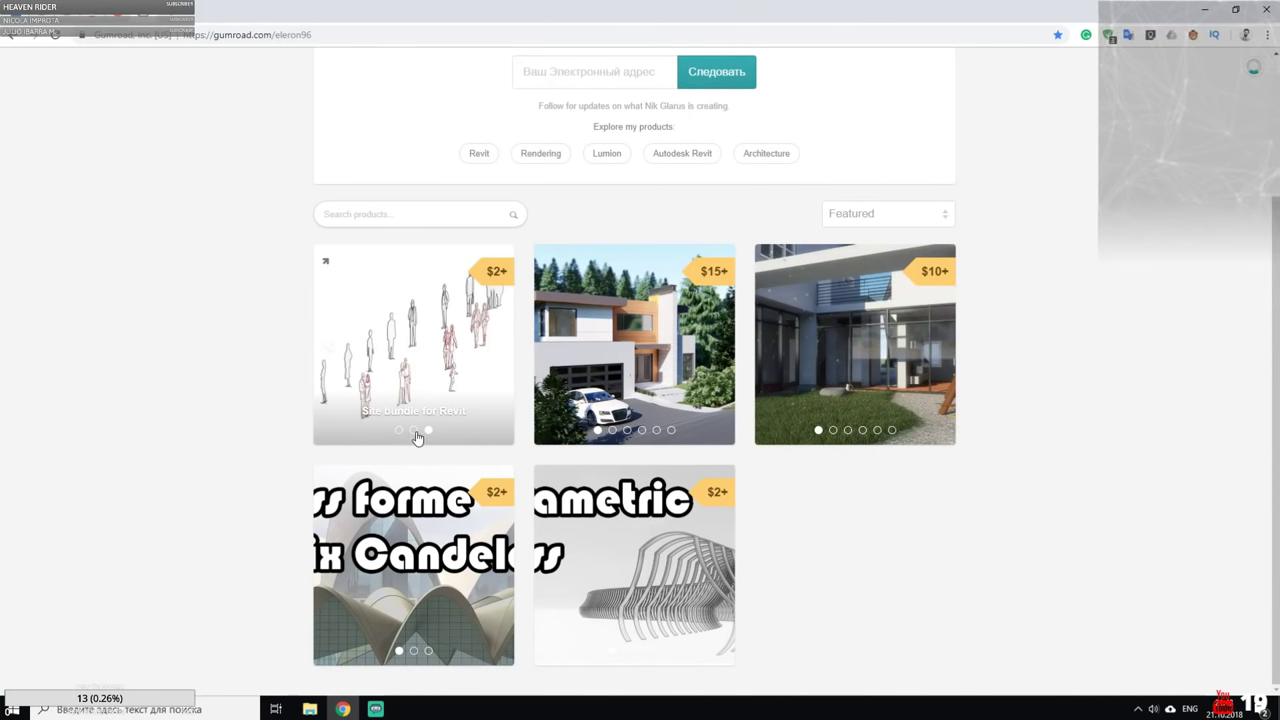
pyautogui.click(415, 433)
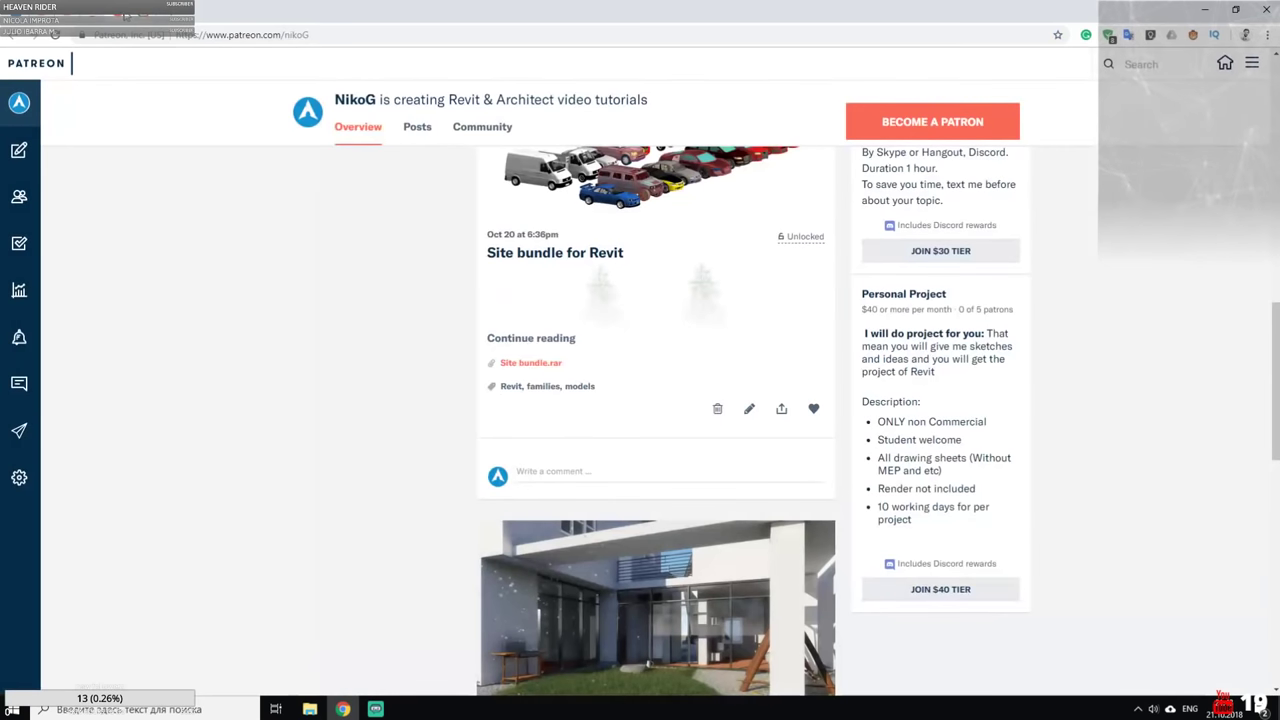
# Review the membership overview, posts and downloadable project files on the Patreon page
pyautogui.scroll(7, 517, 363)
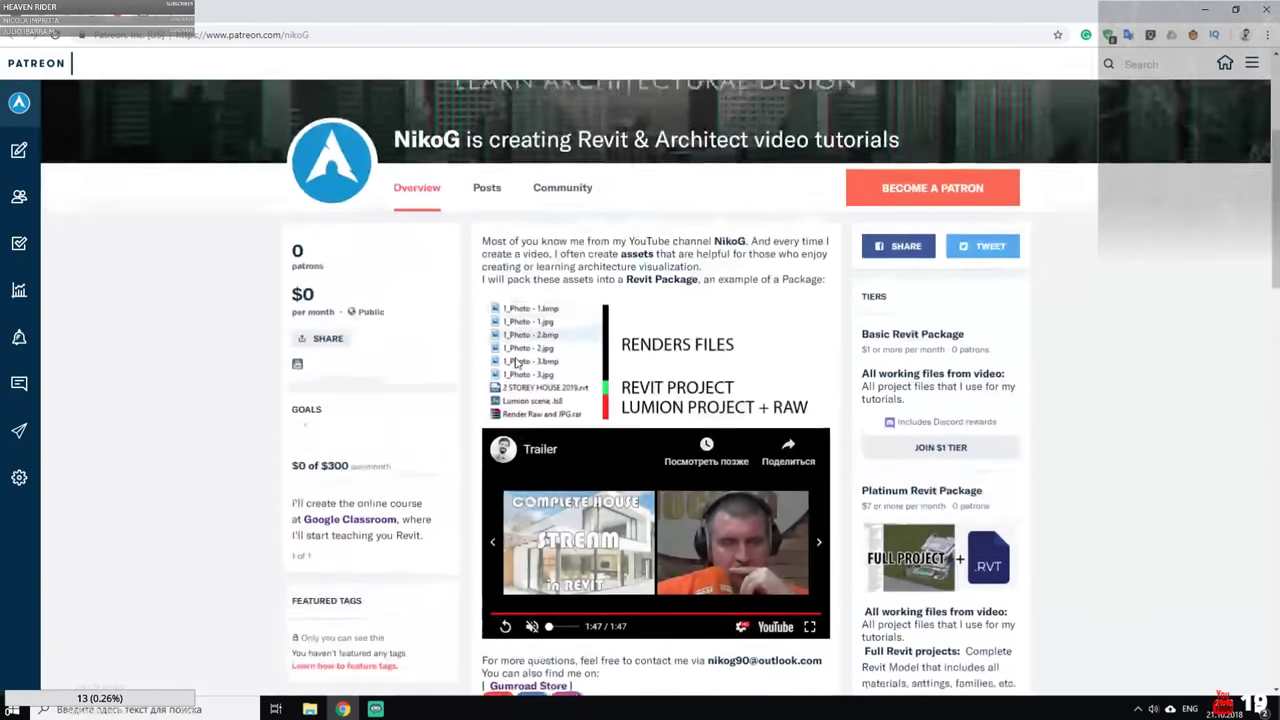
pyautogui.scroll(-4, 517, 363)
pyautogui.scroll(-15, 517, 363)
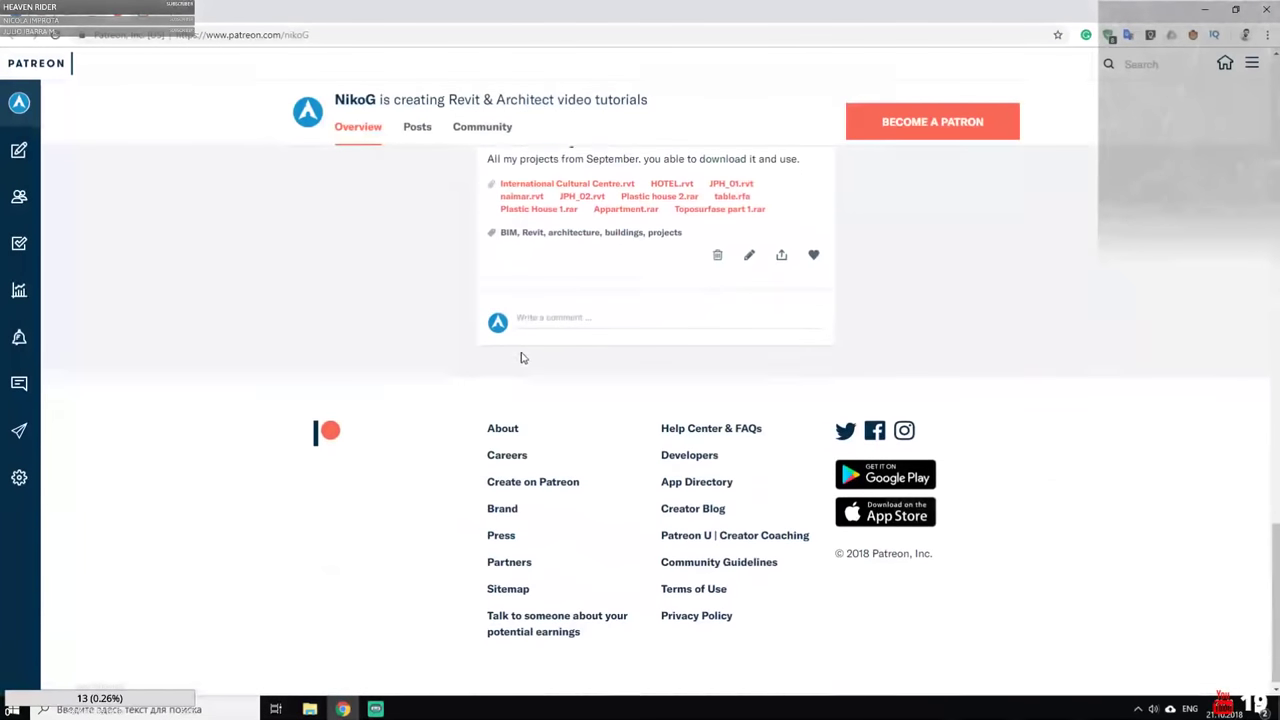
pyautogui.scroll(3, 435, 511)
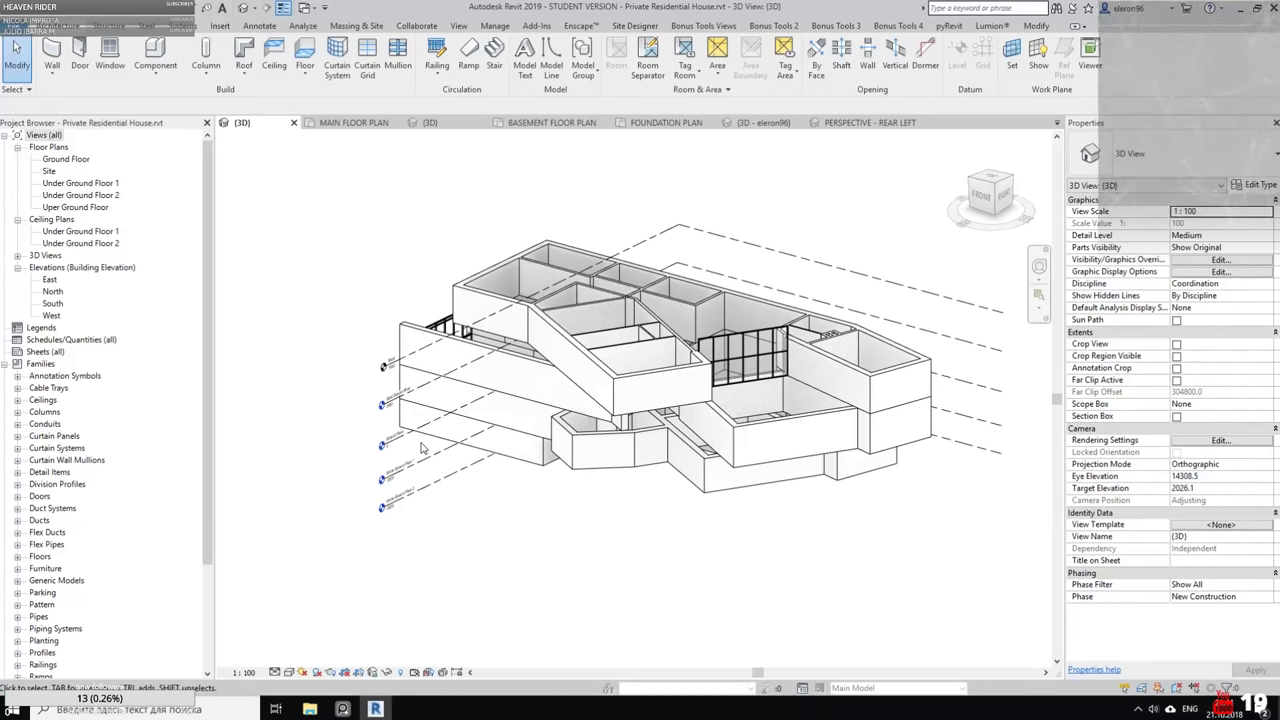
# Collapse the Families branch of the Private Residential House project tree
pyautogui.click(5, 364)
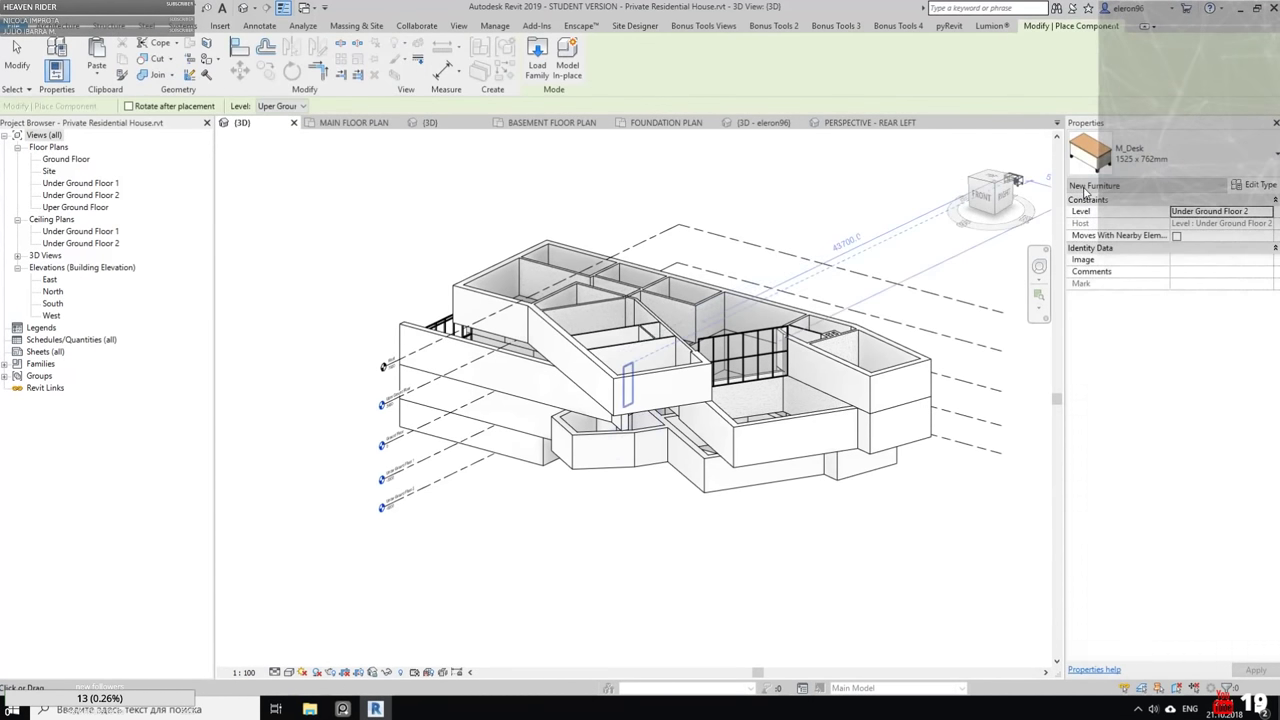
pyautogui.click(1170, 155)
pyautogui.scroll(-5, 1158, 317)
pyautogui.scroll(-5, 1158, 317)
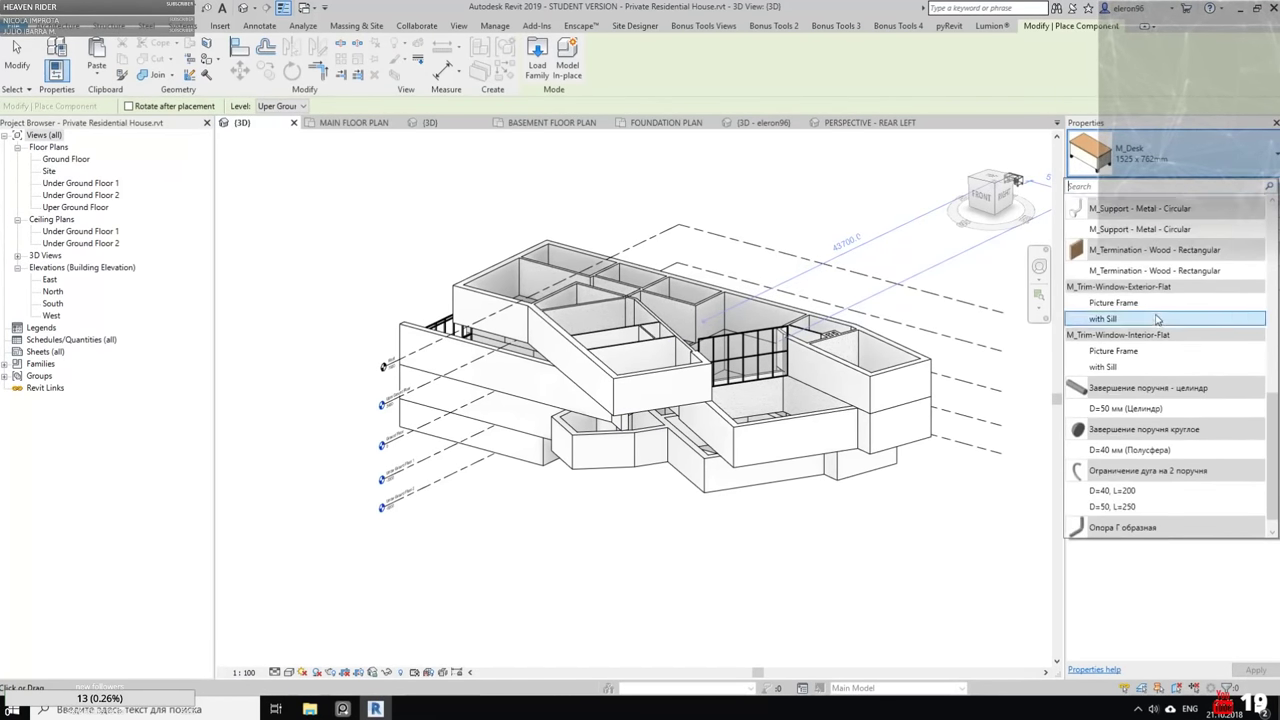
pyautogui.scroll(10, 1120, 318)
pyautogui.click(1090, 333)
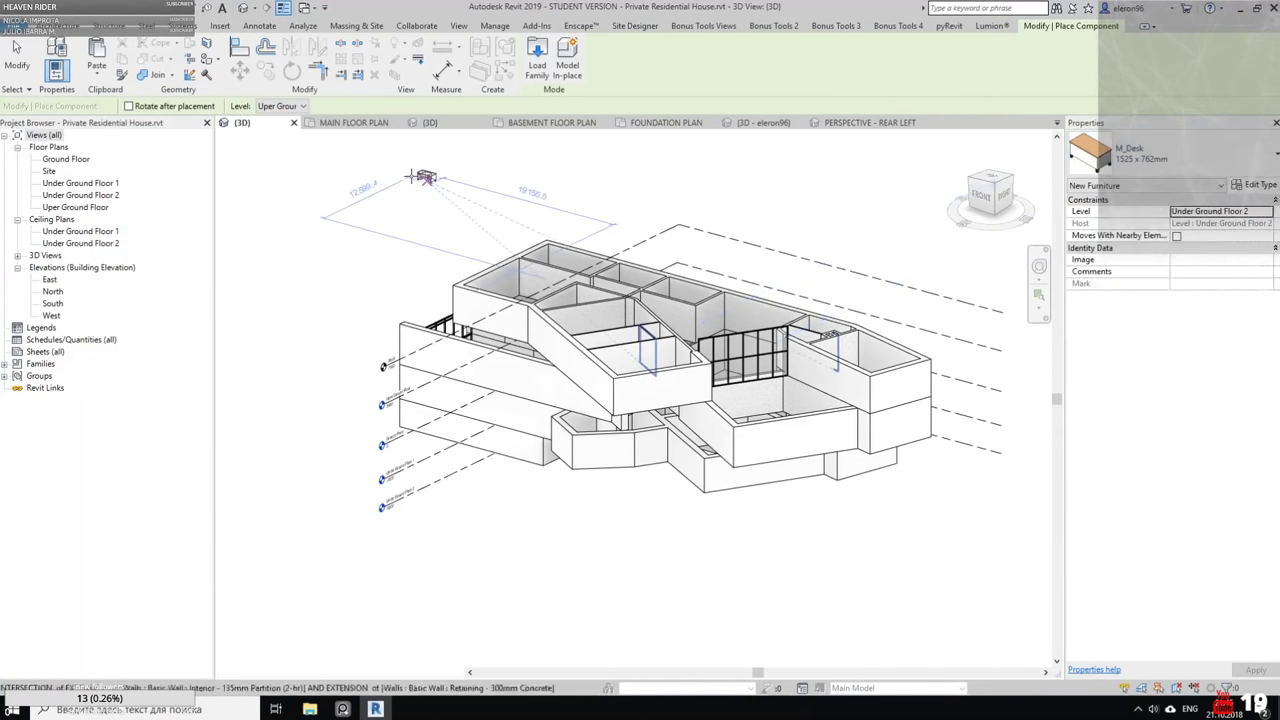
pyautogui.press('Escape')
pyautogui.press('Escape')
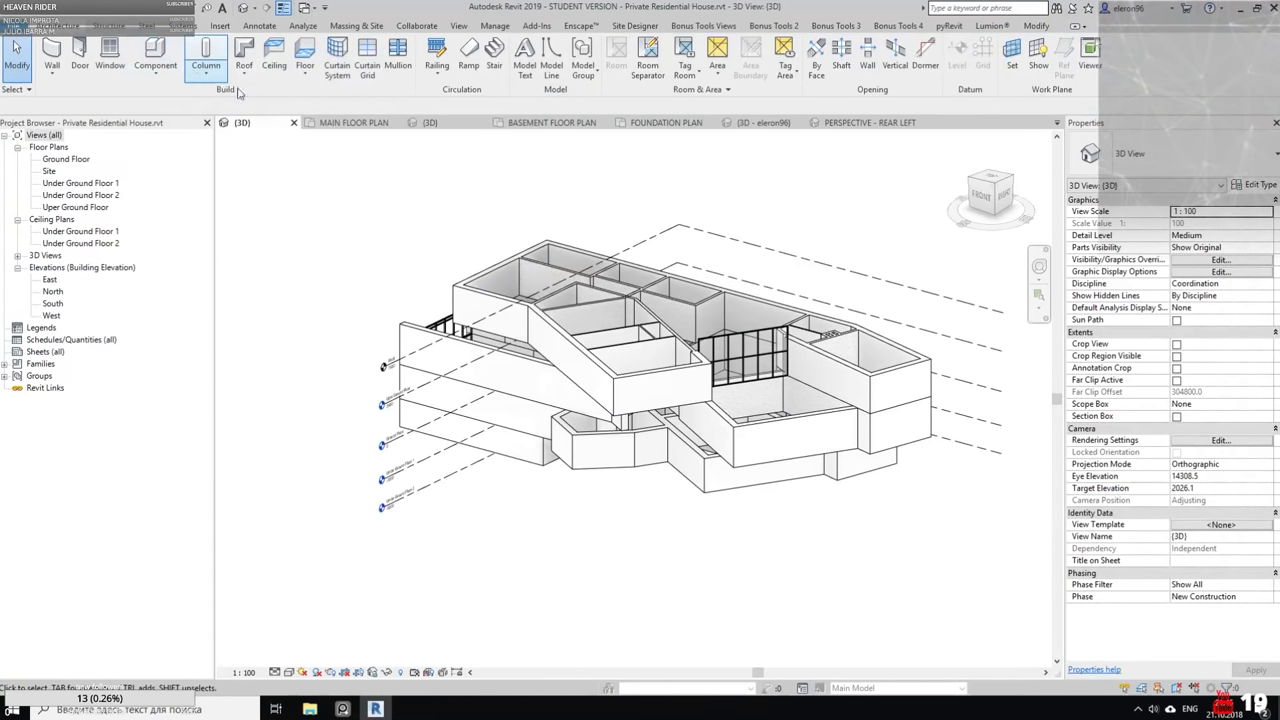